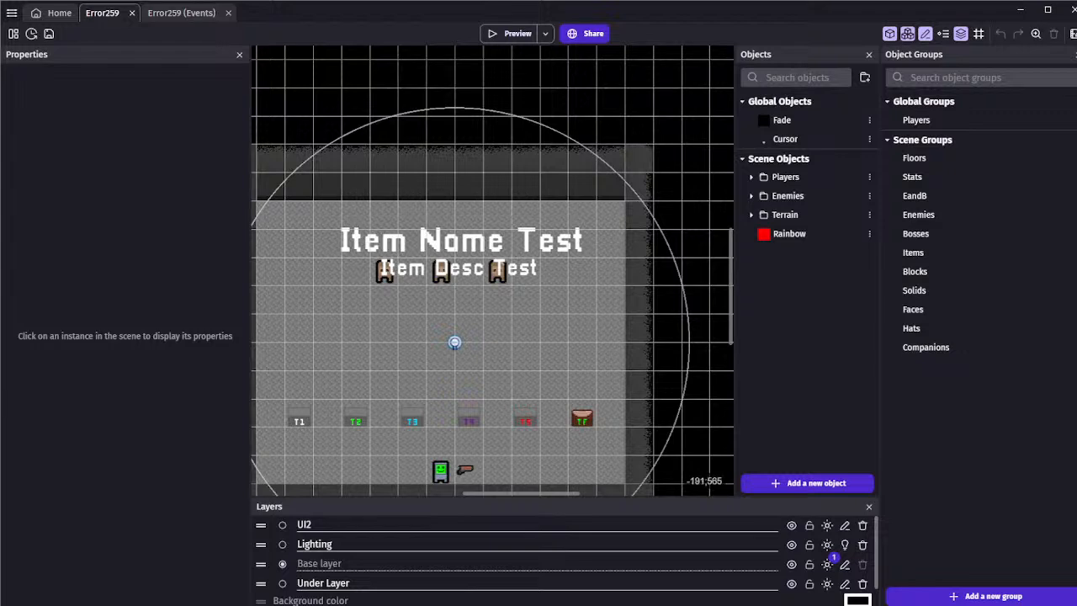
Save the Error259 project
middle_drag(454, 352, 510, 310)
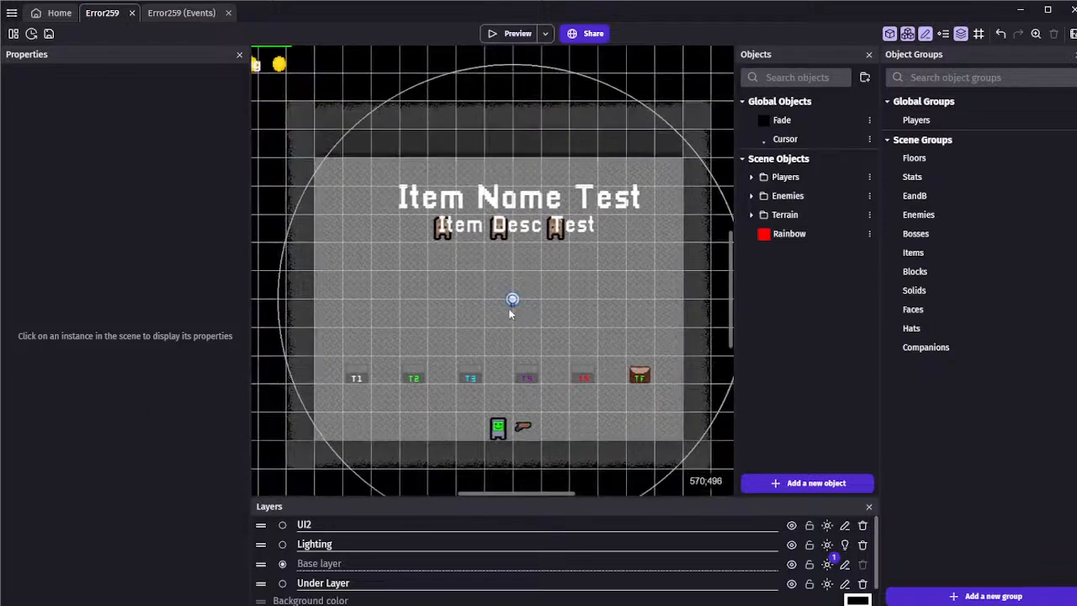
scroll(510, 309, down, 1)
click(49, 34)
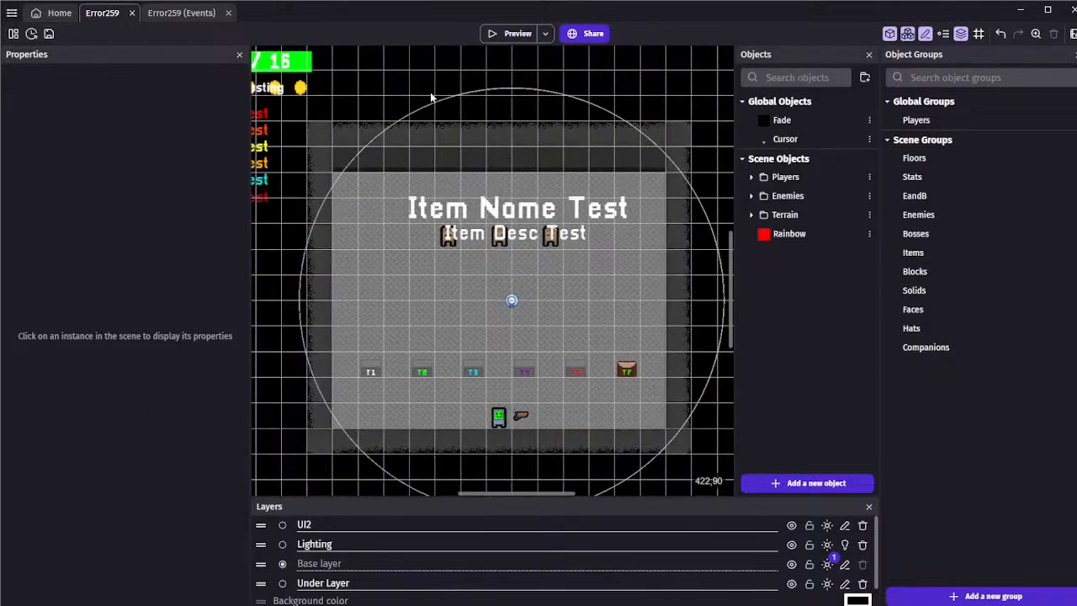
mouse_move(391, 123)
middle_down()
mouse_move(478, 111)
mouse_move(406, 123)
middle_up()
scroll(480, 112, down, 1)
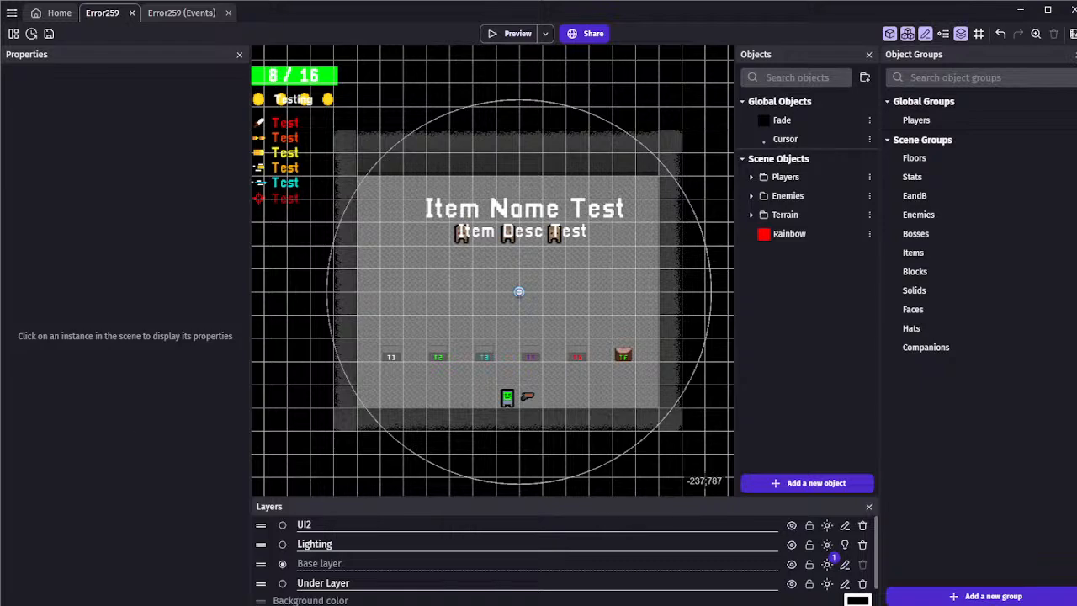
middle_drag(305, 378, 277, 390)
scroll(391, 329, down, 2)
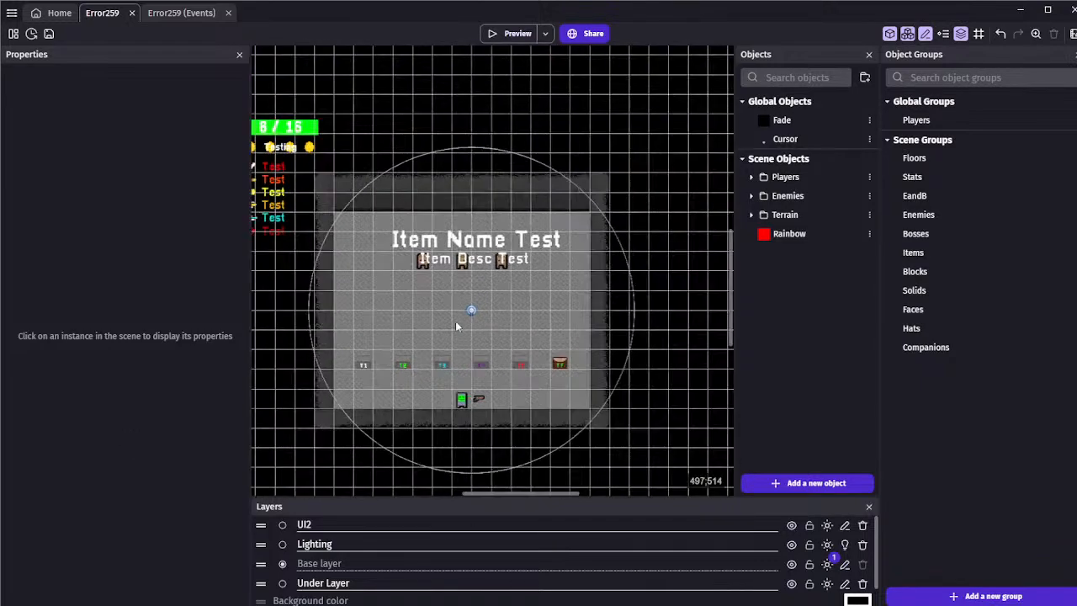
scroll(470, 311, up, 3)
scroll(470, 310, up, 2)
scroll(404, 314, down, 1)
middle_drag(484, 320, 523, 303)
Lock the PlayerLight instance's position and angle in the editor and prevent it from being selected
click(506, 295)
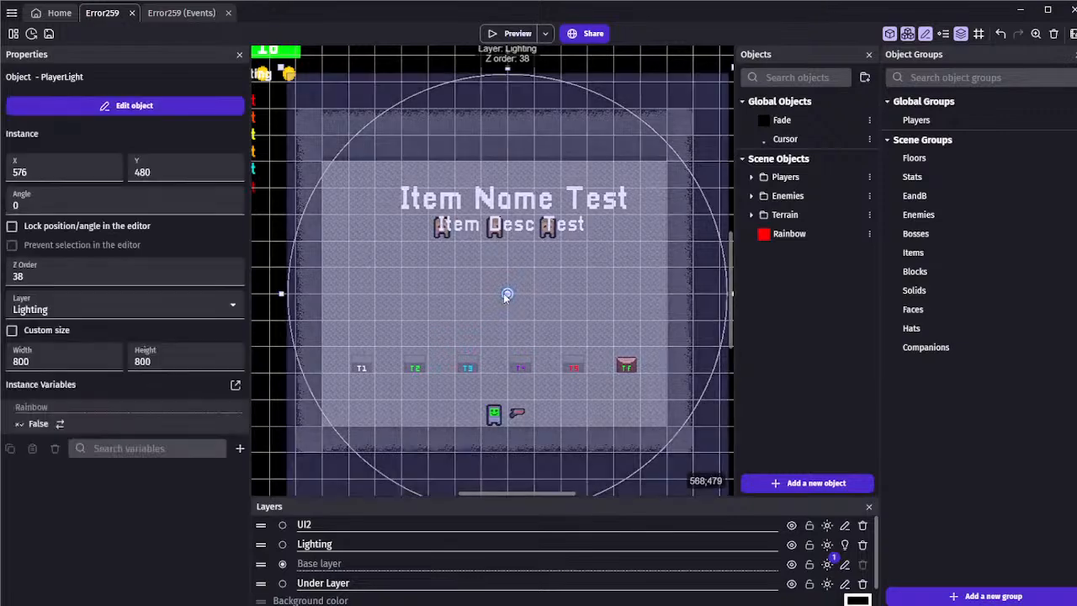
scroll(473, 301, down, 4)
click(295, 284)
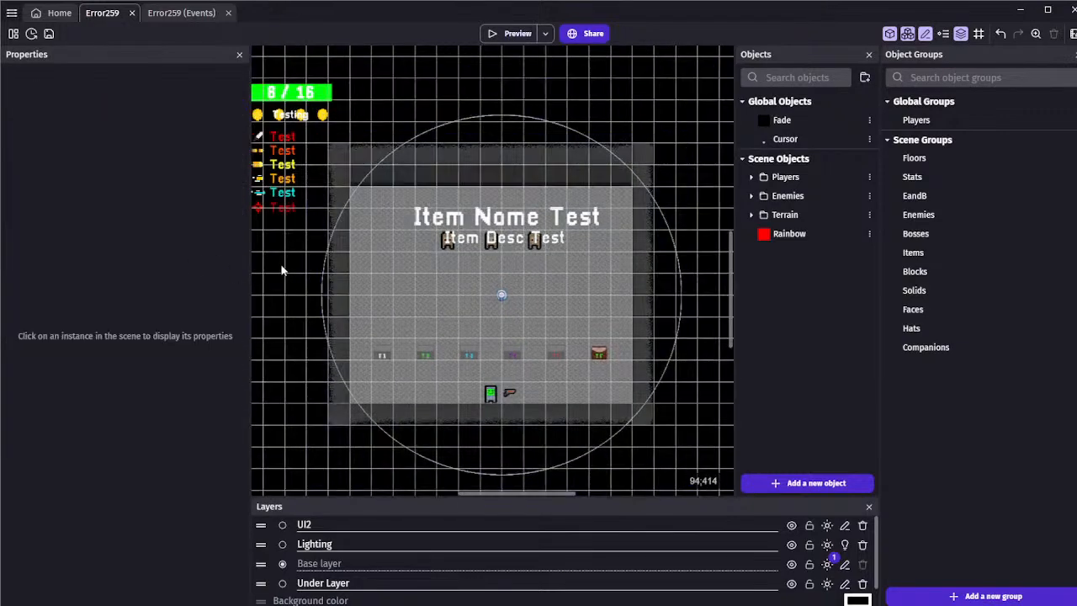
click(503, 296)
click(53, 224)
click(12, 245)
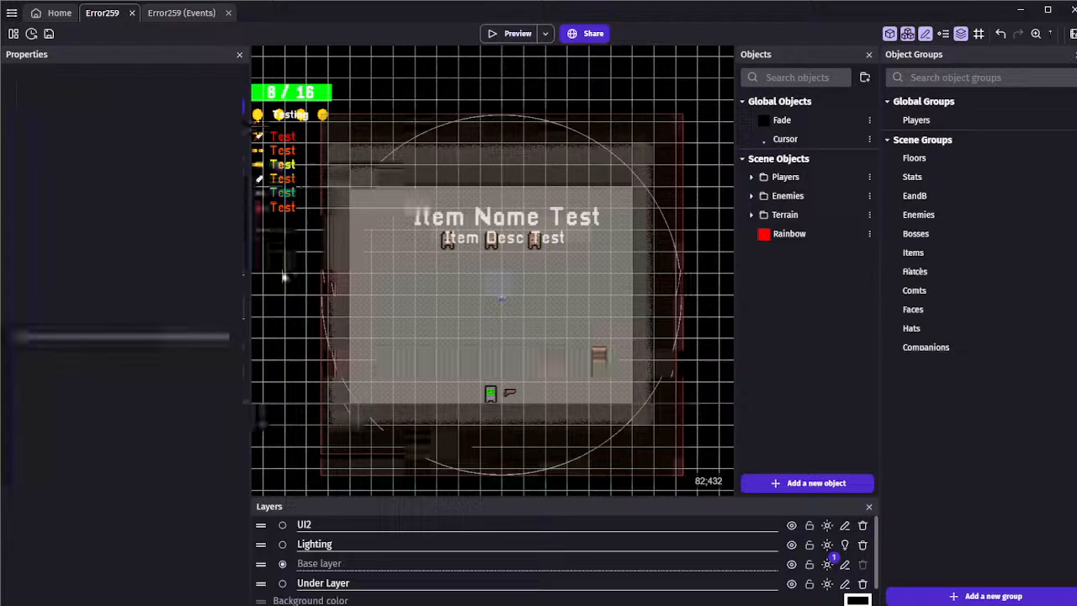
Launch a preview of the scene and walk the player around the room to test movement and lighting
mouse_move(422, 280)
middle_down()
mouse_move(624, 287)
mouse_move(417, 264)
middle_up()
scroll(439, 263, down, 1)
click(516, 39)
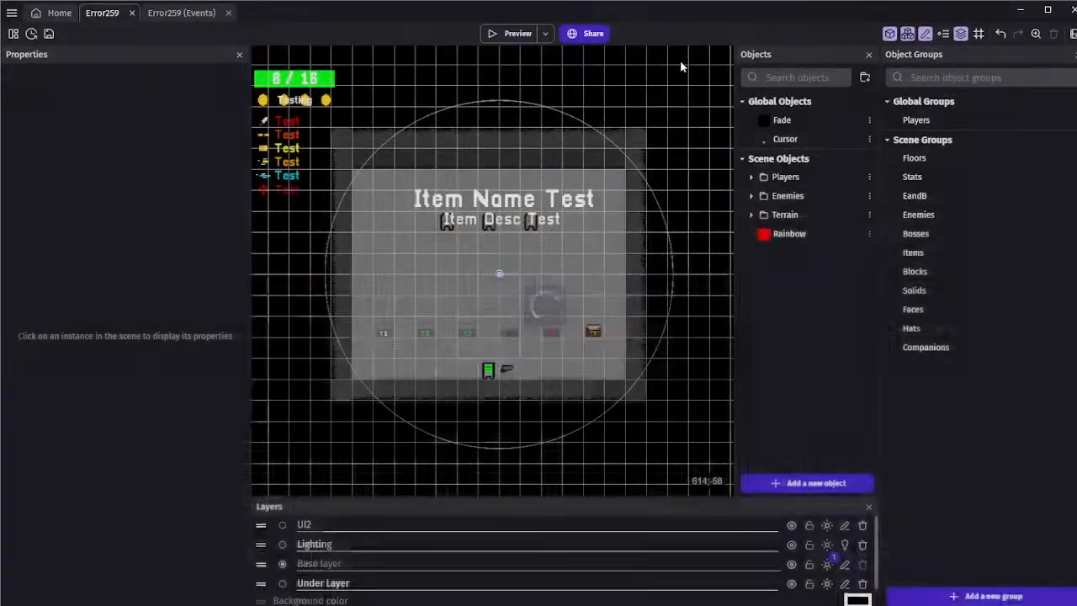
key(w)
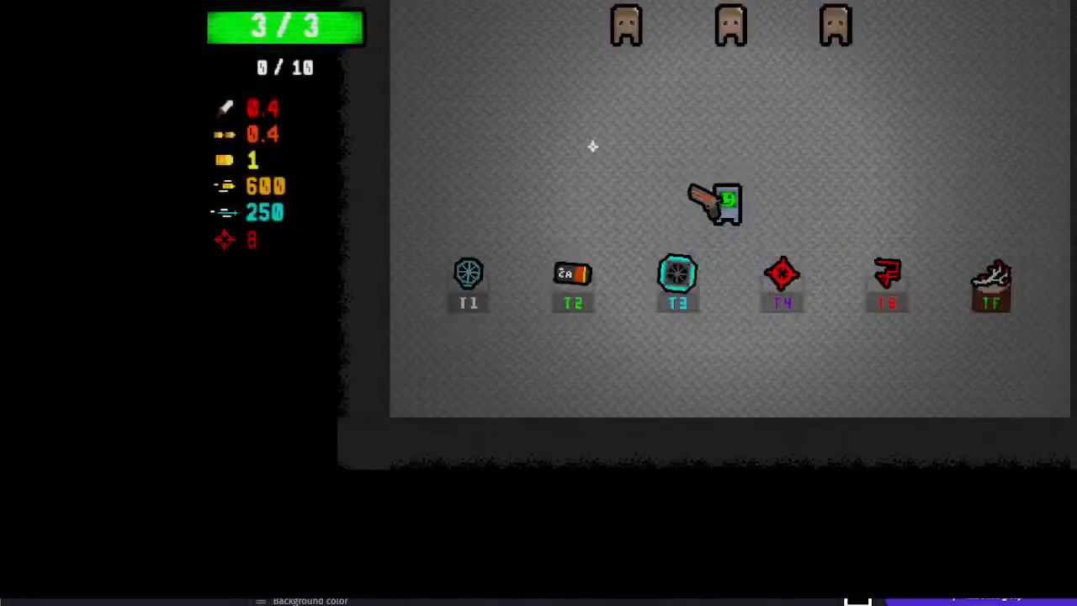
key(a)
key(w)
key(s)
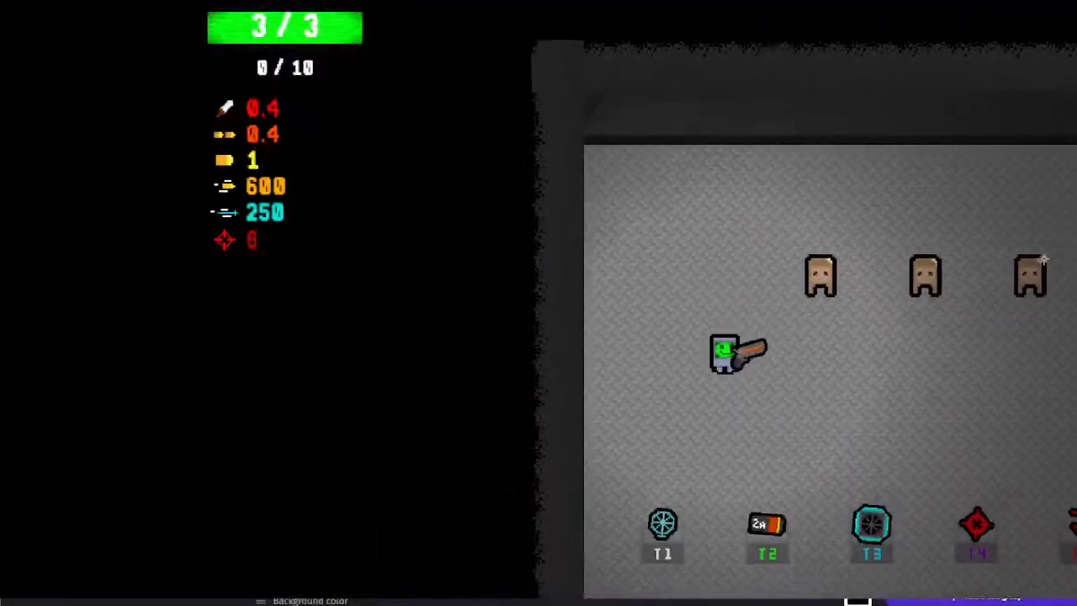
key(d)
mouse_move(799, 142)
mouse_down()
mouse_move(750, 139)
mouse_move(952, 257)
mouse_move(986, 236)
mouse_move(981, 190)
mouse_move(1019, 202)
mouse_move(746, 157)
mouse_move(580, 159)
mouse_move(498, 215)
mouse_move(622, 175)
mouse_up()
key(a)
key(w)
key(s)
key(d)
key(w)
key(a)
key(s)
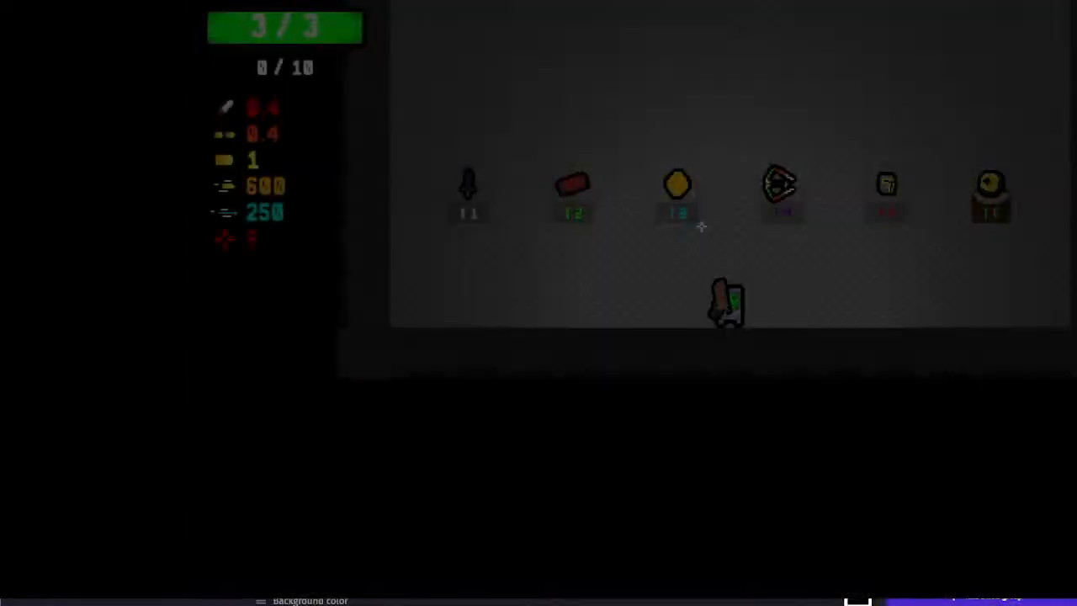
Test collecting the items on the T3 and T2 stands in the preview, and save the project
key(w)
key(a)
key(a)
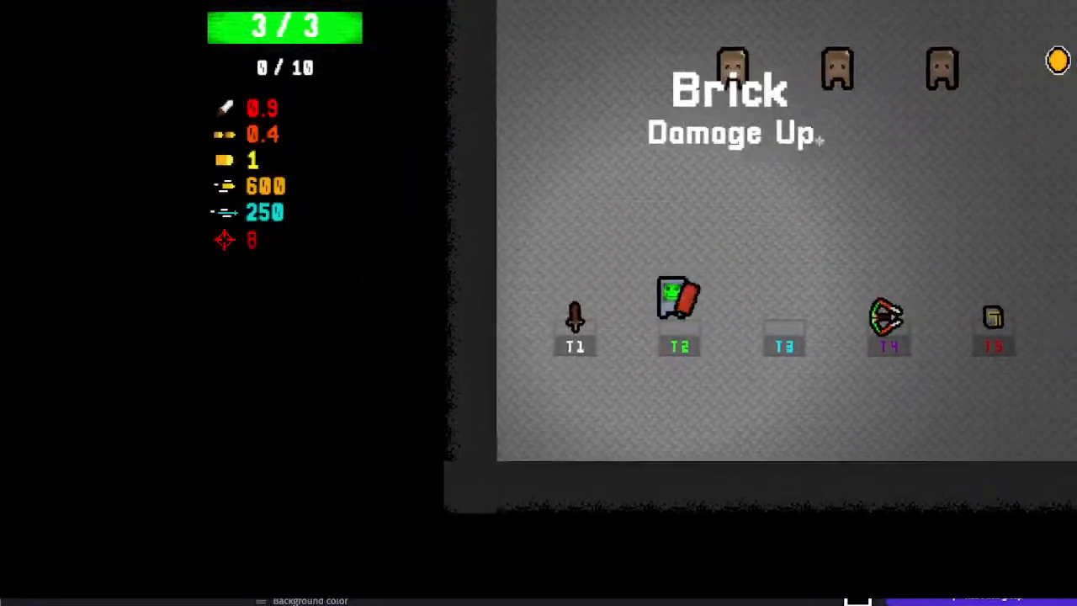
key(w)
click(781, 109)
key(a)
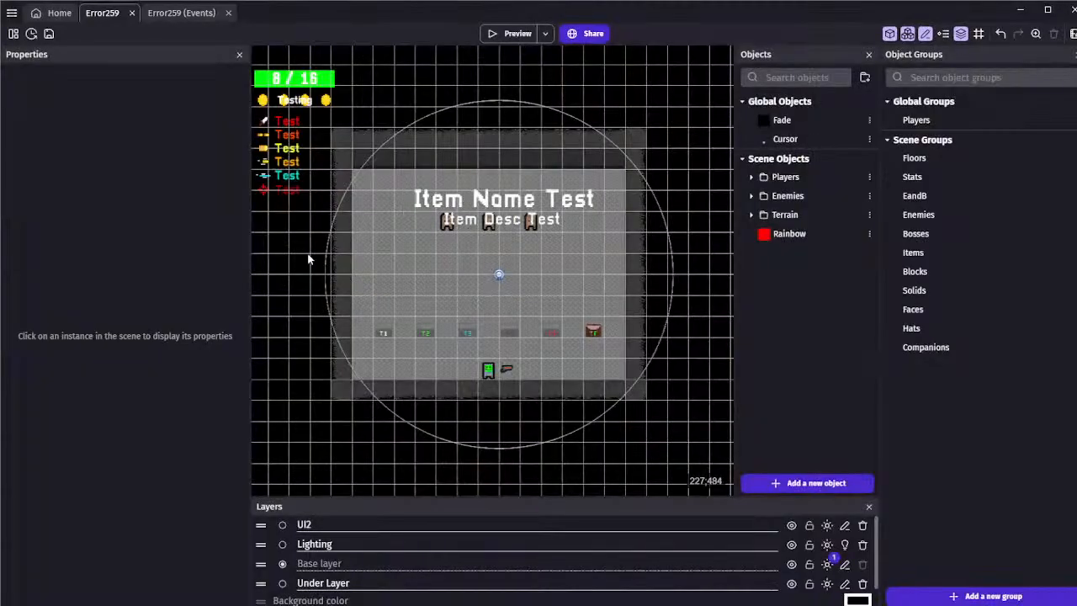
click(48, 33)
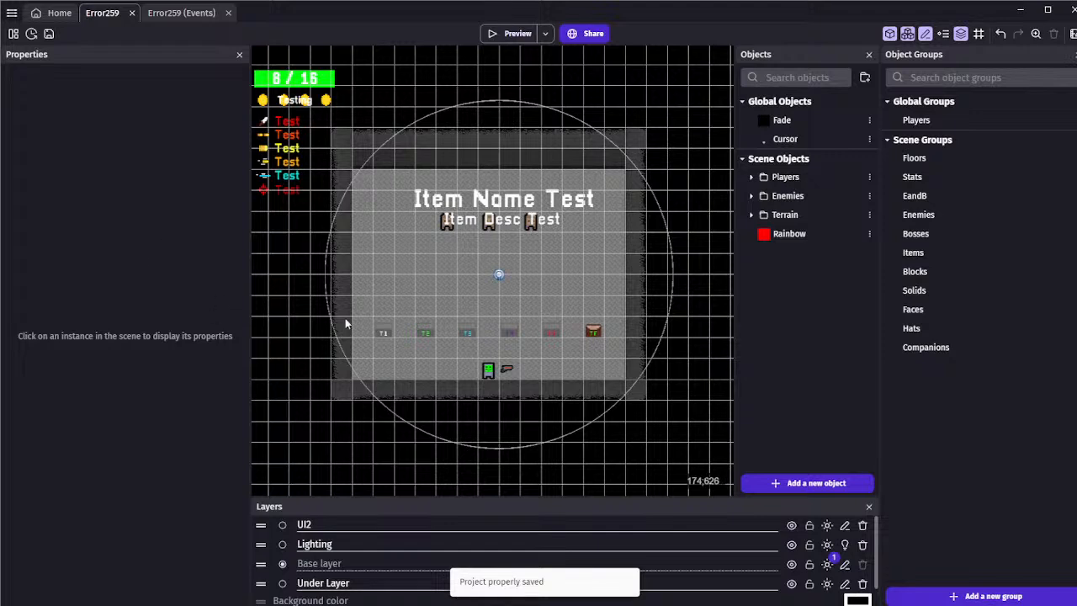
In the Error259 events, collapse the Camera, Stats and Players groups and expand the Items group's T3 Items subgroup
click(169, 15)
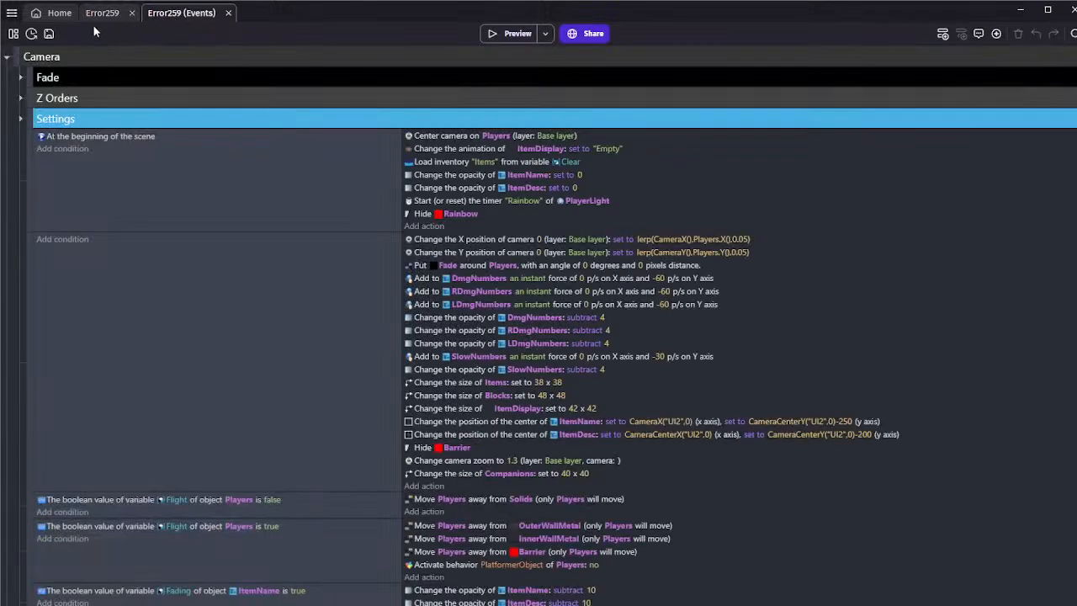
click(5, 57)
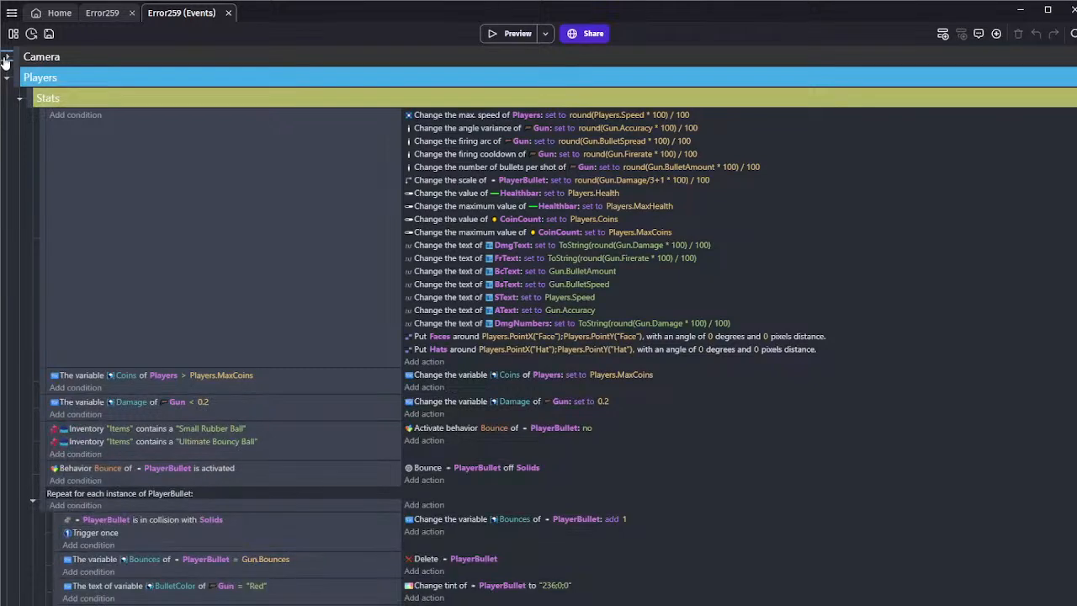
click(19, 99)
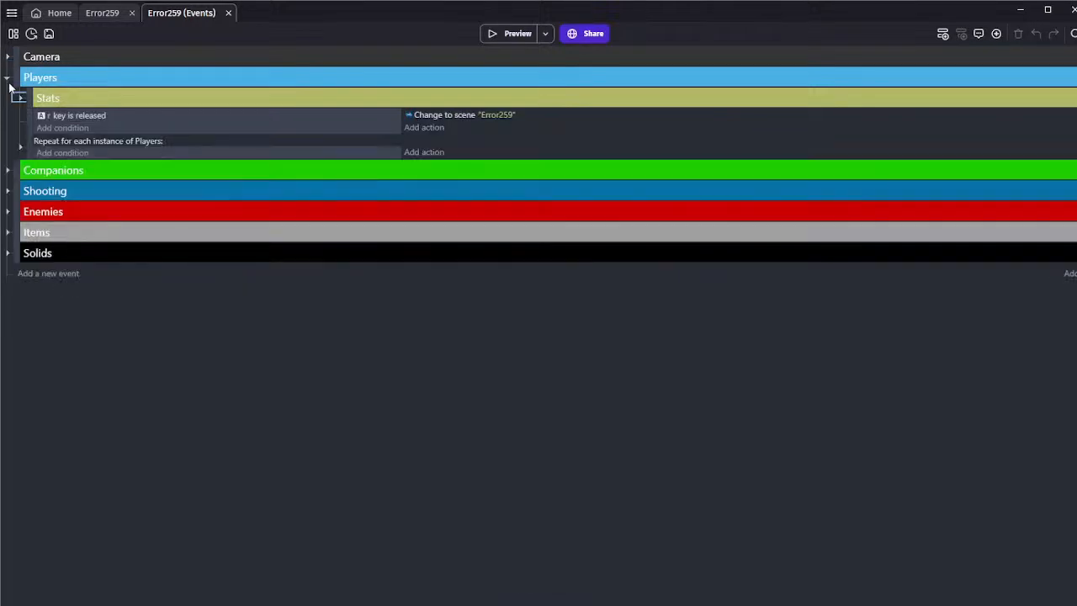
click(7, 78)
click(7, 160)
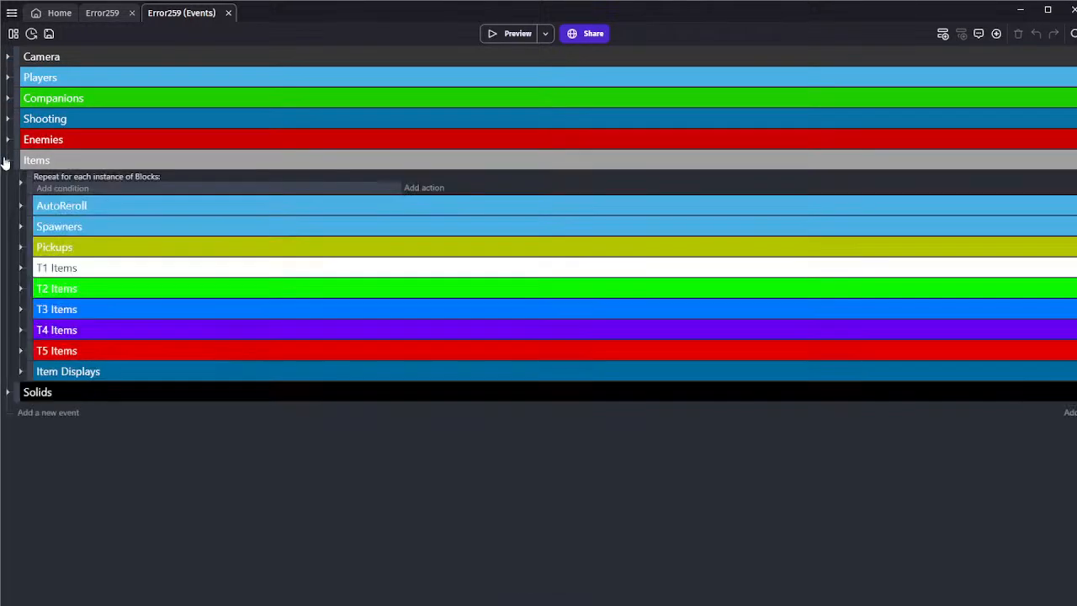
click(19, 310)
scroll(18, 308, down, 10)
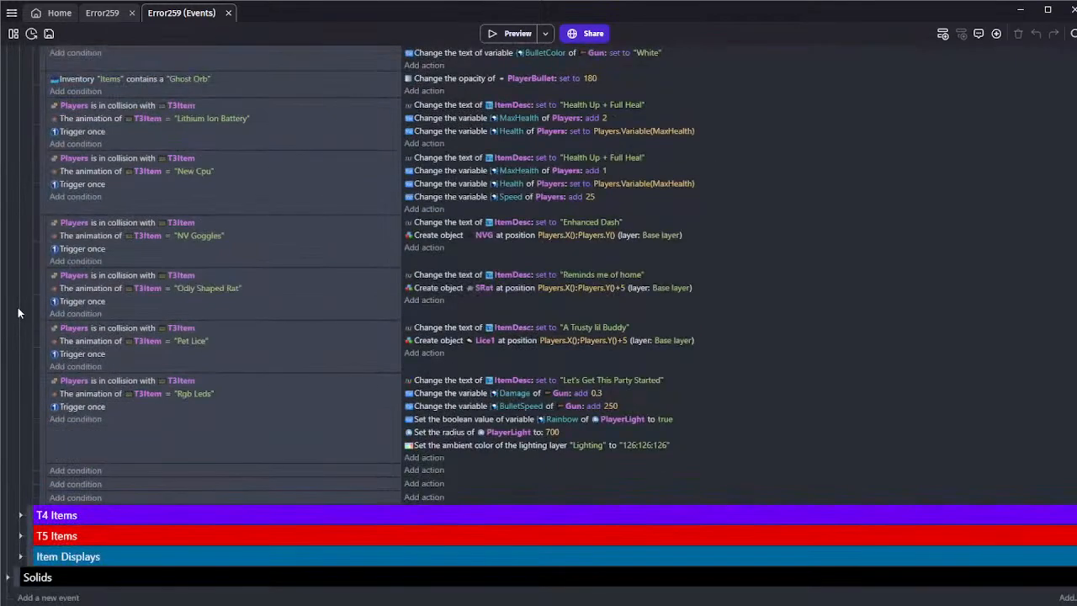
Review the animation names of the T3Item object in the scene's Terrain Items folder, leaving the object unedited
click(94, 17)
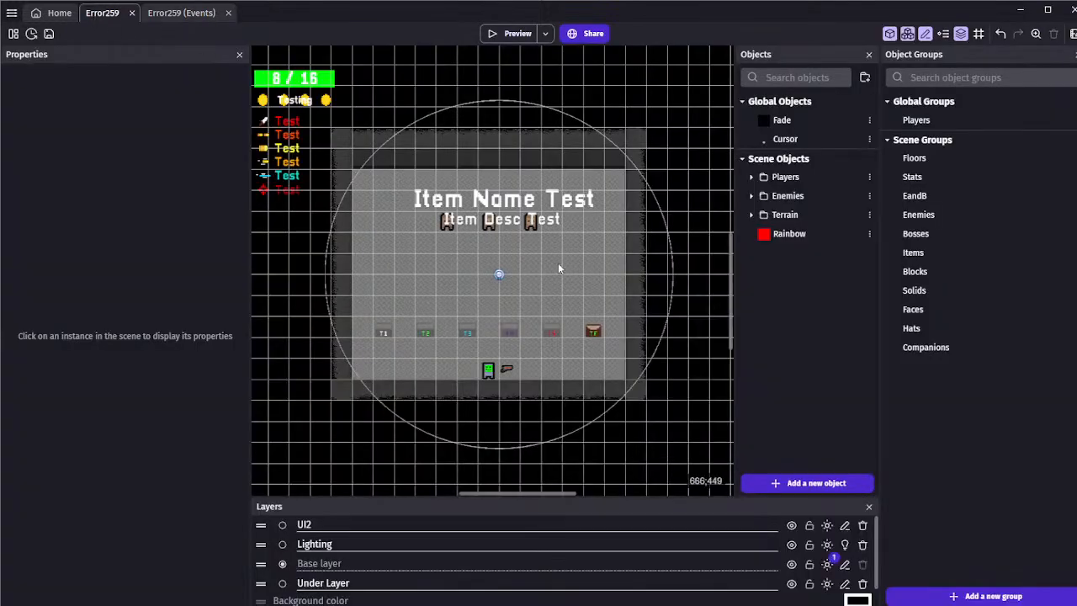
click(752, 215)
click(760, 291)
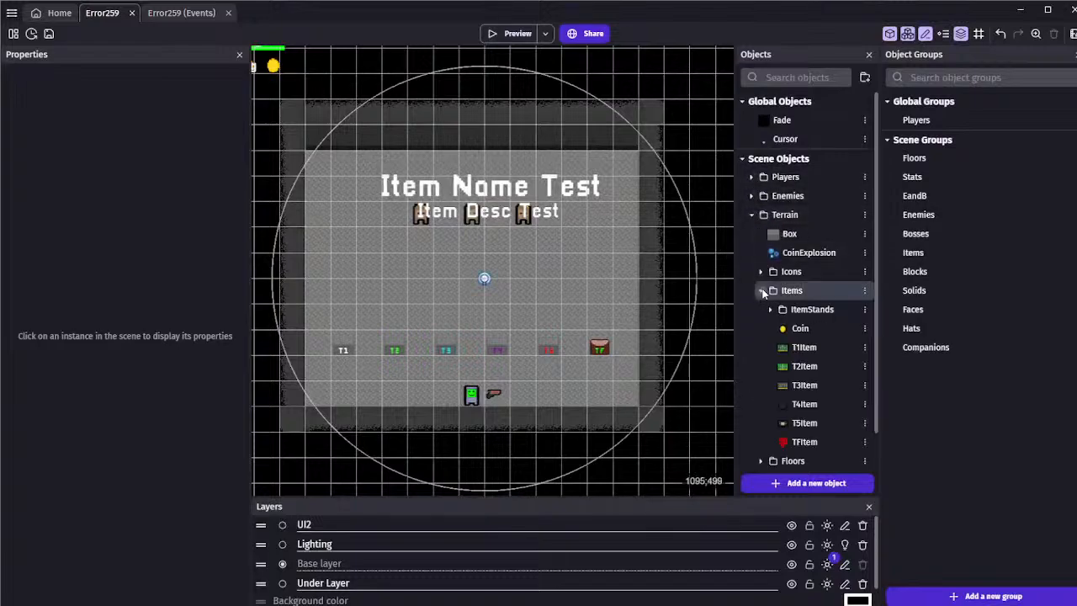
scroll(783, 319, down, 1)
double_click(804, 346)
scroll(277, 267, down, 12)
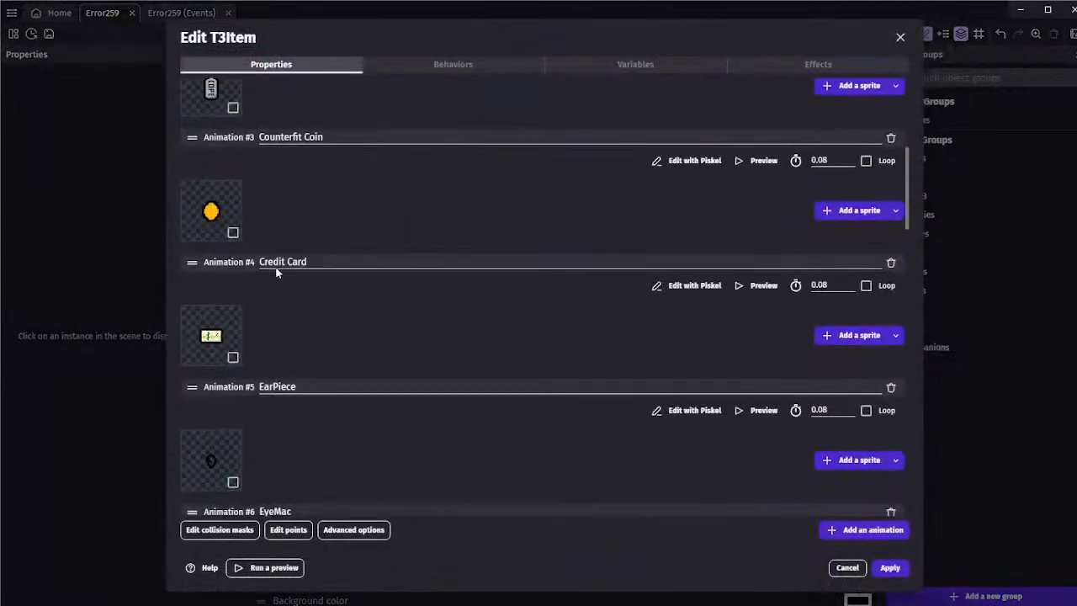
scroll(277, 271, down, 8)
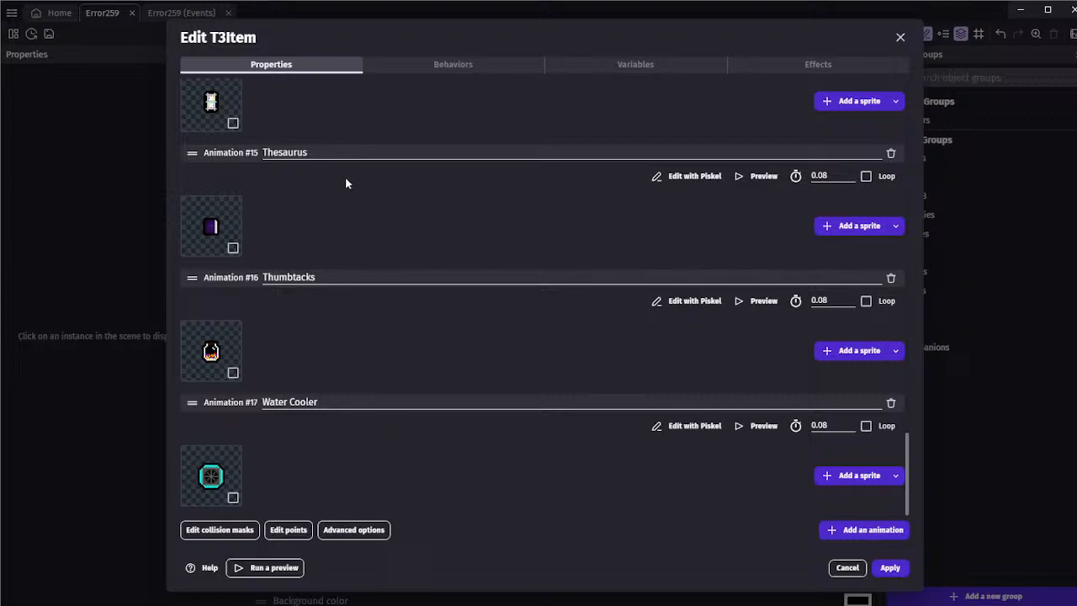
scroll(357, 329, up, 3)
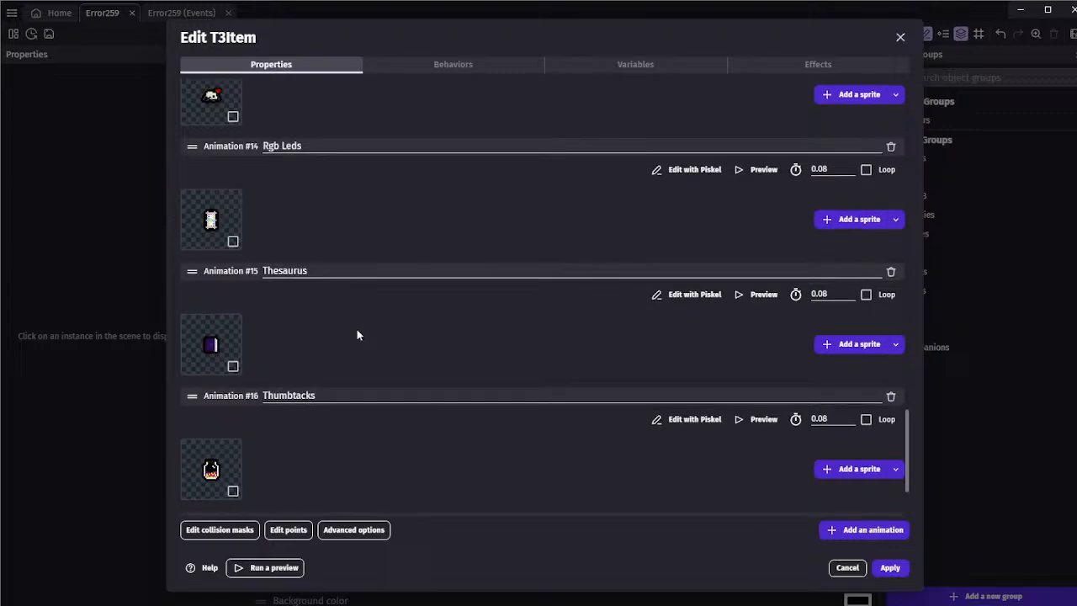
scroll(357, 299, down, 2)
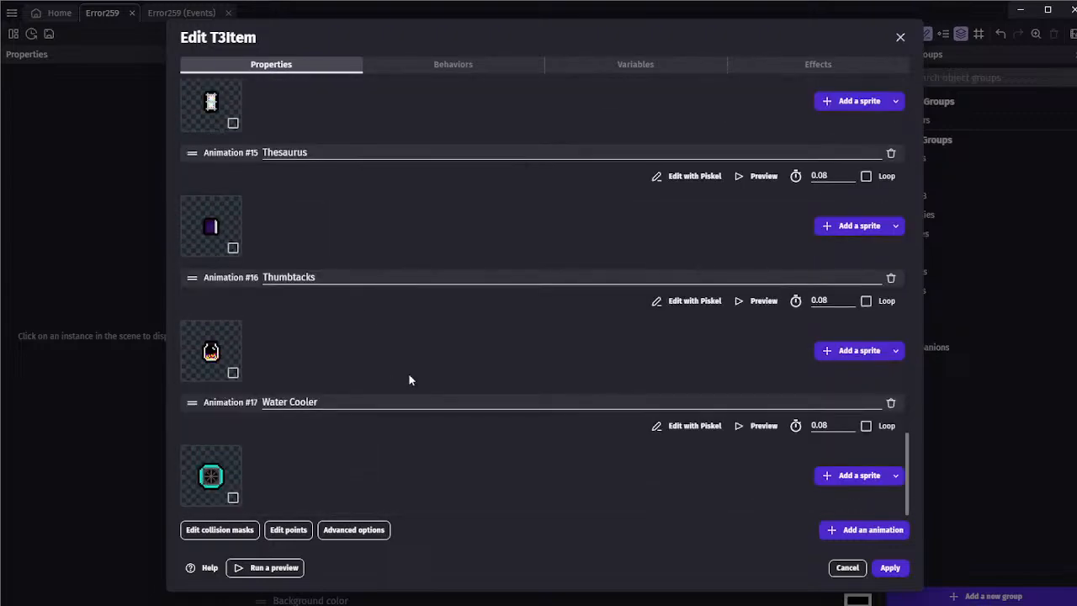
click(837, 569)
Paste a copy of the Rgb Leds pickup event below it in the T3 Items events and set its animation name to Thesaurus
click(156, 13)
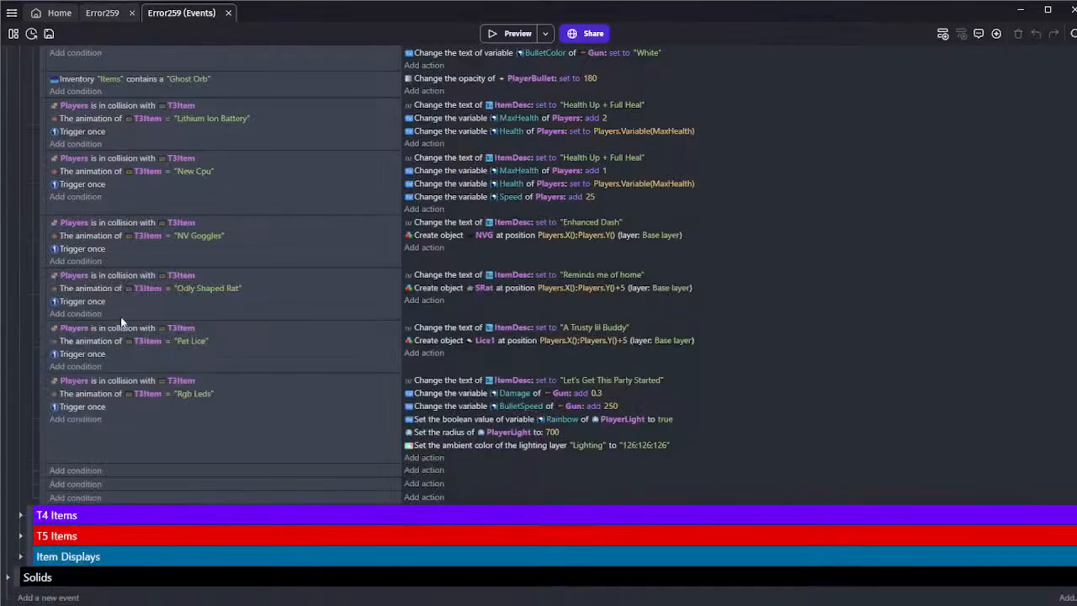
click(165, 459)
click(163, 473)
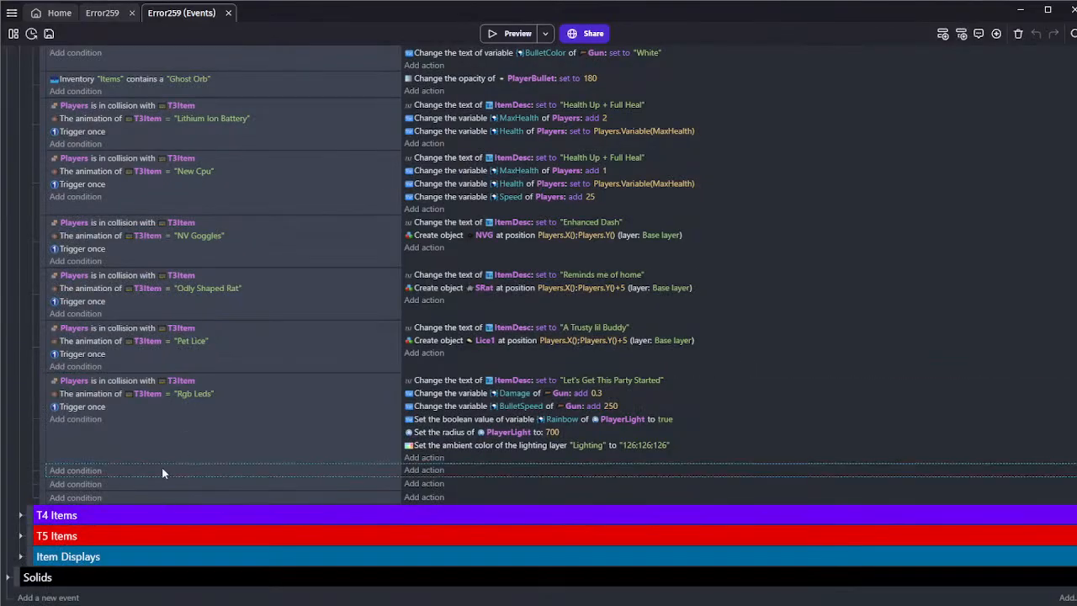
key(ctrl+v)
click(194, 484)
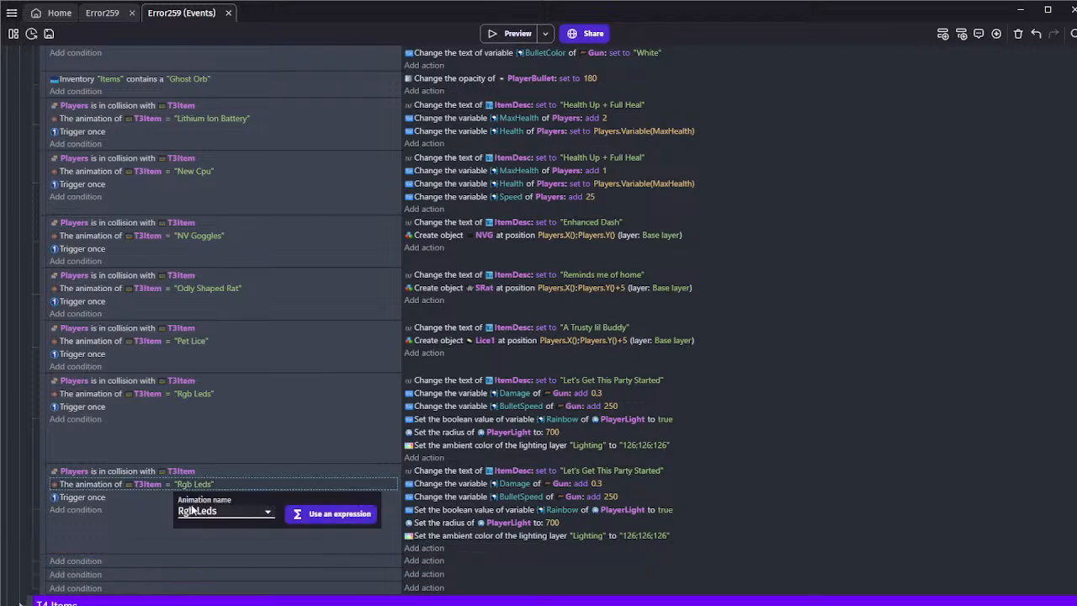
click(186, 515)
click(201, 477)
click(170, 534)
scroll(170, 534, down, 2)
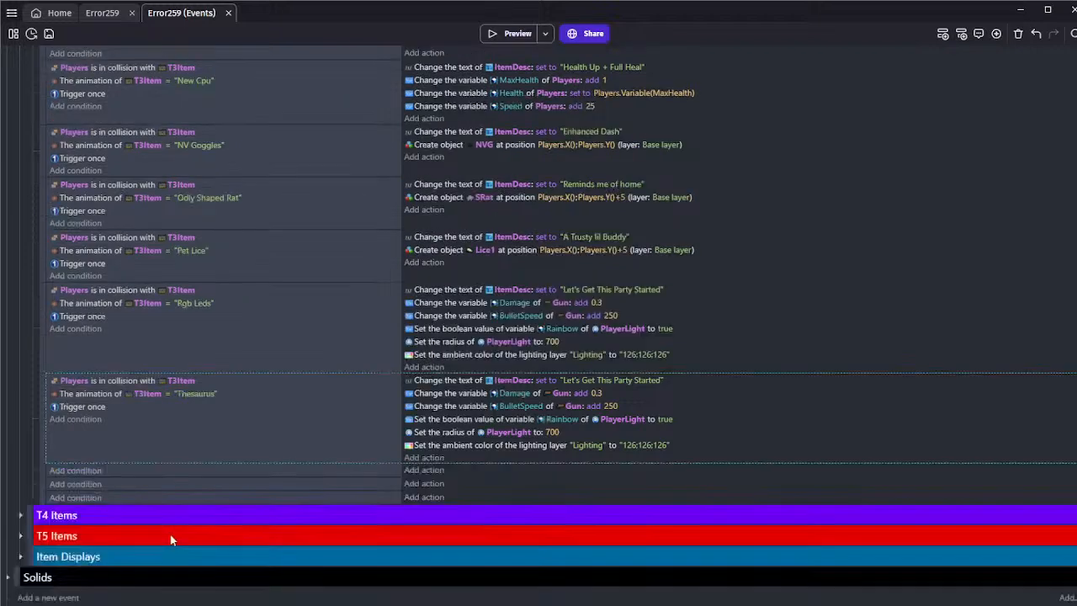
Delete the ambient color, PlayerLight radius, Rainbow, BulletSpeed and Damage actions from the Thesaurus event
click(423, 449)
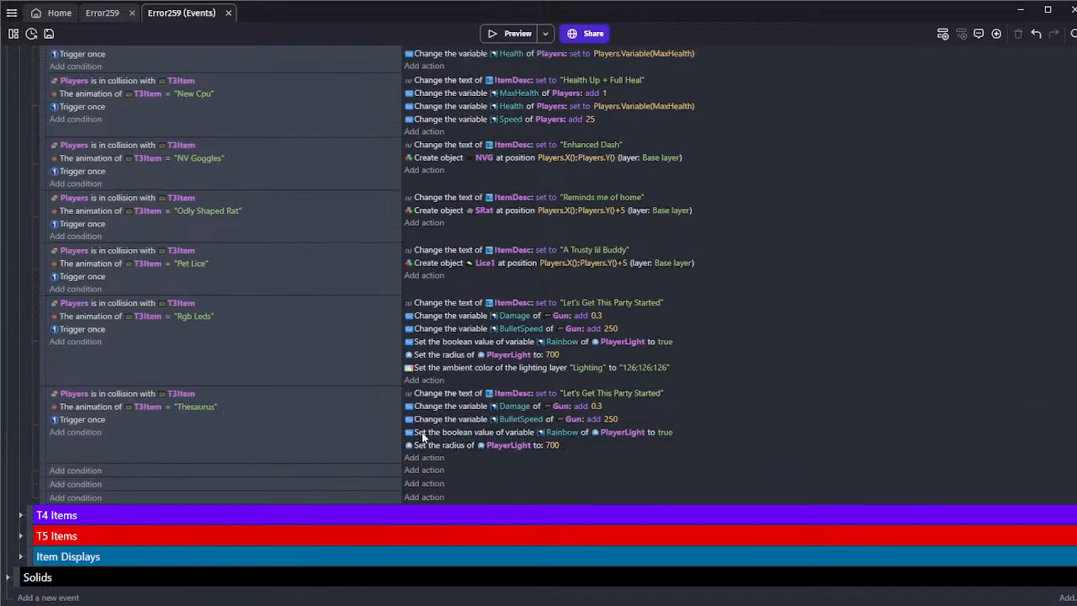
key(Delete)
click(425, 445)
key(Delete)
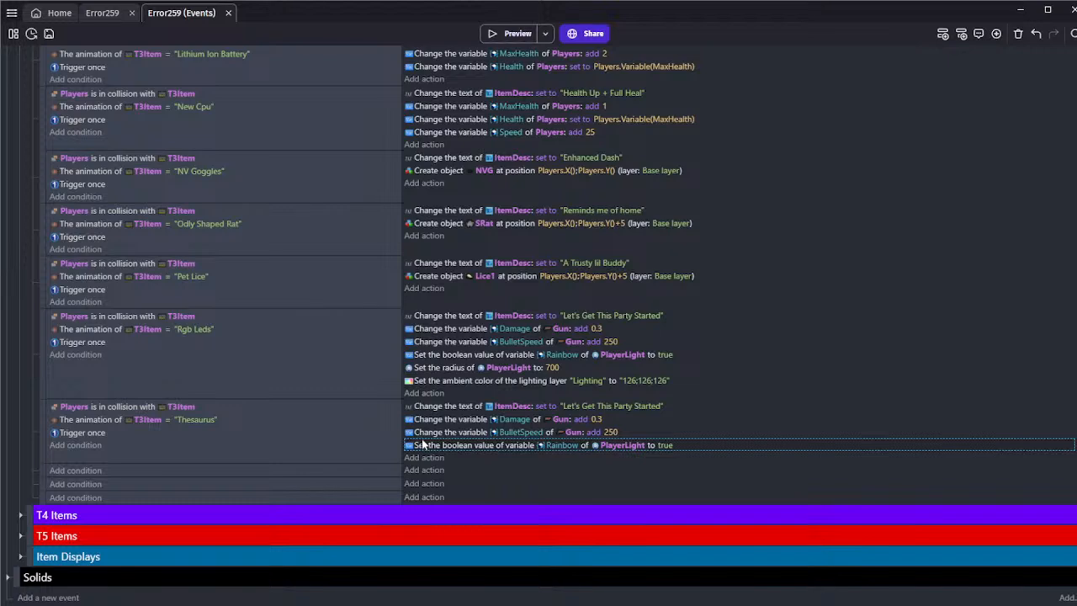
click(423, 445)
key(Delete)
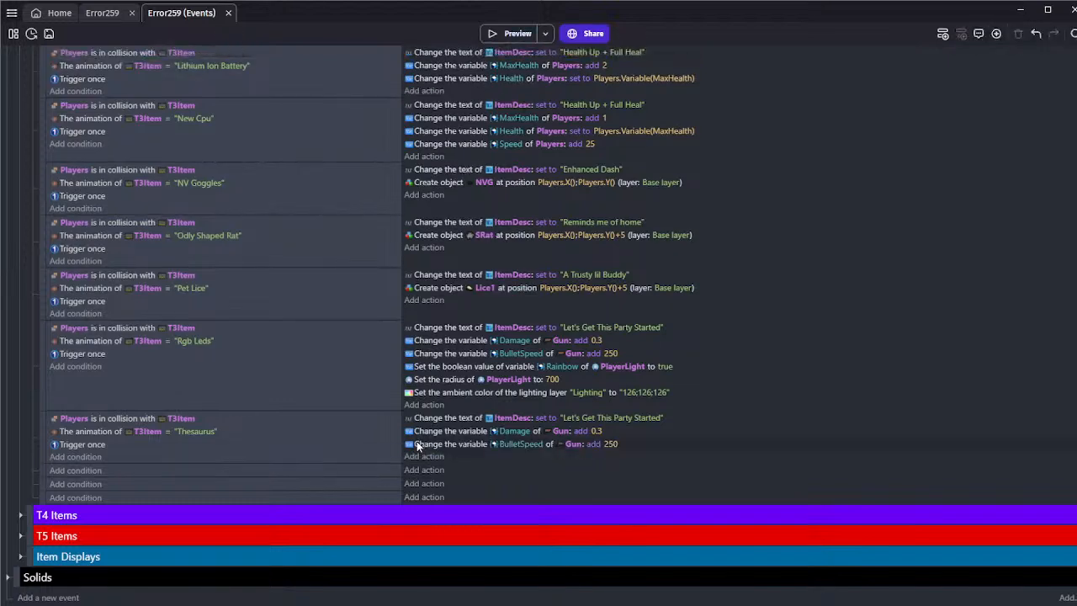
click(417, 443)
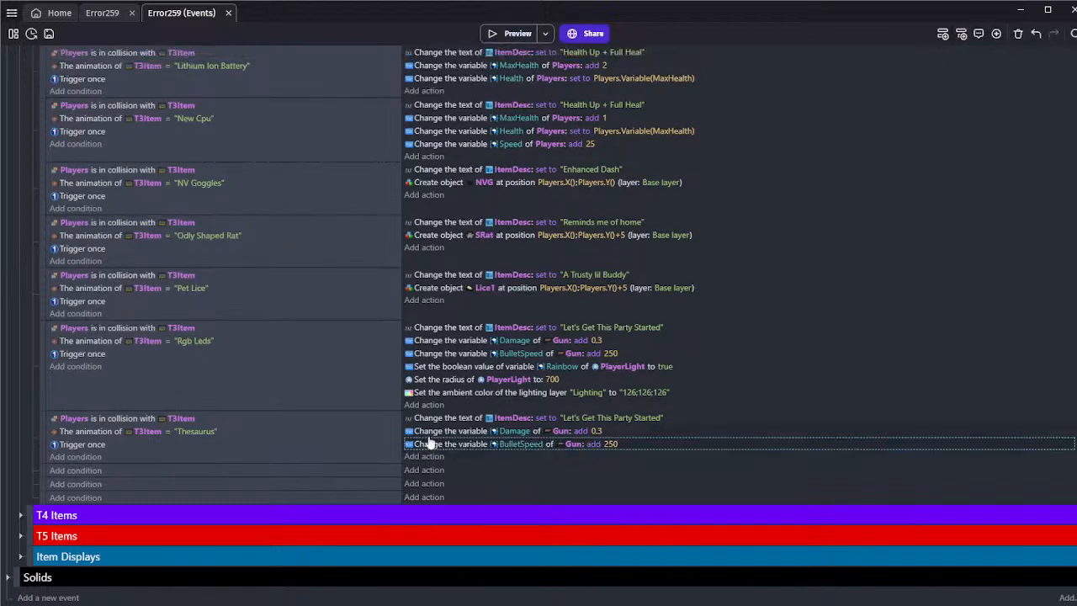
key(Delete)
click(428, 434)
key(Delete)
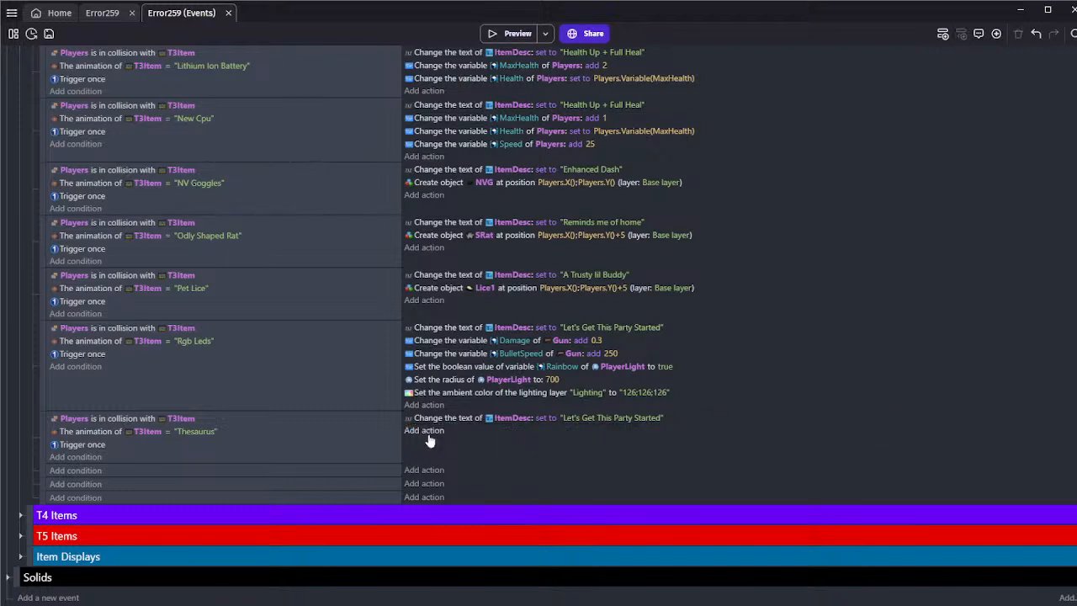
Change the ItemDesc text in the Thesaurus event to "Half Price Ability"
click(600, 418)
drag(570, 445, 733, 445)
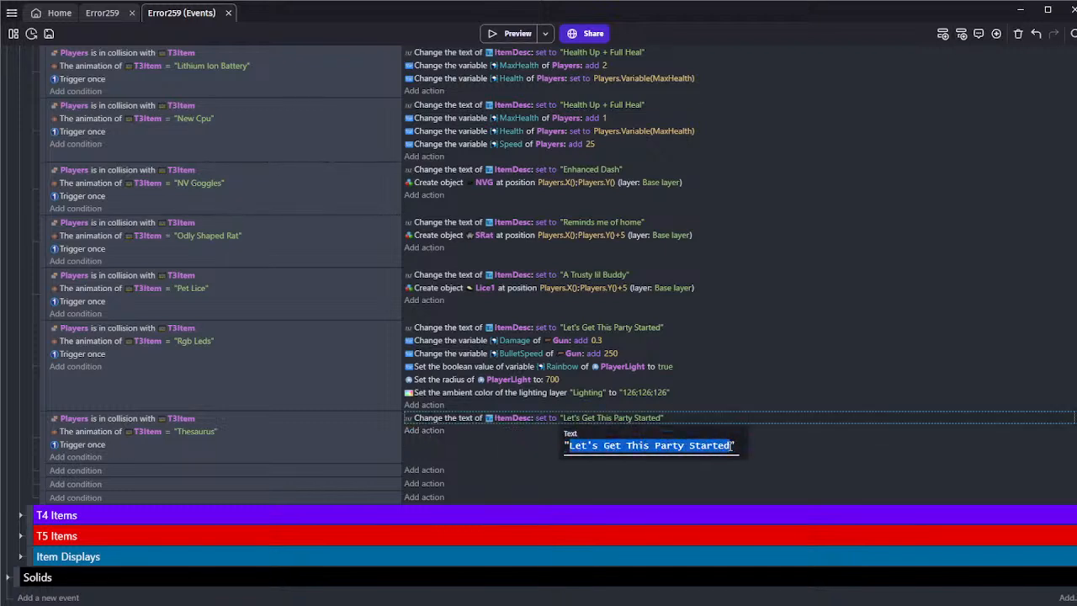
text(Half P)
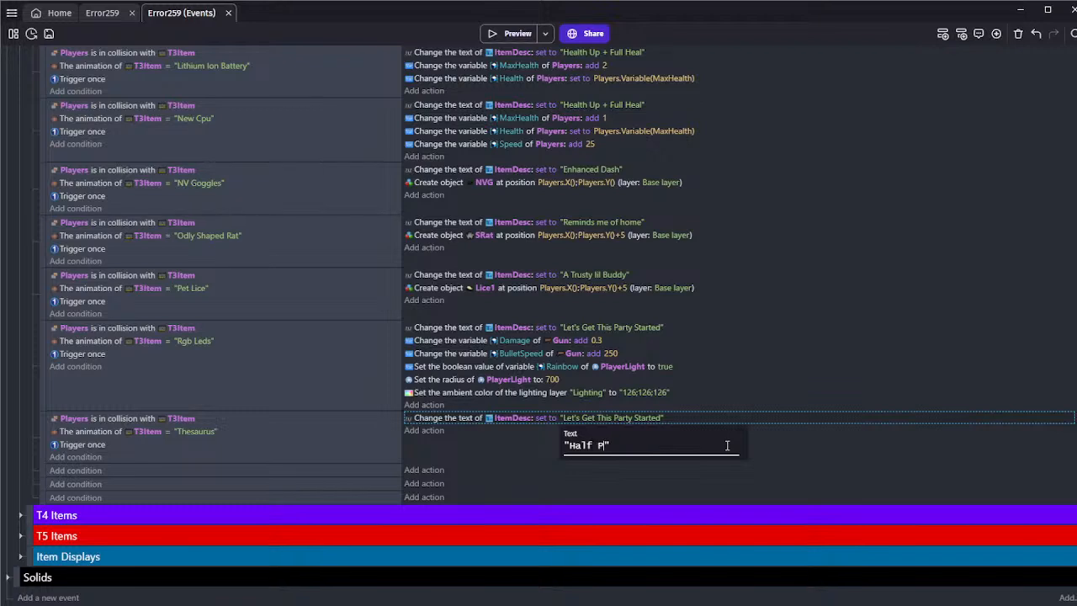
text(rice )
text(Ability)
key(Return)
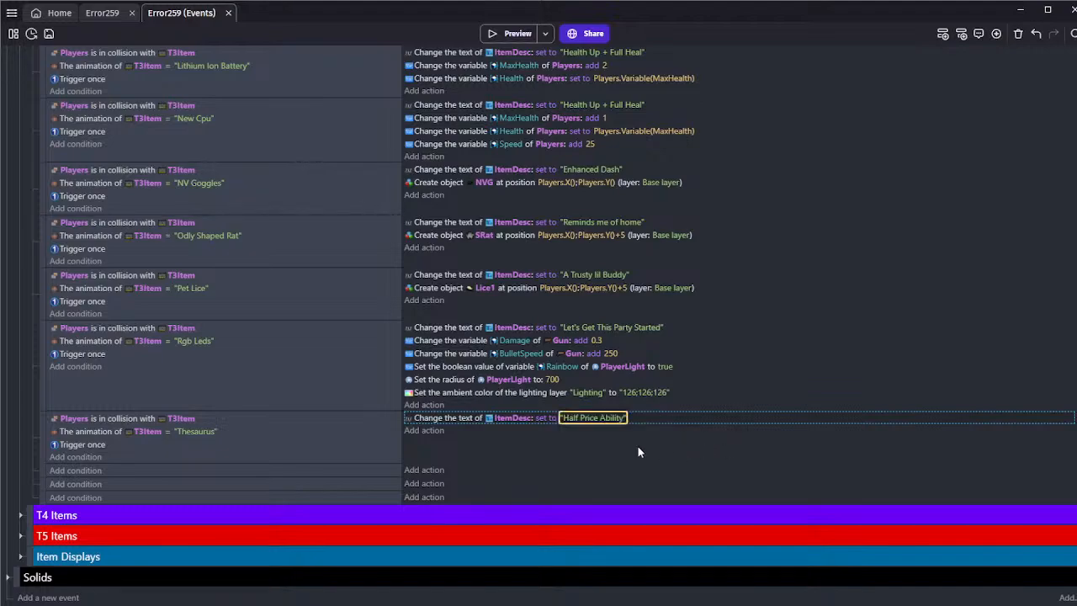
click(424, 431)
click(137, 117)
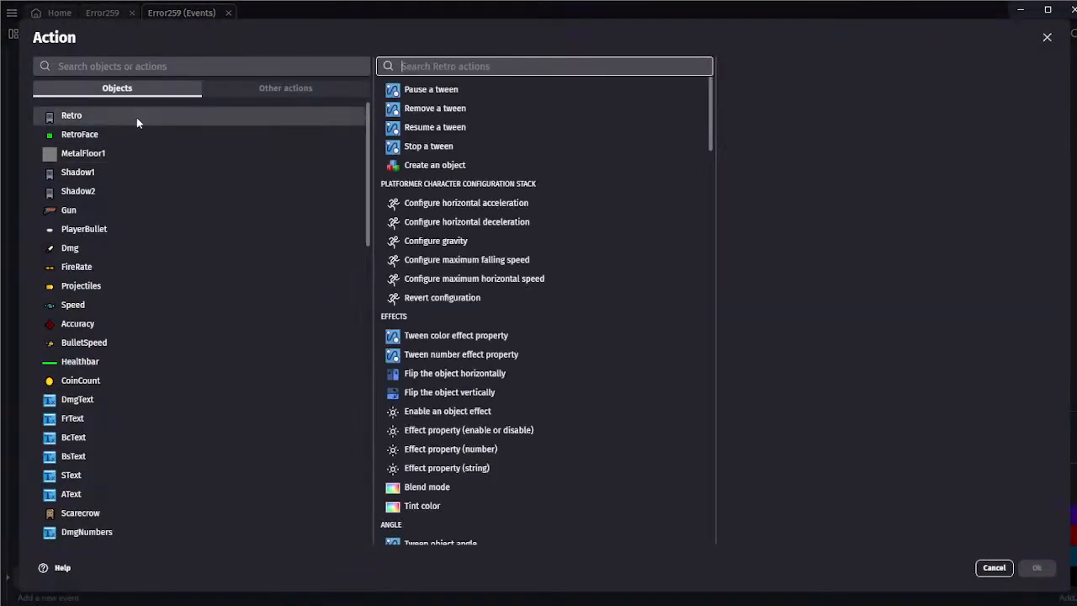
text(b)
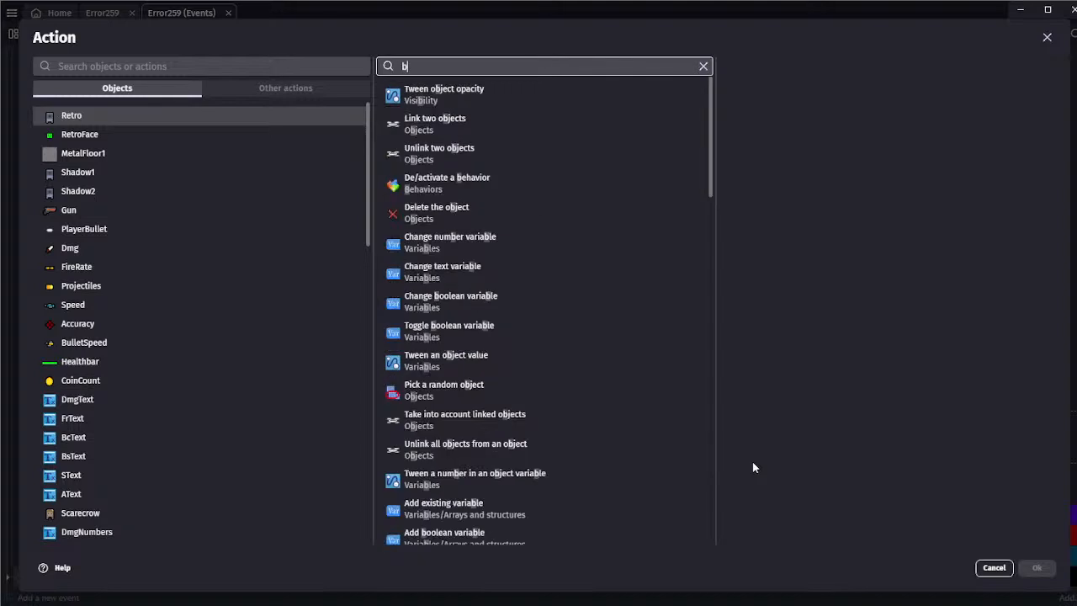
key(BackSpace)
text(var)
click(481, 100)
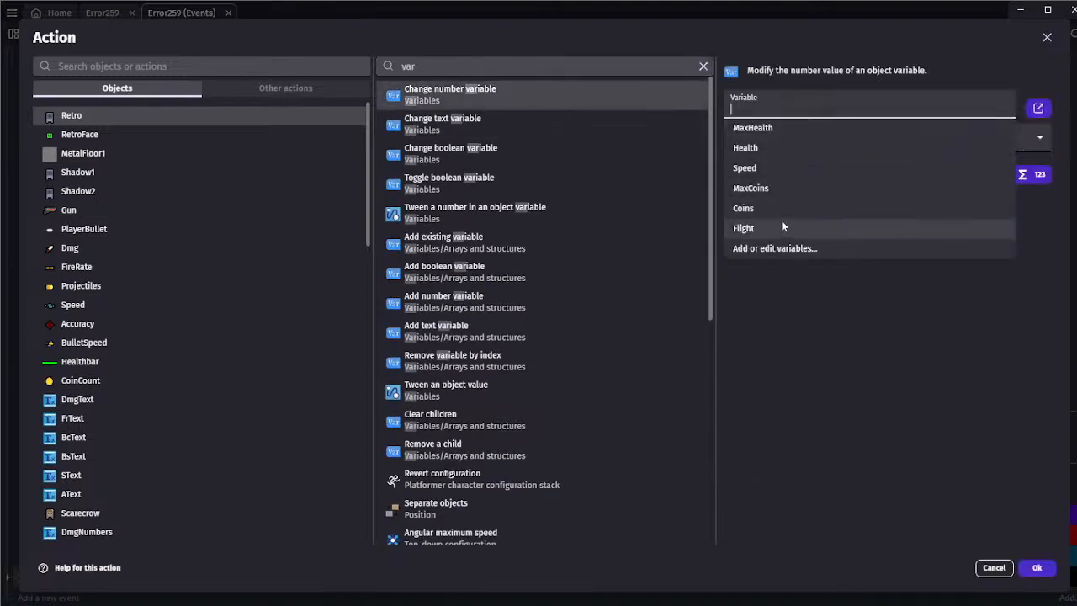
click(835, 286)
click(1037, 567)
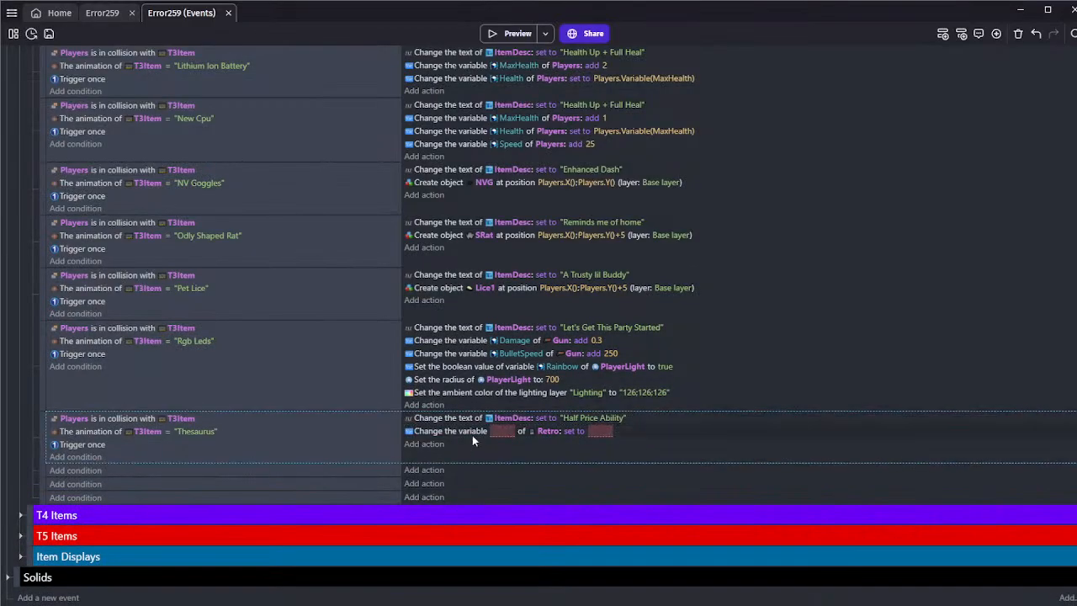
click(472, 432)
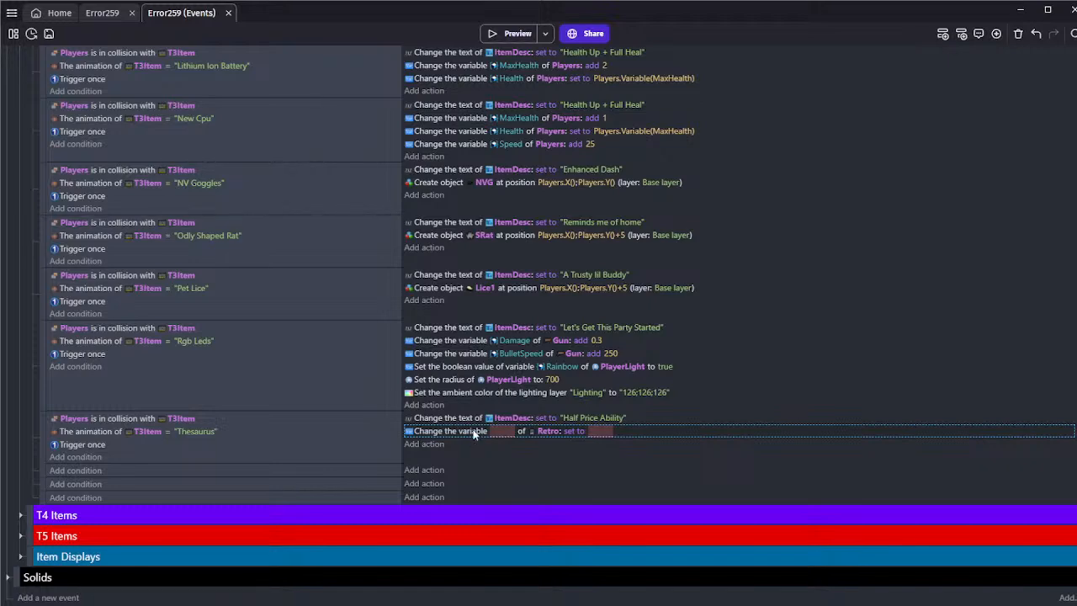
key(Delete)
Look through the Items group's AutoReroll events and the end of the T3 Items events, leaving AutoReroll collapsed
scroll(167, 326, up, 11)
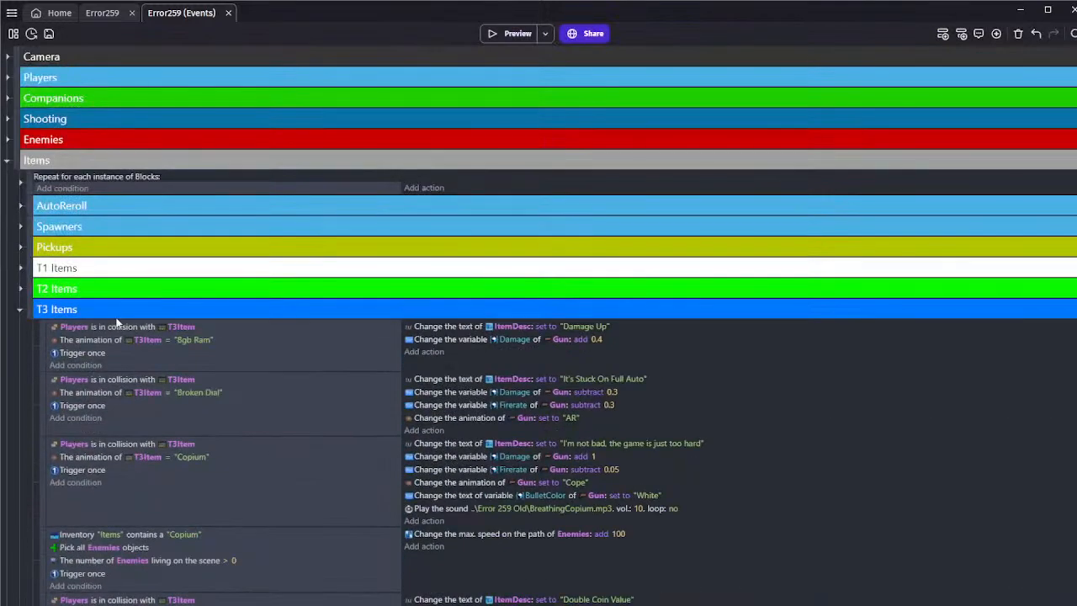
click(20, 184)
click(18, 185)
click(18, 206)
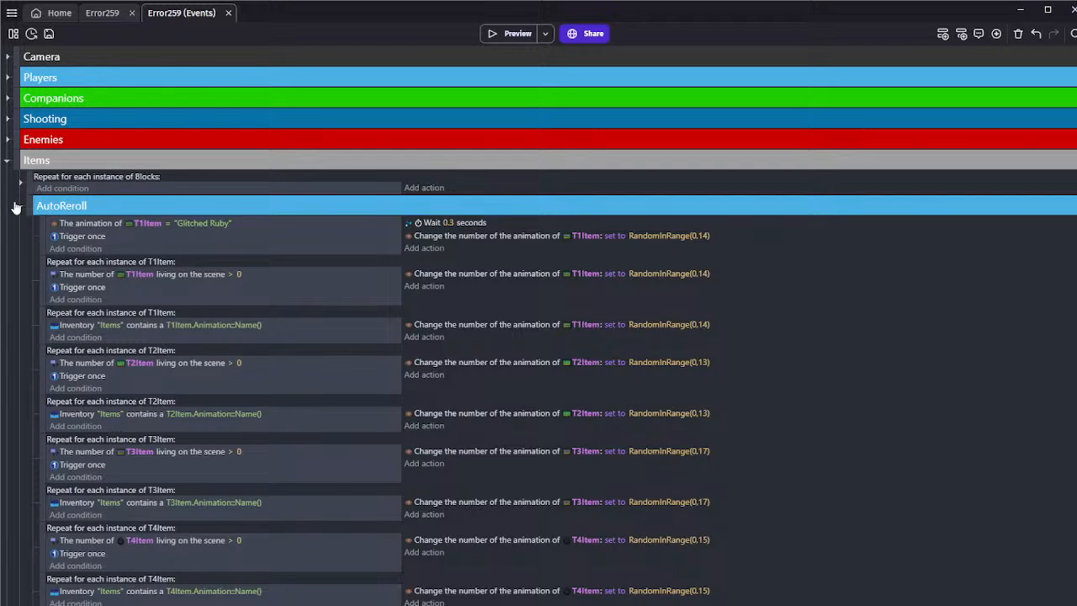
click(17, 207)
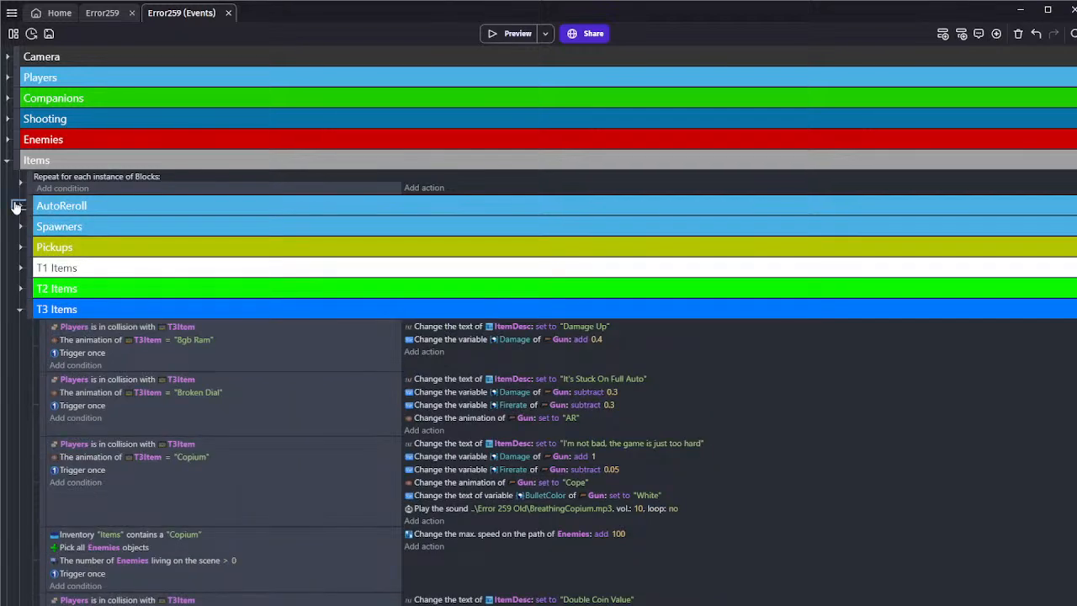
scroll(24, 300, down, 15)
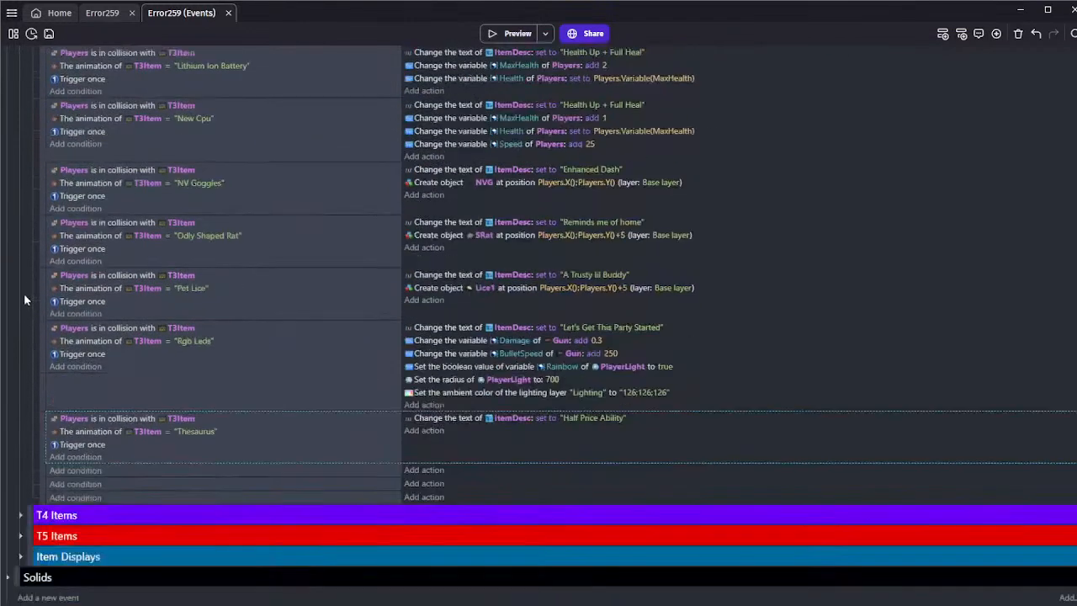
scroll(36, 362, up, 15)
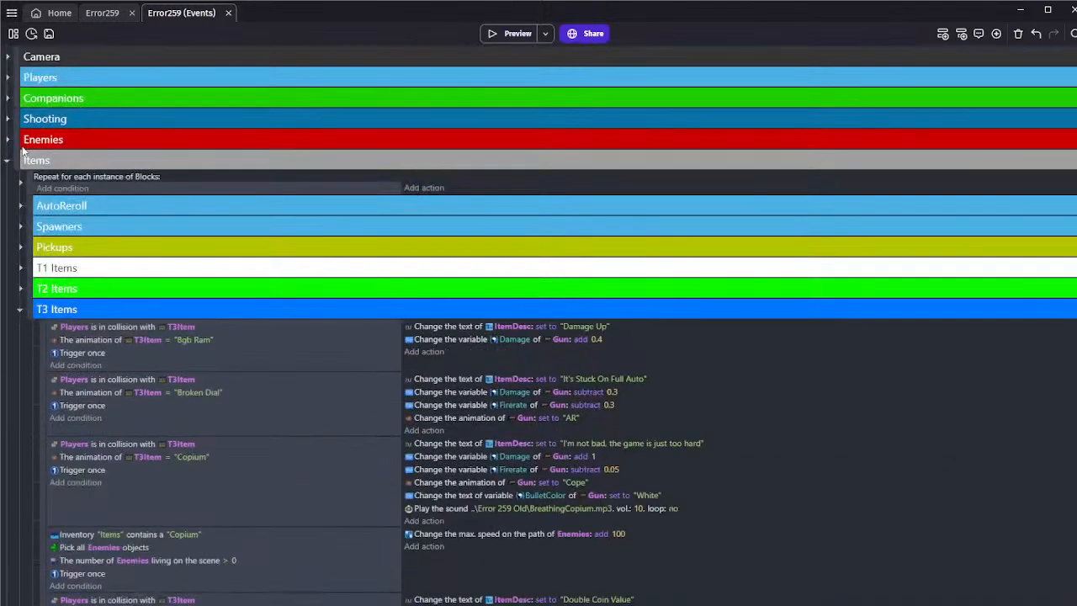
Expand the Players group and examine its per-instance, Character Conditions and Stats events, collapsing each of these again
click(7, 77)
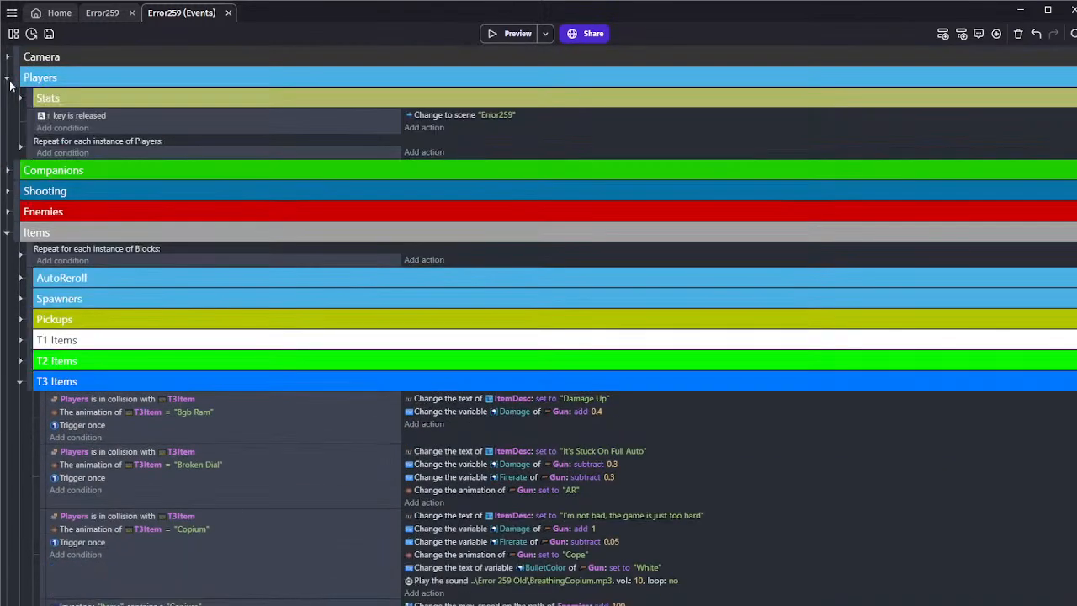
click(20, 148)
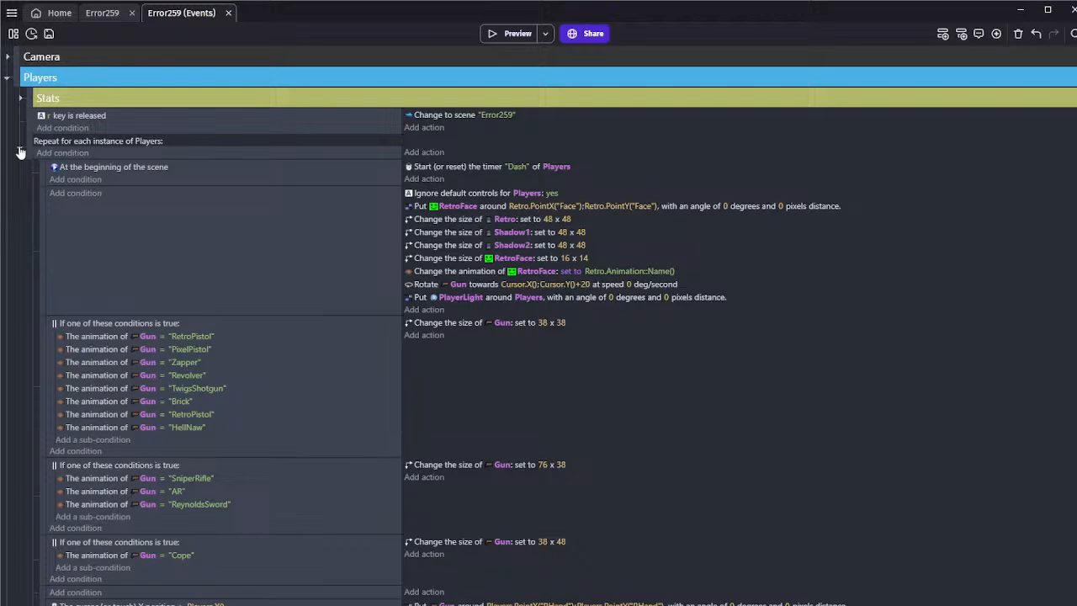
scroll(17, 145, down, 15)
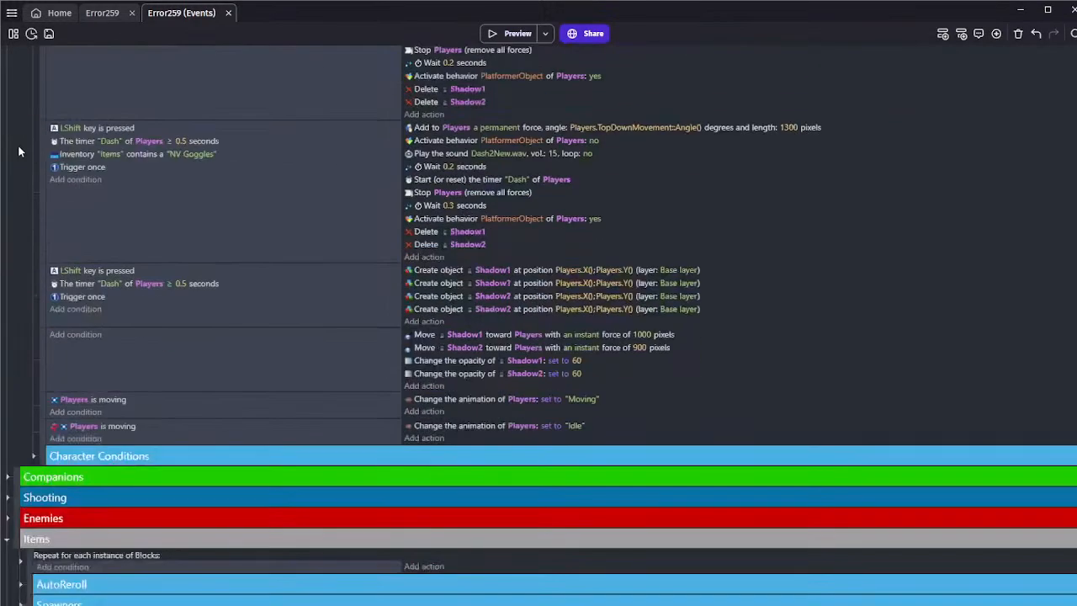
scroll(17, 145, up, 15)
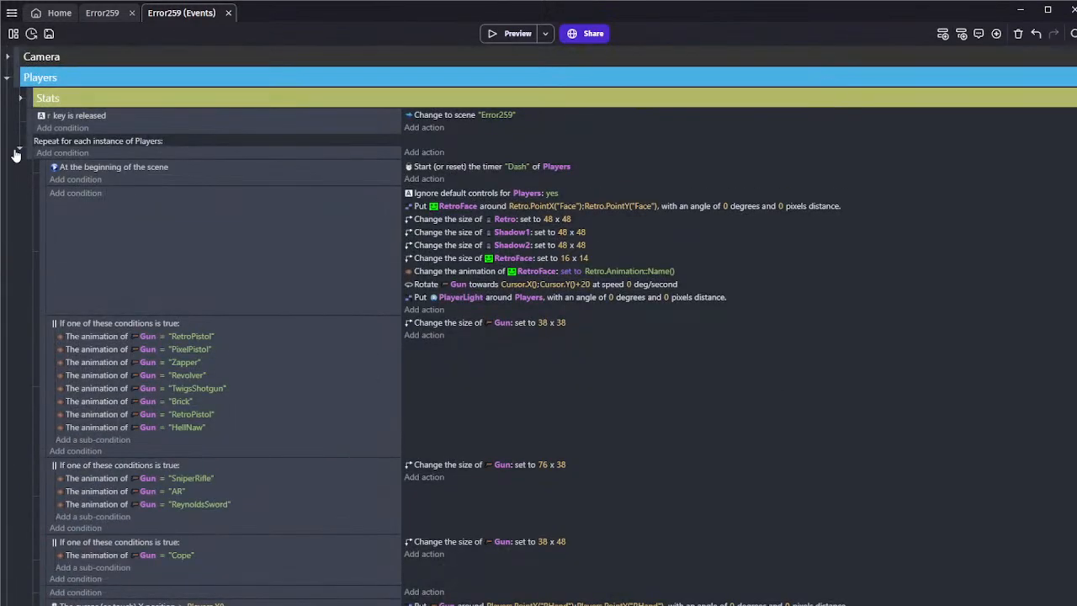
click(19, 148)
click(17, 149)
scroll(21, 202, down, 12)
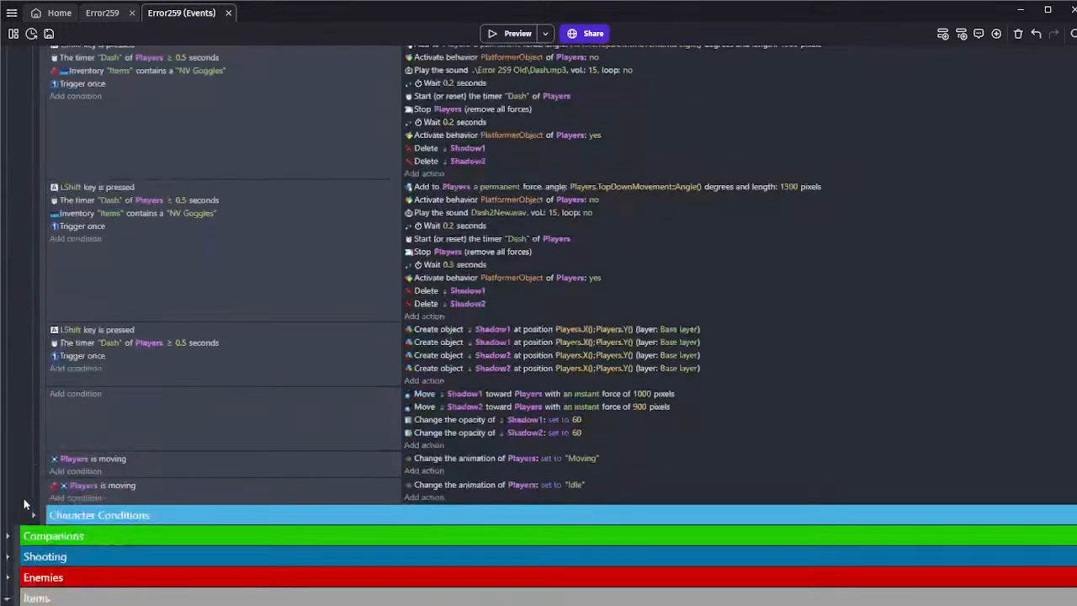
click(32, 514)
scroll(34, 497, down, 3)
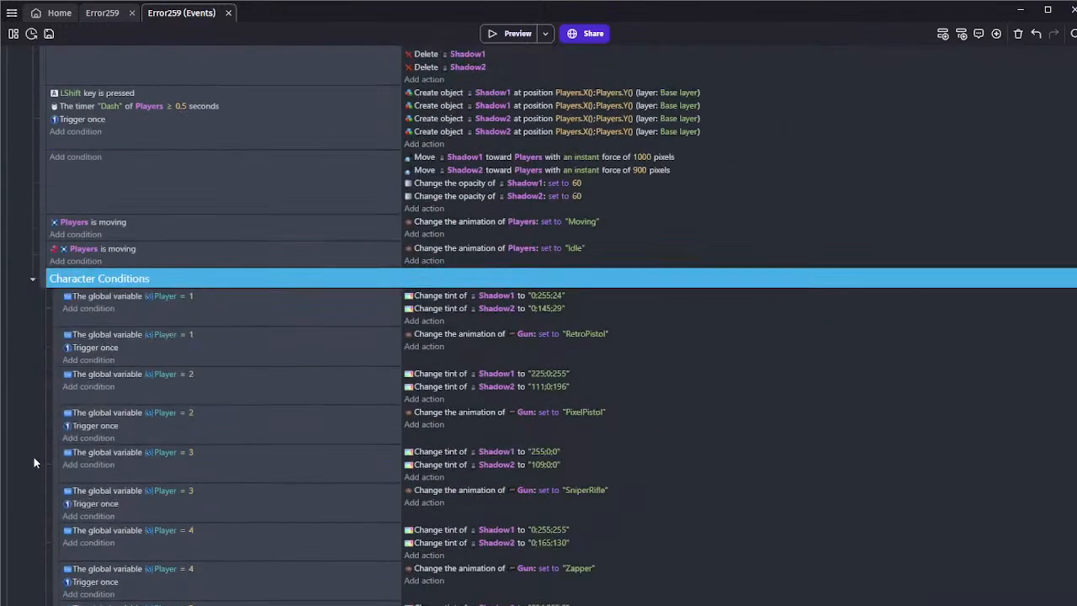
scroll(34, 456, down, 4)
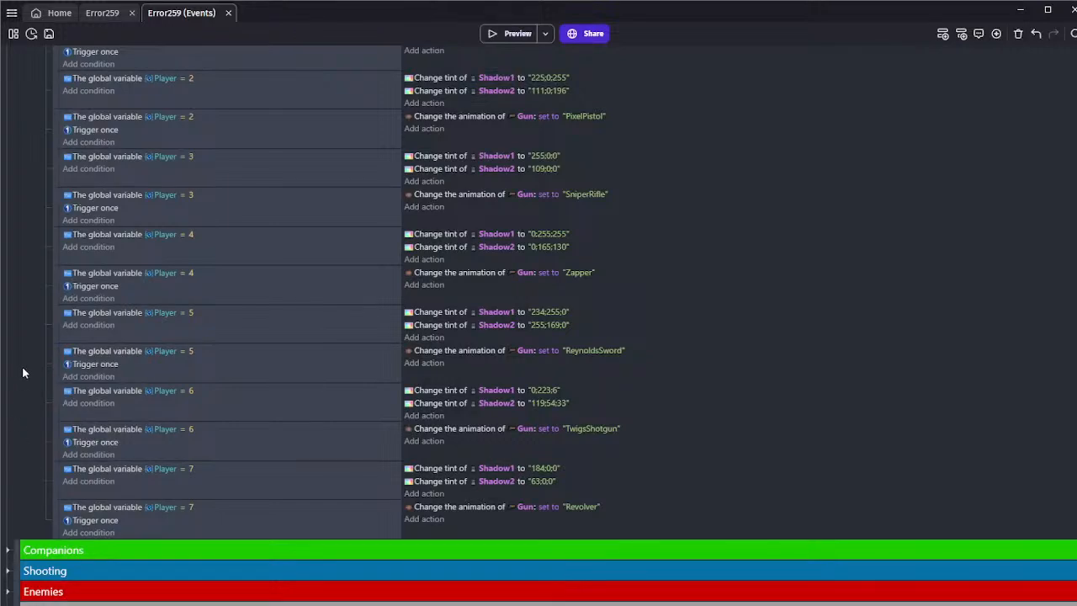
scroll(20, 371, up, 5)
click(32, 396)
scroll(23, 378, up, 5)
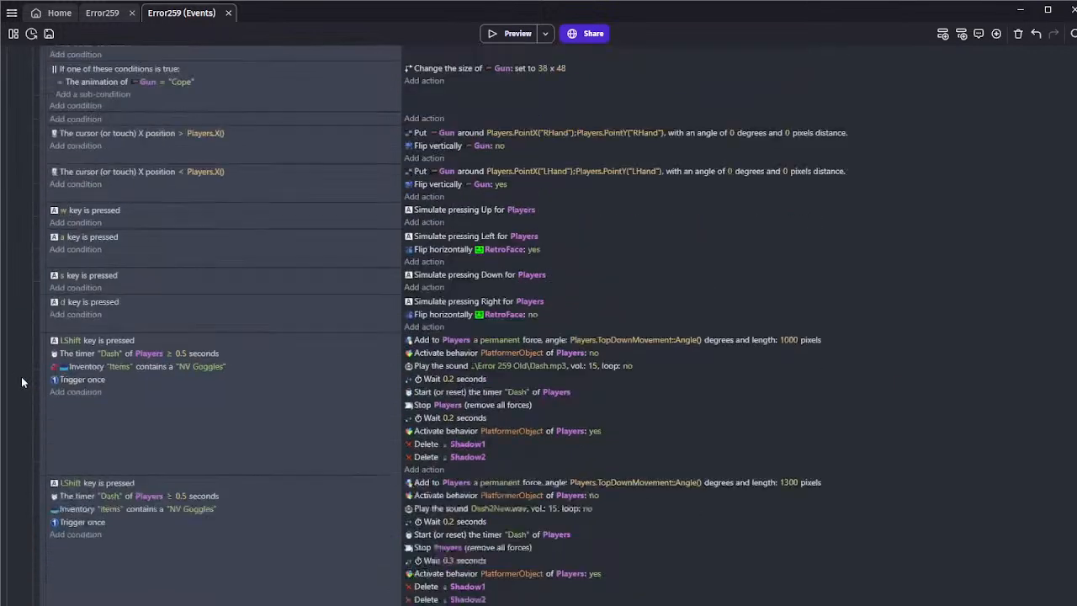
scroll(21, 368, up, 4)
scroll(21, 369, up, 2)
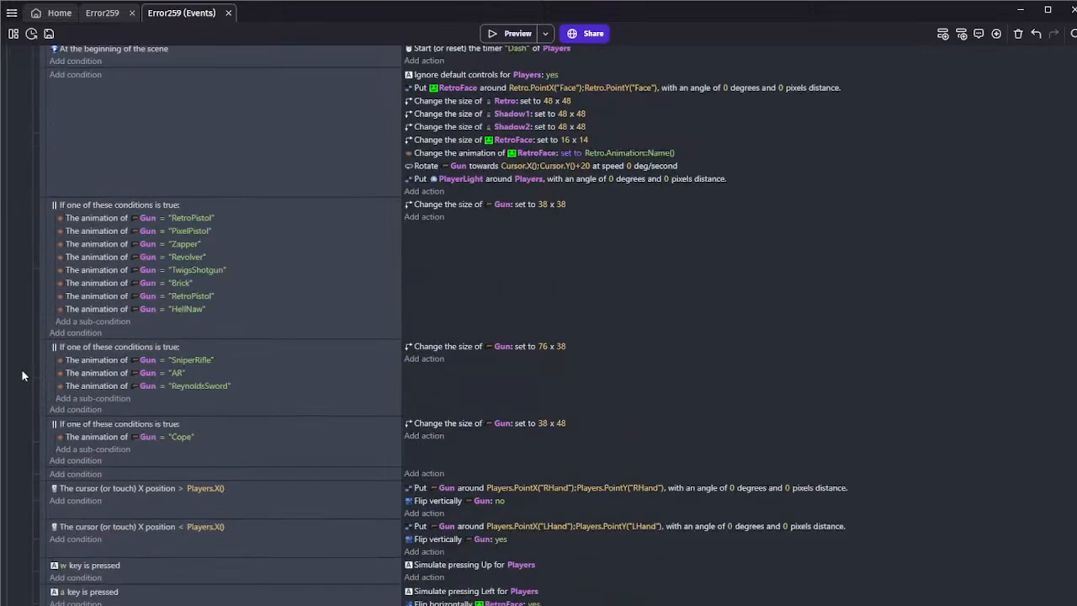
click(19, 148)
click(21, 99)
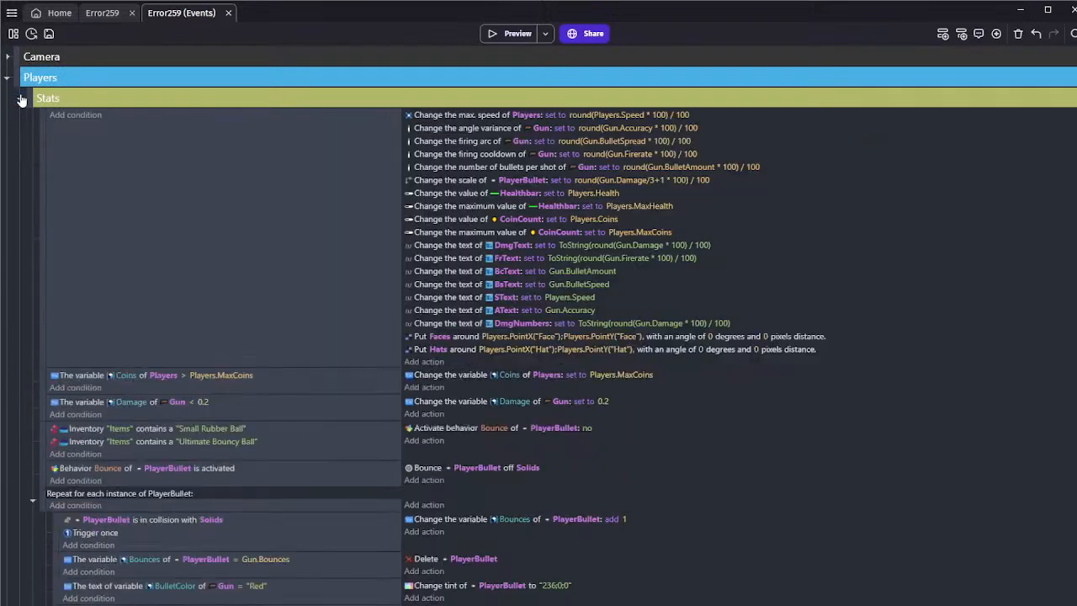
click(20, 98)
Add a new event below the Players repeat event with a condition that the Space key is released
click(25, 150)
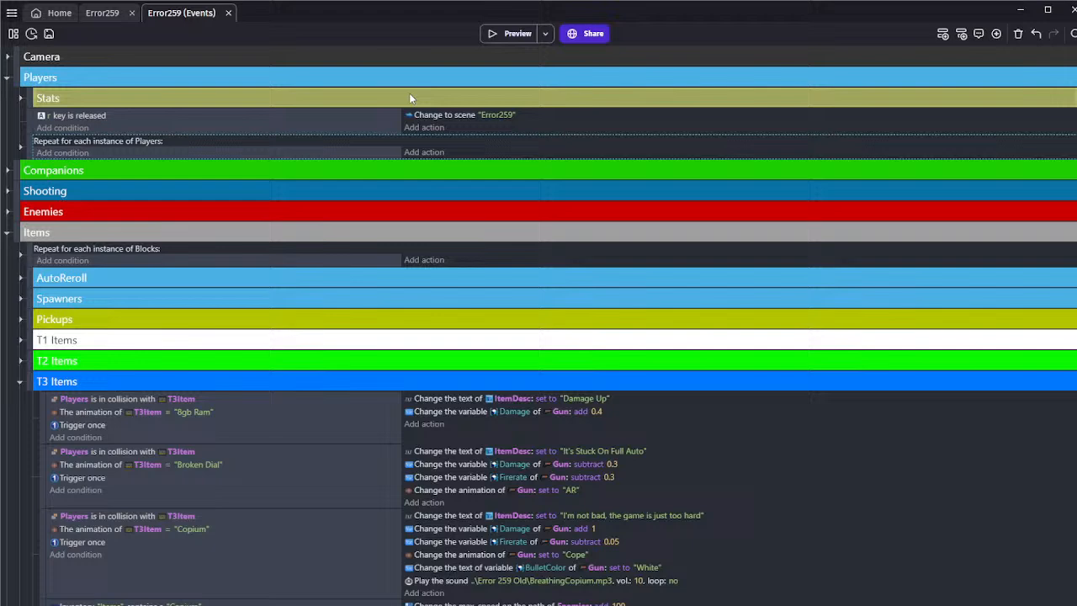
click(943, 33)
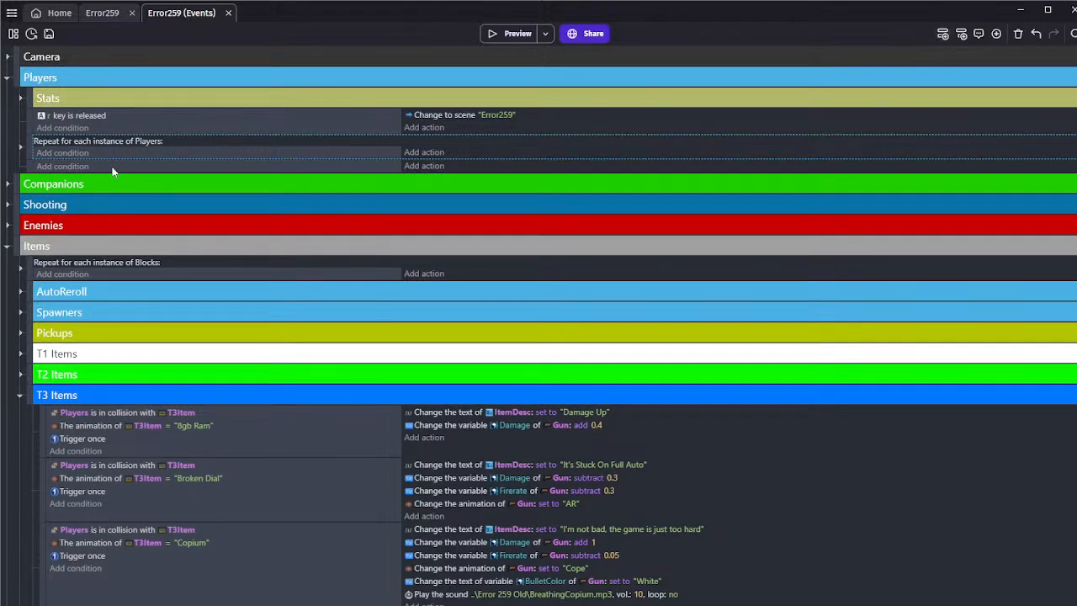
click(59, 166)
text(k)
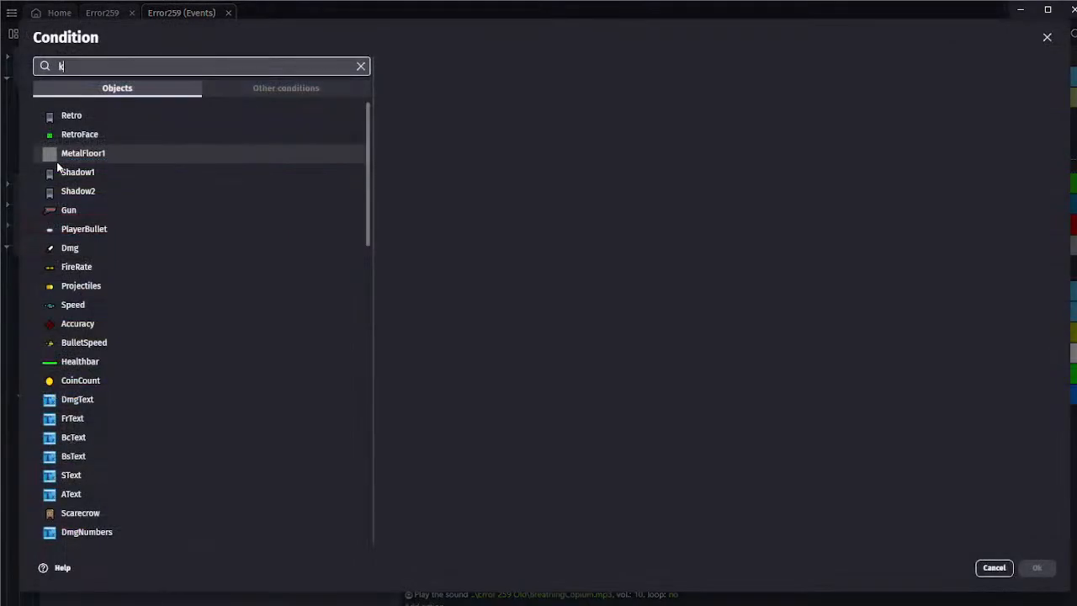
text(ey re)
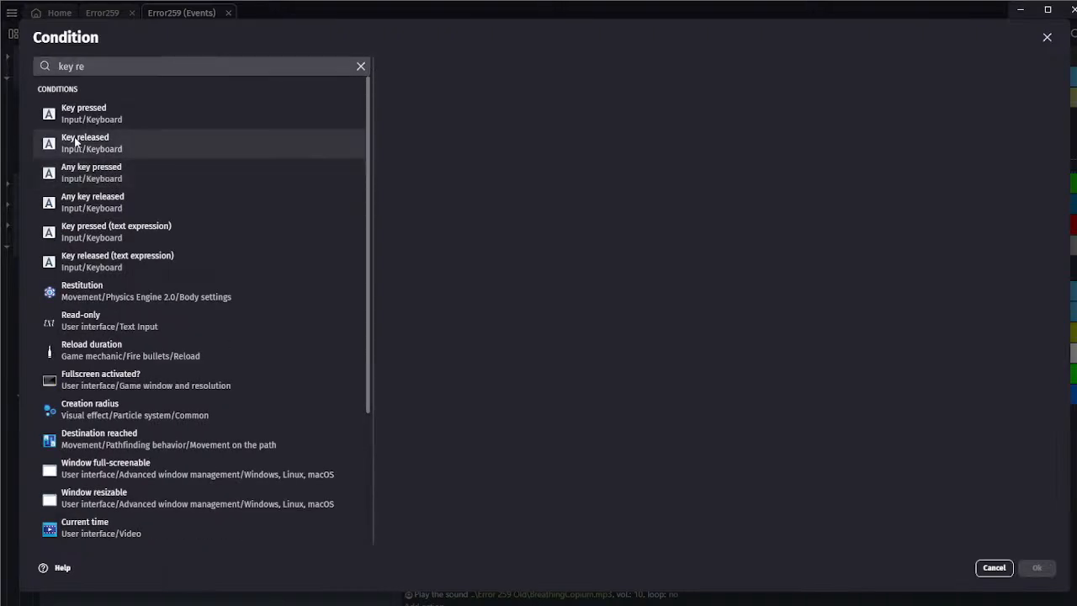
click(59, 140)
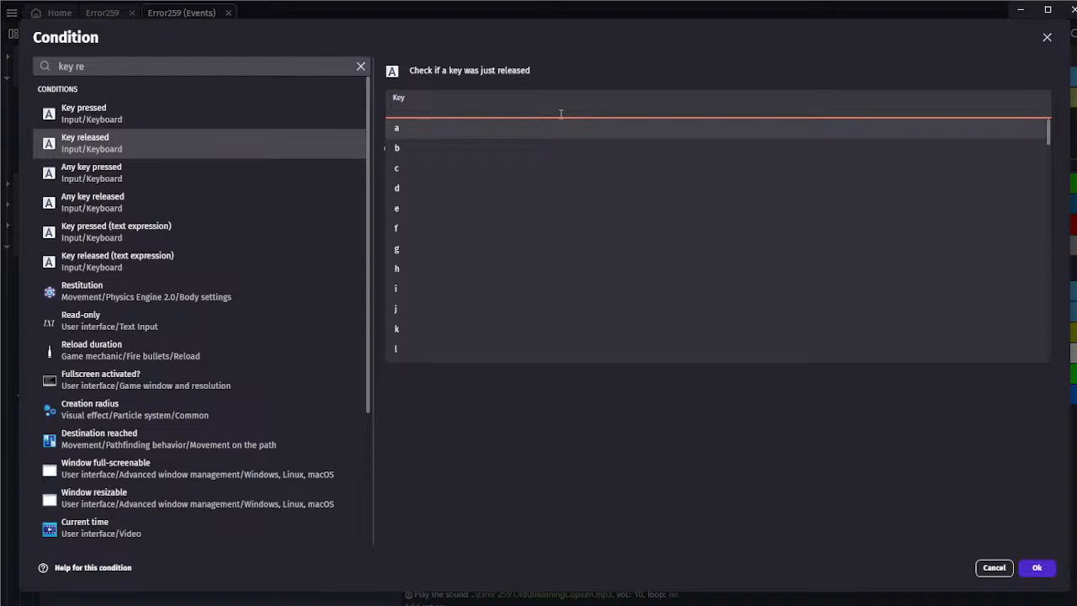
text(sp)
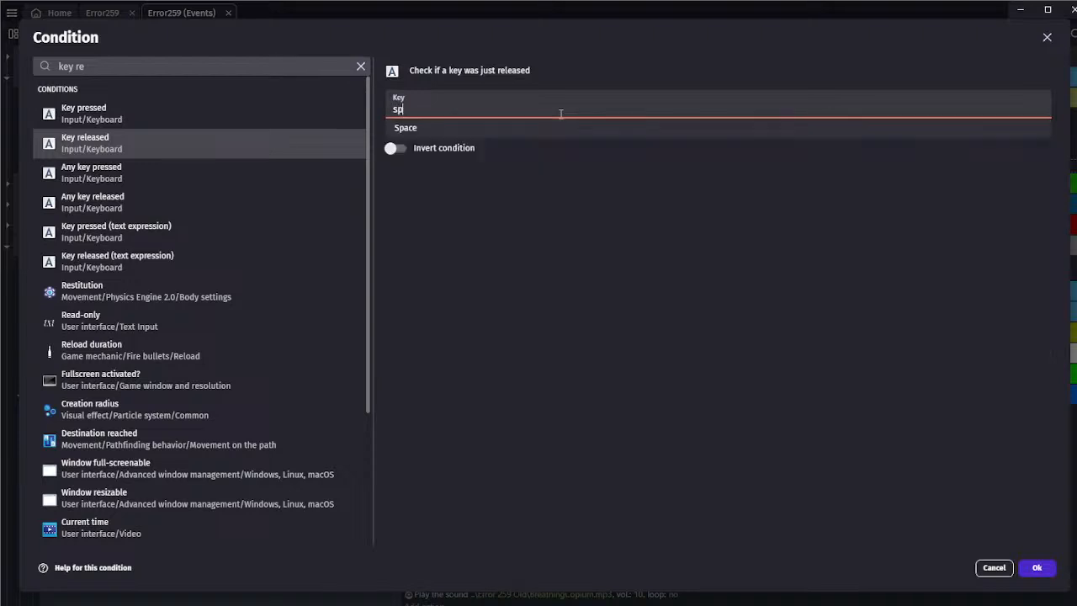
text(a)
click(551, 125)
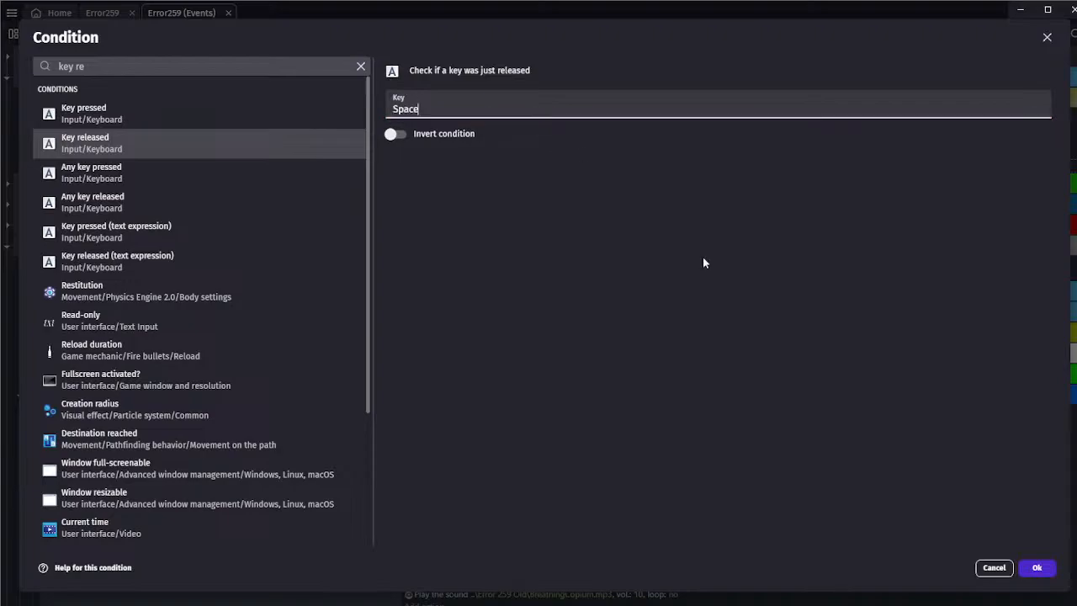
click(1033, 569)
click(204, 188)
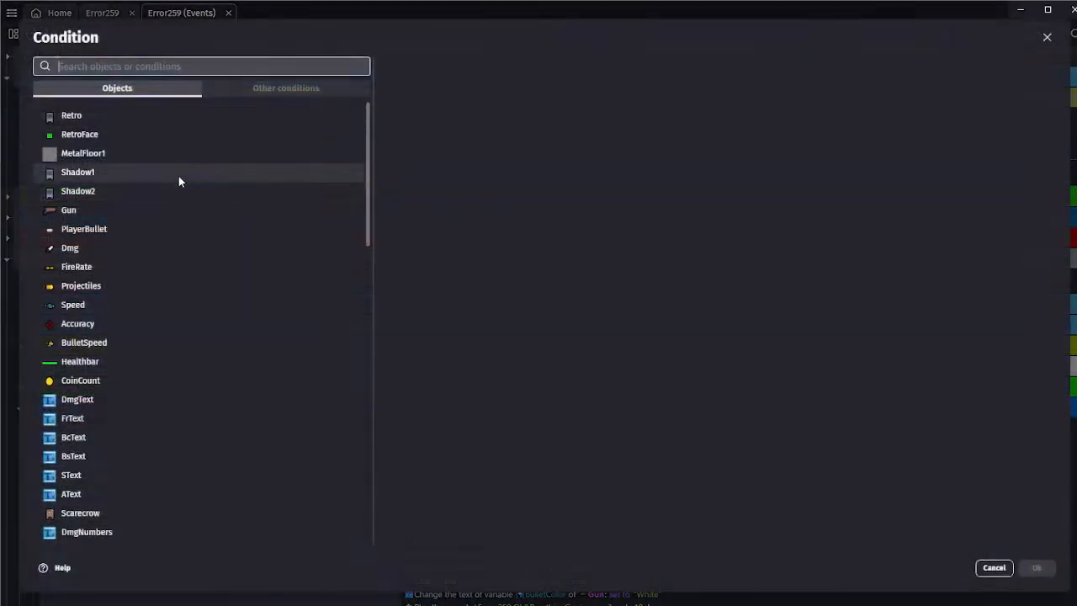
click(991, 566)
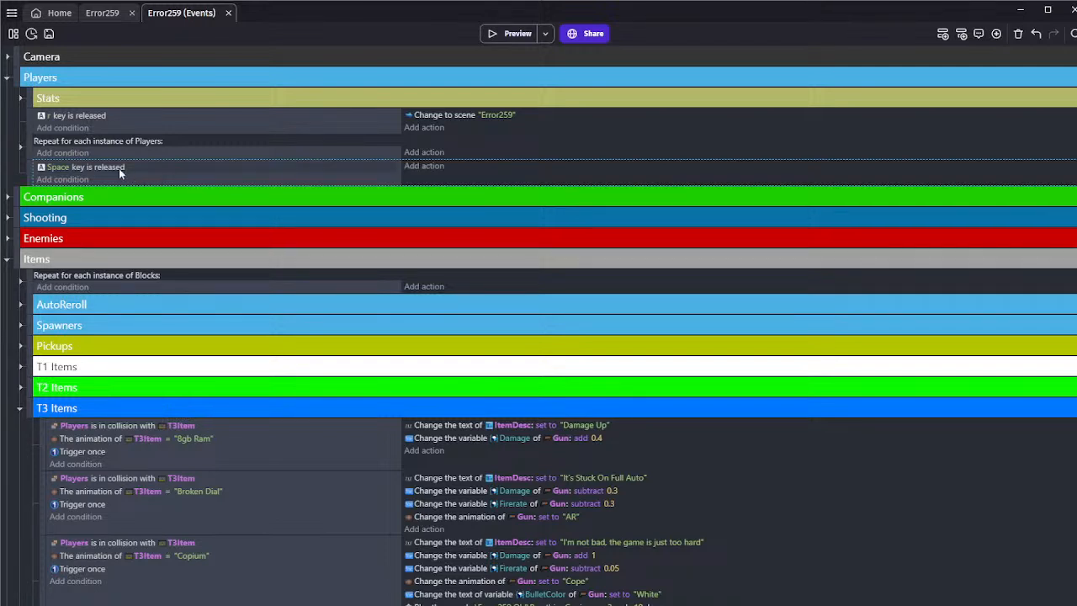
Add a condition to the Space key event that the number of Retro instances on the scene equals 1
click(72, 180)
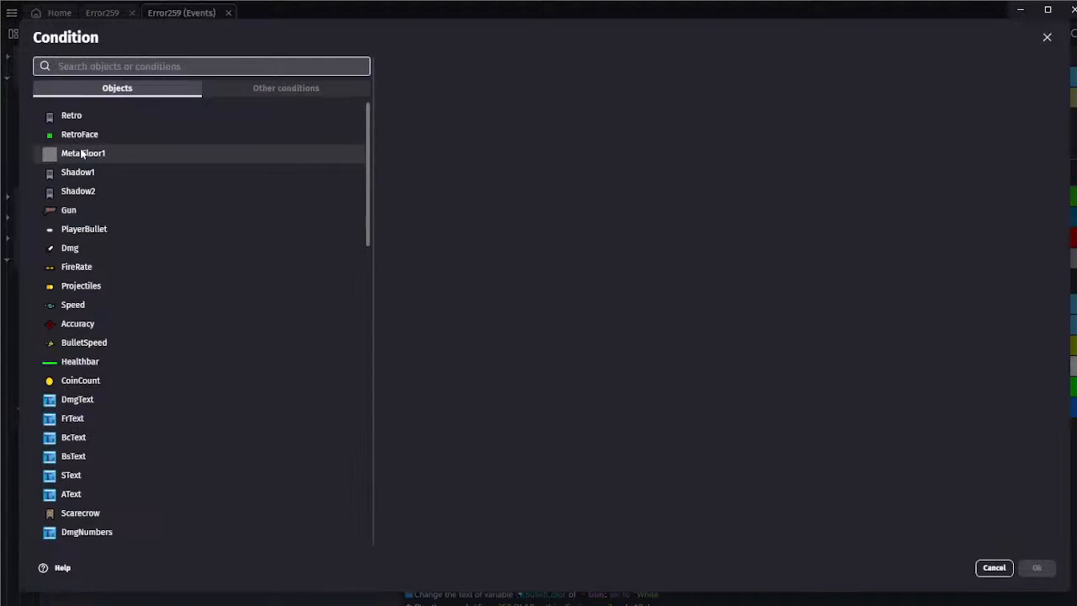
text(scene)
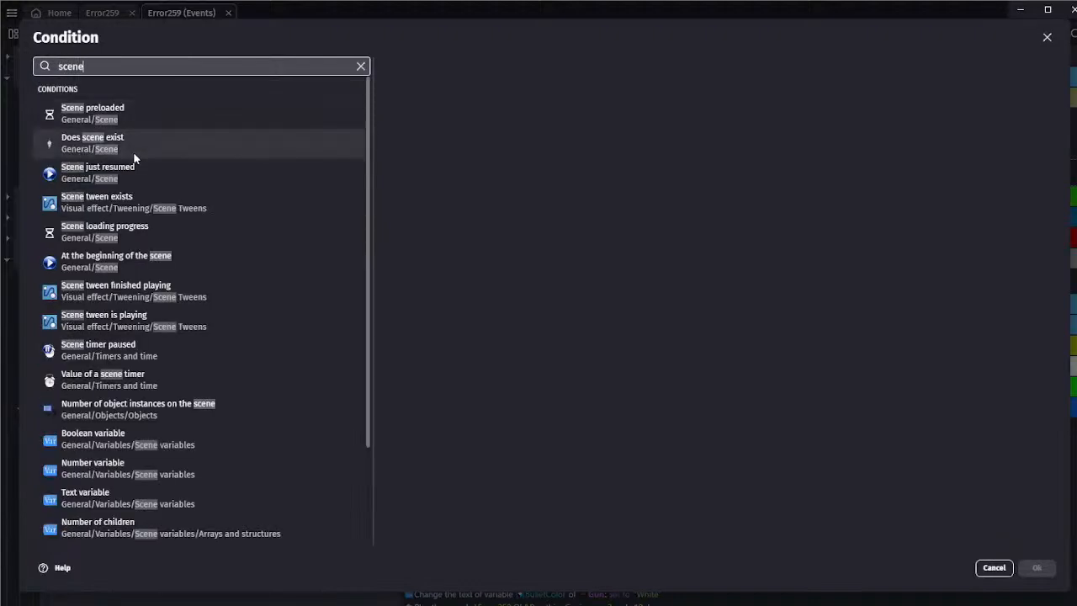
click(120, 414)
click(421, 128)
click(438, 175)
text(1)
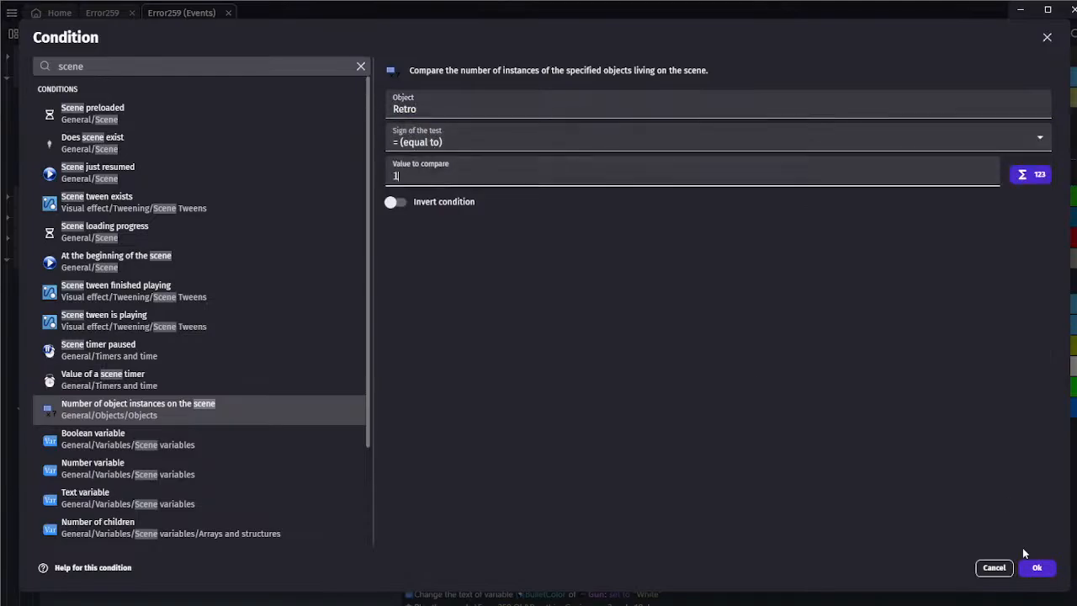
click(1036, 567)
Add a Trigger once while true condition to the Space key event
click(65, 194)
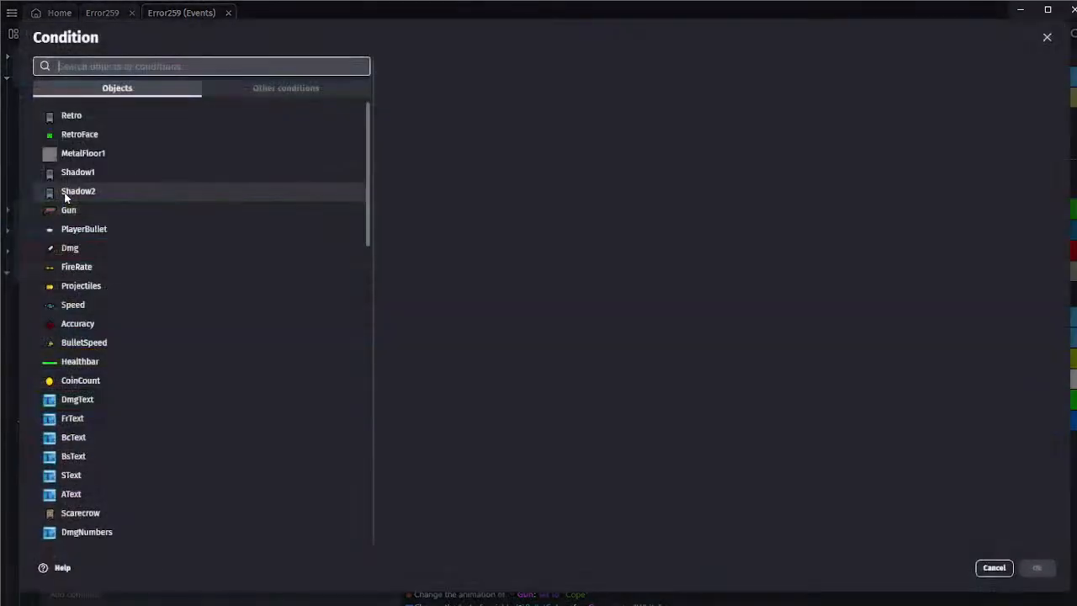
text(oo)
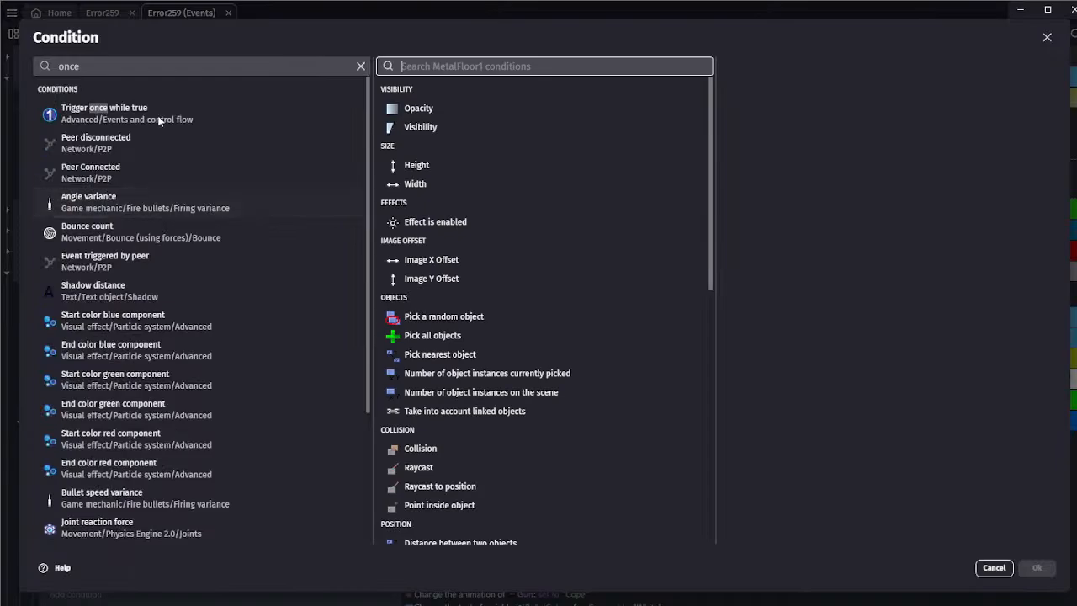
click(84, 110)
click(1037, 567)
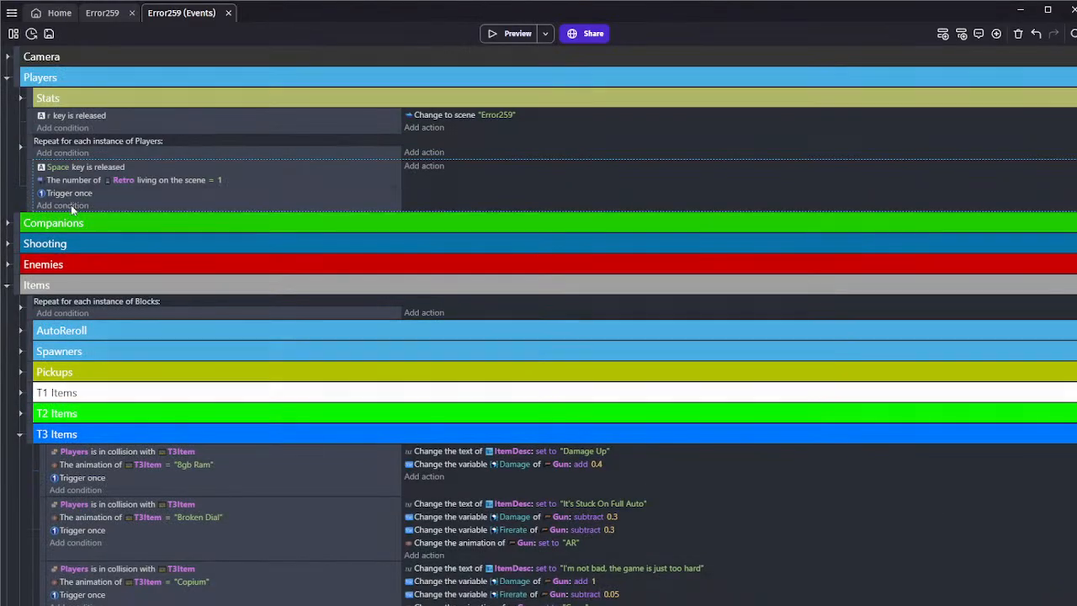
Add a number variable condition to the Space key event that Retro's Coins is greater than or equal to 10
click(71, 205)
click(89, 119)
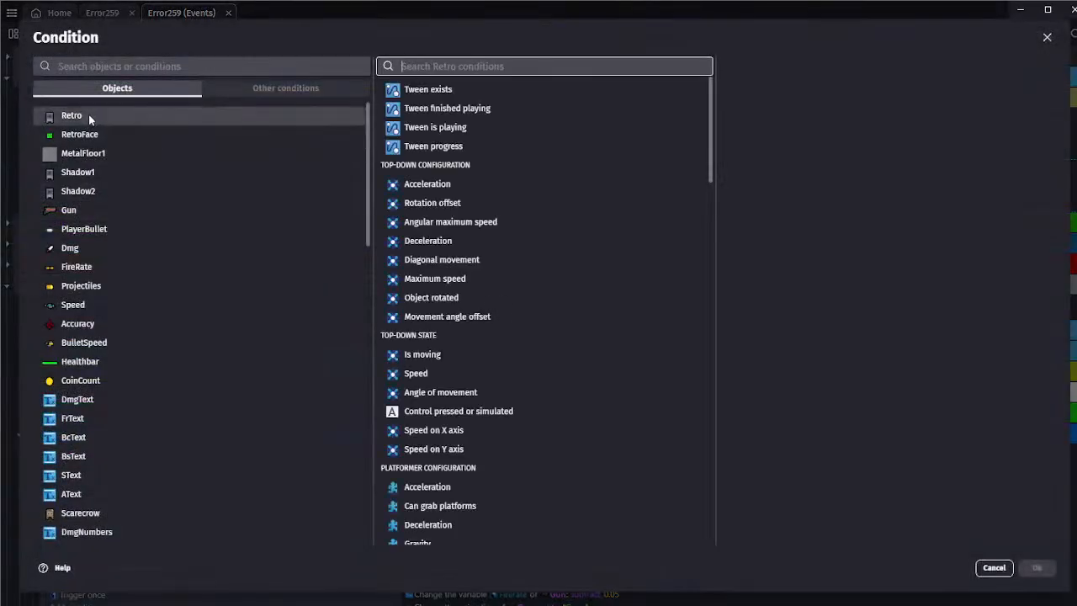
text(var)
click(435, 124)
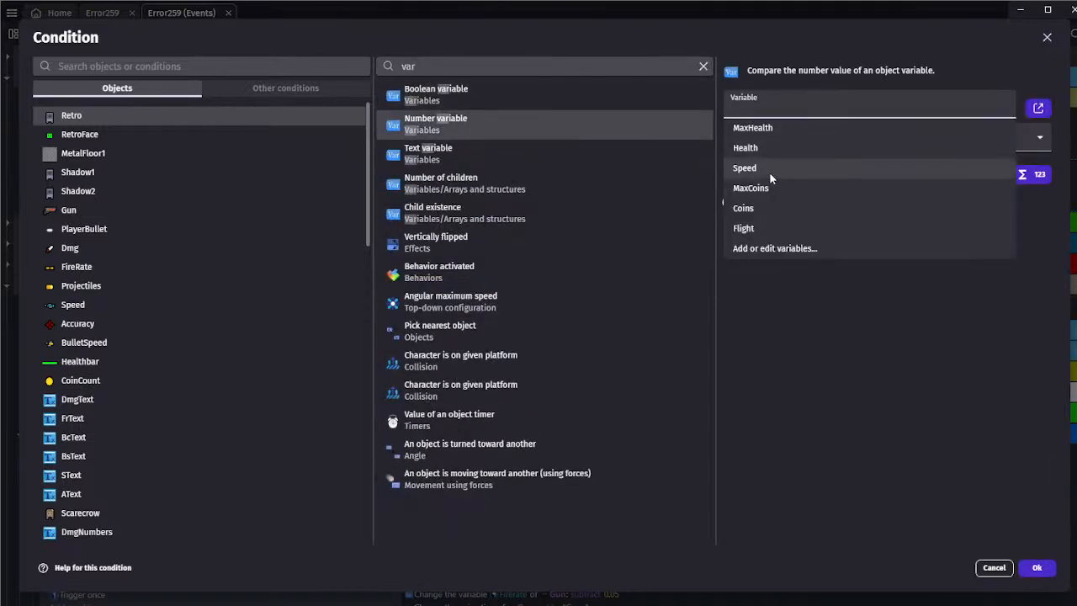
click(757, 208)
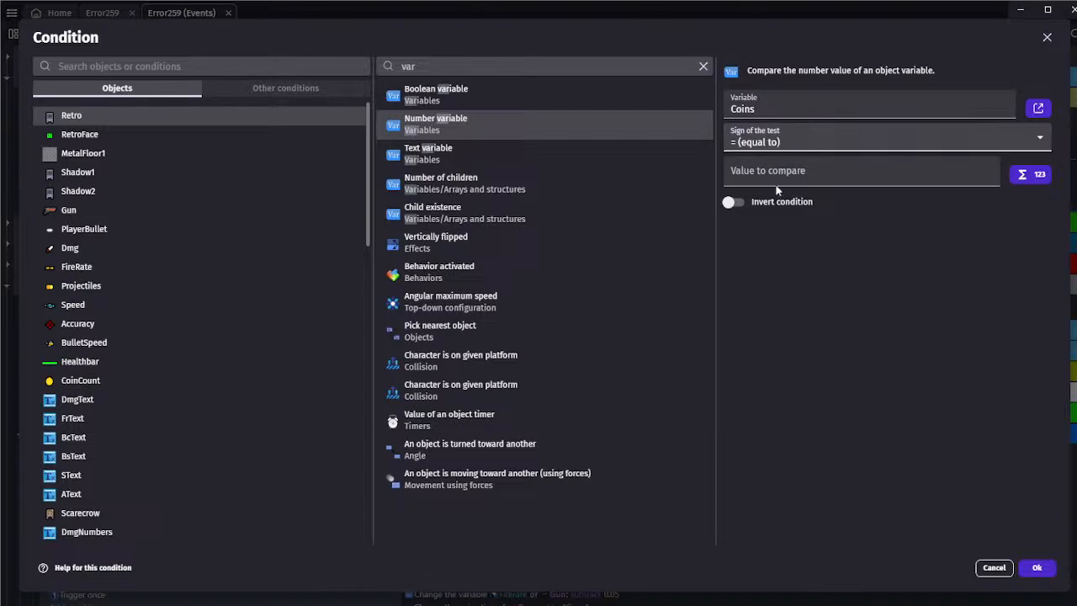
click(775, 208)
click(778, 172)
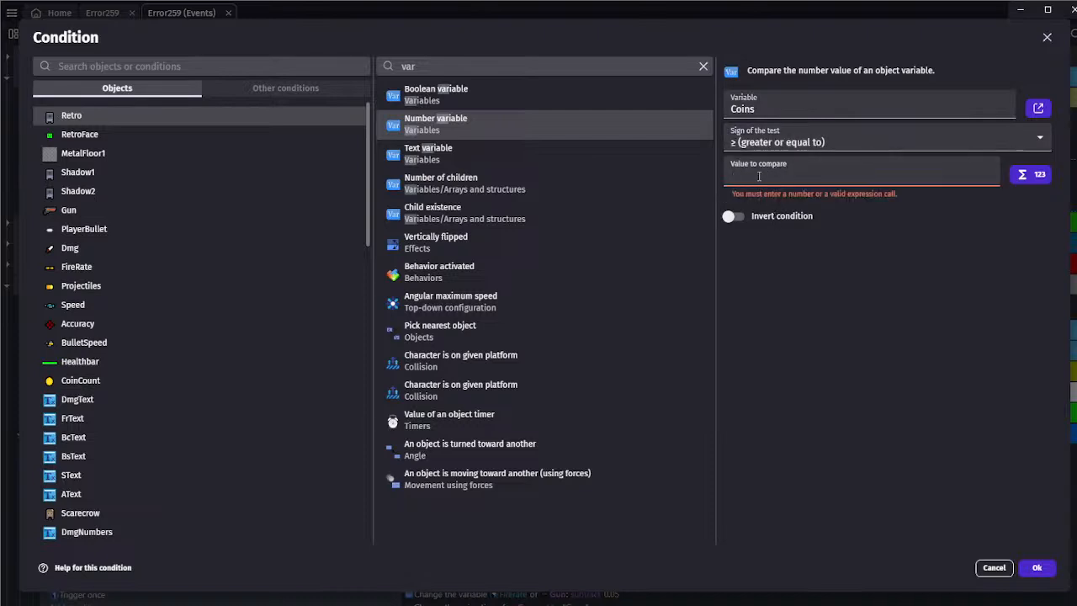
text(10)
click(1037, 567)
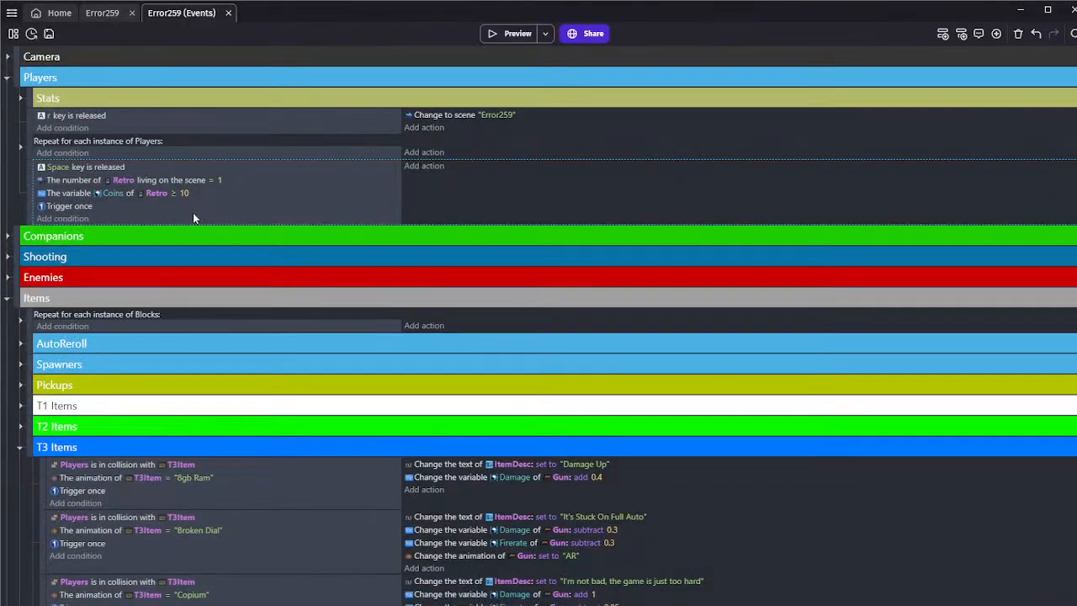
Add three empty events below the Space key event in the Players group
click(424, 166)
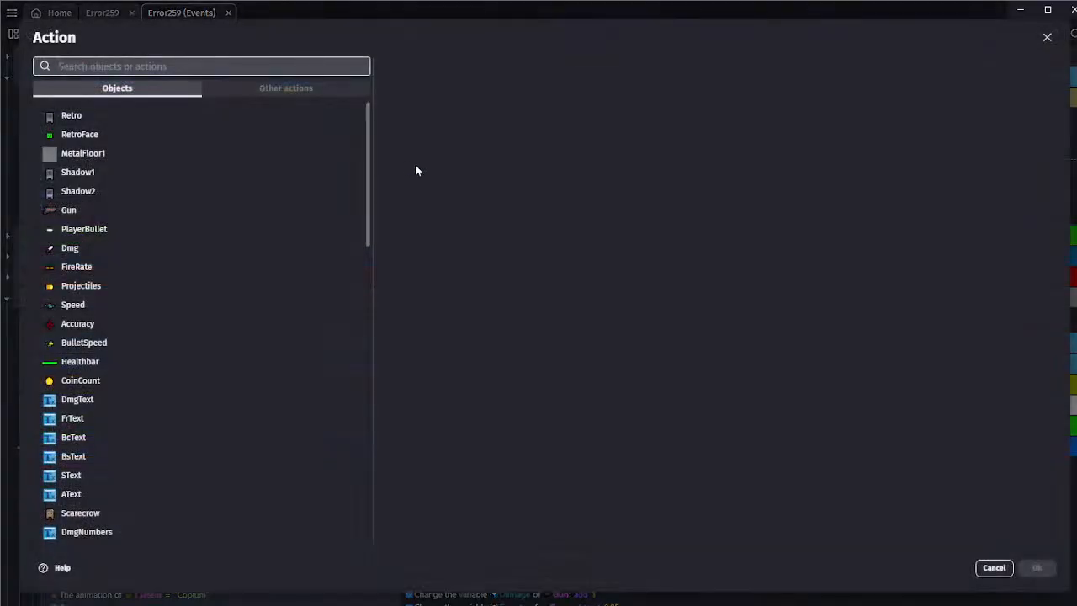
click(993, 568)
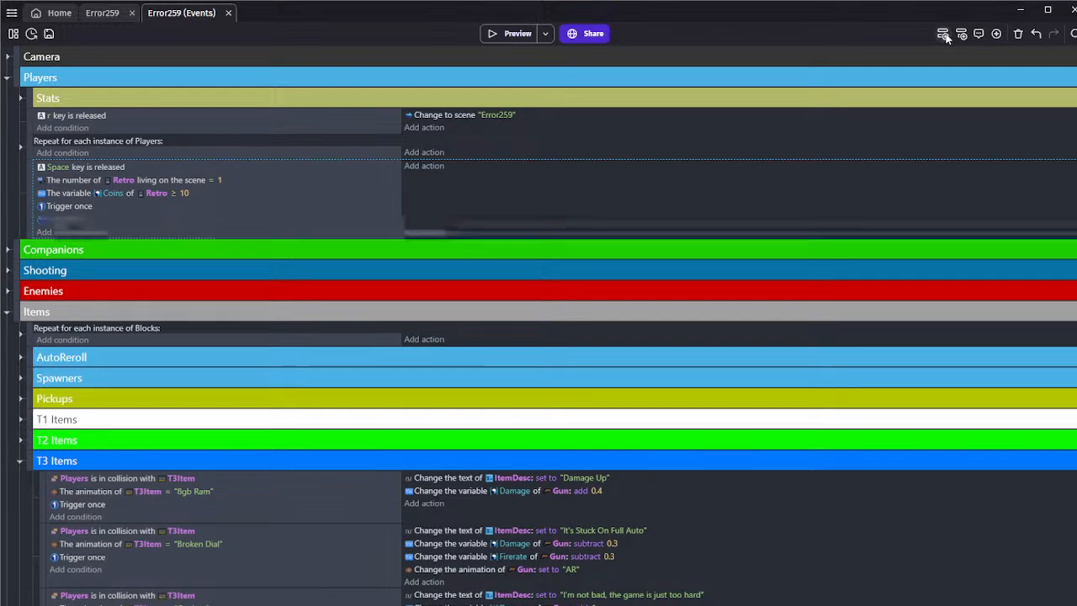
click(945, 38)
click(946, 38)
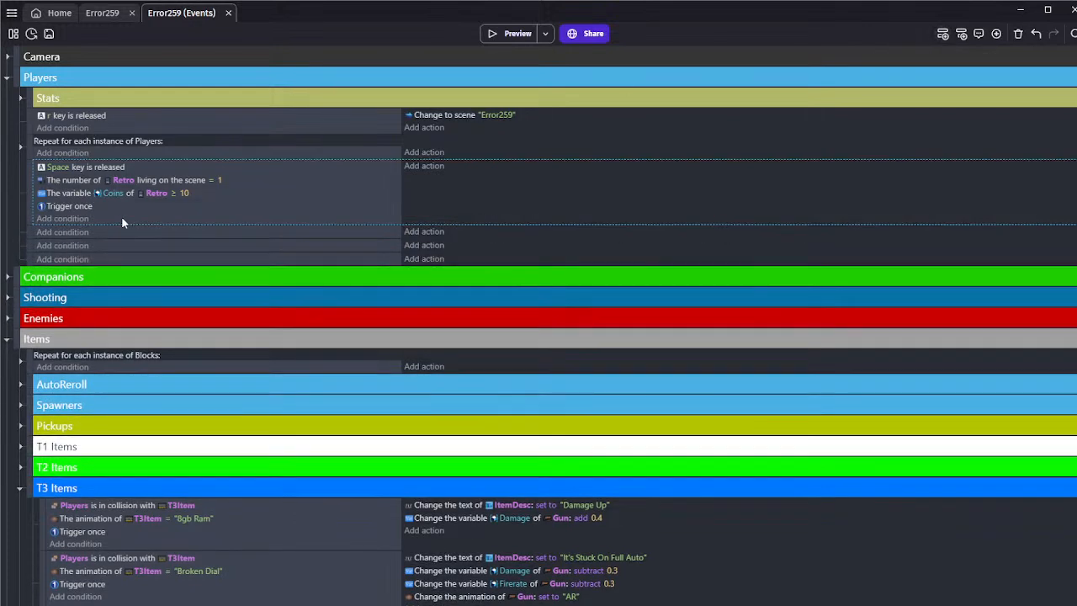
Add an action to the Space key event that subtracts 10 from Retro's Coins variable
click(424, 166)
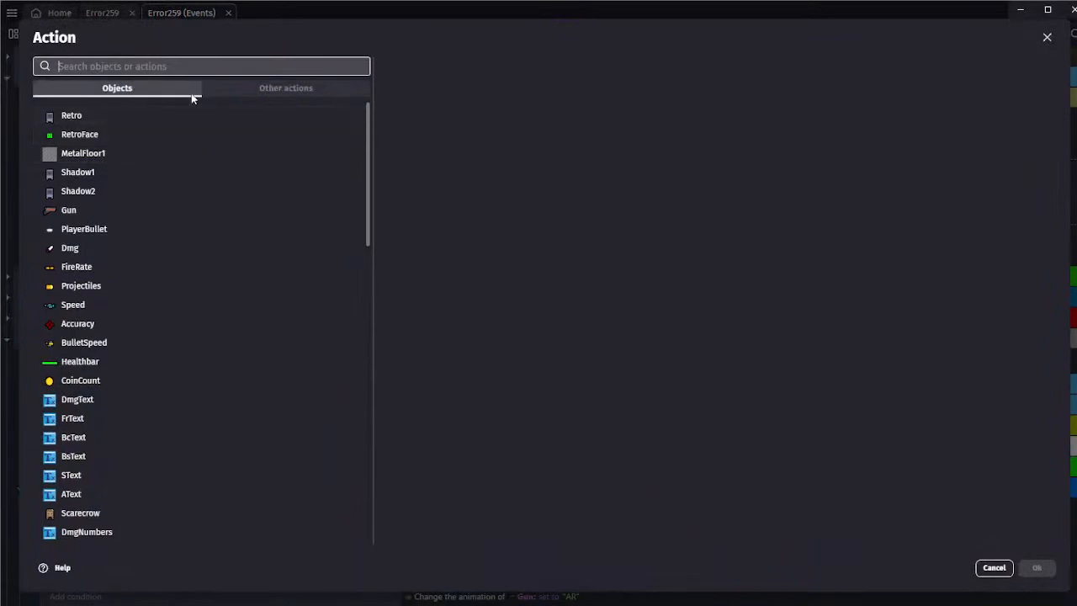
click(80, 117)
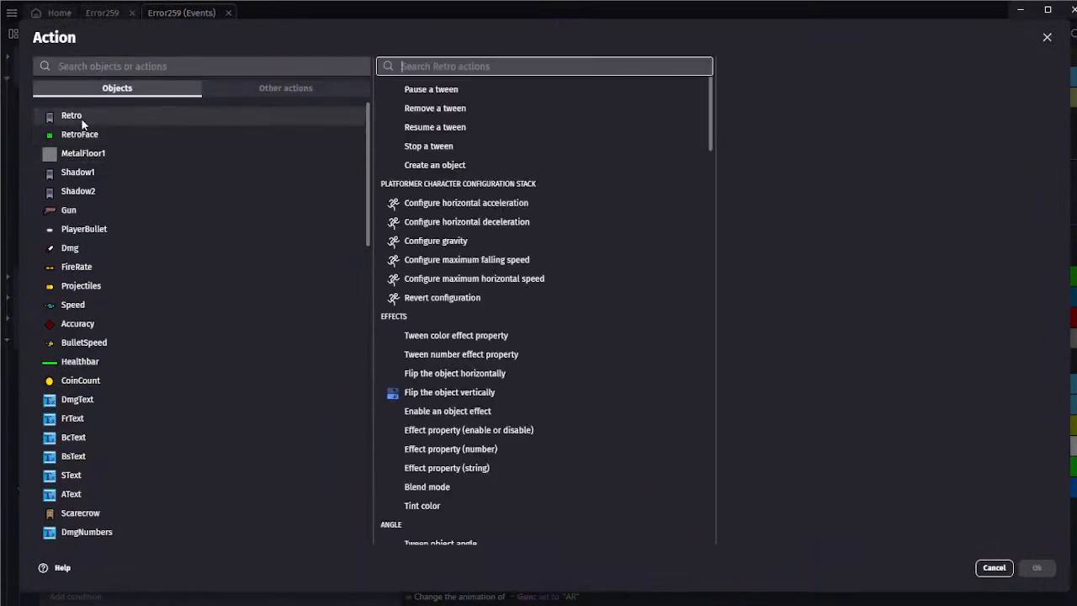
text(var)
click(511, 97)
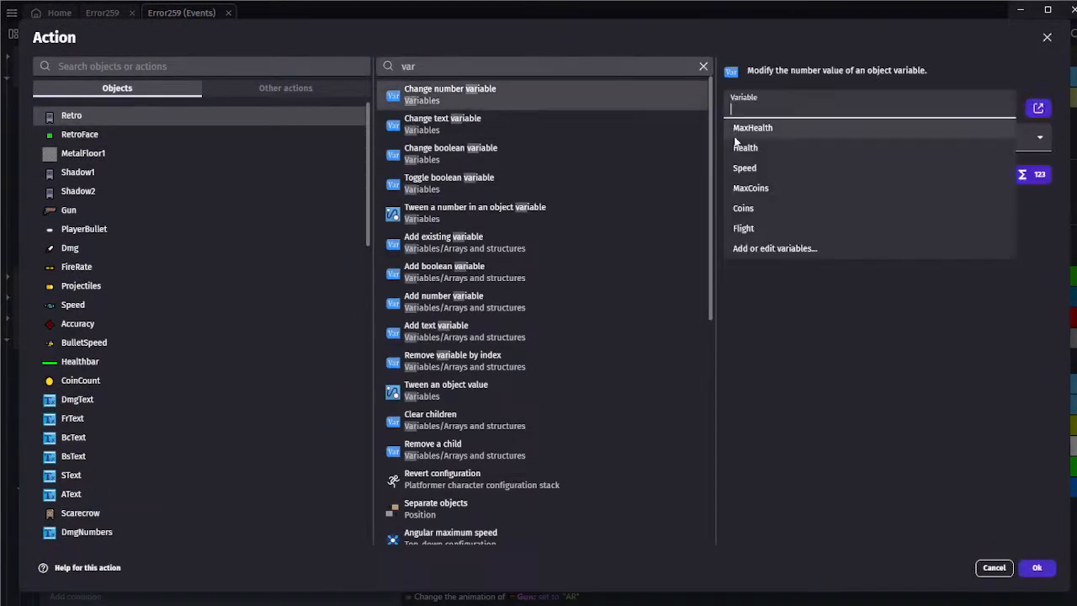
click(748, 208)
click(778, 183)
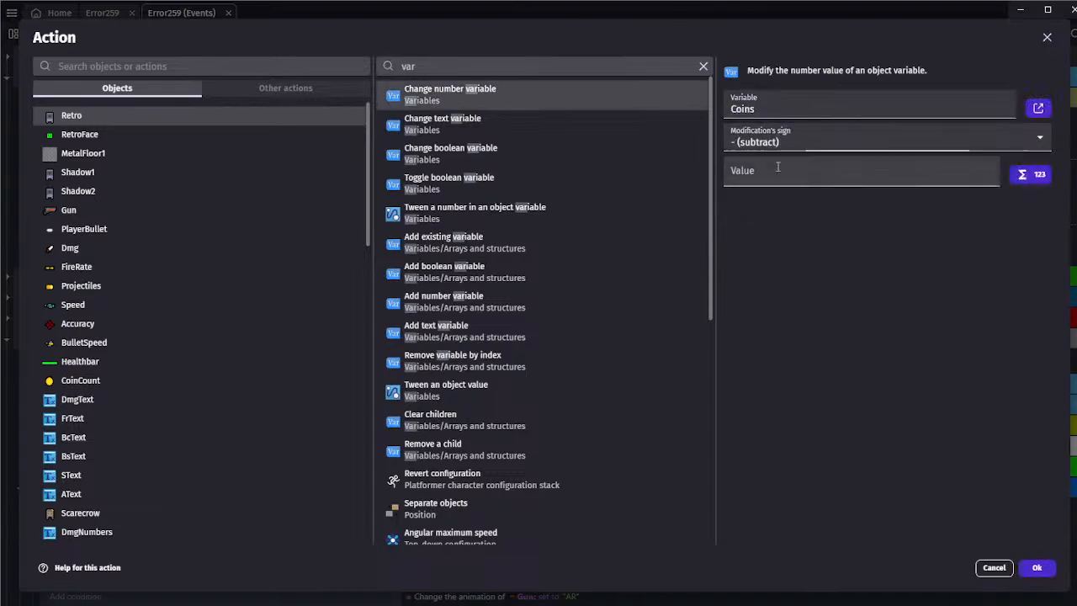
click(777, 170)
text(10)
click(1042, 570)
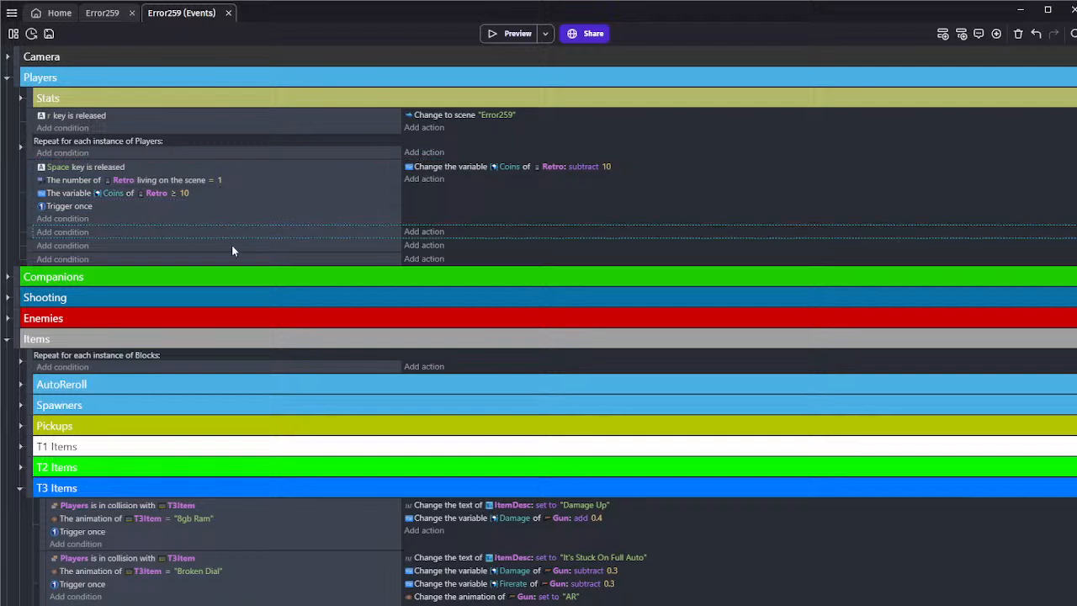
Paste a copy of the Space key event below the original and delete that copy
key(ctrl+v)
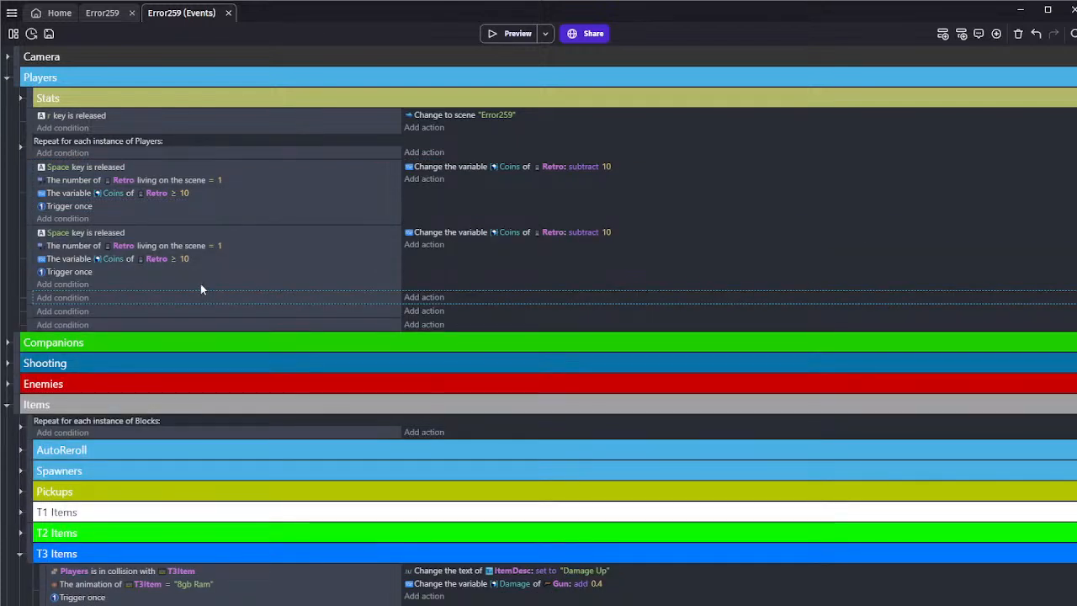
key(Delete)
Replace Retro with the Players group in the Space key event's instance count condition, Coins condition and Coins action
click(123, 180)
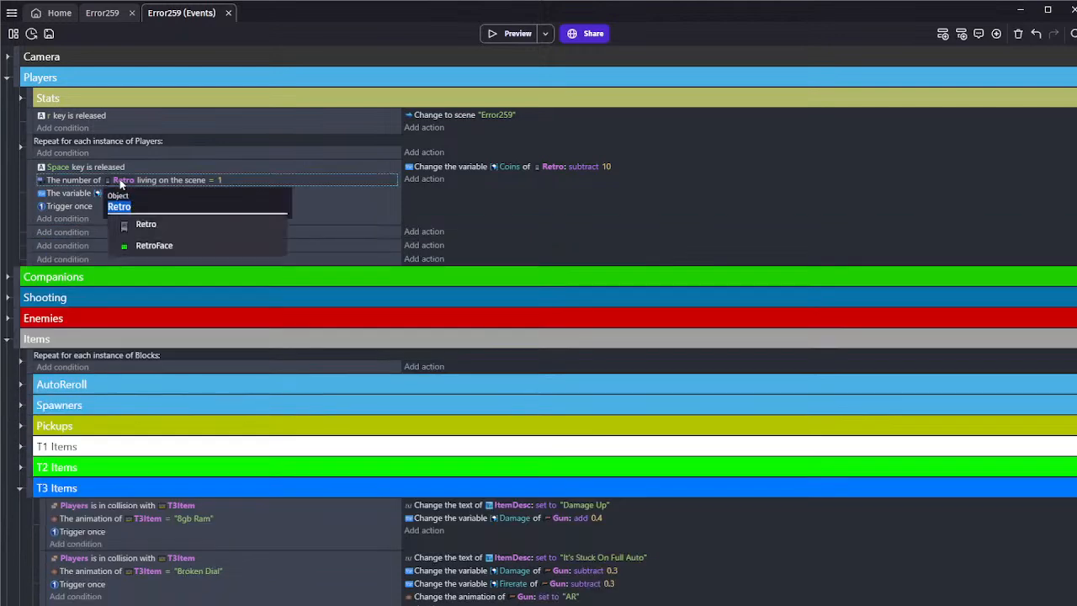
text(Play)
click(176, 286)
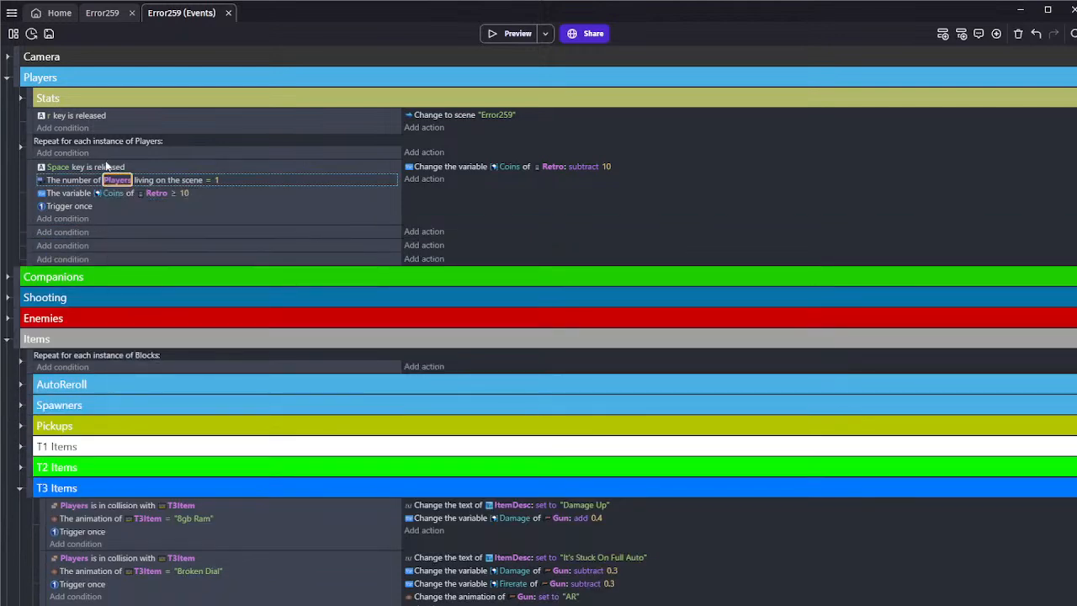
click(151, 195)
text(pla)
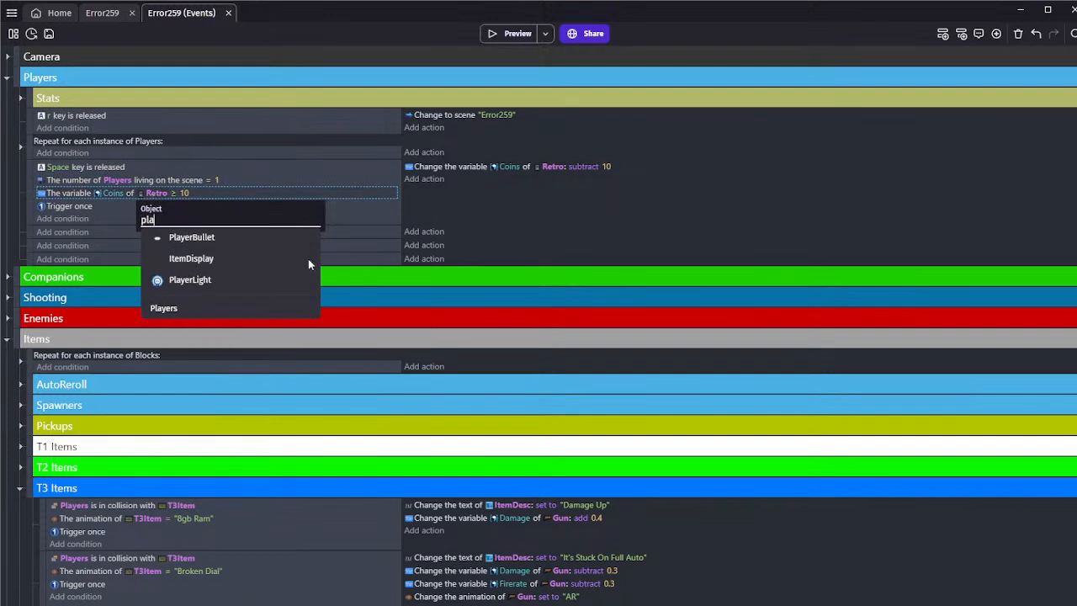
click(214, 316)
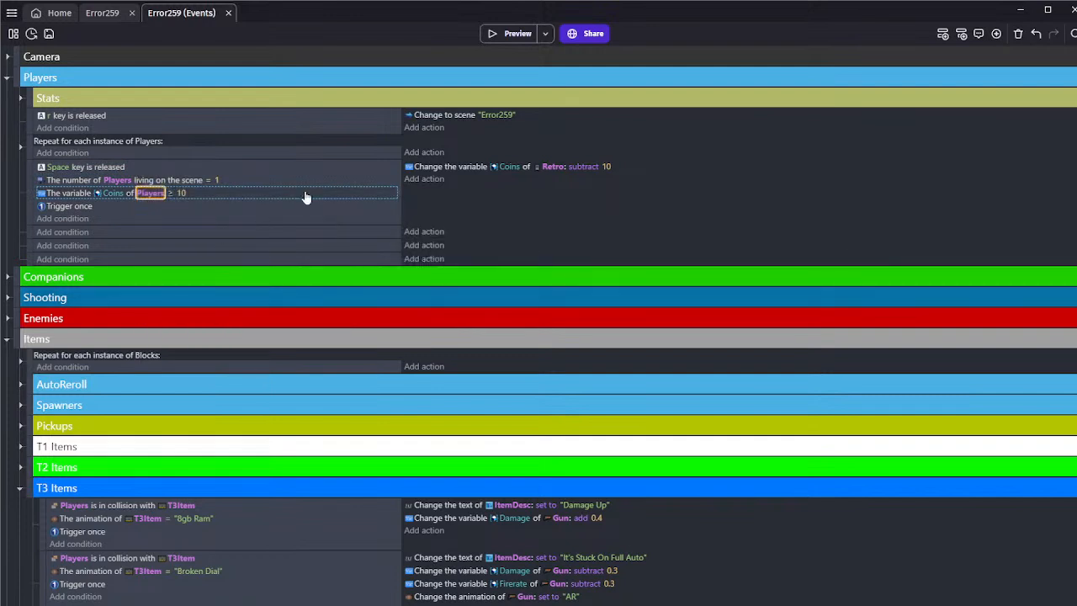
click(546, 169)
text(pla)
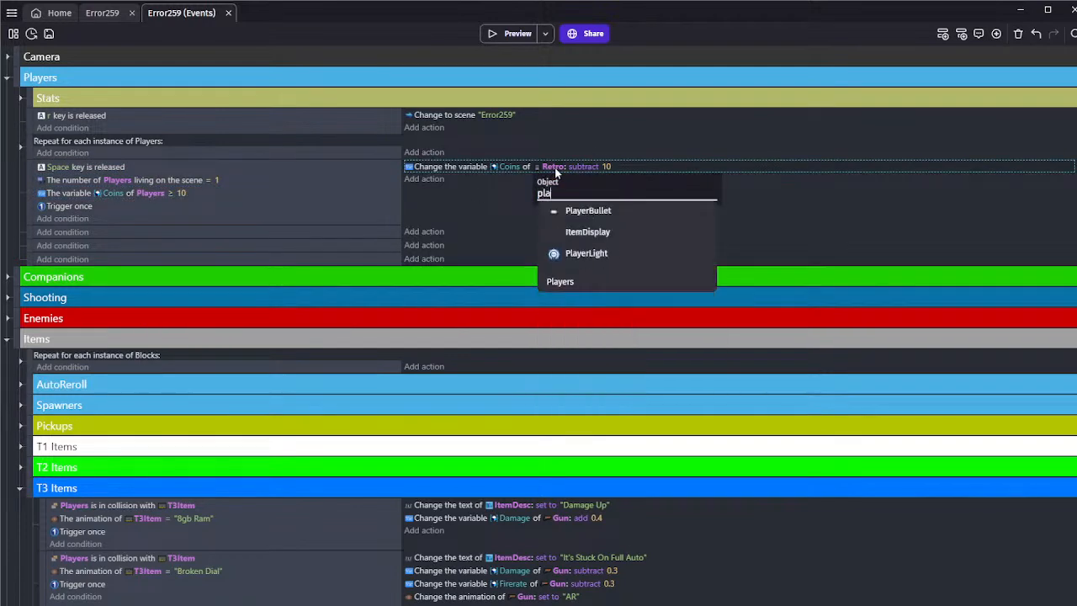
click(602, 282)
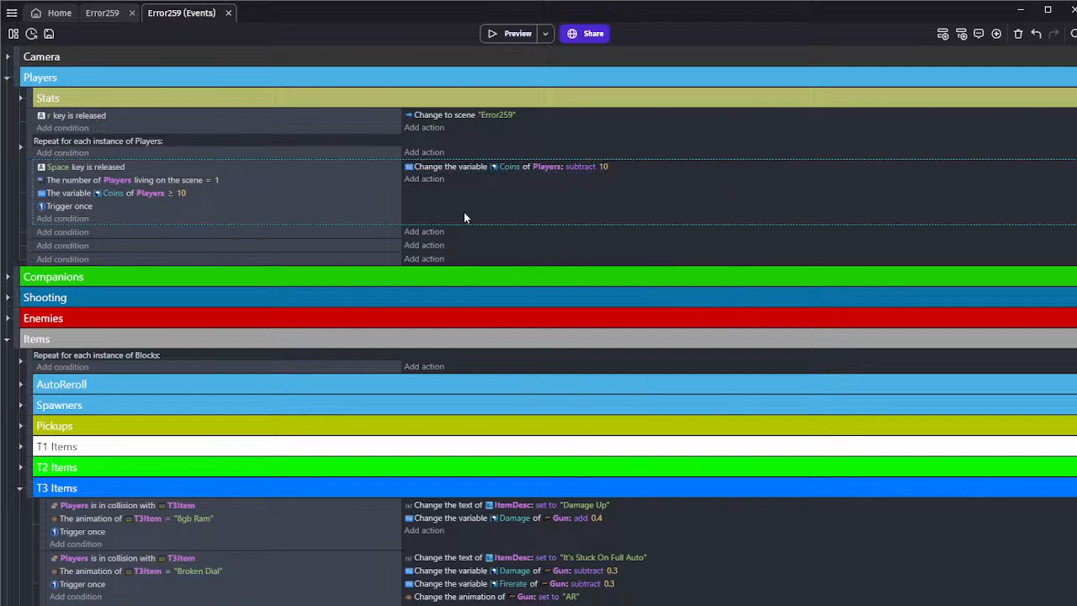
Paste a copy of the Space key event below the original and set its Coins threshold and subtracted amount to 5
click(369, 233)
key(ctrl+v)
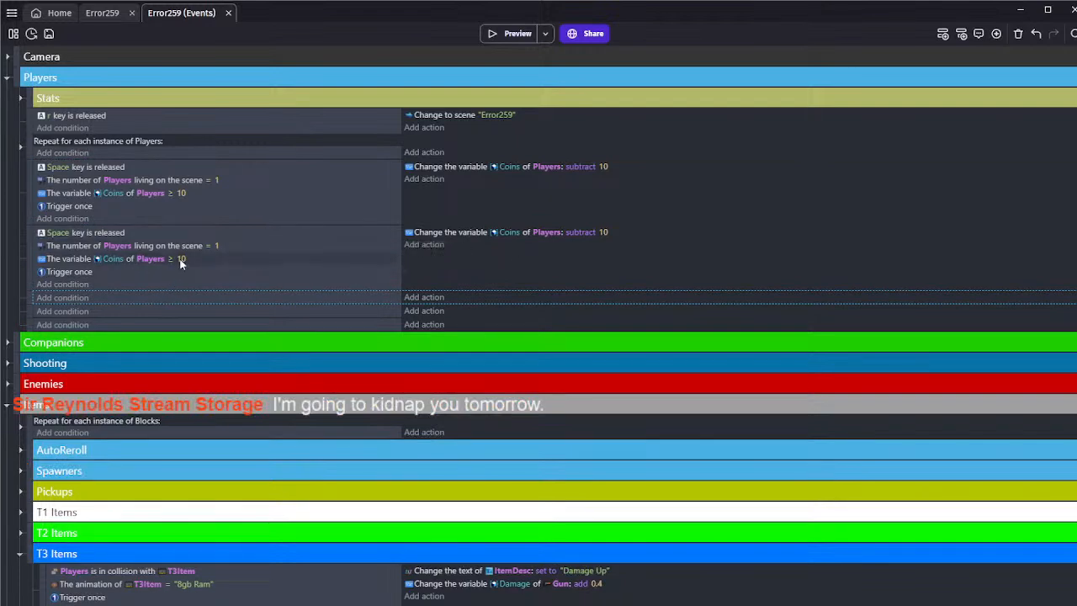
click(180, 260)
text(5)
key(Return)
click(603, 232)
text(5)
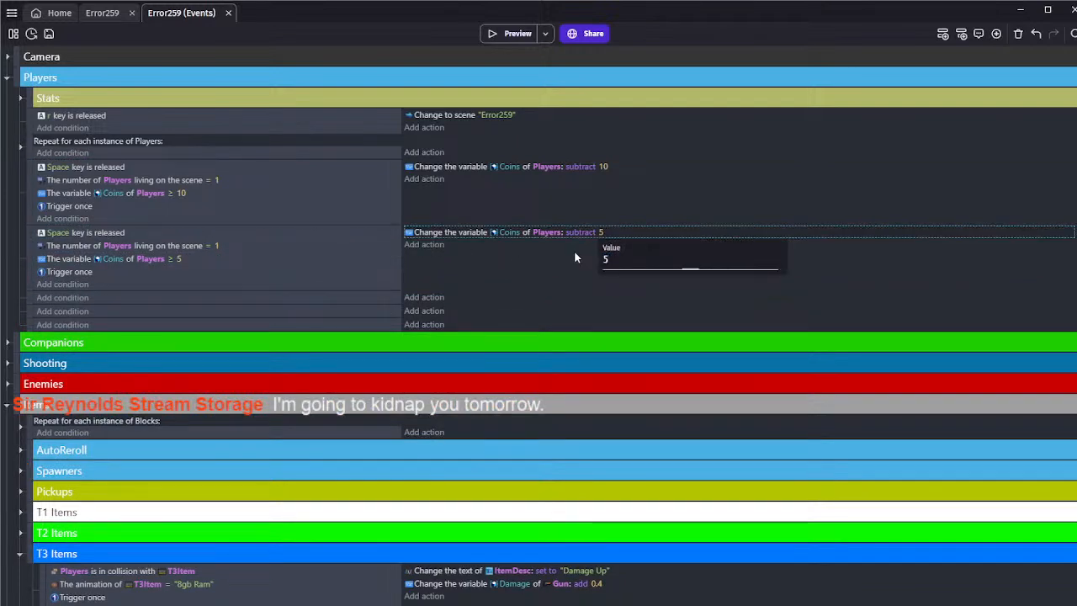
key(Return)
Add a Has an item condition to the 5-coin Space key event, with inventory "Items" and an empty quoted item name
click(70, 285)
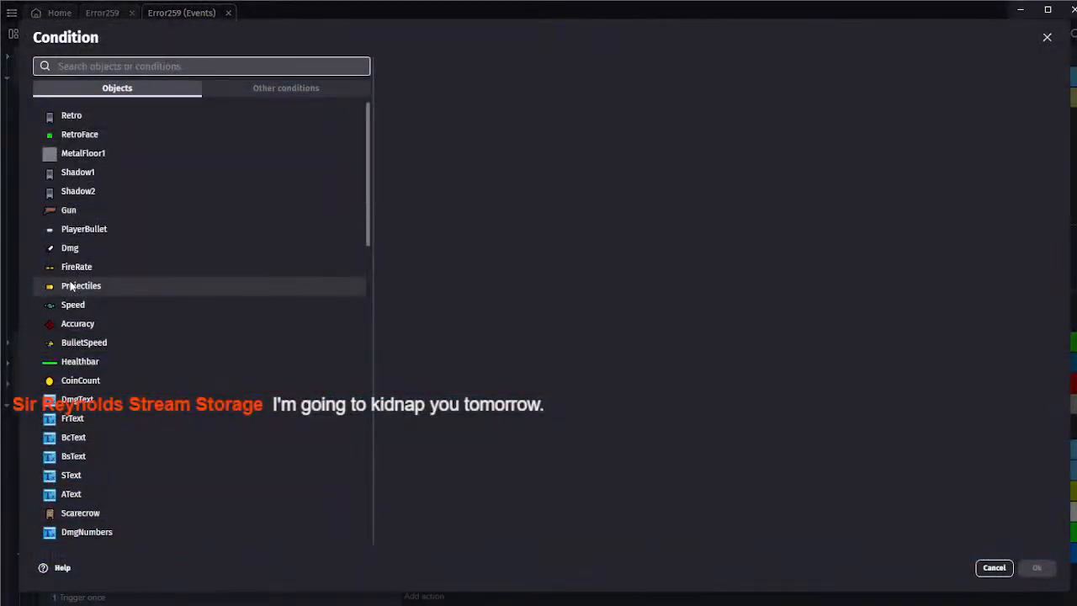
text(line)
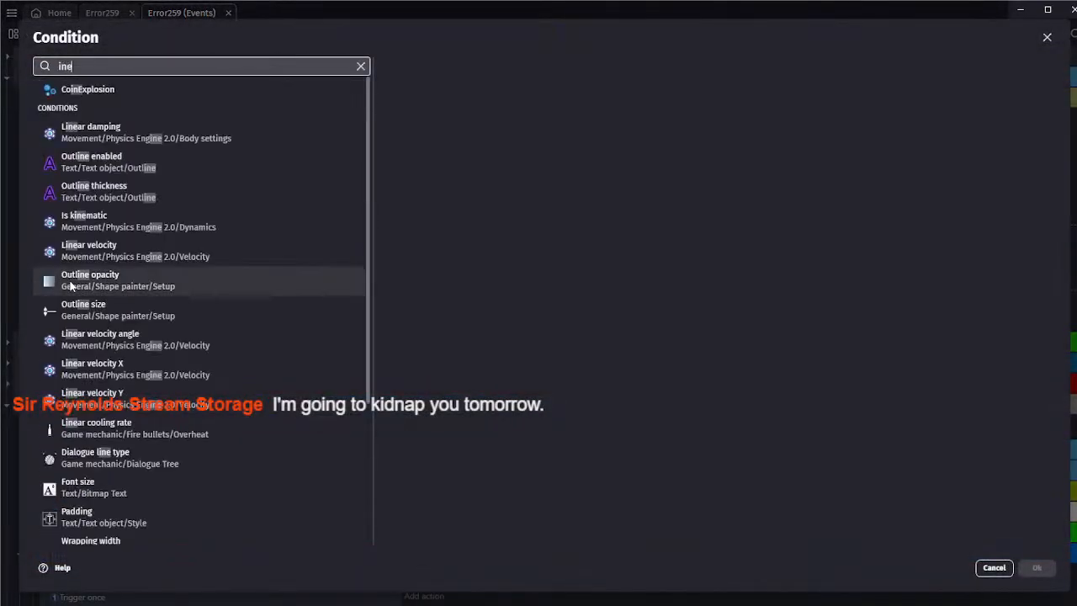
text(inven)
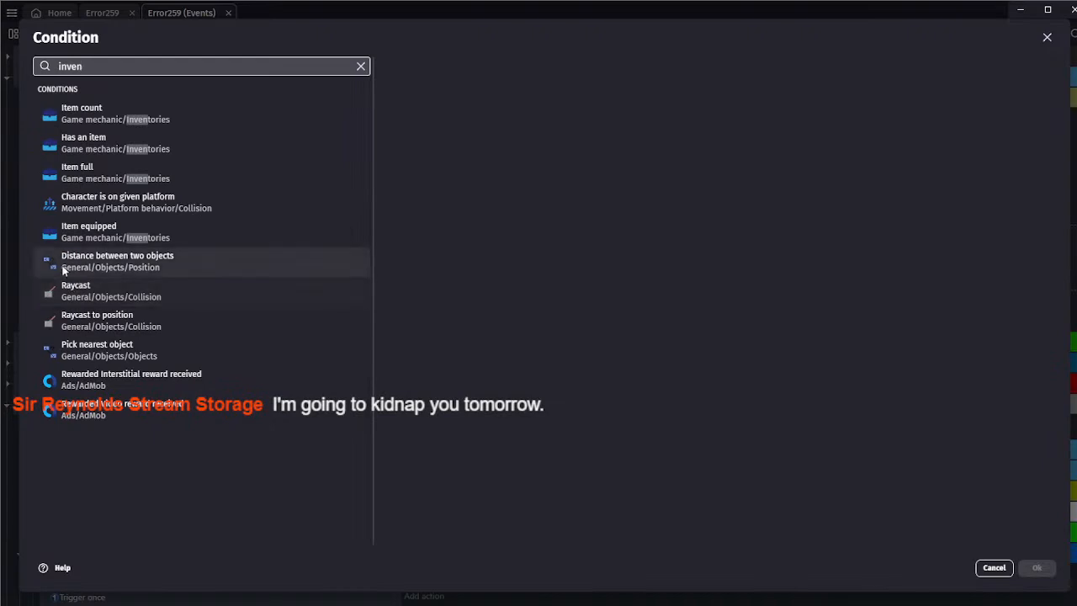
click(112, 141)
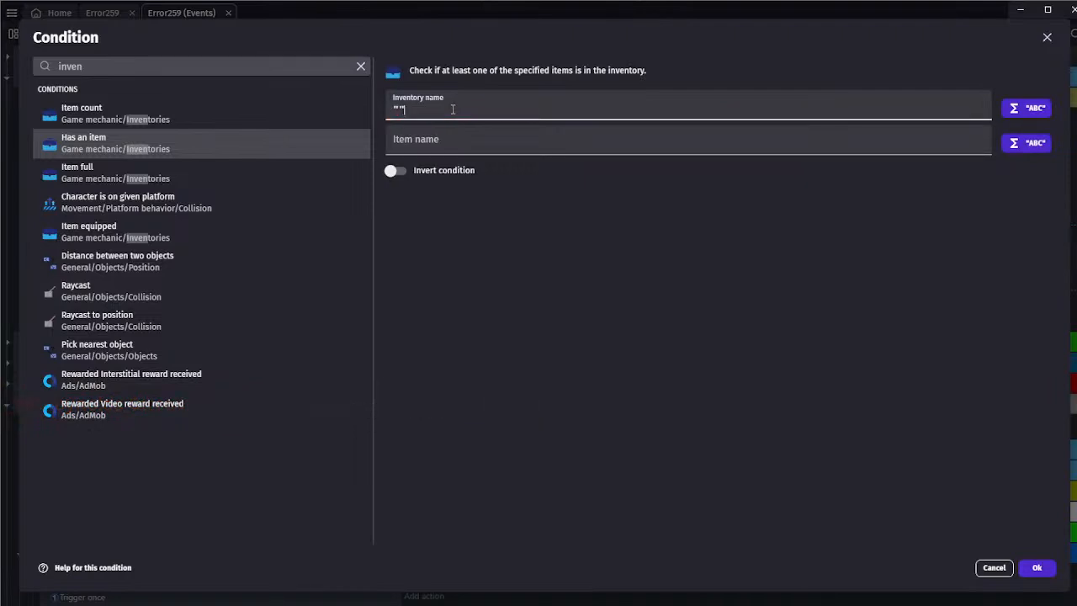
text(Thesaurus)
key(Tab)
double_click(479, 110)
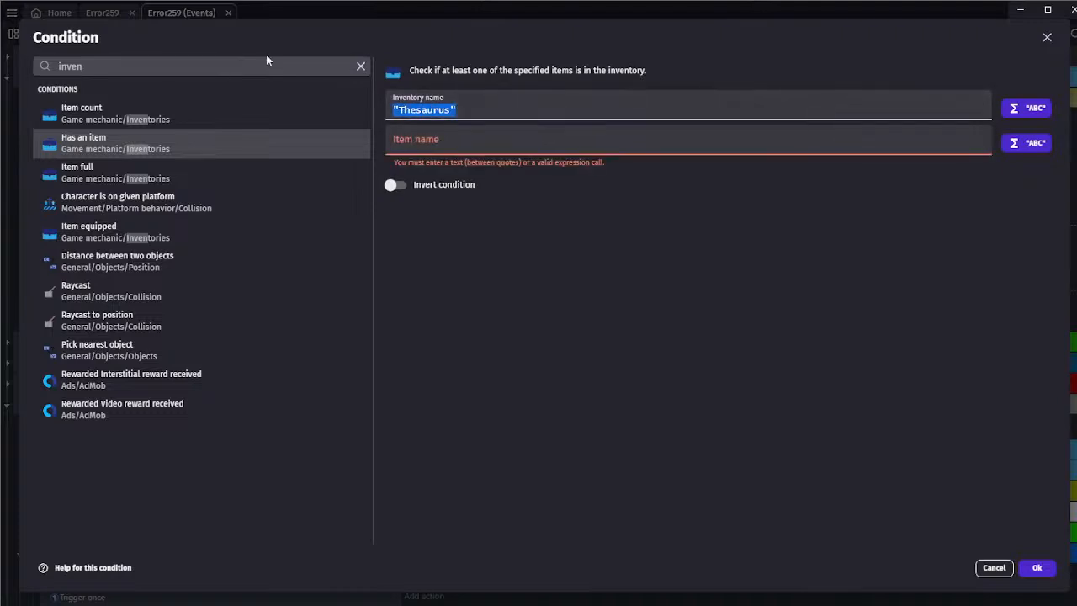
text(Items)
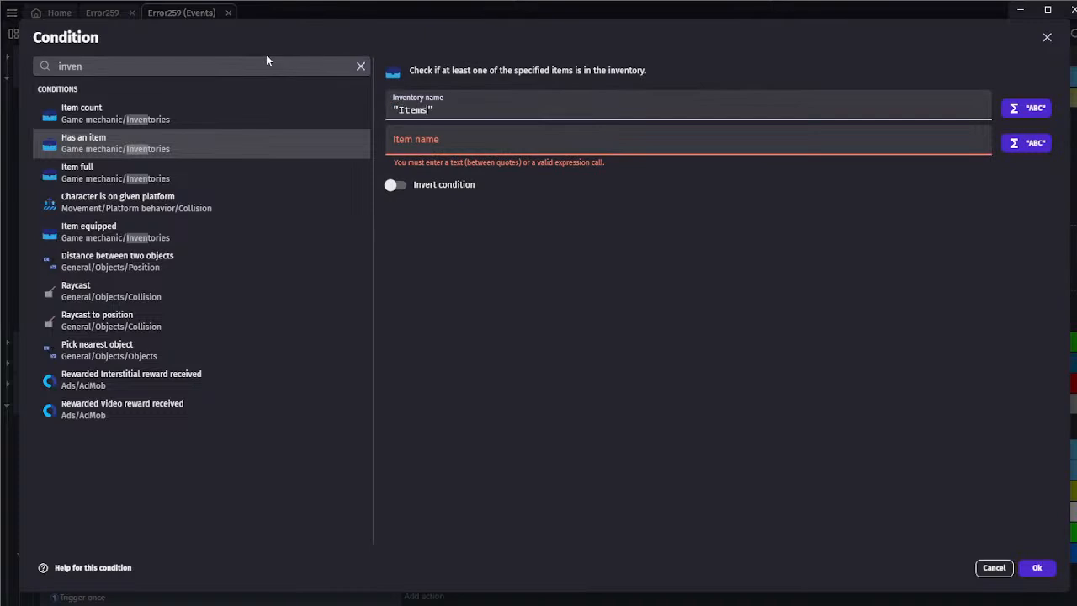
click(451, 149)
text(")
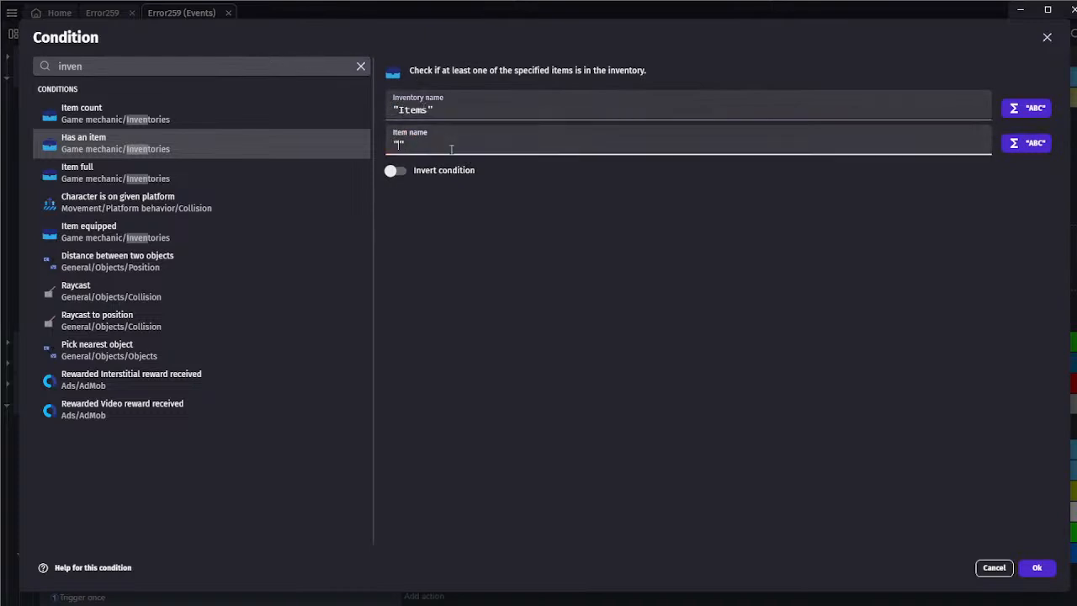
click(1035, 567)
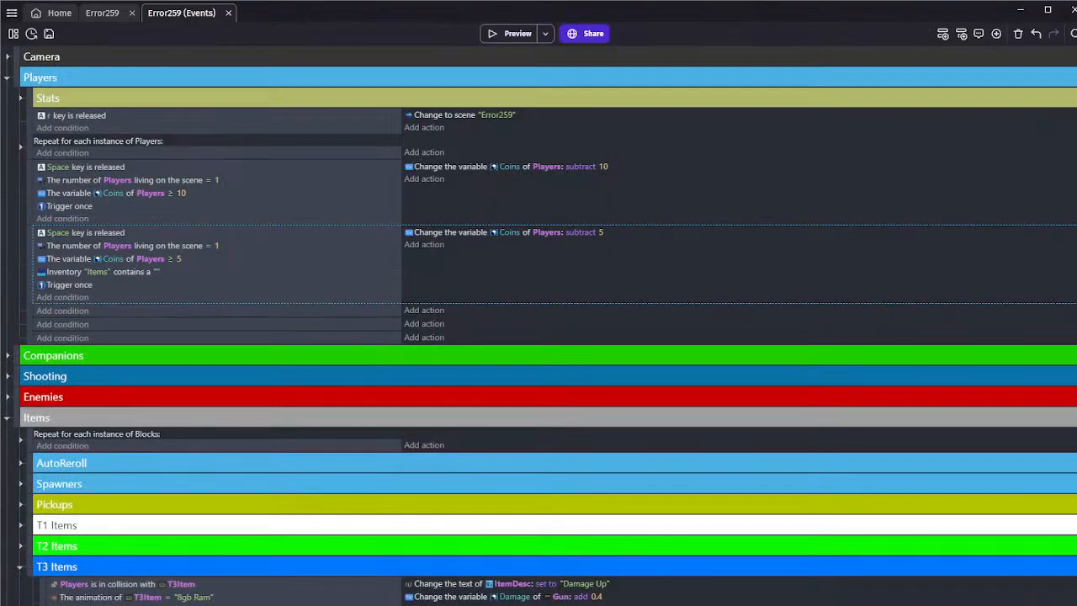
Copy the Thesaurus animation name from the T3Item object and set it as the inventory condition's item name
click(96, 14)
double_click(759, 343)
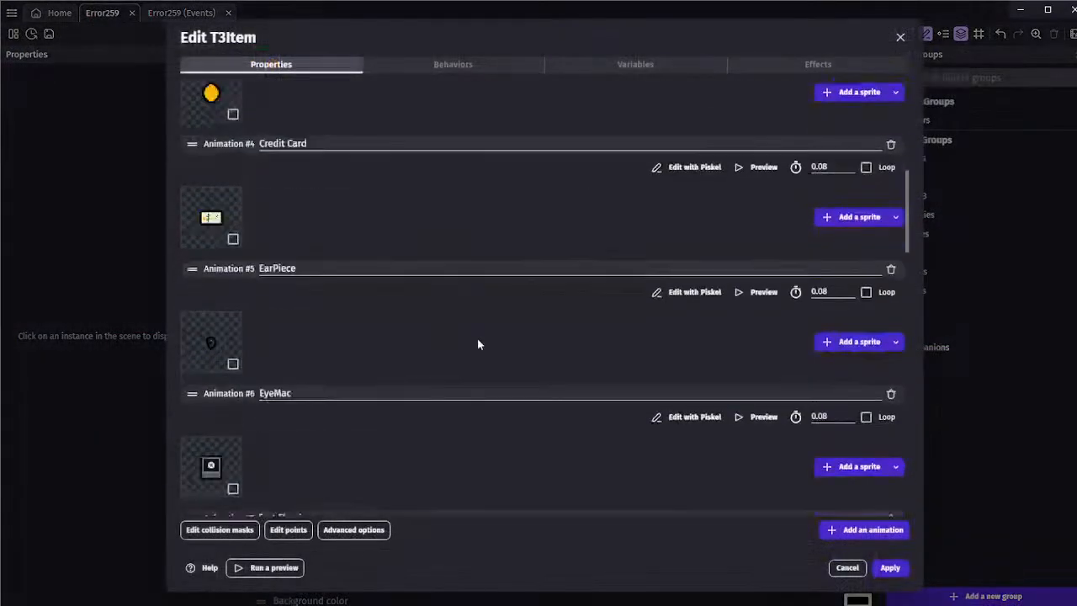
scroll(477, 345, down, 10)
drag(335, 333, 177, 338)
key(ctrl+c)
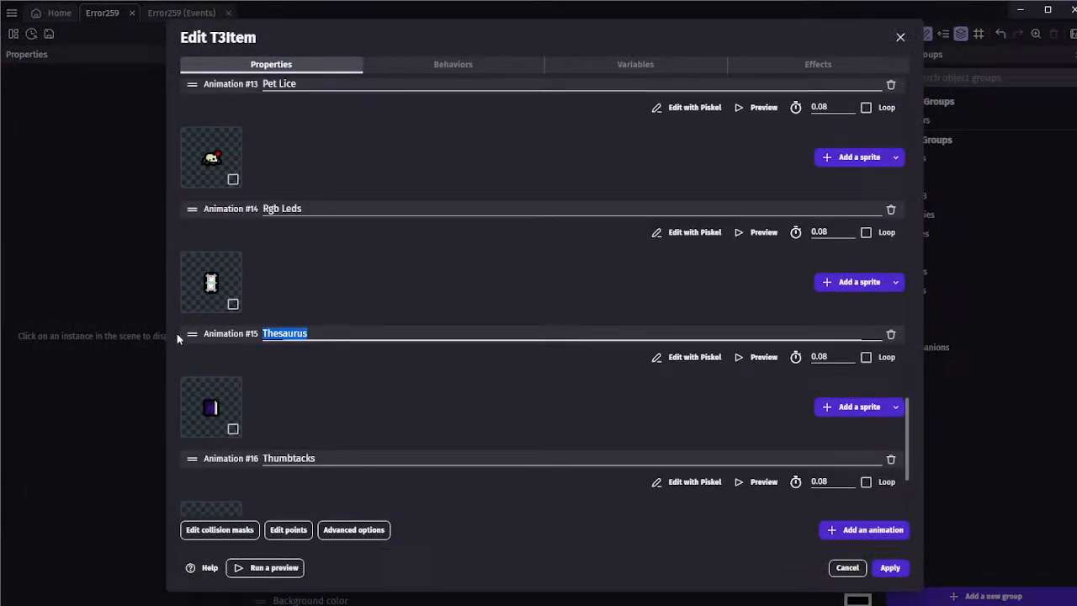
click(847, 567)
click(181, 12)
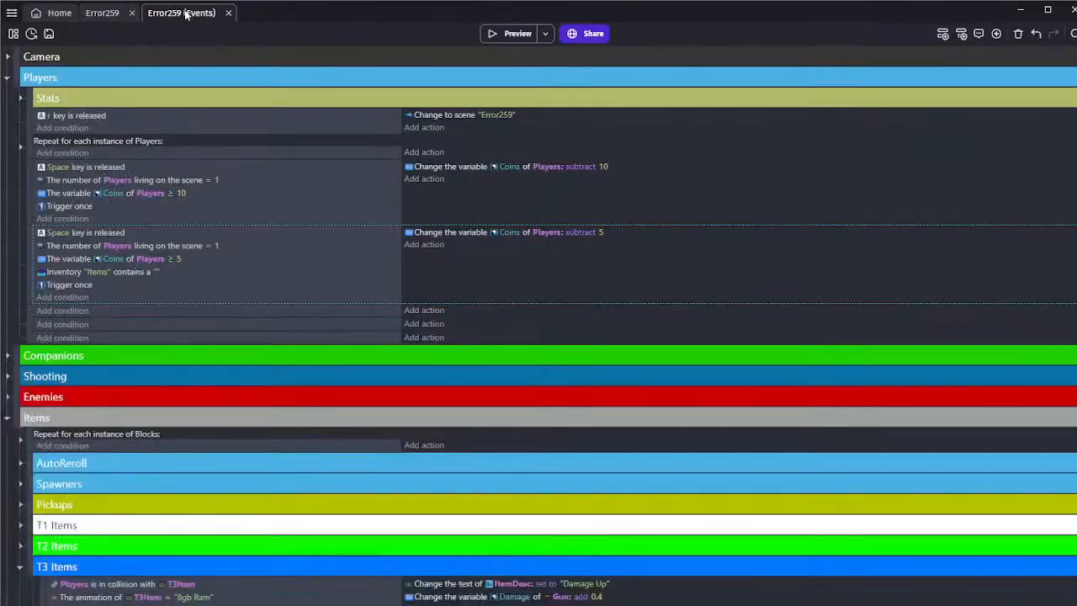
click(157, 272)
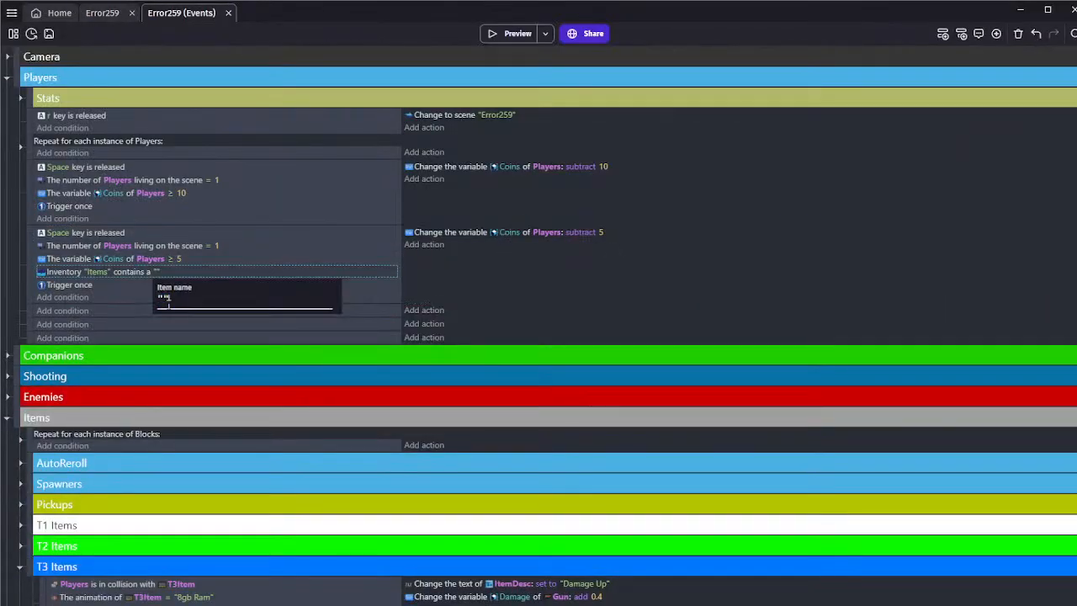
key(ctrl+v)
key(Return)
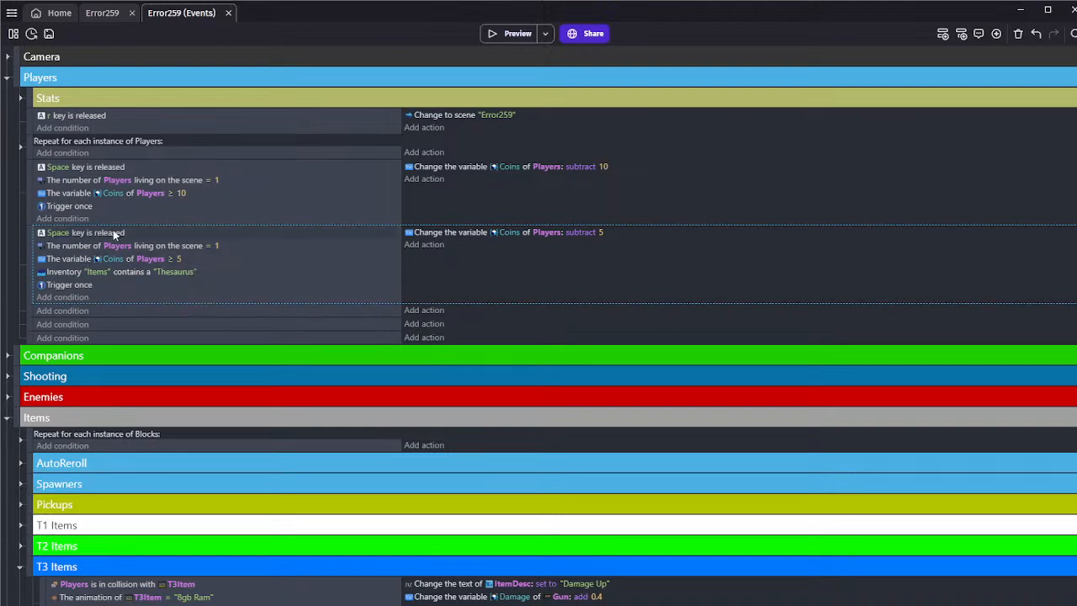
Paste a copy of the 10-coin Space key event below the Thesaurus event and delete the copy's Coins action
click(135, 219)
click(120, 312)
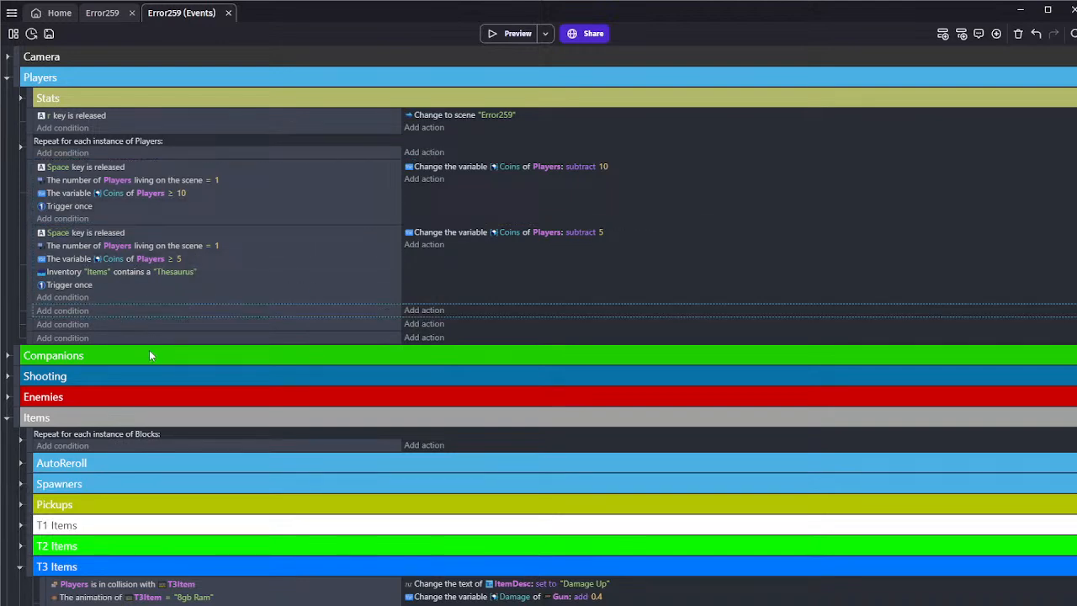
key(ctrl+v)
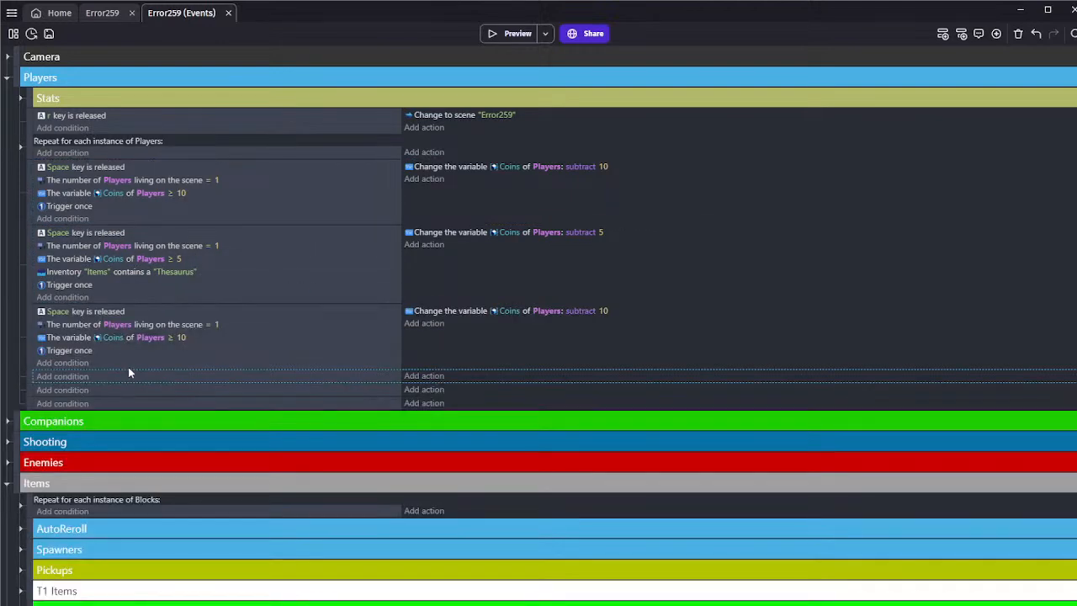
click(71, 337)
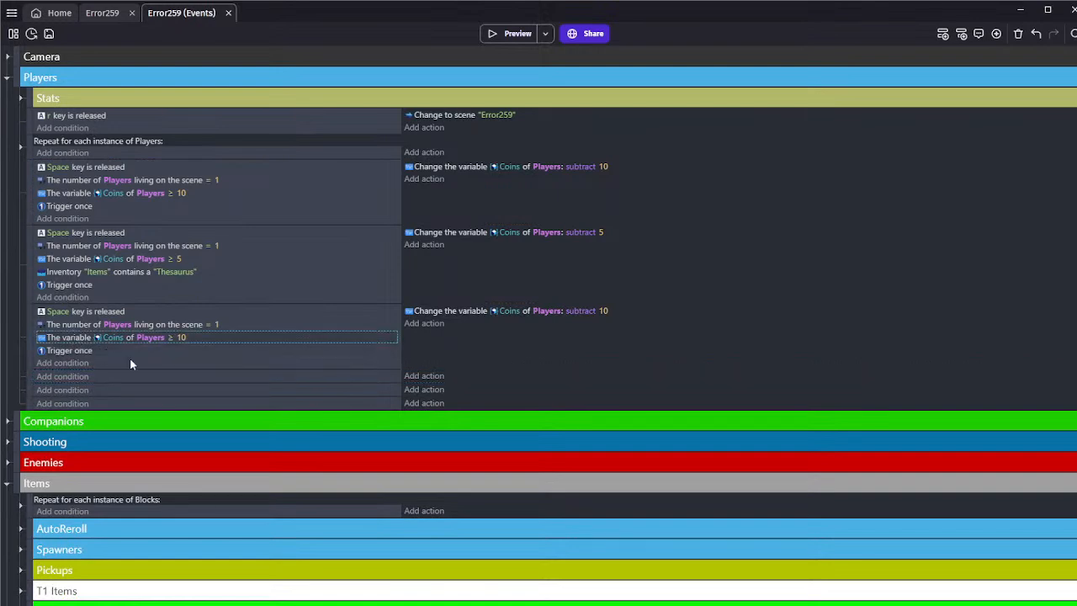
click(468, 311)
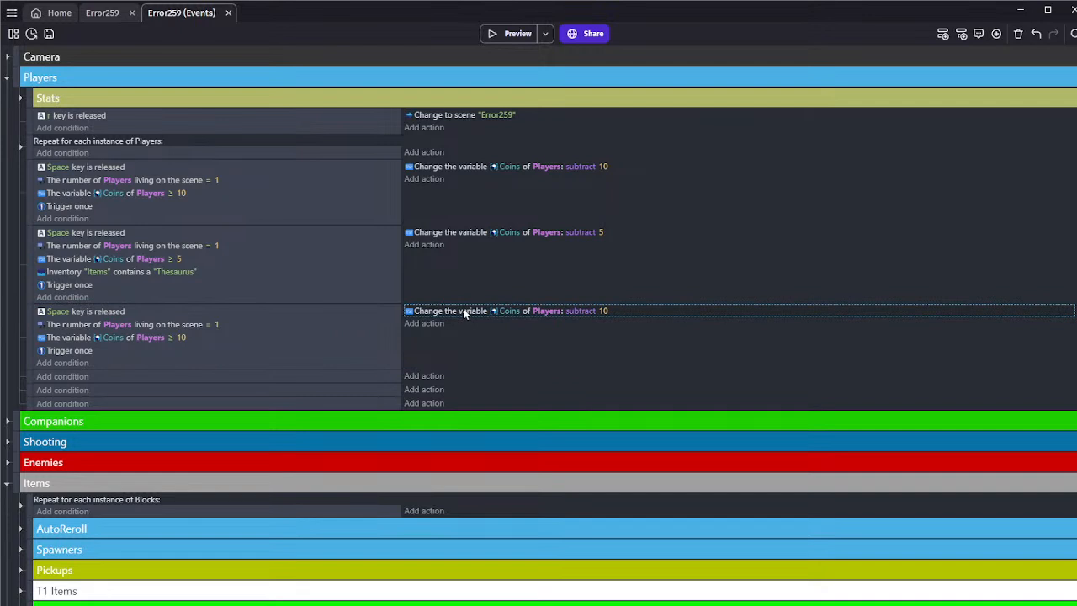
key(Delete)
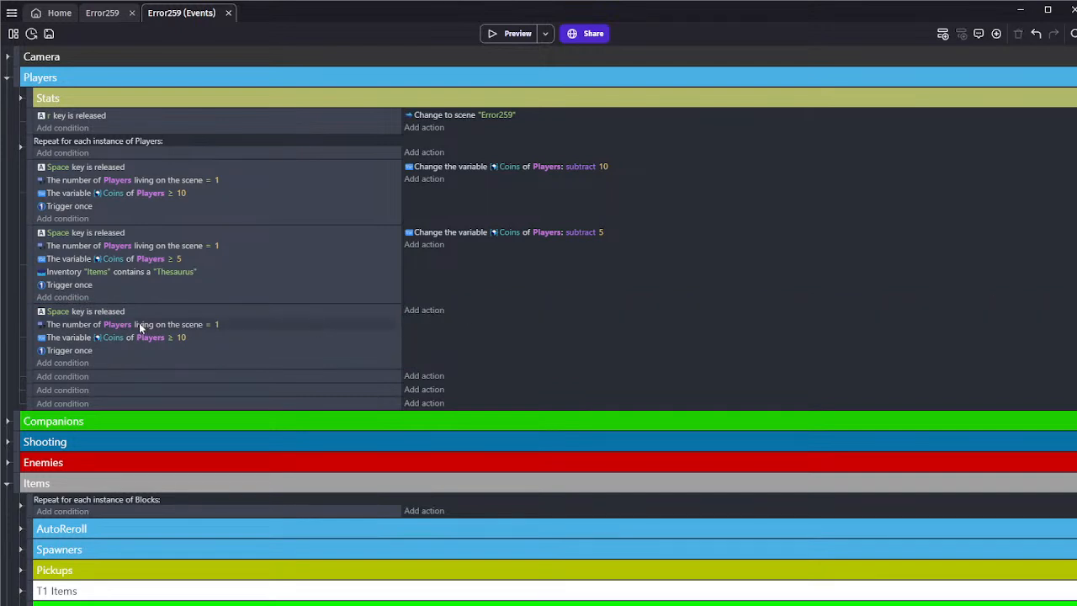
Replace Players with Retro in the copied 10-coin event's instance count and Coins conditions
click(111, 325)
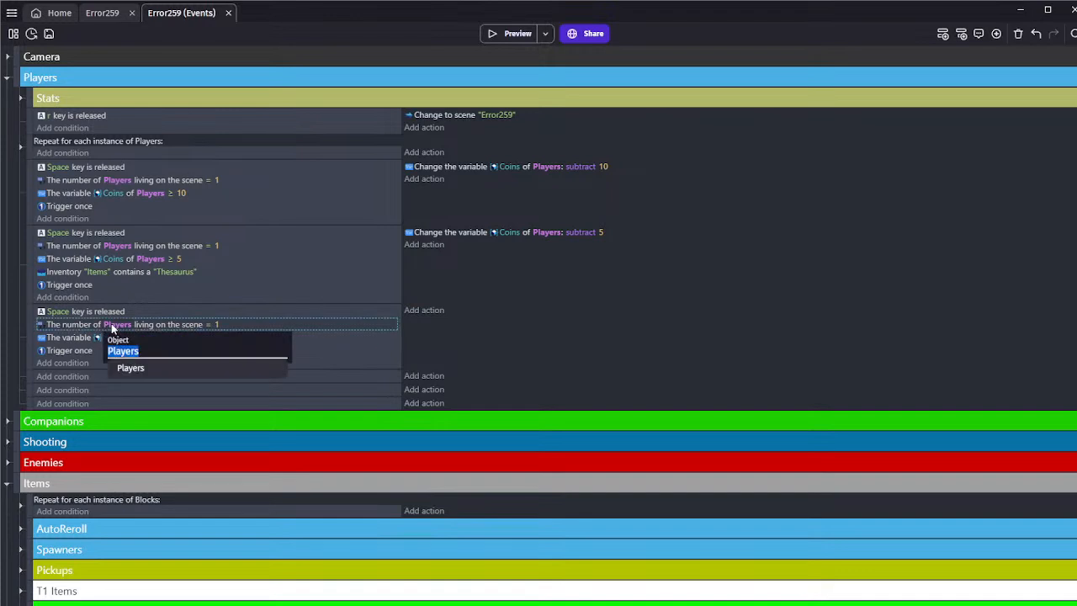
text(Retro)
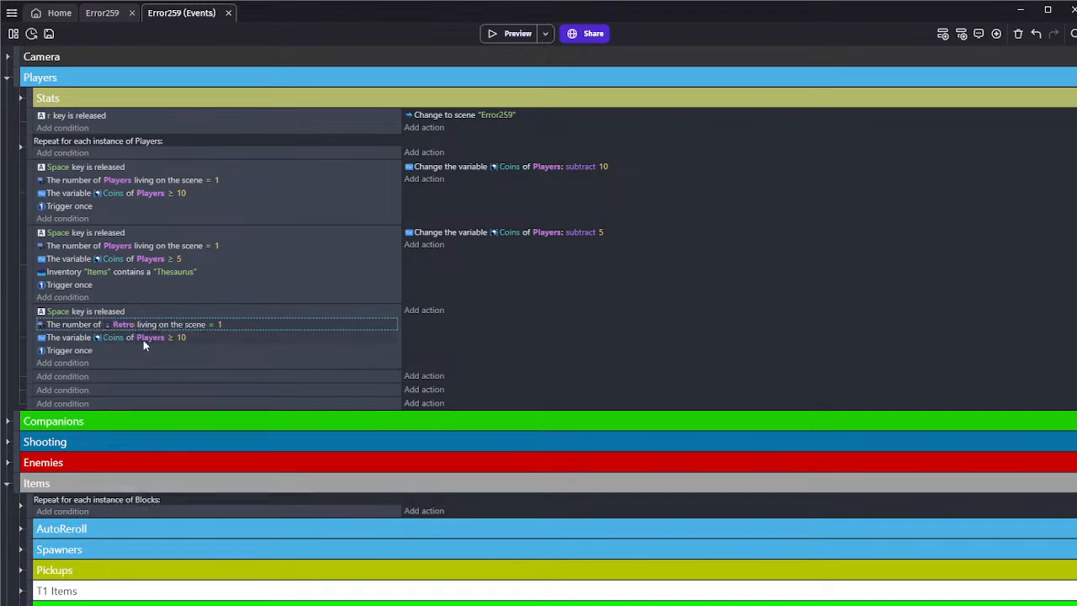
click(143, 337)
text(Retro)
key(Return)
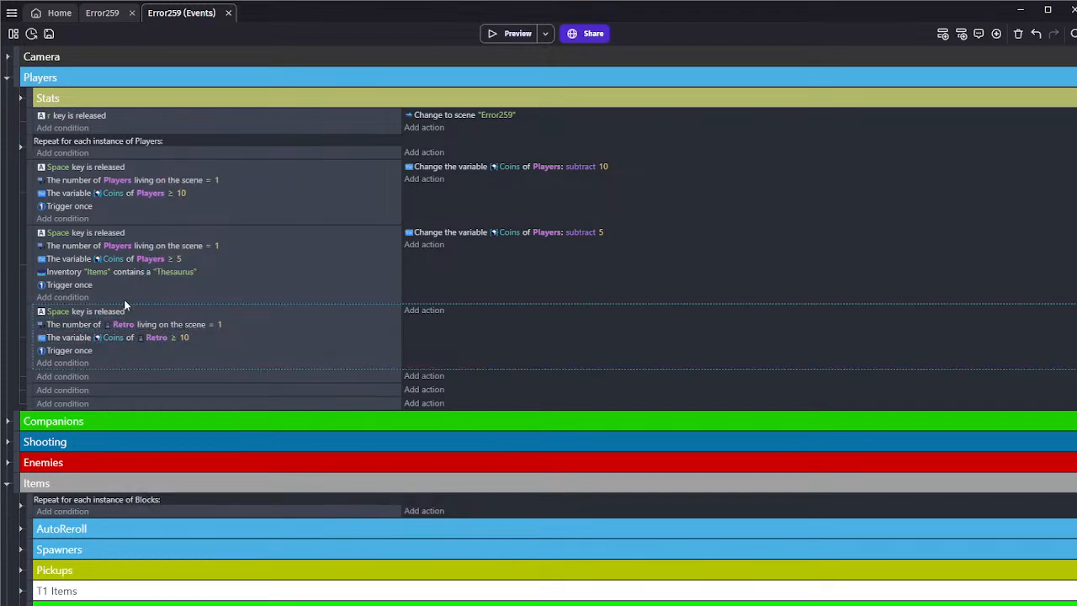
click(81, 339)
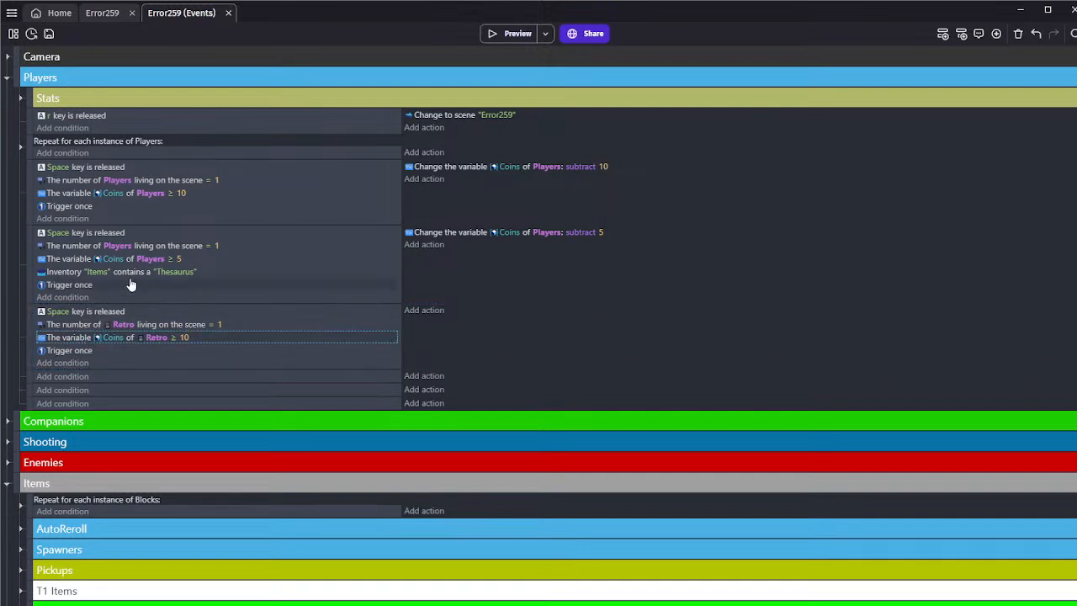
Paste a copy of the 5-coin Thesaurus event below the Retro Space key event
click(123, 380)
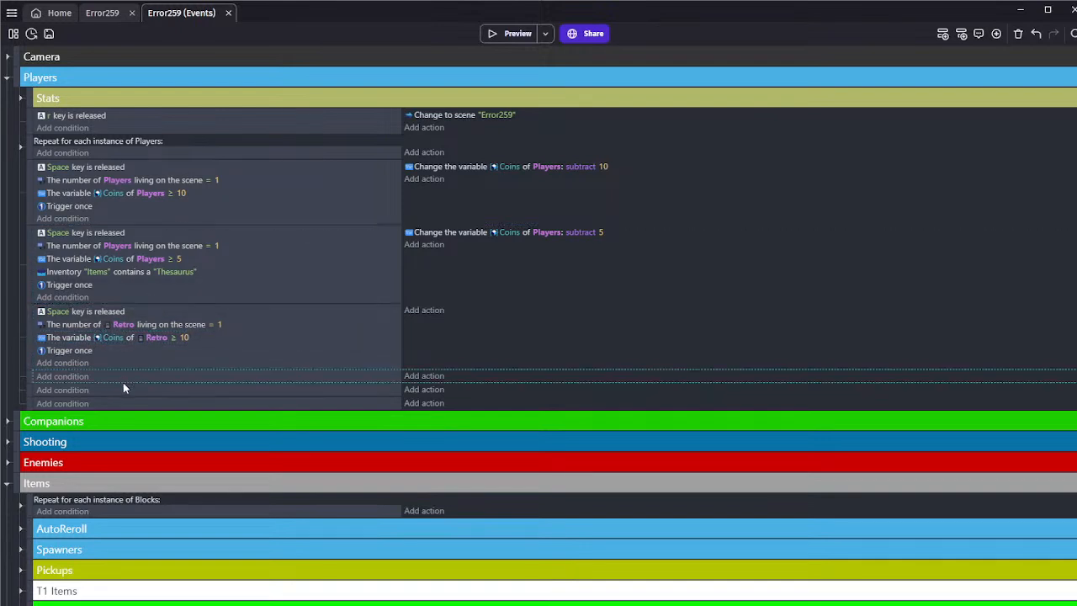
key(ctrl+v)
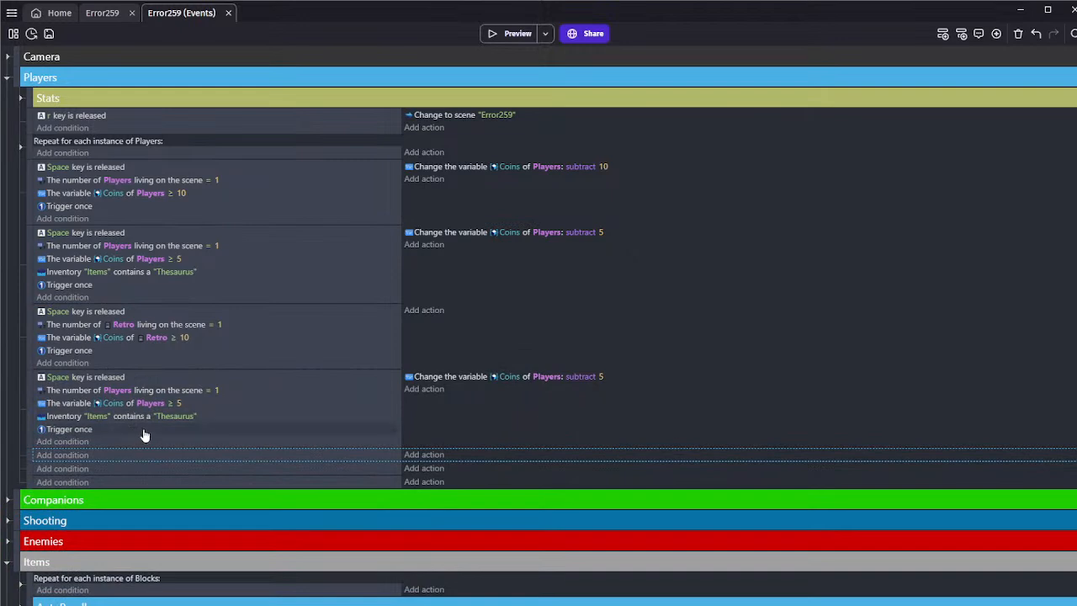
click(117, 390)
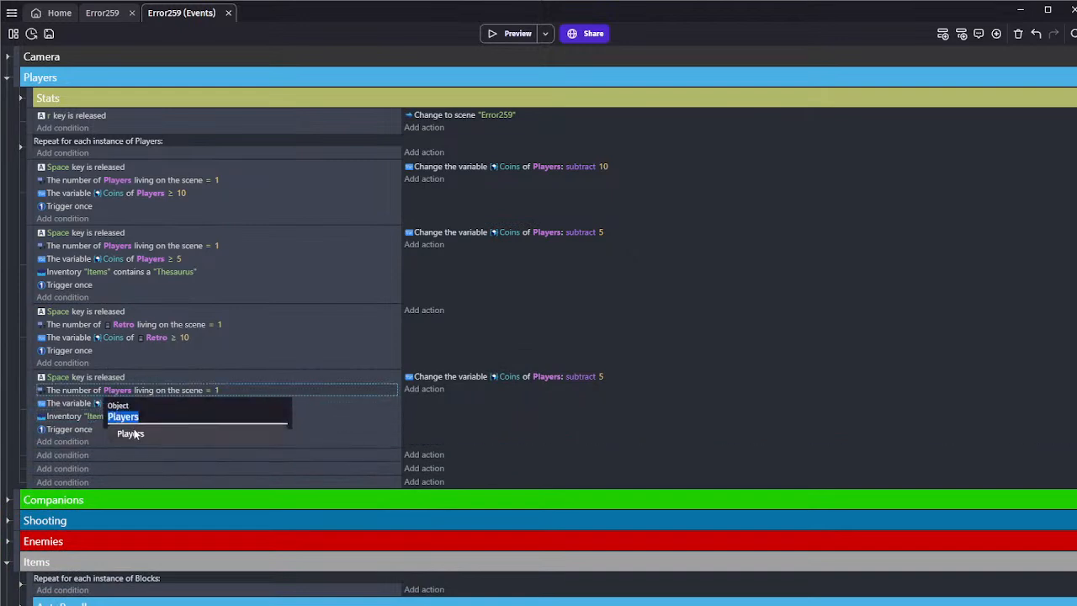
click(73, 455)
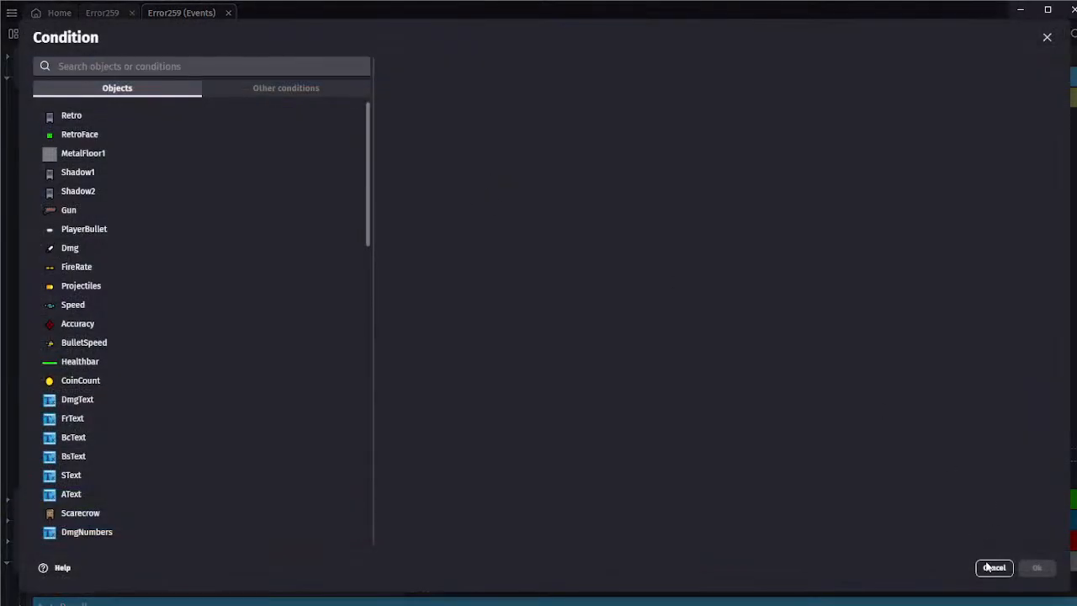
click(996, 568)
Copy the action subtracting 10 Coins from the first Space key event into the Retro Space key event
click(420, 166)
key(ctrl+c)
click(485, 310)
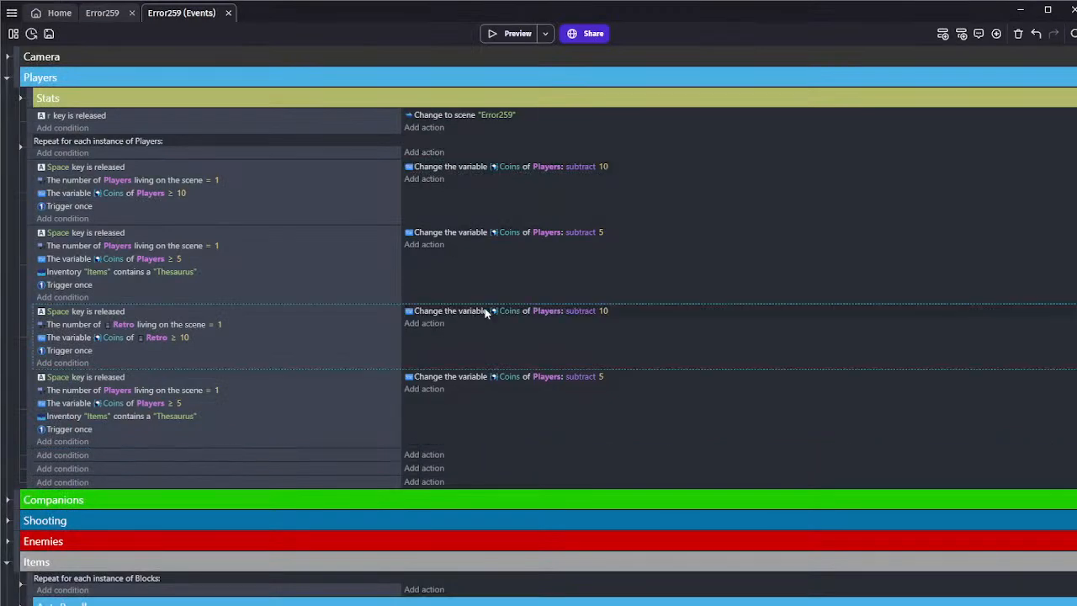
Delete the two original Space key events above the Retro event
click(458, 260)
key(Delete)
click(446, 216)
key(Delete)
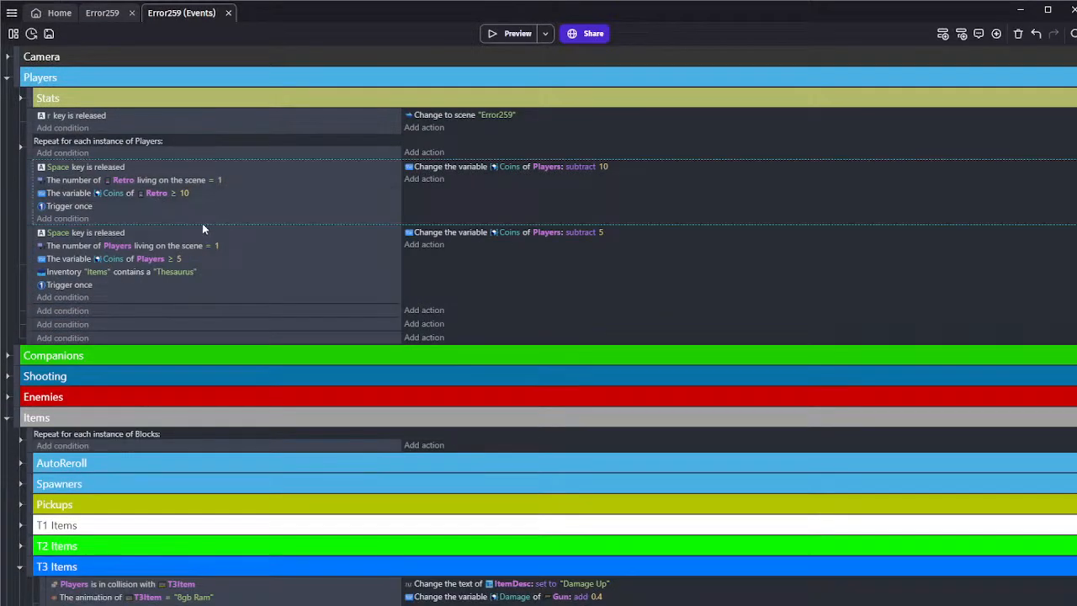
Replace Players with Retro in the 5-coin Thesaurus event's instance count and Coins conditions
click(127, 245)
text(re)
click(133, 288)
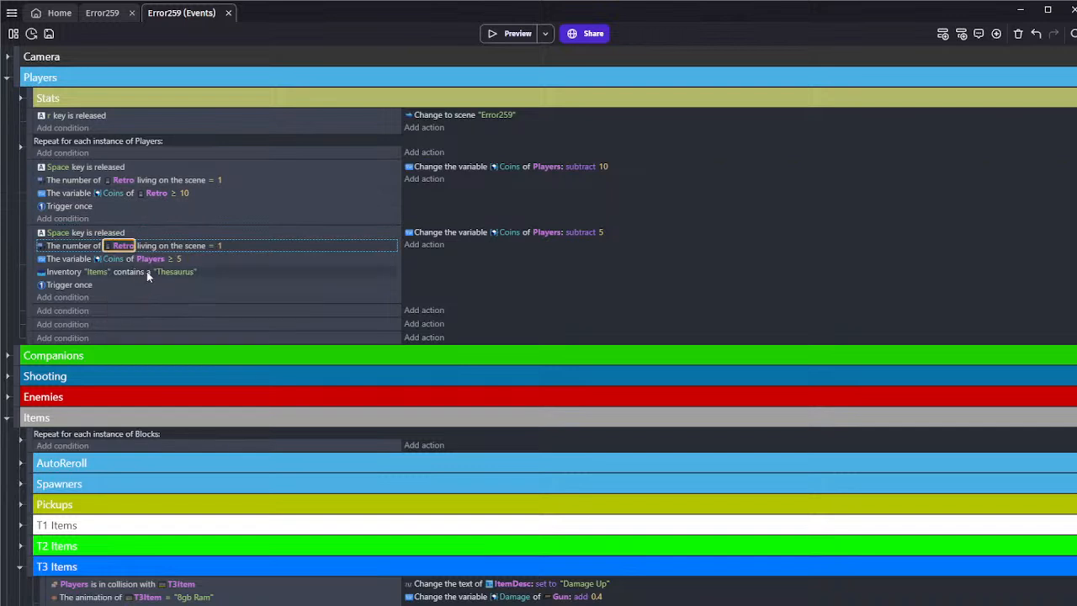
click(151, 260)
text(re)
click(163, 304)
click(158, 297)
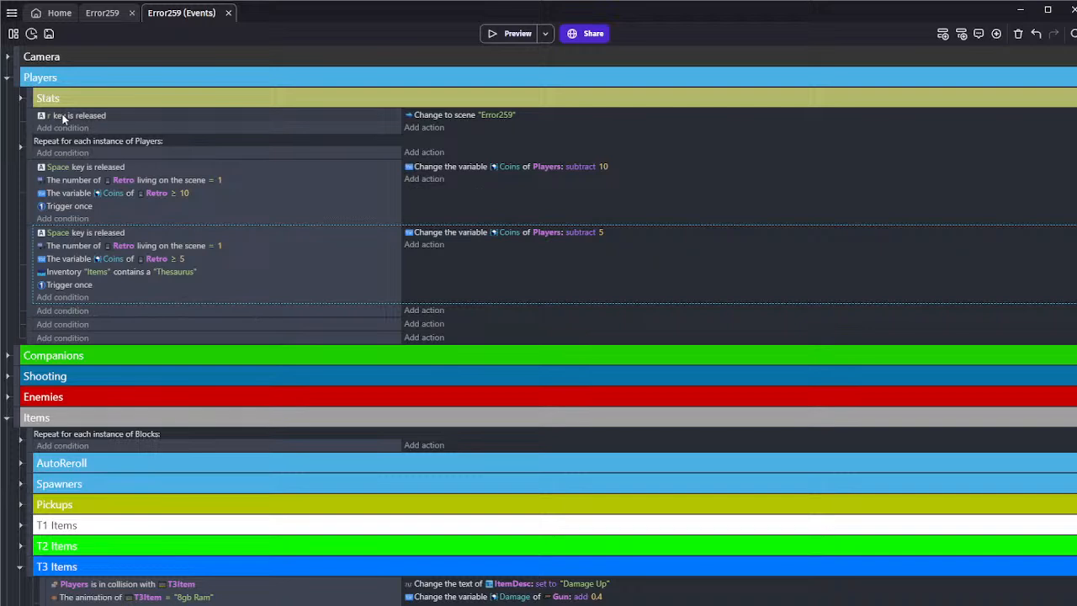
Copy the AutoReroll action setting T1Item's animation number to RandomInRange(0,14) into both the 10-coin and 5-coin Space key events
click(16, 148)
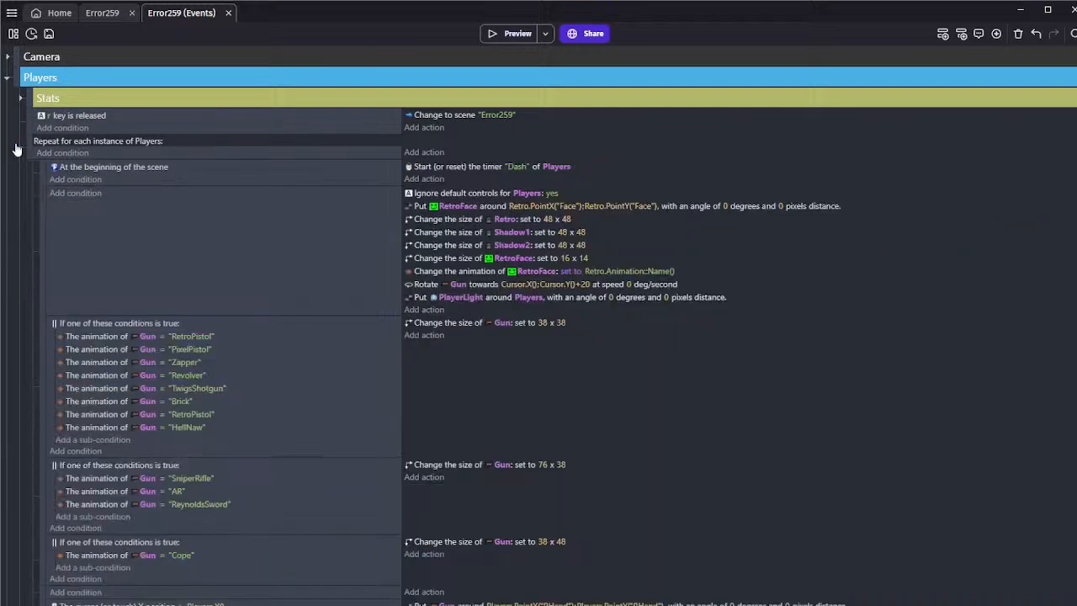
click(15, 148)
scroll(19, 379, down, 3)
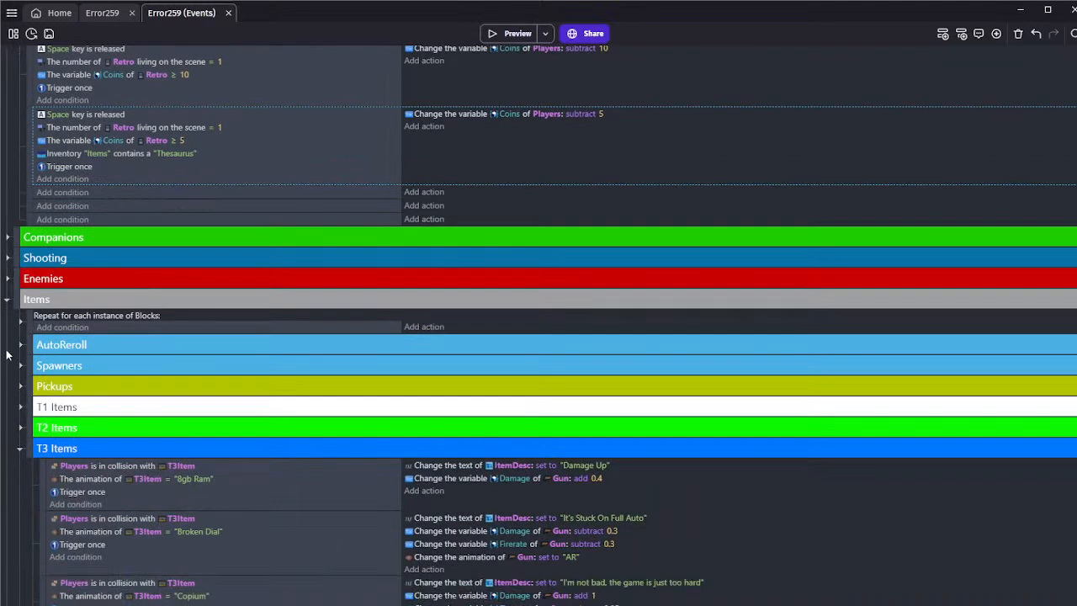
click(20, 344)
scroll(20, 348, down, 3)
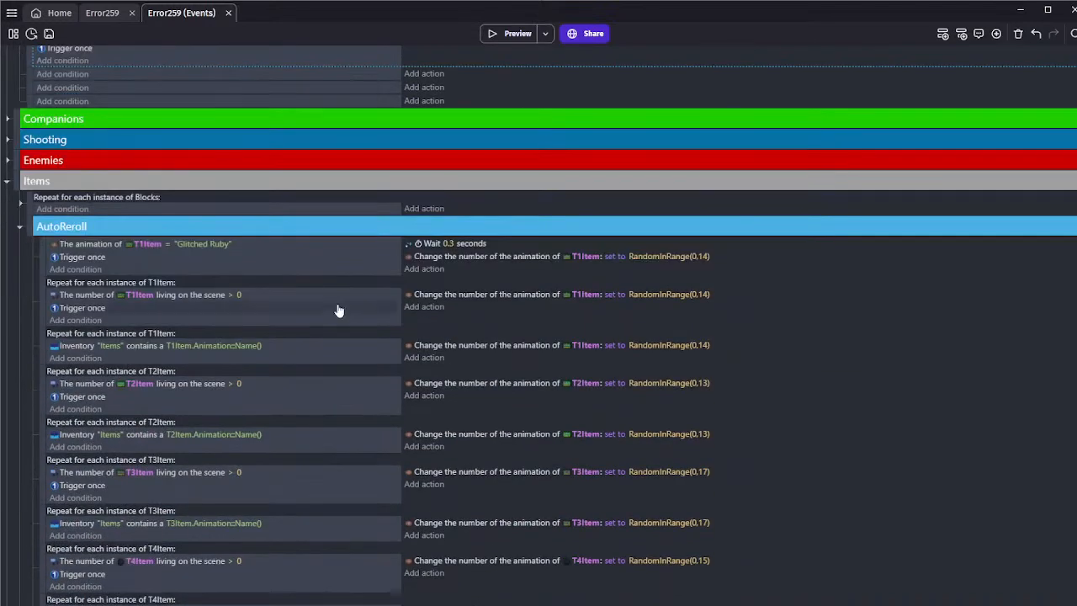
click(432, 303)
scroll(443, 311, up, 6)
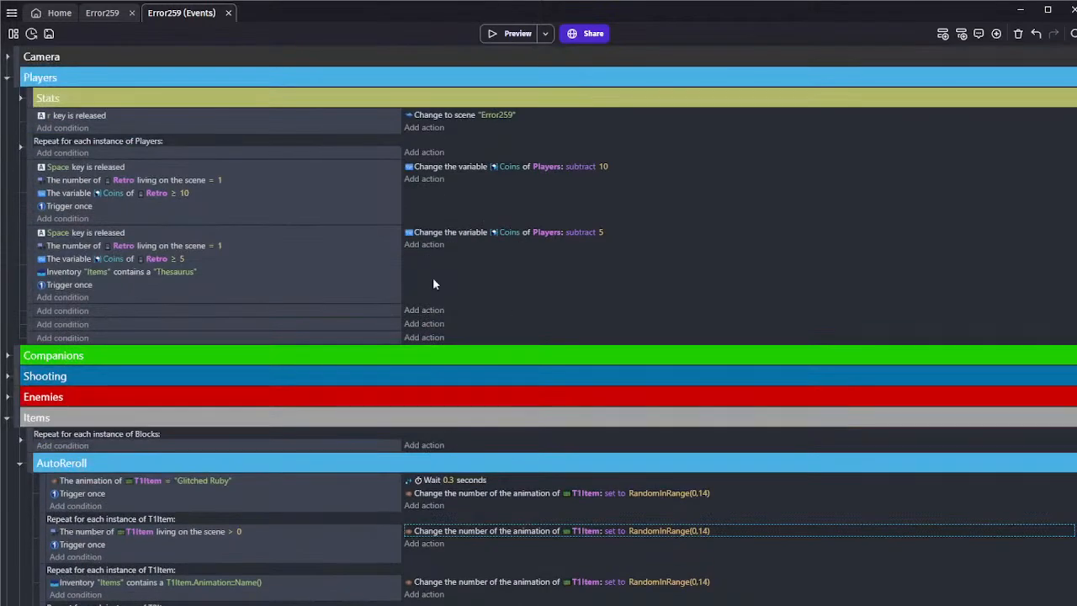
click(458, 181)
key(ctrl+v)
click(453, 244)
key(ctrl+v)
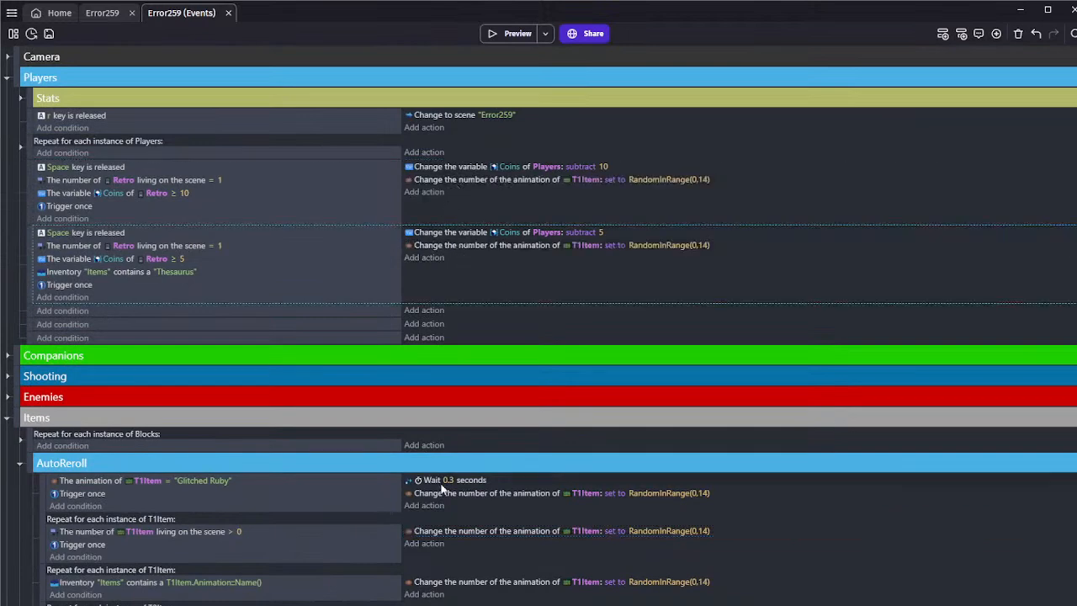
Copy the AutoReroll action setting T2Item's animation number to RandomInRange(0,13) into both the 10-coin and 5-coin Space key events
click(468, 531)
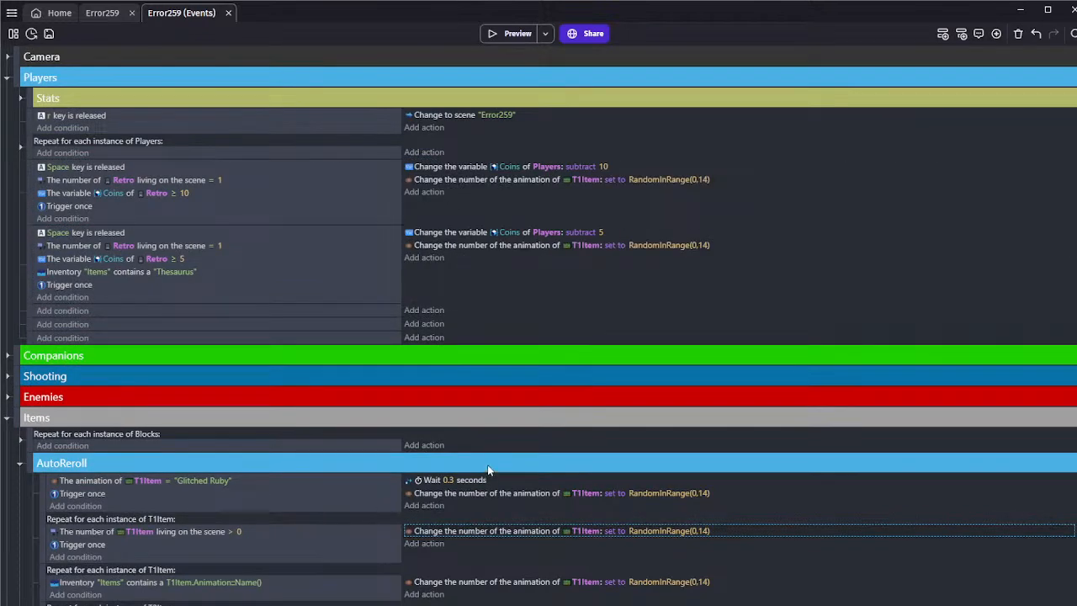
click(478, 557)
scroll(475, 537, down, 2)
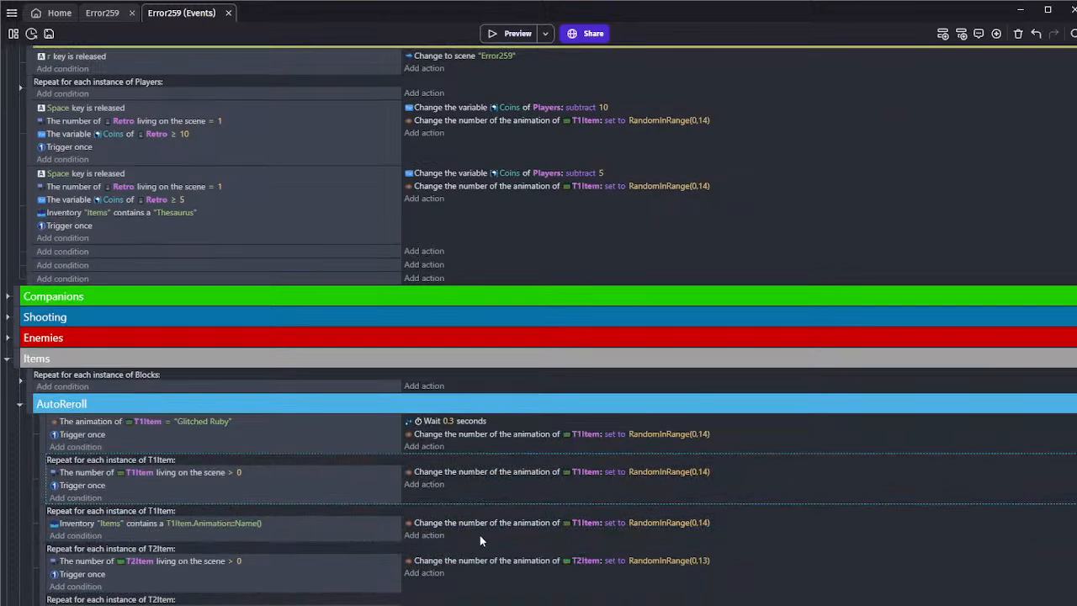
click(482, 560)
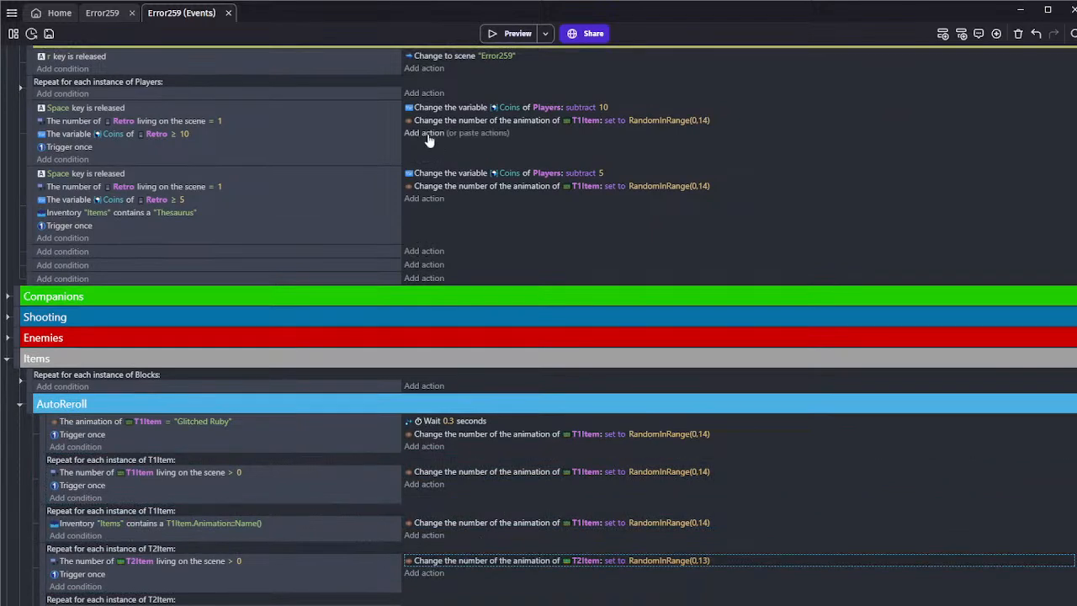
click(462, 141)
key(ctrl+v)
click(463, 208)
key(ctrl+v)
Copy the AutoReroll action setting T3Item's animation number to RandomInRange(0,17) into both Space key events
scroll(468, 283, down, 2)
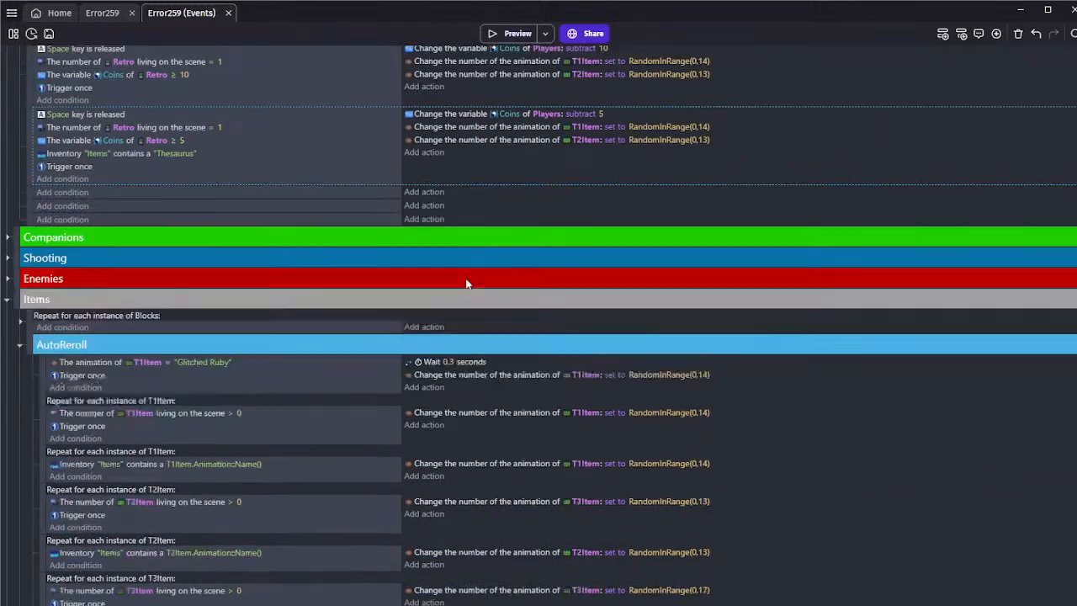
click(486, 531)
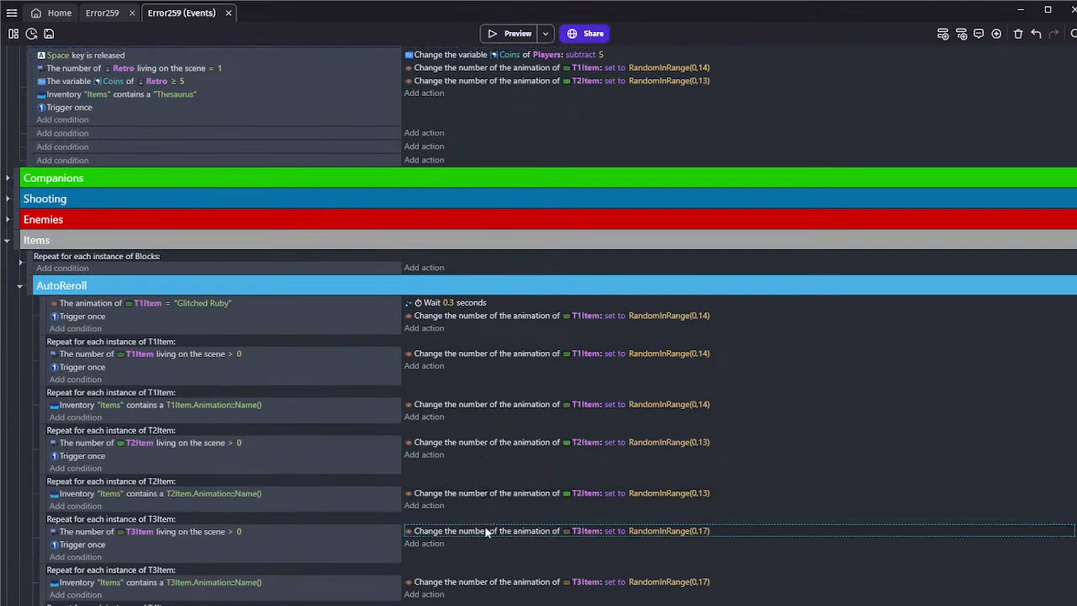
scroll(505, 482, up, 3)
click(423, 211)
key(ctrl+v)
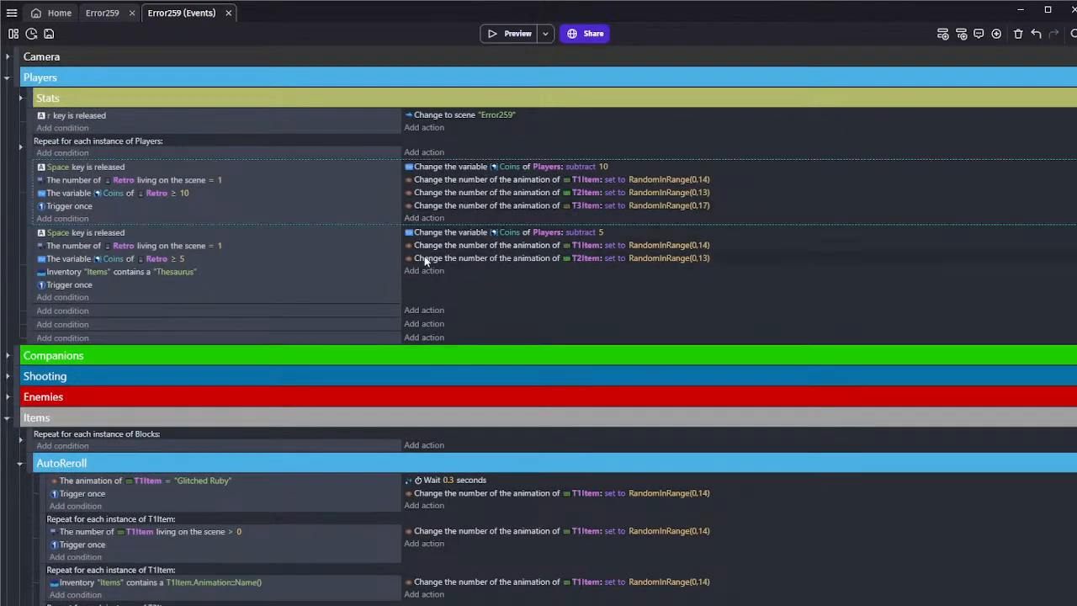
Copy the AutoReroll animation actions for T4Item, RandomInRange(0,15), and T5Item, RandomInRange(0,12), into both Space key events
scroll(471, 303, down, 4)
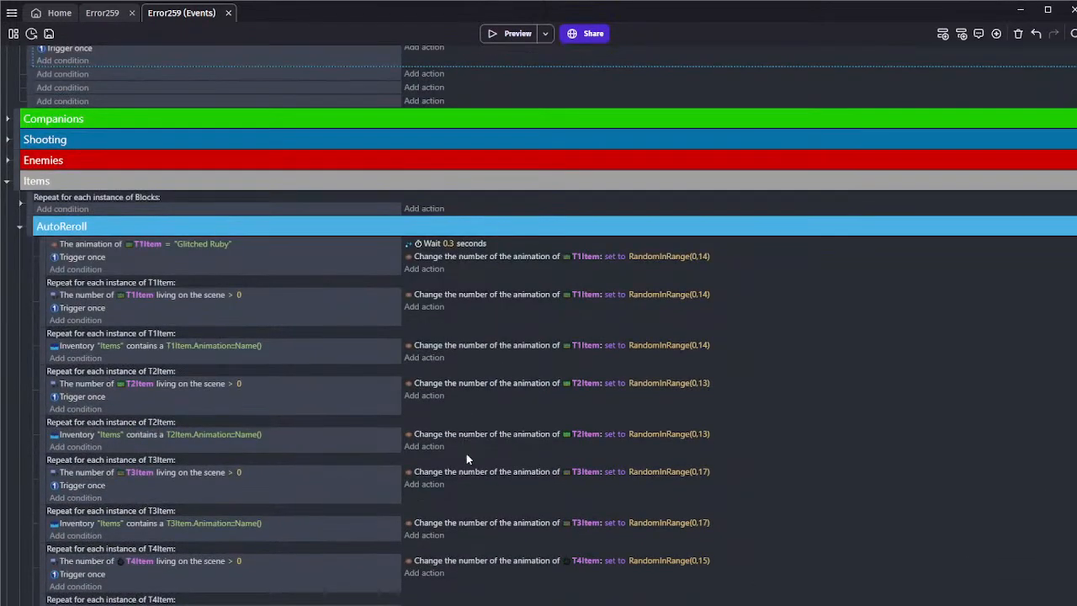
scroll(497, 438, up, 4)
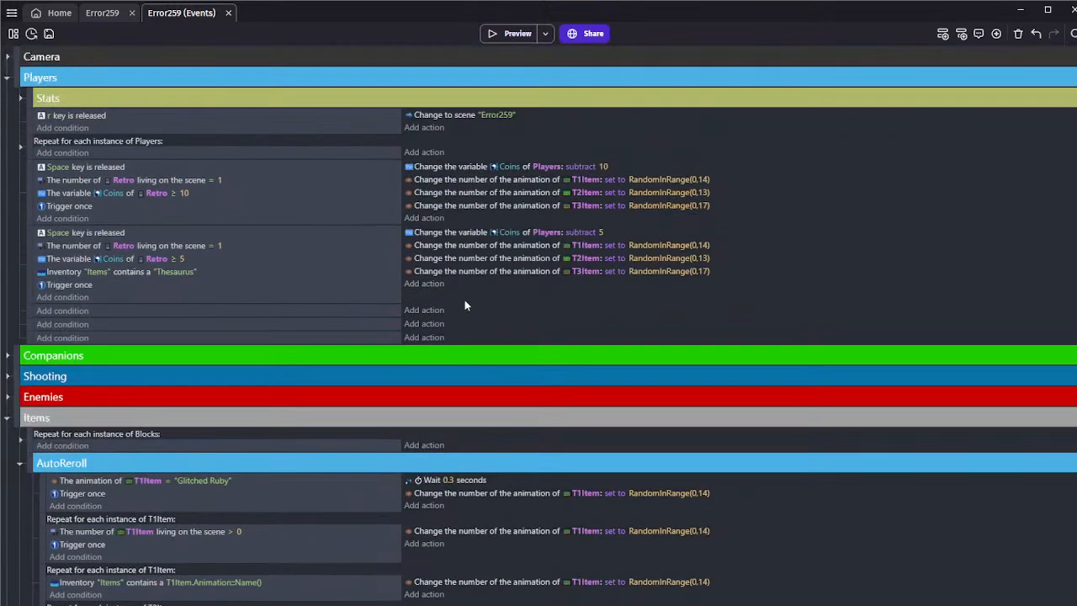
scroll(498, 468, down, 7)
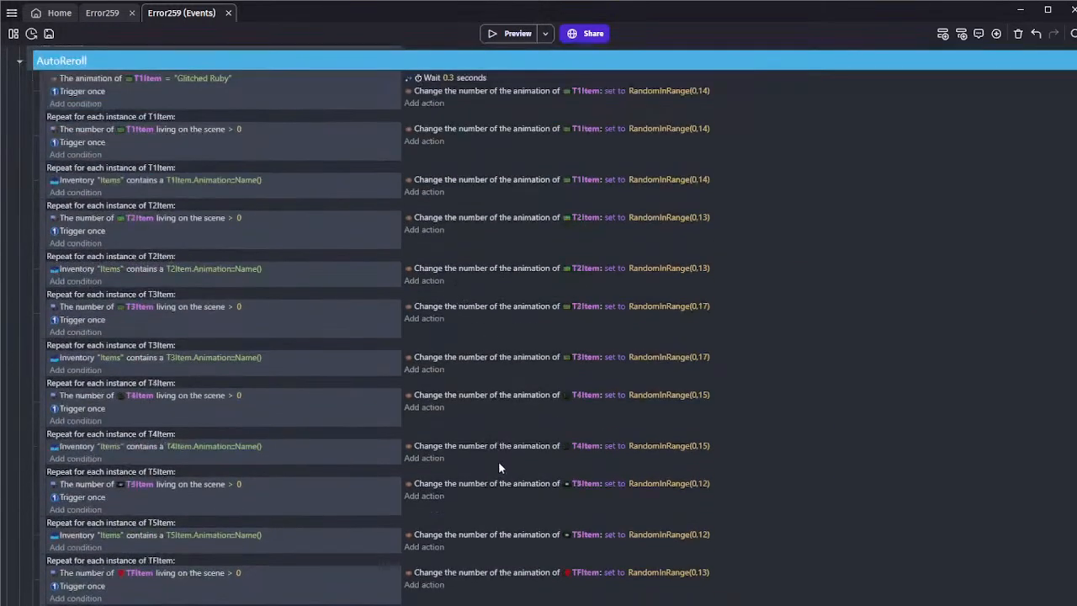
scroll(493, 493, up, 7)
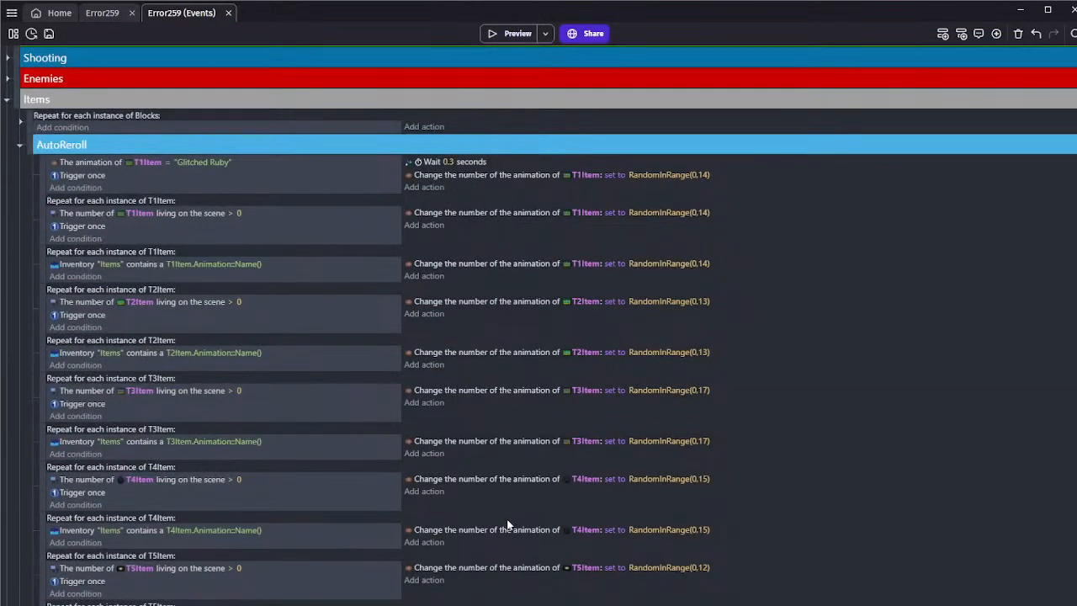
Copy the AutoReroll action setting TFItem's animation number to RandomInRange(0,13) into both Space key events
scroll(507, 575, down, 3)
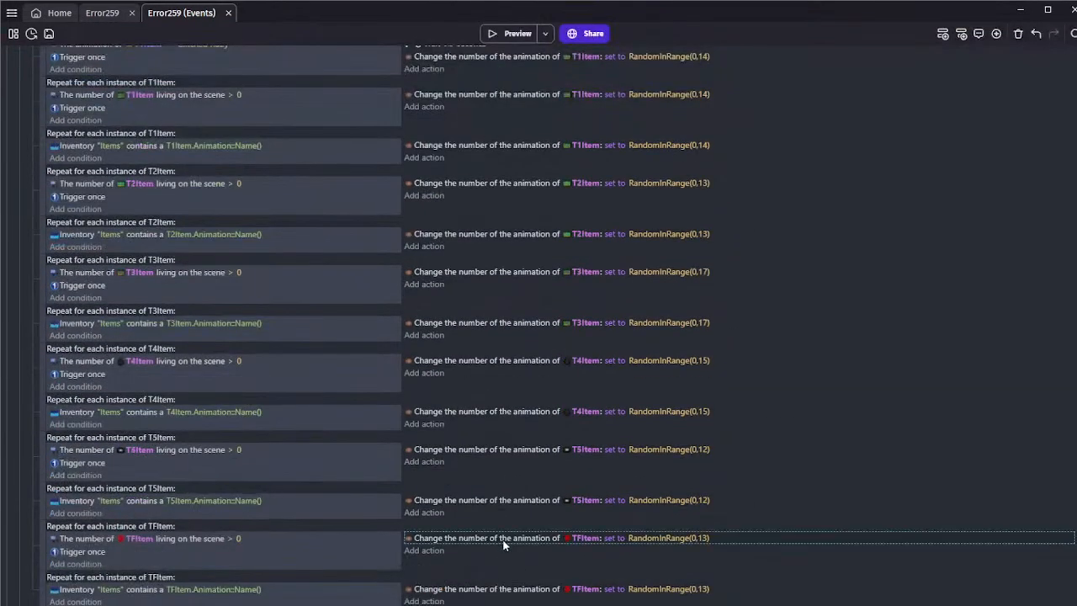
scroll(470, 442, down, 3)
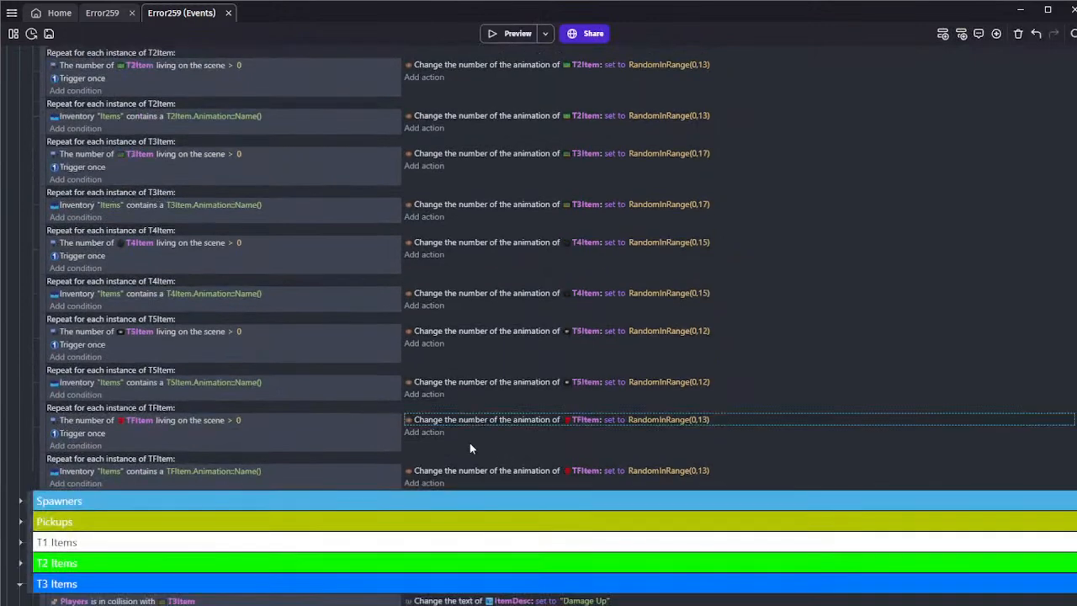
scroll(469, 443, up, 15)
click(477, 334)
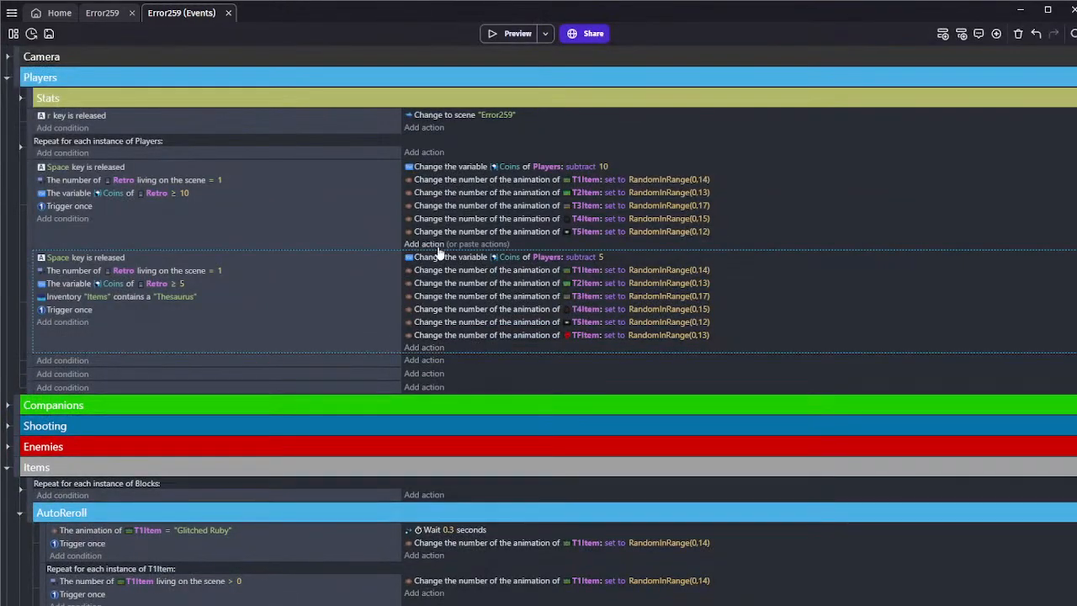
click(481, 244)
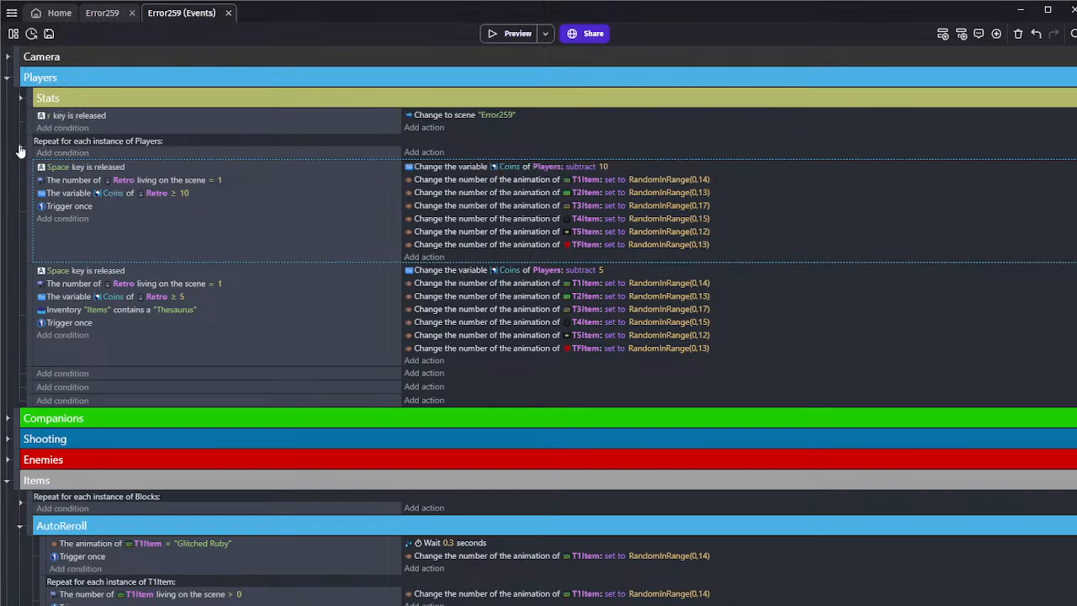
Collapse the Players group and the AutoReroll group inside Items
click(20, 148)
click(20, 150)
click(7, 77)
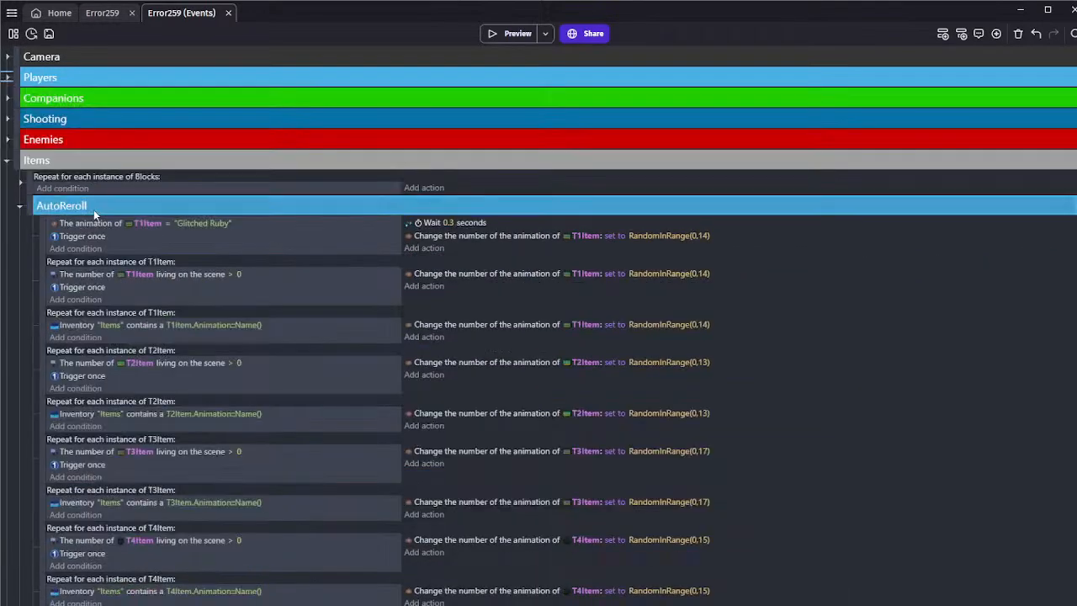
scroll(98, 218, down, 5)
scroll(99, 218, up, 10)
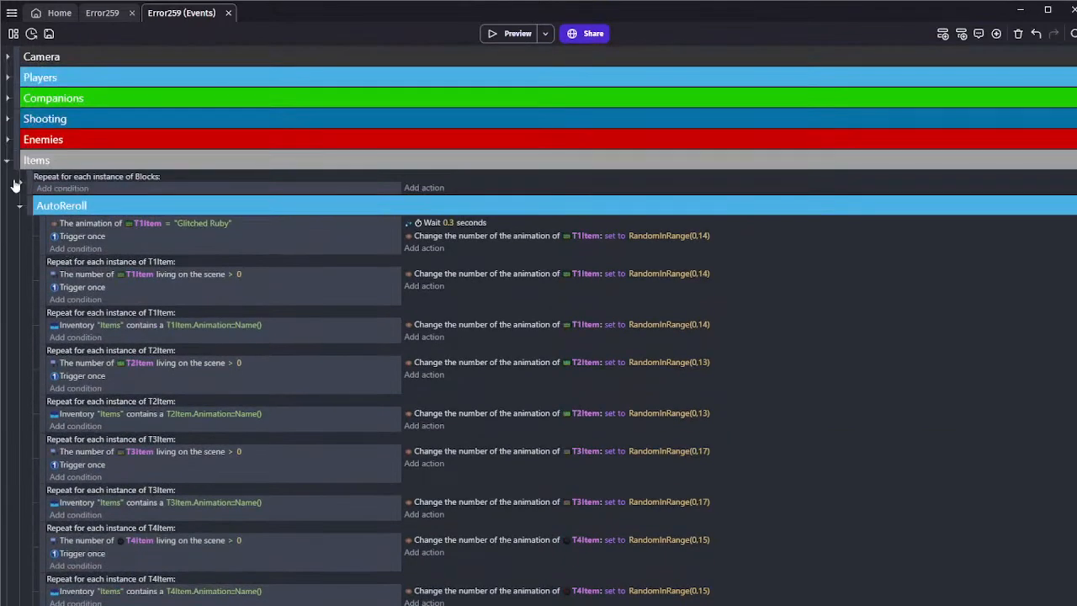
click(7, 161)
click(6, 161)
click(19, 205)
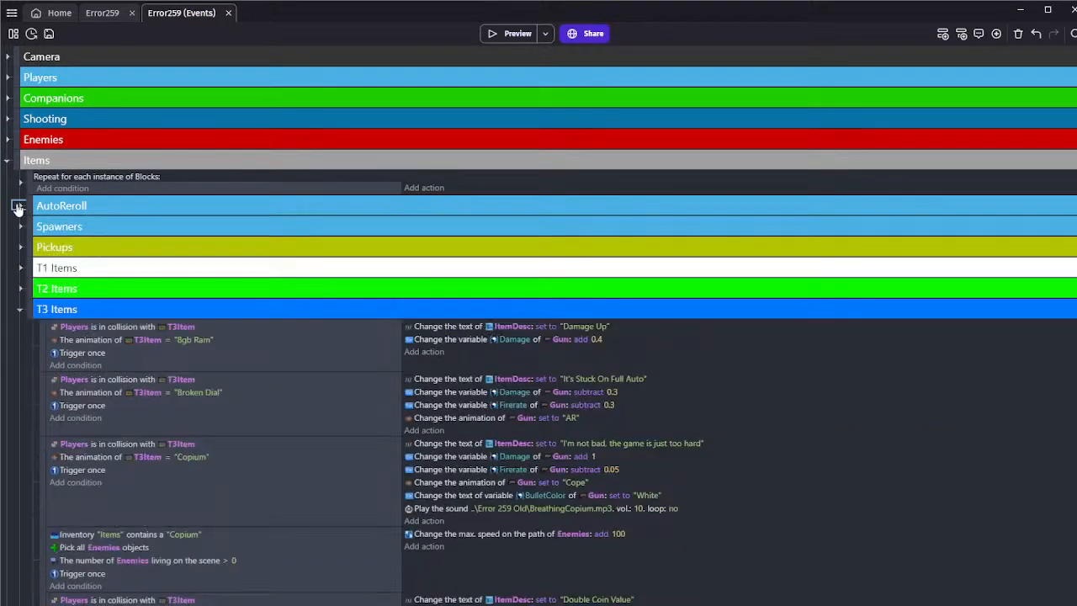
scroll(108, 312, down, 15)
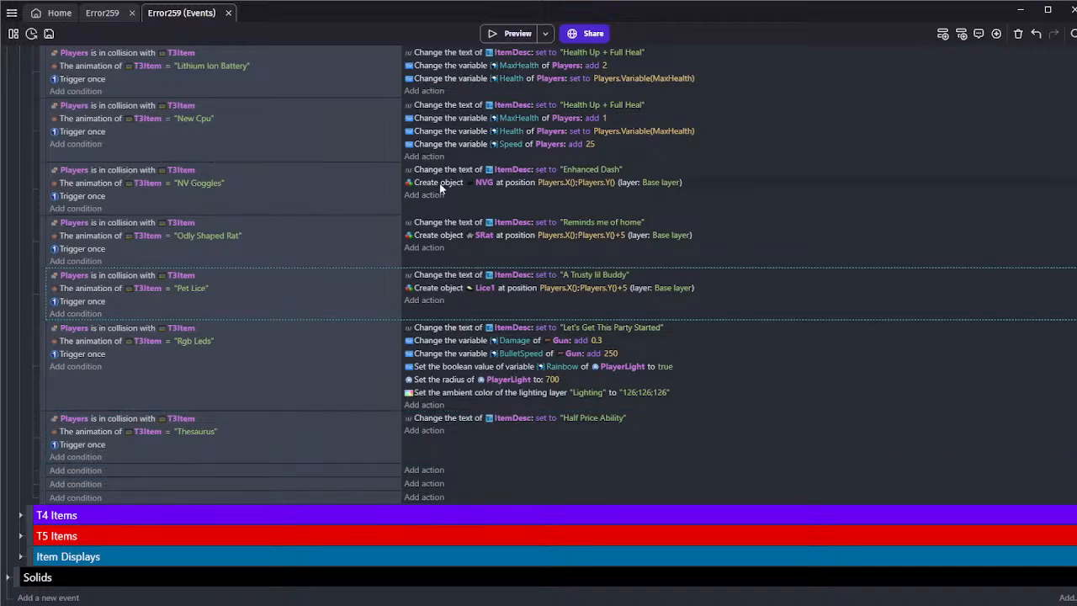
scroll(364, 328, up, 20)
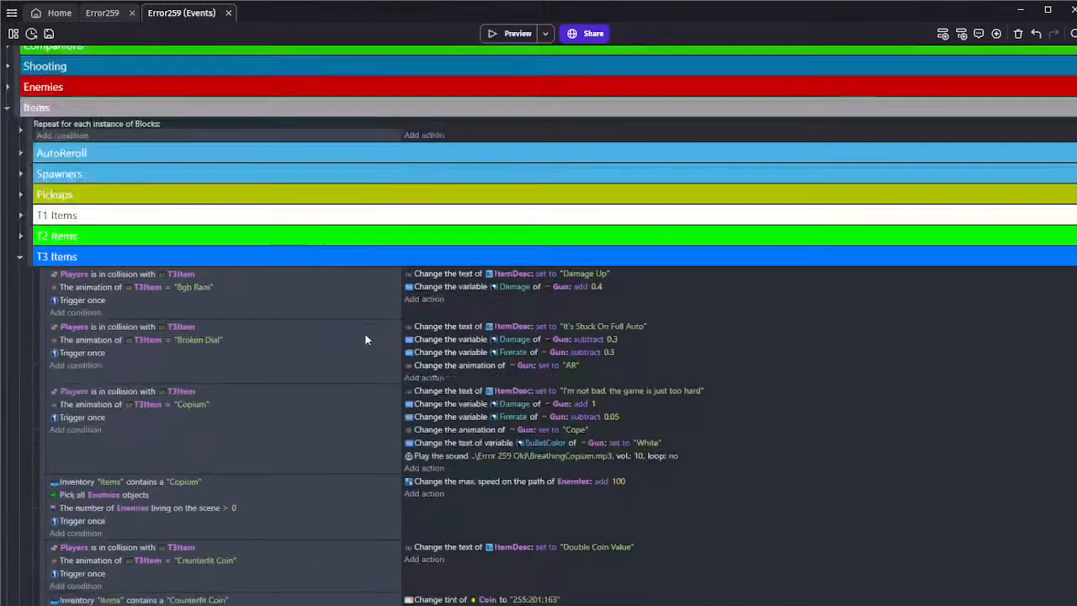
scroll(366, 341, down, 20)
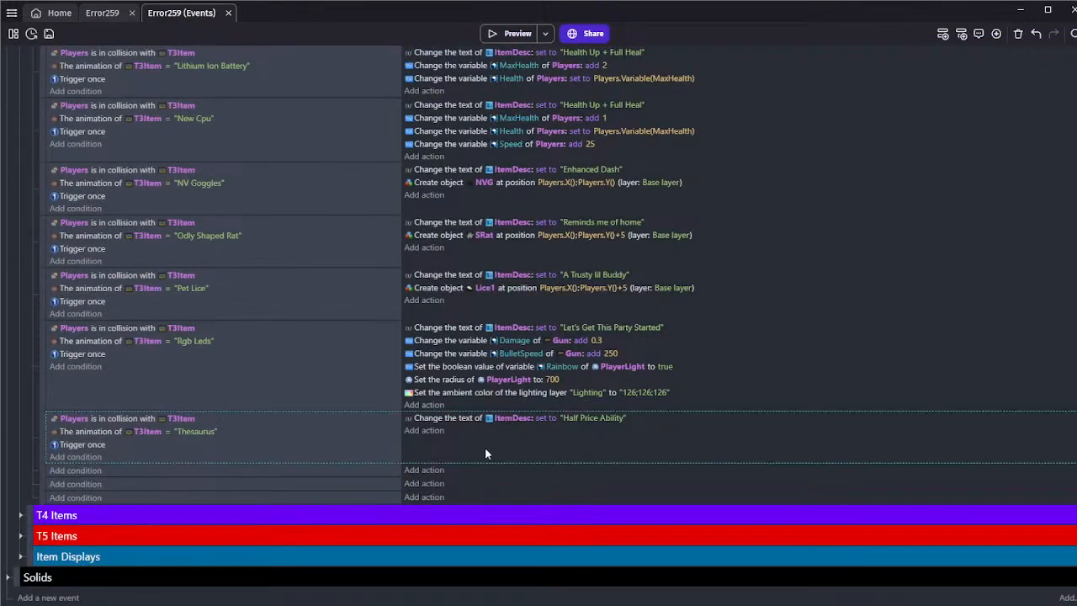
Preview the game and restart the scene repeatedly to check the items it spawns
click(513, 38)
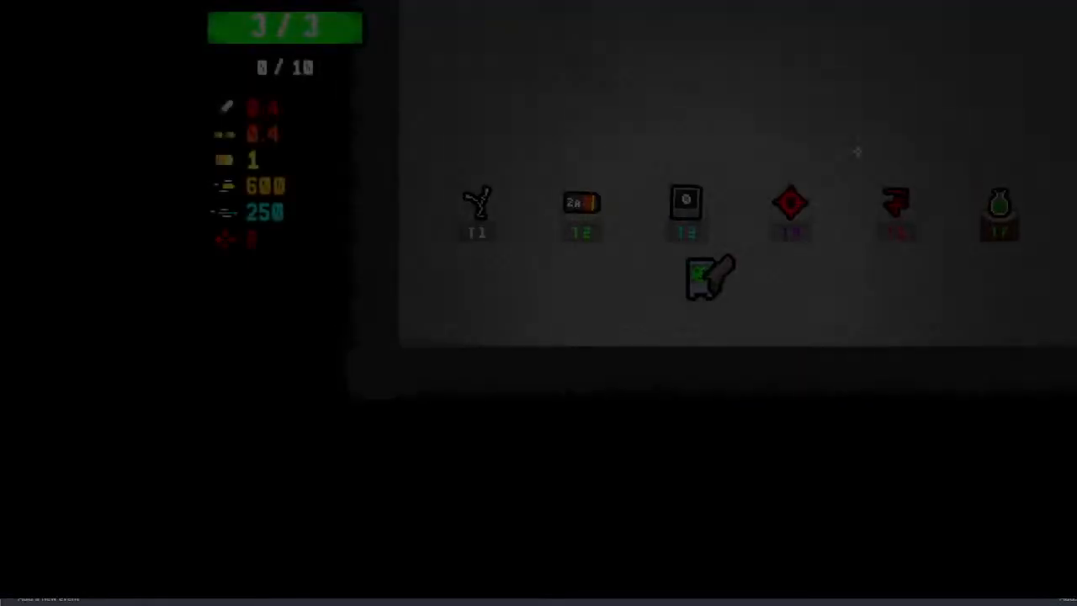
key(r)
key(r)
key(r)
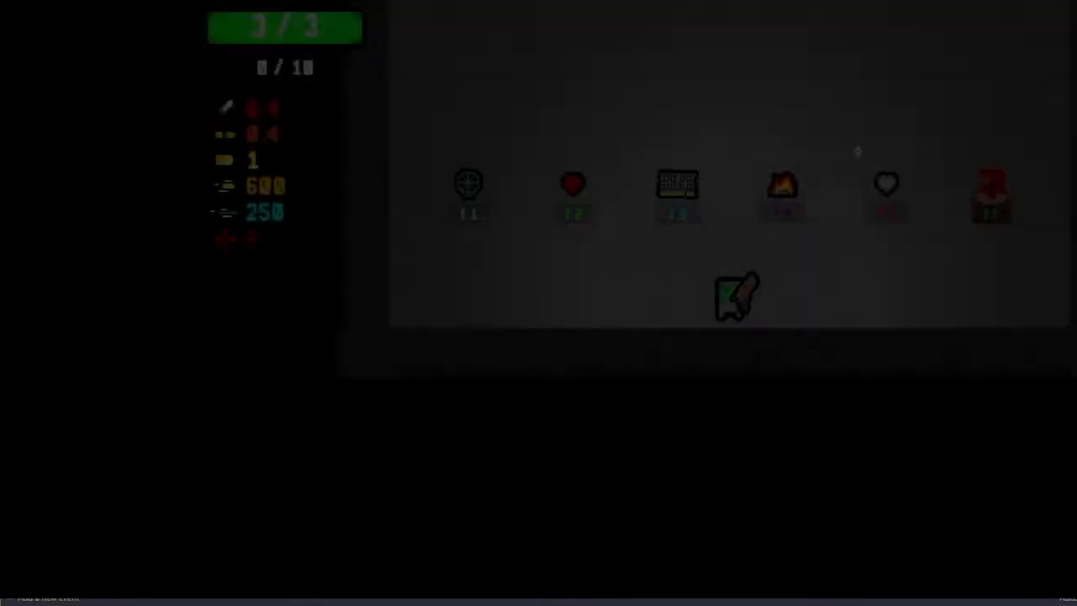
key(r)
key(r)
key(r)
key(r)
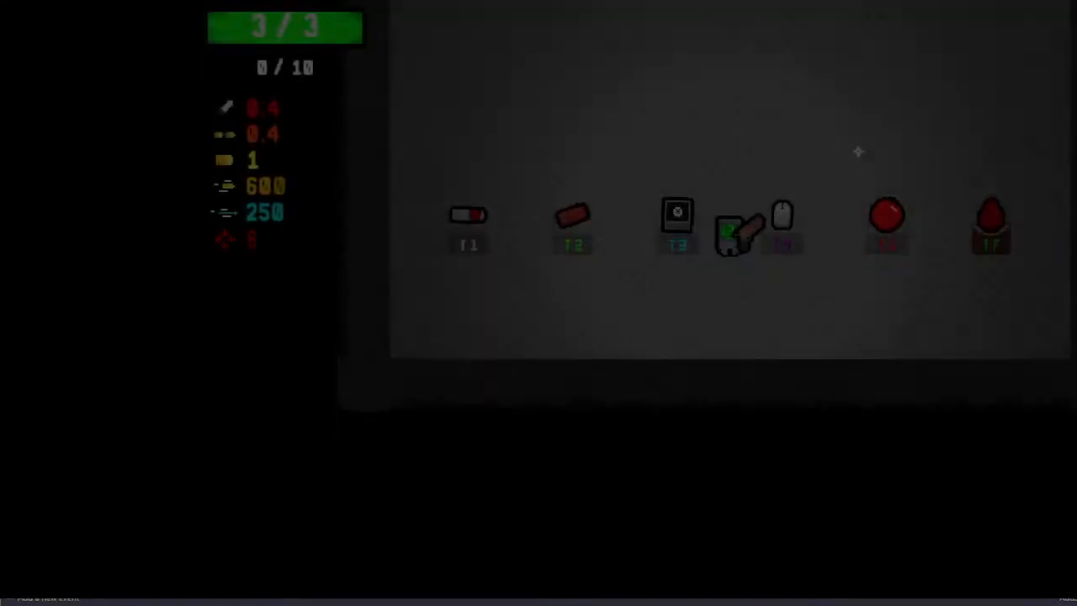
key(r)
key(r)
key(r)
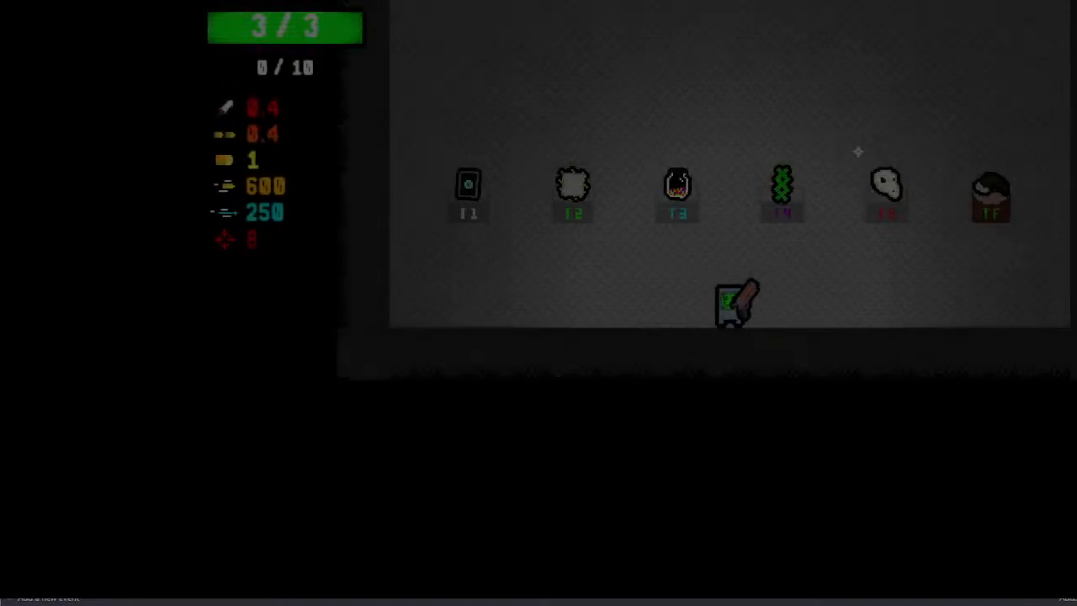
key(r)
key(r)
key(r)
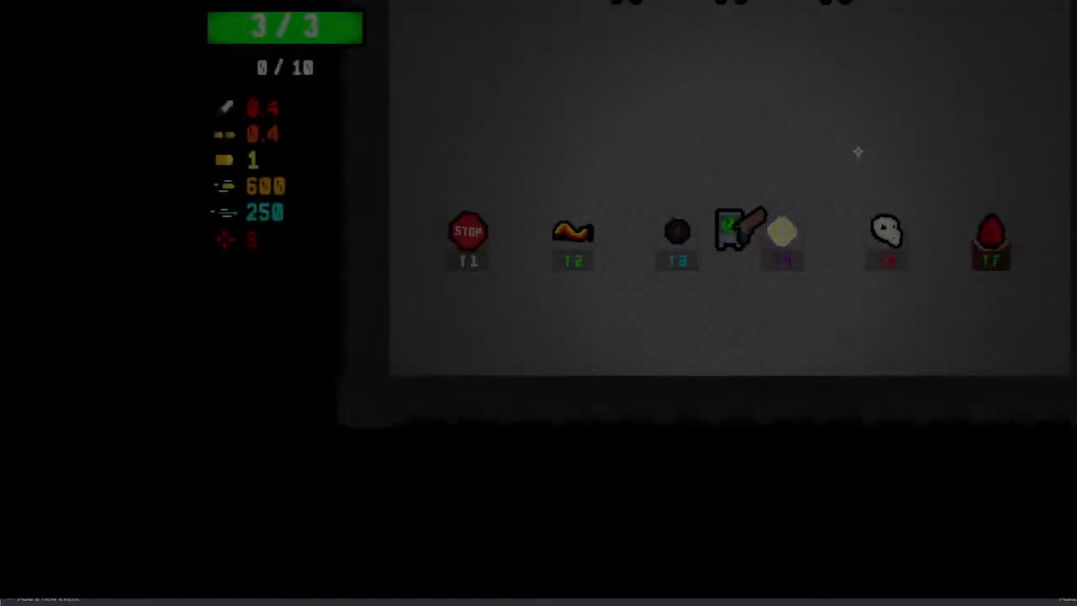
key(r)
key(r)
key(r)
key(r)
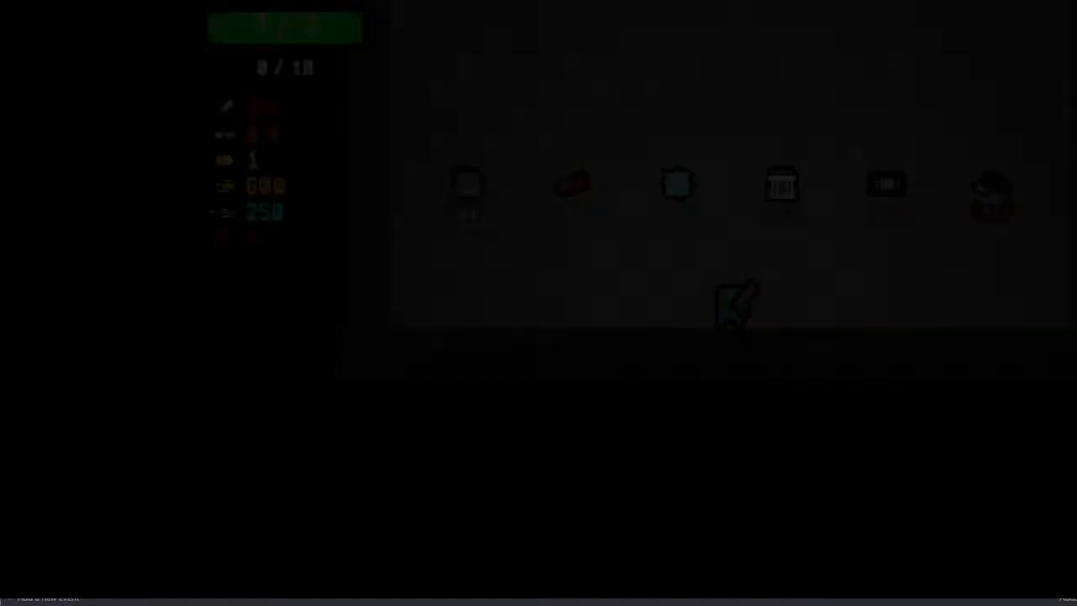
key(r)
key(r)
key(r)
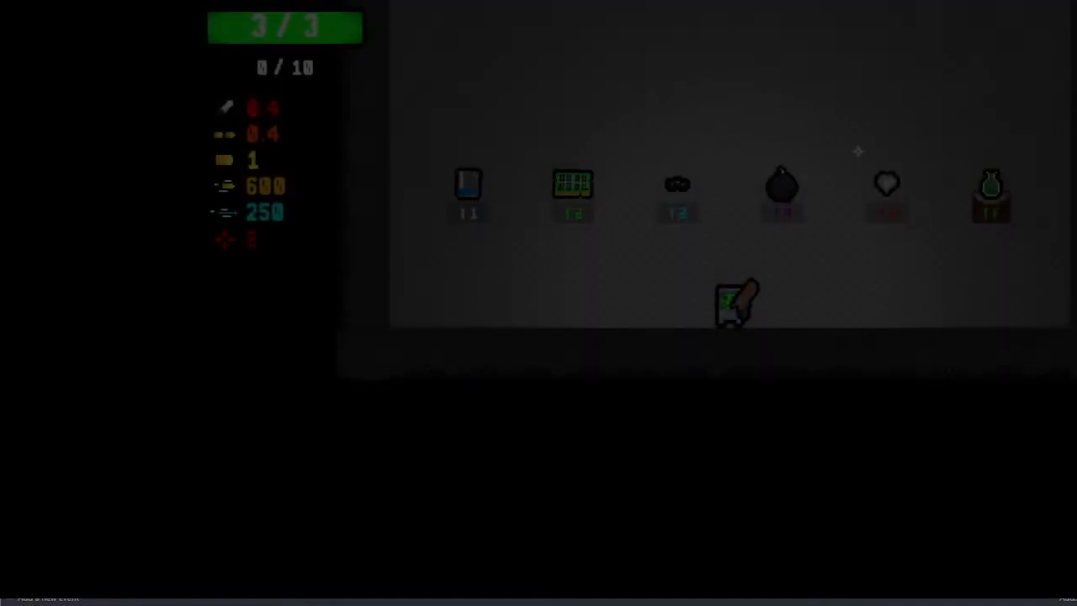
key(r)
key(r)
key(r)
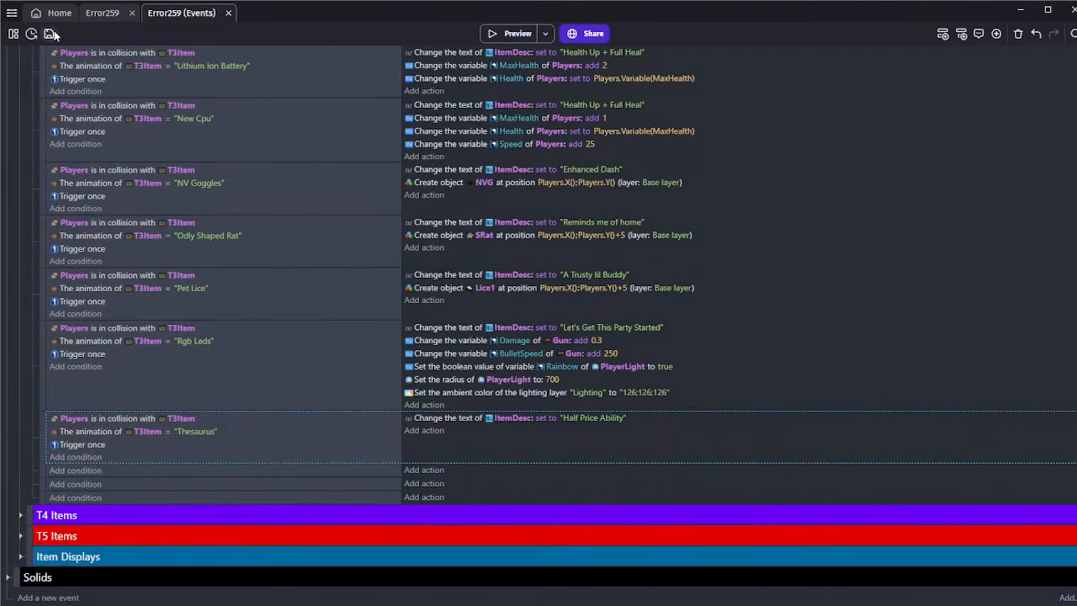
Save the project and paste a copy of the Thesaurus event directly below it in the T3 Items group
click(48, 33)
click(156, 471)
key(ctrl+v)
Set the T3Item animation name in the copied Thesaurus event's condition to "Thumbtacks"
click(193, 483)
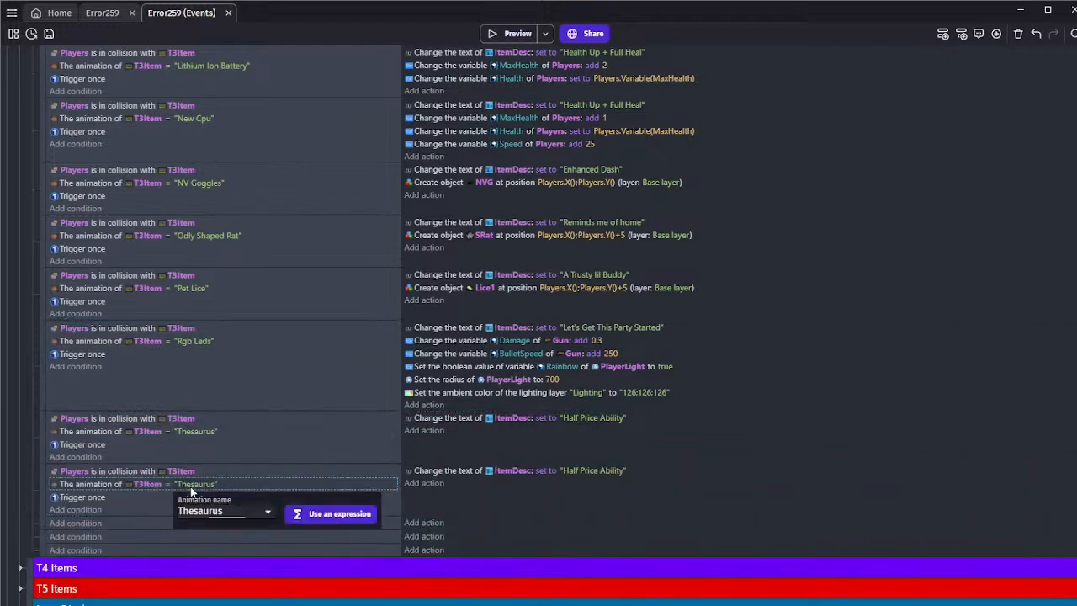
double_click(195, 510)
text(Thumbtacks)
click(159, 511)
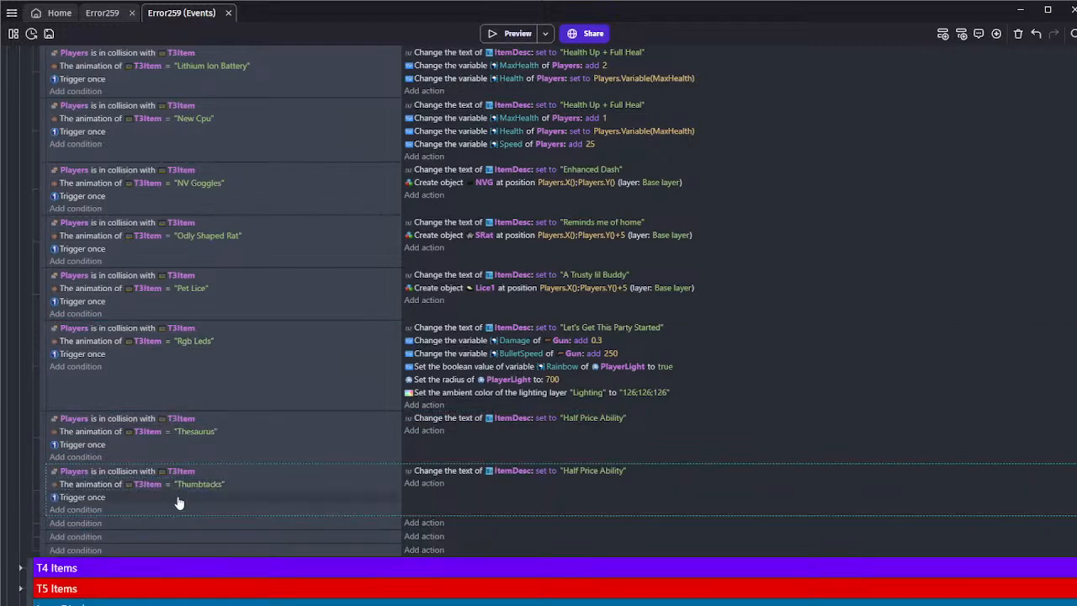
Set the ItemDesc text in the Thumbtacks event to "Damage Up"
click(589, 471)
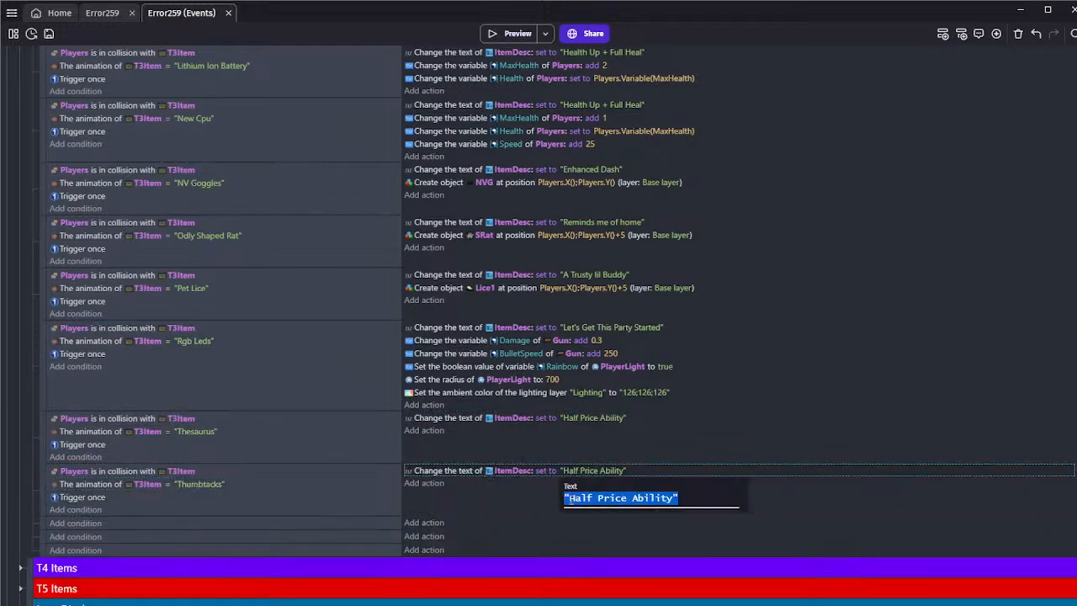
click(569, 497)
drag(570, 497, 671, 496)
text(Damaage Up)
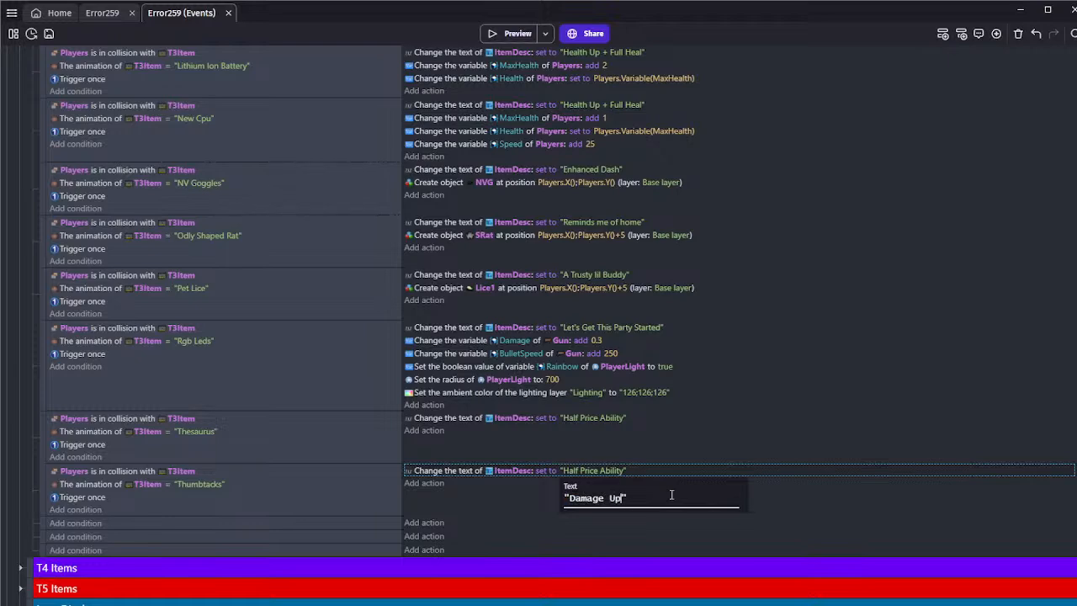
key(Return)
Look back through the T3 Items events to compare their description texts and stat changes with the Thumbtacks event
scroll(563, 291, up, 5)
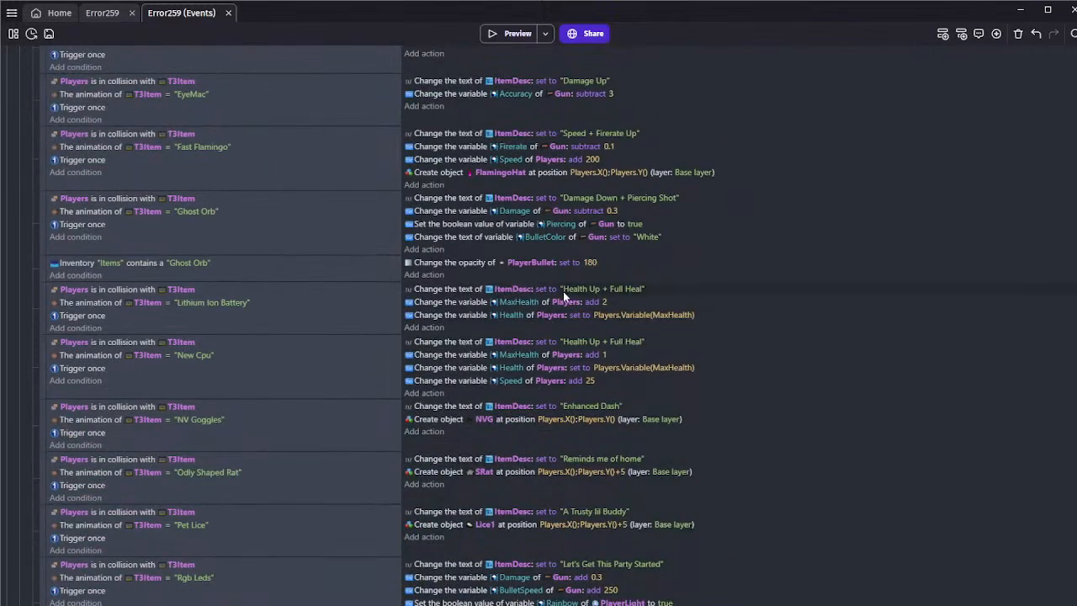
scroll(563, 291, down, 6)
click(604, 419)
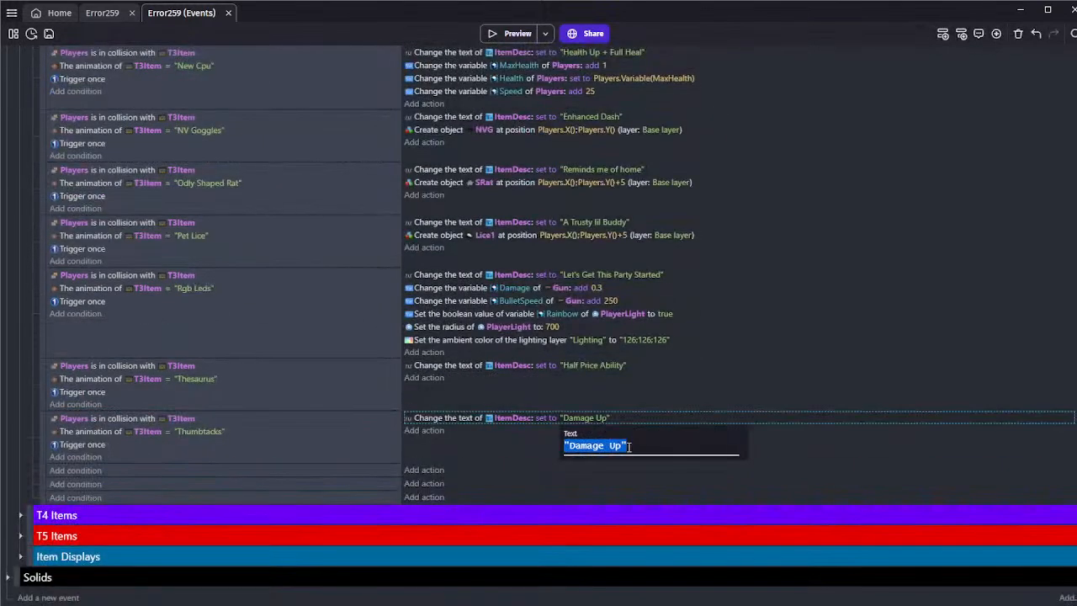
click(629, 447)
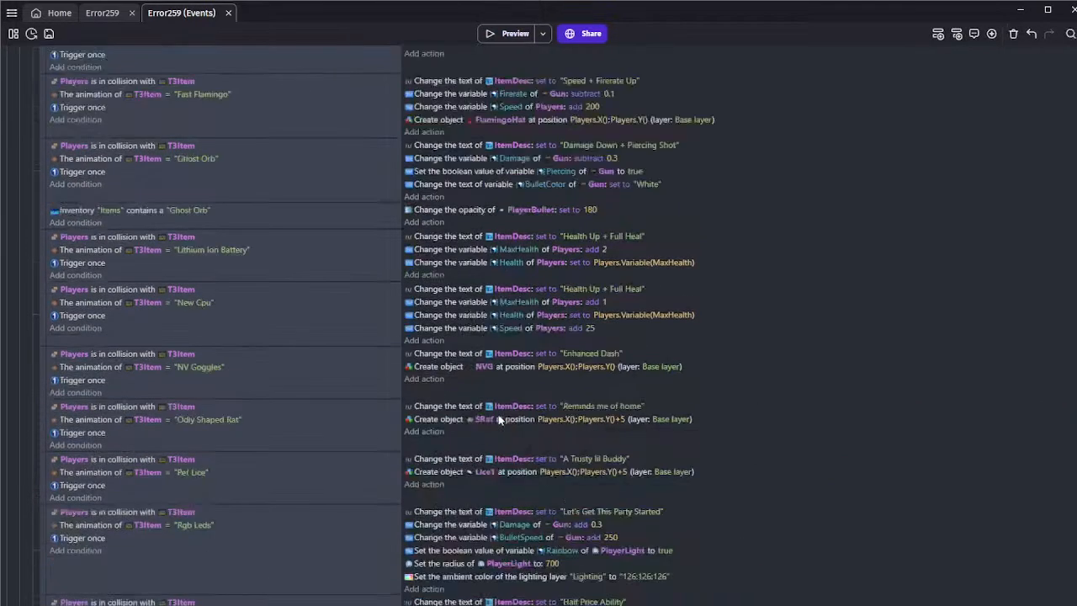
key(Return)
scroll(499, 419, up, 5)
scroll(501, 420, up, 4)
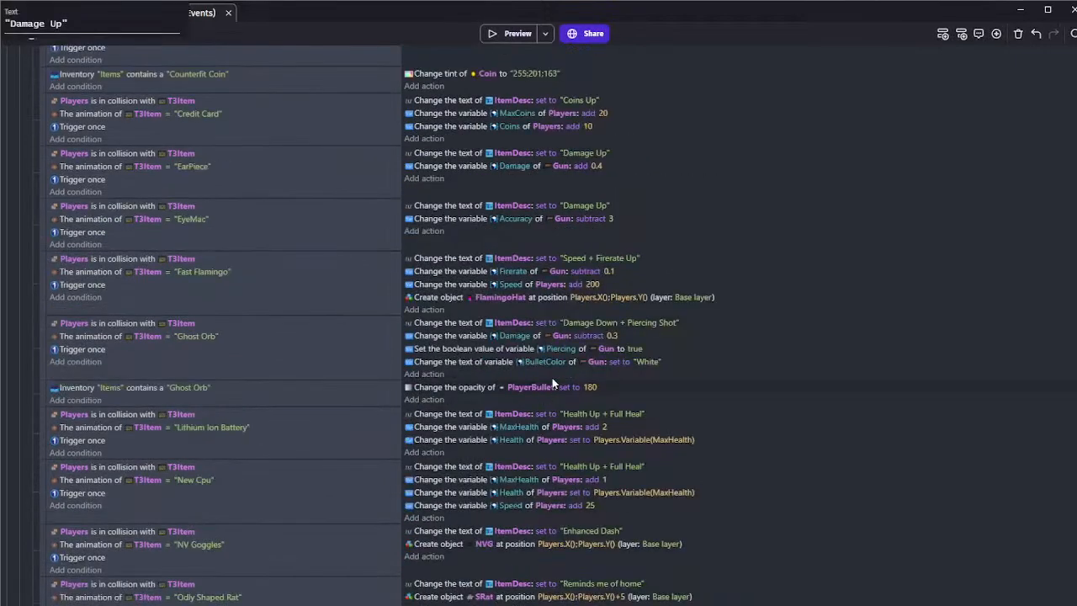
scroll(594, 320, up, 2)
scroll(594, 320, up, 9)
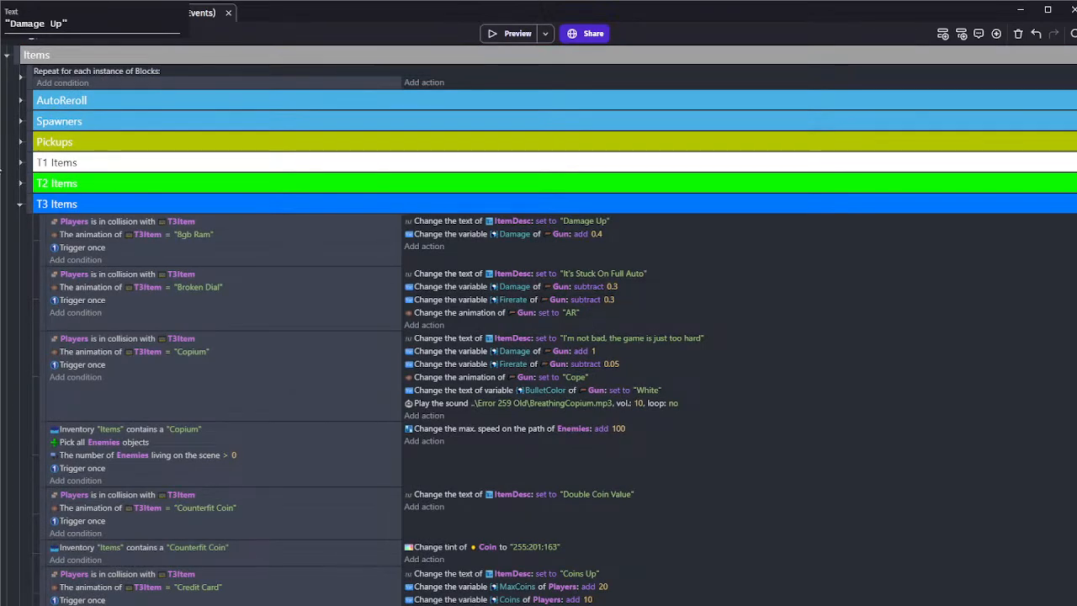
Review the stat changes and descriptions used by the pickup events in the T2 Items and T1 Items groups
click(20, 183)
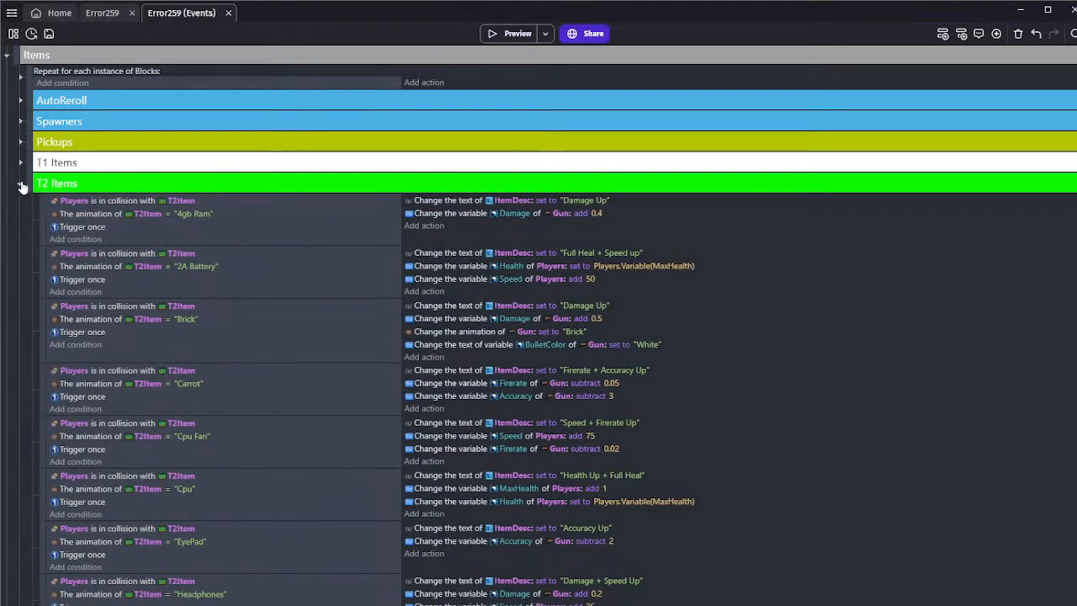
scroll(21, 185, down, 4)
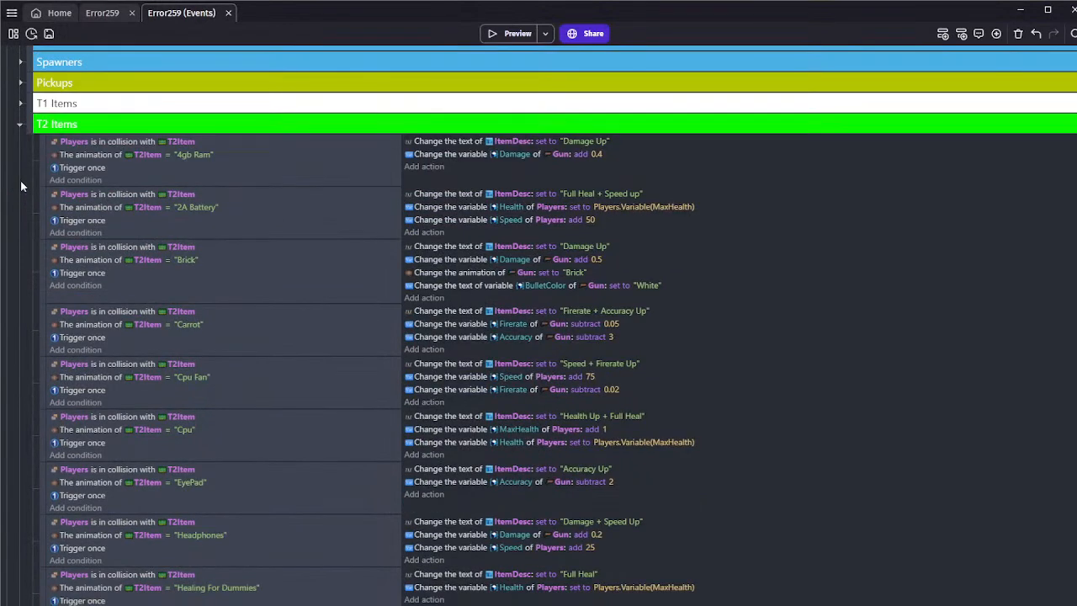
scroll(21, 180, down, 5)
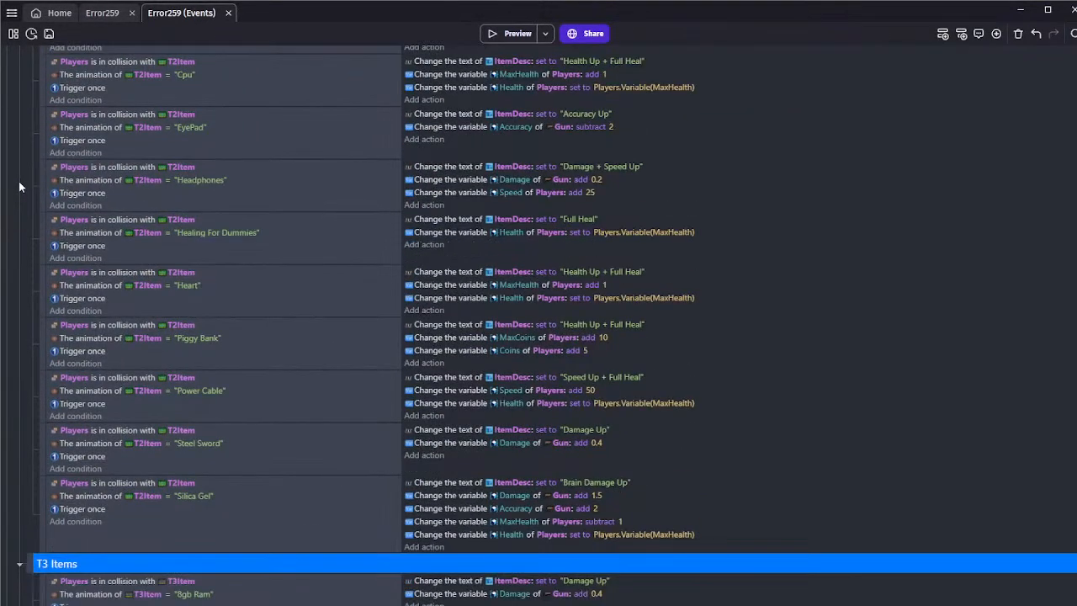
scroll(19, 182, up, 9)
click(19, 183)
click(20, 164)
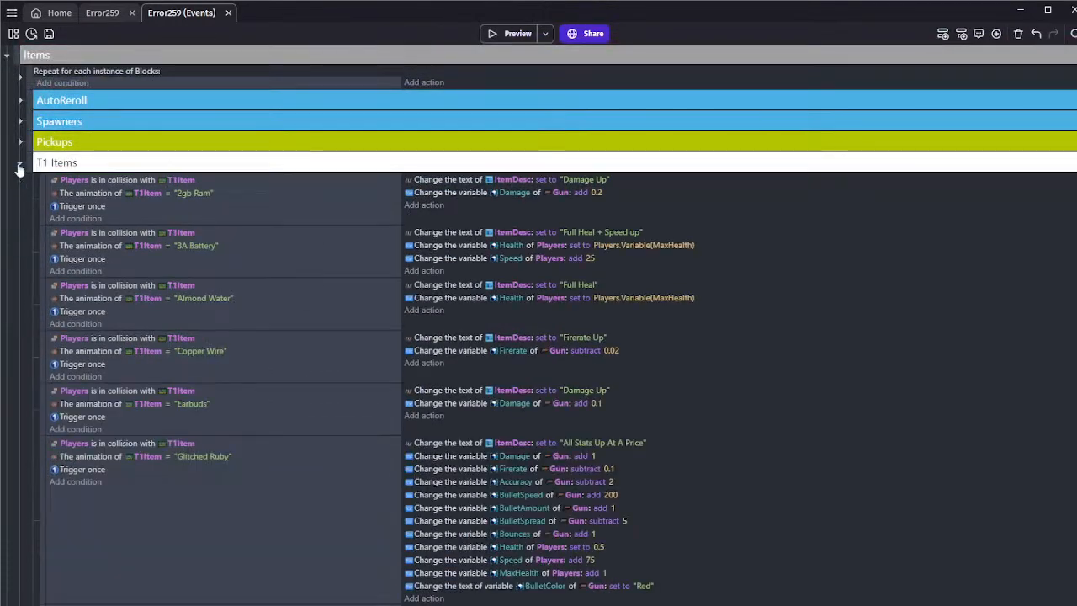
scroll(19, 168, down, 4)
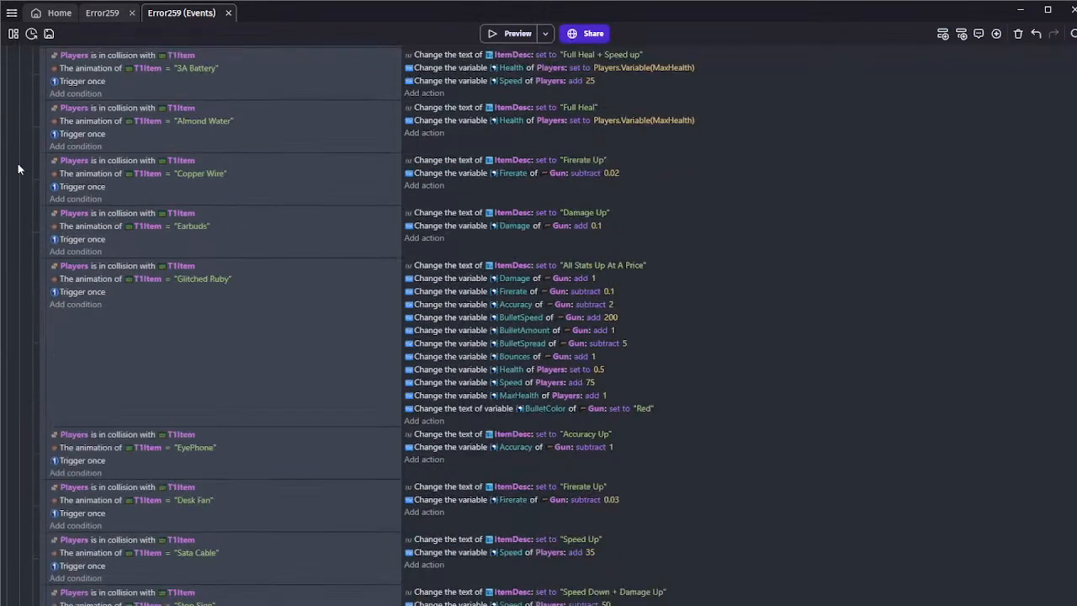
scroll(17, 164, down, 3)
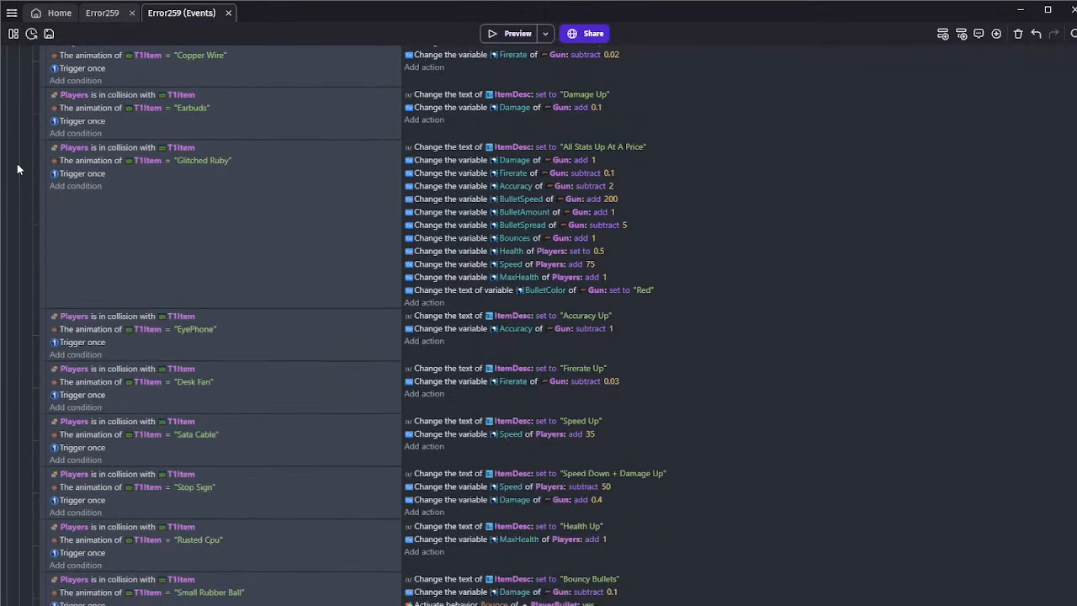
scroll(17, 168, down, 6)
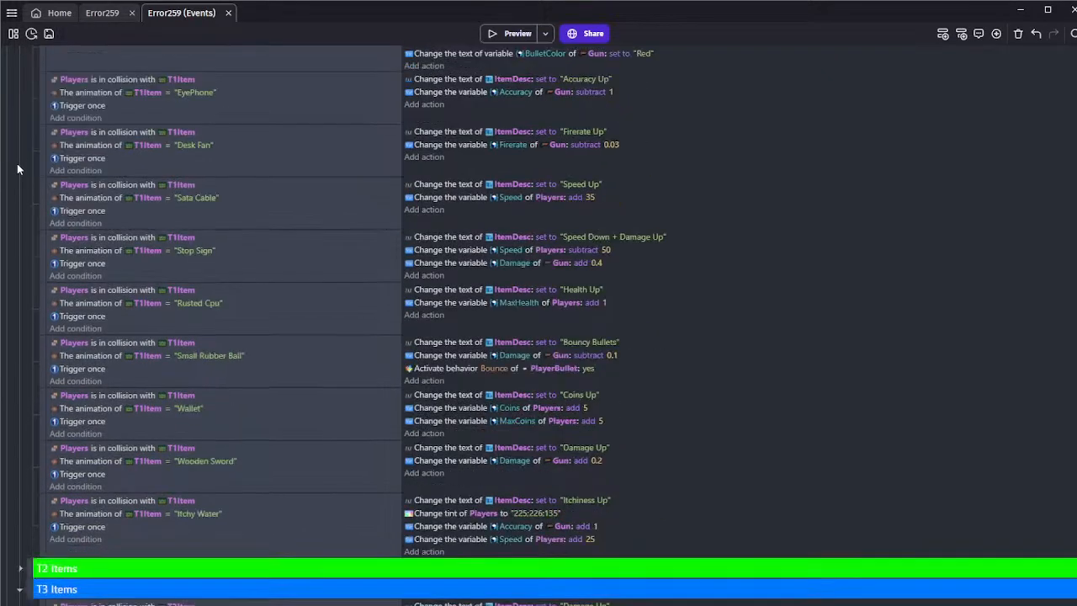
scroll(17, 168, up, 8)
click(20, 106)
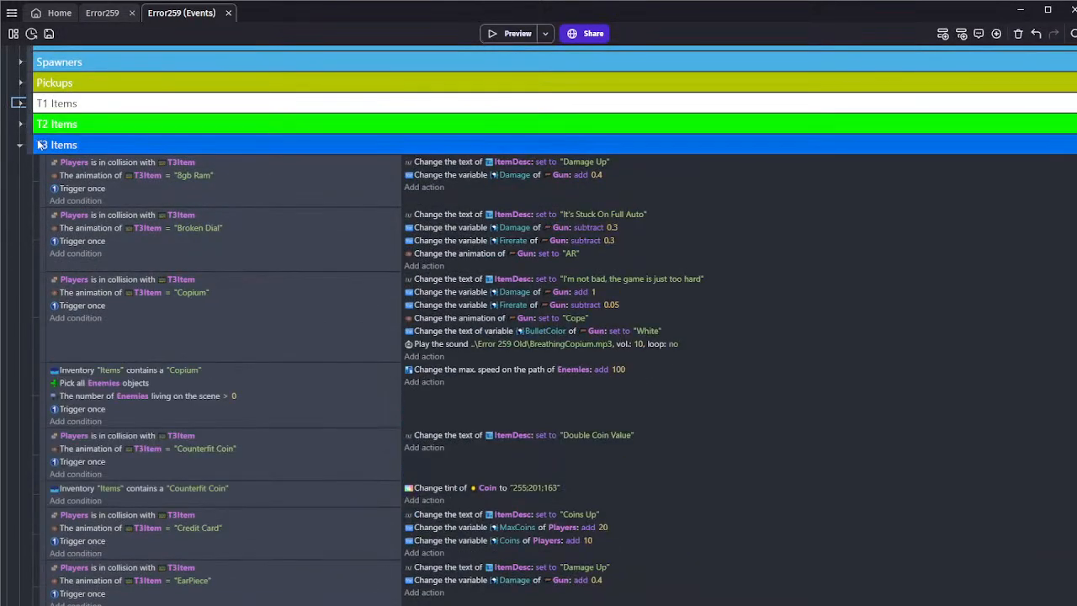
Change the ItemDesc text in the Thumbtacks event to "Damage + Bullet Speed Up"
scroll(118, 193, down, 15)
scroll(337, 294, down, 7)
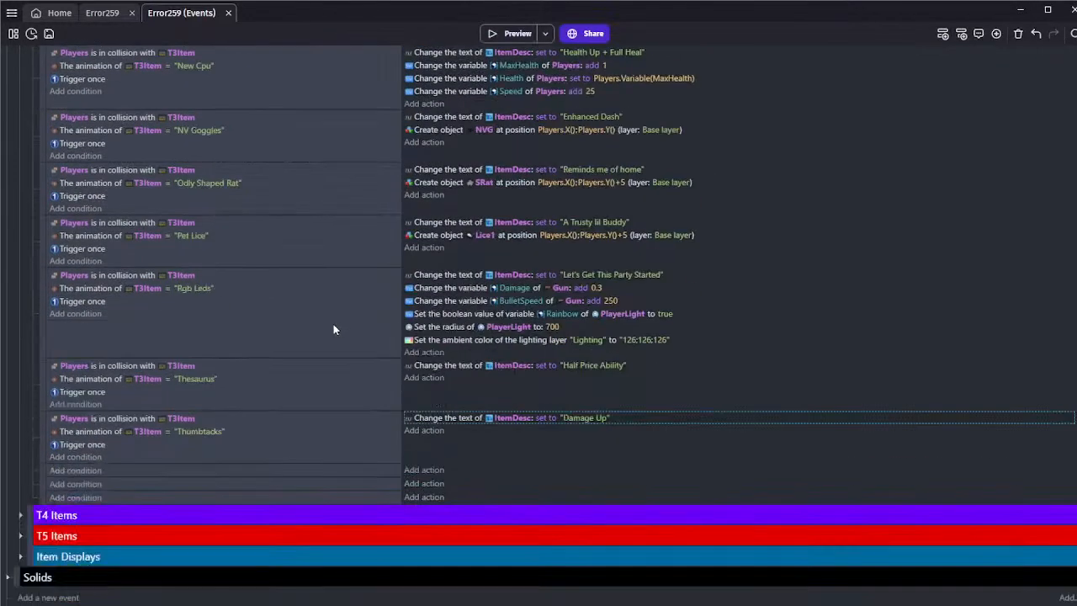
scroll(98, 308, up, 5)
scroll(353, 347, down, 5)
click(601, 418)
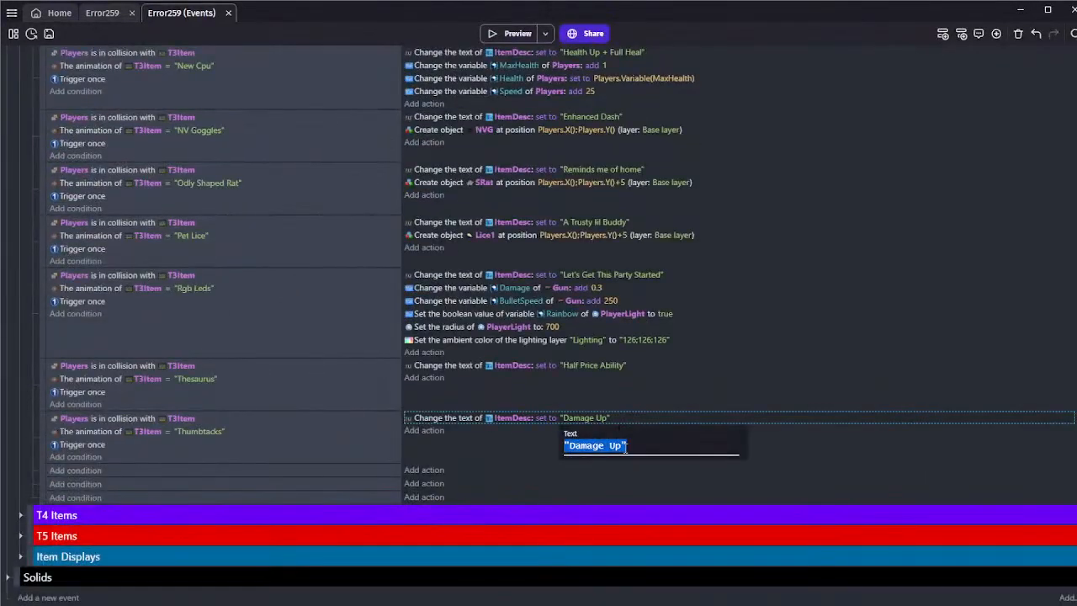
click(623, 446)
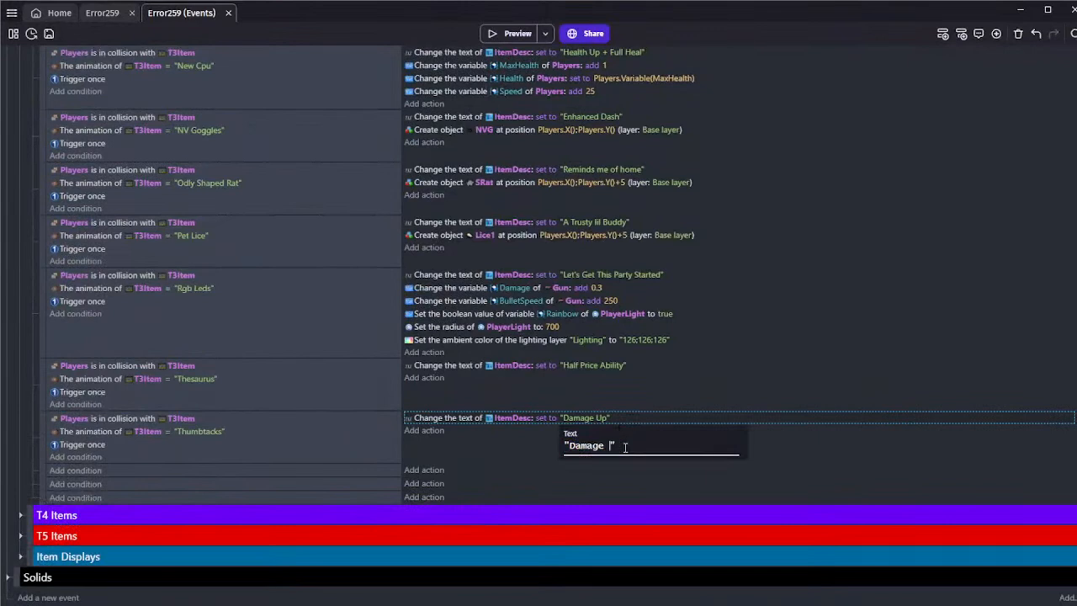
text(+ Bullet Speed UPp)
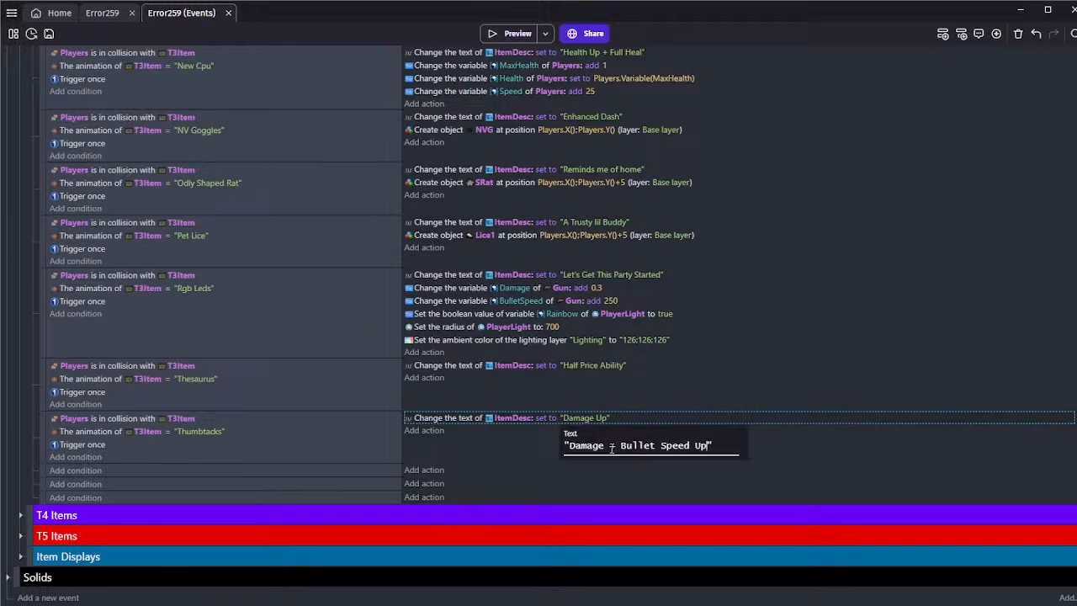
key(BackSpace)
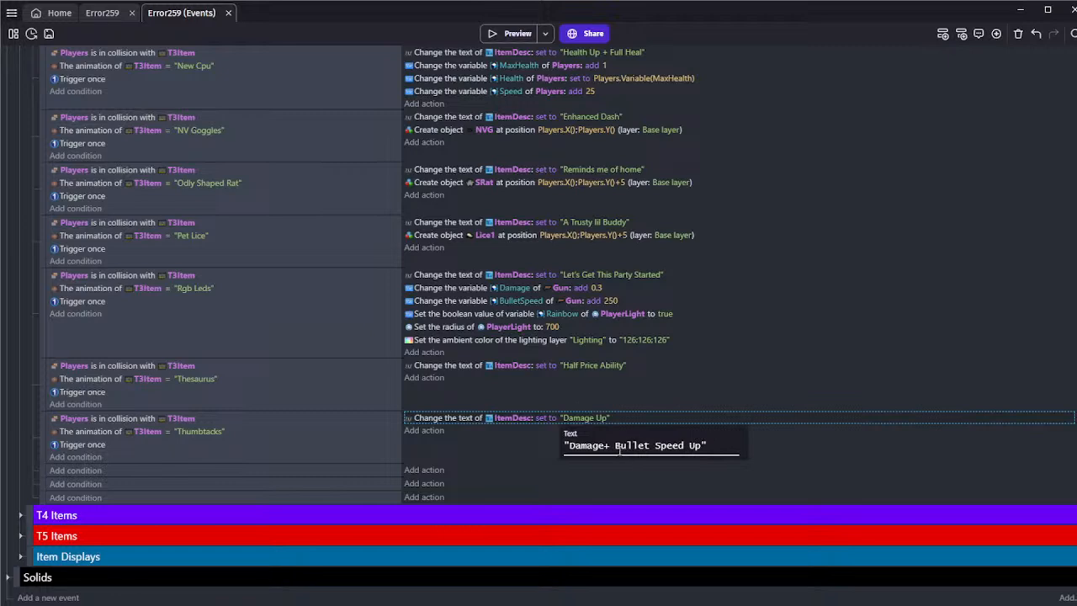
click(515, 441)
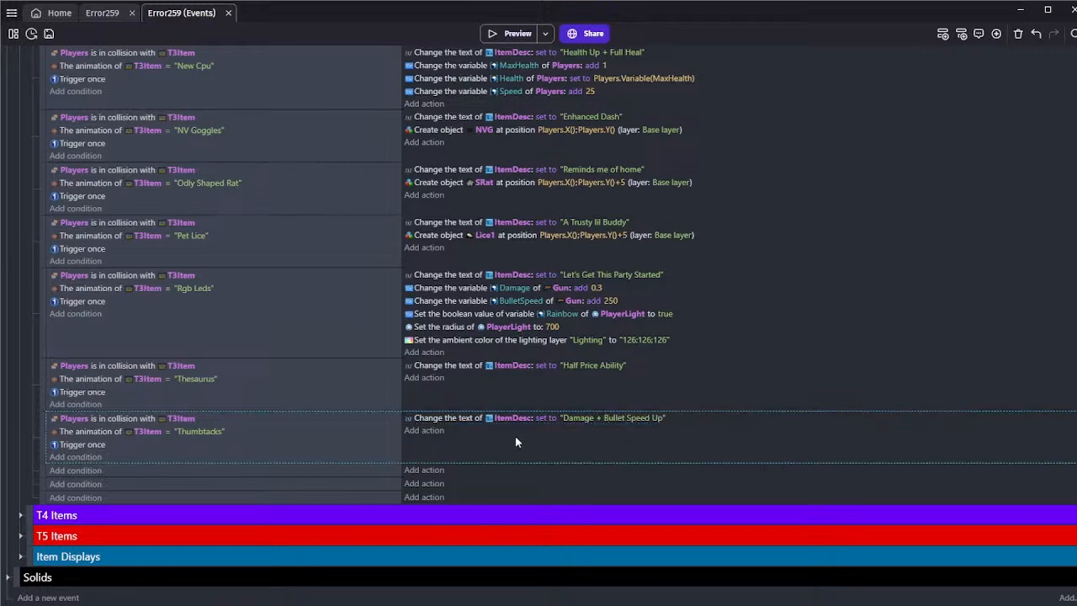
Add a number variable action to the Thumbtacks event that adds 1 to the Gun's Damage
click(423, 431)
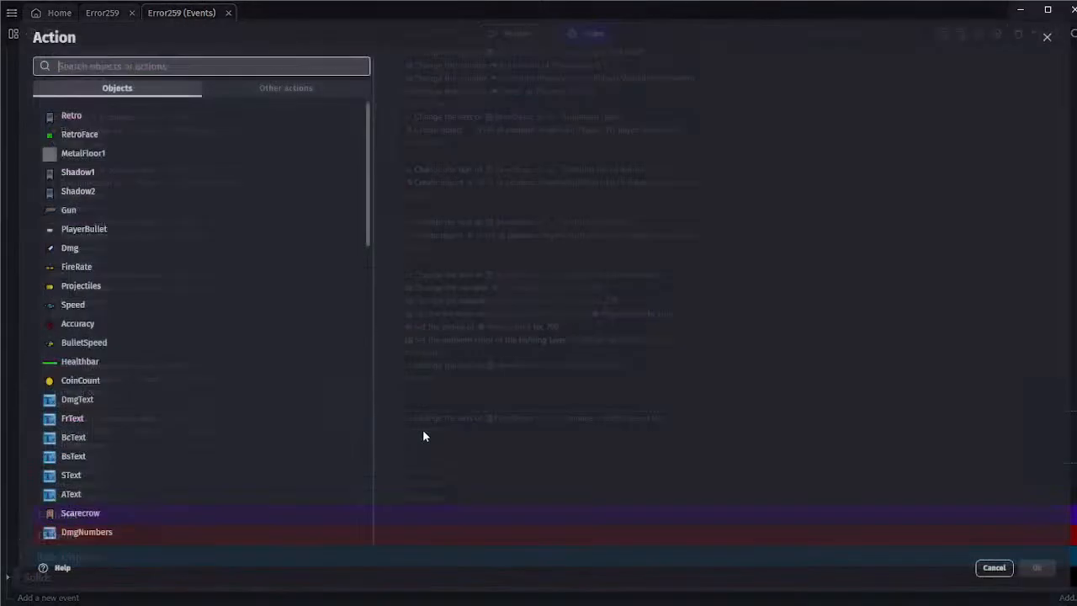
text(va)
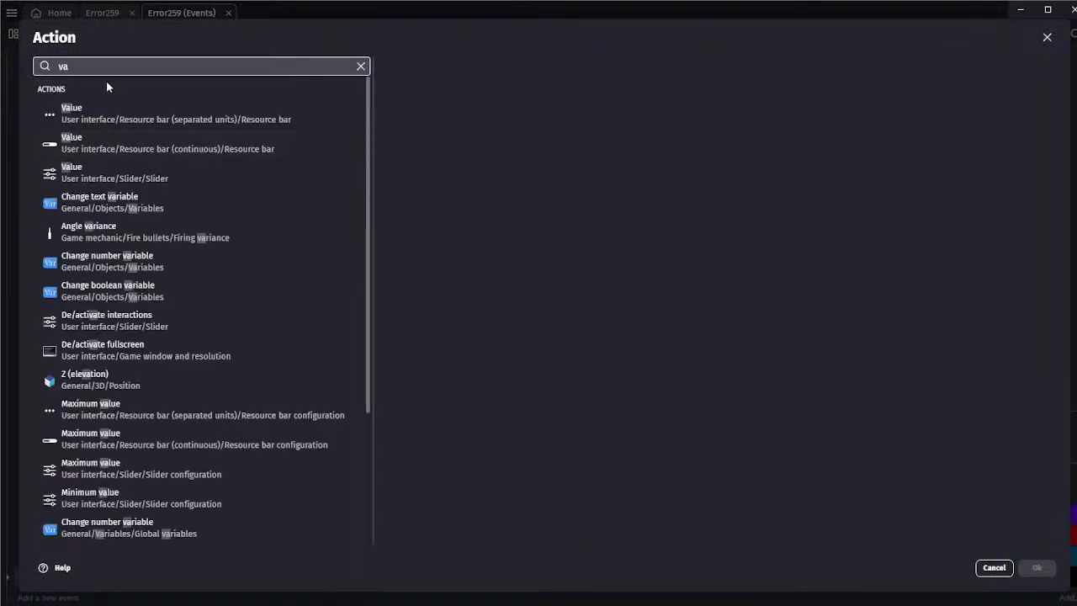
text(gun)
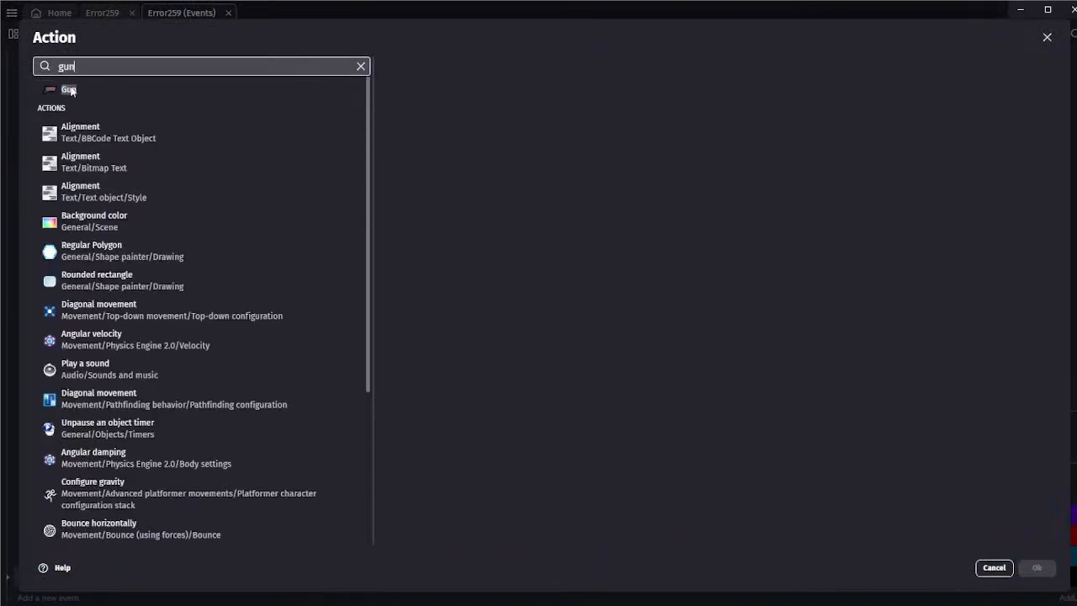
click(119, 90)
text(var)
click(489, 93)
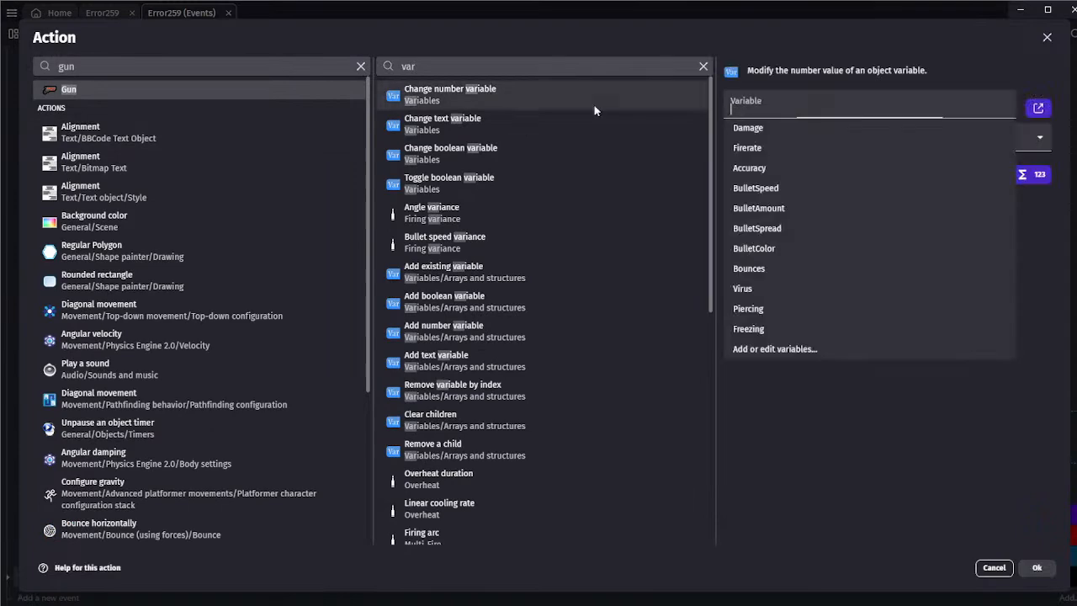
click(767, 124)
key(Tab)
key(Down)
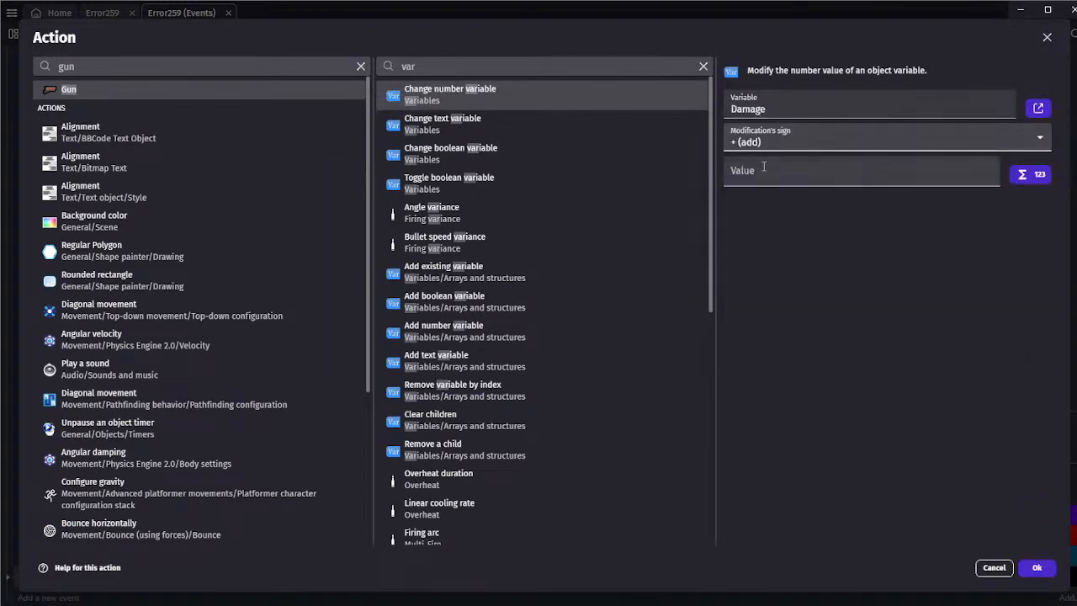
key(Tab)
text(1)
click(1036, 567)
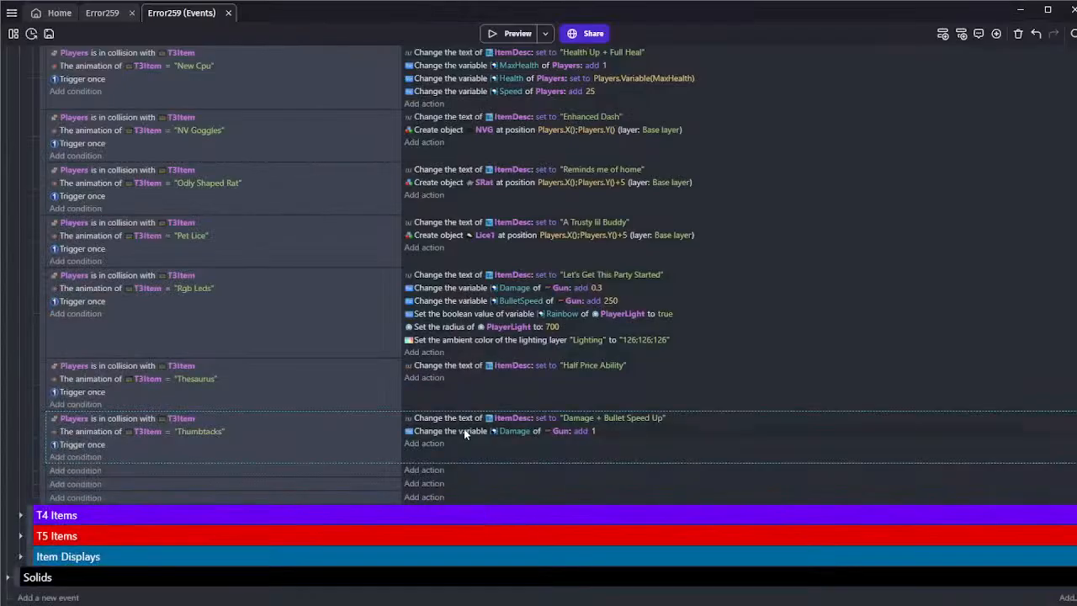
Duplicate the Thumbtacks event's Damage action and change the copy to add 150 to the Gun's BulletSpeed
ctrl+drag(464, 431, 441, 446)
click(513, 445)
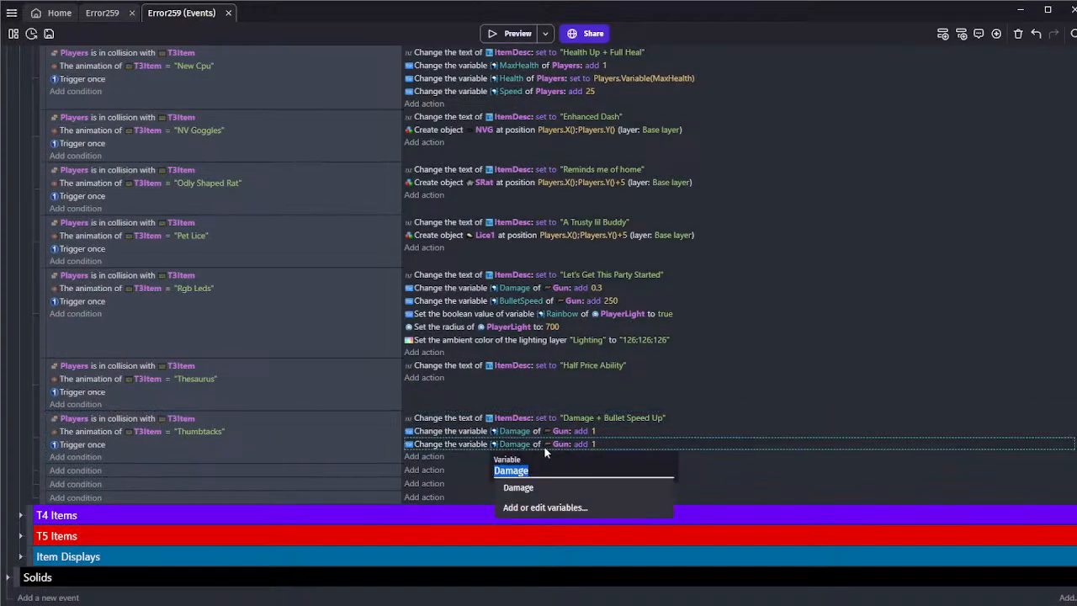
key(BackSpace)
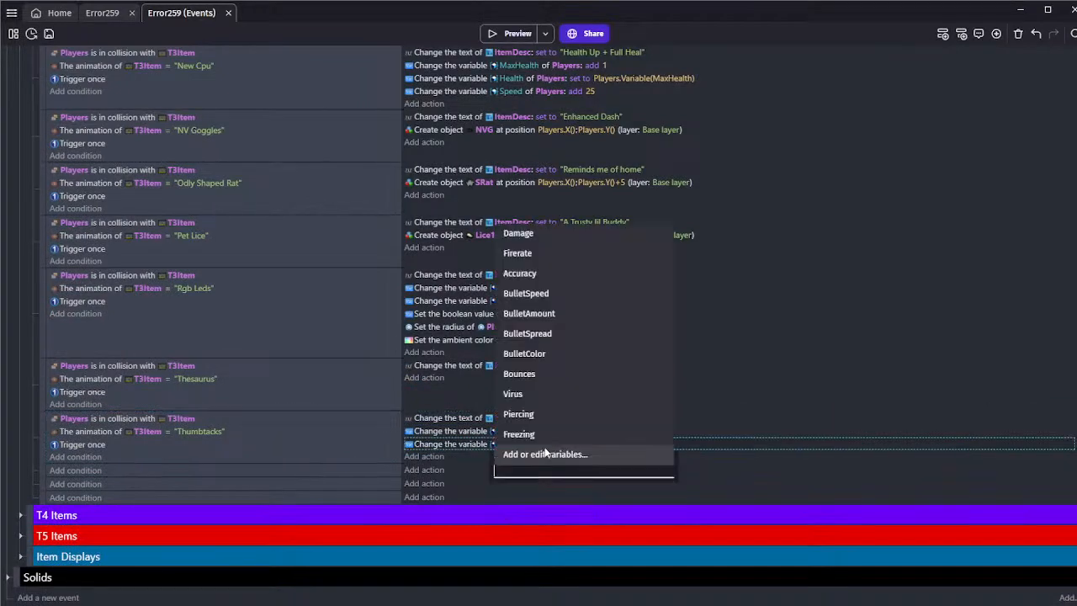
click(551, 294)
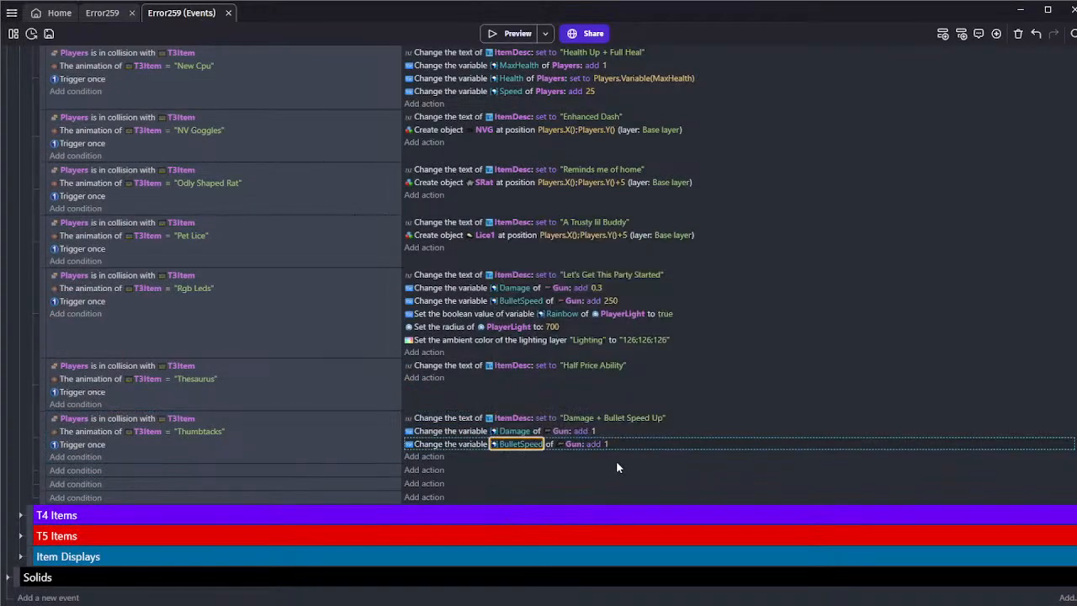
click(605, 444)
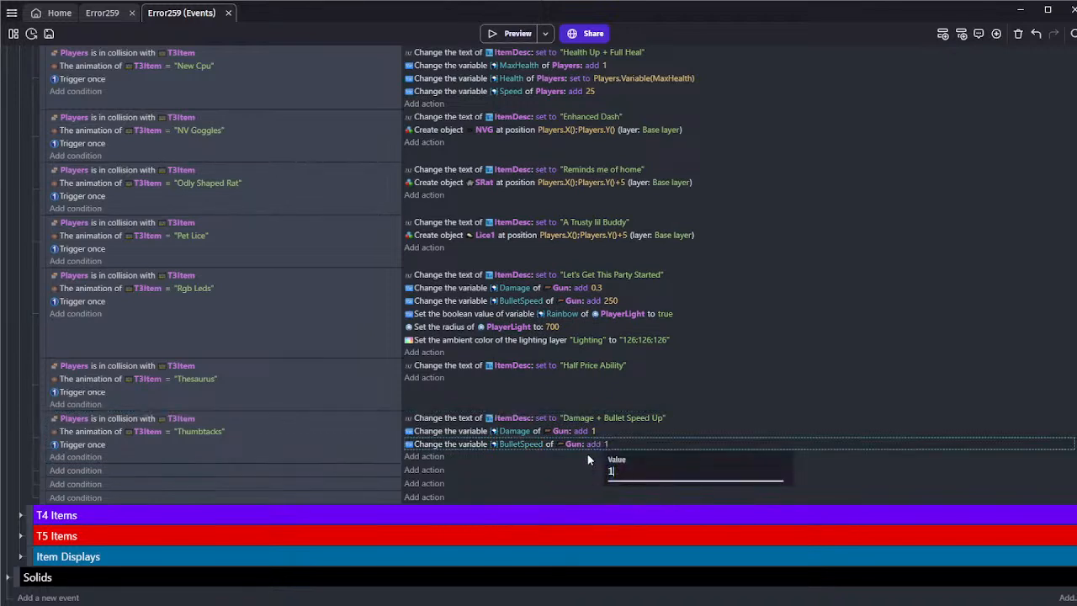
click(588, 459)
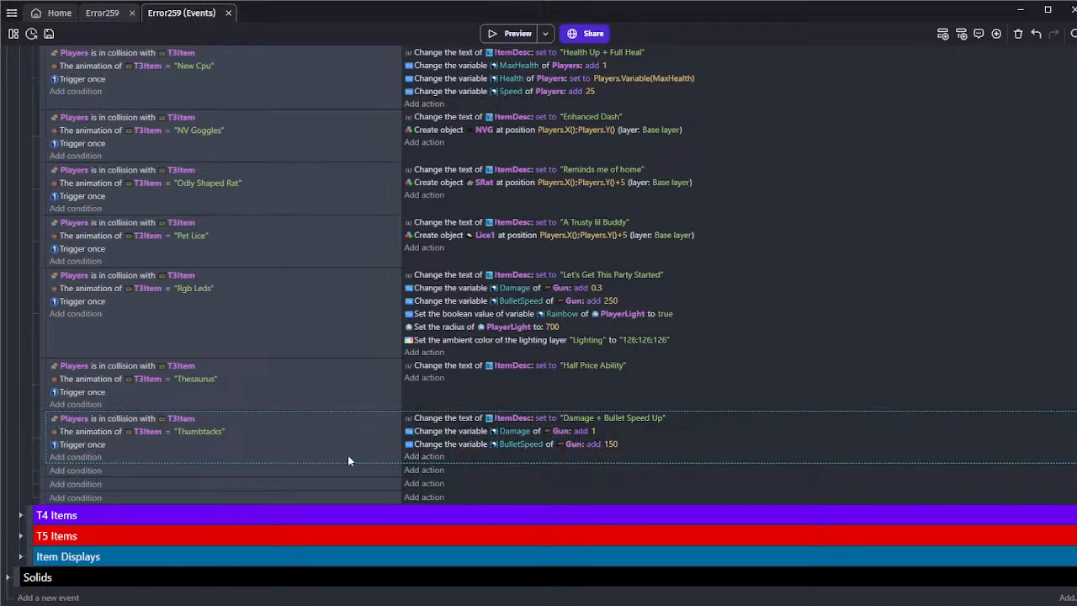
Examine the Shooting group's events for each gun animation, including the sub-events repeated for each EandB instance
click(147, 473)
scroll(131, 456, up, 15)
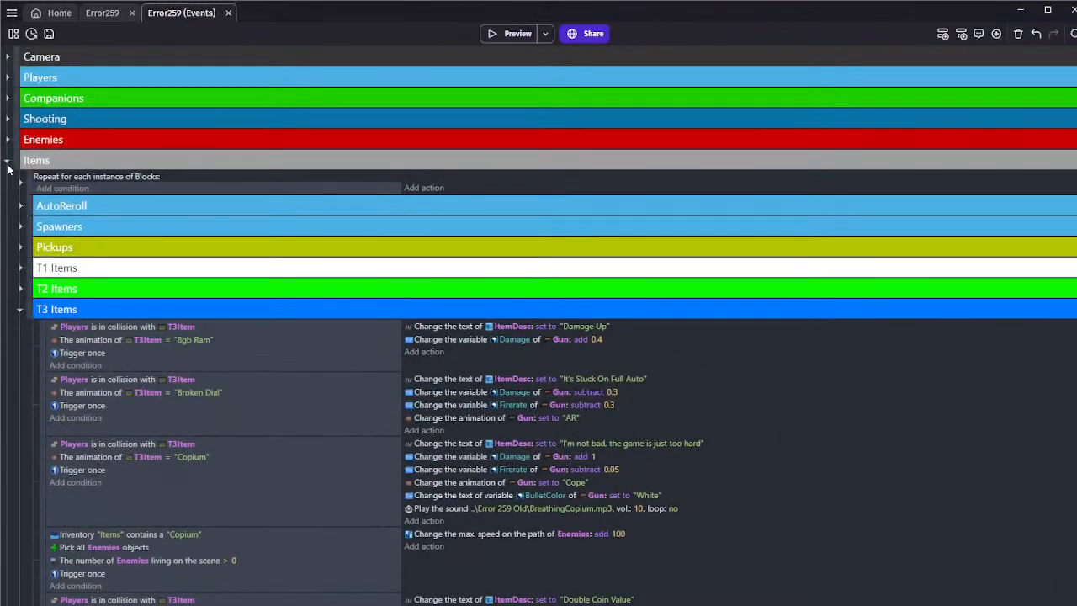
click(7, 118)
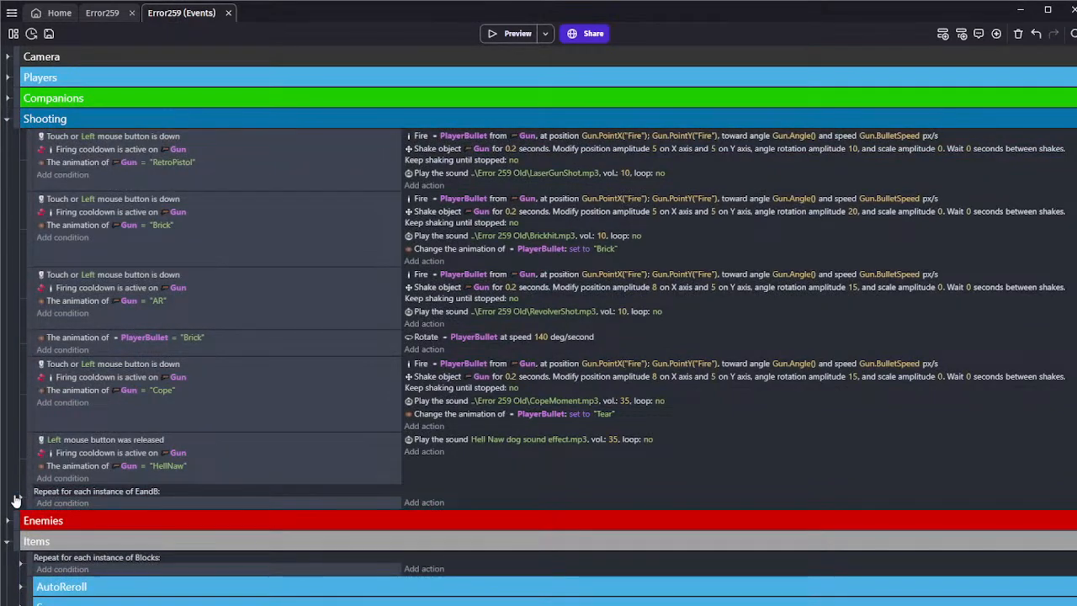
click(20, 498)
scroll(65, 384, down, 3)
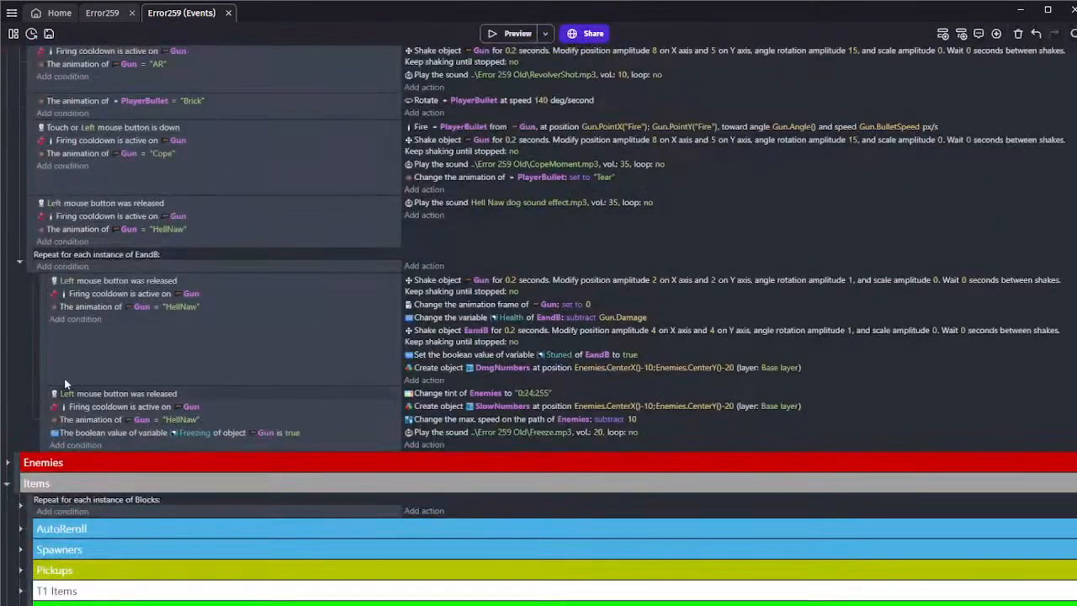
click(19, 261)
scroll(130, 245, up, 3)
click(141, 247)
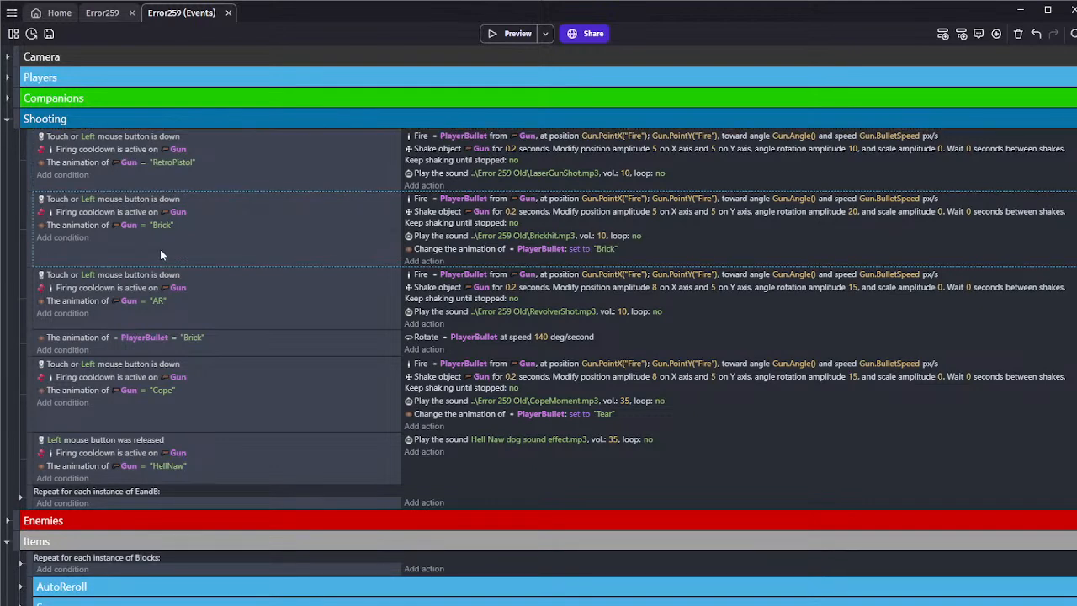
click(144, 337)
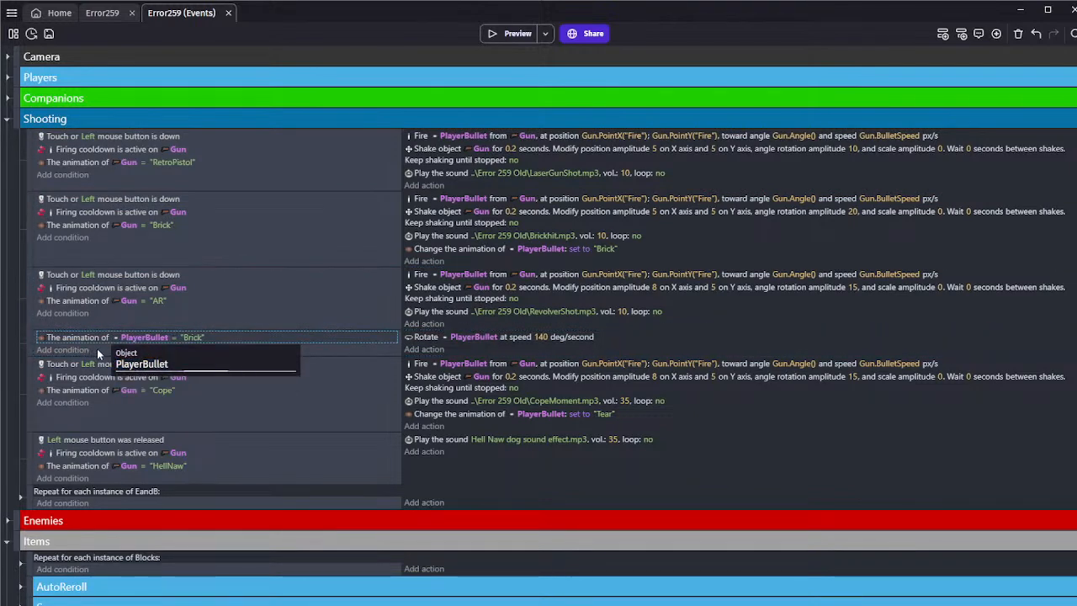
Collapse the Shooting group and return to the Thumbtacks event at the end of the T3 Items group
click(98, 355)
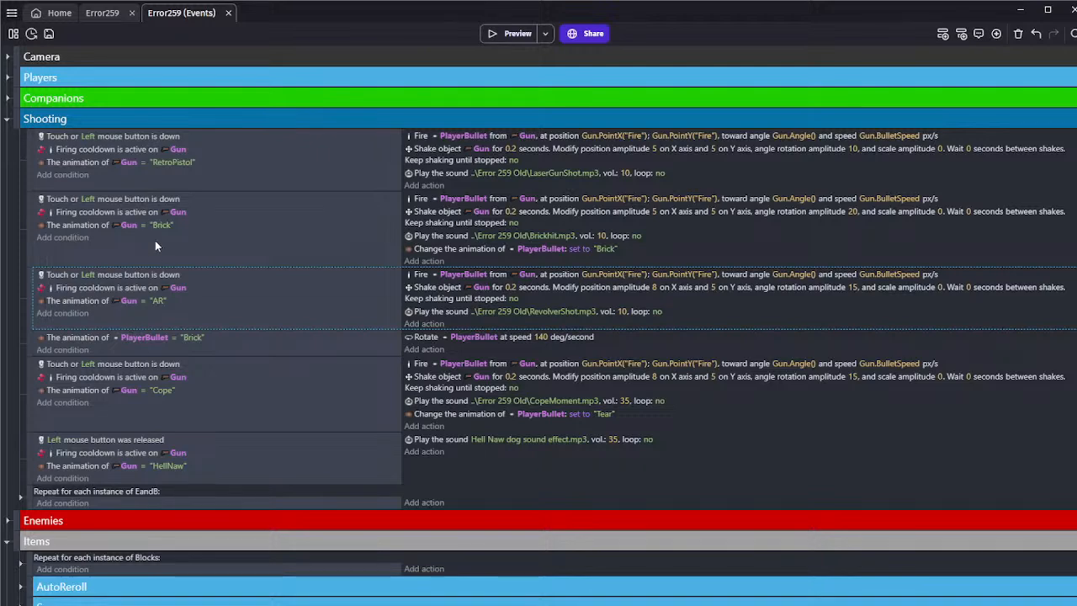
click(7, 119)
scroll(167, 335, down, 5)
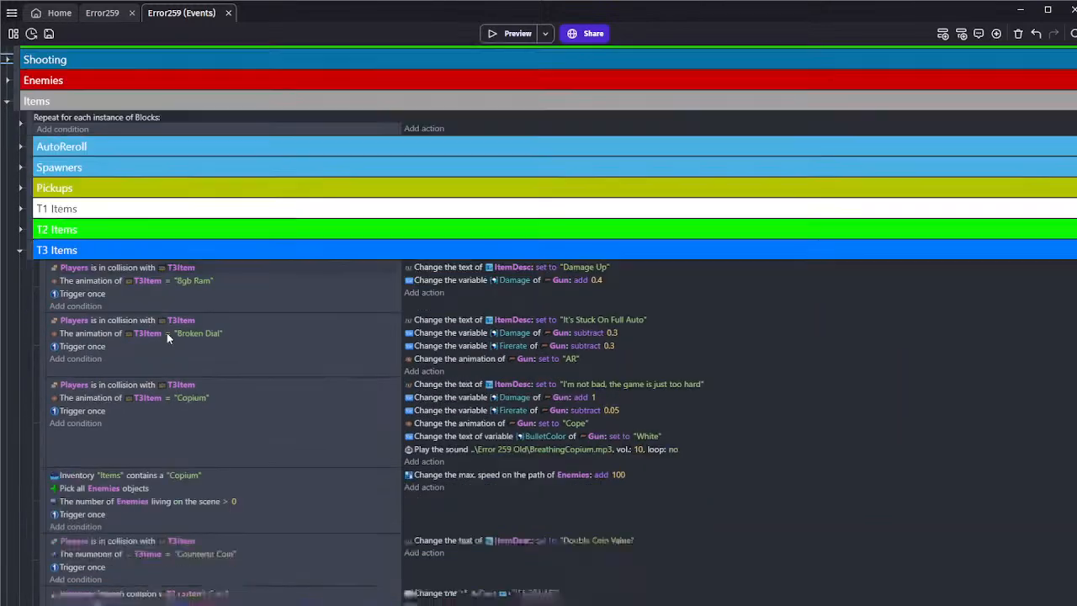
scroll(169, 337, down, 12)
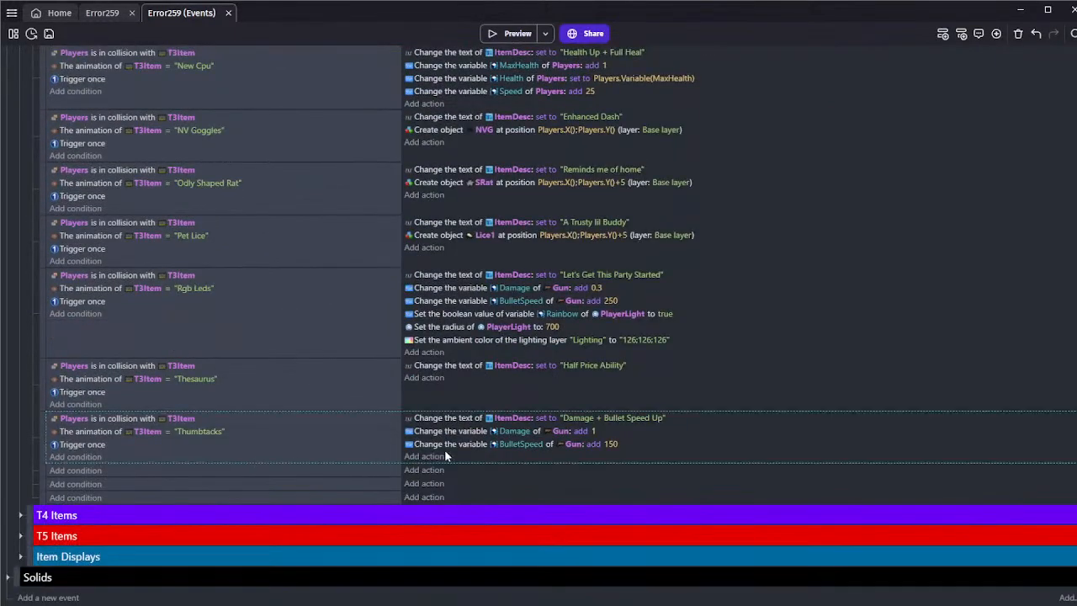
Add a "Has an item" condition to the empty event below Thumbtacks, checking the "Items" inventory for "Thumbtacks"
click(75, 472)
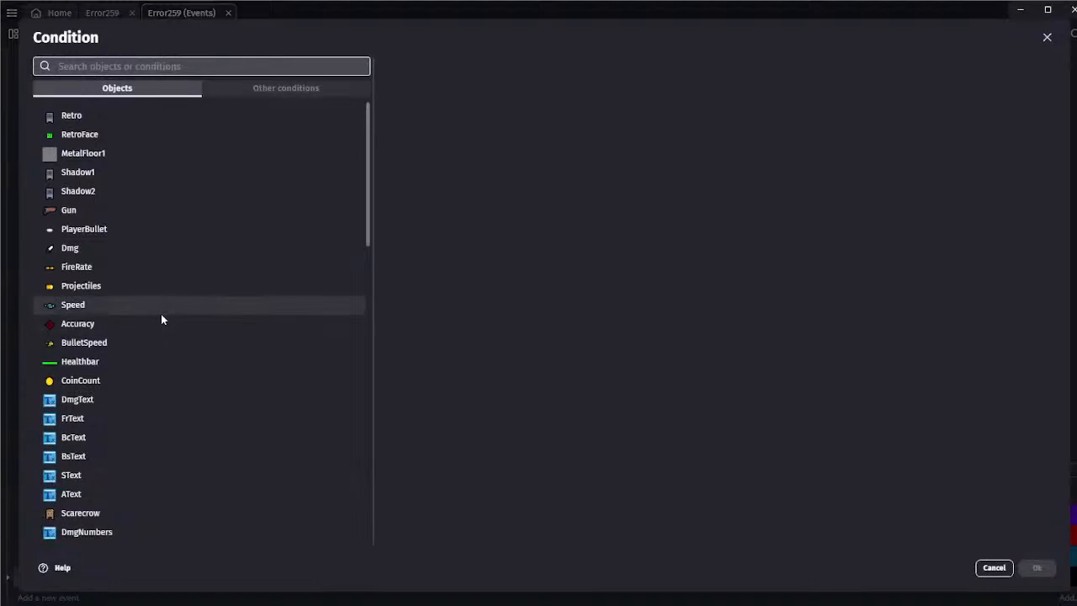
text(inven)
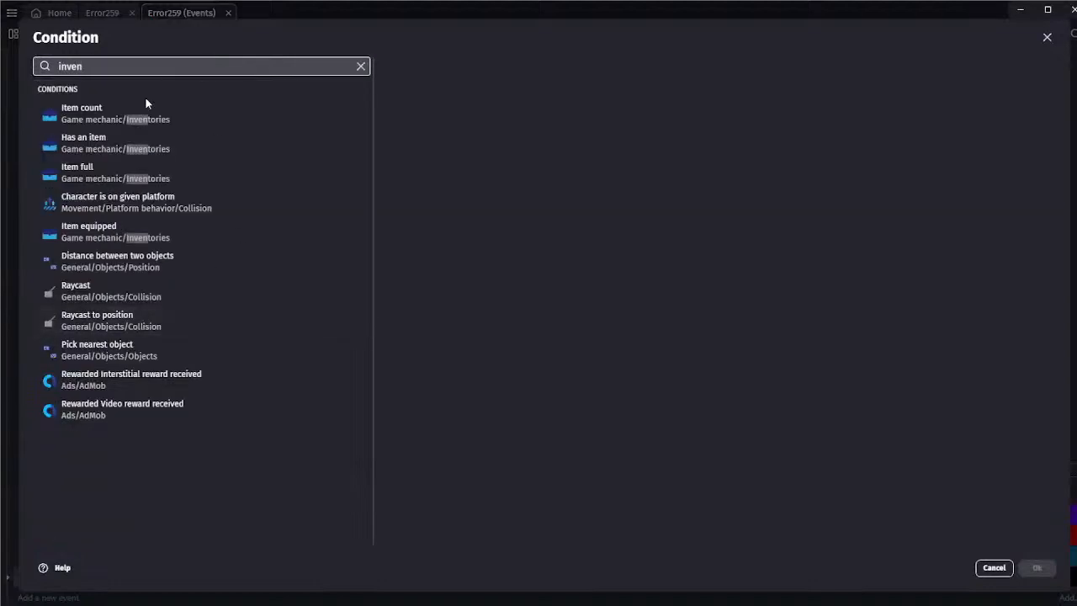
click(126, 143)
text(")
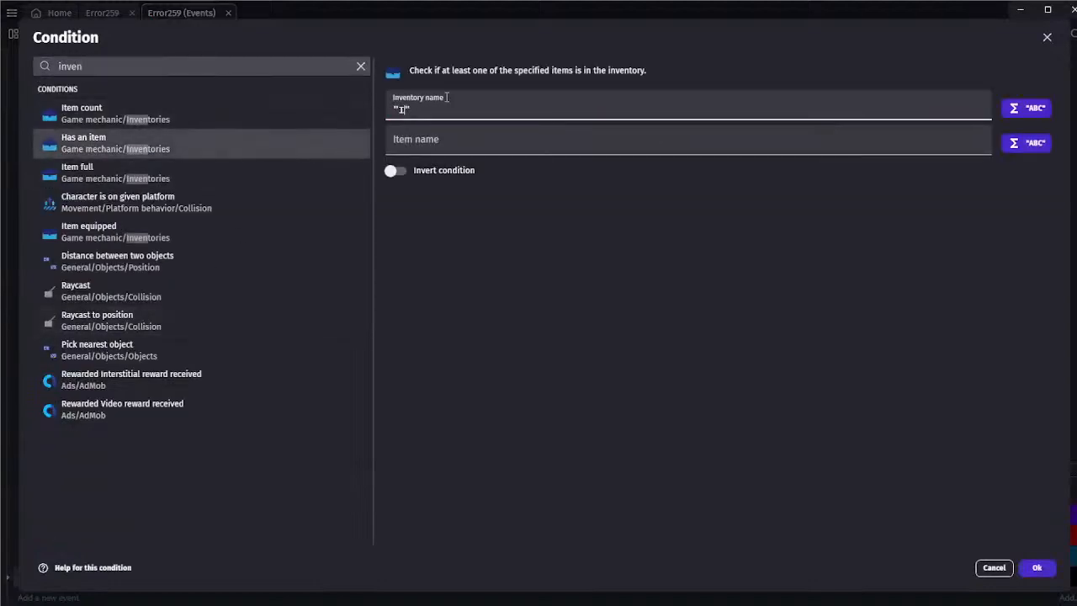
text("Items)
click(429, 138)
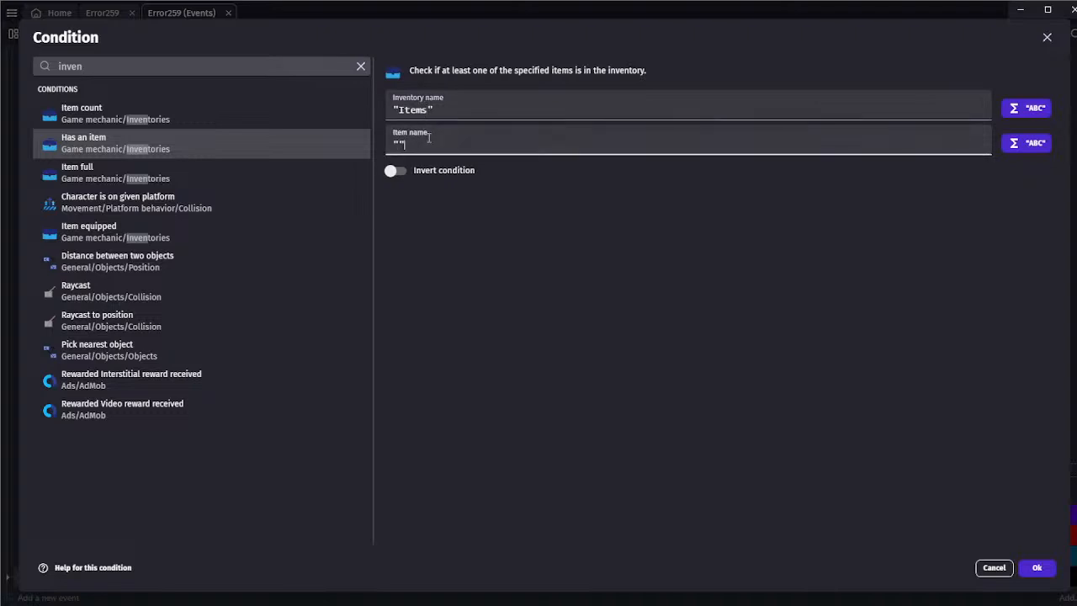
text(Thumbtacks)
click(566, 178)
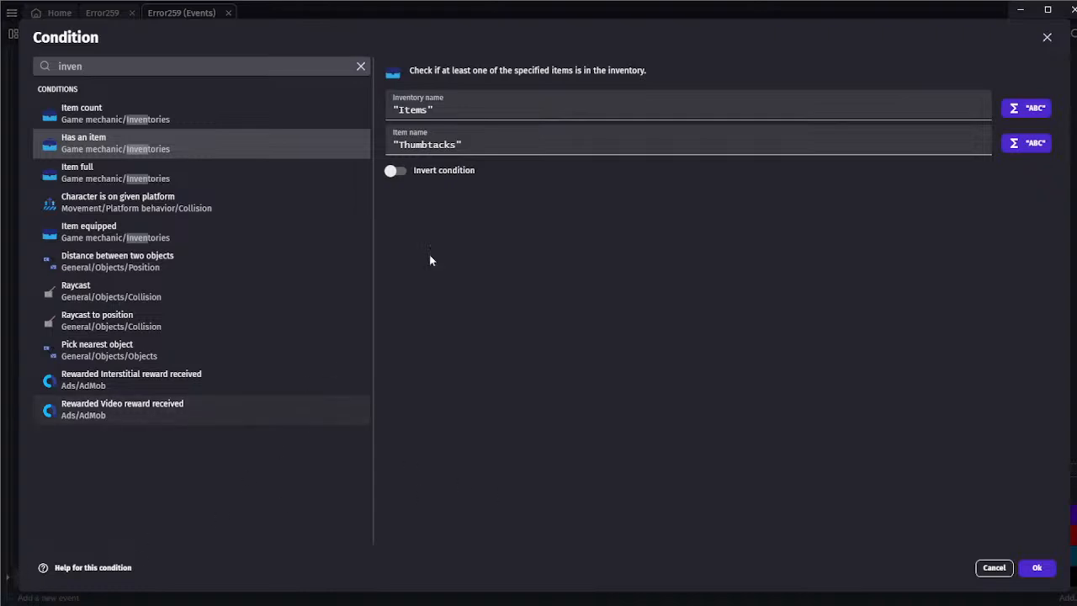
click(1036, 568)
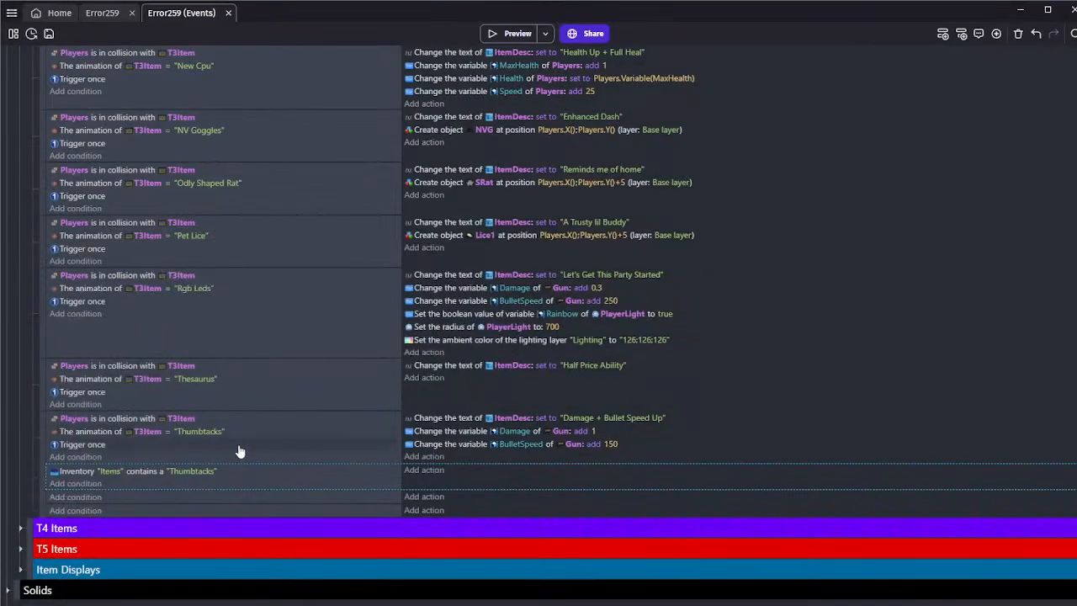
click(425, 470)
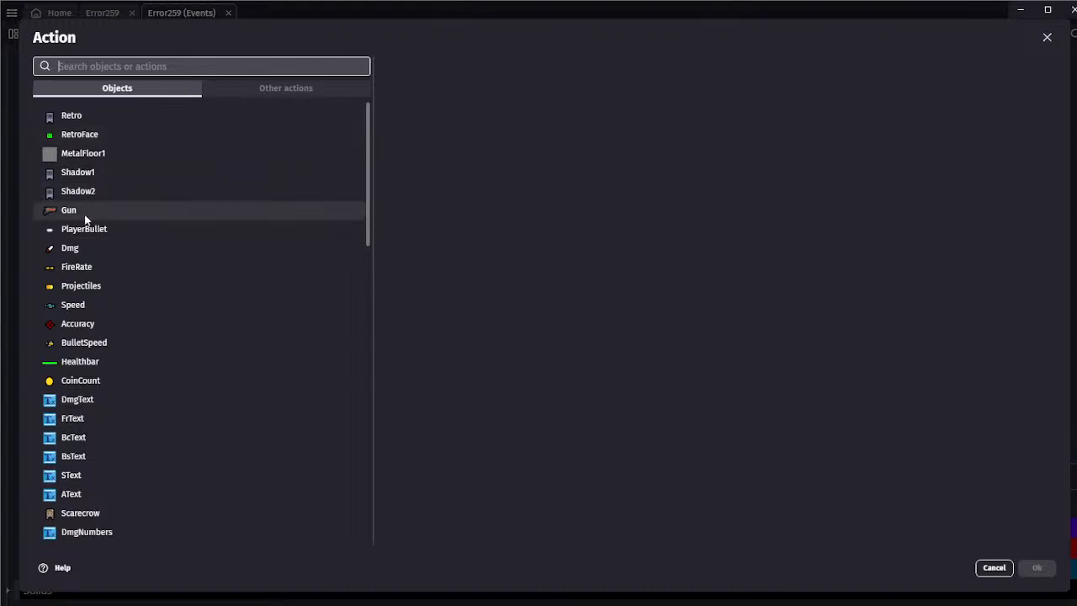
scroll(85, 220, down, 1)
click(88, 169)
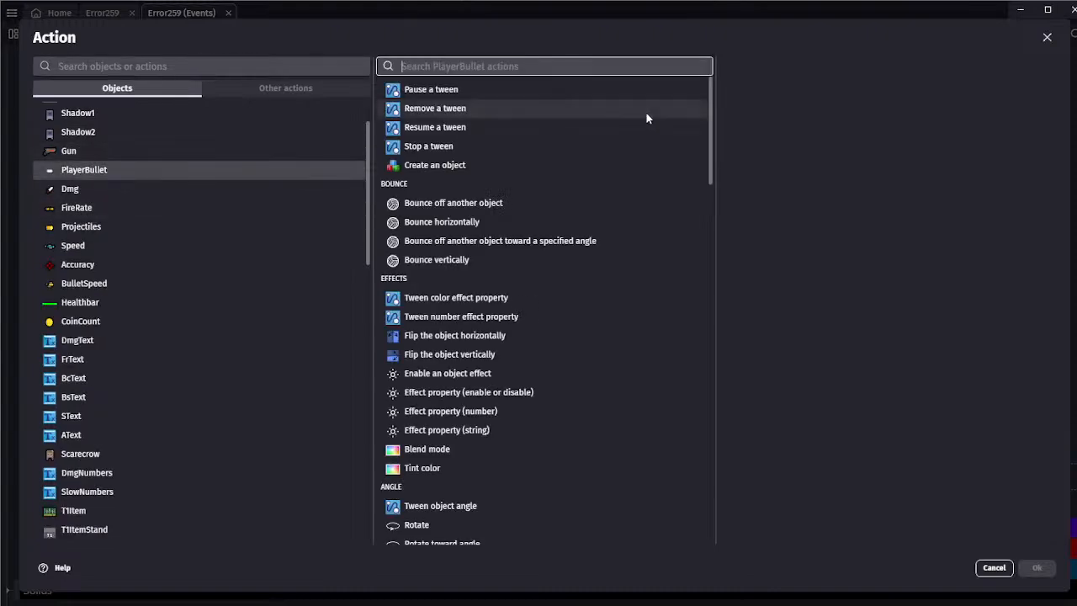
text(anim)
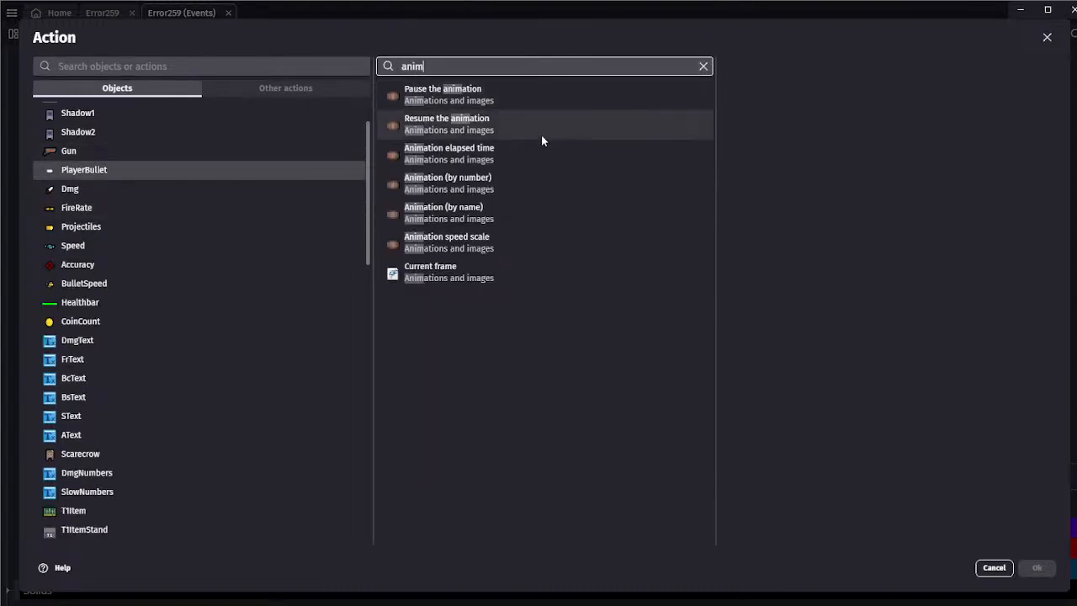
click(443, 210)
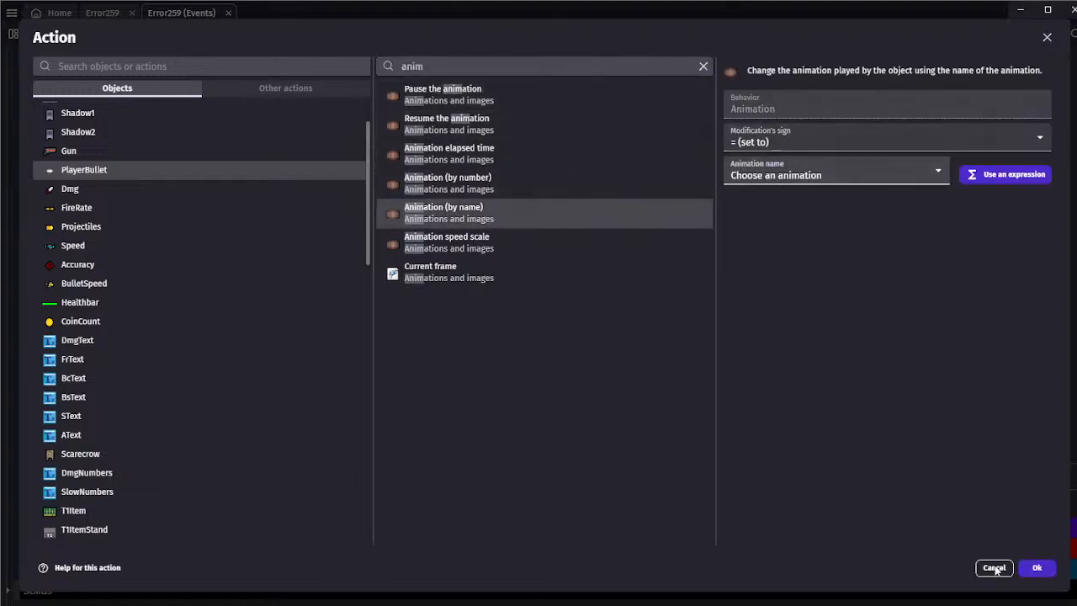
click(1027, 568)
Return to the Error259 scene, find the PlayerBullet object in the Players folder, and open it for editing
click(101, 12)
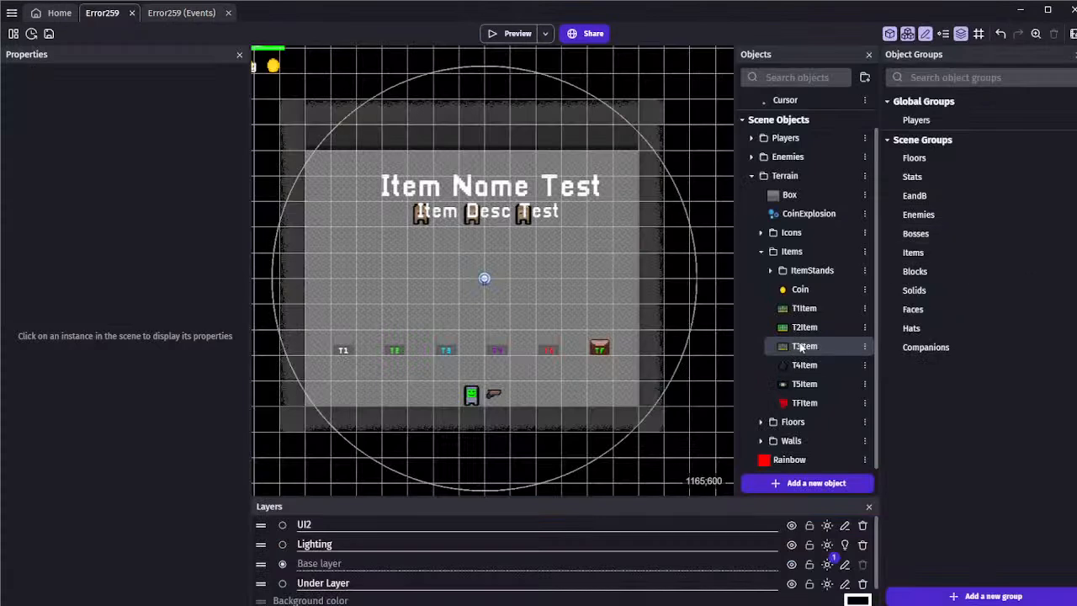
click(771, 269)
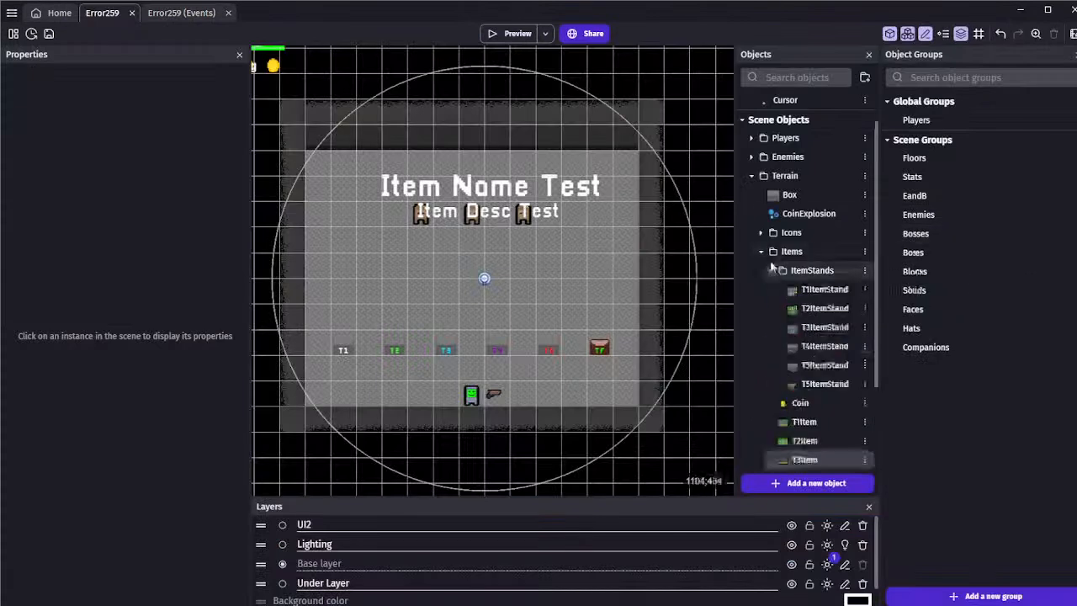
click(751, 175)
click(751, 215)
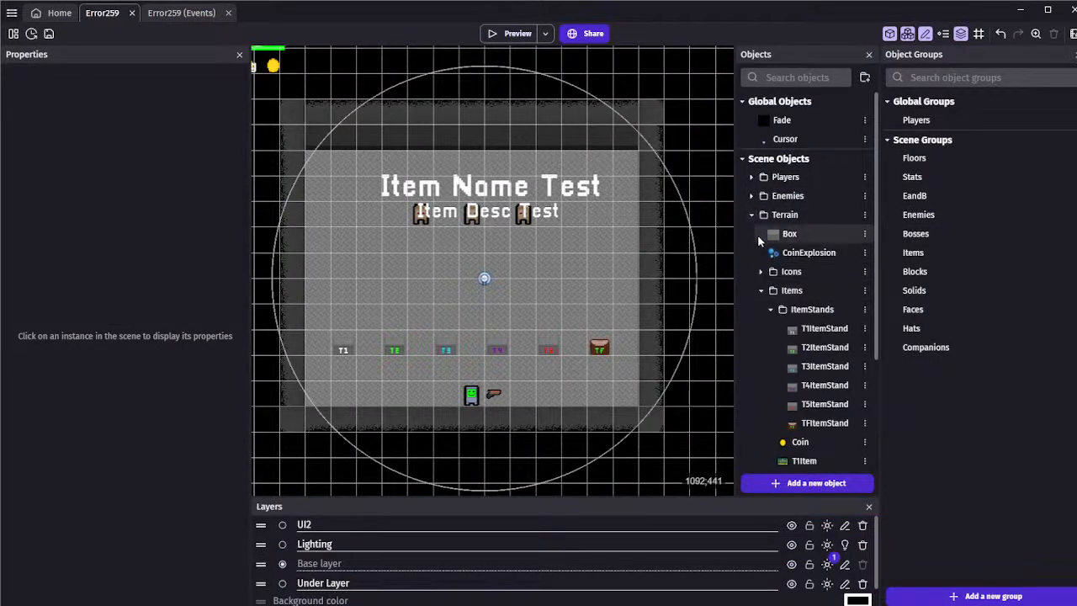
scroll(764, 290, down, 1)
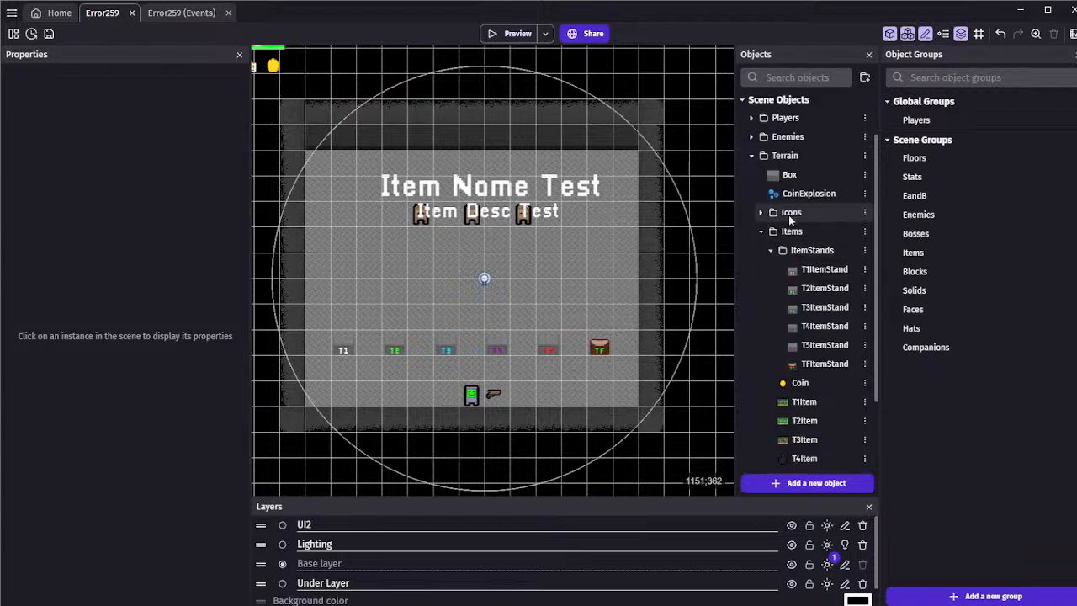
click(769, 250)
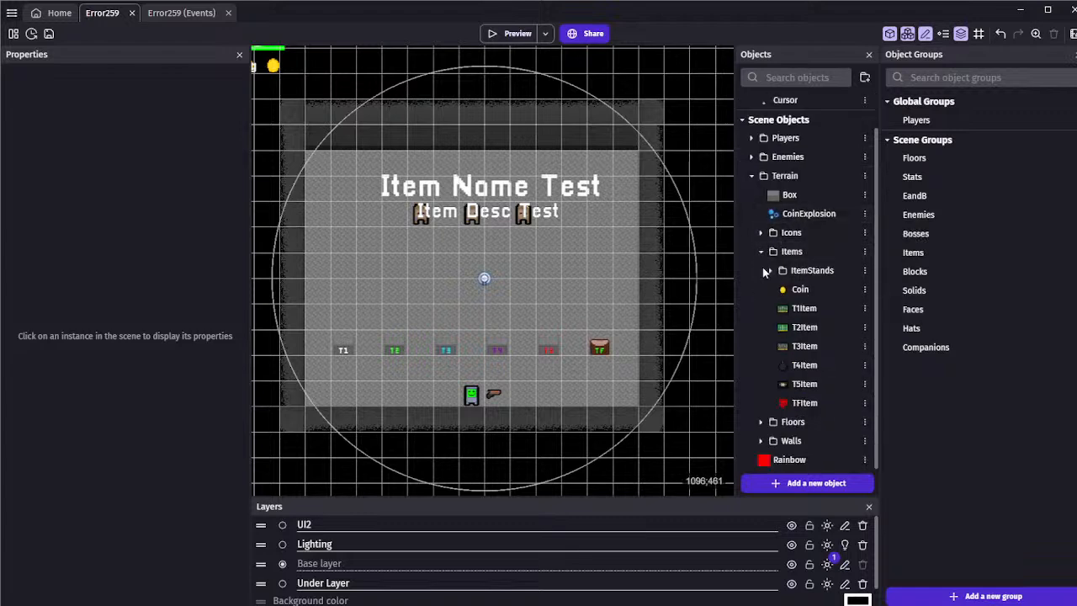
click(768, 271)
click(768, 271)
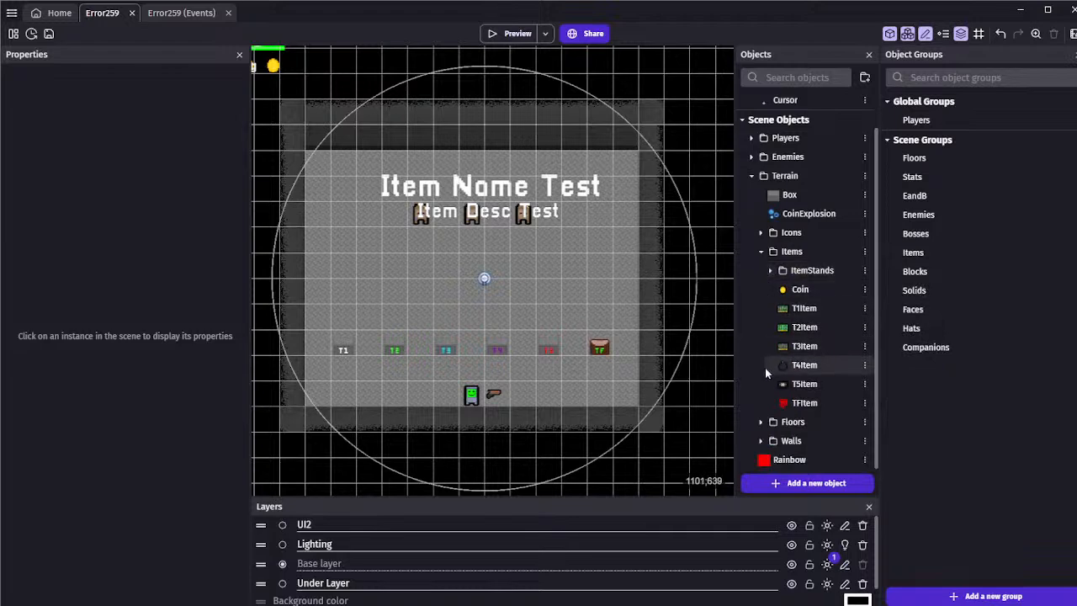
click(762, 251)
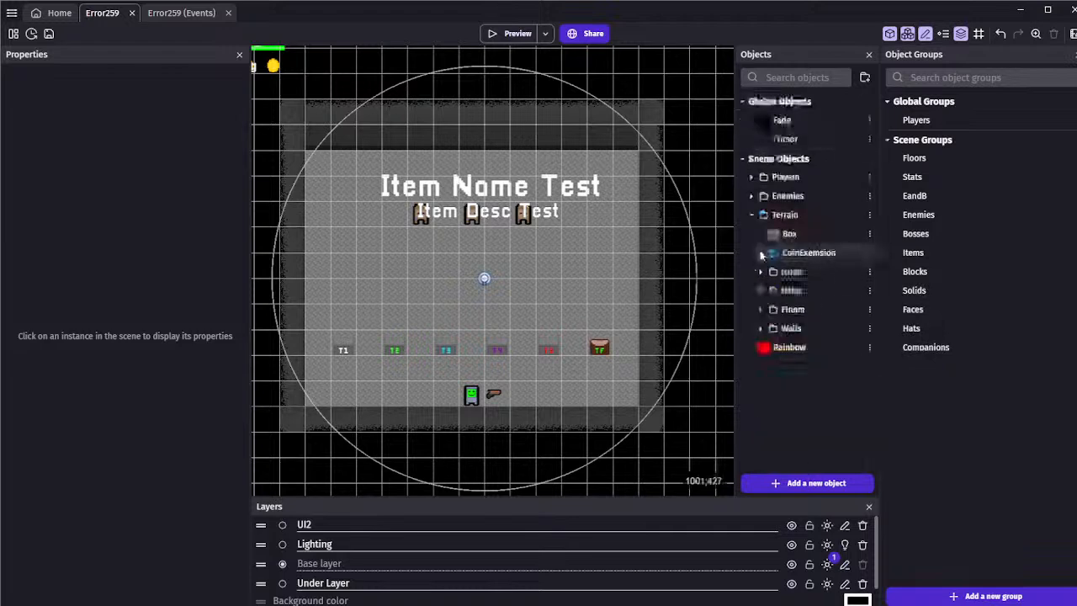
click(751, 178)
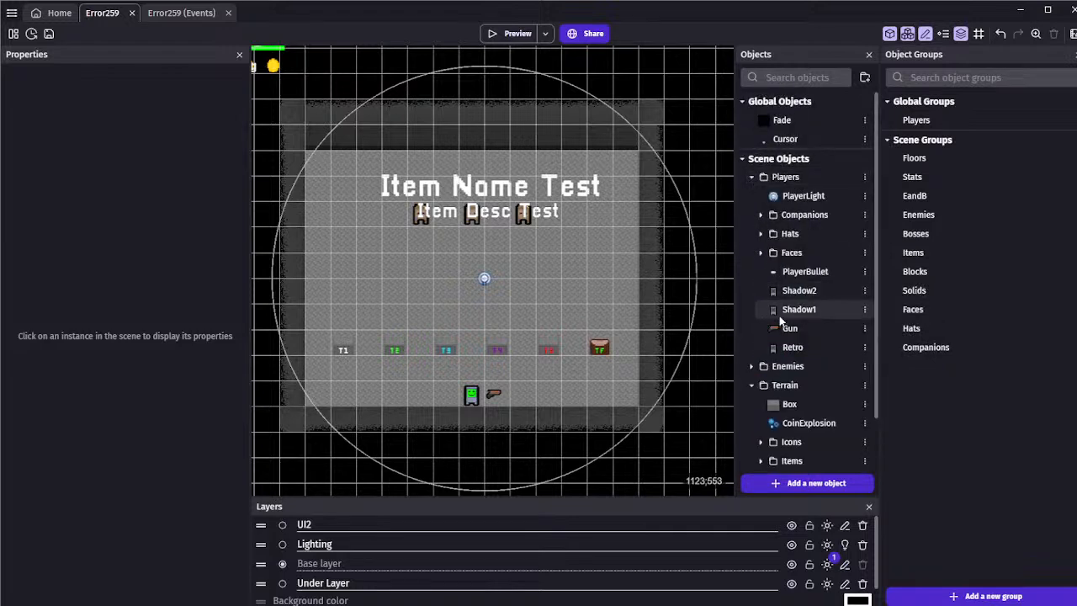
double_click(787, 272)
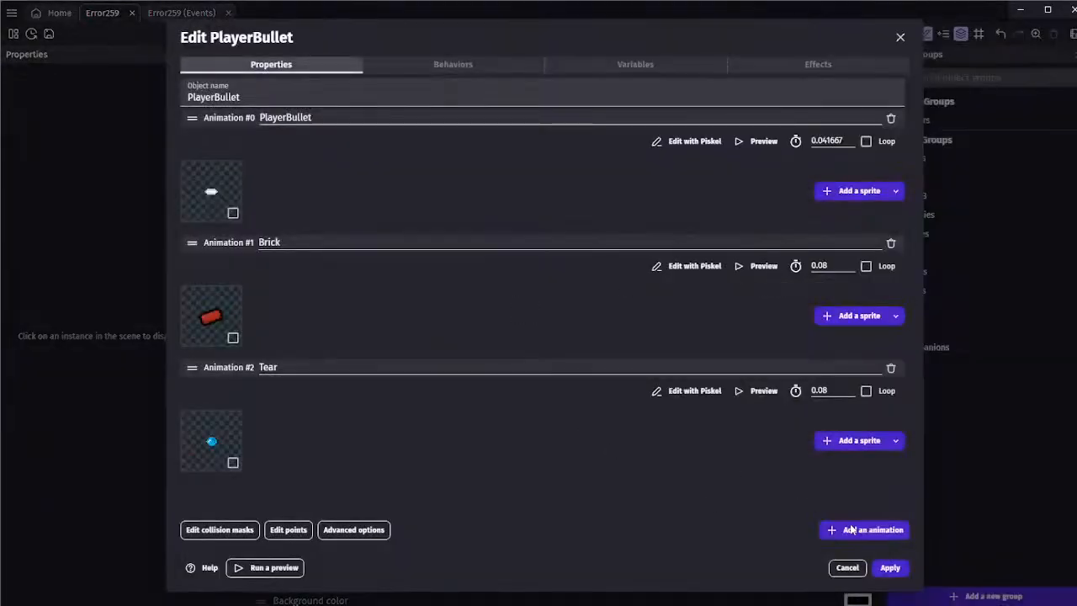
Add a new animation named "Tack" to the PlayerBullet object and begin adding a sprite to it
scroll(499, 365, down, 2)
click(291, 402)
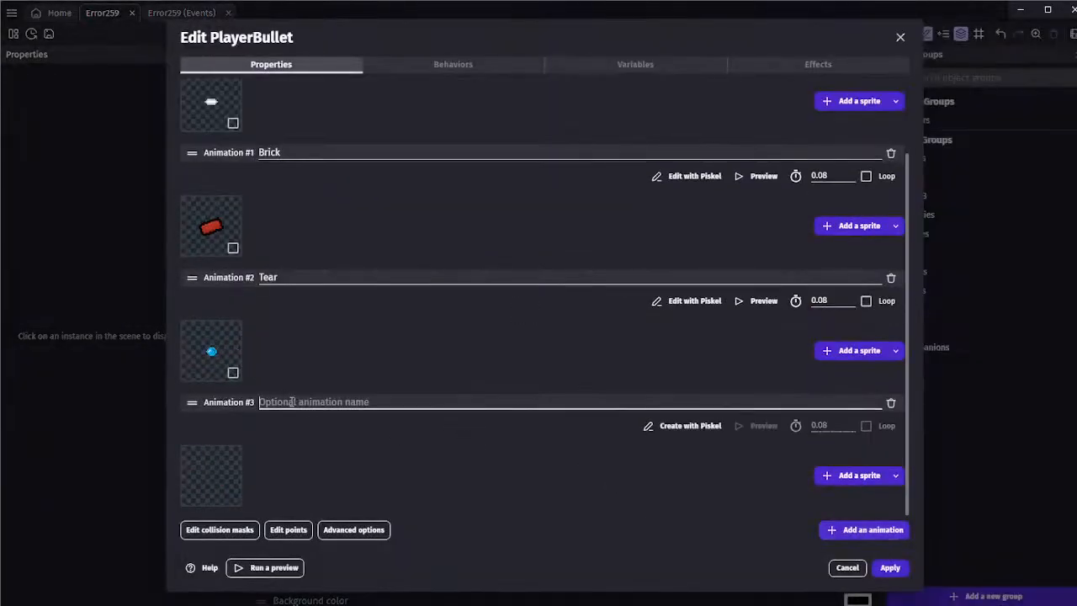
text(Tack)
click(378, 450)
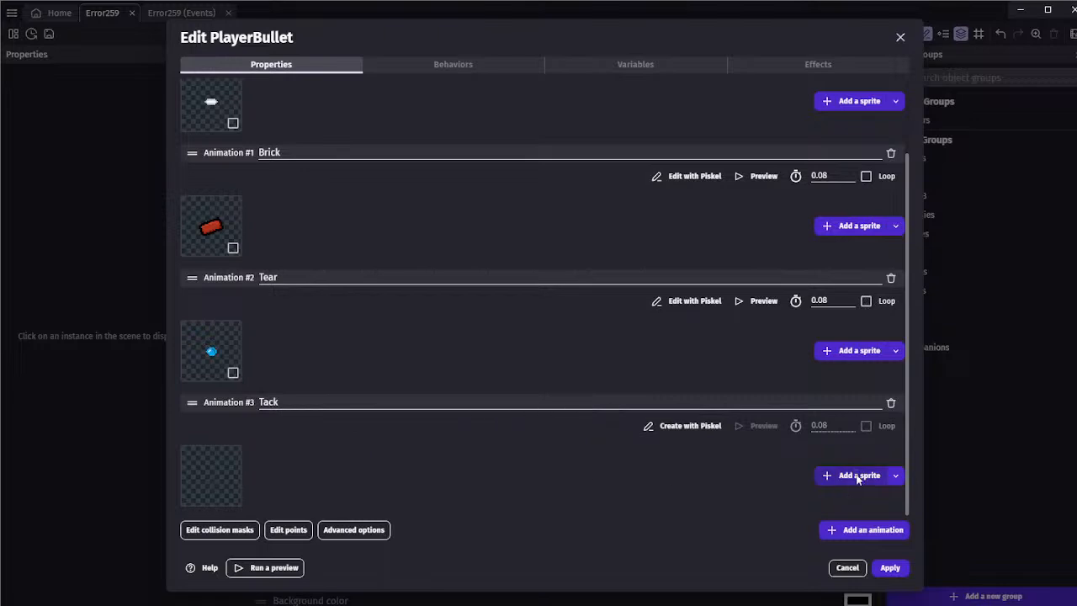
click(859, 478)
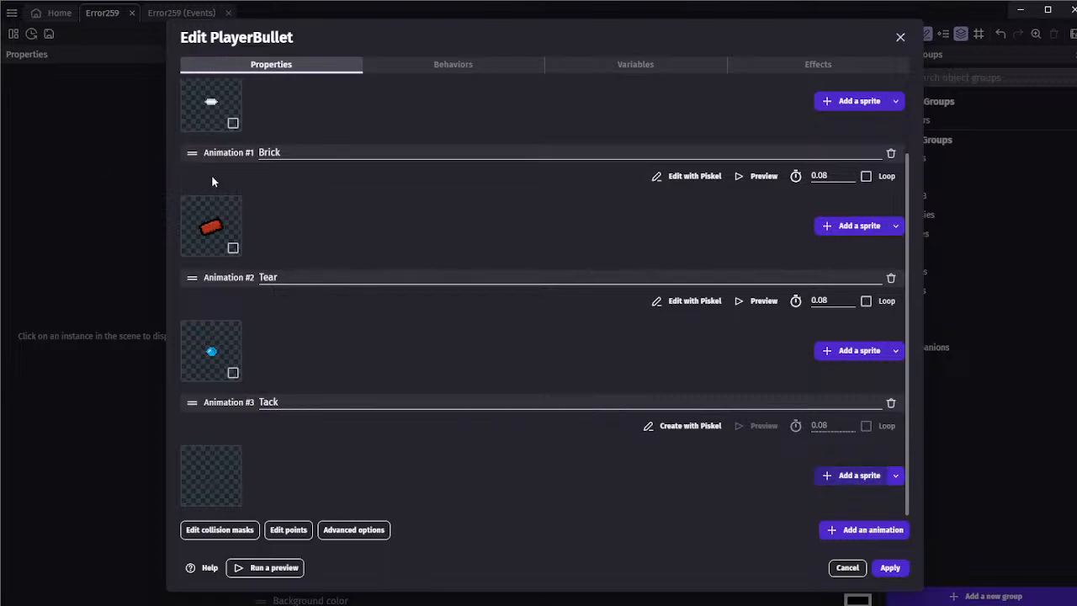
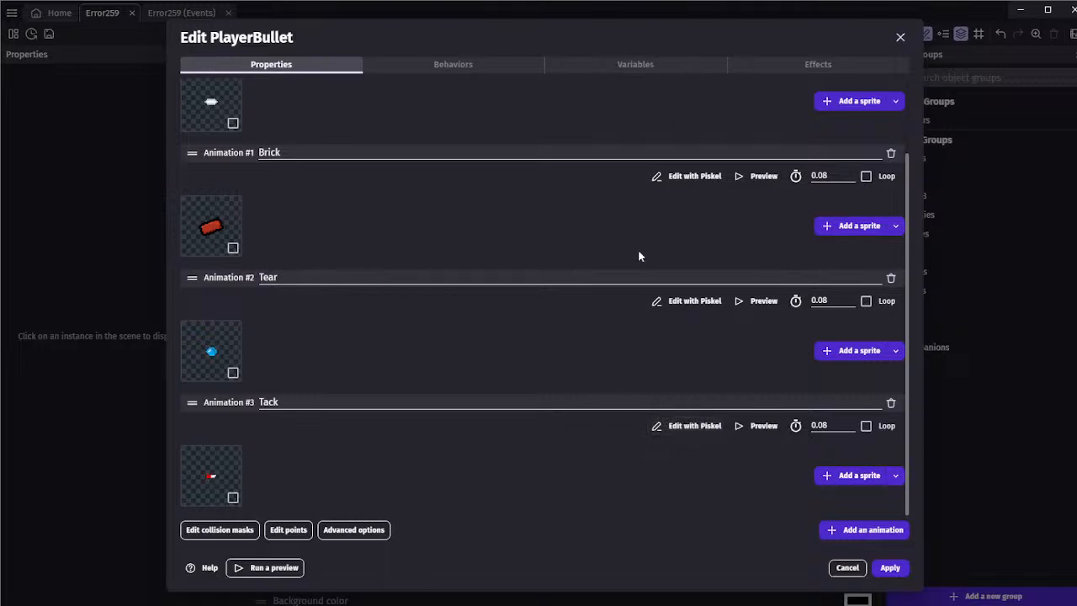
Check PlayerBullet's collision masks and points across its animations, and apply the object changes
click(253, 529)
click(722, 85)
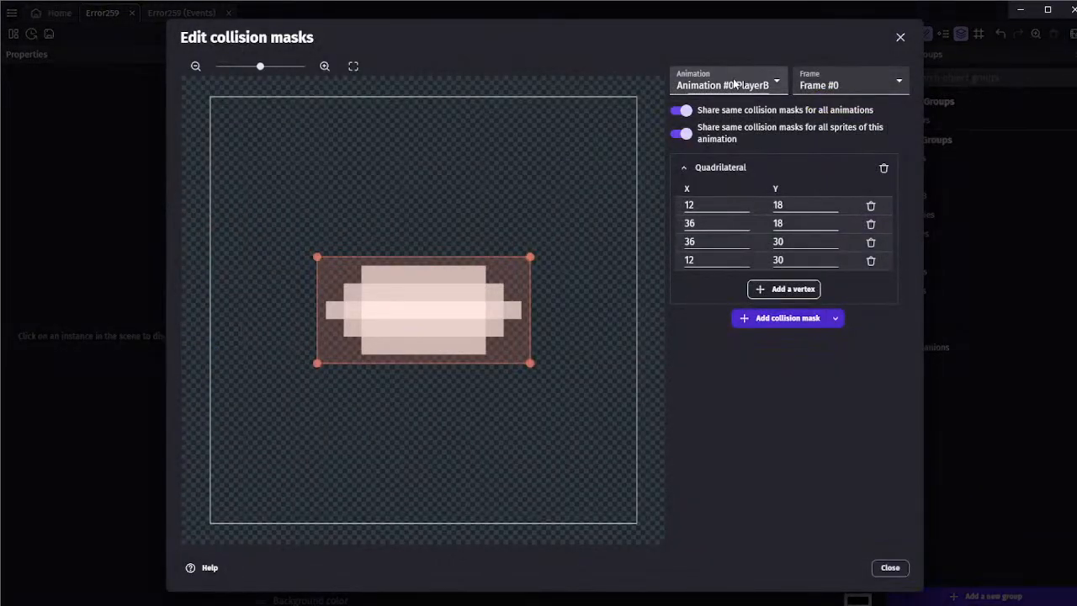
click(738, 143)
click(890, 568)
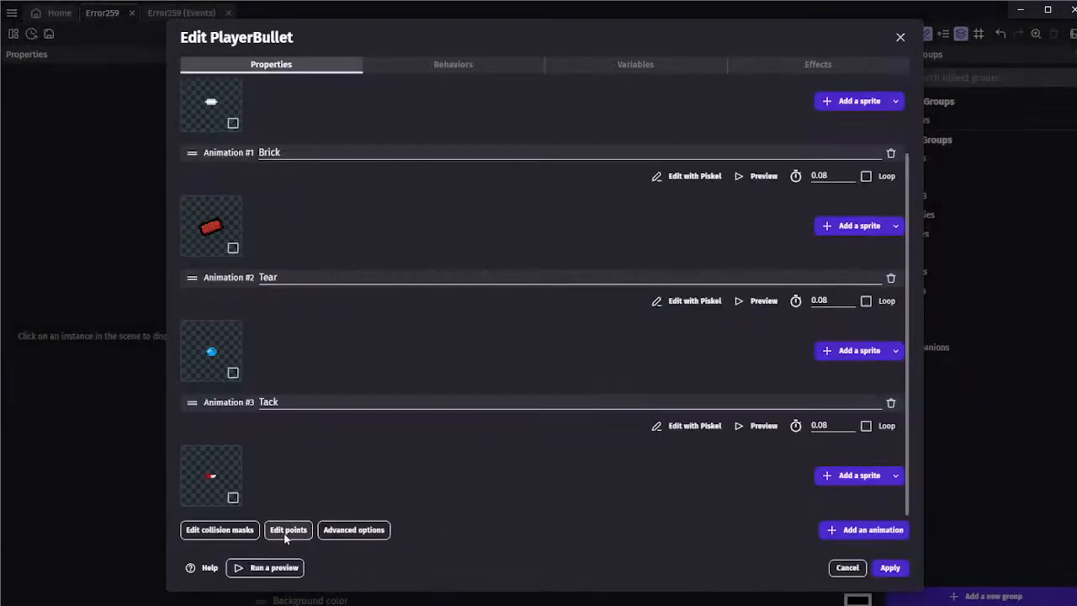
click(286, 528)
click(725, 86)
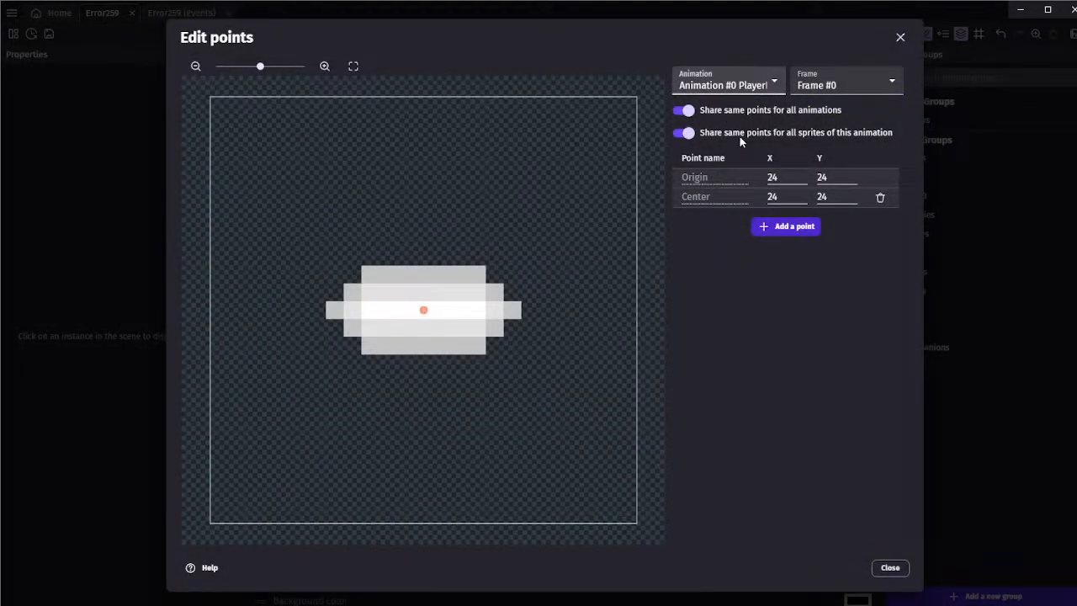
click(740, 136)
click(890, 568)
click(882, 570)
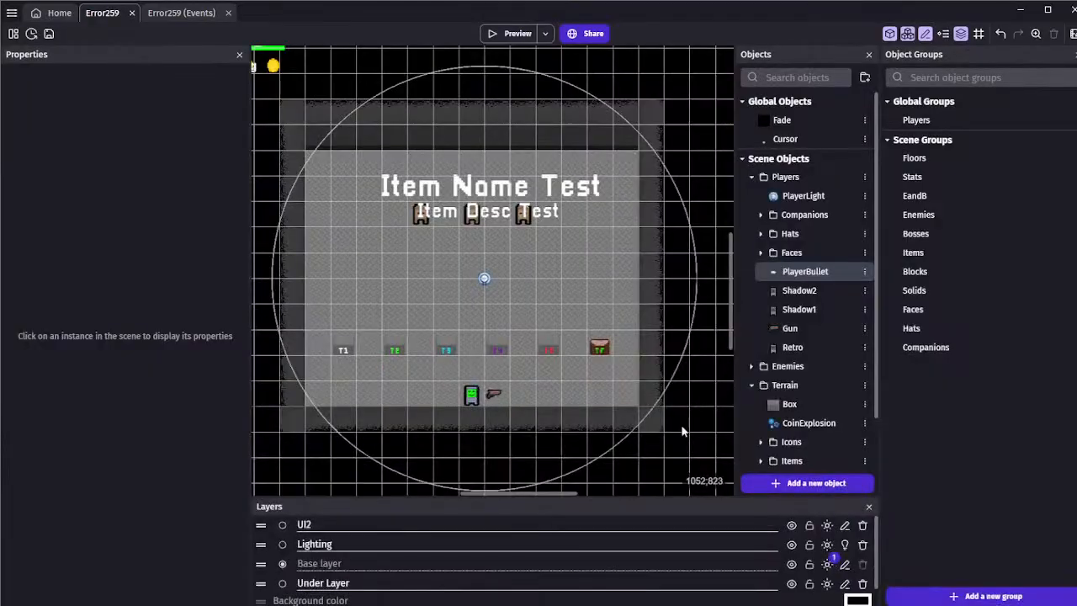
In the events, set the PlayerBullet animation action of the "Thumbtacks" inventory event to "Tack"
click(185, 13)
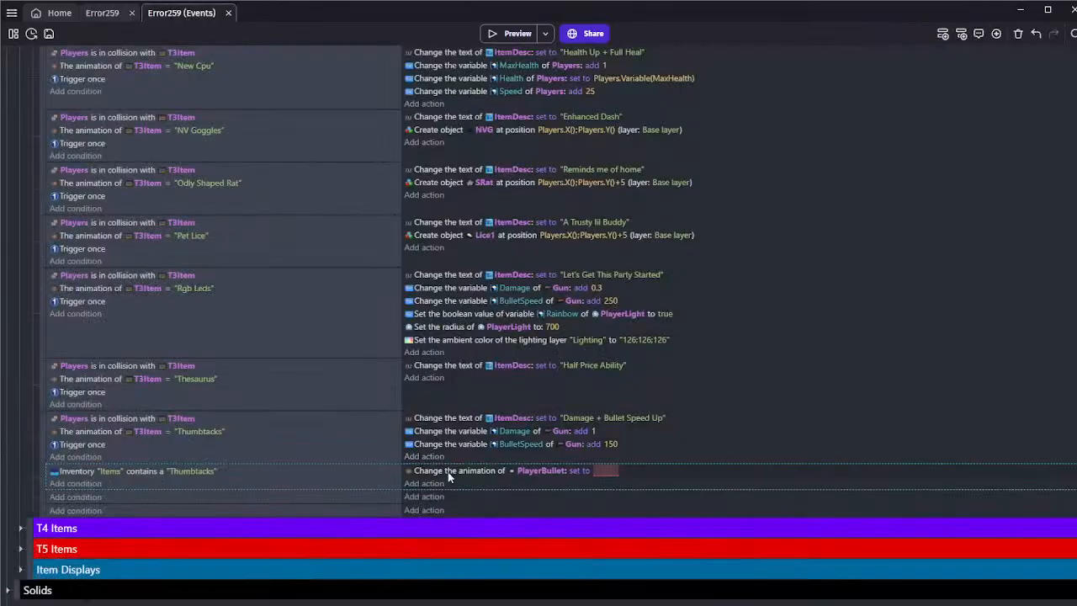
click(607, 471)
click(617, 497)
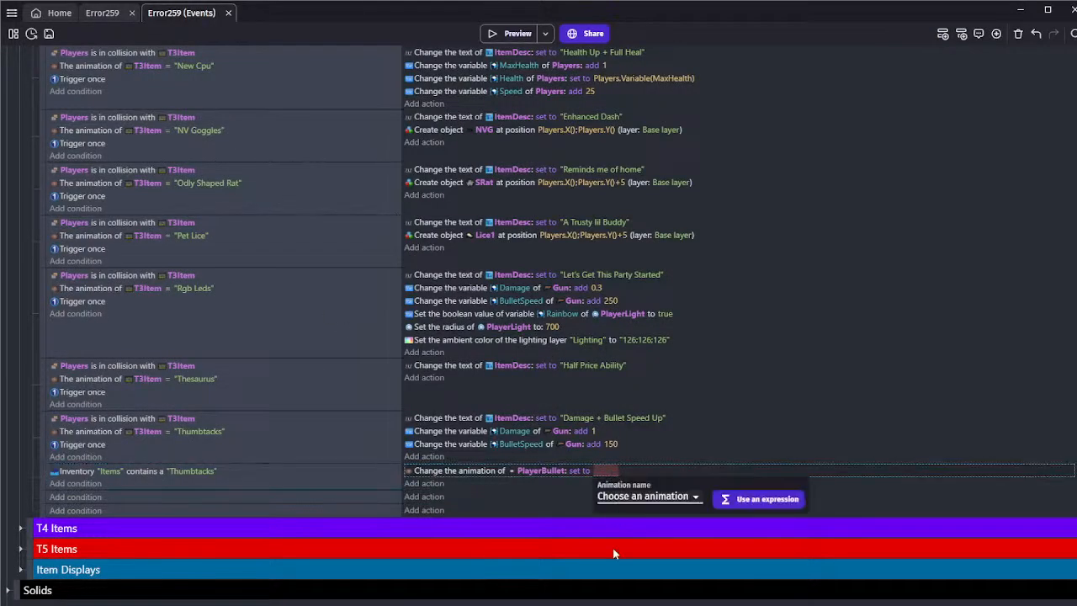
click(608, 538)
click(585, 473)
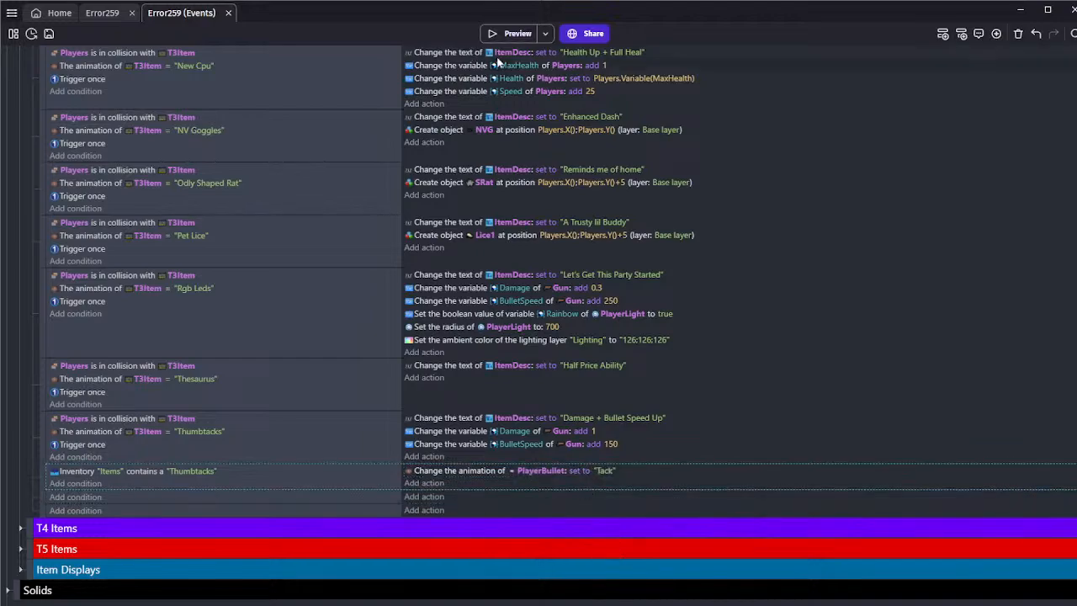
Preview the game and reroll the items until Thumbtacks is offered on the T3 pedestal
click(511, 33)
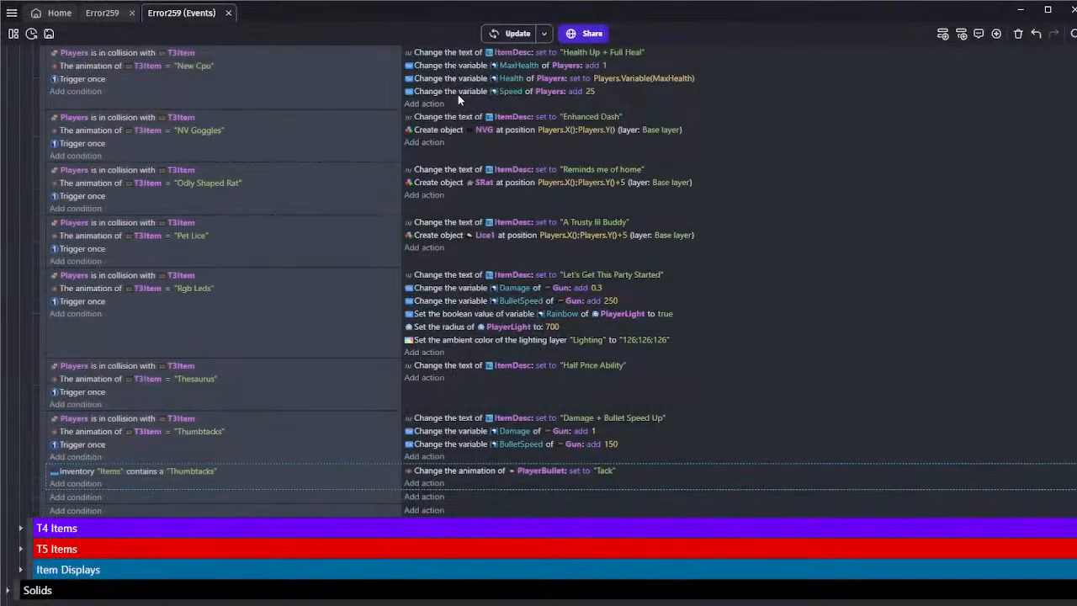
key(r)
key(r)
key(r)
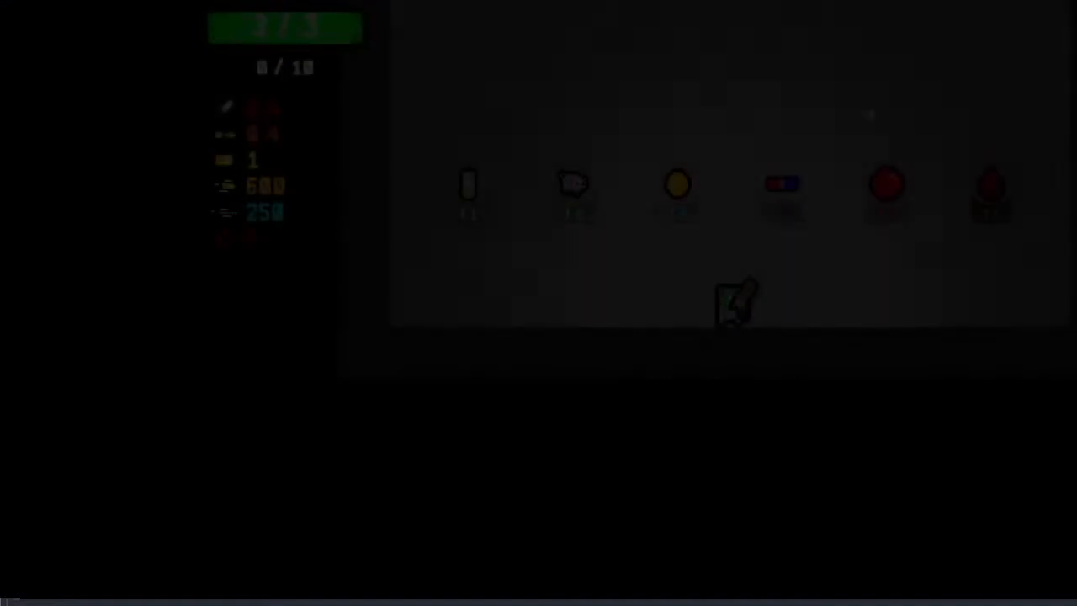
key(w)
key(r)
key(r)
key(r)
key(r)
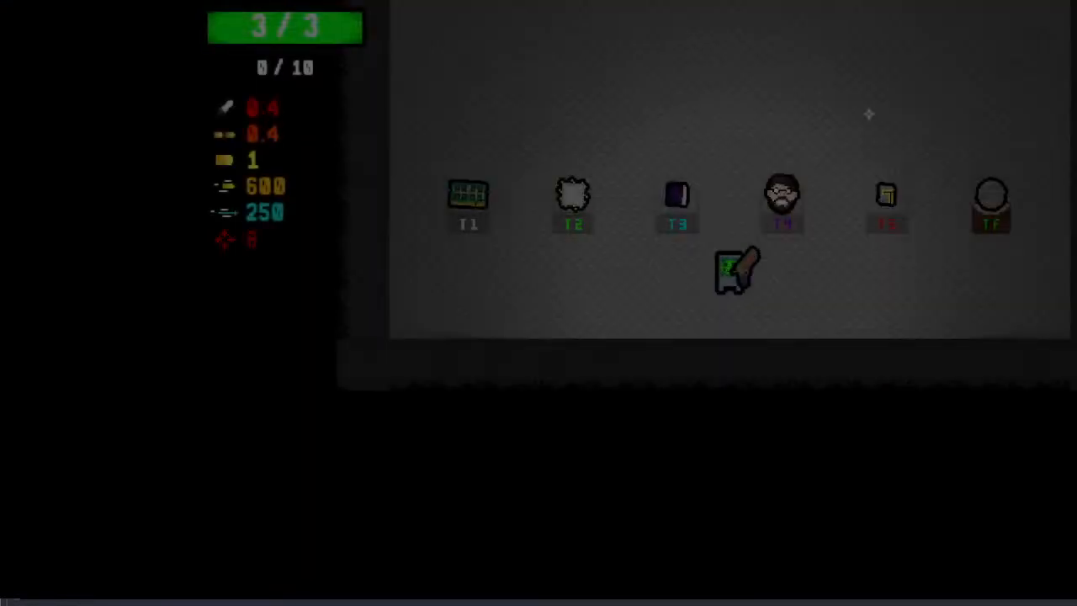
key(r)
key(r)
key(r)
key(r)
key(r)
key(r)
key(r)
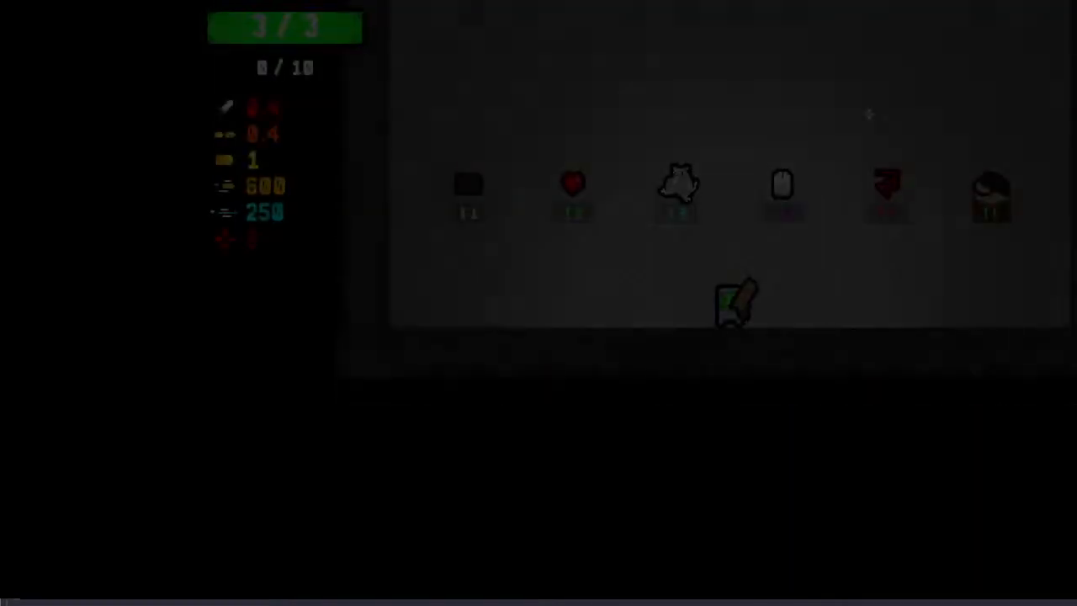
key(r)
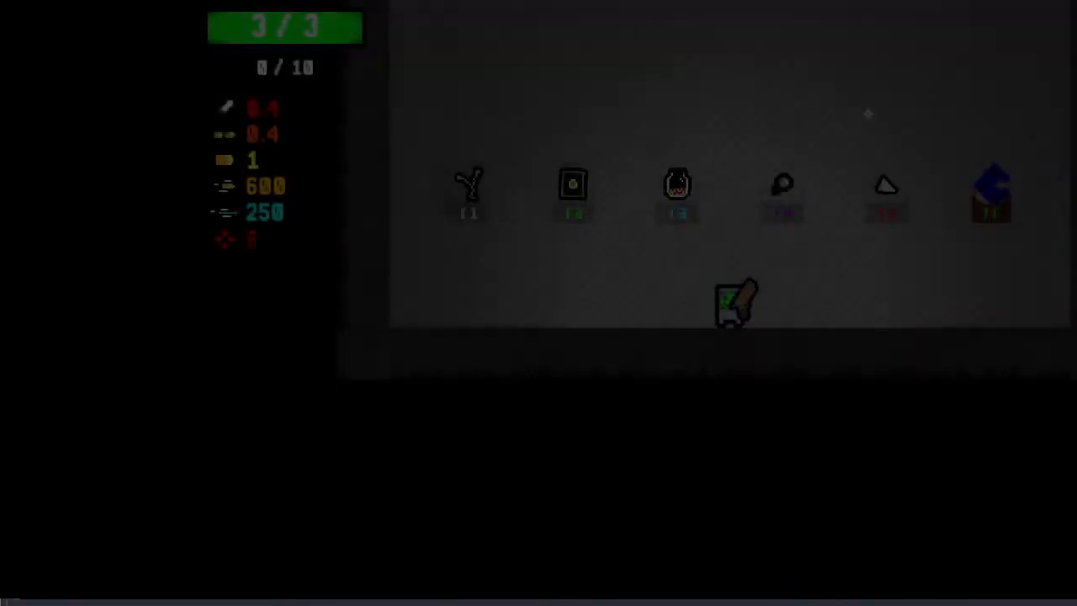
Pick up Thumbtacks in the preview and fire at the scarecrows to test the tack bullets
key(w)
key(a)
key(s)
click(720, 207)
key(w)
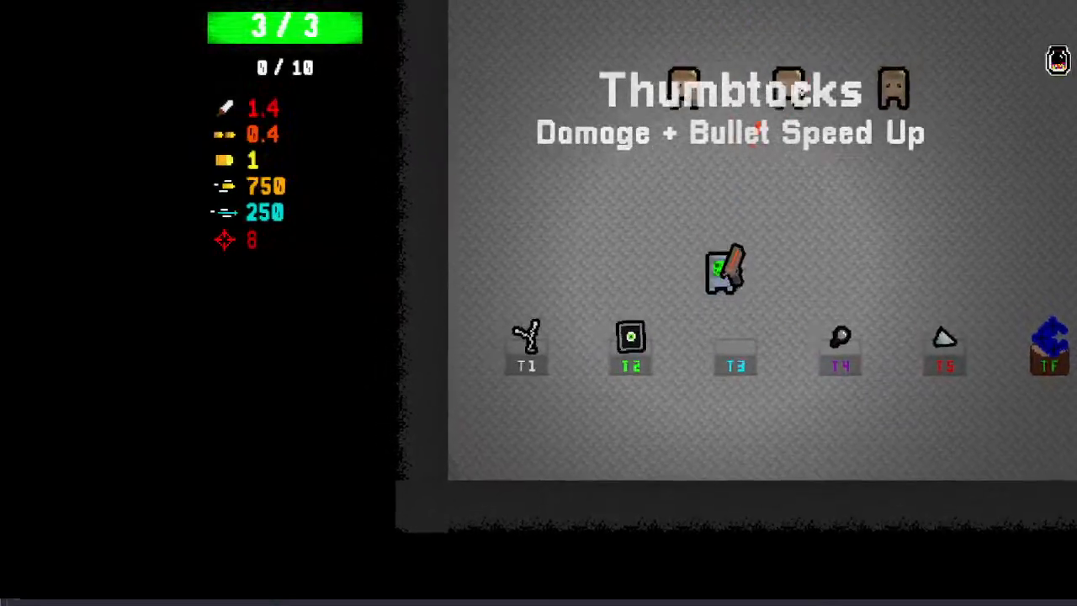
click(760, 127)
key(a)
click(951, 144)
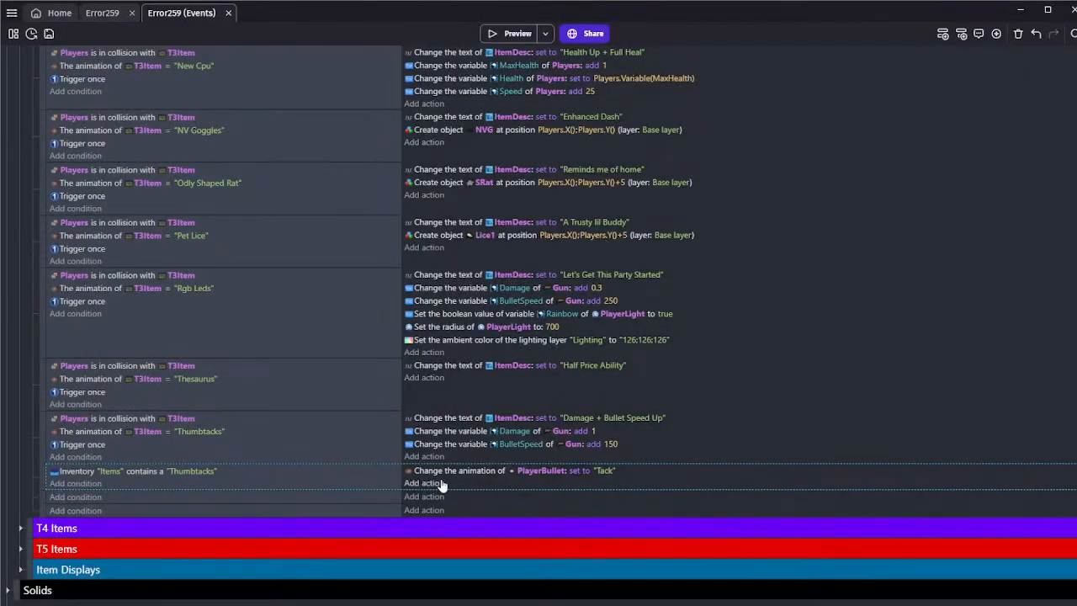
Add a Change text variable action to the Thumbtacks pickup event, setting the Gun's BulletColor to "White"
click(439, 483)
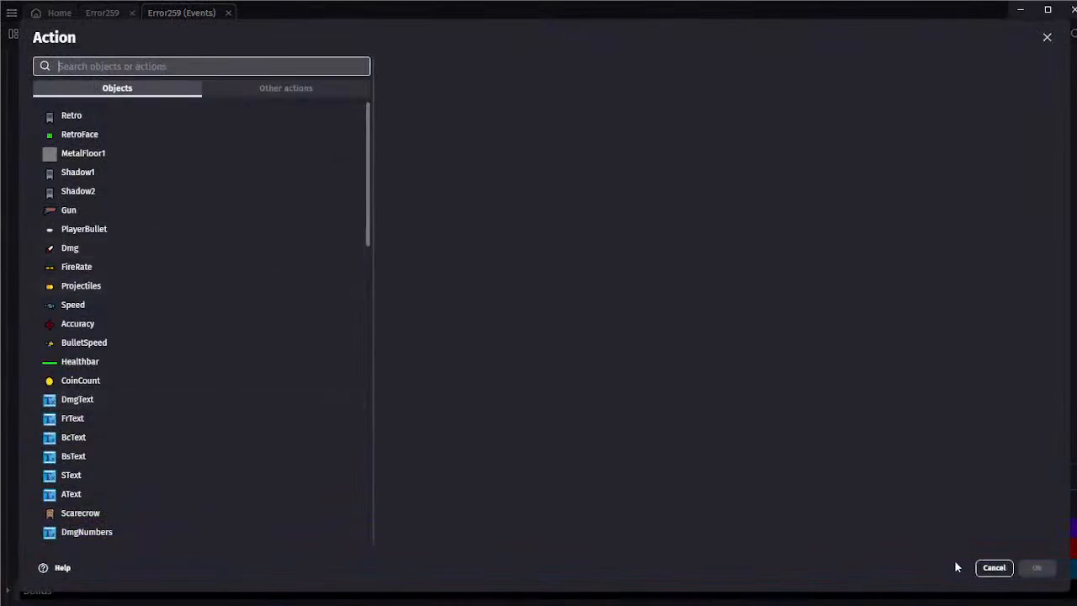
click(993, 567)
click(419, 456)
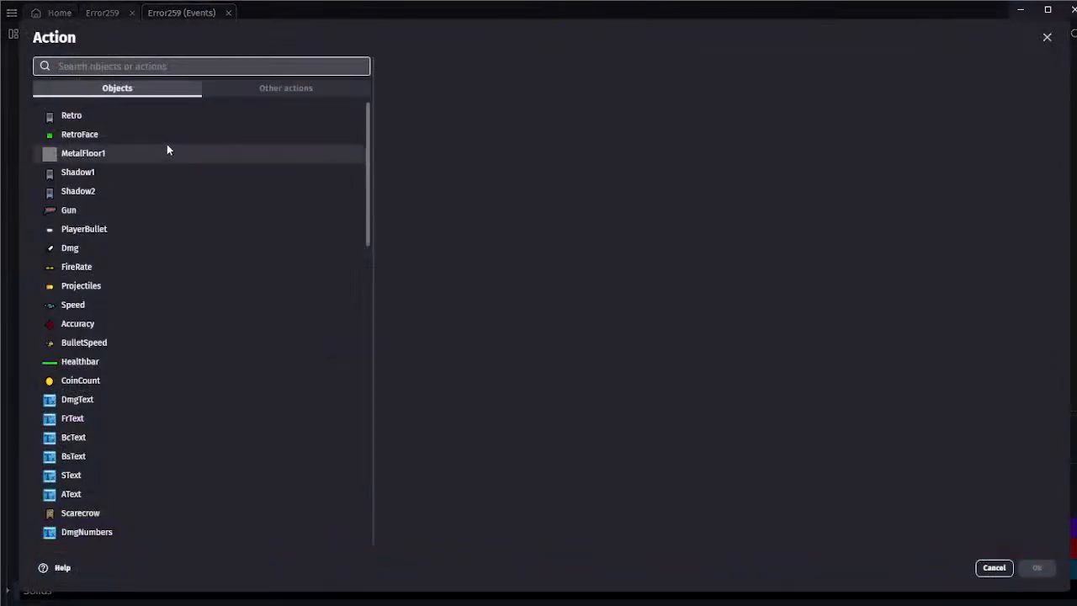
click(97, 212)
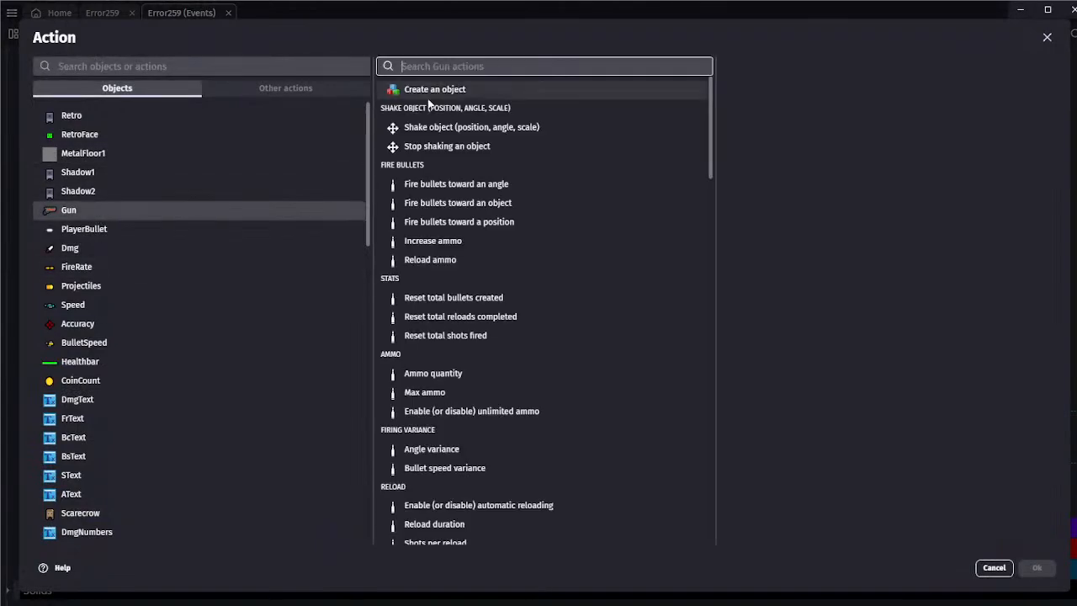
text(var)
click(484, 120)
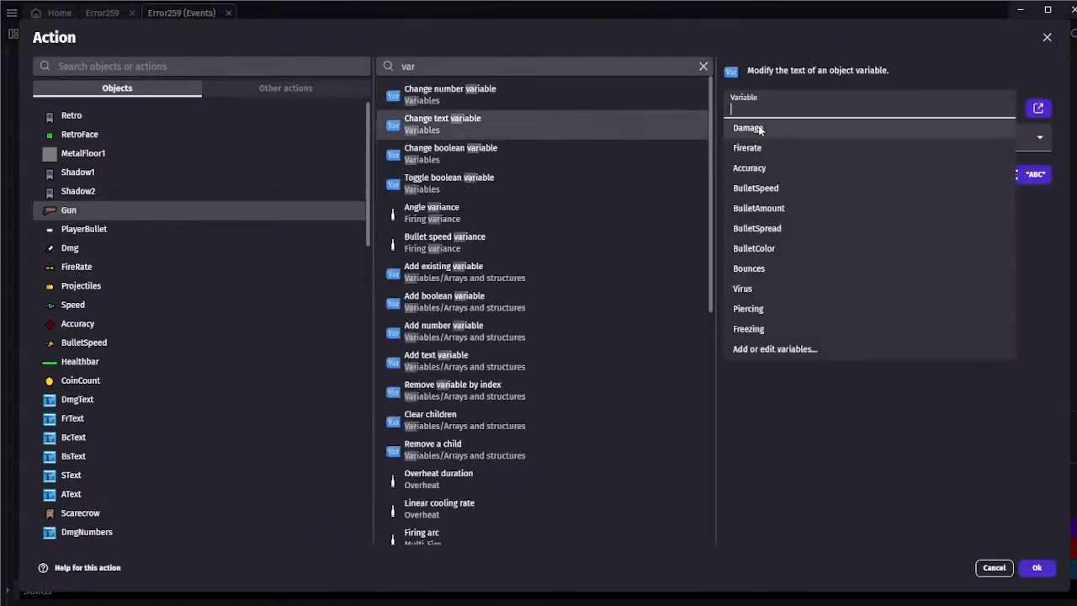
click(762, 248)
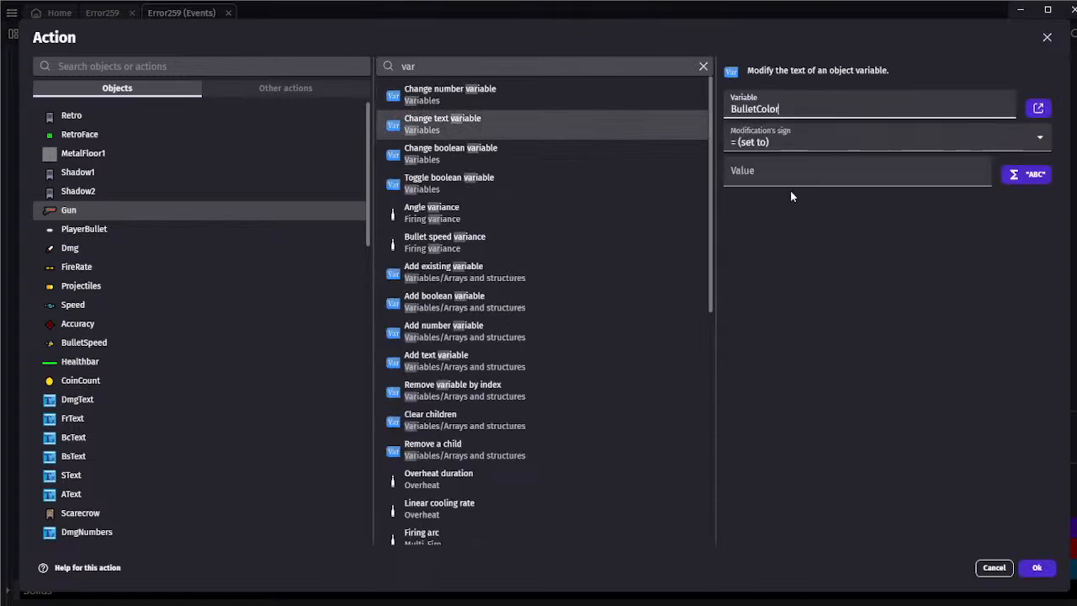
click(785, 168)
text("")
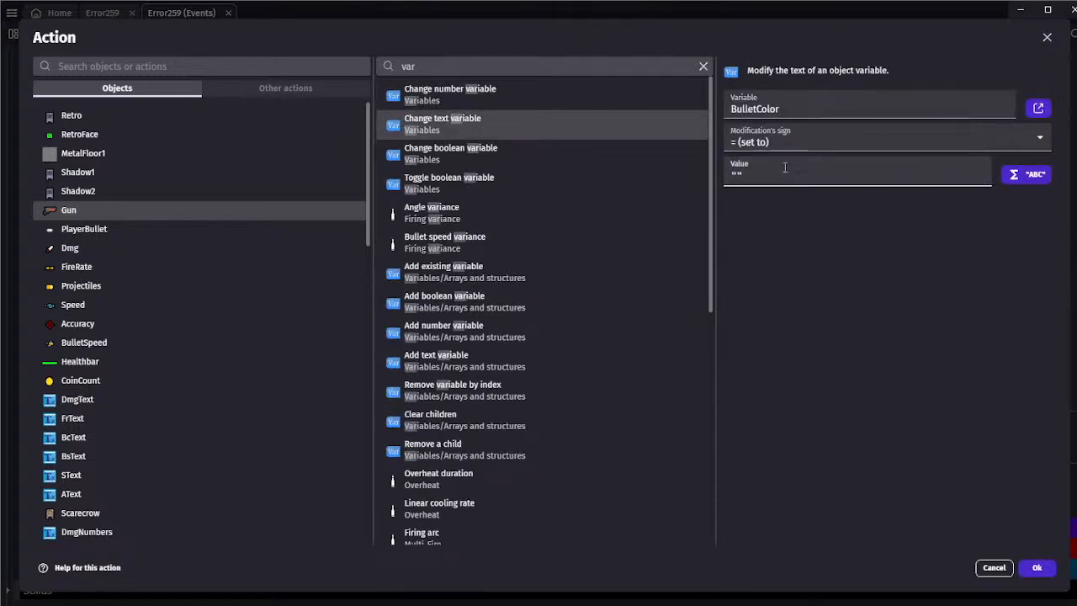
text(White)
click(1036, 567)
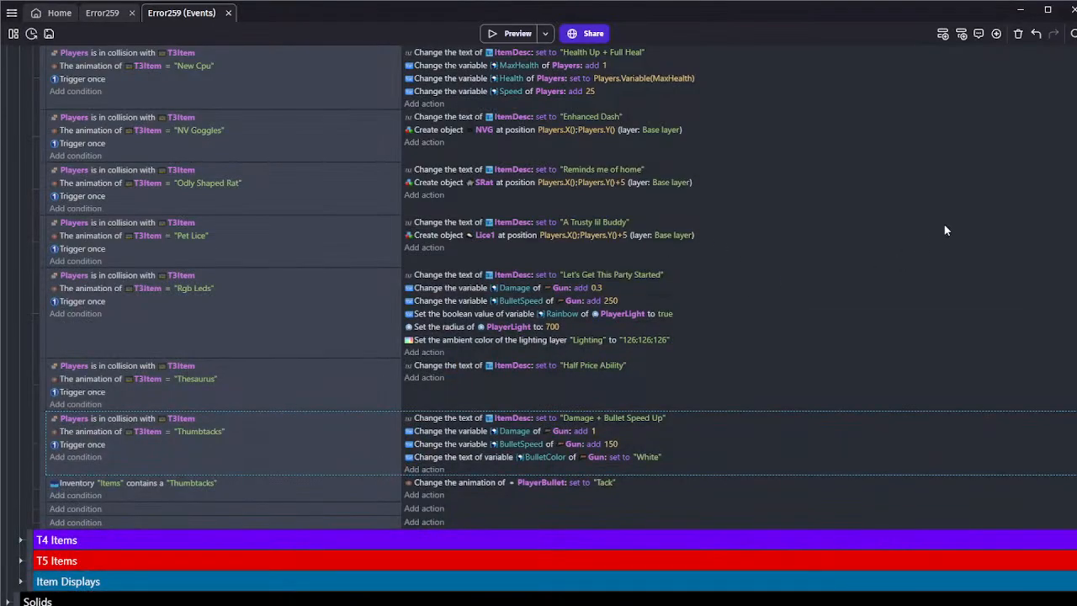
Preview the game again, reroll until Thesaurus is offered on the T3 pedestal, and pick it up
click(571, 383)
click(511, 34)
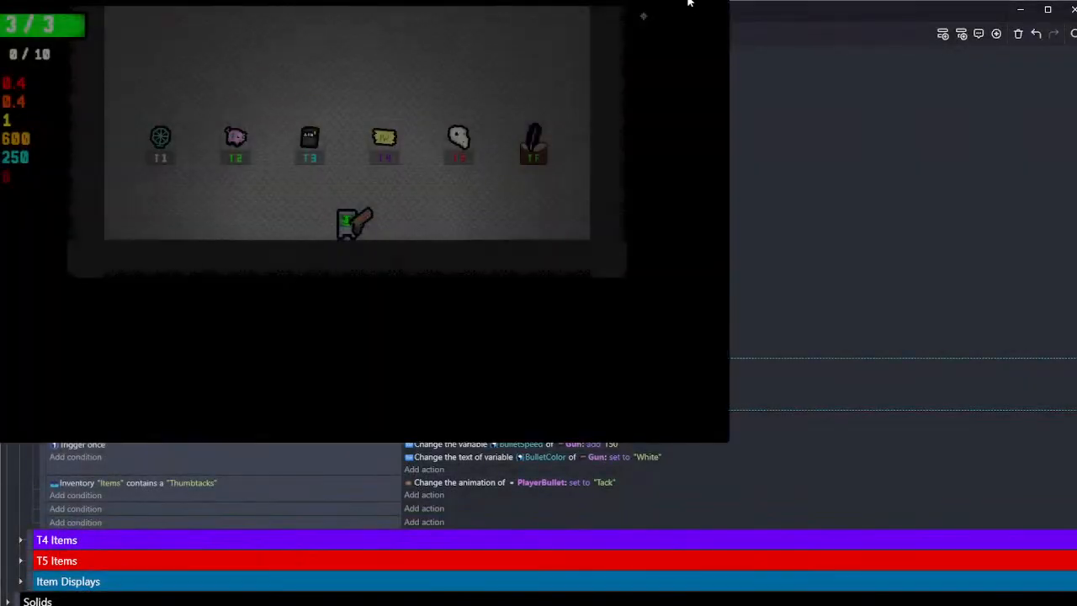
click(689, 1)
key(r)
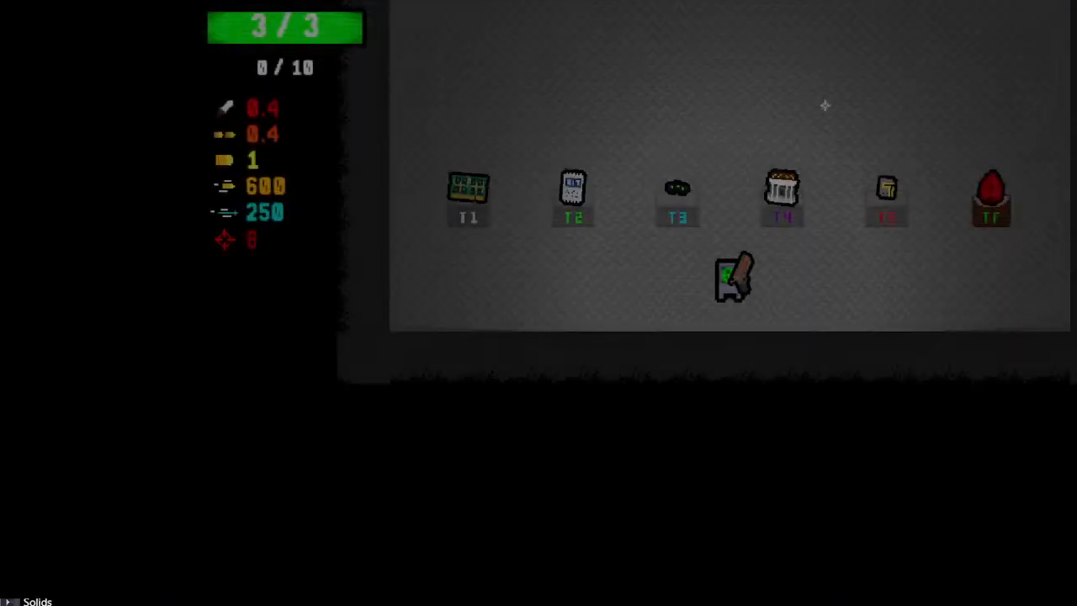
key(r)
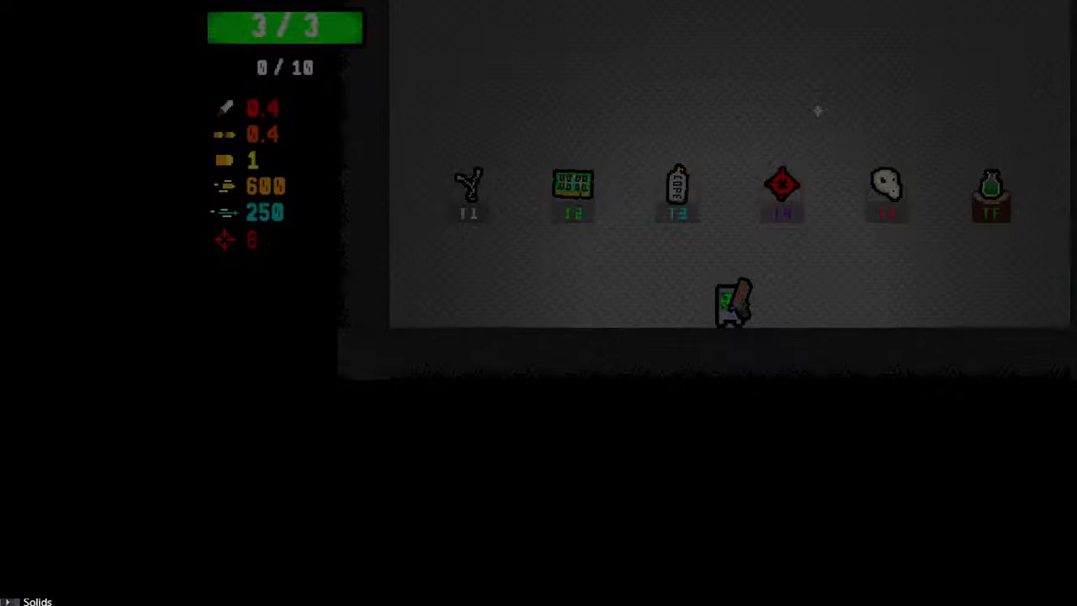
key(r)
key(w)
key(a)
key(d)
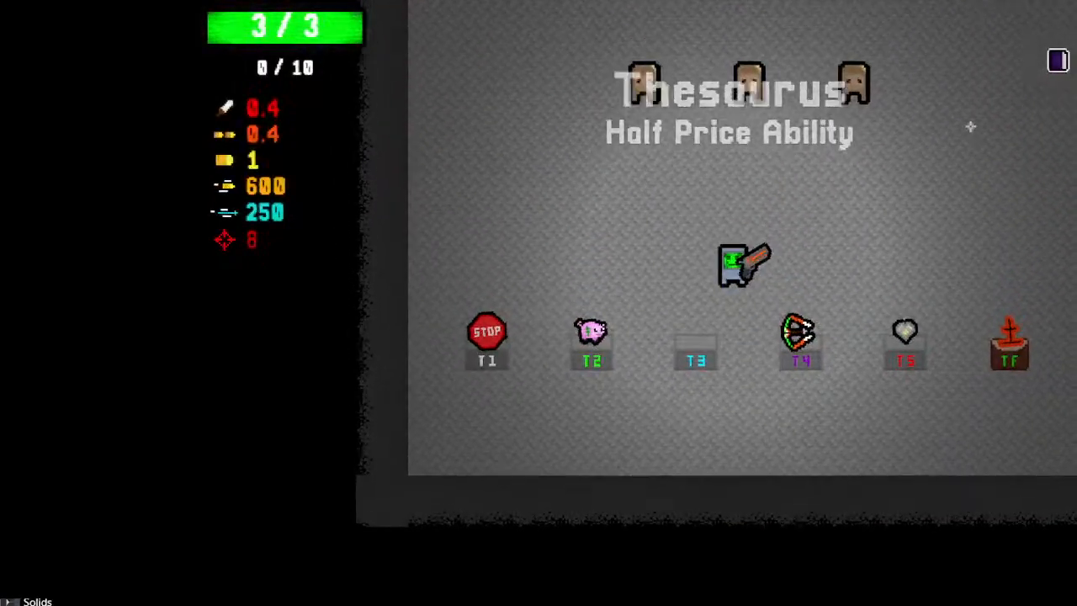
Collect the Piggy Bank in the preview and use the ability to test the Thesaurus half-price effect
key(w)
key(a)
key(s)
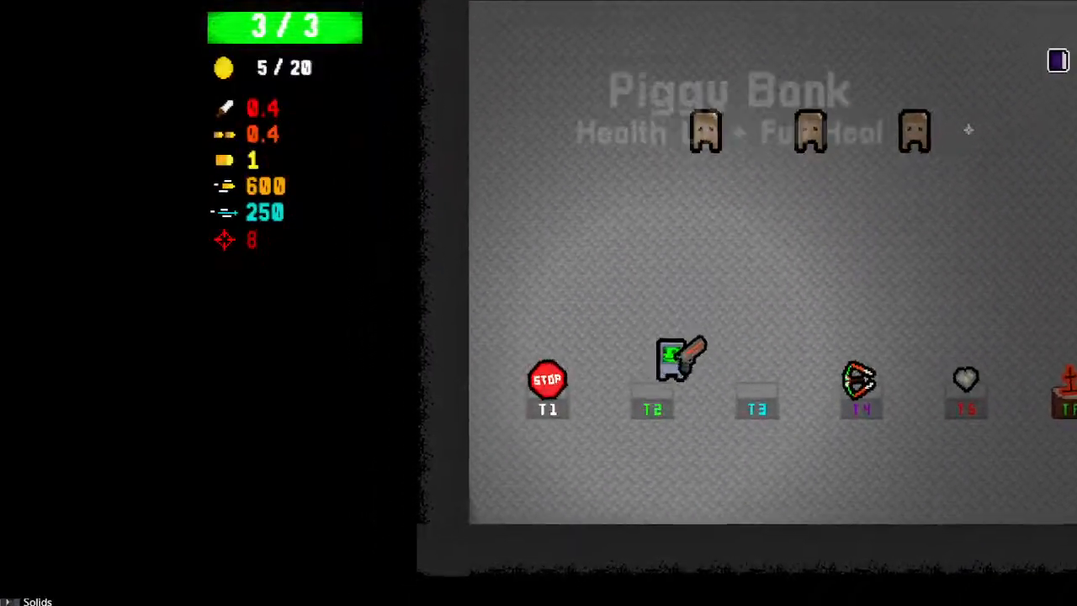
key(w)
key(d)
key(space)
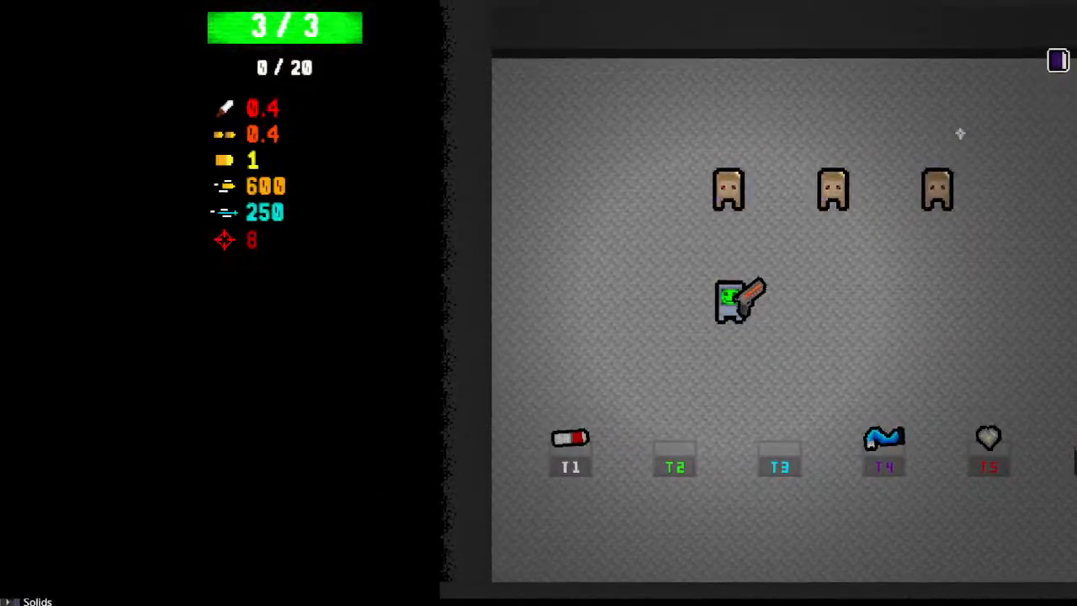
Close the game preview and save the project
key(alt+F4)
click(51, 36)
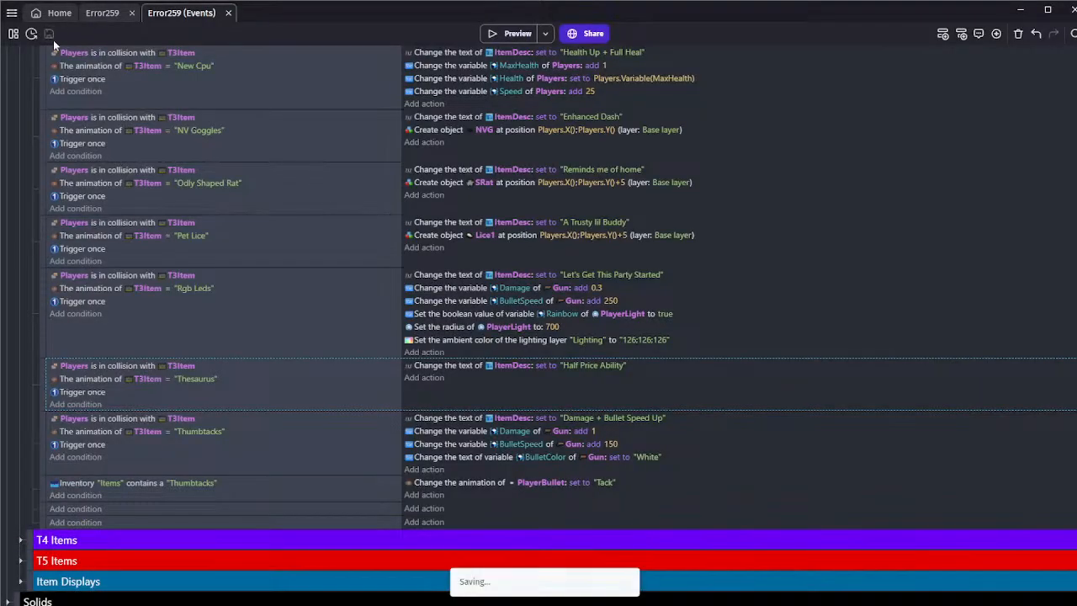
scroll(188, 325, up, 5)
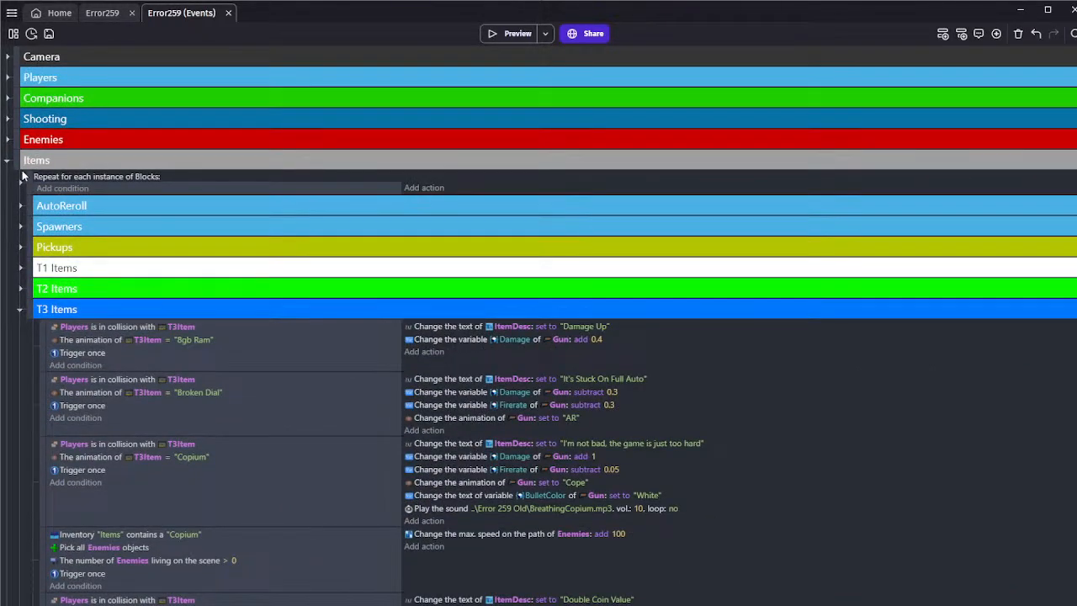
Duplicate the Thumbtacks pickup event below the inventory event and set the copy's T3Item animation condition to "Water Cooler"
scroll(34, 132, down, 15)
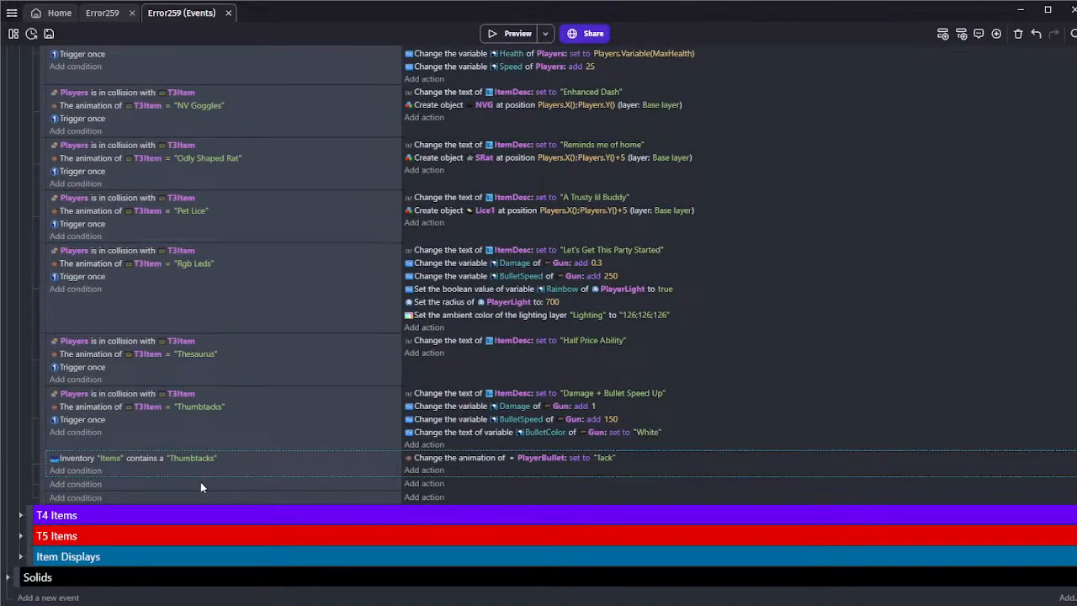
key(ctrl+c)
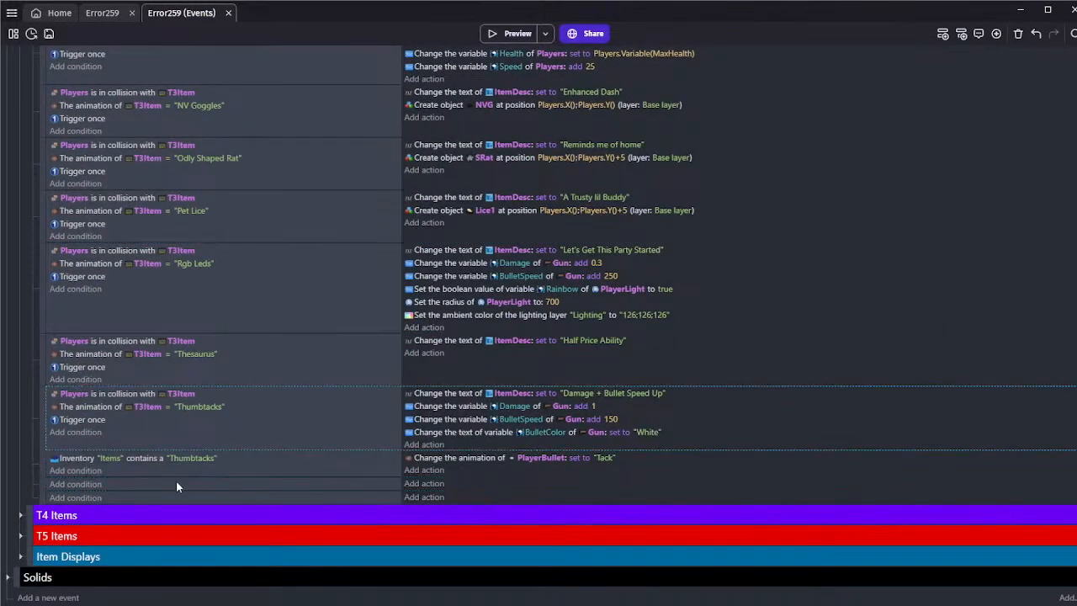
click(175, 482)
key(ctrl+v)
click(194, 433)
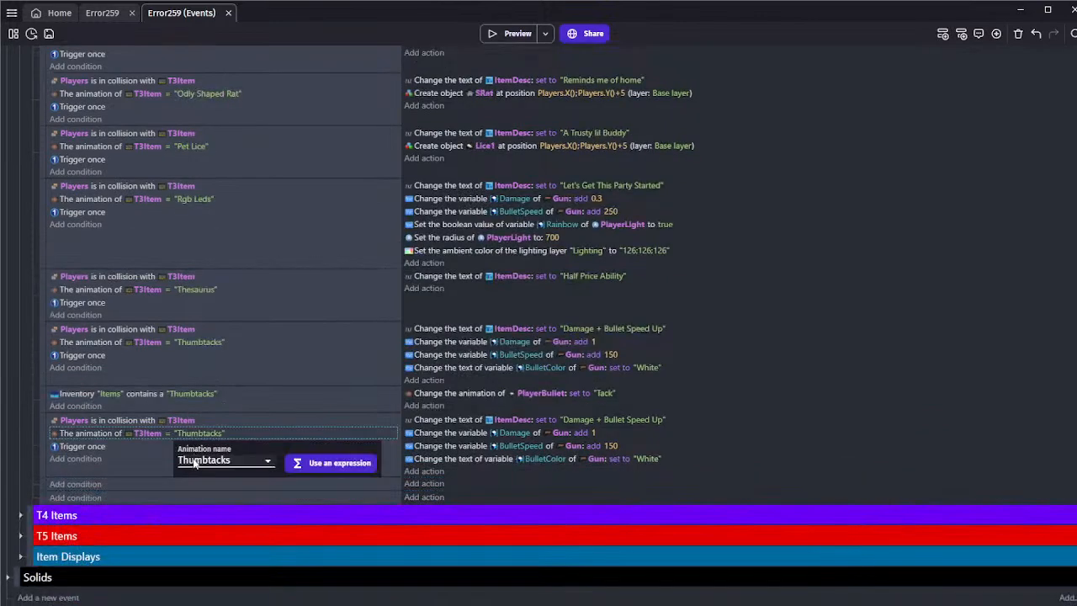
click(194, 460)
click(195, 436)
click(158, 479)
Delete the BulletColor, BulletSpeed and Damage actions from the Water Cooler event
click(444, 458)
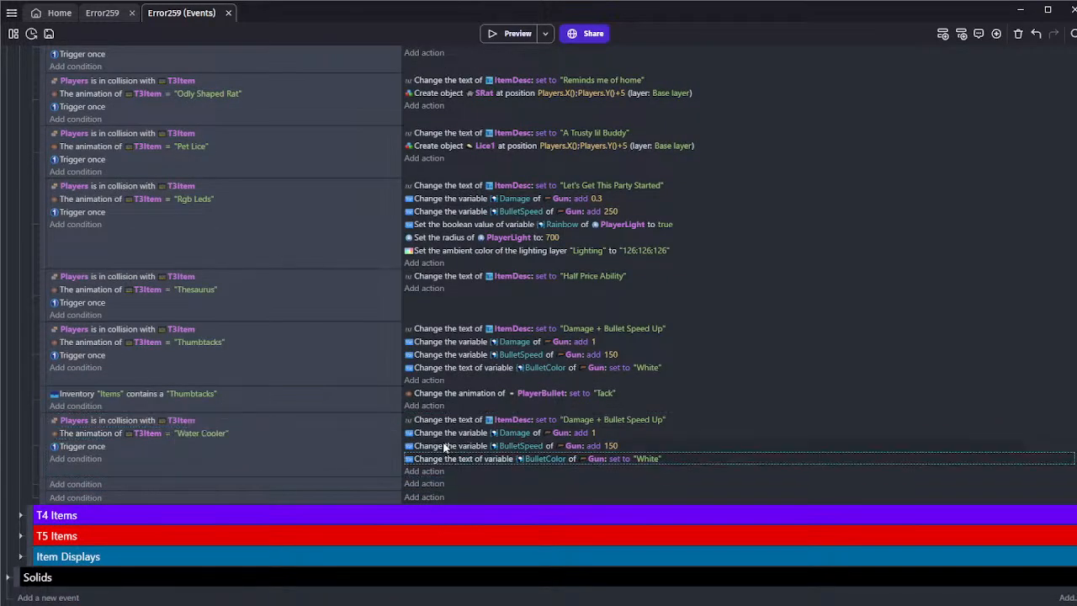
key(Delete)
key(Delete)
click(461, 445)
key(Delete)
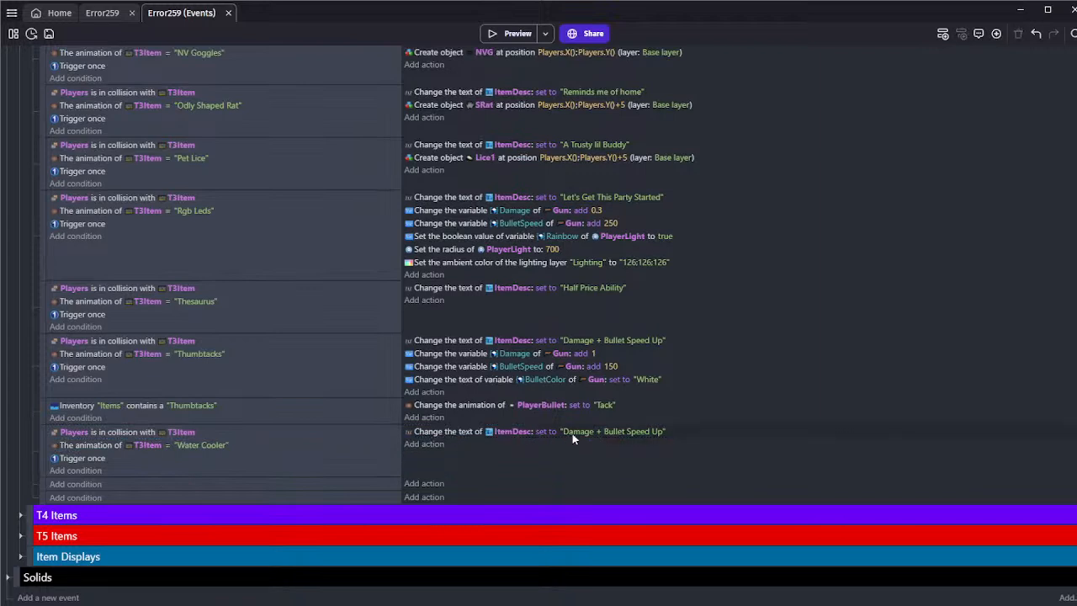
Clear the ItemDesc text copied into the Water Cooler pickup event
click(573, 433)
click(588, 460)
drag(570, 459, 708, 459)
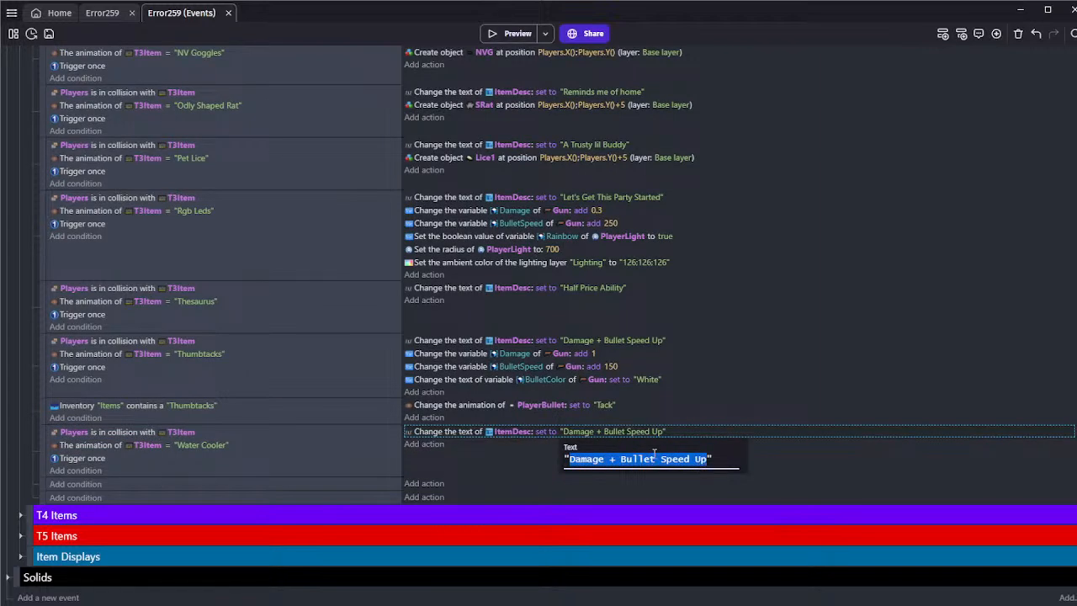
key(Delete)
click(162, 465)
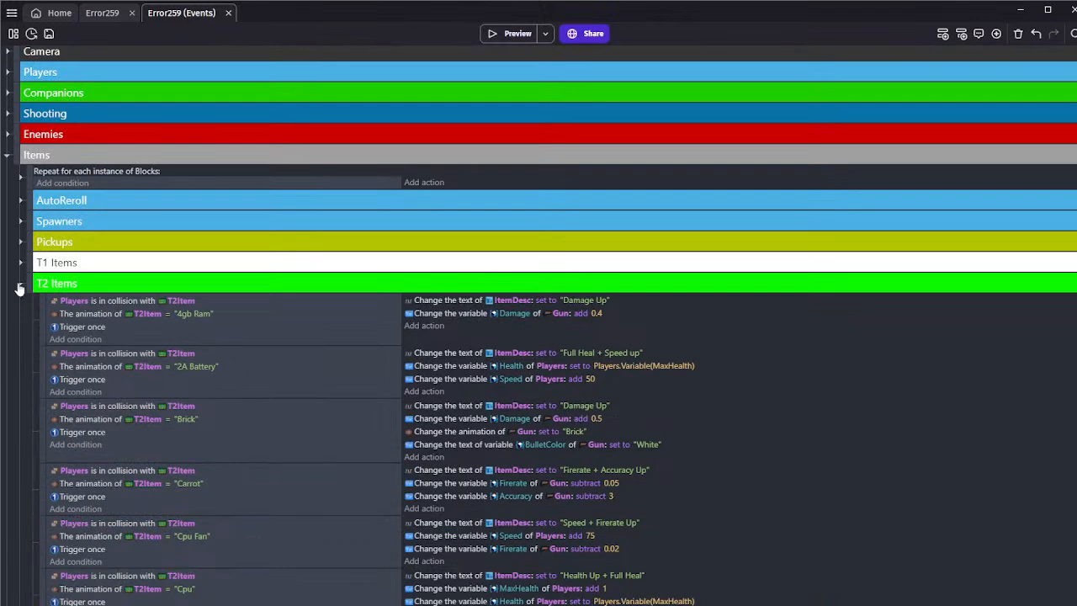
Set the Water Cooler event's ItemDesc text to "Speed + Firerate Up"
scroll(18, 284, down, 5)
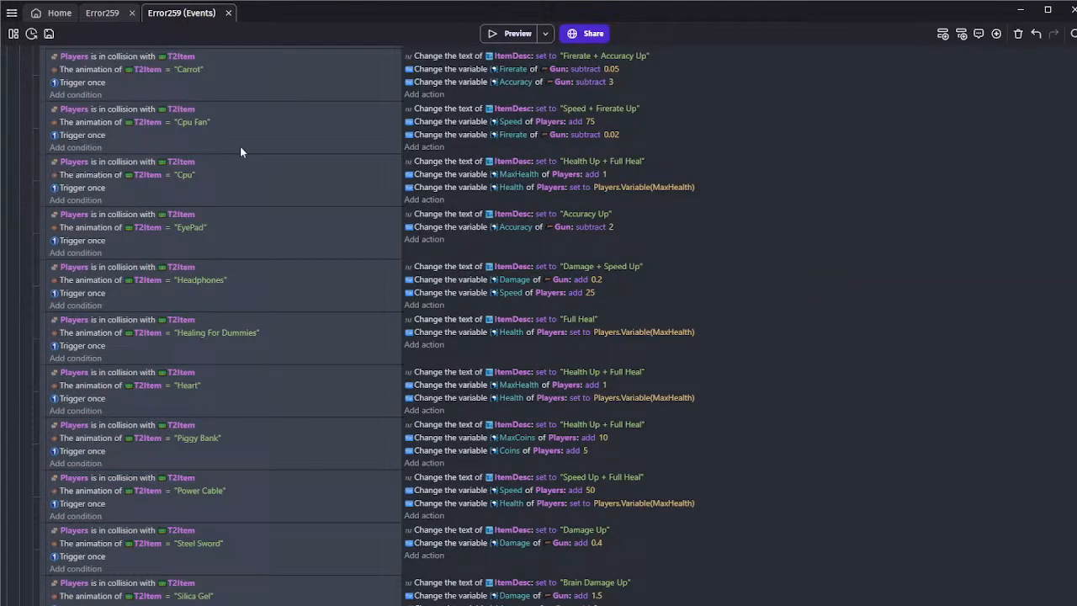
scroll(240, 151, up, 3)
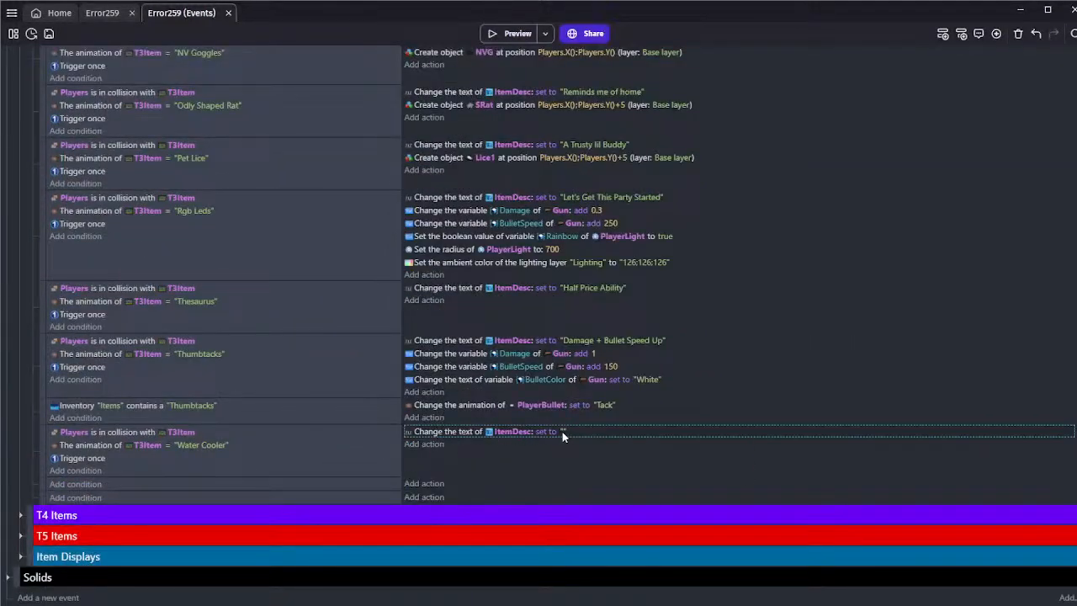
click(562, 432)
text(Spee)
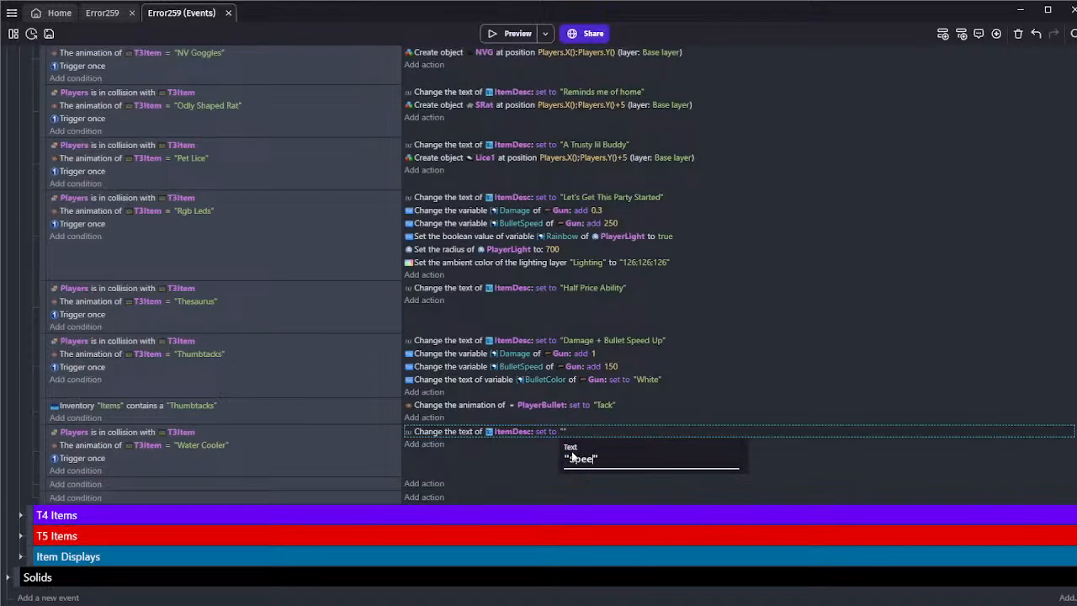
text(d+)
text(ire)
key(BackSpace)
key(BackSpace)
key(BackSpace)
key(BackSpace)
key(BackSpace)
key(BackSpace)
text(d )
text(+ Firerate )
text(UP)
text(p)
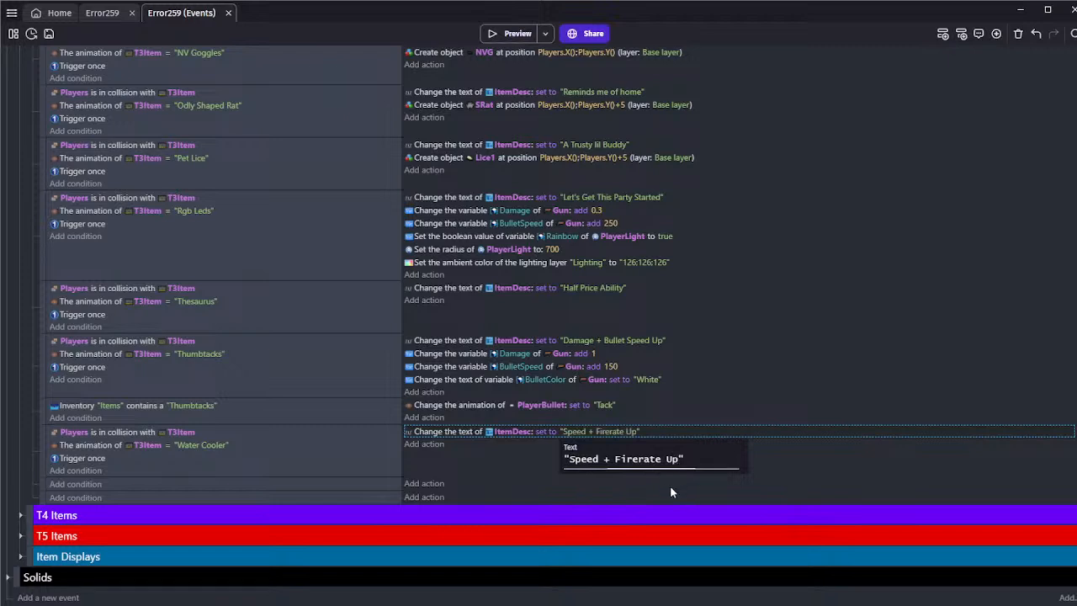
click(670, 486)
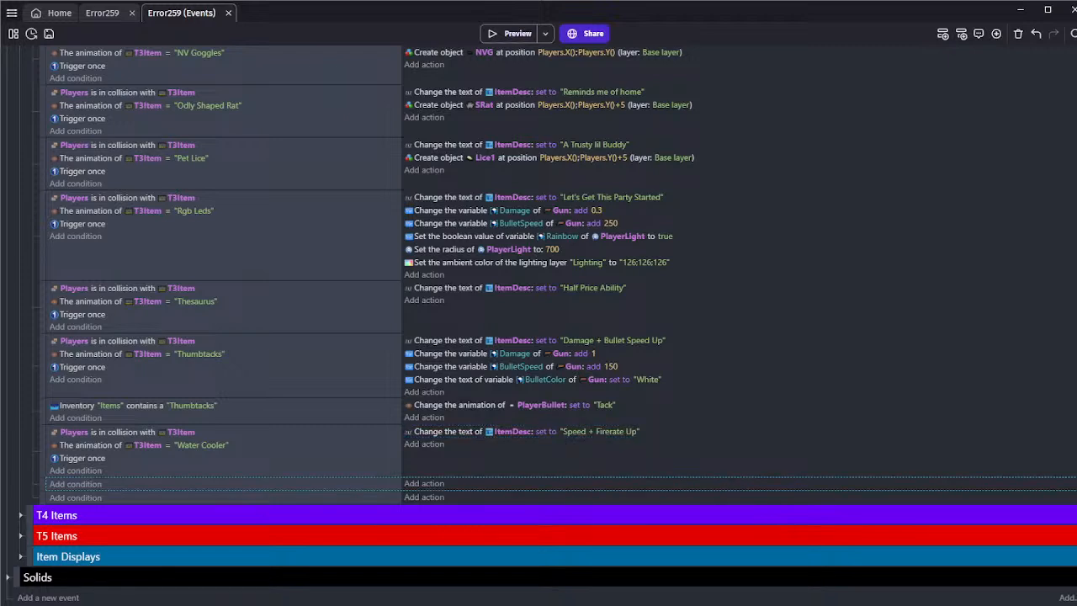
Copy the Thumbtacks event's Damage action into the Water Cooler event and change its variable to Firerate
click(482, 469)
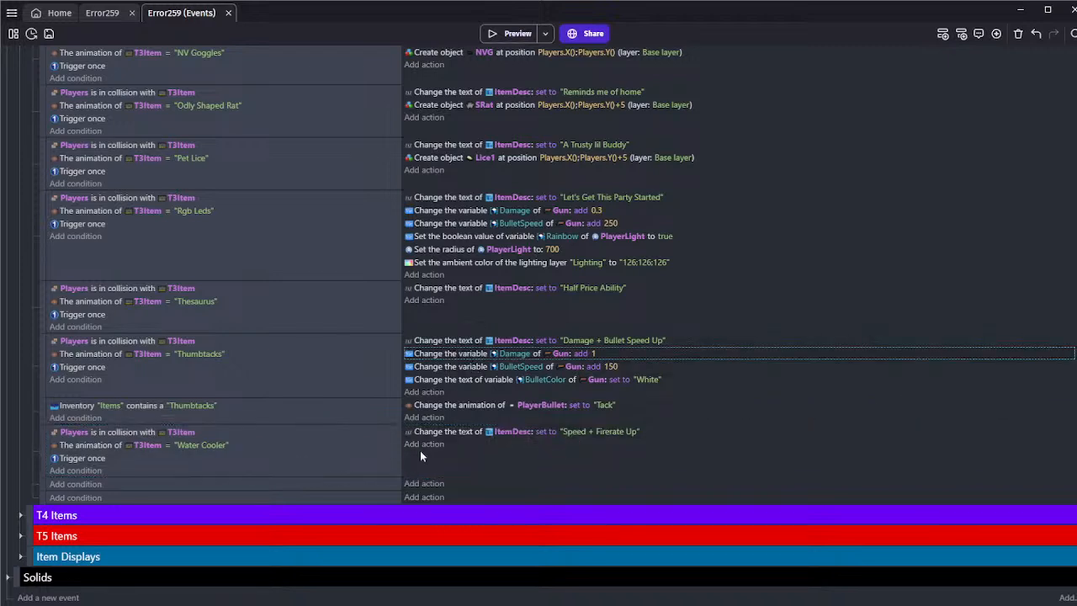
click(443, 450)
key(ctrl+v)
click(513, 435)
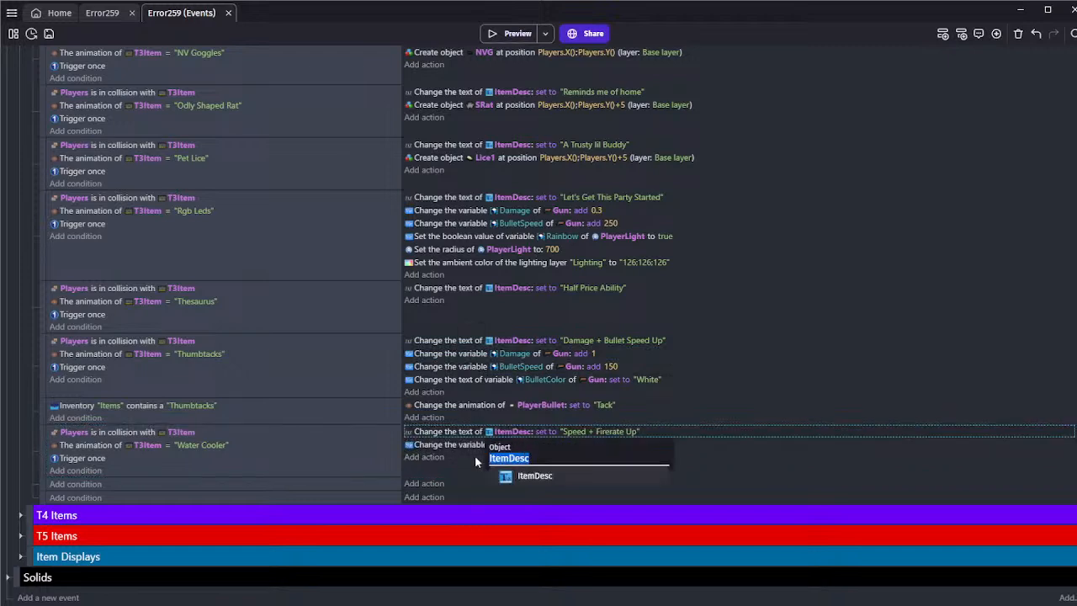
click(508, 444)
text(f)
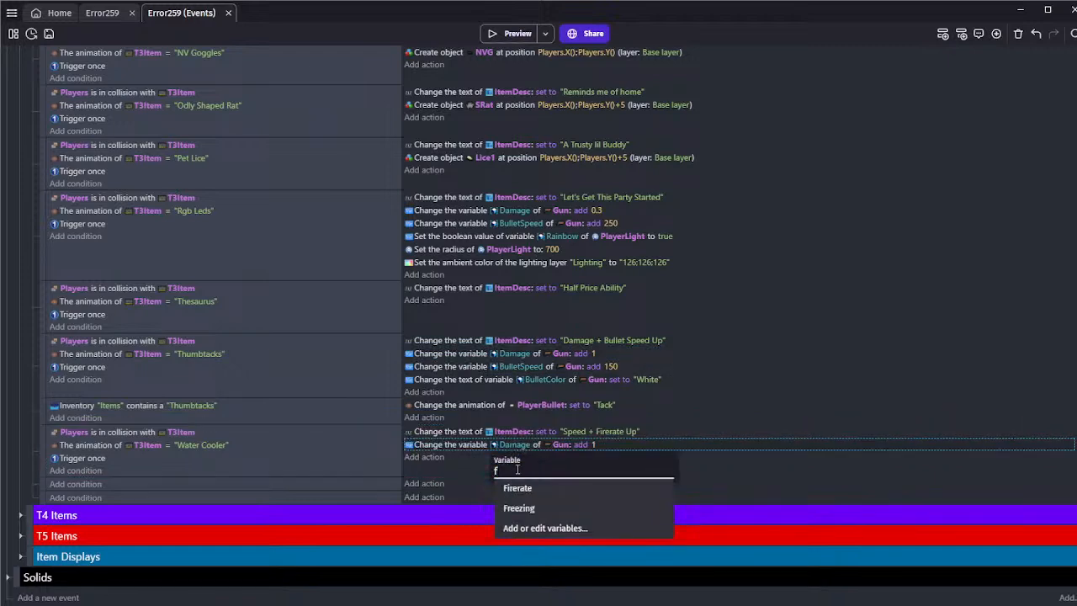
click(518, 488)
Make the Water Cooler event's Firerate action subtract 0.2
click(580, 444)
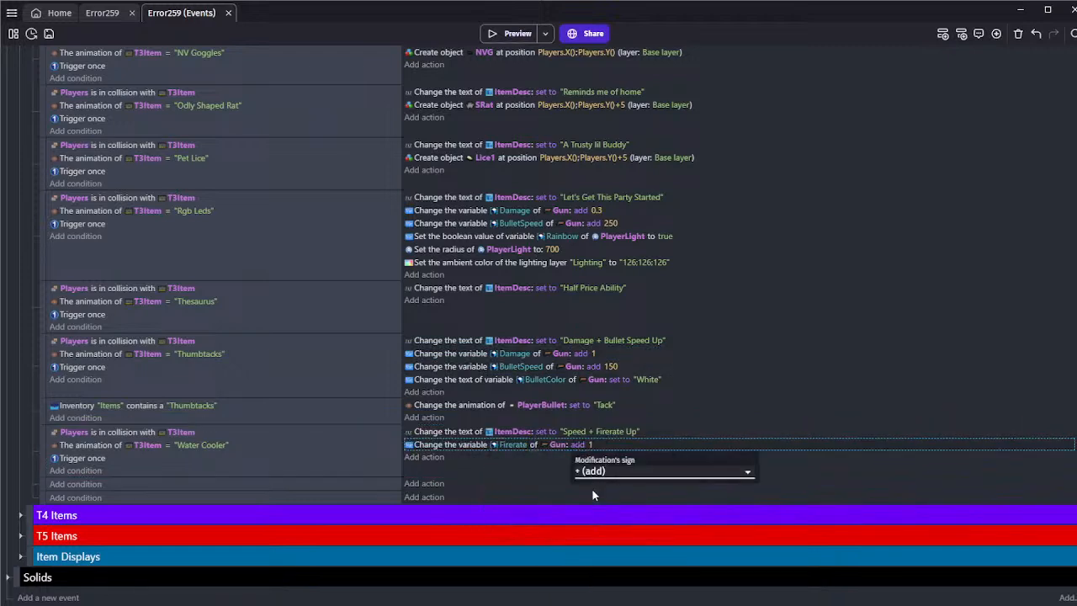
click(590, 505)
click(559, 469)
click(607, 445)
text(0.)
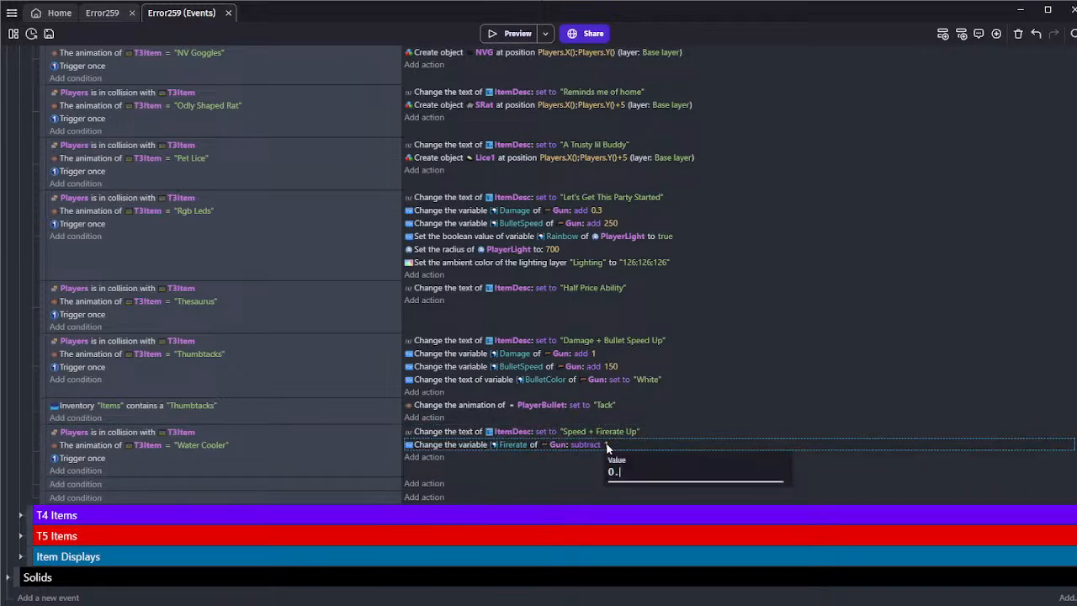
text(2)
click(580, 458)
Check the fire rate changes of the T2 items and set the Water Cooler's Firerate subtraction to 0.06
scroll(53, 164, up, 8)
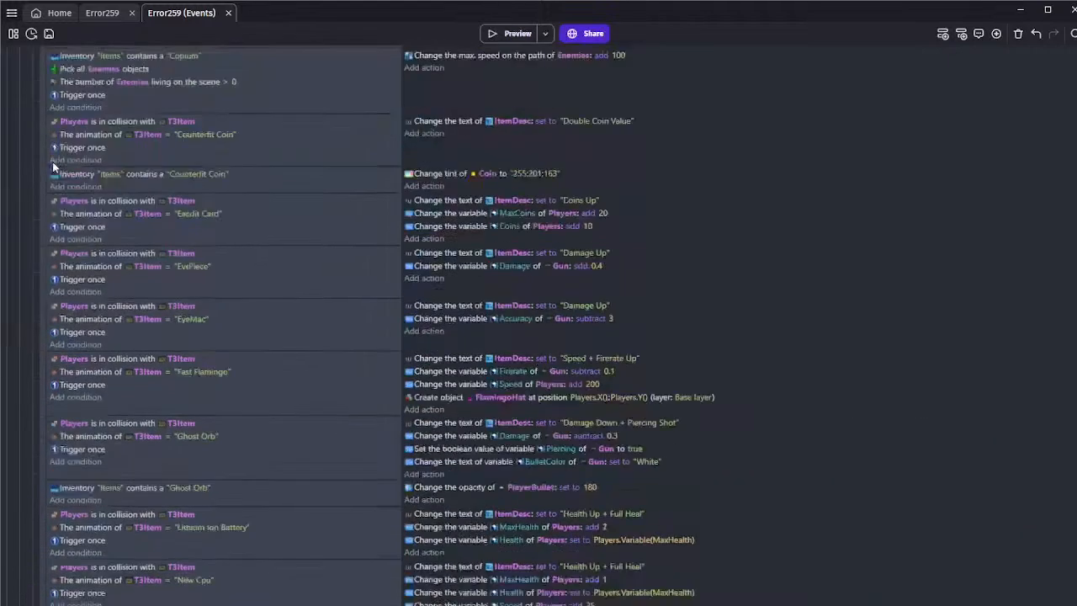
scroll(52, 162, up, 10)
click(20, 224)
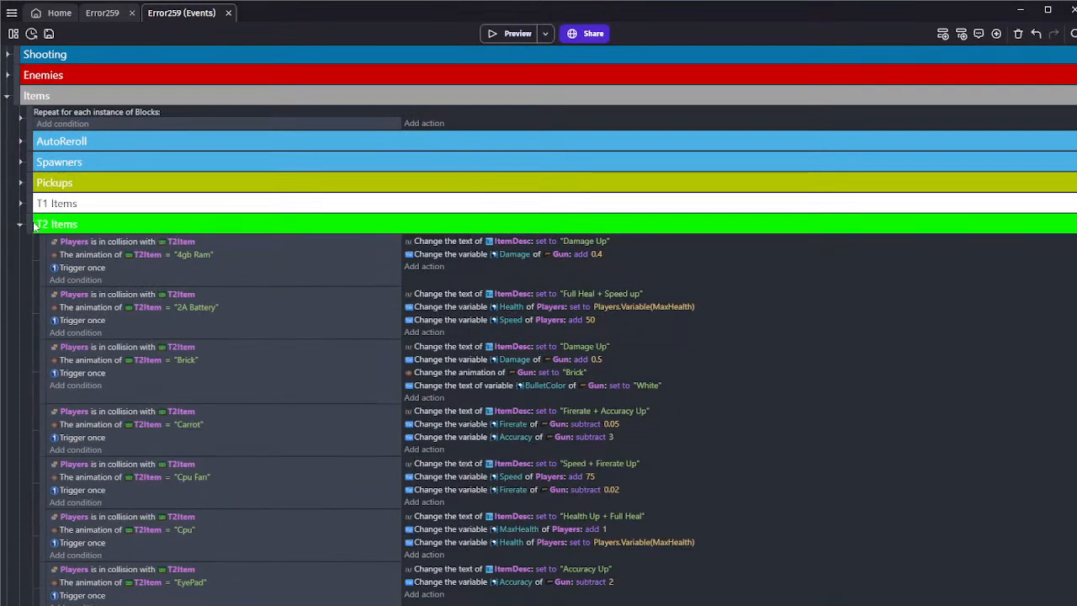
scroll(38, 231, down, 4)
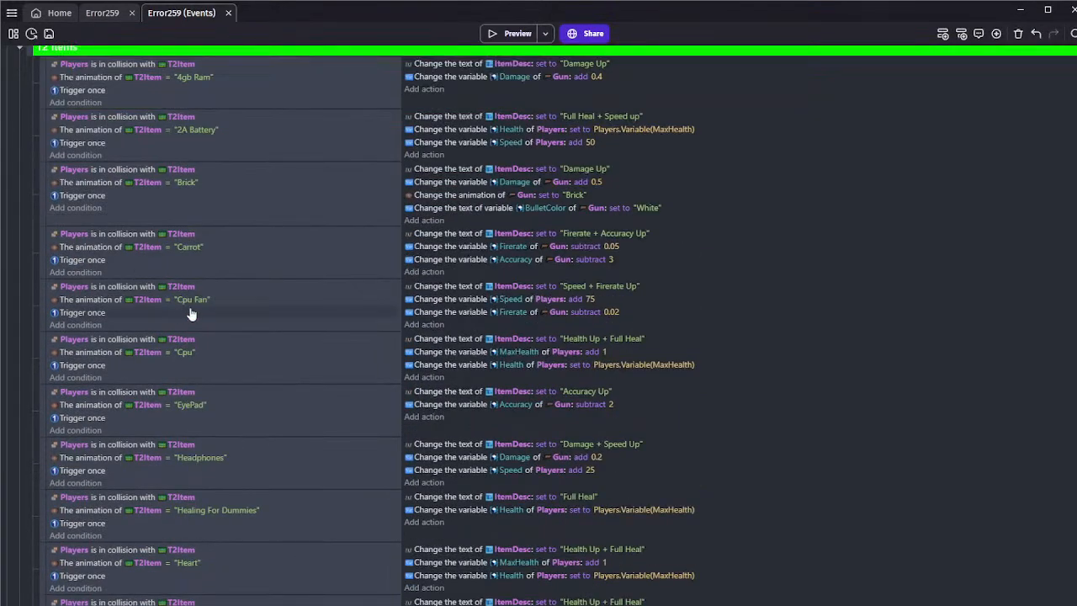
scroll(126, 278, up, 5)
click(20, 287)
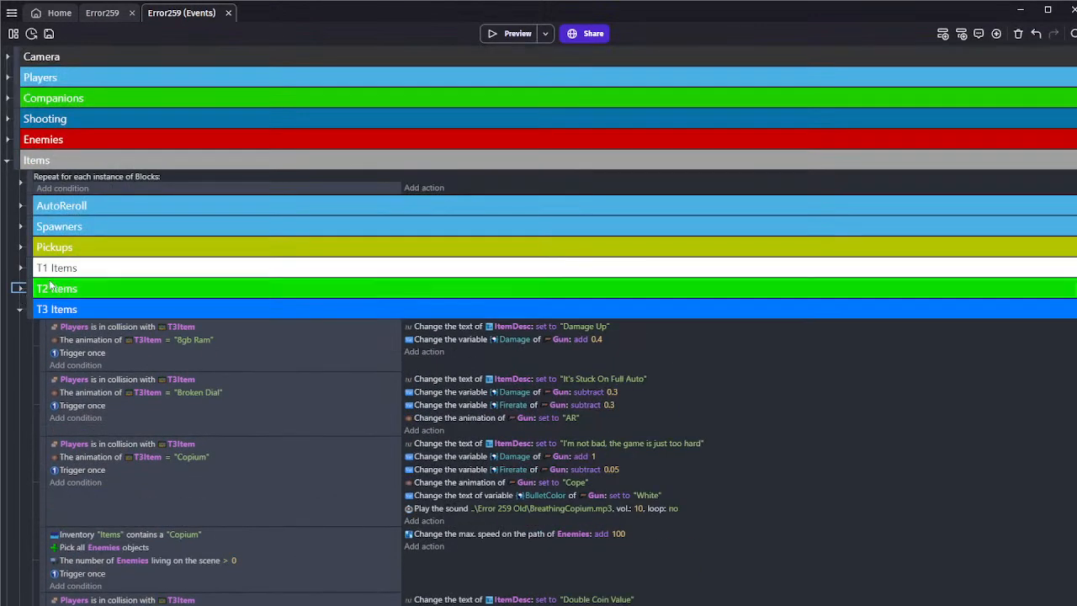
scroll(321, 297, down, 20)
click(610, 445)
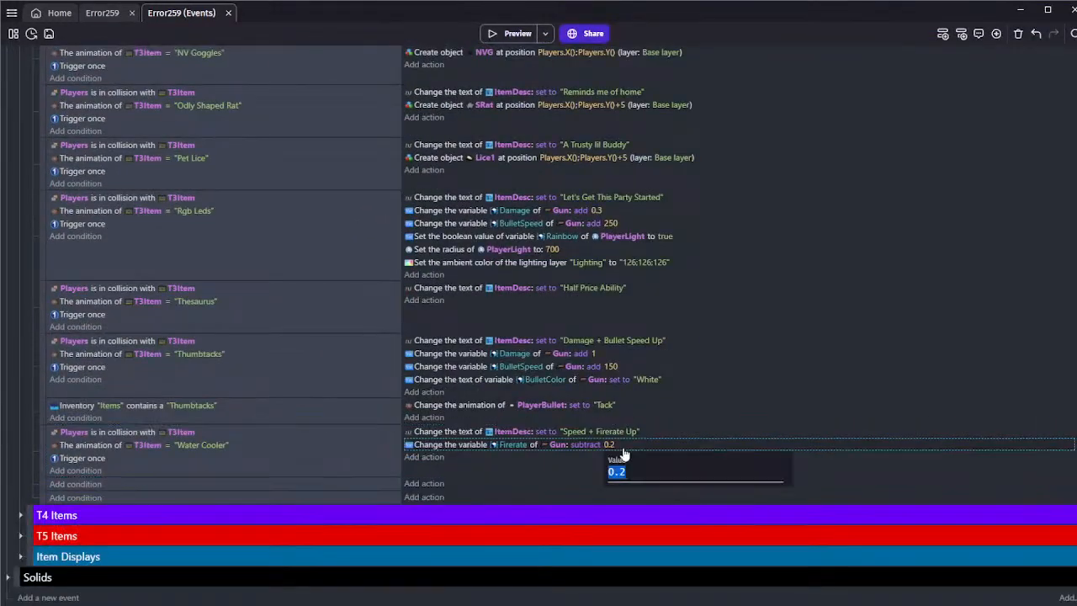
click(637, 475)
text(6)
click(586, 467)
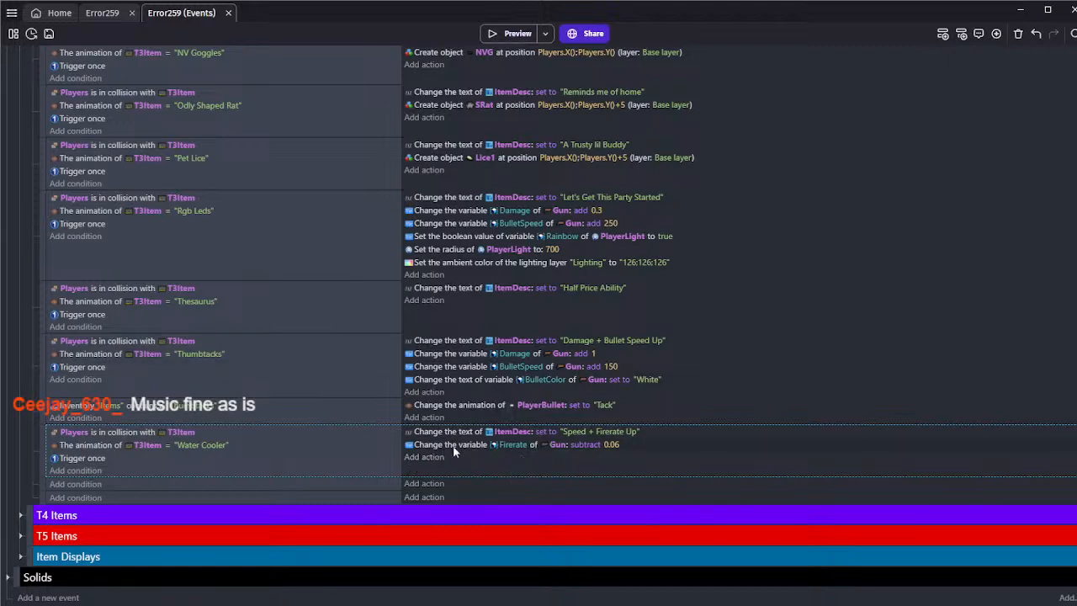
Add a Change number variable action to the Water Cooler event that adds to the Players group's Speed, leaving the value empty
click(433, 457)
click(101, 117)
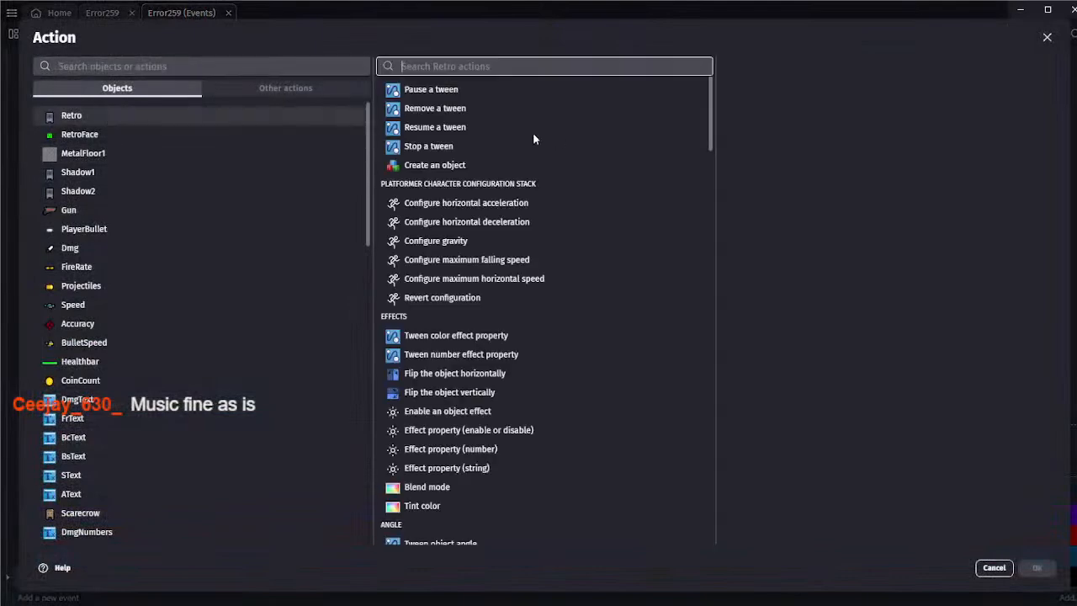
click(998, 575)
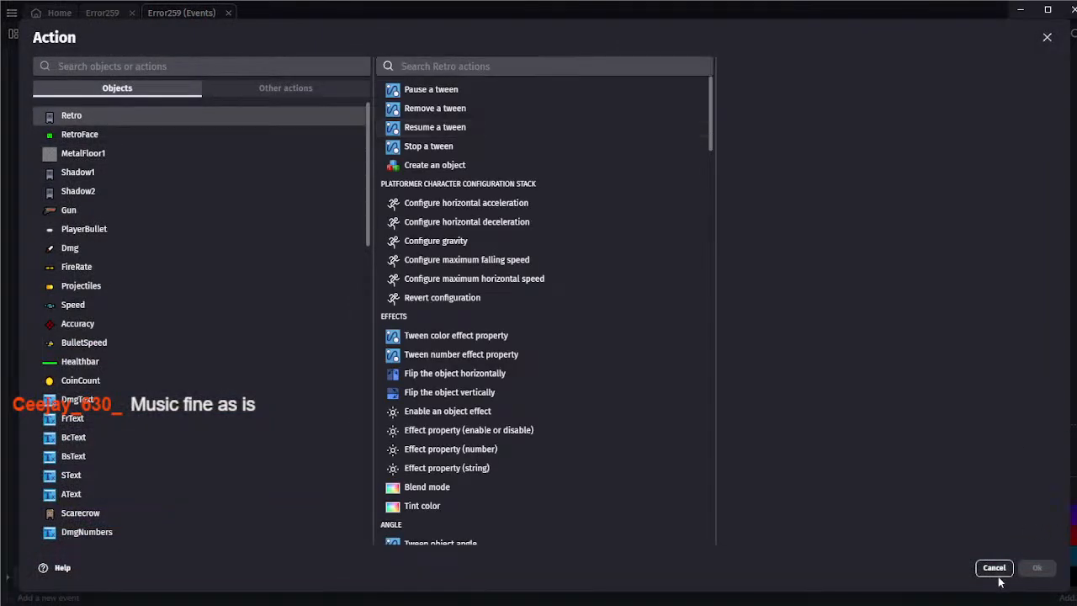
click(313, 73)
text(player)
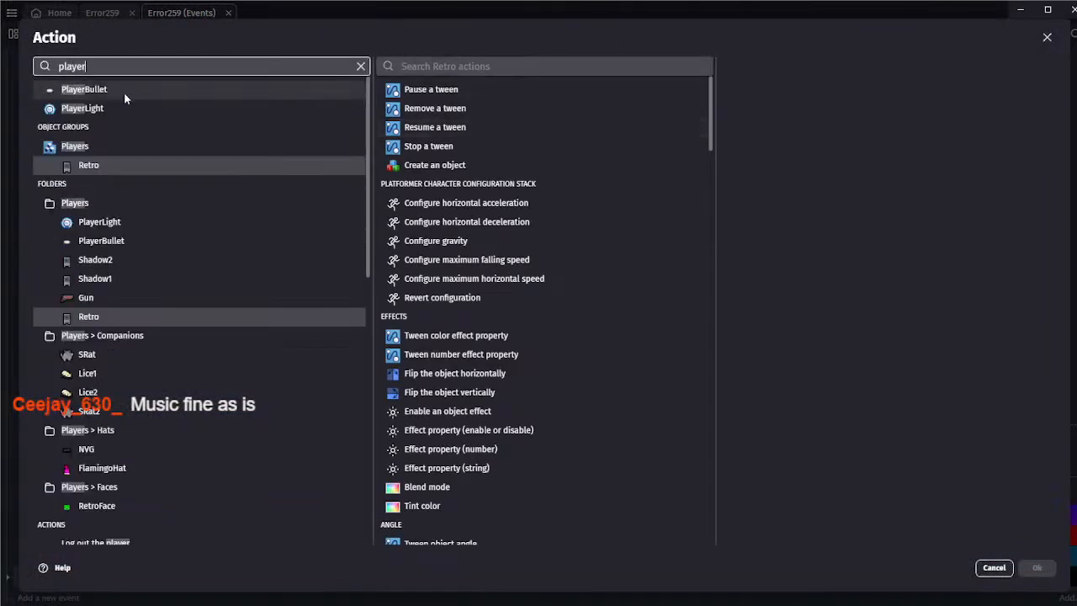
click(108, 146)
click(452, 67)
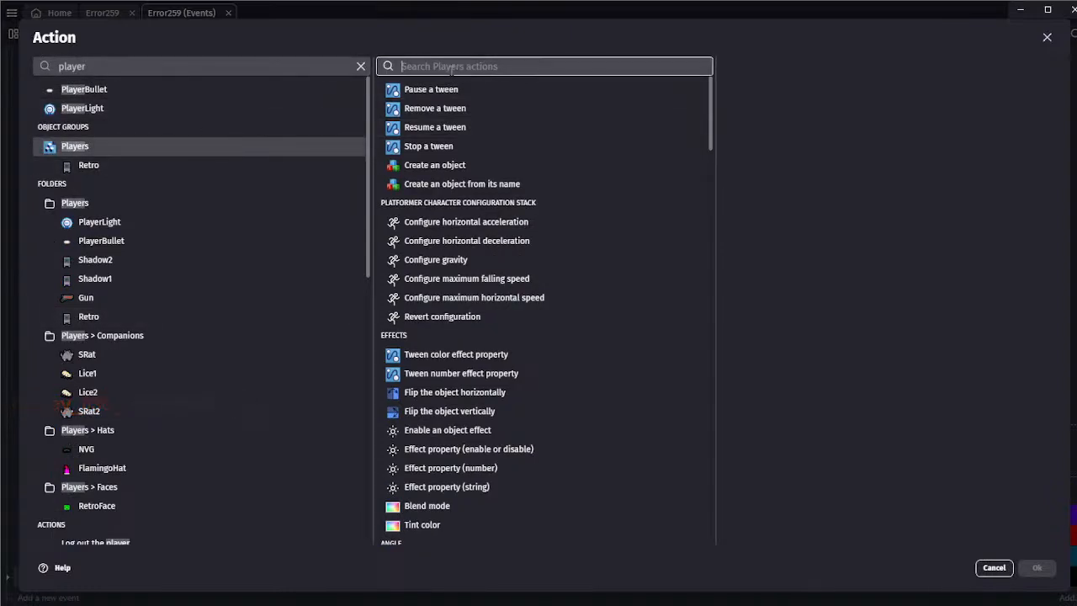
text(var)
click(450, 94)
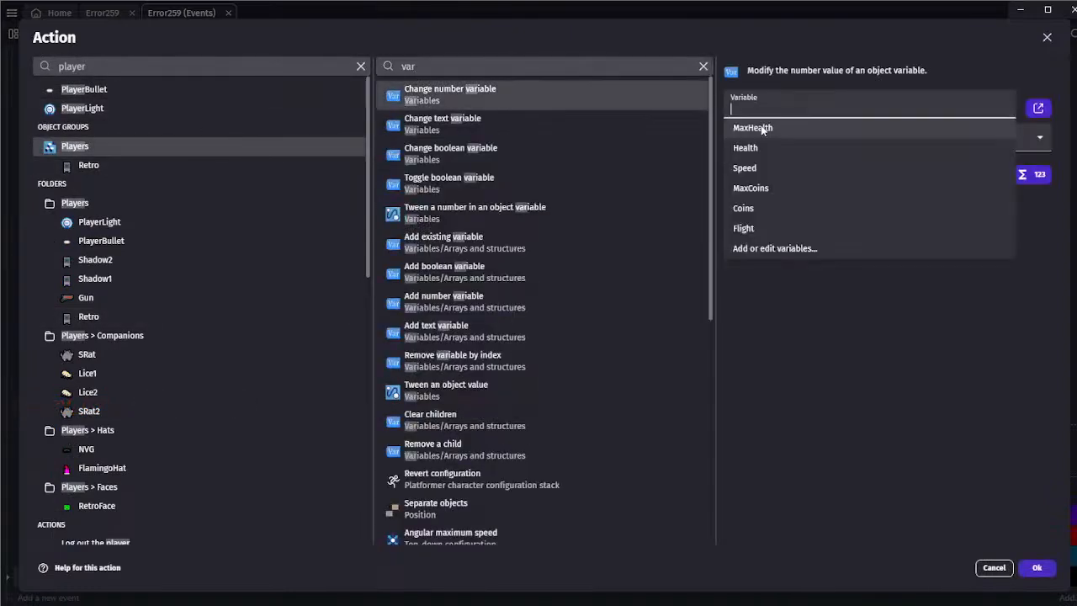
click(769, 168)
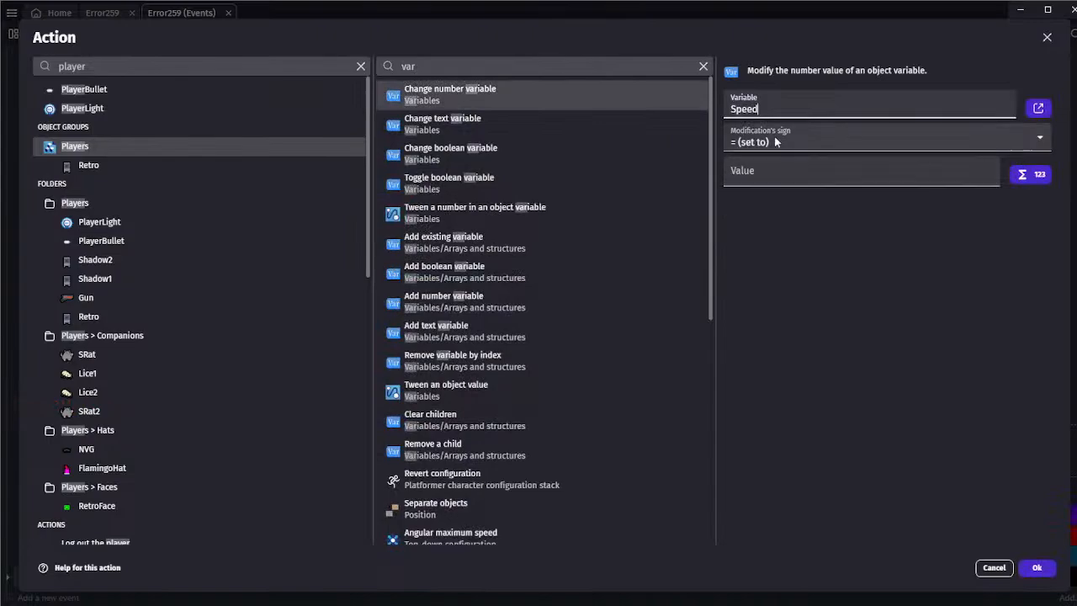
click(776, 142)
click(762, 170)
click(779, 179)
click(1036, 565)
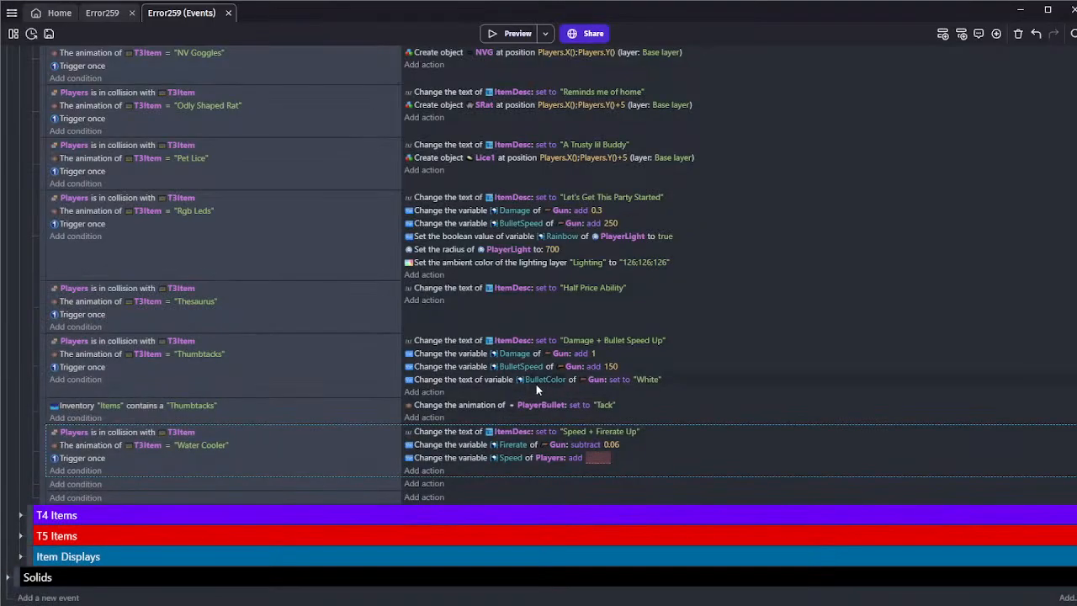
Examine the Speed bonuses given by the existing T2 and T3 item events
scroll(534, 375, up, 5)
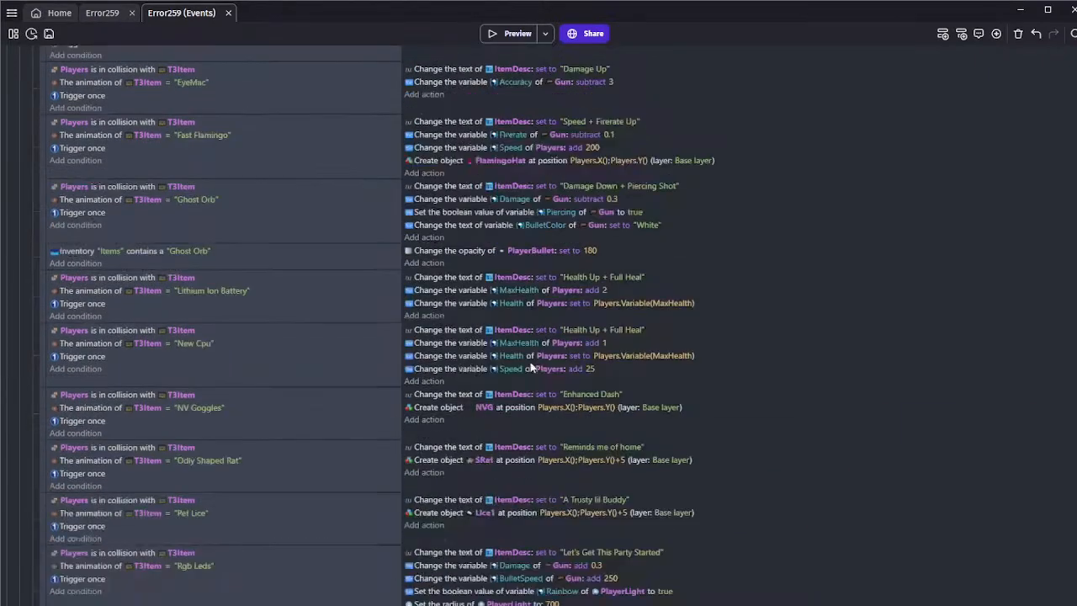
scroll(530, 367, down, 5)
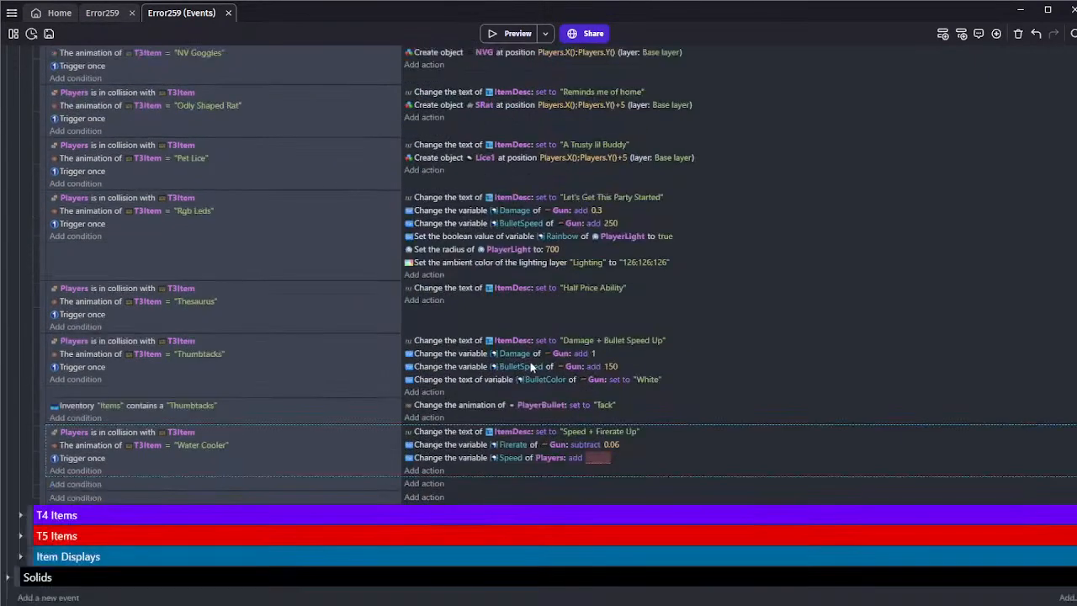
scroll(356, 319, up, 15)
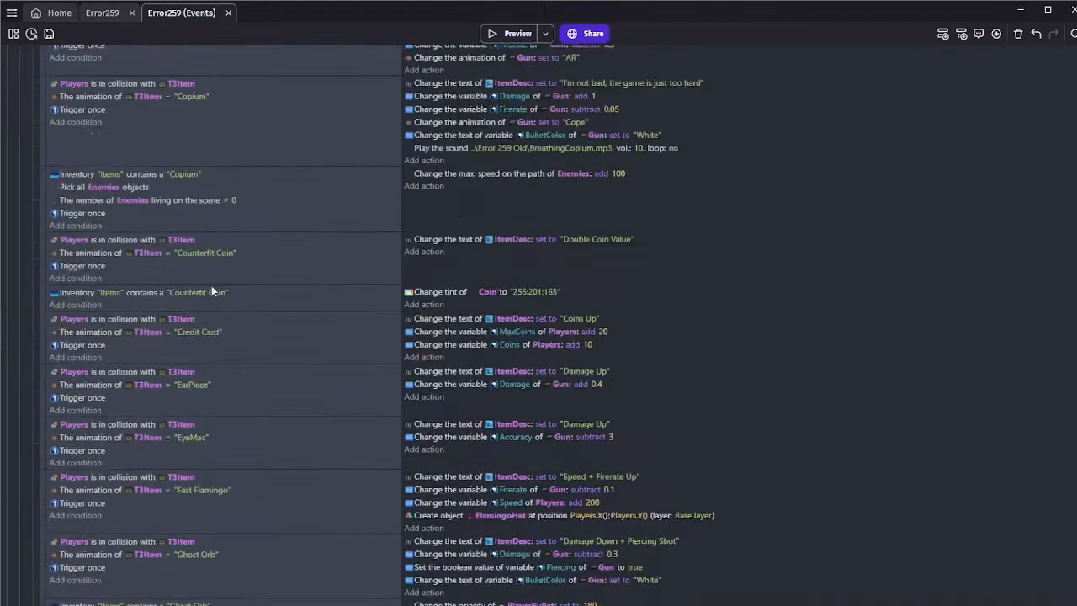
click(20, 288)
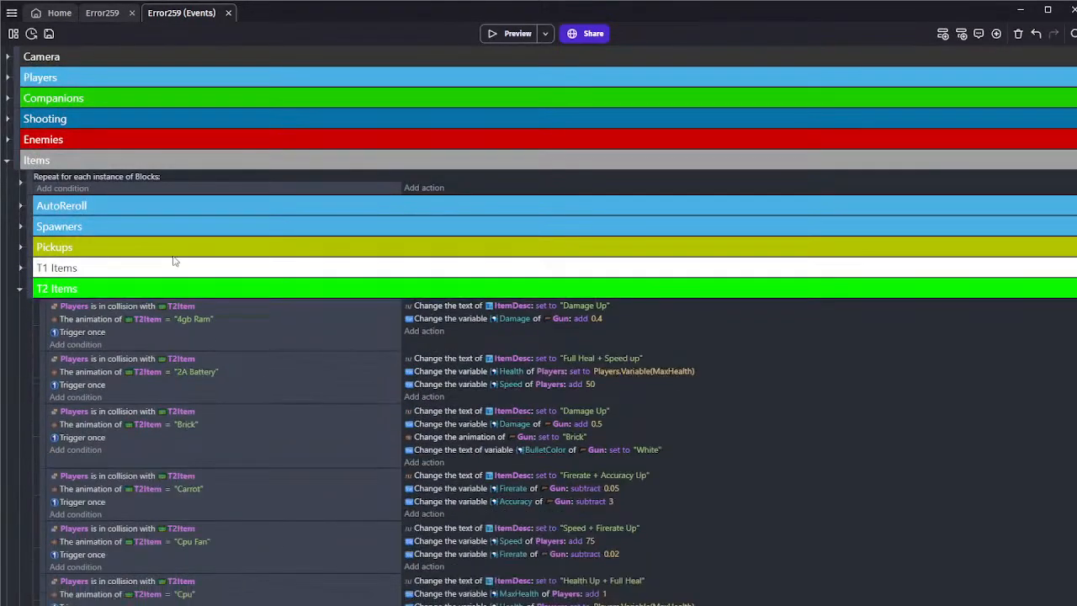
scroll(174, 256, down, 8)
scroll(177, 244, up, 5)
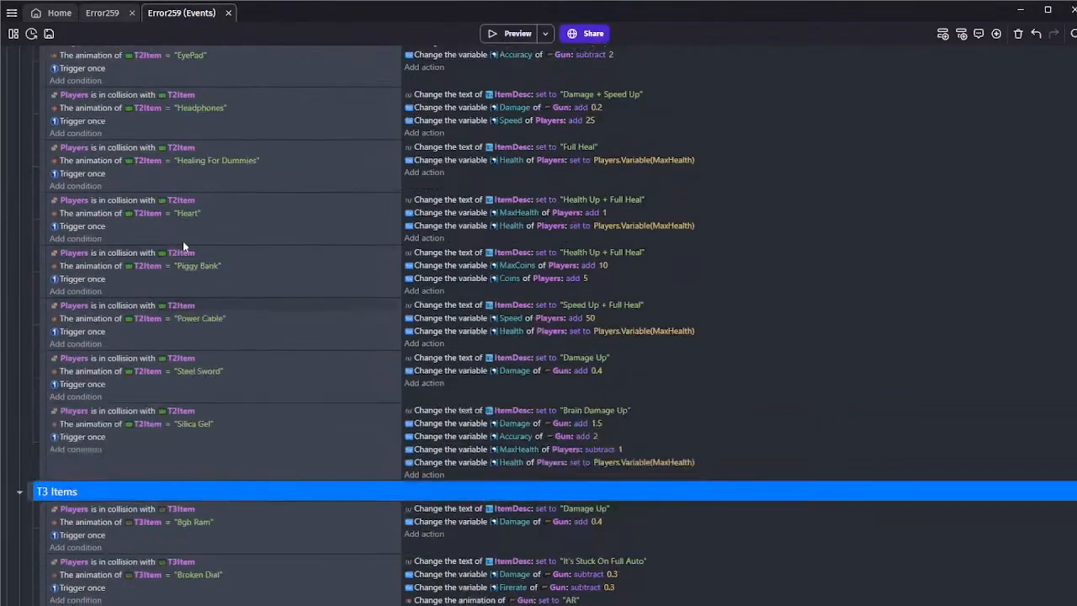
scroll(284, 318, up, 2)
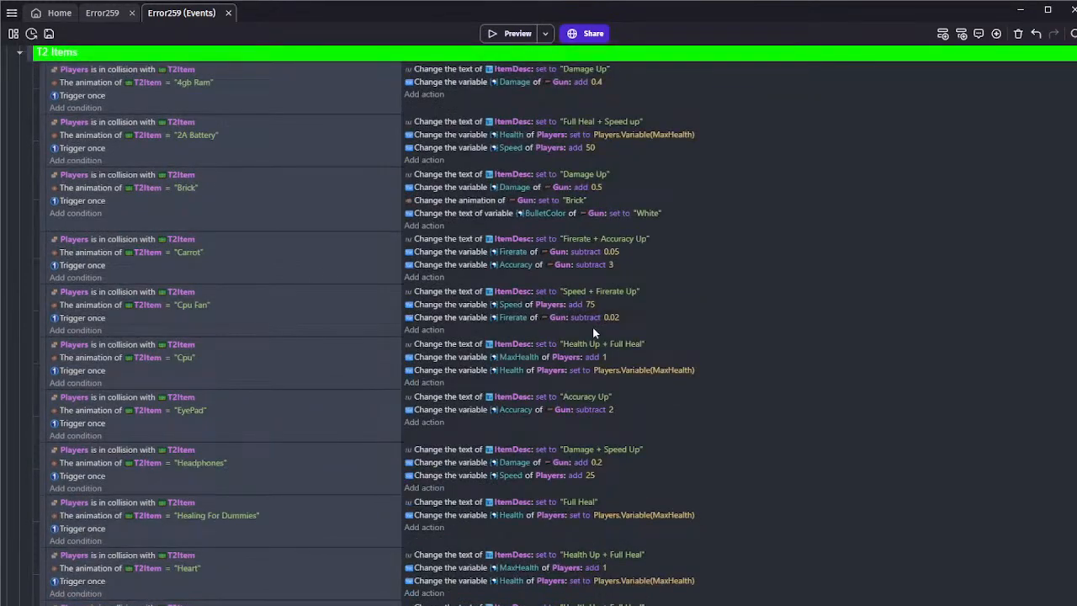
scroll(284, 317, up, 10)
scroll(368, 265, down, 15)
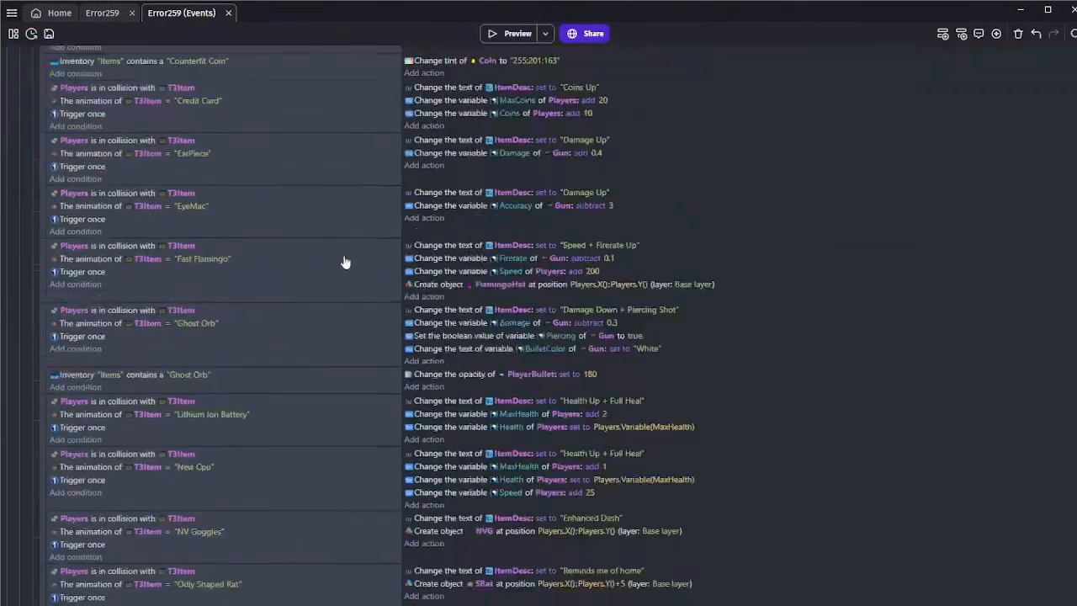
Set the Water Cooler event's Players Speed addition to 100 and switch to the Error259 scene
click(600, 458)
text(100)
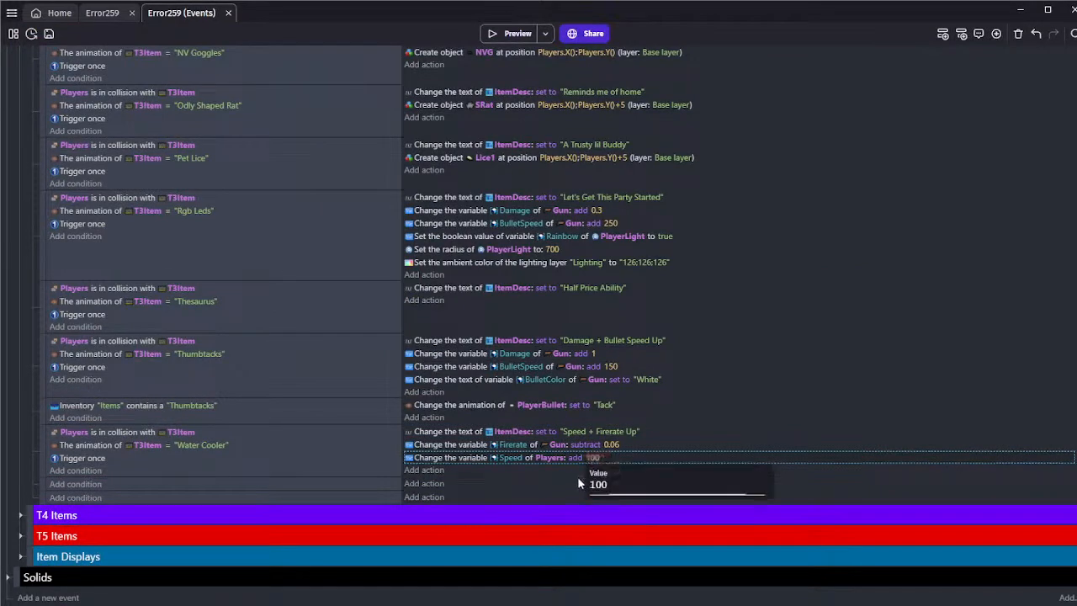
click(626, 479)
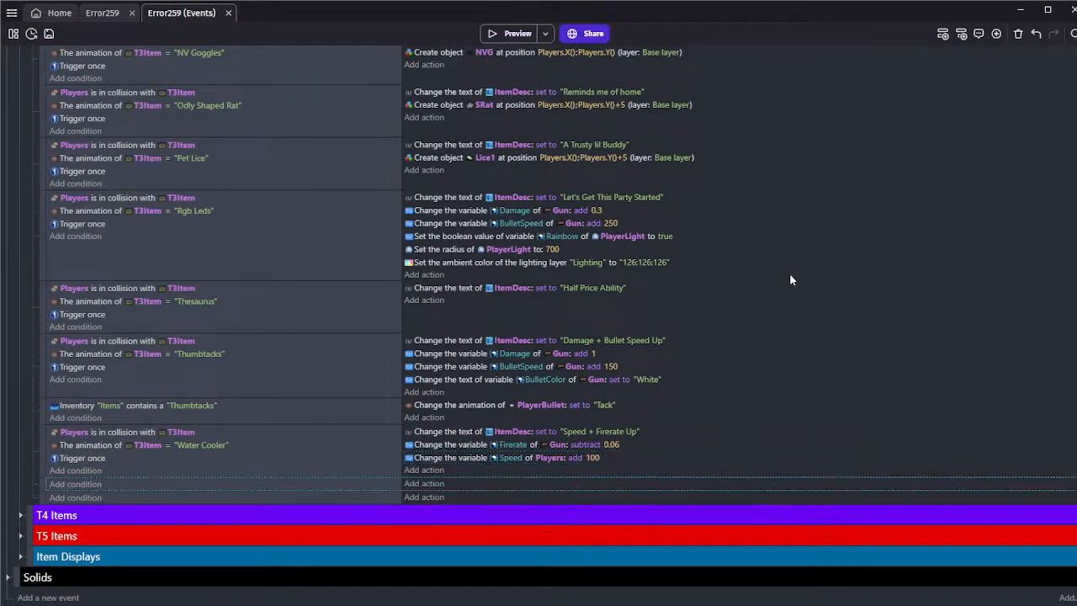
click(110, 13)
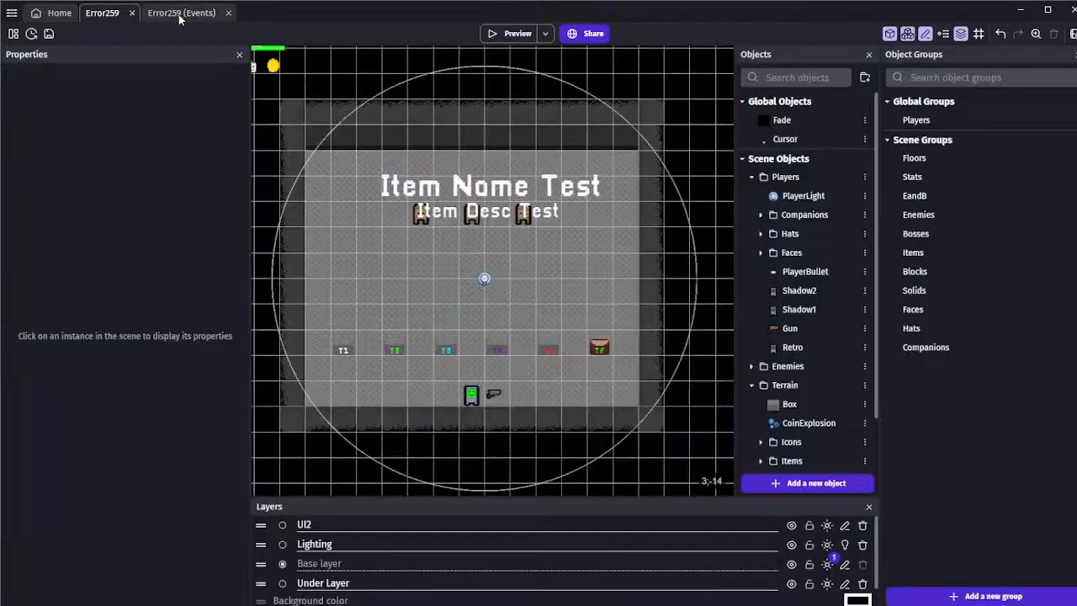
Preview the Error259 scene, test picking up items, moving and shooting around the three dummies, and close the preview
middle_drag(384, 107, 396, 109)
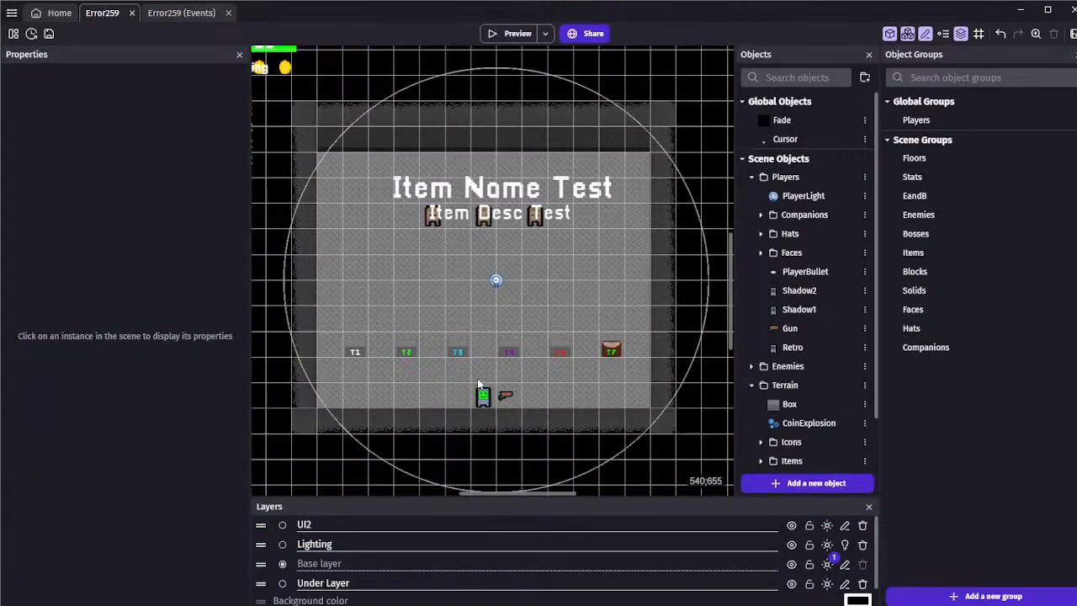
click(515, 34)
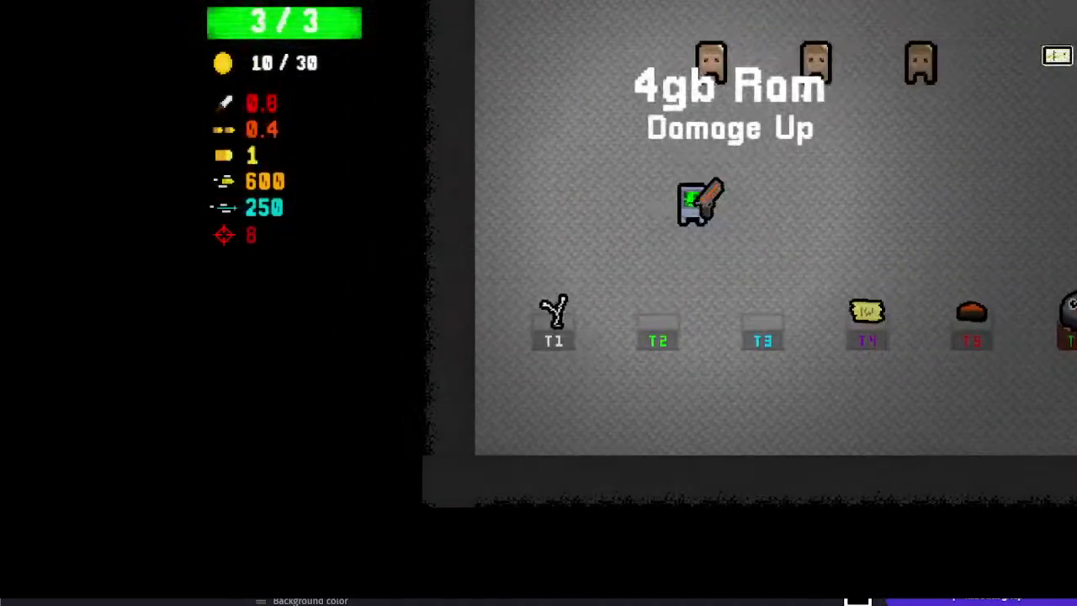
key(w)
key(d)
key(s)
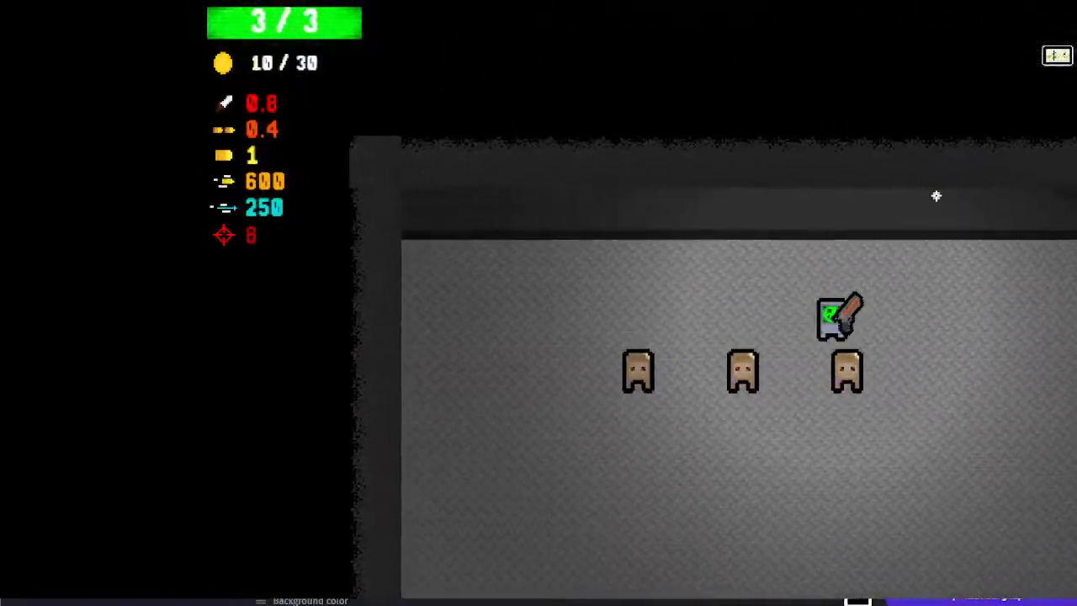
key(a)
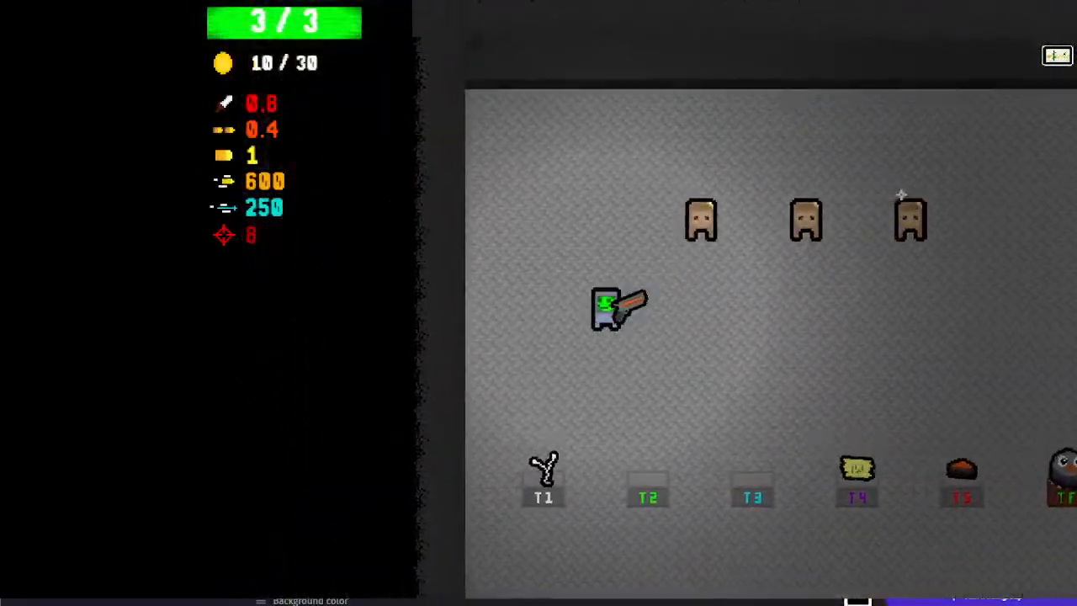
key(w)
key(w)
key(d)
key(s)
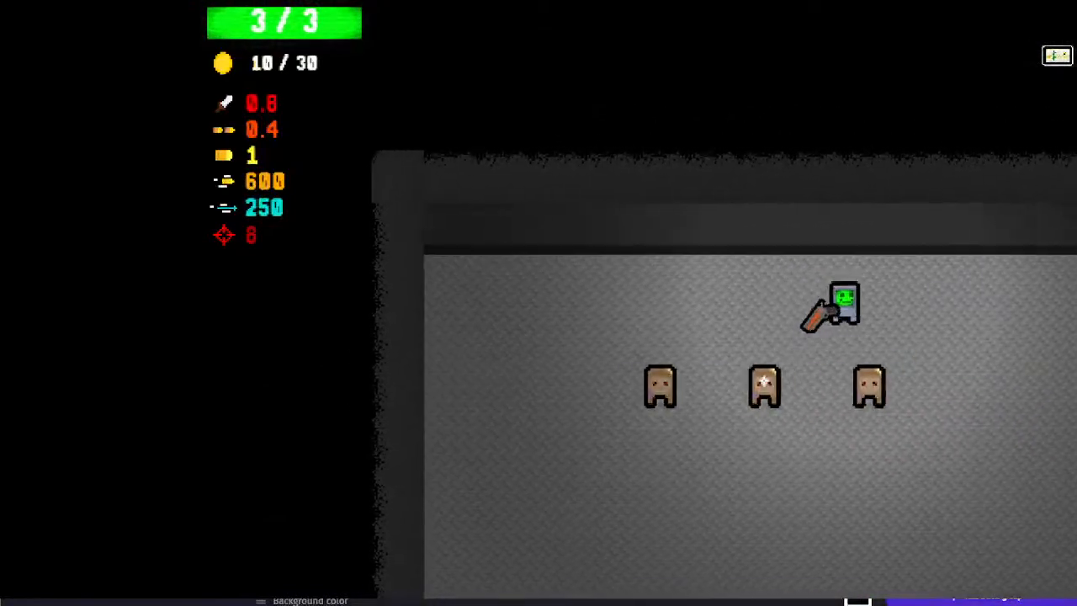
key(s)
key(a)
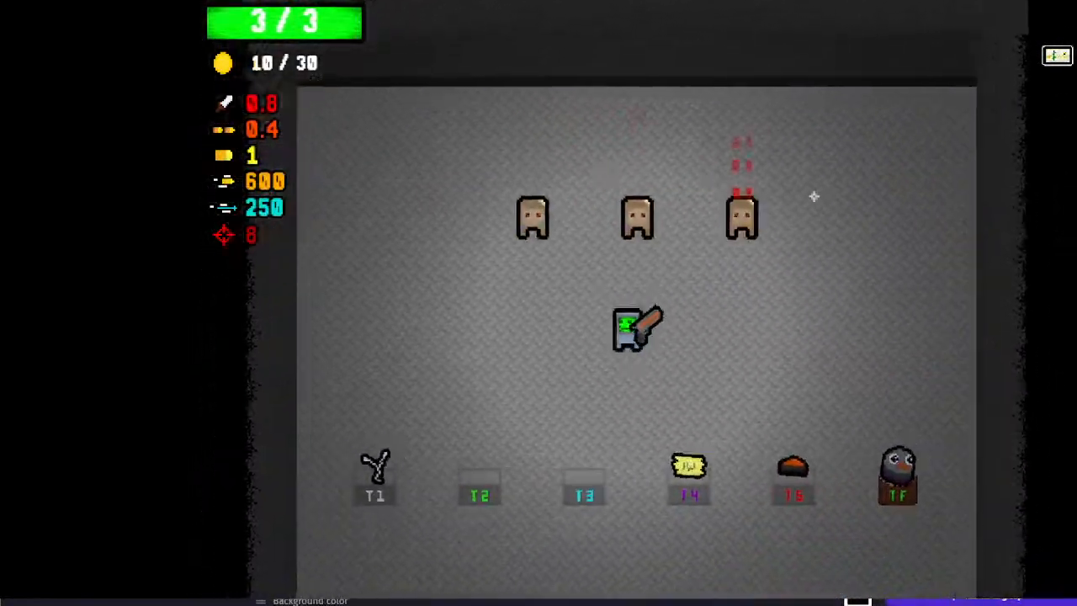
key(d)
key(a)
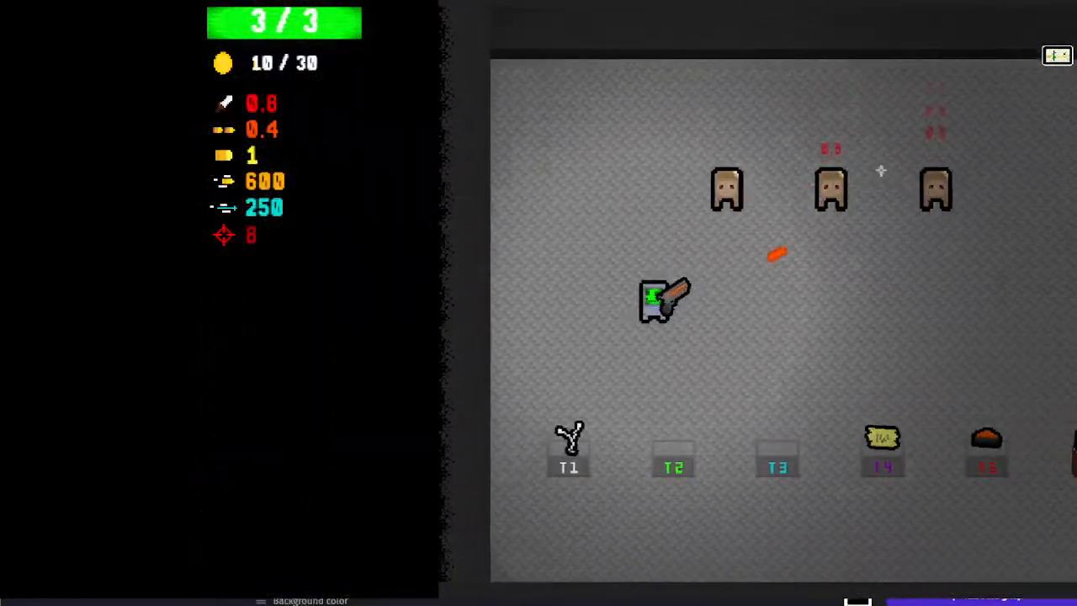
key(d)
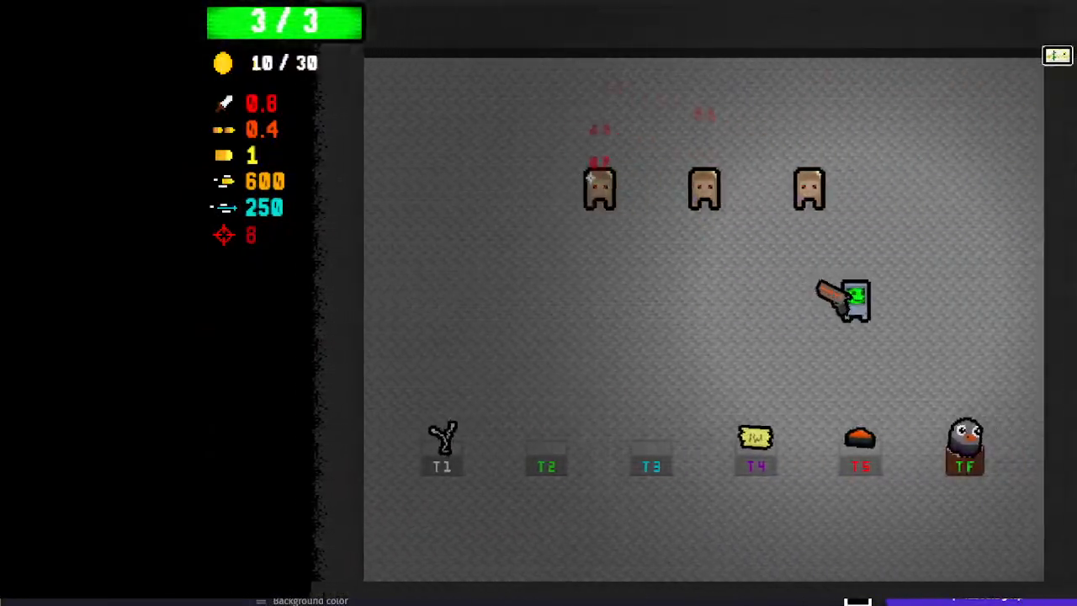
key(a)
key(alt+F4)
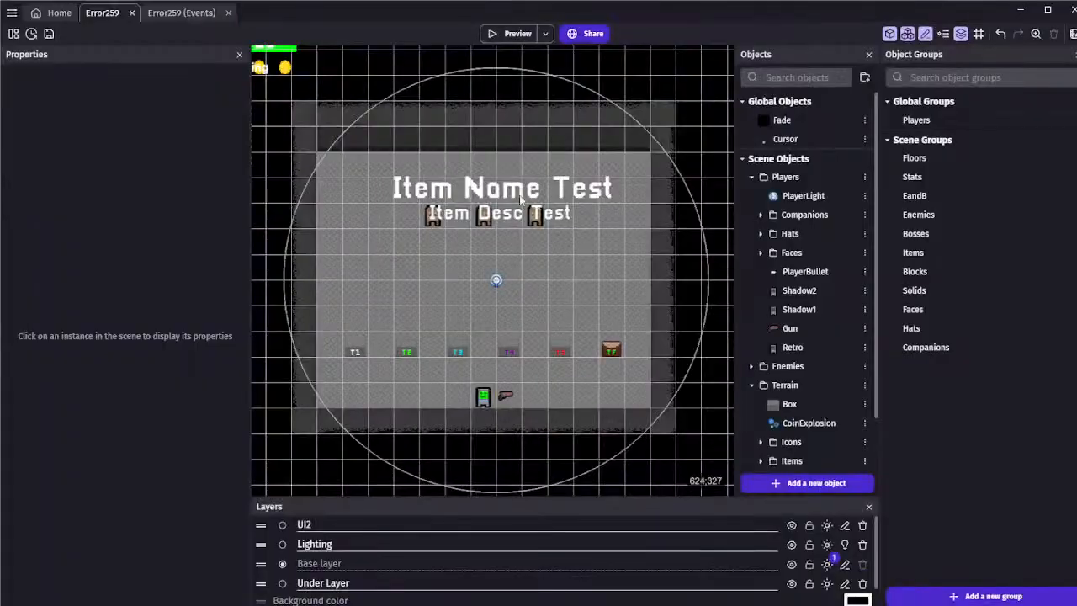
Remove the empty events below the Water Cooler event on the Error259 event sheet and save the project
click(166, 13)
click(102, 13)
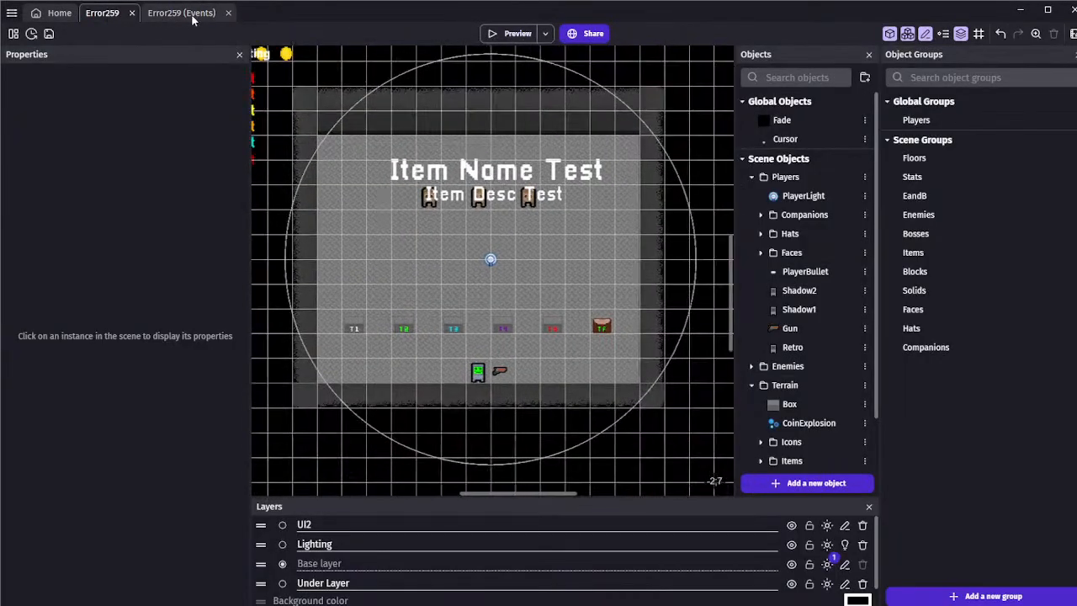
click(190, 16)
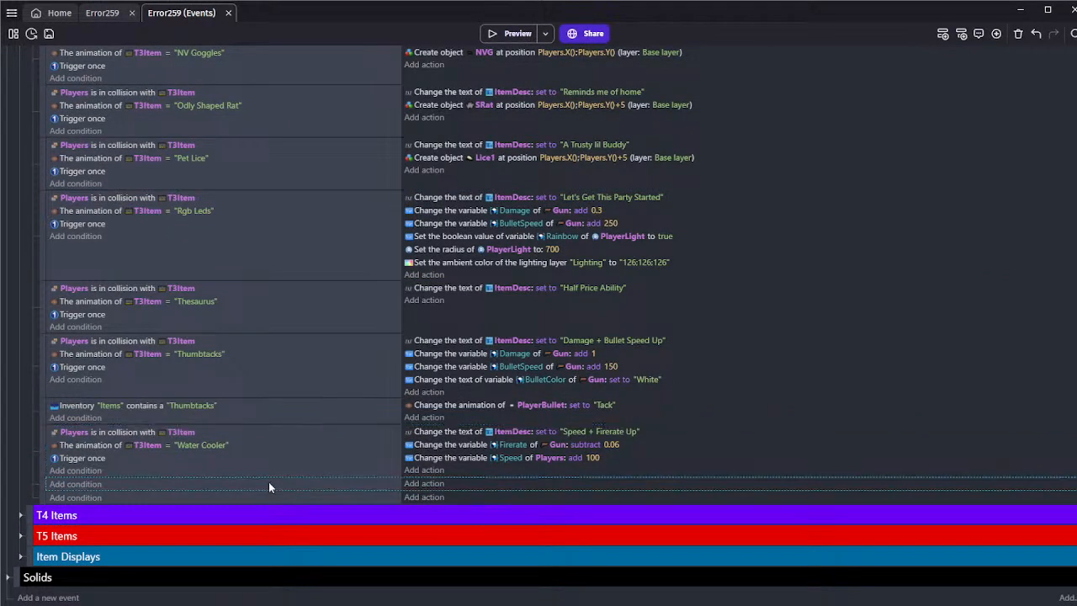
scroll(269, 485, up, 1)
scroll(268, 491, up, 1)
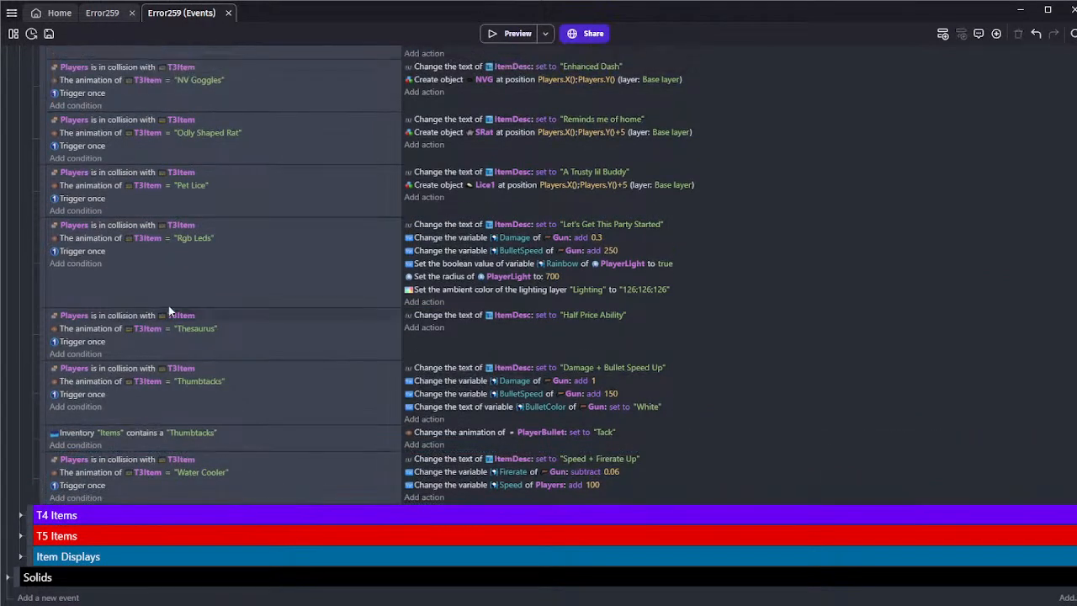
key(ctrl+s)
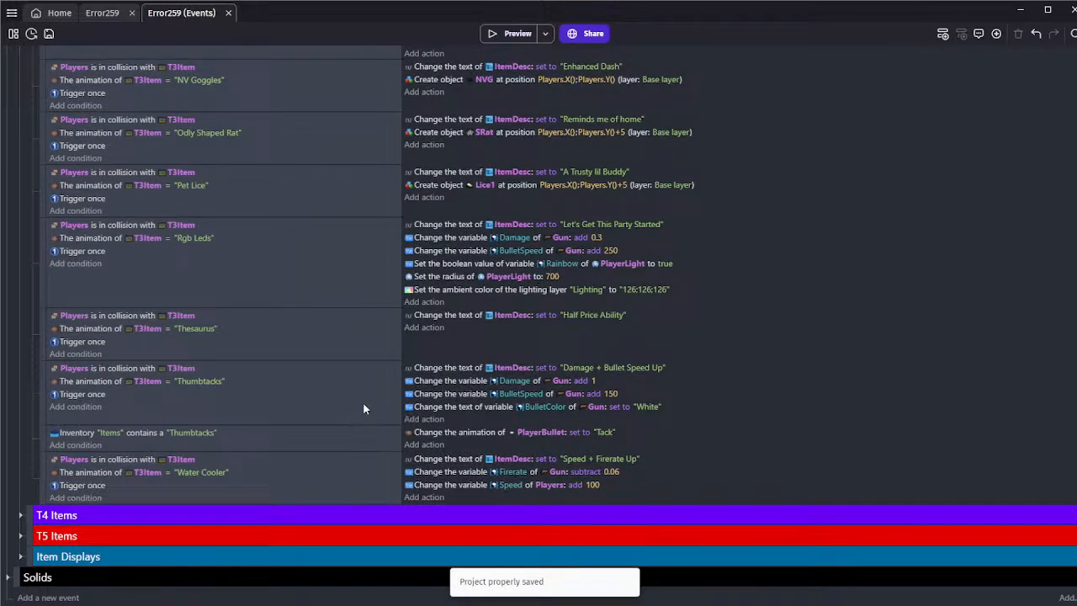
Collapse the T3 Items group, expand T4 Items, and add empty events after the Melting Ice Cube event
scroll(340, 382, up, 15)
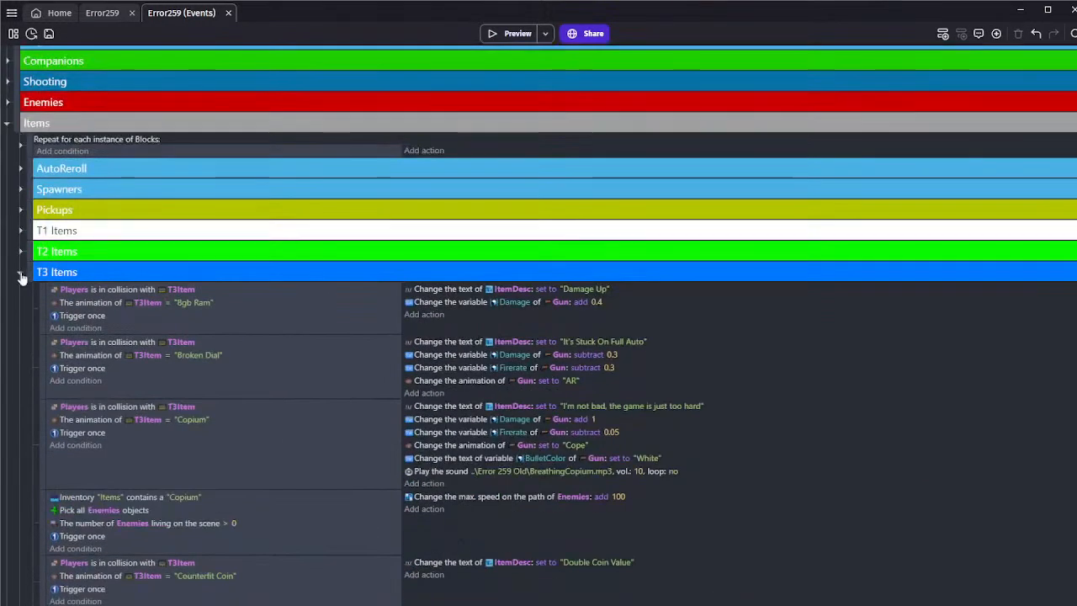
click(20, 275)
click(20, 330)
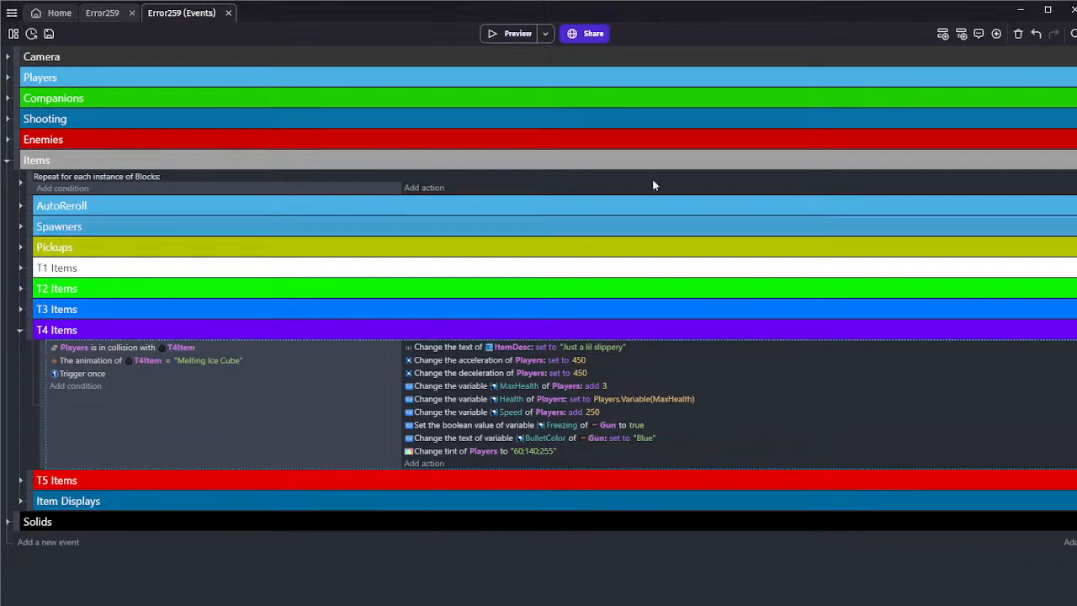
click(943, 33)
click(942, 34)
click(942, 34)
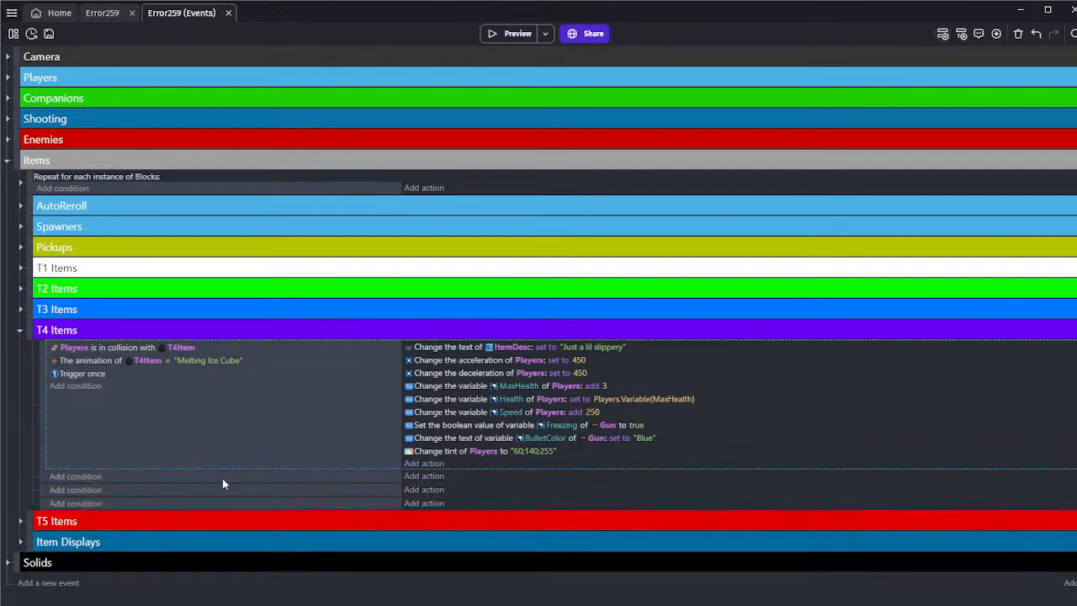
Paste a copy of the Melting Ice Cube event below it and set the copy's T4Item animation to Explosive Shot
key(ctrl+v)
scroll(225, 425, down, 3)
click(209, 375)
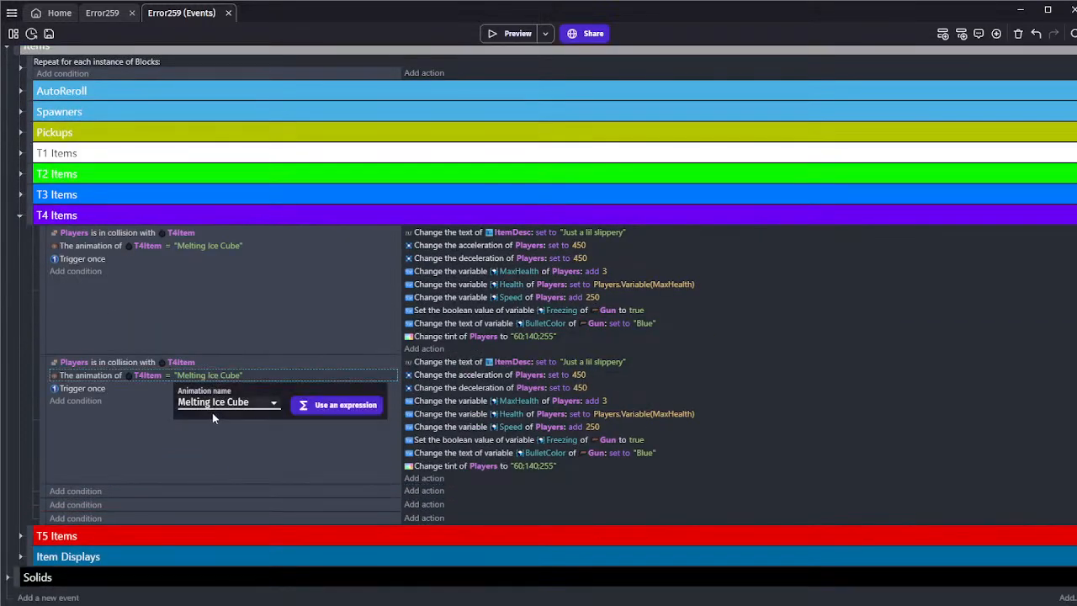
click(211, 412)
click(328, 431)
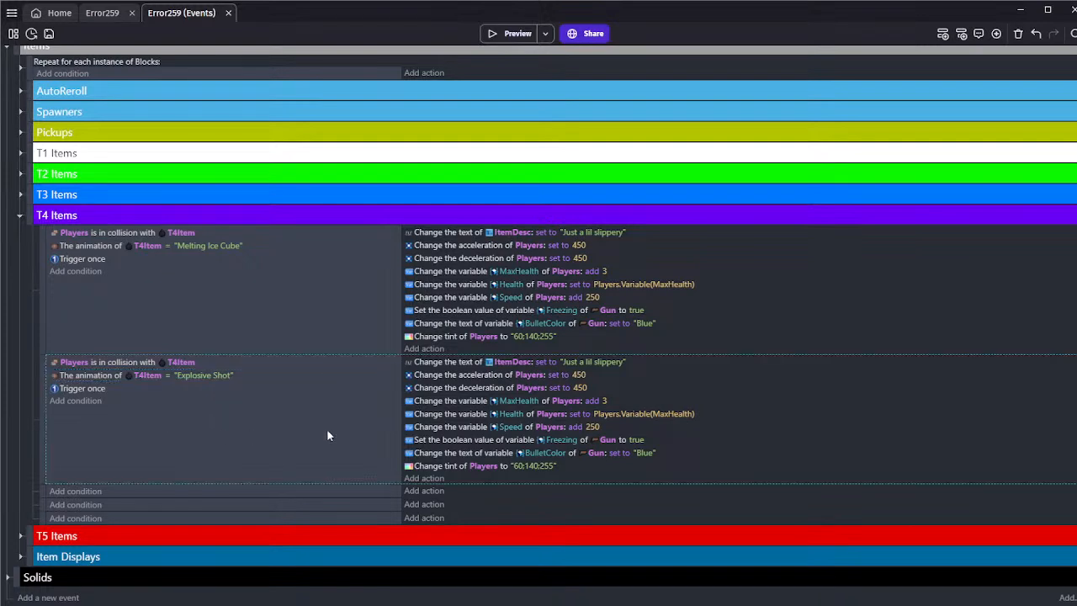
Delete every action of the Explosive Shot event except the one changing the ItemDesc text
click(435, 466)
key(Delete)
click(437, 466)
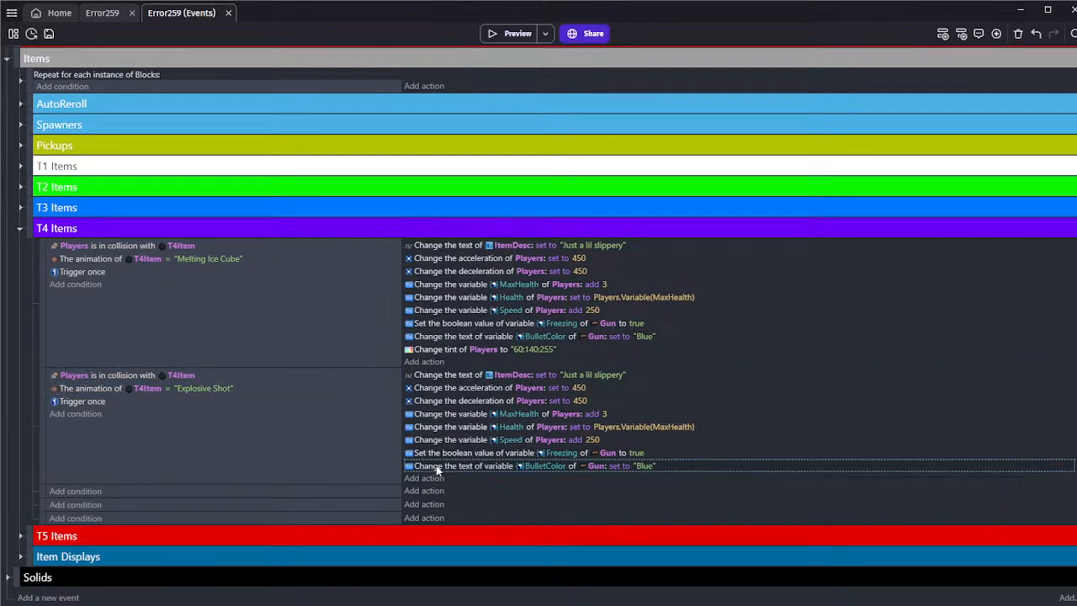
key(Delete)
click(438, 465)
key(Delete)
click(439, 465)
key(Delete)
click(440, 463)
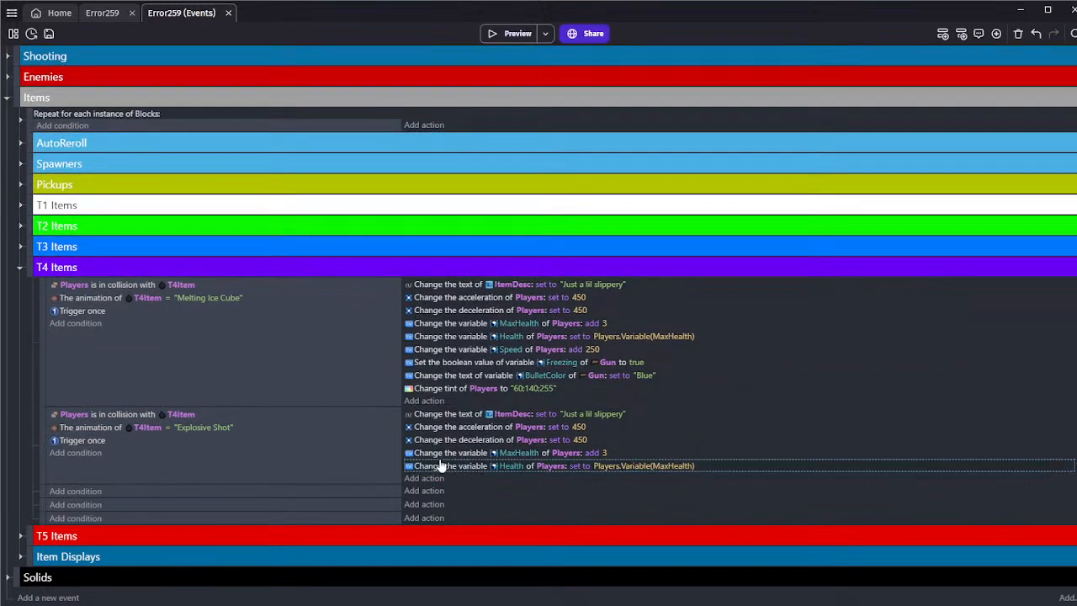
key(Delete)
click(440, 461)
key(Delete)
click(441, 465)
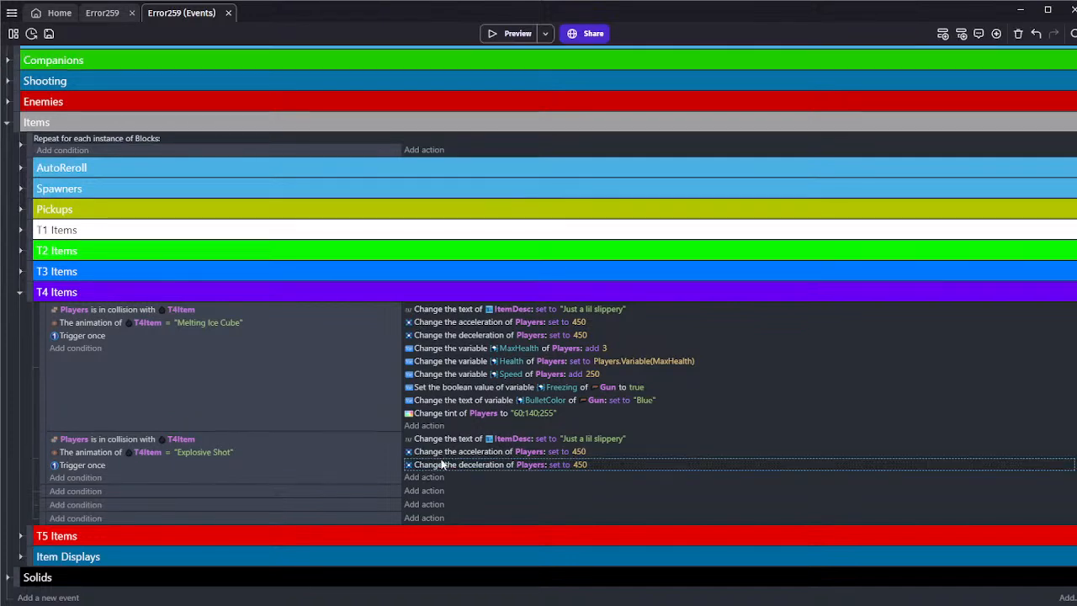
key(Delete)
click(492, 453)
key(Delete)
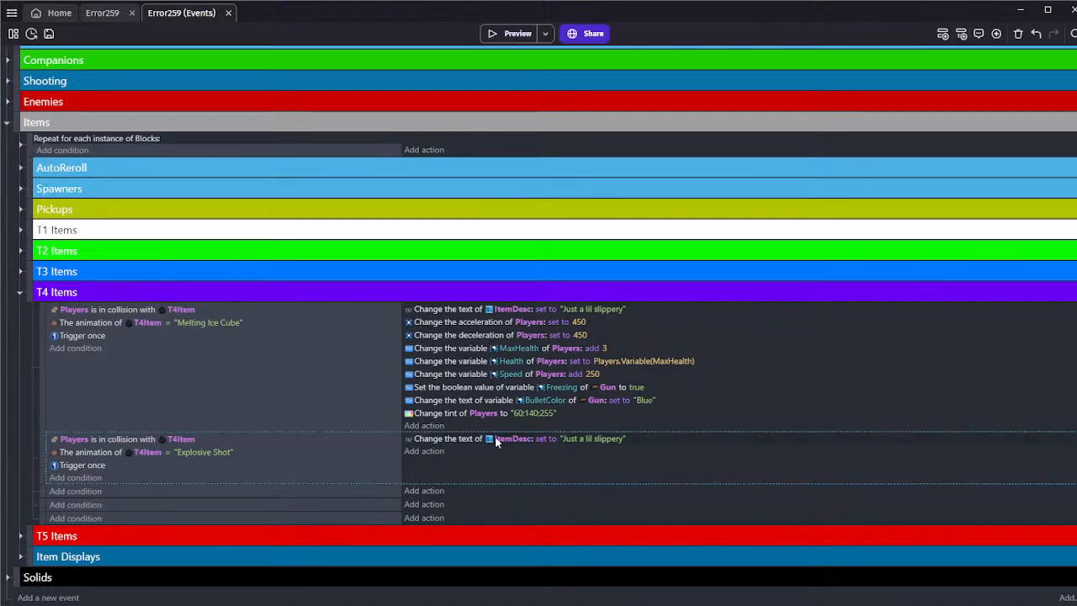
Set the Explosive Shot event's ItemDesc text to "Be careful with that!"
click(589, 438)
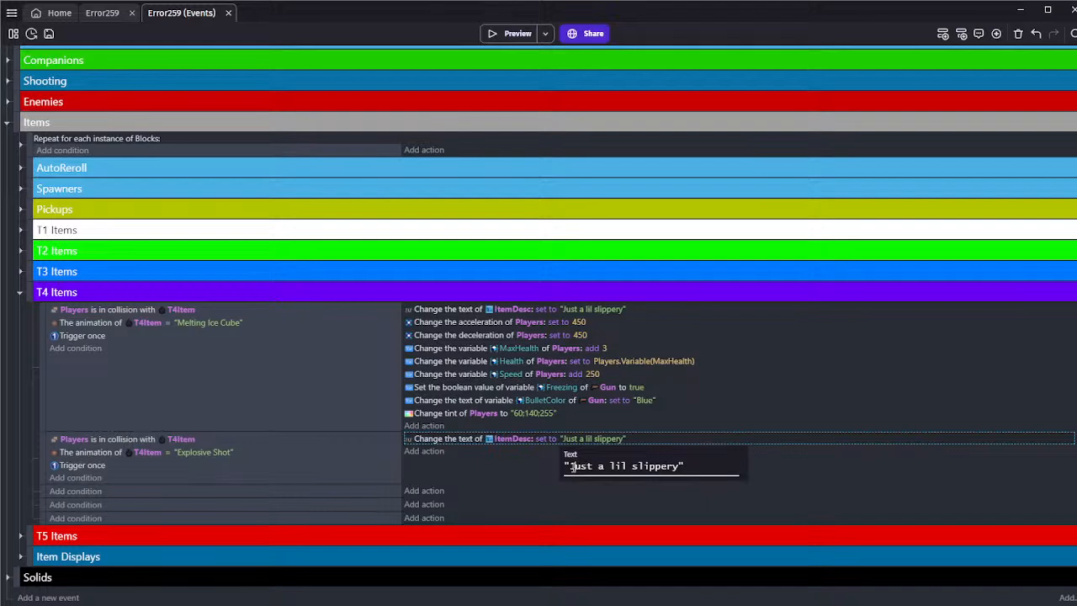
drag(573, 467, 683, 466)
key(BackSpace)
text(Be careful with that)
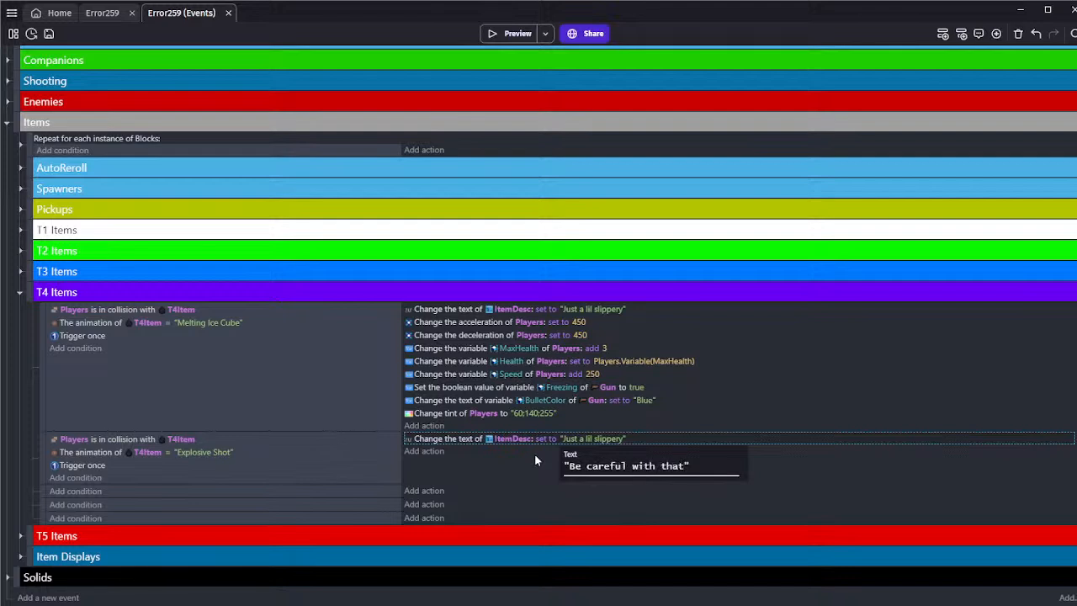
text(!)
click(528, 459)
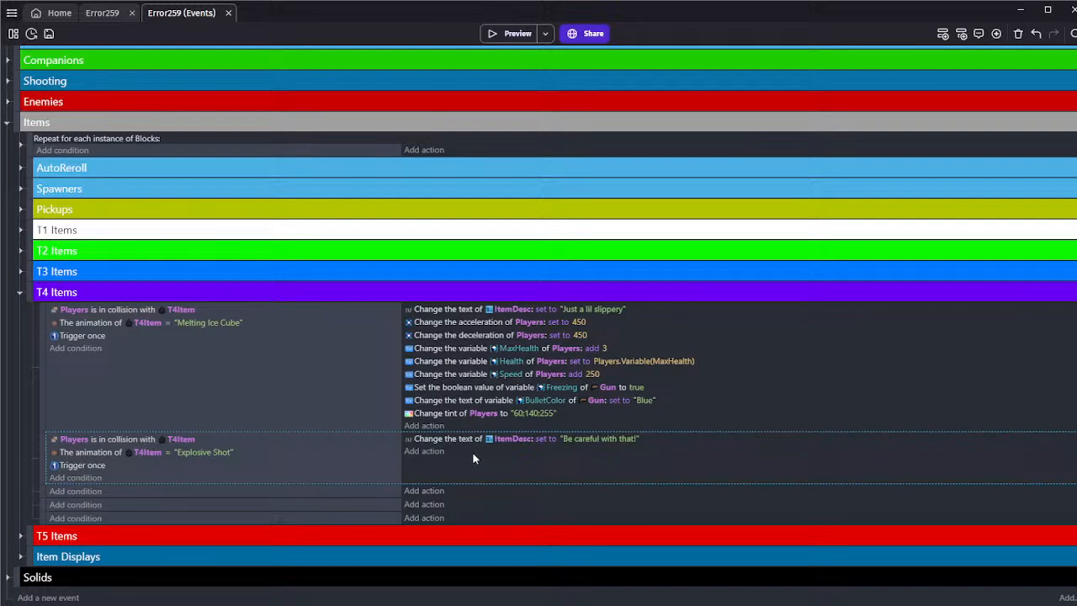
Switch to the Error259 scene and collapse the Terrain and Players object folders
click(102, 13)
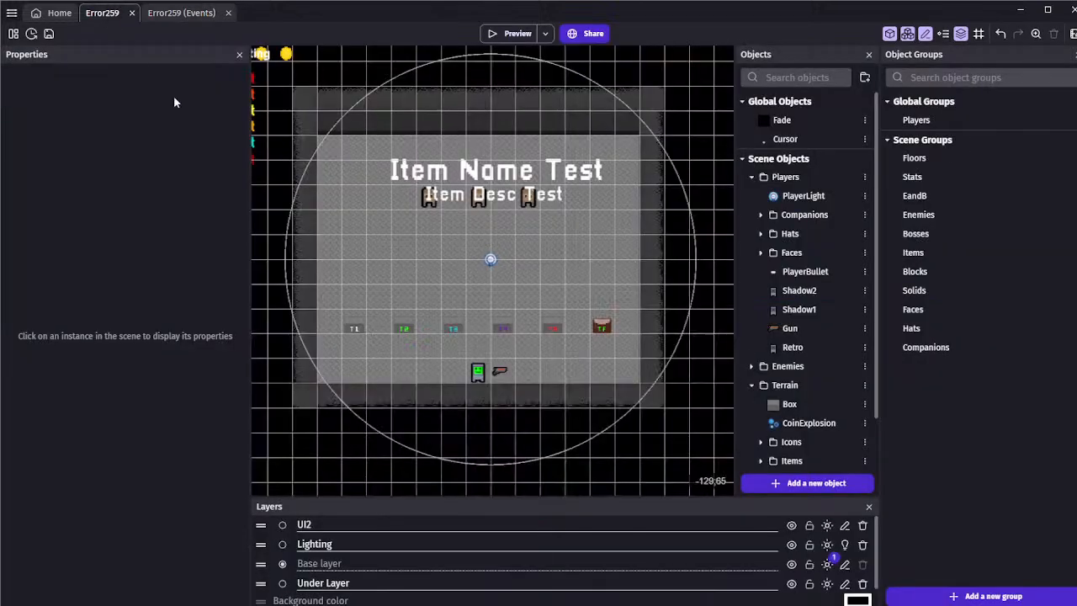
click(761, 252)
click(761, 252)
scroll(757, 302, down, 1)
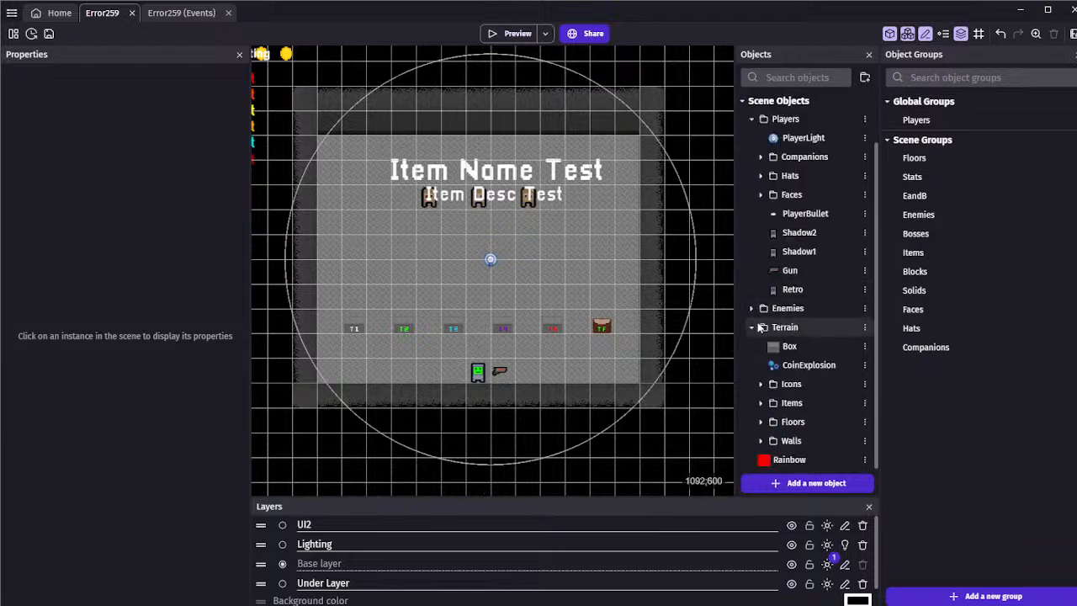
click(752, 341)
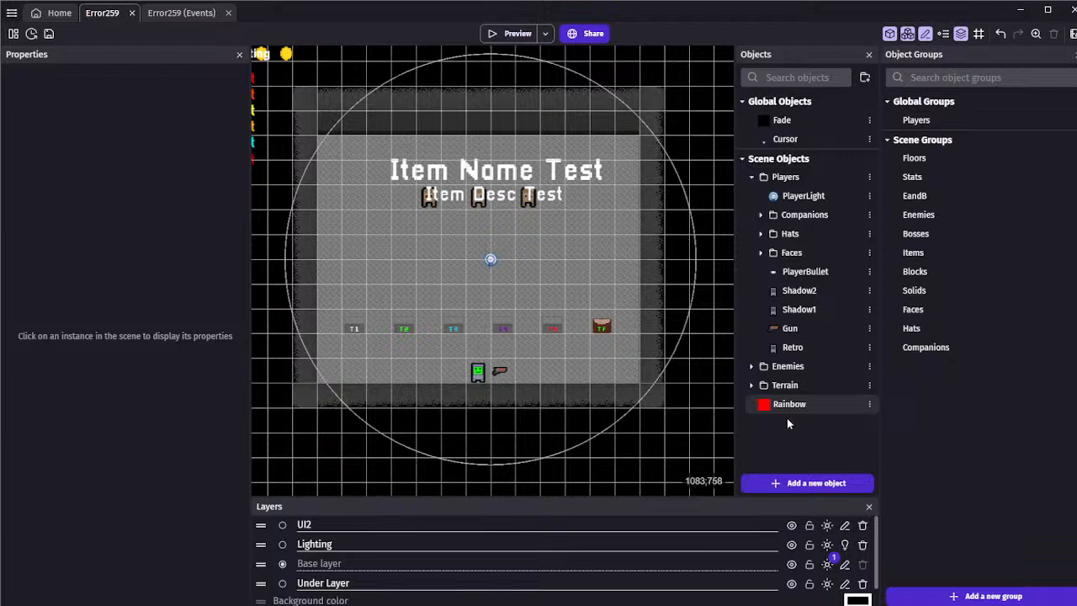
click(750, 178)
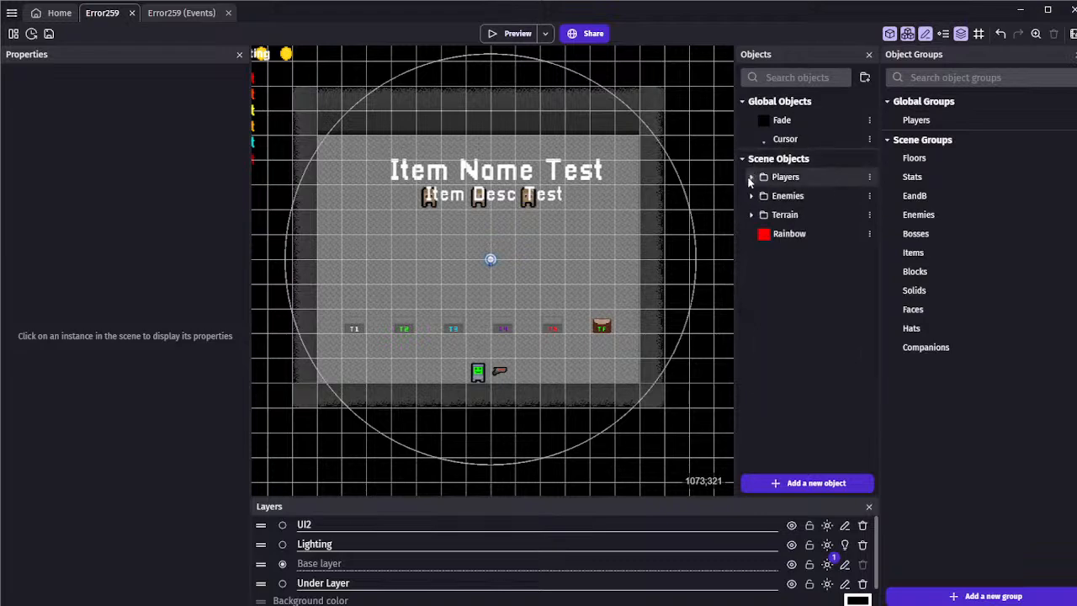
click(751, 178)
click(751, 177)
Create a new Sprite object from scratch named Landmine
click(808, 483)
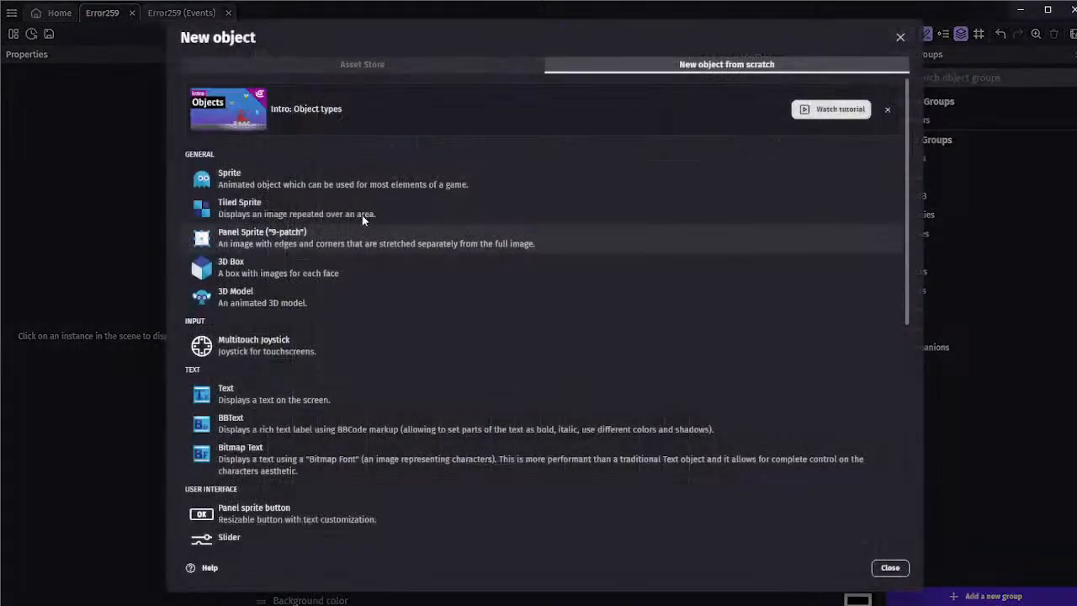
click(252, 178)
text(Land)
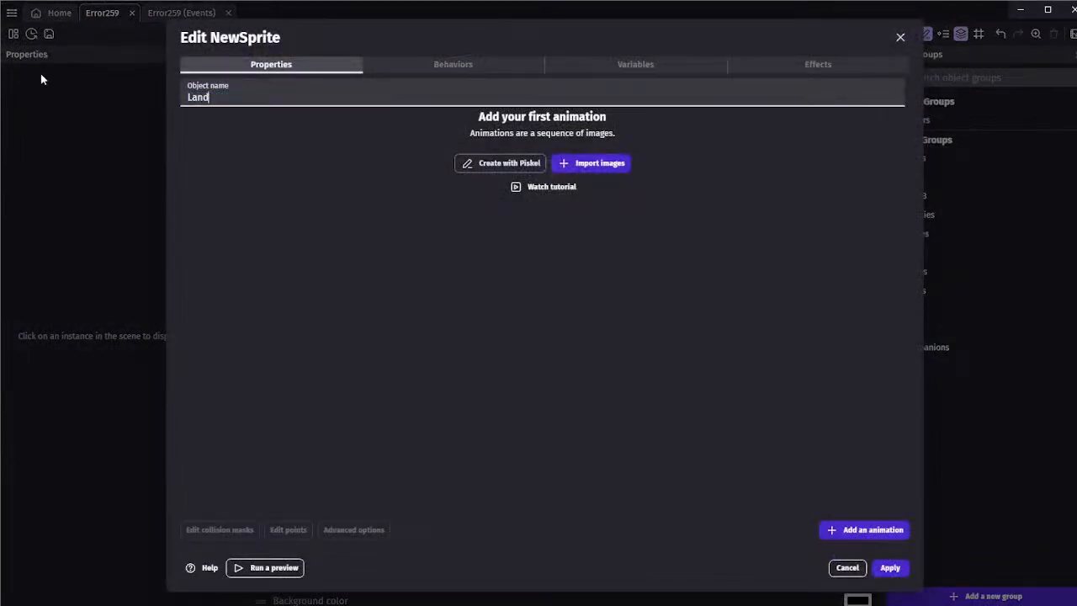
text(mine)
click(400, 228)
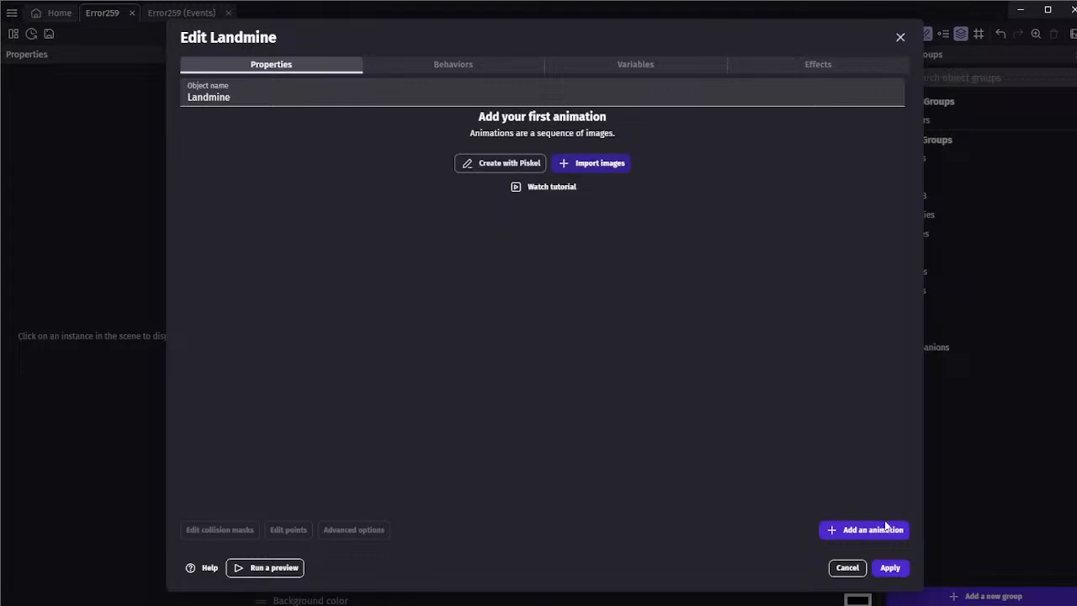
Preview the looping two-frame landmine animation and set its speed to 8 FPS
click(743, 140)
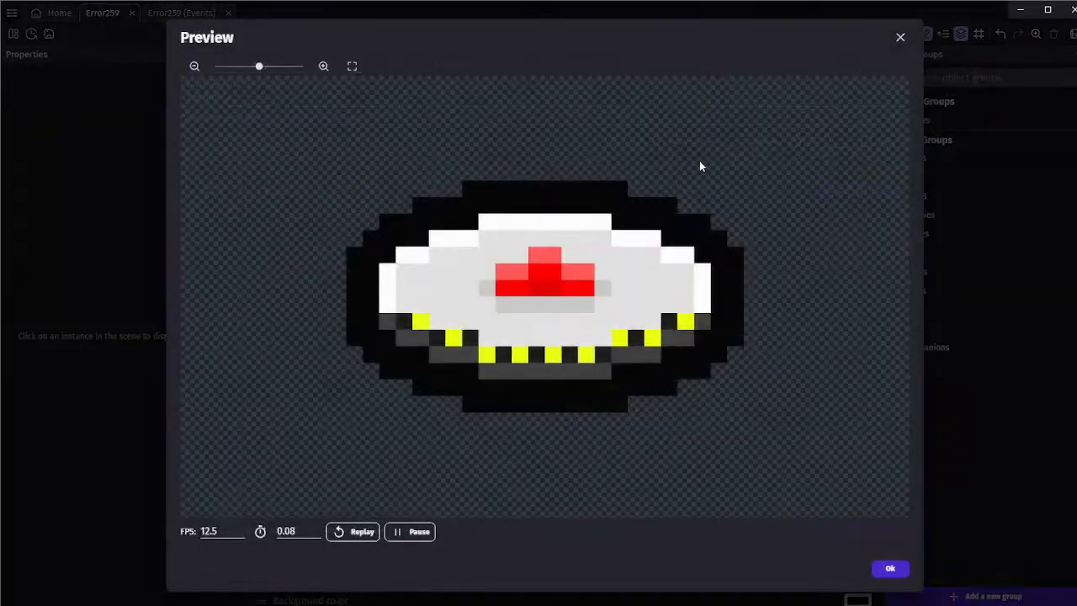
click(341, 537)
click(891, 568)
click(742, 142)
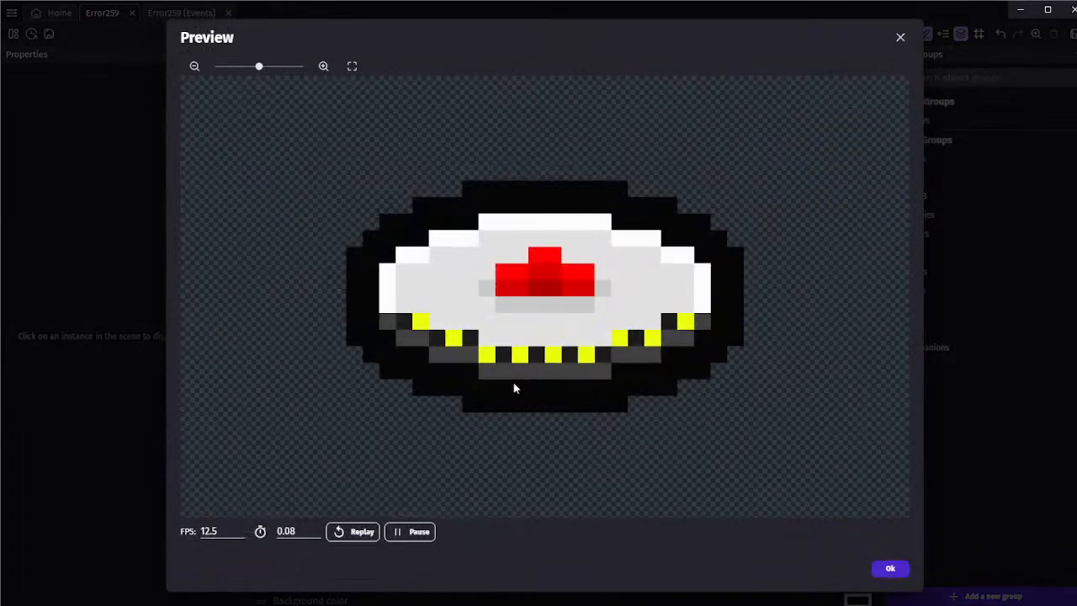
click(240, 537)
click(240, 537)
click(239, 537)
click(240, 537)
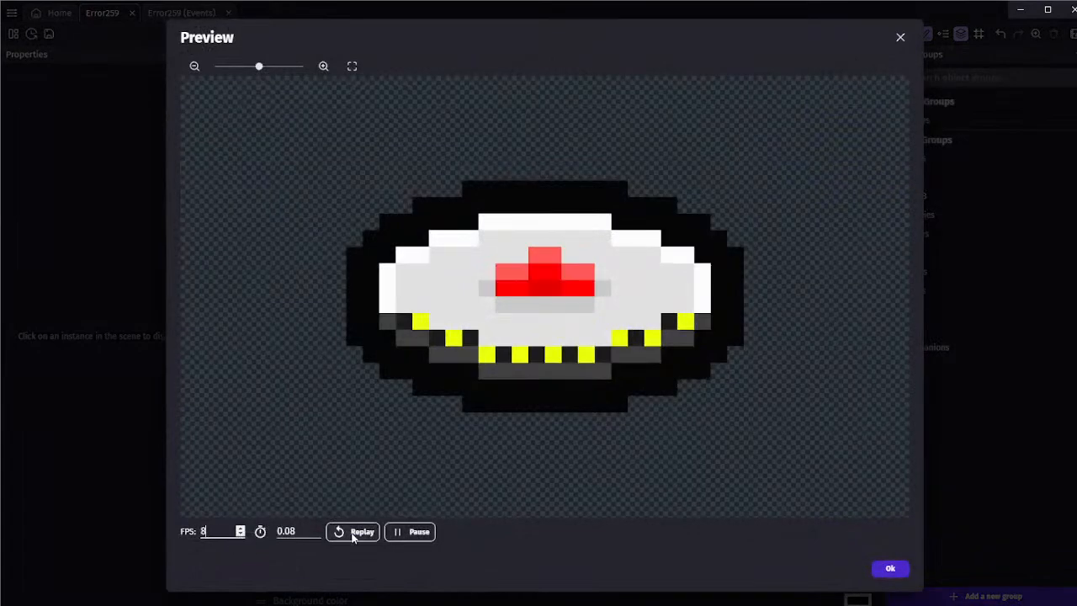
click(353, 533)
click(876, 571)
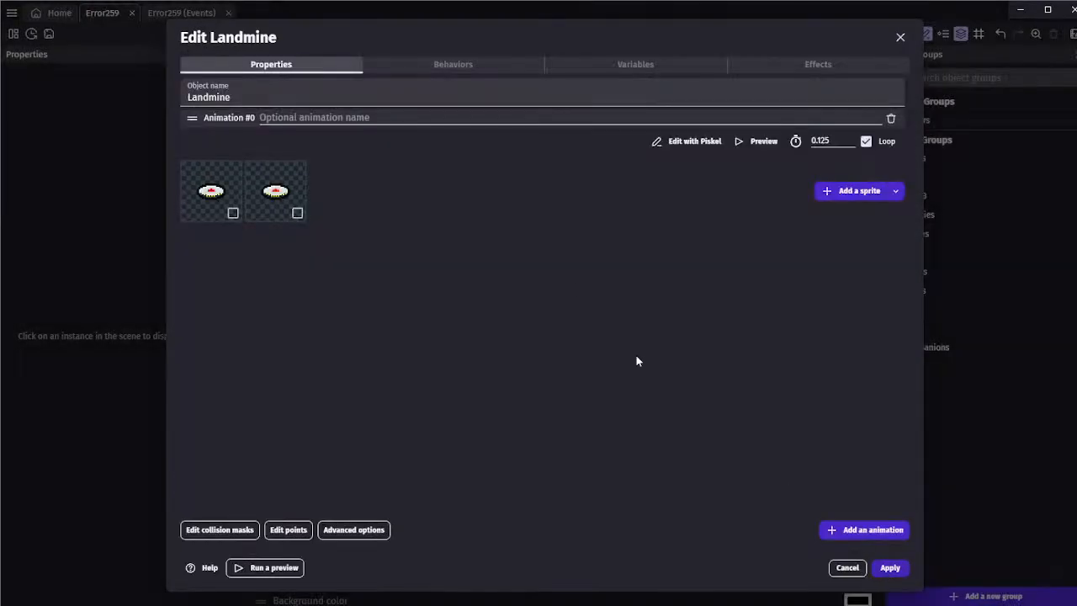
Name the first animation Landmine and add a second animation with a blank sprite created in Piskel
click(418, 122)
text(Landmine)
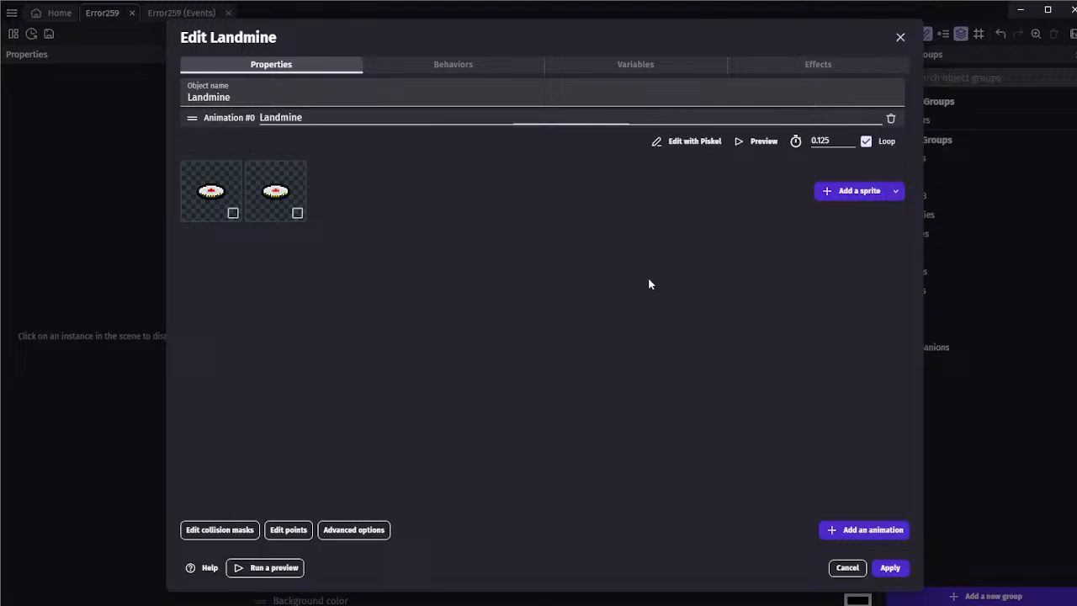
click(867, 529)
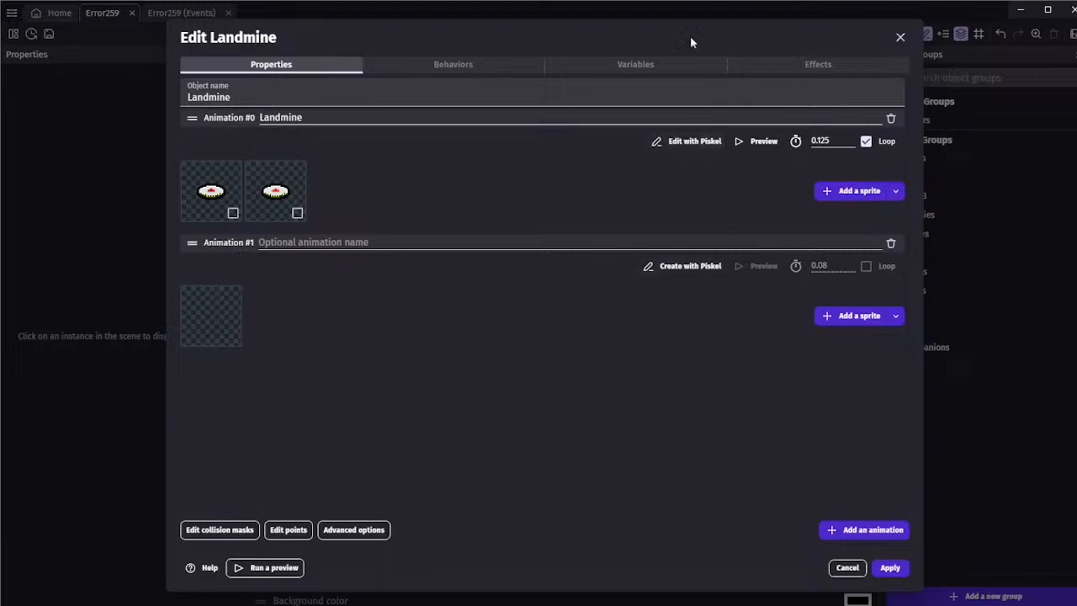
click(673, 266)
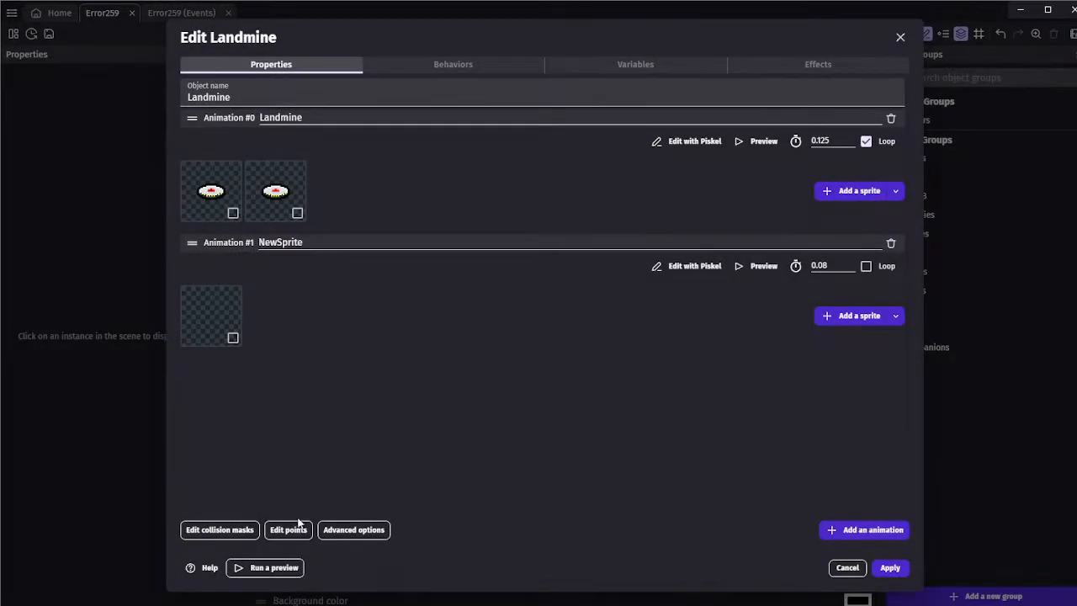
Move the Landmine's Origin point to the sprite's centre at X 24, Y 24
click(289, 529)
click(888, 568)
click(289, 528)
mouse_move(210, 97)
mouse_down()
mouse_move(432, 306)
mouse_move(424, 308)
mouse_up()
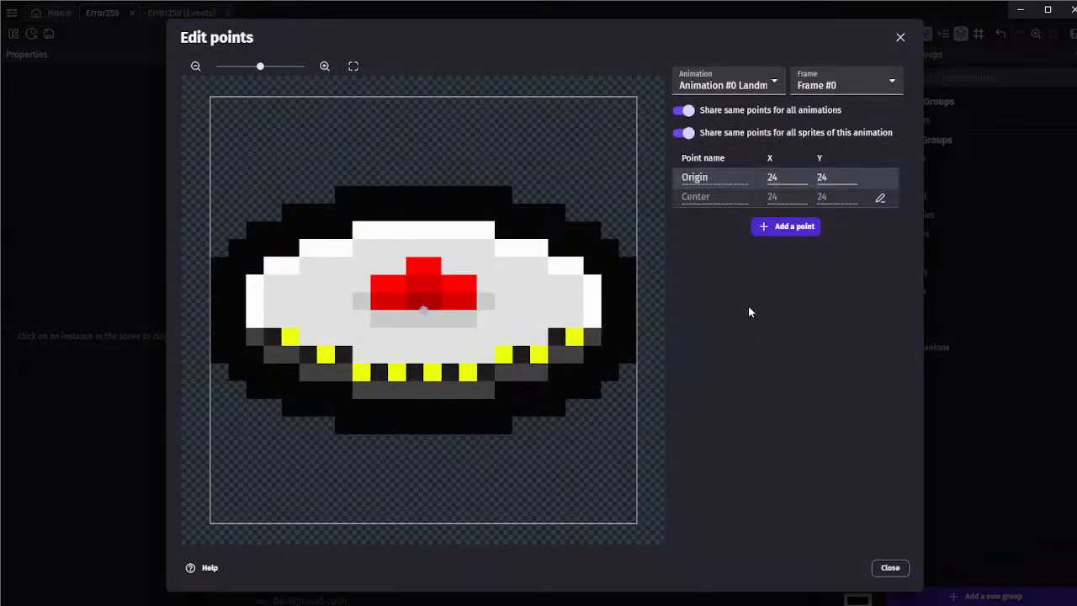
click(890, 567)
double_click(769, 253)
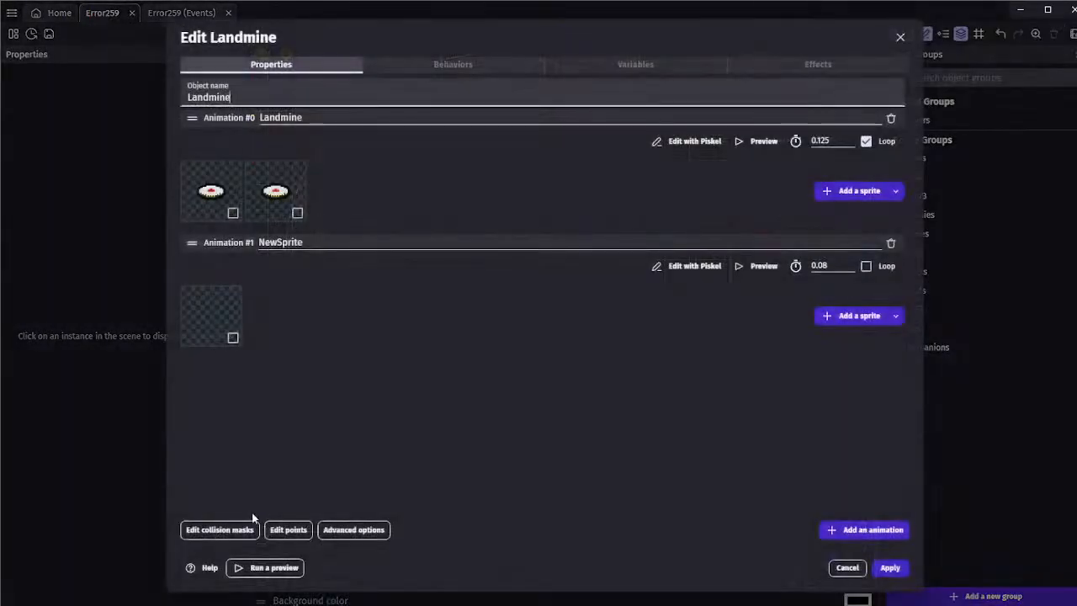
Lower both upper vertices of the Landmine's quadrilateral collision mask to Y 22
click(239, 529)
click(761, 158)
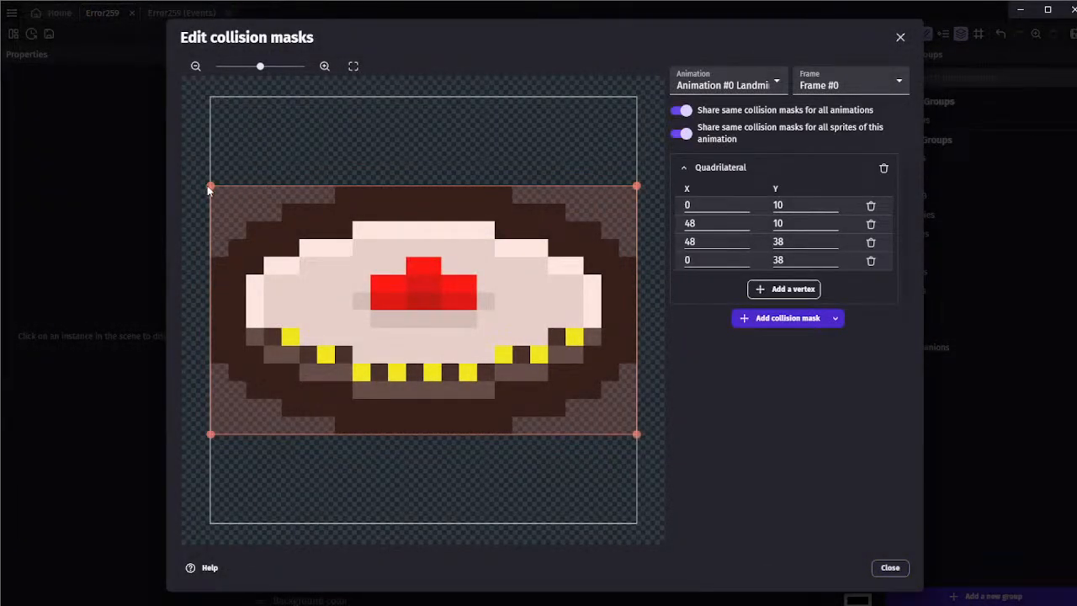
drag(210, 185, 210, 287)
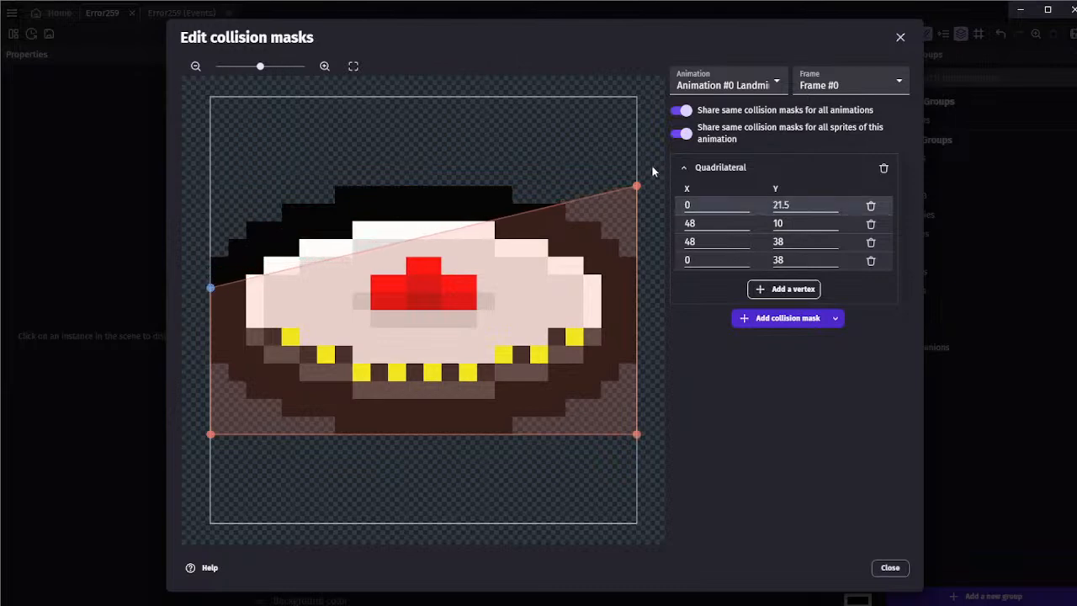
drag(637, 186, 648, 293)
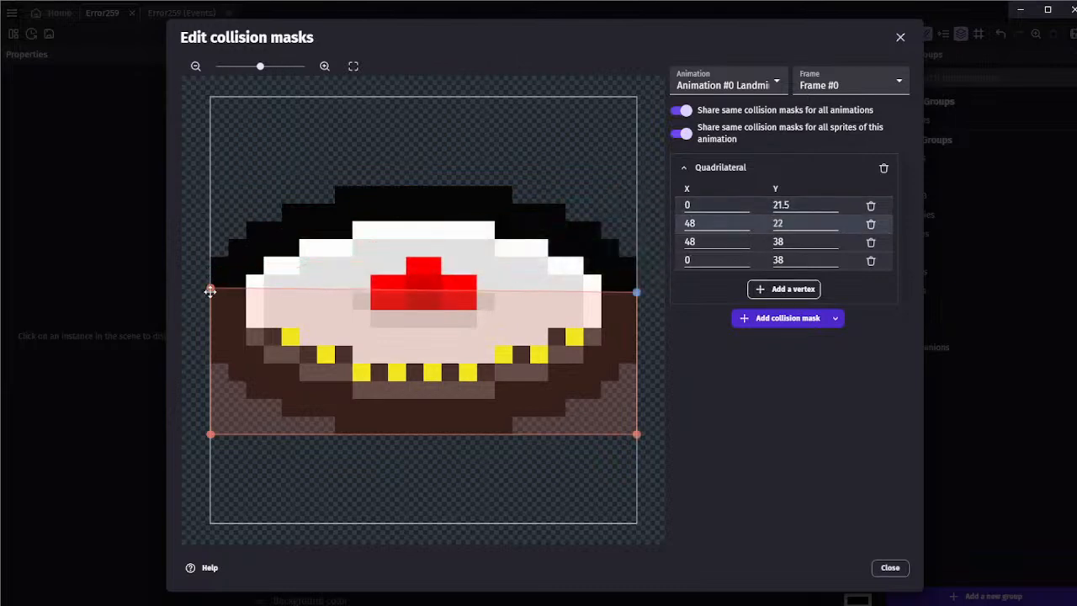
drag(210, 291, 210, 293)
Raise both lower vertices of the collision mask to Y 28 and apply the Landmine object's changes
drag(210, 434, 211, 383)
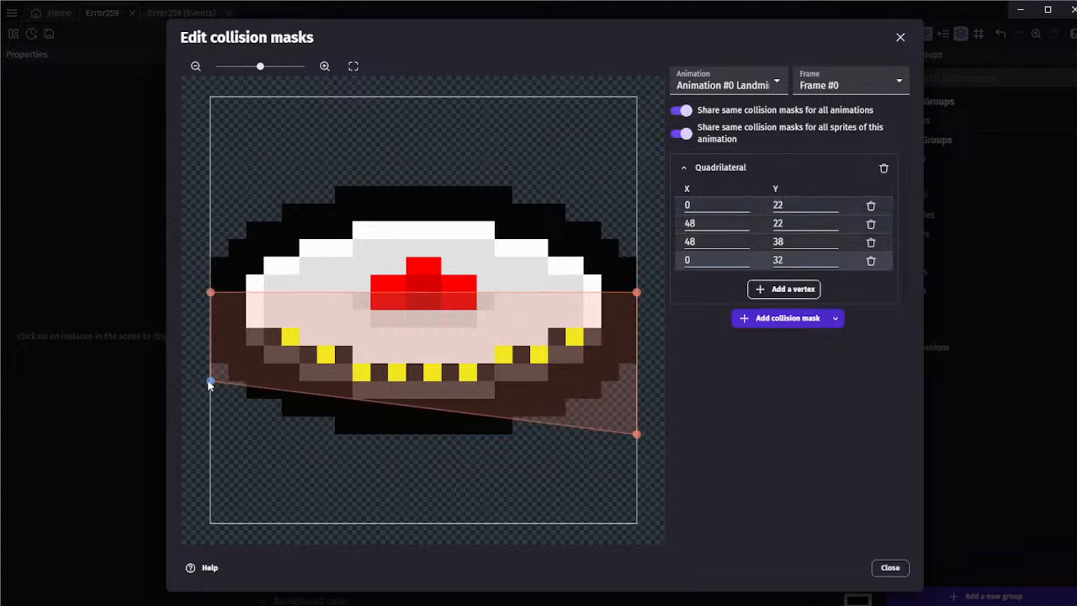
drag(635, 436, 646, 386)
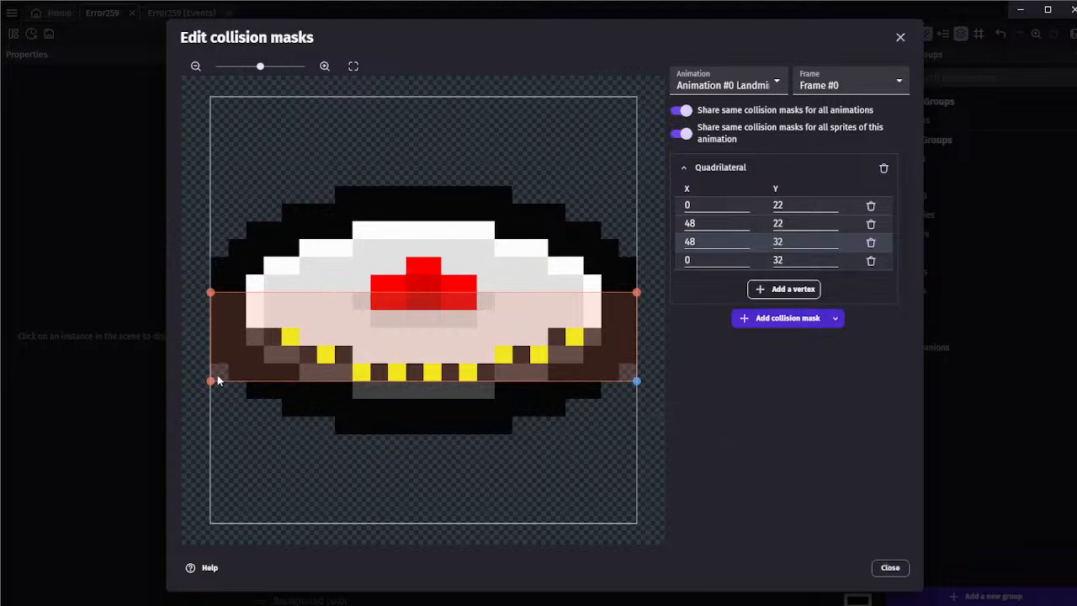
drag(211, 380, 210, 345)
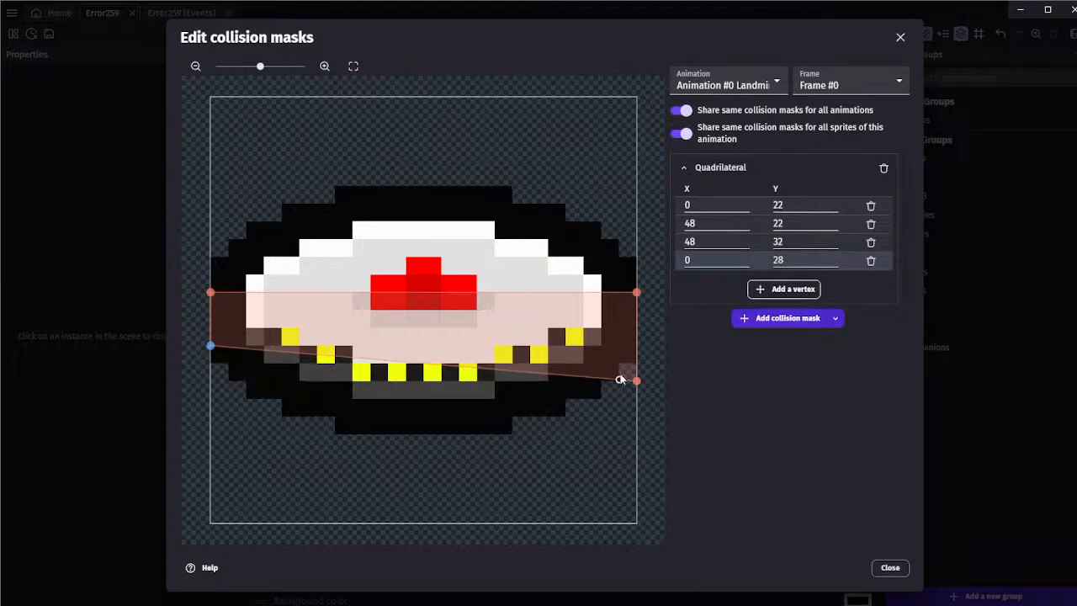
drag(639, 382, 638, 346)
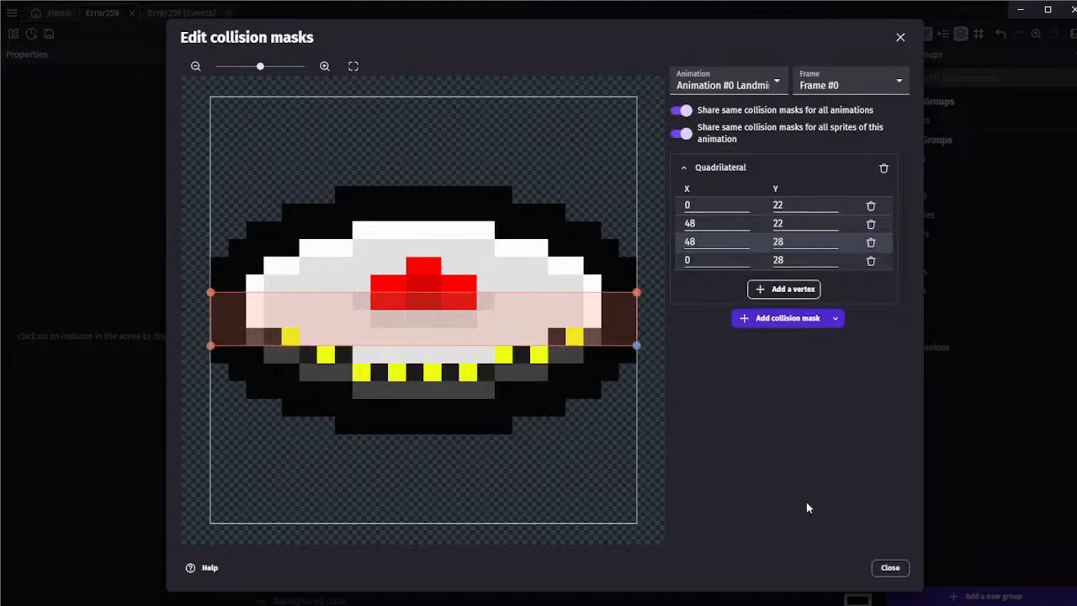
click(891, 568)
click(892, 568)
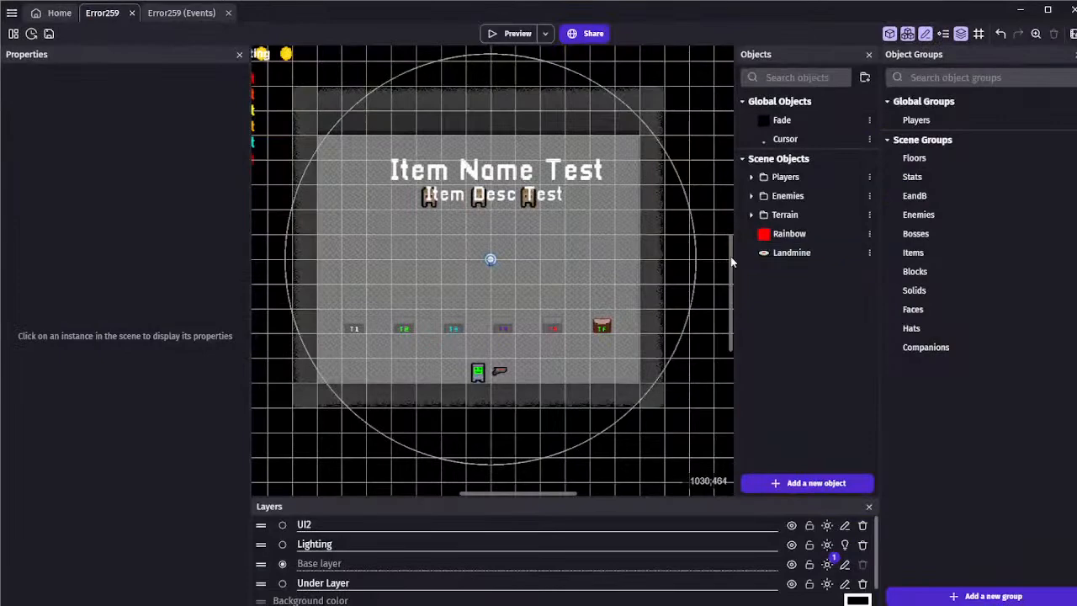
Place a Landmine instance at about X 696, Y 456 and test it in a preview by walking the player around it
drag(791, 252, 556, 246)
click(608, 252)
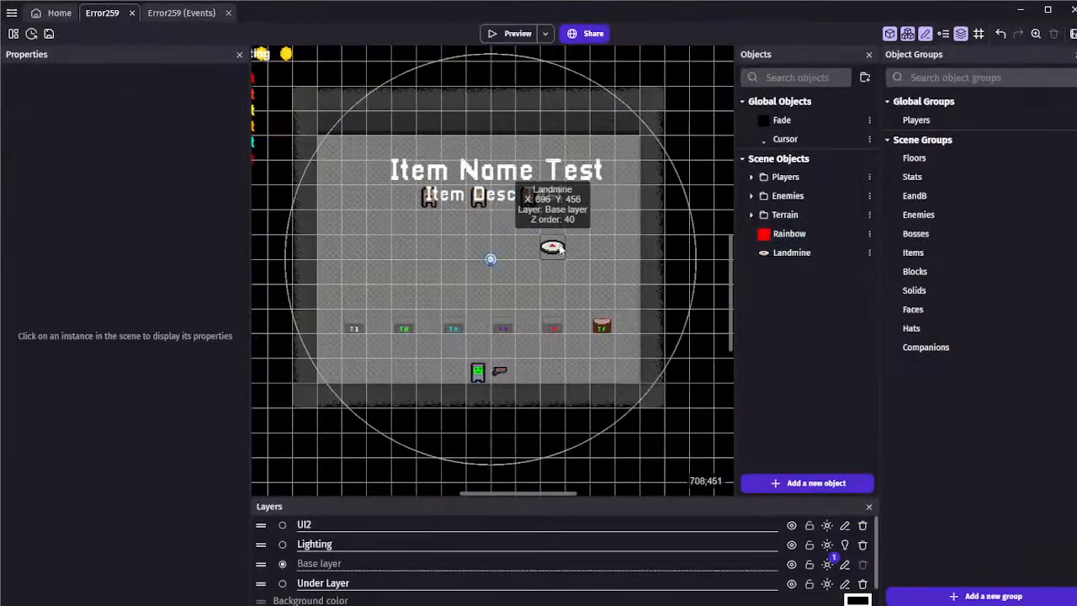
click(514, 33)
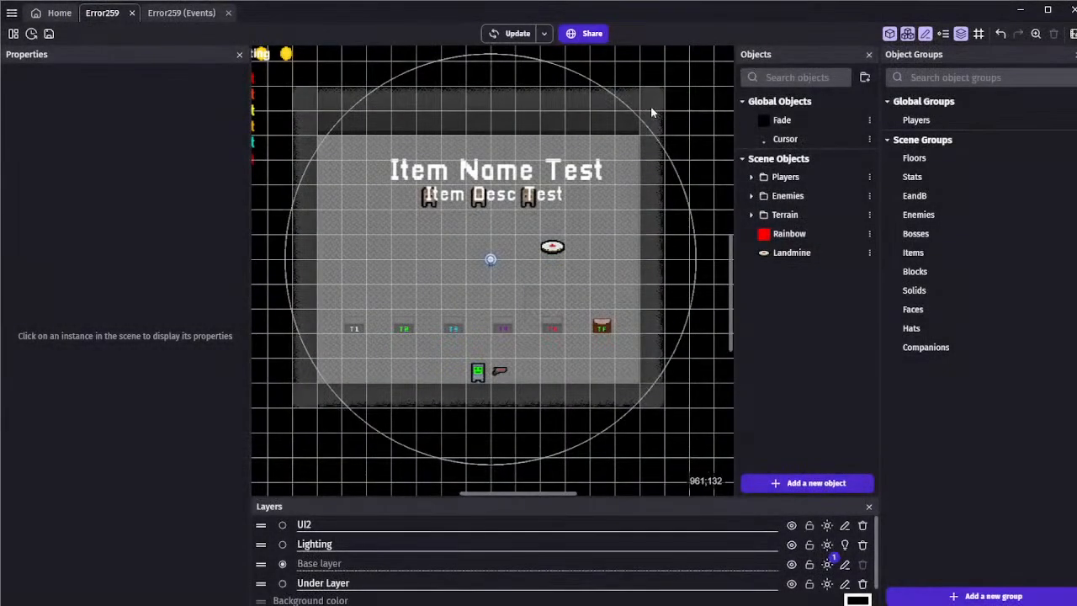
key(w)
key(d)
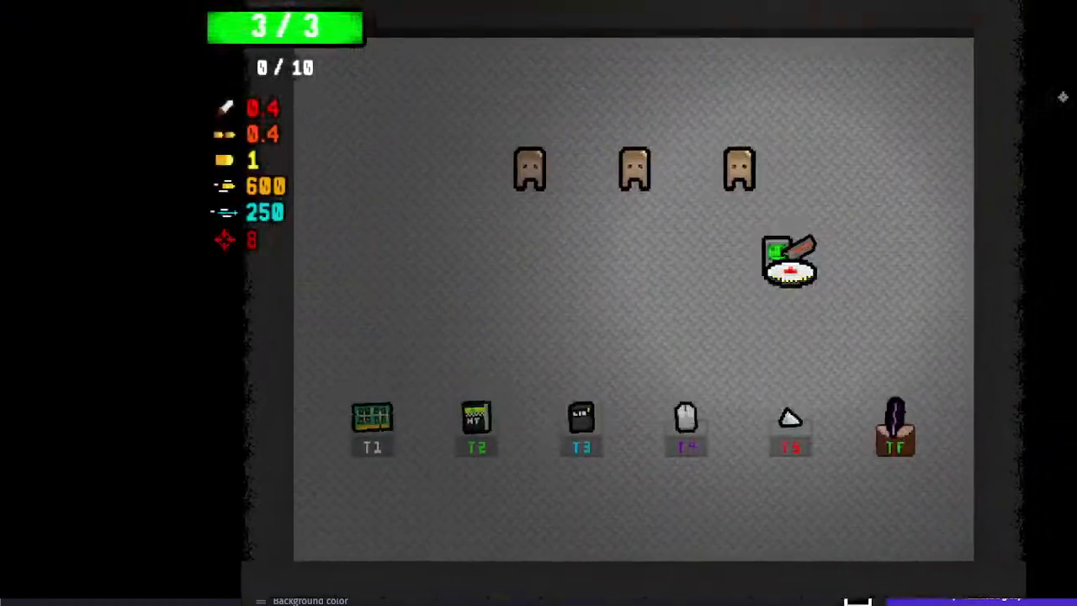
key(s)
key(a)
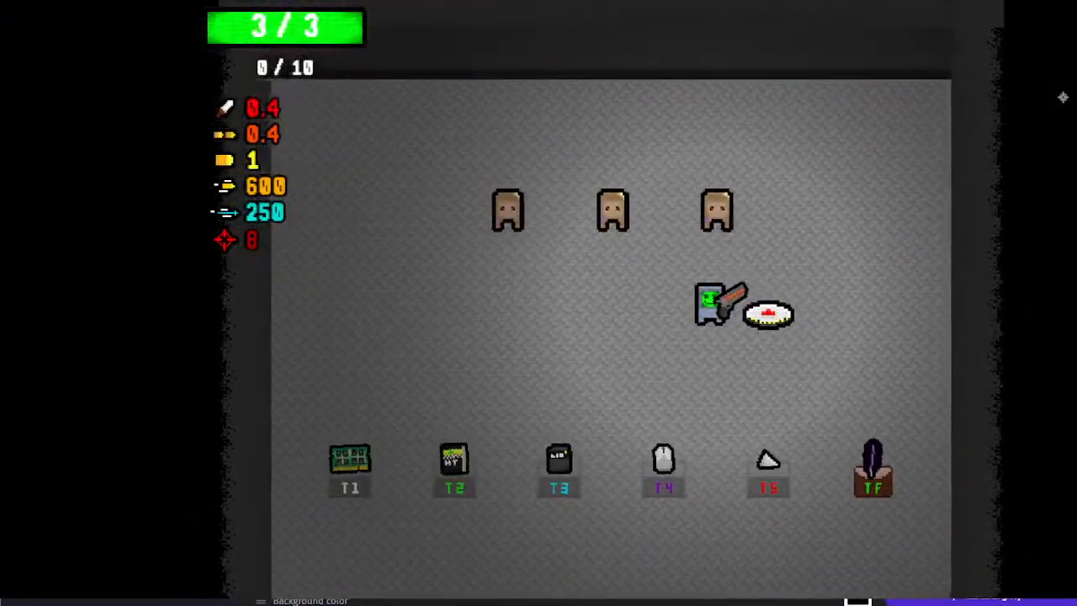
key(alt+F4)
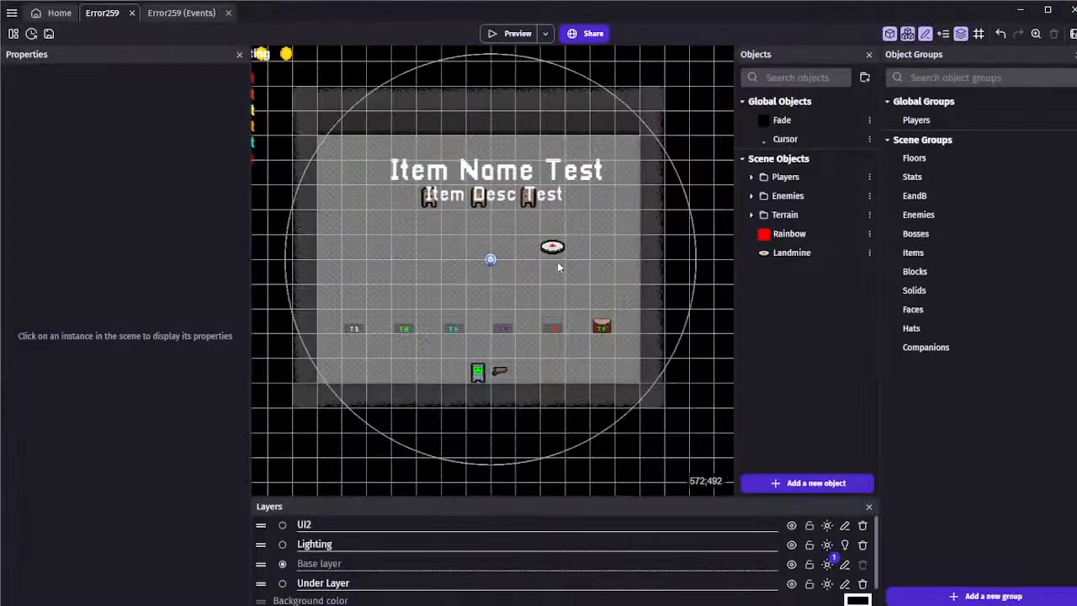
Review the CRT effect settings of the Error259 scene's Base layer
click(188, 15)
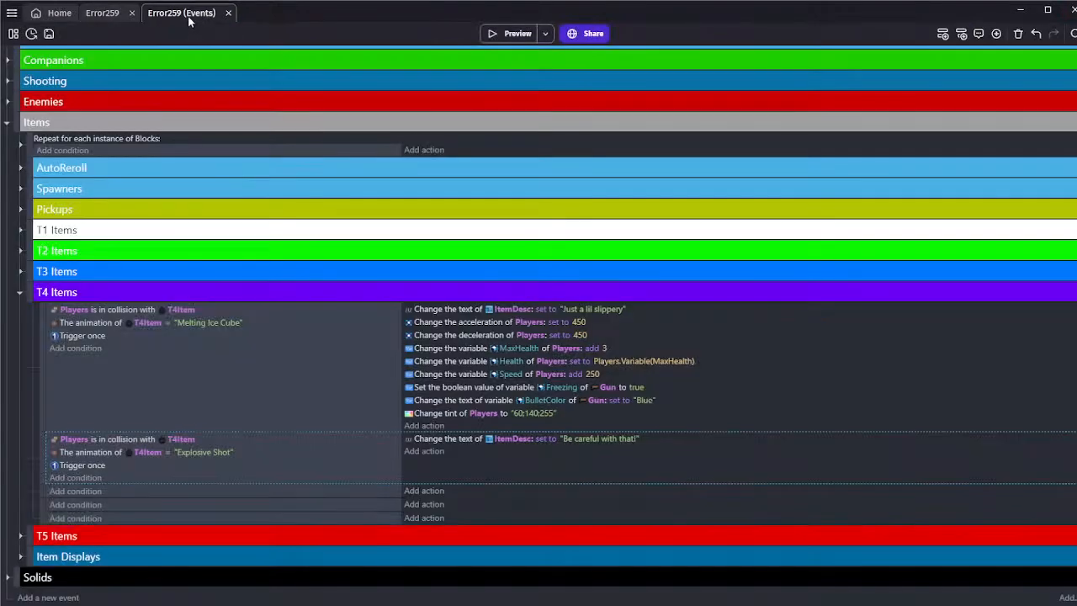
click(188, 362)
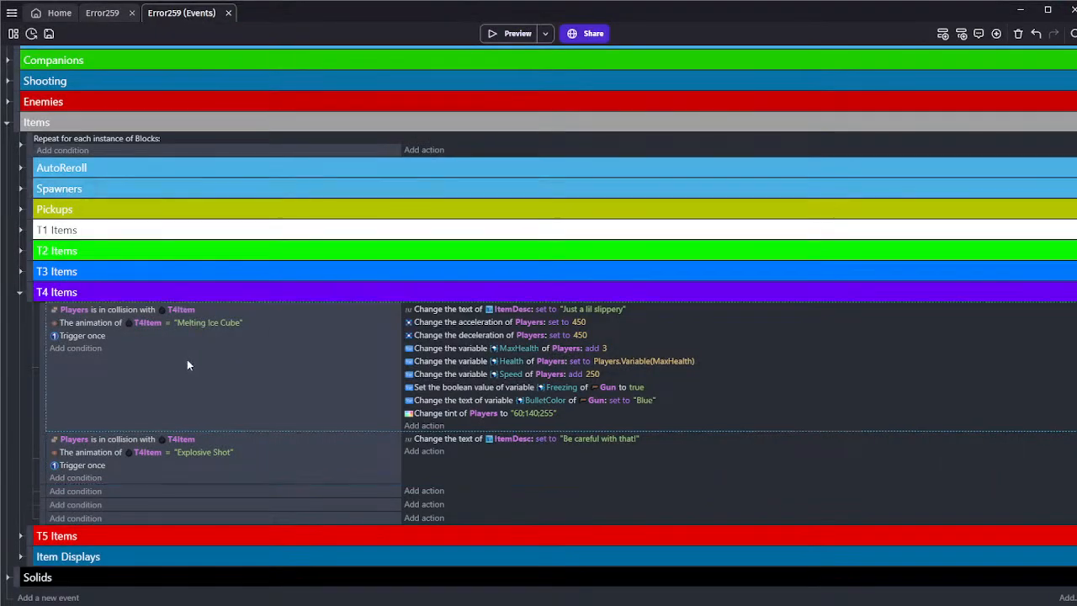
click(102, 13)
click(829, 560)
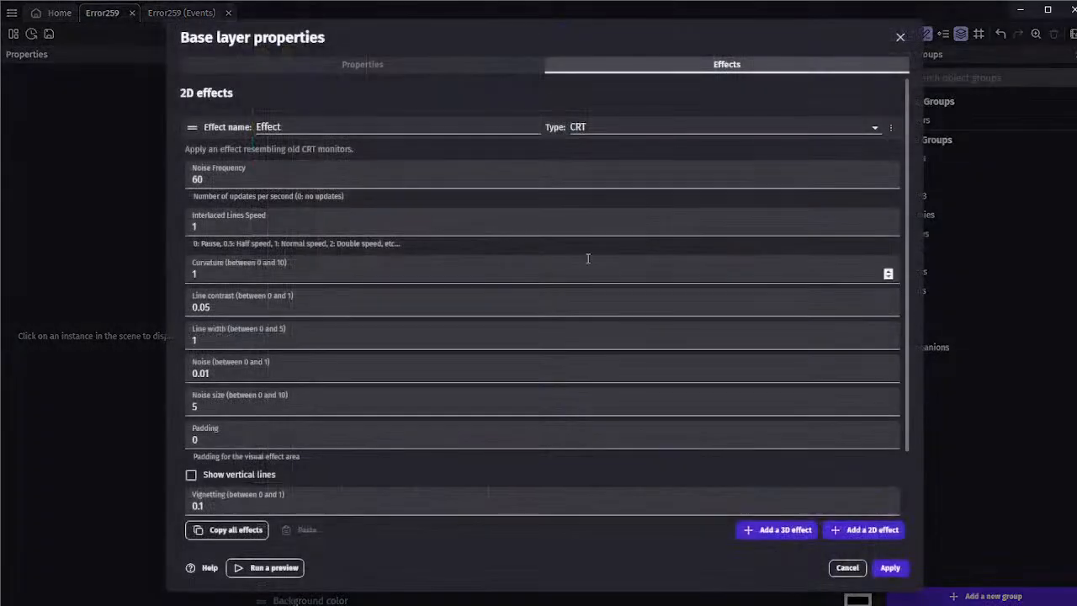
scroll(577, 230, down, 2)
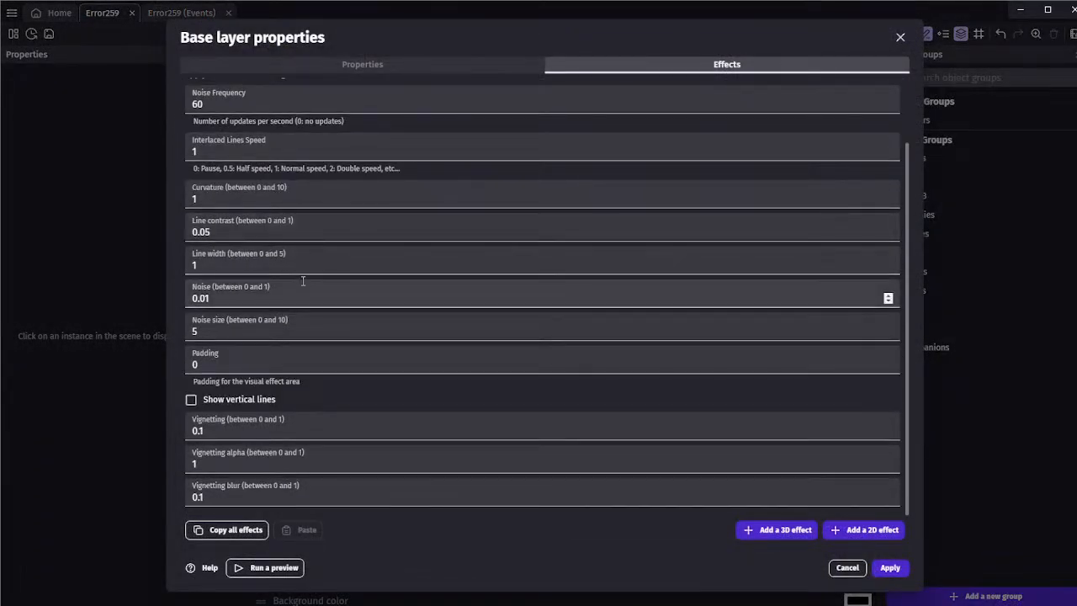
click(209, 233)
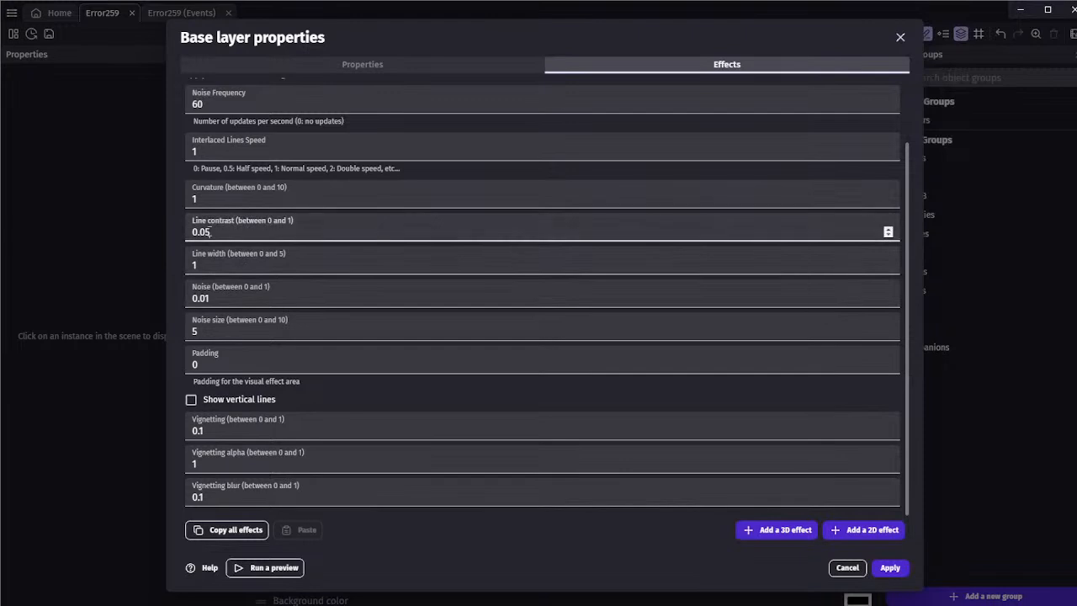
scroll(192, 244, up, 2)
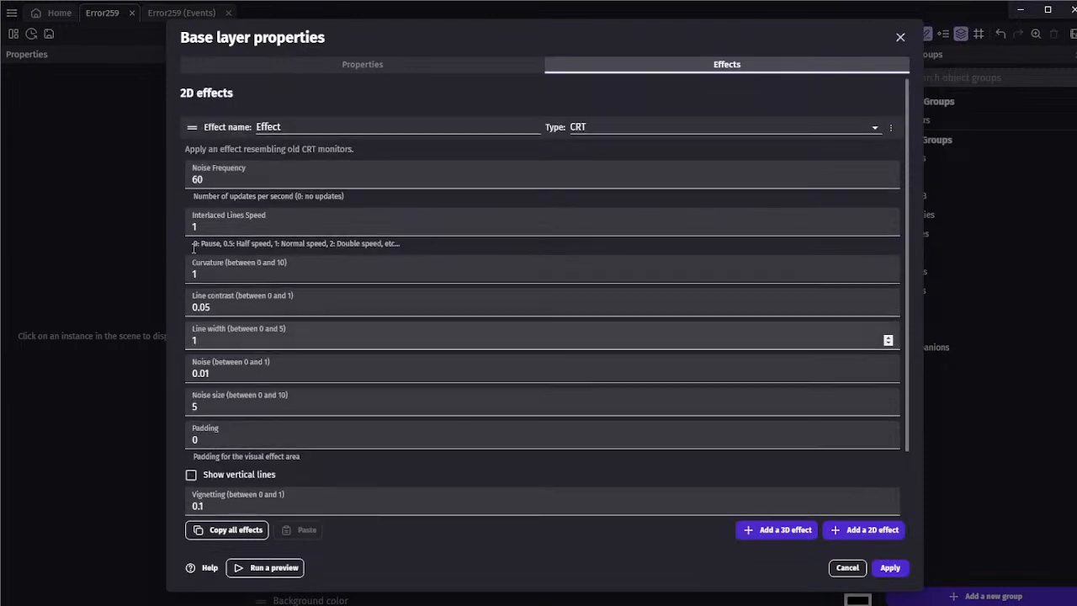
scroll(191, 247, down, 2)
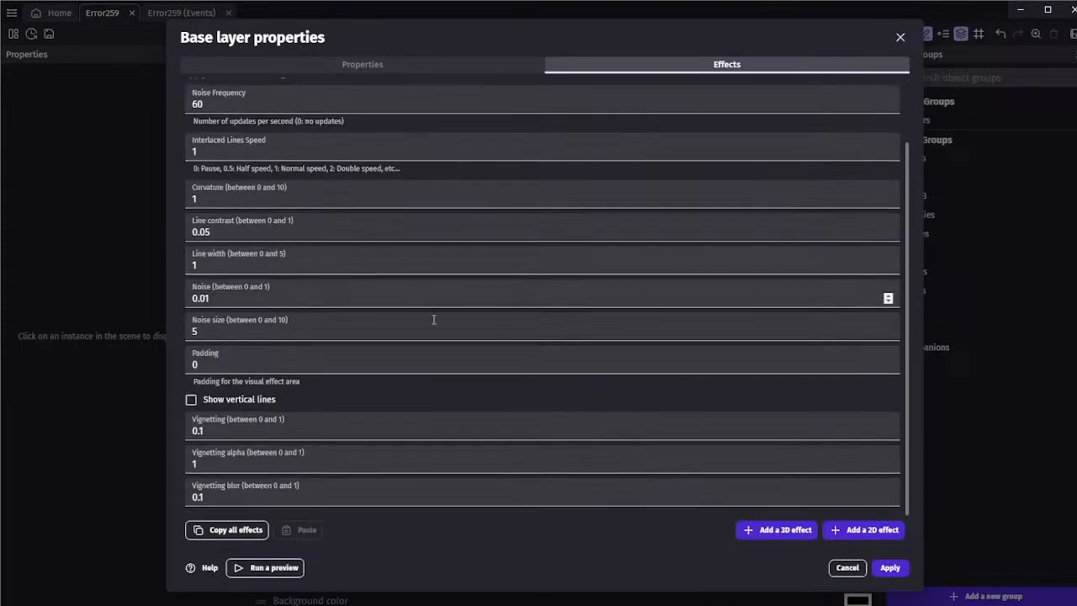
click(847, 567)
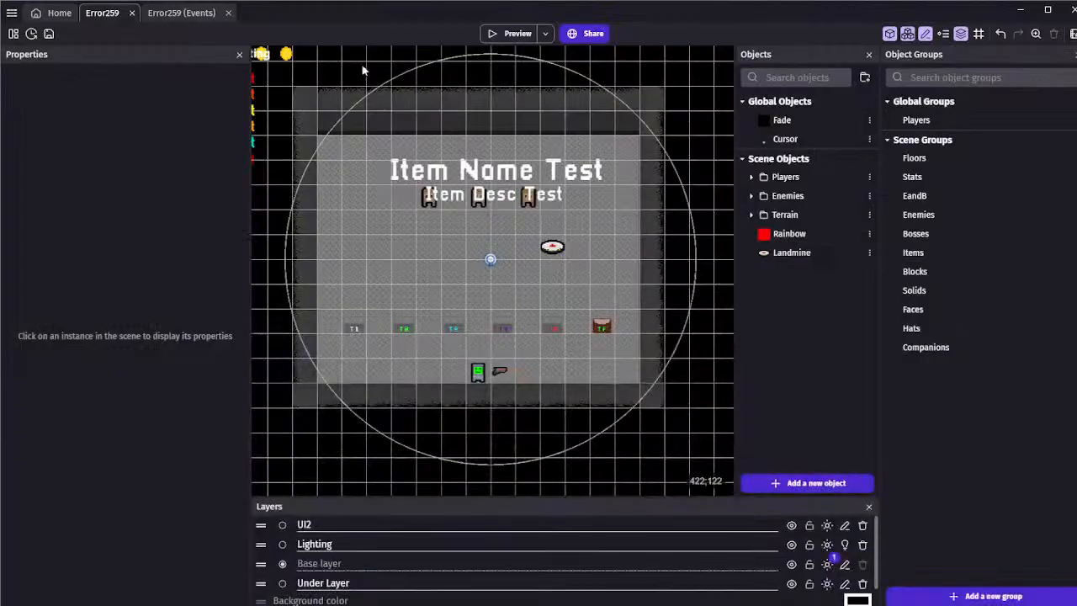
Save the project and collapse the Items group in the Error259 events
click(188, 19)
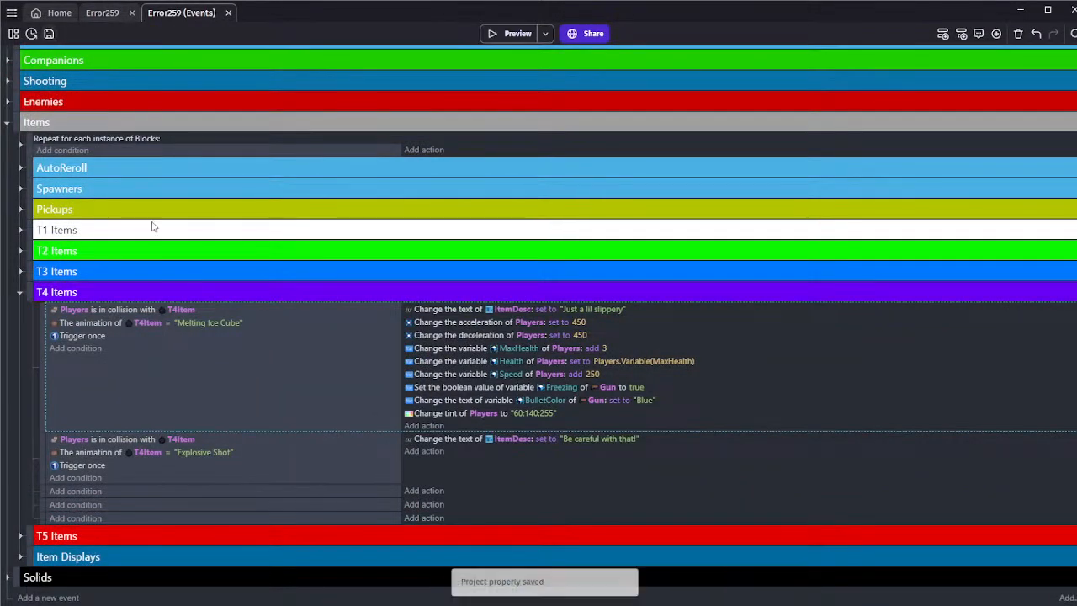
click(335, 472)
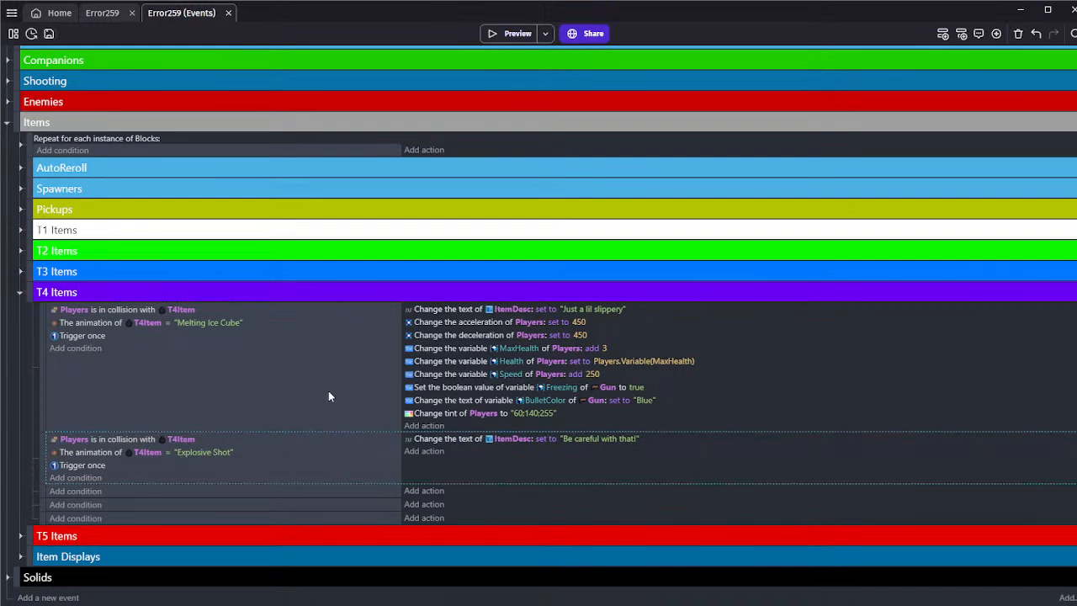
click(329, 396)
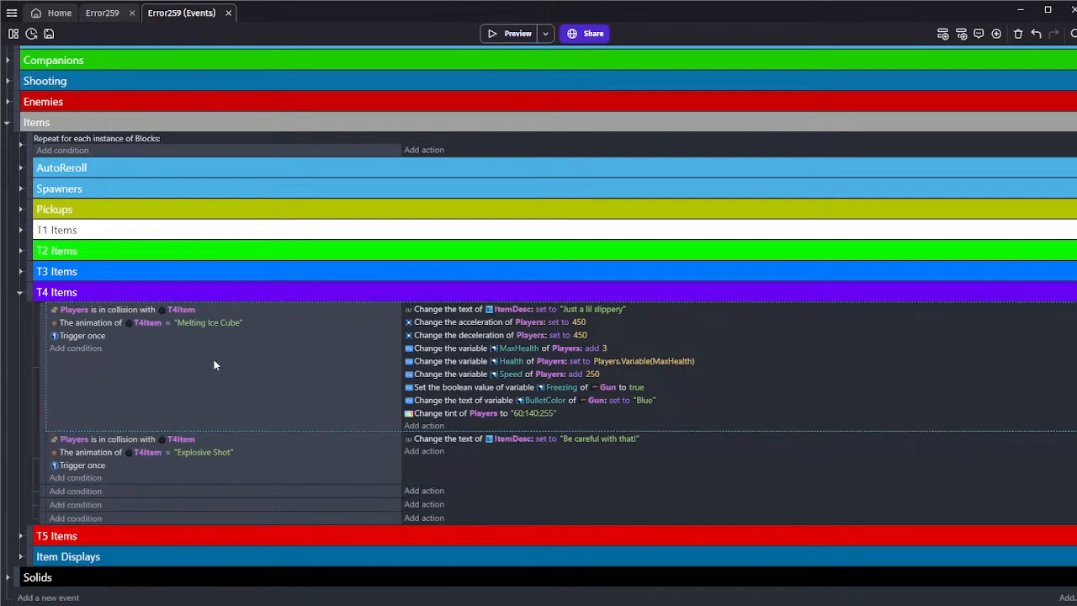
click(91, 15)
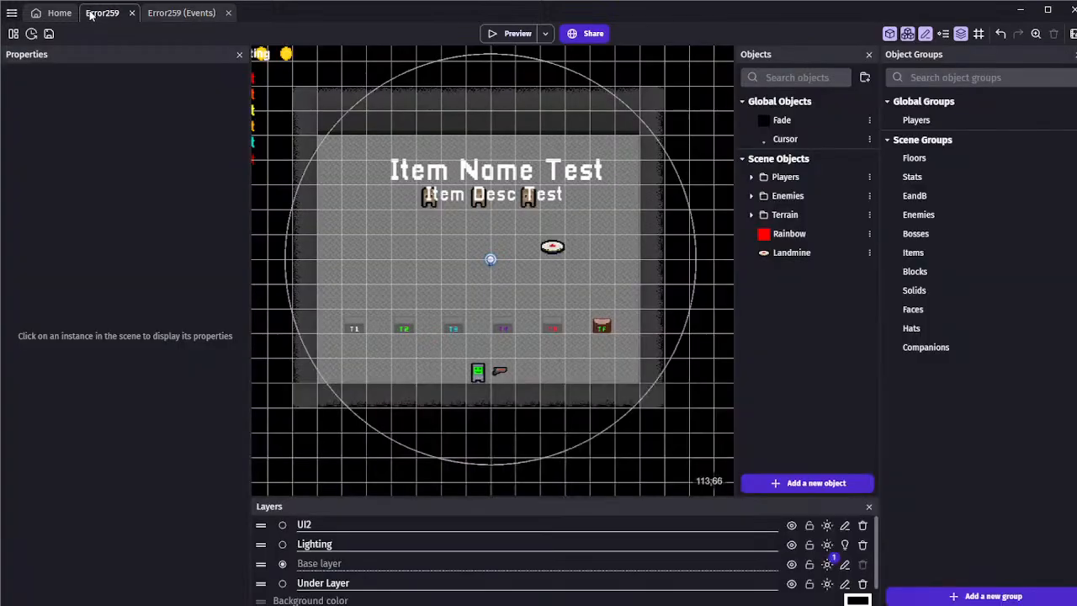
click(181, 13)
click(9, 126)
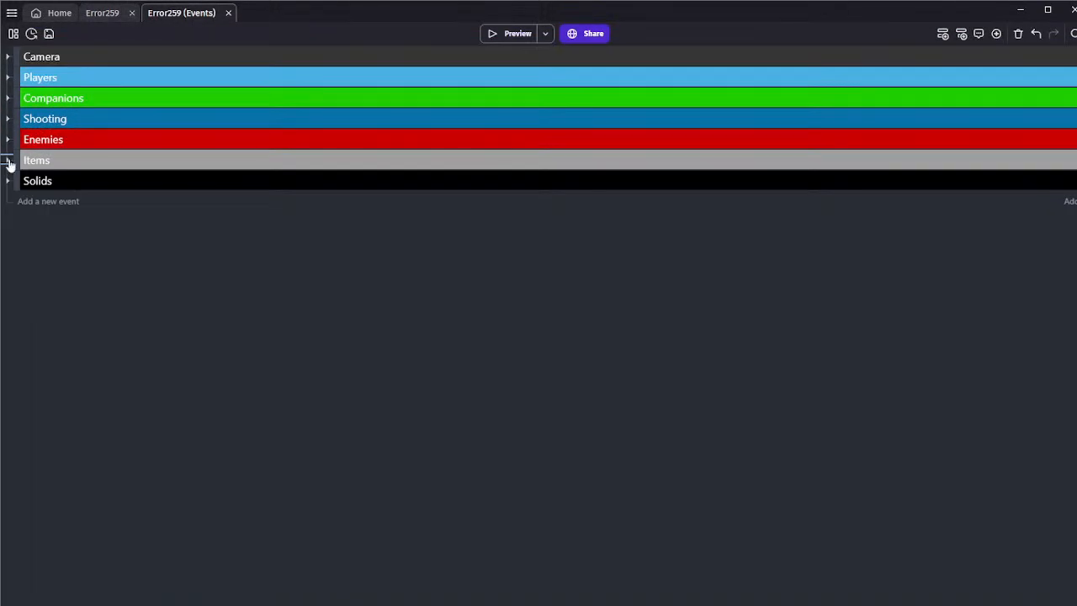
Check the contents of the Enemies and Companions event groups, collapsing each one again
click(8, 141)
click(20, 162)
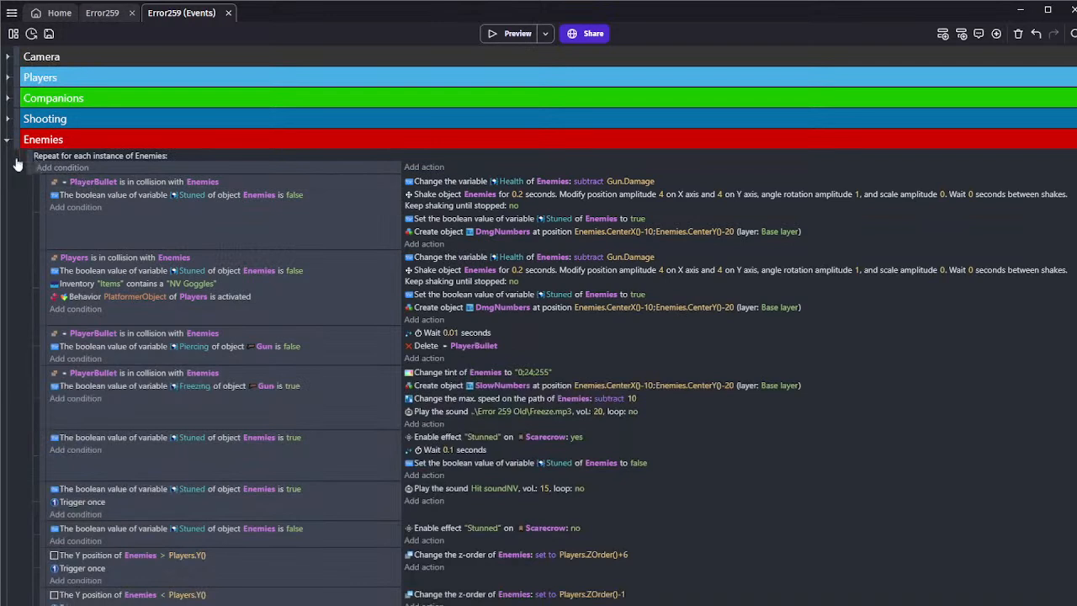
click(17, 164)
click(8, 139)
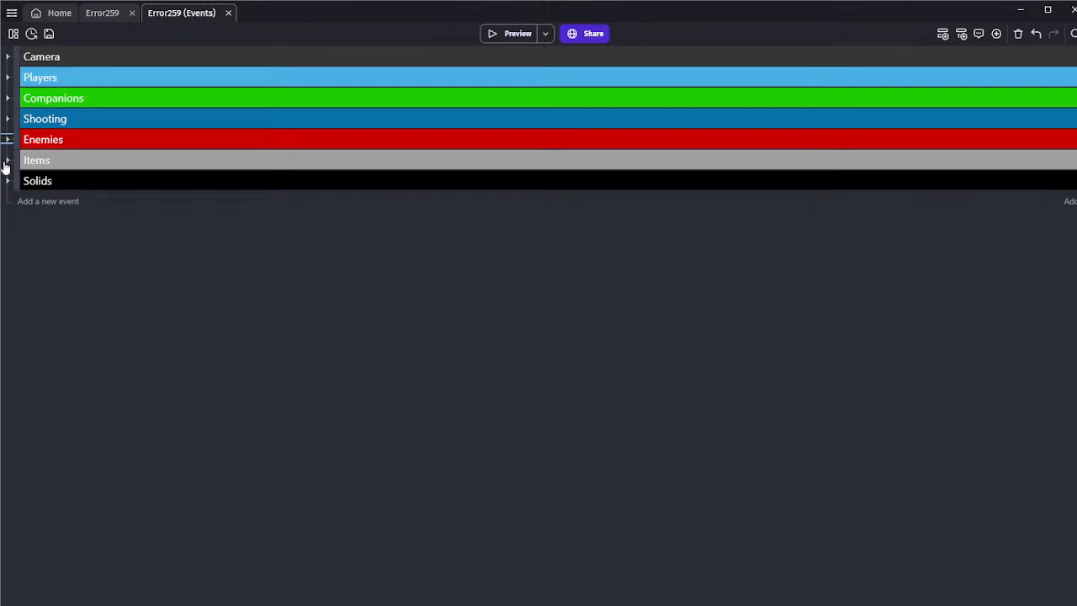
click(7, 98)
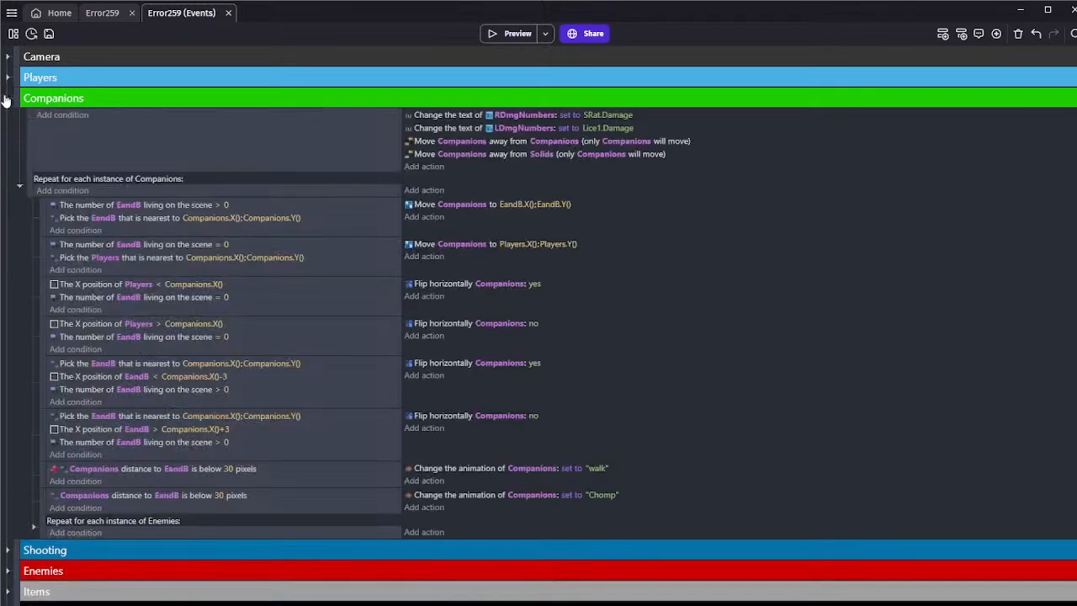
click(7, 98)
Expand the Enemies group and add an empty event below its collapsed loop over each Enemies instance
click(7, 140)
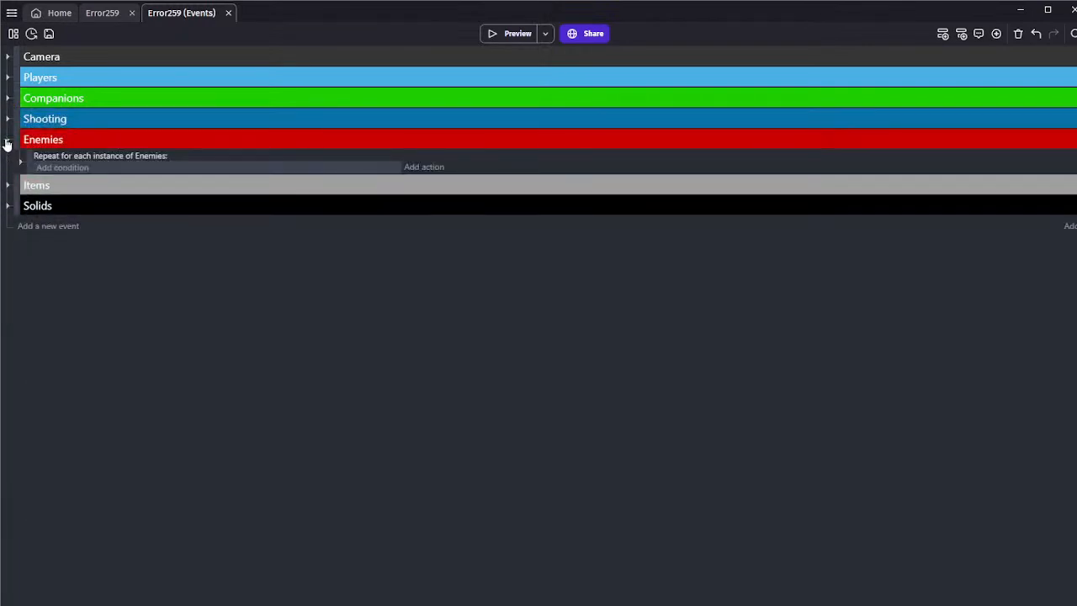
click(20, 160)
click(20, 160)
click(120, 171)
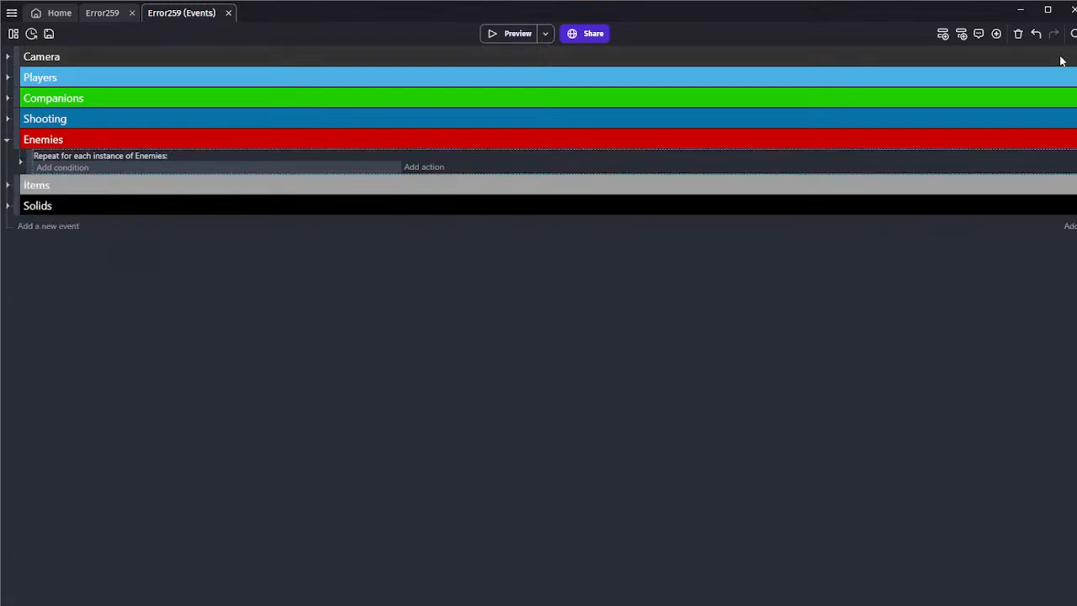
click(943, 34)
click(118, 183)
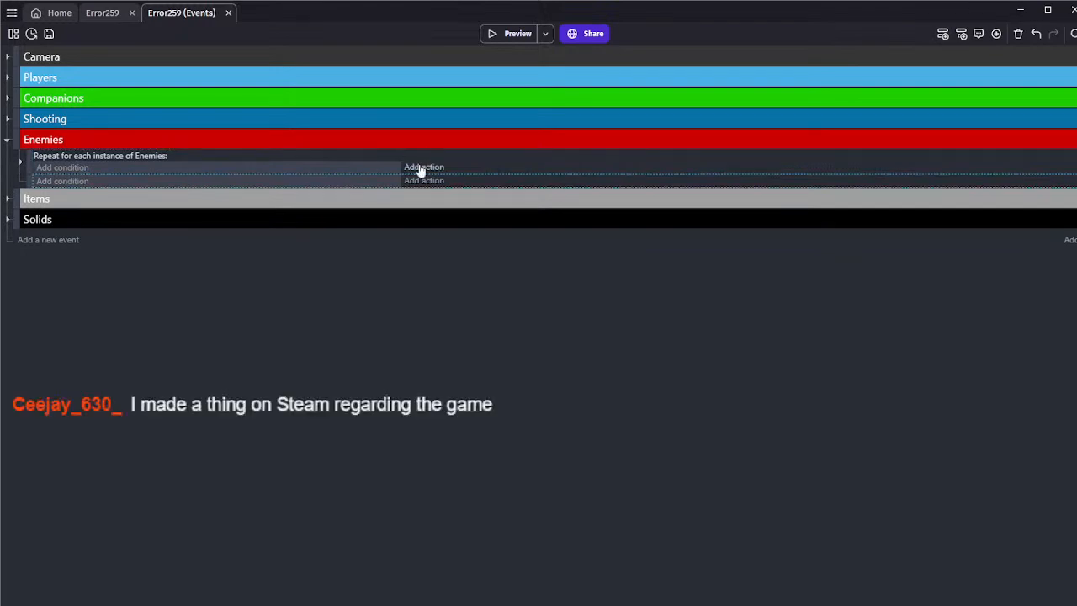
click(52, 181)
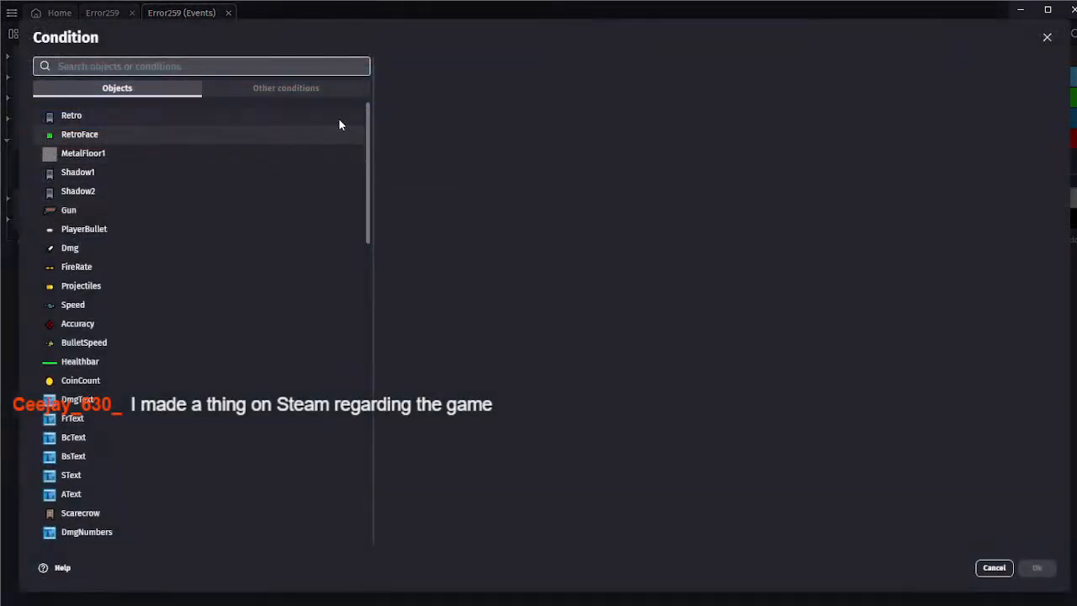
text(pl)
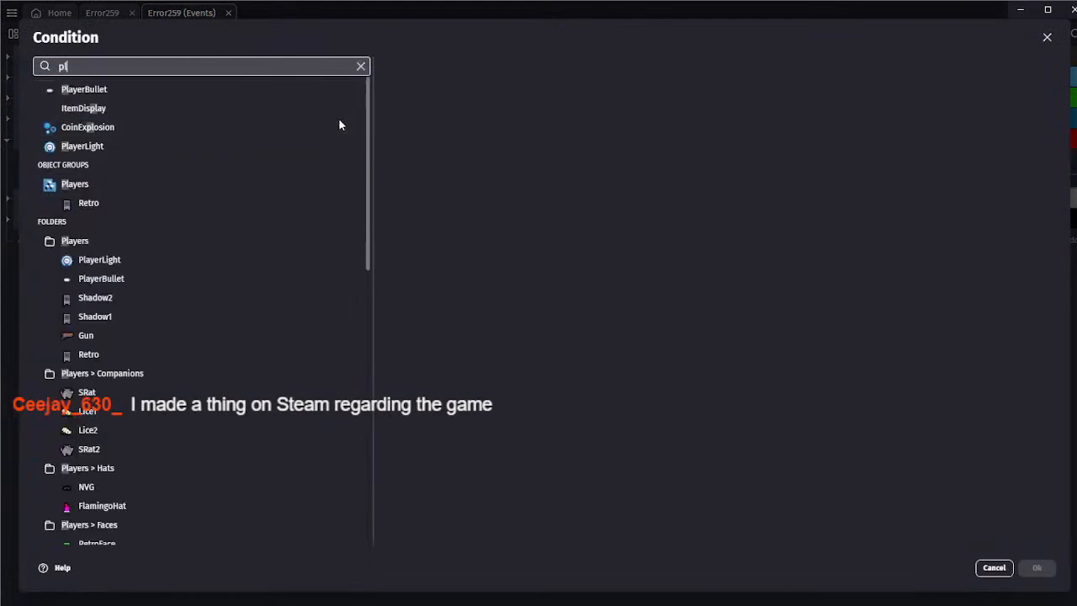
key(BackSpace)
key(BackSpace)
click(995, 569)
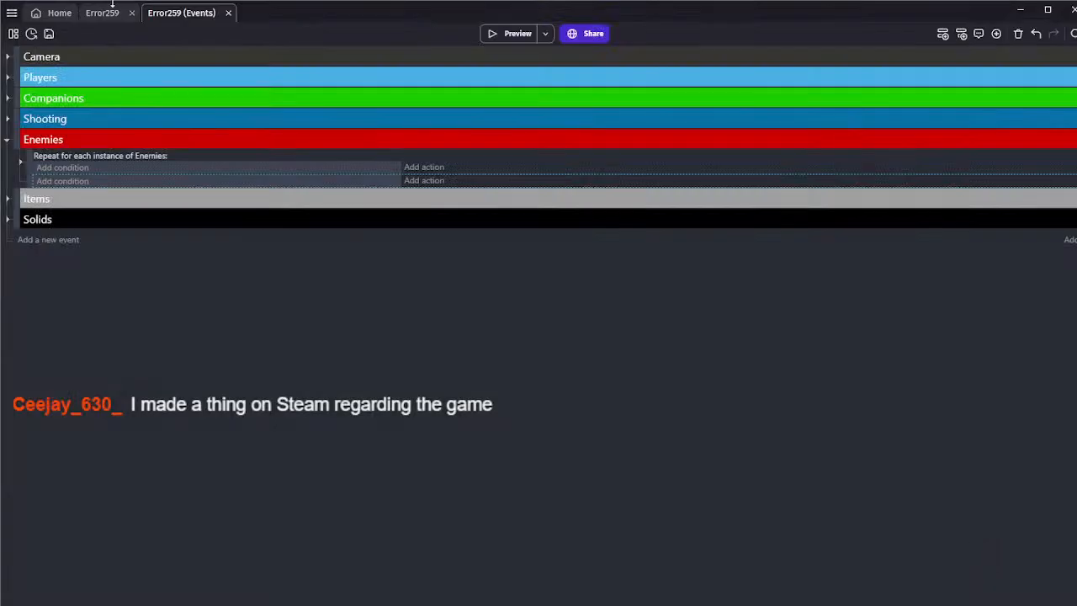
Check which objects belong to the EandB group in the Error259 scene and return to the events
click(99, 12)
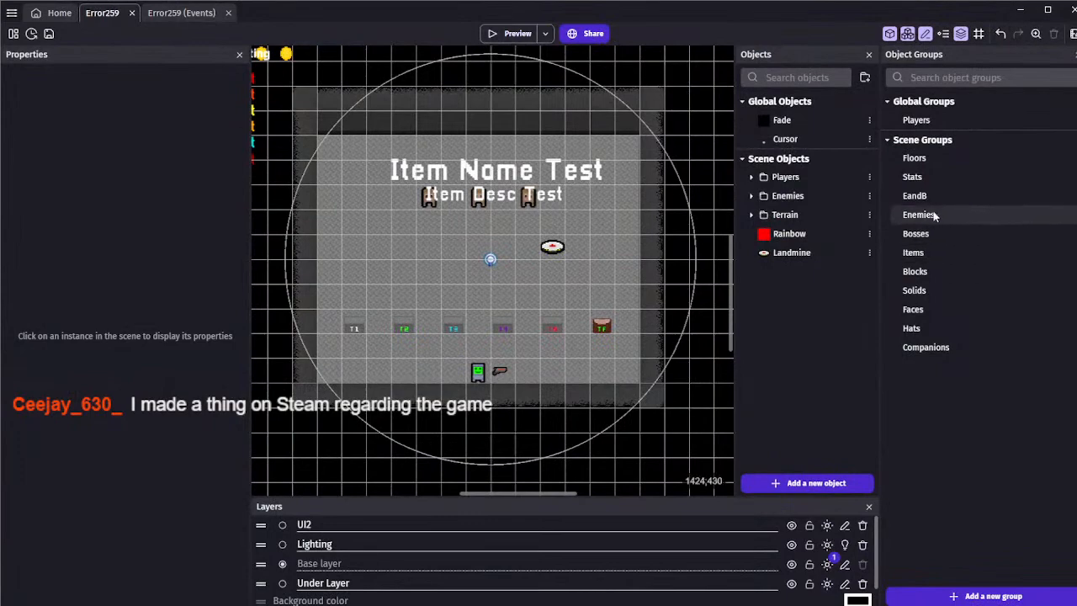
double_click(932, 196)
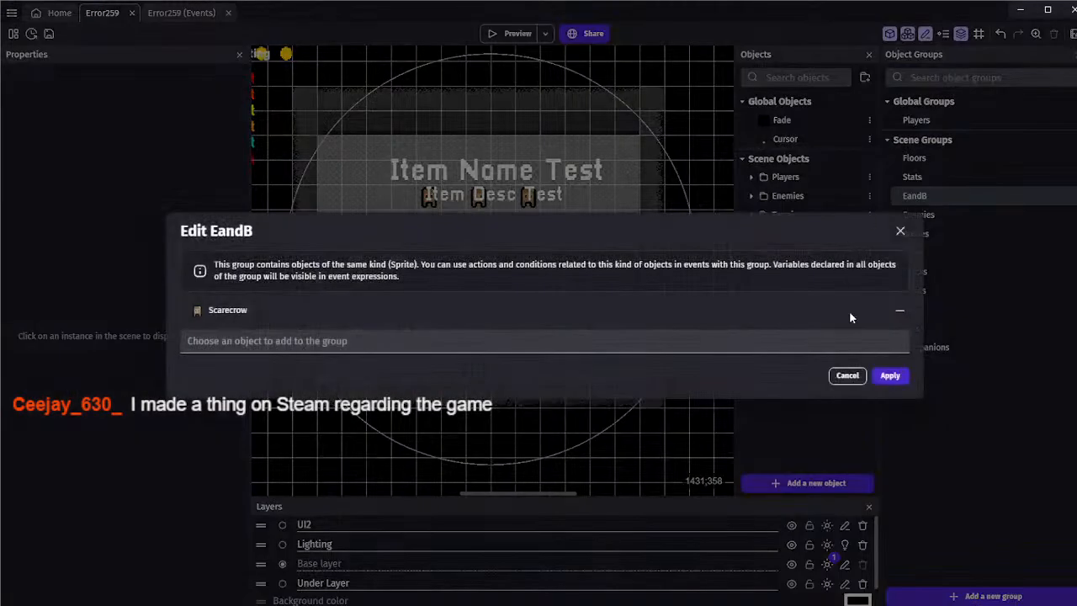
click(846, 375)
click(181, 12)
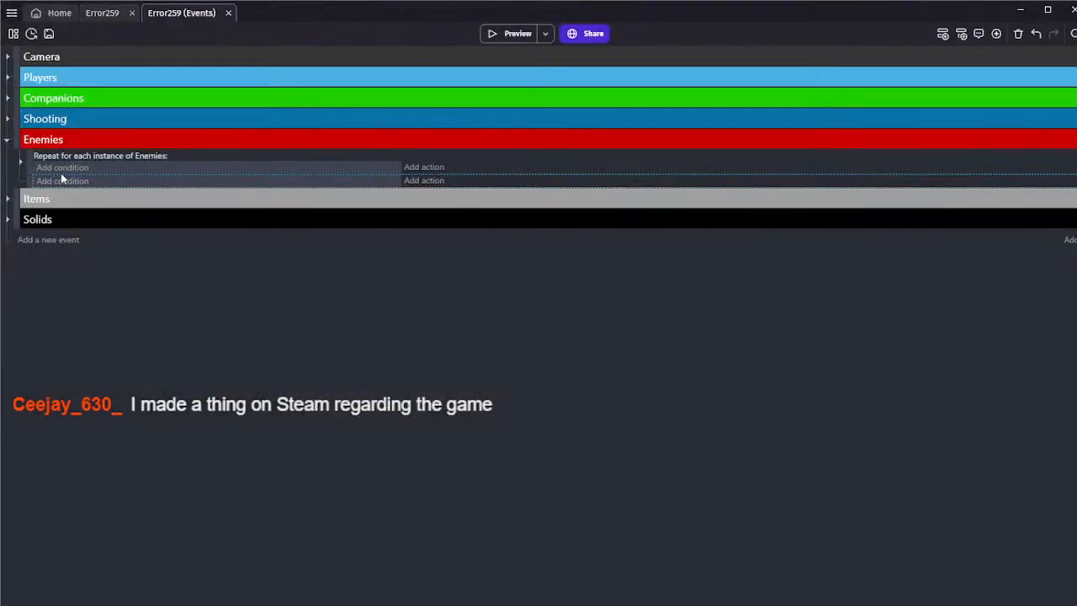
Add an Or condition to the empty event in the Enemies group
click(68, 181)
text(or)
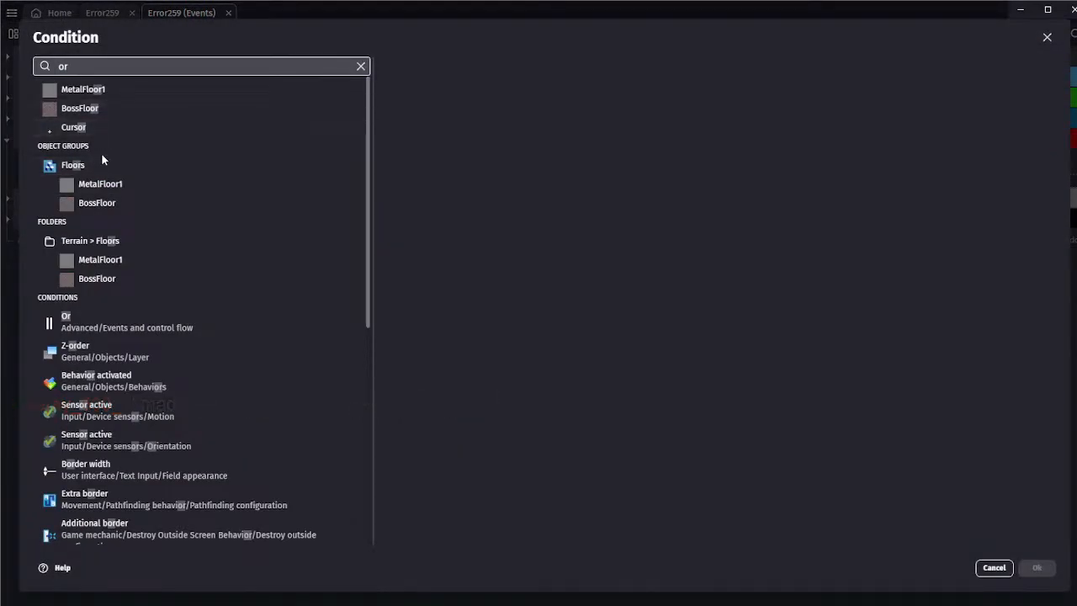
click(87, 320)
click(1037, 567)
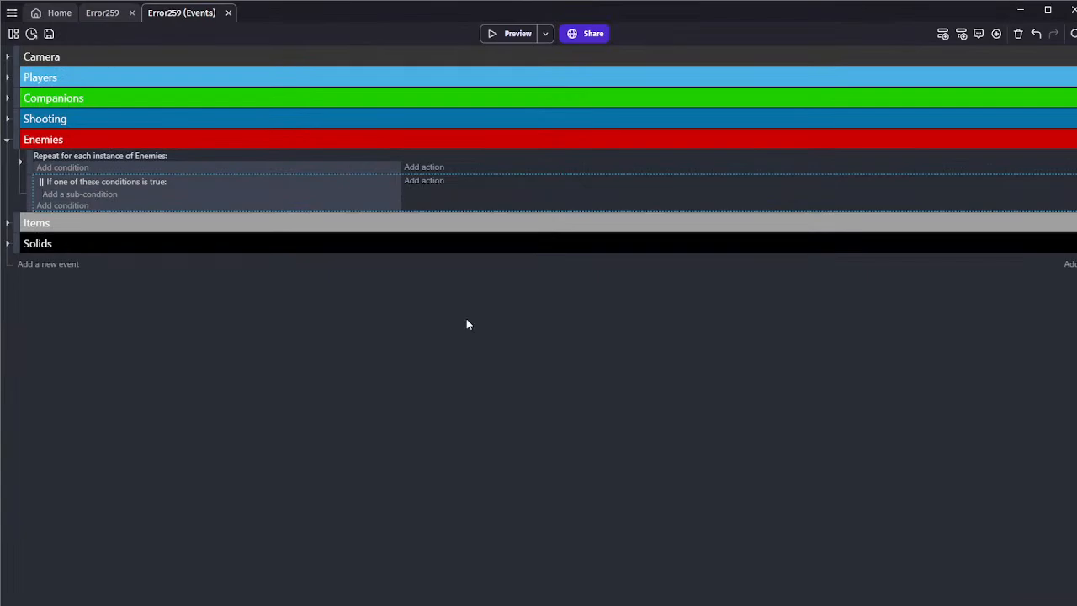
Add a sub-condition testing the collision of the Players group with Landmine under the Or condition
click(93, 206)
text(playe)
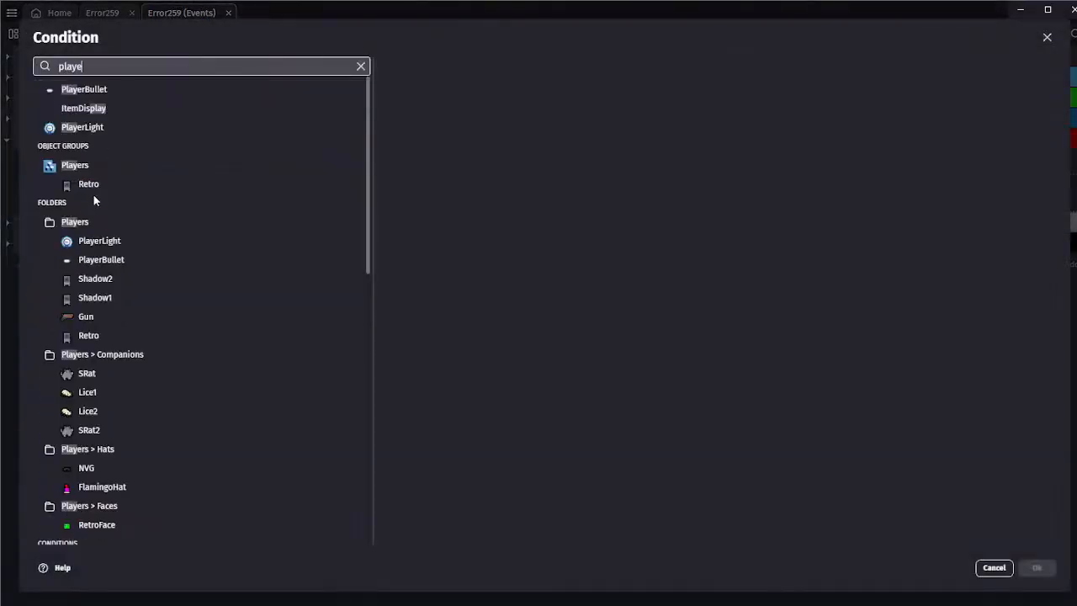
text(r)
click(91, 145)
text(coll)
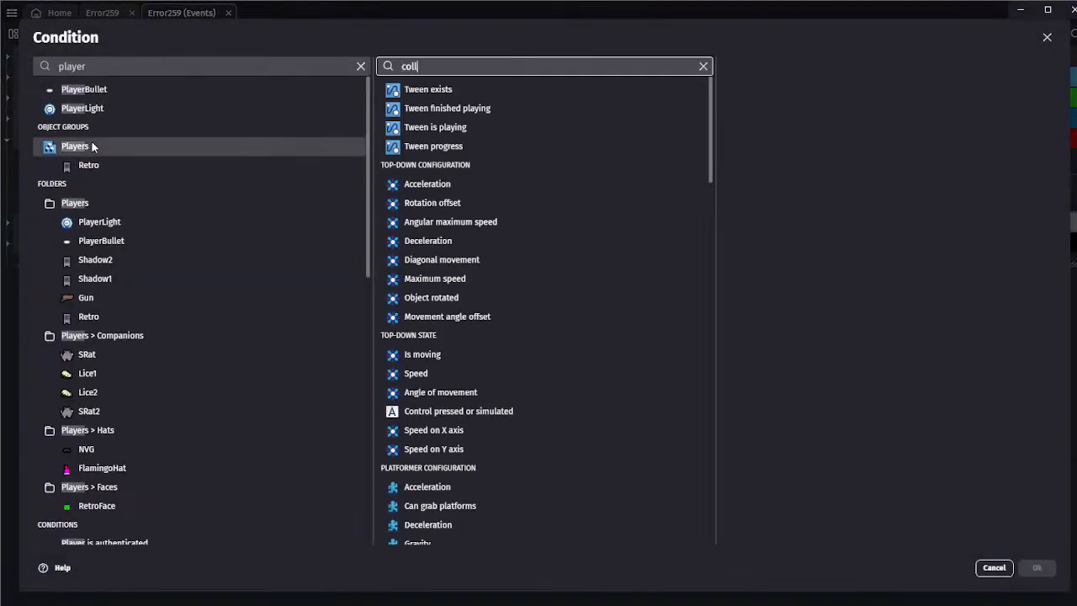
click(525, 95)
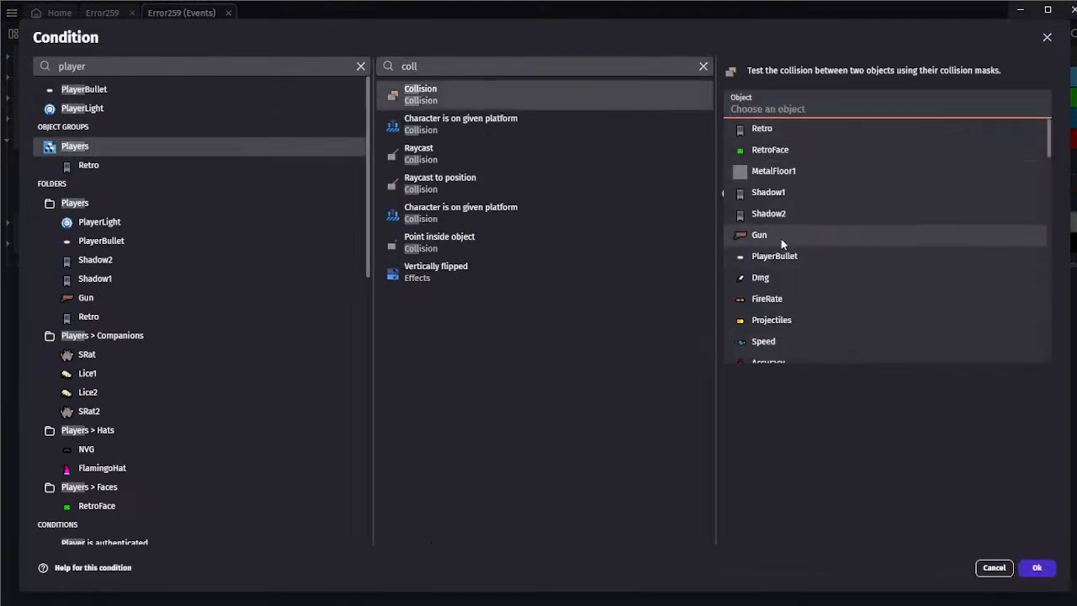
text(land)
click(859, 125)
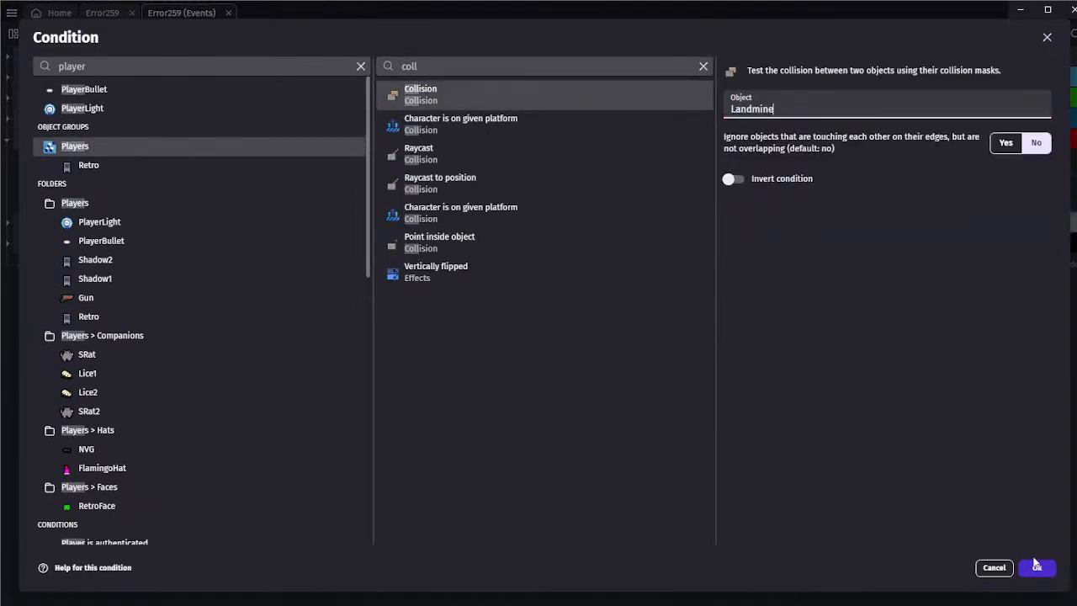
click(1036, 567)
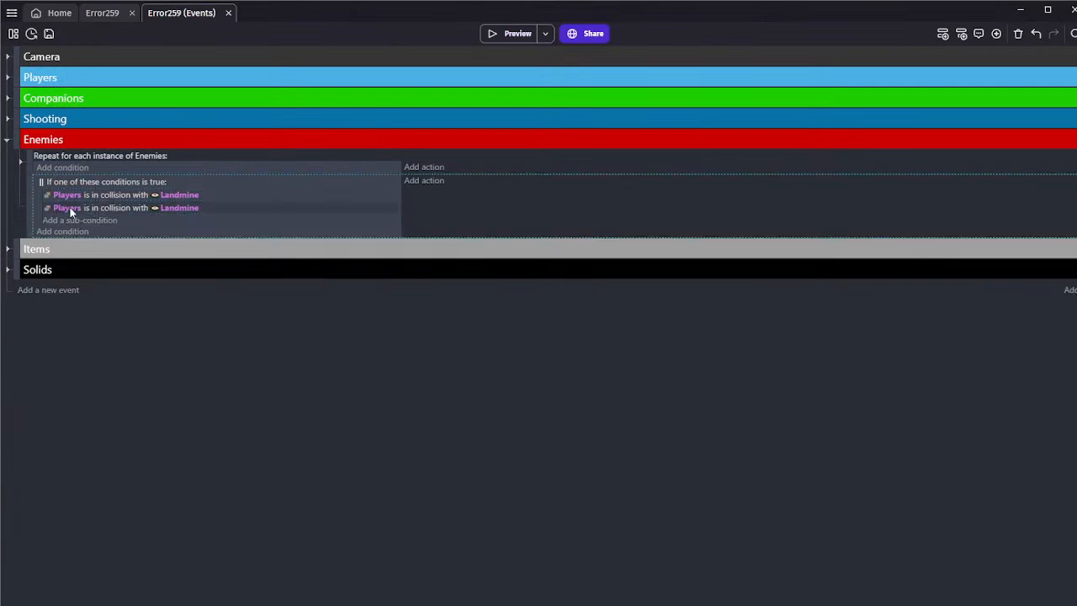
Change the duplicated collision sub-condition so that it tests EandB against Landmine
click(70, 207)
text(ean)
click(107, 251)
Add an action to the landmine collision event that sets the Landmine's animation by name to "NewSprite"
click(414, 183)
text(land)
click(239, 95)
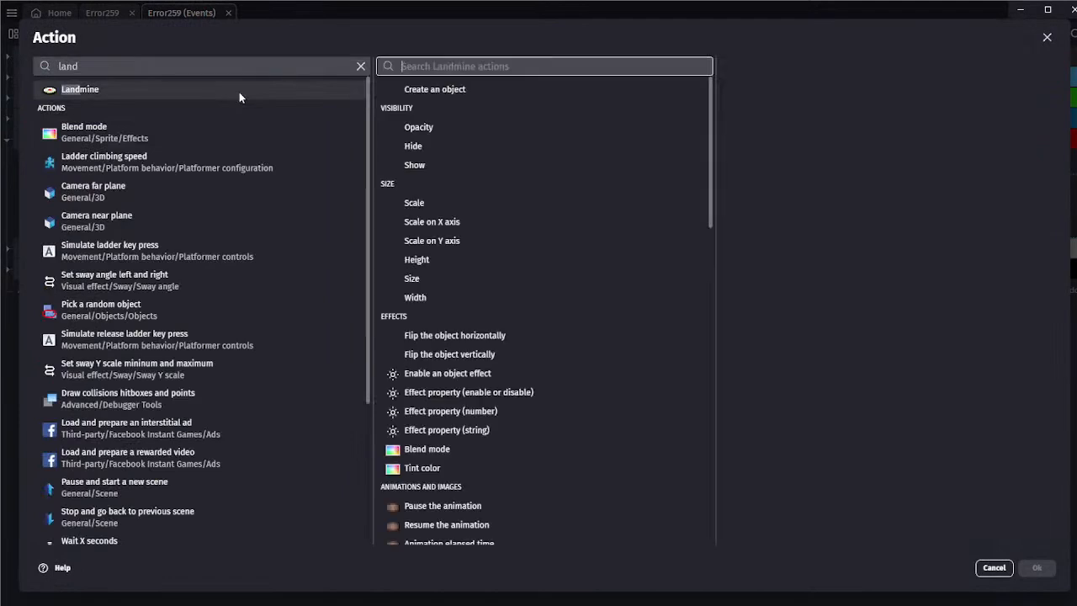
text(ani)
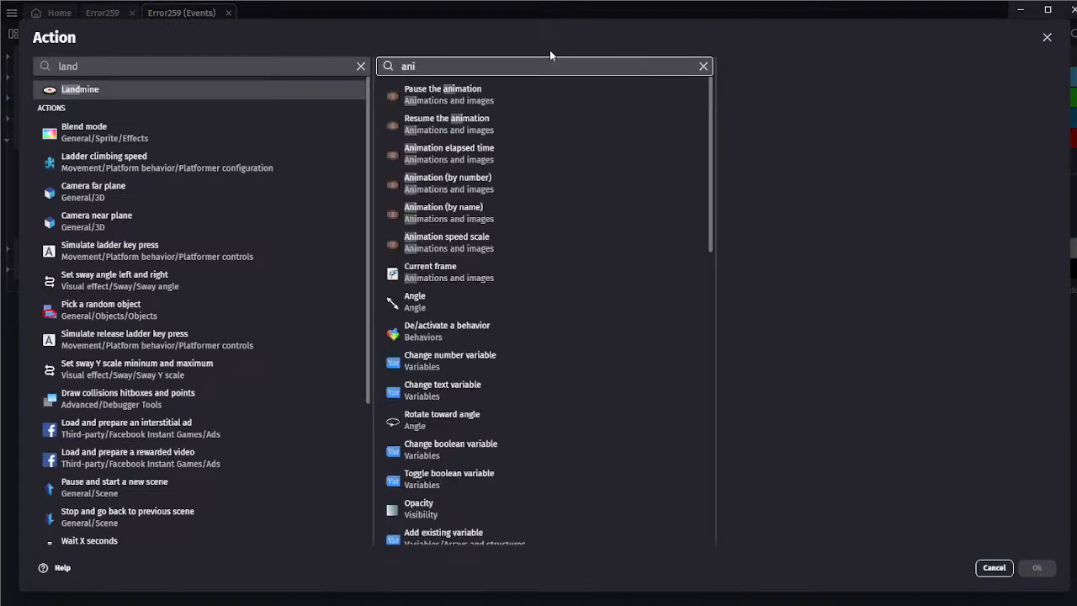
click(444, 212)
click(776, 174)
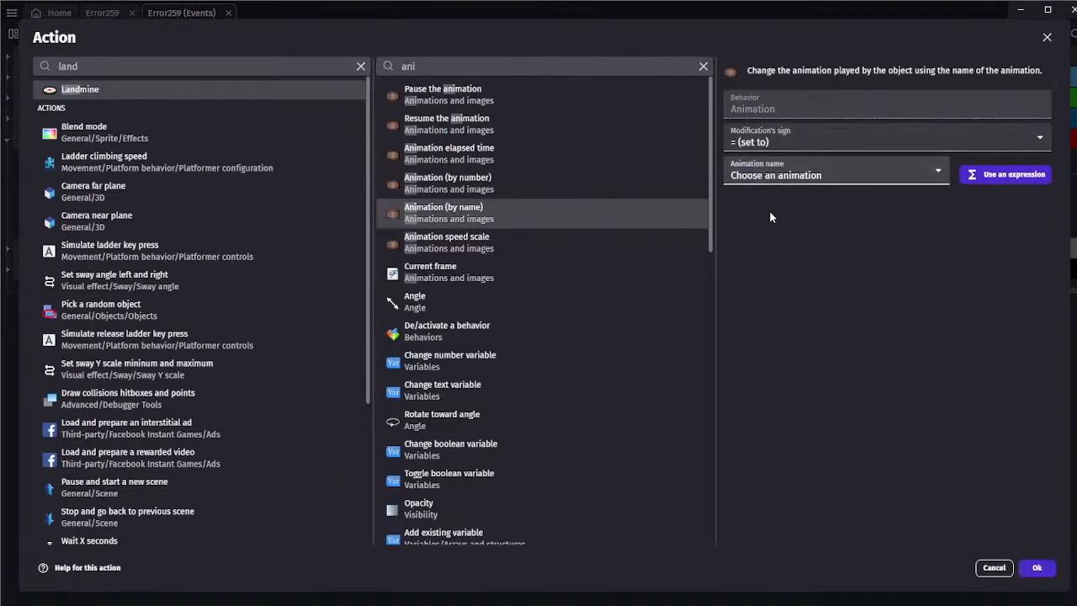
click(771, 212)
click(779, 145)
click(1037, 567)
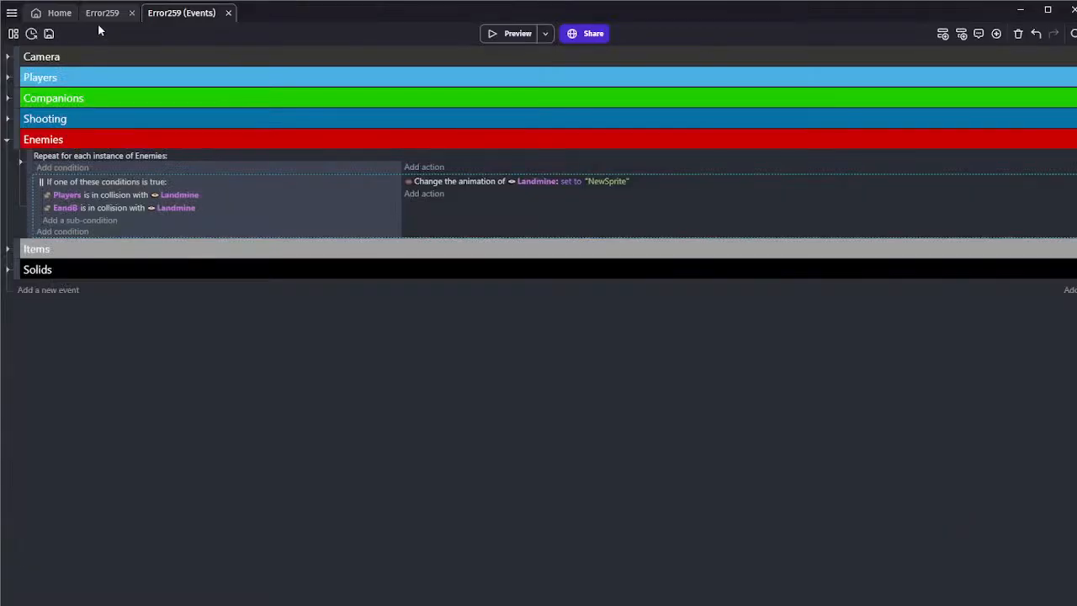
Rename the Landmine object's second animation to Boom and apply the change
click(106, 12)
double_click(791, 252)
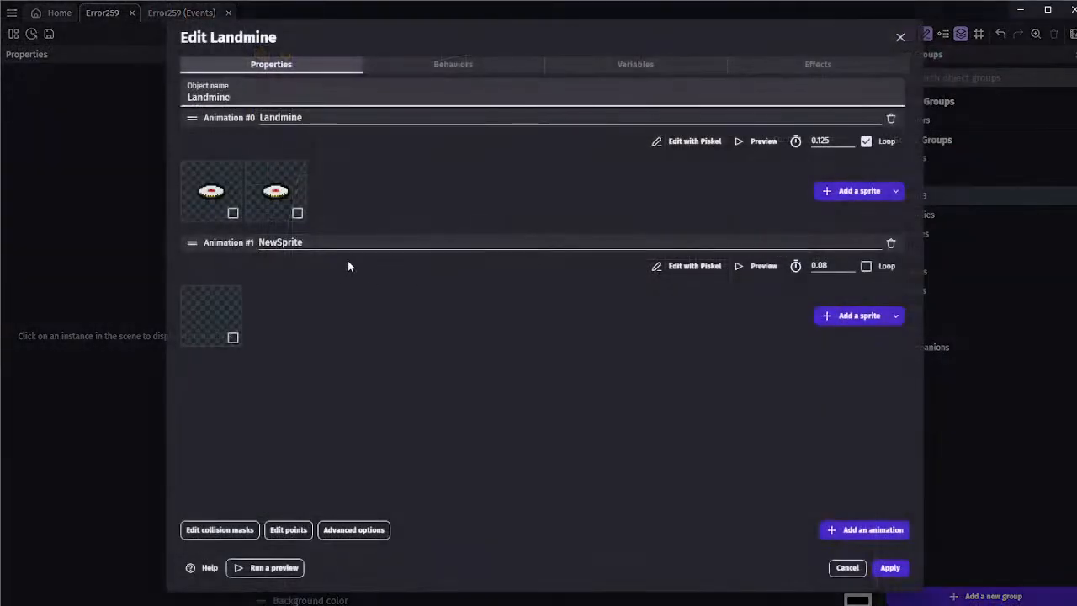
drag(305, 242, 174, 228)
key(BackSpace)
text(BOom)
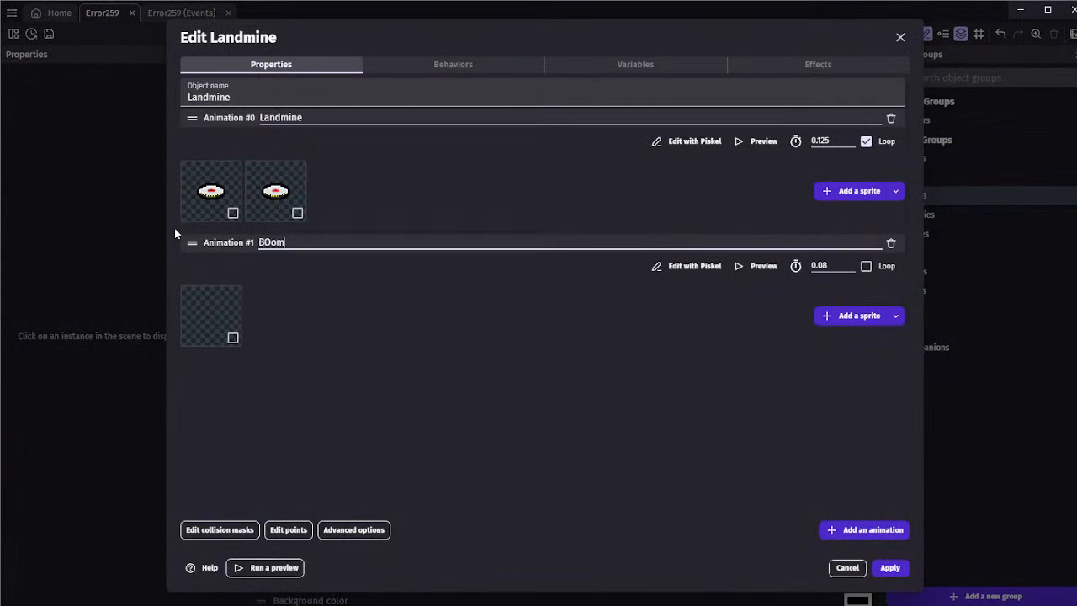
key(BackSpace)
key(BackSpace)
key(BackSpace)
text(oom)
click(890, 567)
Create a new sprite object in the scene named ExplosiveHitbox
click(808, 482)
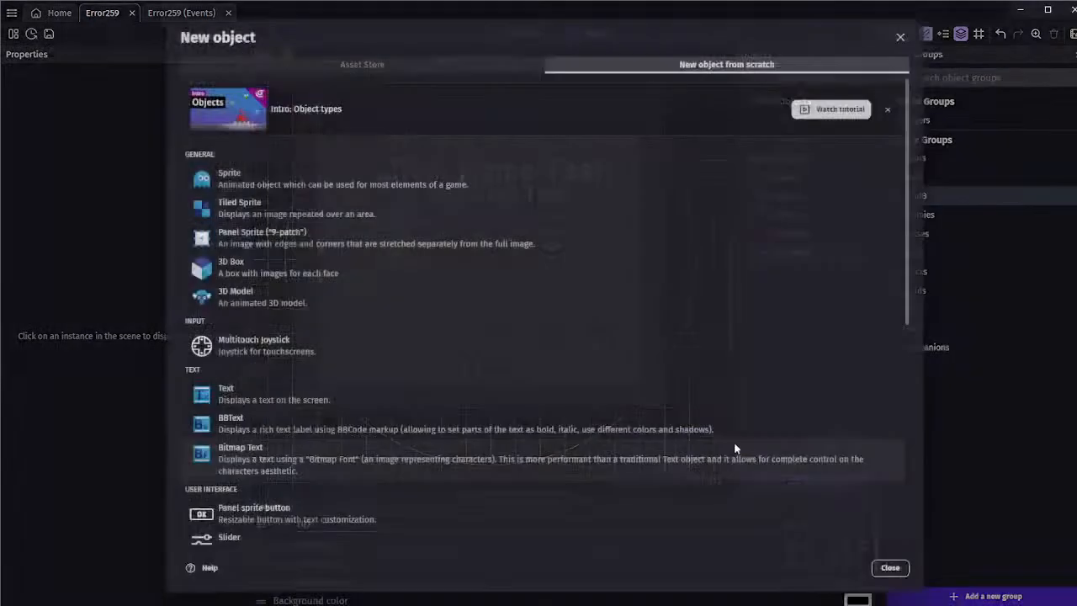
click(227, 179)
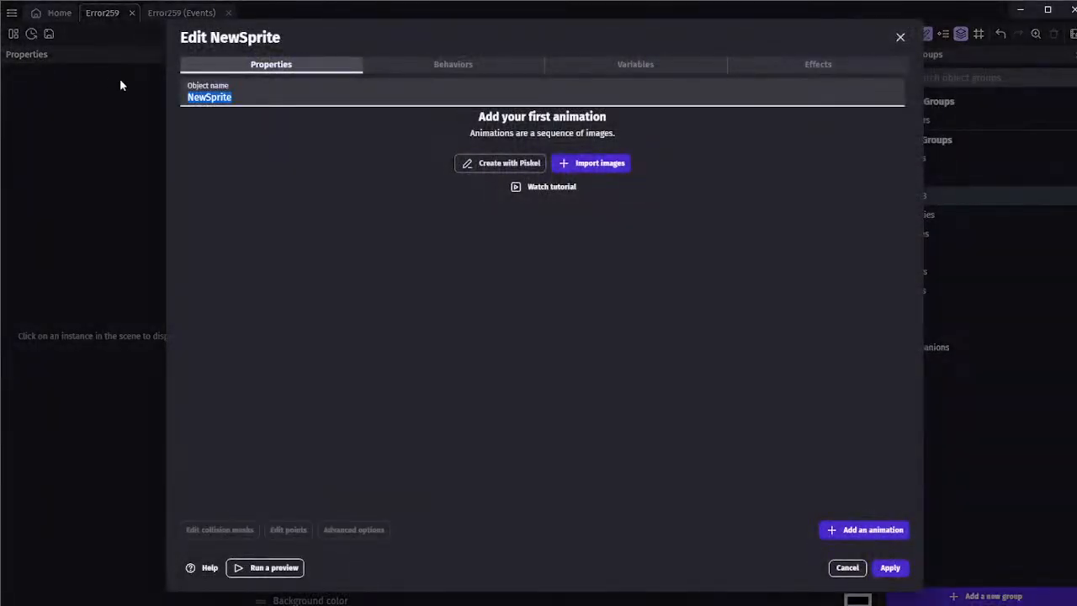
text(Landmi)
key(ctrl+BackSpace)
text(ExplosiveHitbot)
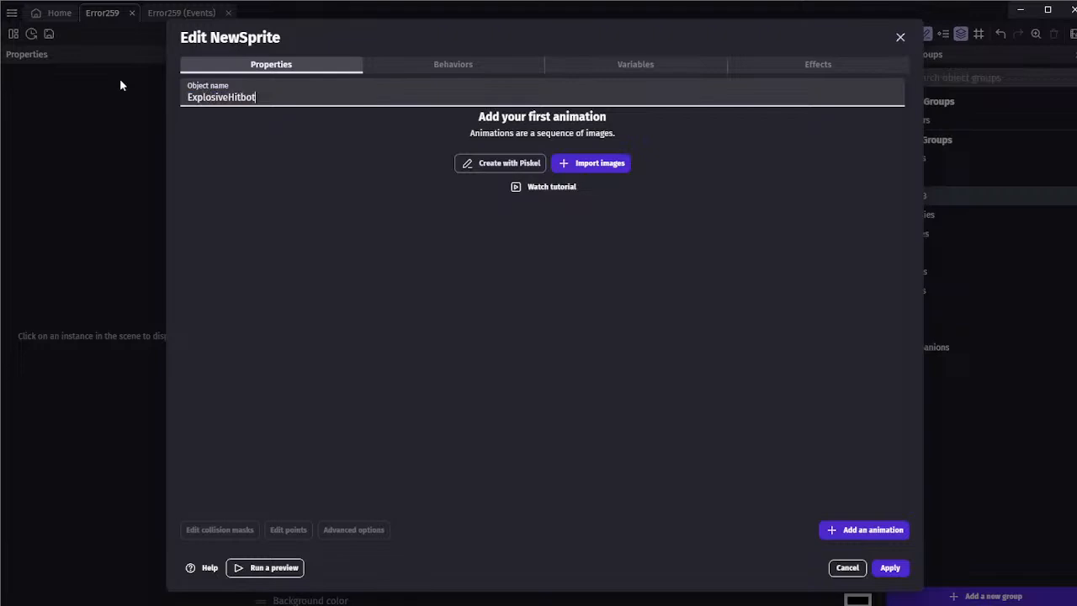
key(BackSpace)
text(x)
click(446, 136)
Draw a solid red square in Piskel as the ExplosiveHitbox's first animation and apply the object
click(588, 165)
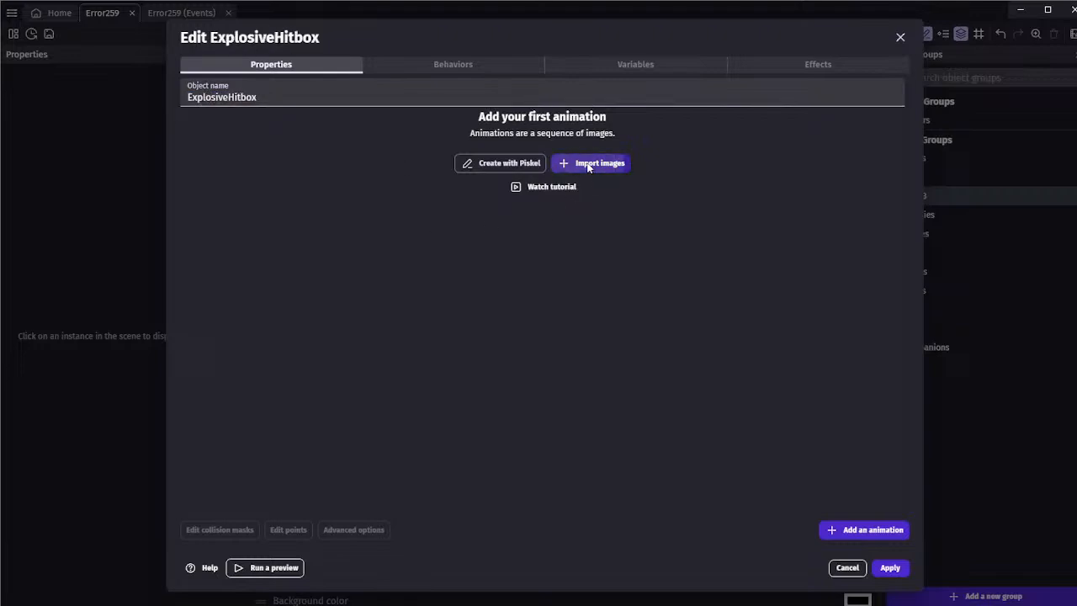
click(469, 166)
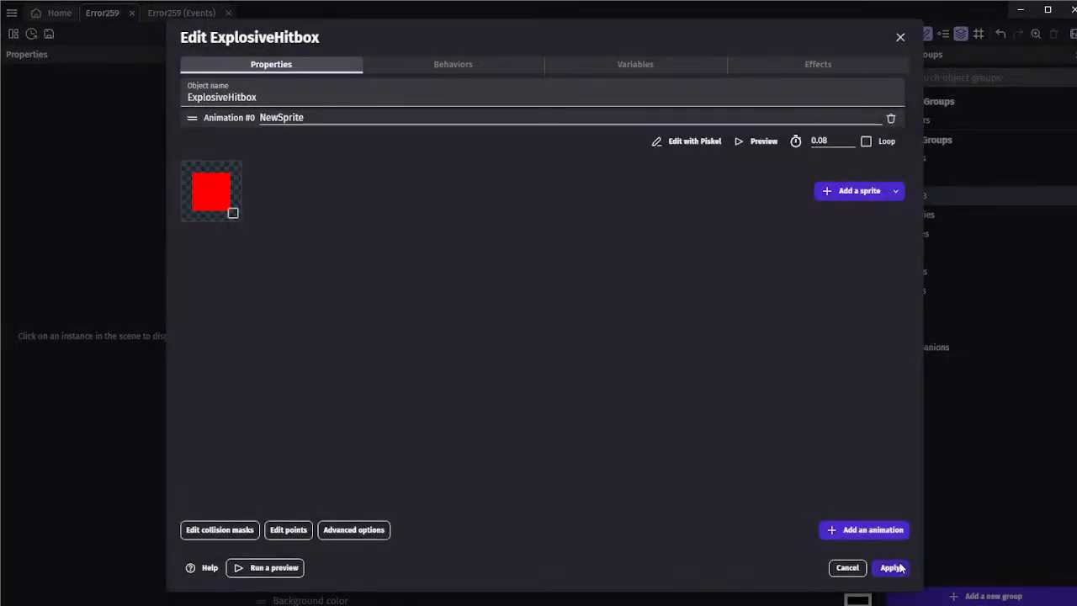
click(895, 568)
Place an ExplosiveHitbox instance over the Landmine at X 624, Y 384 and enlarge it to 144 by 144
drag(823, 270, 580, 299)
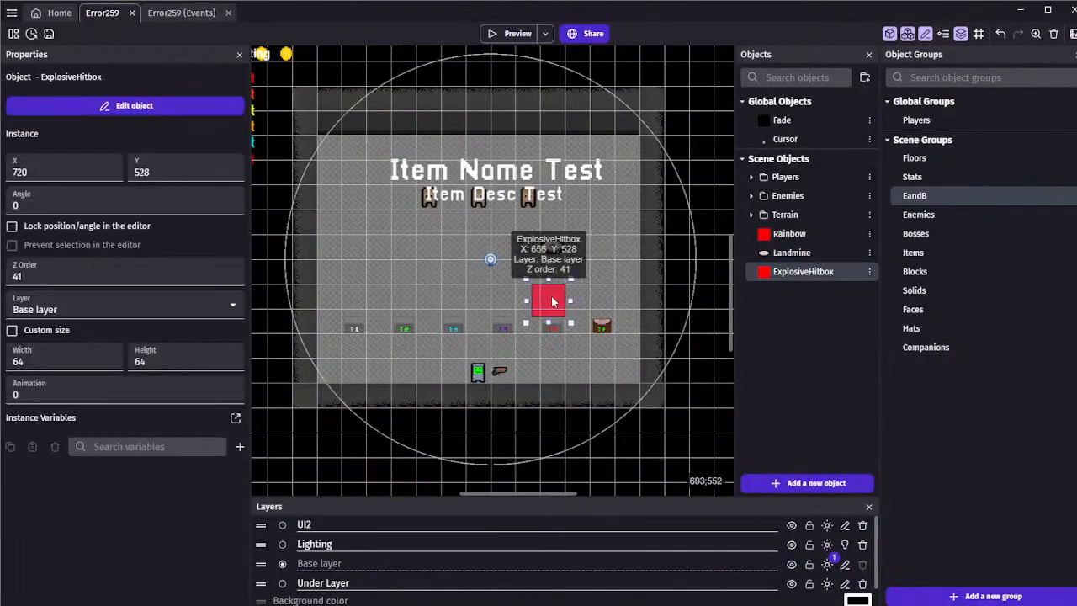
ctrl+scroll(547, 246, up, 3)
drag(547, 246, 587, 211)
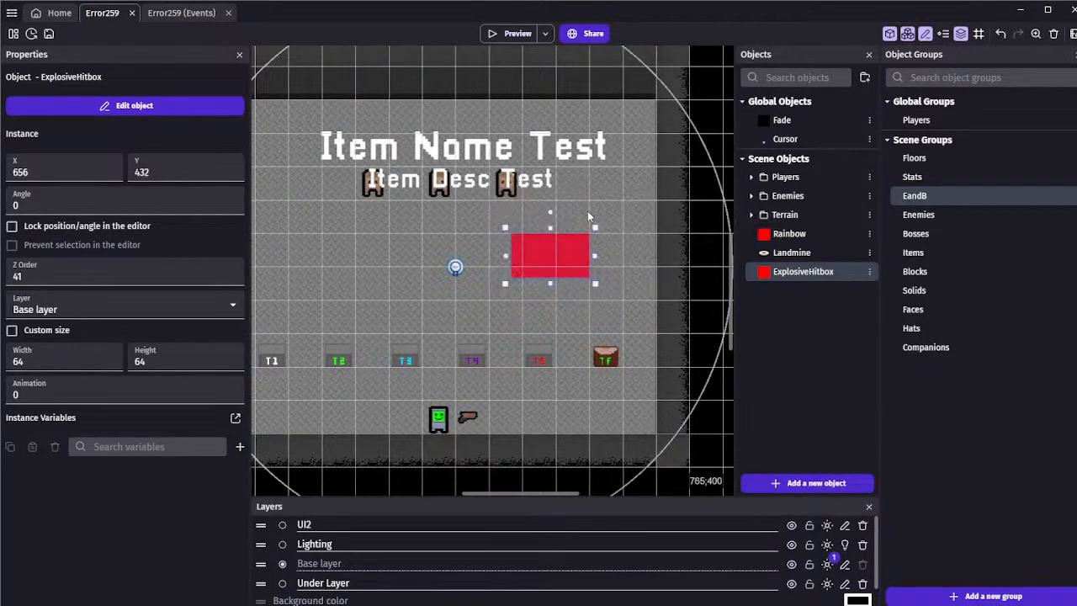
drag(505, 228, 486, 202)
drag(484, 282, 485, 311)
click(498, 332)
drag(523, 273, 484, 289)
click(542, 344)
click(510, 328)
click(509, 293)
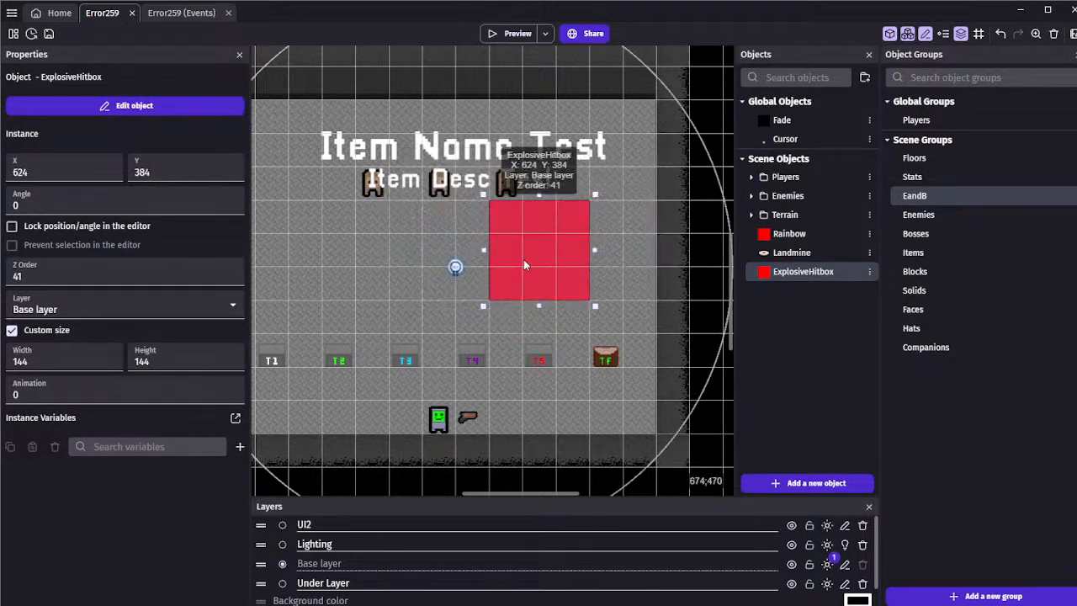
Move the ExplosiveHitbox instance below the Landmine to X 624, Y 480 and delete it from the scene
click(504, 319)
click(506, 292)
drag(500, 234, 496, 305)
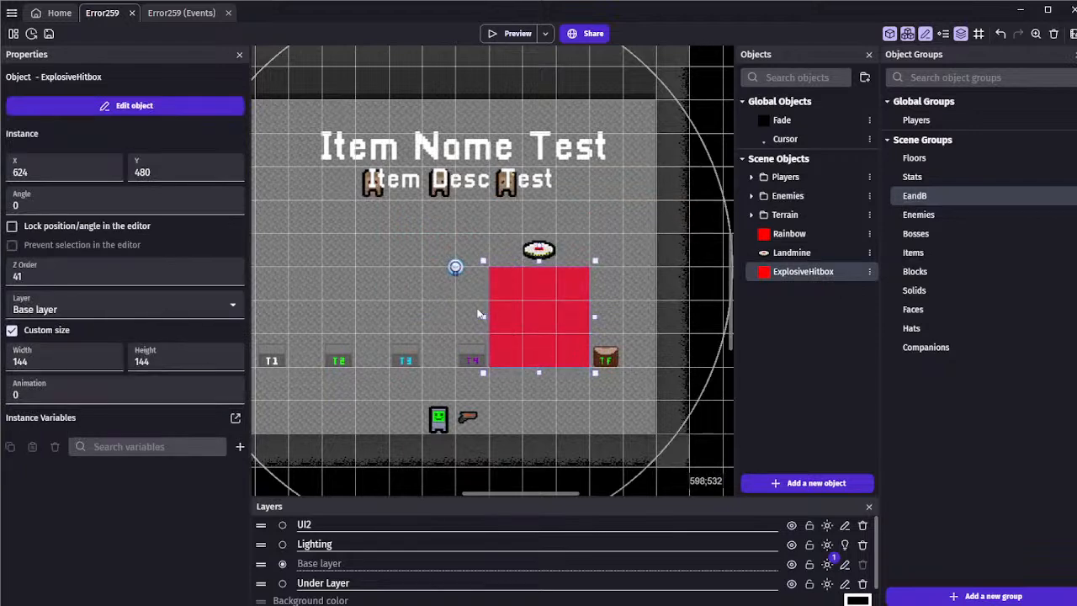
key(Delete)
Edit the ExplosiveHitbox animation in Piskel so that a larger solid red square fills the whole frame
double_click(793, 274)
click(662, 144)
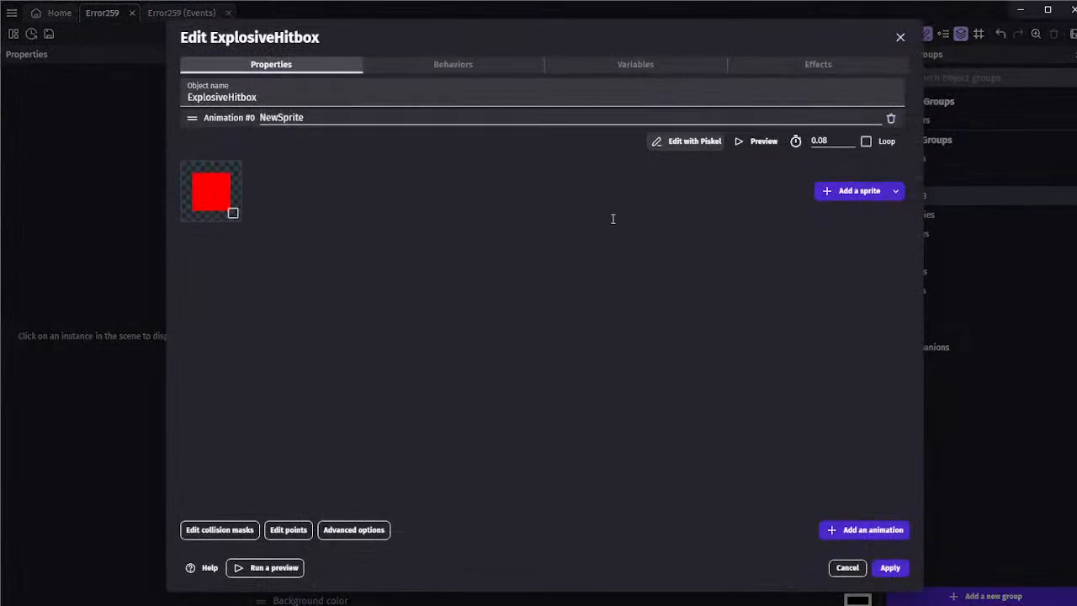
Move the ExplosiveHitbox's origin point from the sprite's corner to its centre and apply the object
click(288, 529)
drag(212, 99, 423, 309)
click(883, 568)
click(888, 570)
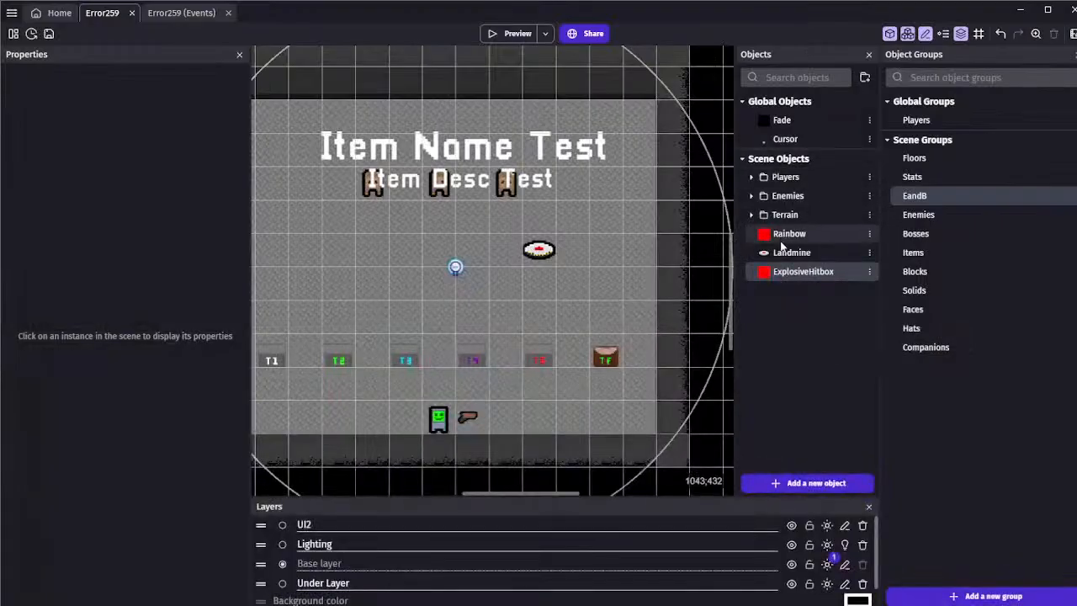
Switch the ExplosiveHitbox to a custom collision mask and apply the object
double_click(782, 274)
click(225, 533)
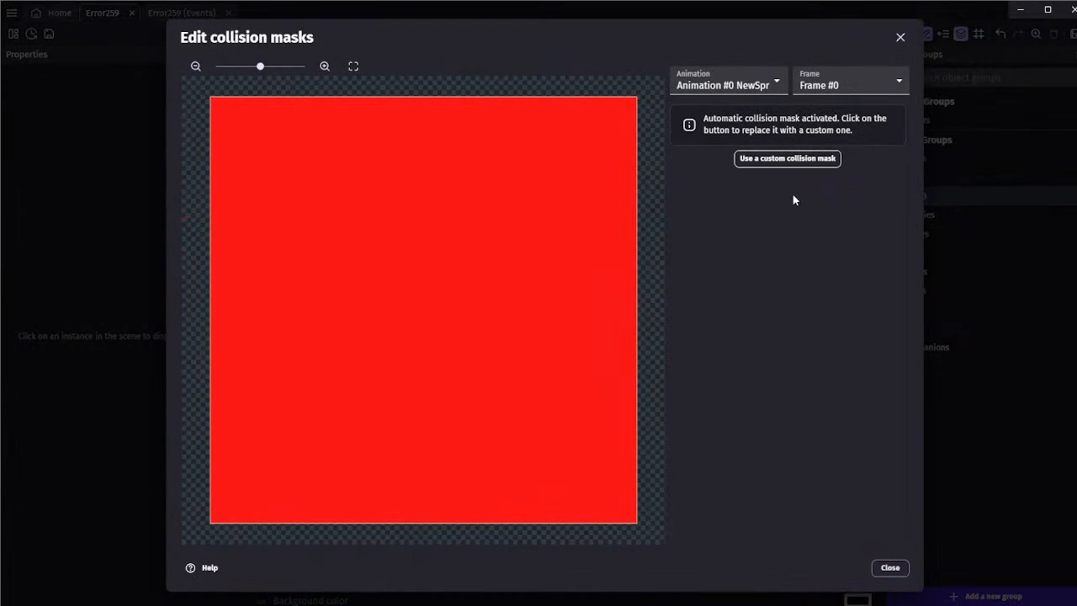
click(782, 159)
click(885, 570)
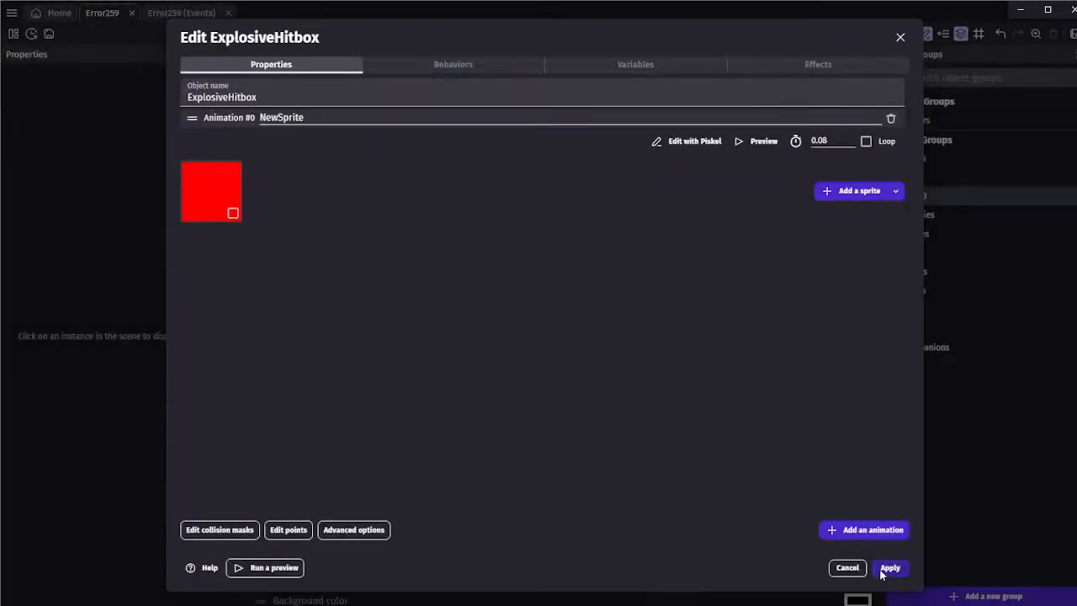
click(885, 569)
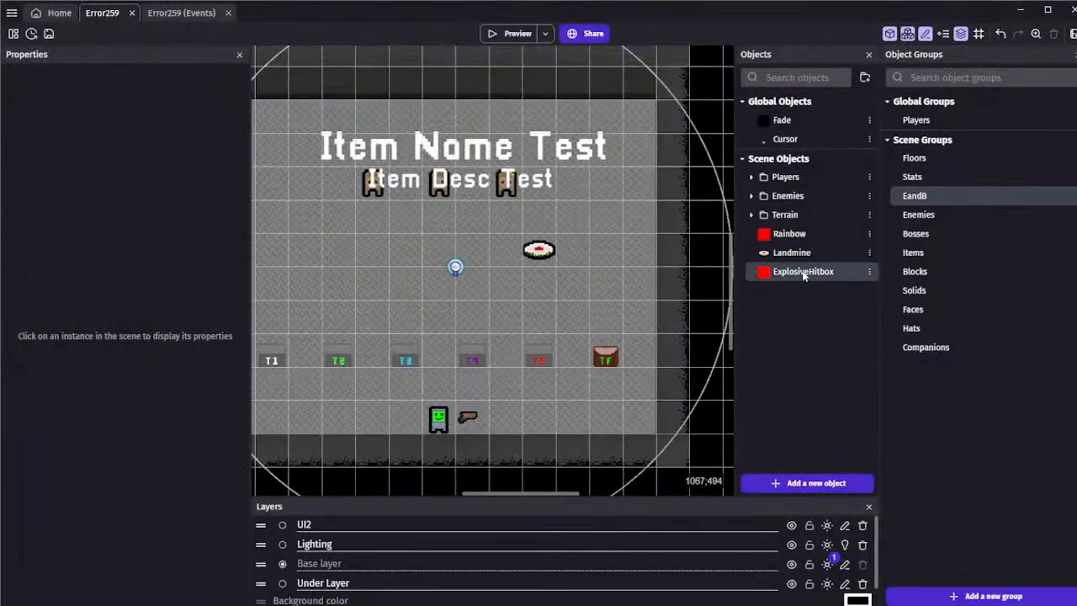
File the Landmine object in the Terrain folder below Box and move its instance beside the scarecrows to X 744, Y 360
click(753, 215)
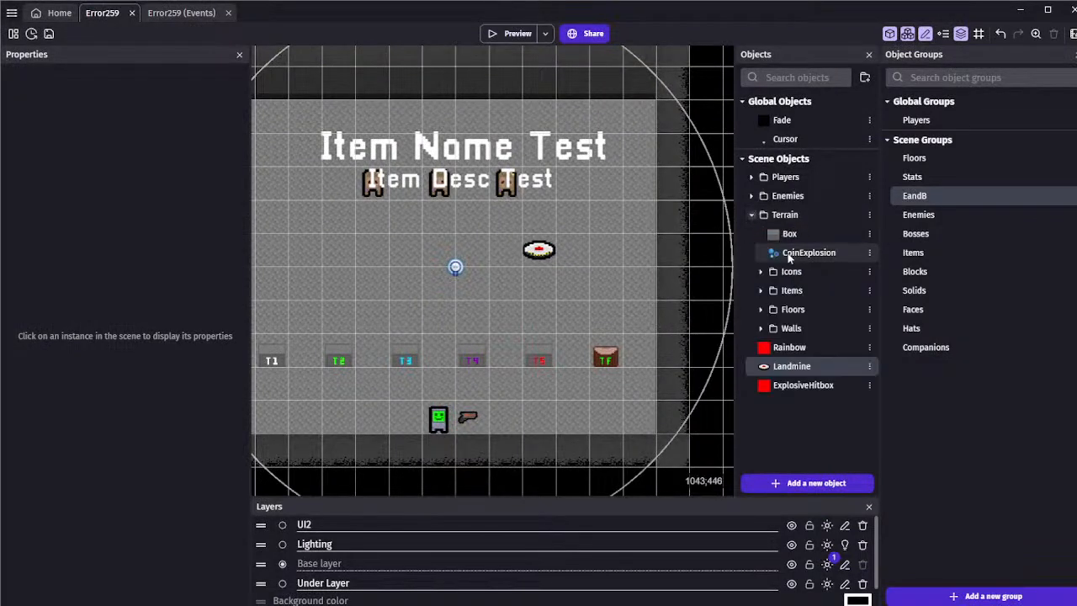
drag(781, 367, 786, 248)
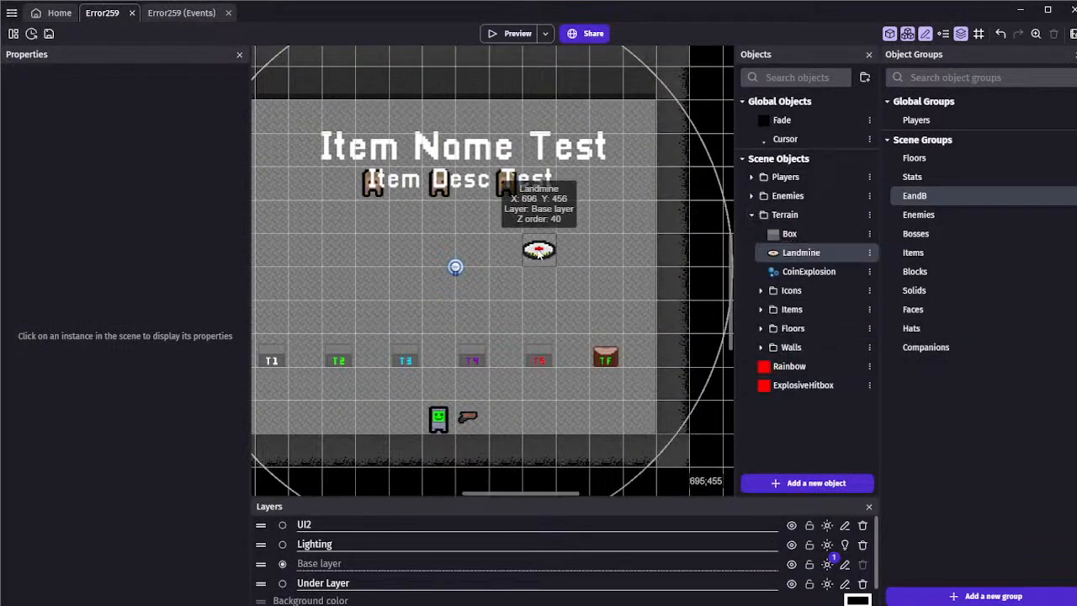
click(538, 250)
drag(539, 250, 582, 197)
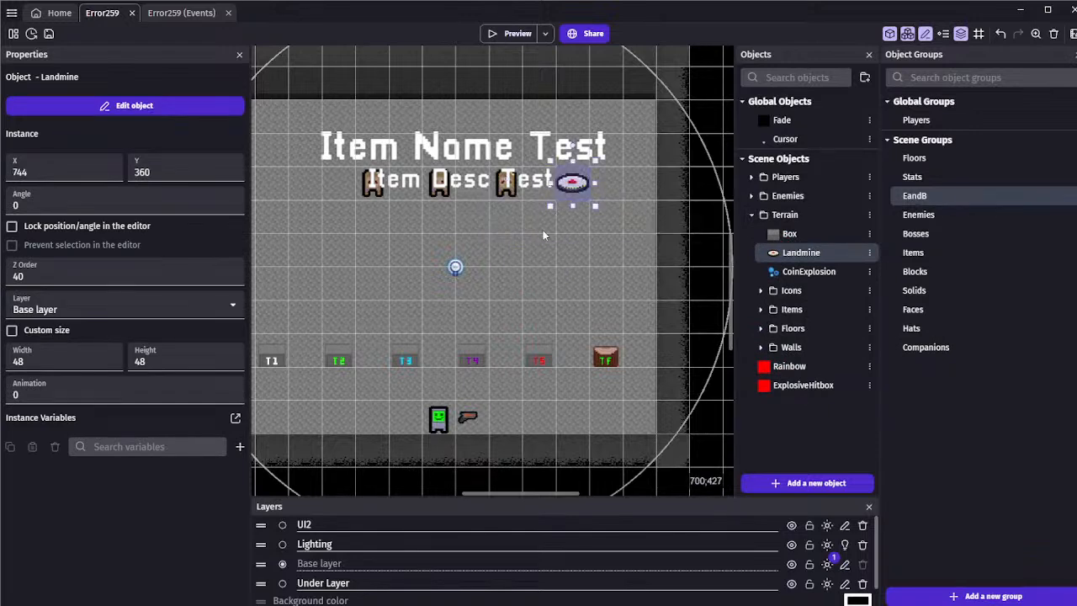
Paste a second Landmine instance and place it on the other side of the scarecrows, in the same row
middle_drag(543, 233, 571, 230)
key(ctrl+v)
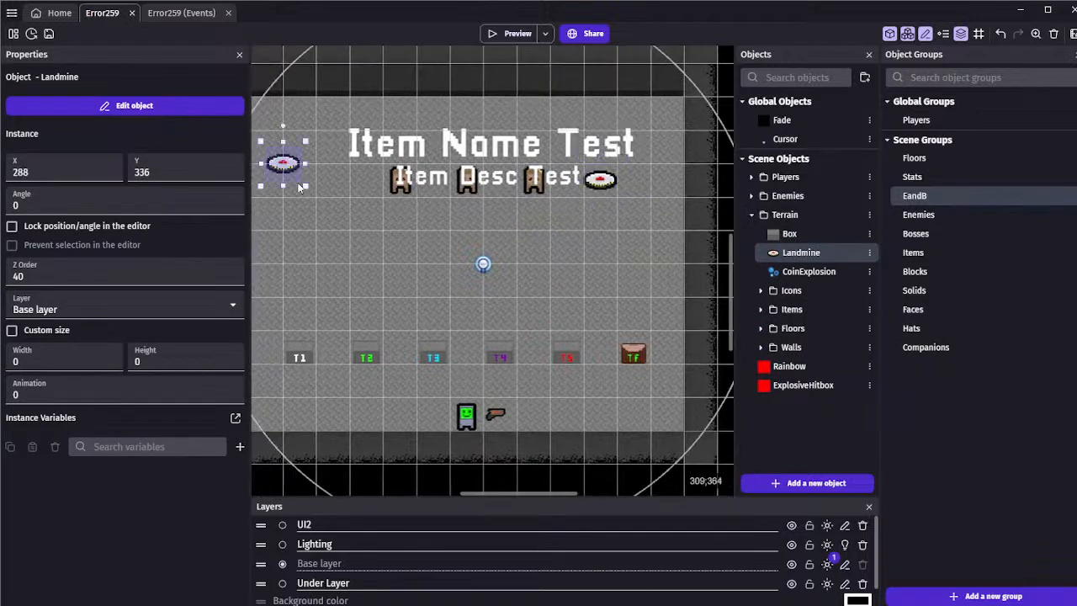
drag(292, 176, 303, 179)
click(386, 309)
mouse_move(399, 264)
middle_down()
mouse_move(438, 271)
mouse_move(417, 267)
middle_up()
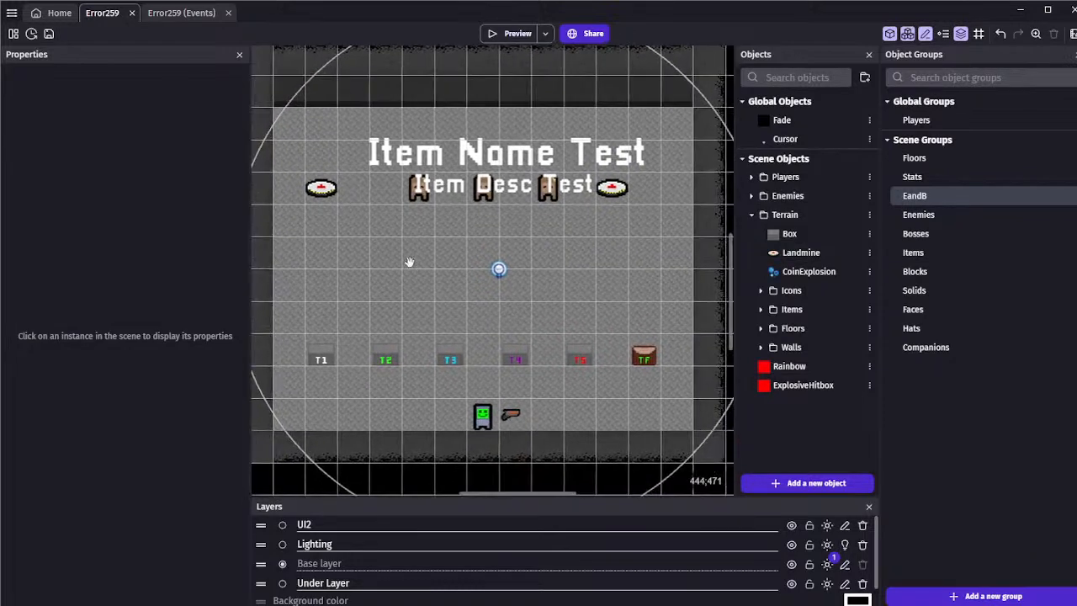
click(330, 190)
drag(333, 192, 366, 191)
click(377, 262)
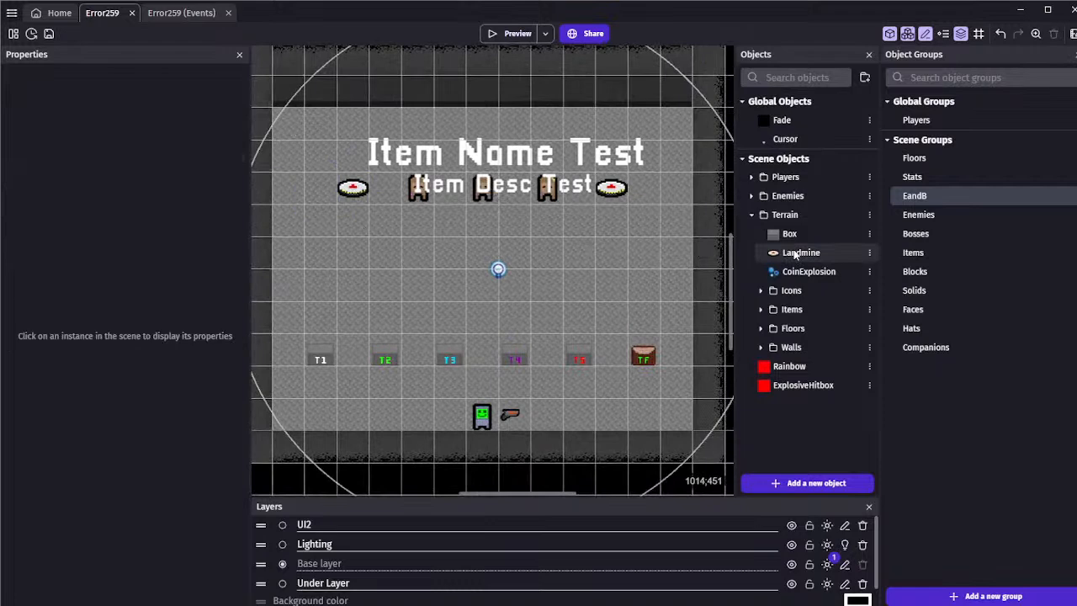
In the Error259 events, add a Trigger once condition to the Landmine collision event and insert an empty event below it
click(172, 14)
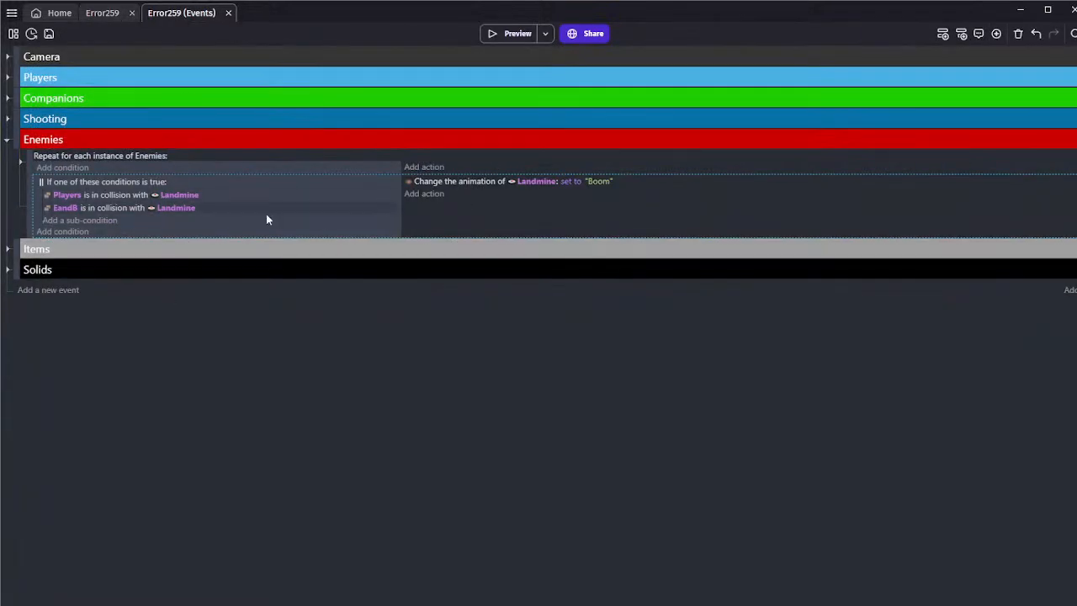
click(64, 232)
text(once)
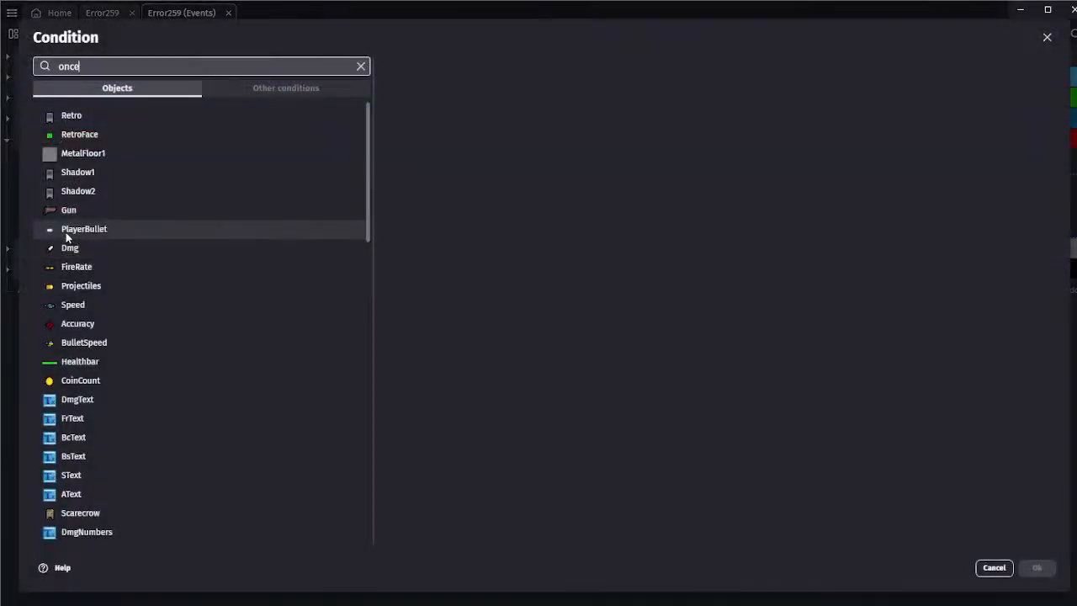
click(127, 114)
click(1035, 568)
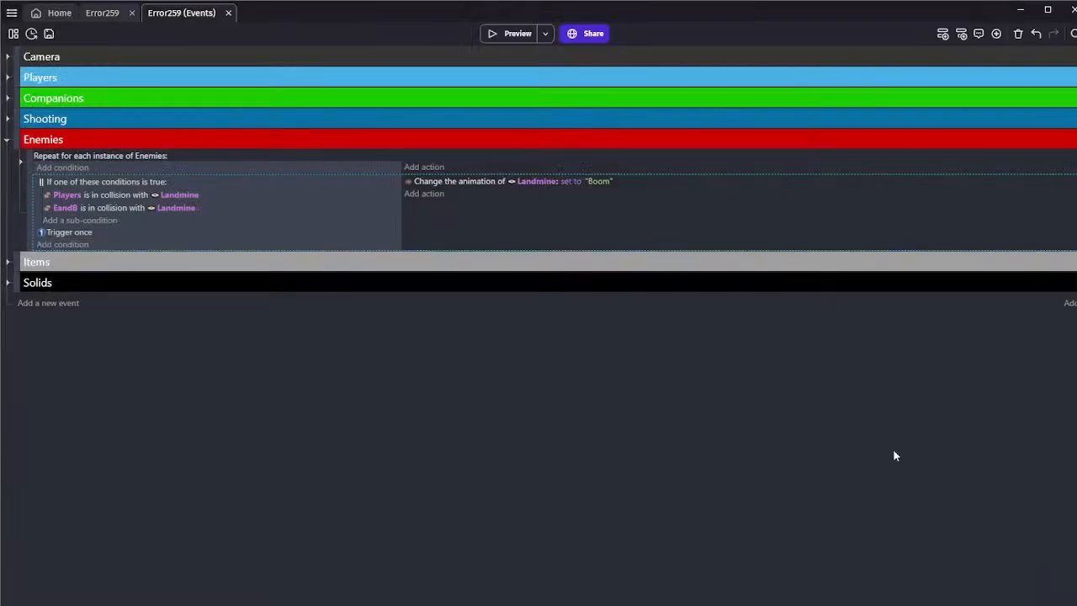
click(942, 34)
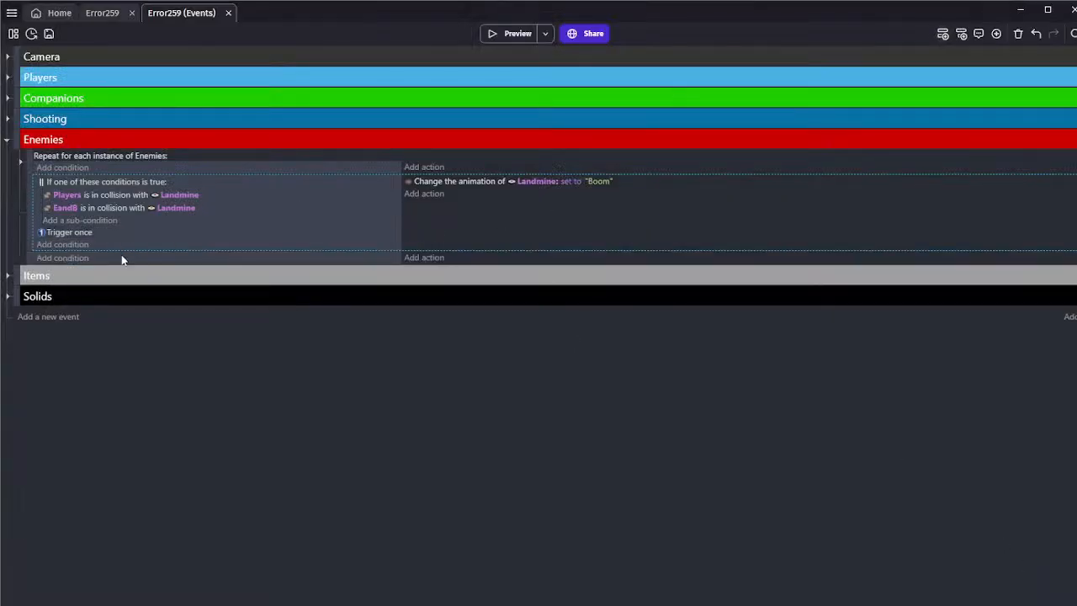
Duplicate the EandB collision sub-condition and change the copy's object to ExplosiveHitbox, so it checks collision with Landmine
mouse_move(101, 232)
mouse_down()
mouse_move(118, 217)
mouse_move(104, 223)
mouse_up()
click(146, 222)
click(62, 222)
text(land)
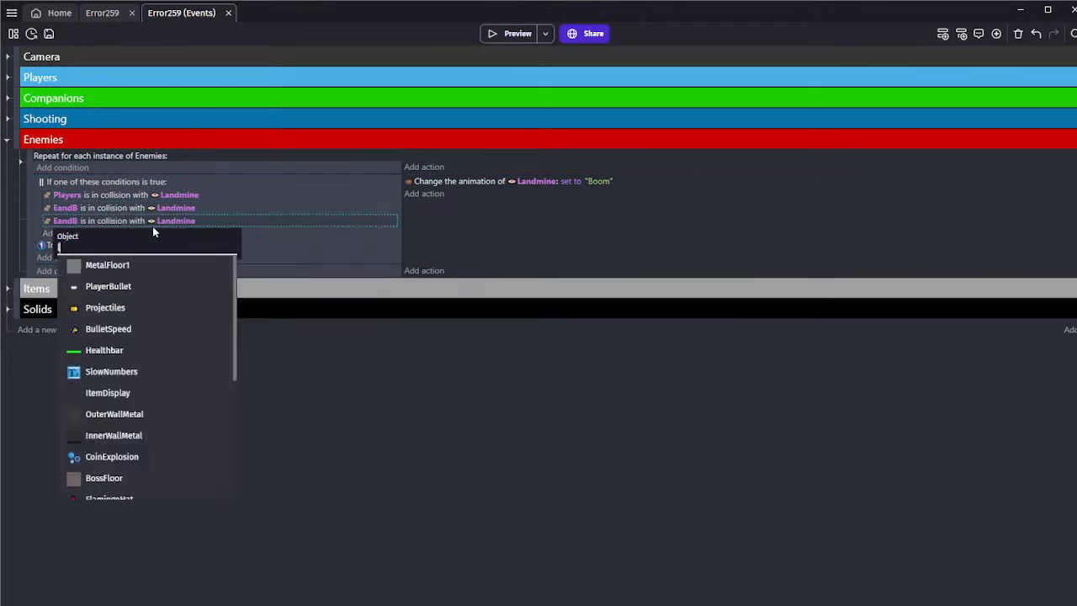
key(BackSpace)
key(BackSpace)
key(BackSpace)
key(BackSpace)
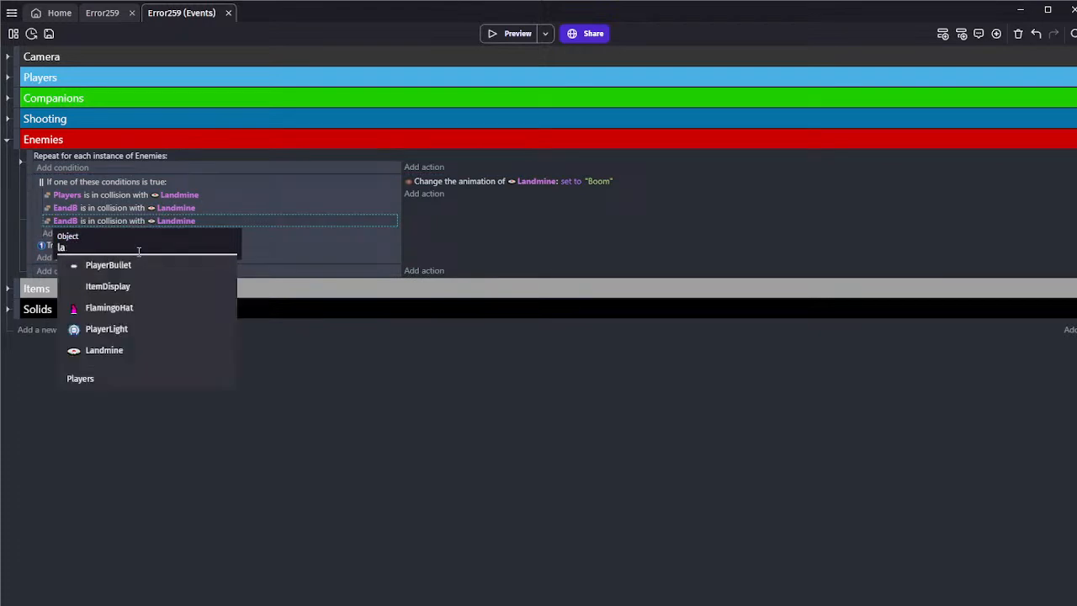
text(hit)
click(158, 265)
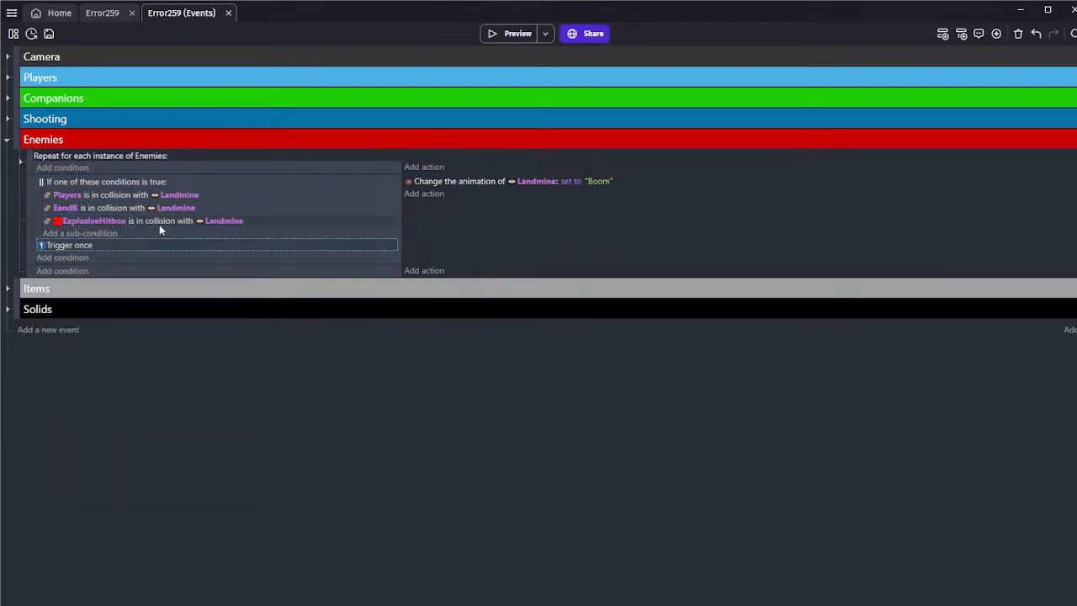
Delete the Trigger once condition from the Landmine collision event
click(152, 242)
key(Delete)
click(145, 251)
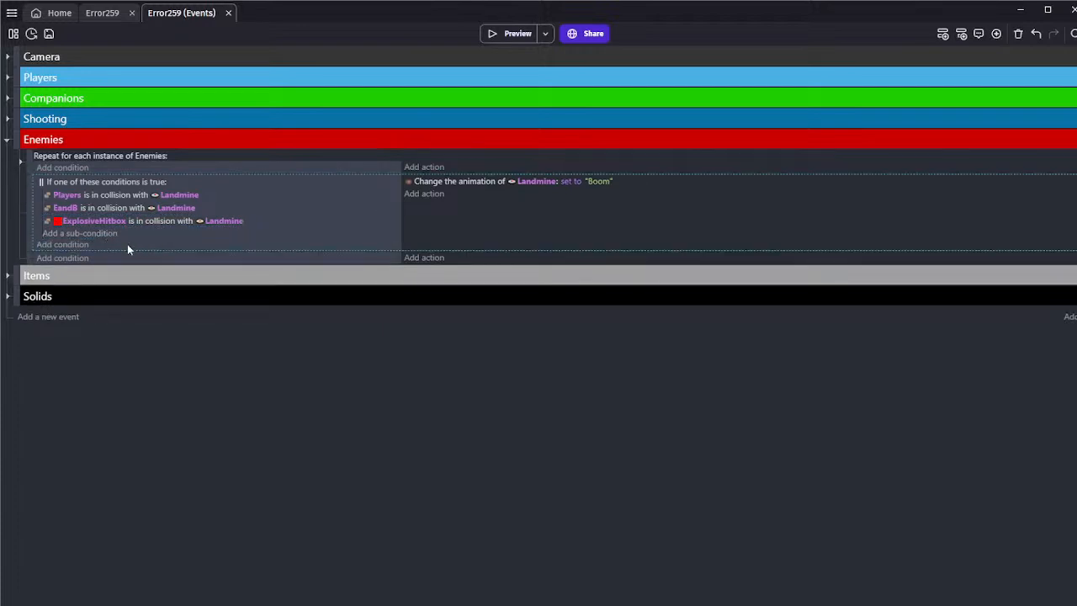
click(75, 249)
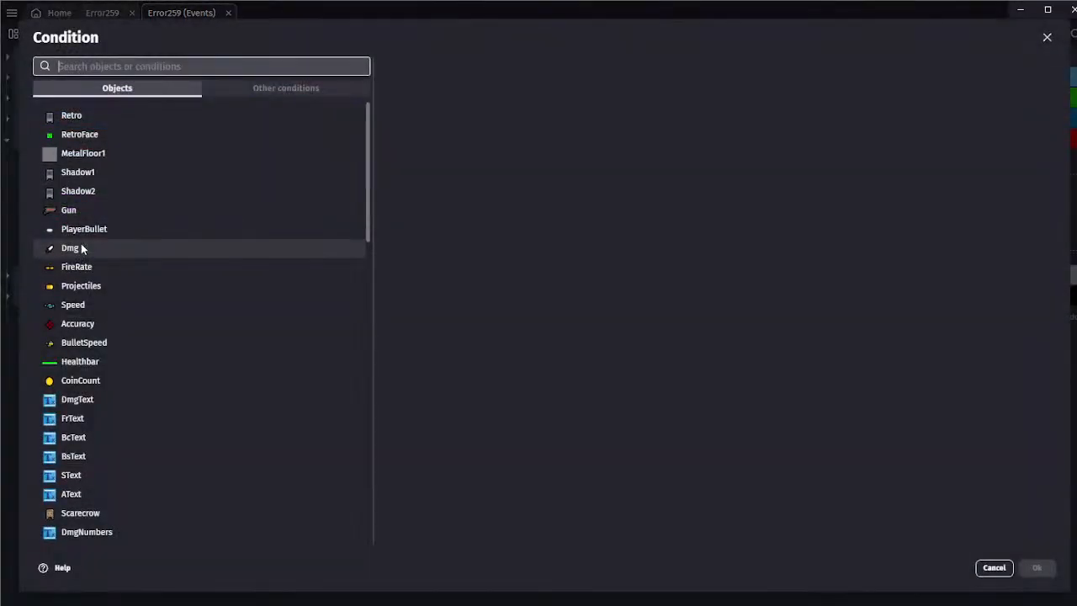
text(land)
click(131, 90)
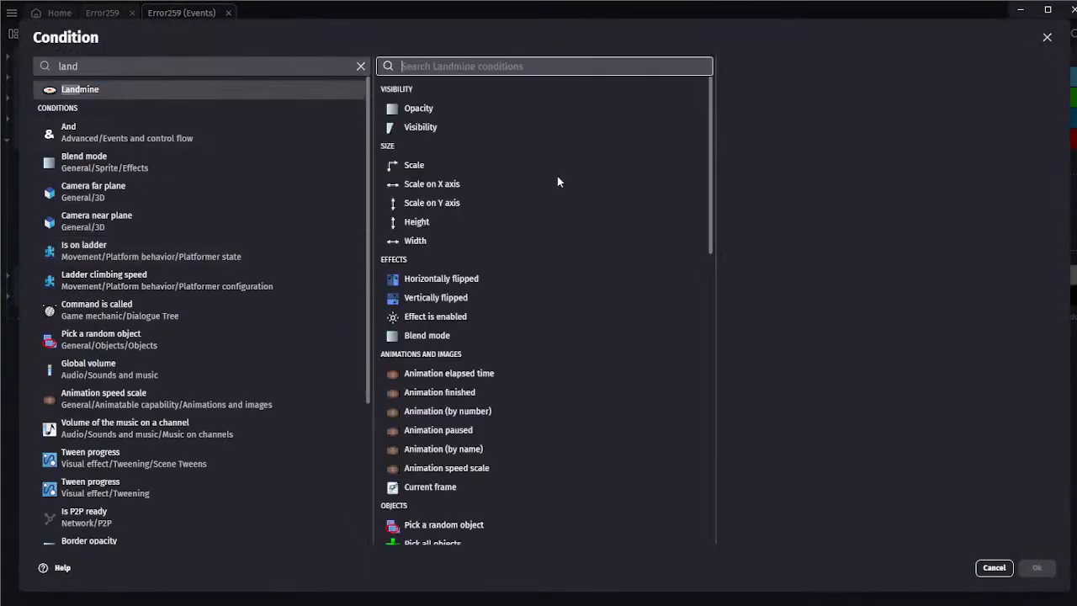
click(983, 568)
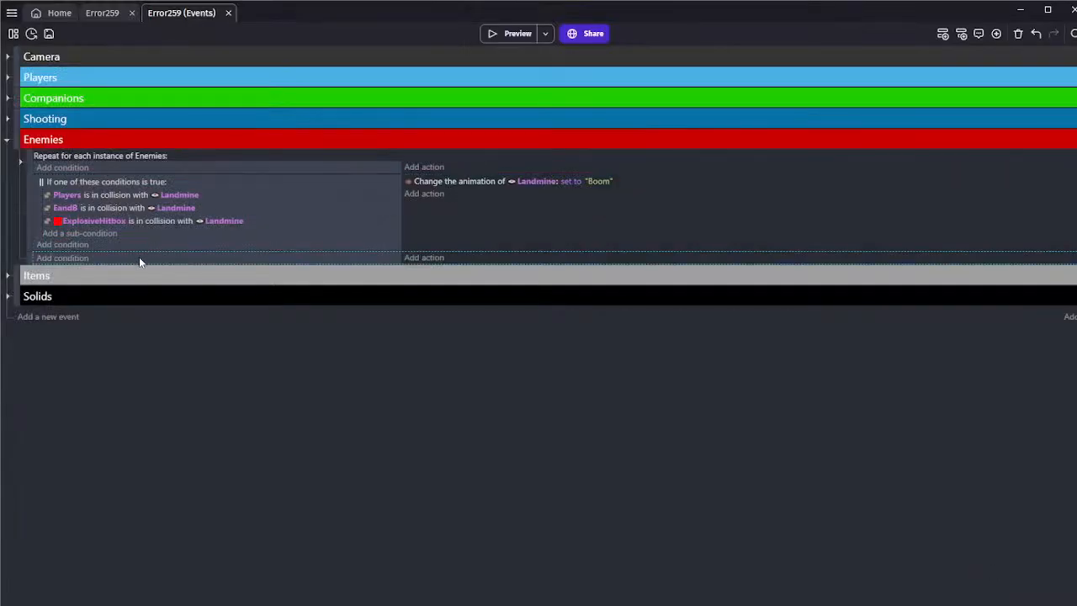
Give the empty event a condition that Landmine's animation by name equals Boom
click(69, 258)
text(land)
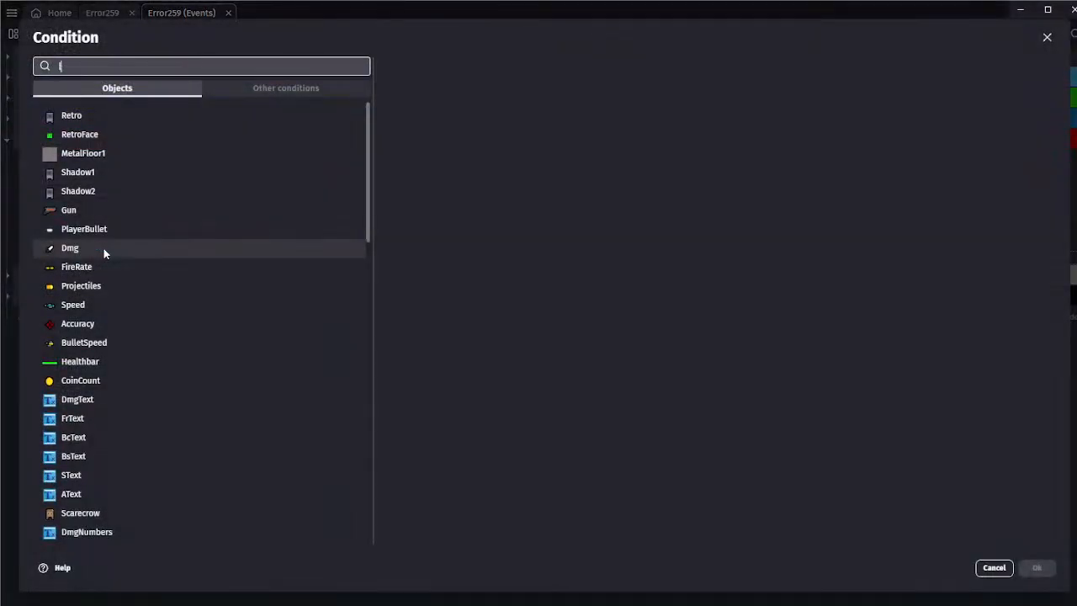
click(128, 90)
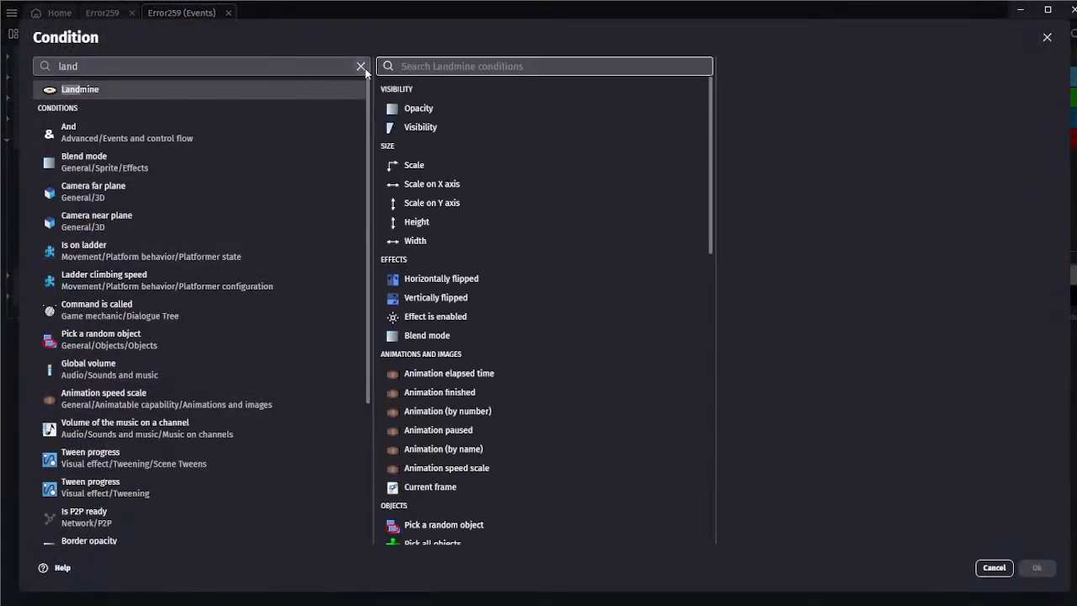
text(ani)
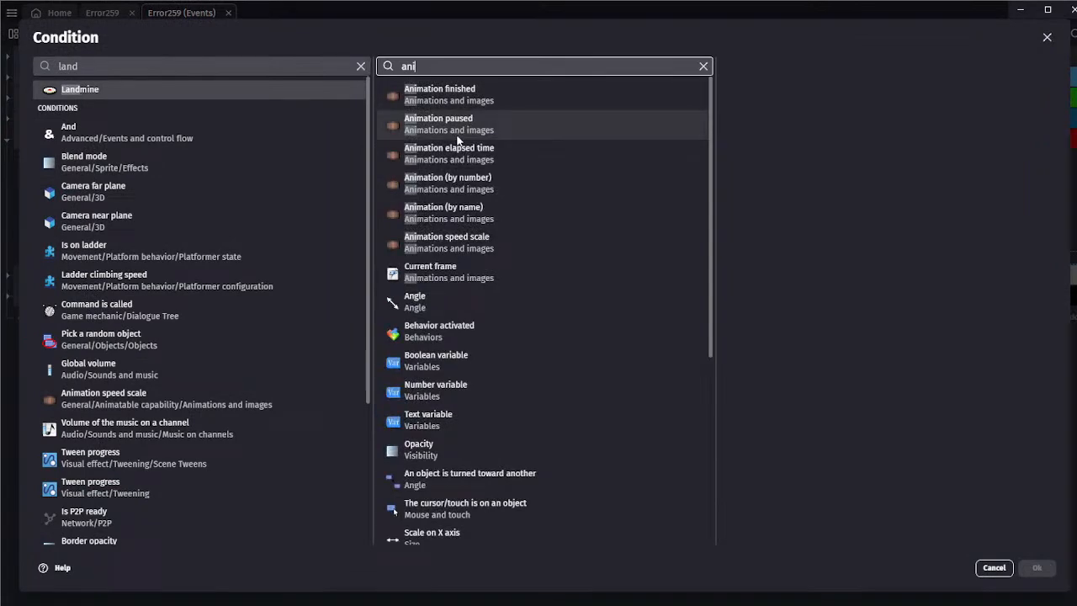
click(457, 212)
click(764, 227)
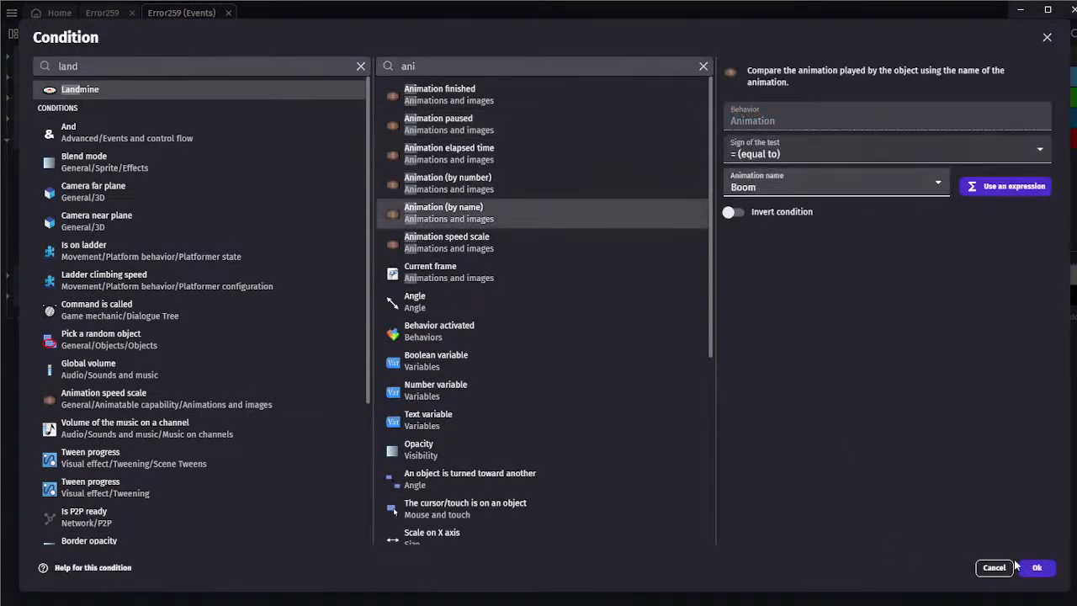
click(1037, 568)
Start a Create an object action in the Boom event with ExplosiveHitbox as the object to create
click(421, 260)
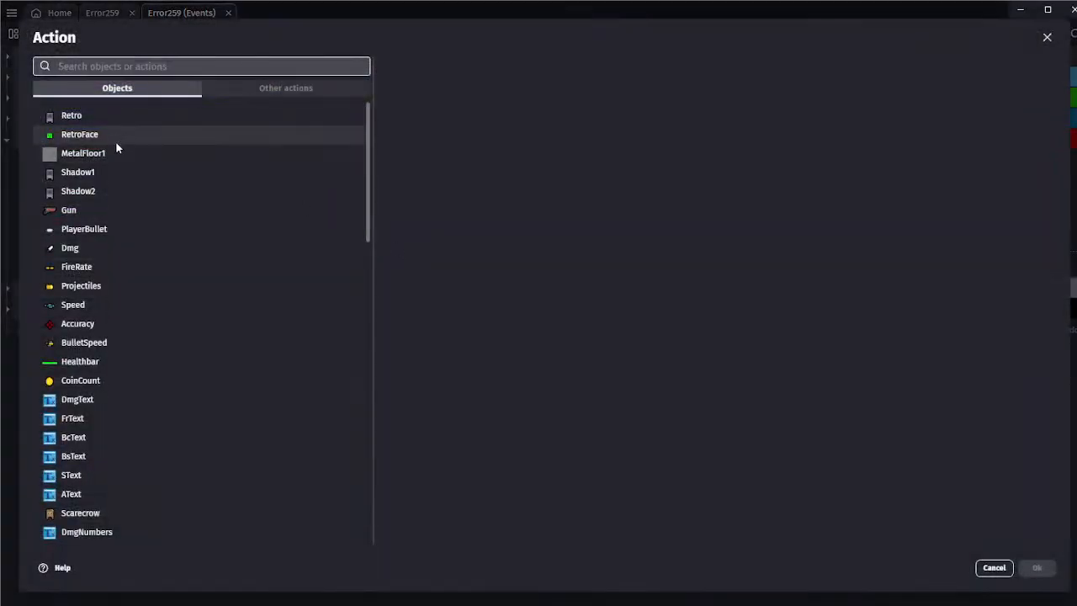
text(creat)
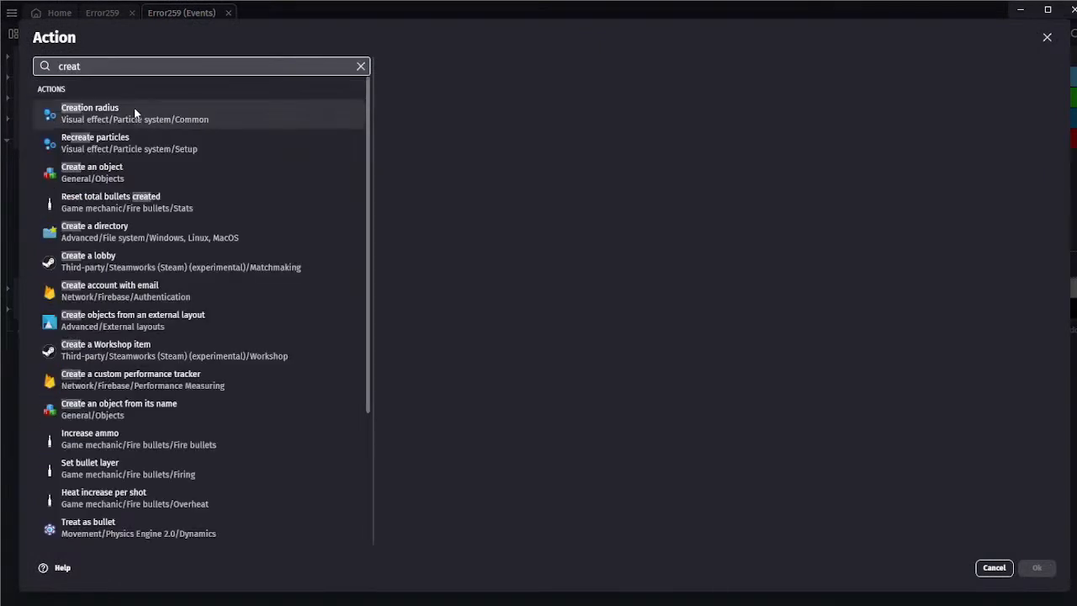
click(130, 173)
scroll(472, 182, down, 5)
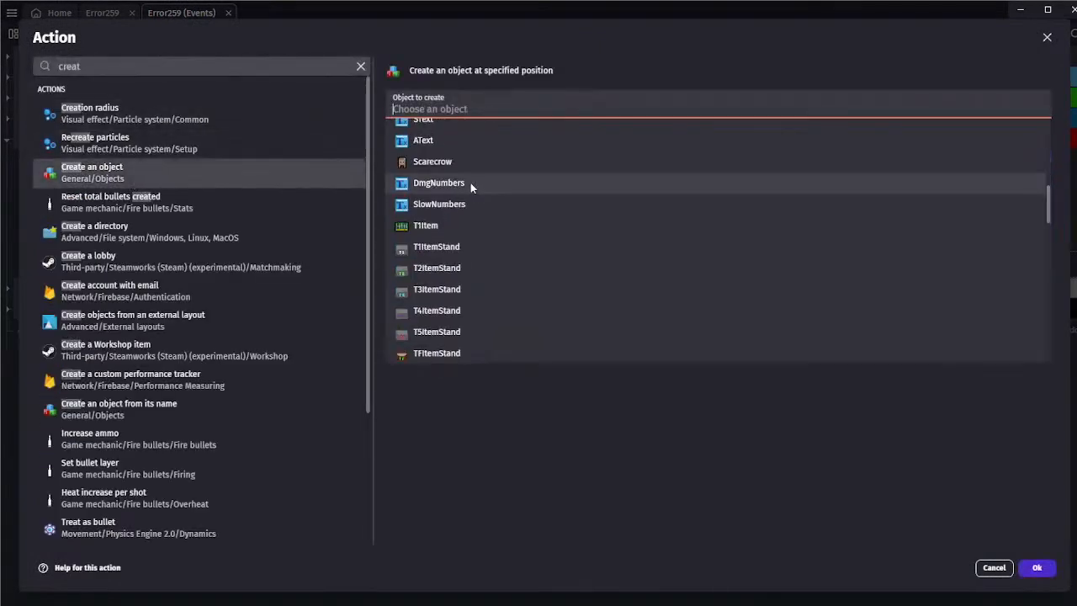
text(exp)
click(460, 153)
Set the creation position to Landmine.X() and Landmine.Y() on the Base layer and confirm the action
click(466, 132)
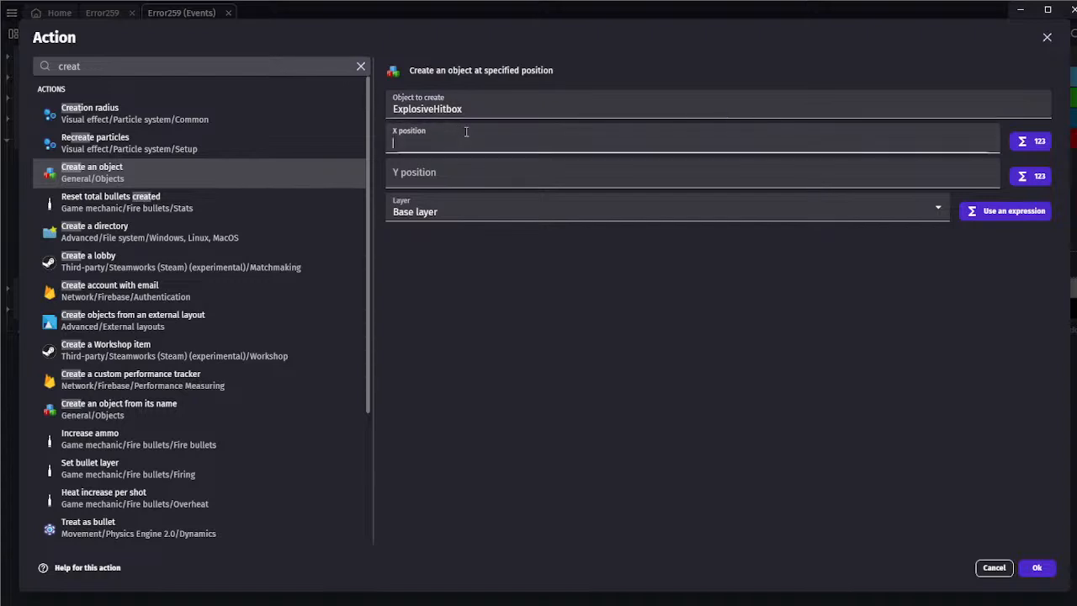
text(Land)
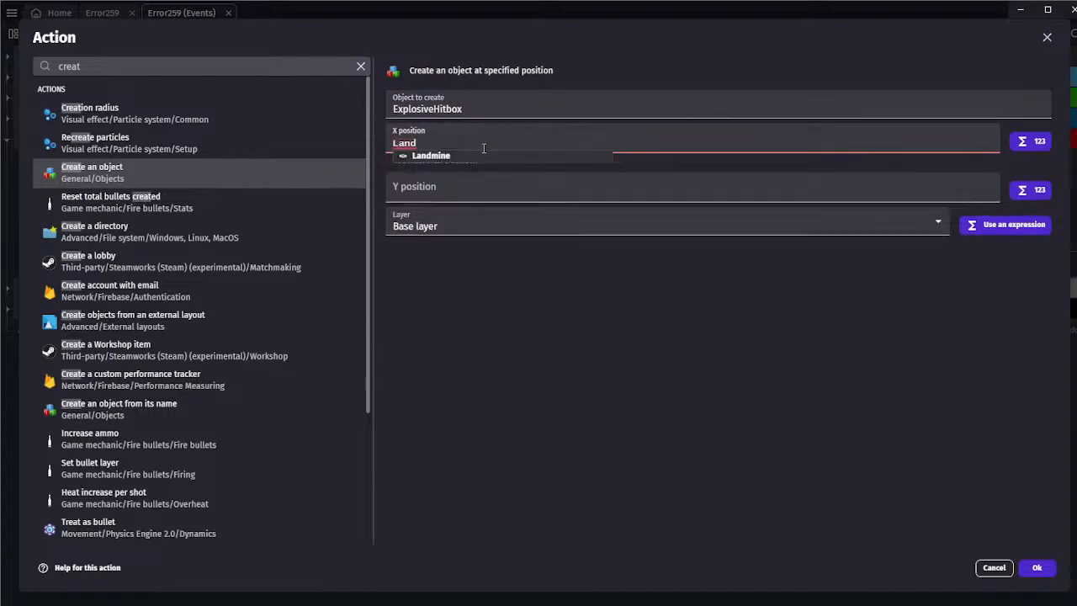
click(486, 160)
text(X())
click(488, 140)
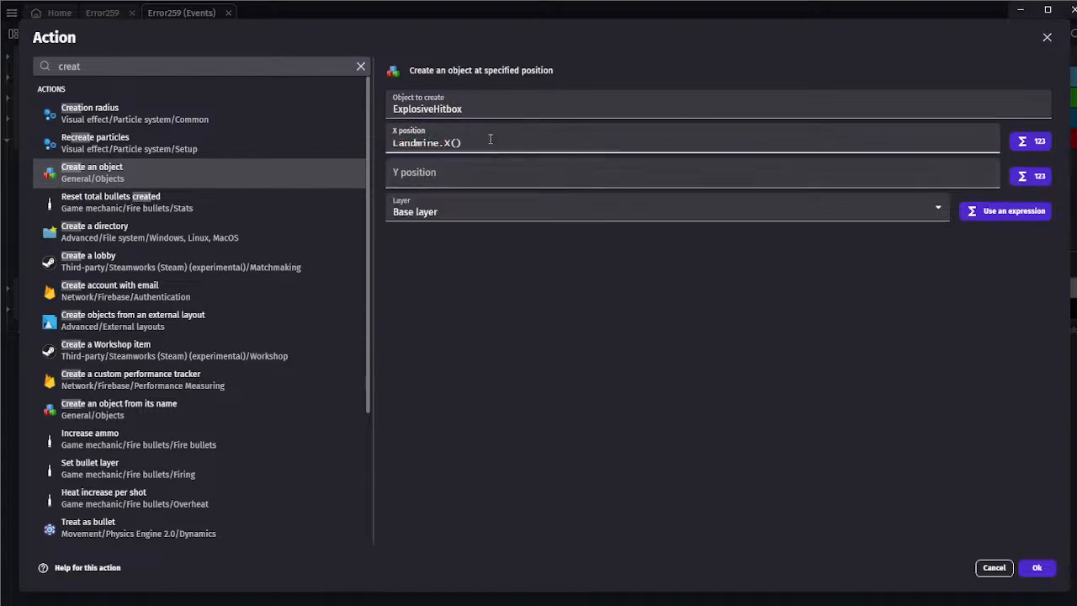
key(ctrl+a)
key(ctrl+c)
click(445, 181)
key(ctrl+v)
double_click(447, 177)
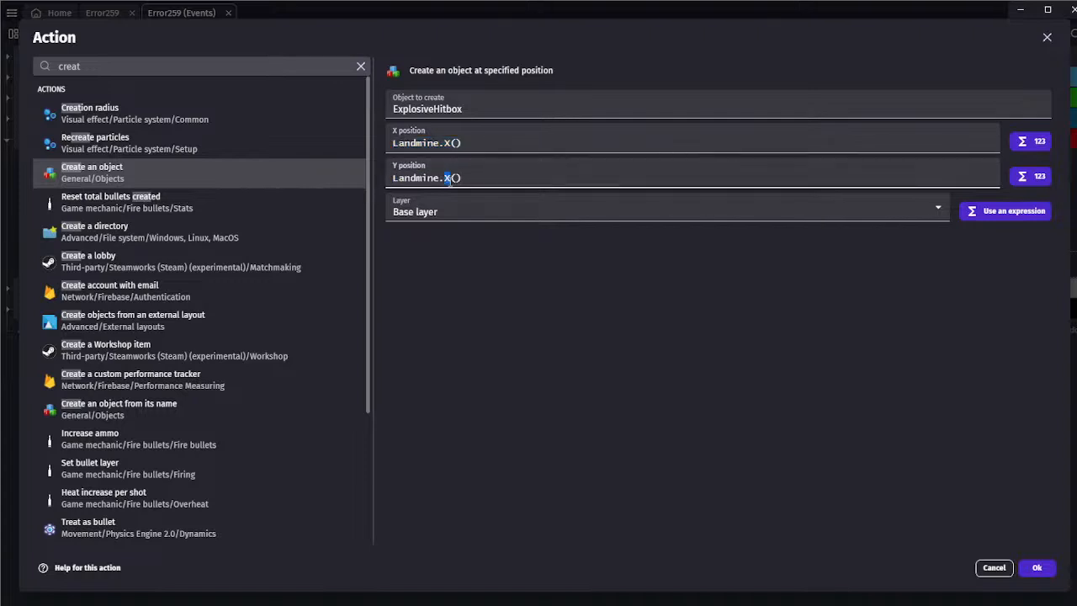
text(Y)
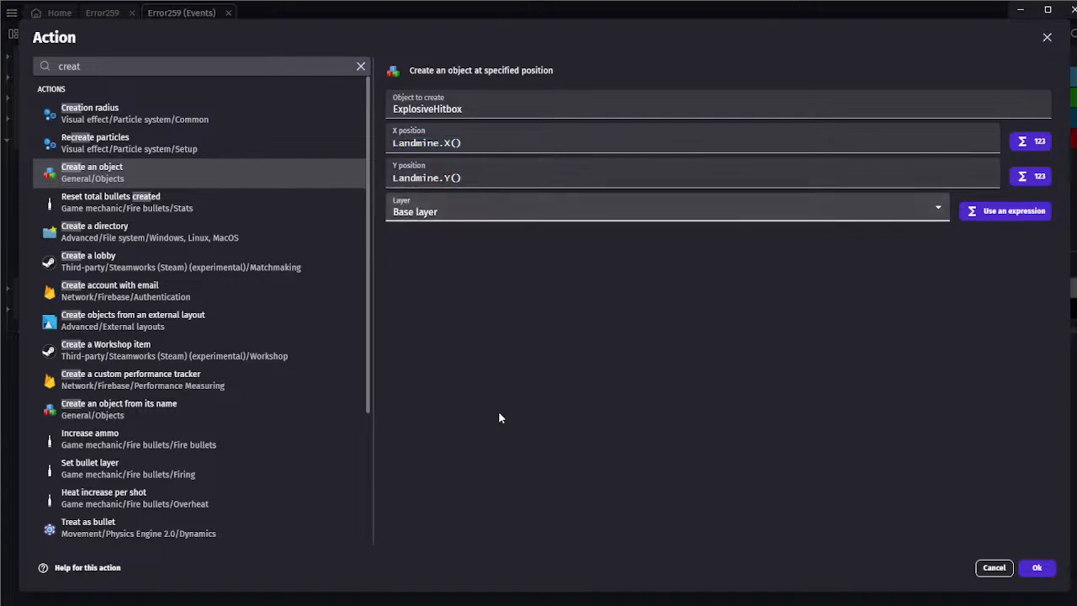
click(1033, 568)
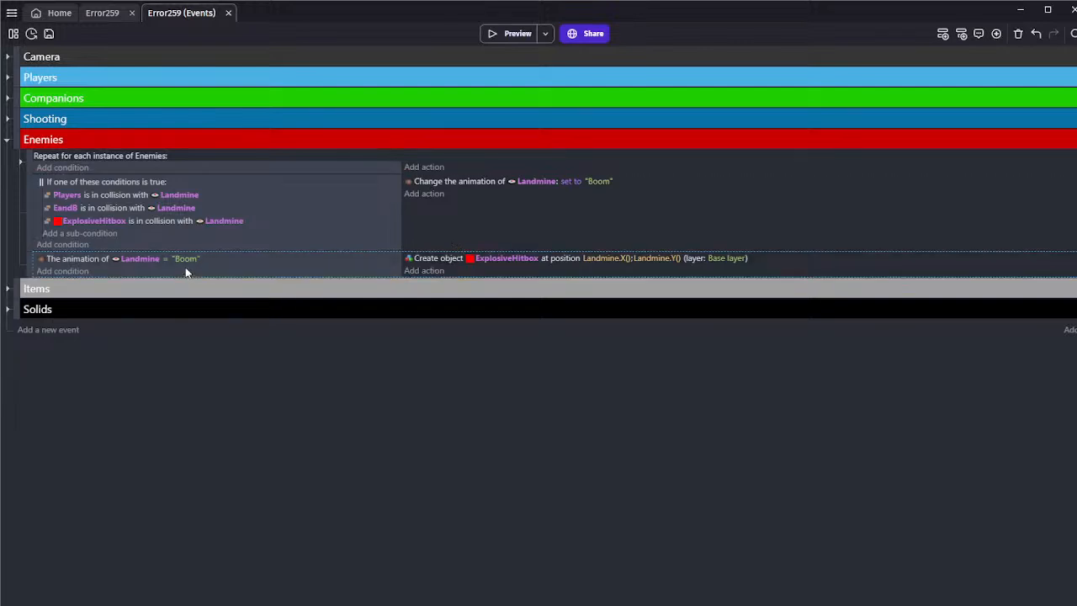
Add an action that deletes Landmine to the event checking for its Boom animation, and save the project
click(425, 271)
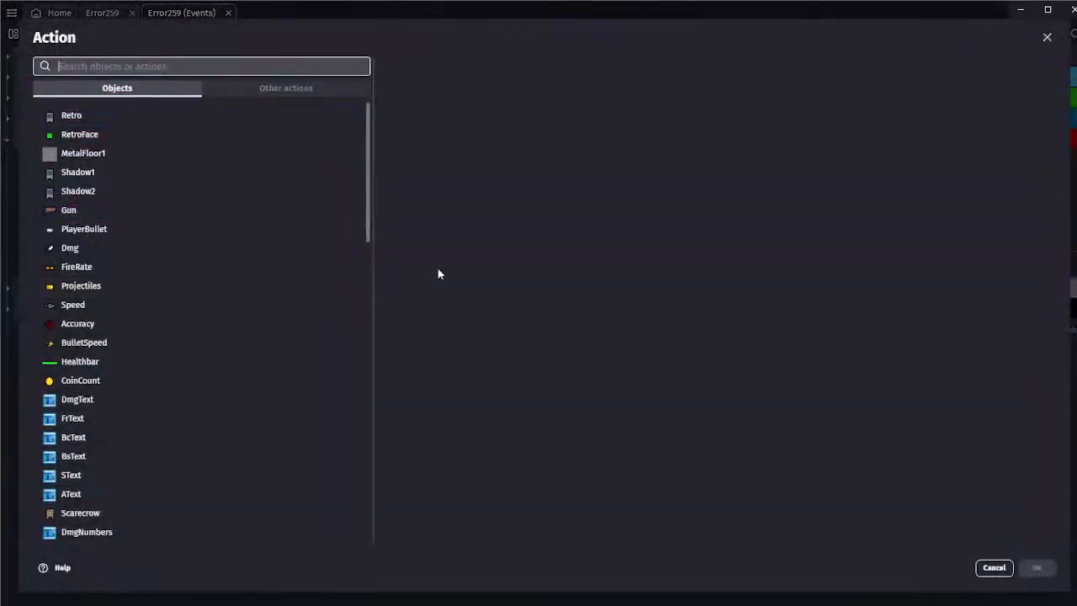
text(land)
click(216, 92)
text(del)
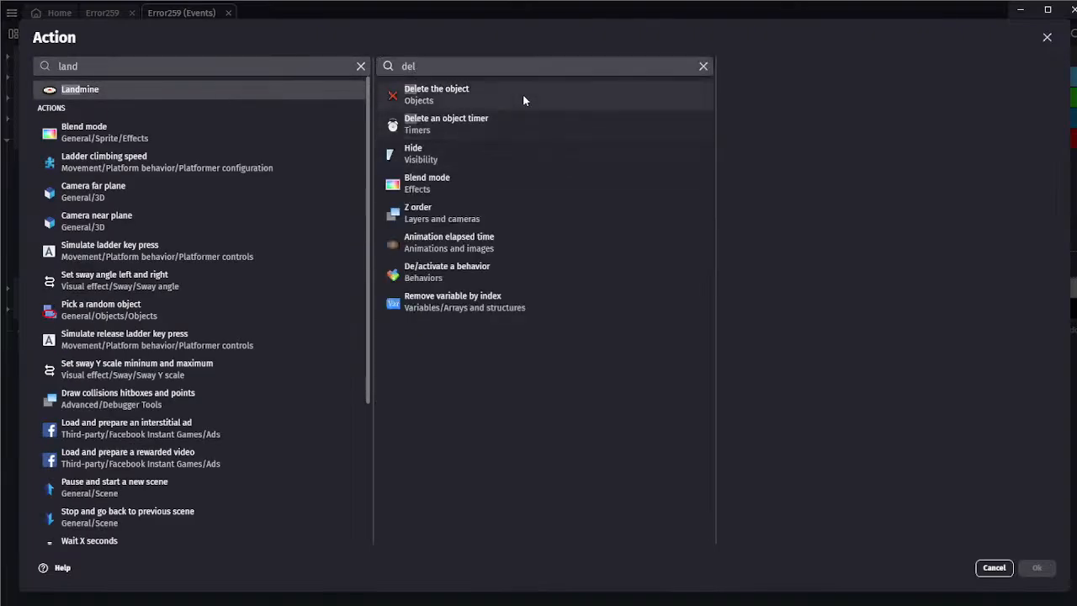
click(523, 94)
click(1037, 567)
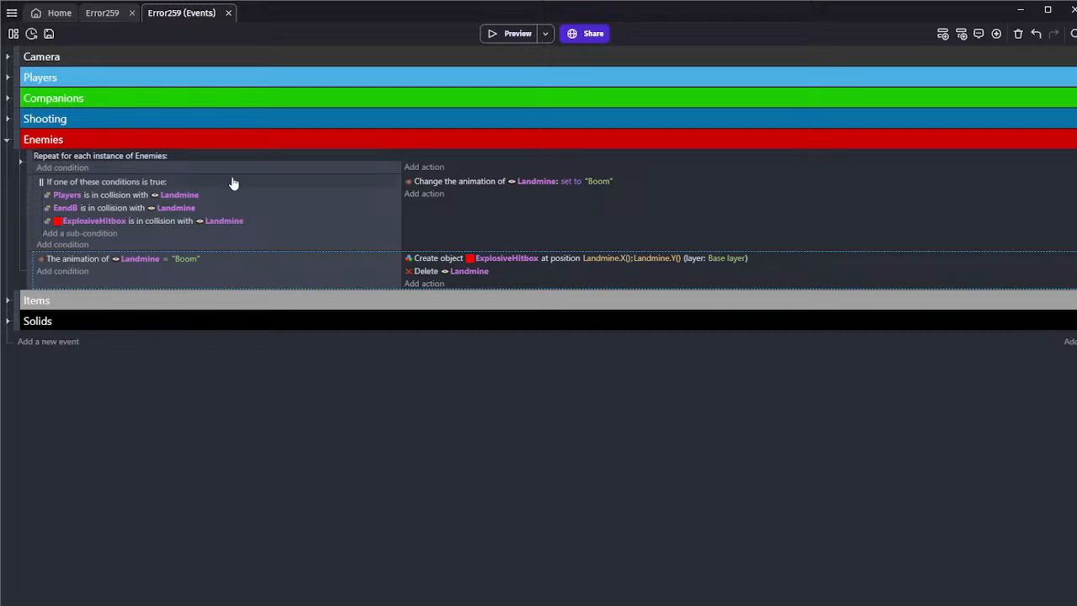
click(49, 34)
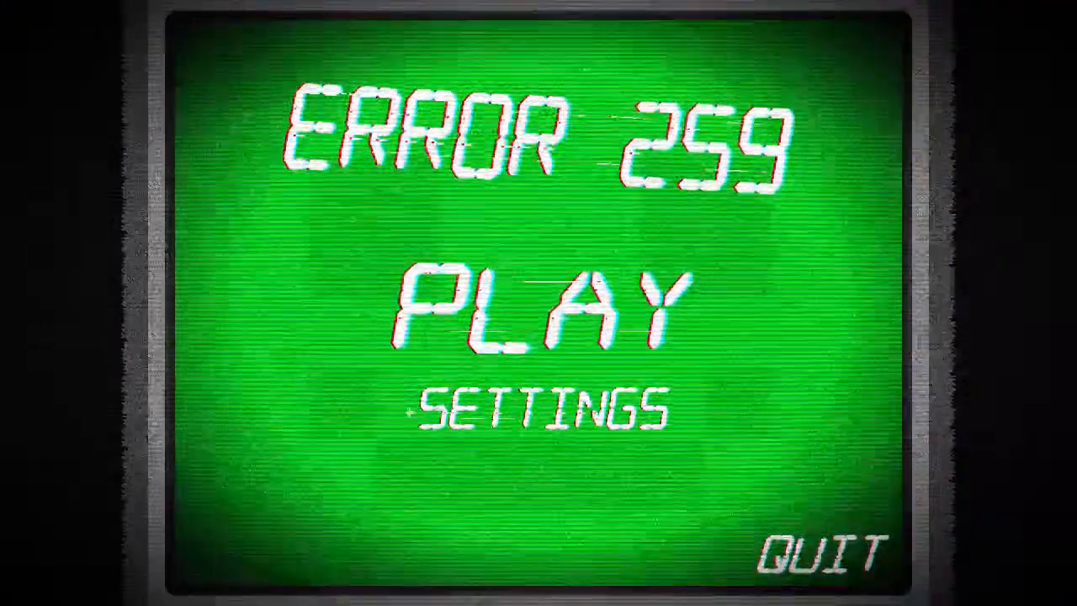
In the game's settings, lower the music and global volume and turn off Copyrighted Music
click(421, 409)
drag(515, 158, 440, 160)
mouse_move(659, 99)
mouse_down()
mouse_move(617, 91)
mouse_move(647, 92)
mouse_up()
click(719, 443)
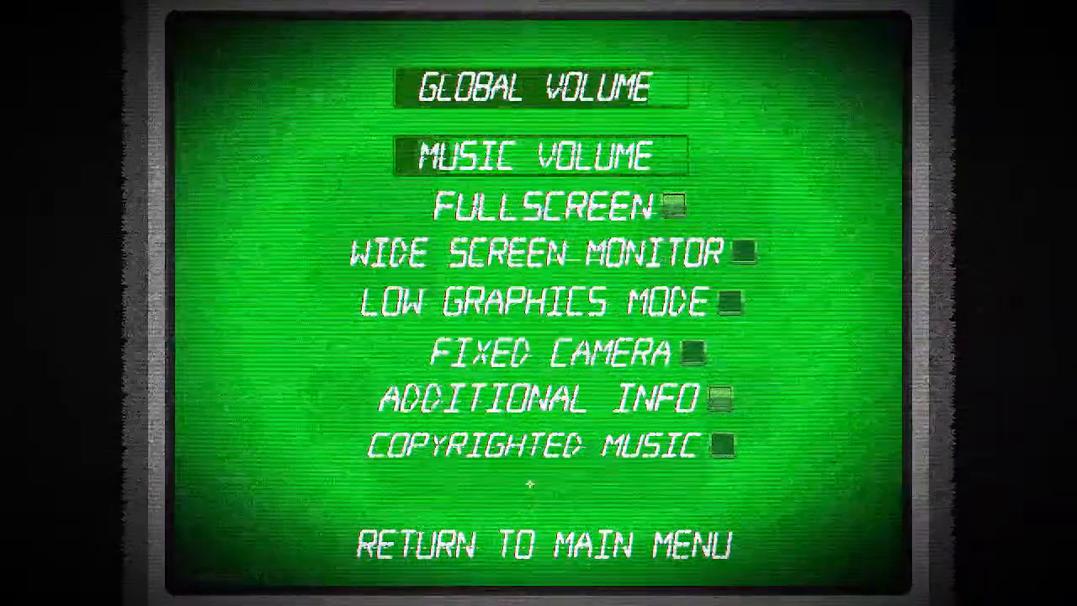
Return to the game's main menu and start a run with the Retro character
click(581, 541)
click(543, 307)
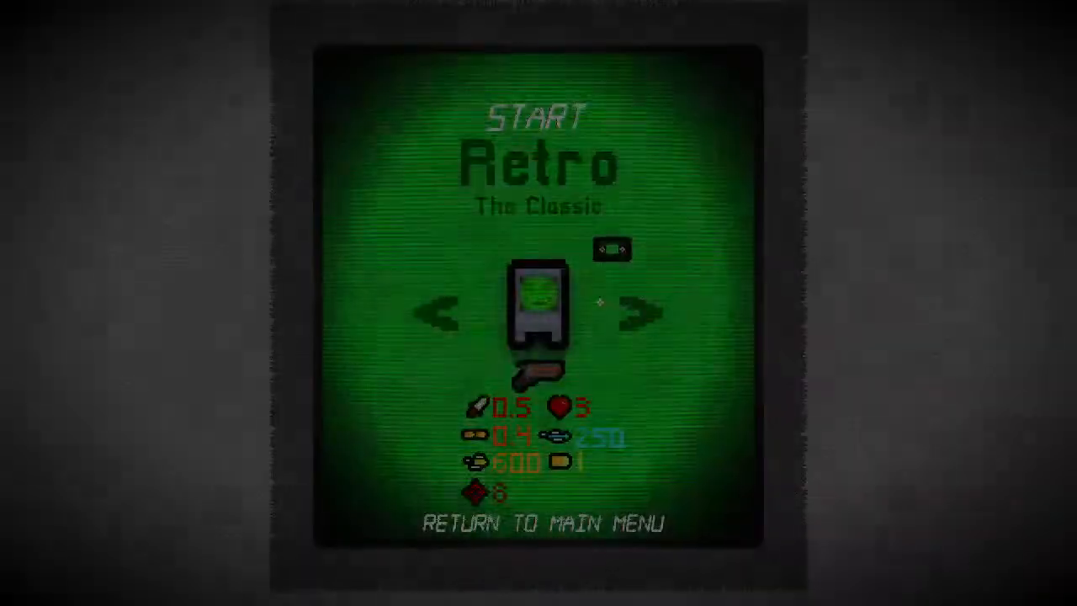
click(642, 312)
click(642, 312)
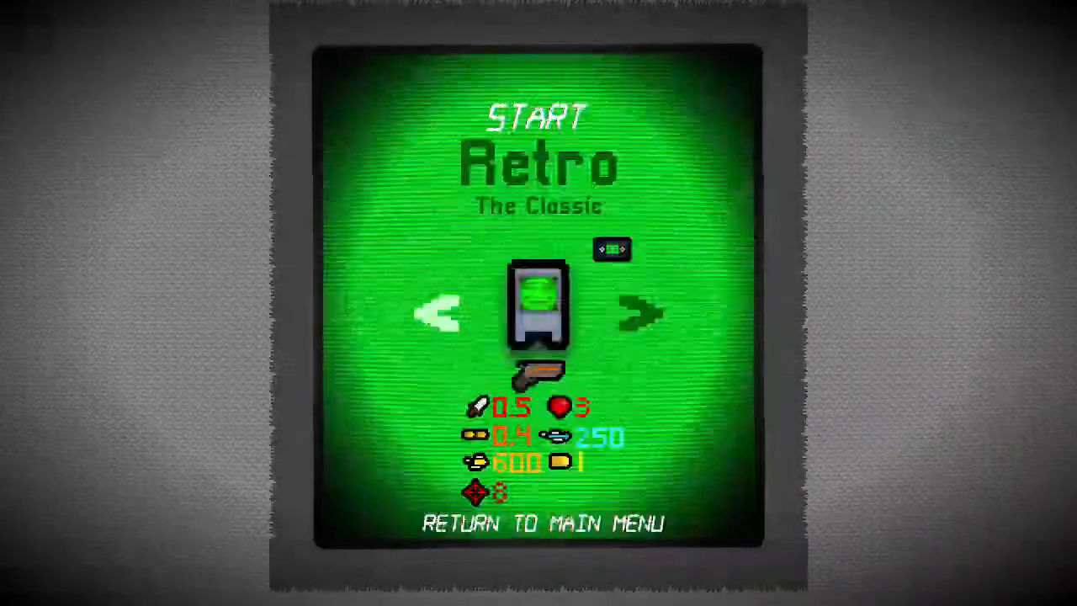
click(535, 128)
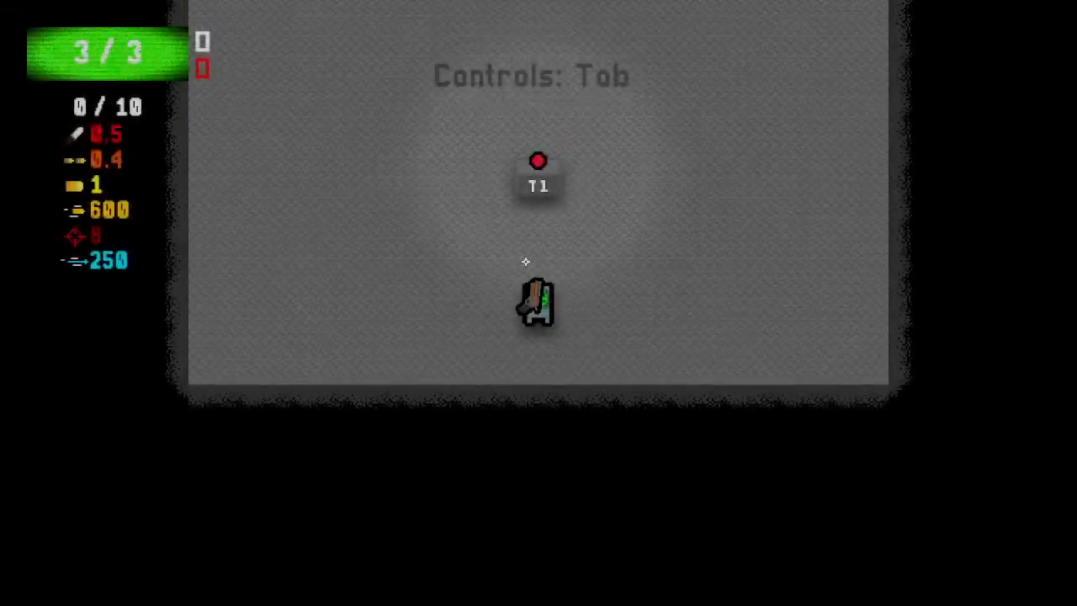
Walk the character around the T1 item pedestal in the starting room to examine the game's visuals
key(w)
key(a)
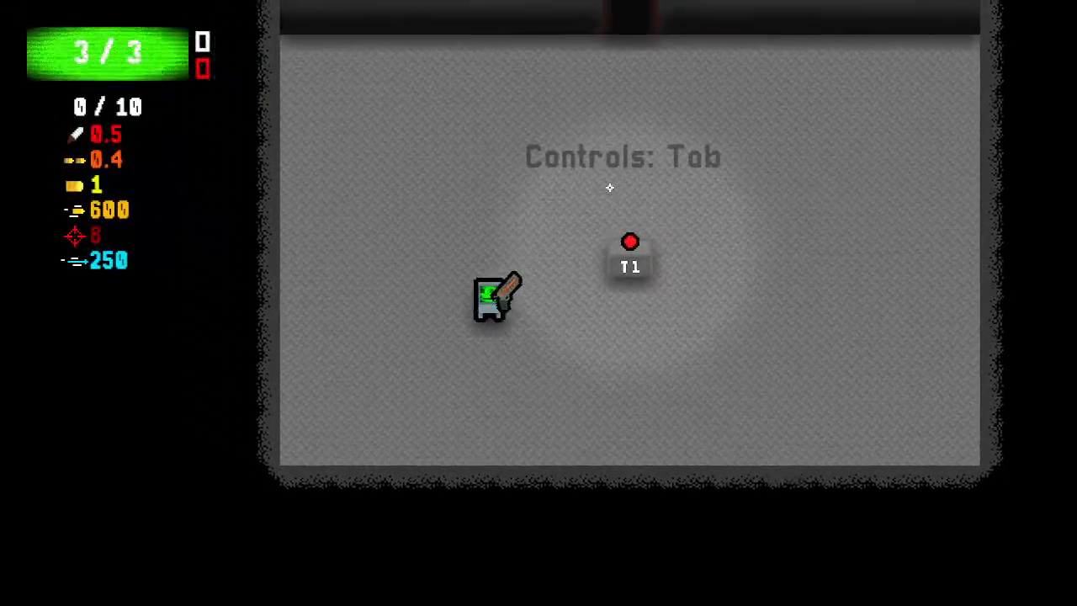
key(w)
key(d)
key(space)
key(s)
key(a)
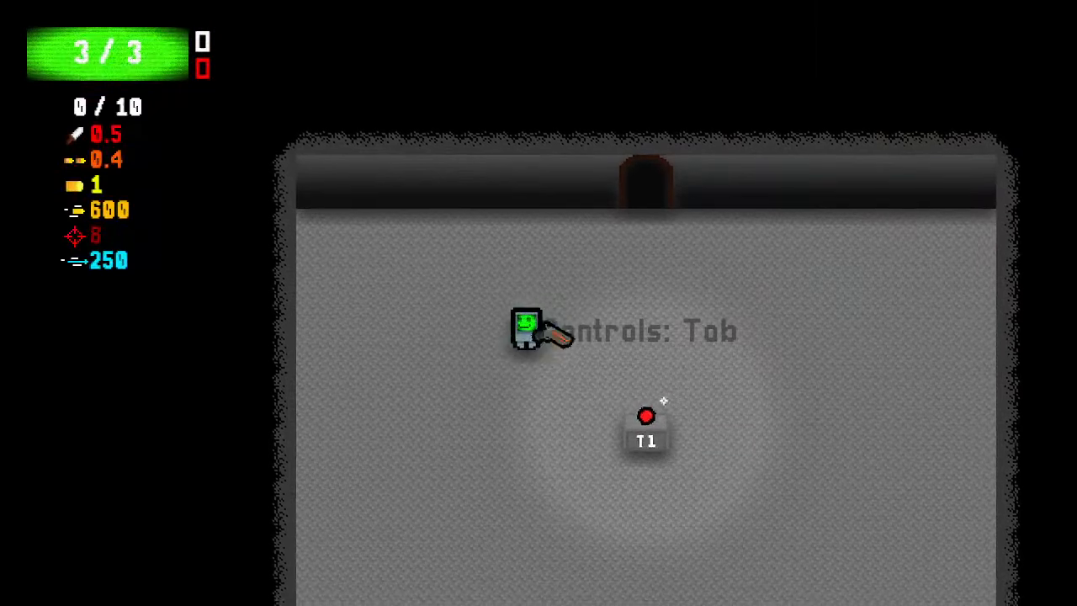
key(d)
key(d)
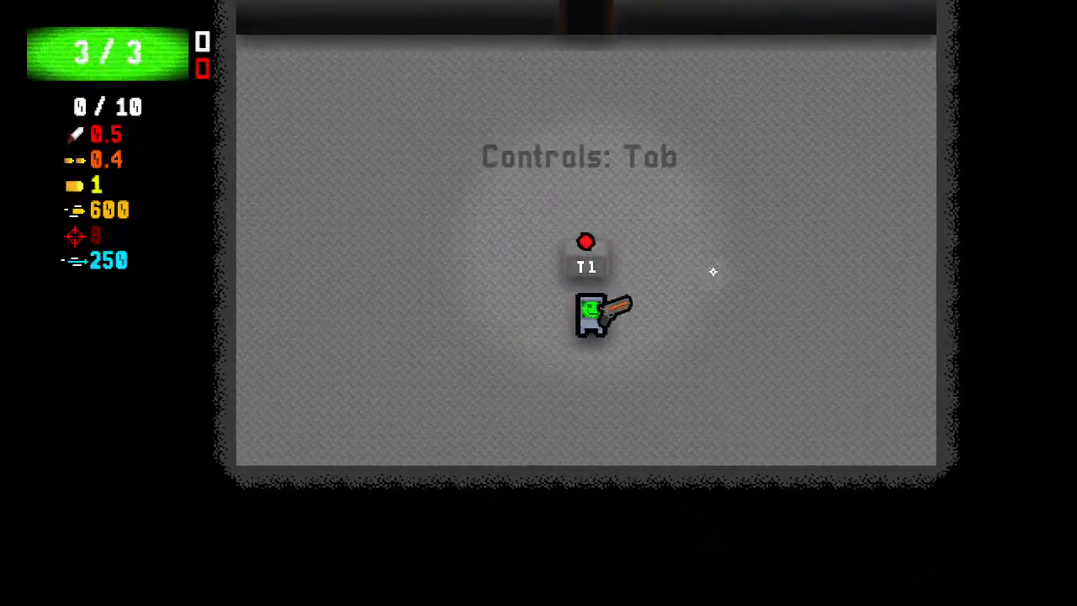
key(w)
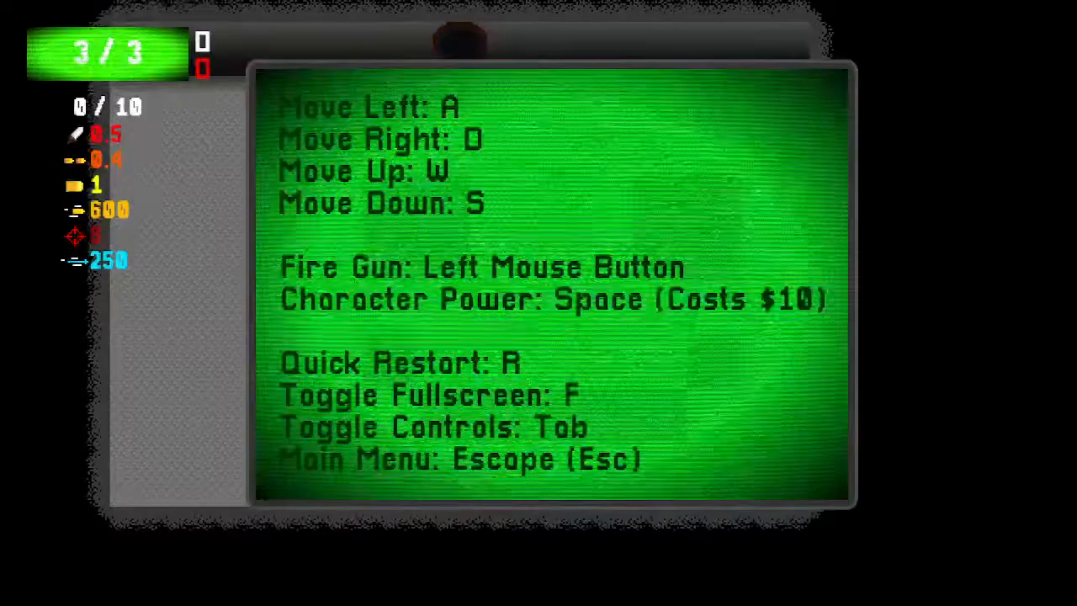
Leave the run and, in the game's settings, enable Low Graphics Mode, lower the music volume and set the global volume to 74
key(Escape)
click(480, 416)
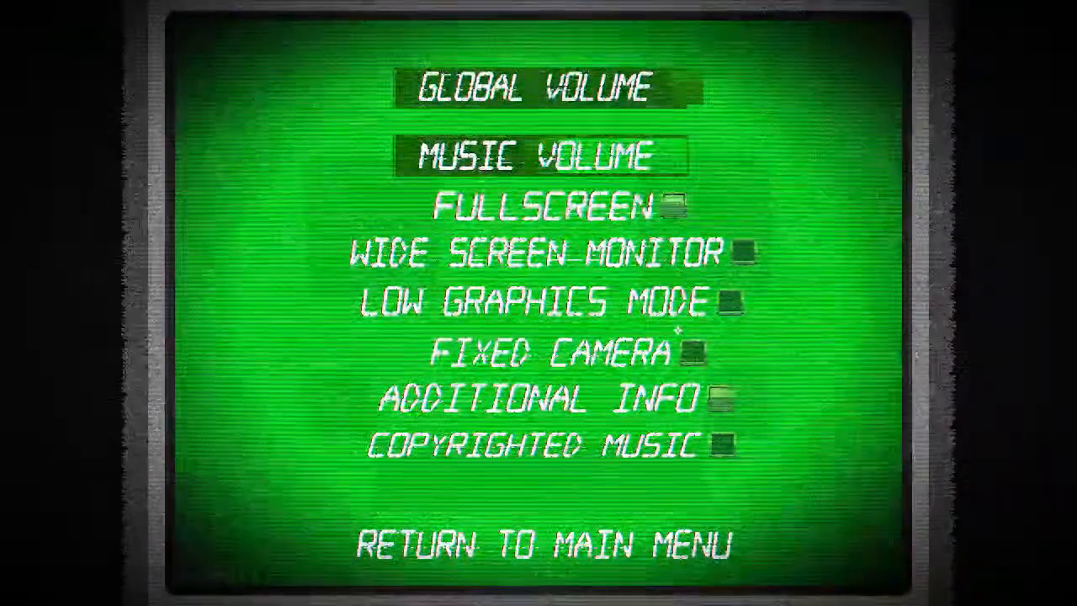
click(730, 303)
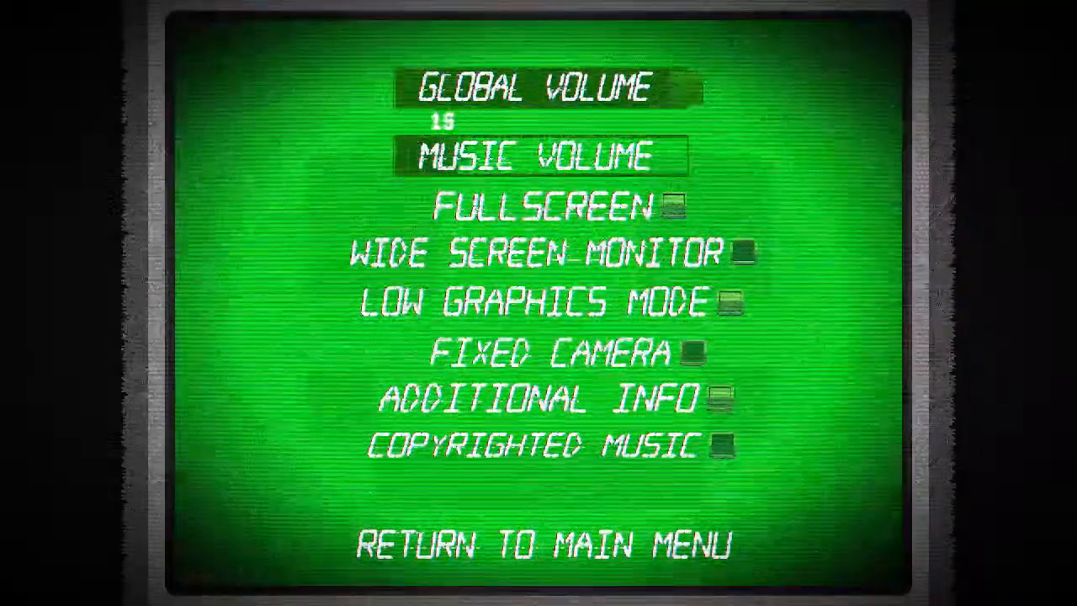
drag(441, 157, 434, 157)
drag(690, 84, 612, 96)
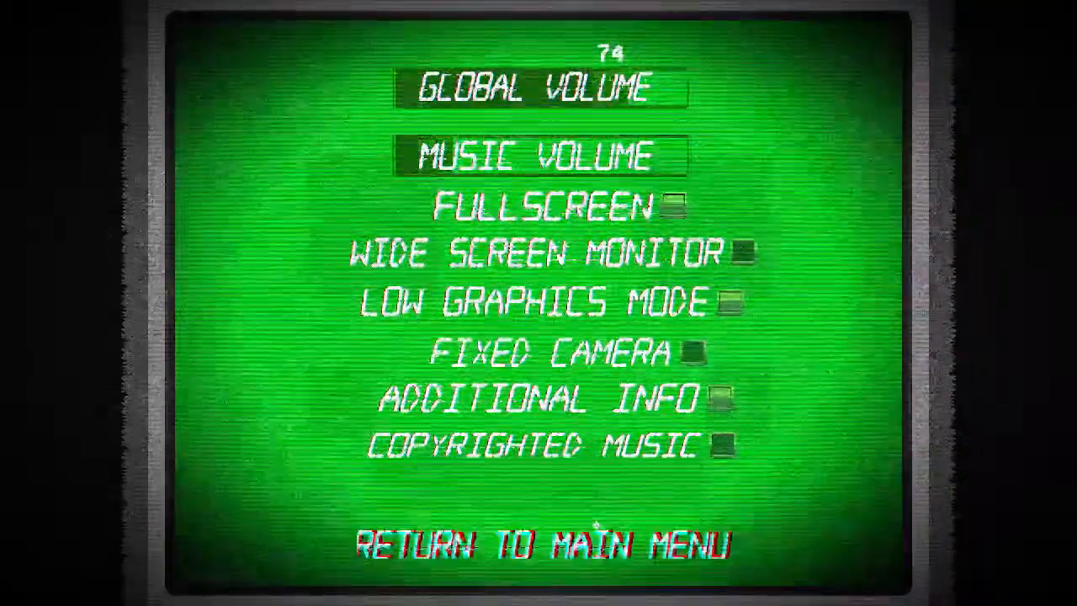
Start a new run from the main menu and walk around the T1 pedestal to examine Low Graphics Mode
click(595, 526)
click(524, 283)
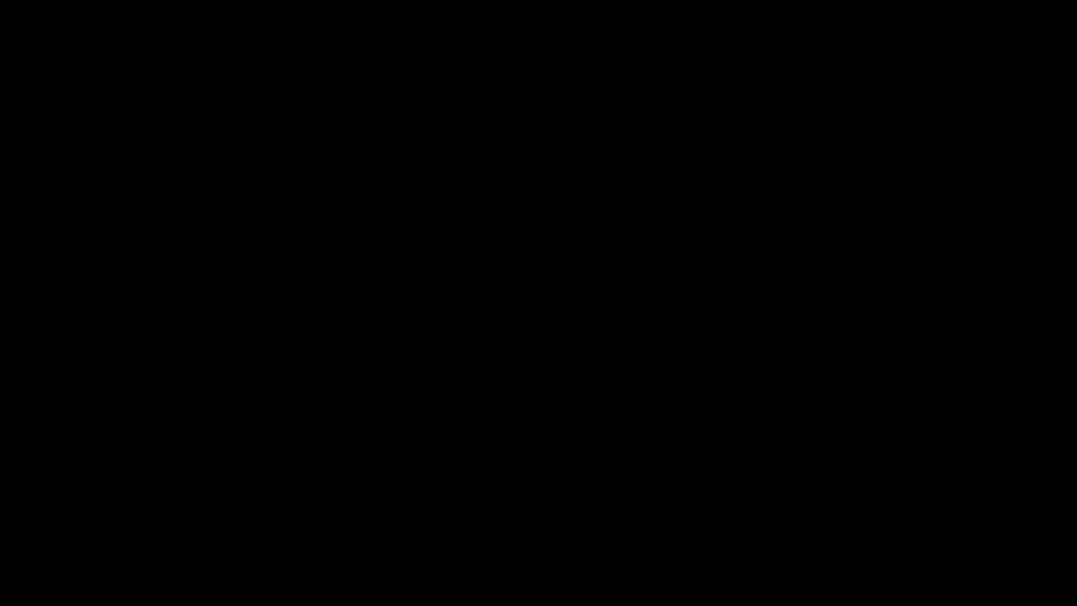
key(a)
key(w)
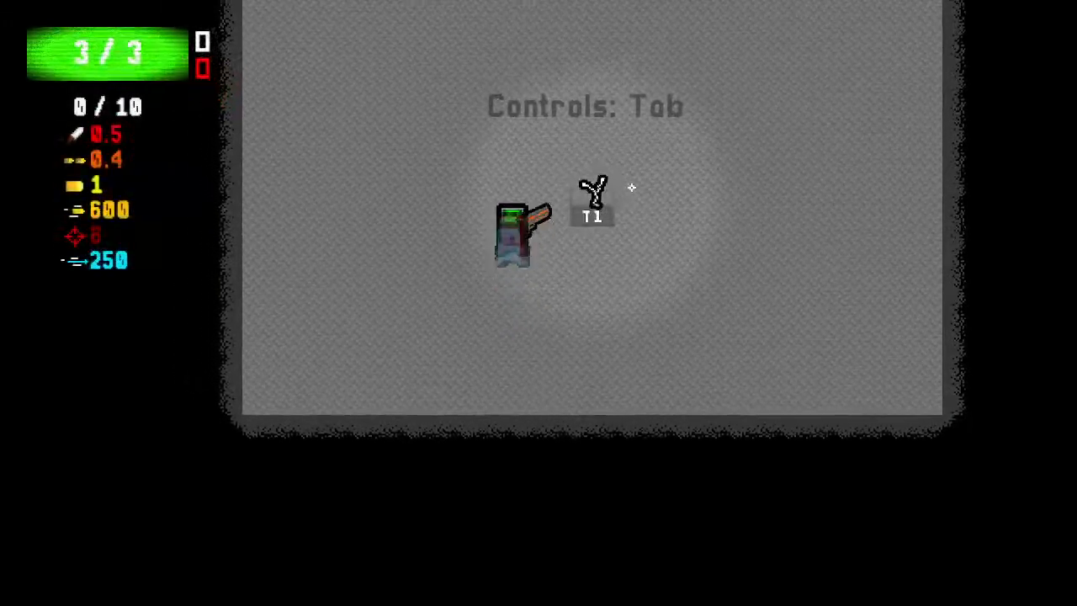
key(s)
key(d)
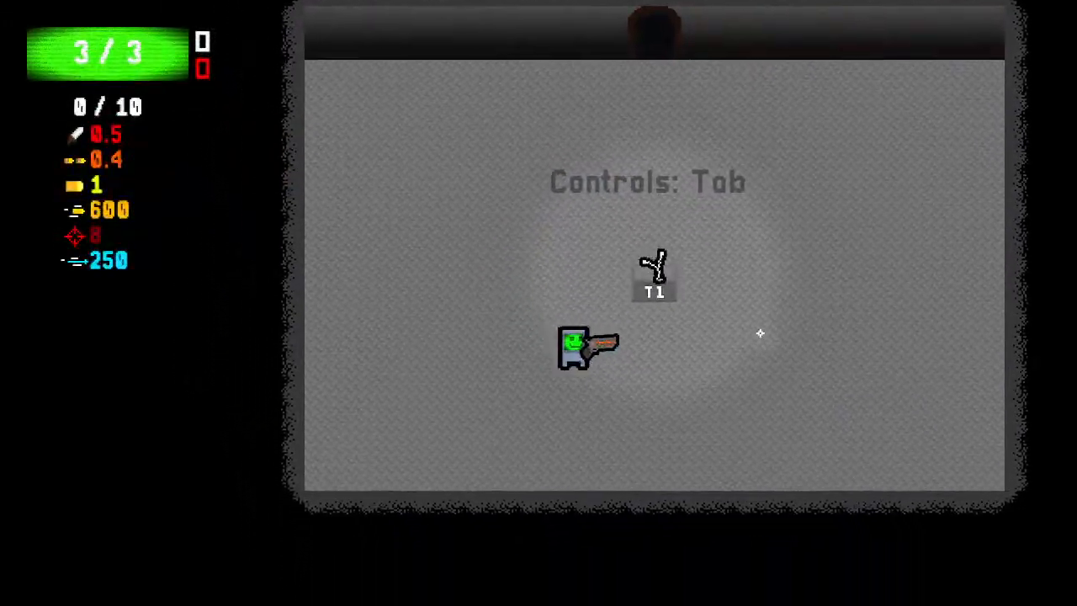
key(w)
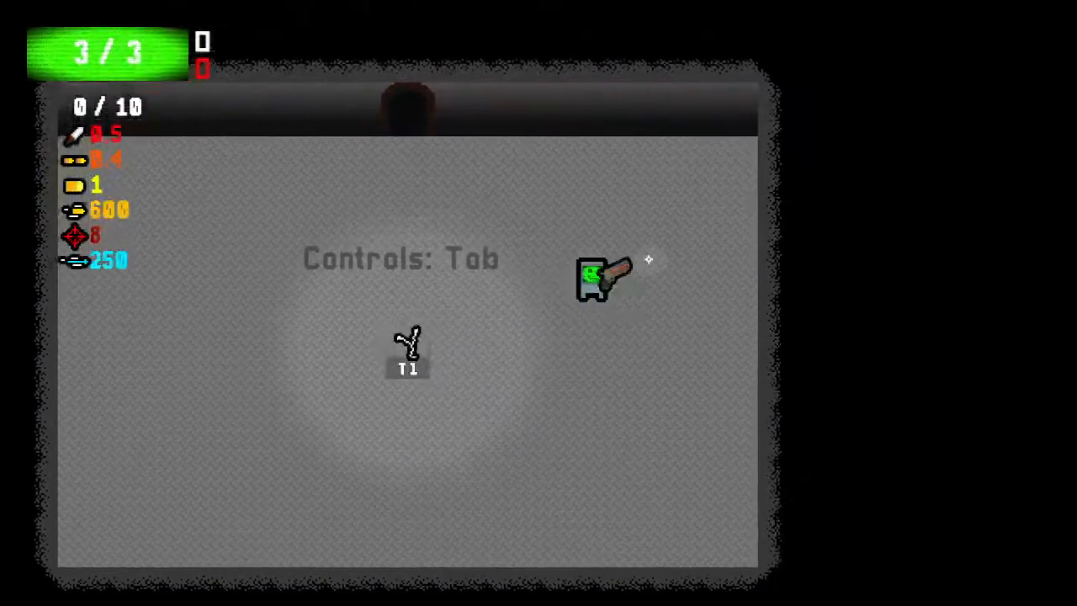
key(a)
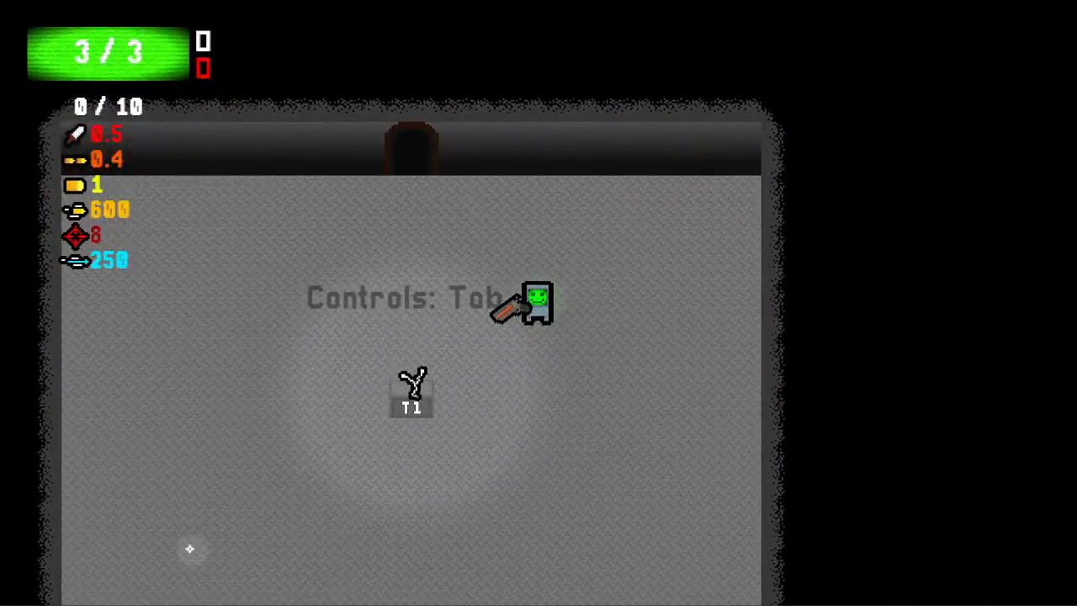
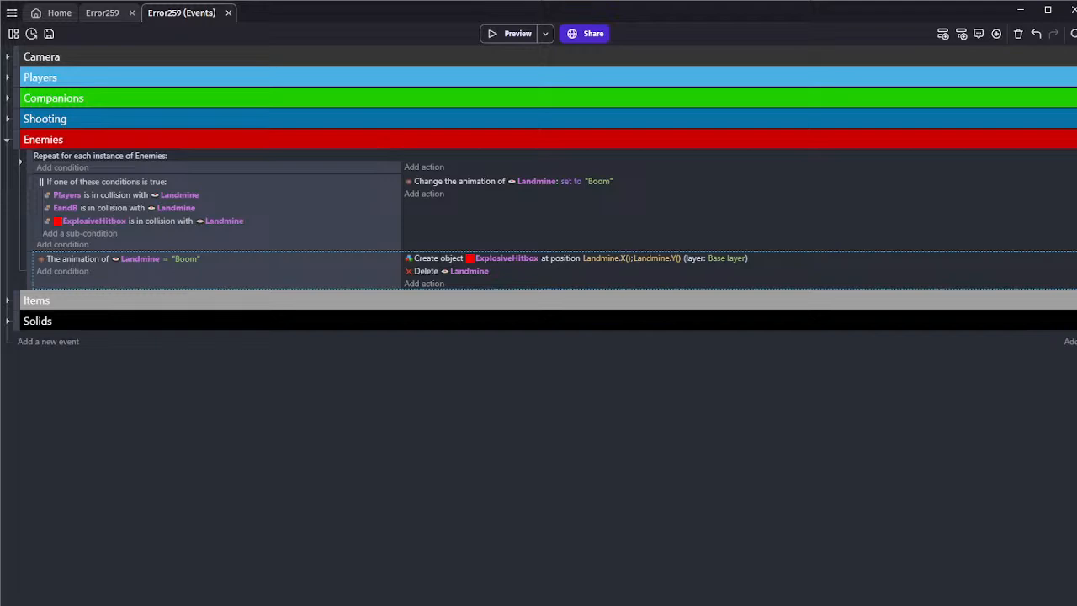
Preview the game and walk the character around the starting room, collecting the item on the T2 pedestal
click(497, 34)
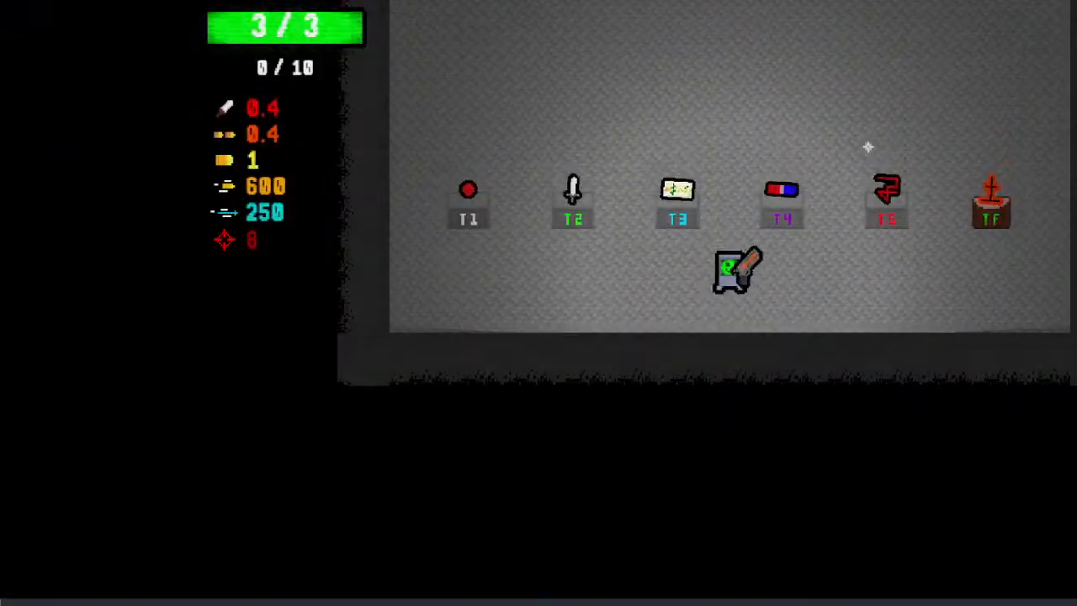
key(a)
key(w)
key(a)
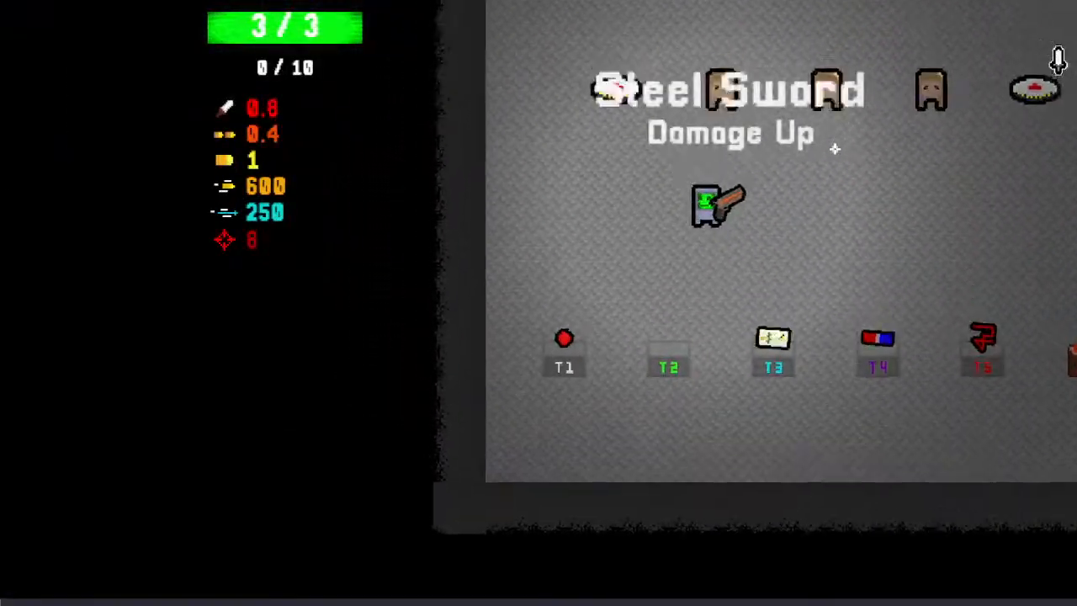
key(a)
key(s)
key(d)
key(w)
key(s)
key(a)
key(w)
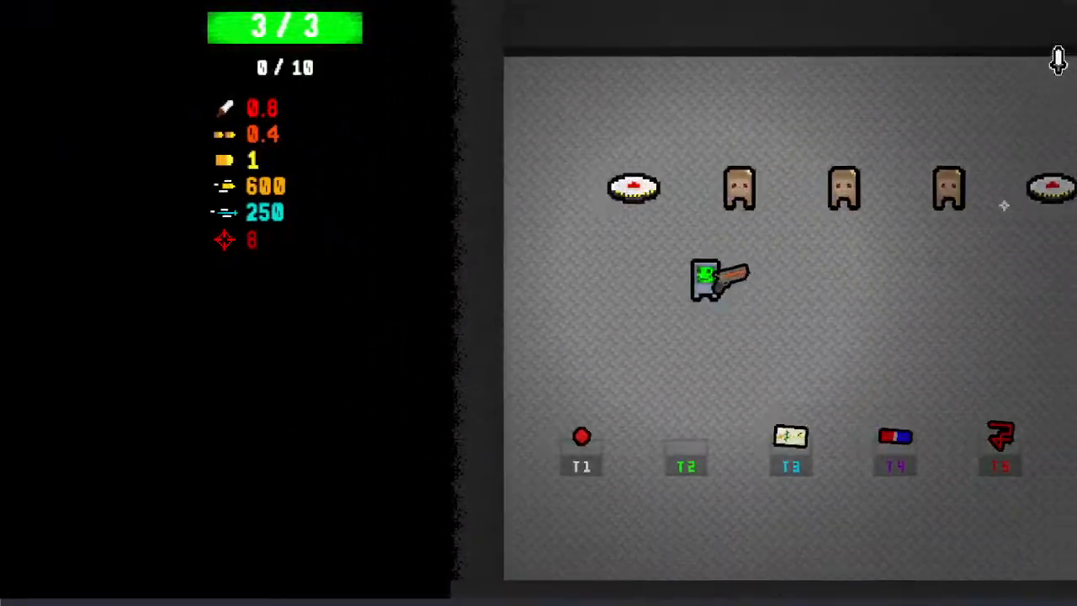
Test moving and firing near the Landmine beside the scarecrows, close the preview and save the project
key(a)
key(s)
key(d)
key(space)
click(560, 284)
key(a)
click(631, 172)
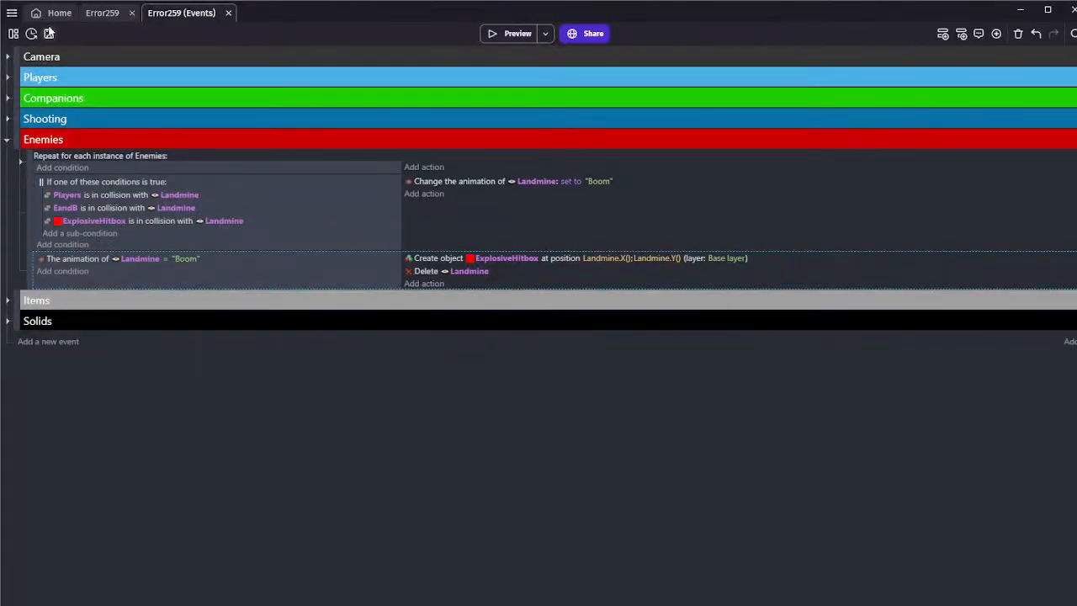
click(49, 33)
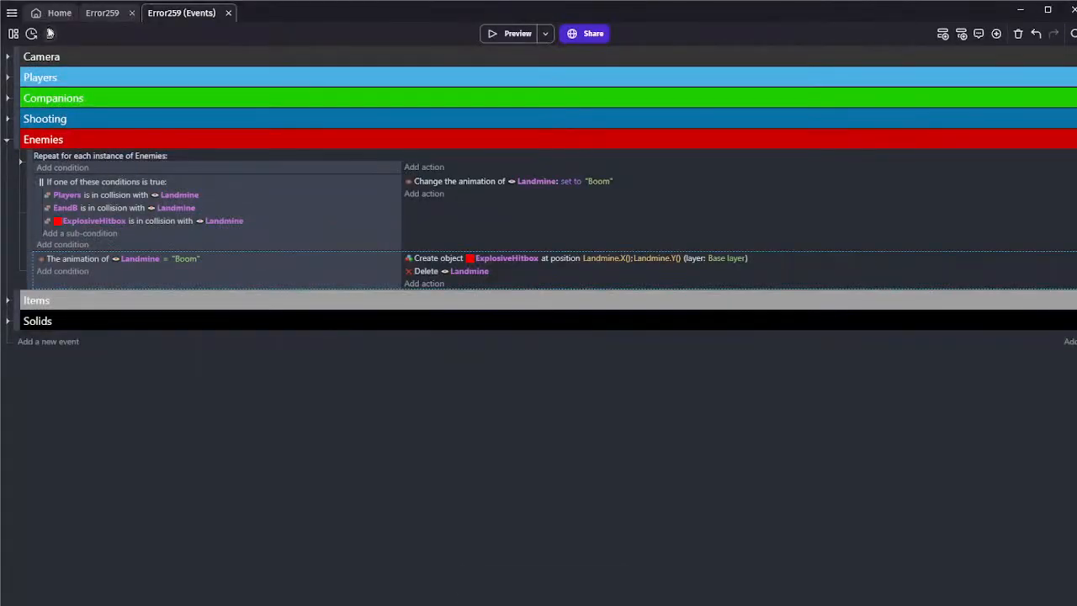
Select the Landmine instance in the Error259 scene and expand the Z Orders group under the Camera events
click(94, 13)
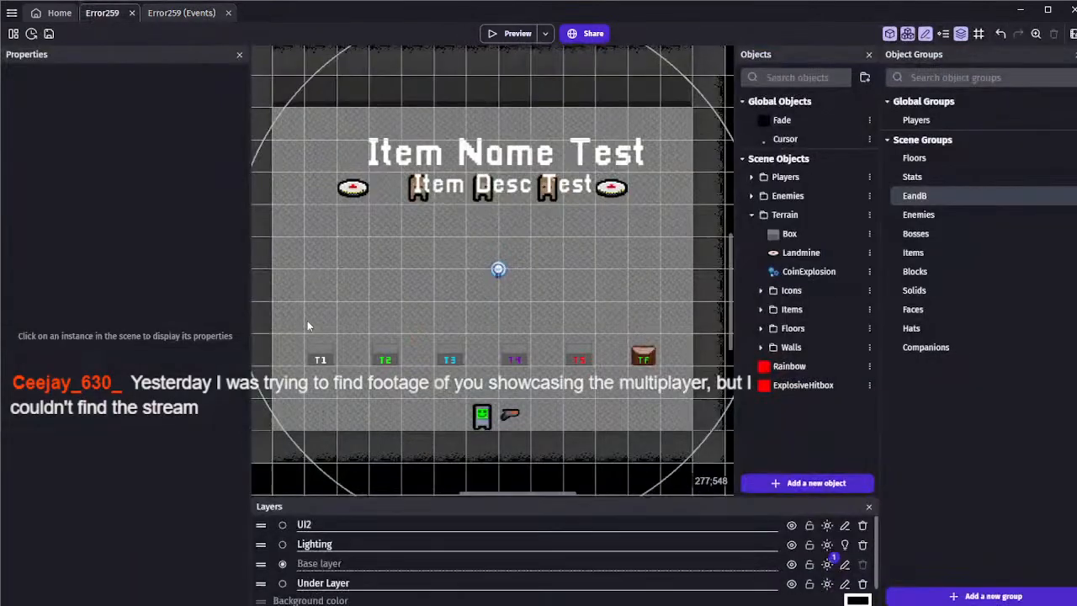
click(352, 187)
click(181, 12)
click(7, 59)
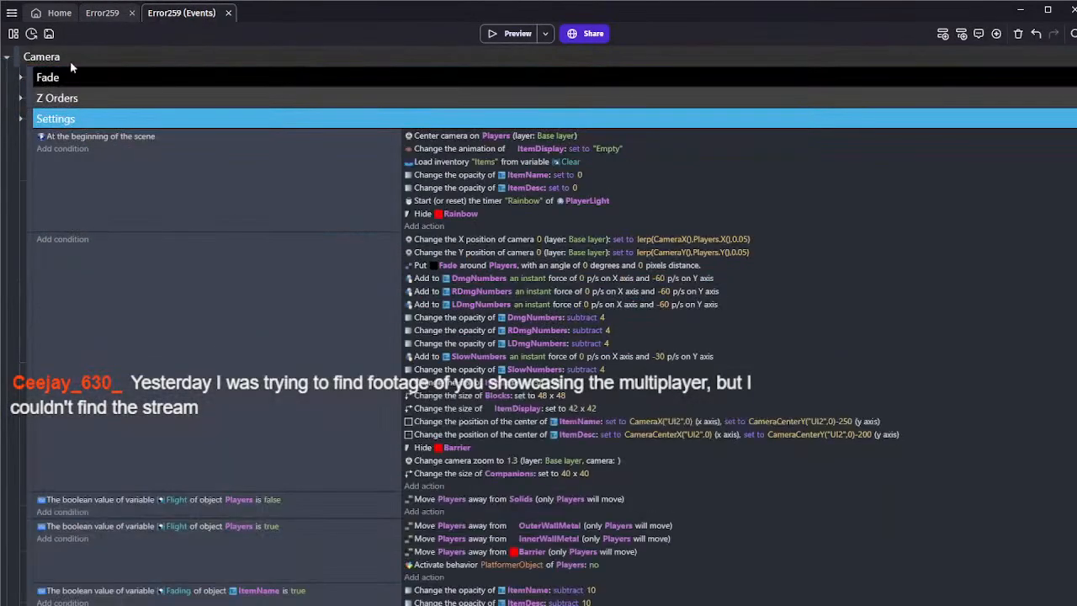
click(19, 98)
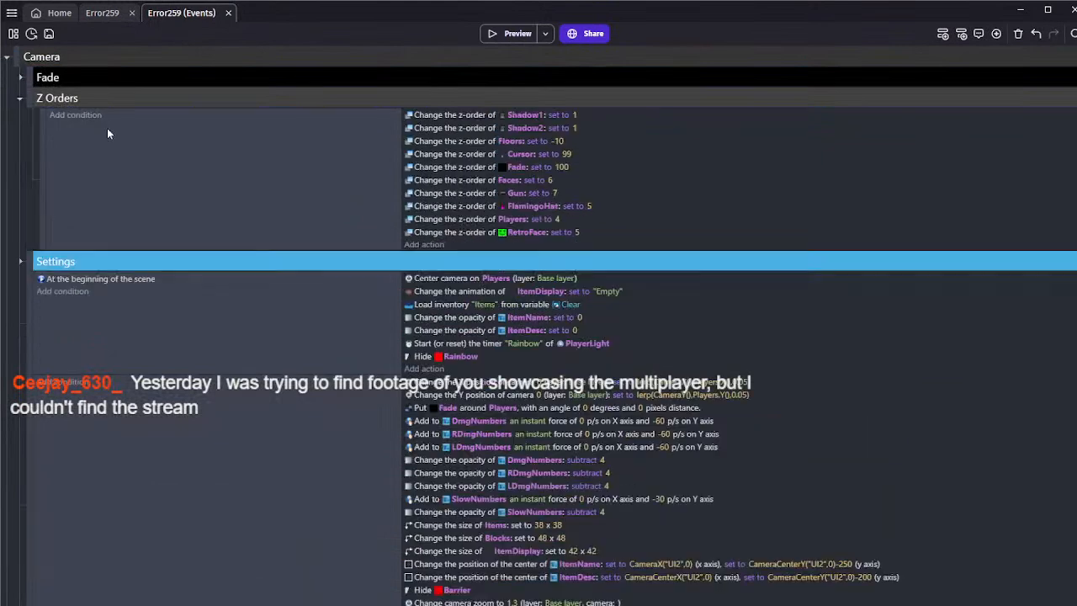
Add an action to the Z Orders event that sets the Landmine's z-order to 0
click(423, 244)
text(land)
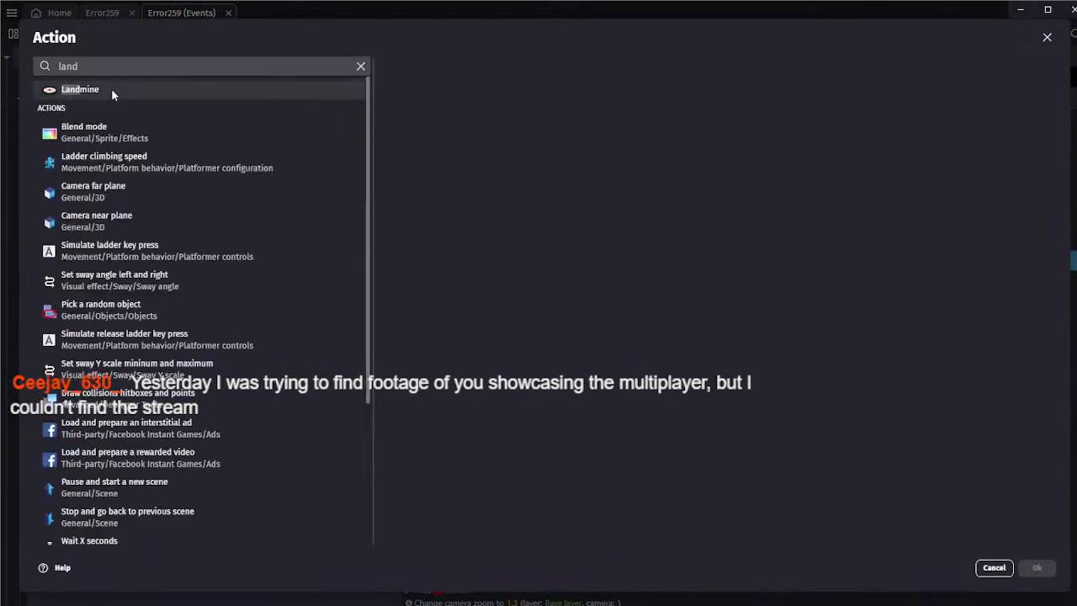
click(111, 90)
text(z or)
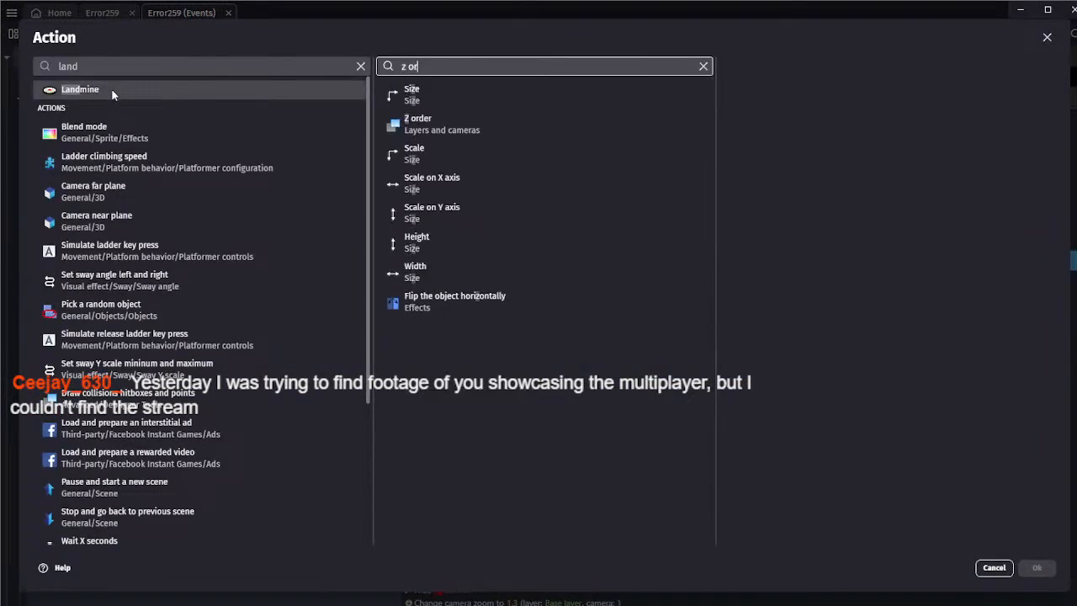
click(429, 124)
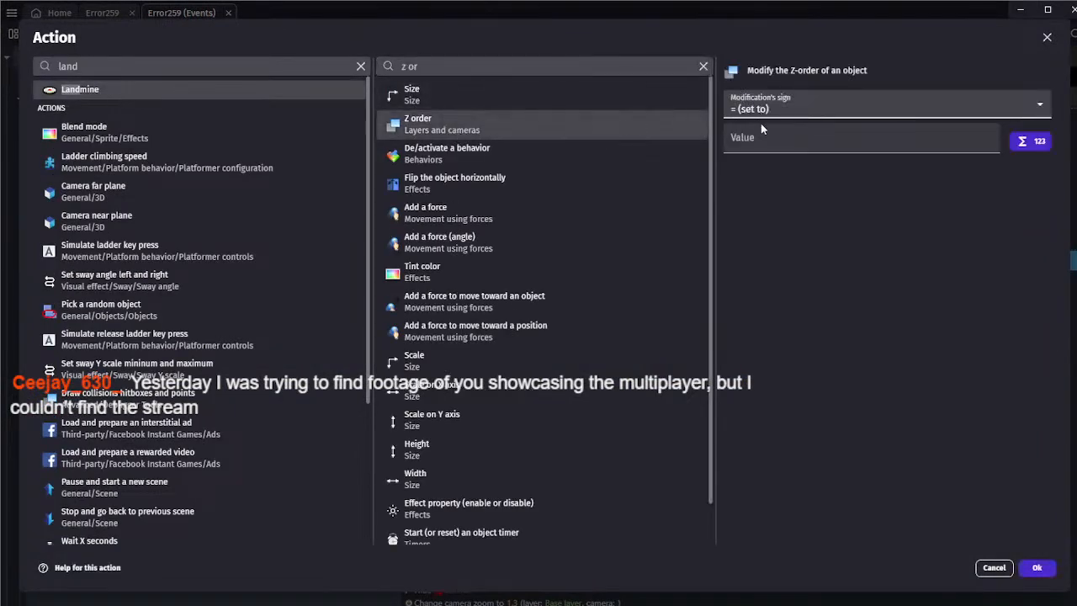
click(1042, 568)
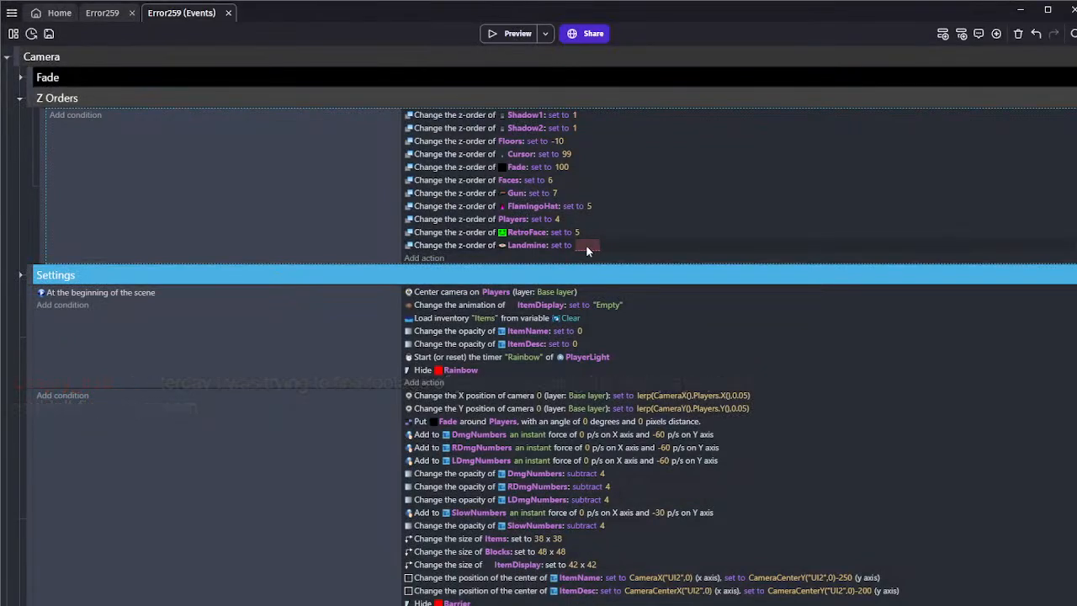
click(586, 245)
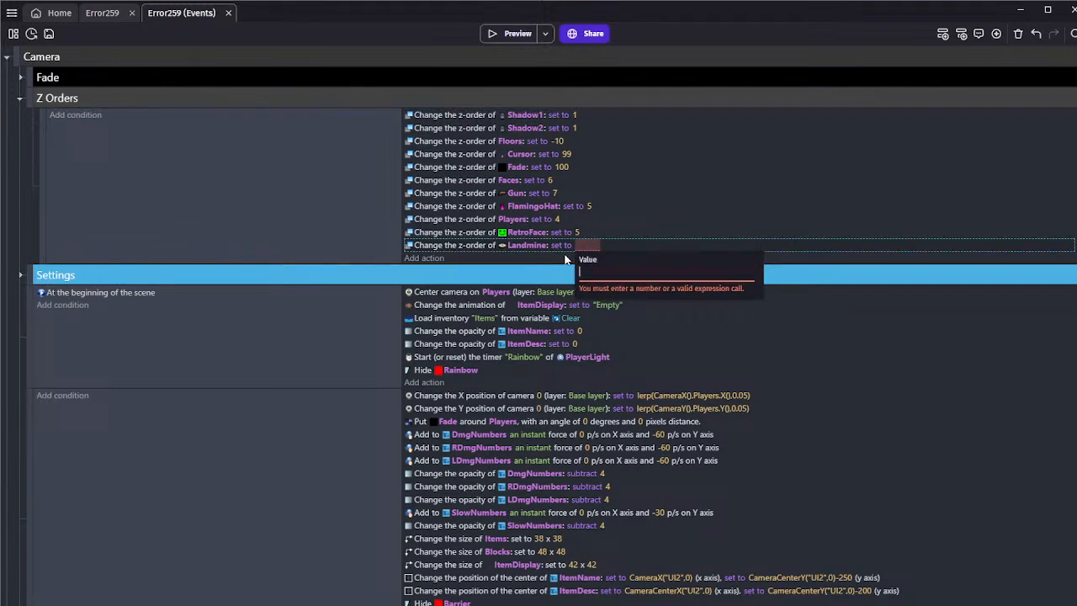
text(0)
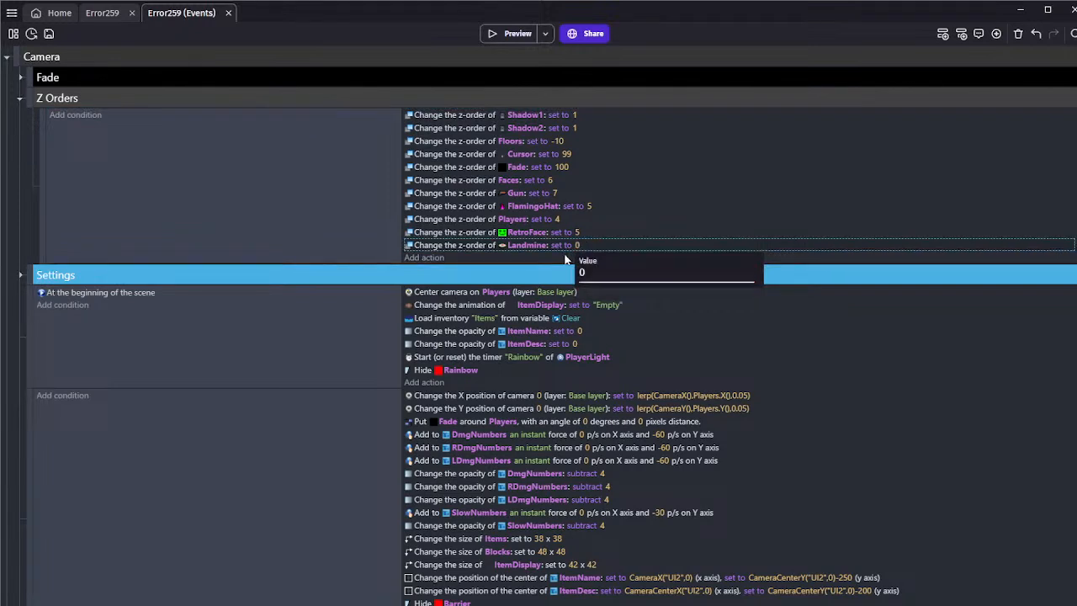
click(294, 205)
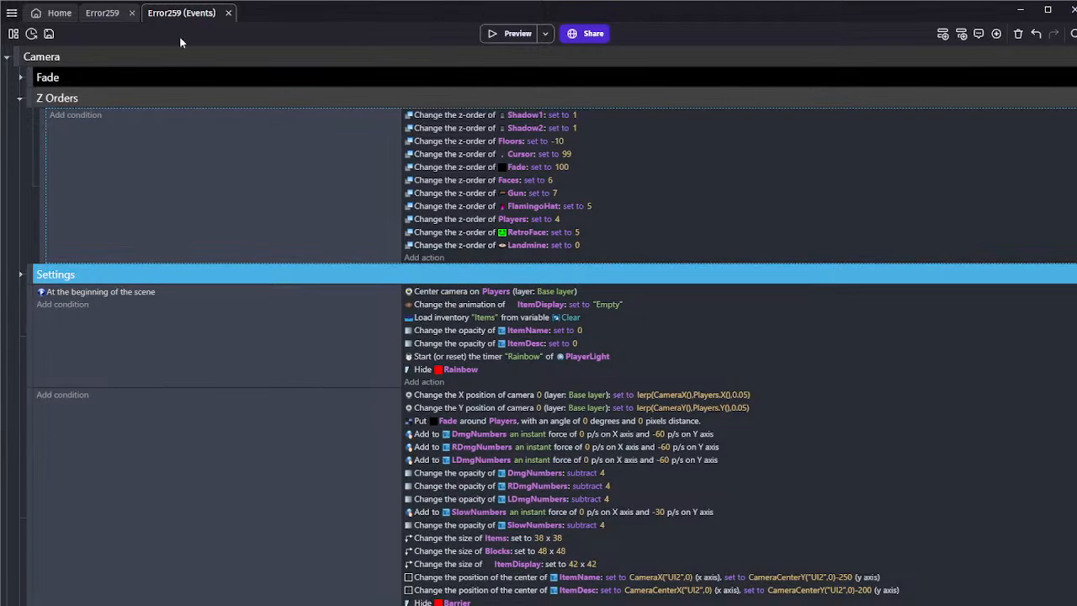
Preview the scene, walk the character over the Landmine to check its layering and explosion, and close the preview
click(99, 13)
click(494, 34)
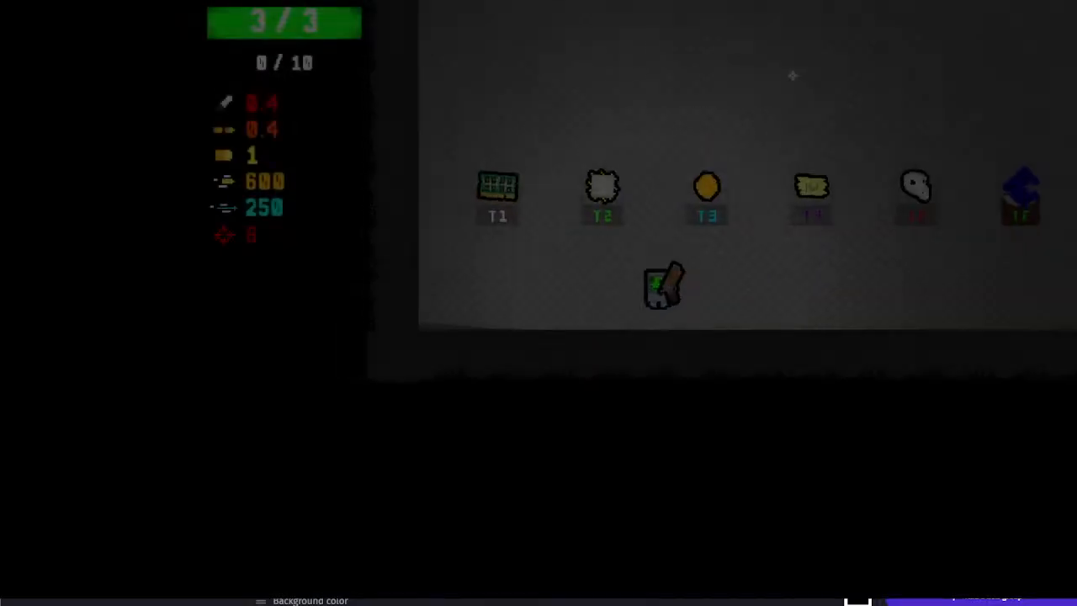
key(w)
key(a)
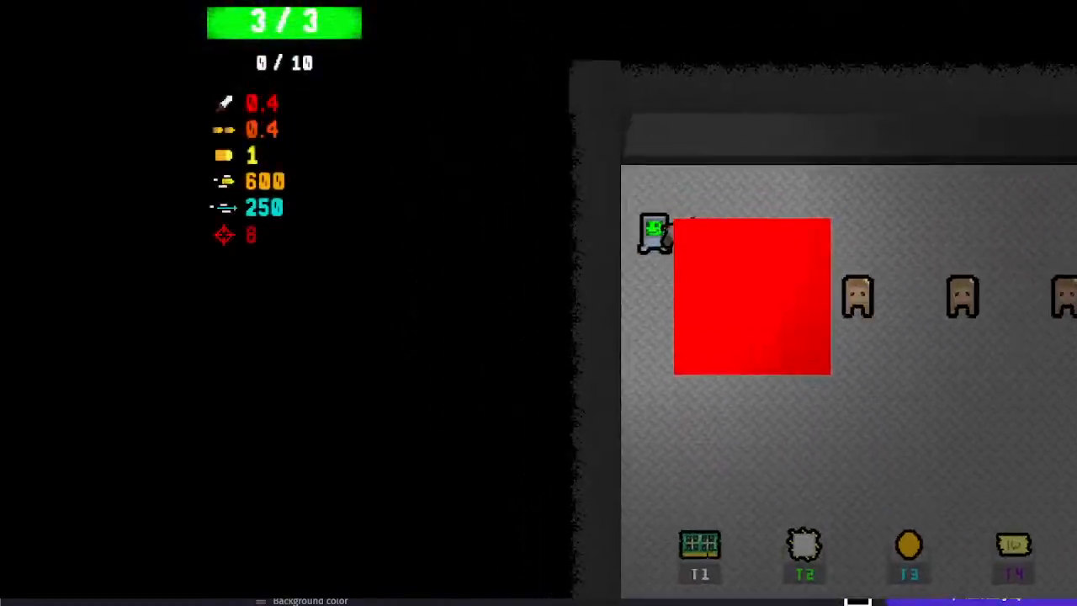
key(s)
key(alt+F4)
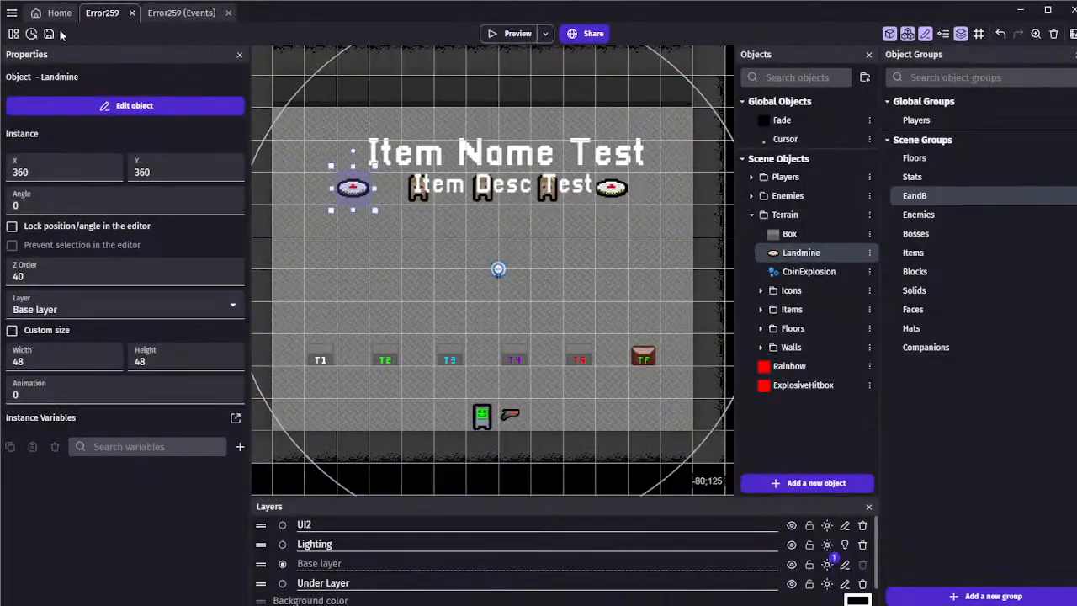
Collapse the Z Orders event group, return to the Error259 scene and save the project
click(178, 13)
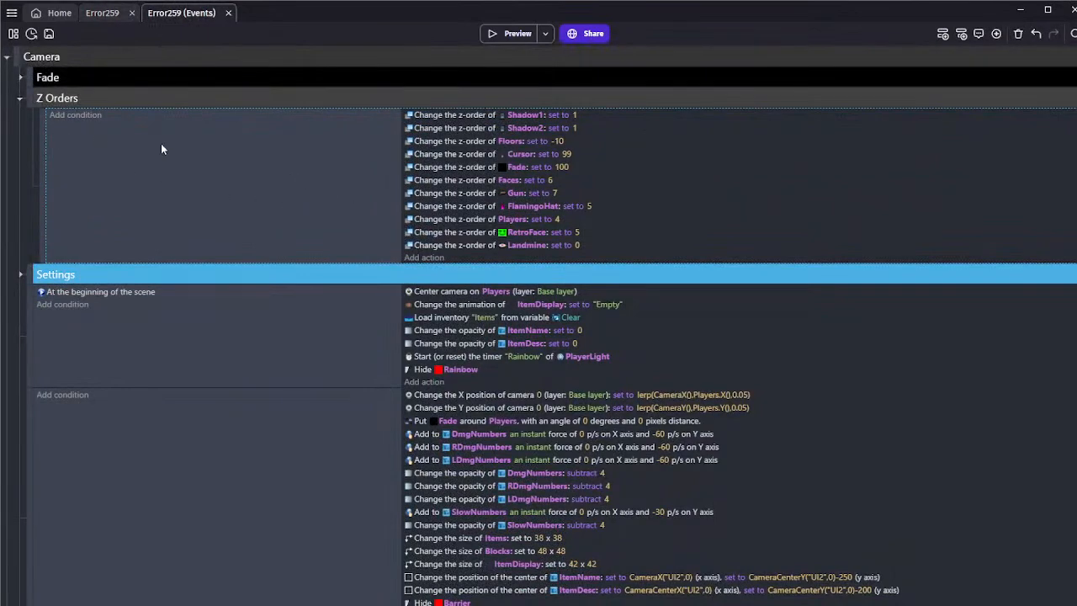
click(19, 99)
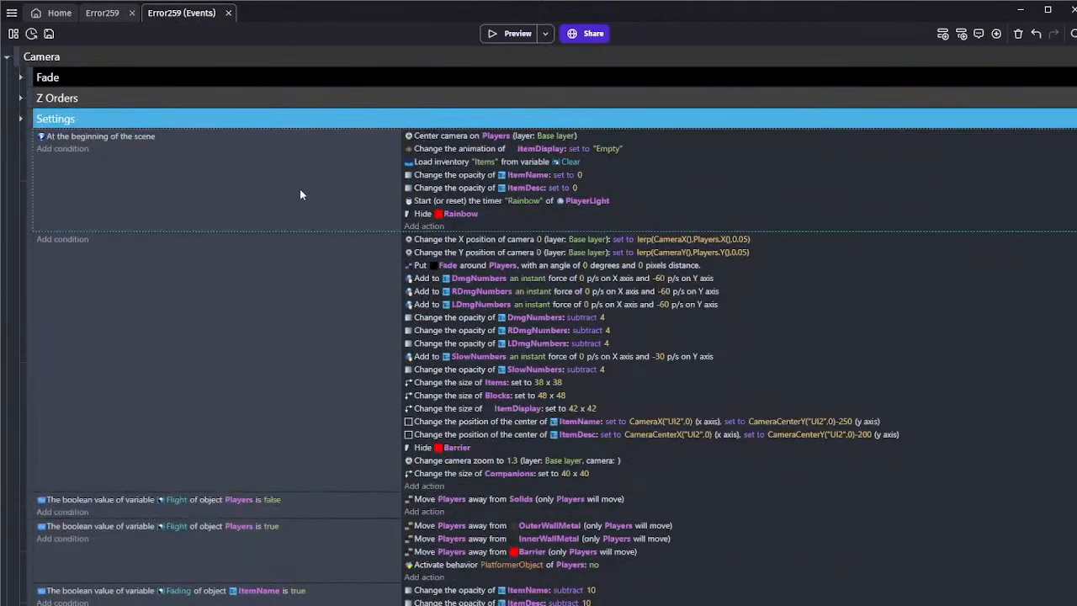
click(102, 14)
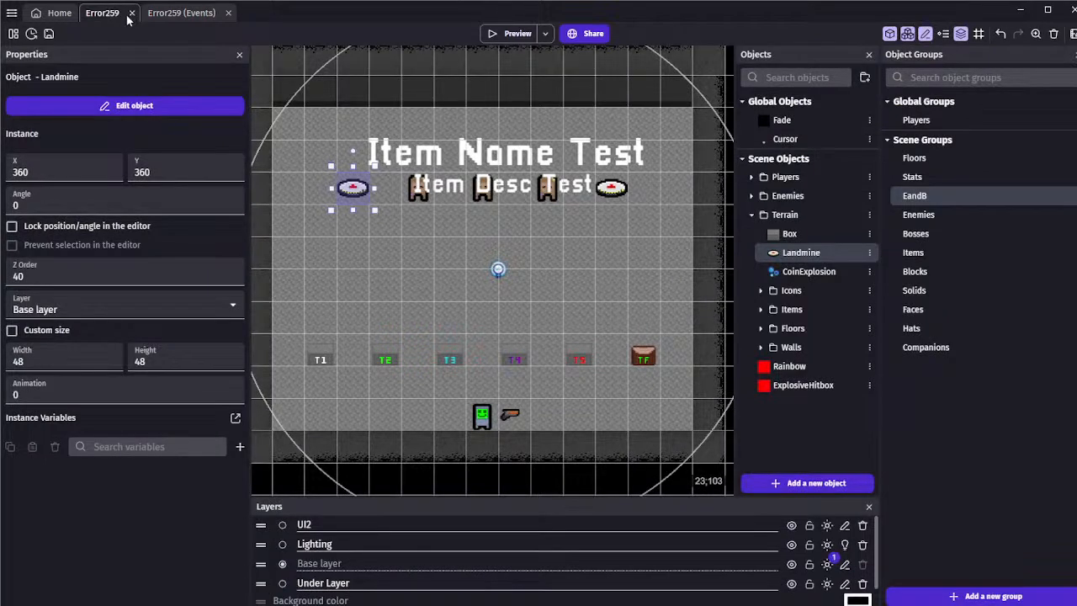
click(49, 33)
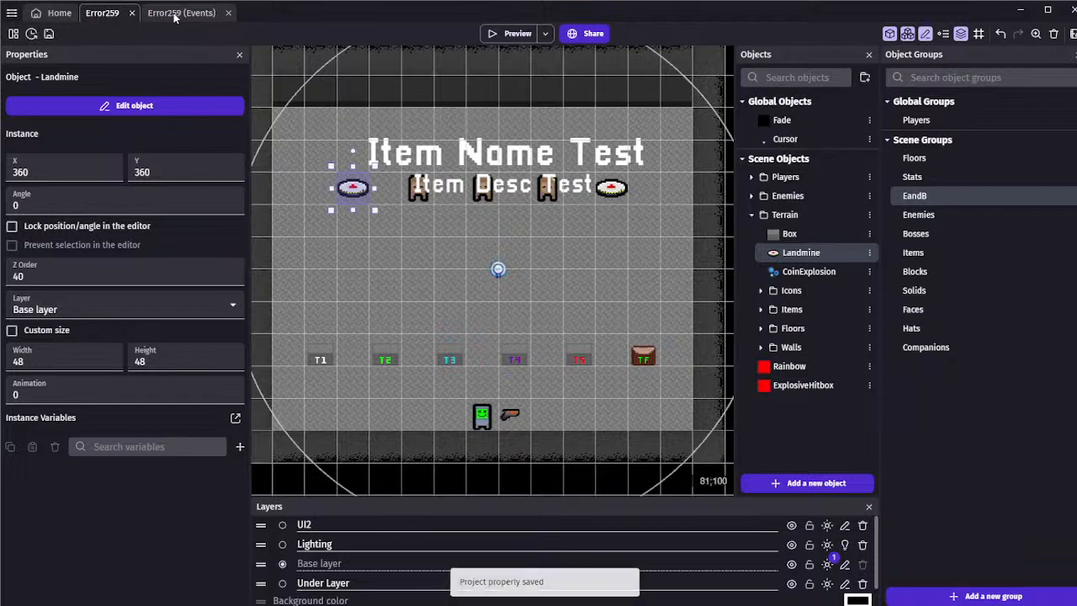
click(345, 118)
middle_drag(340, 127, 319, 131)
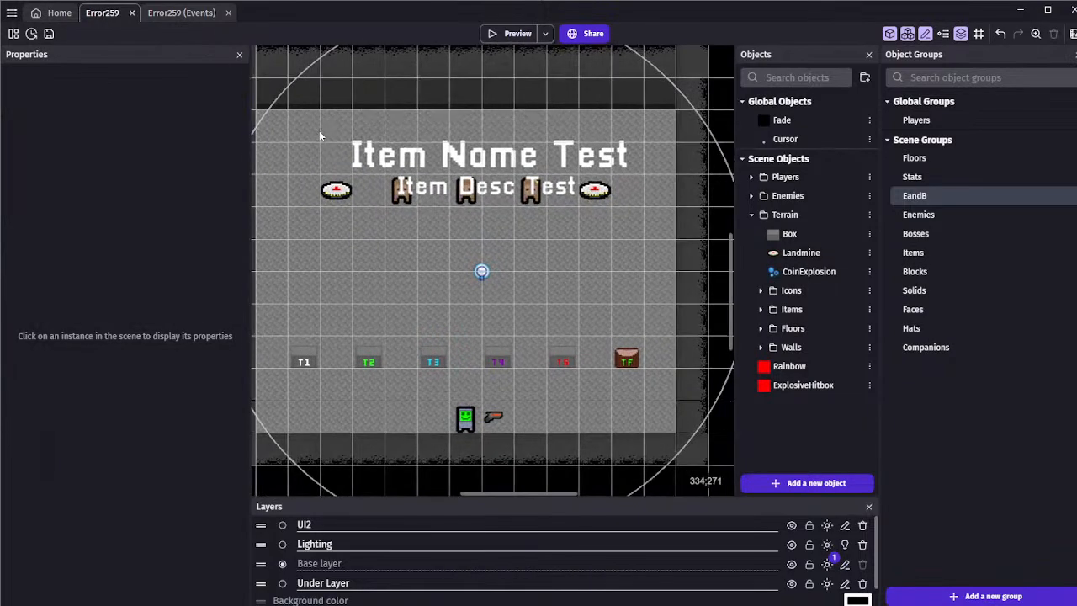
scroll(317, 133, down, 3)
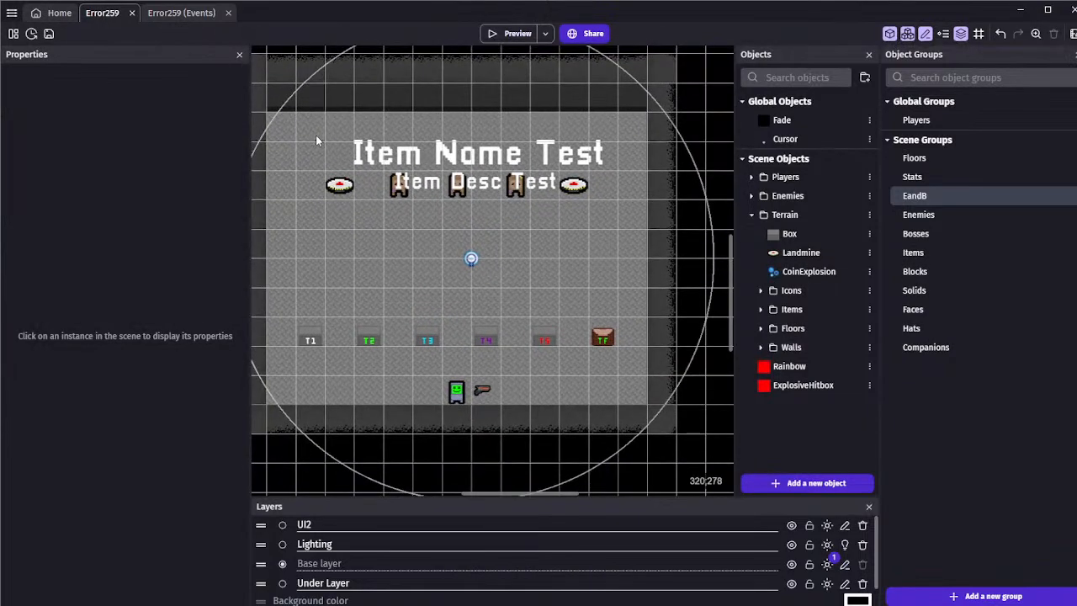
scroll(315, 134, up, 1)
scroll(360, 239, up, 1)
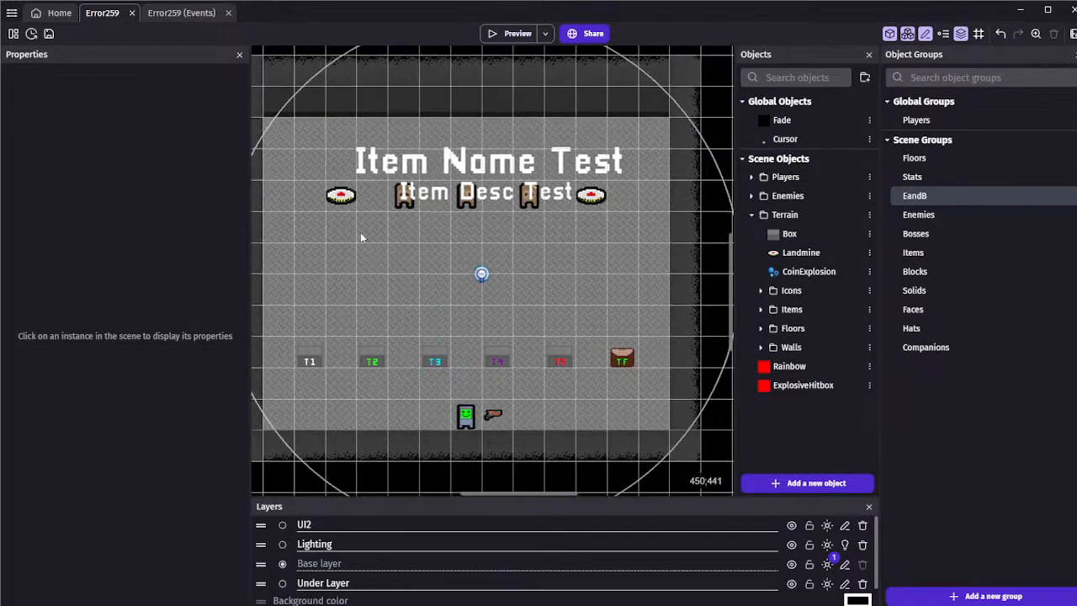
click(13, 34)
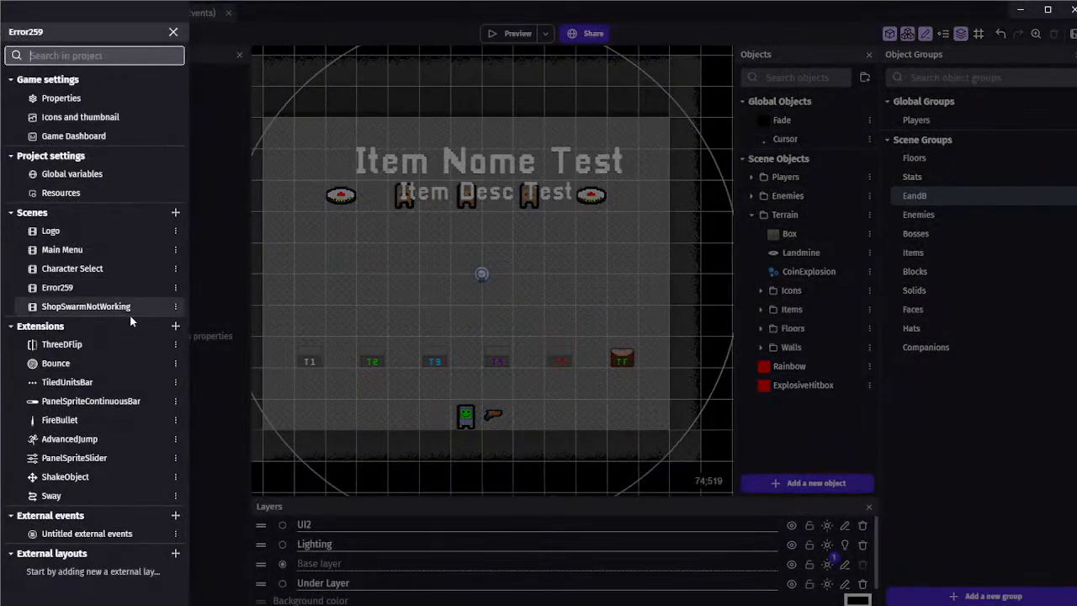
click(101, 325)
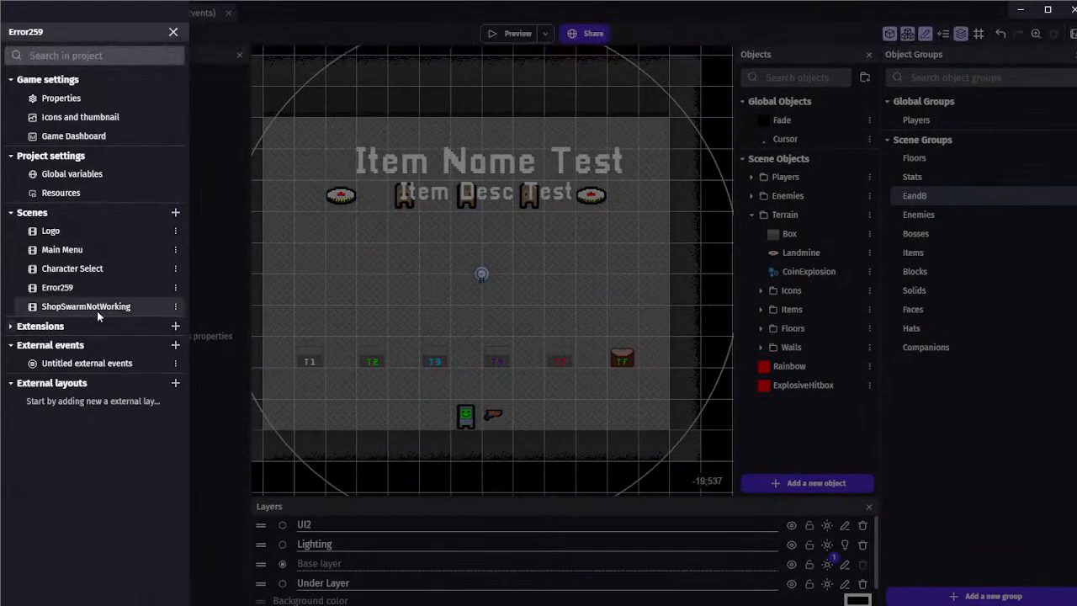
click(203, 292)
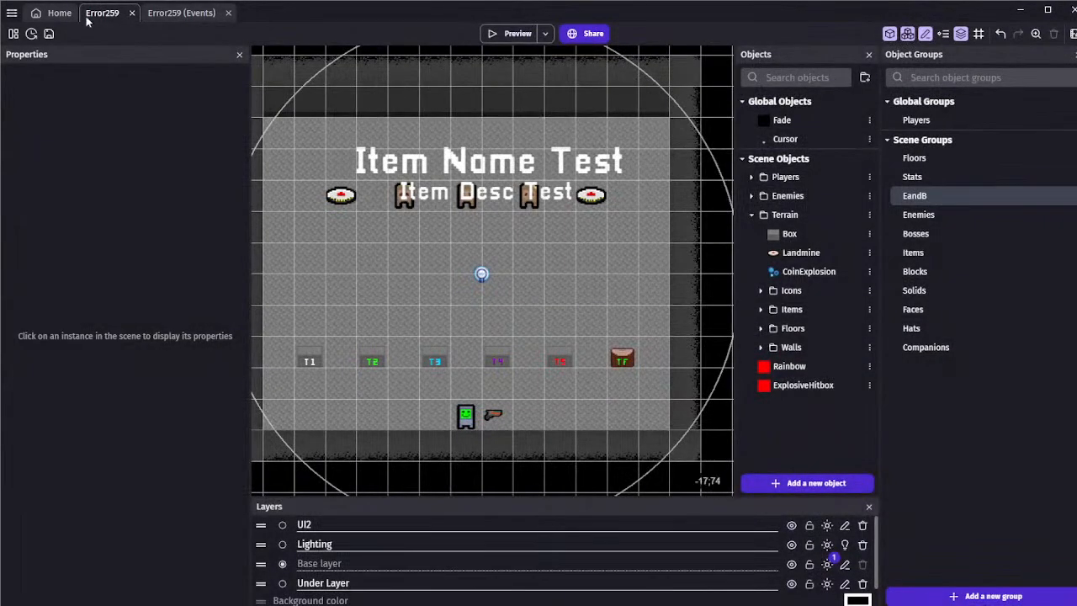
ctrl+scroll(338, 261, down, 2)
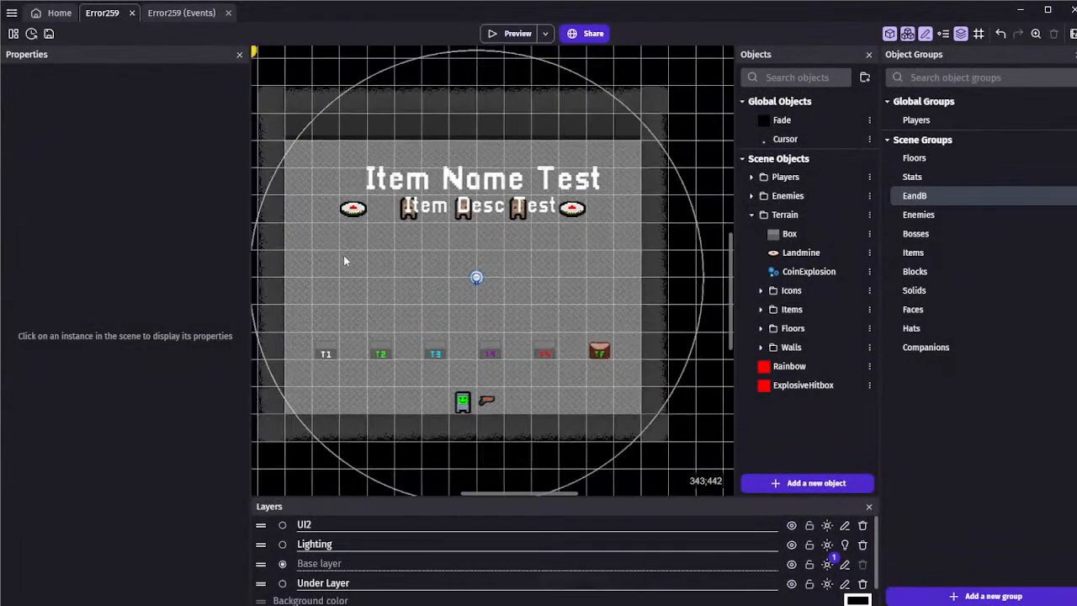
middle_drag(344, 255, 333, 255)
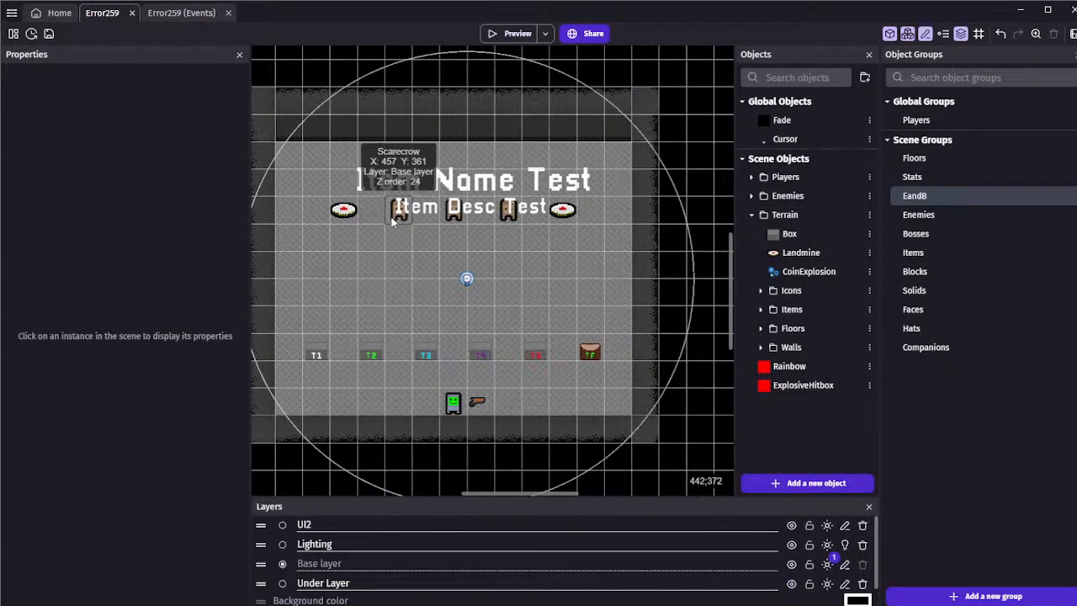
middle_drag(372, 232, 378, 231)
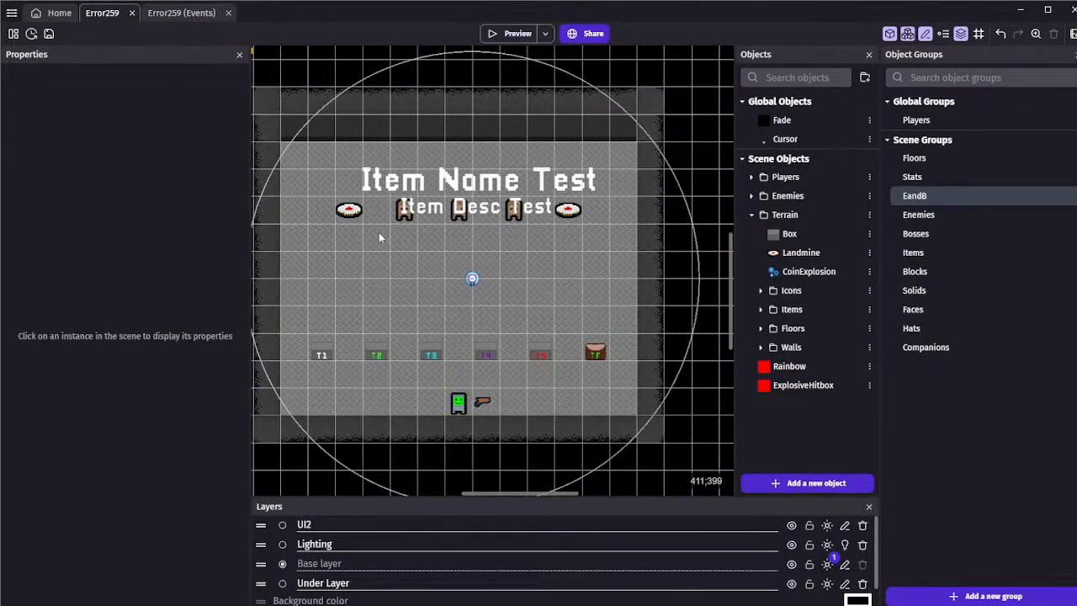
ctrl+scroll(379, 232, up, 1)
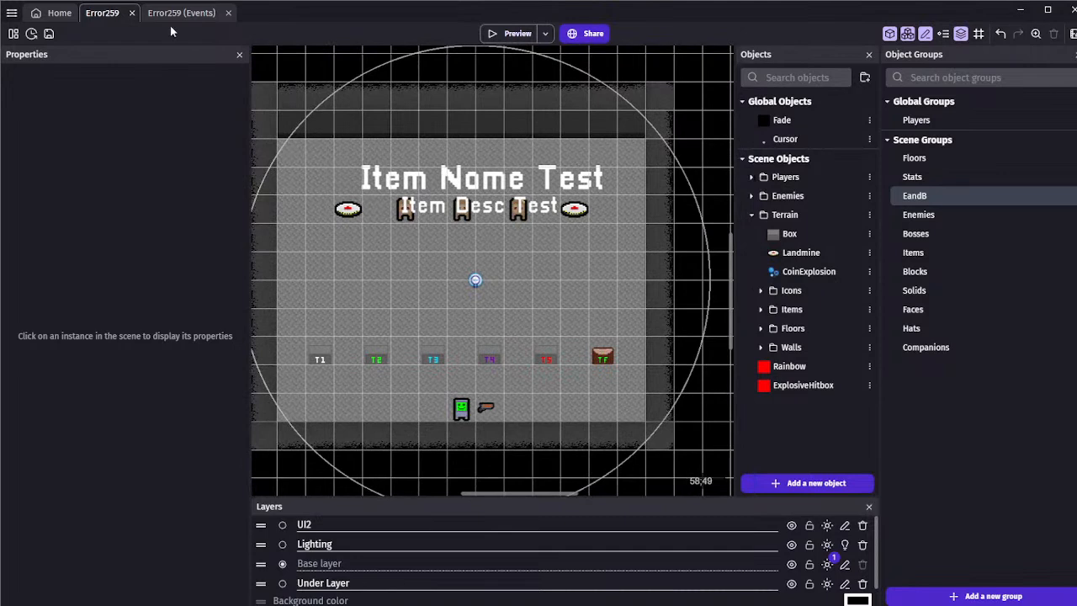
Add an action hiding ExplosiveHitbox after the Companions size action in the unconditional Settings event
click(178, 13)
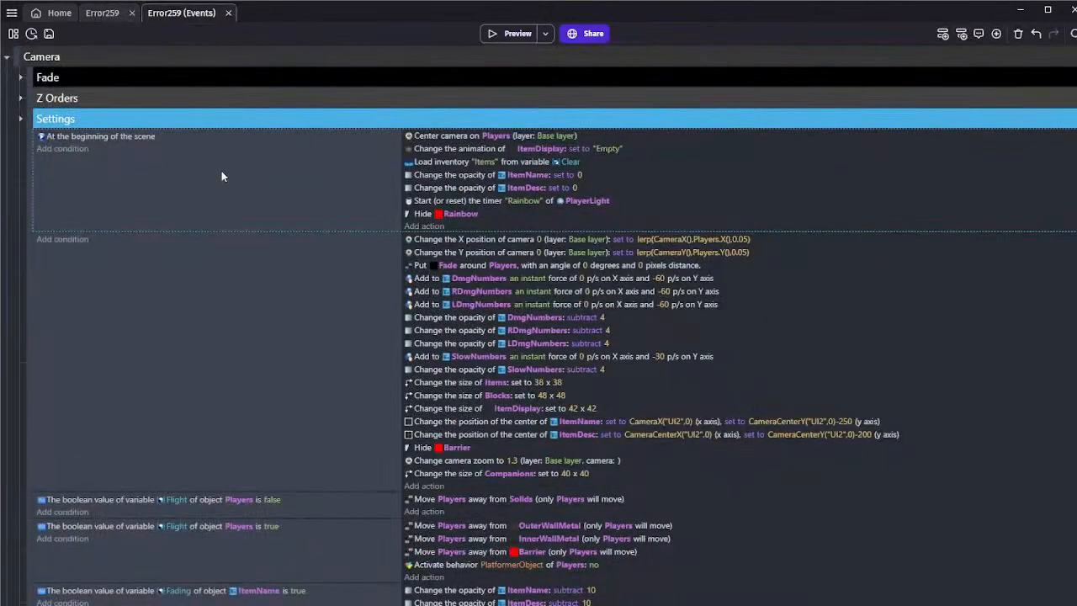
click(19, 99)
click(20, 99)
click(452, 485)
double_click(451, 485)
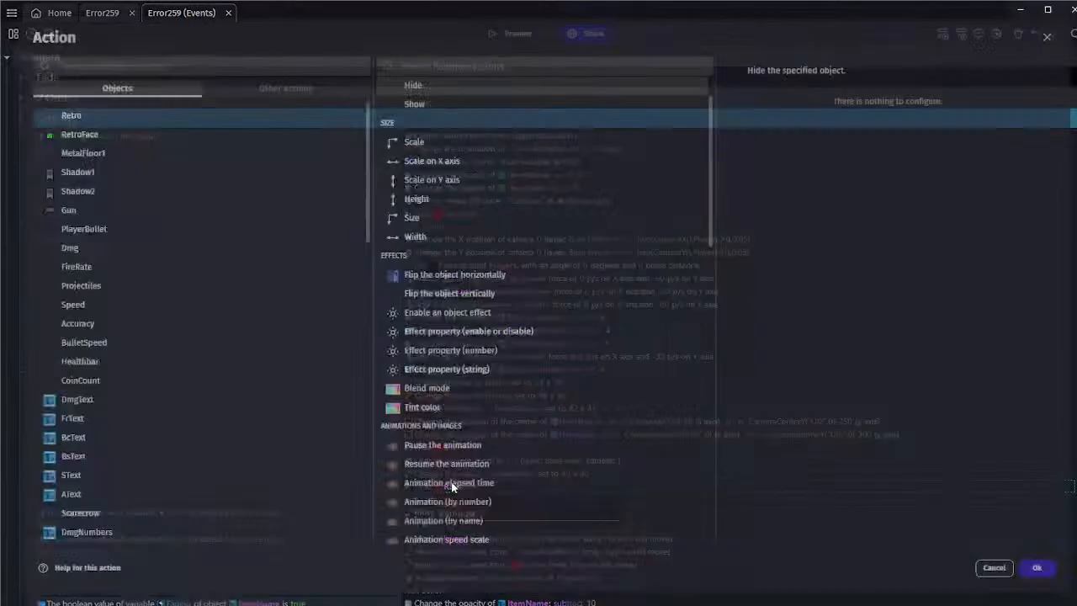
click(466, 66)
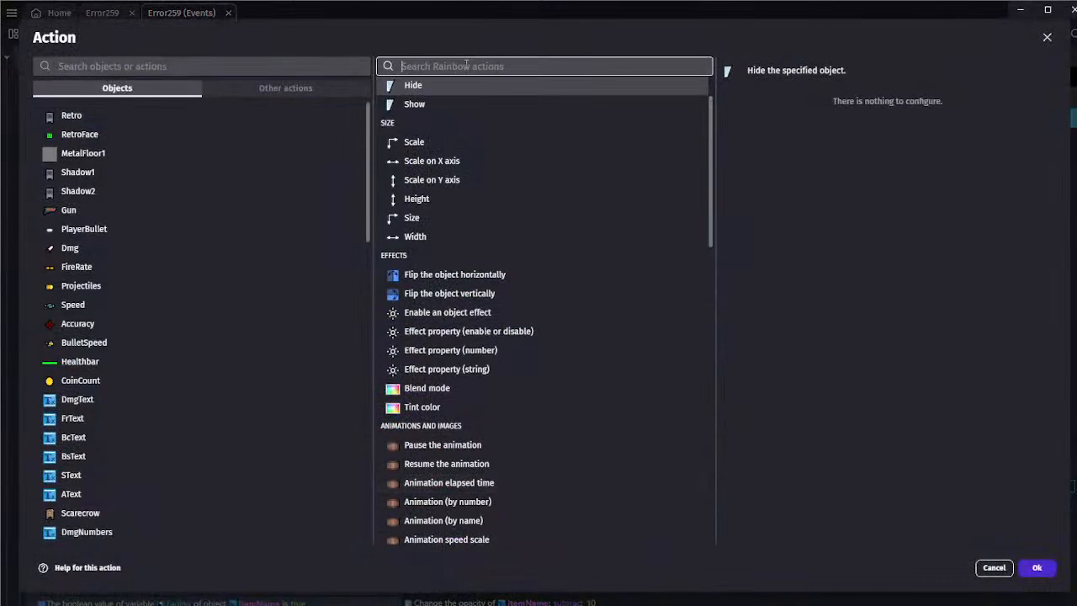
text(hit)
click(236, 66)
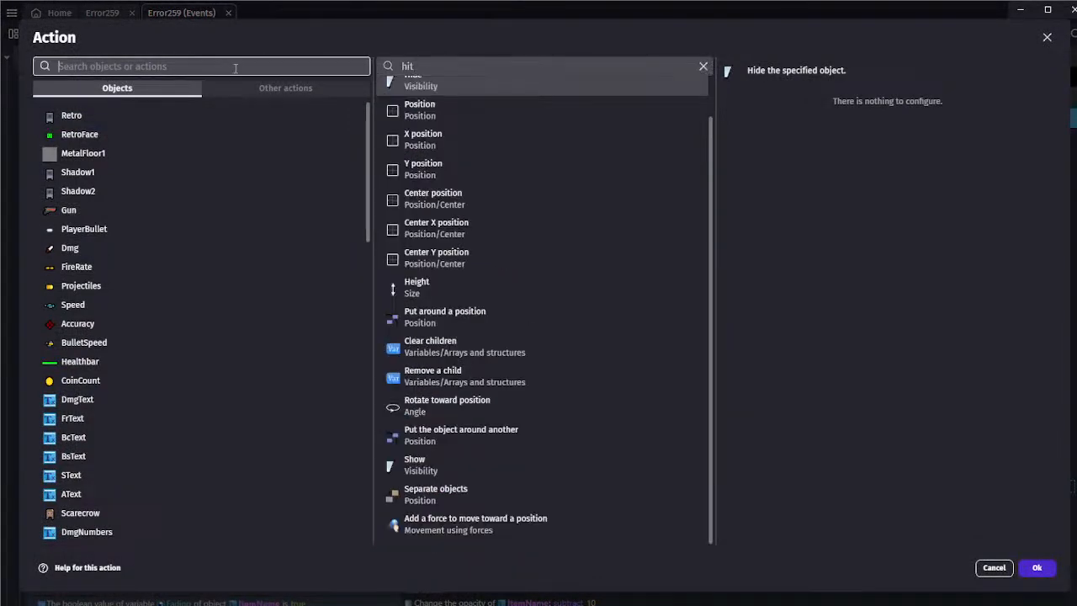
text(hit)
click(93, 87)
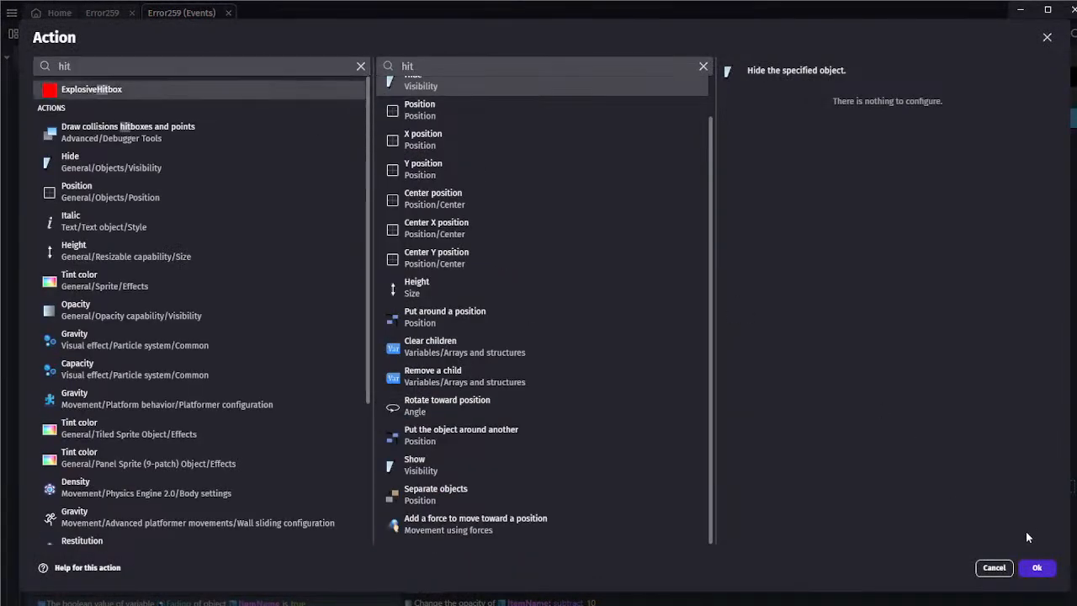
click(1037, 567)
Preview the scene, walk the character around the room, close the preview, and save the project
click(514, 37)
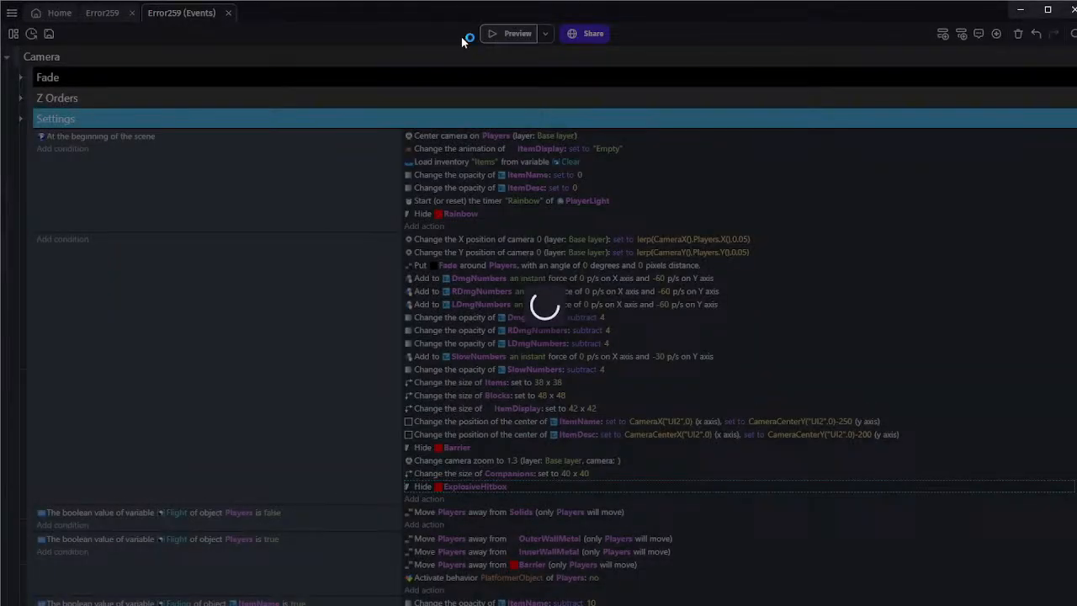
key(w)
key(a)
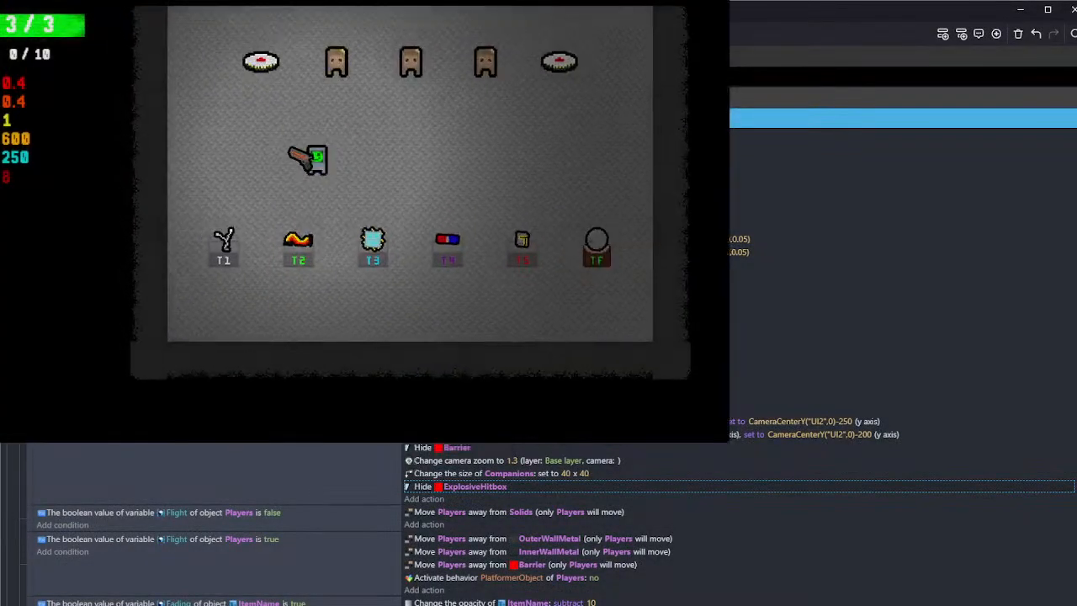
click(711, 3)
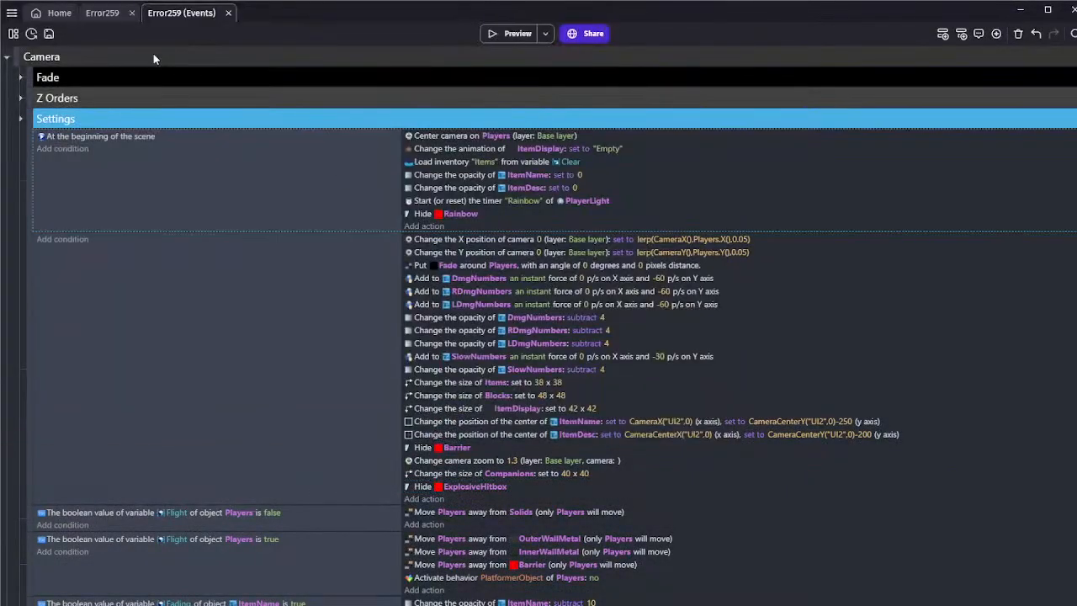
click(49, 33)
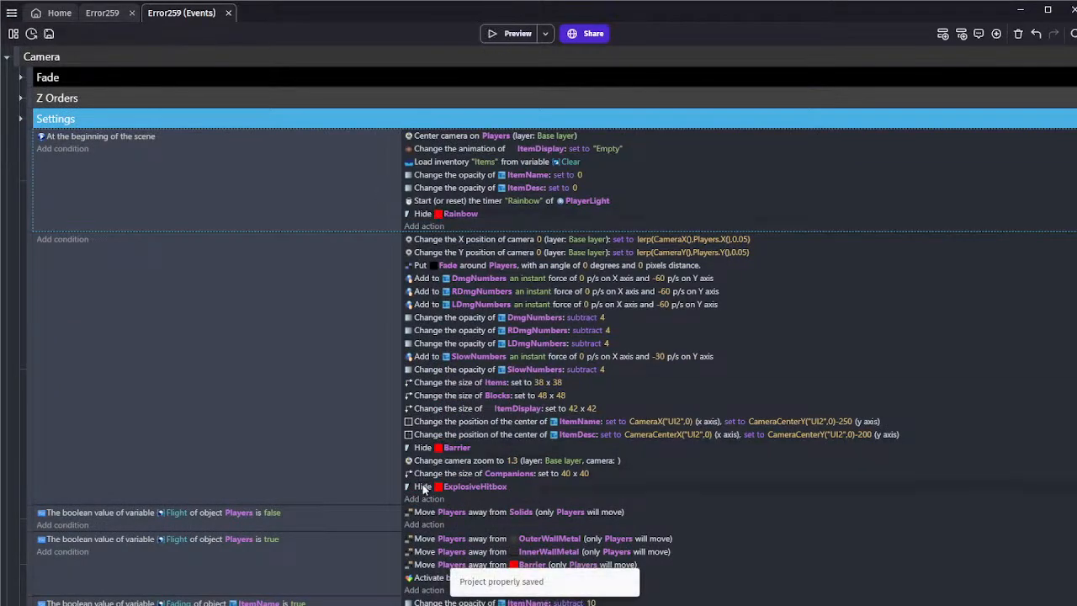
Remove the action that hides ExplosiveHitbox from the Settings event and collapse the Camera event group
click(97, 15)
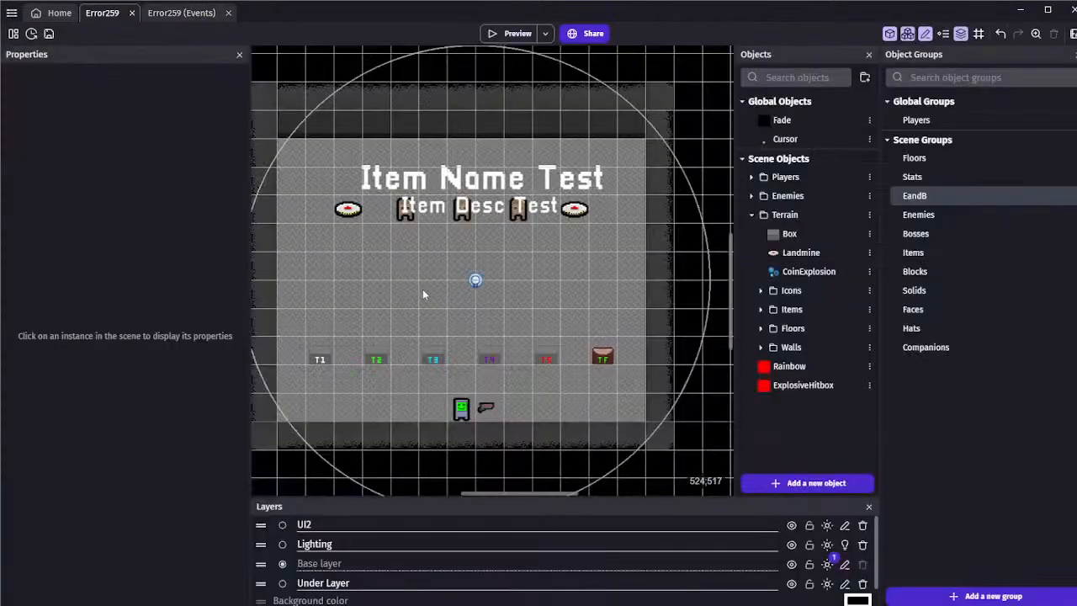
scroll(412, 252, up, 2)
click(179, 13)
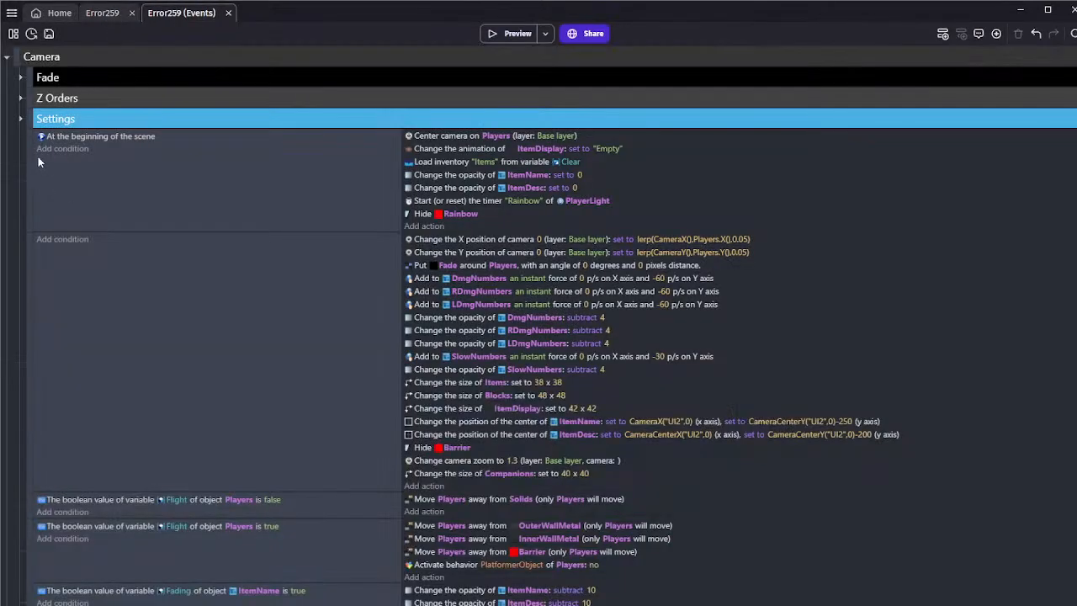
click(7, 57)
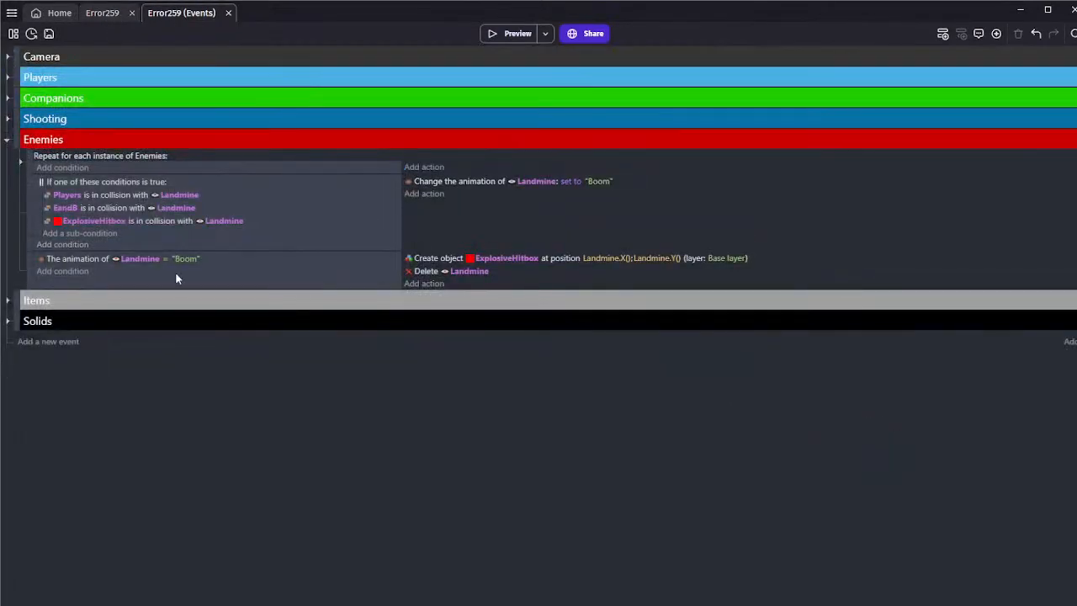
Add a Trigger once condition to the Enemies event that checks for the Landmine's "Boom" animation
click(177, 278)
click(62, 271)
text(once)
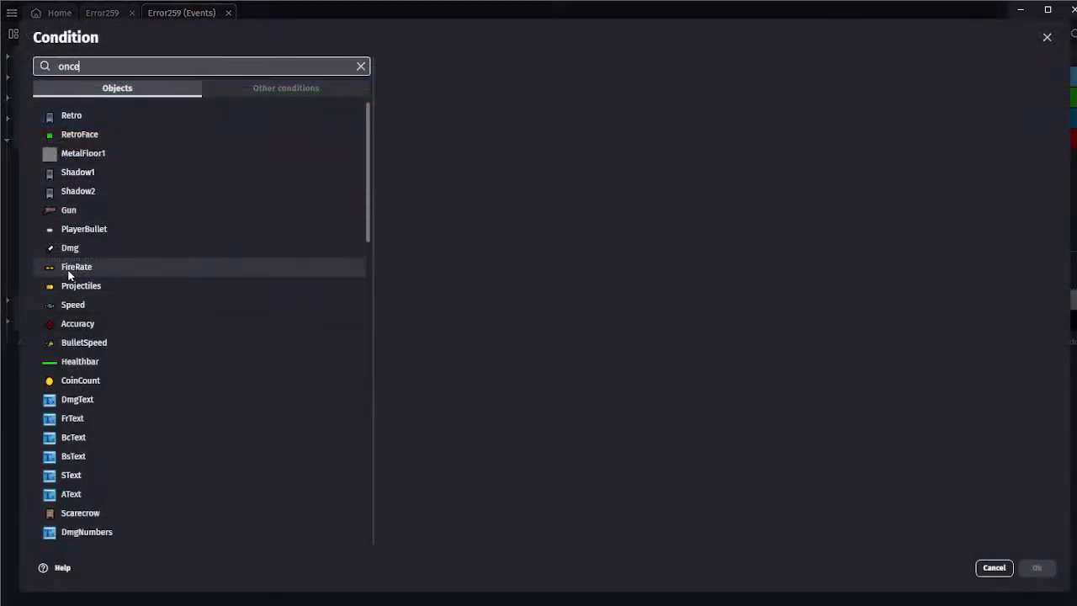
click(163, 108)
click(1037, 567)
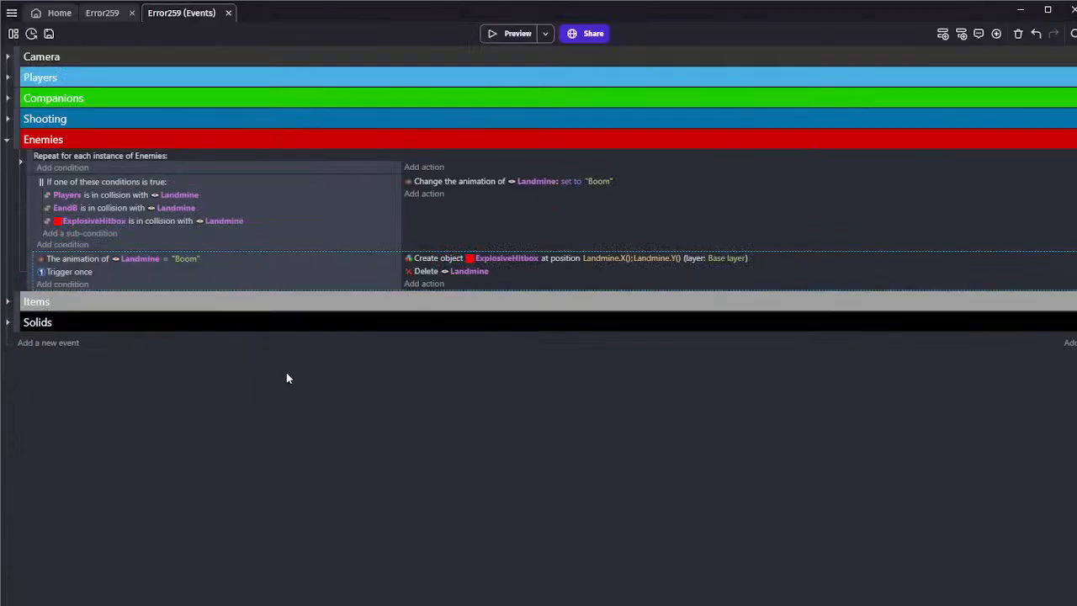
Add a for-each-object event at the end of the Enemies group that repeats for each instance of Landmine
key(shift+f)
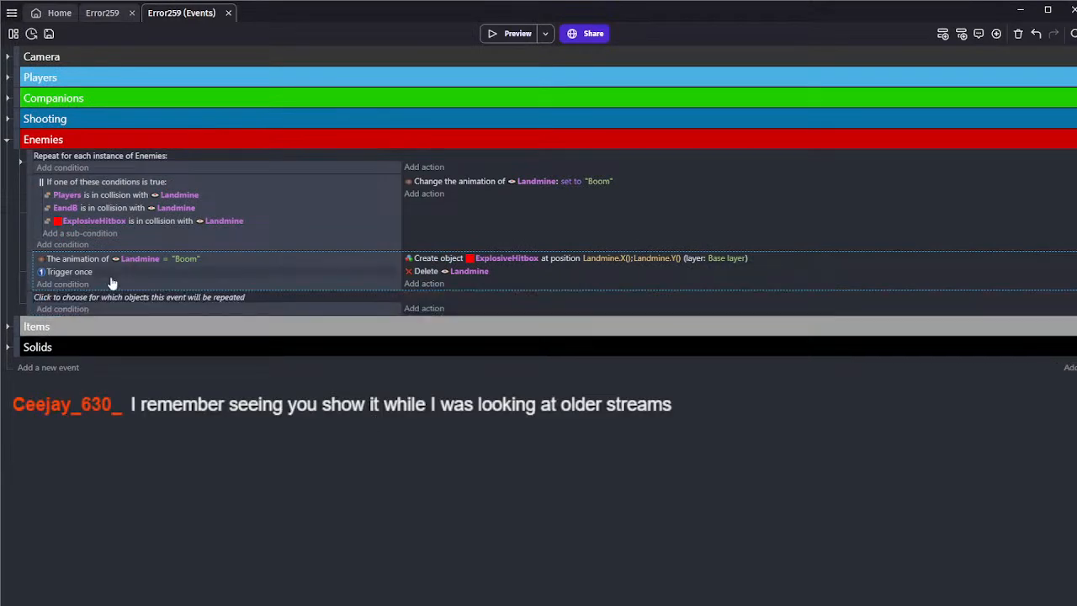
click(113, 297)
text(land)
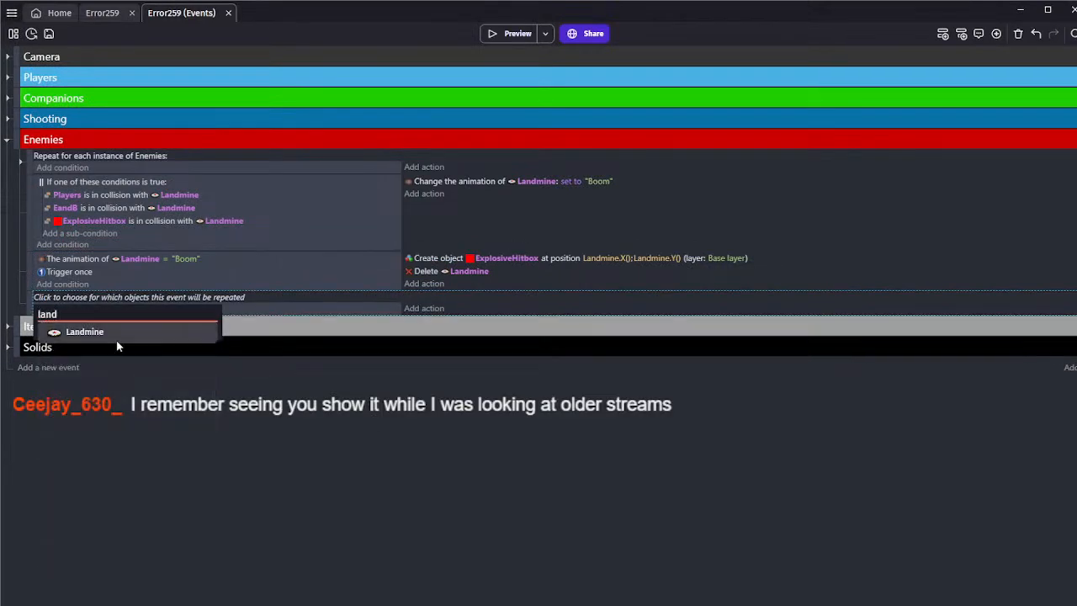
click(118, 332)
Nest the Landmine collision event and the "Boom" animation event as sub-events of the Landmine for-each event
drag(29, 304, 42, 237)
mouse_move(29, 283)
mouse_down()
mouse_move(41, 285)
mouse_move(29, 275)
mouse_up()
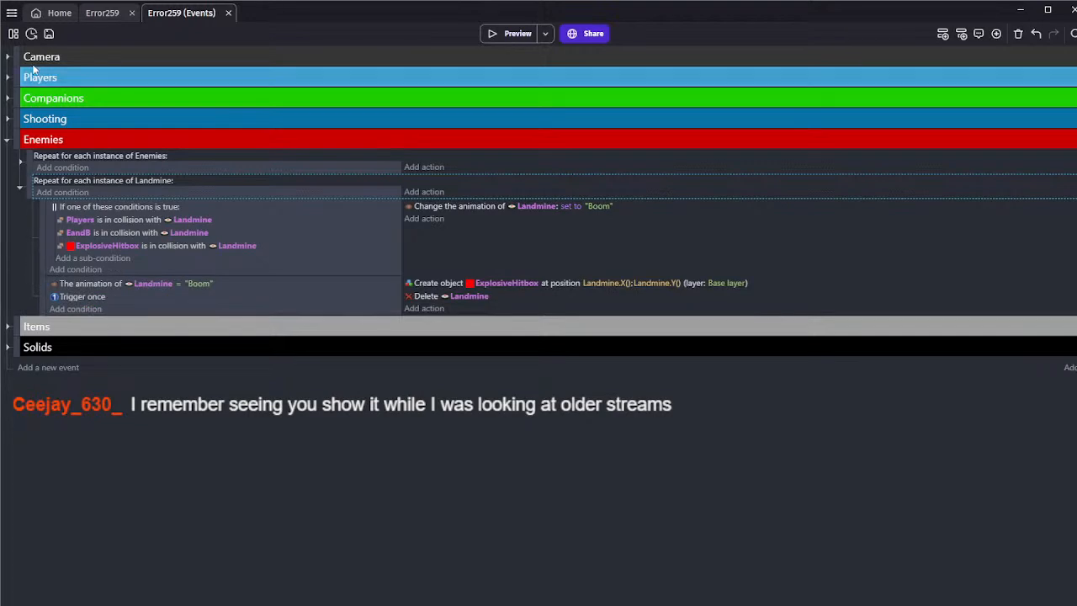
click(244, 268)
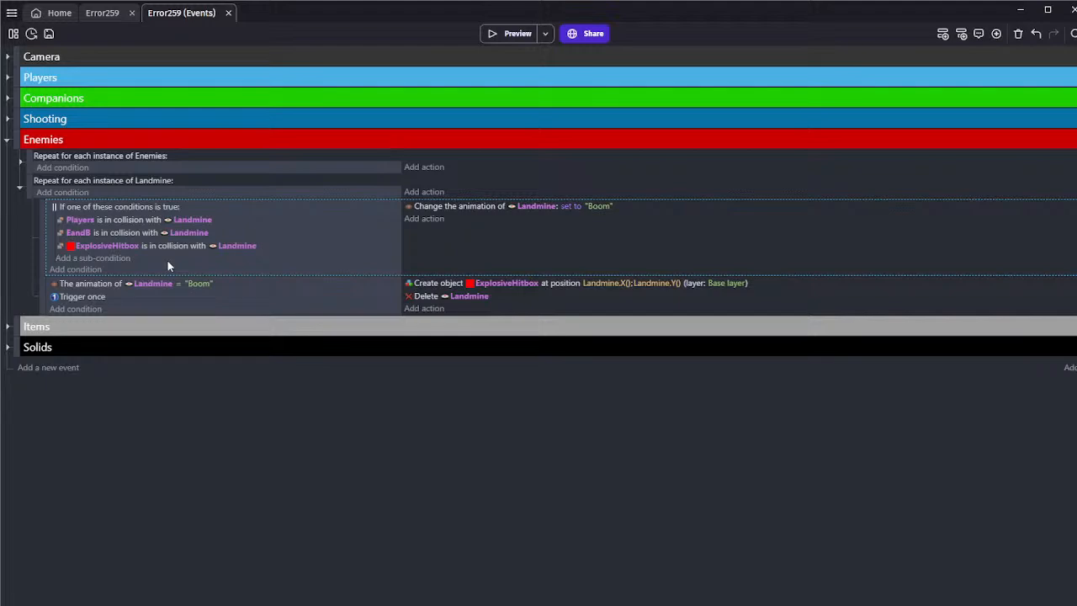
click(168, 290)
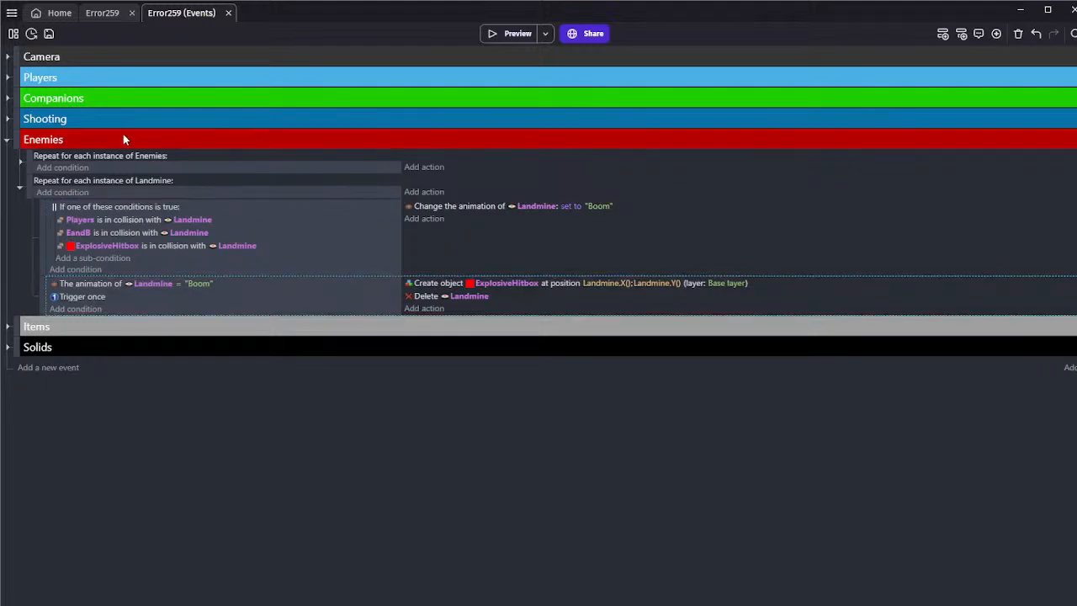
Replace ExplosiveHitbox's single red sprite with a series of transparent frames that ends in a solid red frame
click(101, 13)
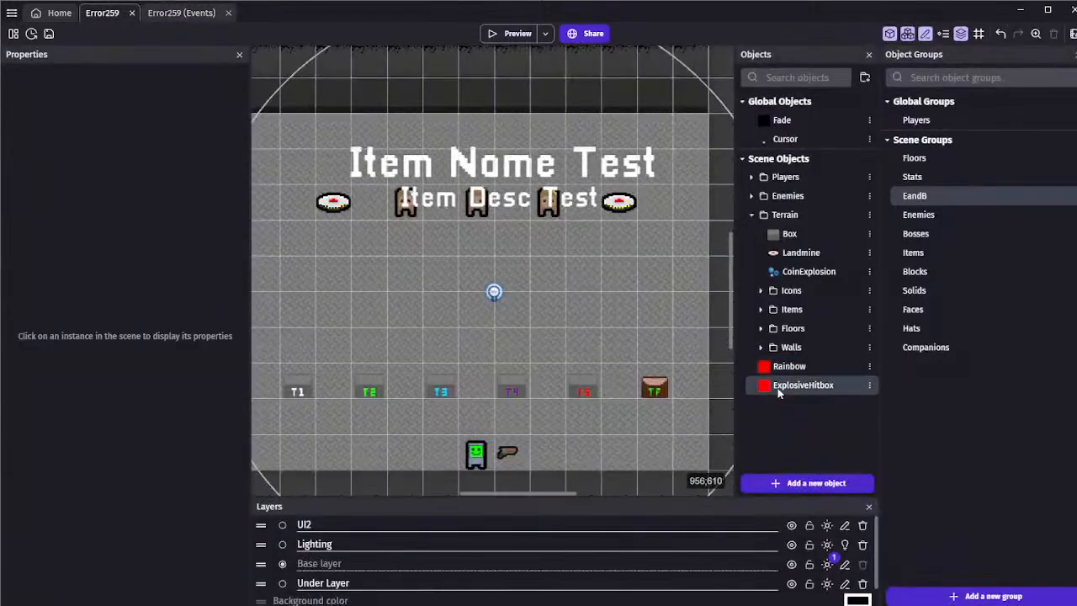
double_click(800, 383)
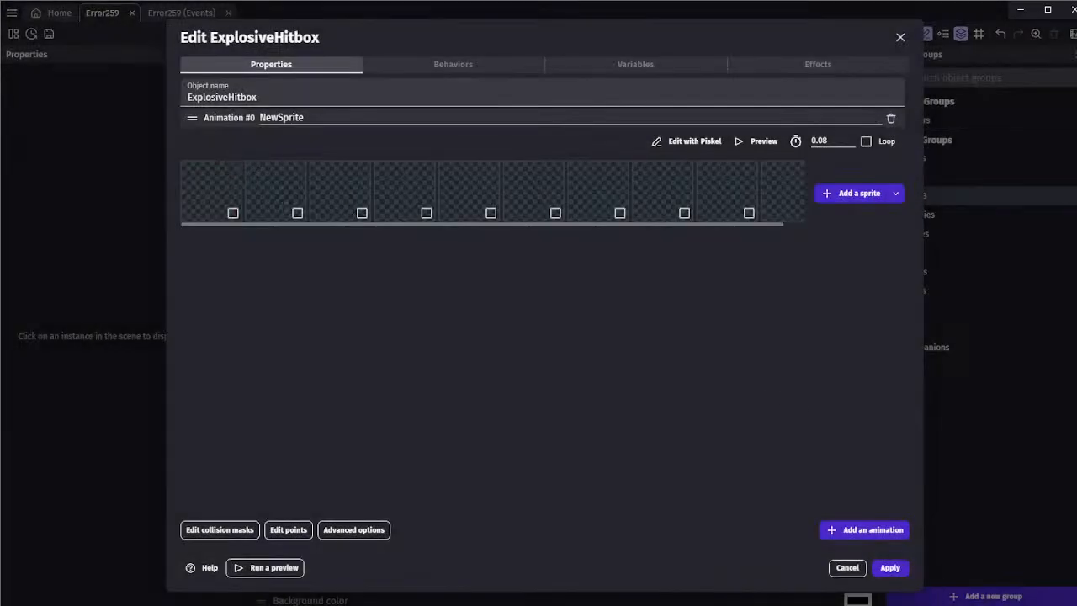
click(890, 567)
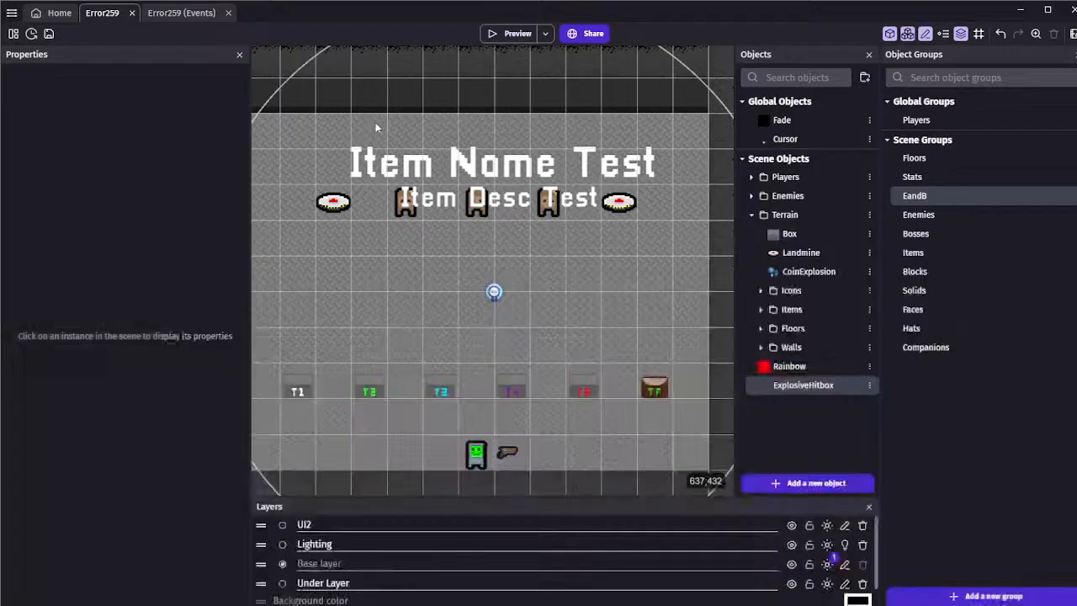
click(150, 14)
click(113, 14)
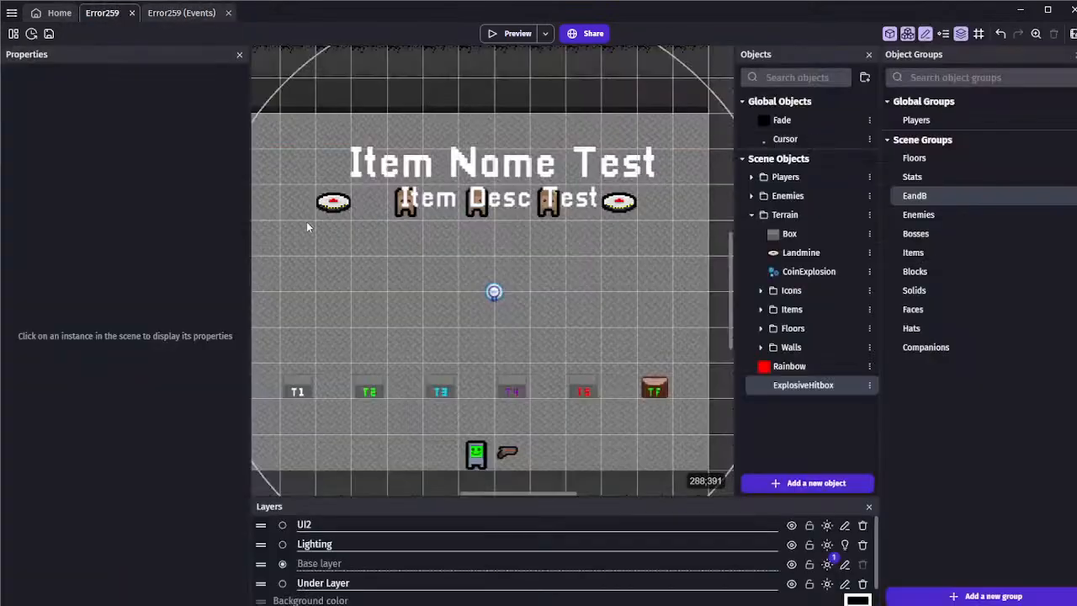
double_click(784, 384)
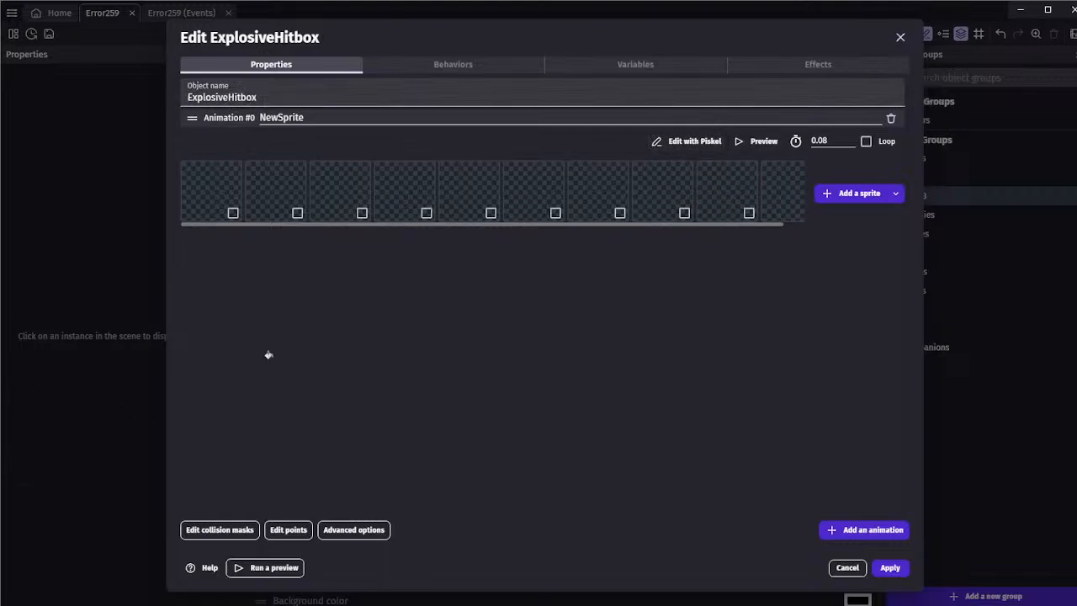
drag(268, 355, 781, 192)
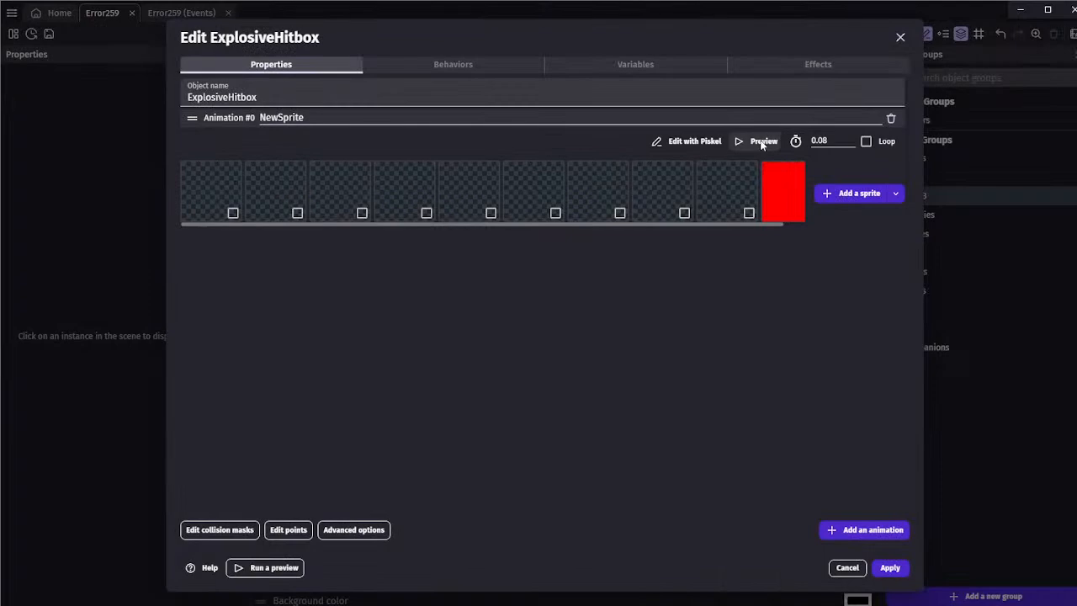
Set the ExplosiveHitbox animation speed to 30 FPS while replaying it, apply the object changes, and save the project
click(763, 142)
click(241, 529)
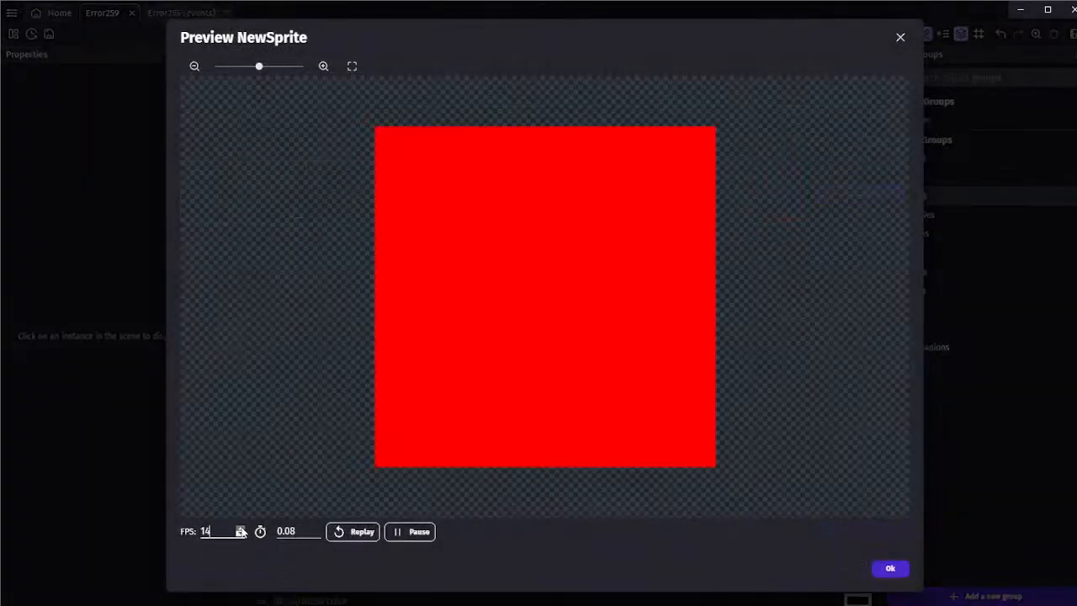
click(299, 532)
click(351, 534)
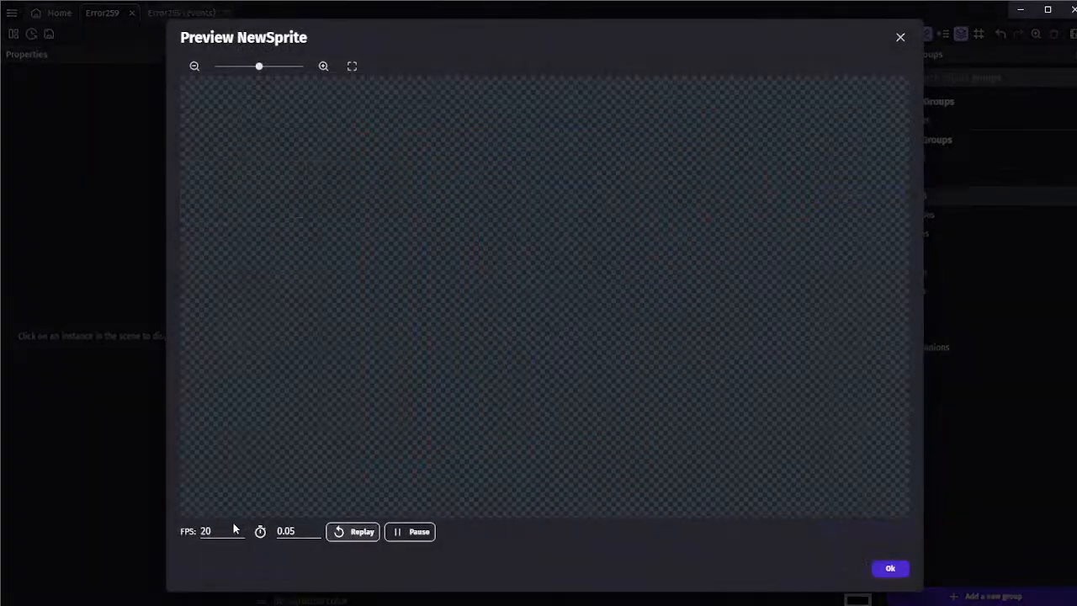
click(241, 528)
click(354, 537)
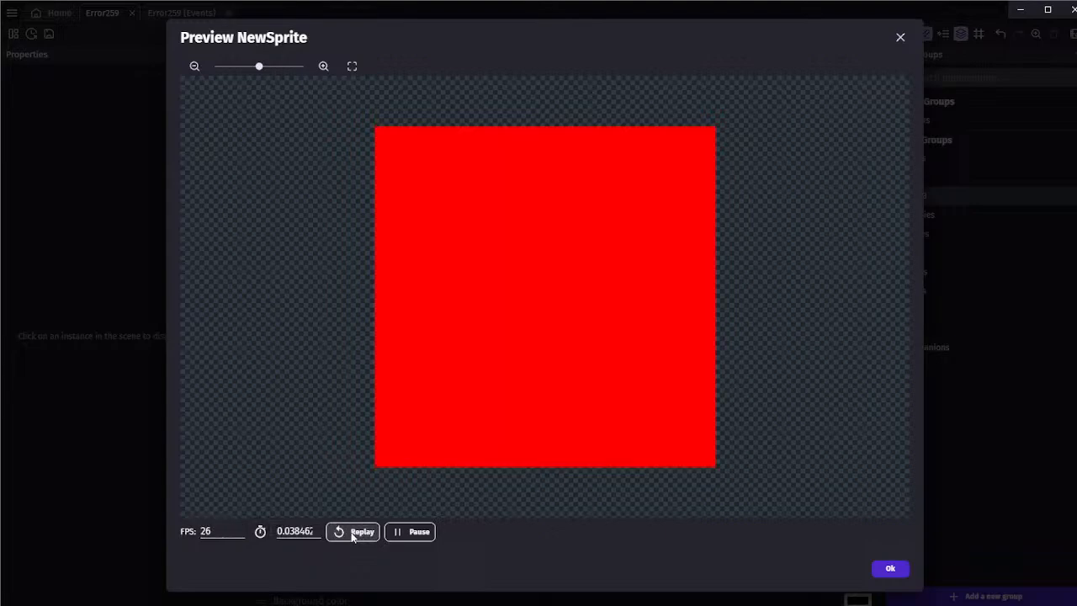
click(241, 529)
click(241, 529)
click(353, 533)
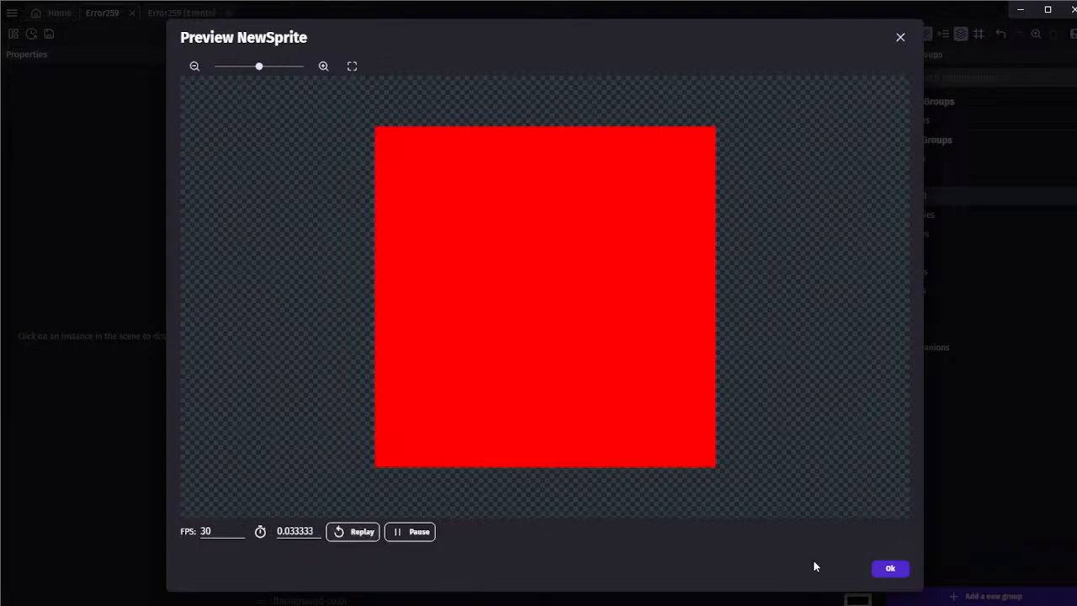
click(885, 570)
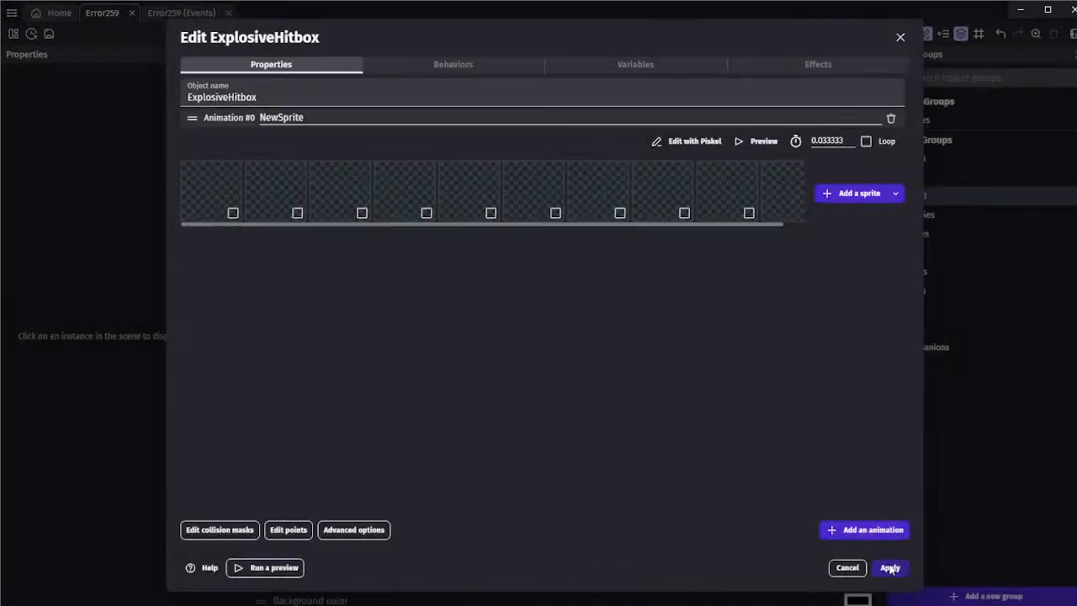
click(888, 567)
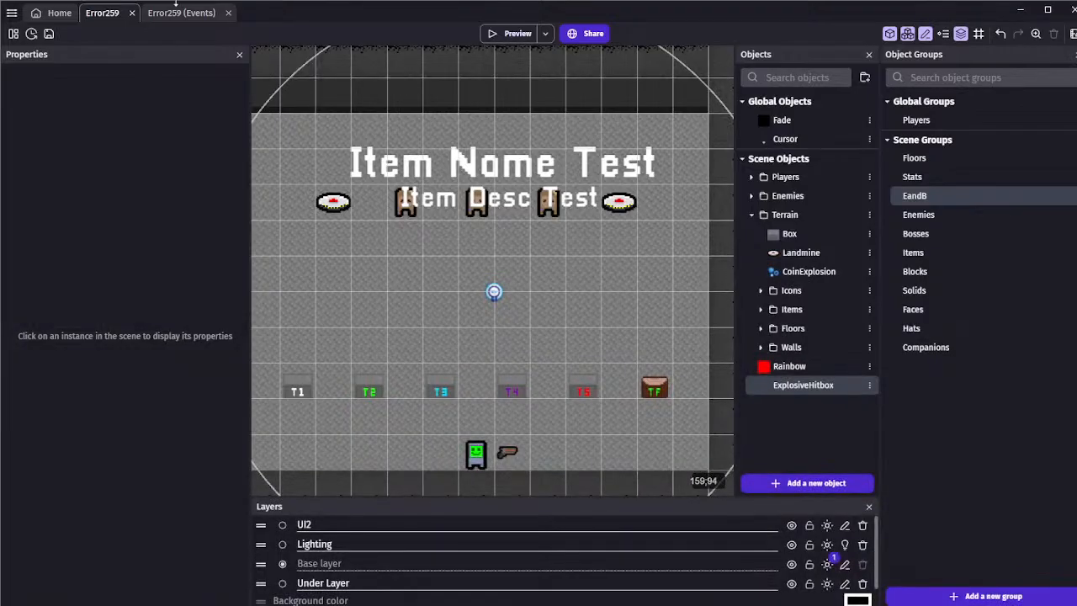
key(ctrl+s)
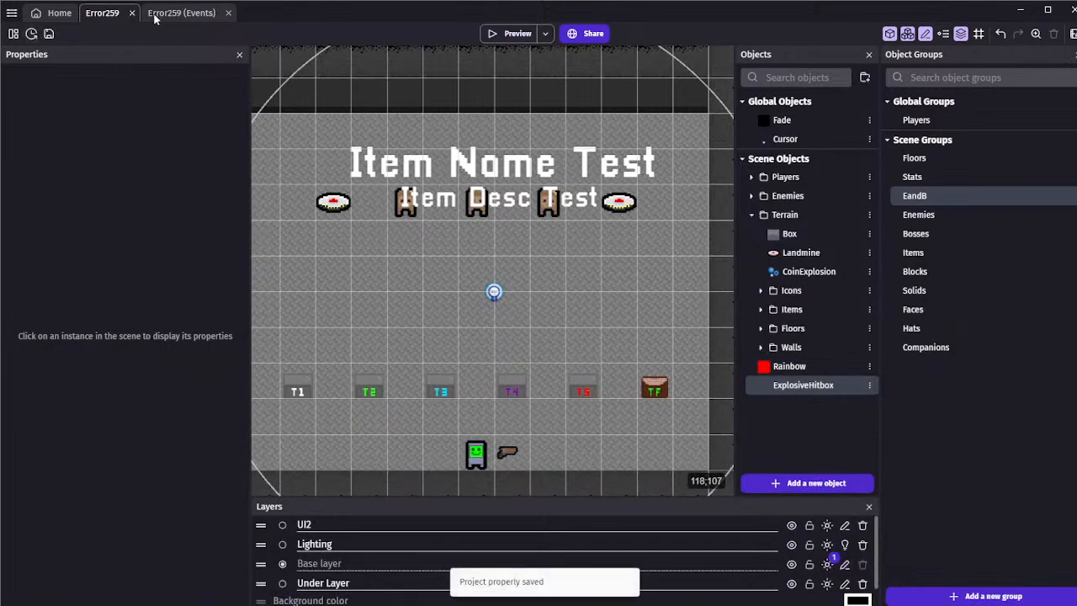
Move the empty sub-event out of the Landmine for-each event and give it the condition that ExplosiveHitbox's animation is finished
click(155, 15)
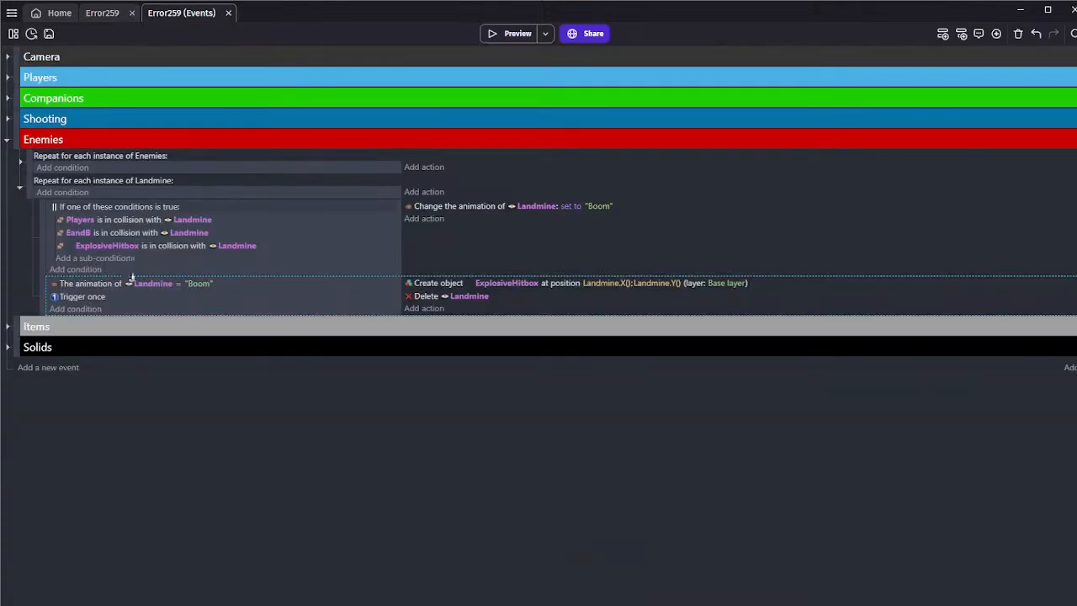
click(76, 309)
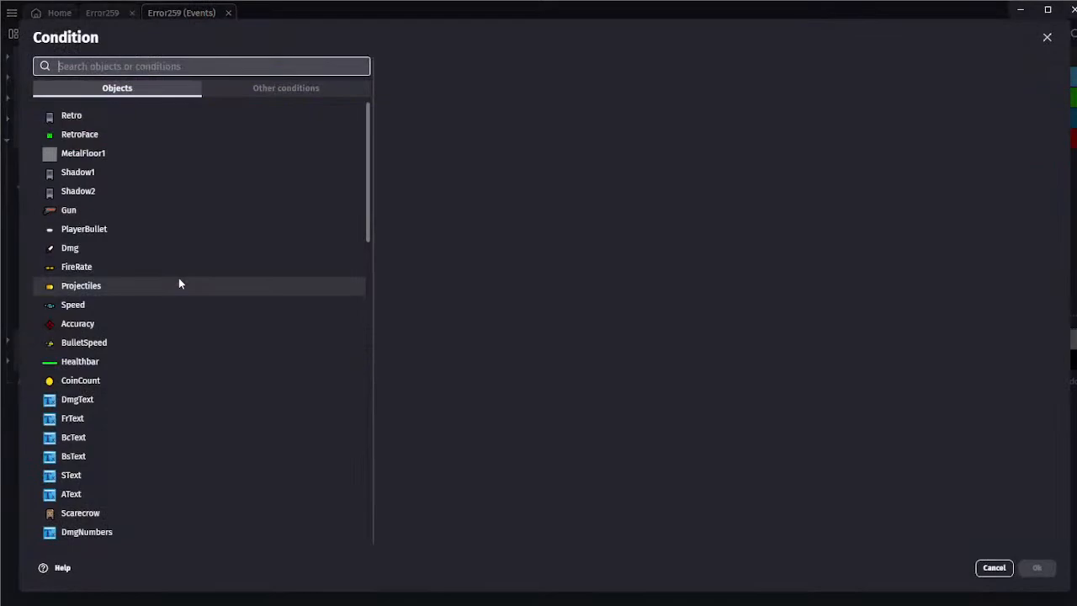
click(994, 567)
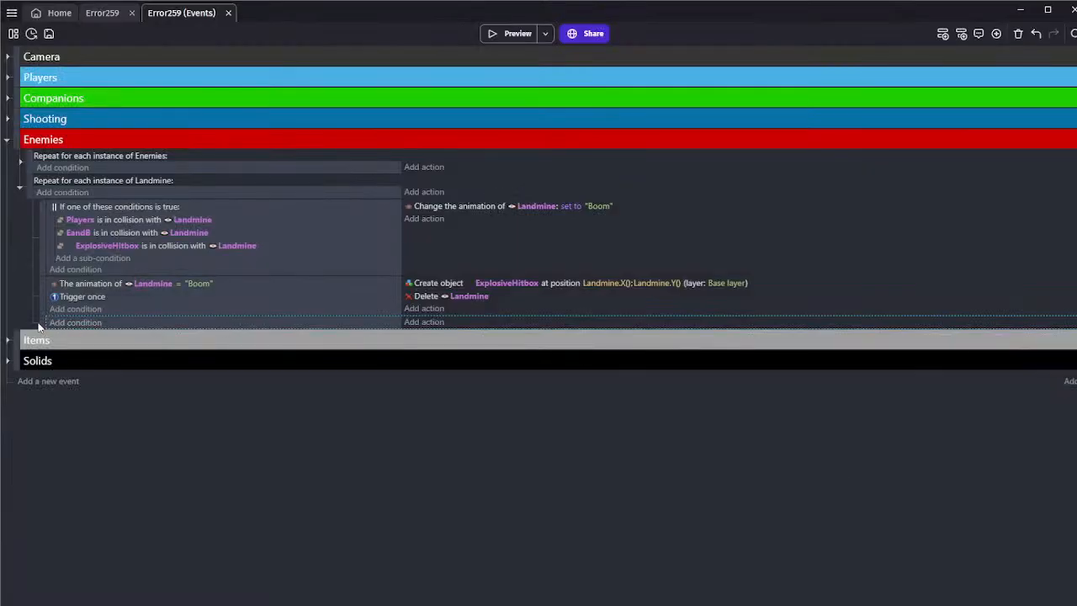
drag(41, 323, 34, 321)
click(63, 324)
scroll(135, 337, down, 5)
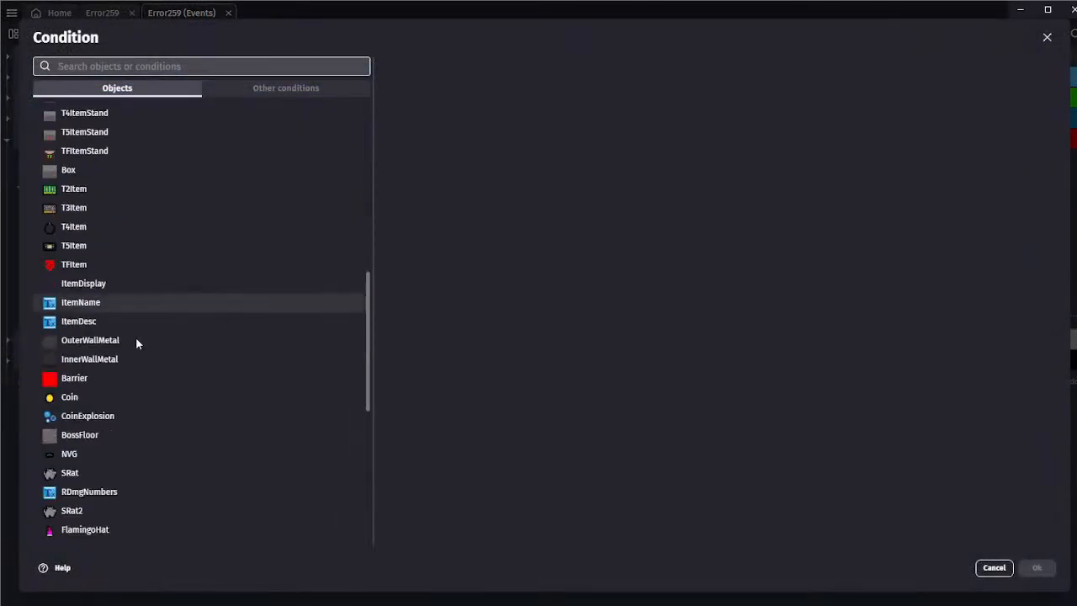
text(hit)
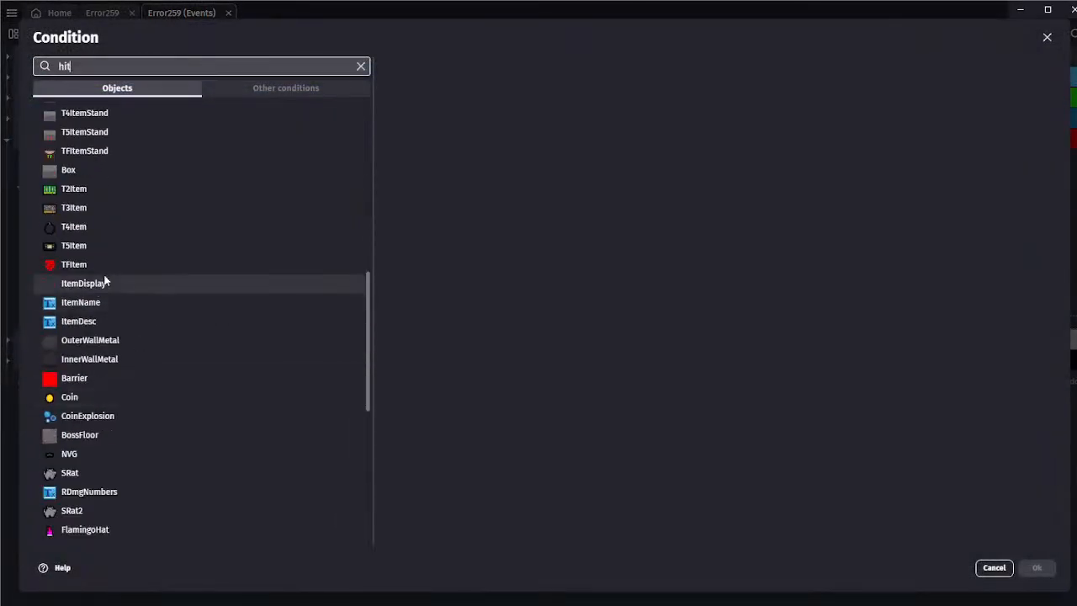
click(106, 89)
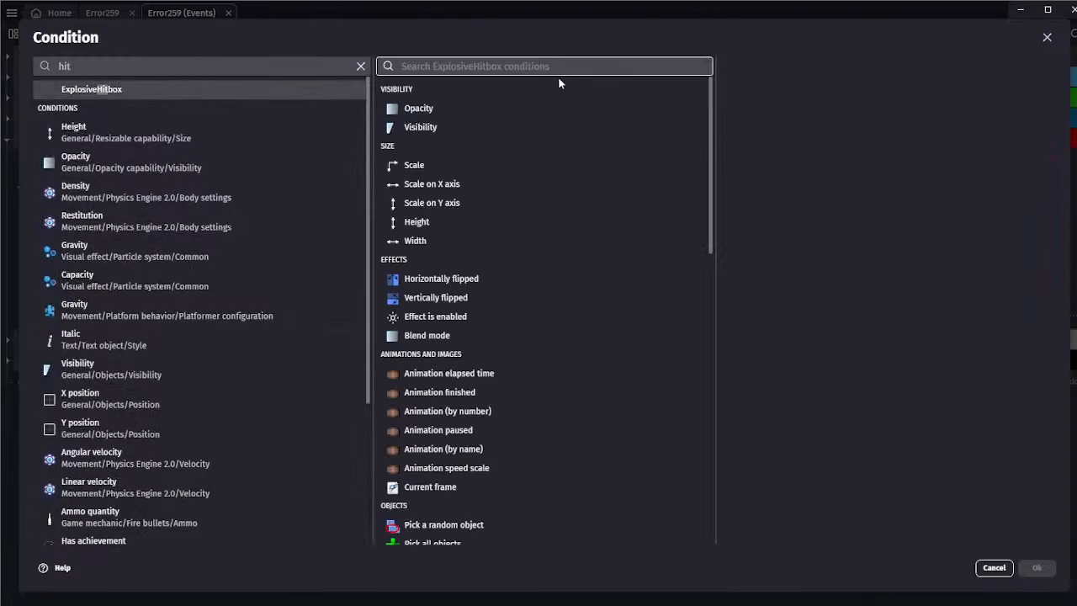
click(425, 394)
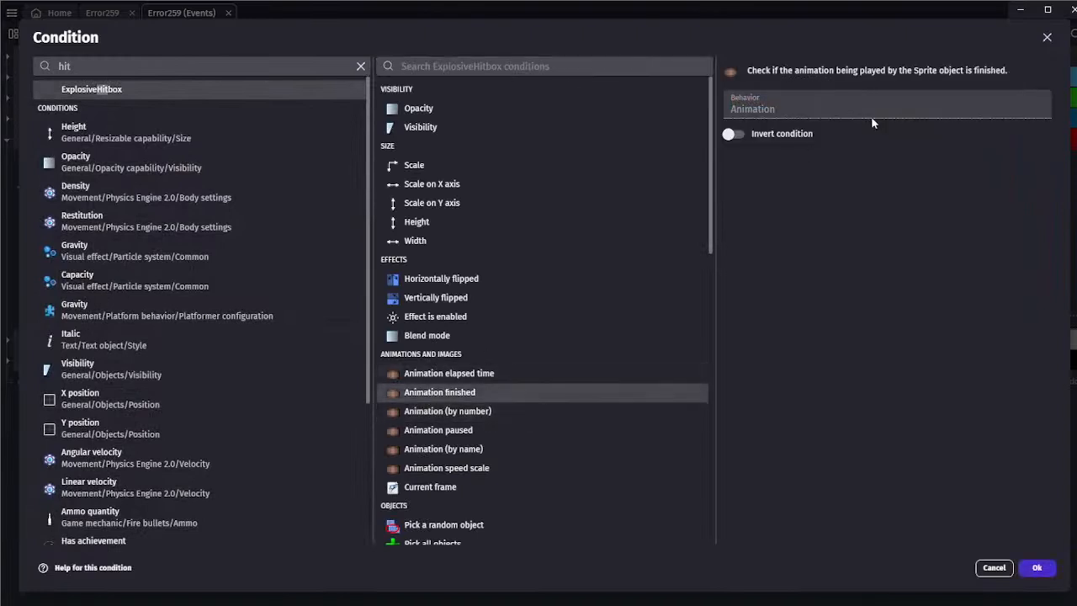
click(1036, 567)
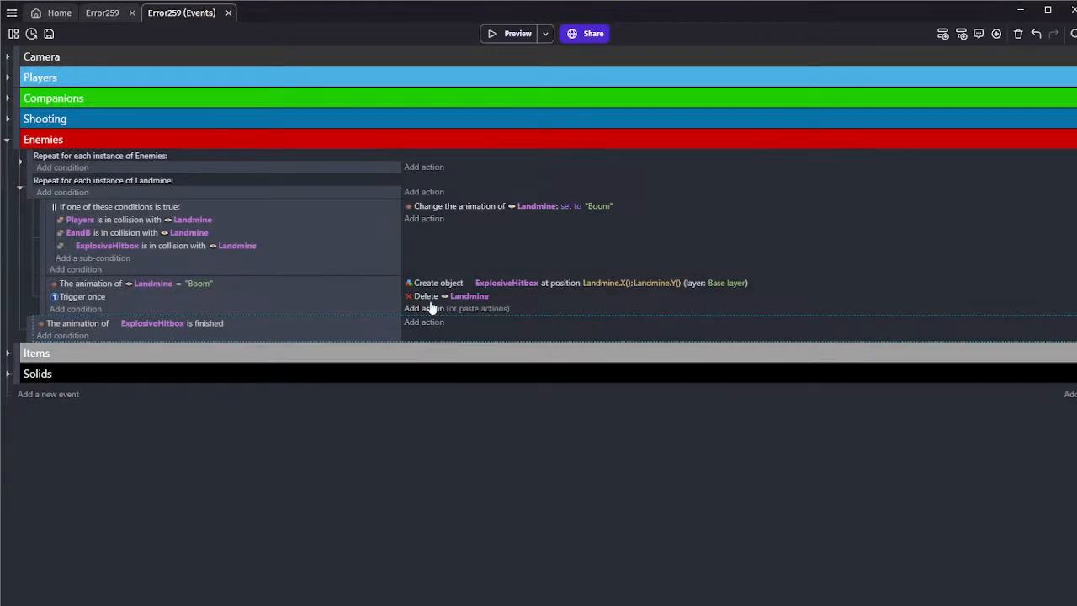
Paste the delete action into the animation-finished event and set its object to ExplosiveHitbox
key(ctrl+v)
click(455, 322)
text(ex)
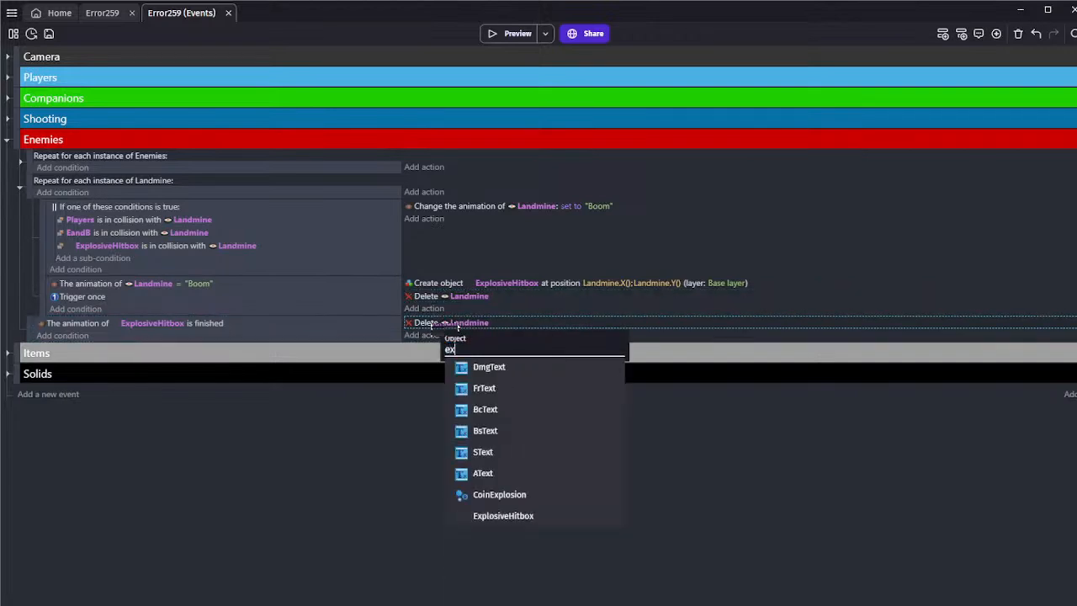
click(503, 516)
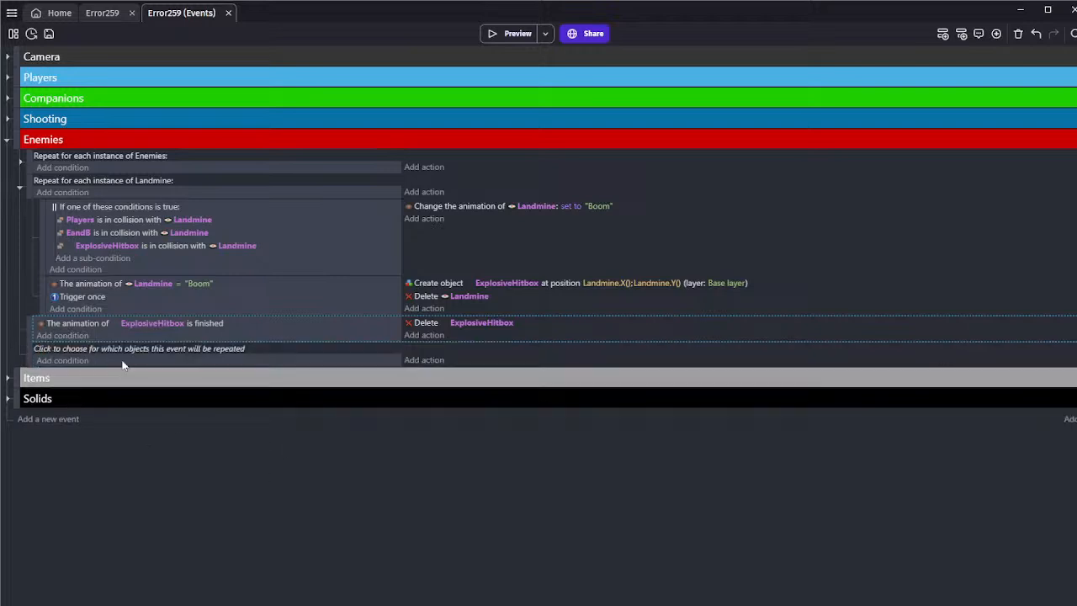
Put the animation-finished condition and delete action into an event repeated for each ExplosiveHitbox instance, remove the empty sub-event, and save the project
click(120, 346)
key(BackSpace)
text(pl)
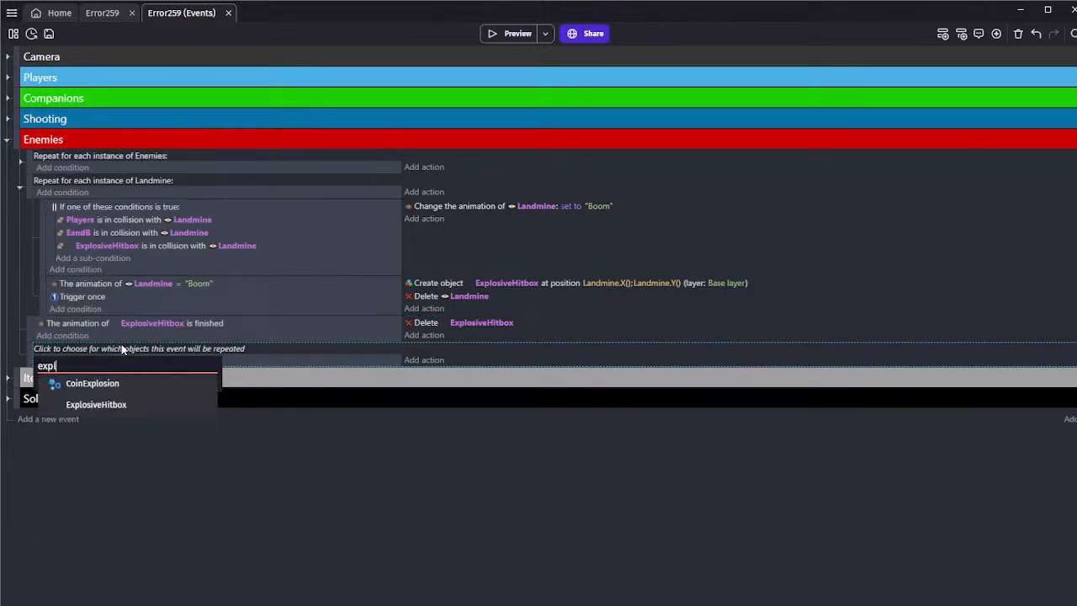
click(89, 405)
mouse_move(29, 337)
mouse_down()
mouse_move(29, 321)
mouse_move(44, 353)
mouse_up()
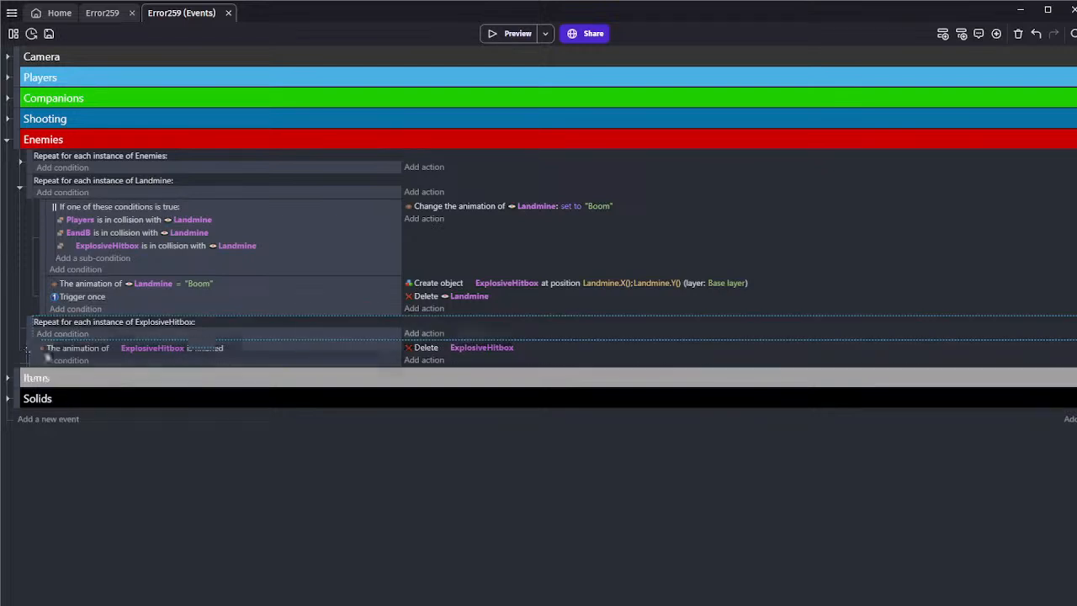
drag(419, 359, 423, 335)
click(383, 362)
key(Delete)
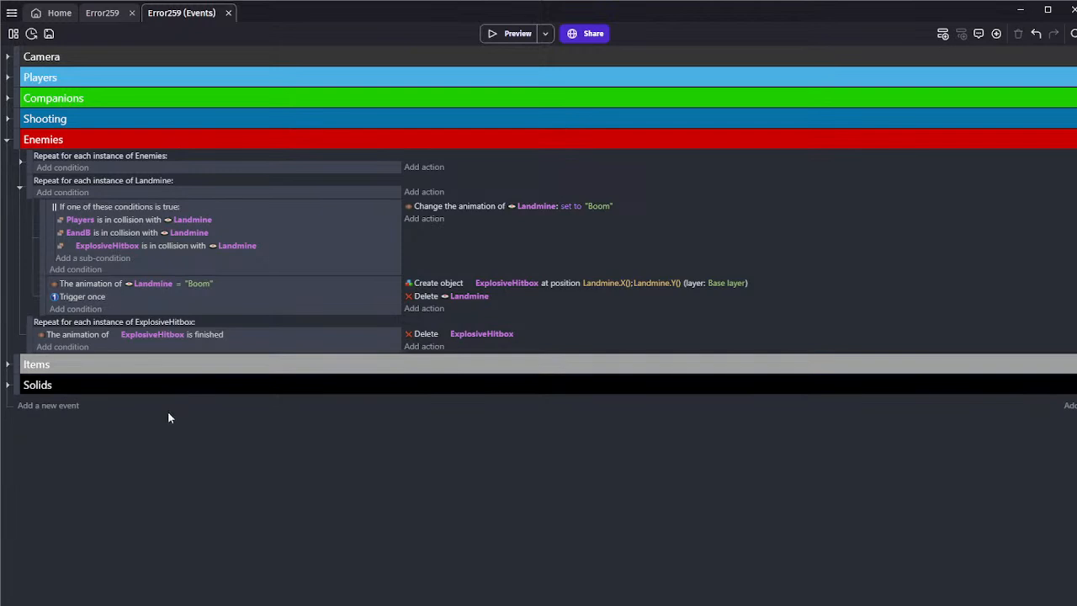
click(49, 34)
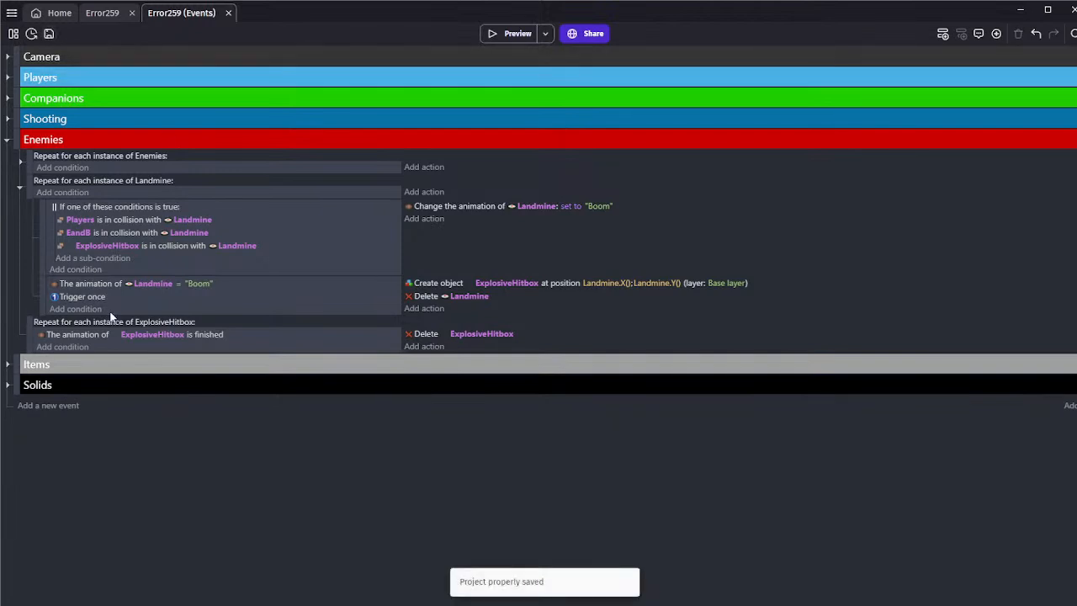
Duplicate the create-object action in the Landmine "Boom" event, place the copy above the delete action, and clear its object
click(152, 311)
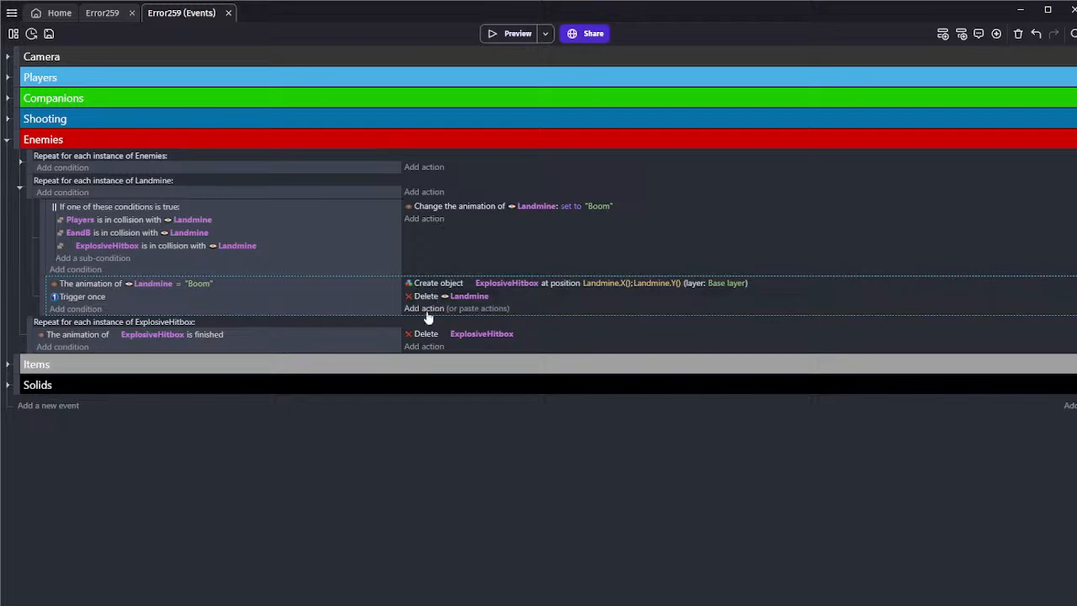
click(437, 286)
click(457, 310)
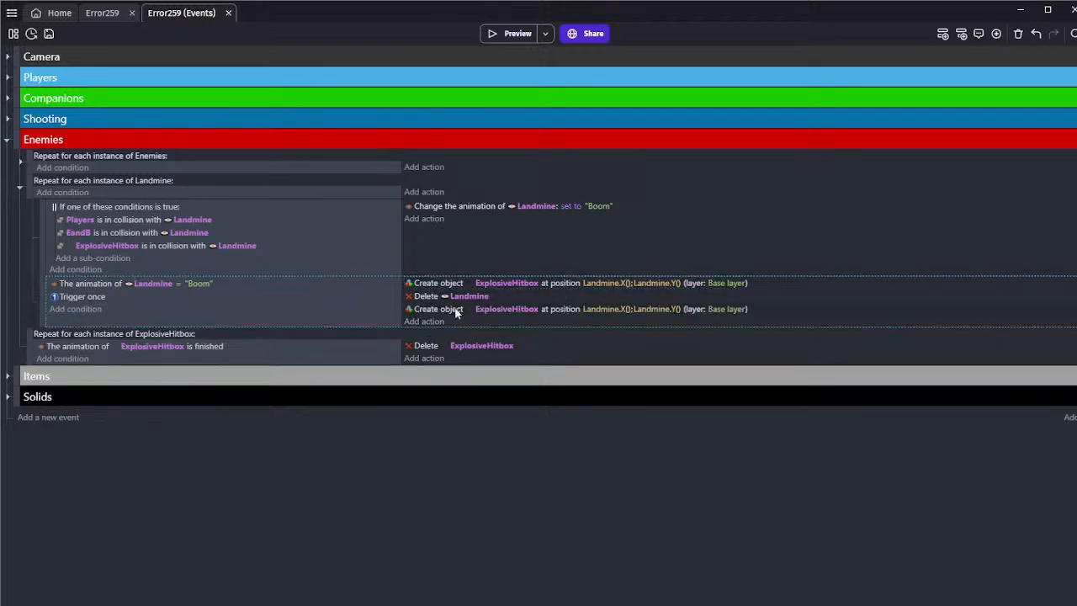
drag(457, 312, 463, 297)
click(501, 299)
click(378, 308)
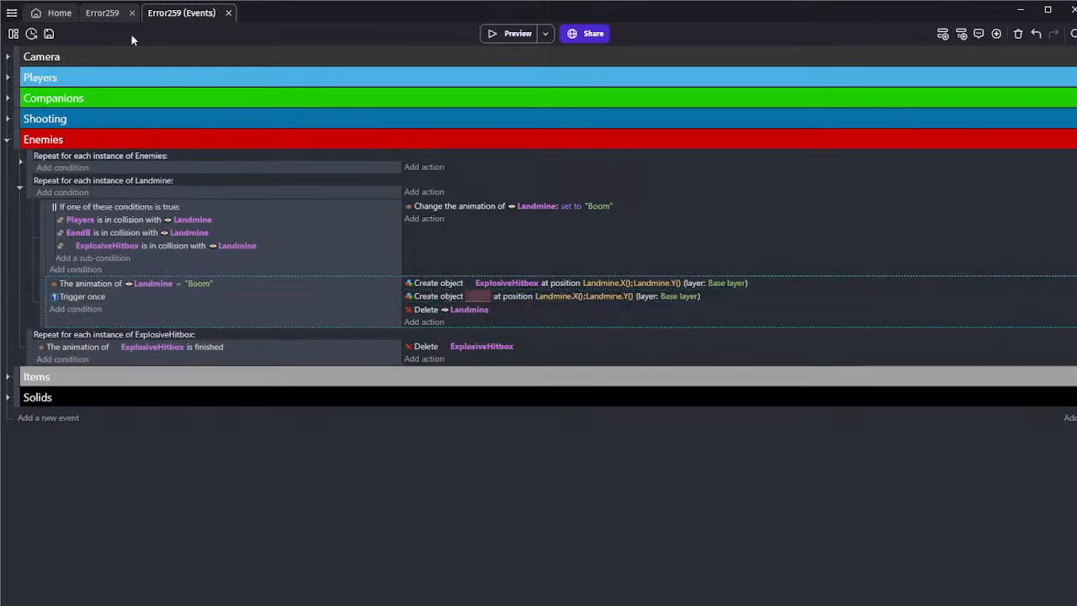
Duplicate the CoinExplosion particle object in the scene's Terrain folder and name the copy Explosion1
click(102, 12)
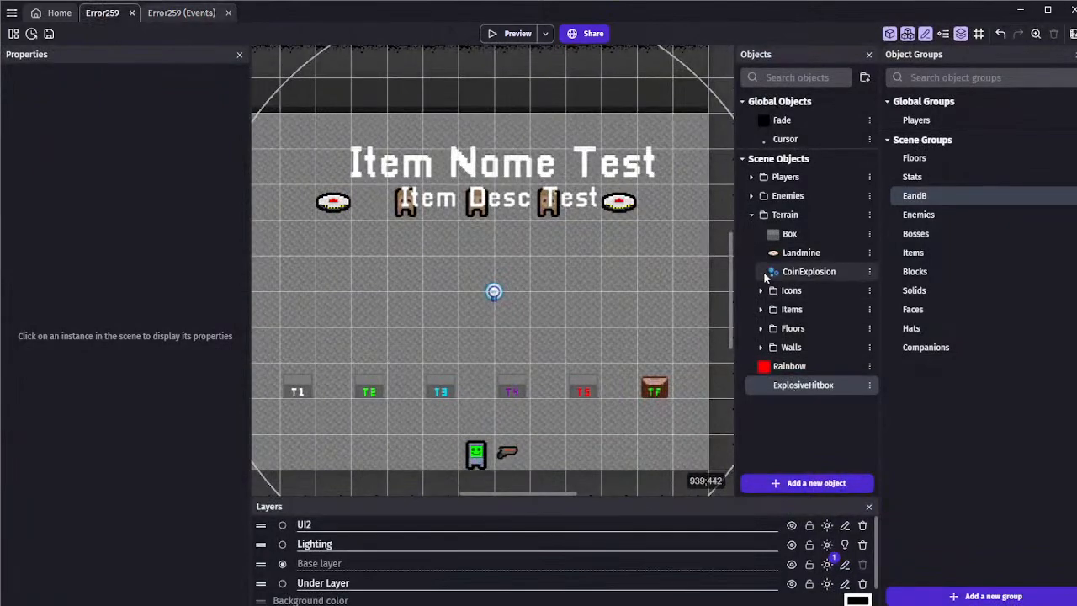
click(796, 478)
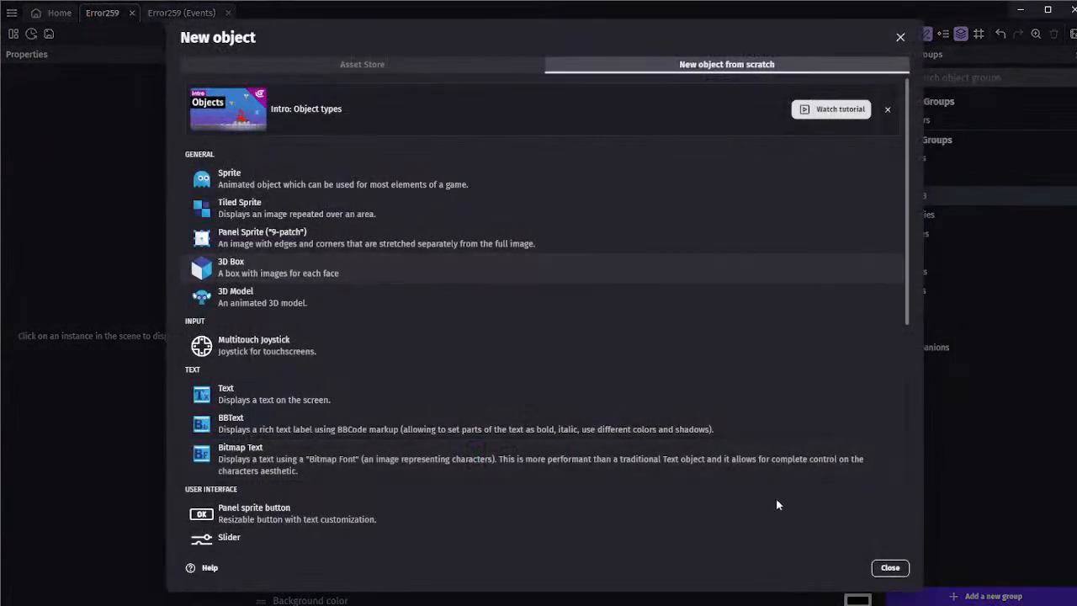
click(889, 568)
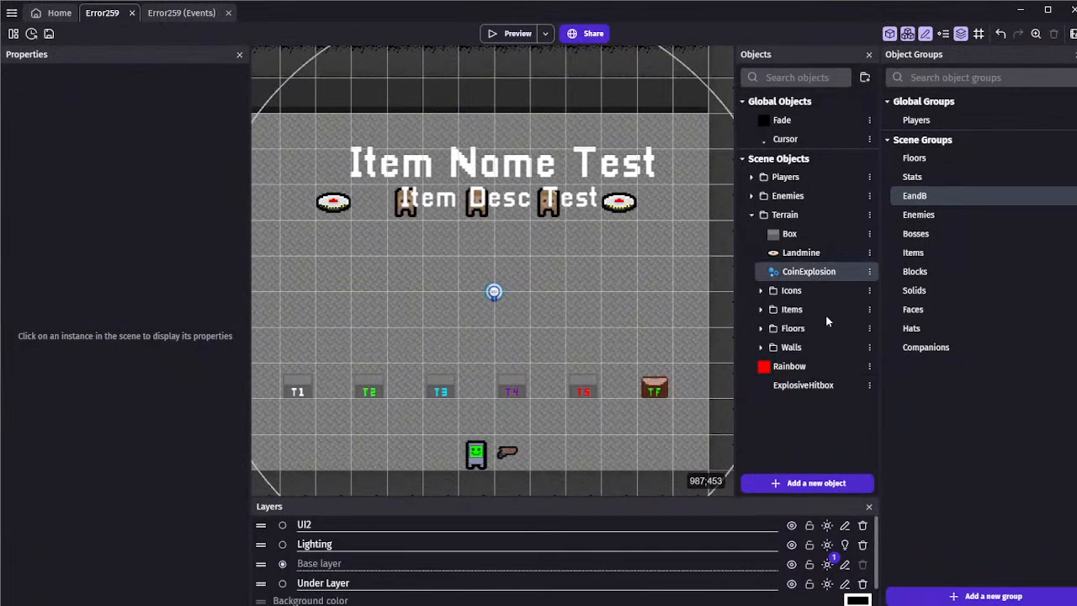
click(828, 327)
text(E)
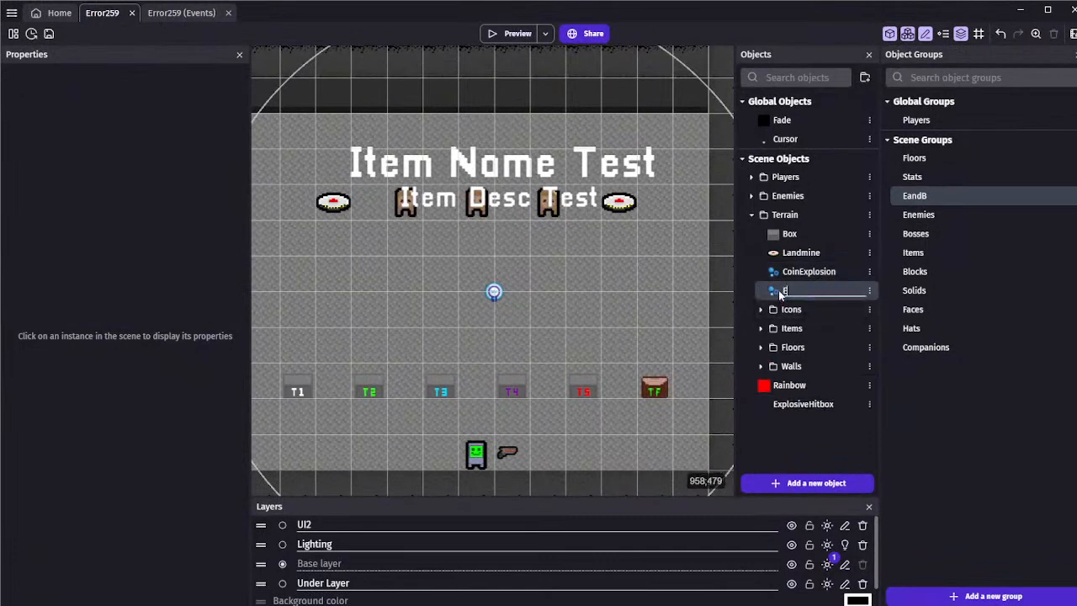
text(xplosion1)
key(Return)
Clear the coin image from Explosion1 and change its particle type to Circle
double_click(800, 290)
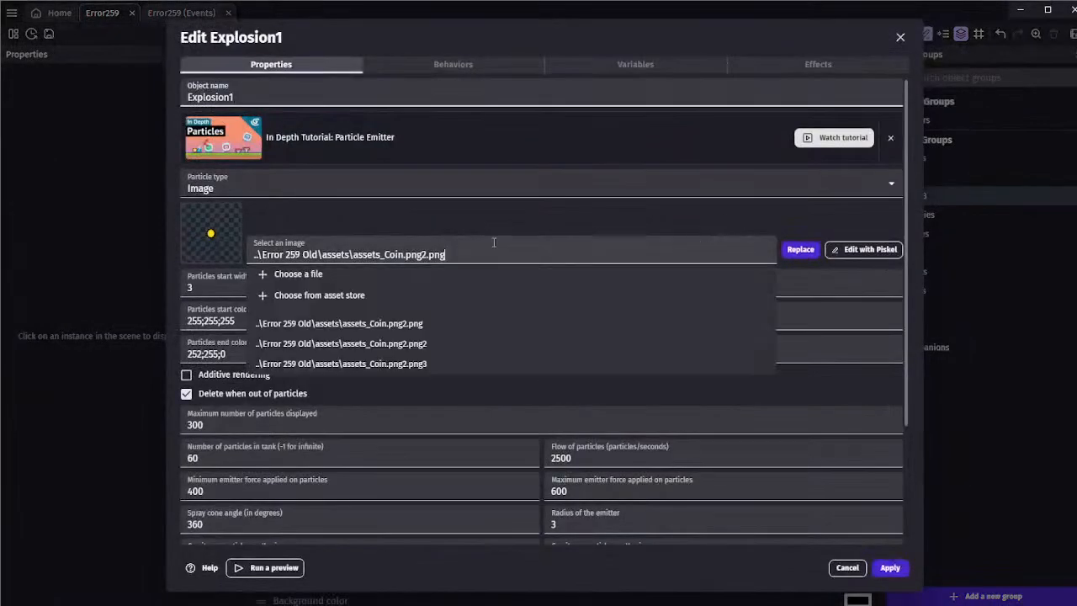
key(BackSpace)
click(375, 210)
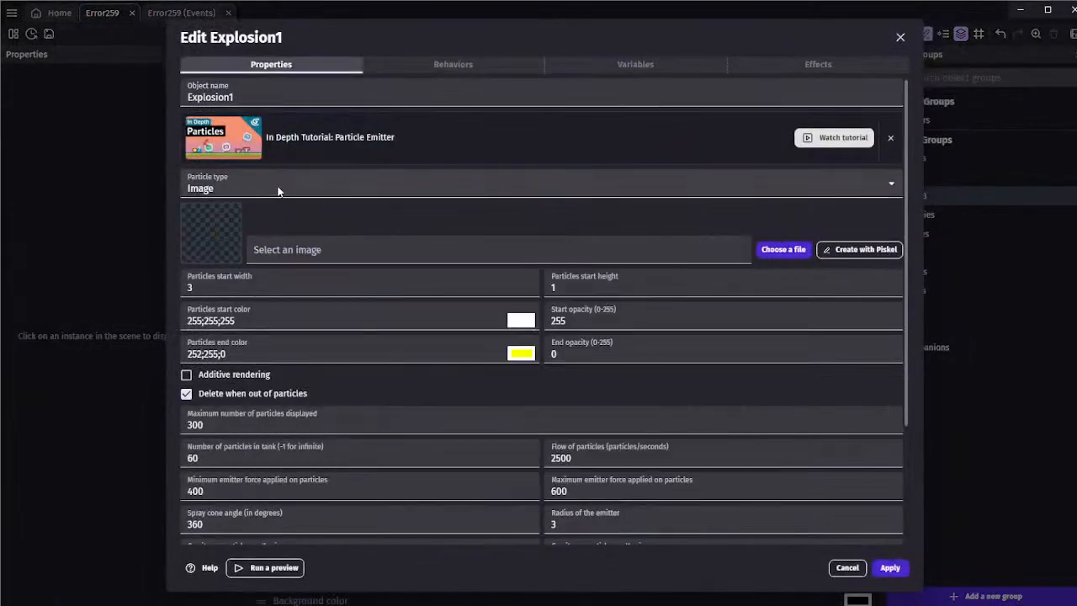
click(211, 206)
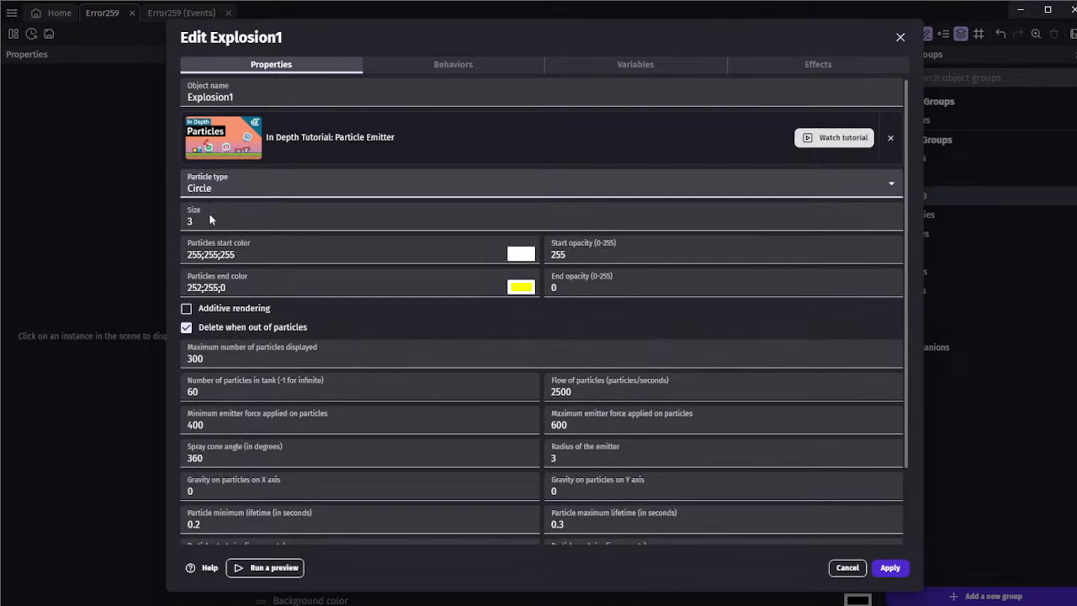
Set Explosion1's particle start color to black (0;0;0) and end color to light gray (197;197;197), and apply the object changes
click(521, 253)
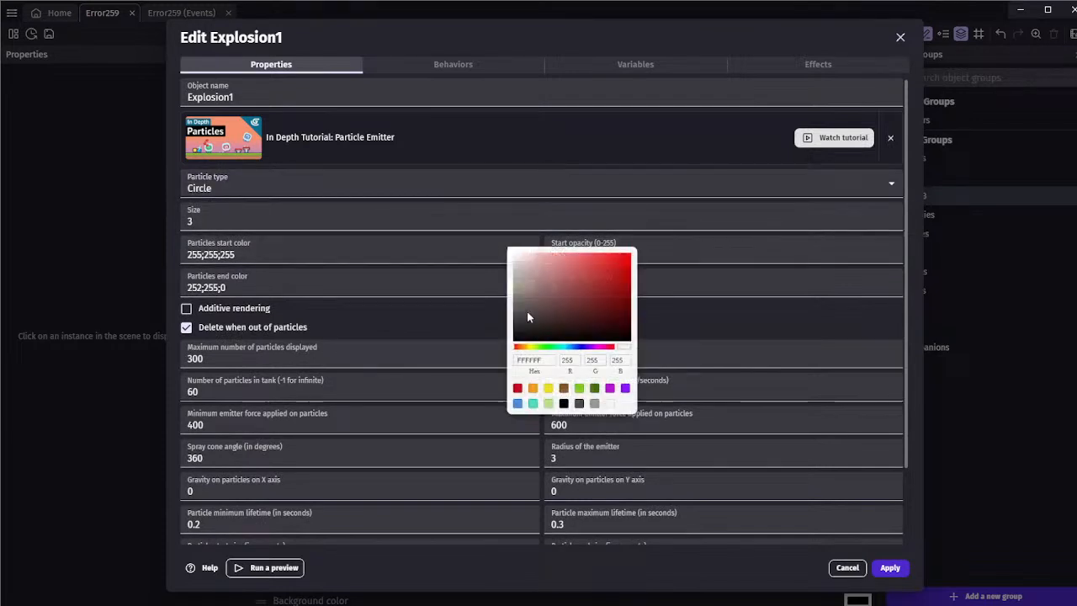
click(444, 319)
click(521, 253)
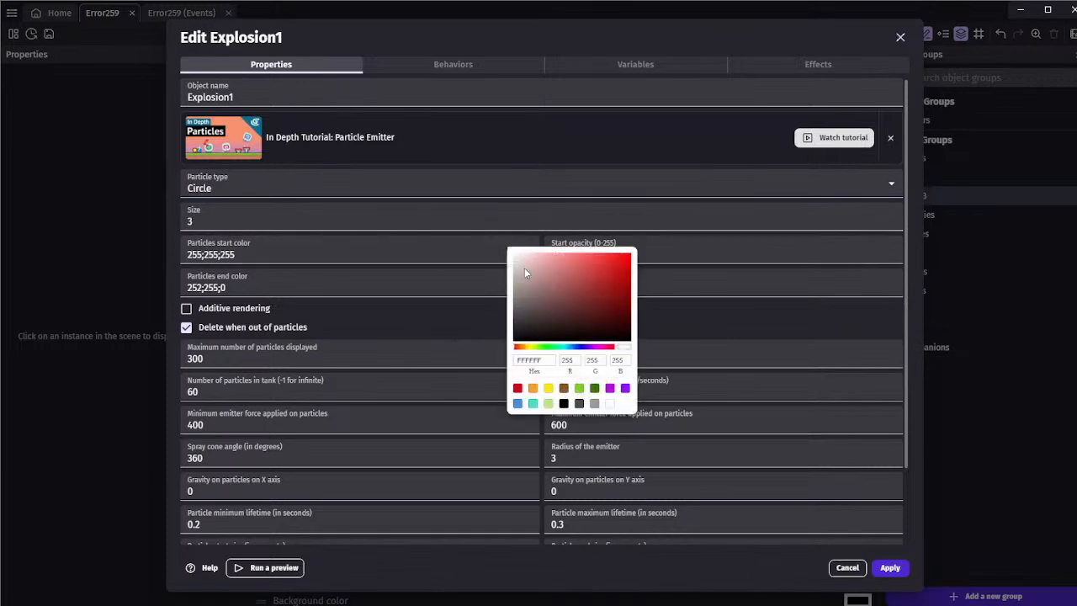
drag(520, 295, 480, 311)
click(481, 311)
click(521, 287)
click(511, 314)
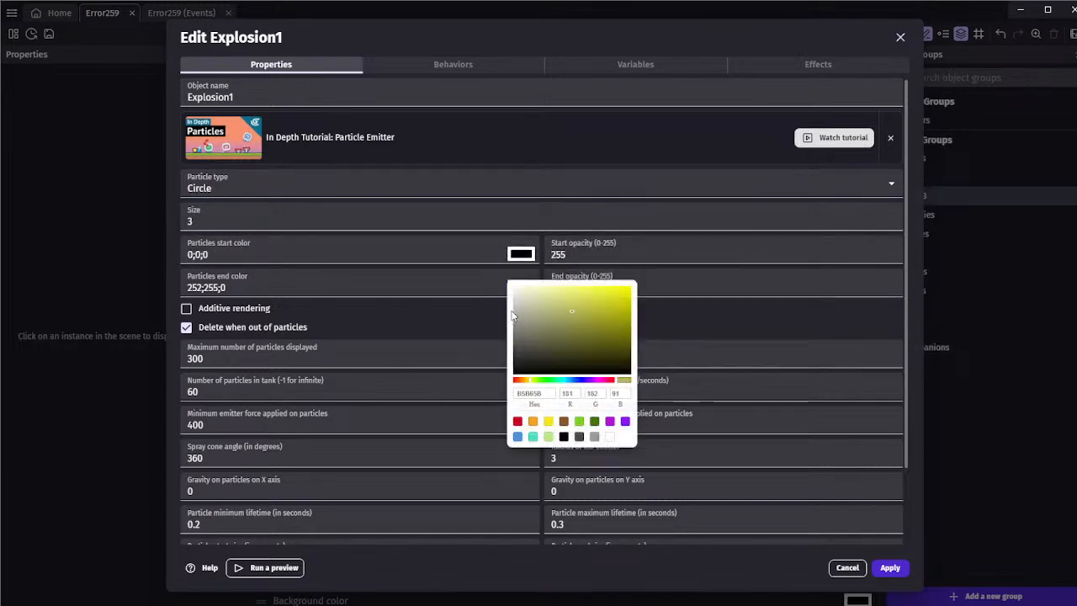
click(485, 321)
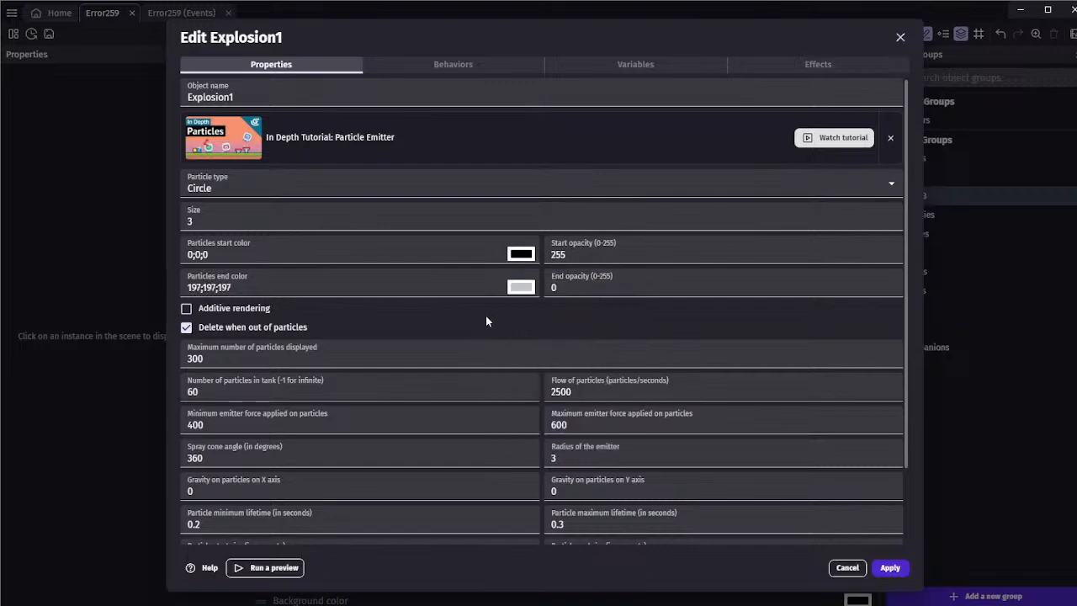
scroll(485, 315, down, 2)
click(818, 64)
click(341, 67)
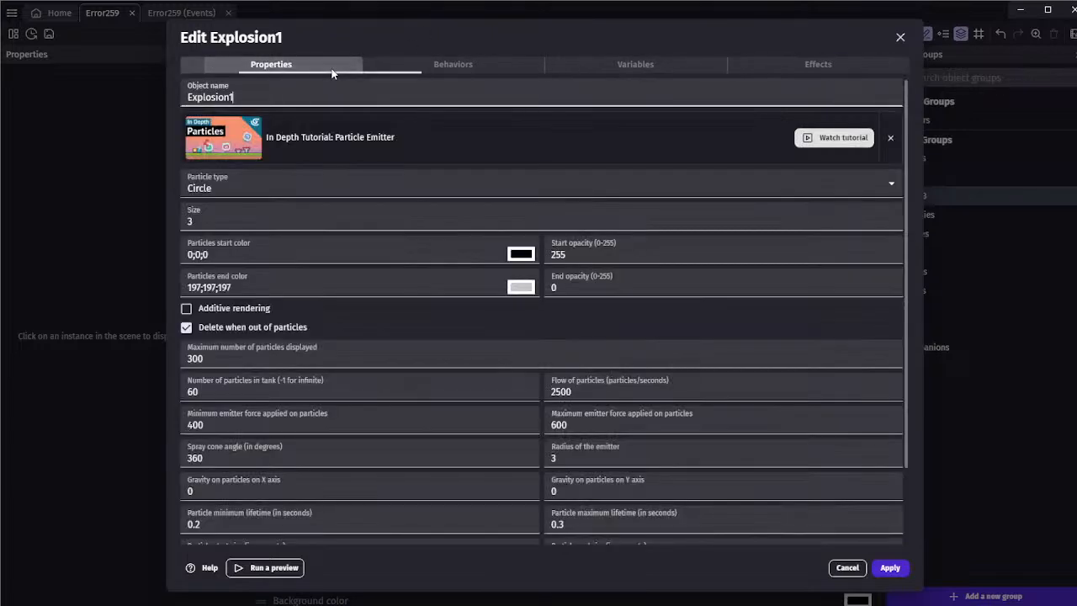
click(890, 567)
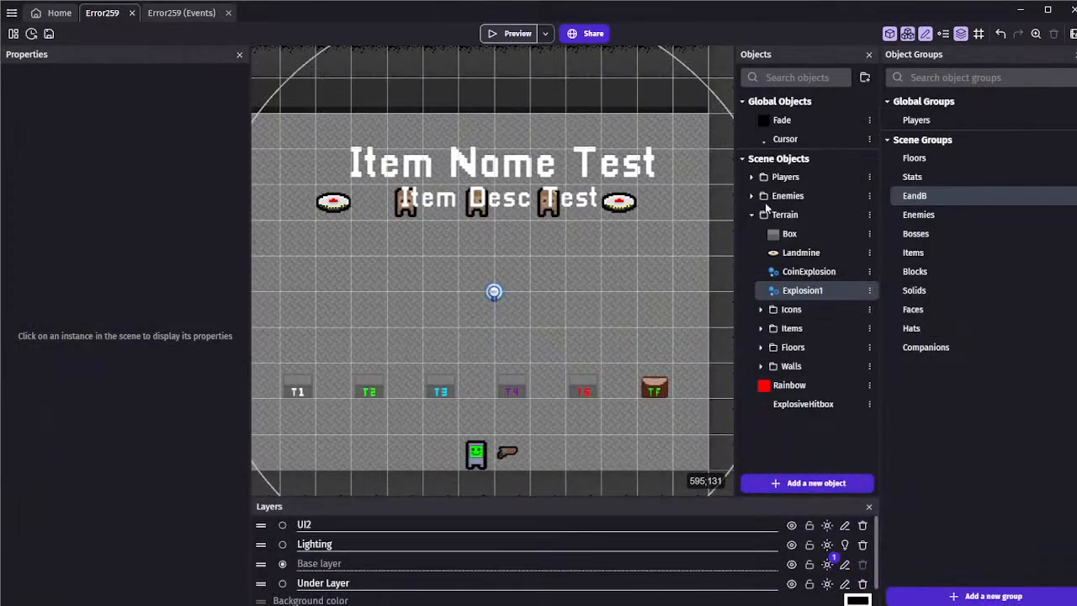
Preview the game with a test instance of Explosion1 placed in the room, and delete that instance from the scene
drag(802, 290, 565, 256)
click(505, 34)
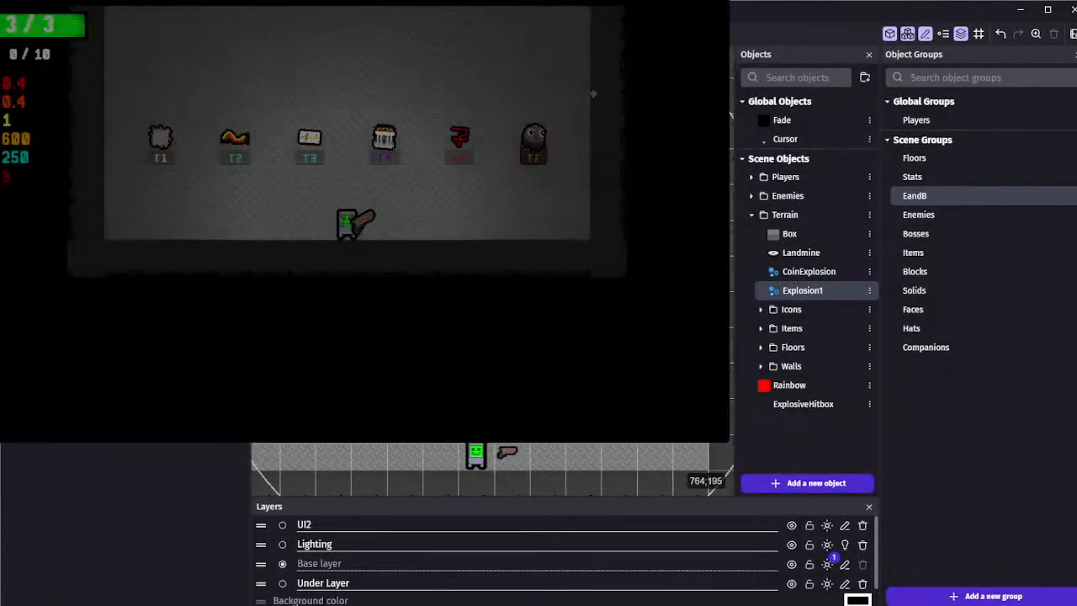
key(w)
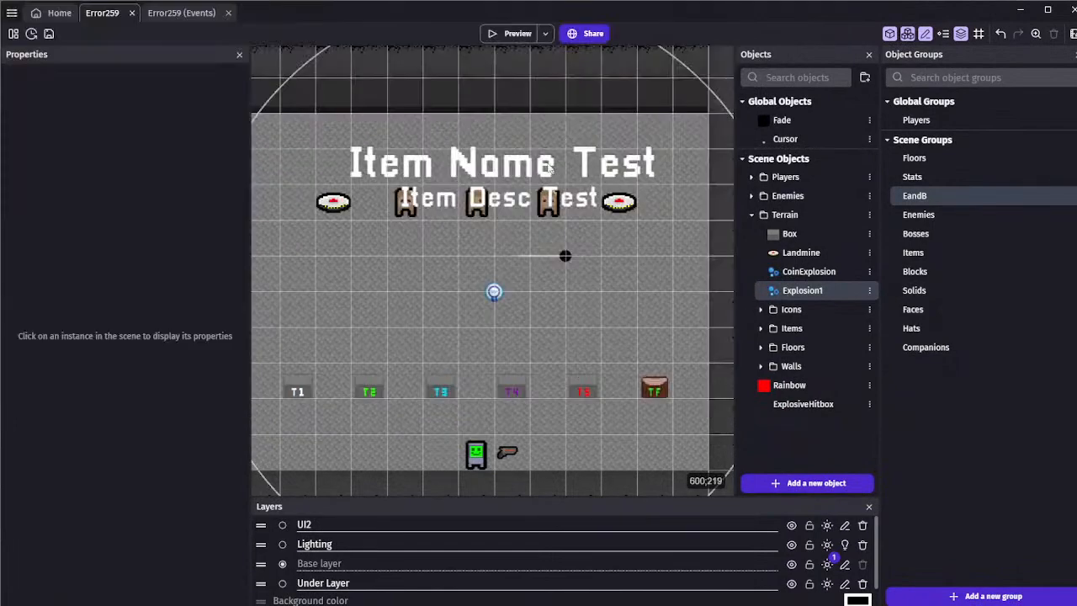
click(566, 256)
key(Delete)
Set the empty Create object action in the Landmine "Boom" event to create Explosion1, and preview the game
click(177, 13)
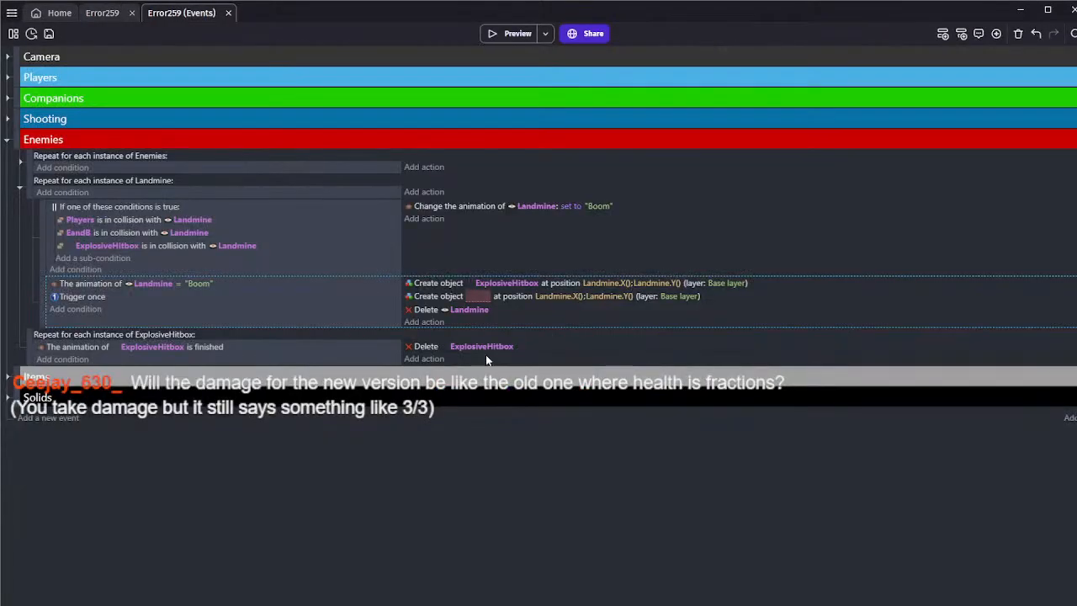
click(474, 294)
scroll(516, 479, down, 10)
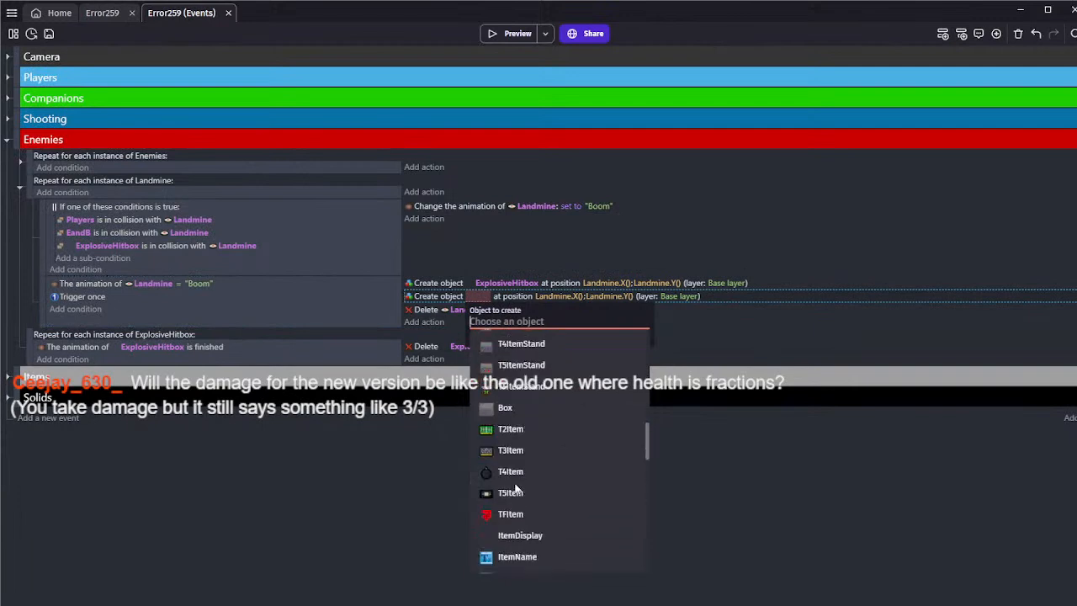
text(exp)
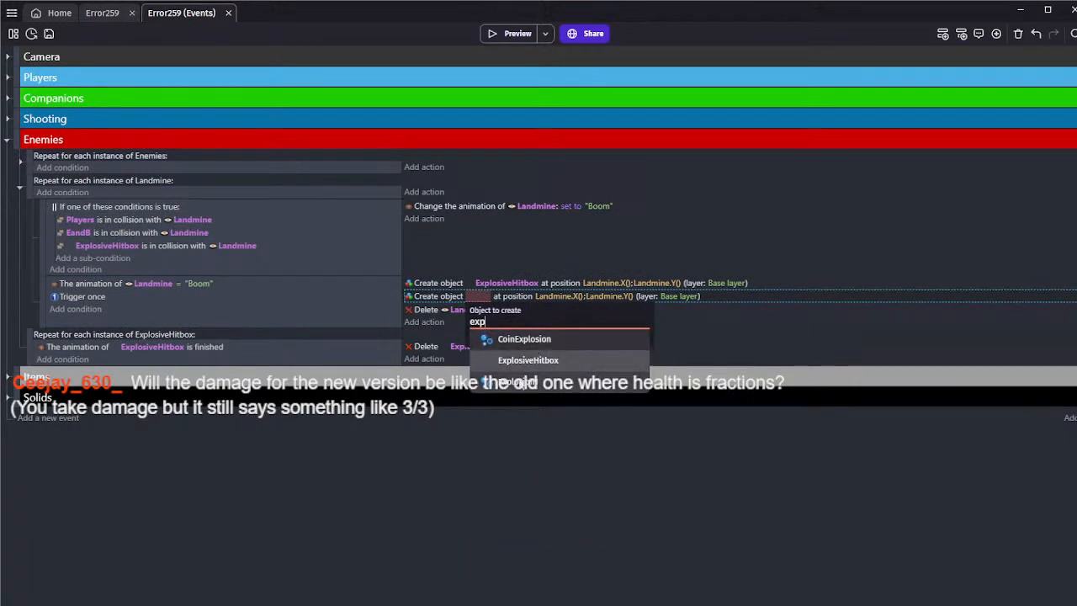
click(517, 381)
click(504, 36)
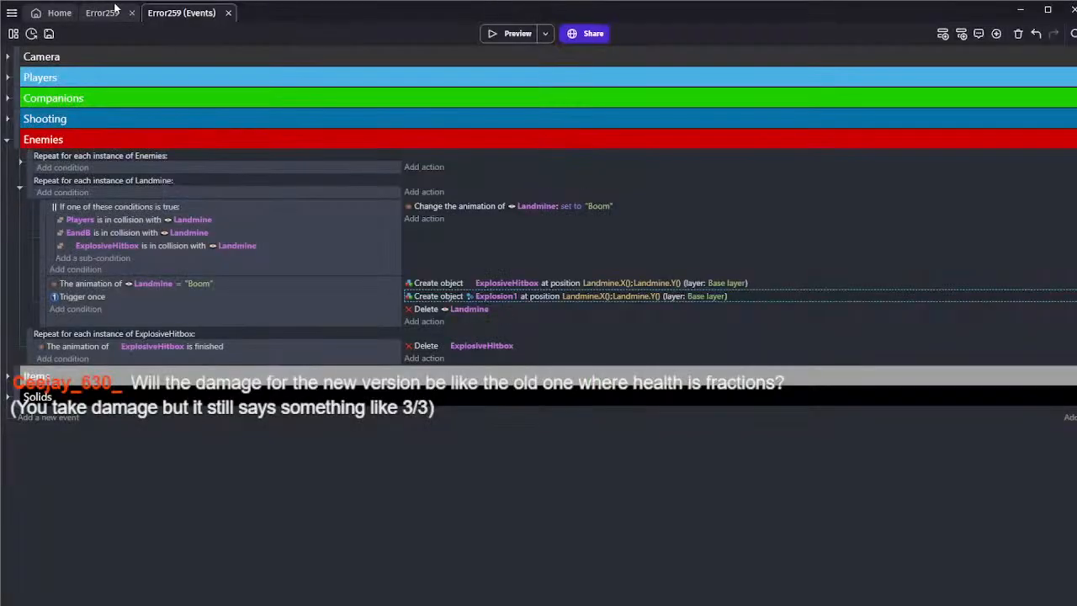
Set Explosion1's particle maximum lifetime to 0.4 seconds and its maximum emitter force to 500
click(109, 10)
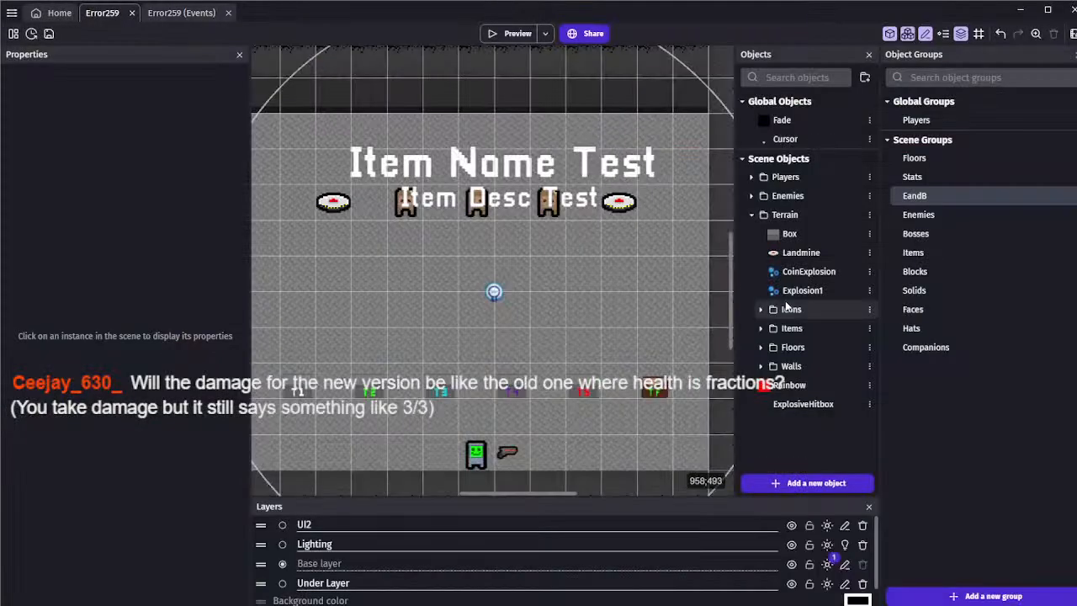
double_click(801, 290)
scroll(447, 274, down, 2)
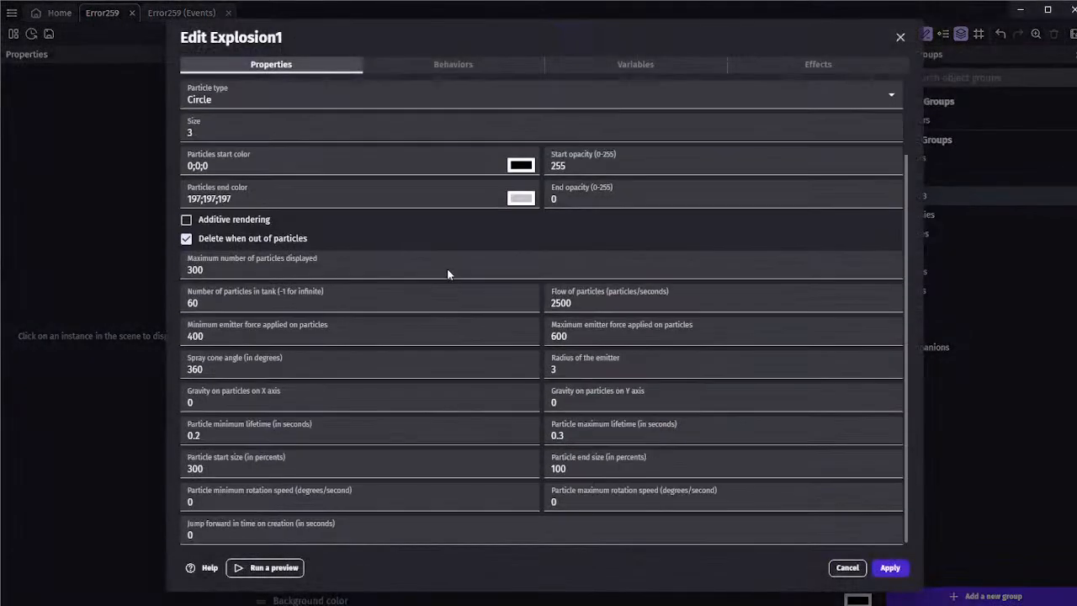
click(199, 435)
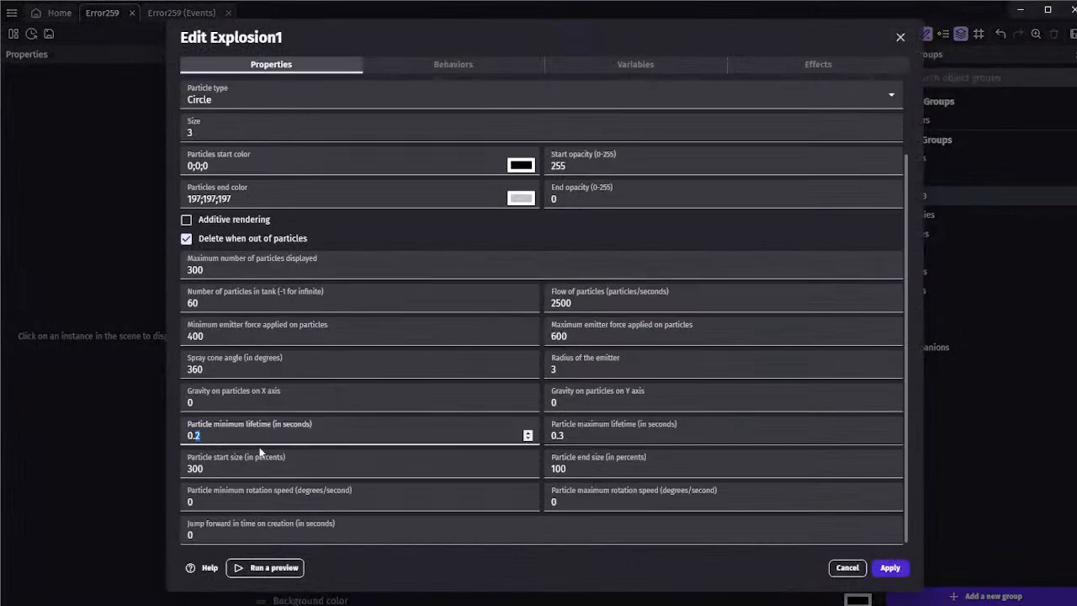
double_click(560, 436)
text(4)
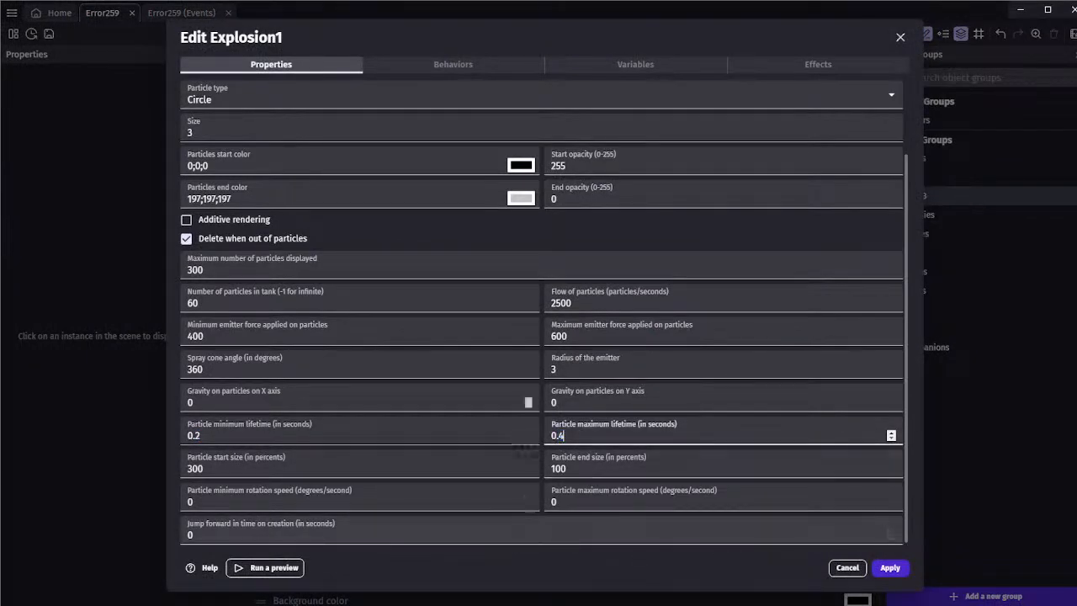
double_click(561, 303)
click(589, 337)
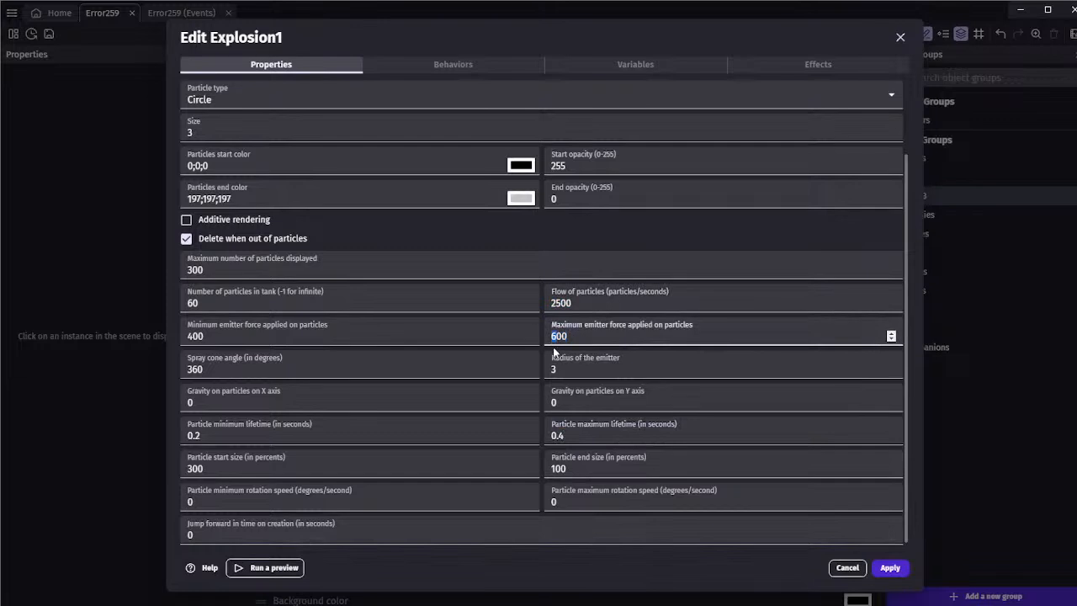
text(5)
Change Explosion1's particle type to Image with the Explosion1 image, and apply the object changes
scroll(514, 226, up, 2)
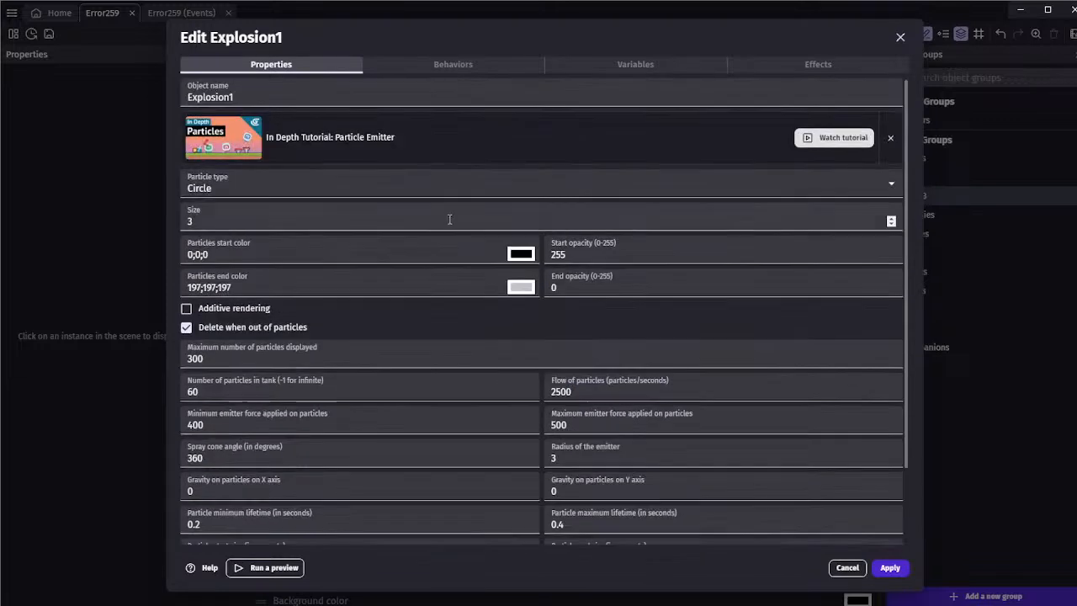
click(227, 226)
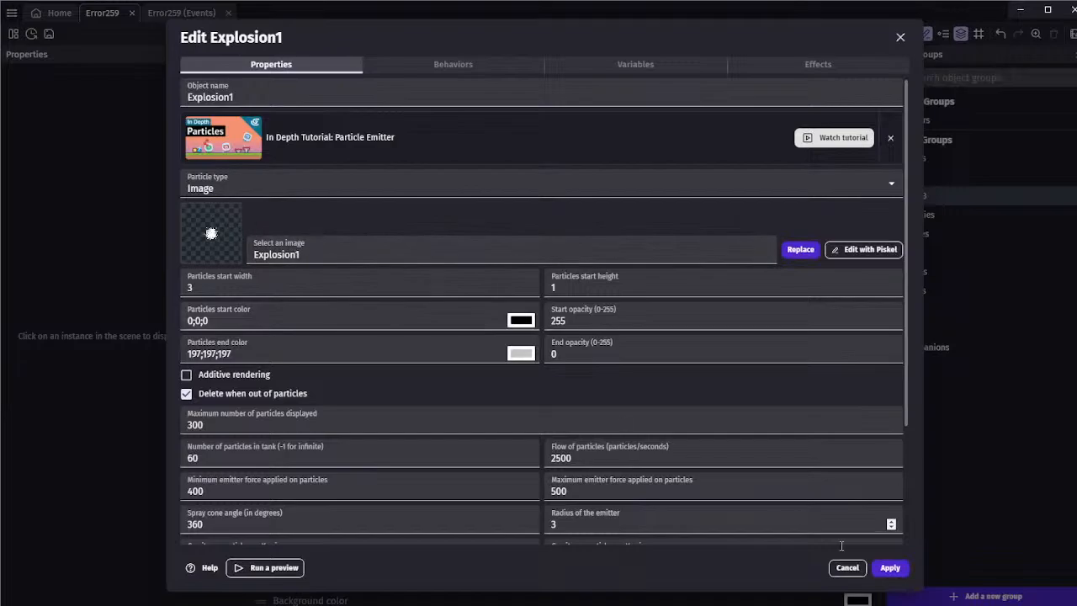
click(891, 567)
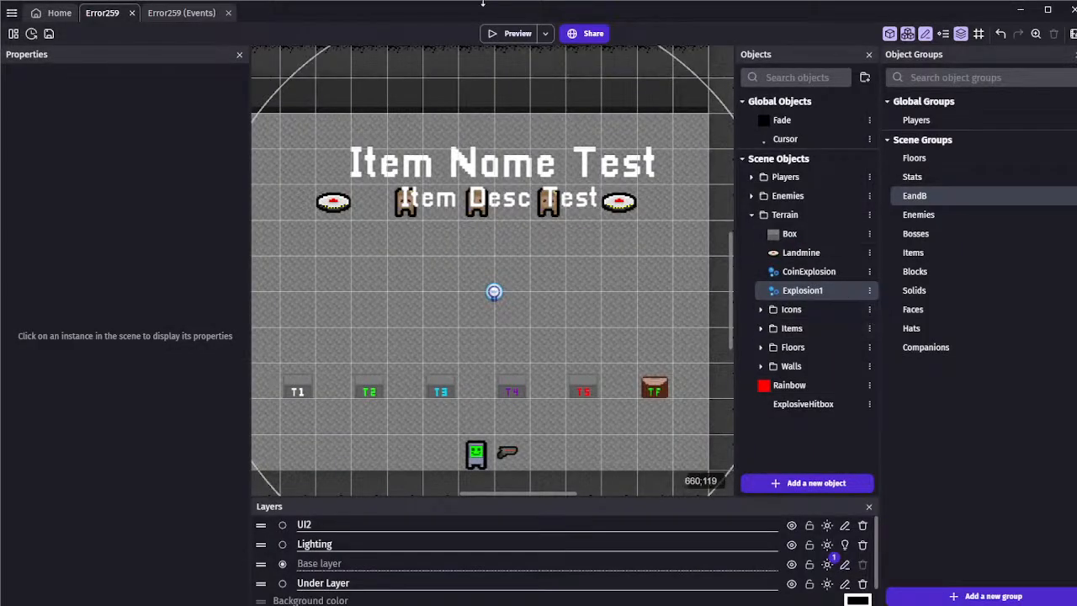
Preview the game, walk the player around the room near the landmines, and close the preview
click(511, 34)
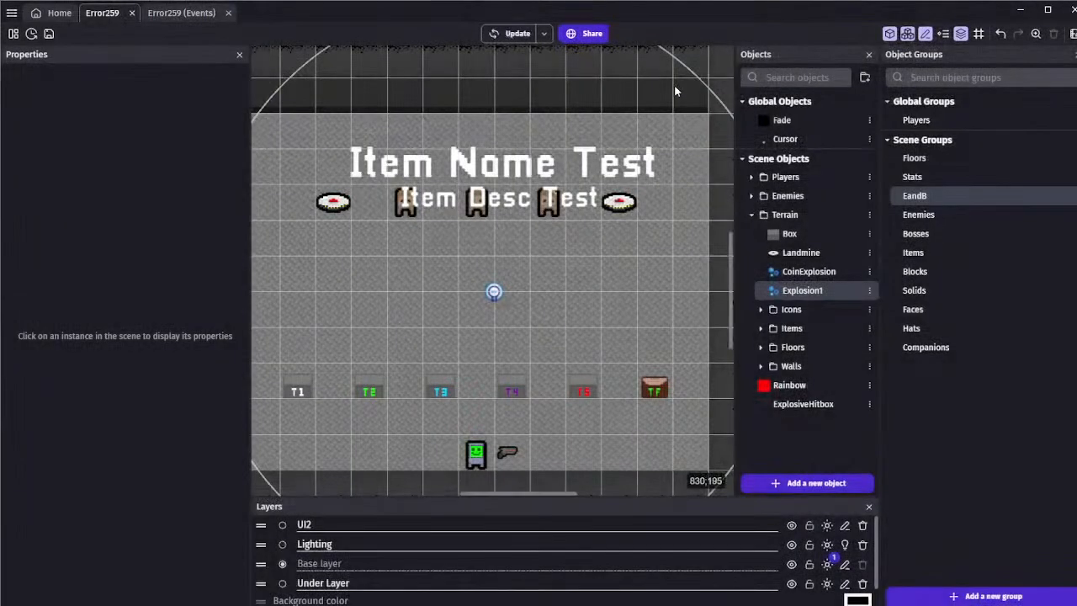
key(a)
key(w)
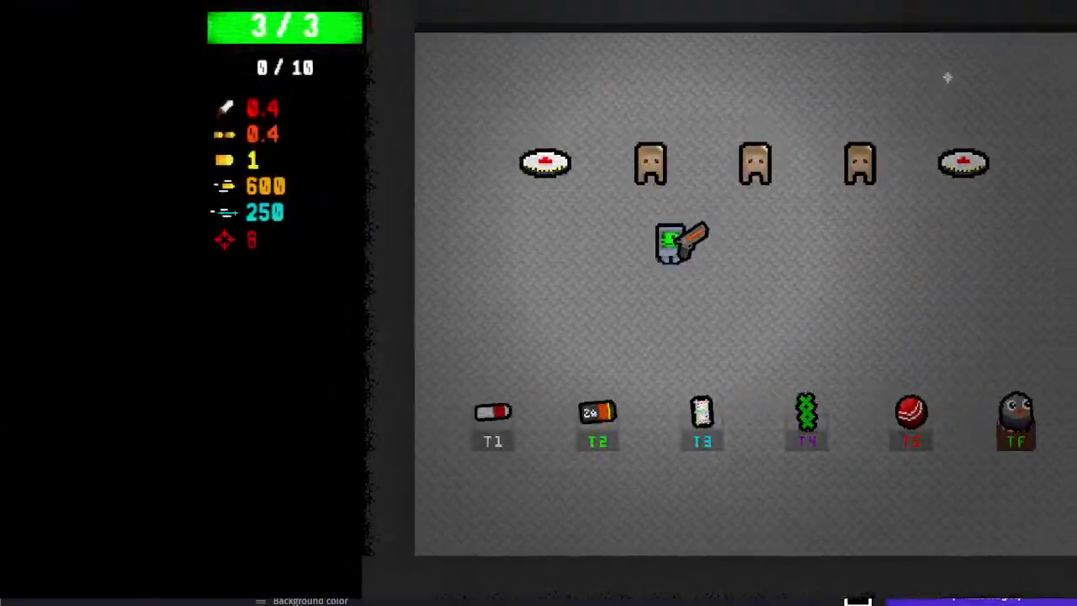
key(s)
key(alt+F4)
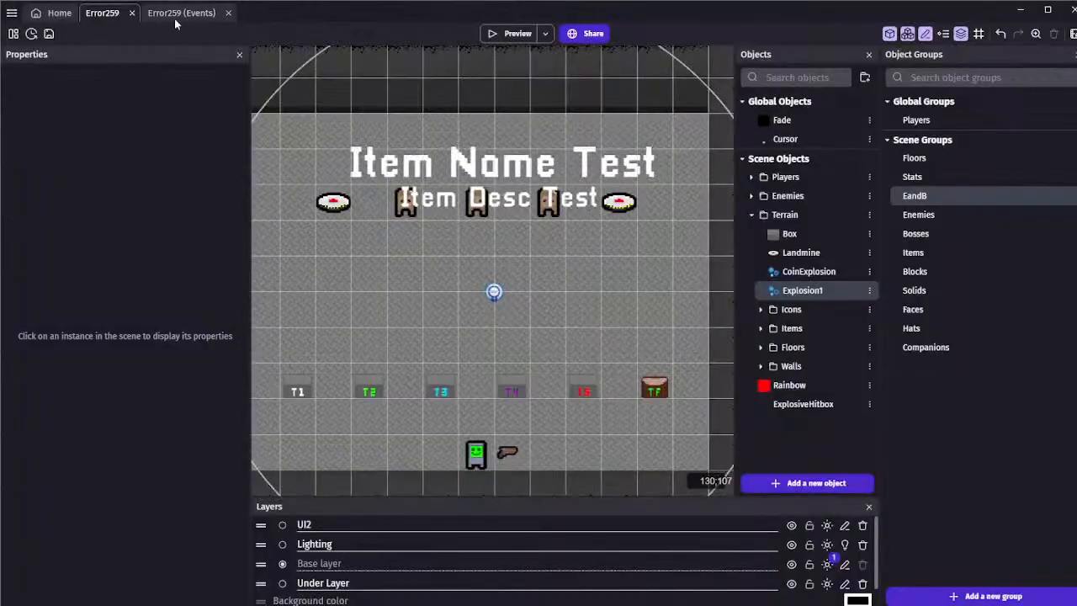
Duplicate the Create Explosion1 action in the Landmine "Boom" event and make the copy create Explosion2
click(189, 14)
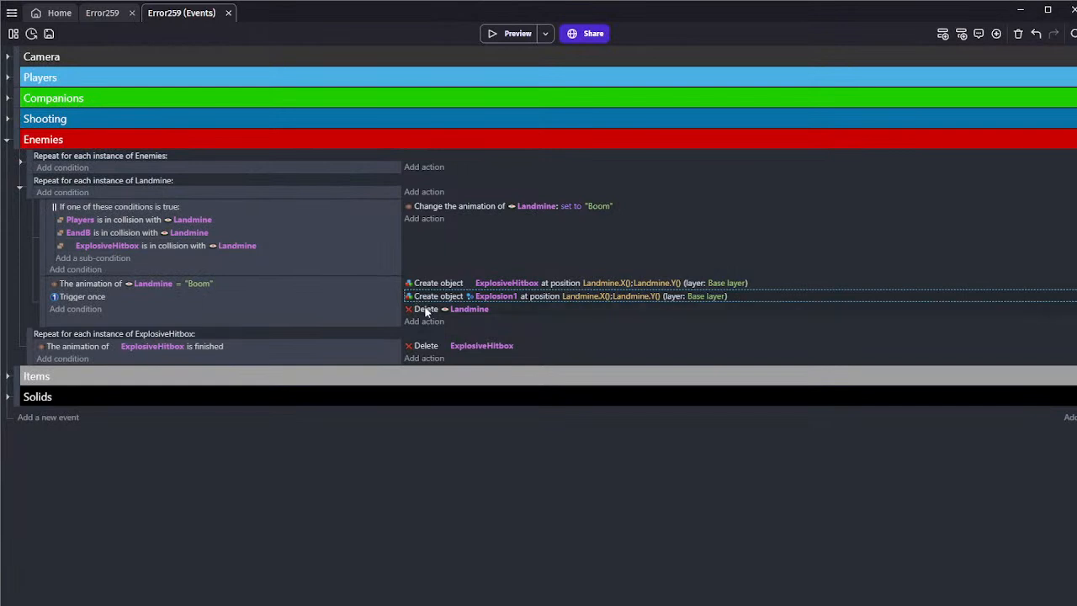
key(ctrl+v)
click(495, 309)
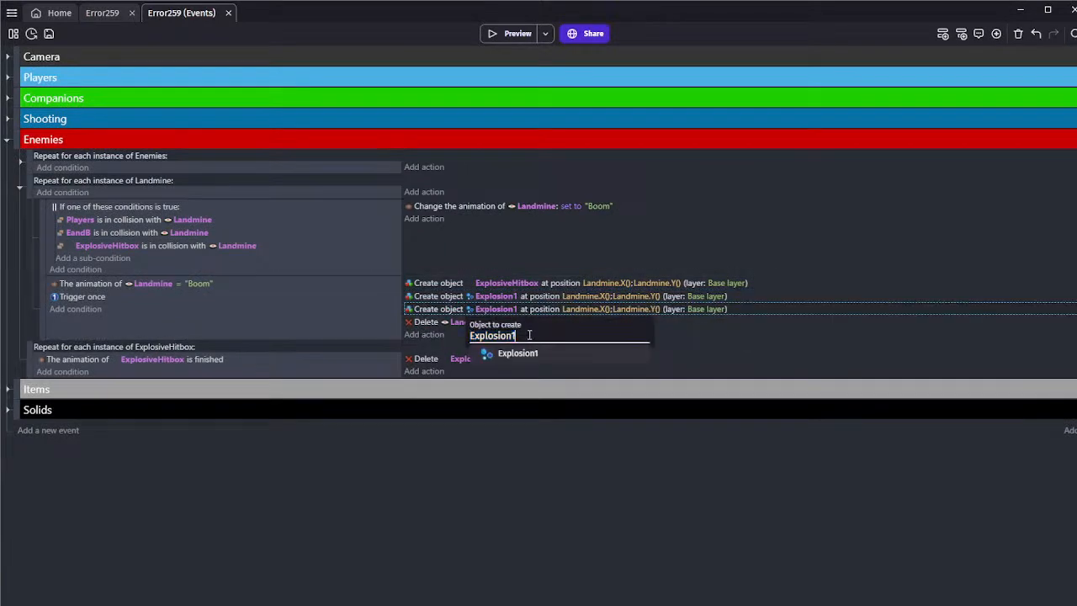
key(BackSpace)
text(2)
click(398, 420)
Duplicate the Explosion1 object in the Terrain folder as Explosion2 and set the copy's particles start width to 5
click(105, 15)
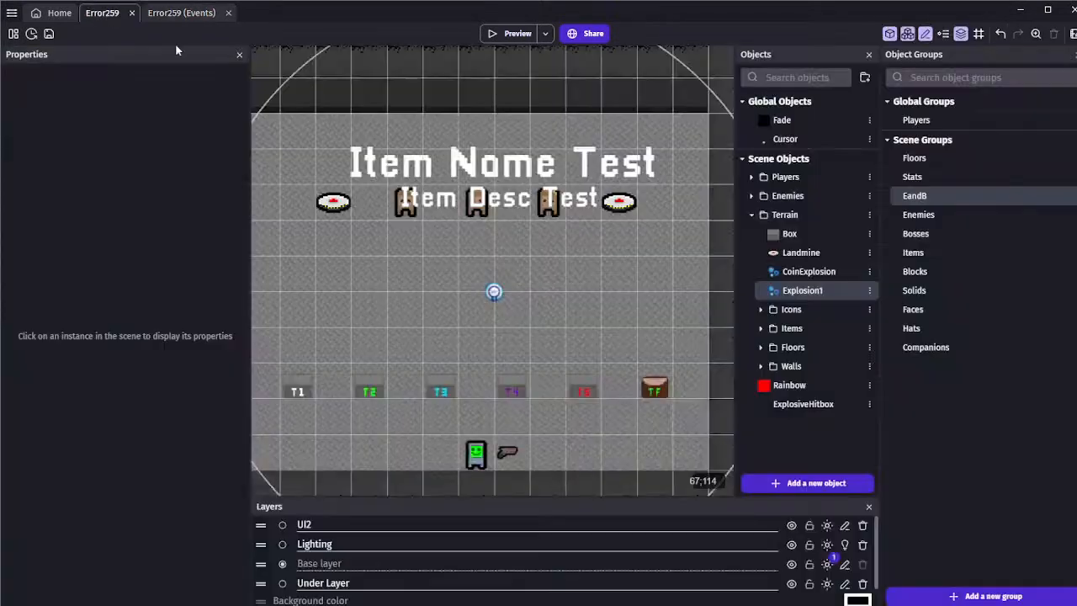
click(818, 351)
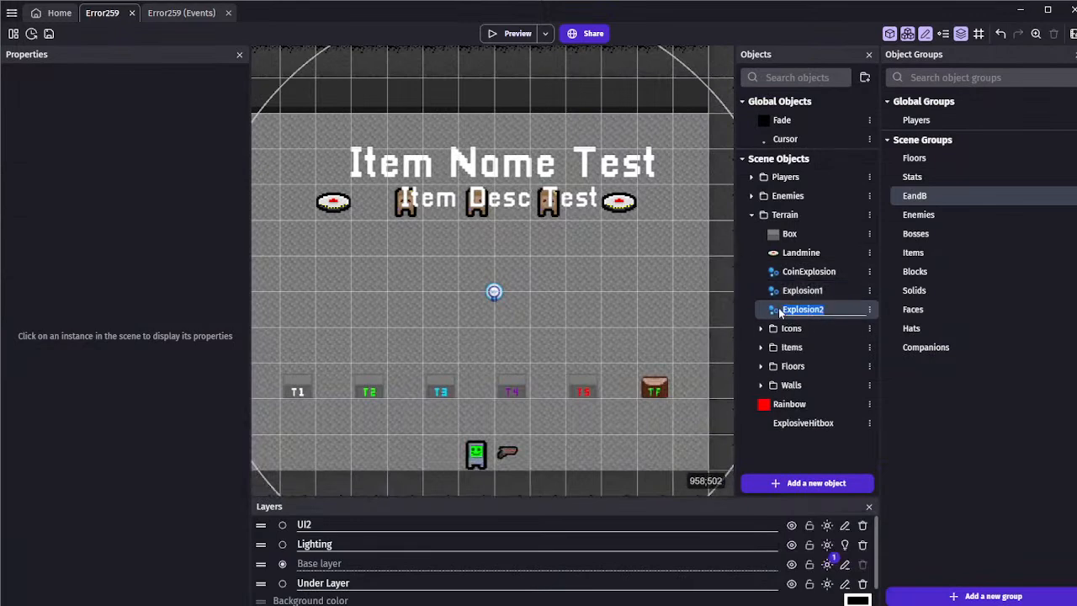
double_click(779, 314)
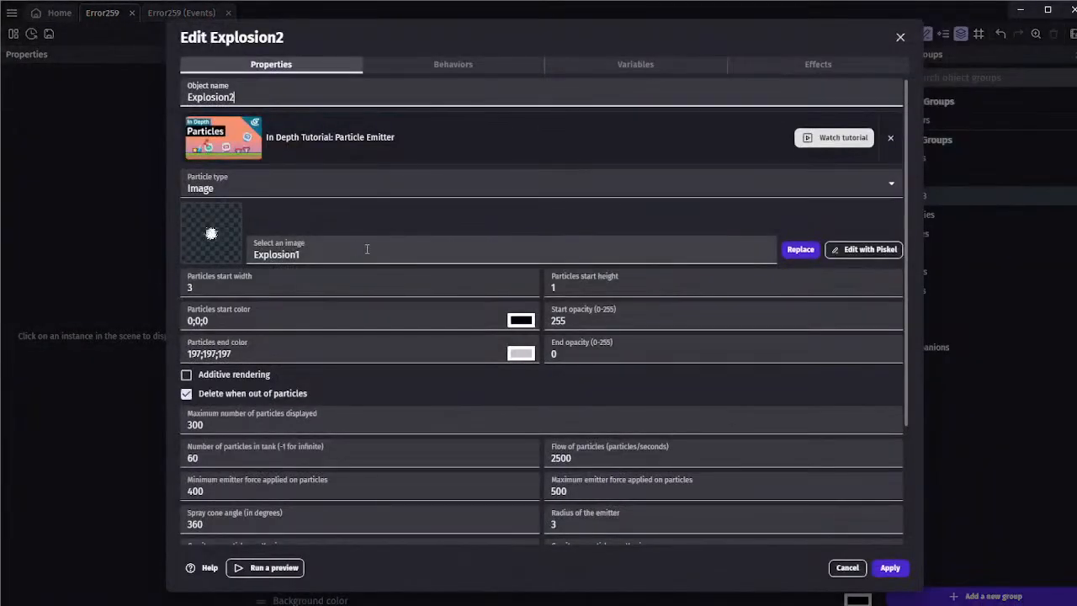
double_click(184, 288)
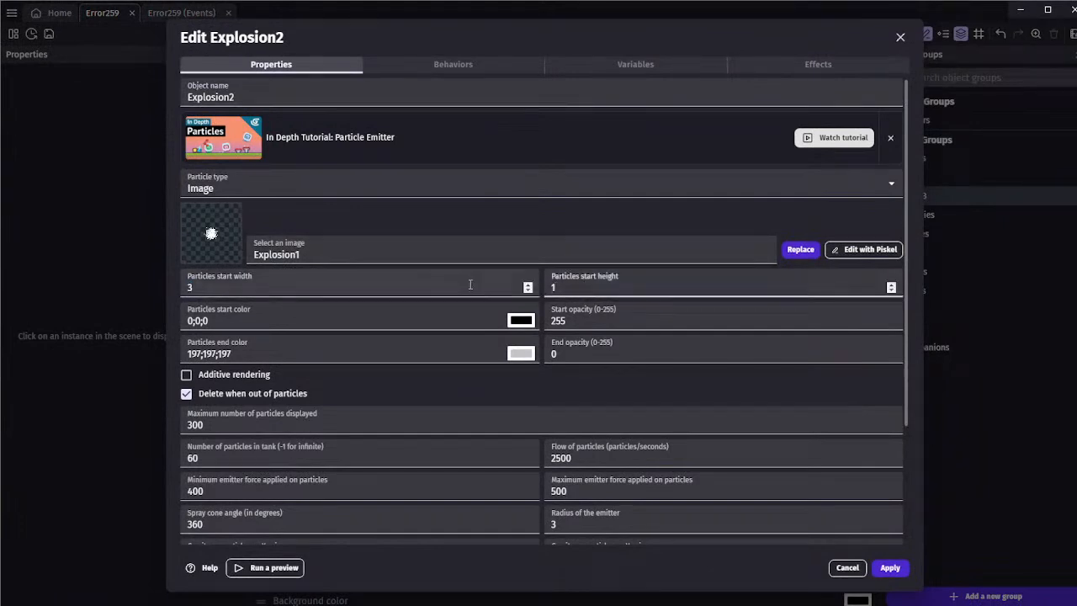
text(5)
key(Tab)
Set Explosion2's particle start color to orange (255;187;0) and end color to red (236;0;0), and apply the object changes
click(528, 323)
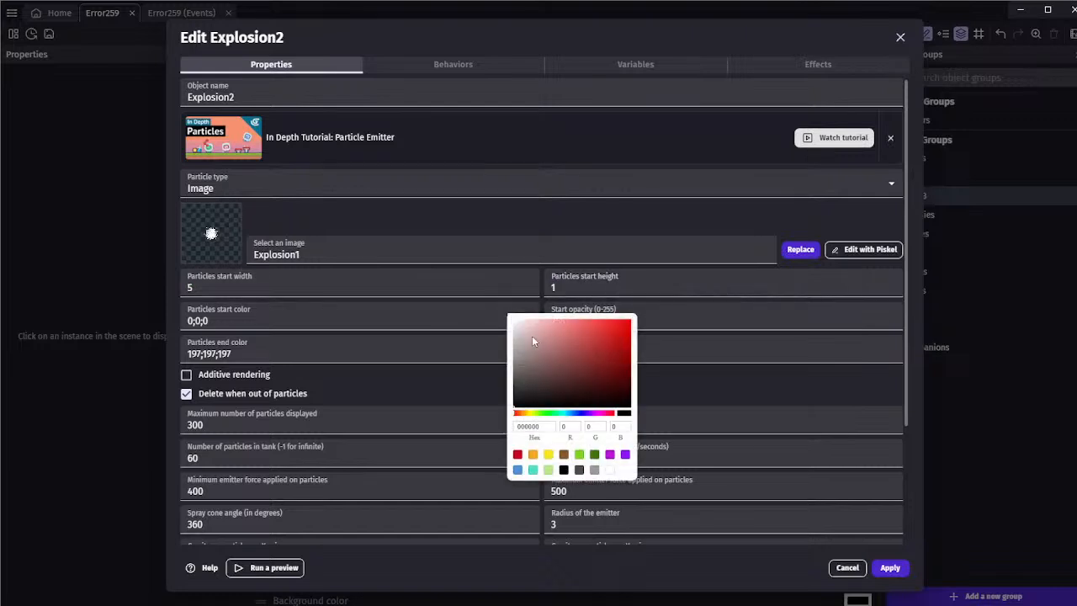
click(528, 414)
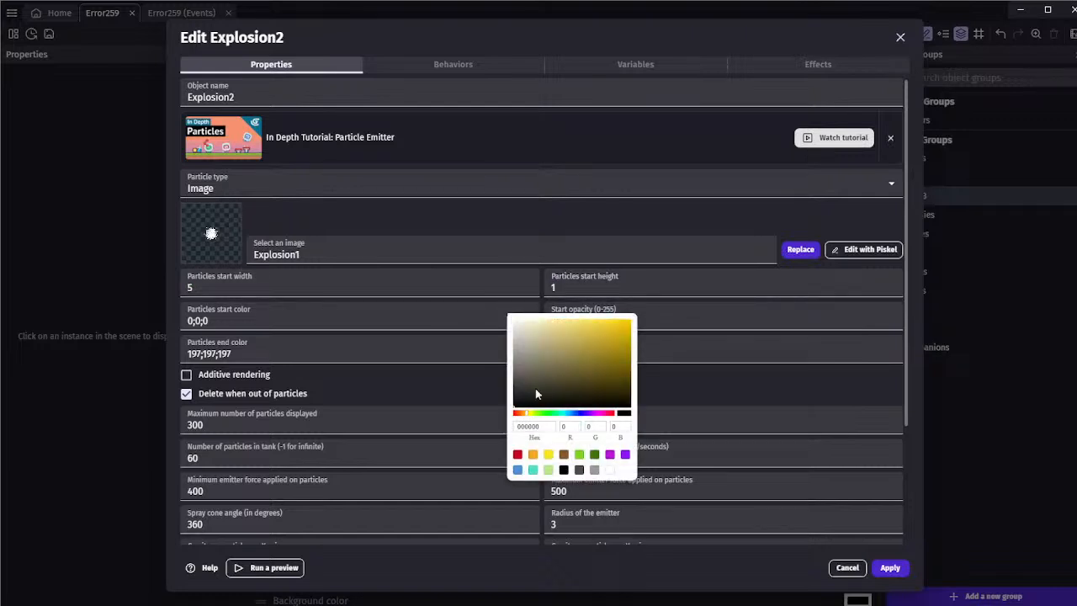
click(526, 413)
drag(534, 377, 632, 318)
click(506, 378)
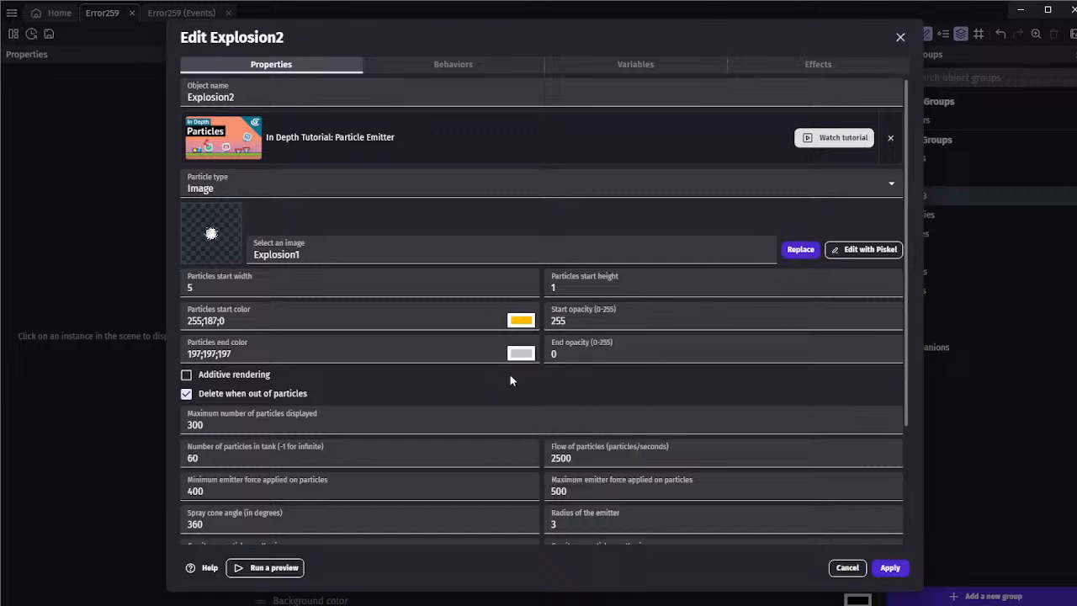
click(531, 361)
drag(572, 408, 690, 359)
click(713, 377)
scroll(407, 381, down, 3)
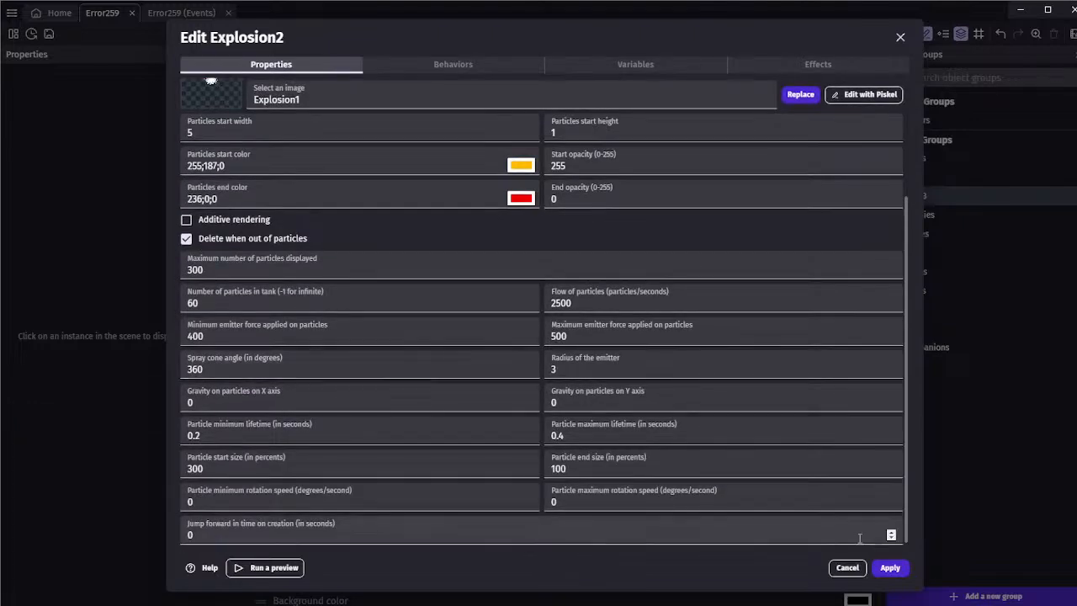
click(889, 569)
Preview the game to check the two-part landmine explosion, and close the preview
scroll(571, 285, down, 2)
middle_drag(512, 272, 671, 337)
scroll(505, 278, down, 3)
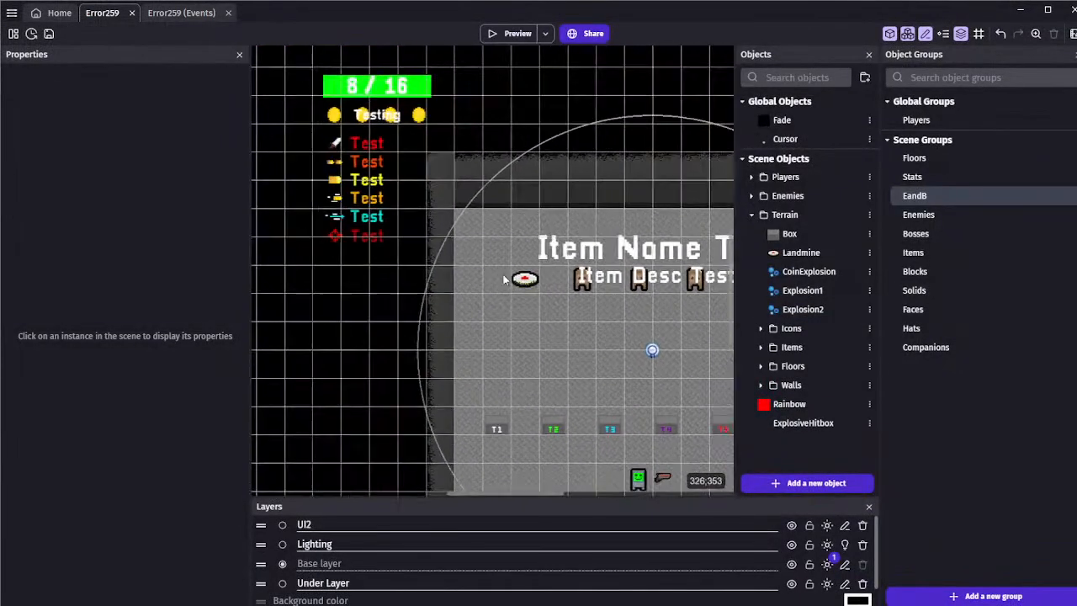
middle_drag(467, 182, 461, 219)
click(514, 33)
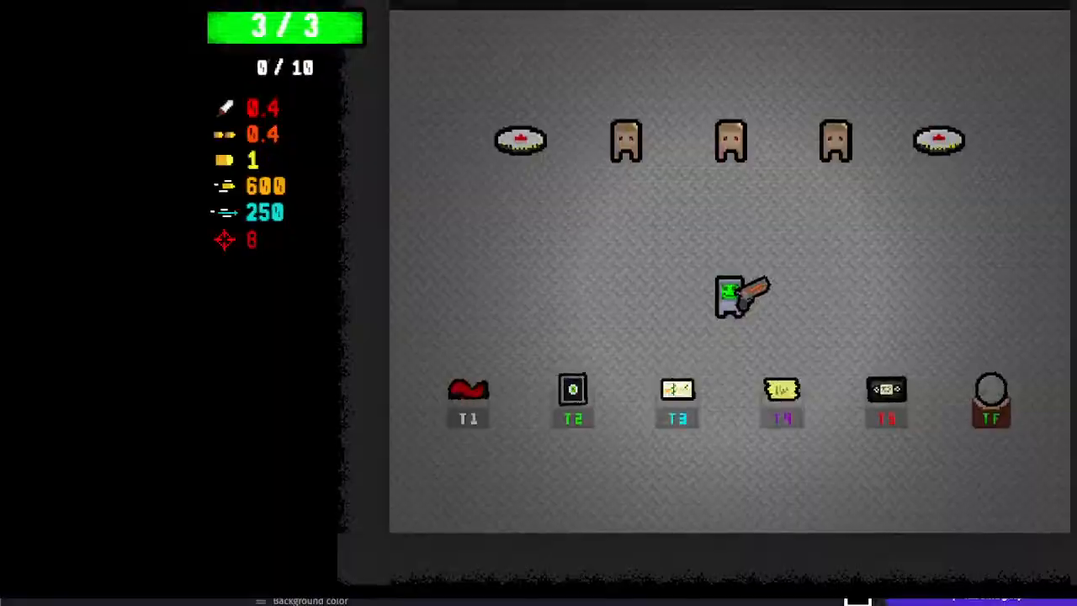
click(1071, 6)
Save the project
scroll(334, 101, down, 2)
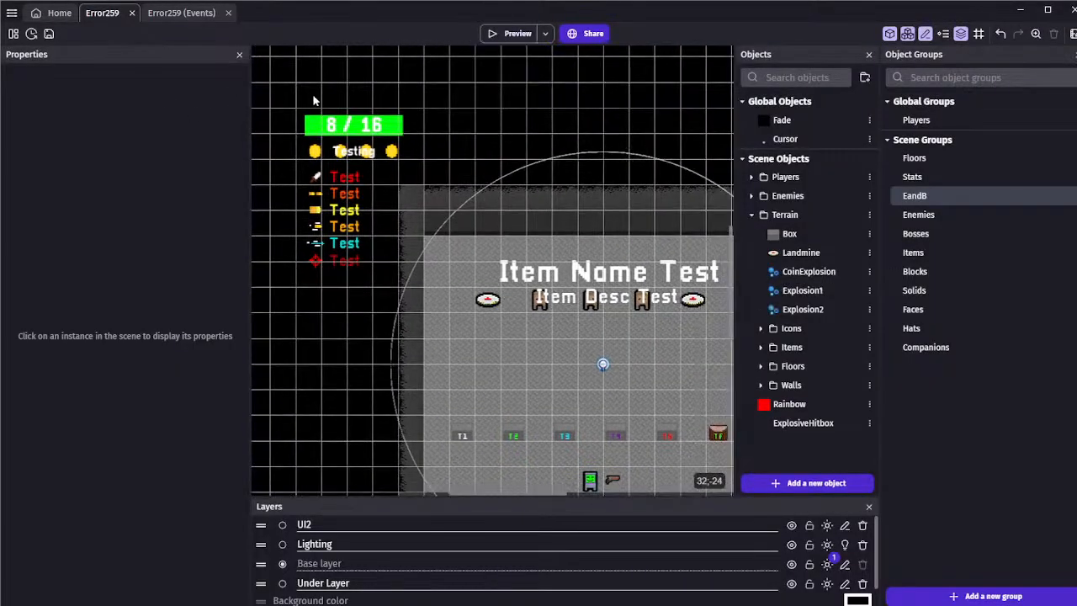
scroll(313, 100, down, 1)
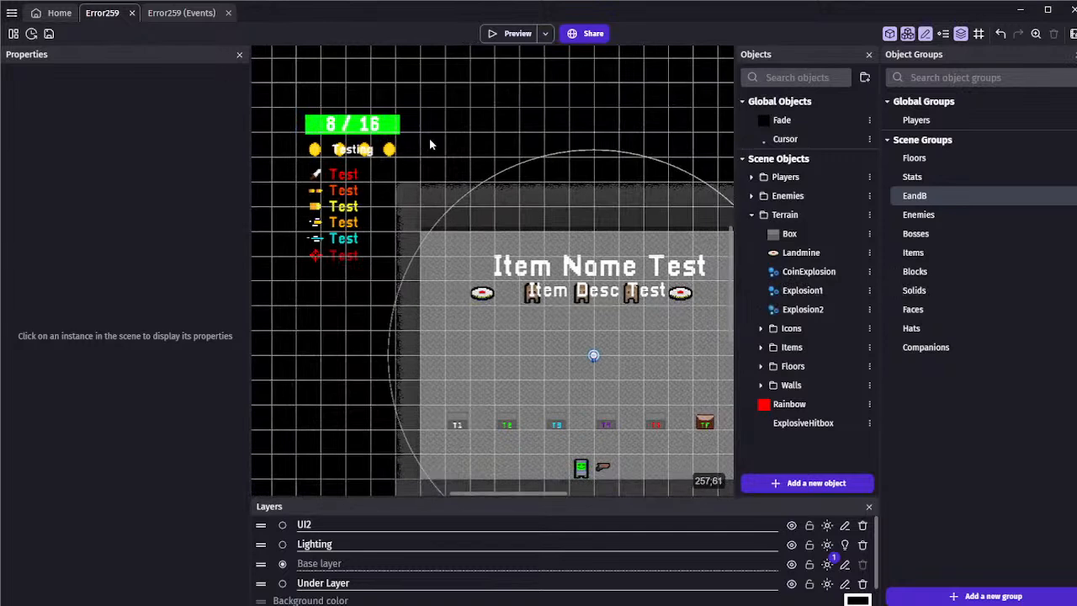
drag(274, 83, 482, 139)
middle_drag(528, 184, 453, 154)
click(49, 34)
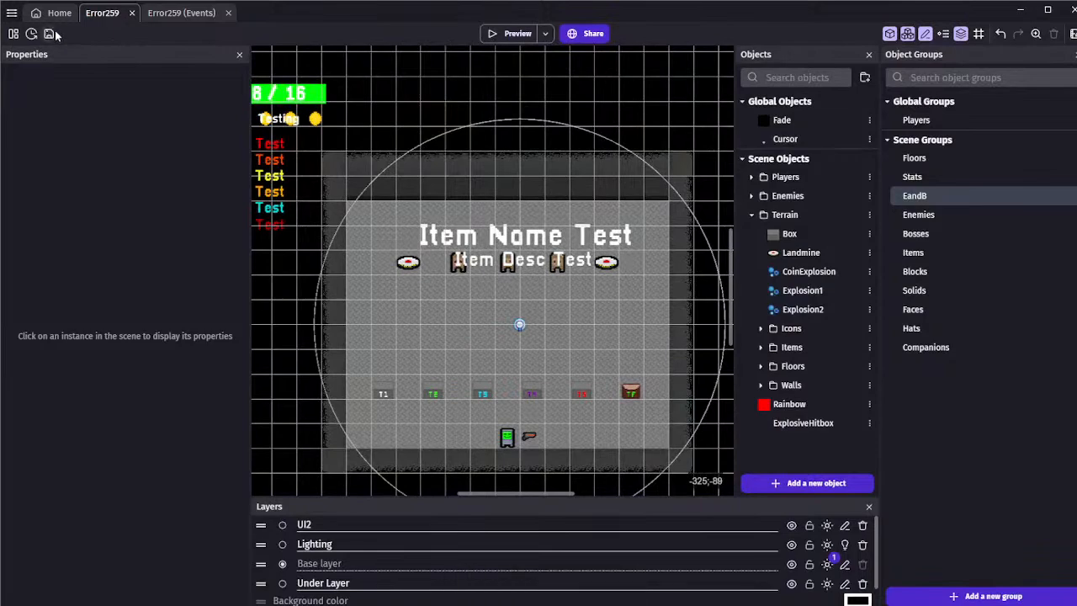
mouse_move(410, 96)
middle_down()
mouse_move(409, 111)
mouse_move(392, 94)
middle_up()
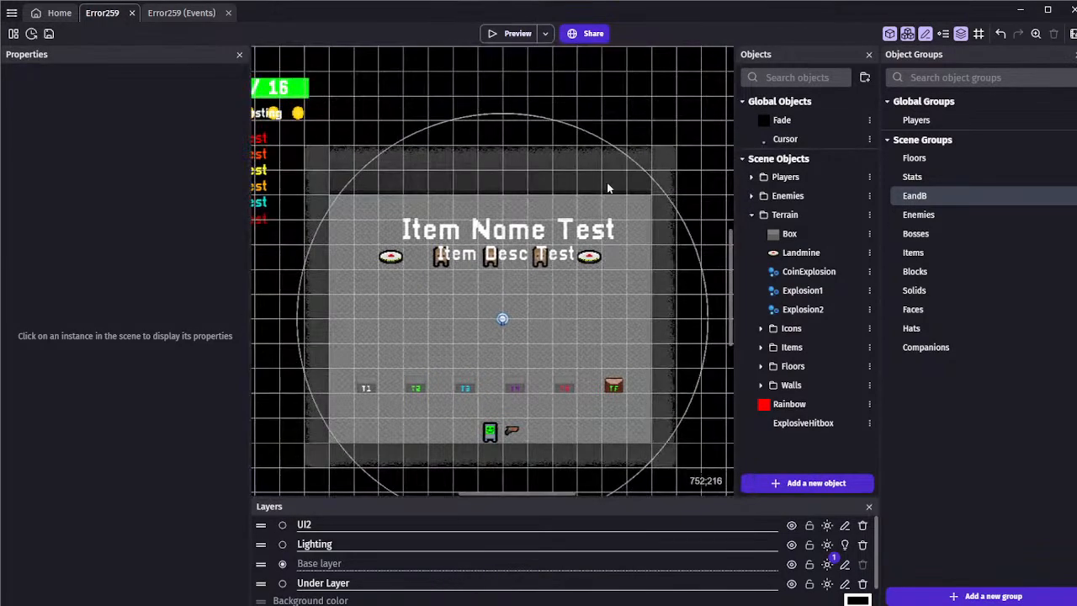
scroll(648, 195, up, 1)
click(49, 34)
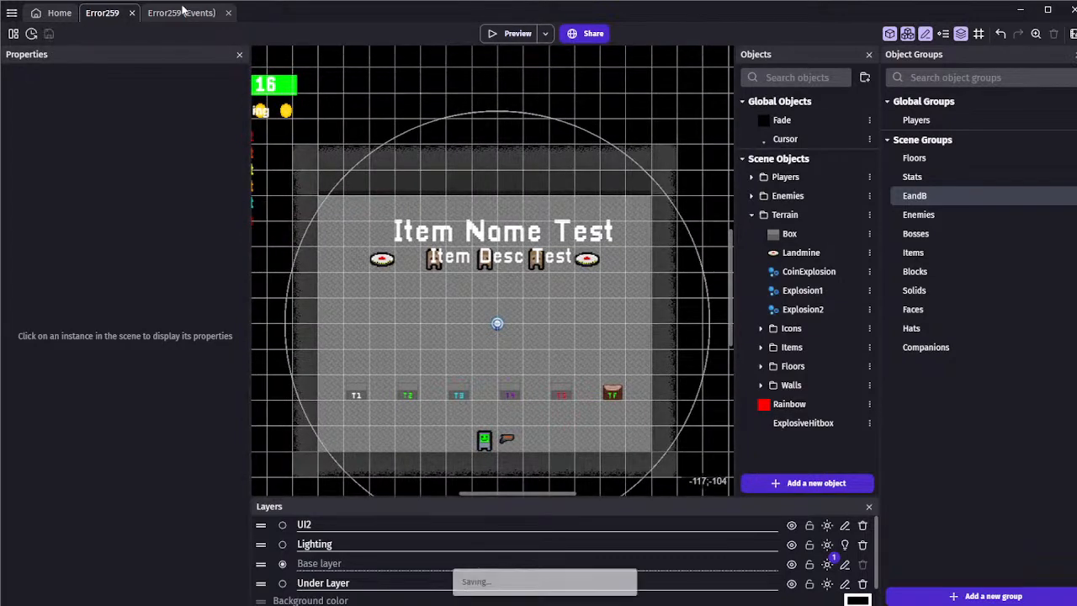
click(181, 13)
click(102, 13)
middle_drag(345, 110, 357, 66)
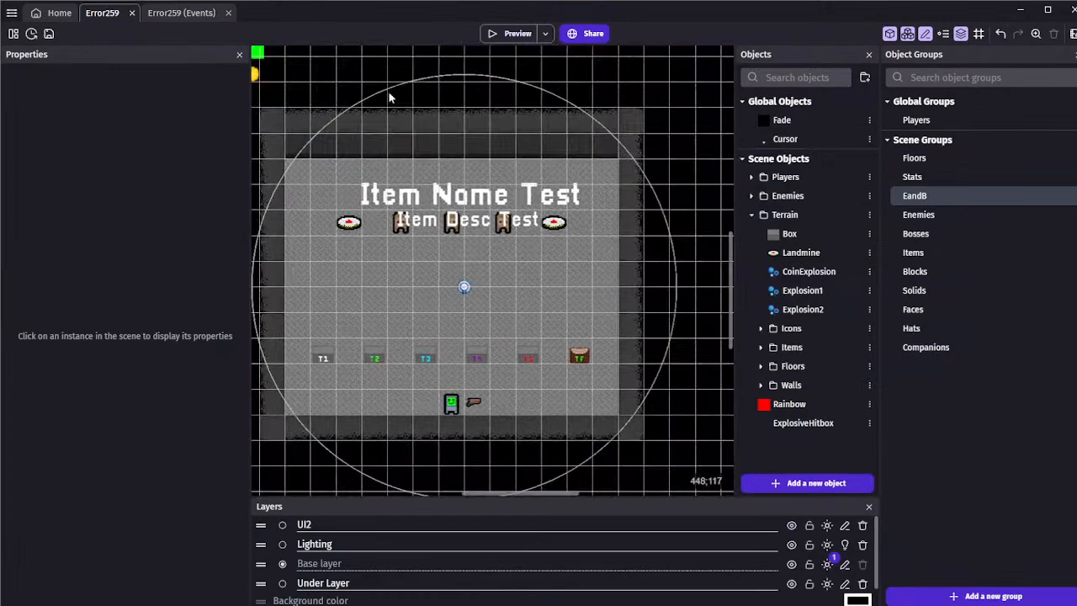
click(184, 13)
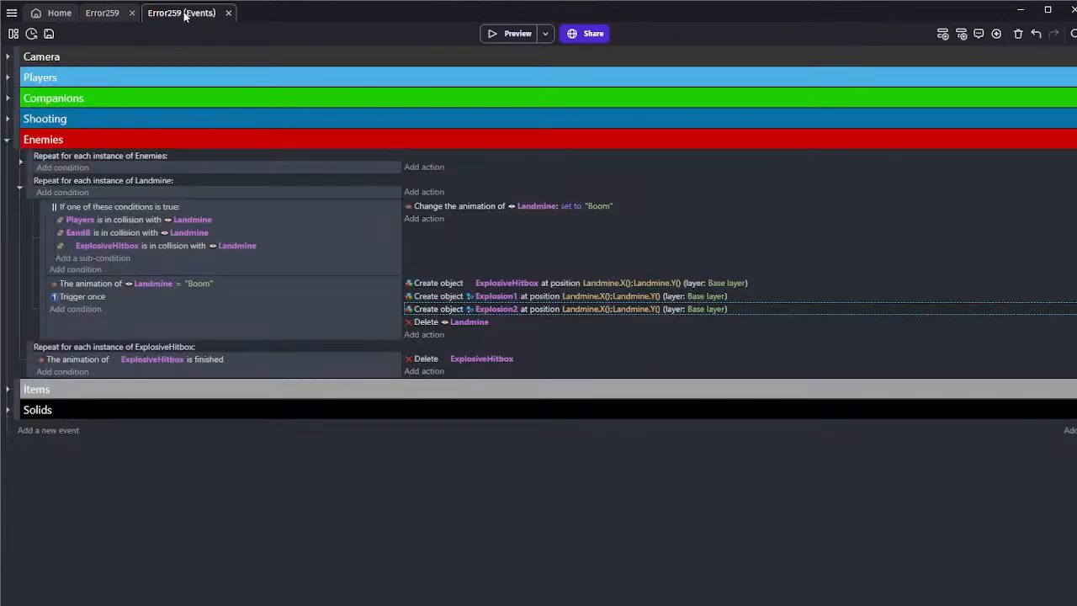
click(98, 13)
click(180, 12)
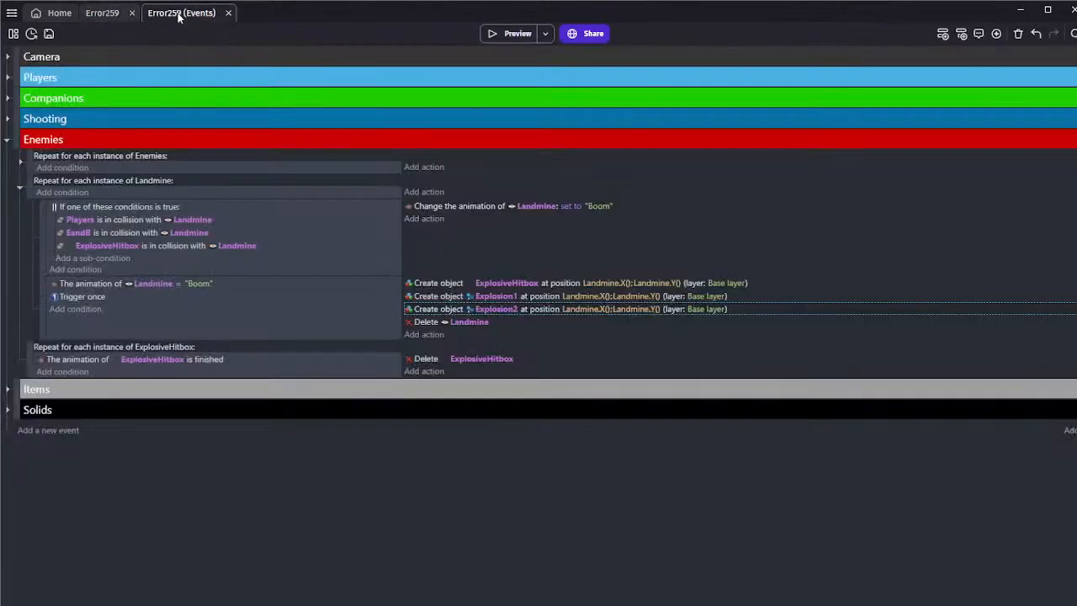
click(294, 318)
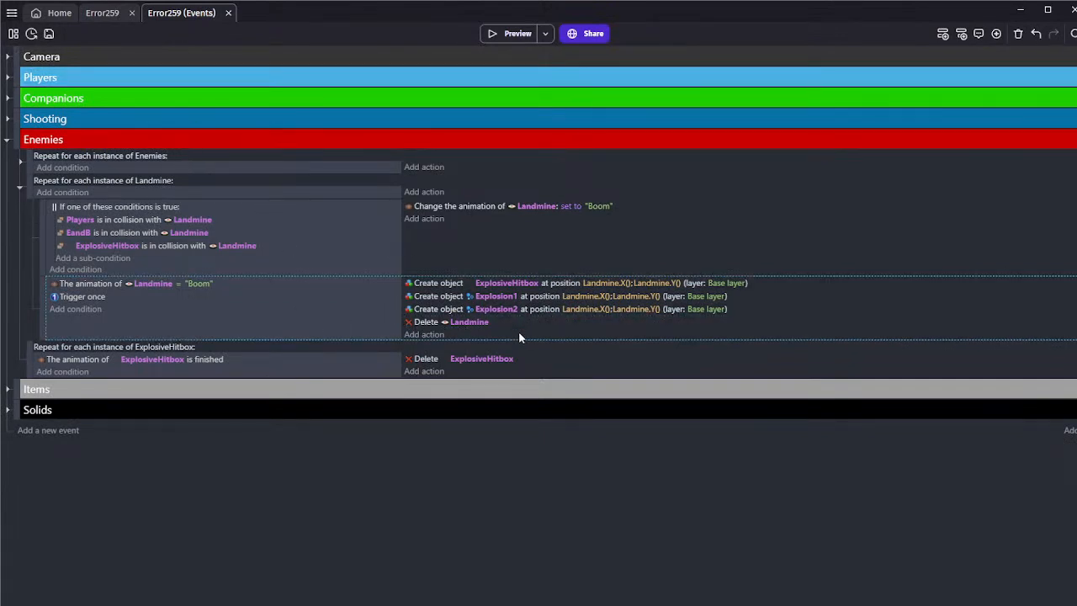
click(226, 369)
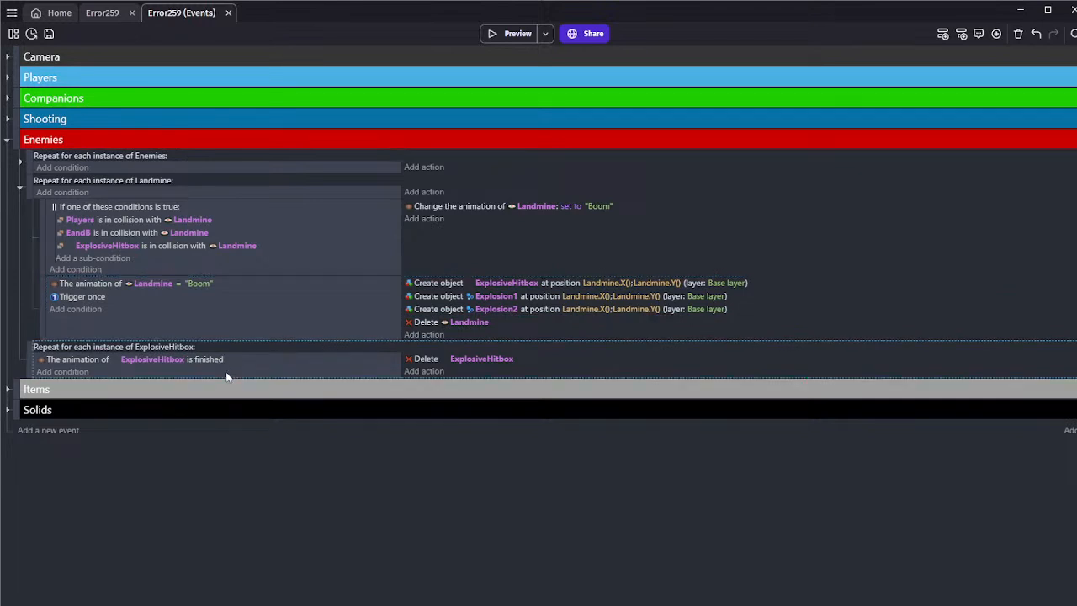
click(407, 292)
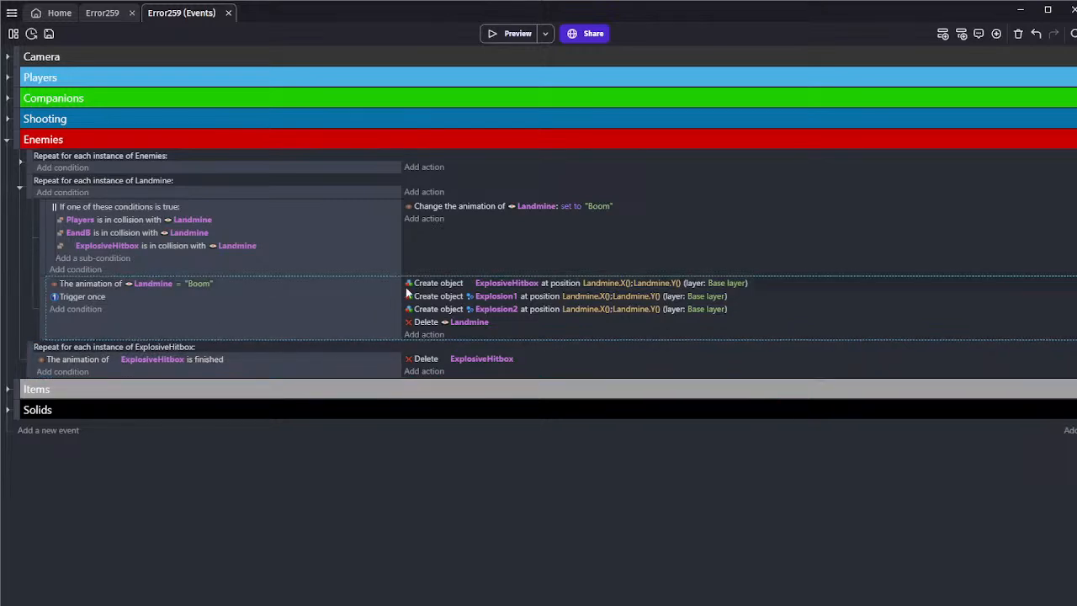
Preview the game, walk the player into a landmine to check its explosion, and close the preview
click(502, 33)
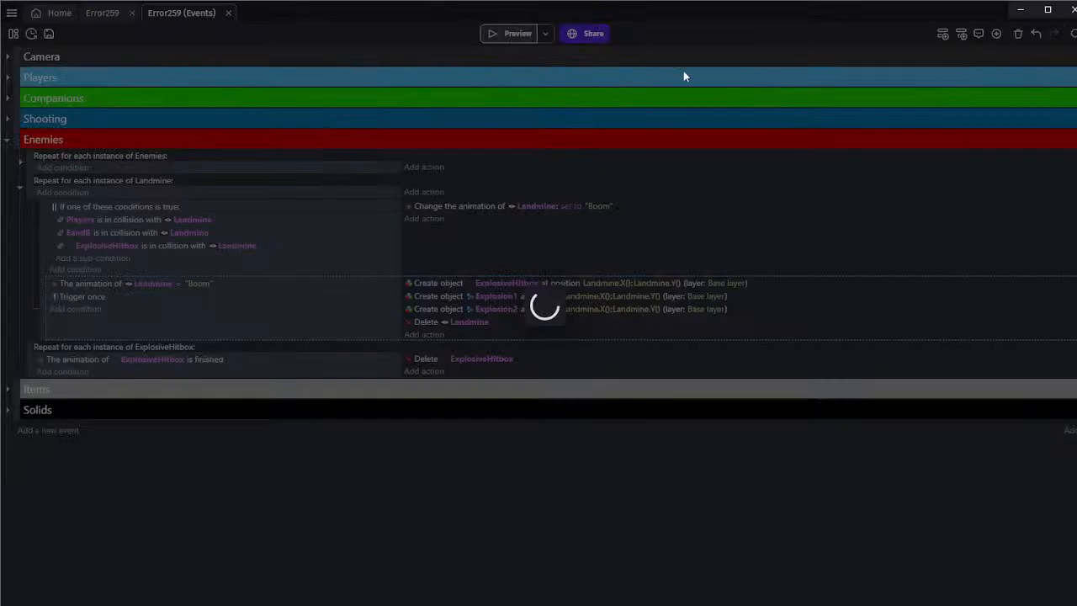
key(w)
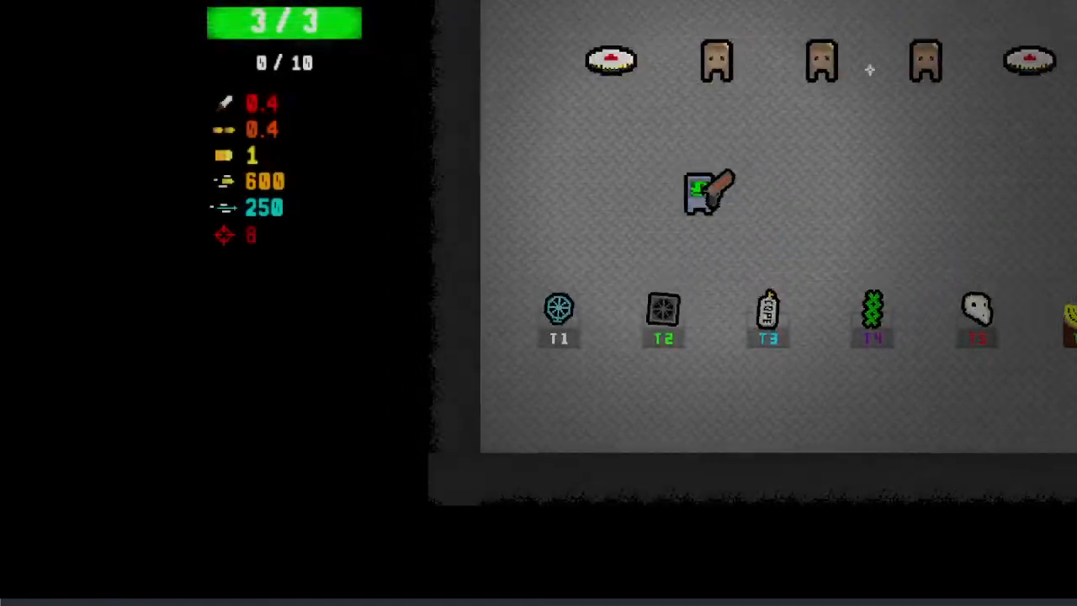
key(a)
key(s)
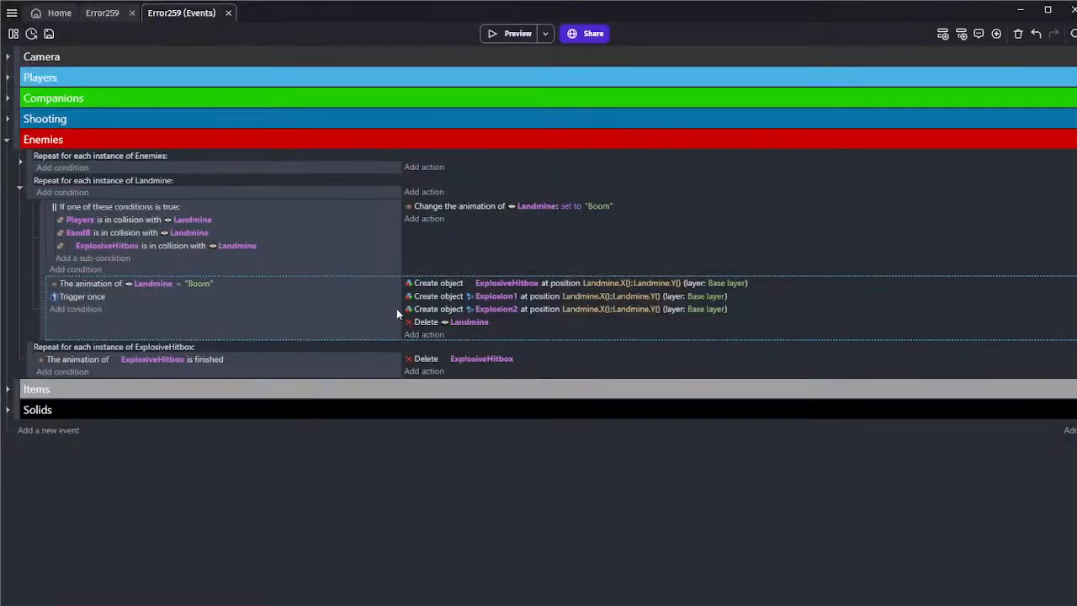
Set Explosion2's particle start size to 400 percent and end size to 0 percent, and apply the changes
click(99, 13)
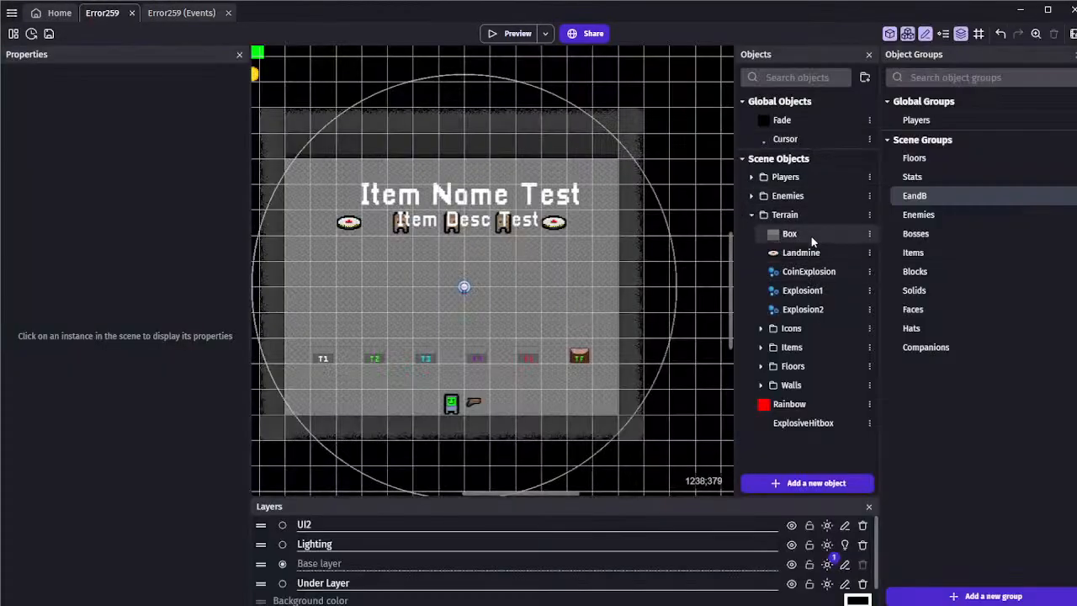
double_click(803, 309)
scroll(275, 377, down, 3)
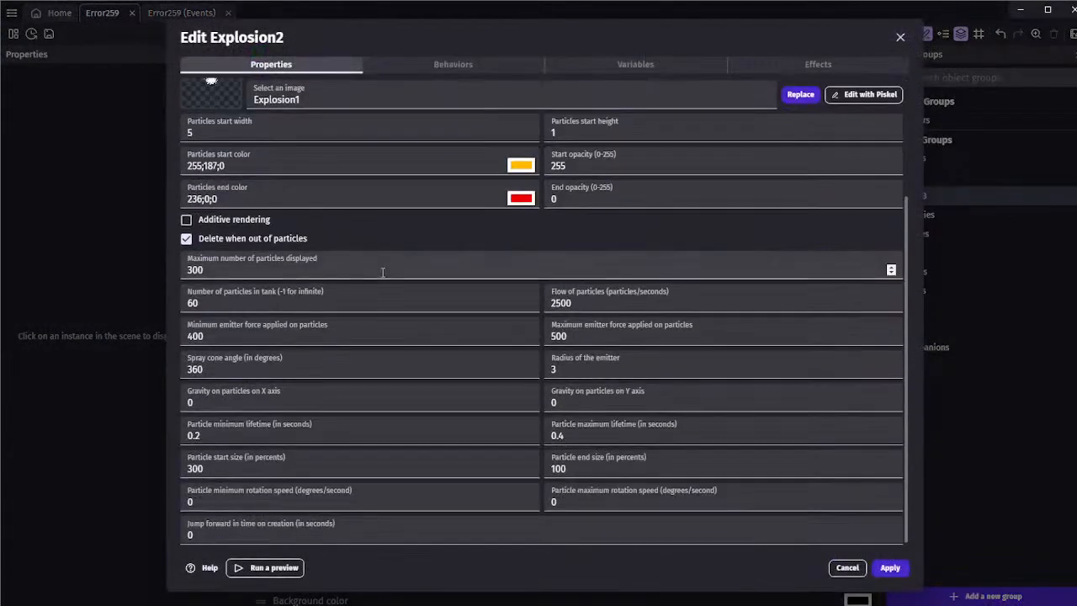
double_click(236, 462)
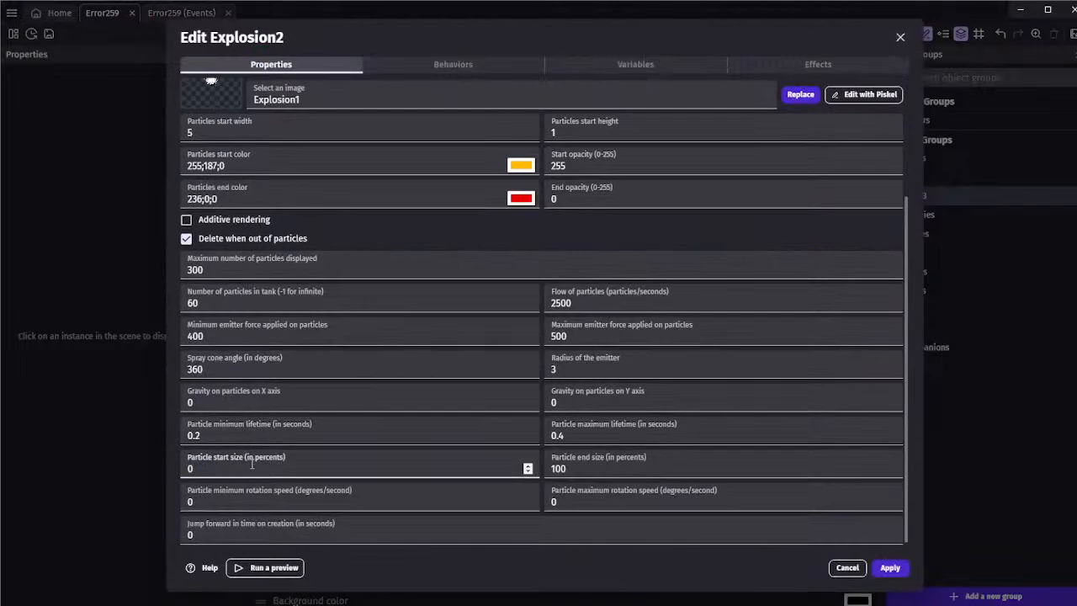
key(Tab)
text(0)
double_click(234, 469)
click(889, 568)
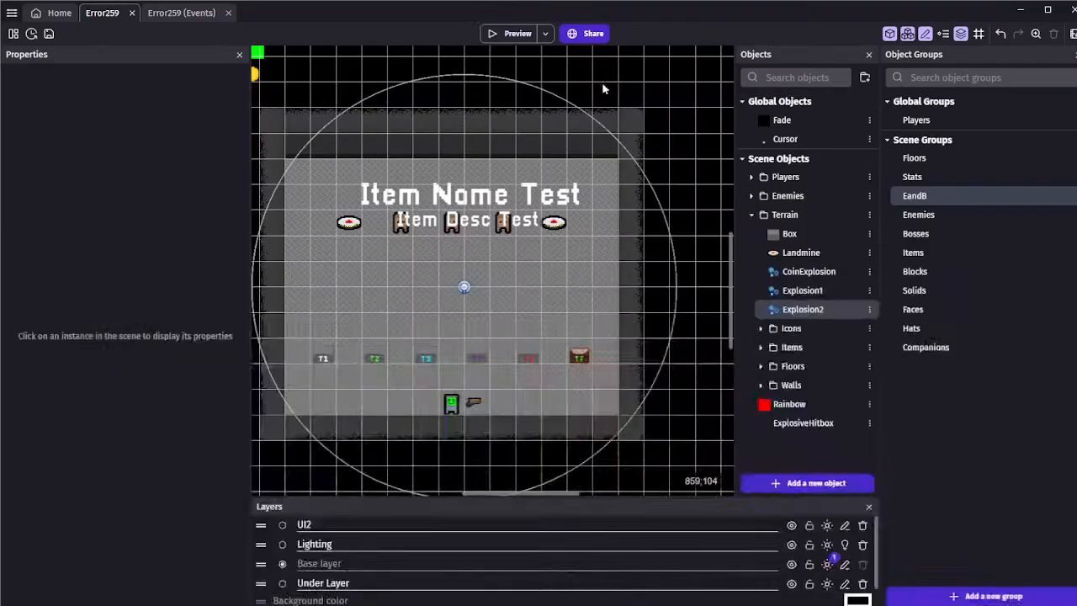
Set Explosion2's particles start color to a deeper orange (255;107;0), apply it, and preview the landmine explosion
double_click(802, 310)
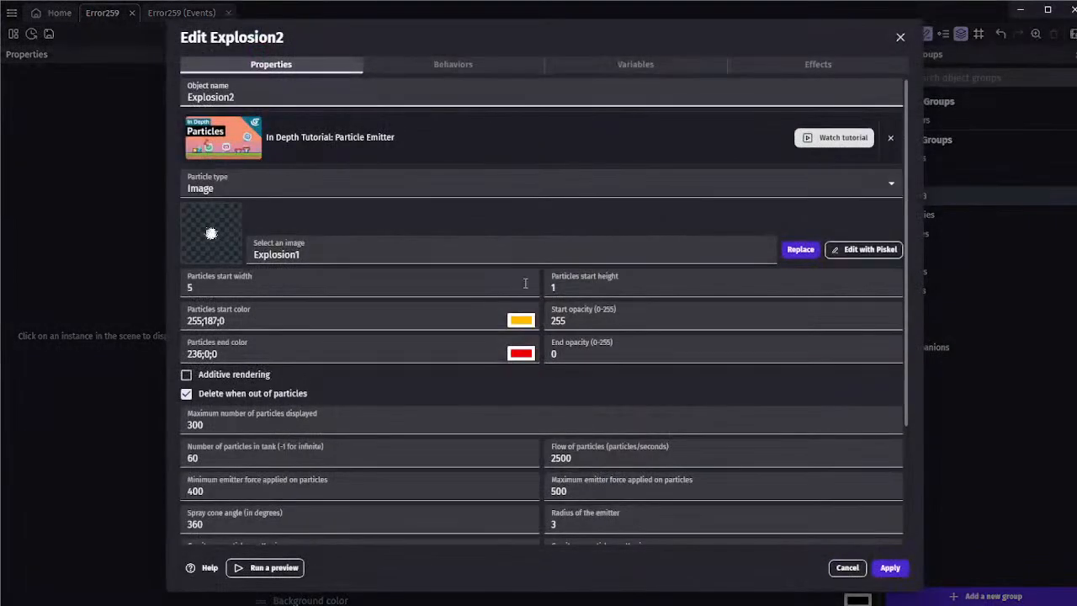
click(517, 320)
drag(526, 414, 520, 413)
click(462, 393)
click(888, 568)
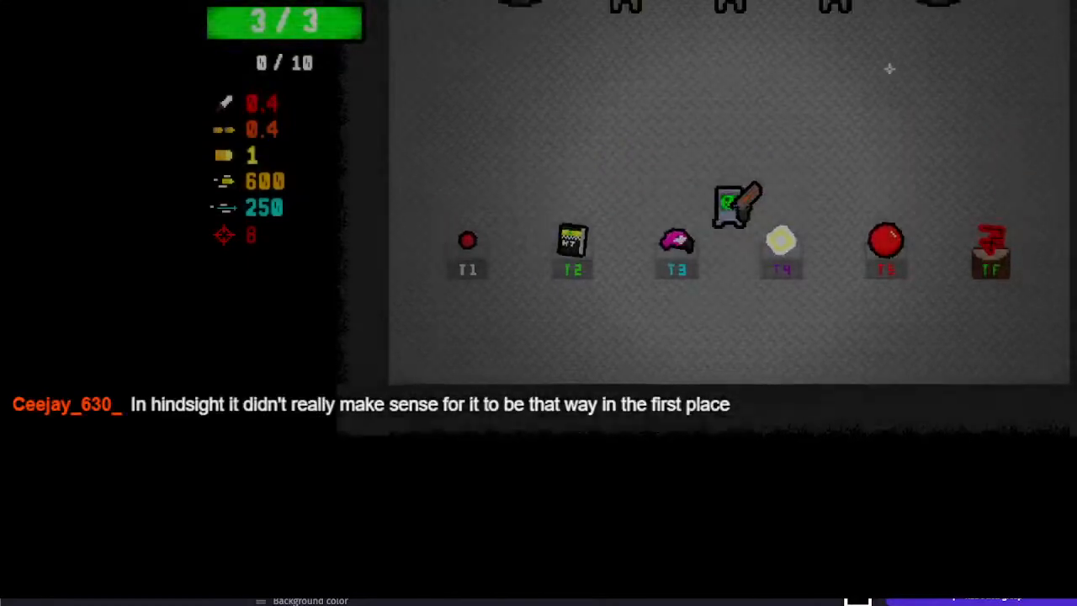
key(w)
key(a)
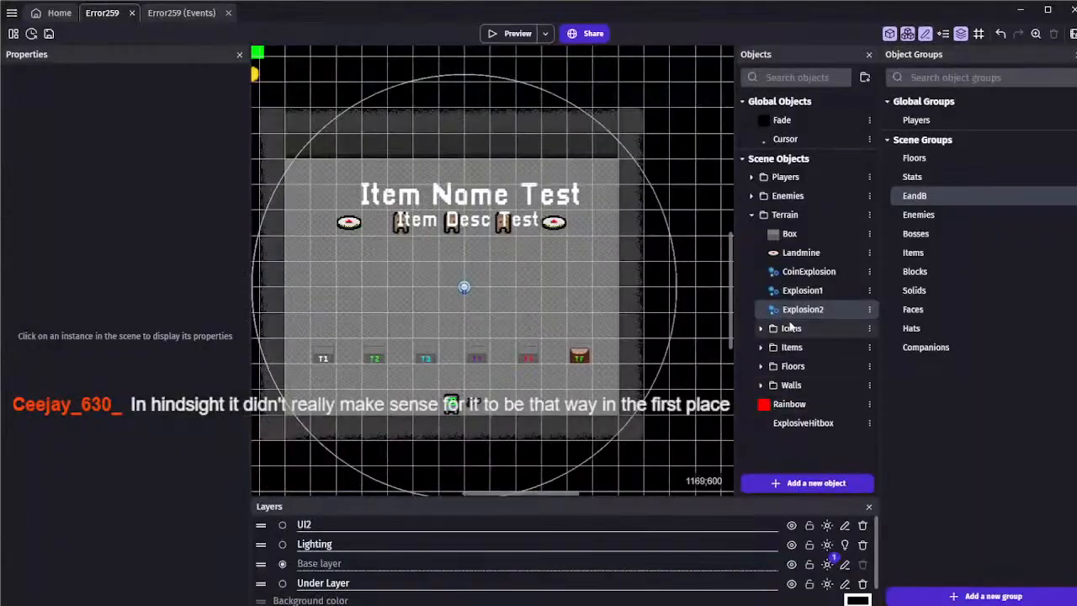
Set Explosion2's particles start color to yellow (252;255;0)
double_click(791, 311)
scroll(421, 255, down, 3)
scroll(424, 255, up, 2)
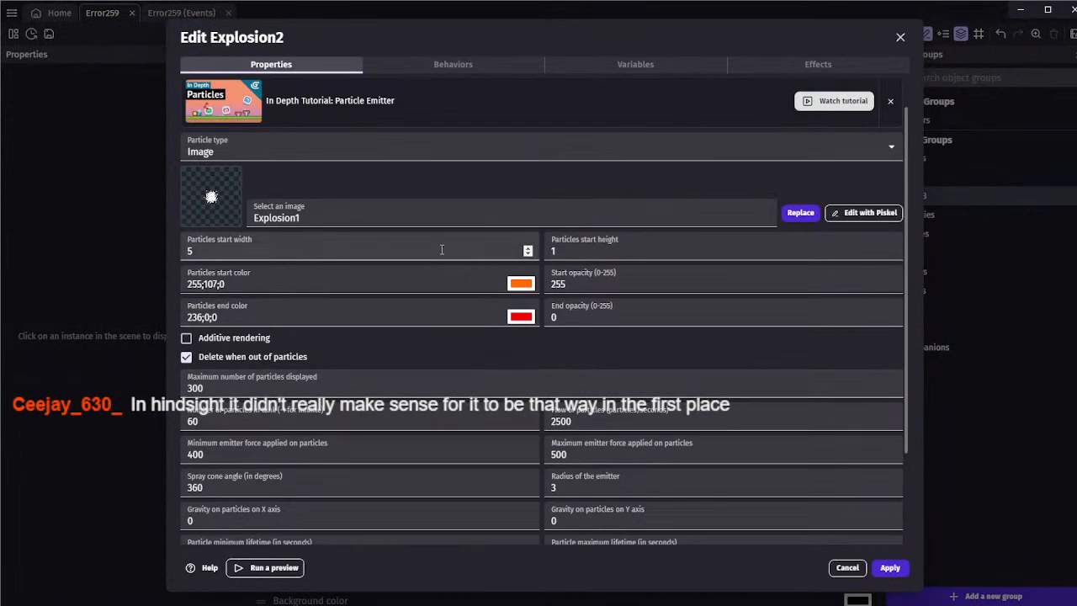
click(521, 284)
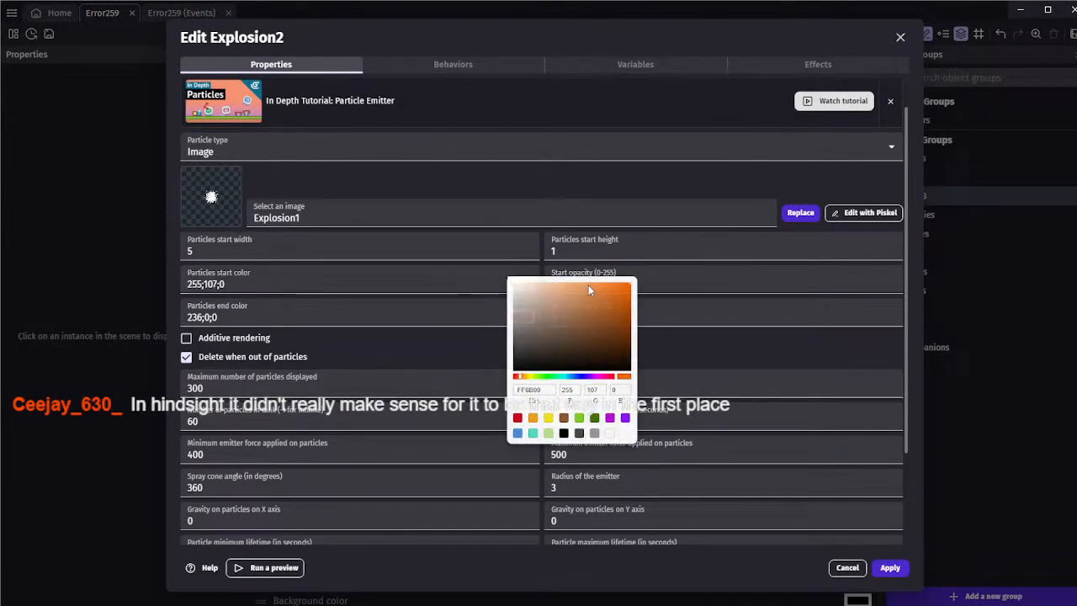
click(531, 376)
click(711, 345)
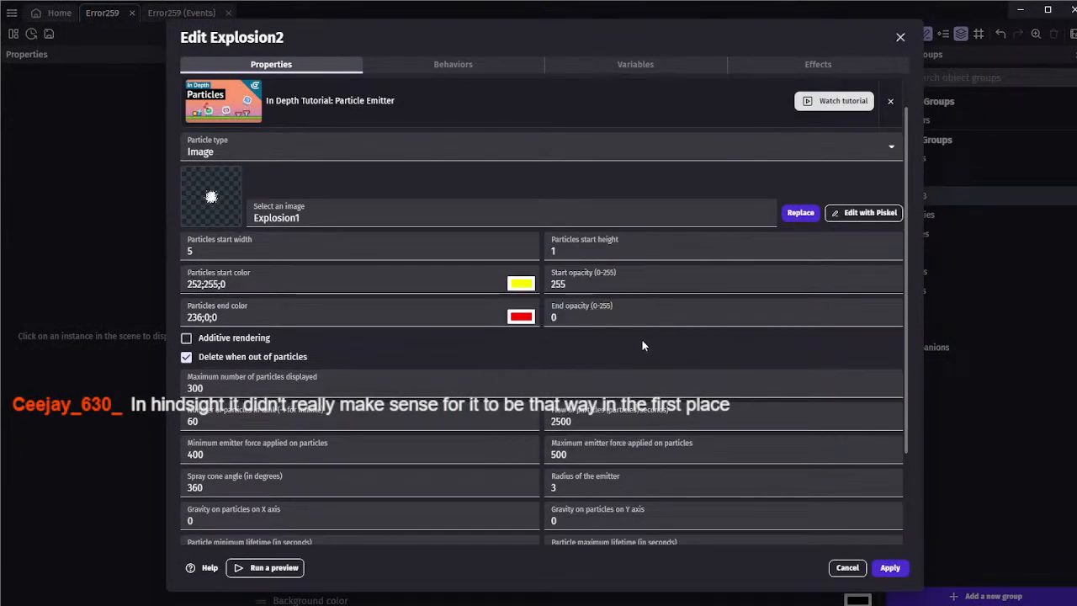
scroll(641, 338, down, 3)
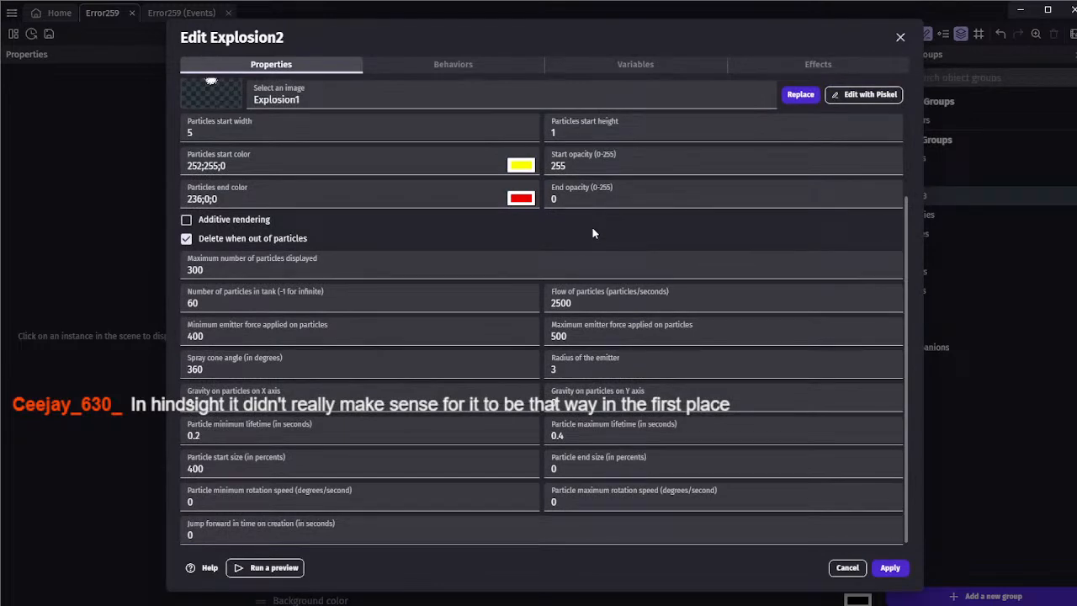
Set Explosion2's particle maximum lifetime to 0.2 seconds and its maximum emitter force to 400
drag(573, 434, 560, 435)
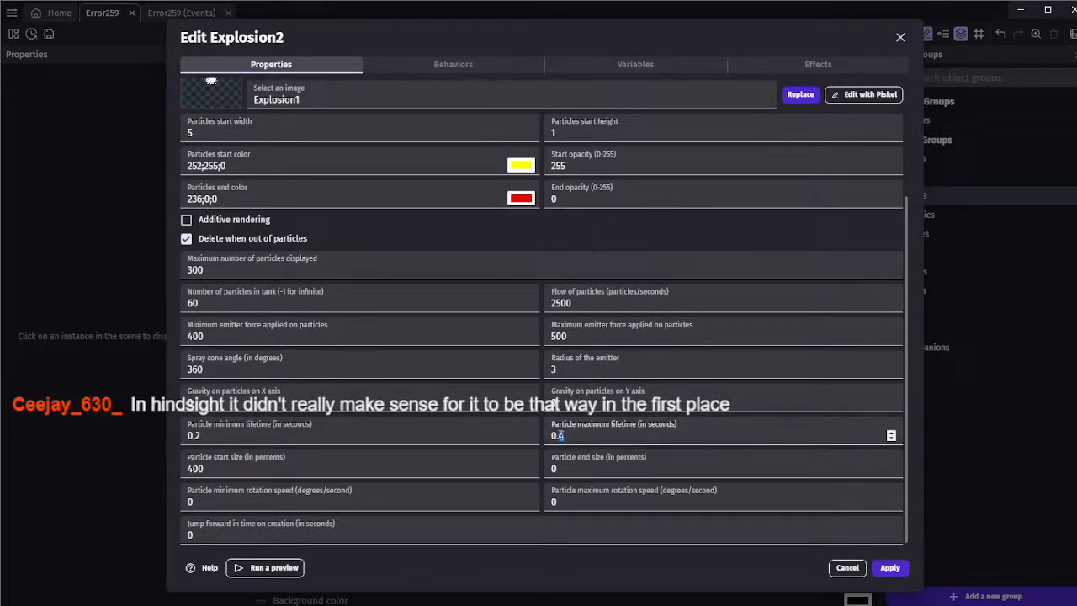
text(2)
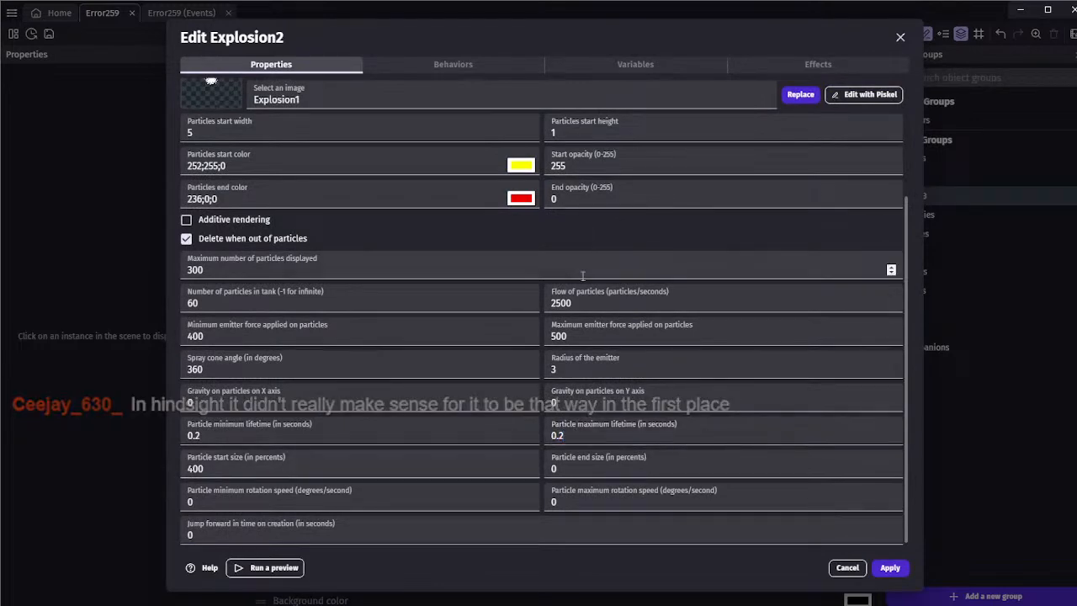
drag(573, 336, 552, 336)
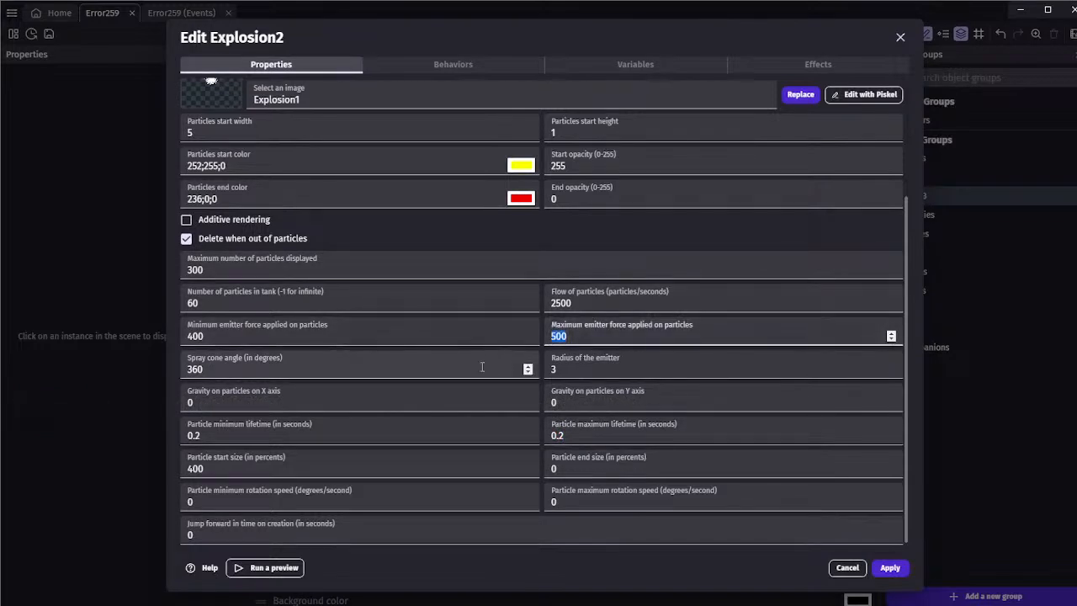
text(300)
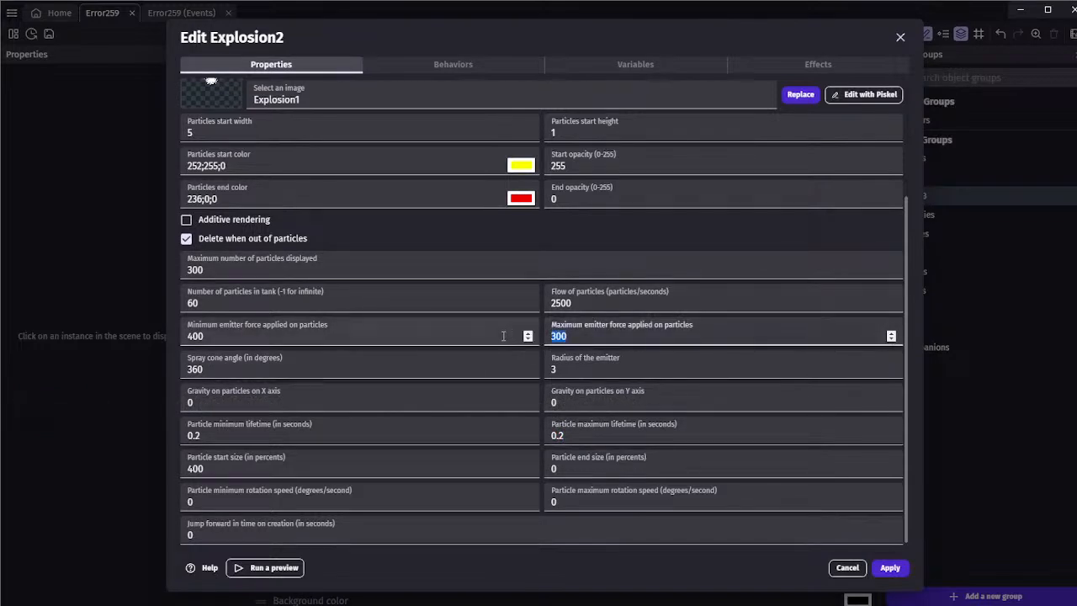
text(400)
click(543, 348)
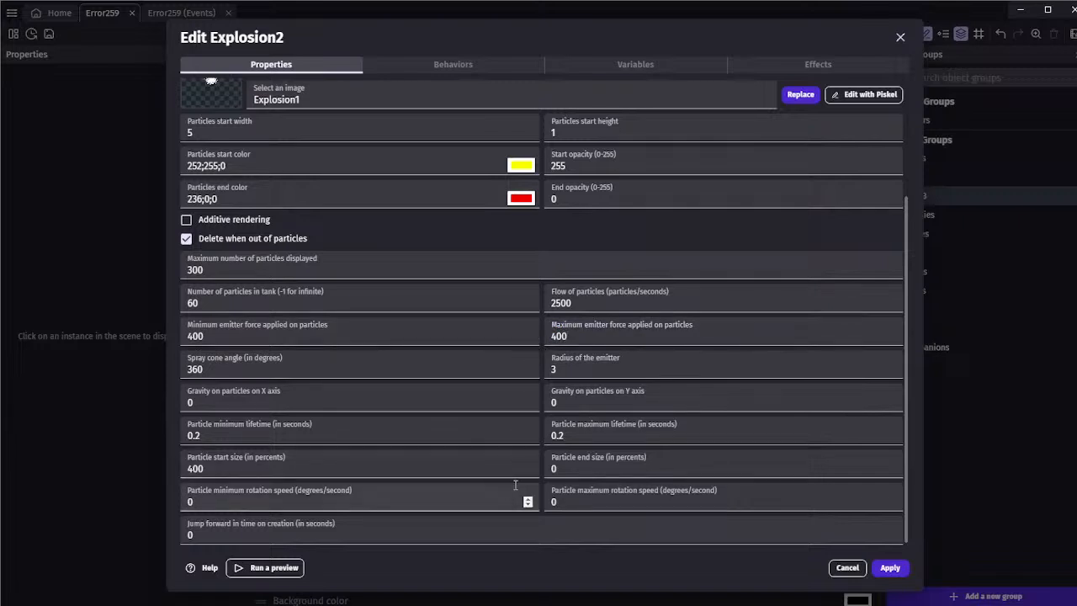
Change Explosion2's particle start size and apply the object changes
drag(225, 471, 165, 451)
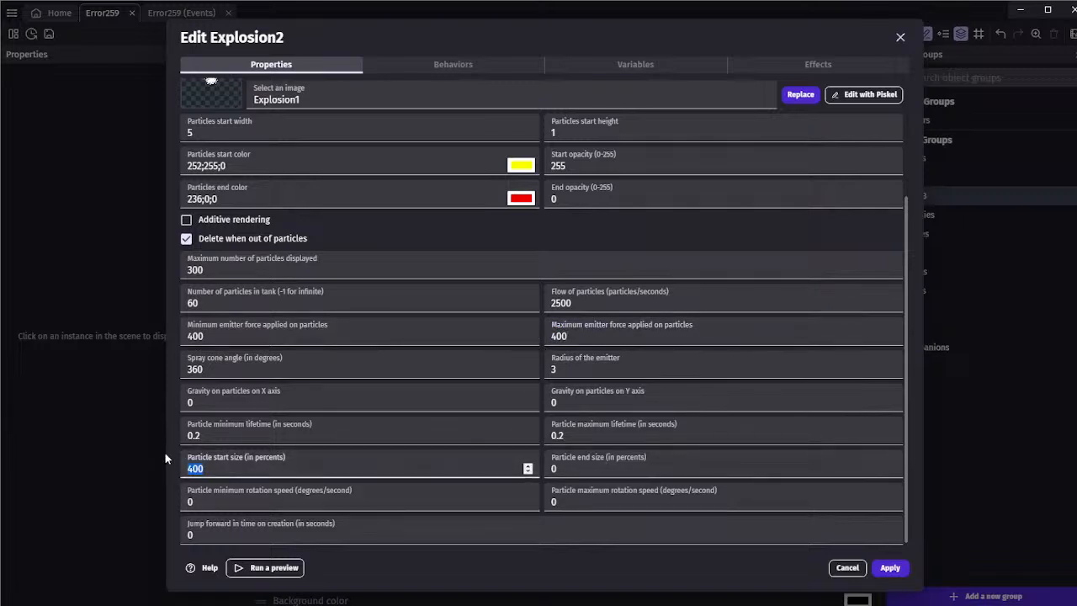
text(0)
click(889, 567)
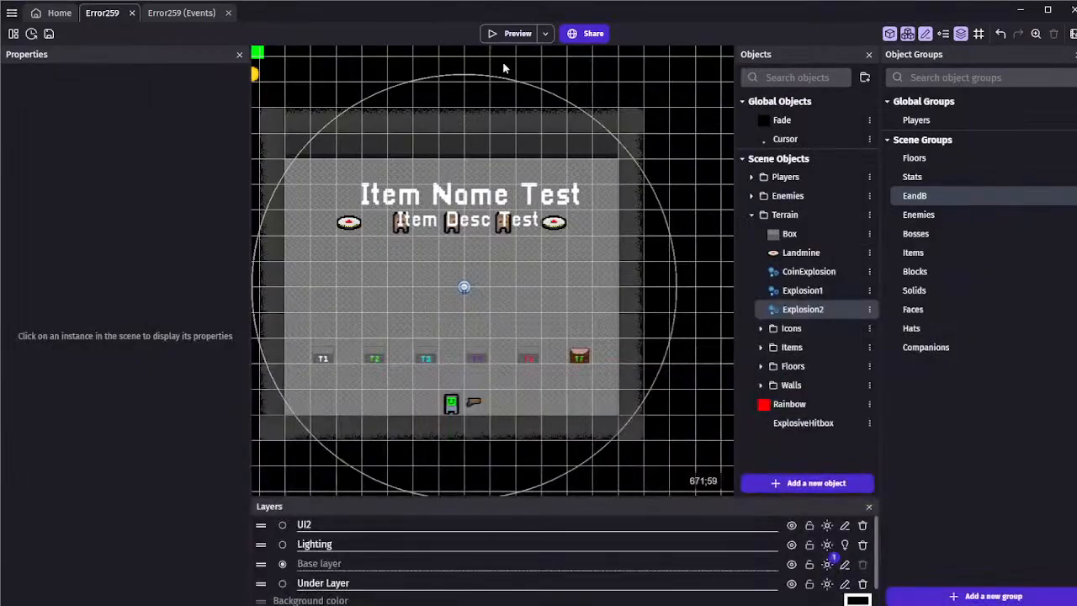
Play-test the adjusted landmine explosion in a preview, close the preview, and save the project
click(499, 38)
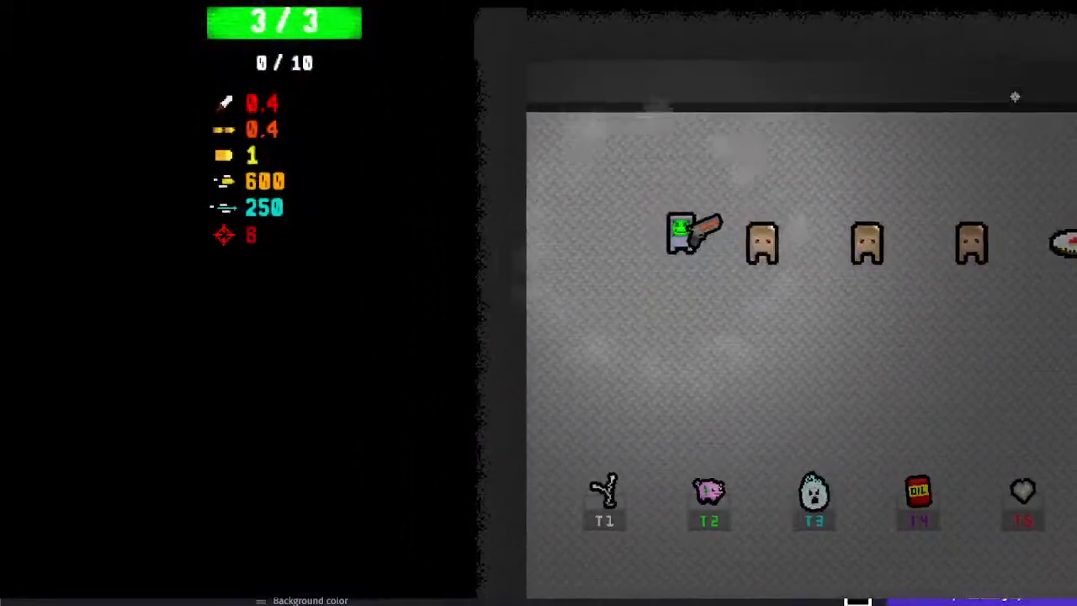
key(s)
key(d)
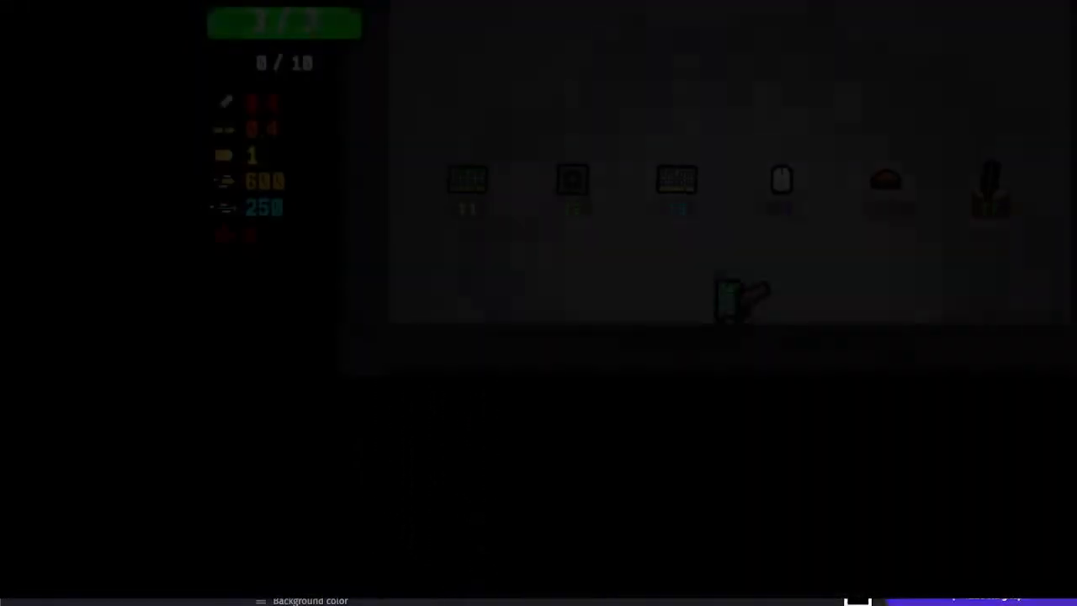
key(w)
key(a)
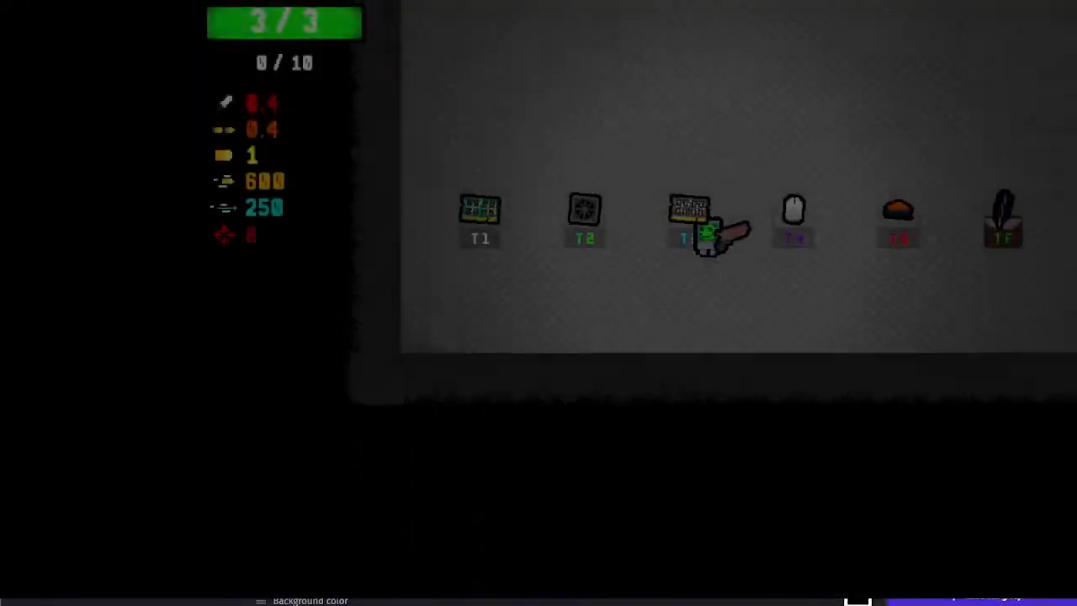
key(w)
key(a)
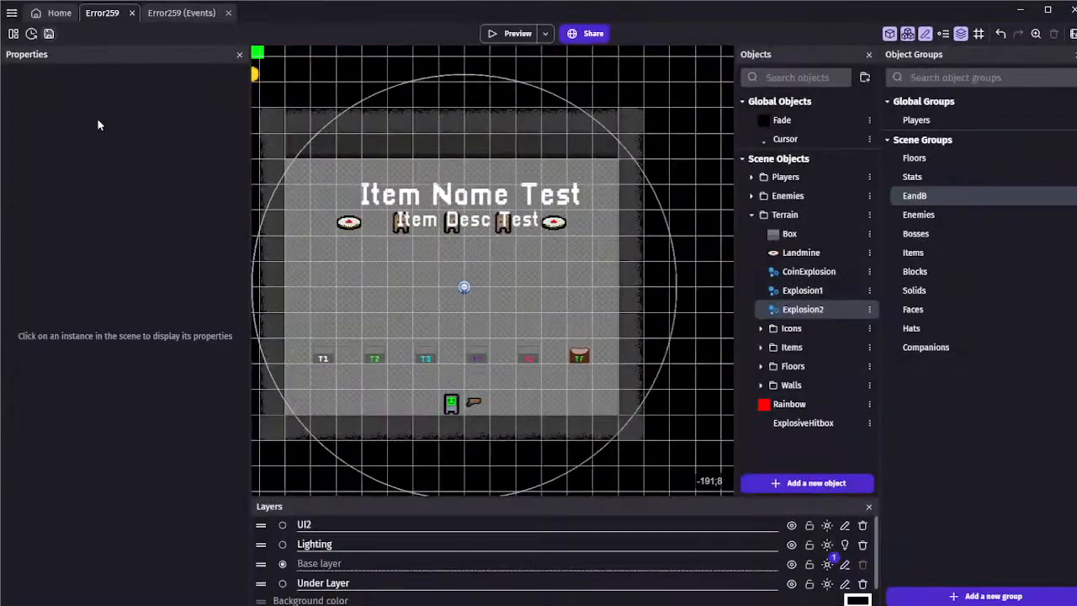
key(ctrl+s)
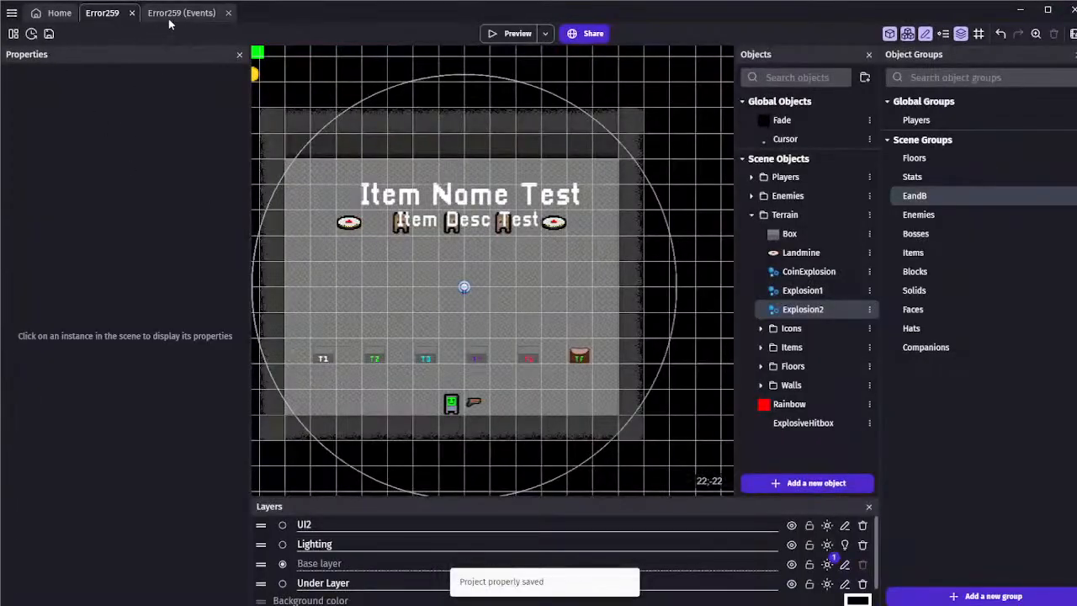
click(173, 12)
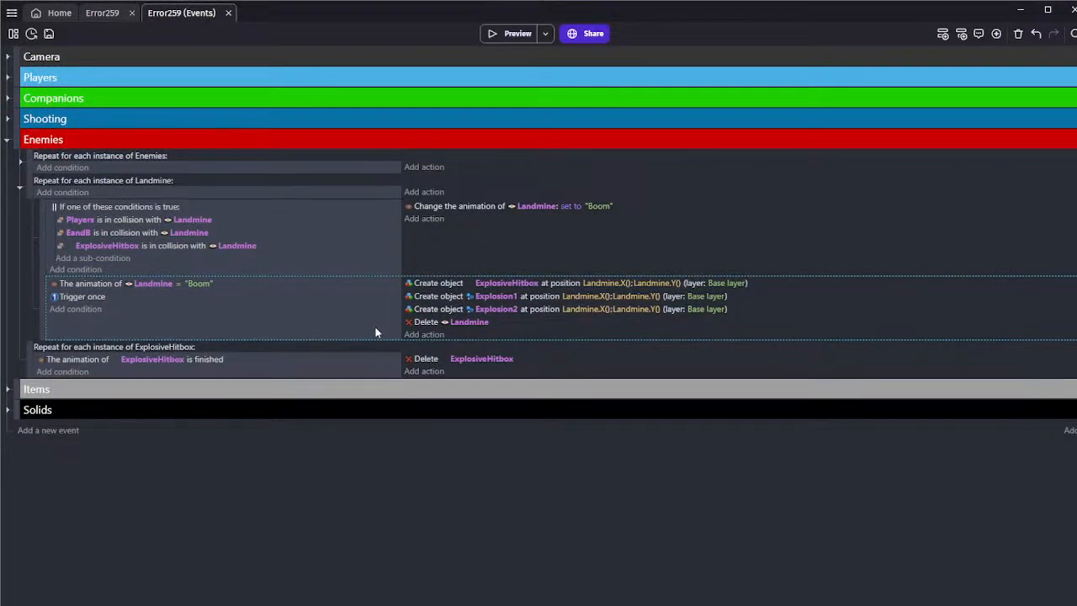
click(101, 13)
scroll(413, 175, up, 4)
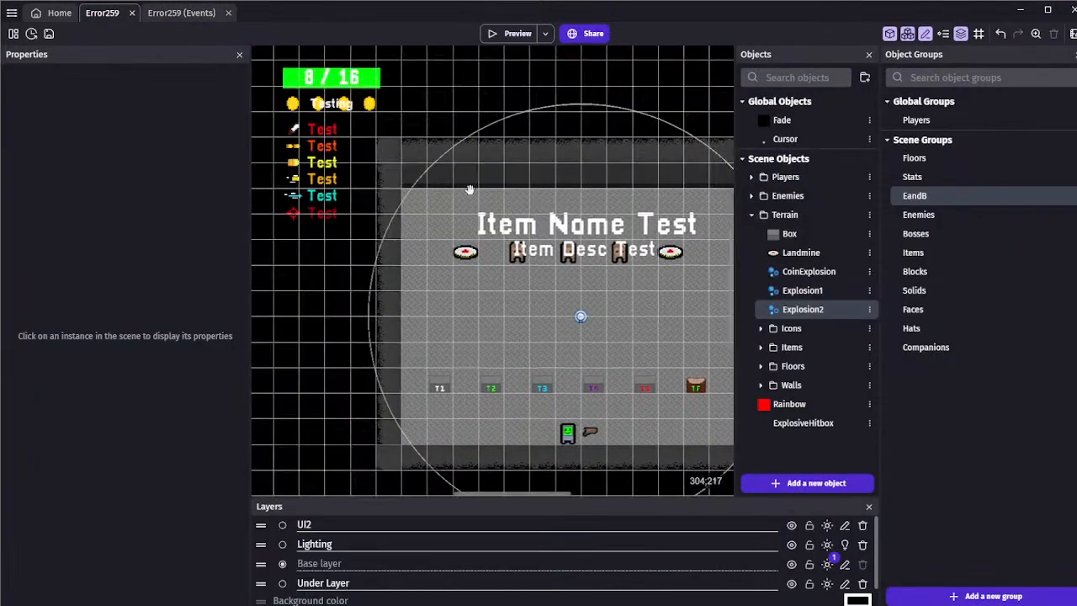
scroll(413, 174, up, 4)
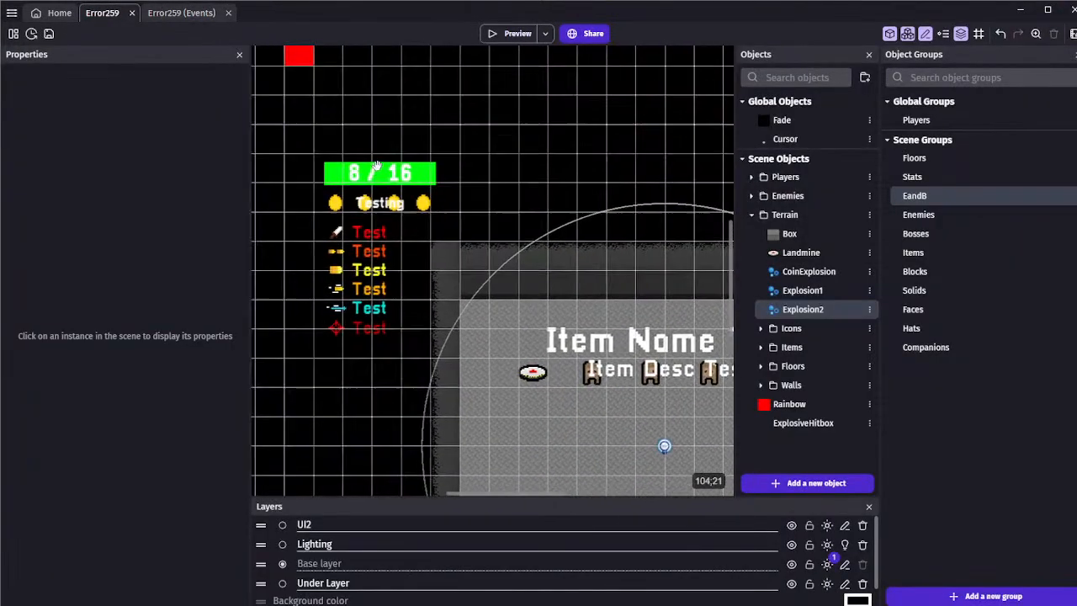
scroll(371, 173, up, 1)
click(173, 13)
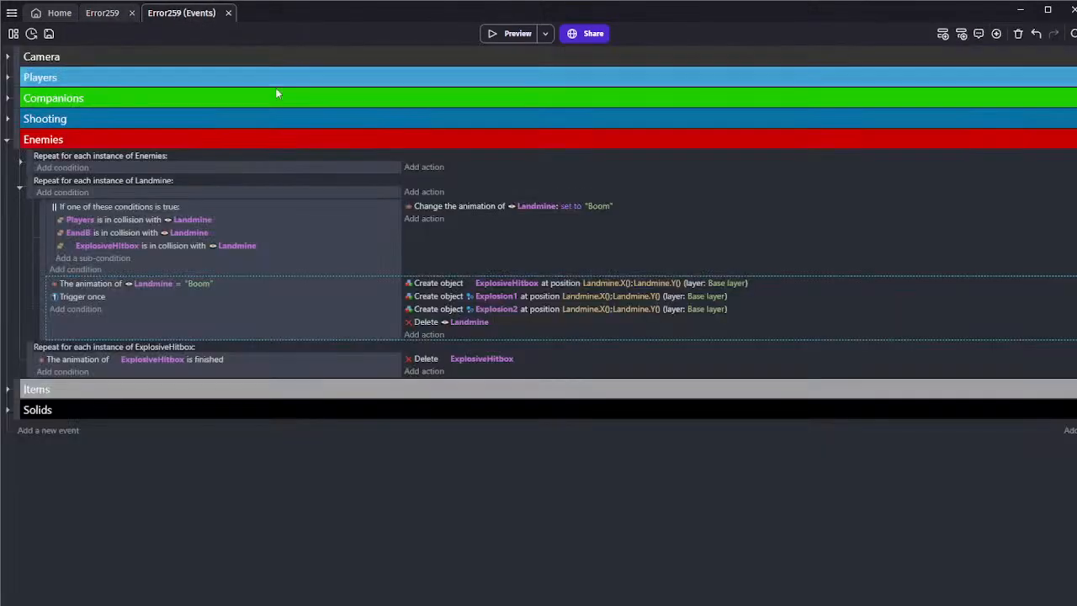
click(97, 13)
scroll(492, 227, down, 4)
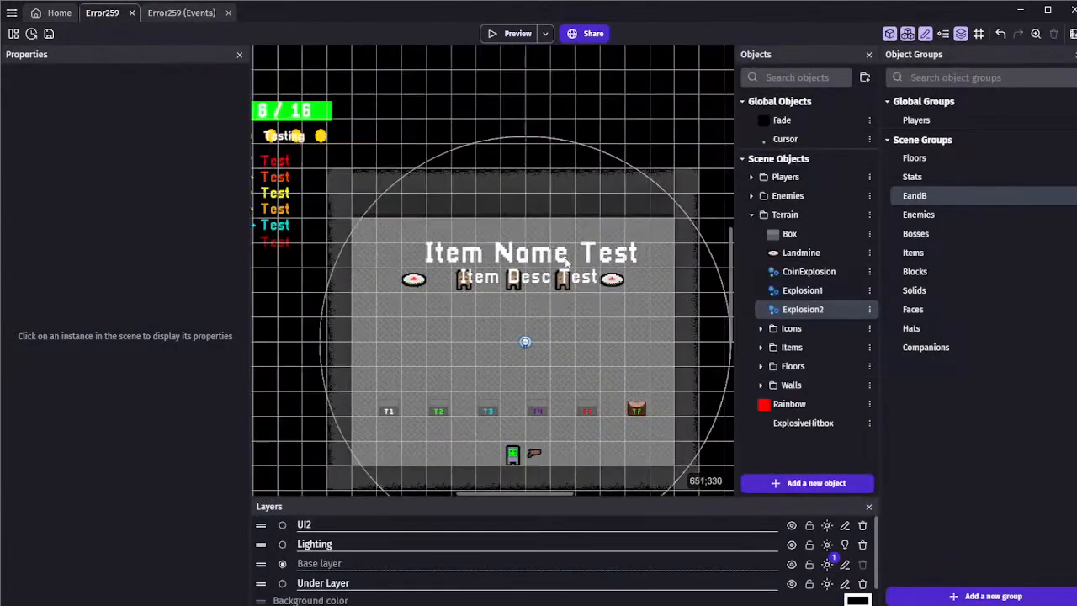
Save the project and add a Play a sound action with ..\Error 259 Old\Explosion.mp3 to the Landmine "Boom" event
click(189, 19)
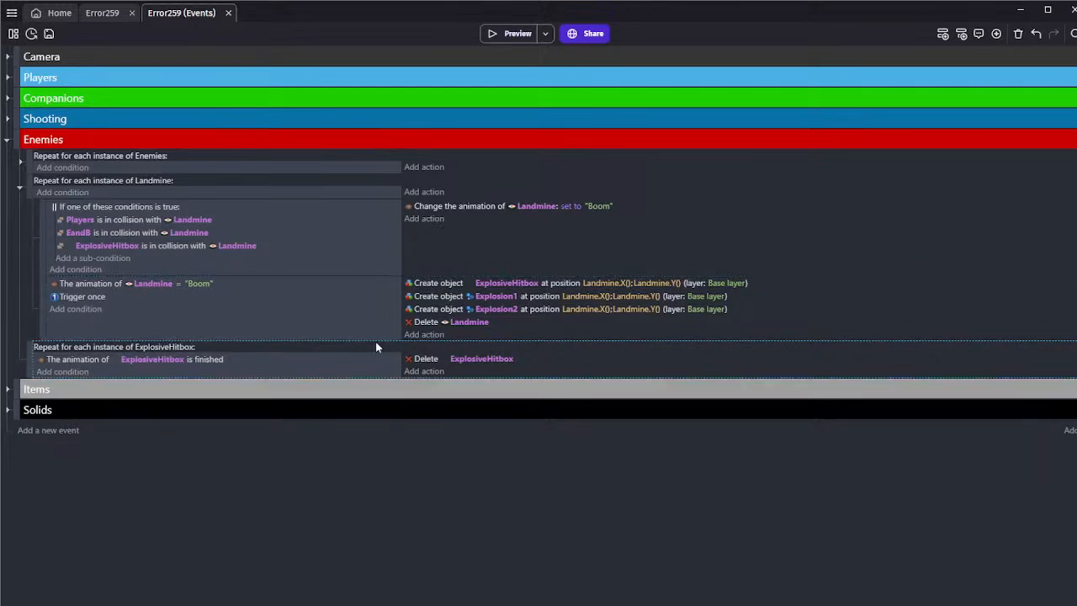
click(49, 34)
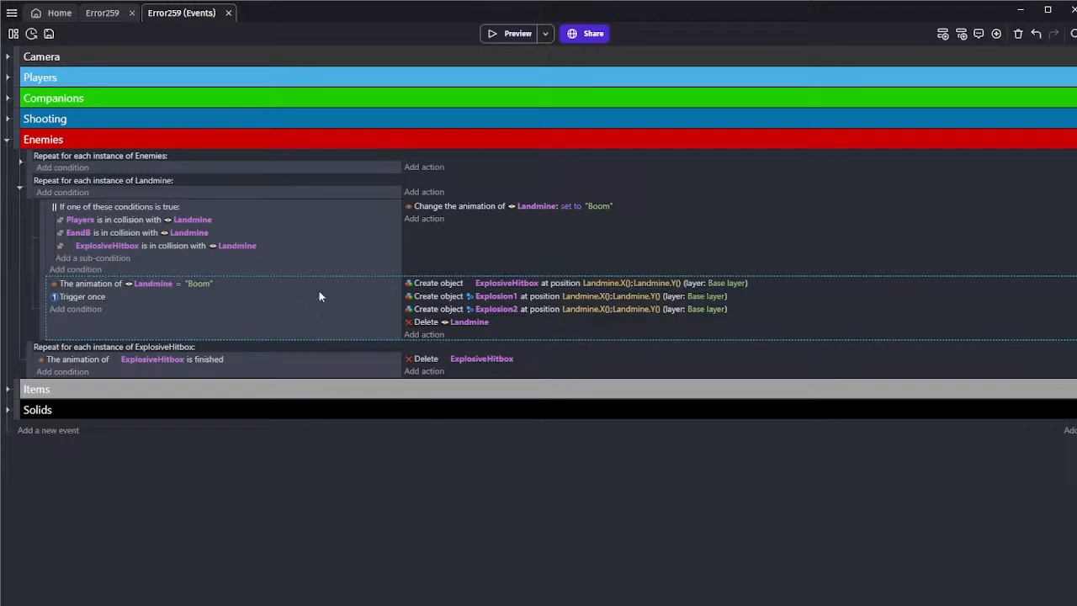
click(423, 340)
text(pla)
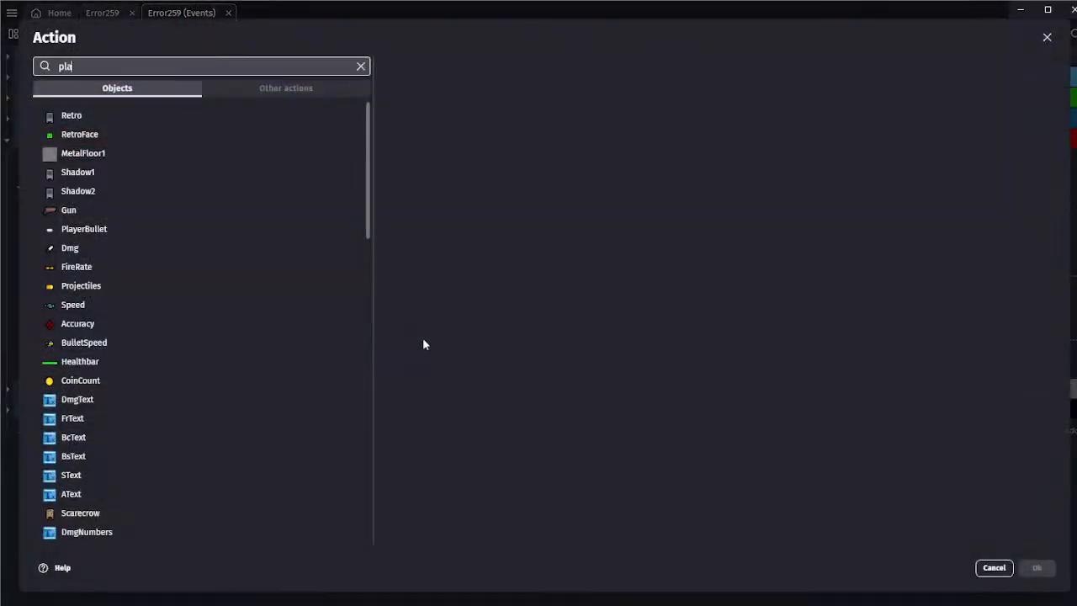
text(y a sound)
click(231, 117)
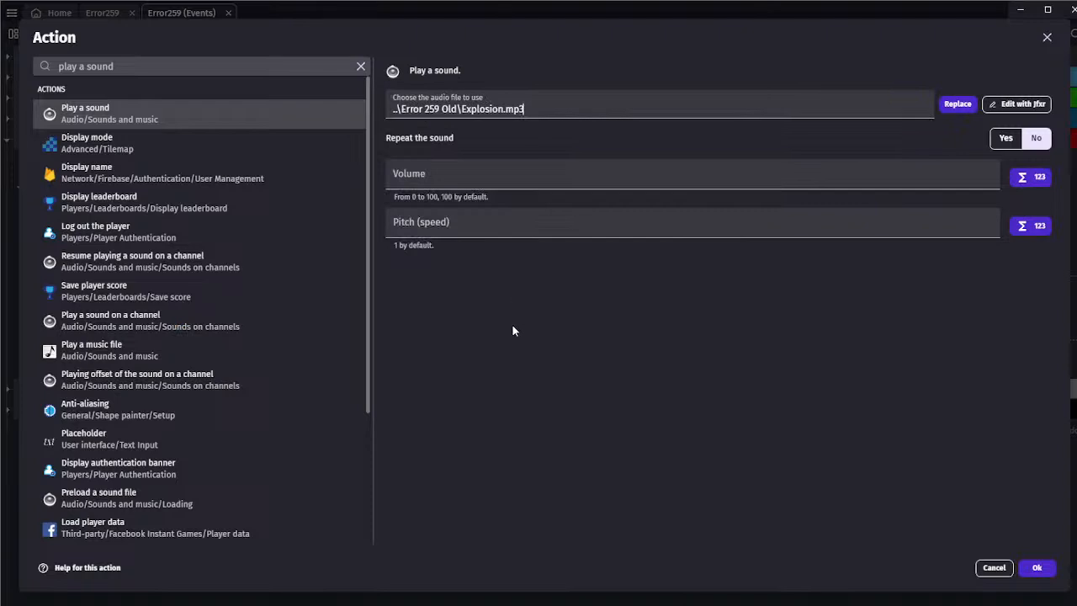
Set the explosion sound's volume to 30 and its pitch to 0.9, and confirm the action
click(476, 179)
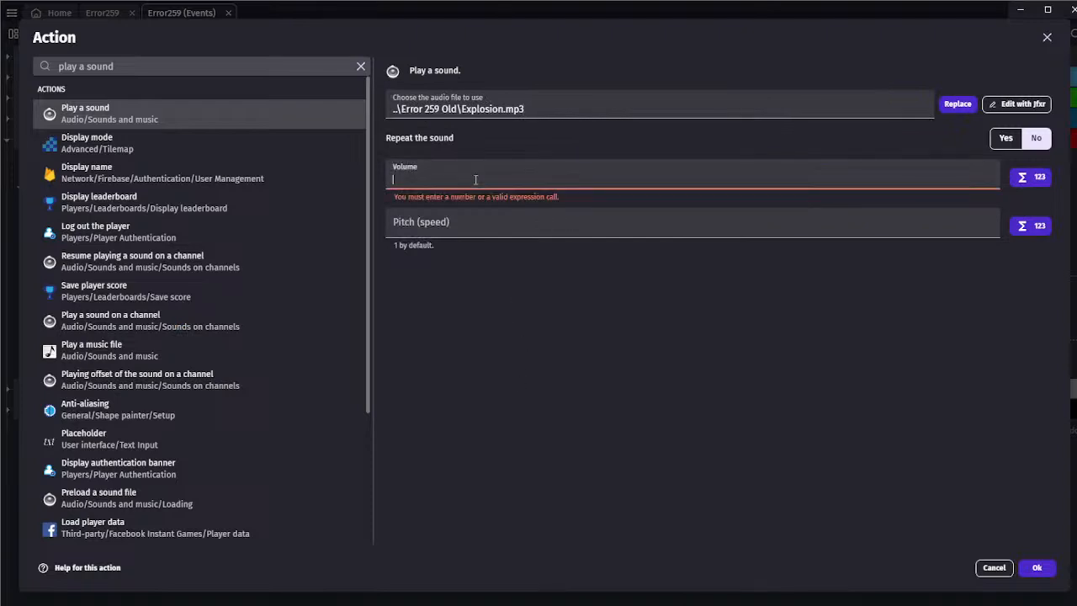
text(30)
click(459, 225)
text(1)
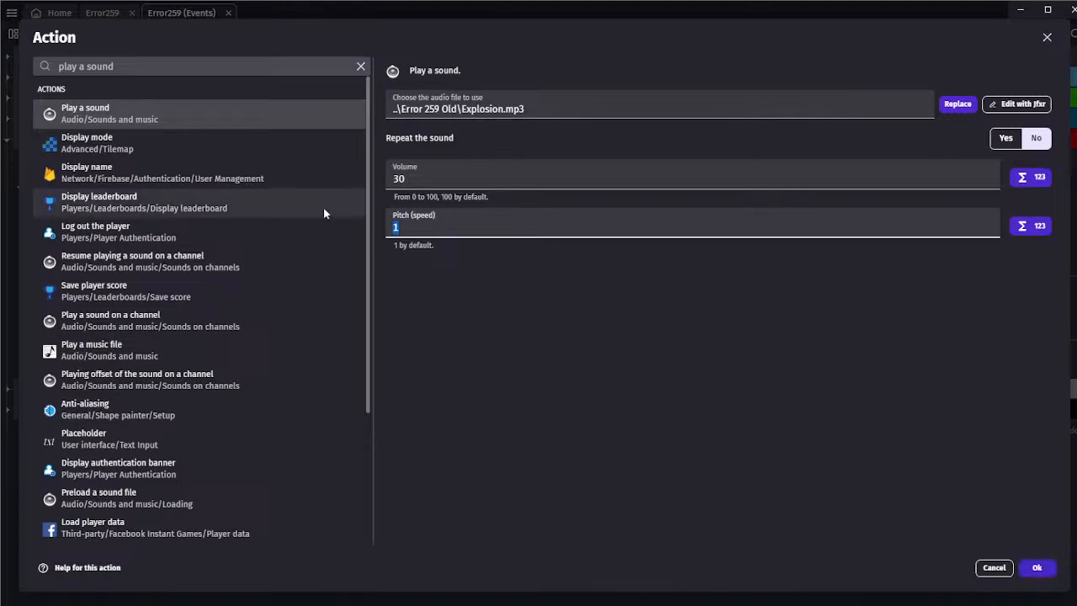
key(BackSpace)
text(0.9)
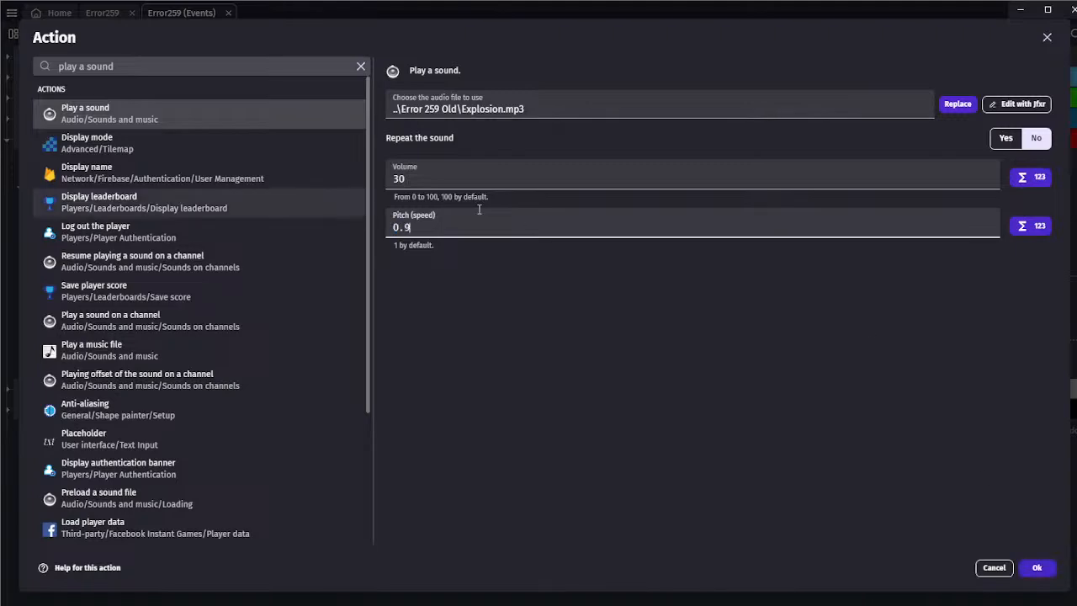
click(1038, 568)
Play-test the landmine explosion with its new sound in a preview and close the preview
click(500, 34)
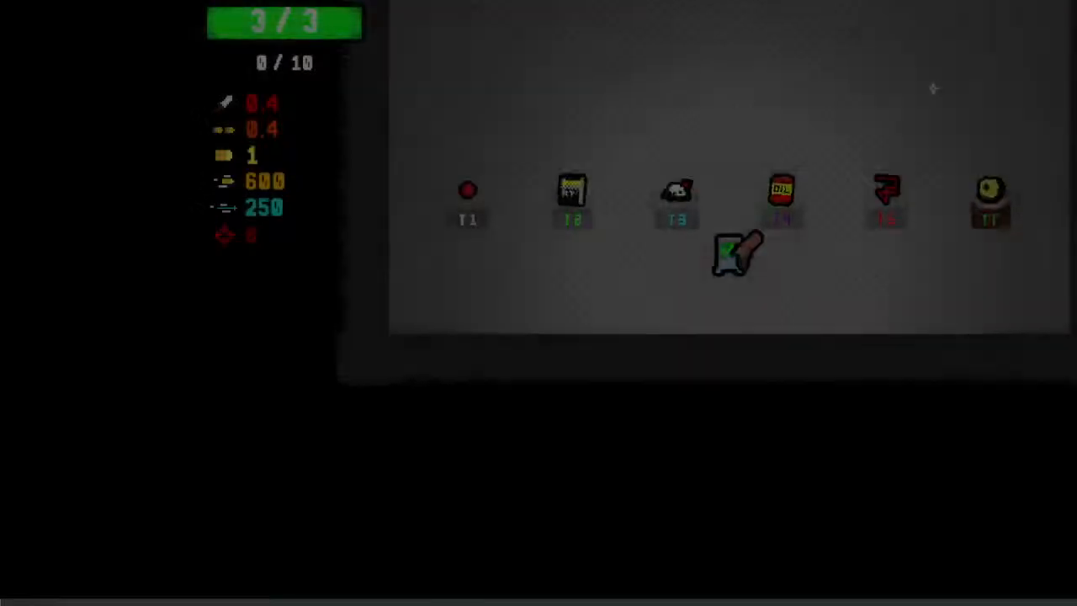
key(w)
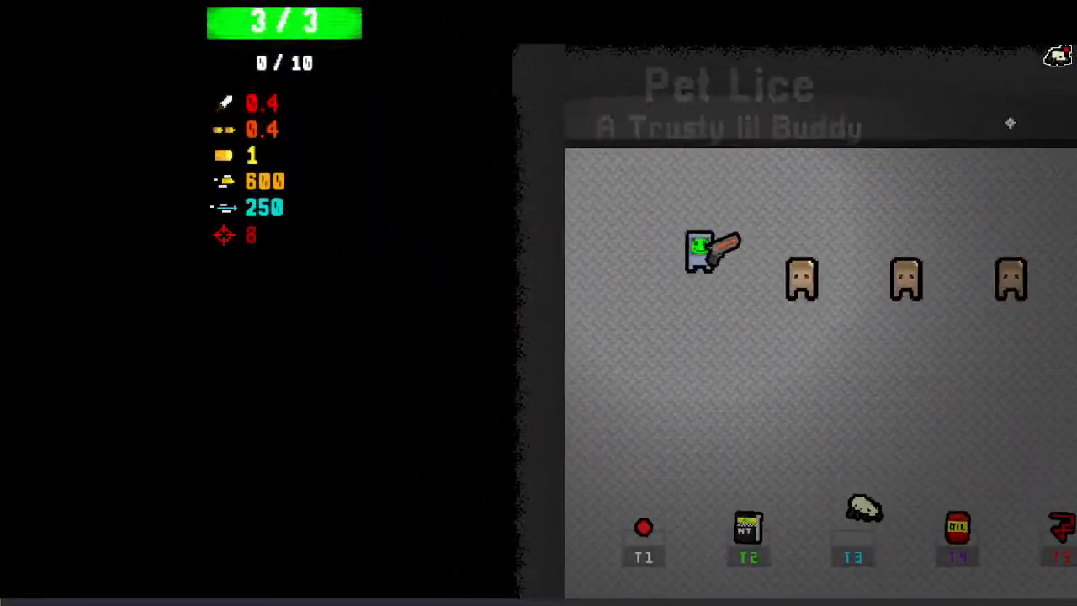
key(s)
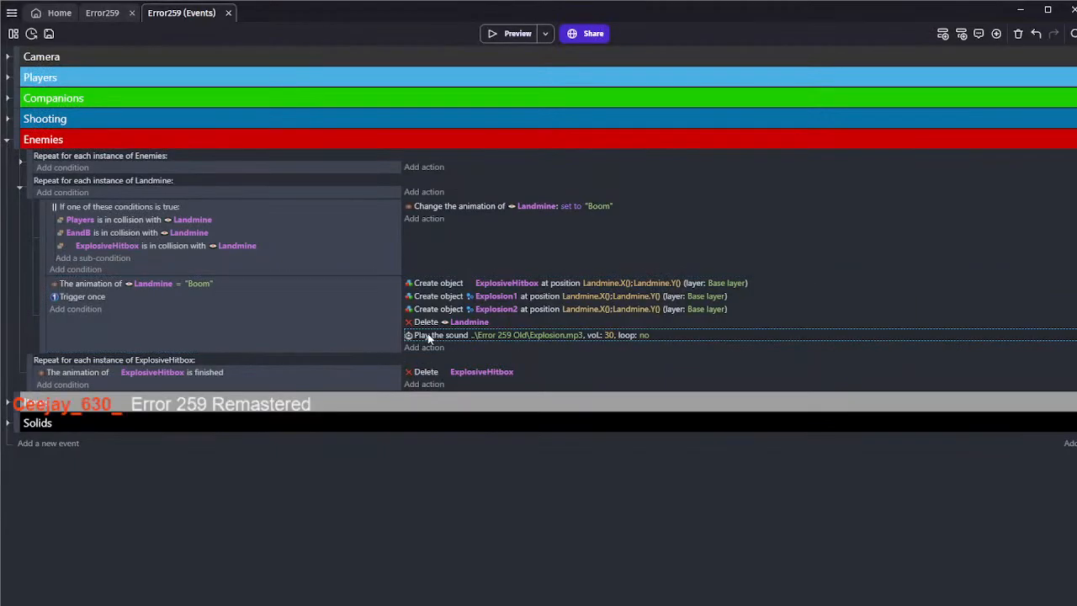
Set the explosion sound's pitch to 0.8 and its volume to 25
double_click(428, 334)
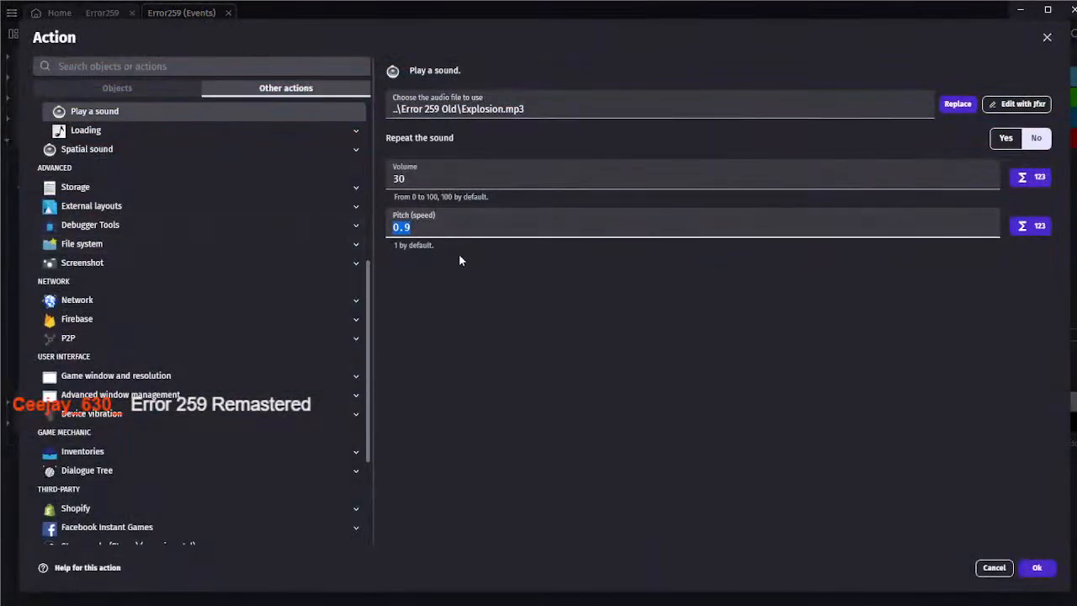
text(0.8)
click(634, 297)
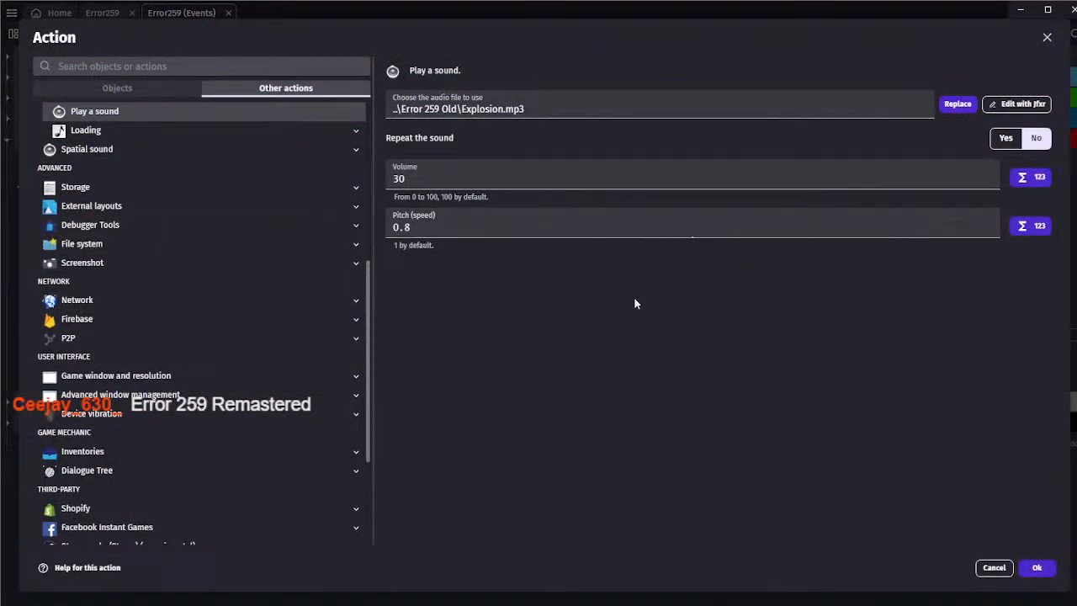
double_click(399, 178)
text(25)
click(1036, 568)
Preview the game again to hear the retuned landmine explosion sound
click(502, 37)
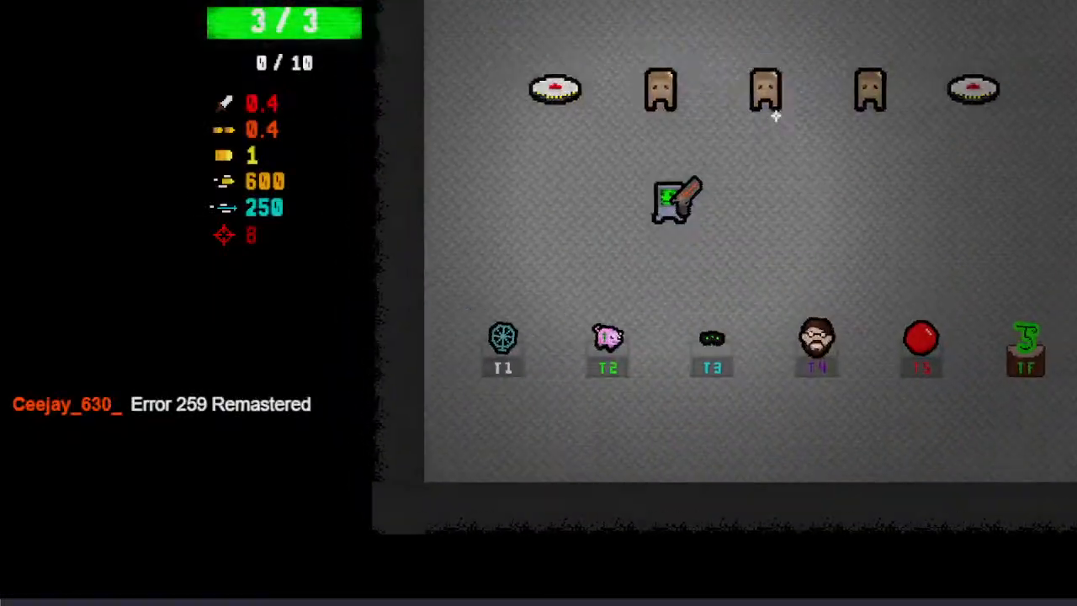
key(a)
key(w)
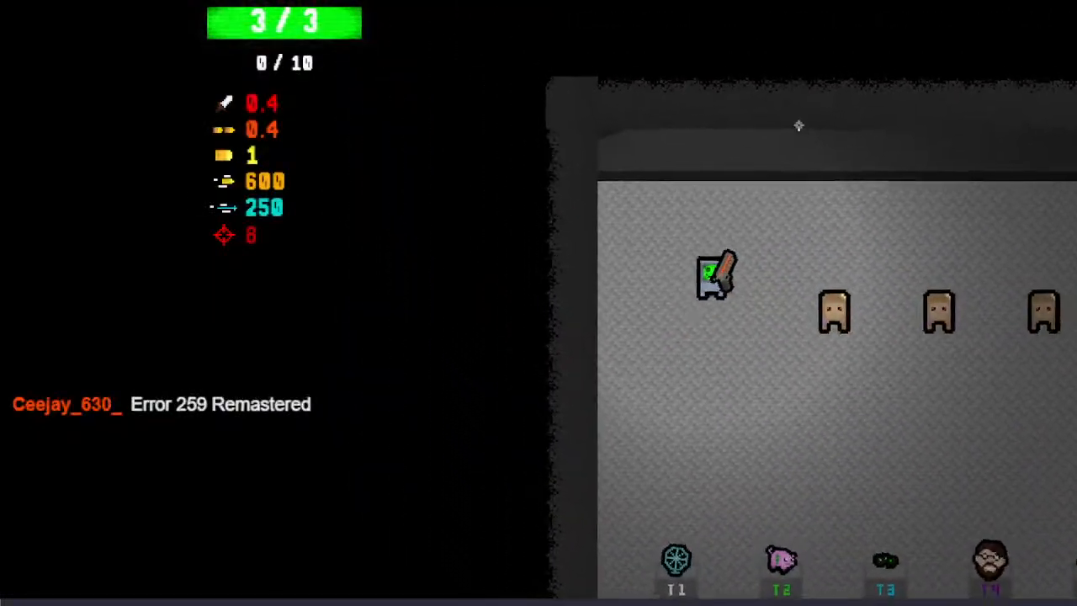
key(s)
key(d)
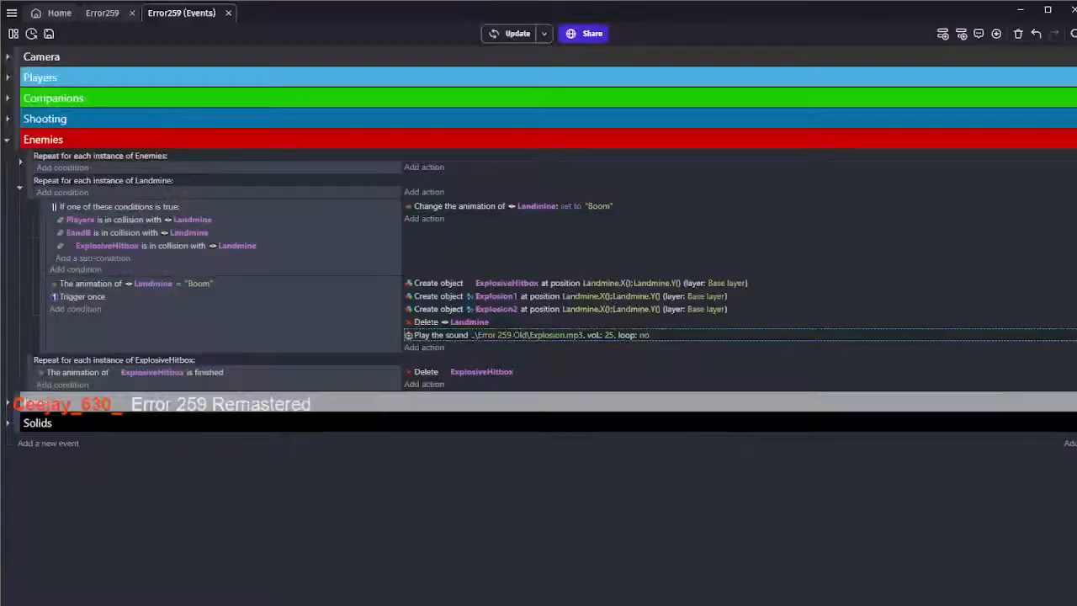
Return to the Error259 scene layout and save the project
click(309, 325)
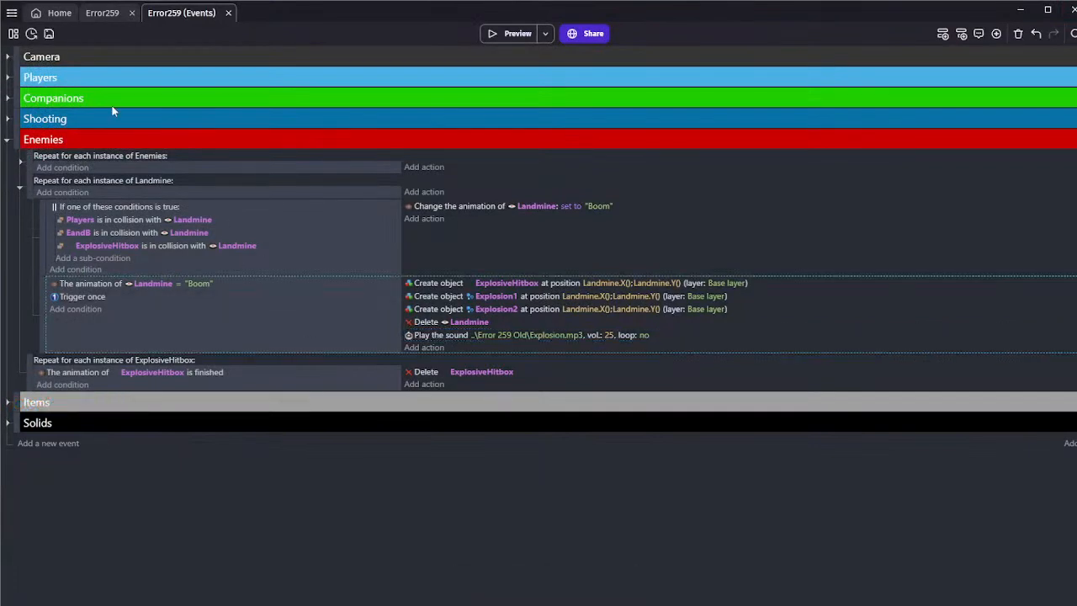
click(102, 13)
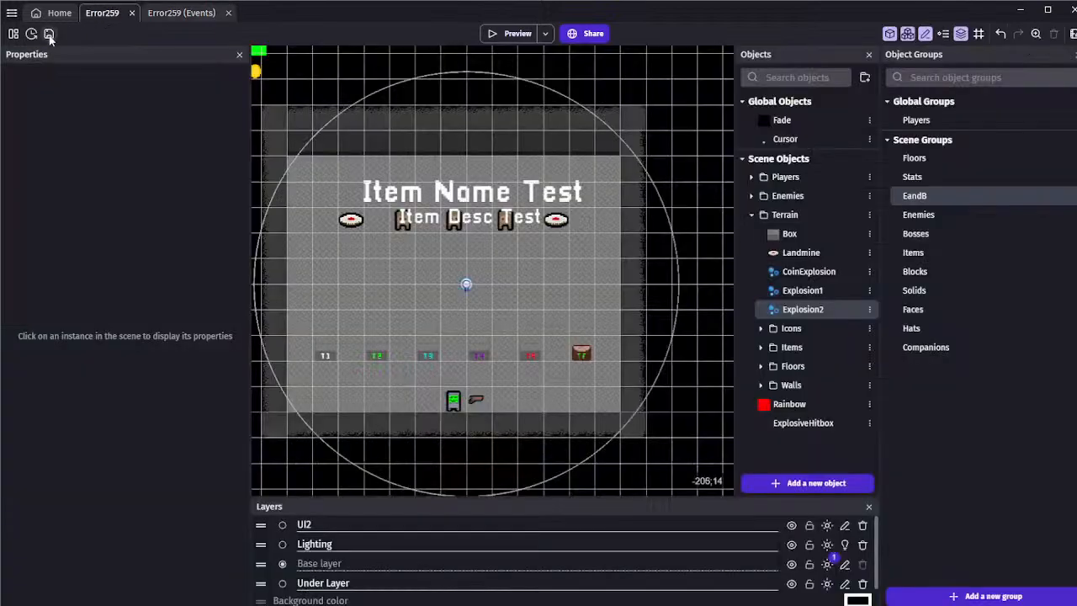
click(49, 33)
middle_drag(354, 171, 351, 205)
scroll(352, 175, down, 1)
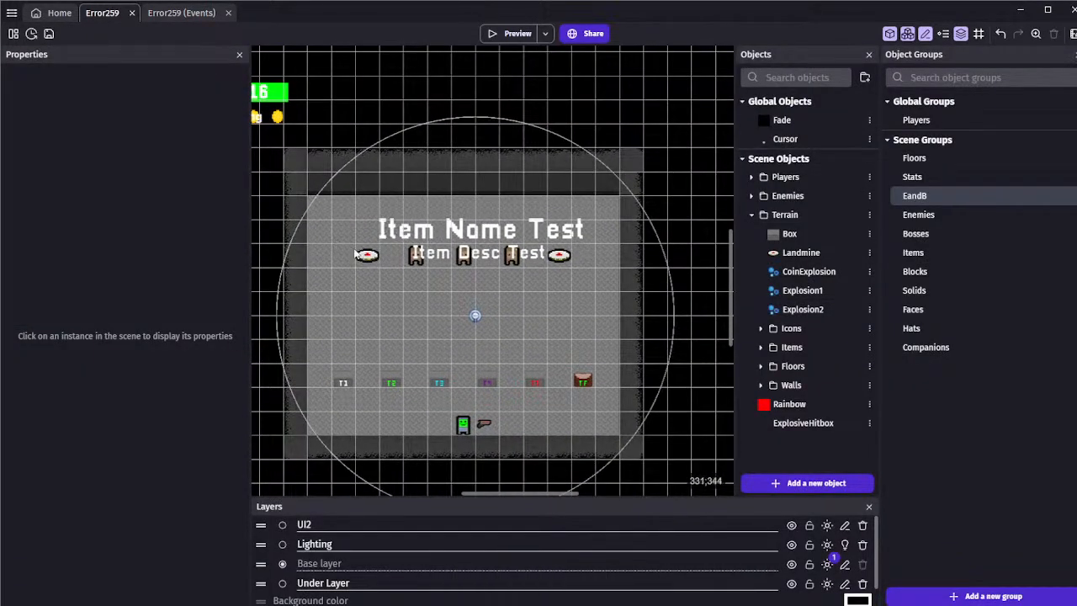
Collapse the Landmine event and add an empty event below the ExplosiveHitbox event in the Enemies group
click(187, 23)
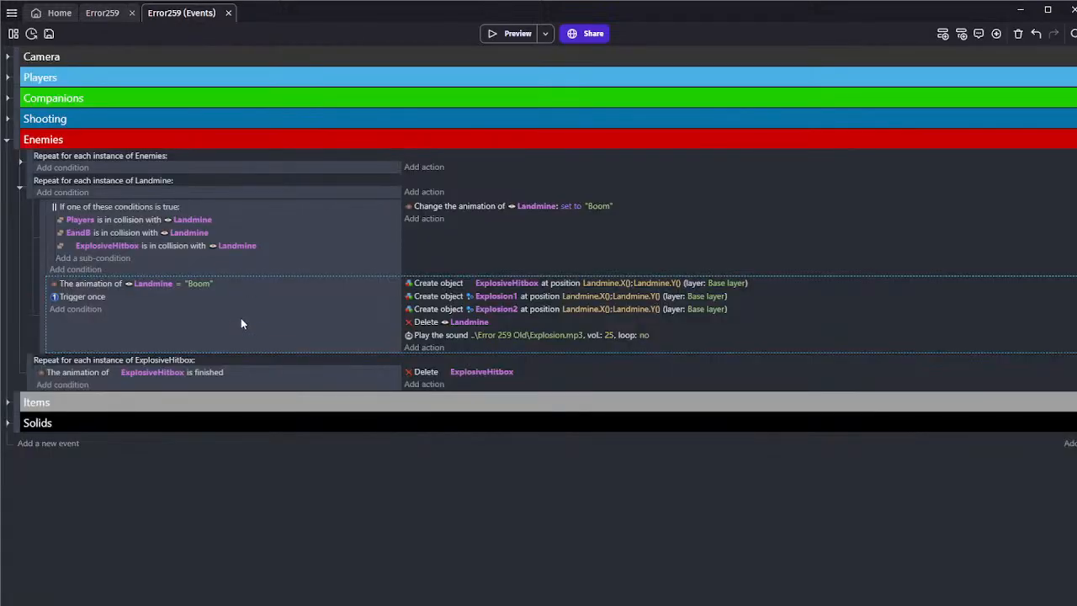
click(20, 187)
click(95, 234)
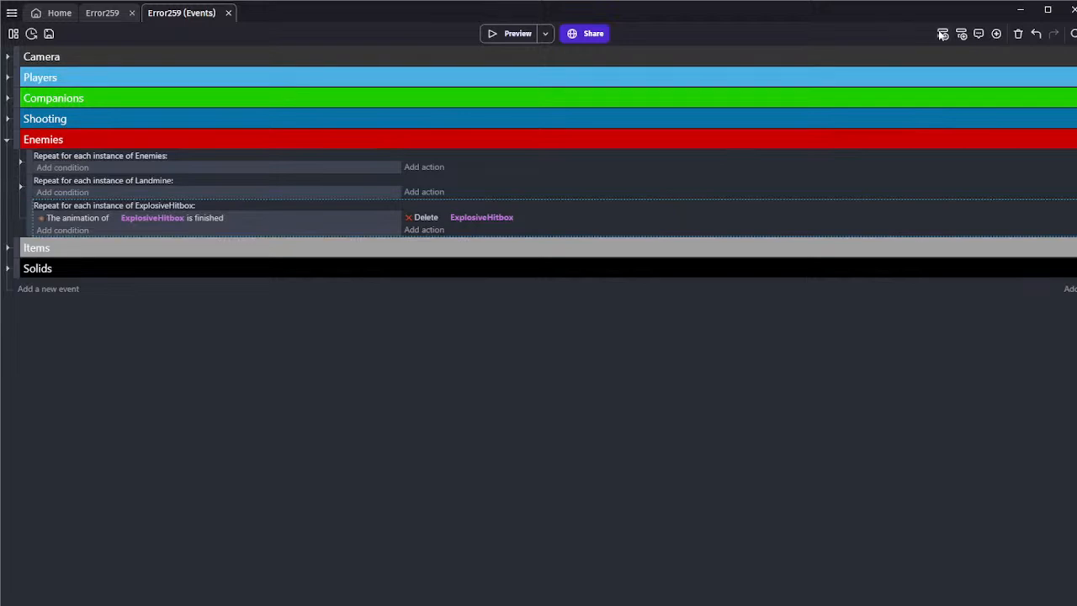
Set the Retro player's MaxHealth and Health variables to 6, apply the changes, and save the project
click(95, 13)
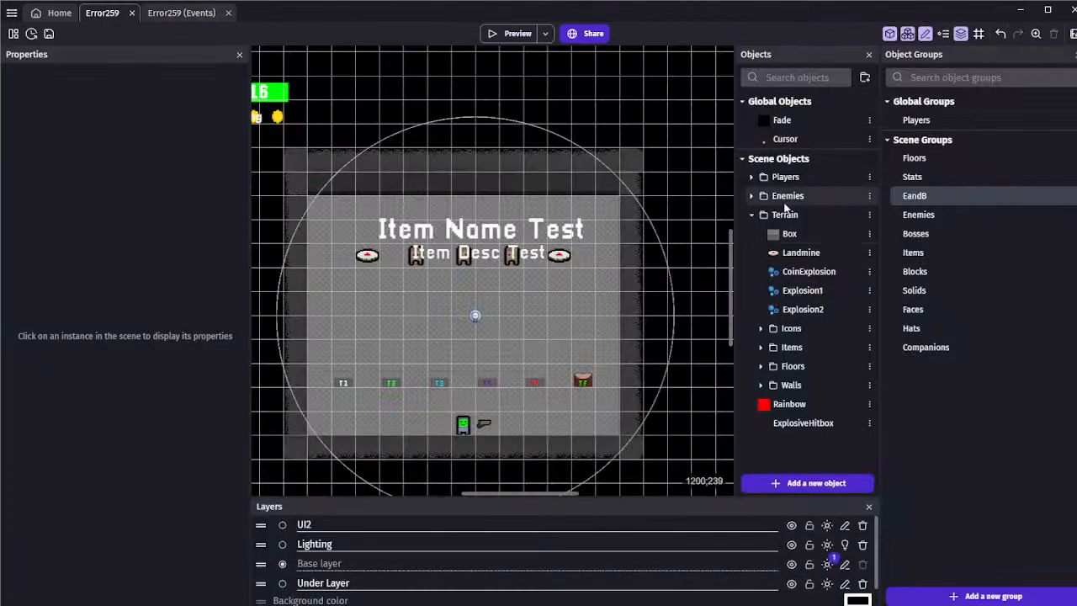
click(782, 177)
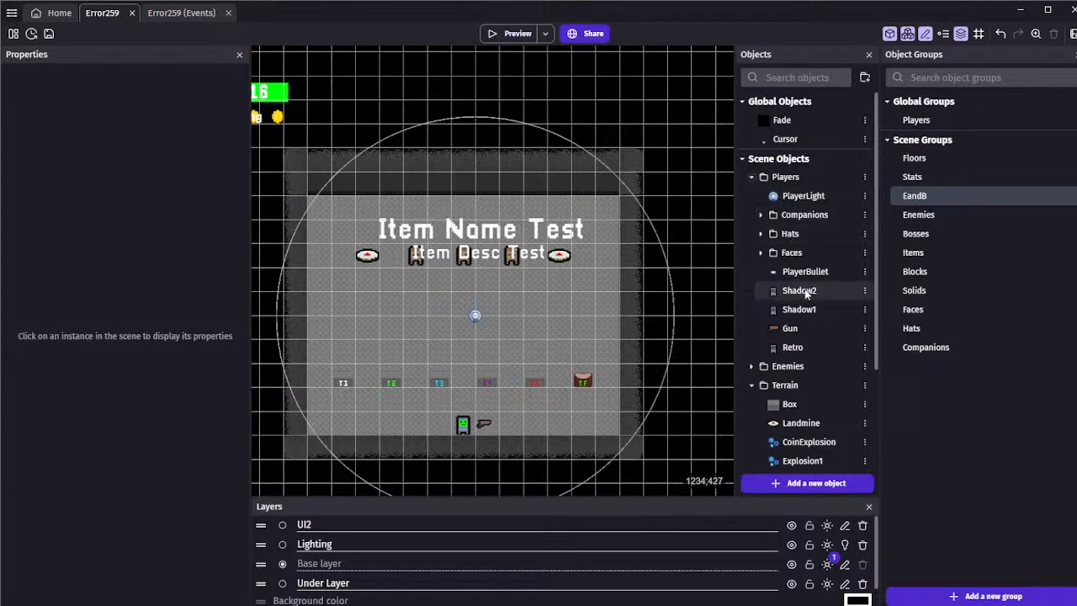
double_click(792, 347)
click(581, 65)
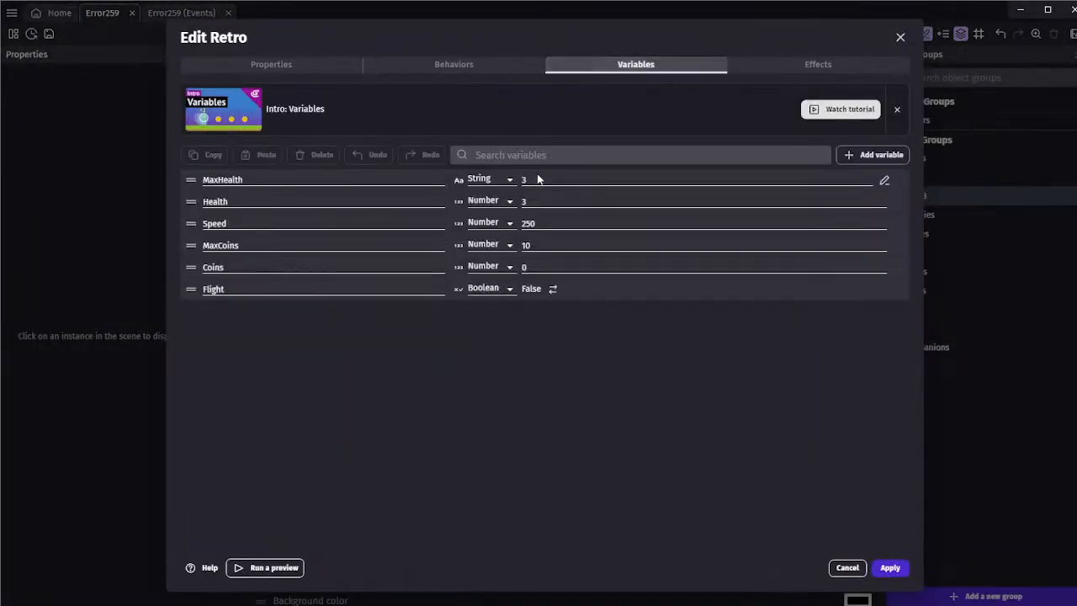
drag(538, 176, 461, 170)
text(6)
drag(531, 199, 507, 201)
text(6)
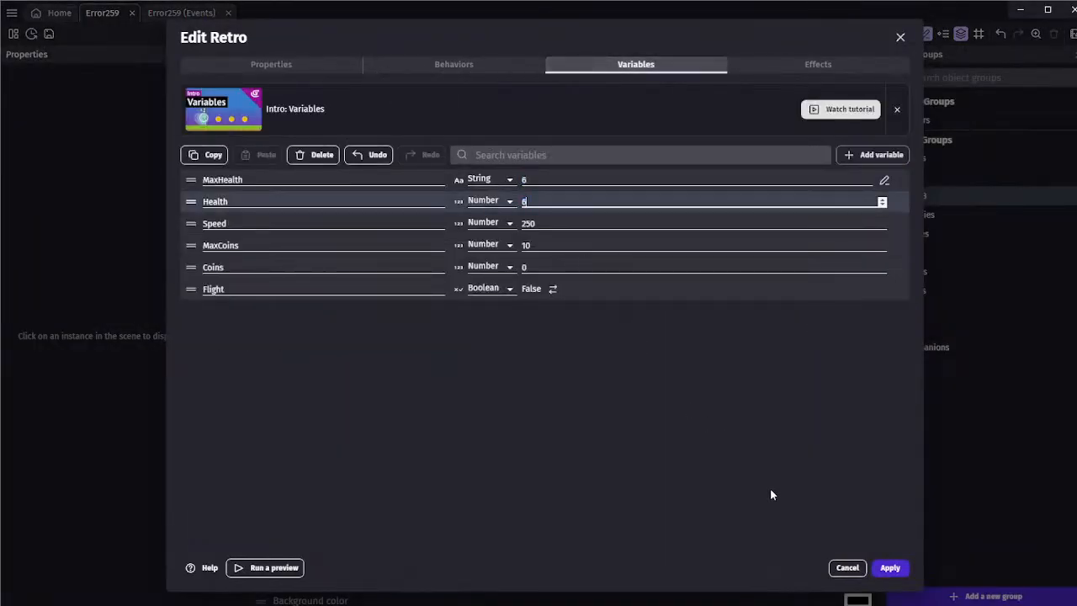
click(891, 567)
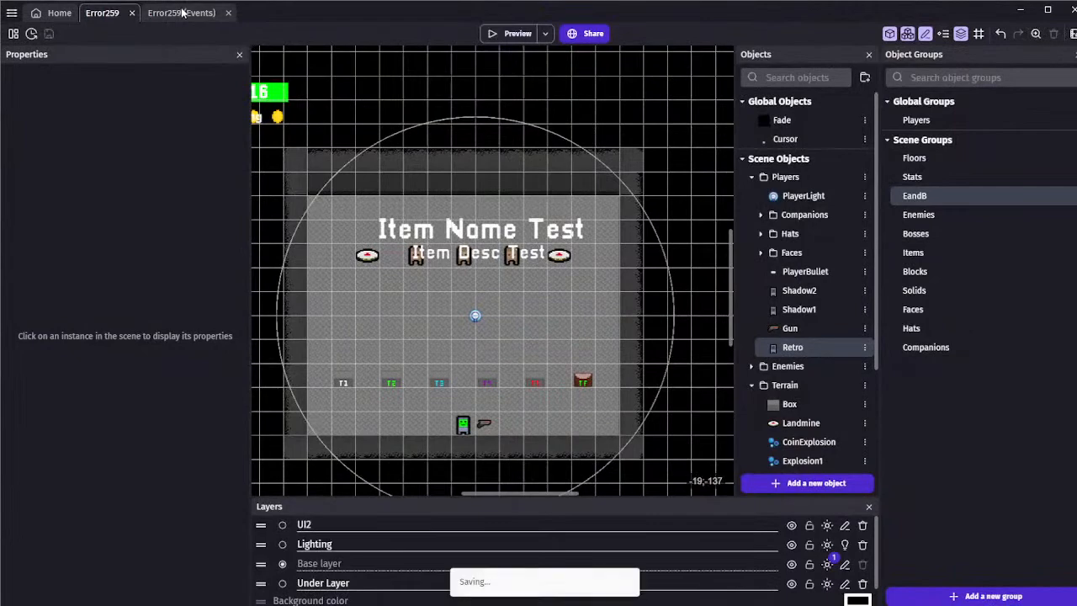
Examine the Players event group, including the movement and dash events and the Stats subgroup
click(182, 13)
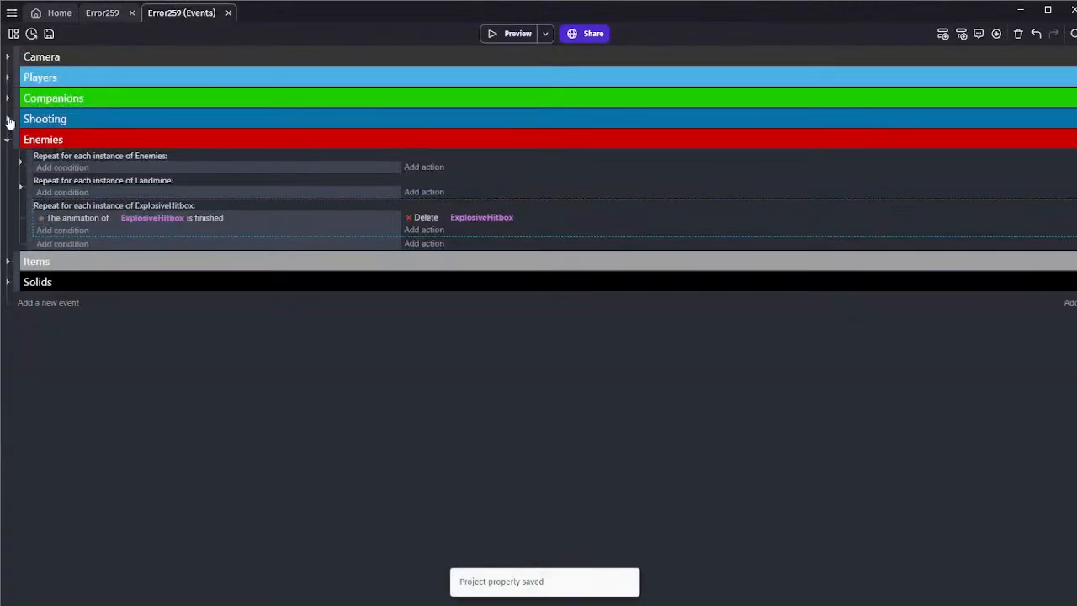
click(7, 77)
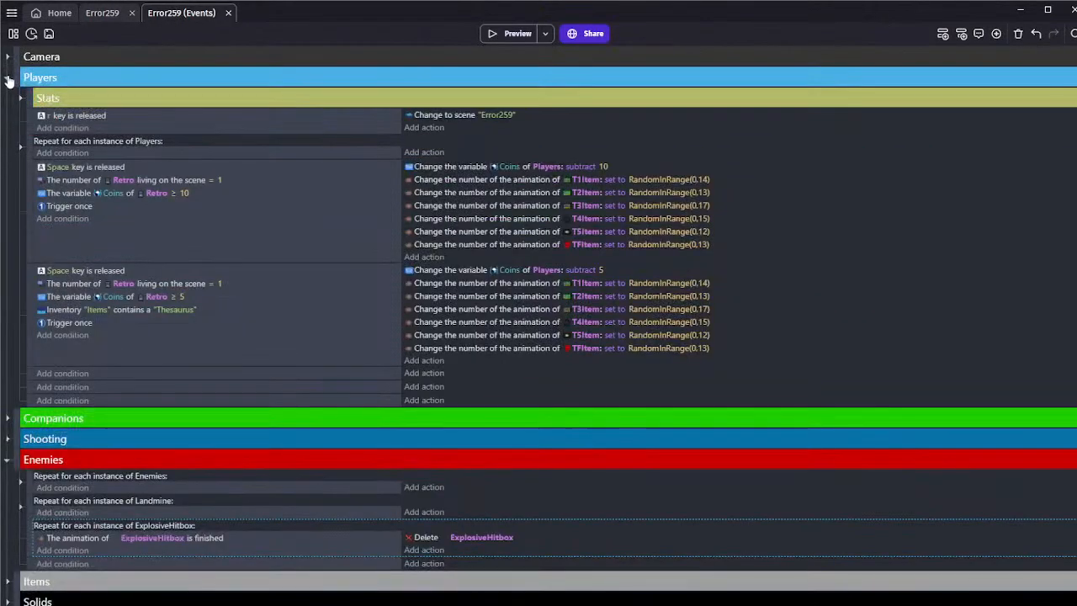
click(17, 147)
scroll(68, 178, down, 10)
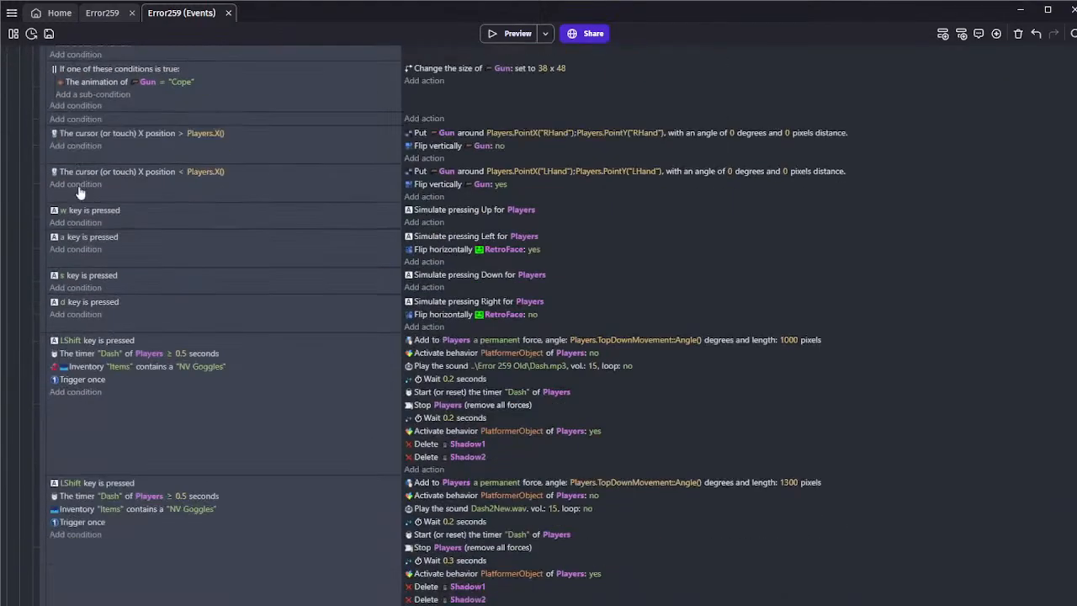
scroll(80, 194, down, 5)
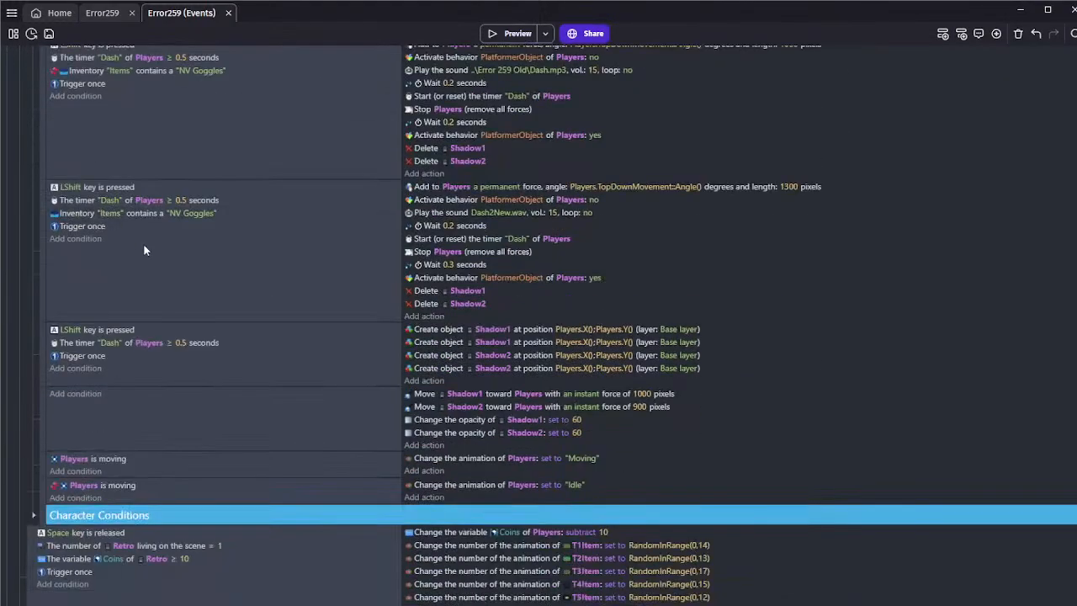
scroll(231, 407, down, 1)
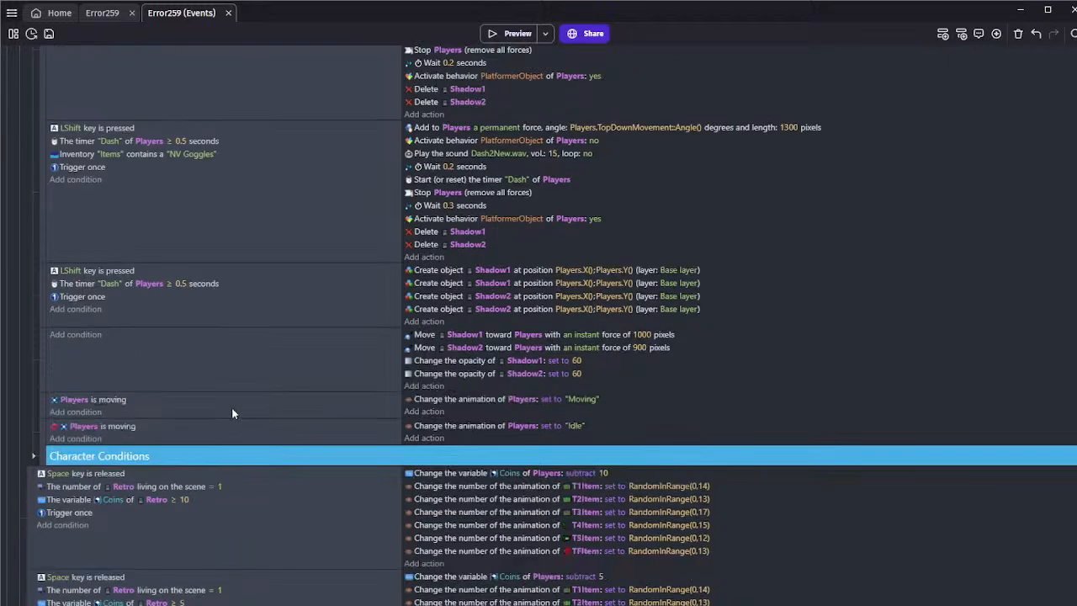
scroll(228, 379, up, 4)
scroll(220, 349, up, 10)
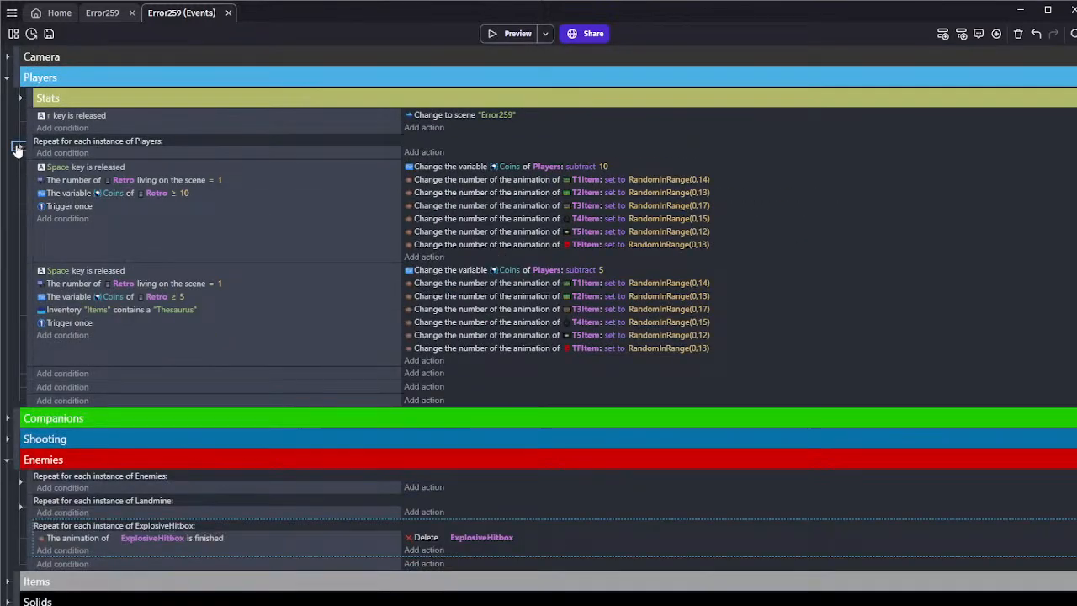
click(18, 100)
scroll(17, 102, down, 10)
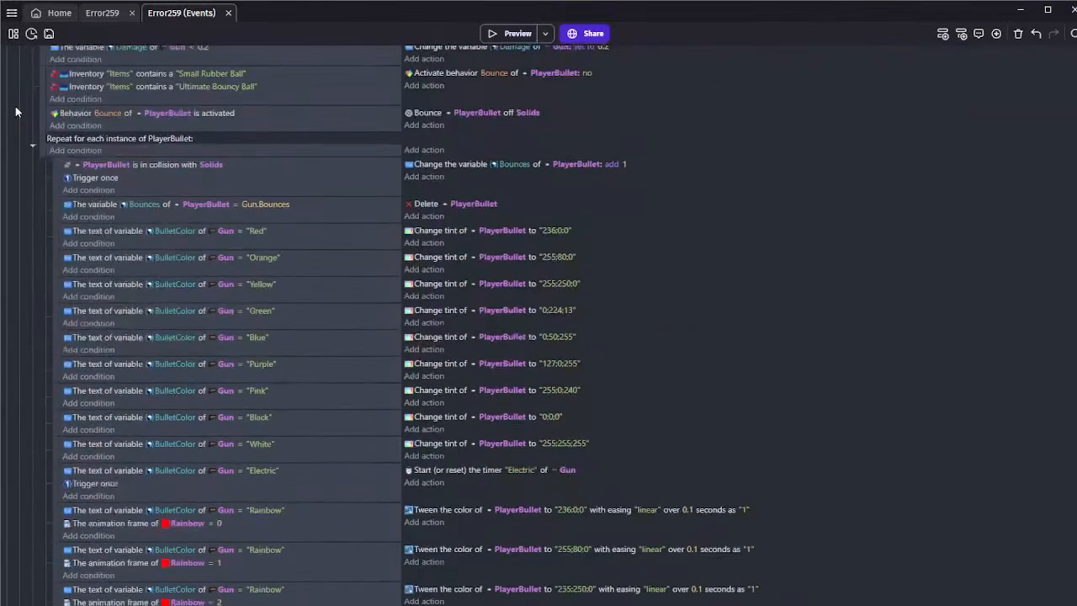
scroll(15, 108, up, 4)
scroll(16, 114, down, 8)
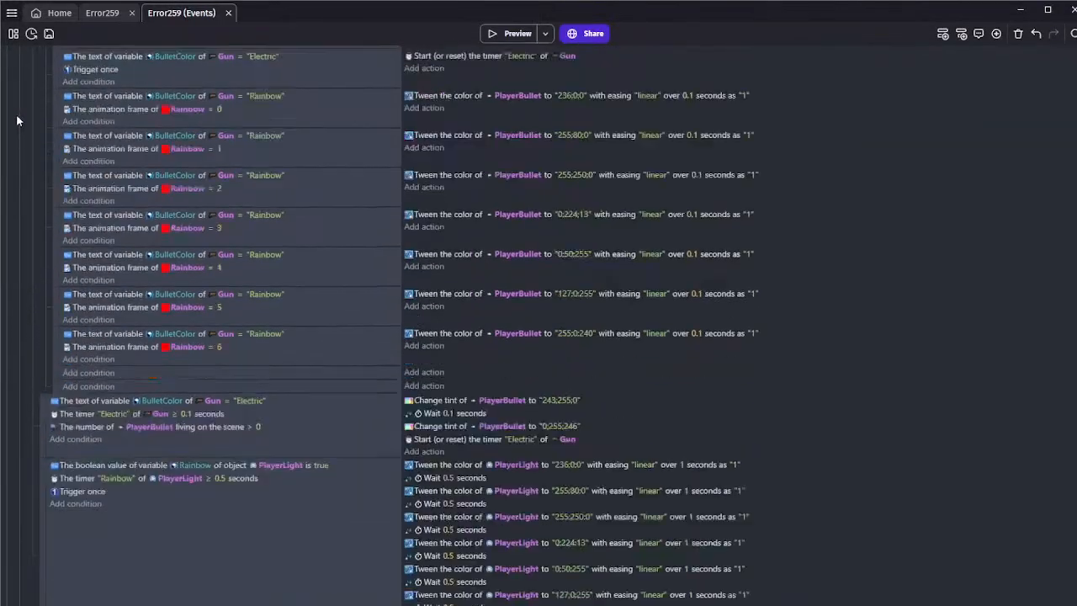
scroll(25, 156, up, 14)
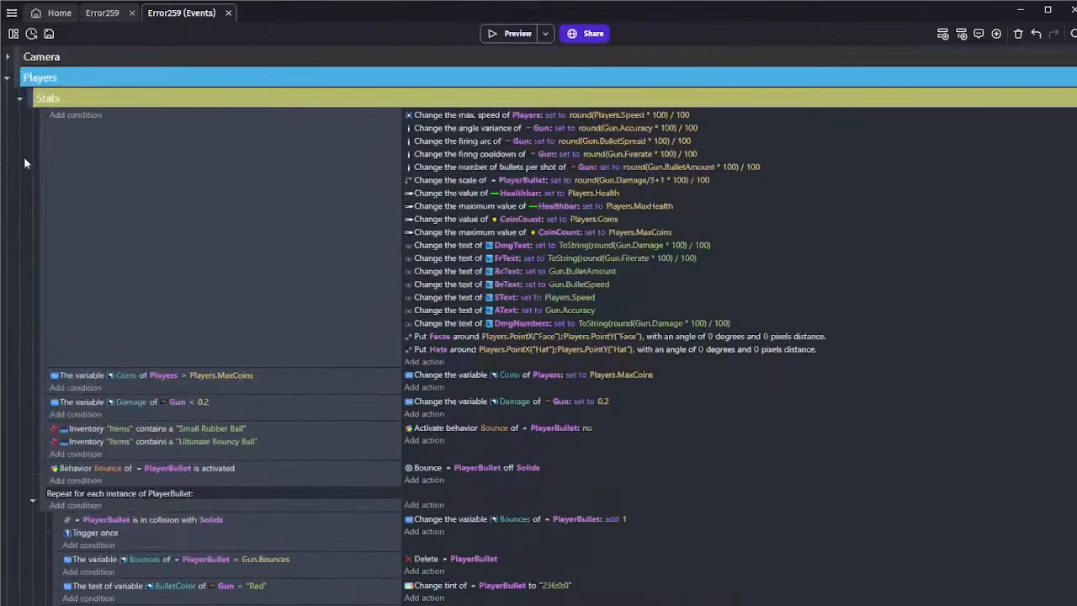
click(19, 98)
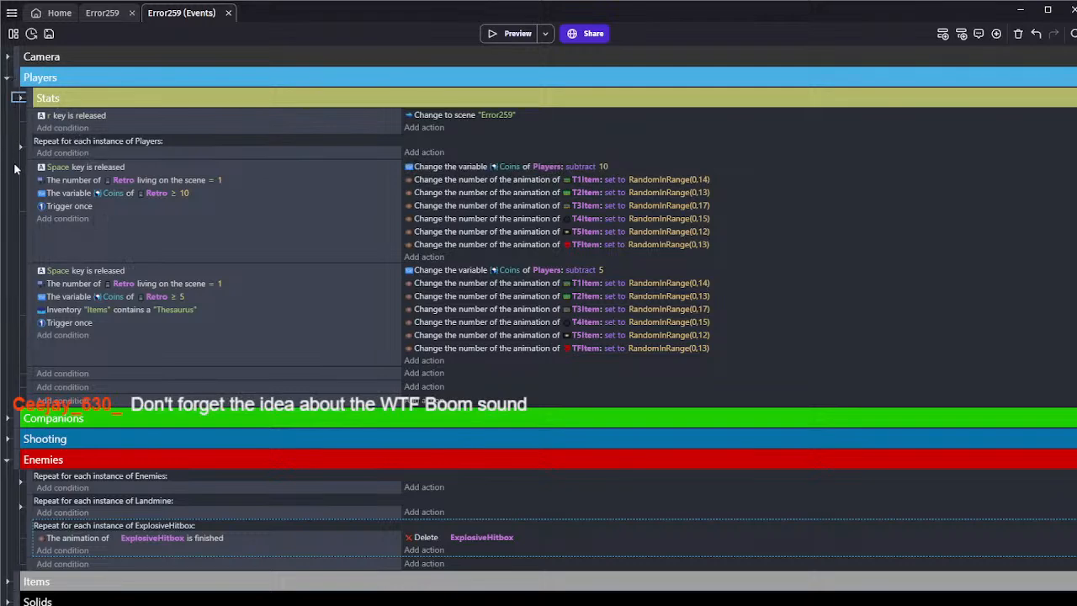
Delete the empty events at the end of the Players group and collapse the group
scroll(8, 206, down, 1)
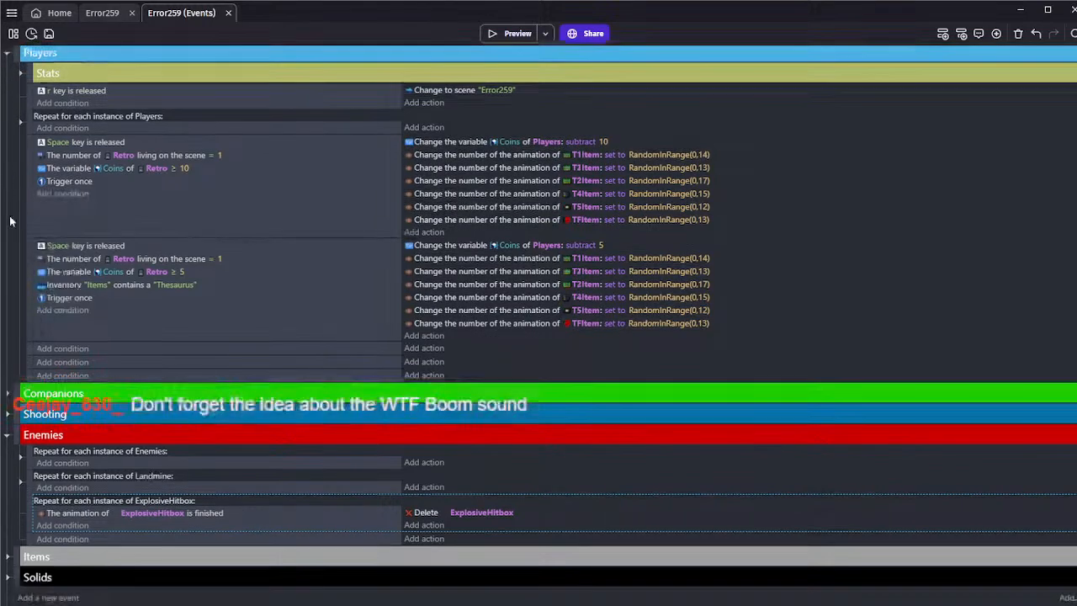
click(159, 350)
click(155, 360)
key(Delete)
click(153, 369)
key(Delete)
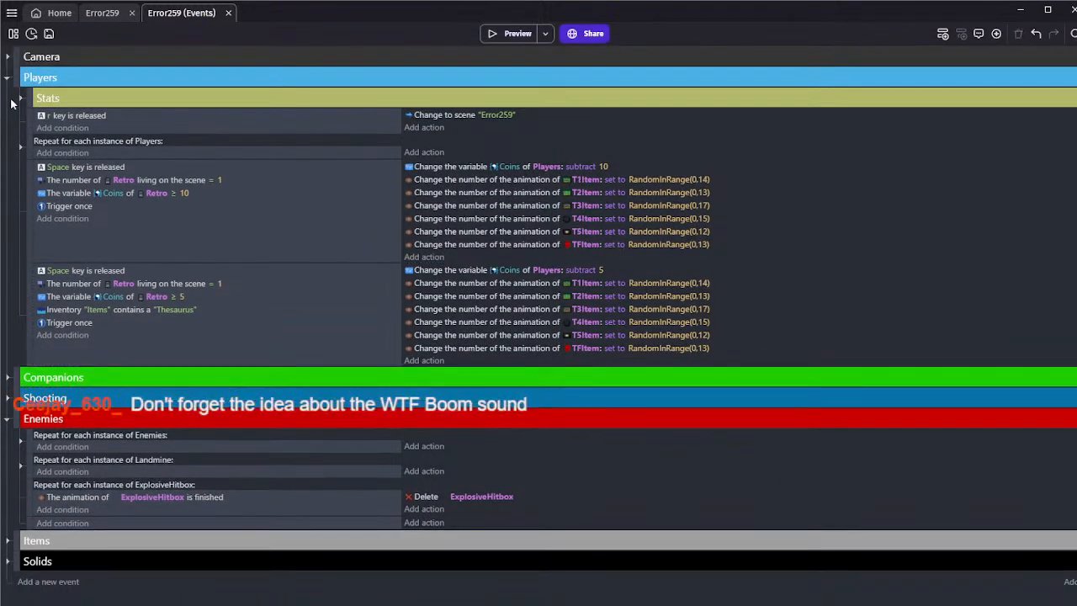
click(9, 79)
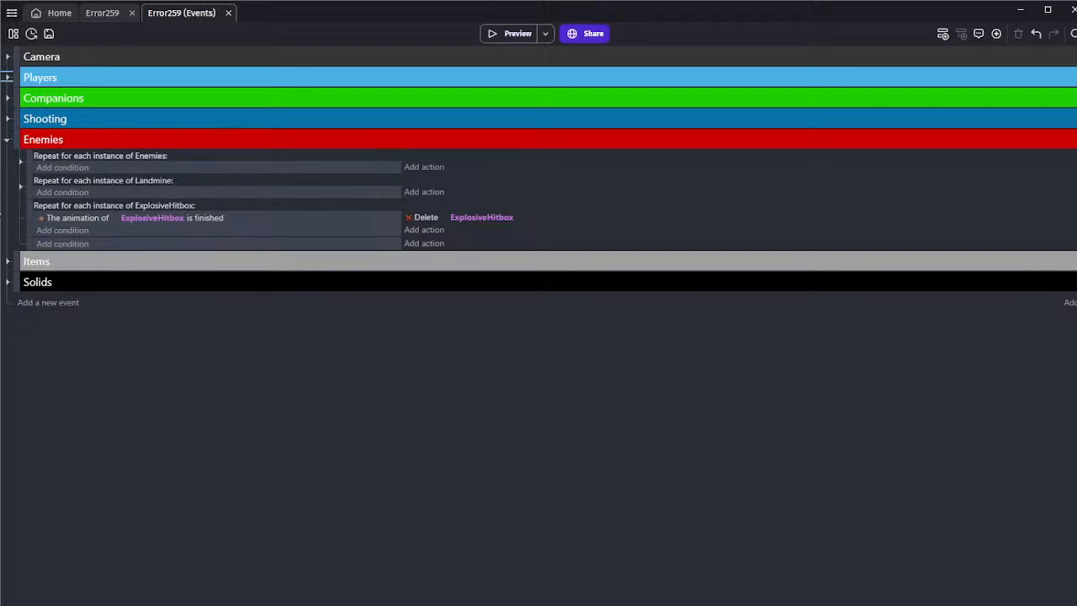
Add a condition to the empty event at the end of the Enemies group testing ExplosiveHitbox collision with Players
click(21, 187)
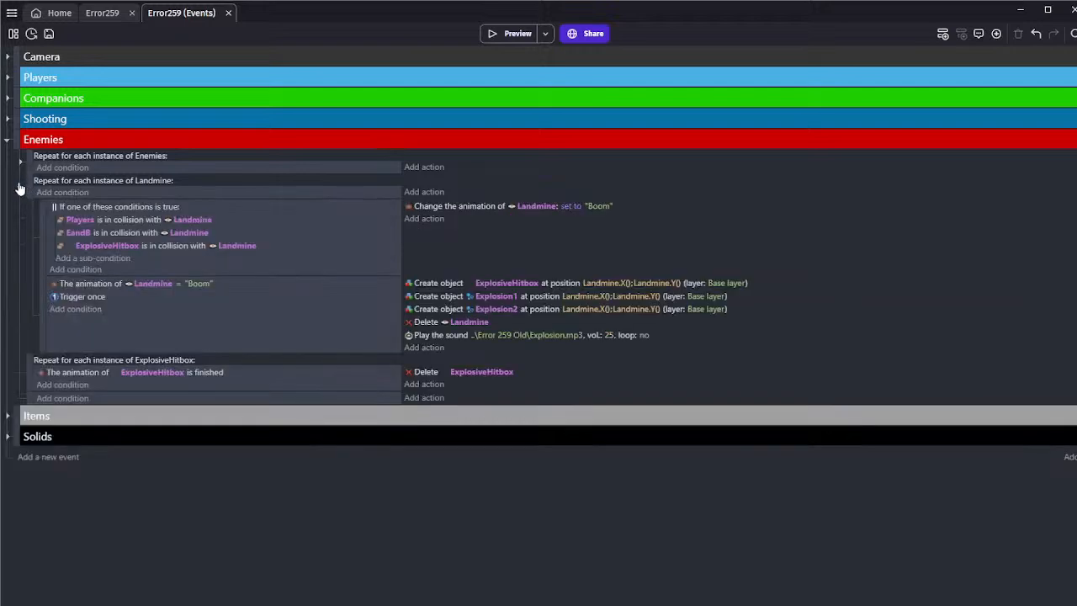
click(21, 187)
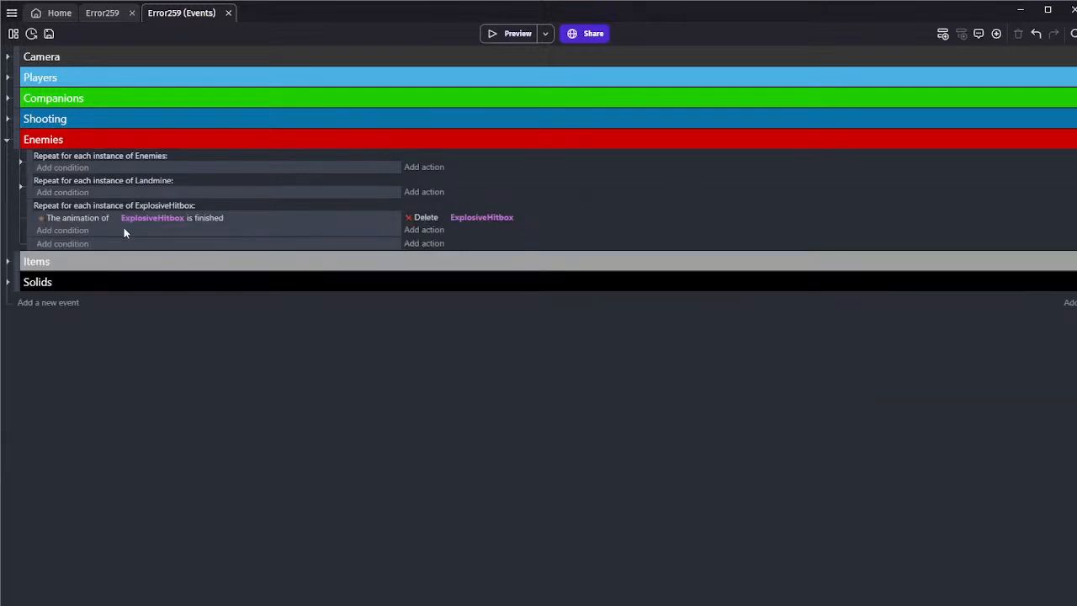
click(66, 244)
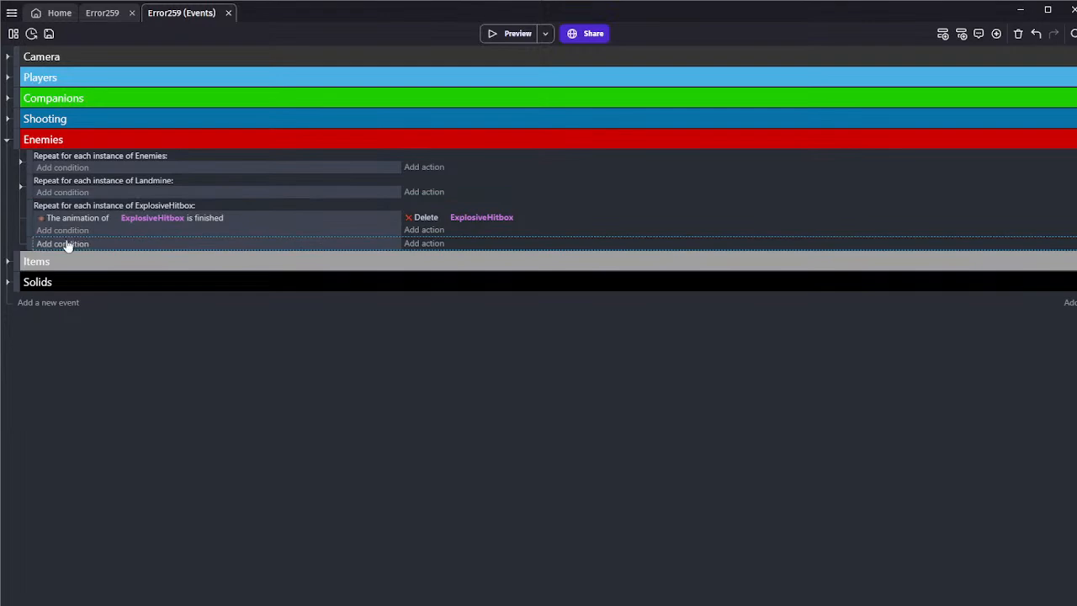
click(64, 244)
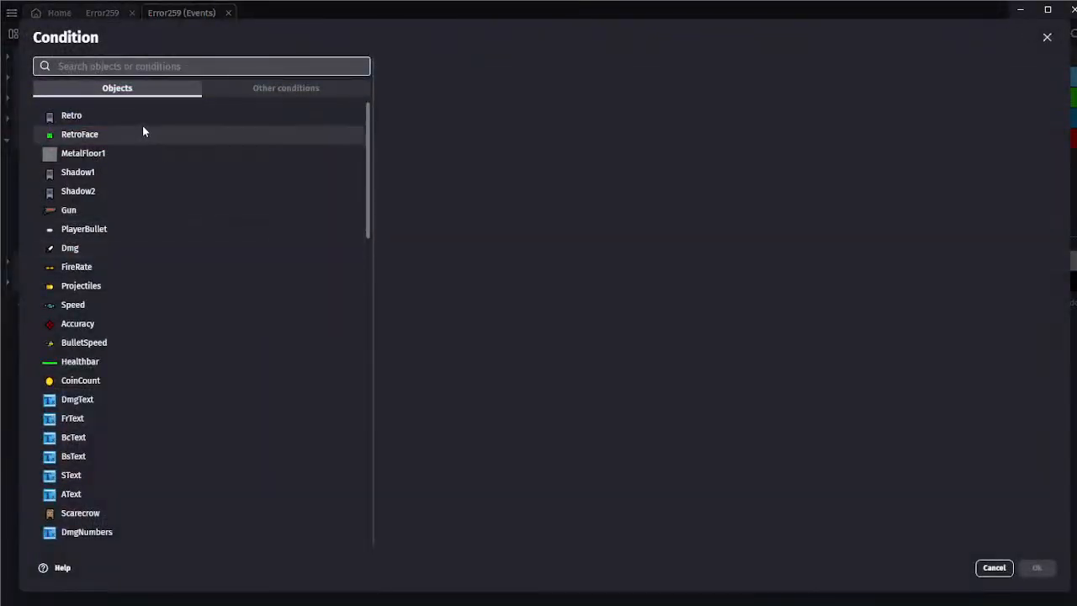
scroll(115, 250, down, 9)
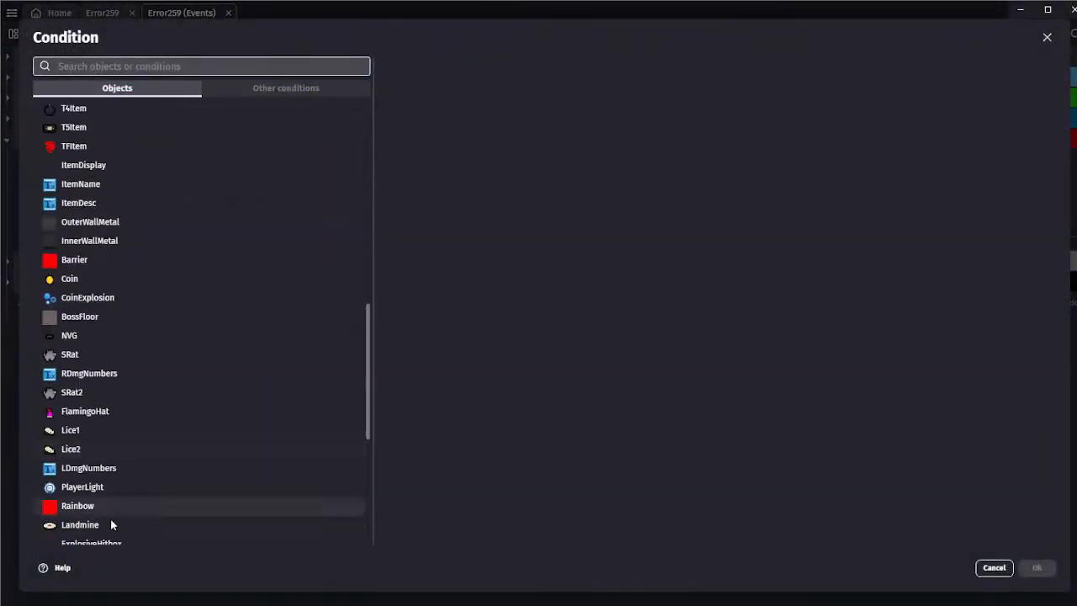
scroll(118, 496, down, 3)
text(explo)
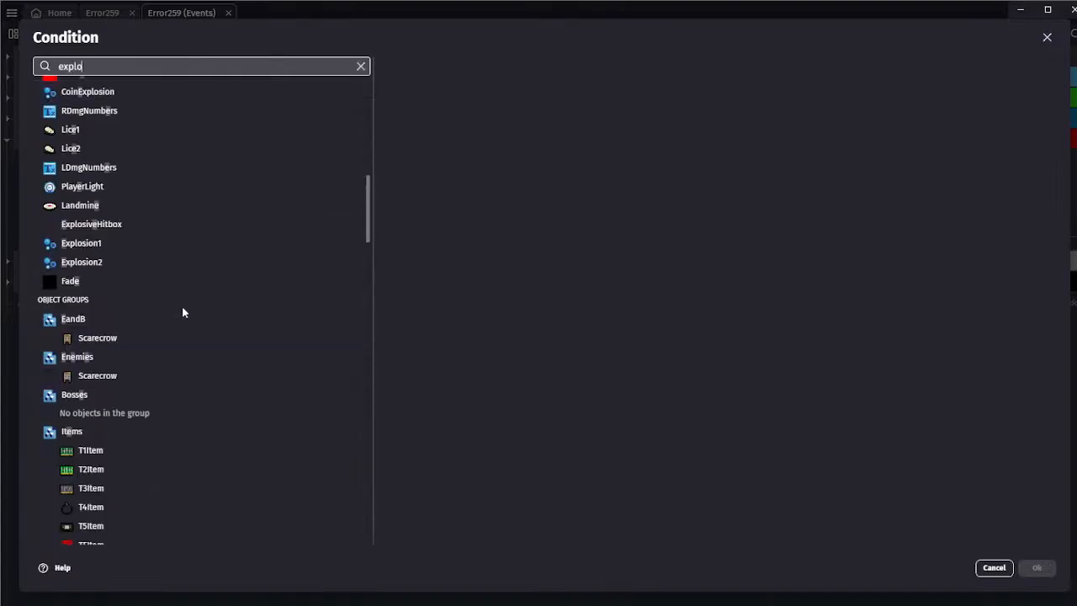
key(BackSpace)
key(BackSpace)
key(BackSpace)
key(BackSpace)
key(BackSpace)
text(hi)
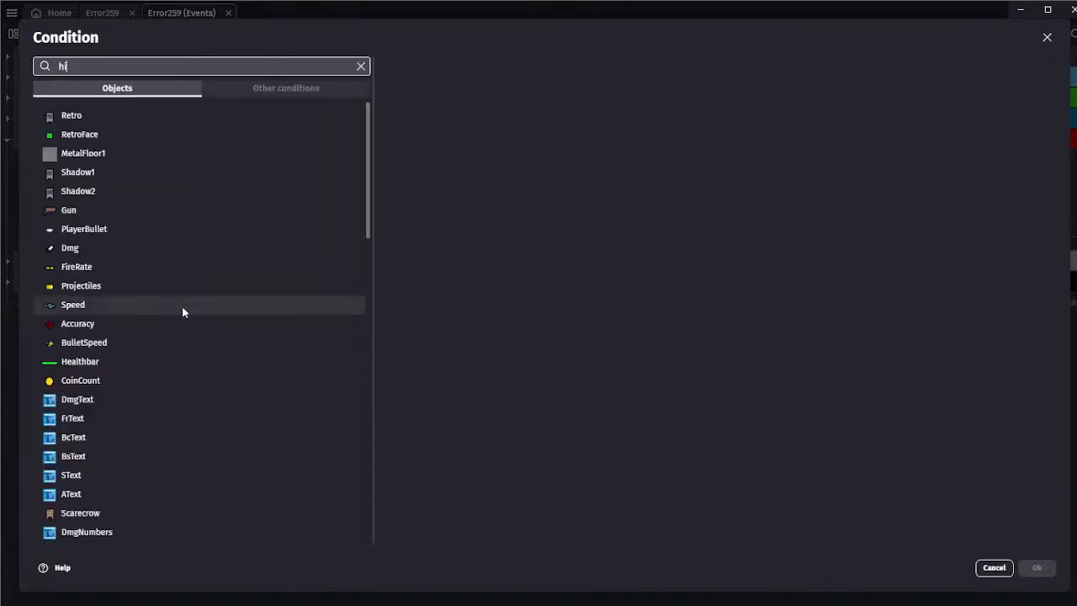
text(t)
click(84, 89)
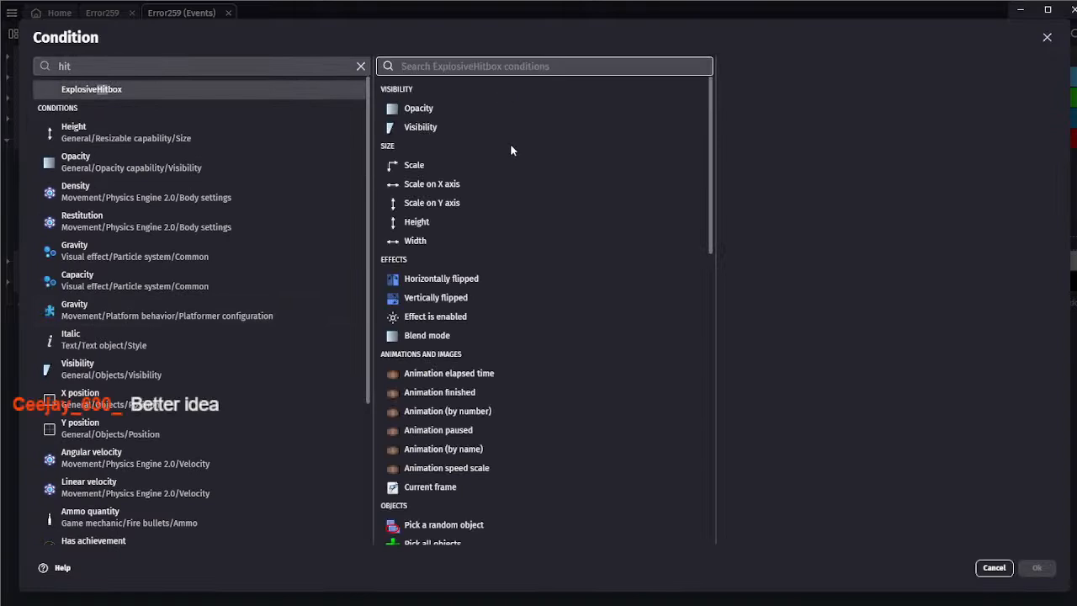
text(coll)
click(536, 95)
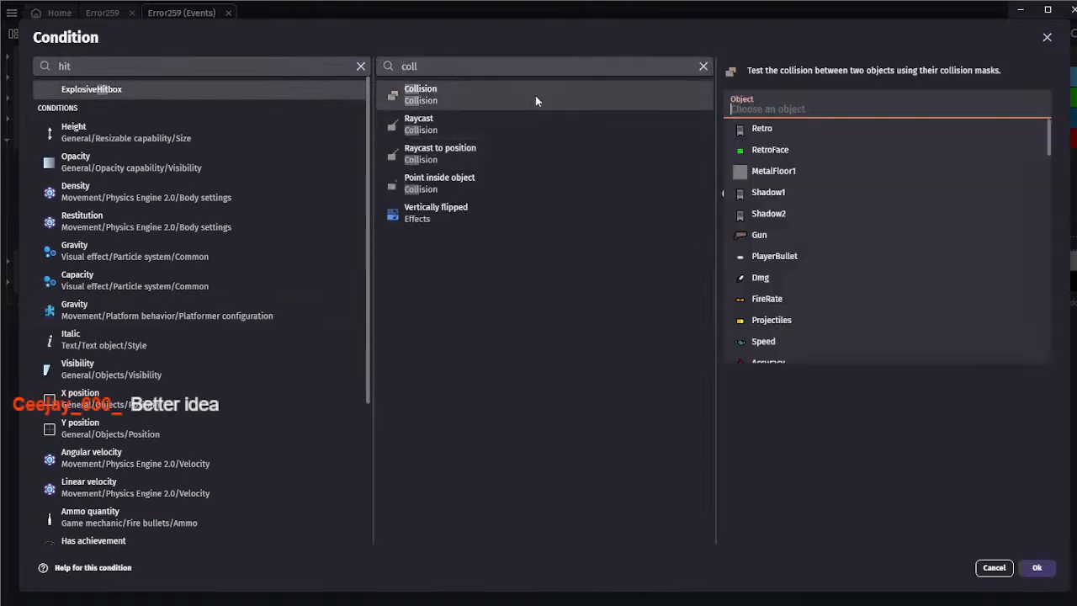
text(play)
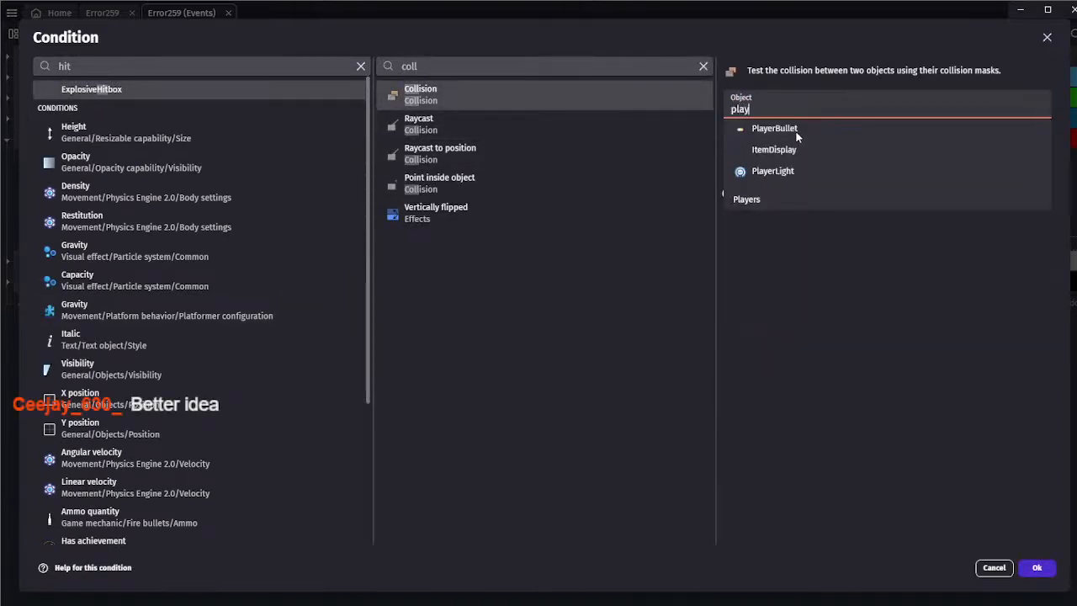
click(746, 199)
click(1037, 567)
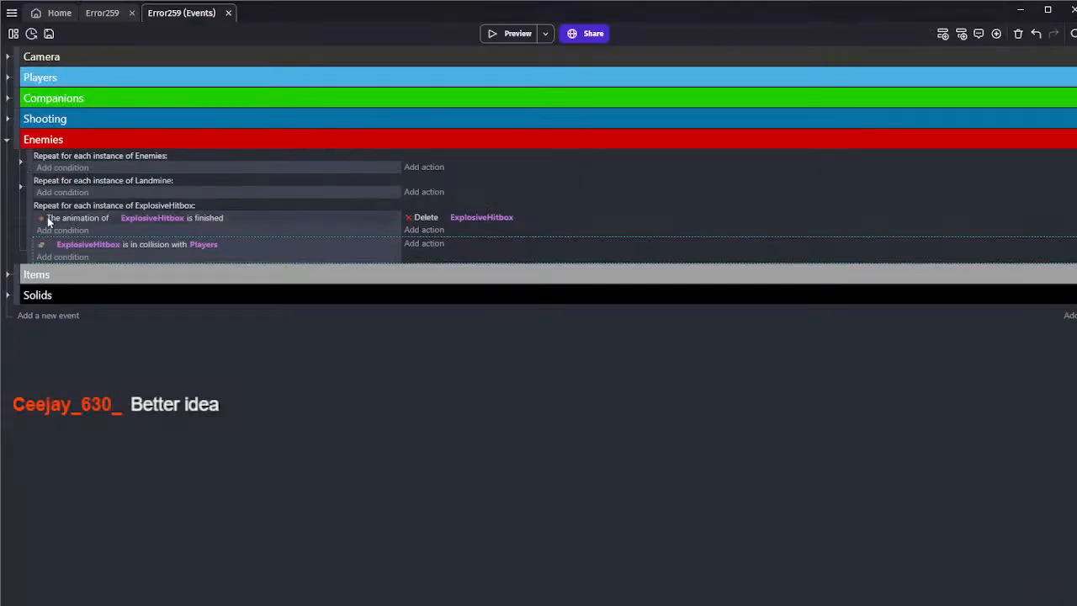
Add a Trigger once condition to the event for ExplosiveHitbox colliding with Players
click(74, 257)
text(once)
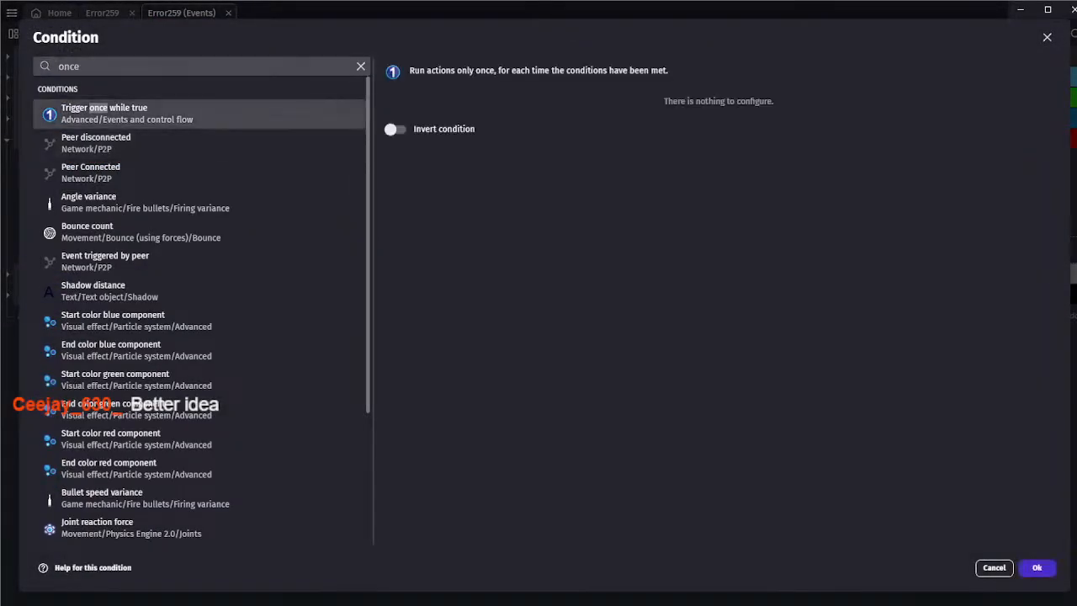
click(1036, 568)
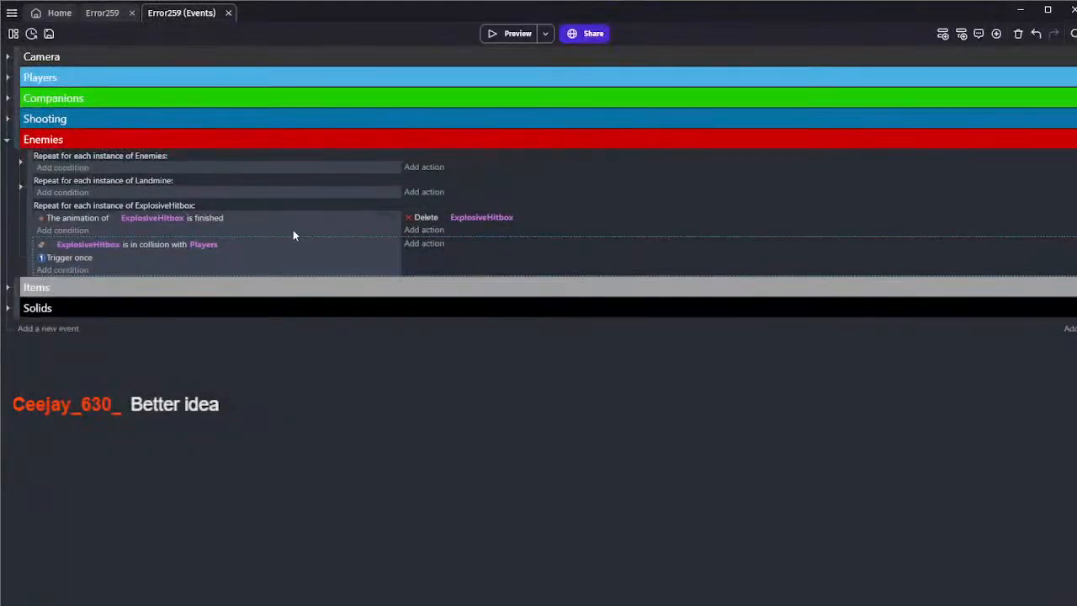
Add an action to the Players collision event that subtracts 2 from the Health variable of Players
click(424, 245)
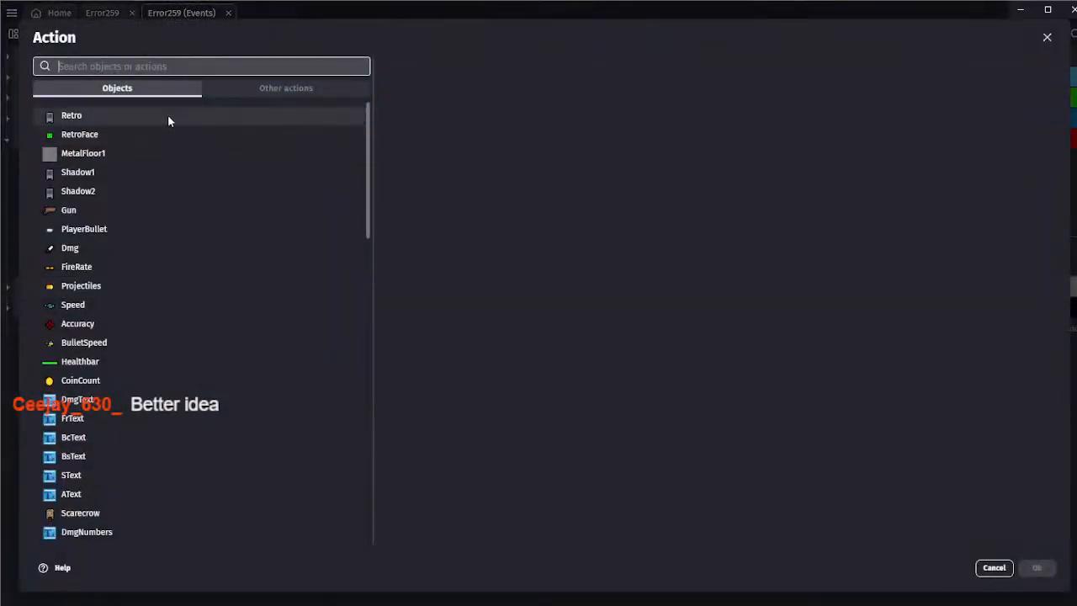
text(play)
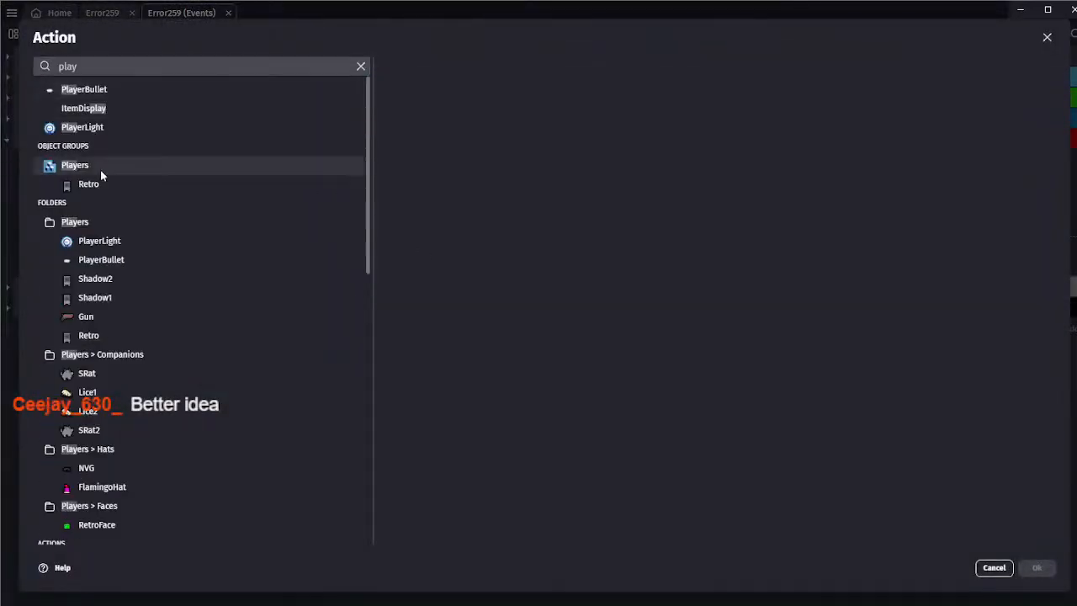
click(100, 169)
text(health)
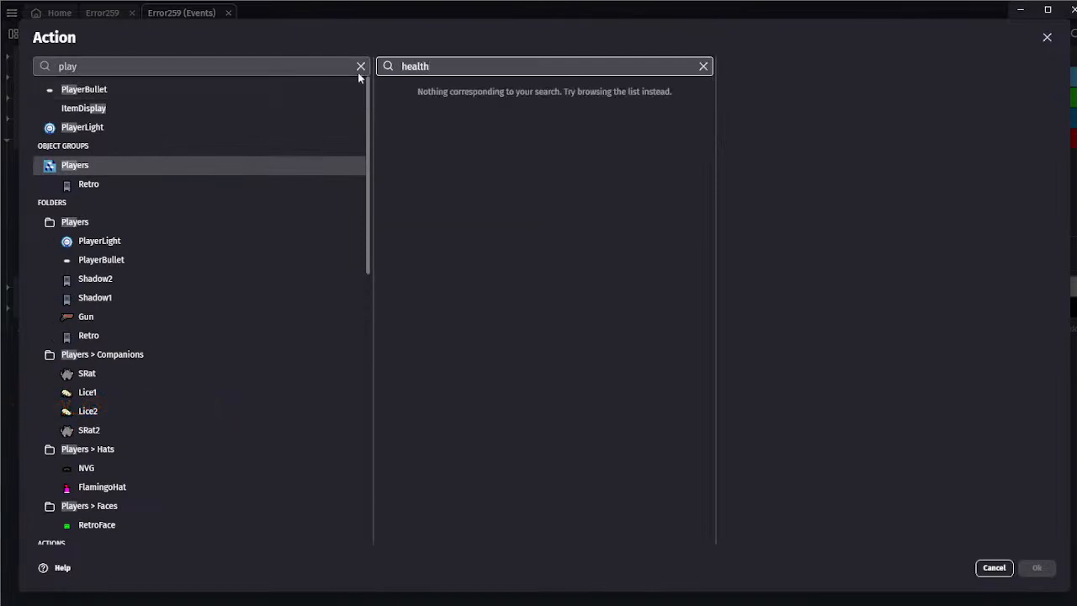
double_click(387, 68)
text(var)
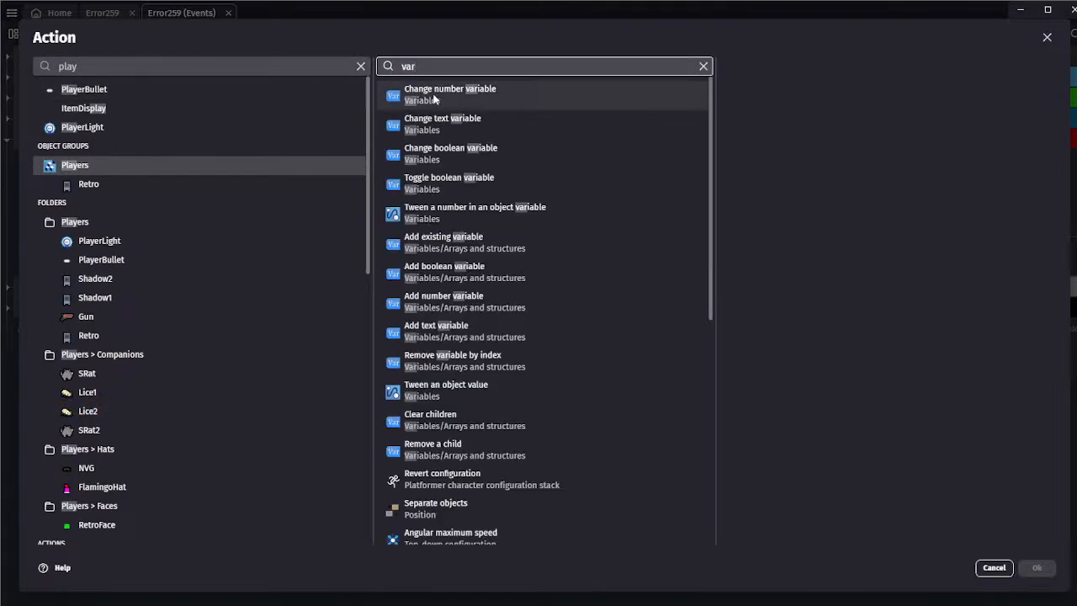
click(434, 99)
click(766, 147)
click(766, 143)
click(769, 175)
click(768, 172)
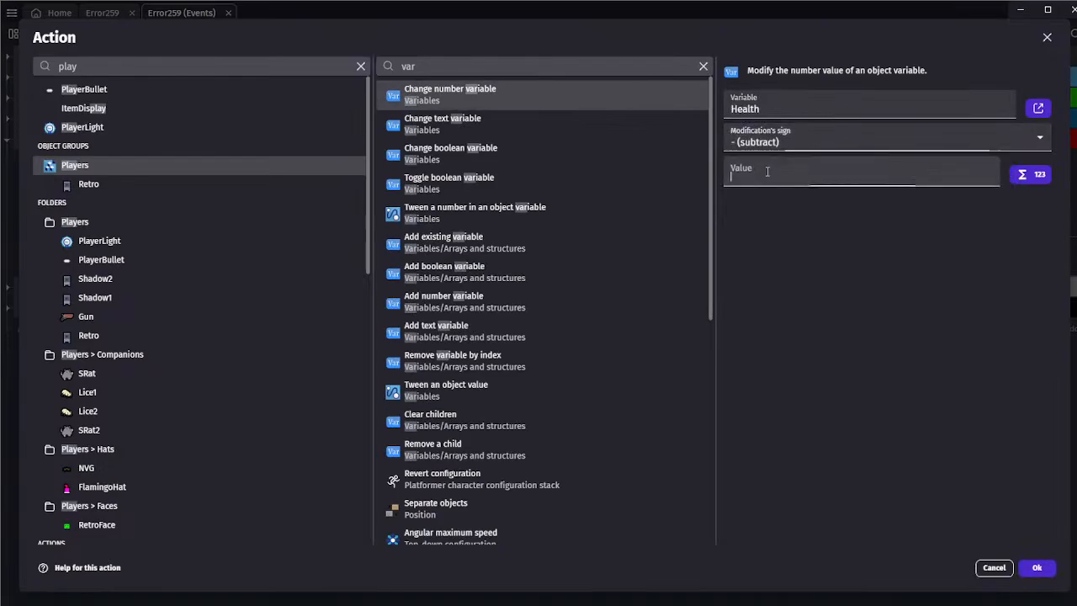
text(2)
click(1037, 565)
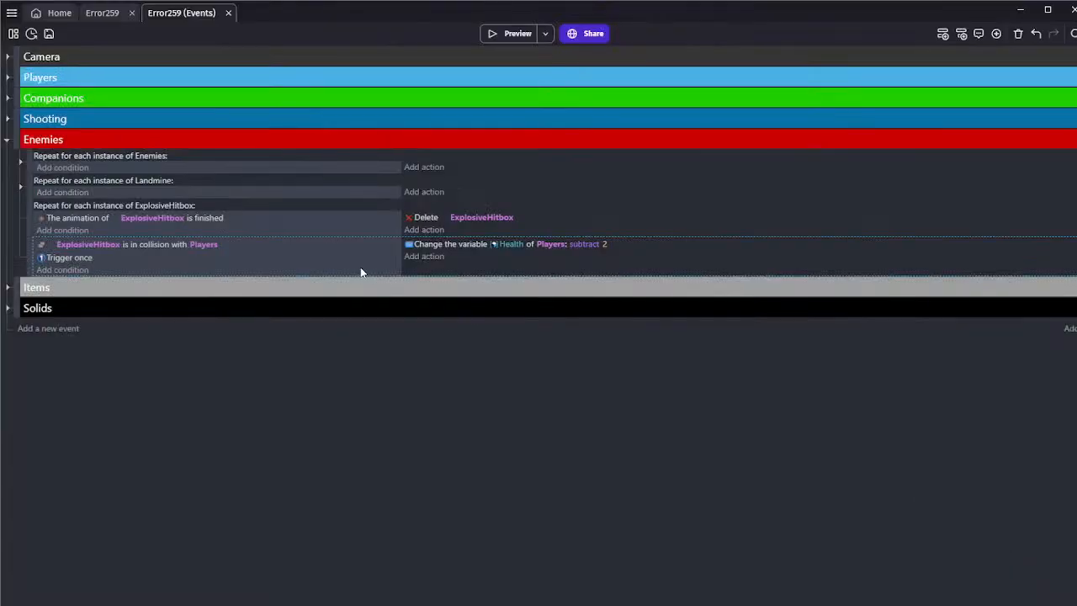
Add an empty event and a copy of the Players collision event, retargeting the copy's collision condition and Health action to EandB
click(942, 33)
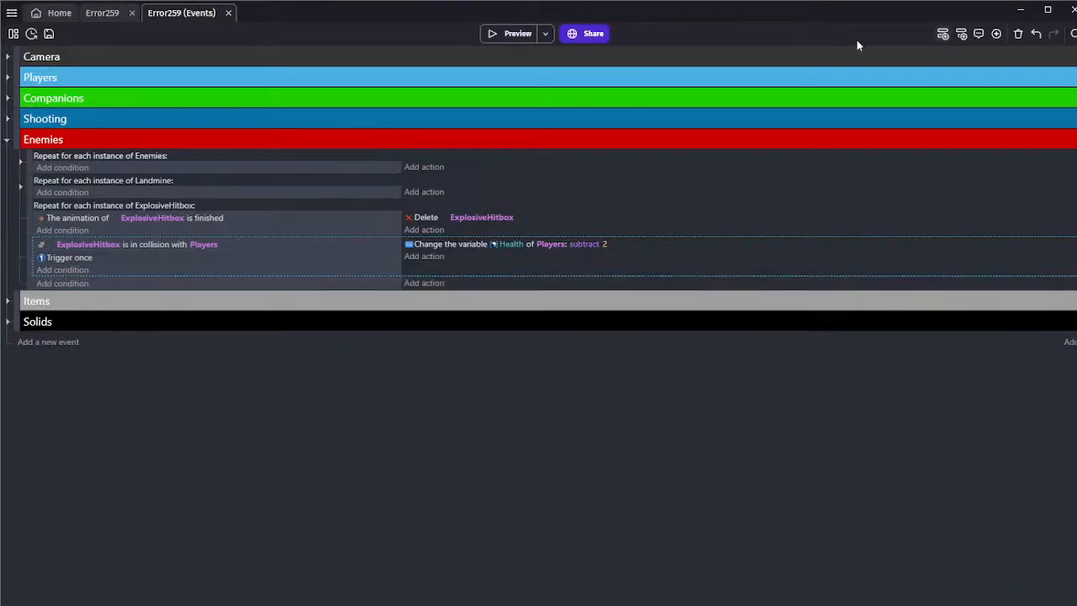
text(ExplosiveHitbox is in collision with Players Trigger once Change the variable Health of Players: subtract 2)
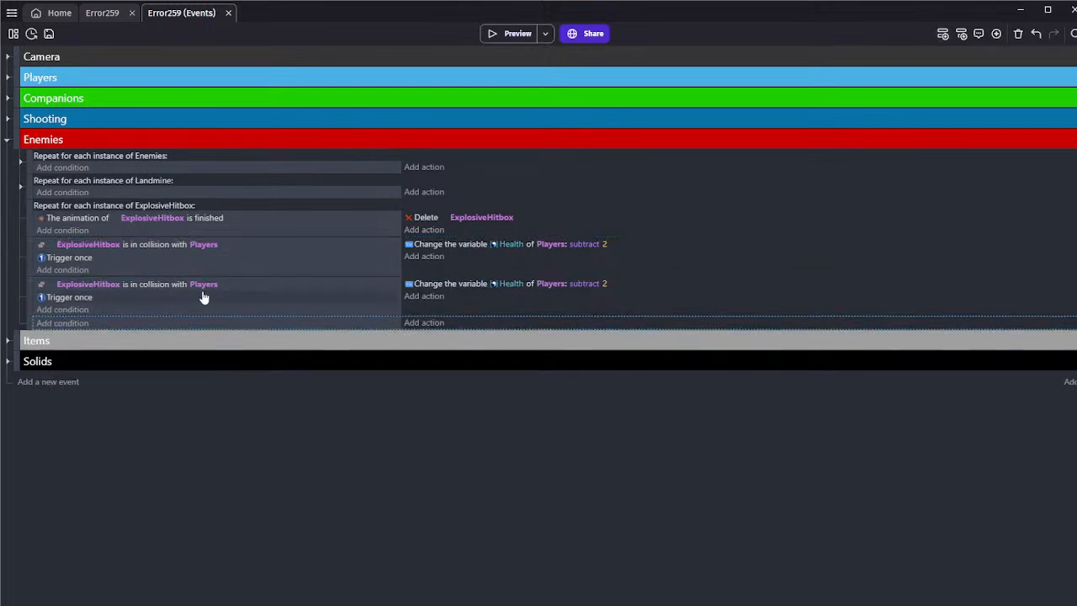
click(204, 286)
text(ean)
click(202, 326)
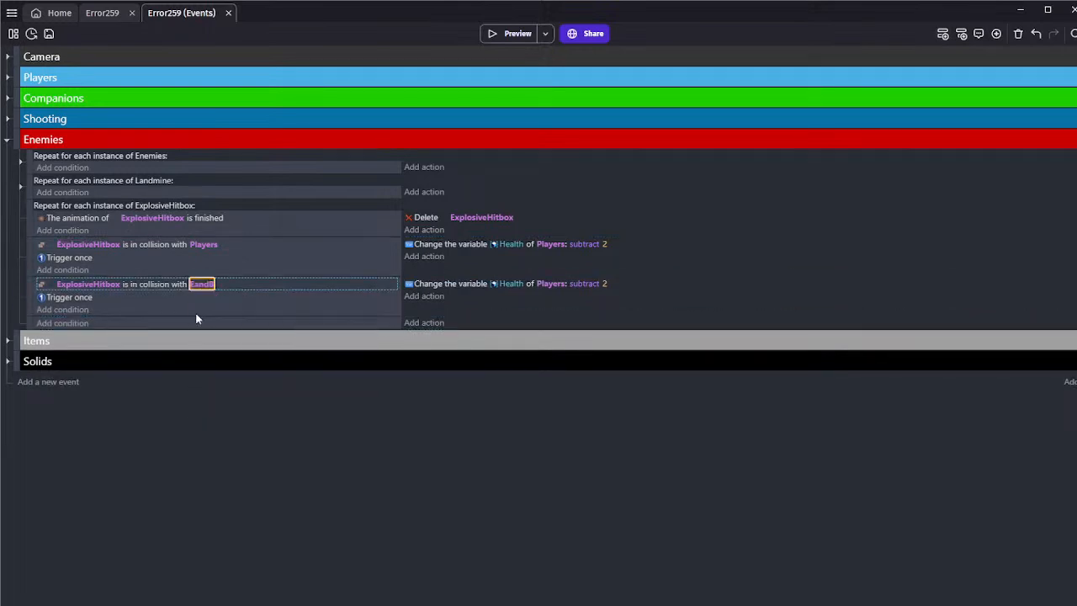
click(544, 284)
text(eand)
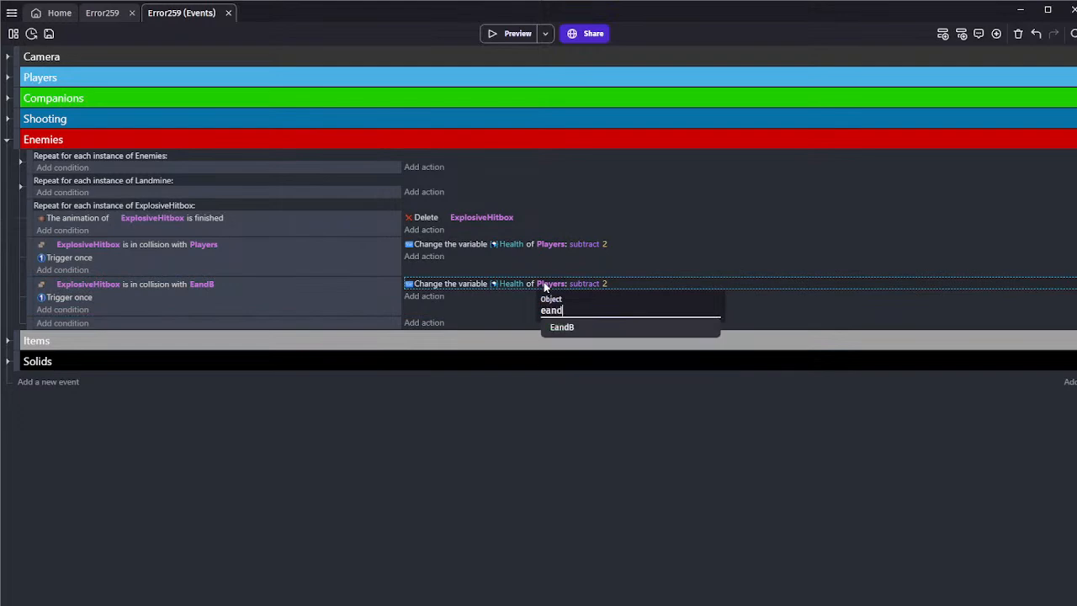
click(561, 327)
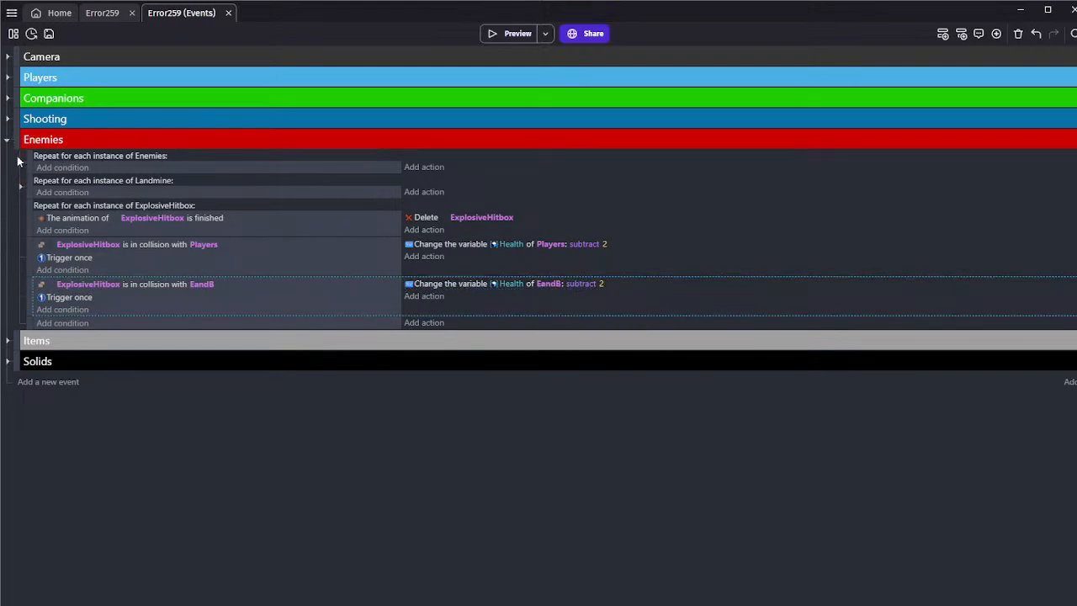
Expand the Enemies repeat event and examine its sub-events for bullet collisions, damage numbers and stun handling
click(19, 162)
scroll(306, 219, down, 3)
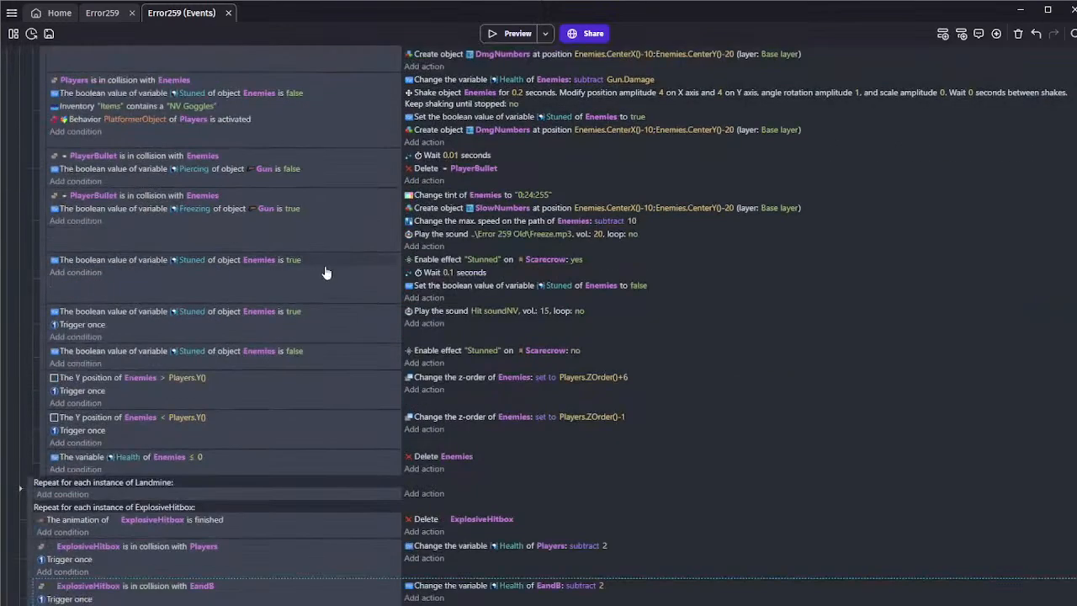
scroll(327, 272, down, 2)
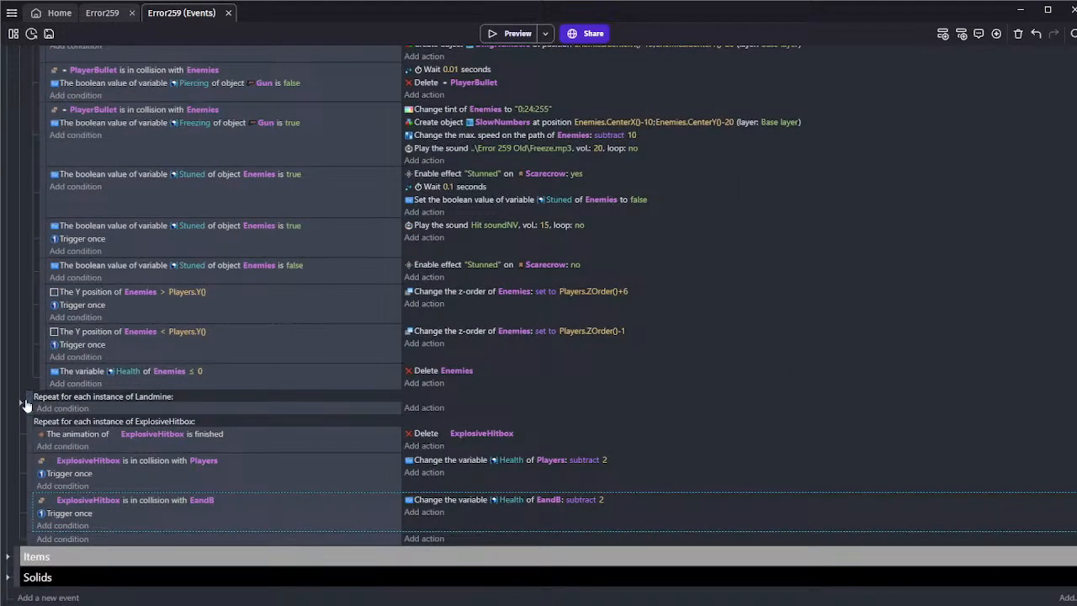
scroll(395, 355, up, 3)
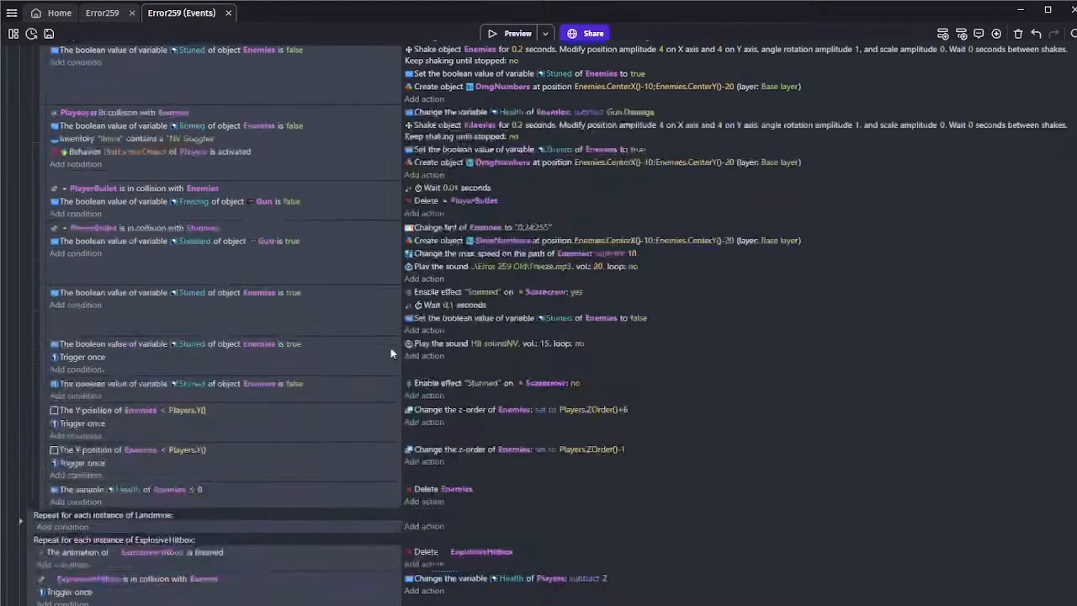
scroll(429, 281, up, 2)
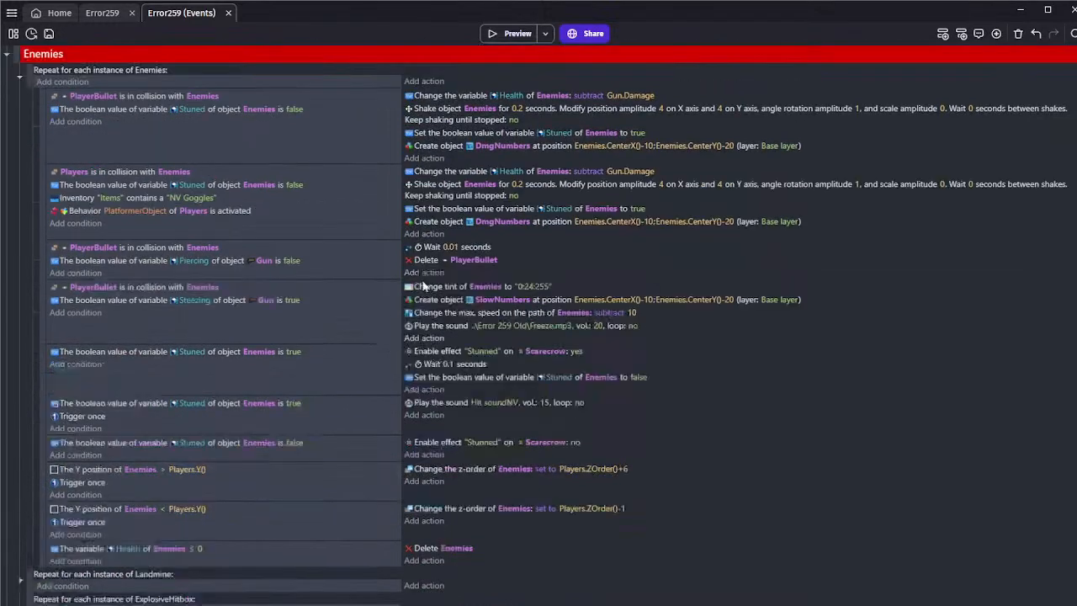
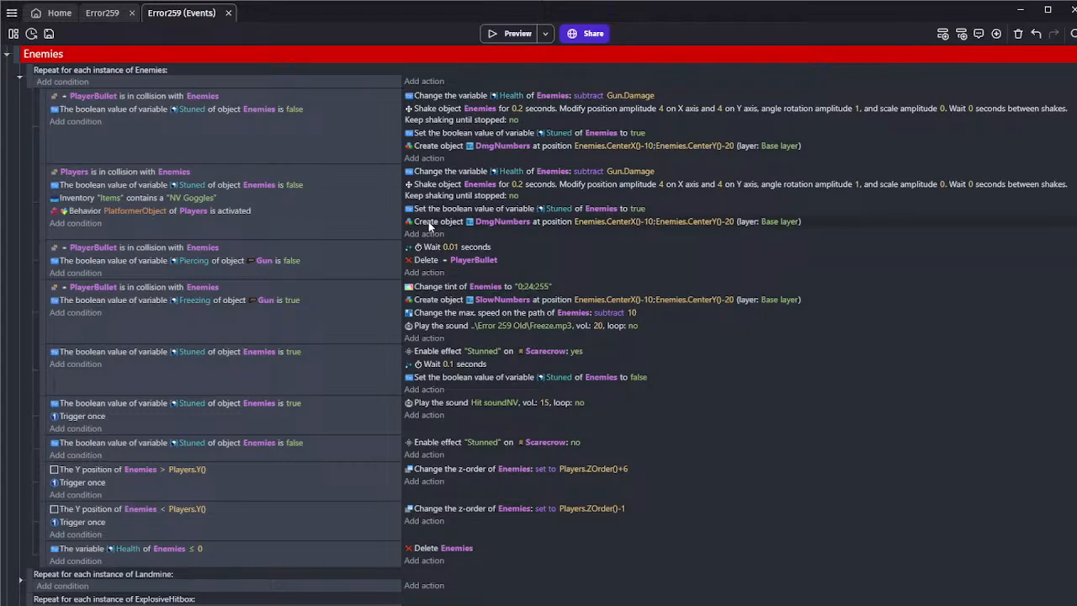
Compare the Enemies damage and stun sub-events with the ExplosiveHitbox collision events for Players and EandB
click(425, 175)
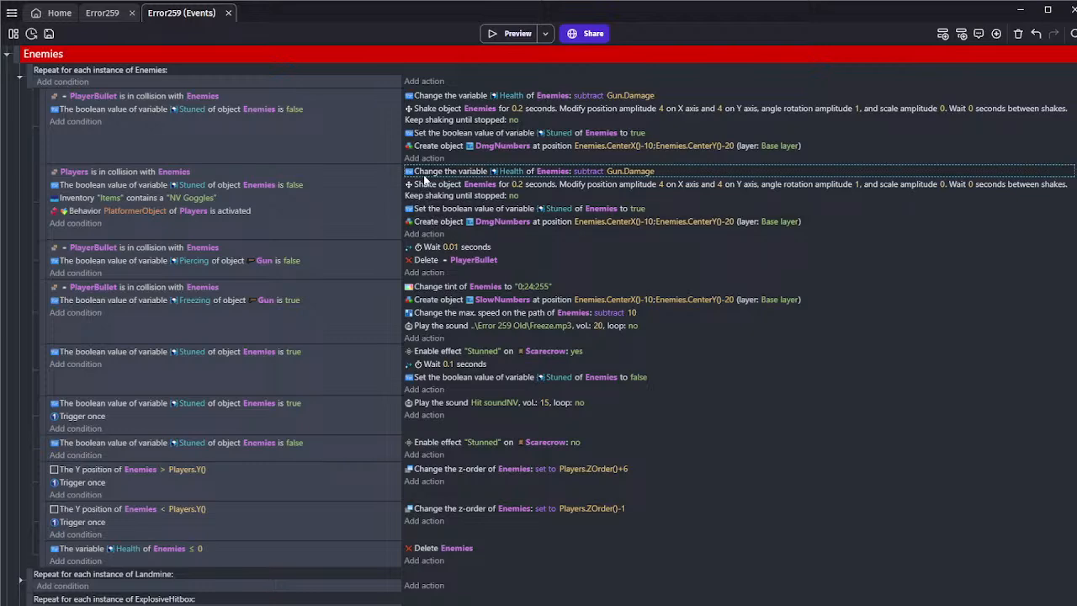
scroll(425, 178, down, 3)
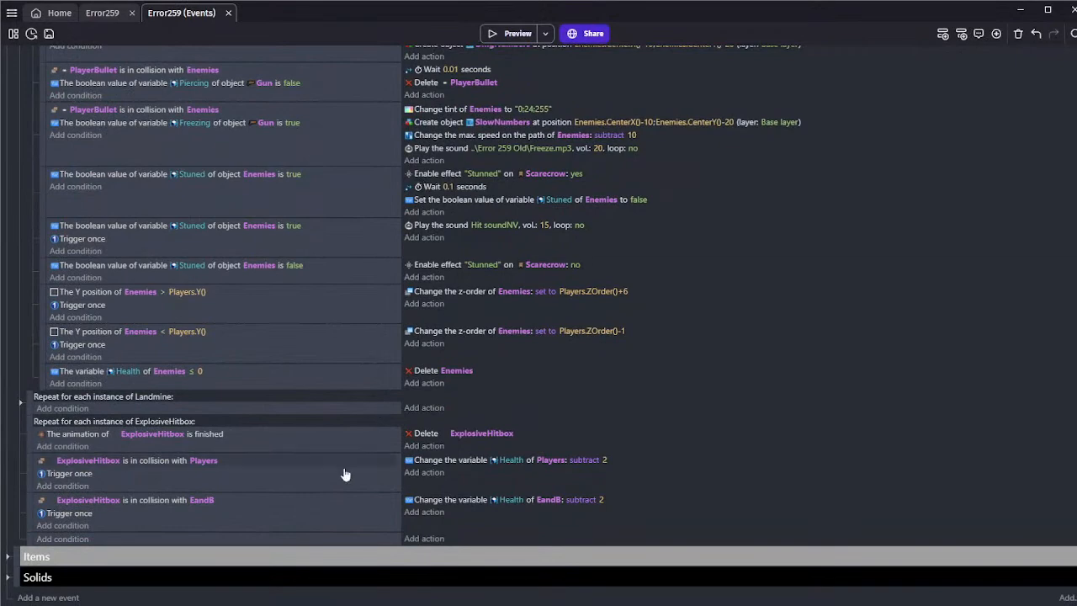
click(305, 523)
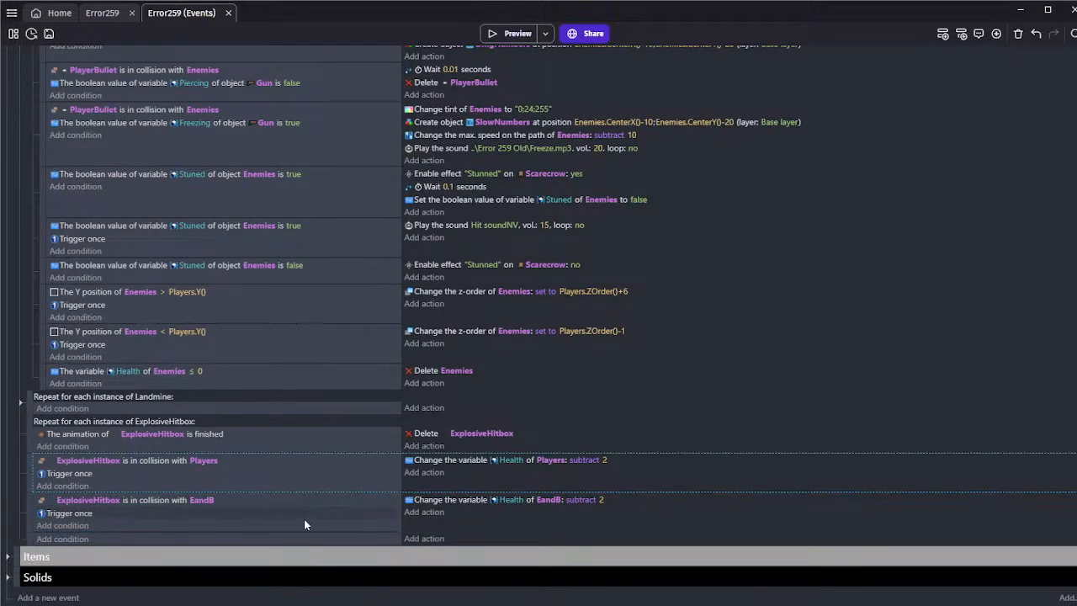
scroll(316, 515, up, 2)
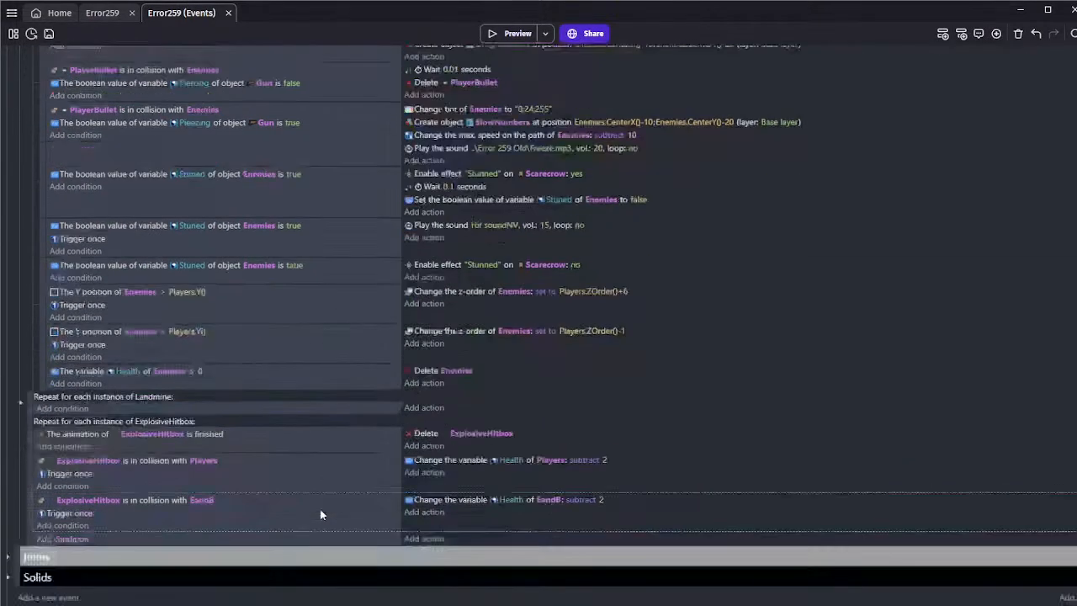
scroll(319, 515, up, 1)
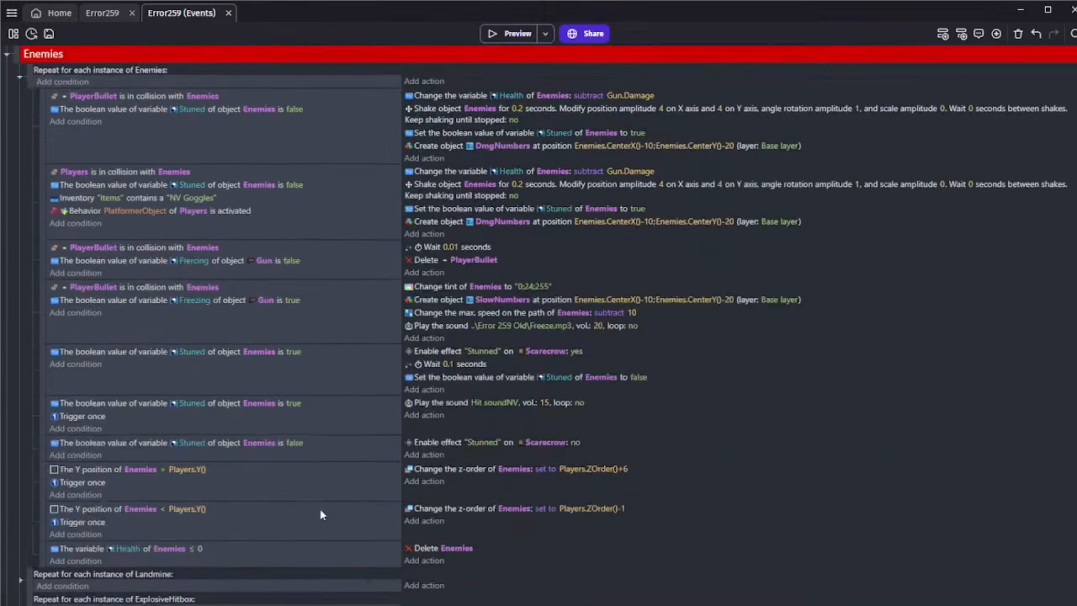
click(319, 233)
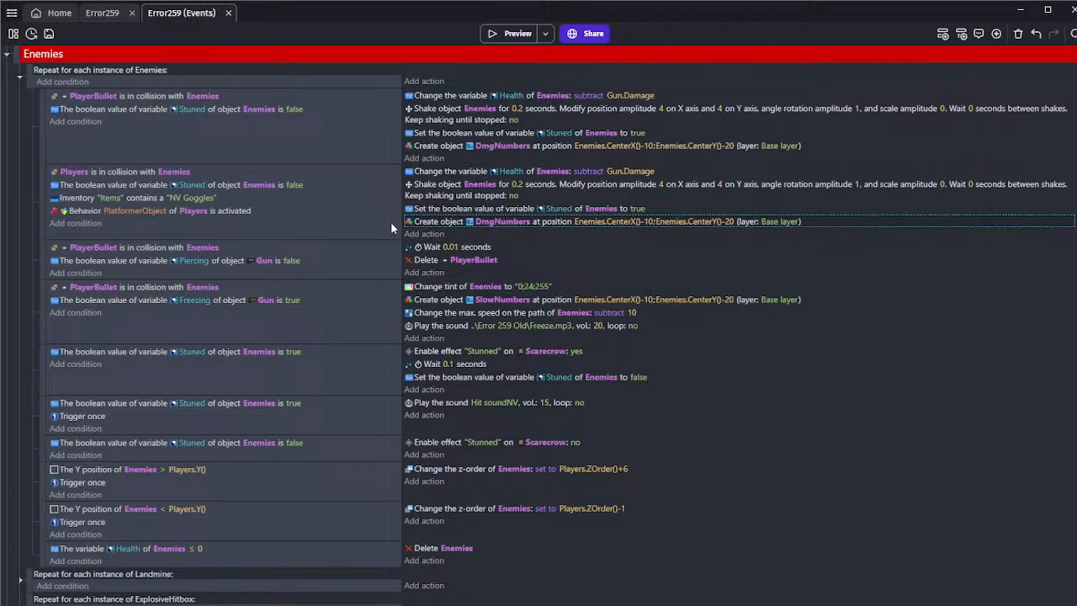
Switch to the Error259 scene editor and save the project
click(102, 13)
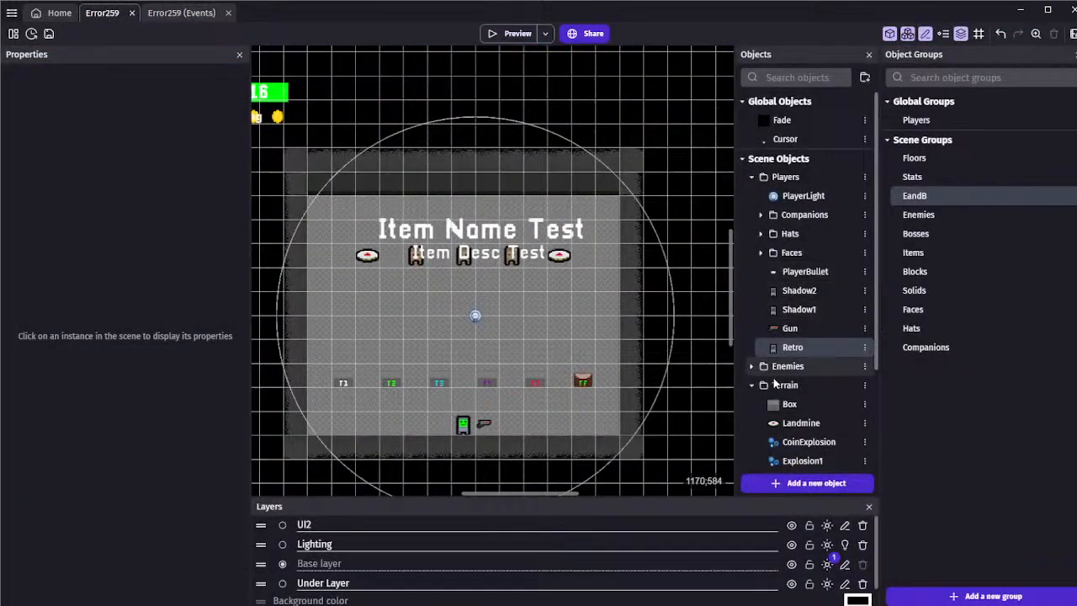
scroll(762, 365, down, 3)
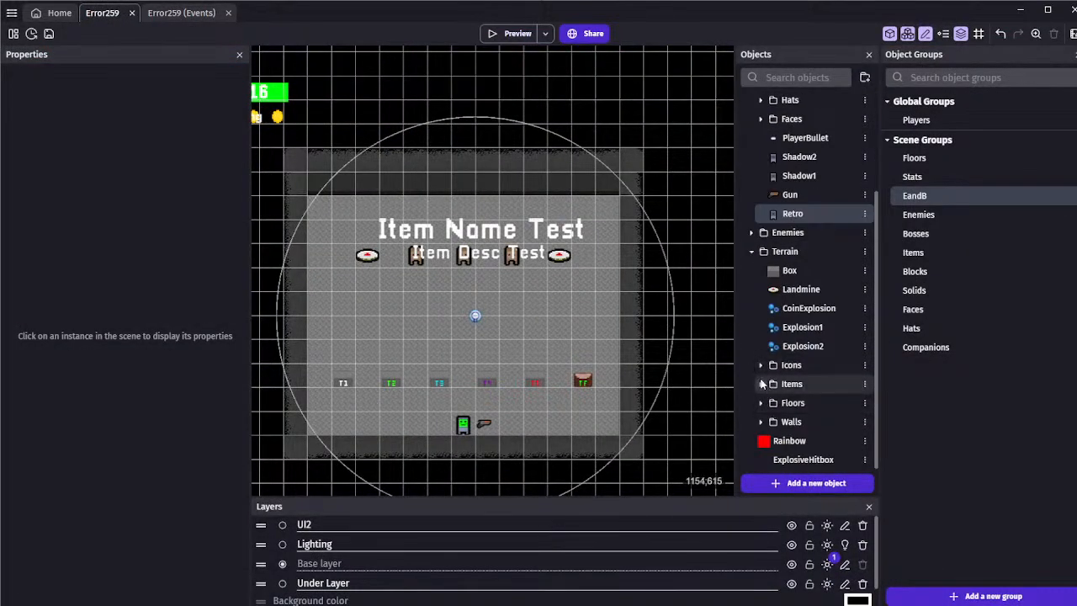
key(ctrl+s)
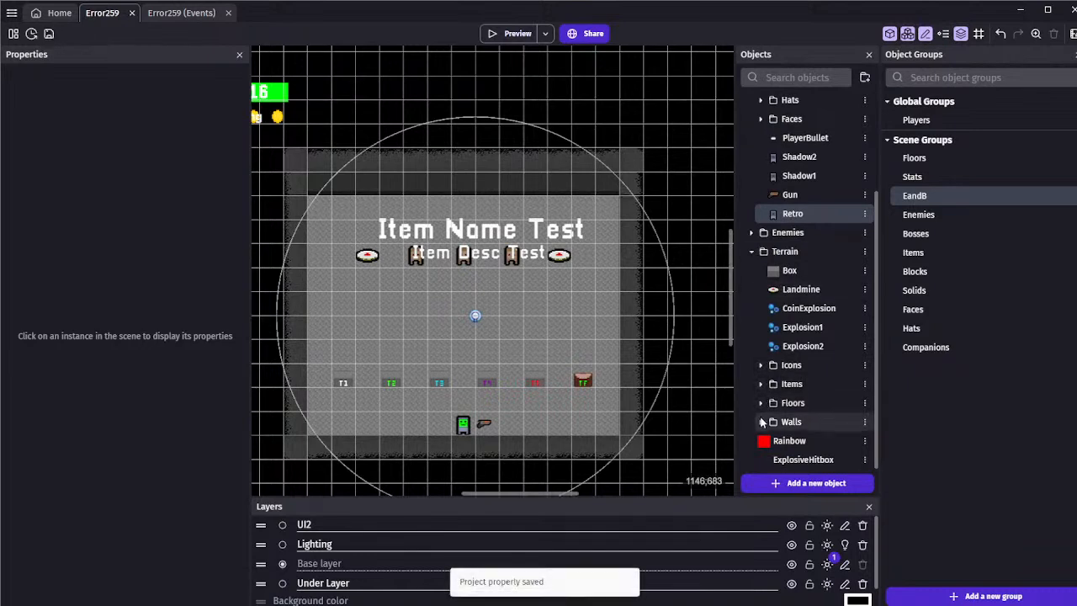
Duplicate the DmgNumbers text object in the Icons folder under Terrain
click(751, 233)
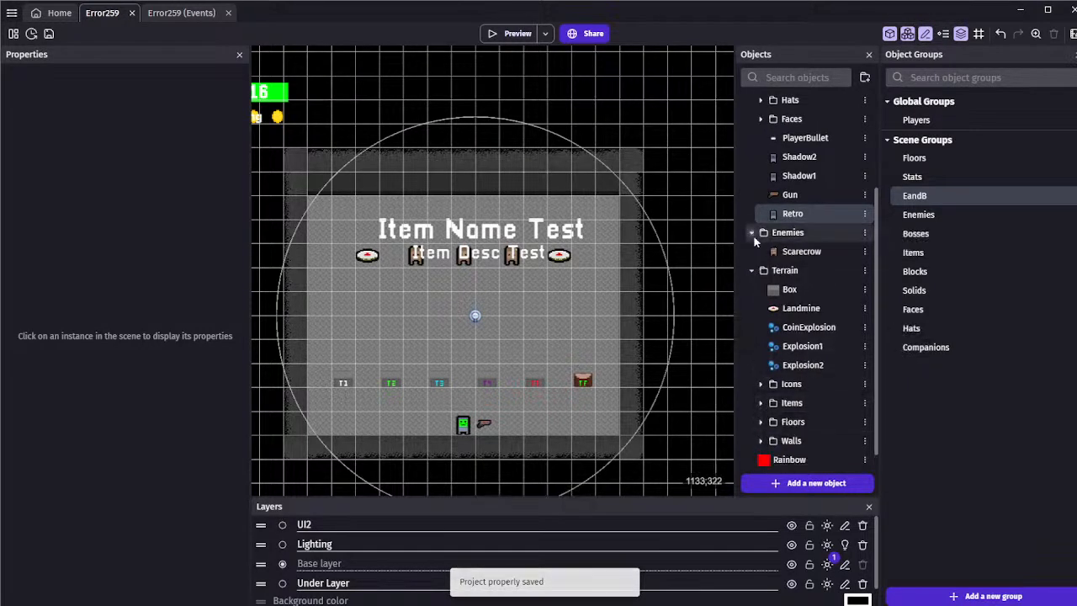
click(751, 232)
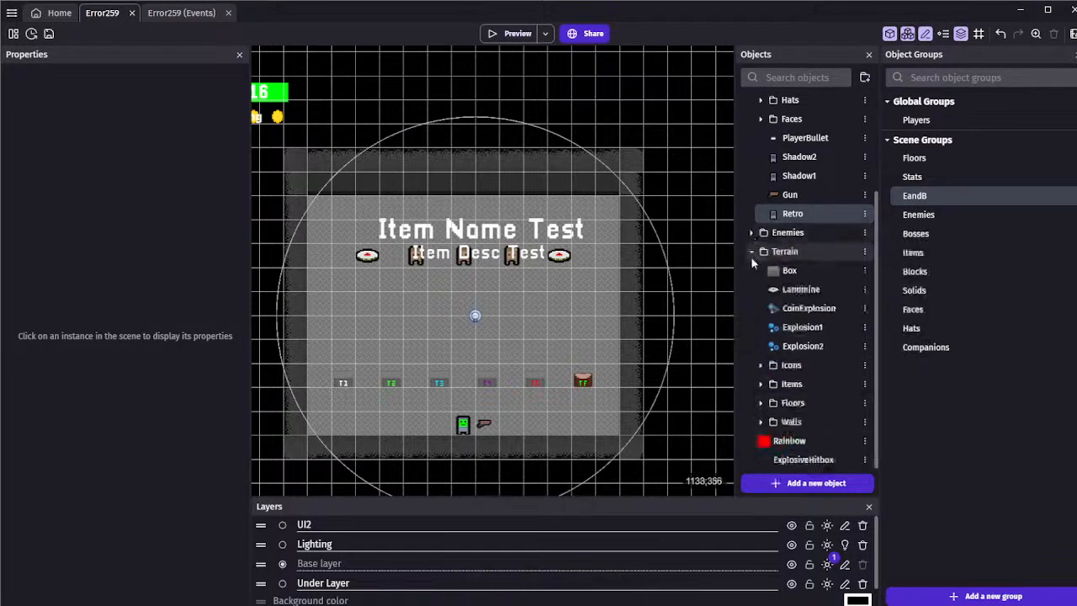
click(761, 364)
scroll(757, 369, down, 3)
scroll(757, 369, down, 2)
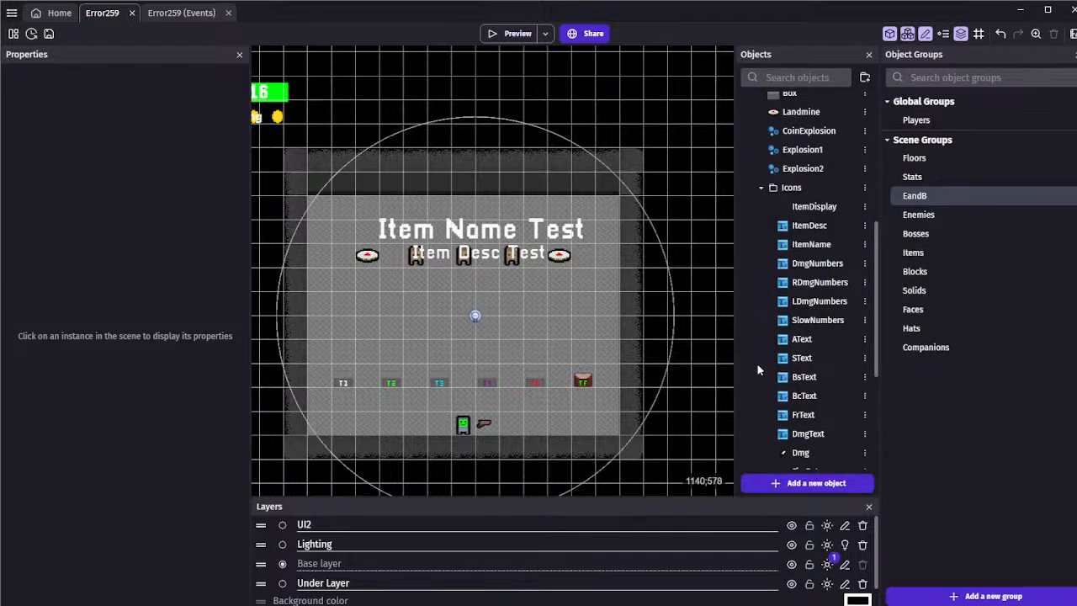
scroll(757, 367, down, 2)
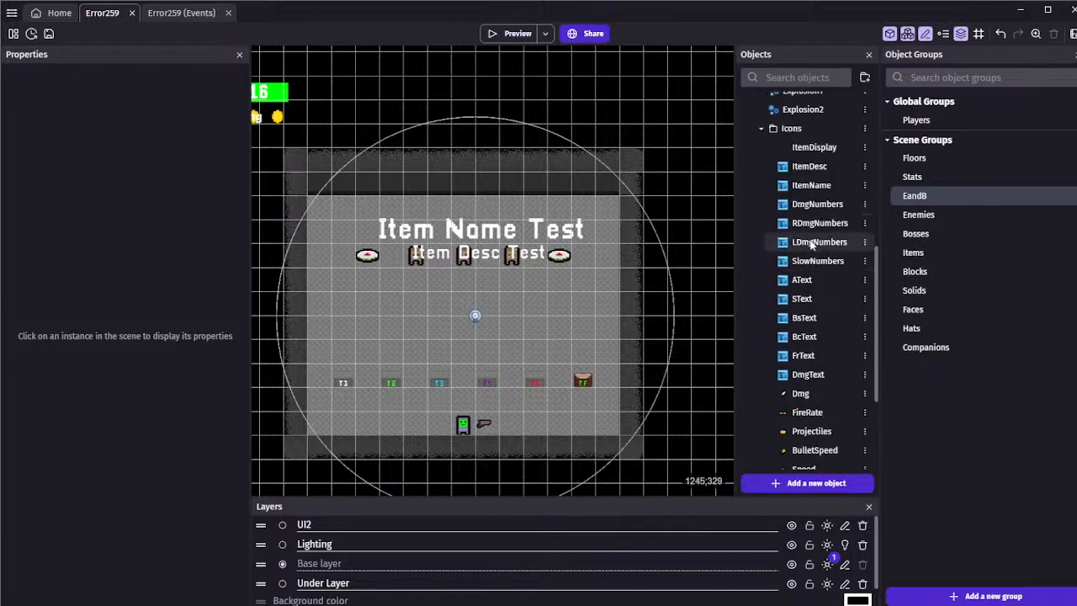
click(822, 206)
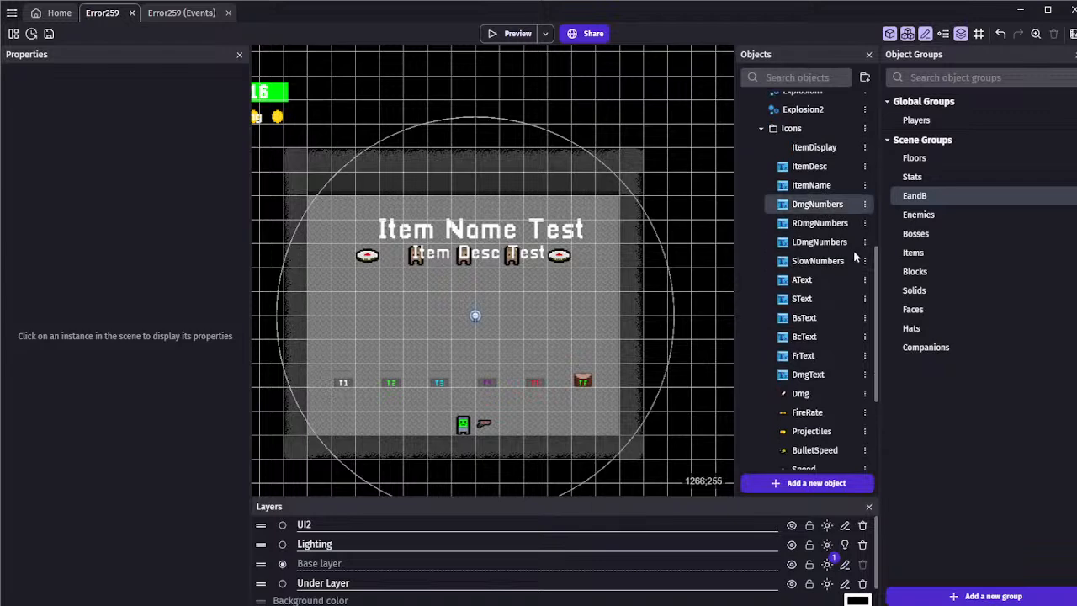
click(854, 253)
click(818, 224)
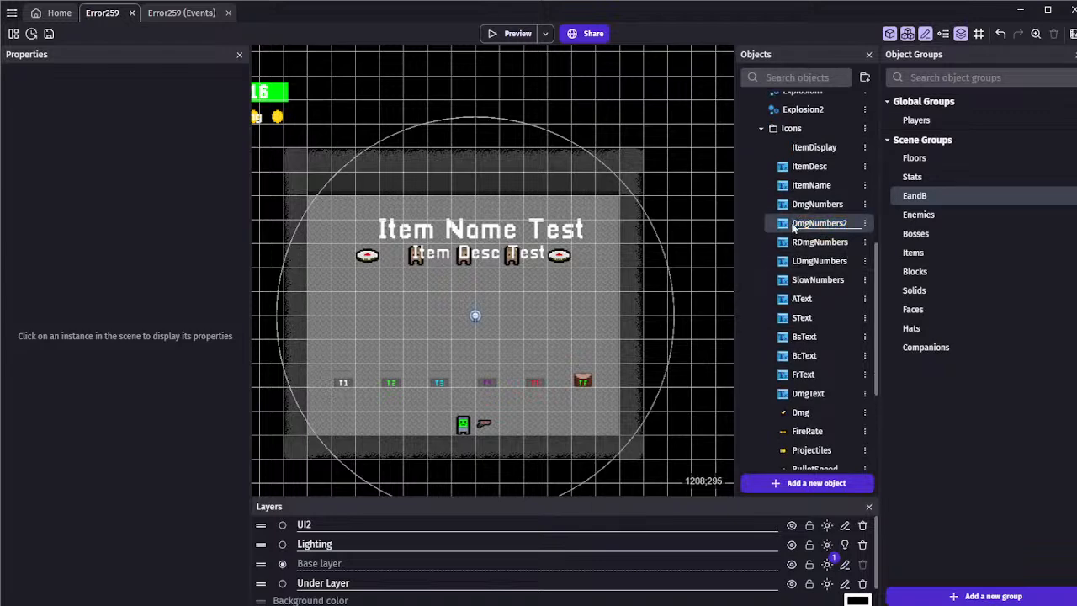
Rename the duplicated damage number object to ExpDmgNumbers
double_click(794, 224)
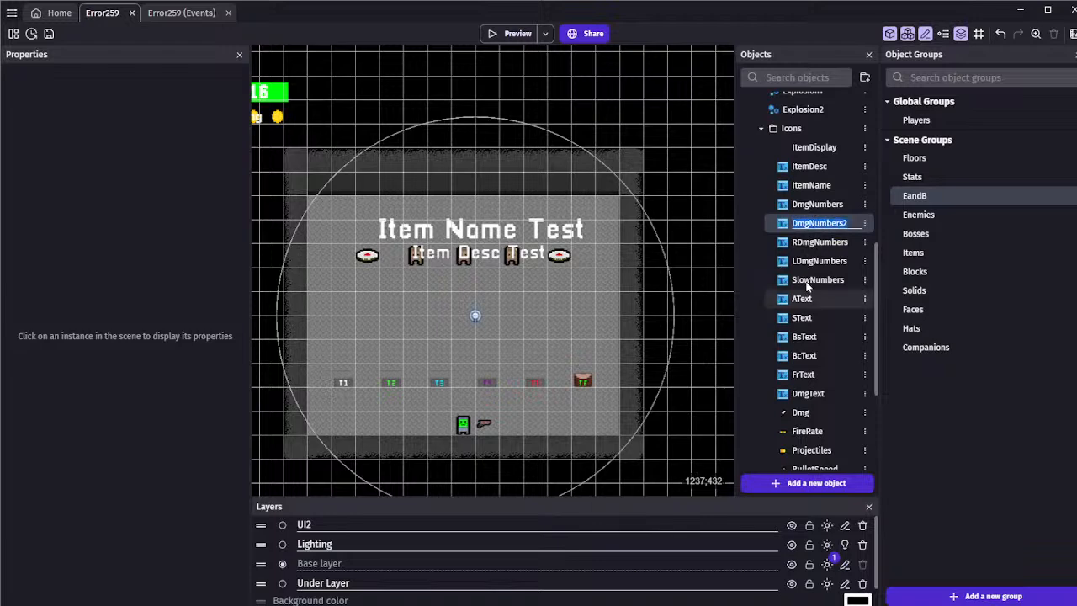
click(793, 224)
text(EX)
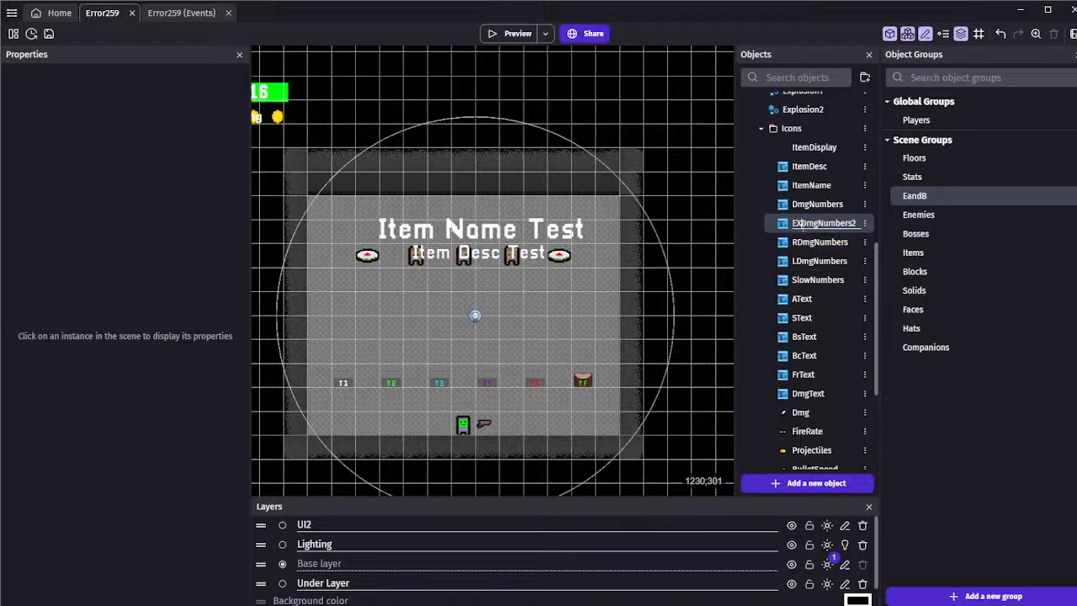
text(P)
key(BackSpace)
key(BackSpace)
text(xp)
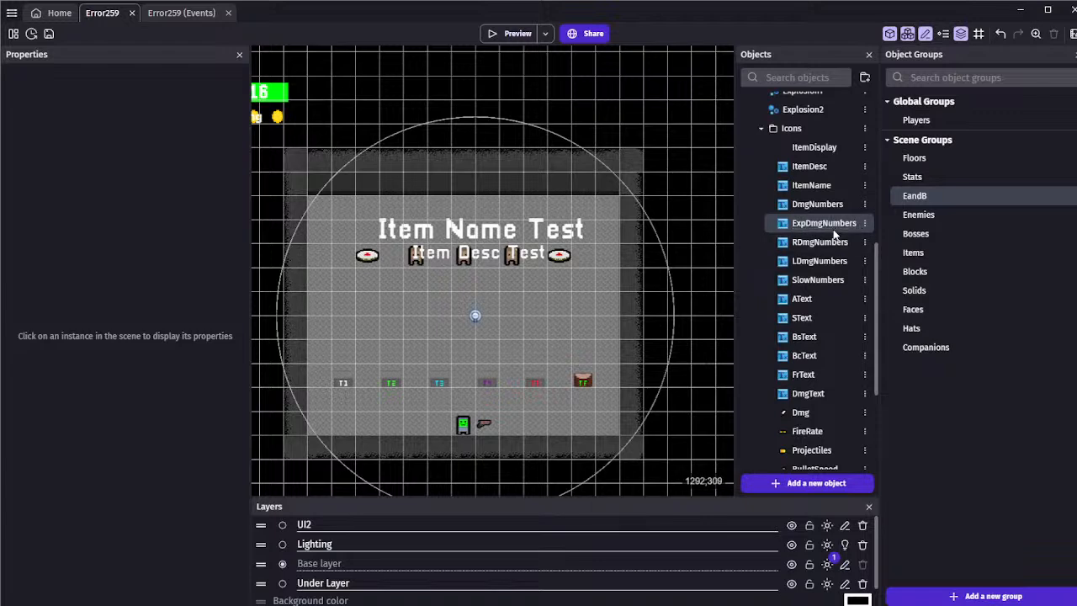
Give the ExpDmgNumbers text an orange color and set its initial text to 7
double_click(808, 223)
click(294, 122)
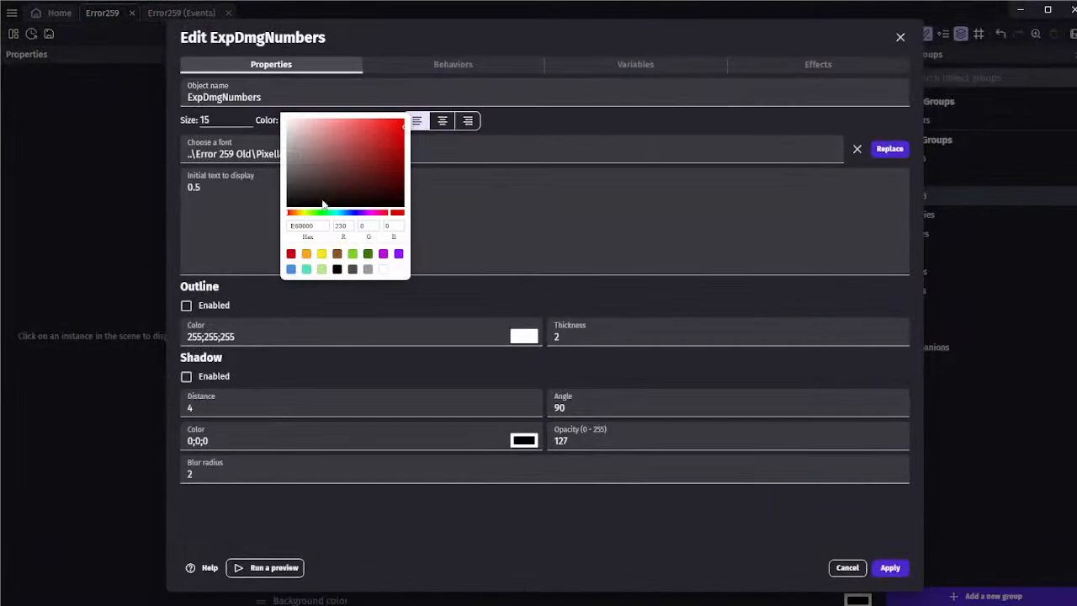
drag(288, 215, 295, 219)
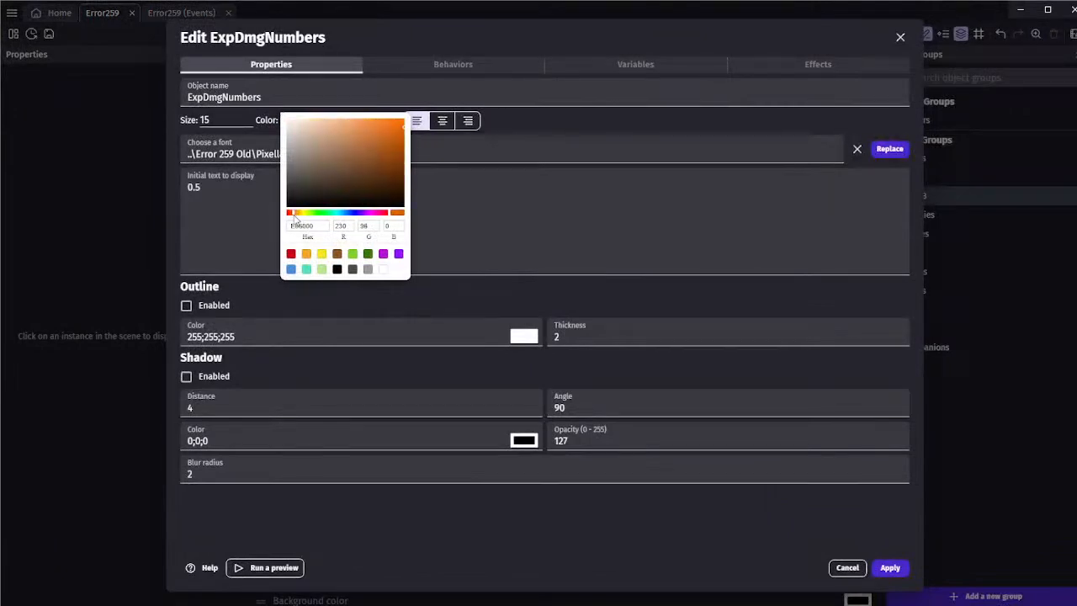
click(541, 187)
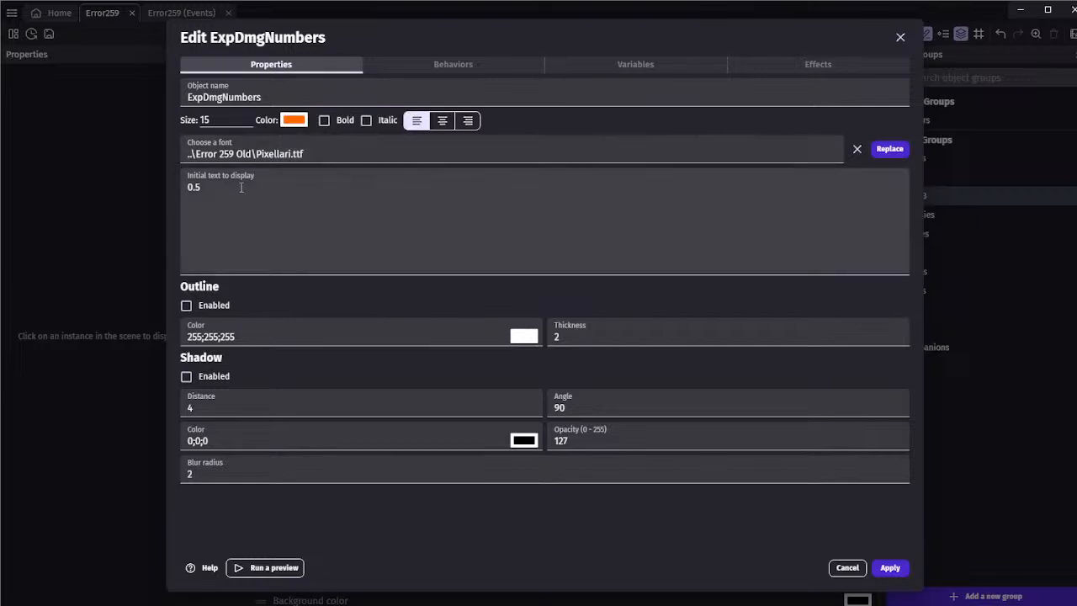
drag(276, 184, 168, 186)
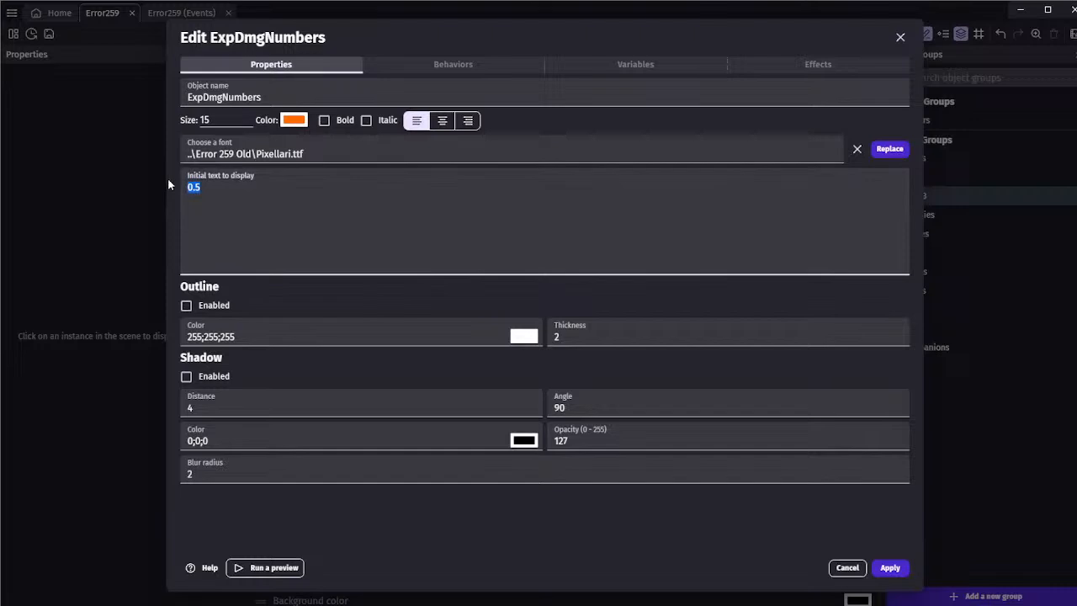
text(7)
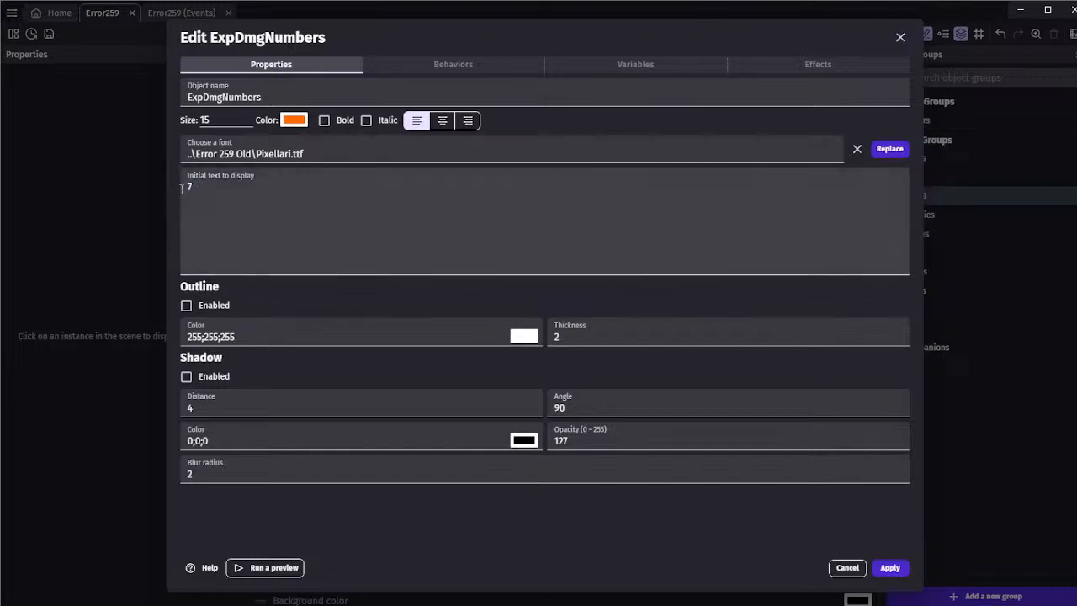
click(891, 567)
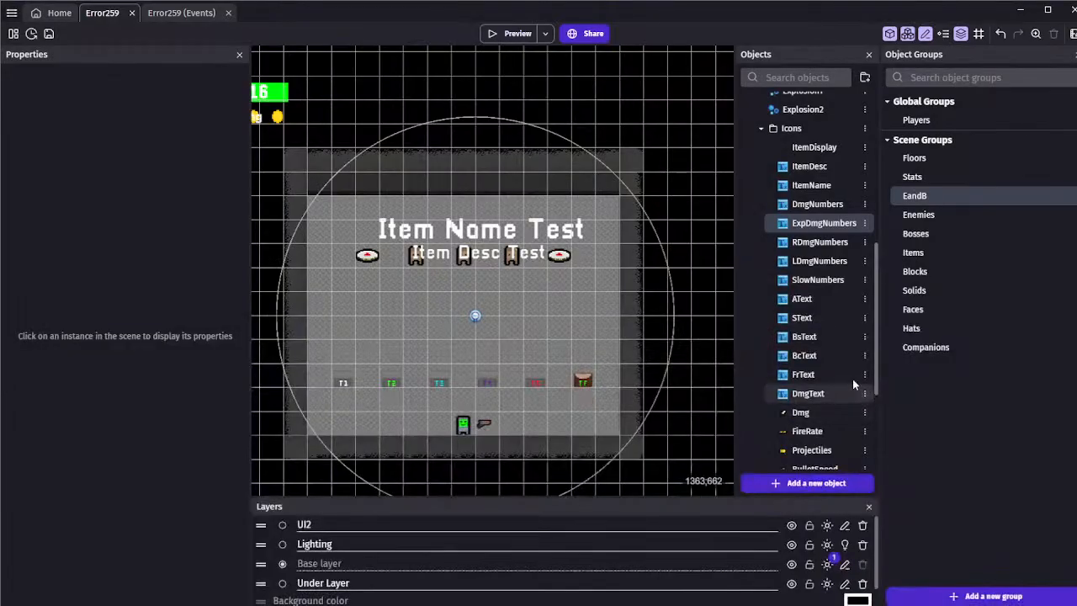
double_click(812, 229)
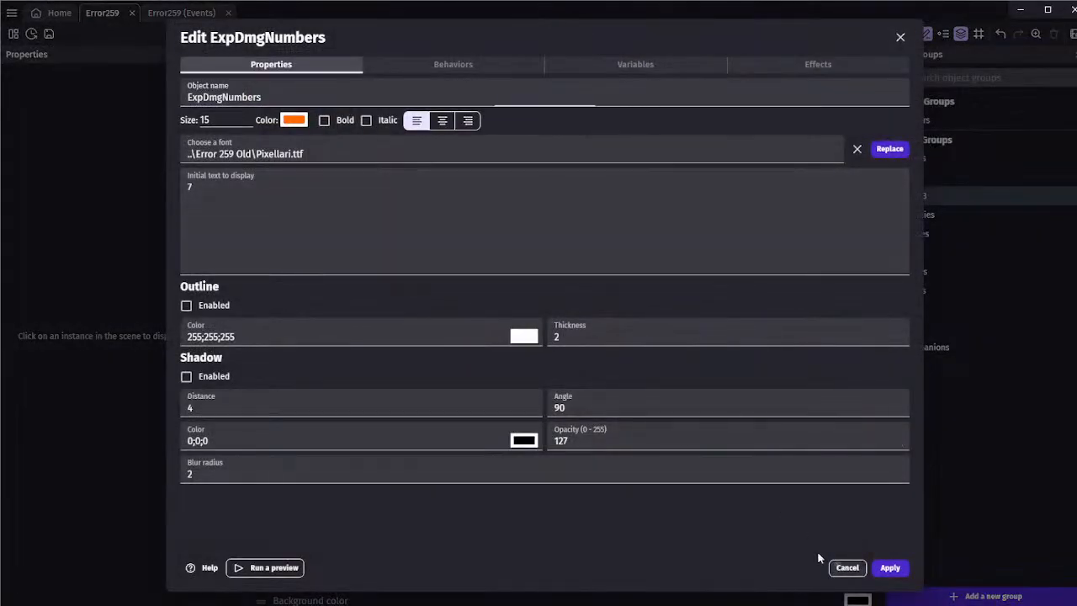
click(844, 567)
Return to the scene's events and examine the ExplosiveHitbox collision events and the Camera group's Z Orders actions
click(186, 16)
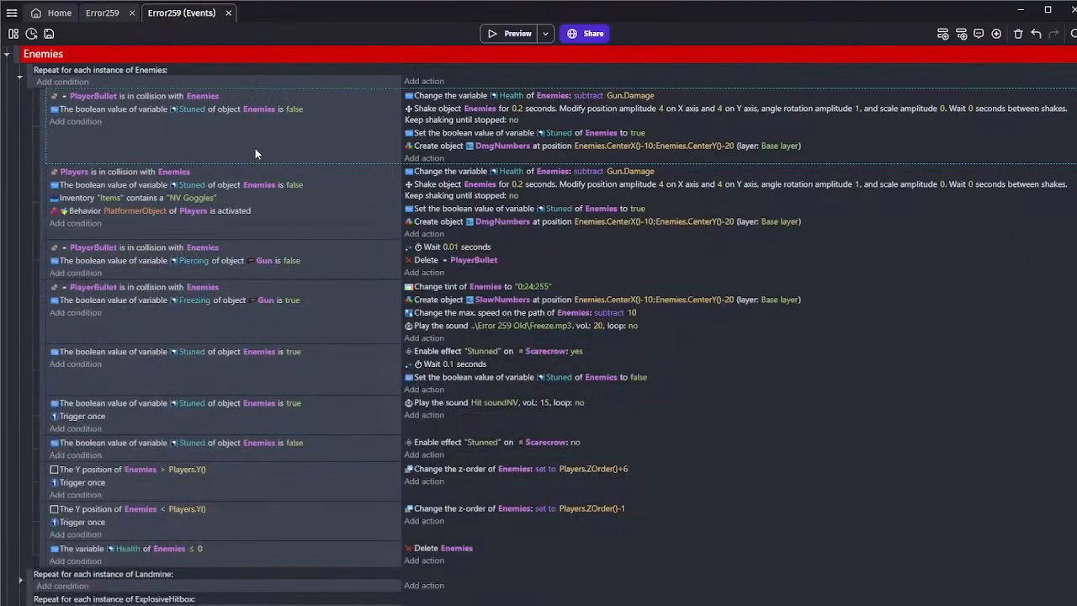
scroll(320, 255, down, 5)
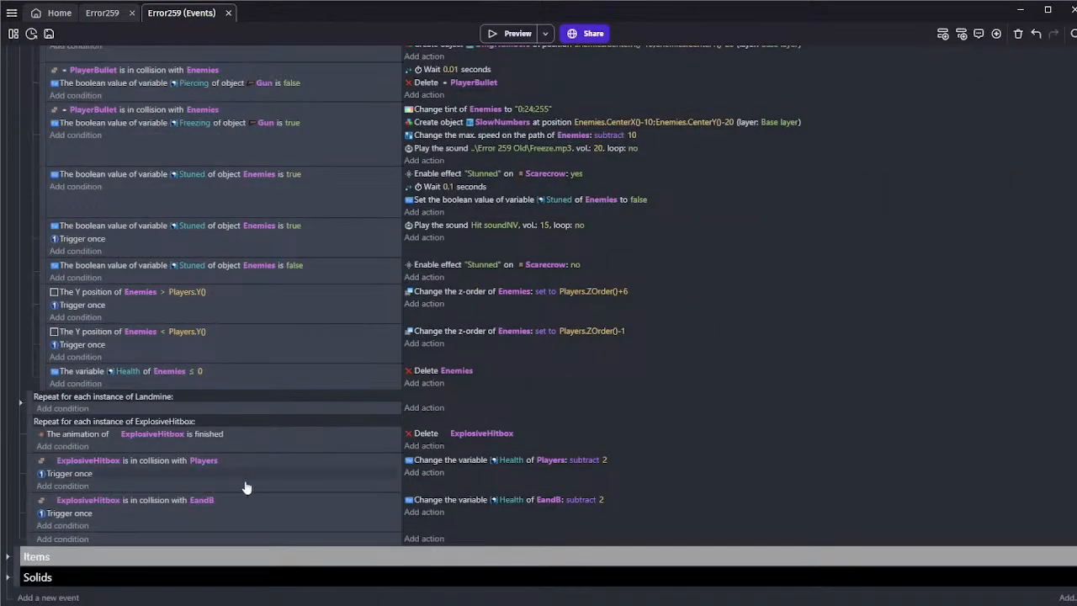
click(229, 526)
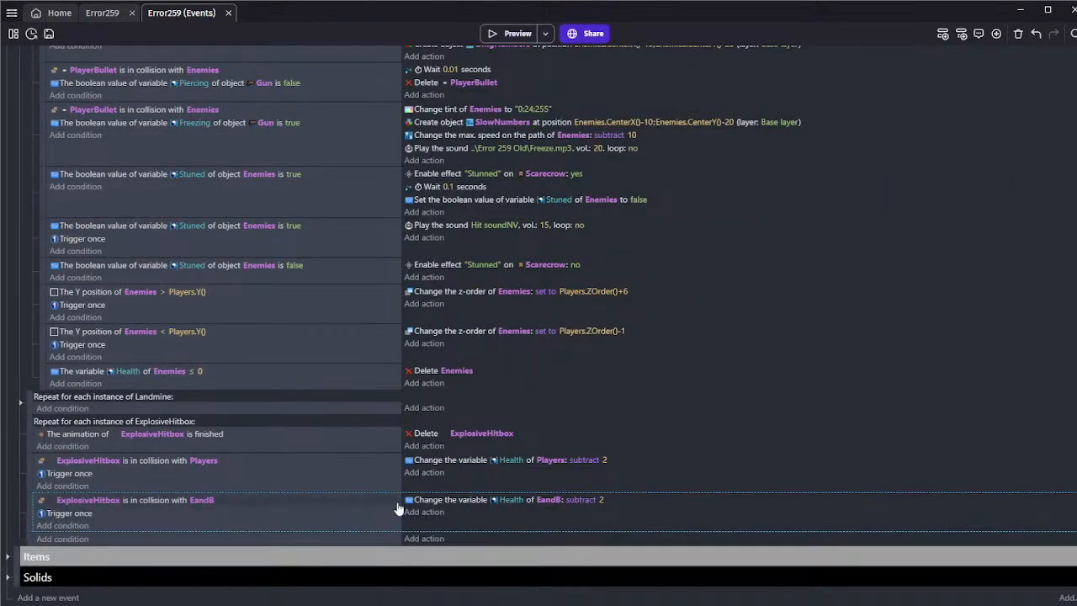
scroll(150, 177, up, 15)
click(7, 57)
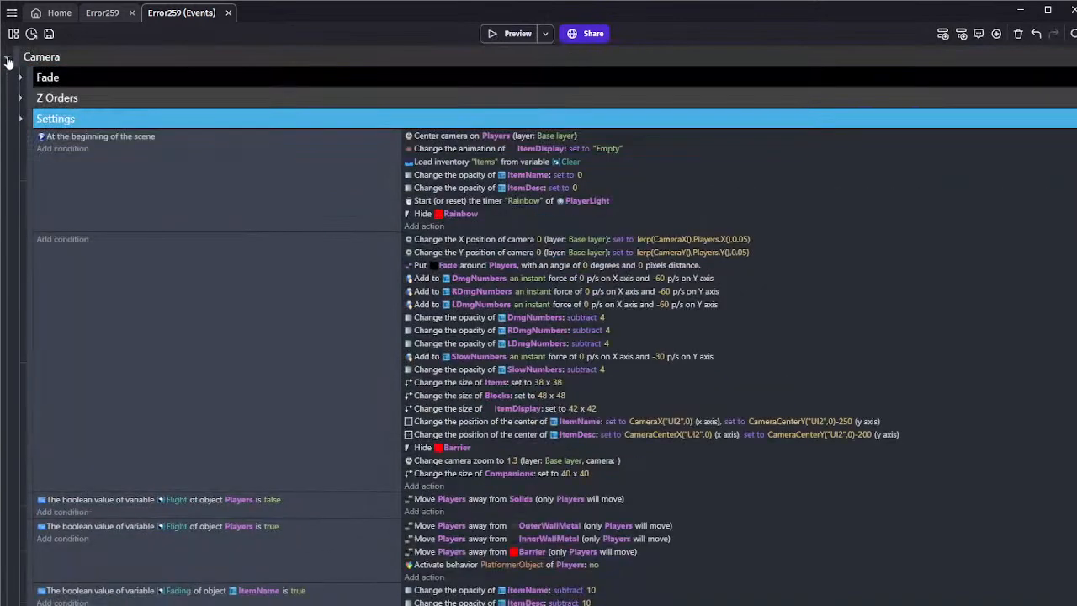
click(19, 99)
click(18, 99)
click(20, 99)
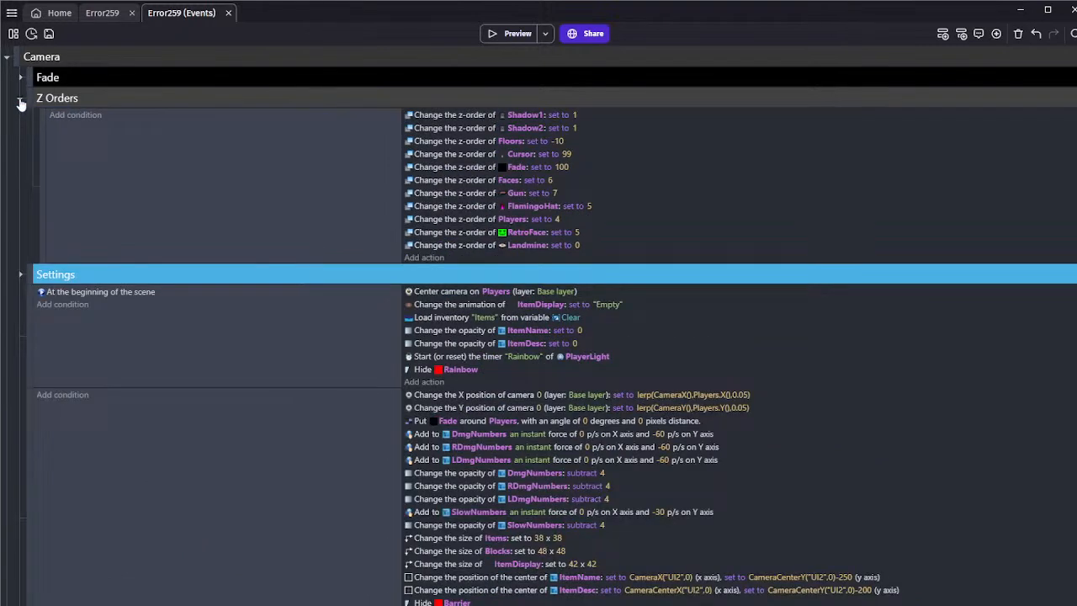
click(20, 101)
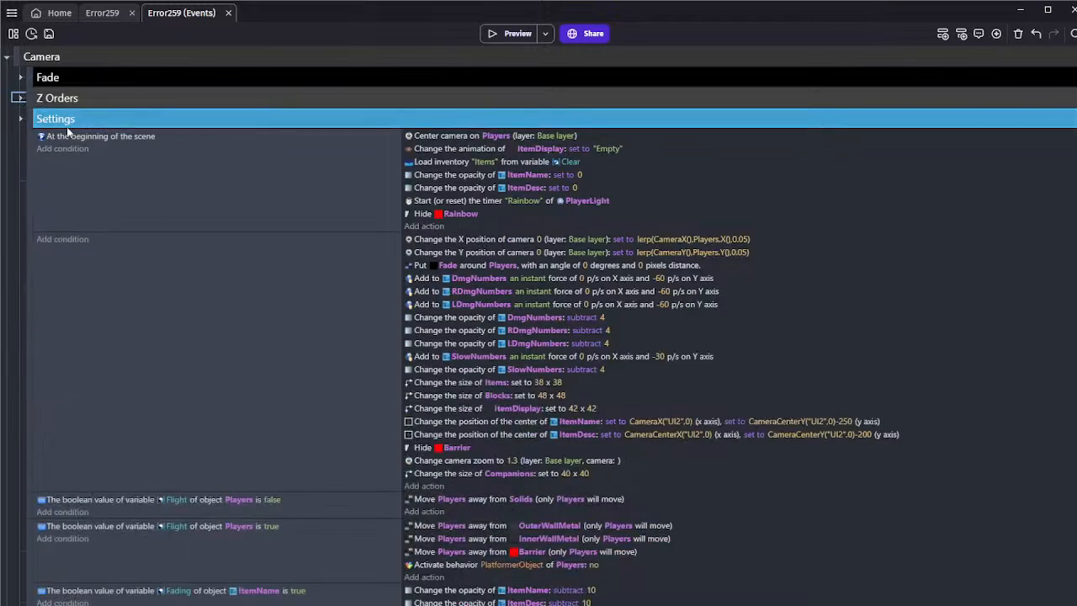
Copy the DmgNumbers instant force action below the LDmgNumbers one in the Camera settings event, retargeting the copy to ExpDmgNumbers
scroll(271, 239, down, 2)
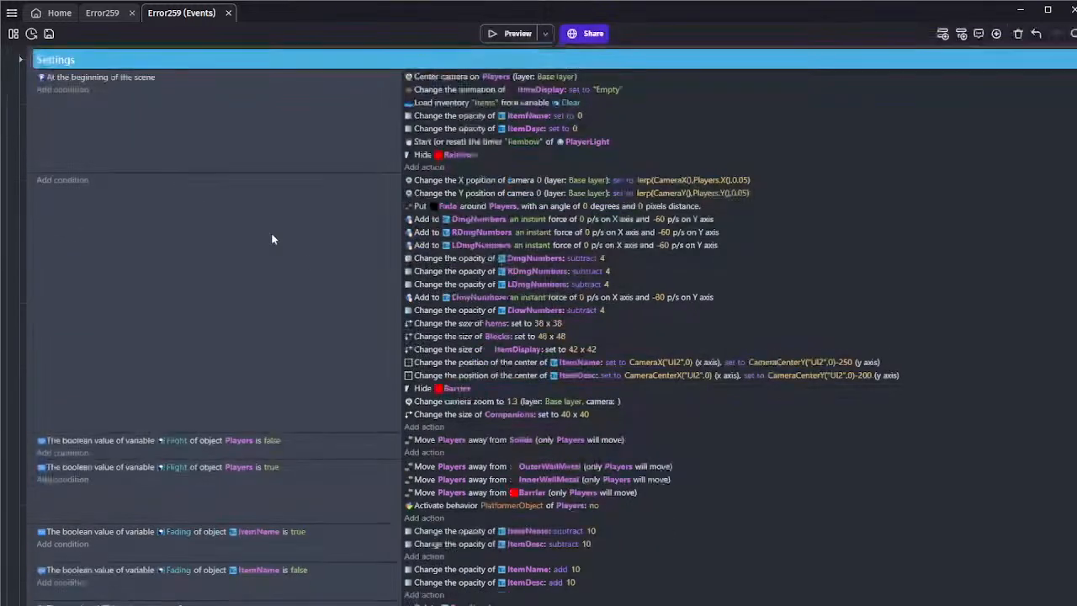
click(430, 222)
key(ctrl+v)
drag(449, 428, 460, 257)
click(460, 259)
key(BackSpace)
text(ex)
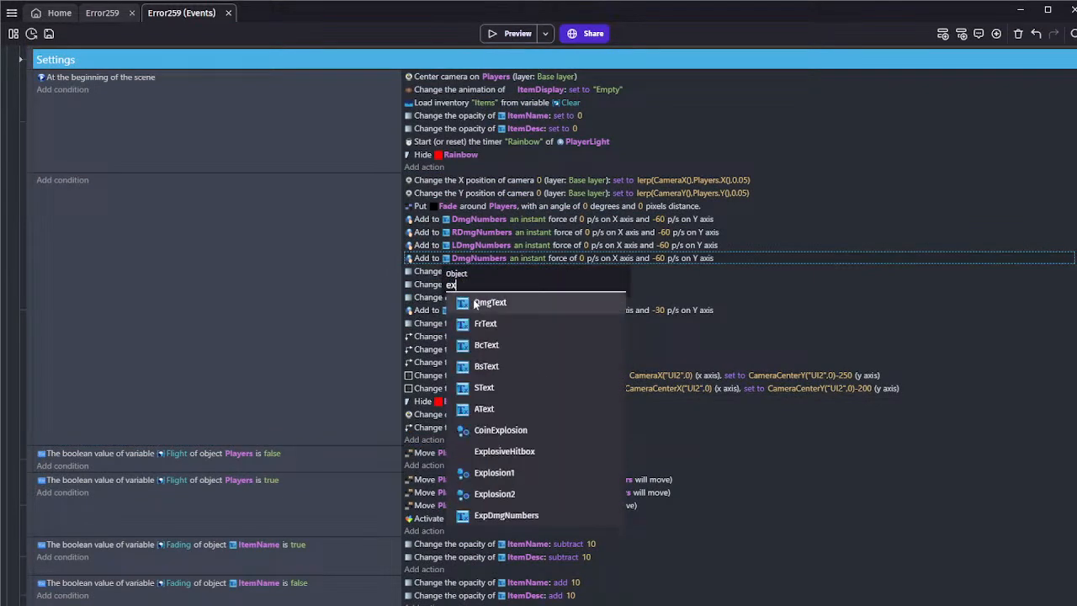
click(505, 515)
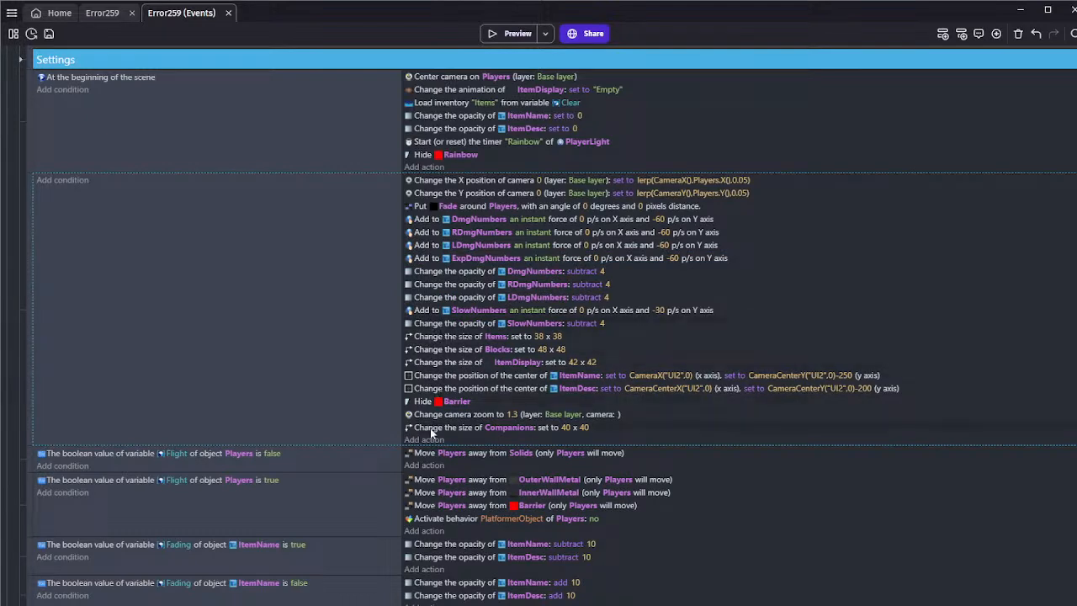
Copy the DmgNumbers opacity action below the LDmgNumbers one in the Camera settings event, retargeting the copy to ExpDmgNumbers
drag(431, 278, 454, 450)
drag(452, 328, 484, 314)
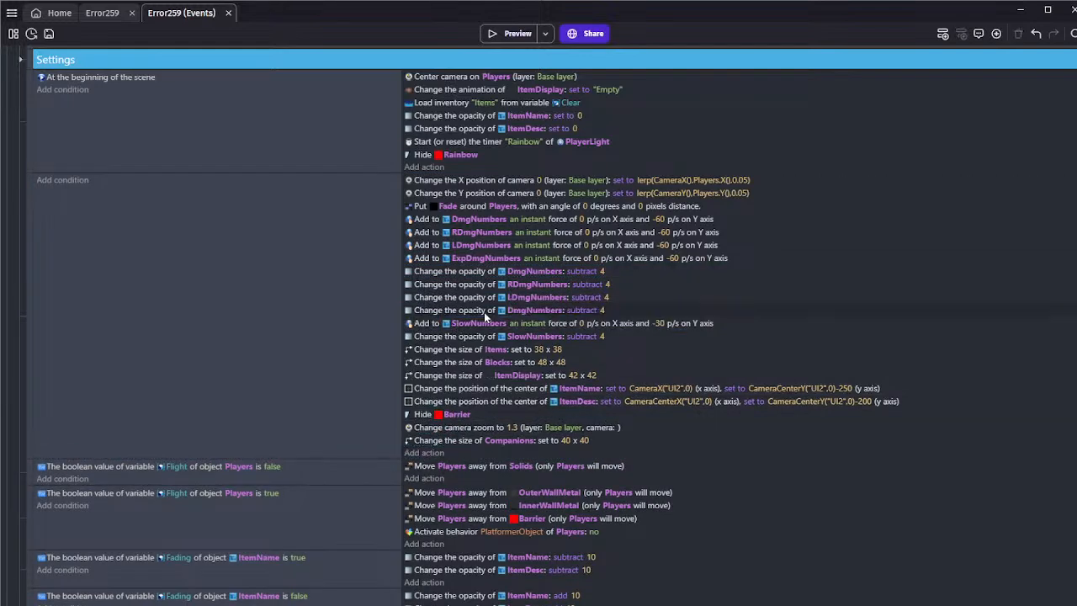
click(513, 314)
text(exp)
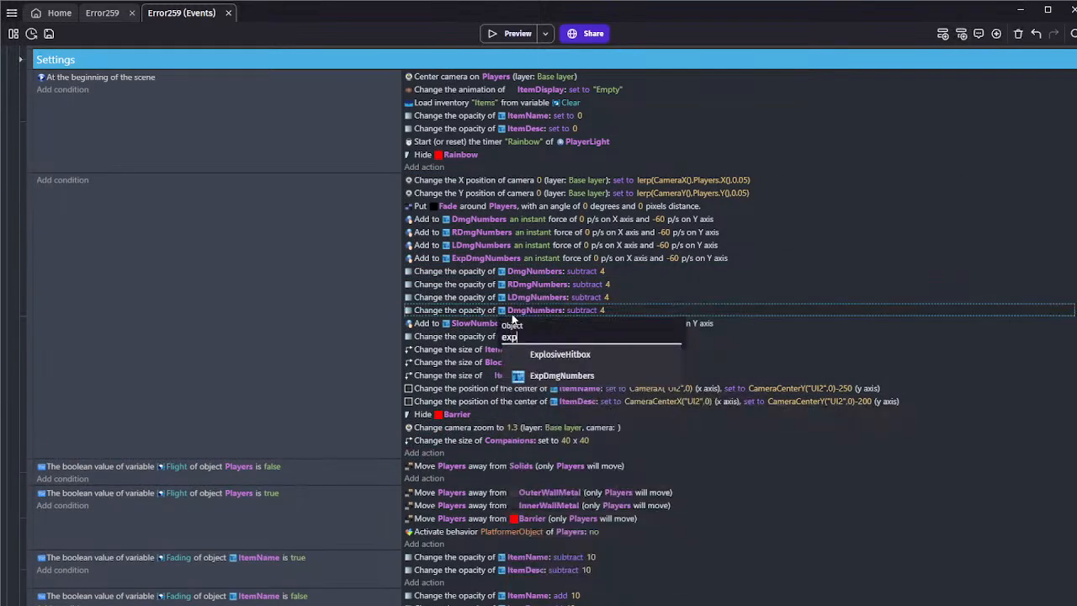
click(589, 377)
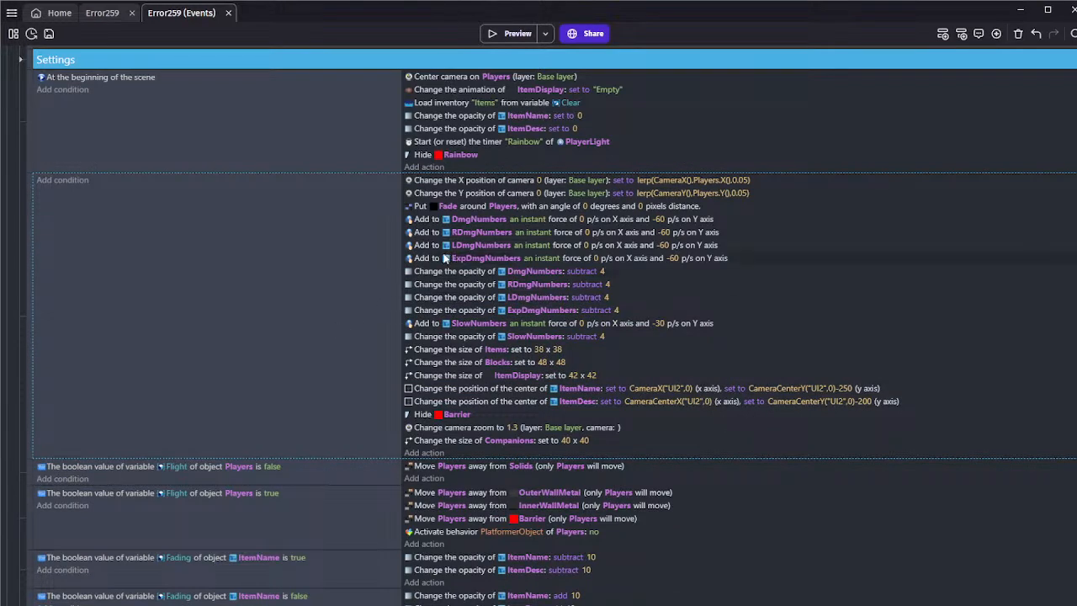
Set the EandB Health subtraction in the ExplosiveHitbox collision event to 7 and save the project
scroll(330, 251, up, 2)
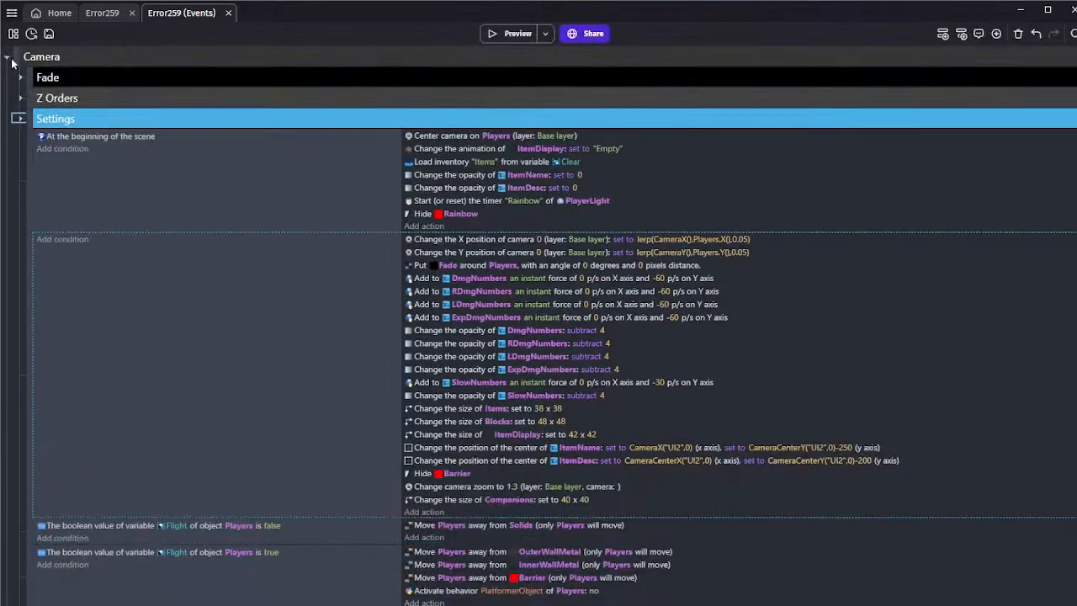
click(7, 57)
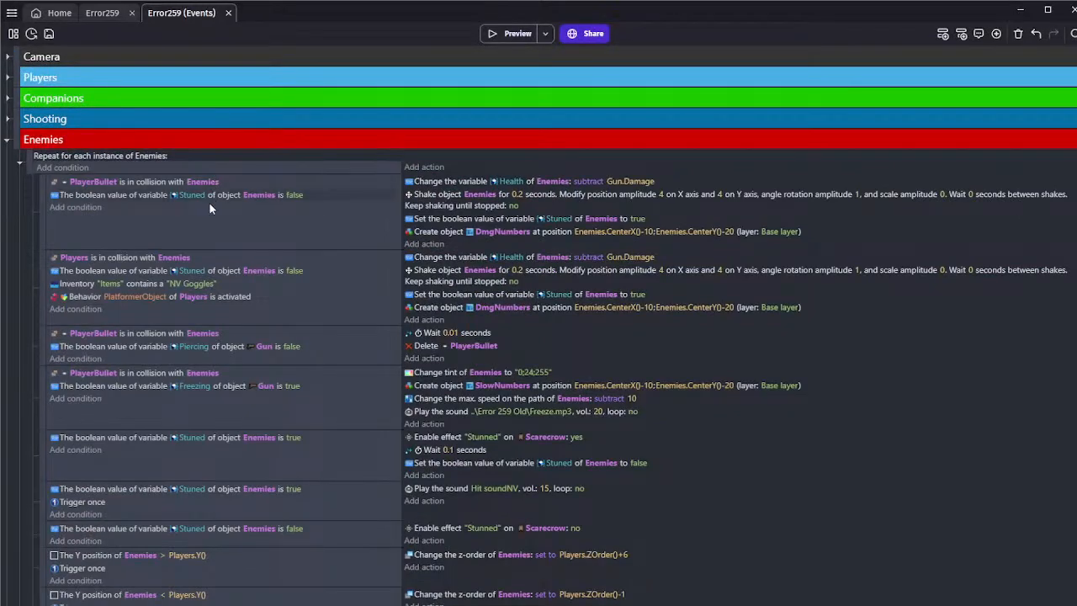
scroll(219, 237, down, 2)
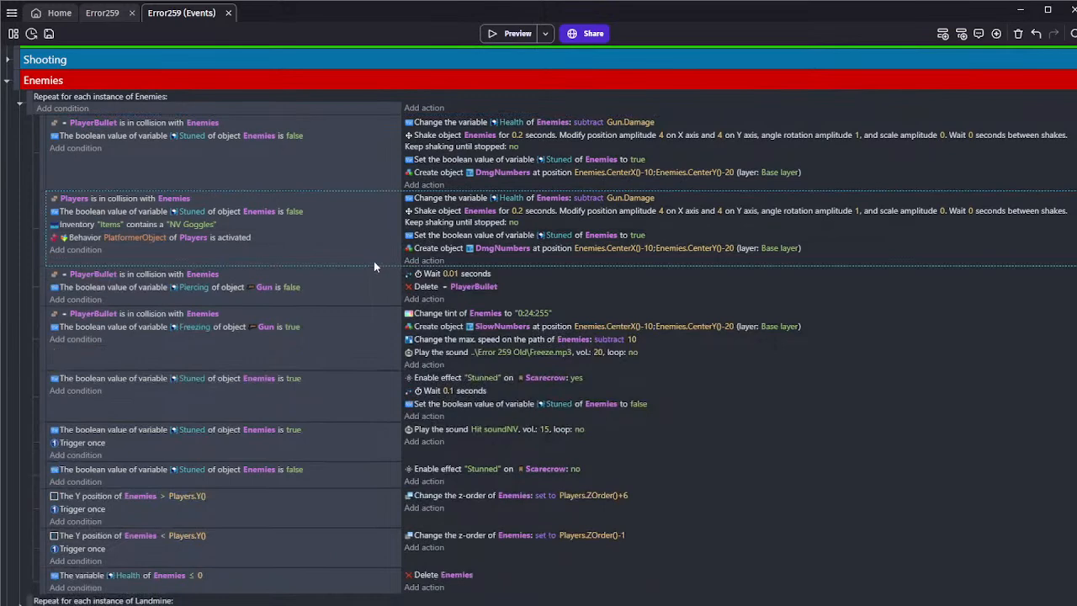
scroll(381, 262, down, 3)
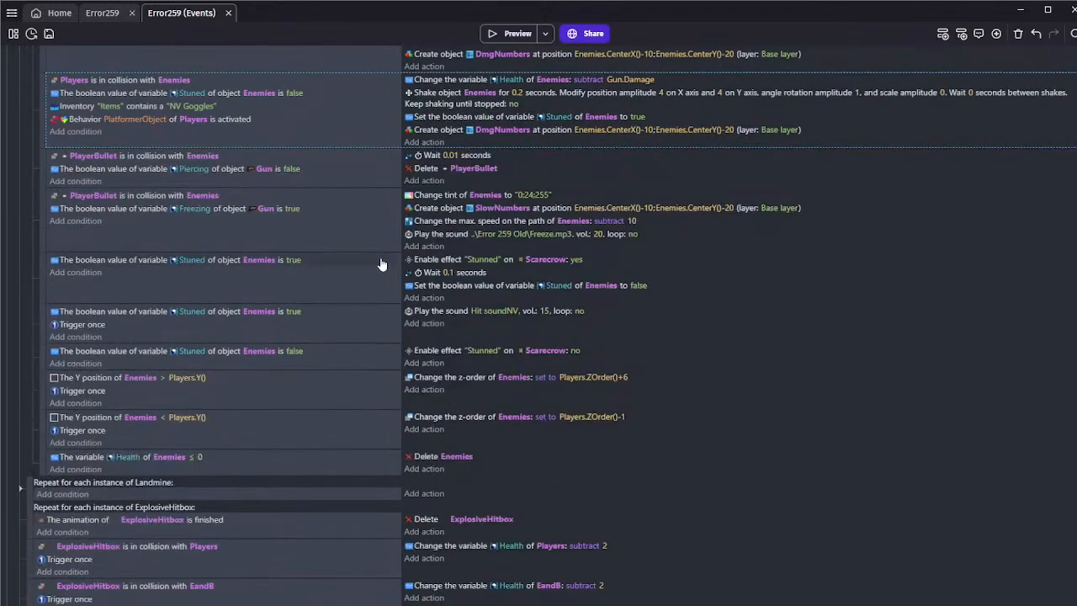
scroll(382, 264, down, 2)
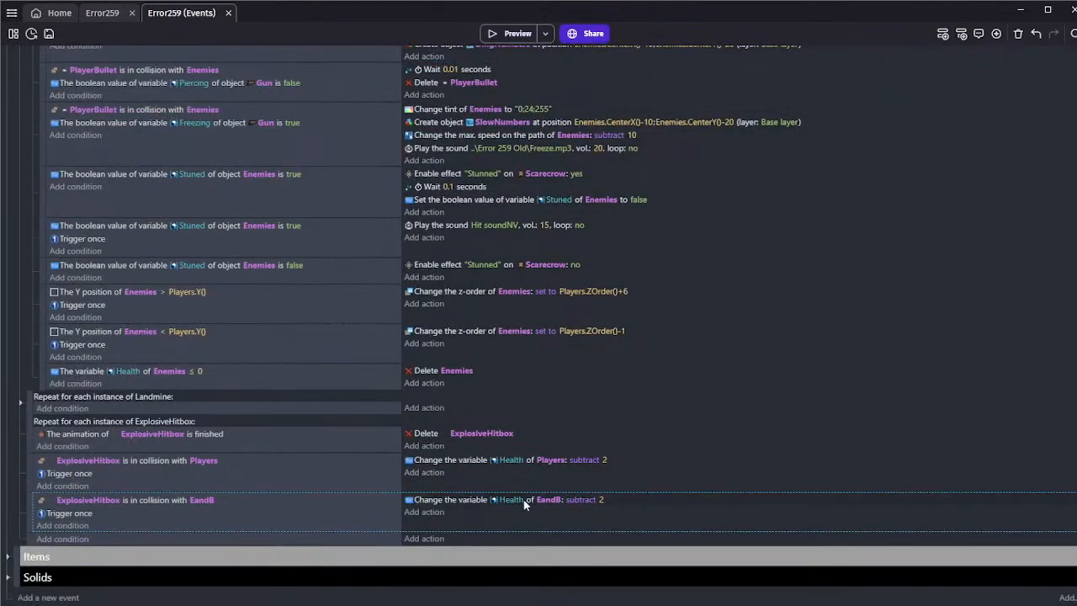
click(580, 499)
click(601, 500)
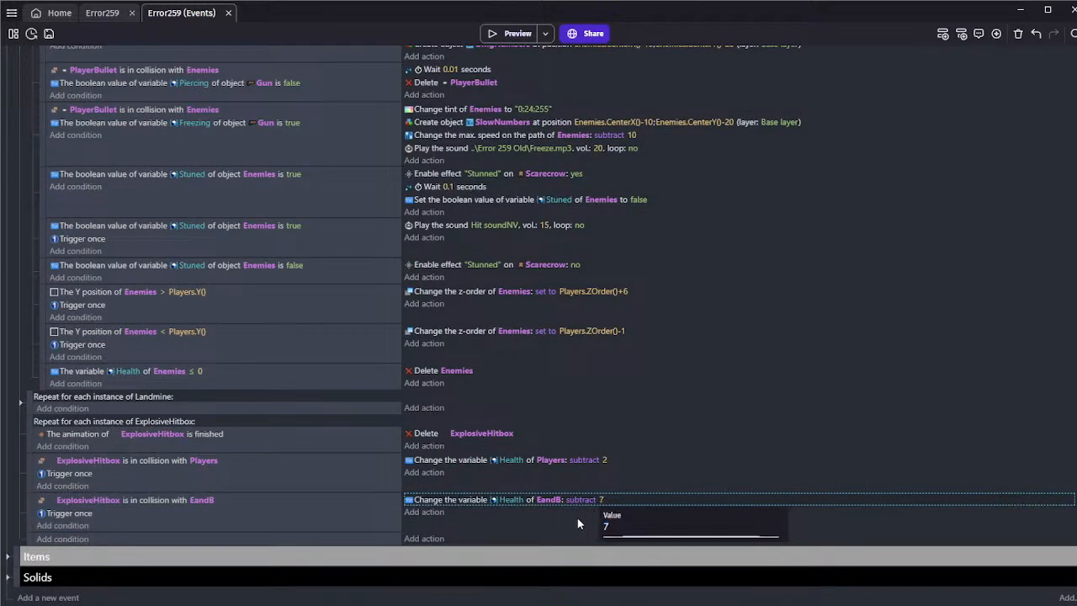
click(575, 517)
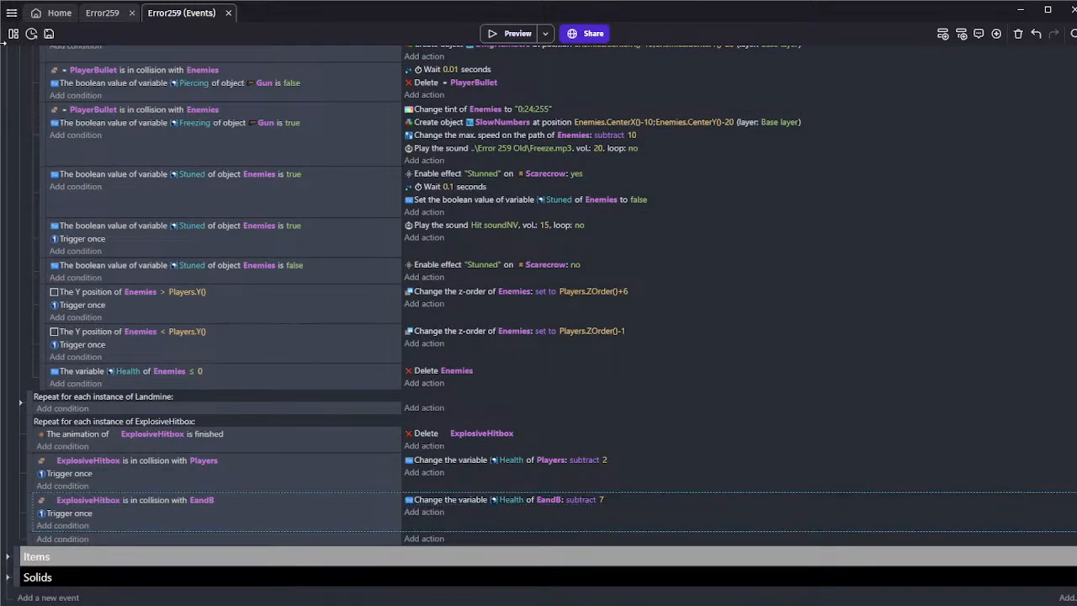
click(48, 34)
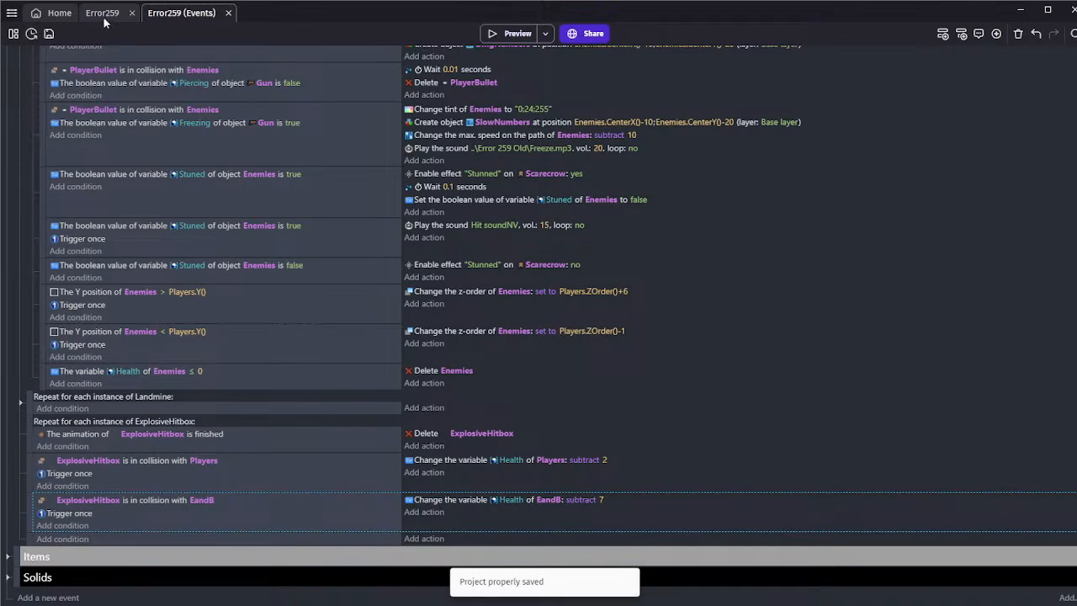
Play-test the scene by walking the player over a landmine to check the explosion damage, and return to the scene's events
click(103, 15)
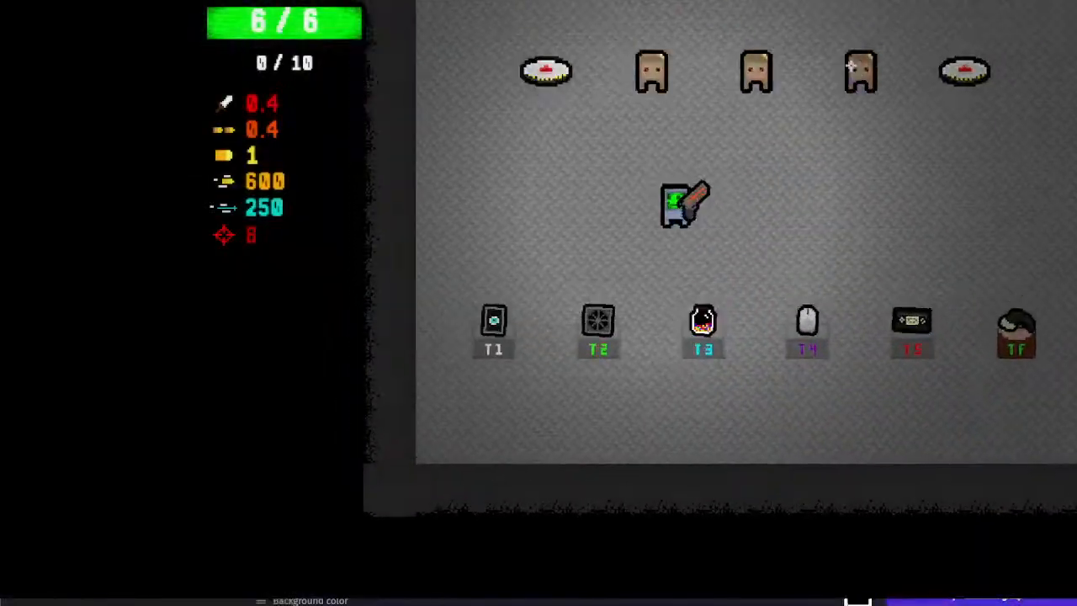
key(w)
key(a)
key(s)
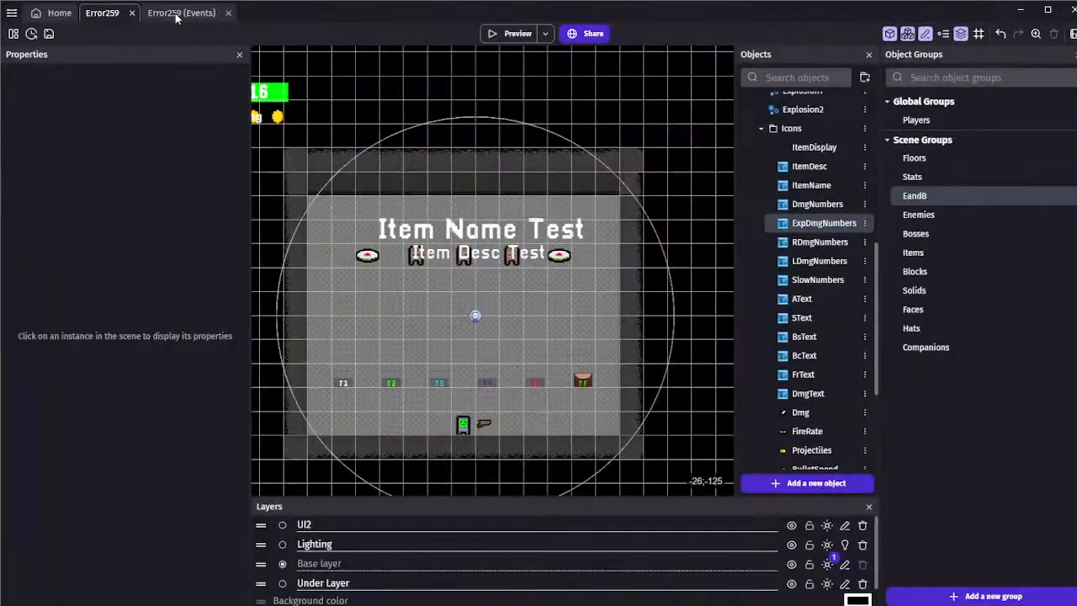
click(178, 14)
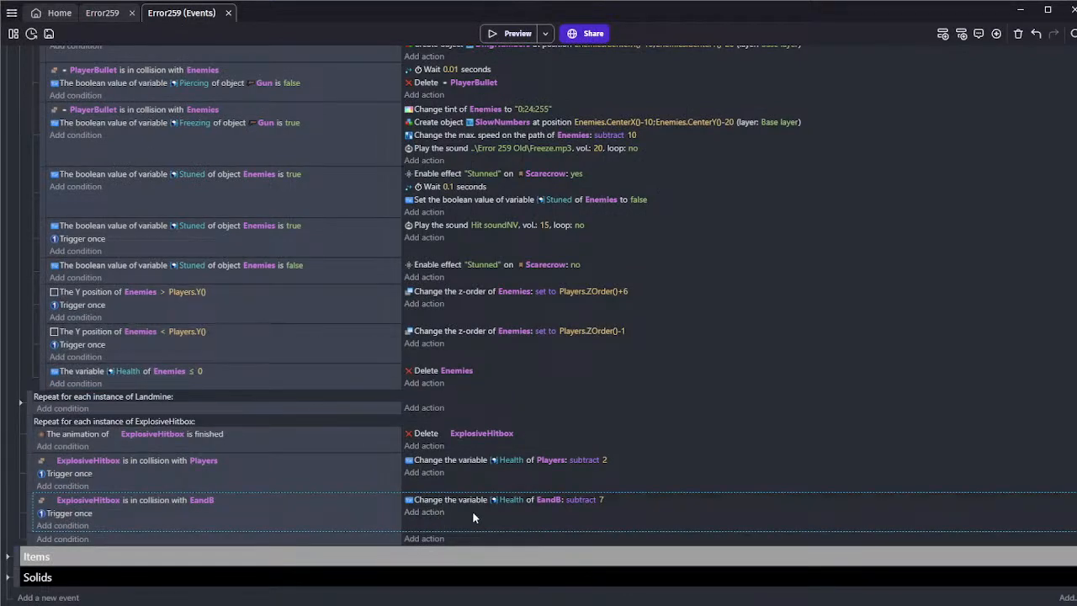
click(425, 473)
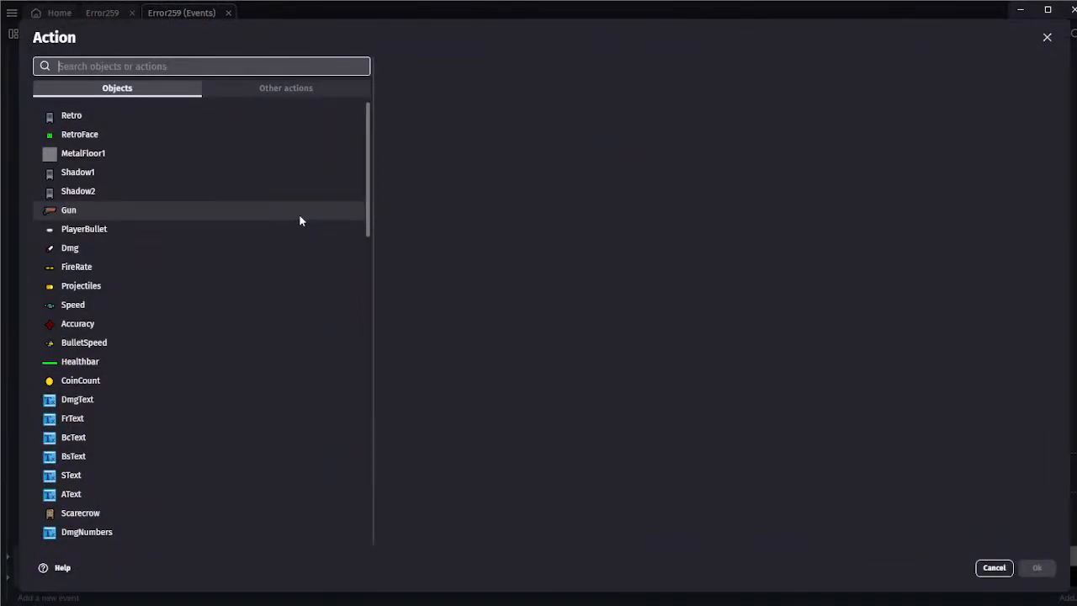
click(98, 362)
text(shake)
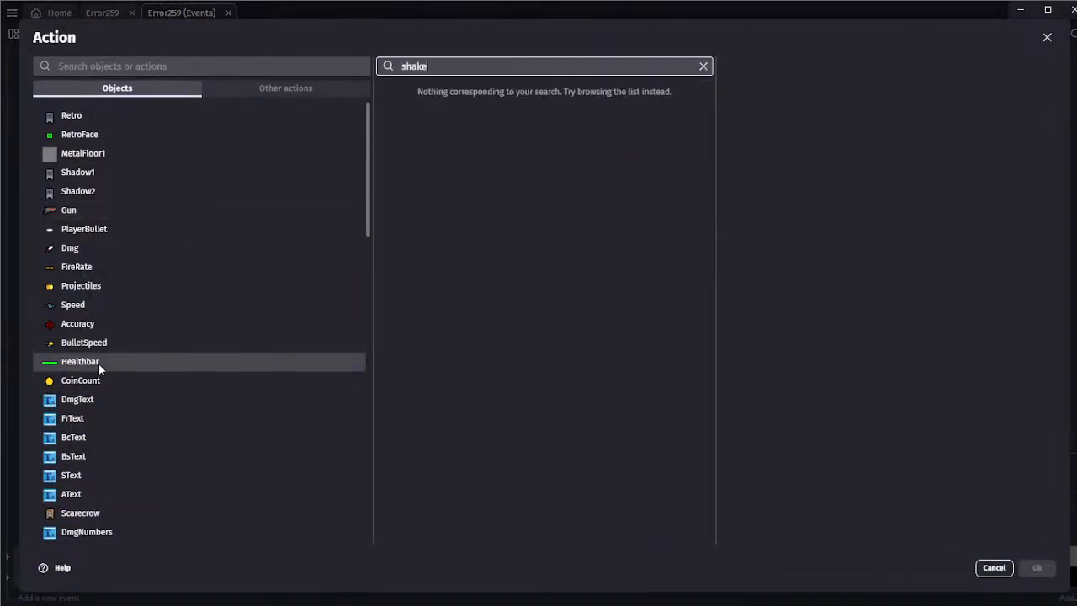
click(994, 567)
Look through the scene's Players, Enemies and Terrain object folders for the Healthbar object
click(101, 13)
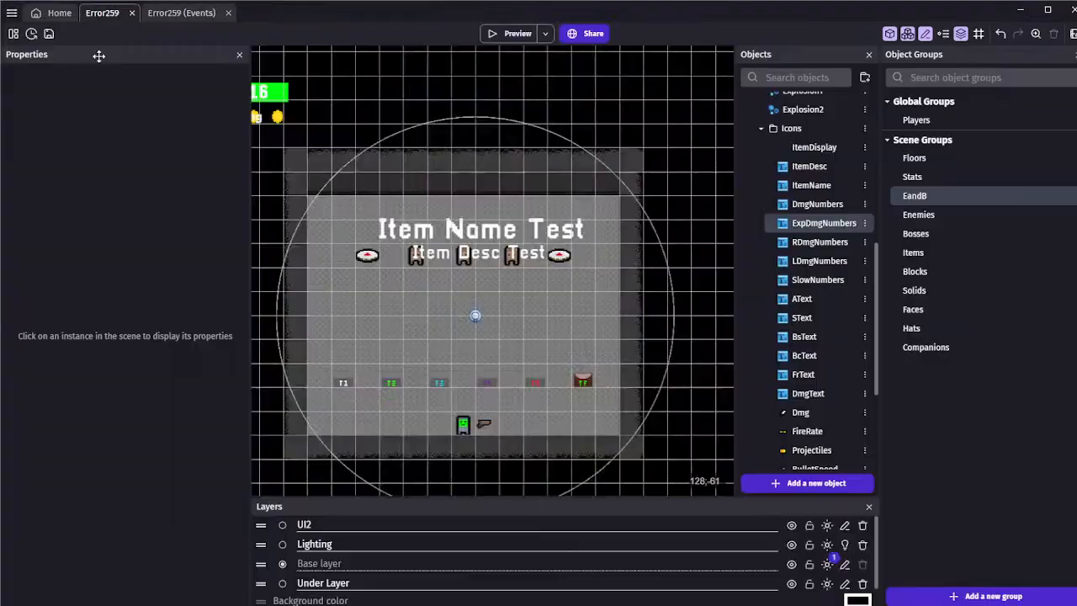
middle_drag(288, 101, 394, 109)
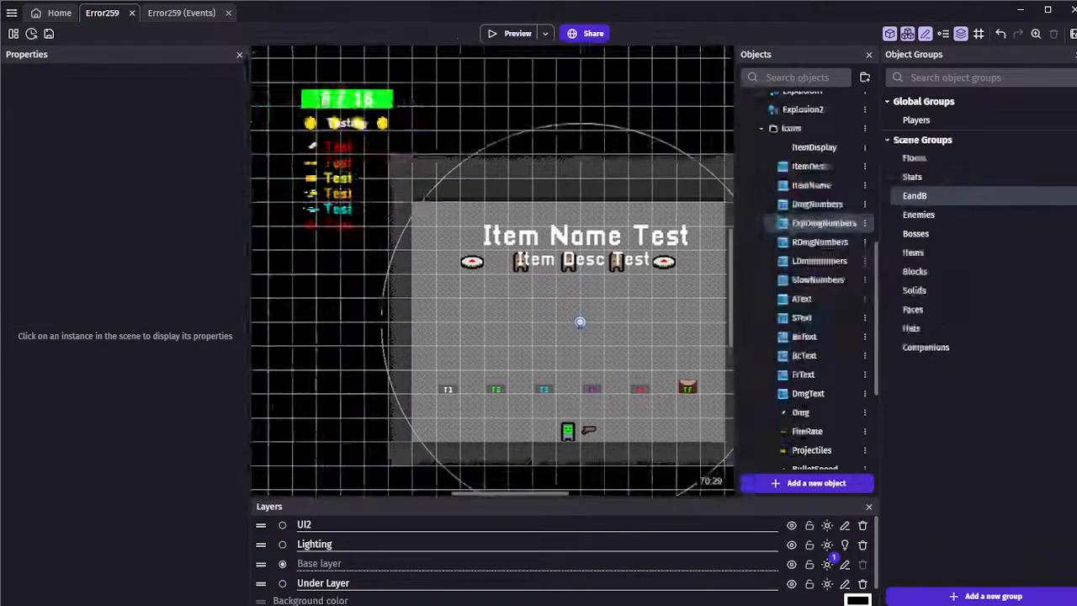
click(758, 129)
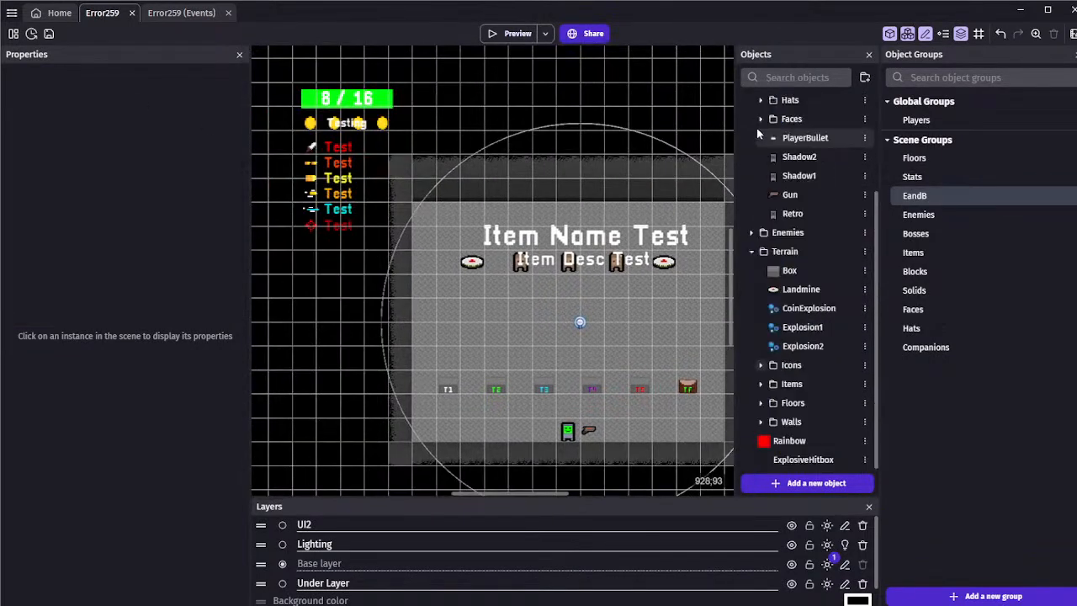
click(752, 252)
click(761, 214)
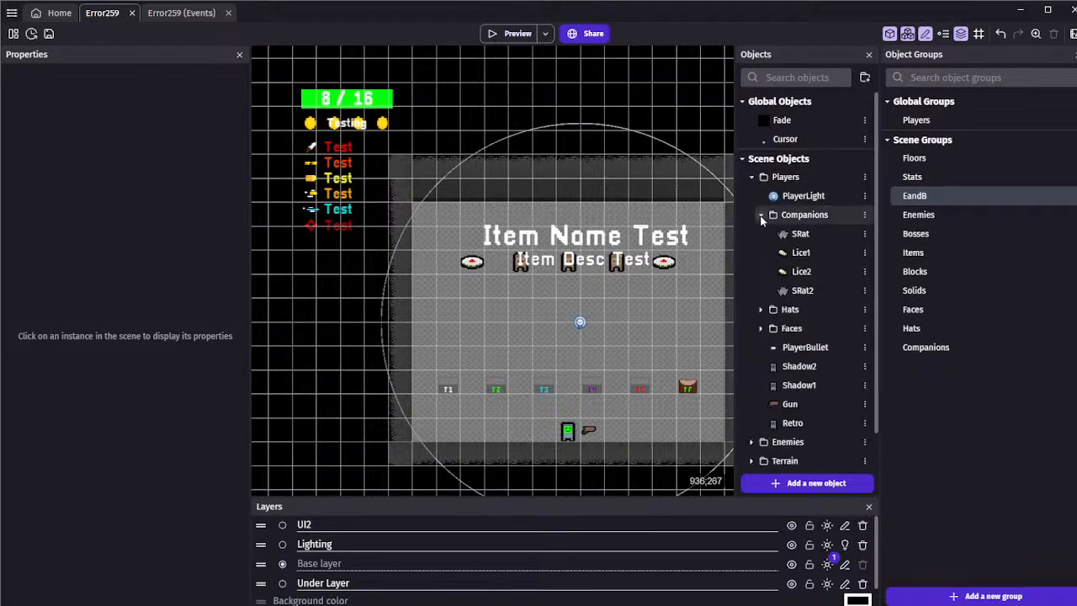
click(760, 215)
click(760, 234)
click(760, 234)
click(760, 252)
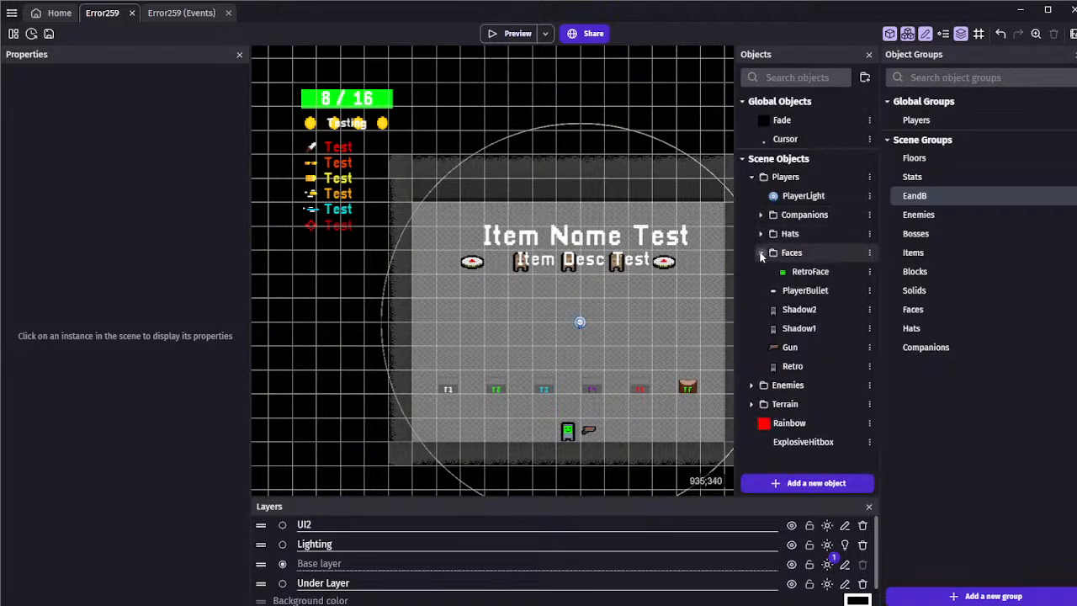
click(761, 253)
click(751, 366)
click(752, 366)
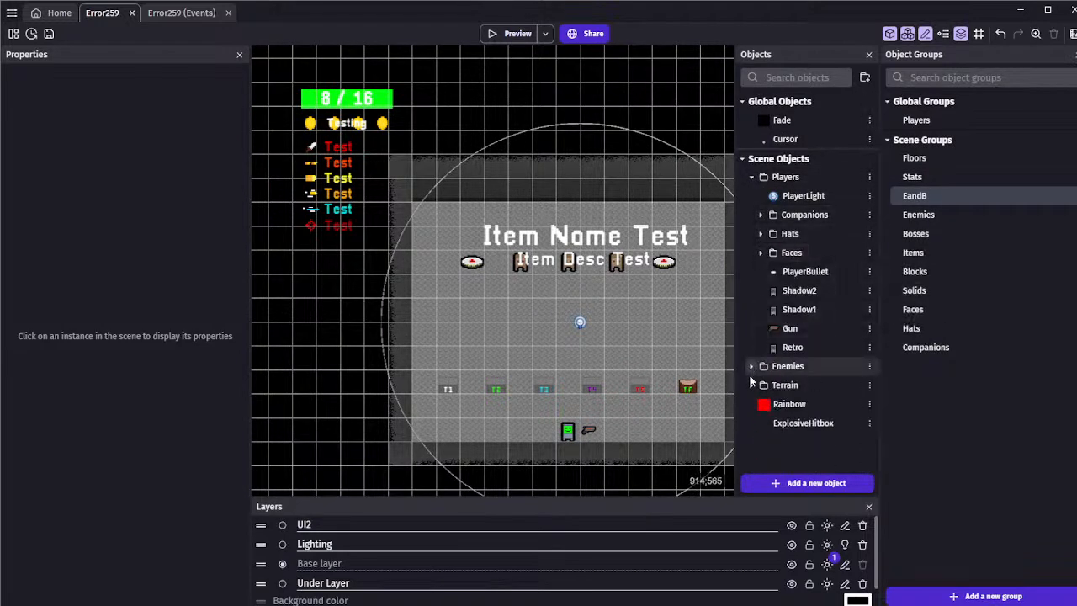
click(752, 385)
scroll(753, 388, down, 3)
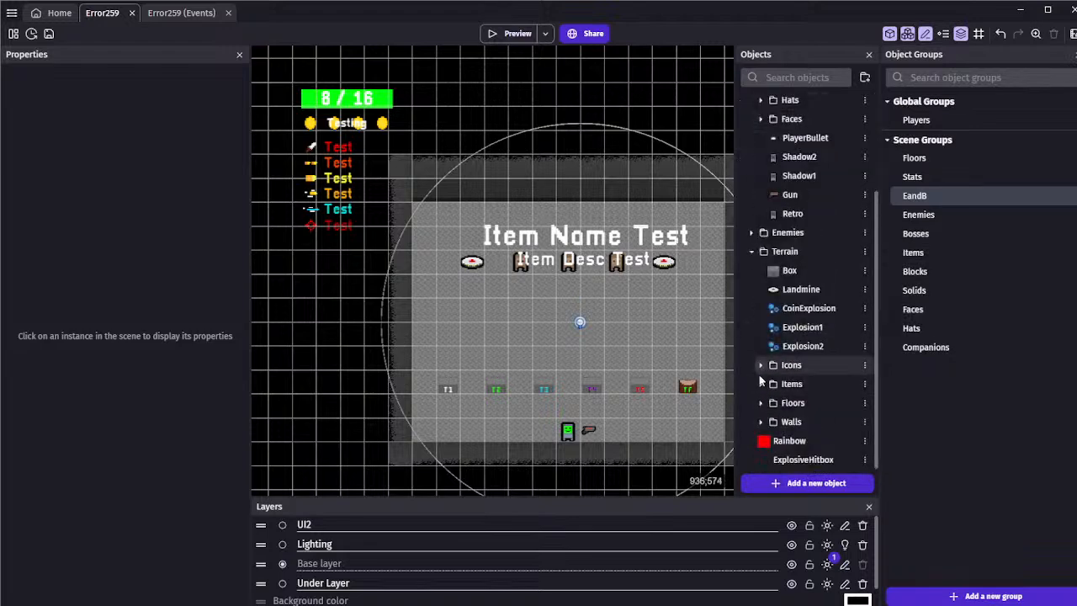
click(760, 422)
click(759, 421)
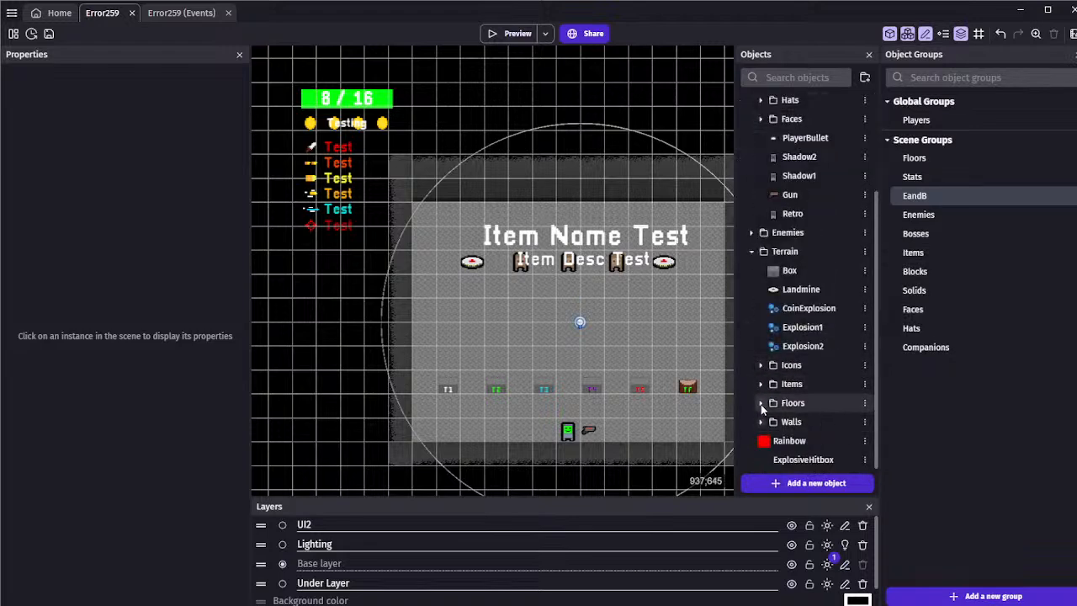
click(761, 402)
click(761, 402)
click(761, 383)
click(762, 384)
Open the Healthbar object from Terrain's Icons folder for editing
click(761, 364)
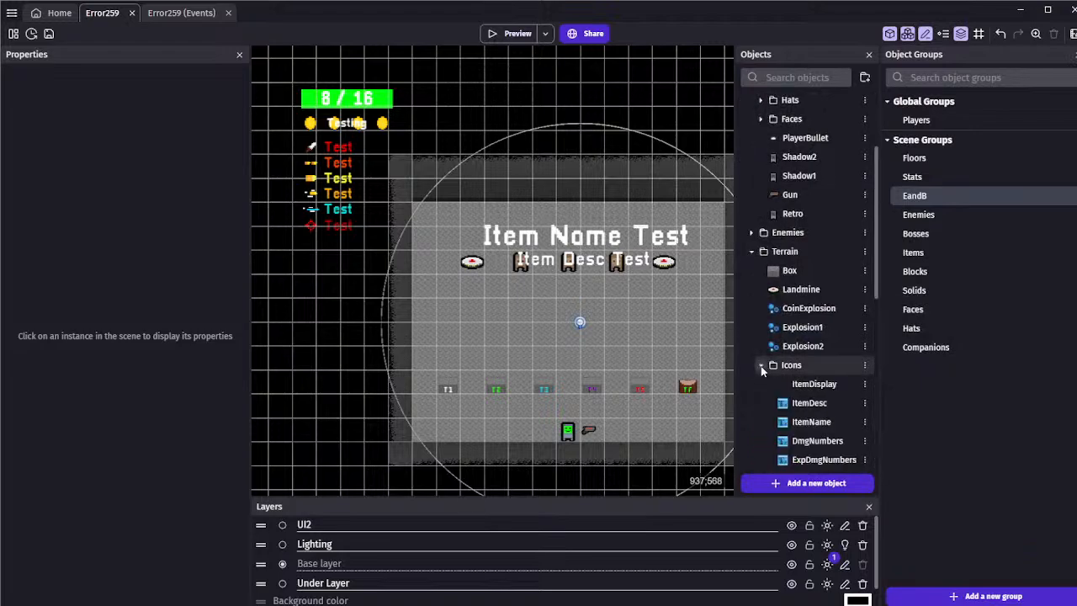
scroll(766, 369, down, 8)
double_click(791, 408)
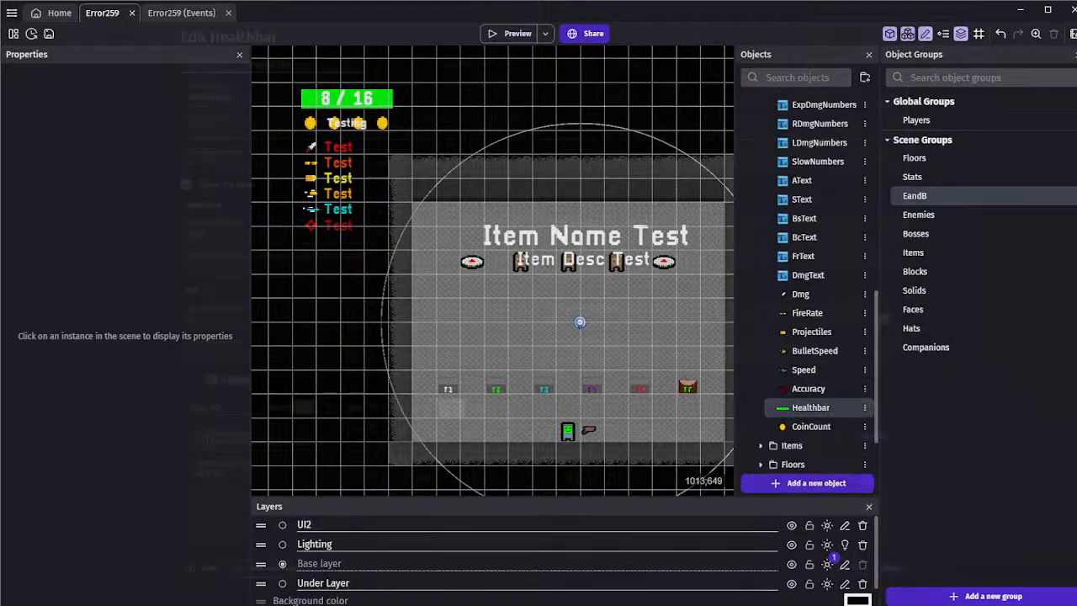
click(636, 65)
click(545, 338)
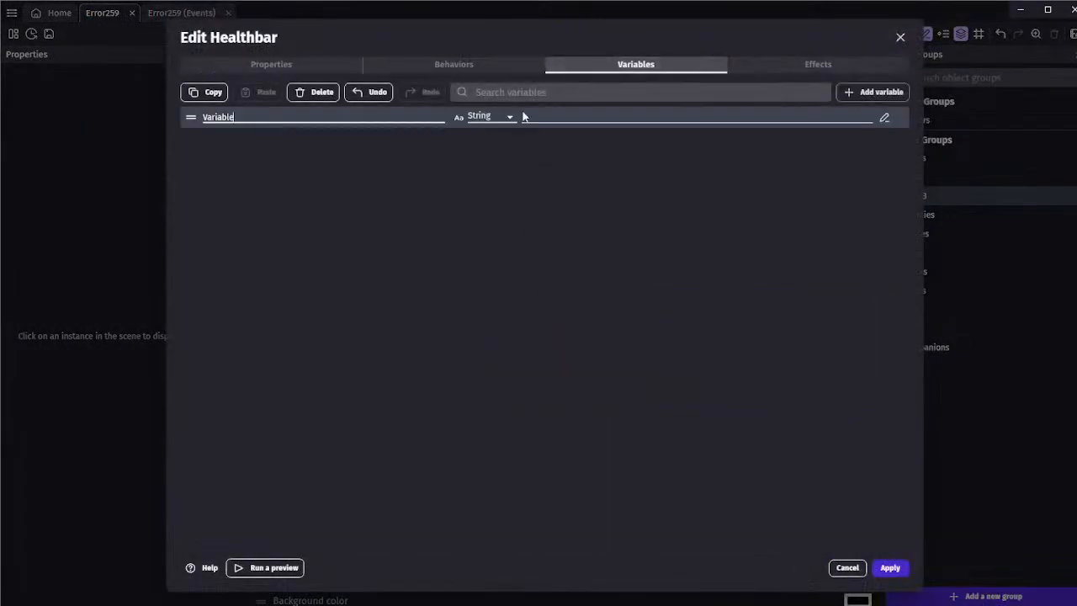
click(312, 92)
Add the Shake object (position, angle) behavior to the Healthbar object and apply the changes
click(453, 64)
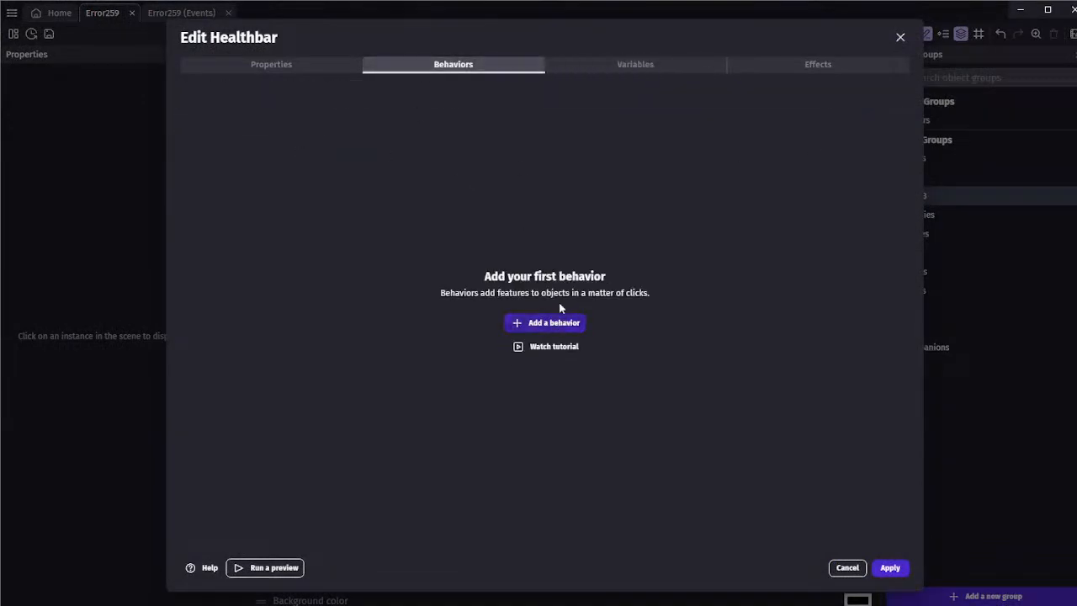
click(552, 322)
text(shake)
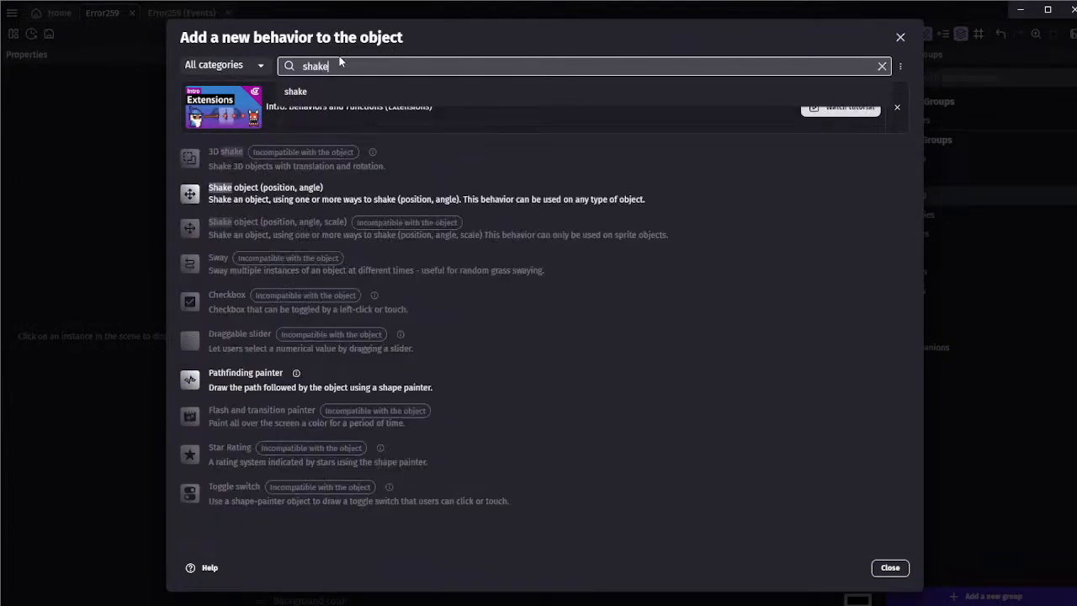
click(305, 206)
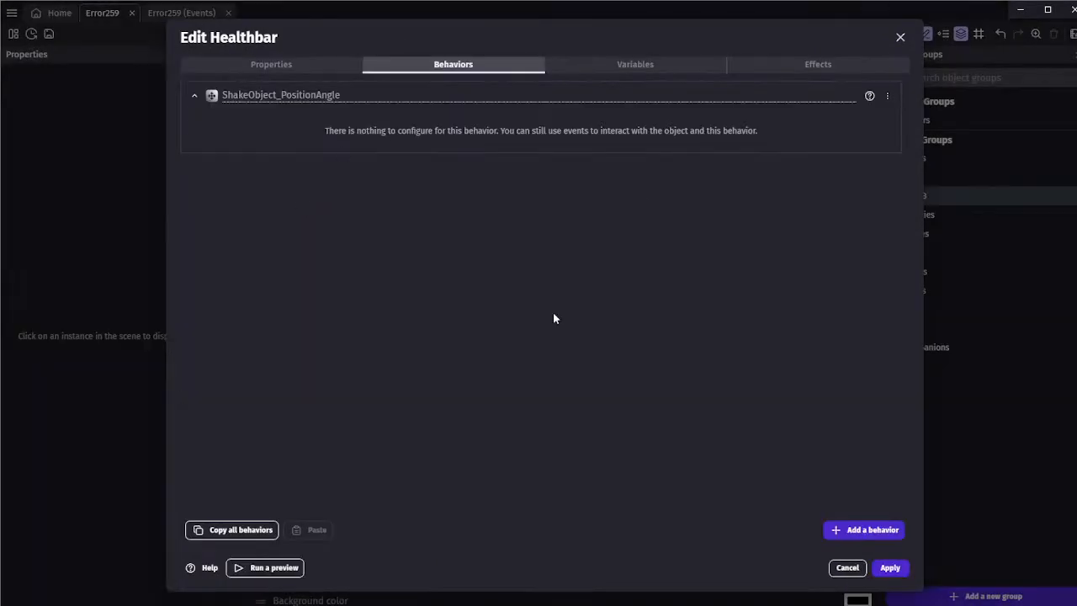
click(891, 568)
In the ExplosiveHitbox–Players collision event, start adding a Shake object (position, angle) action for the Healthbar
click(161, 17)
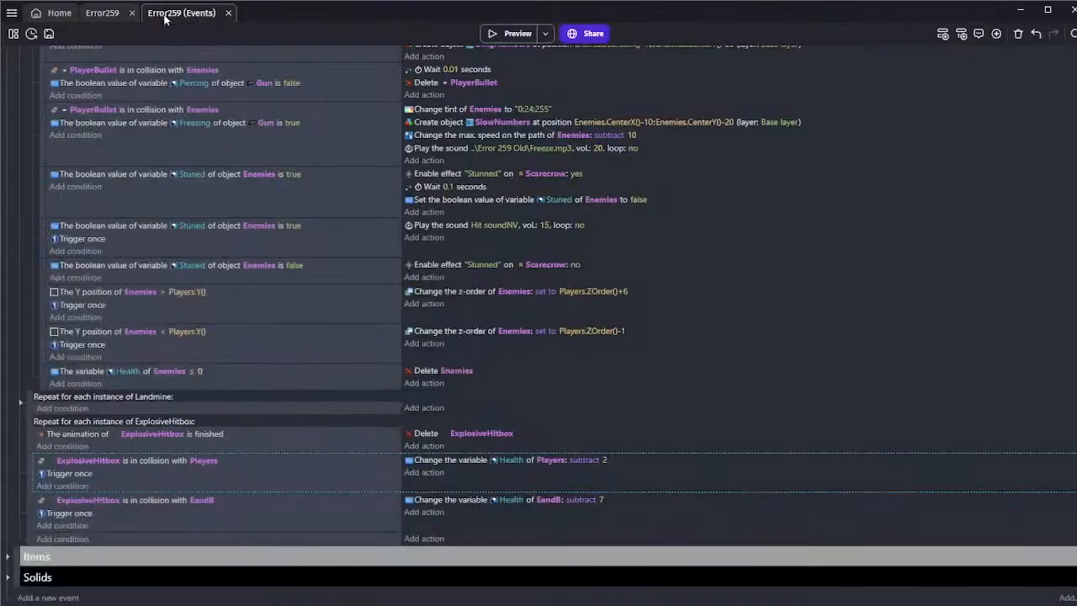
click(424, 512)
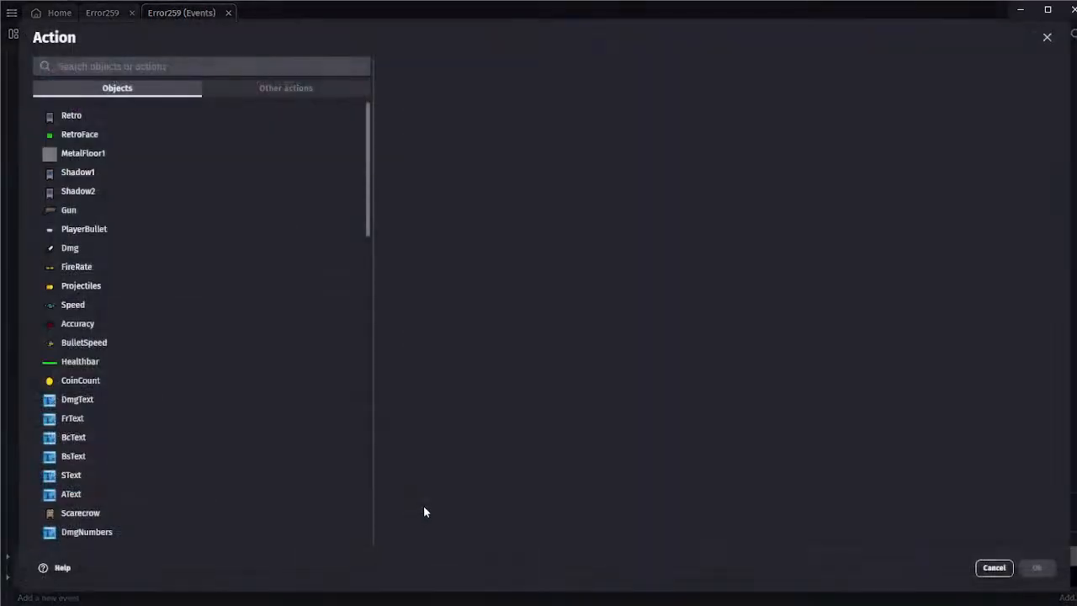
click(995, 565)
click(425, 472)
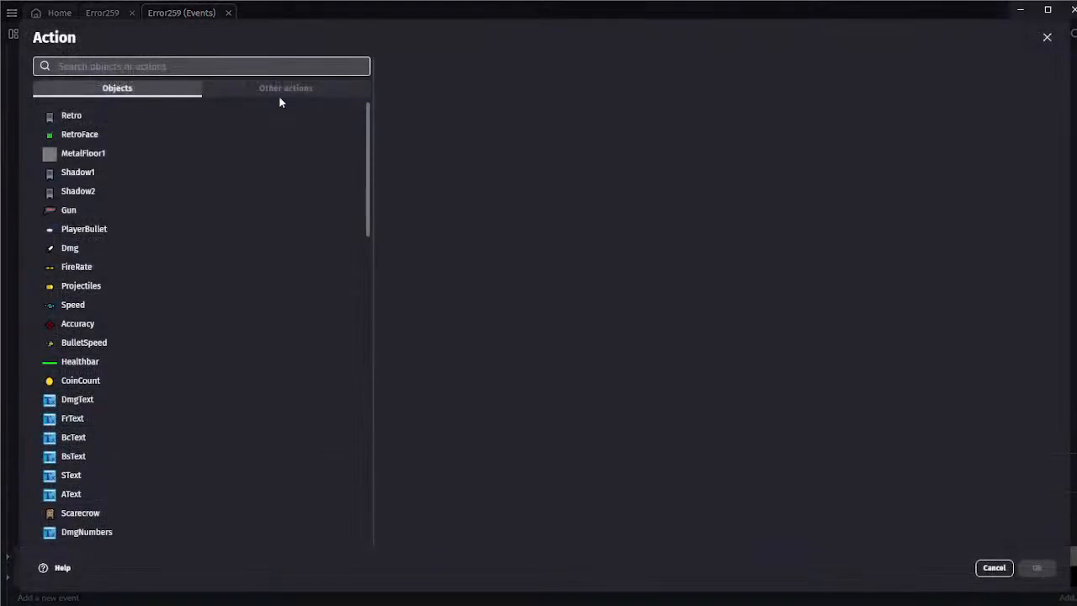
click(121, 367)
text(s)
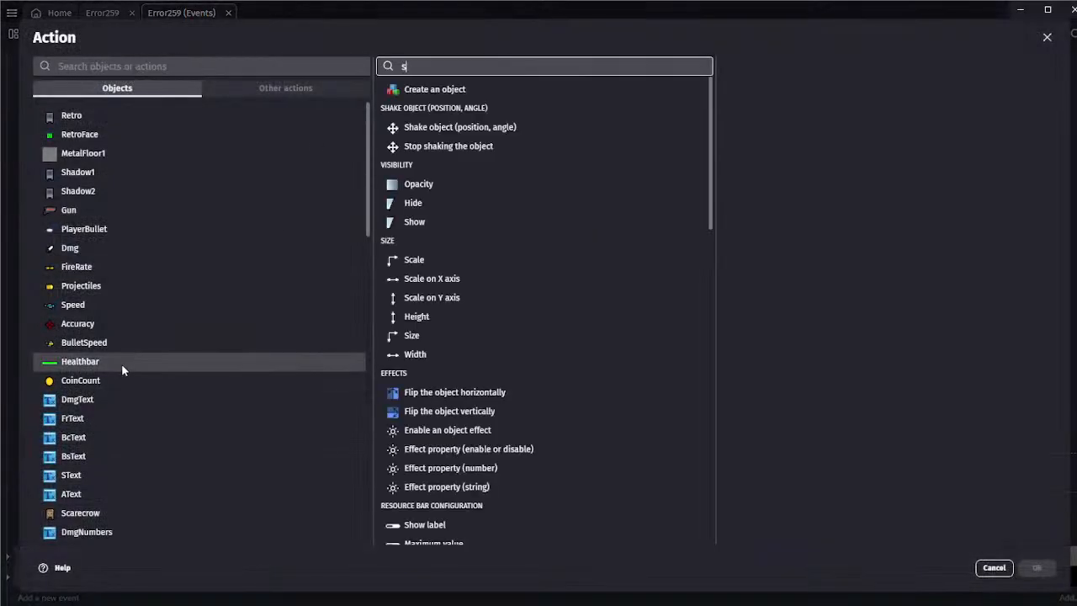
text(hake)
click(568, 90)
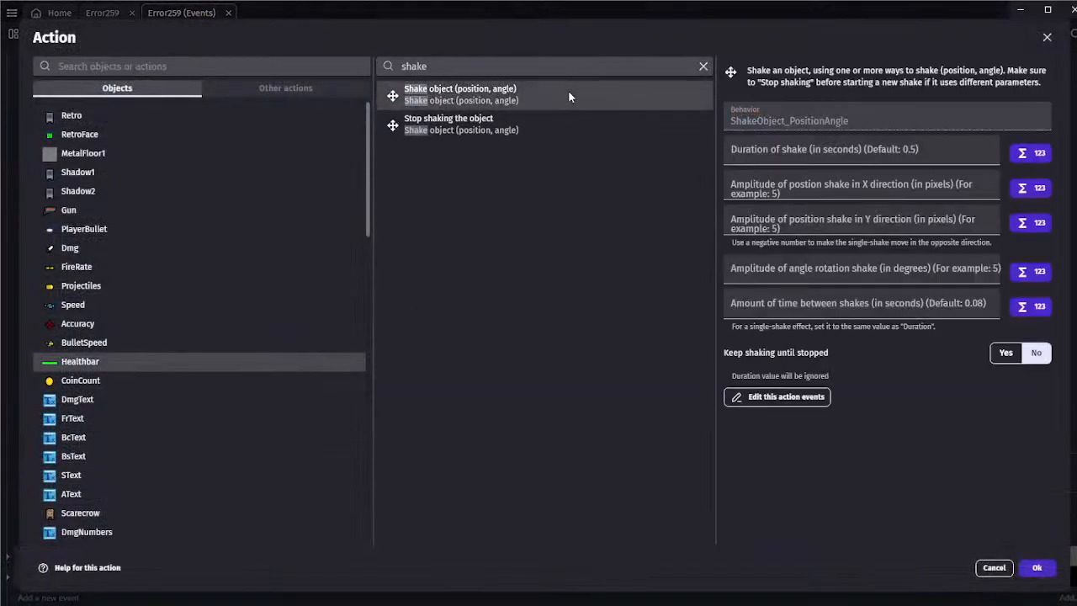
Set the shake to 0.2 seconds, amplitude 5 in X and Y, angle 8 and 0 seconds between shakes, and confirm the action
click(824, 159)
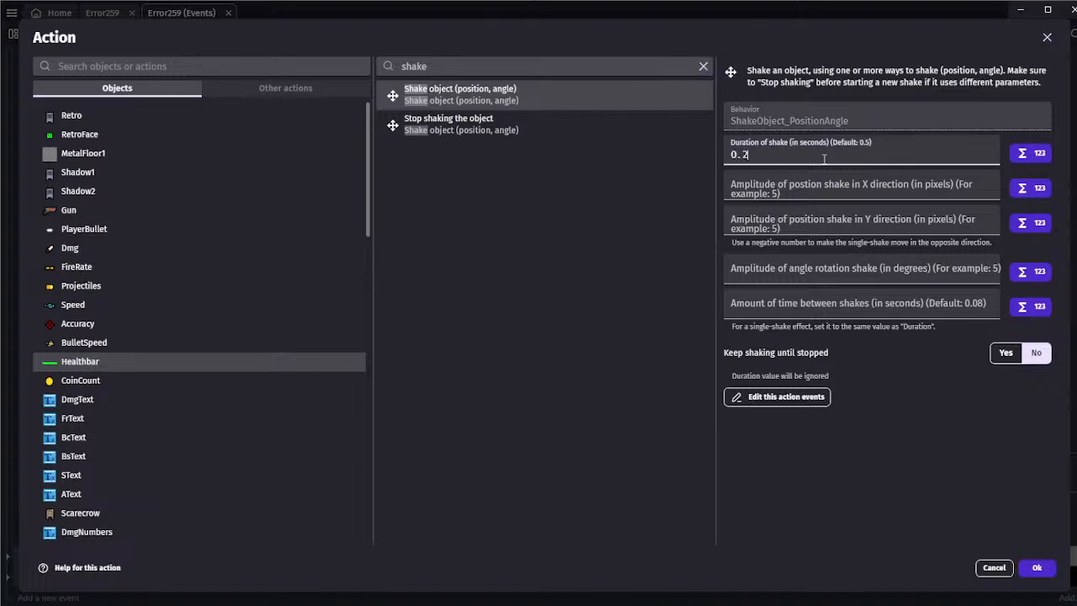
click(764, 184)
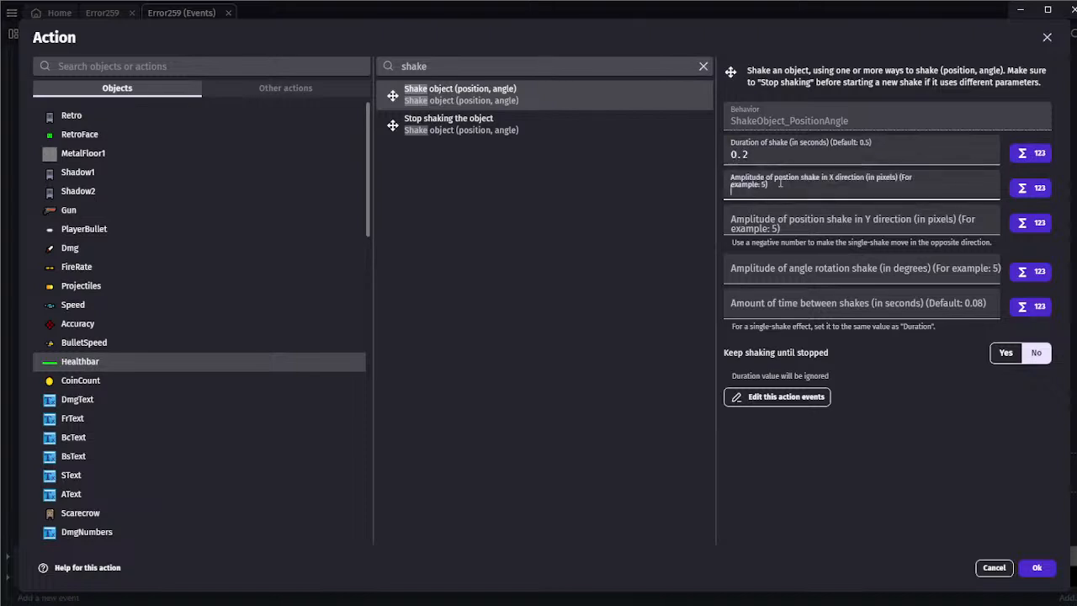
text(5)
click(780, 210)
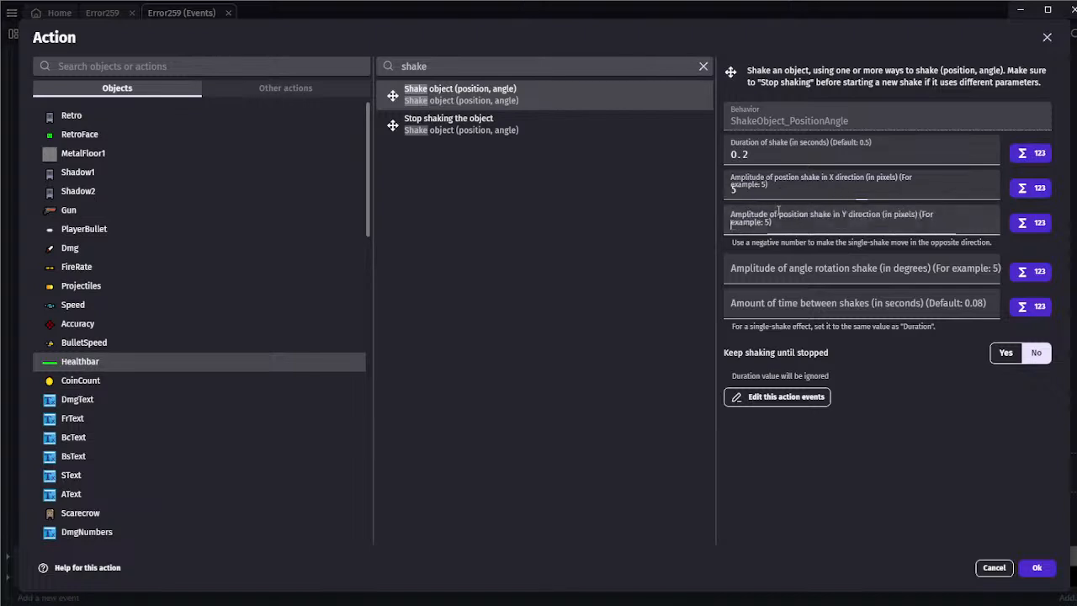
text(5)
click(788, 268)
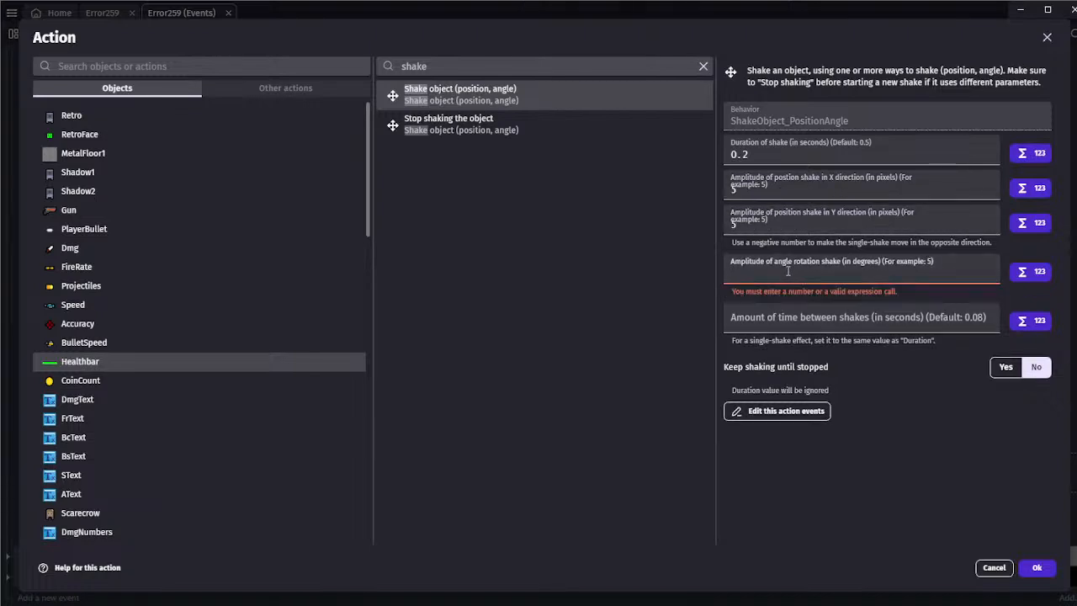
text(8)
click(788, 308)
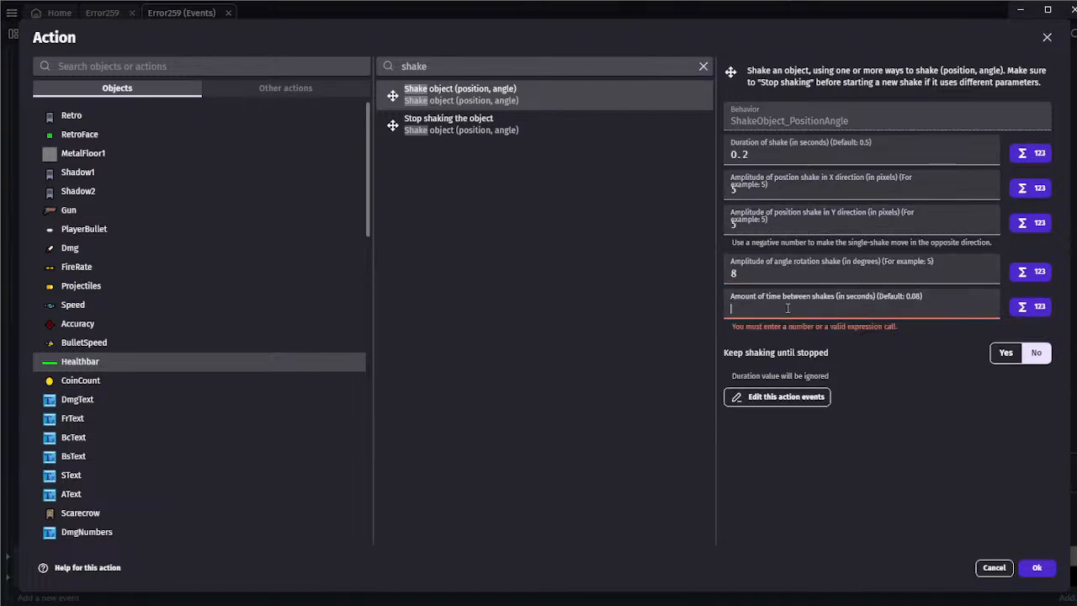
text(0)
click(1037, 567)
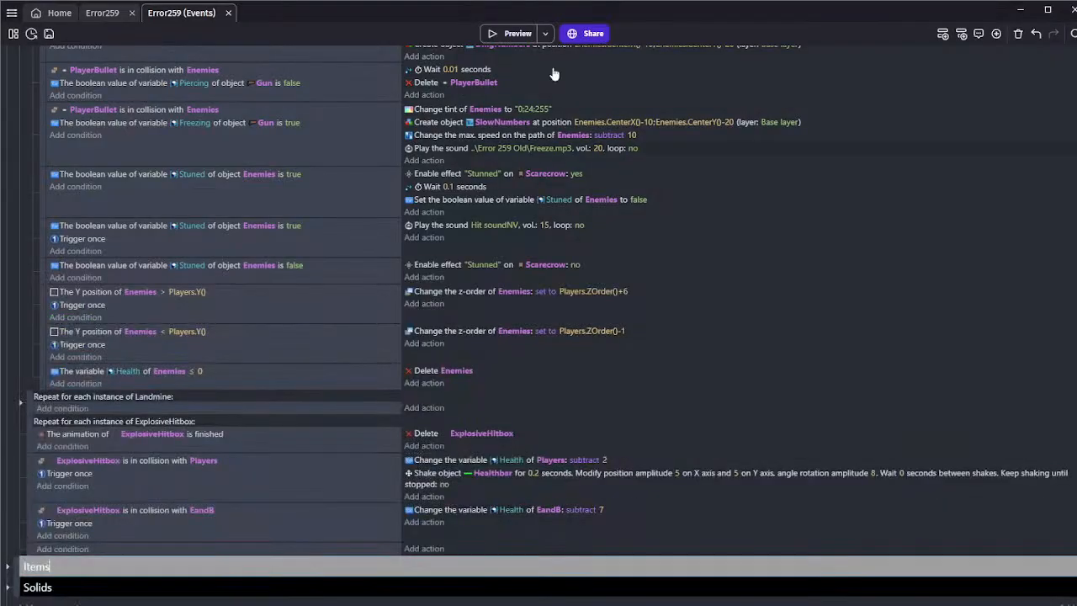
Play-test the scene by walking the player into a landmine to check the health bar shake, and close the preview
click(508, 33)
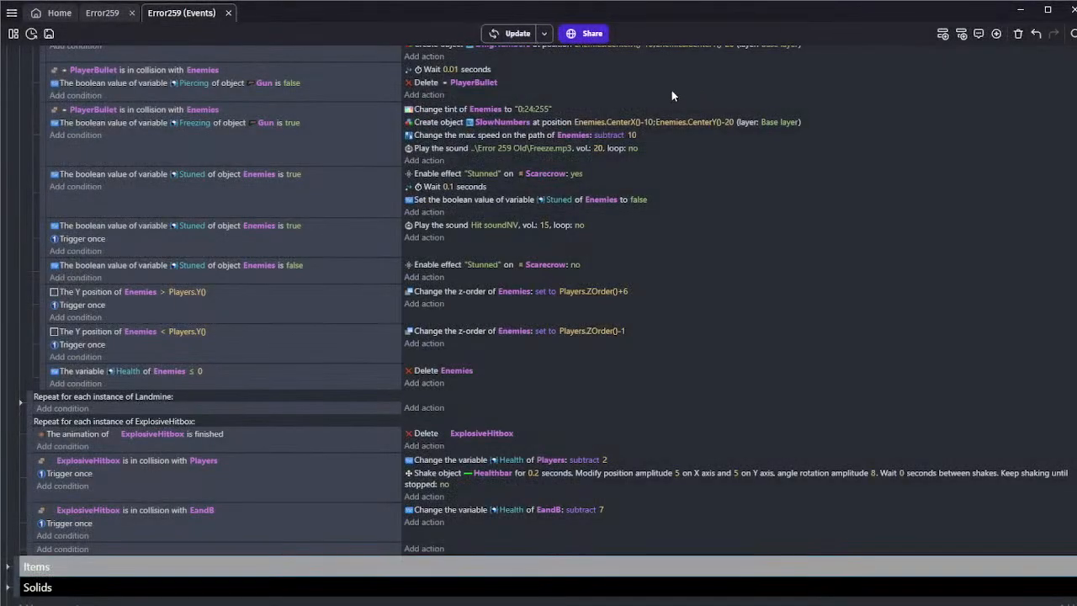
key(w)
key(a)
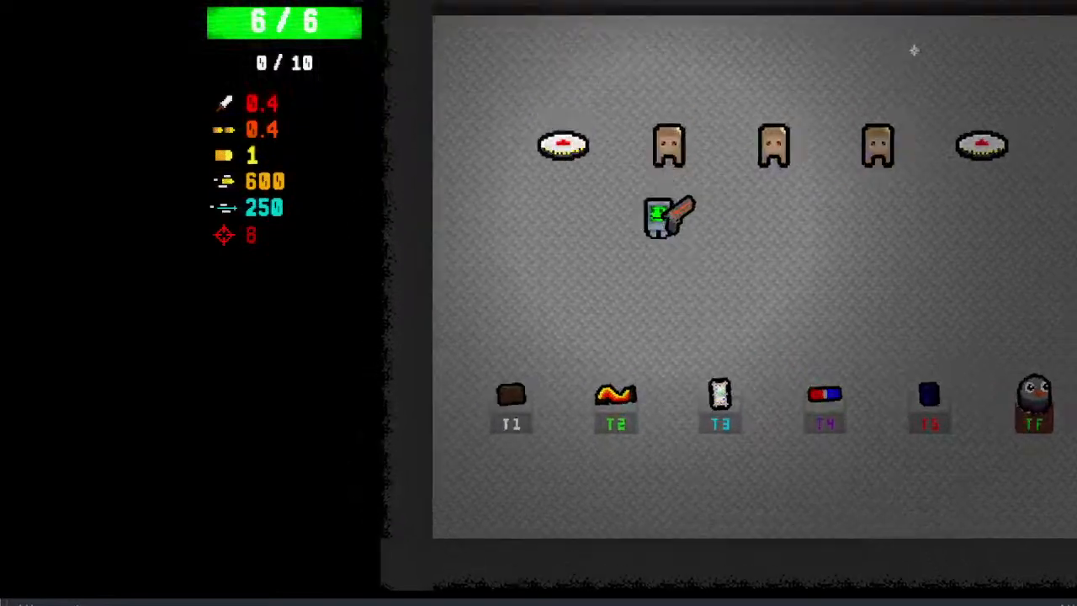
key(w)
key(s)
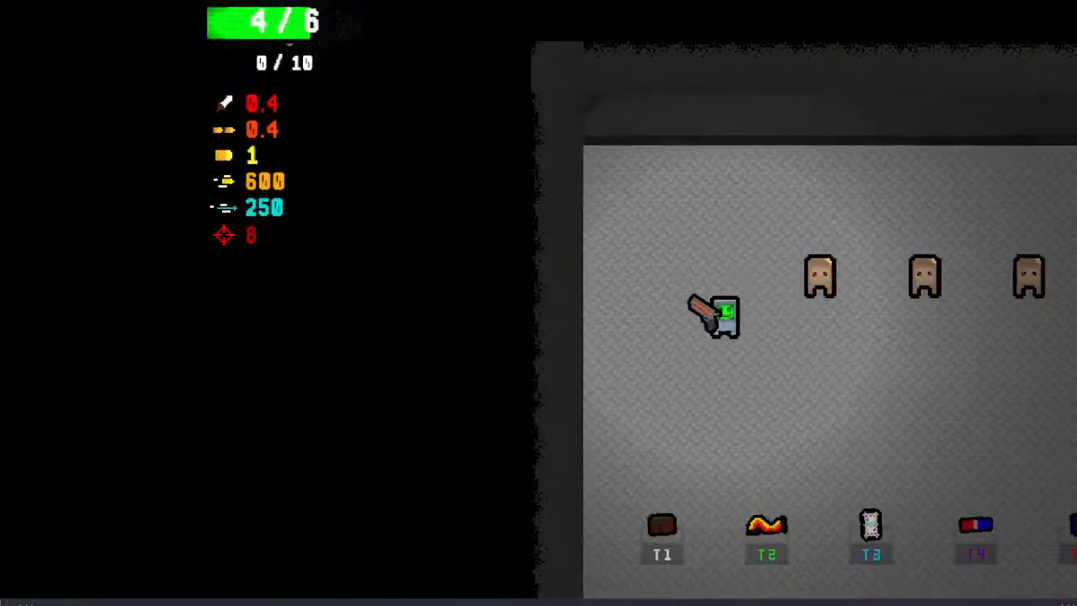
key(d)
key(alt+F4)
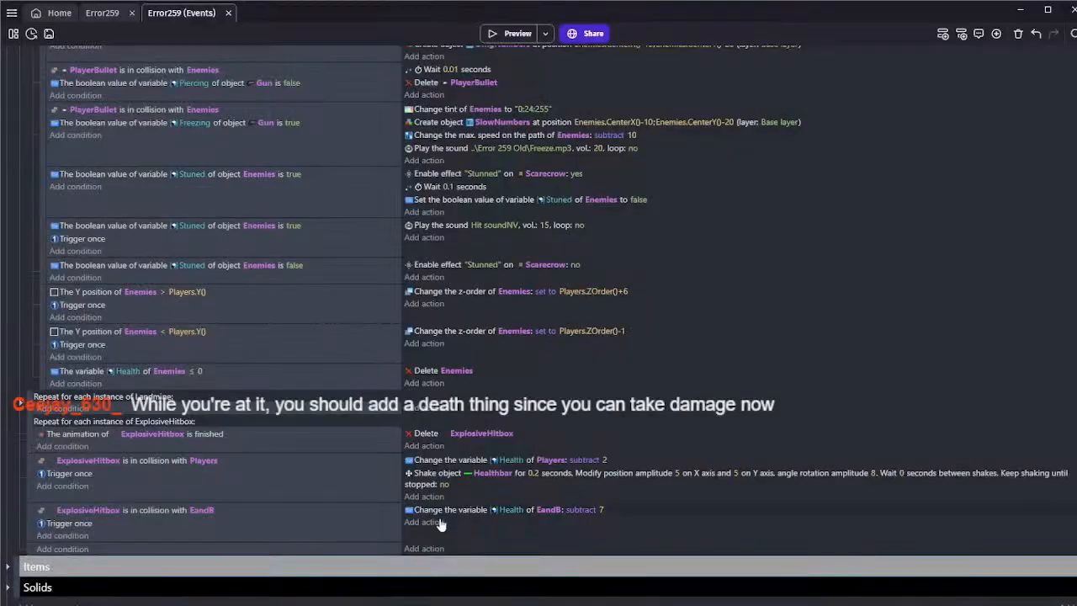
Look over the scene layout including the health bar and stats, save the project, and return to the scene's events
scroll(449, 512, down, 1)
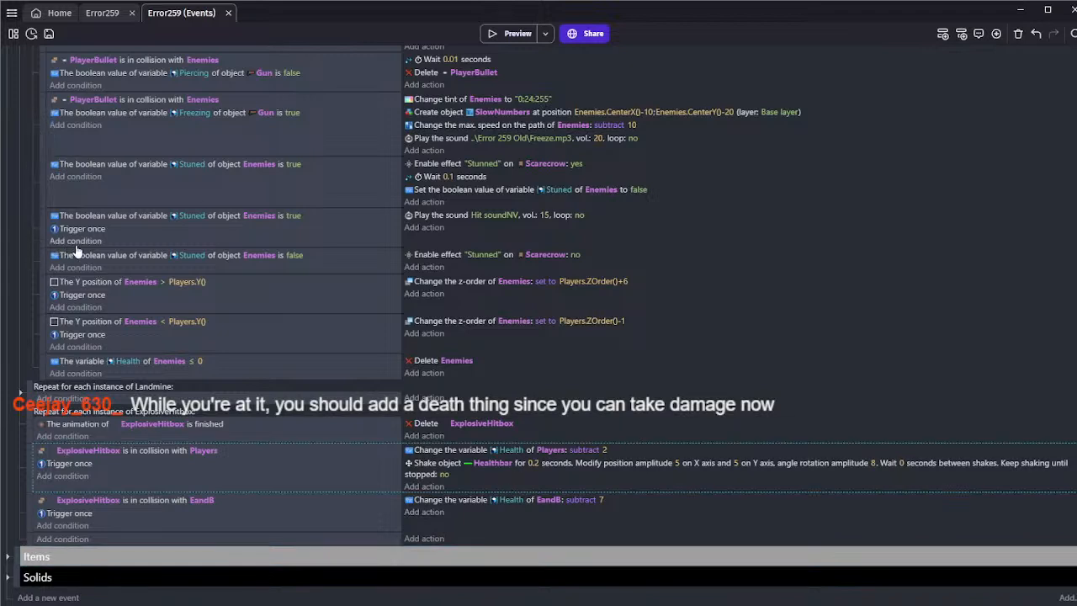
click(103, 20)
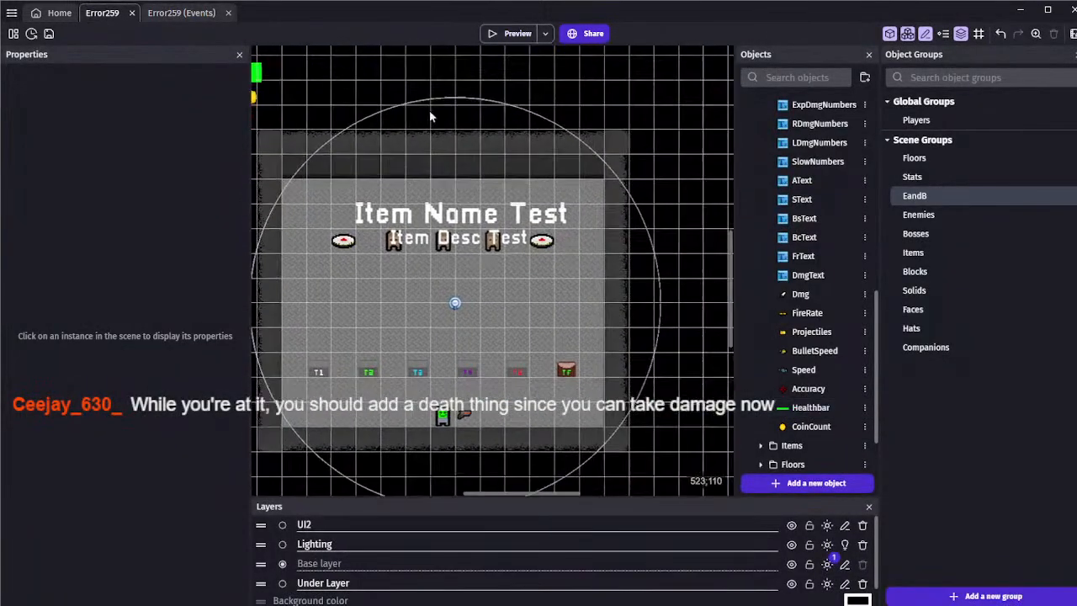
scroll(432, 111, down, 1)
middle_drag(432, 111, 486, 134)
scroll(479, 139, down, 1)
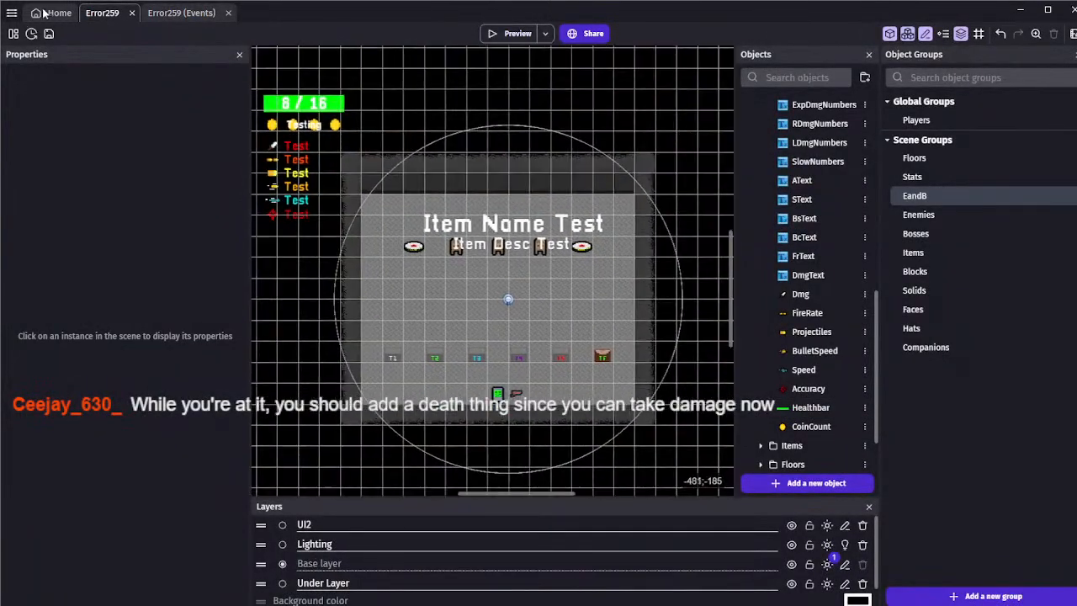
key(ctrl+s)
click(181, 13)
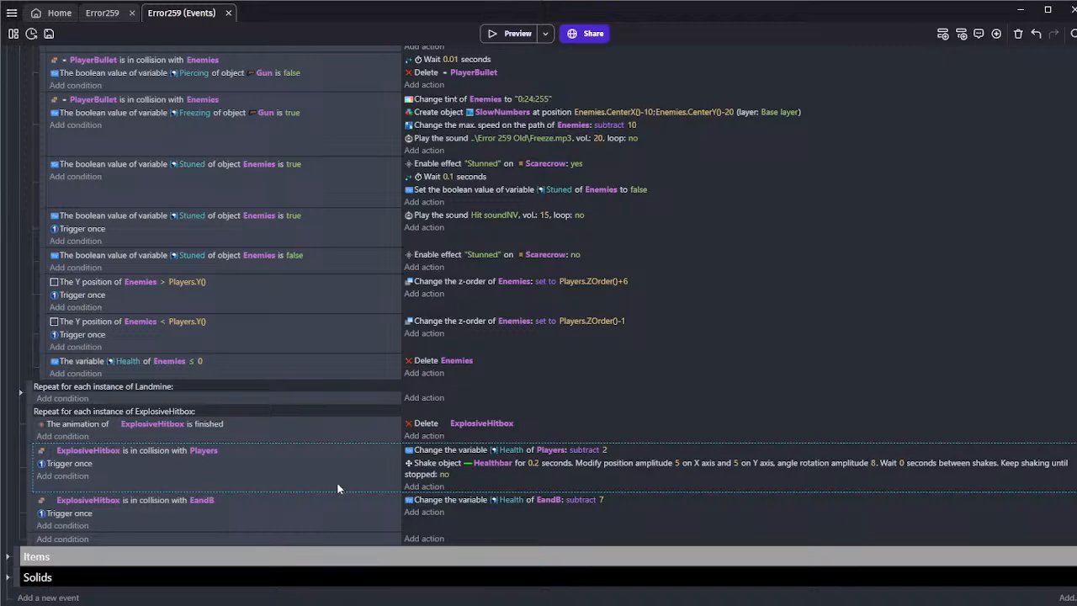
Add a new event at the end of the Players event group with the condition that the Players' Health variable equals 0
scroll(366, 480, up, 5)
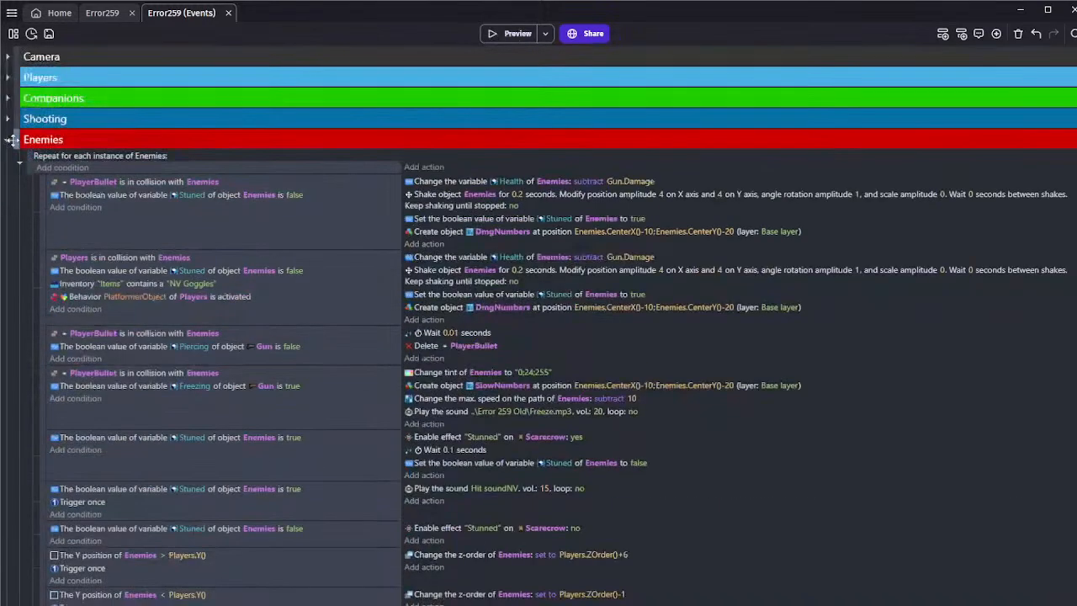
click(7, 77)
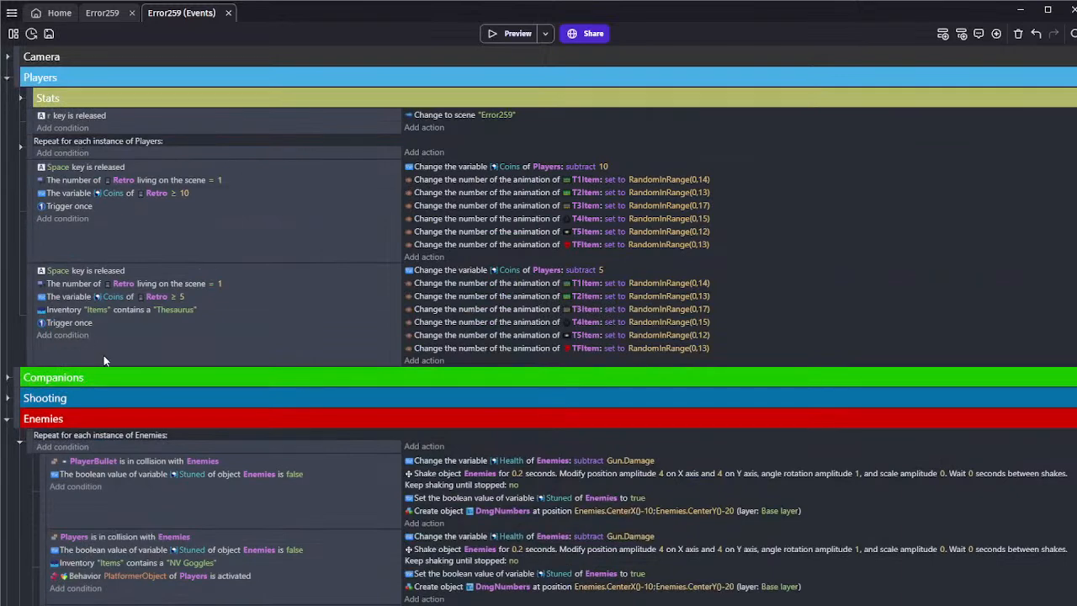
click(63, 356)
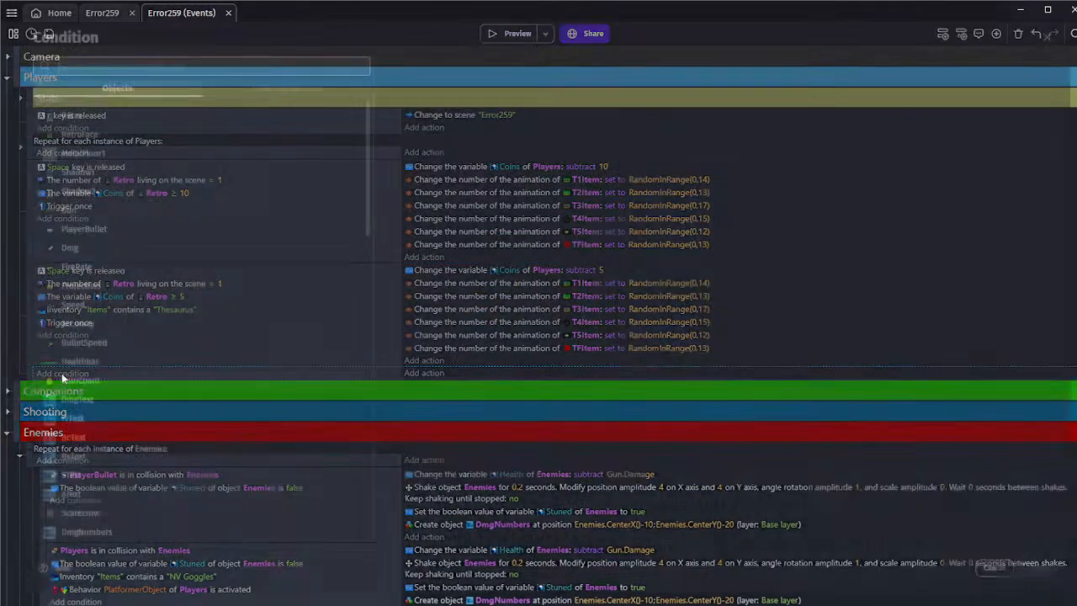
text(player)
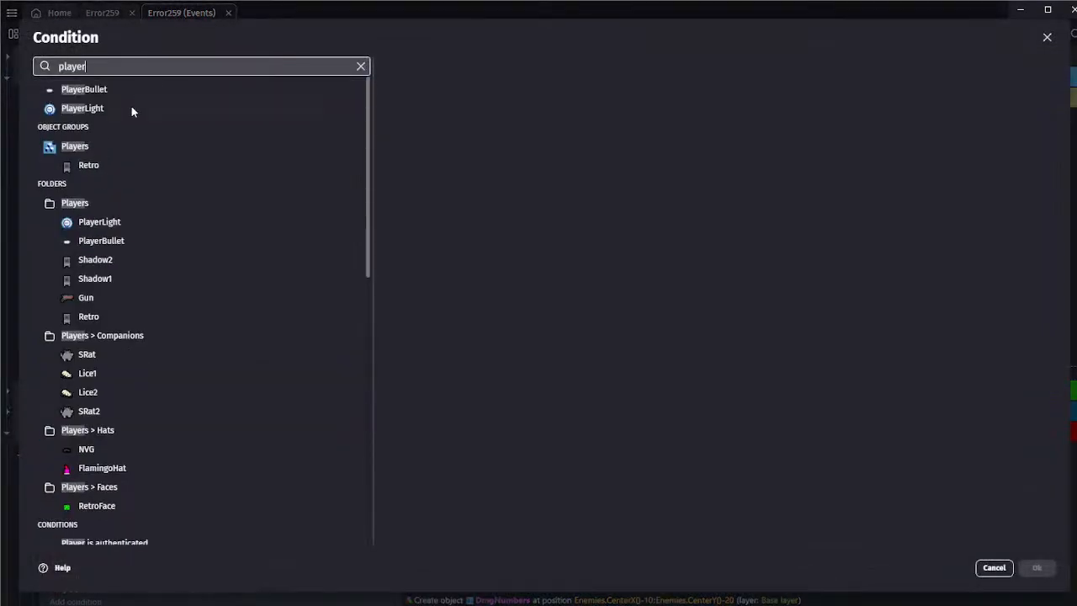
click(104, 146)
text(var)
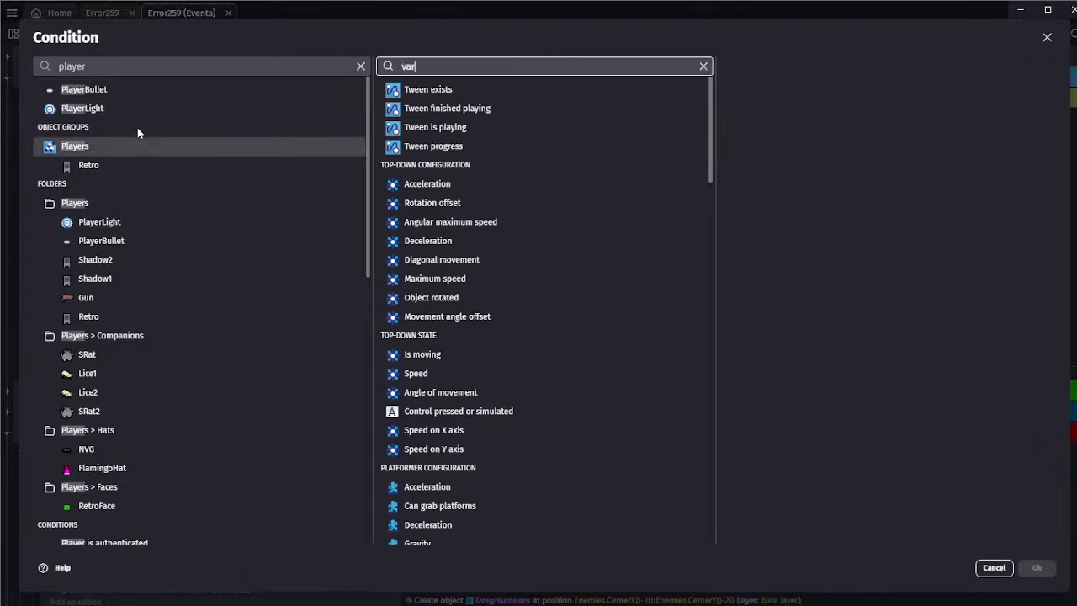
click(435, 124)
click(766, 147)
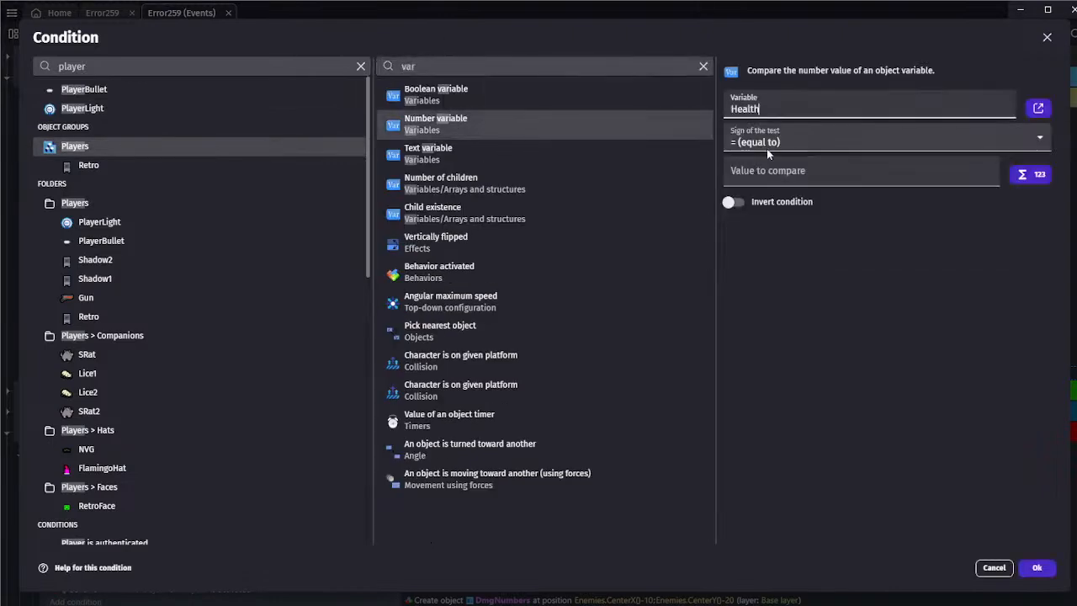
click(842, 177)
text(0)
click(1037, 567)
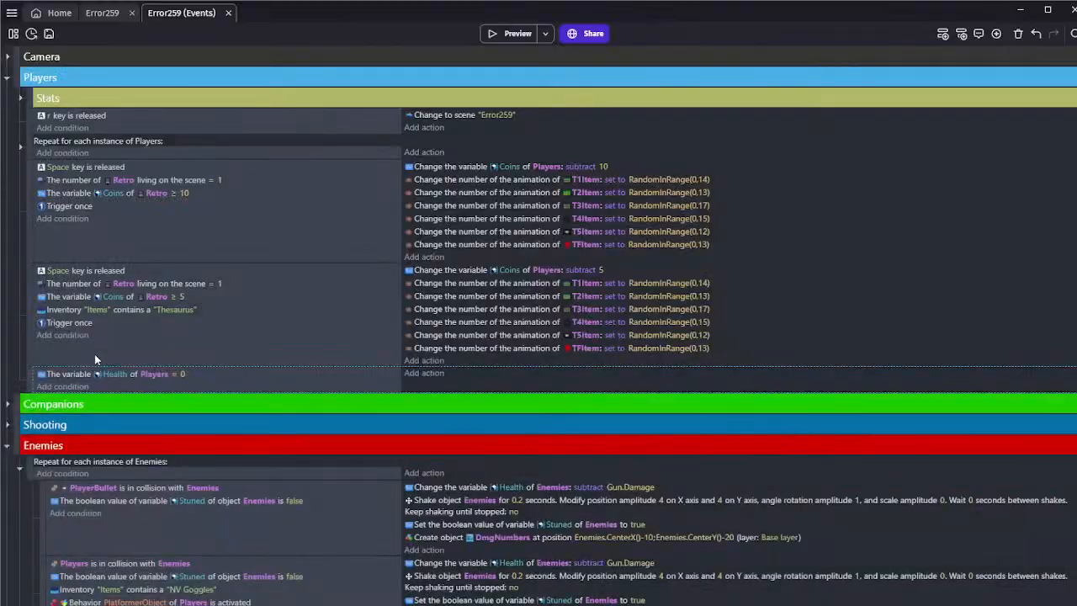
Add a Has an item condition to the Health event for the "Items" inventory, leaving the item name blank
click(66, 386)
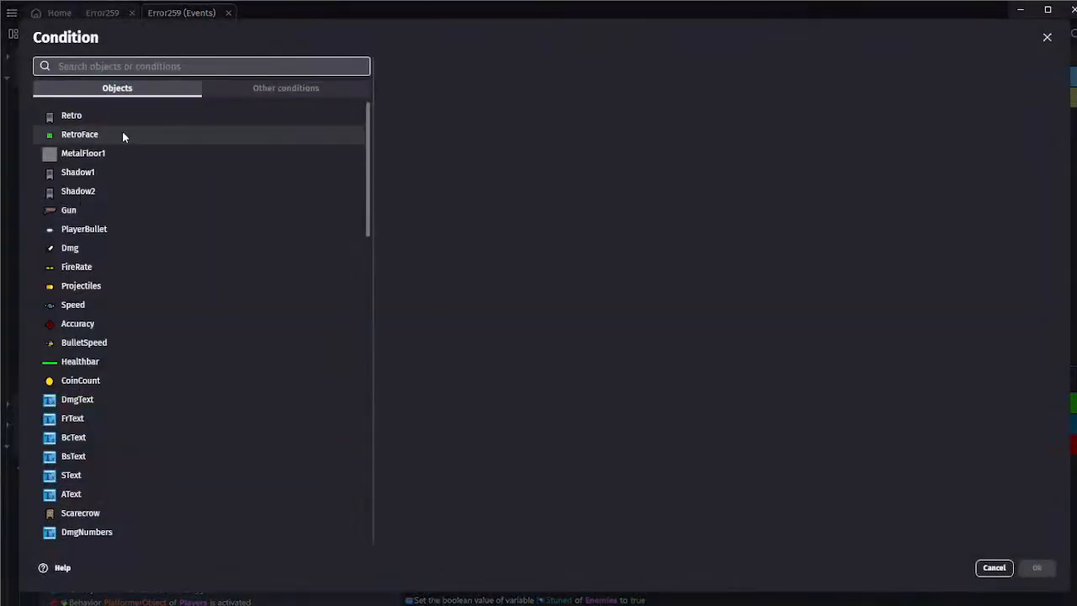
text(i)
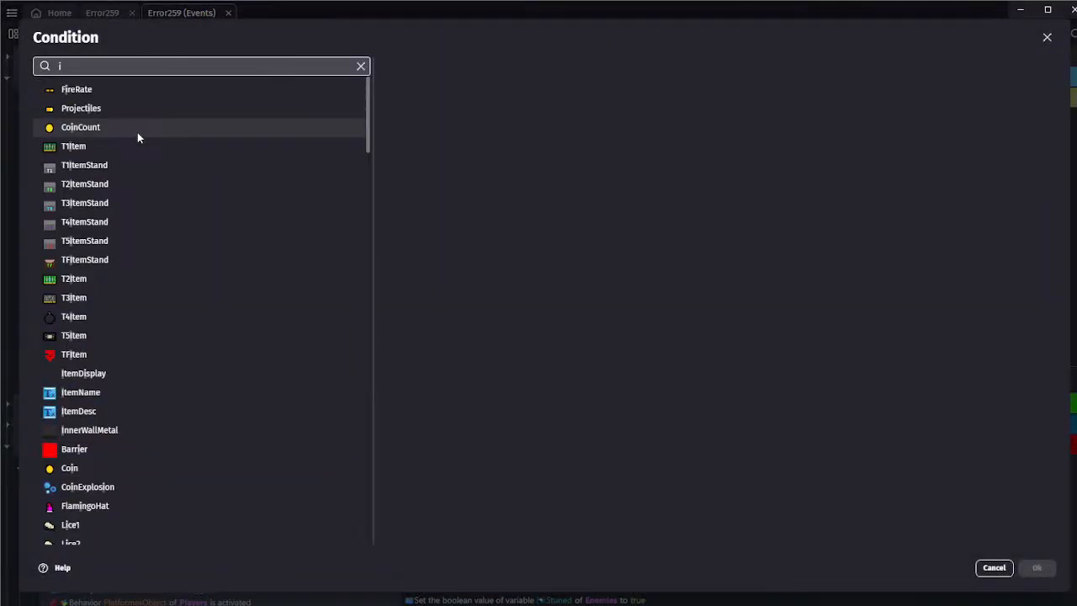
text(nven)
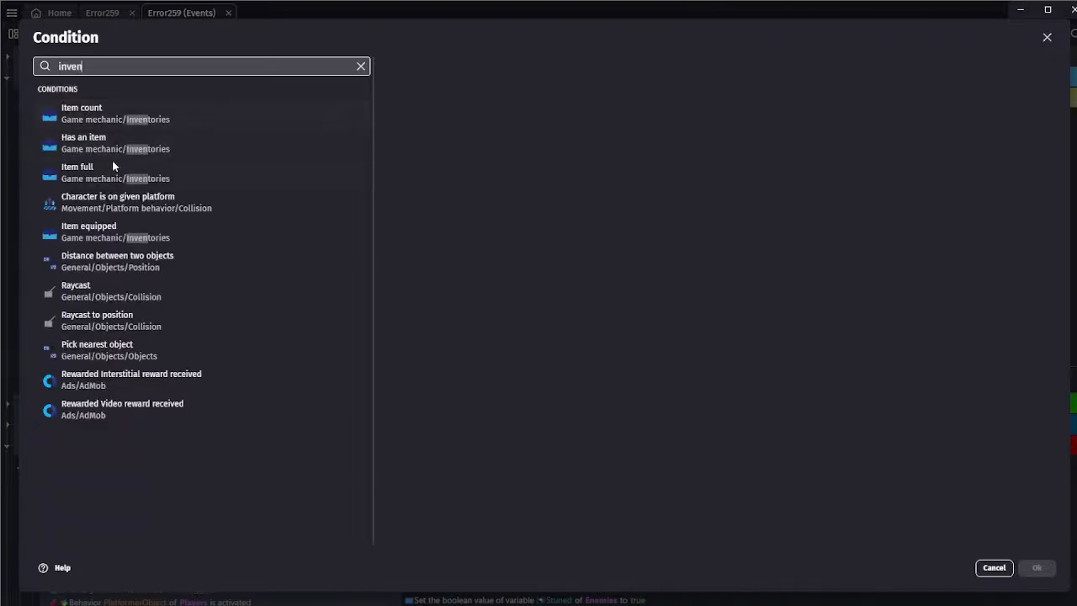
click(109, 143)
click(430, 109)
text("")
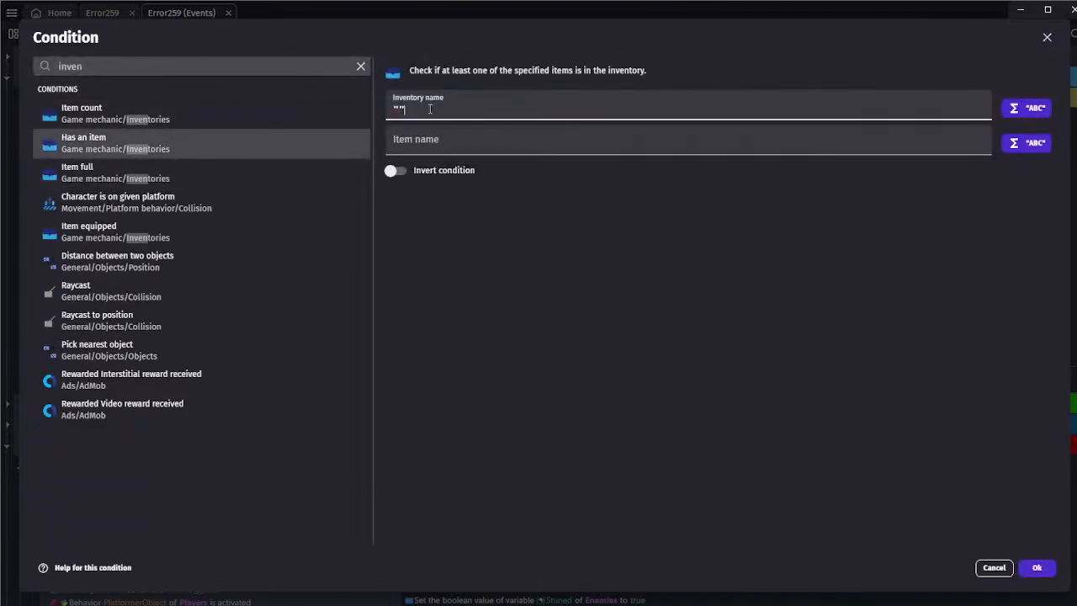
key(Tab)
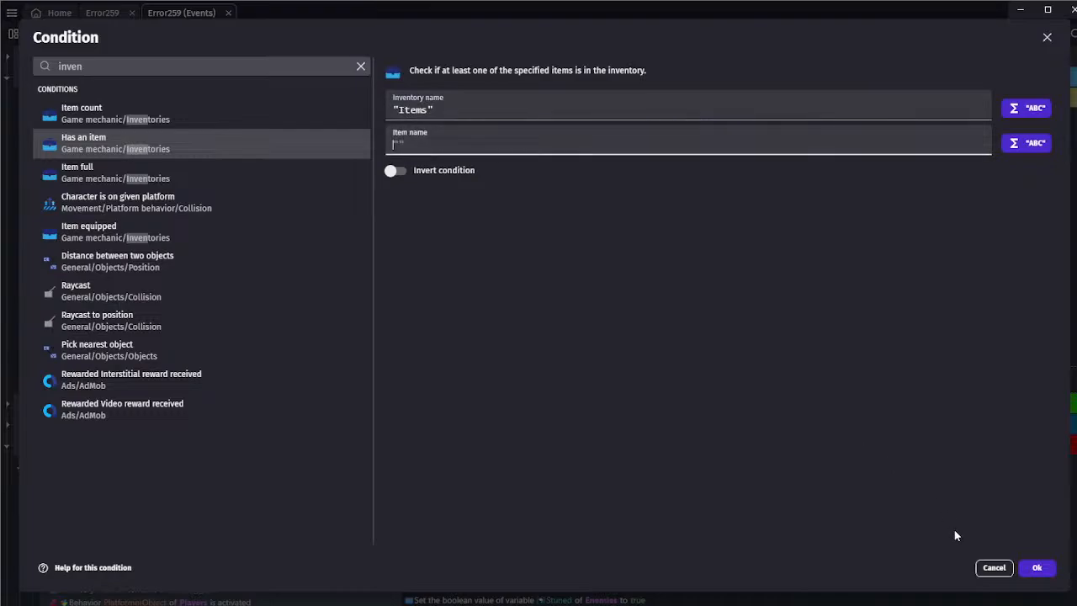
click(1033, 568)
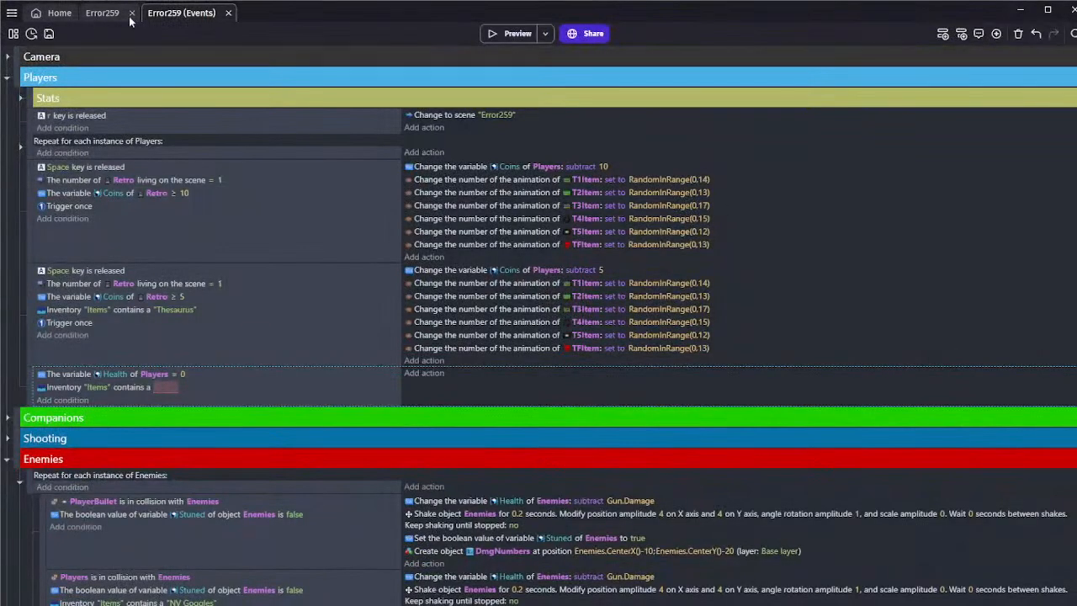
Open the T4Item object from the scene's Terrain Items folder for editing
click(129, 19)
scroll(799, 287, up, 4)
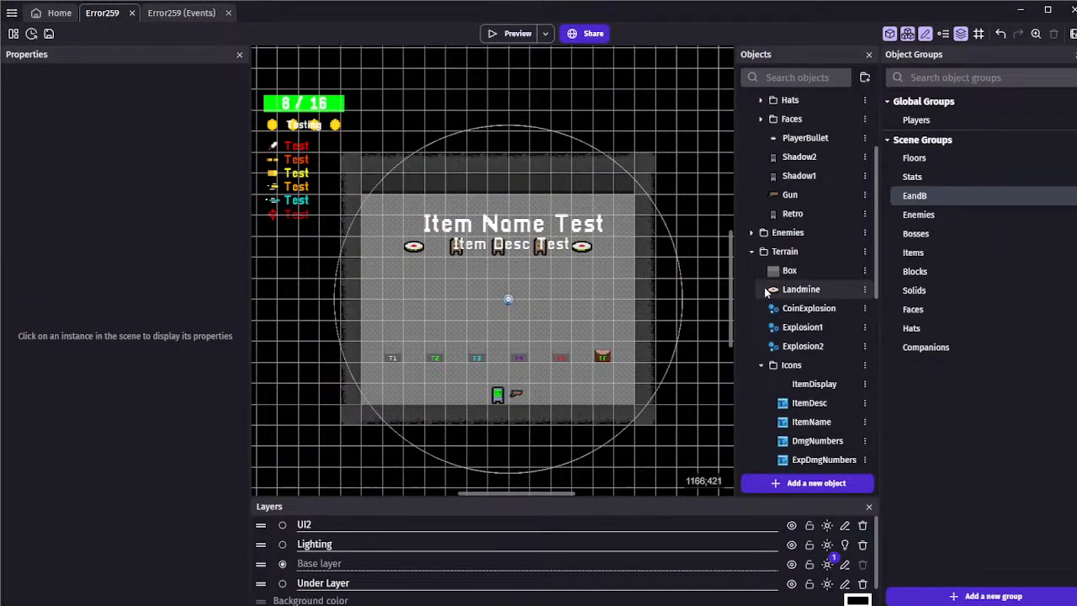
click(761, 365)
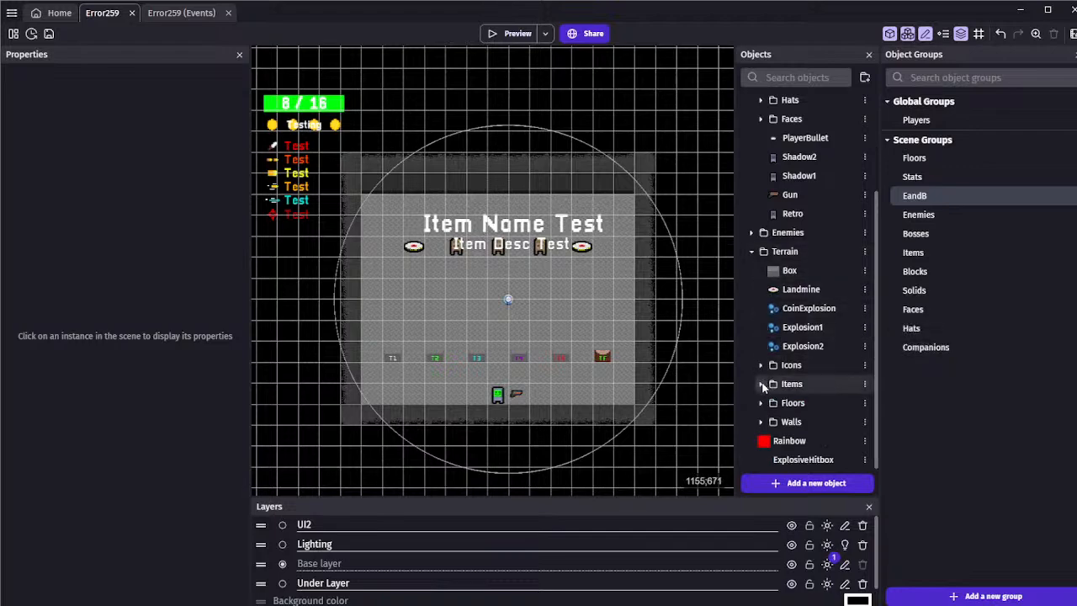
click(761, 384)
double_click(800, 383)
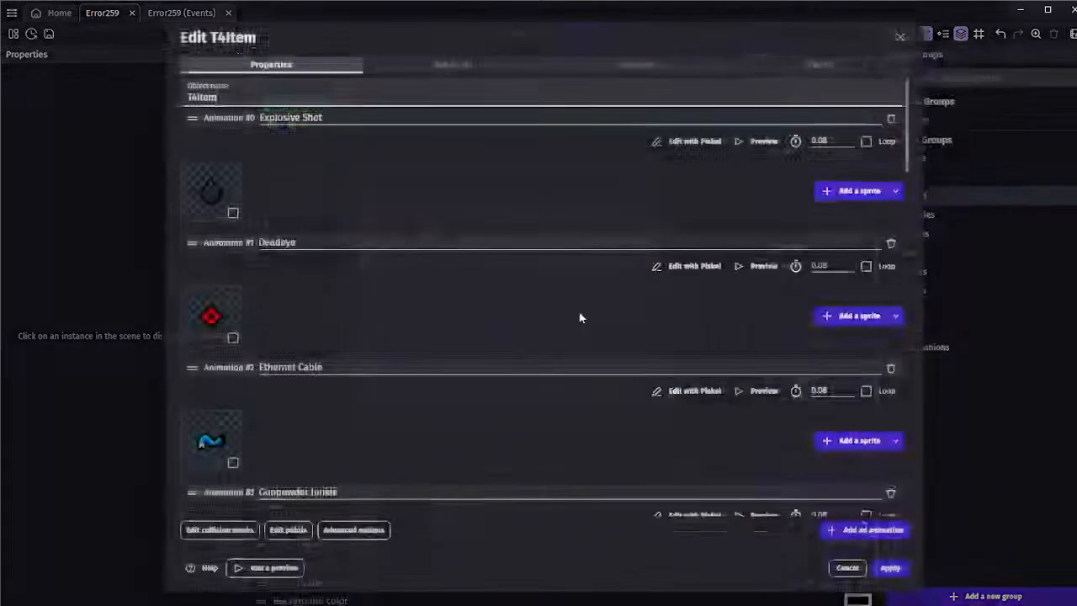
Copy the animation name "Helper Wesley" from T4Item, close the object without changes, and return to the scene's events
scroll(579, 314, down, 5)
scroll(421, 290, up, 1)
drag(339, 143, 239, 161)
key(ctrl+c)
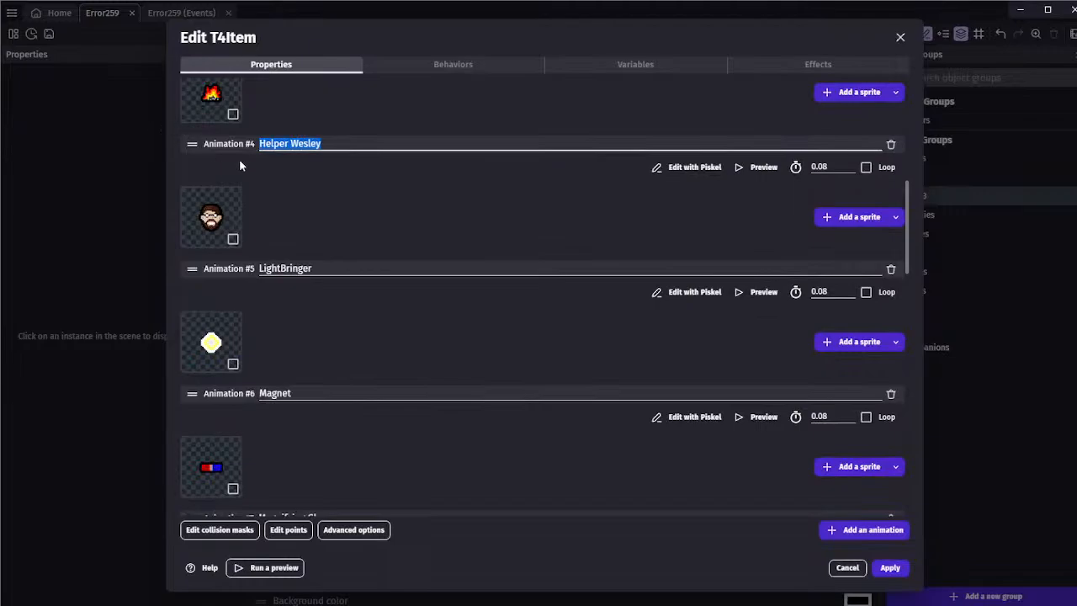
click(837, 565)
click(185, 13)
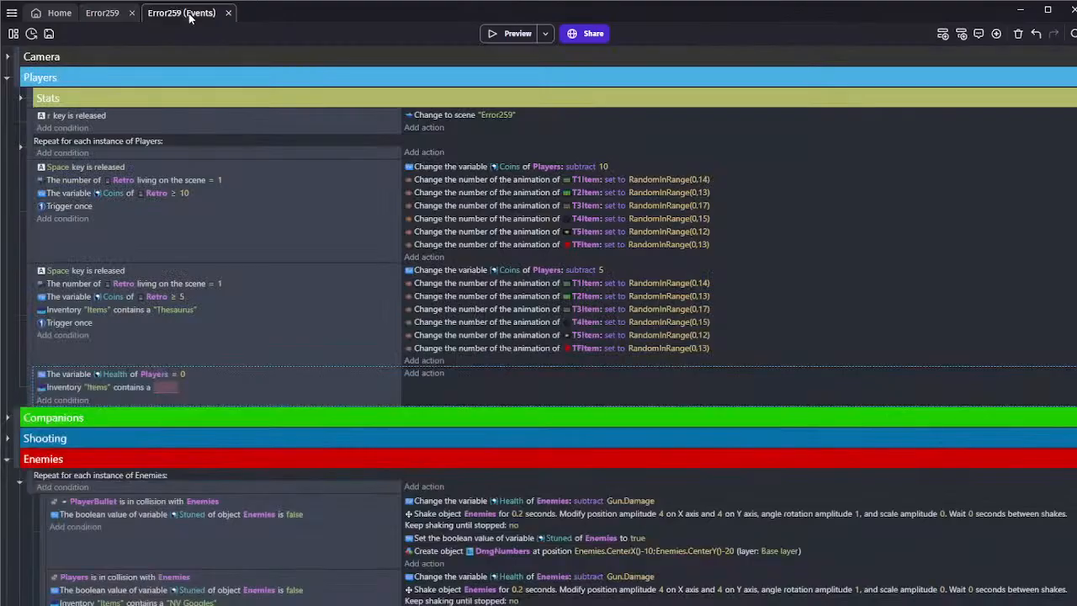
Set the item name in the empty "Items" inventory condition to "Helper Wesley", enclosed in double quotes
click(161, 387)
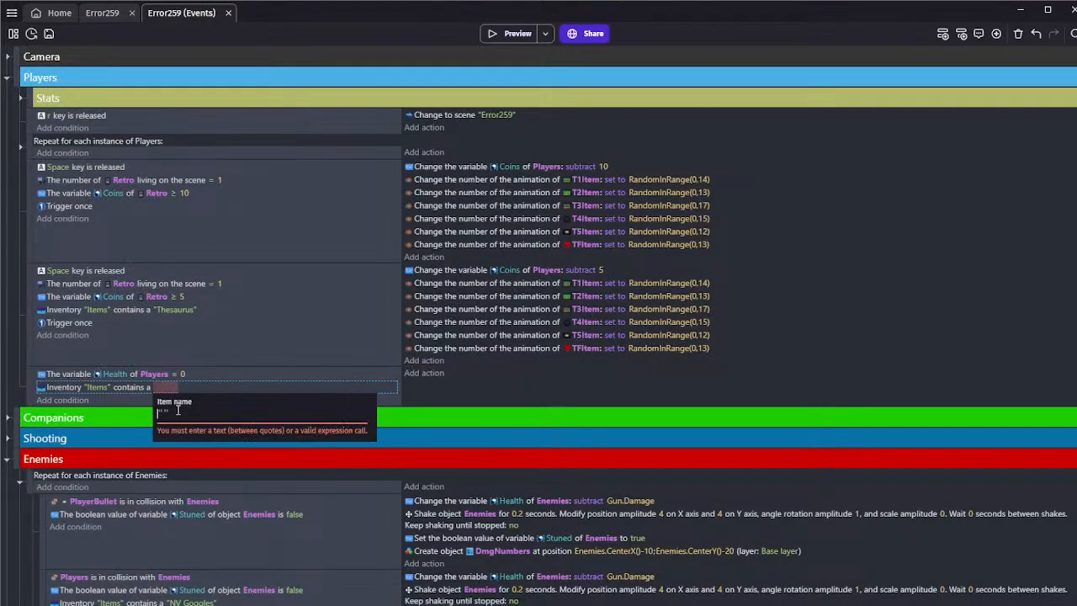
key(ctrl+v)
double_click(160, 415)
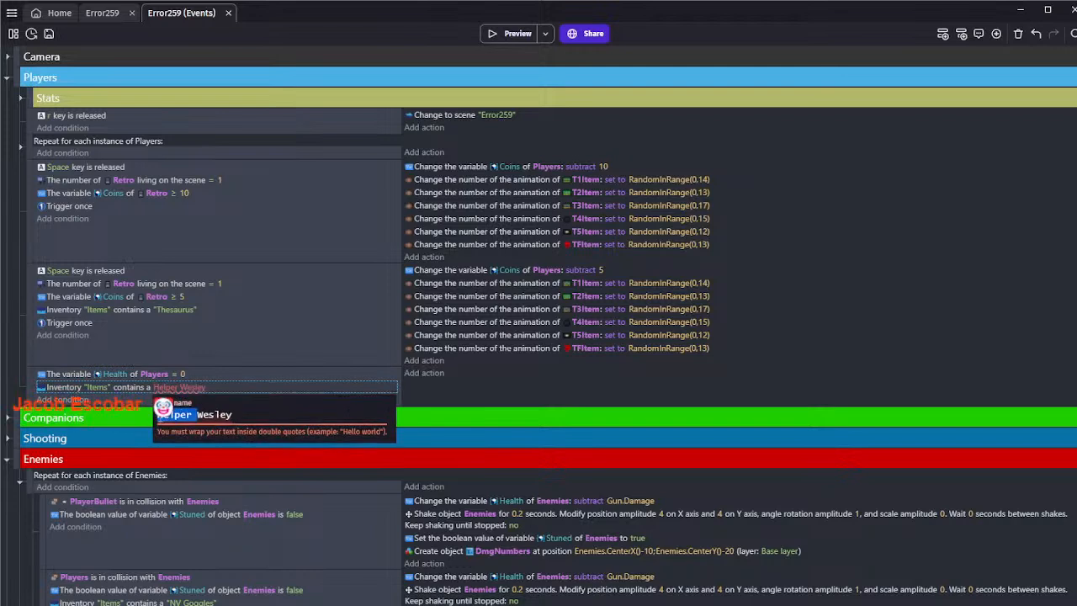
click(250, 415)
text(")
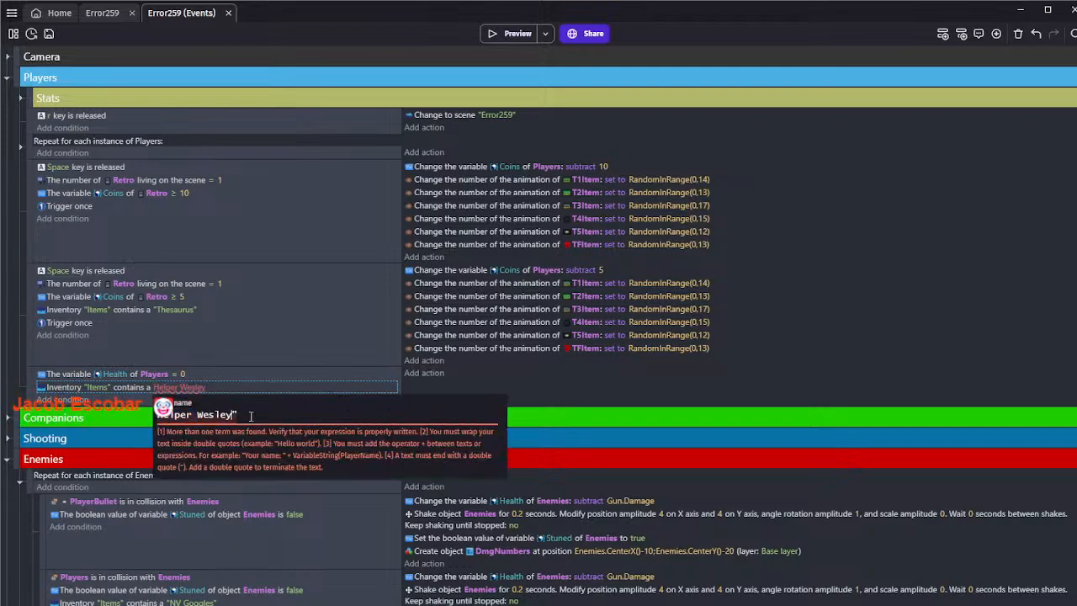
key(Left)
key(Left)
key(Left)
key(Left)
key(Left)
key(Left)
key(Left)
key(Left)
text(")
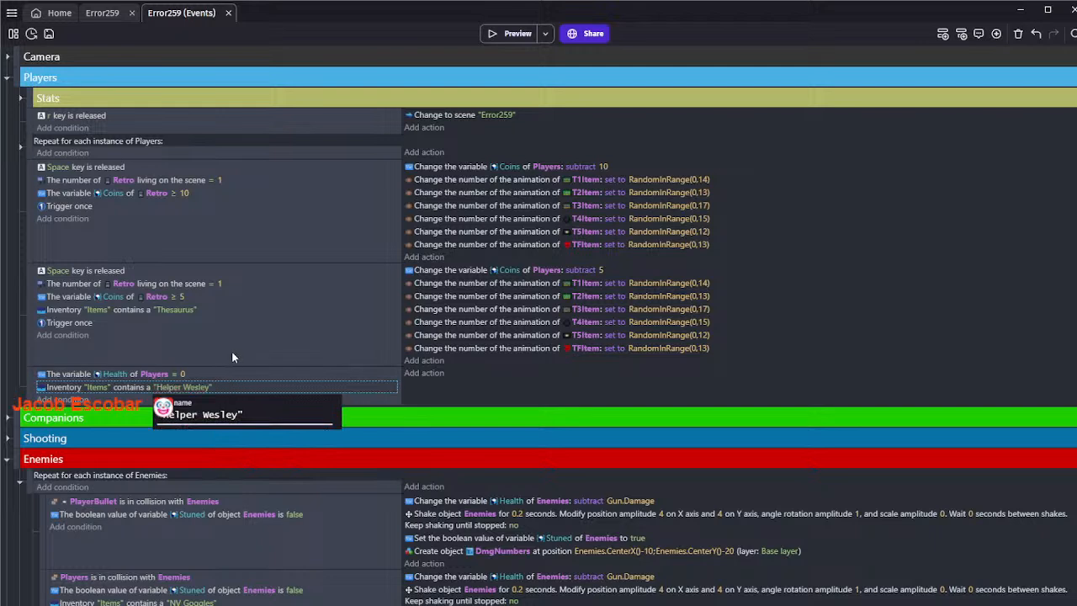
click(233, 355)
Invert the "Helper Wesley" condition in the Players' Health = 0 event and paste a copy of that event below it
click(161, 382)
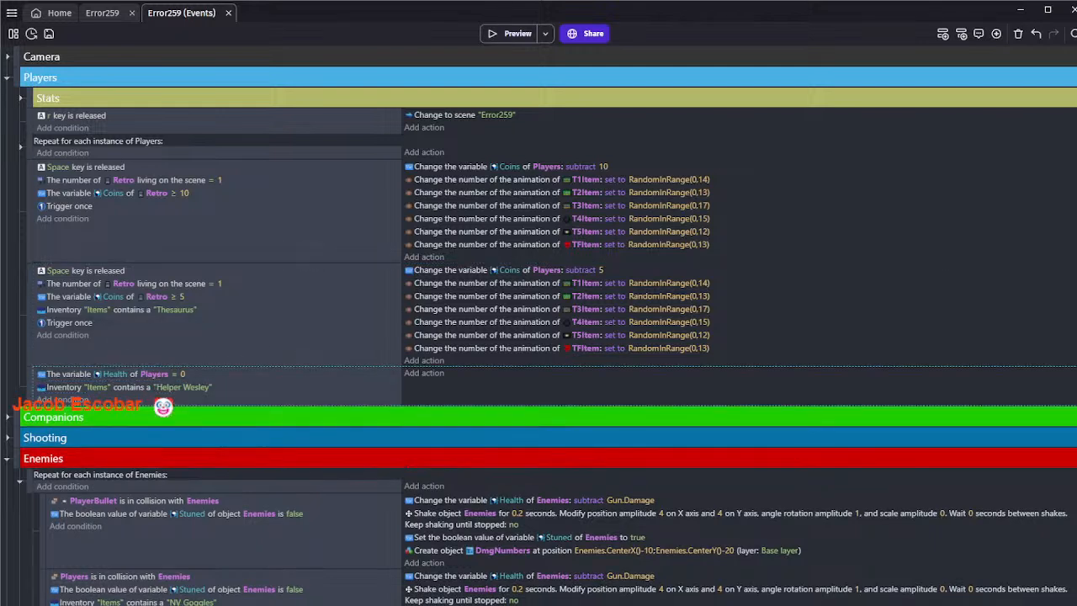
click(133, 390)
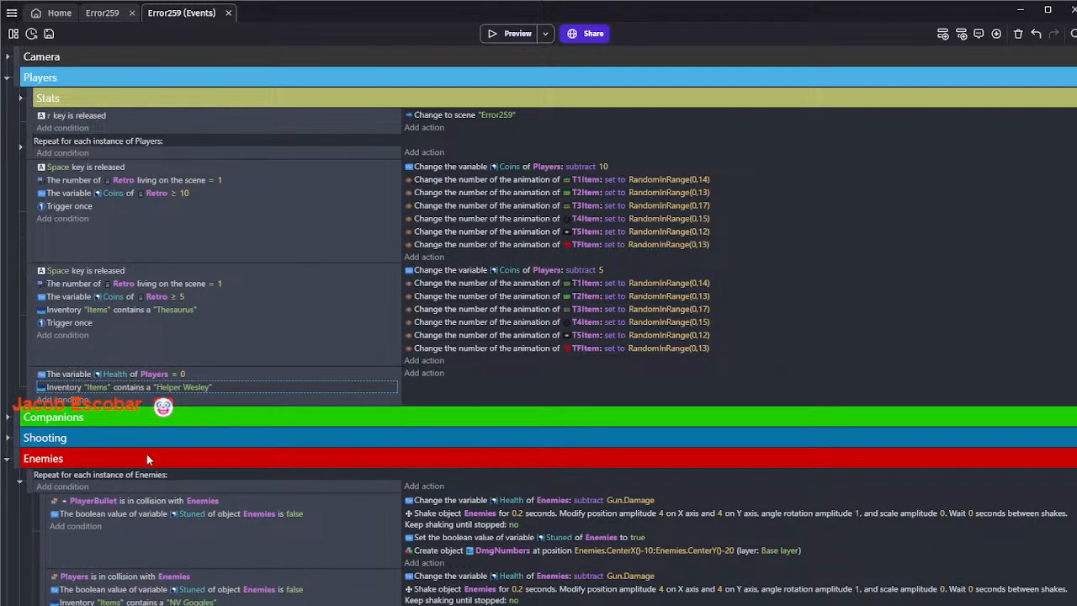
click(147, 455)
click(149, 395)
click(943, 35)
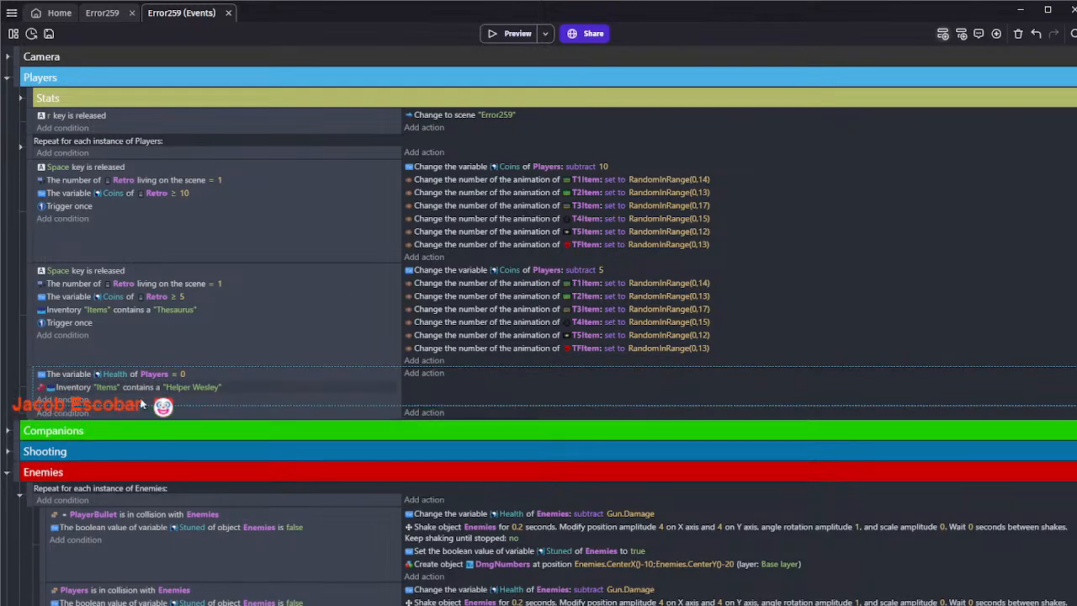
key(ctrl+v)
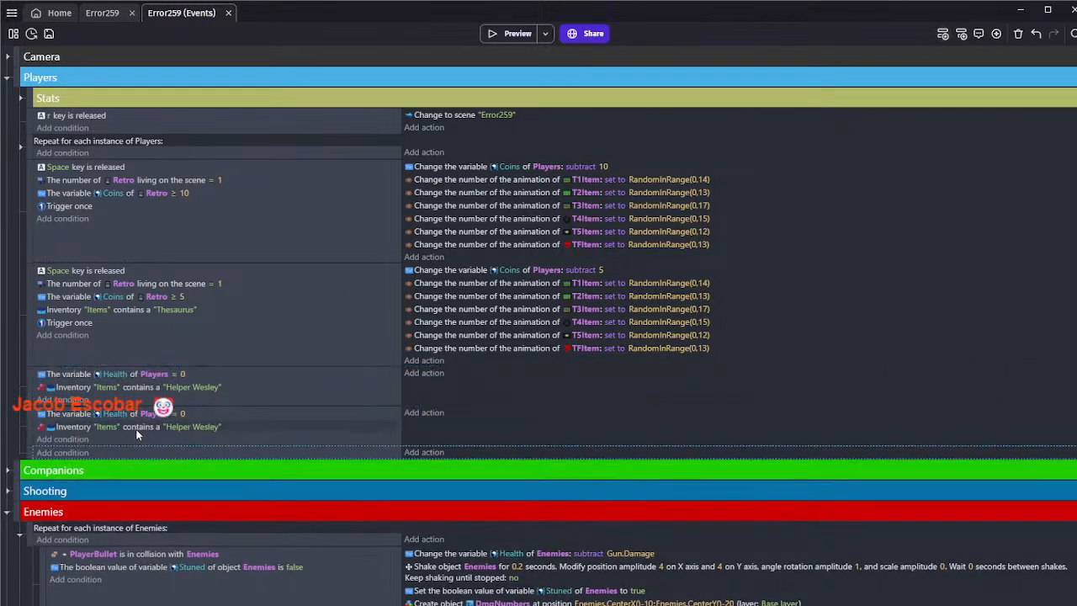
Add an action to the copied Health = 0 event that adds 2 to the Players' Health variable
click(425, 413)
text(plY)
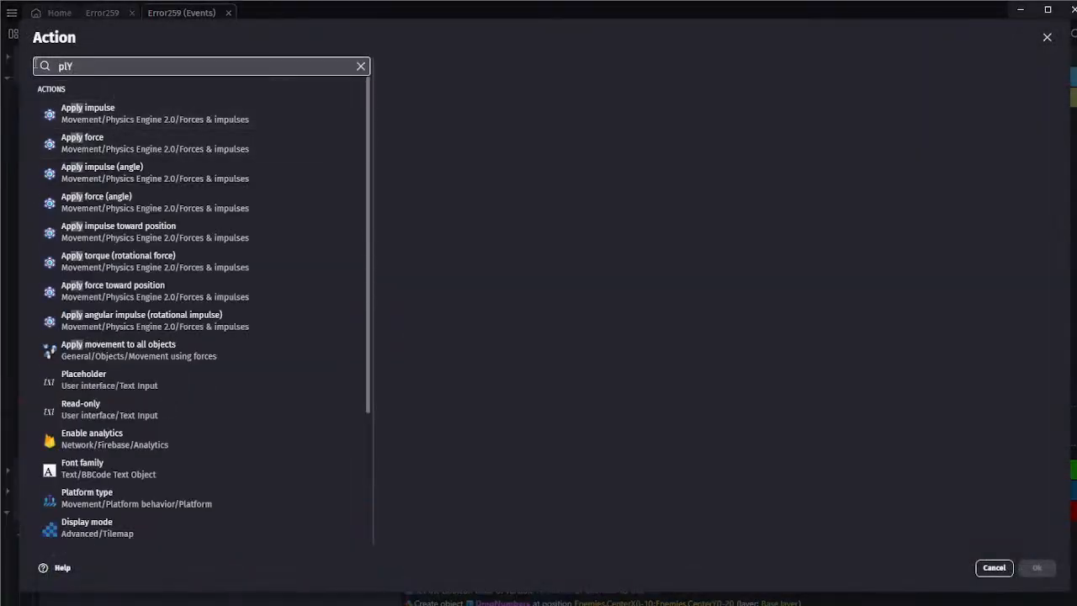
drag(75, 67, 60, 82)
key(BackSpace)
key(BackSpace)
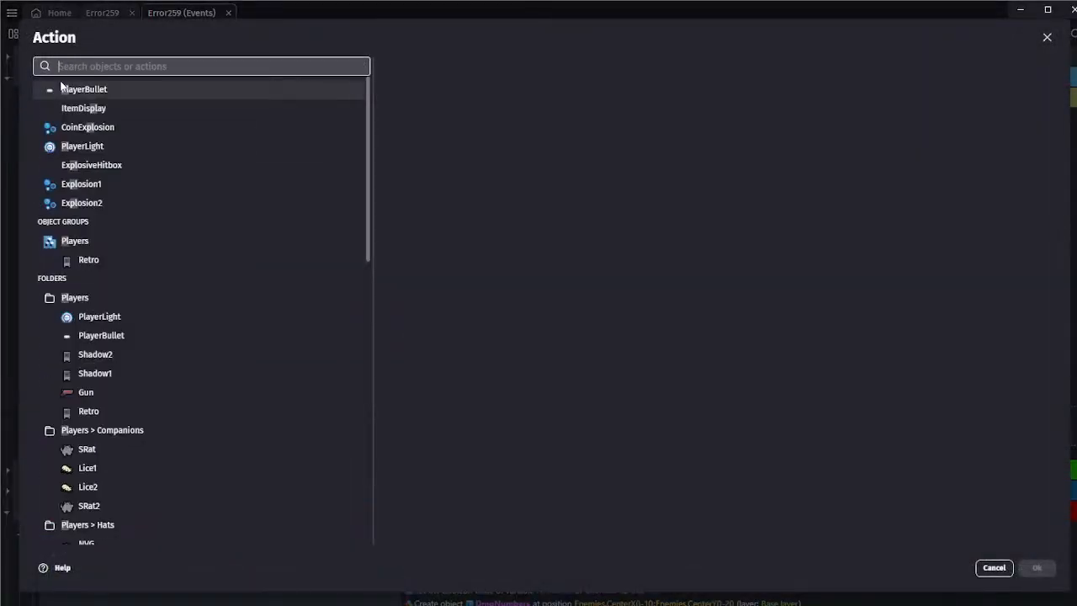
text(player)
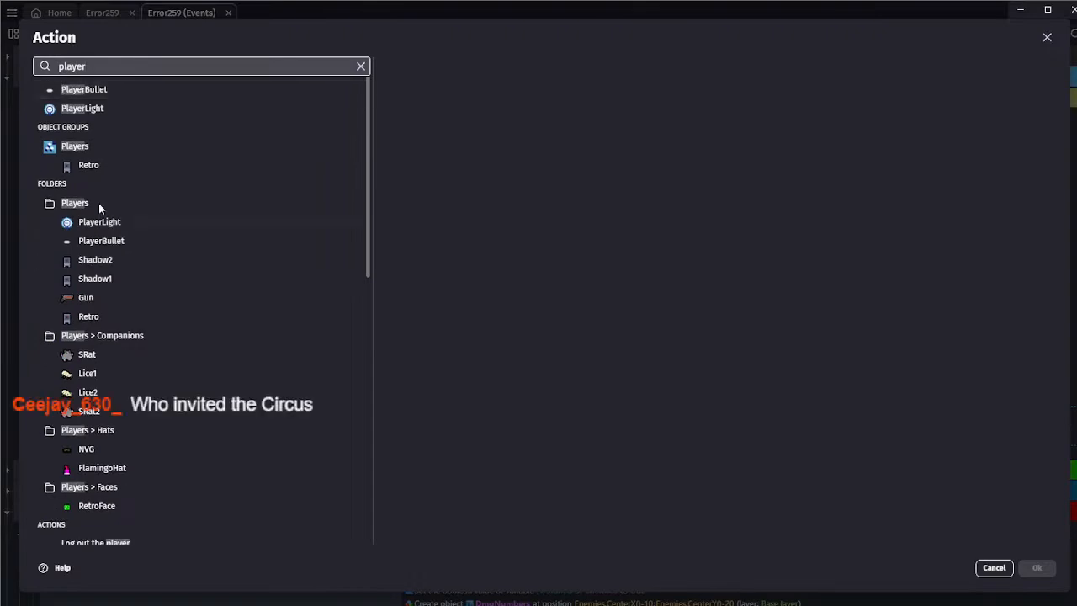
click(105, 145)
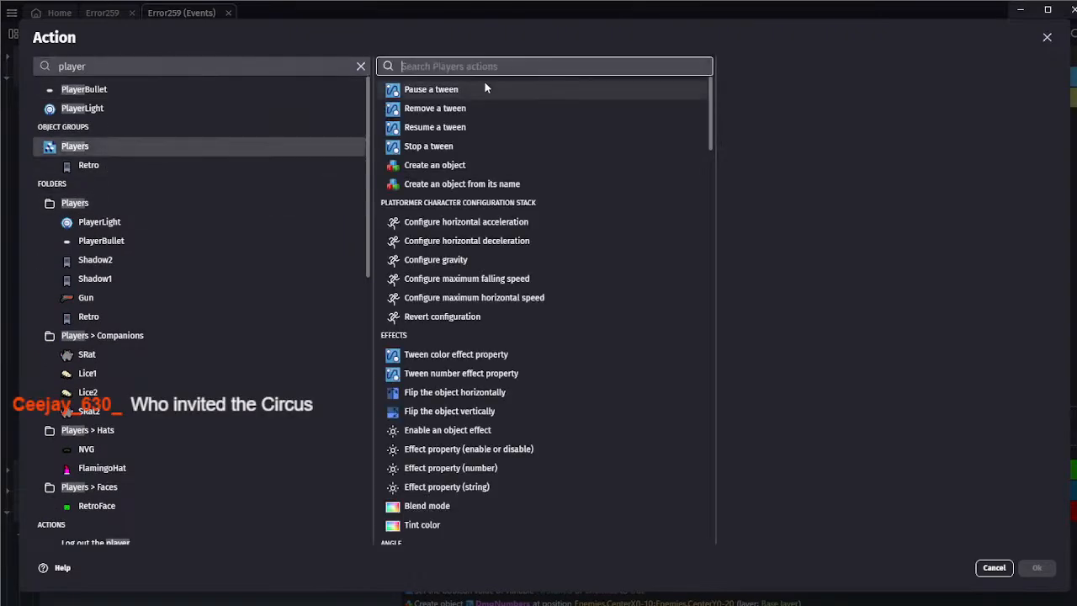
text(var)
click(478, 97)
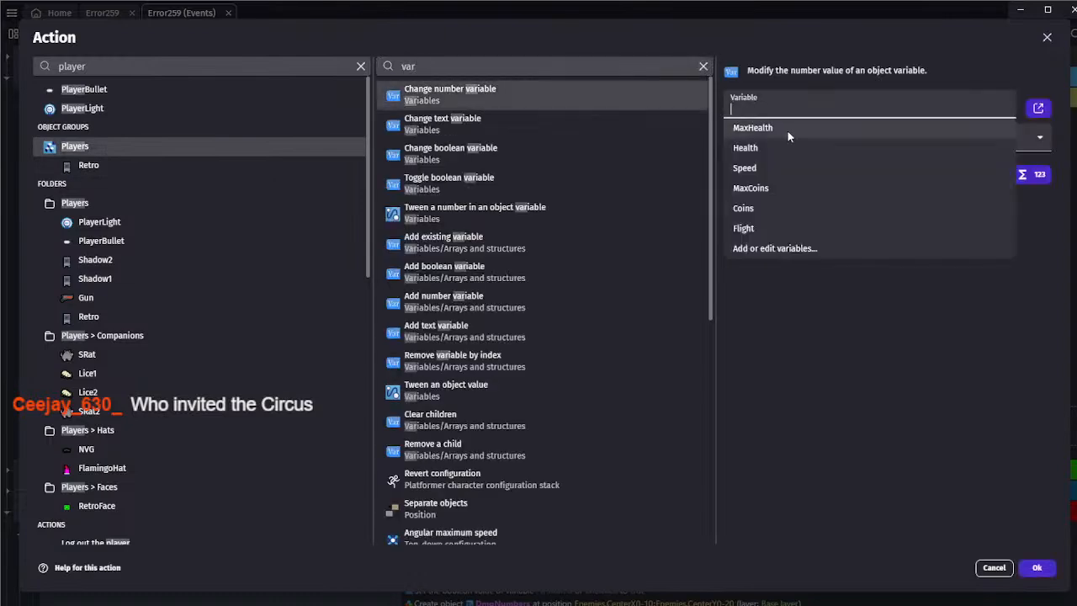
click(761, 173)
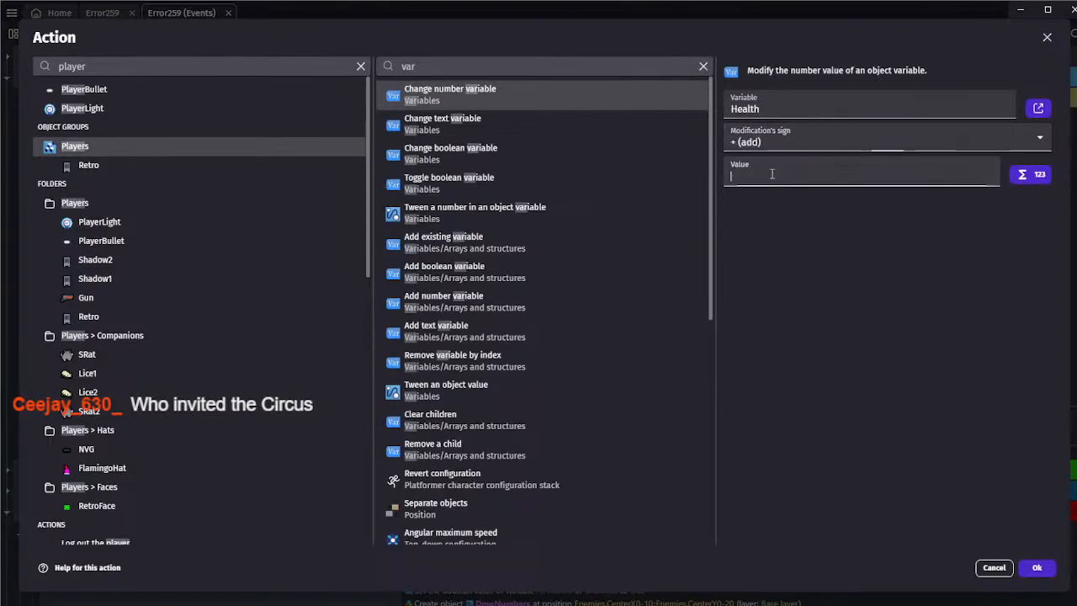
text(2)
click(1036, 568)
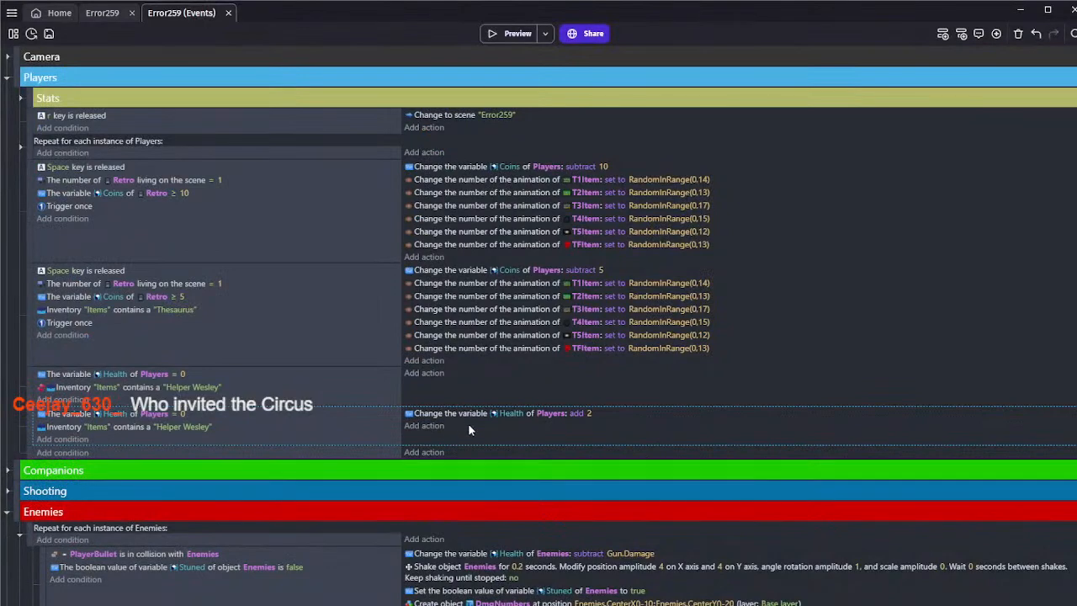
Paste a Trigger once condition into the copied event and add an action removing "Helper Wesley" from the "Items" inventory
mouse_move(91, 441)
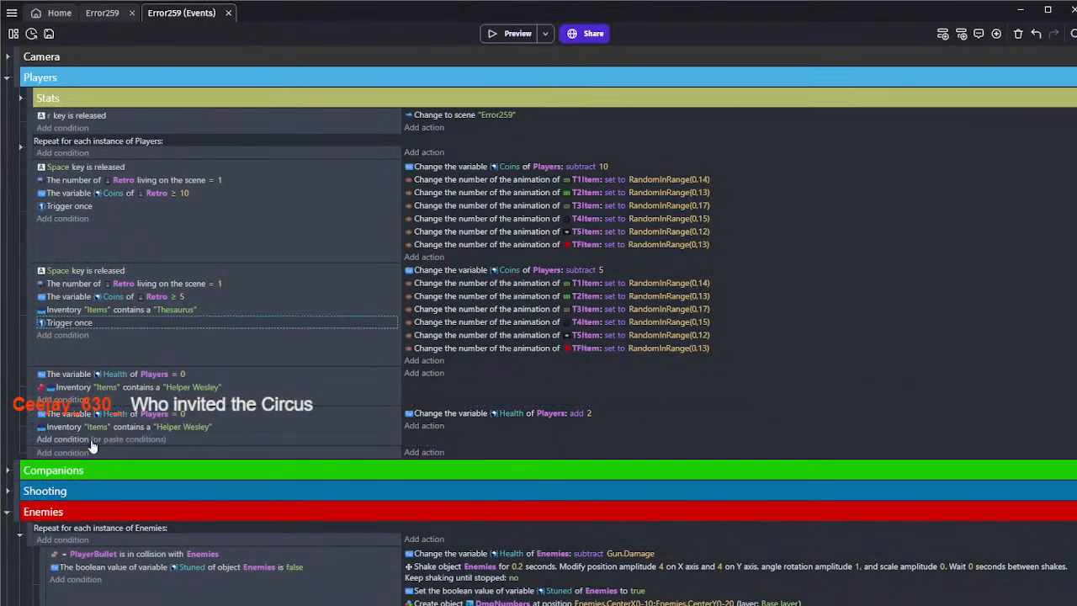
click(125, 441)
click(429, 424)
text(h)
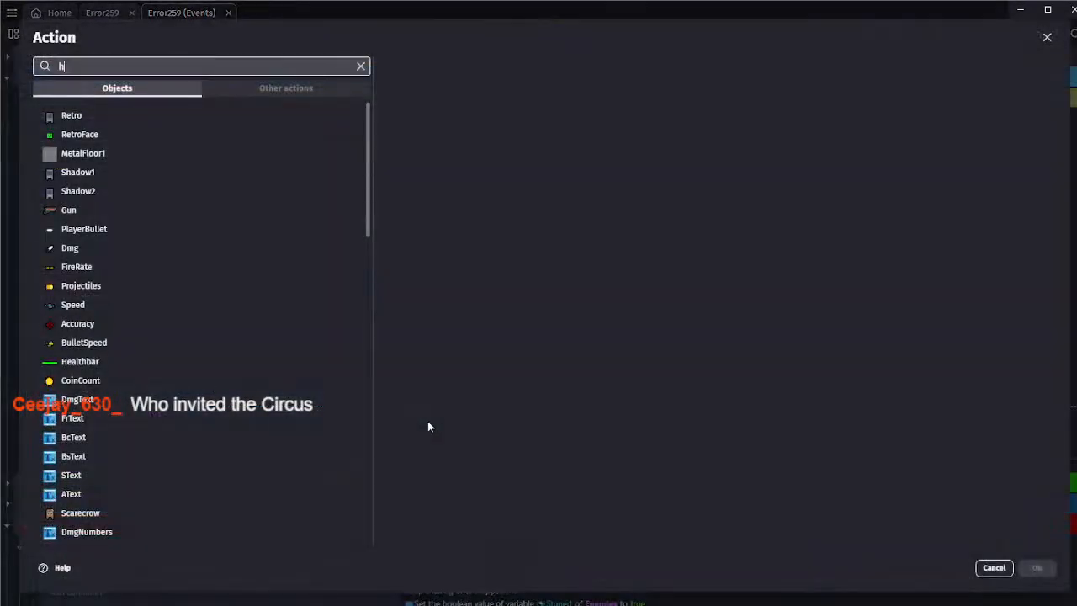
key(BackSpace)
text(inven)
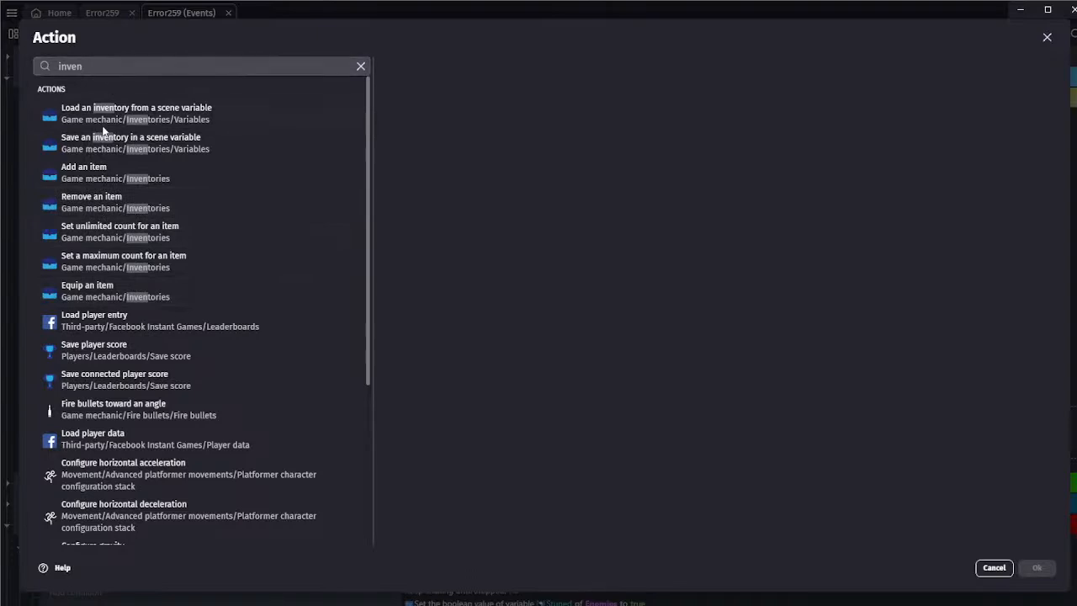
click(133, 199)
text("I)
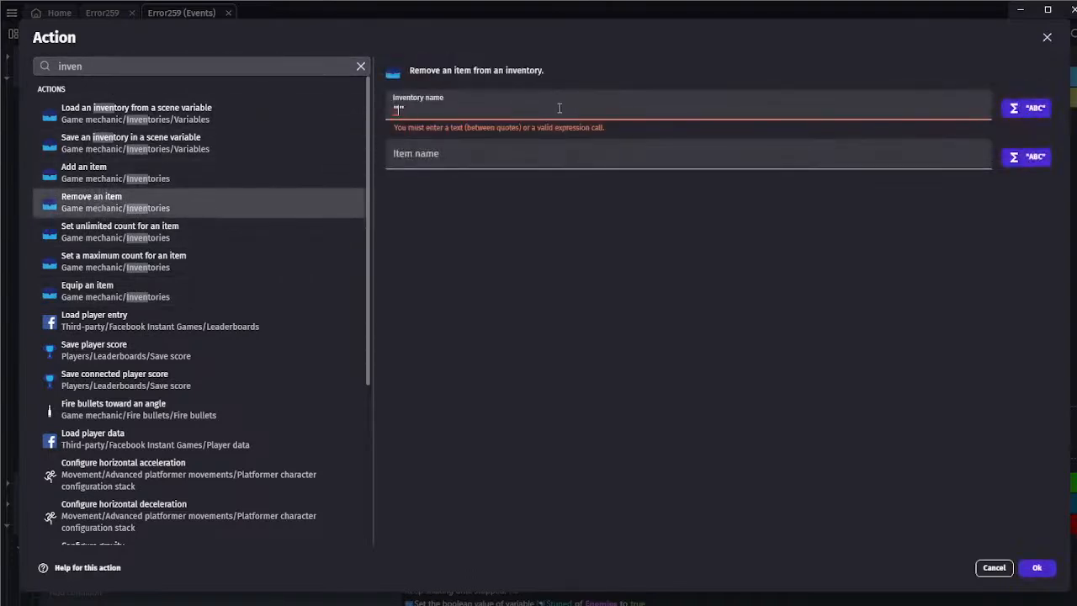
text(tems")
click(517, 136)
text(")
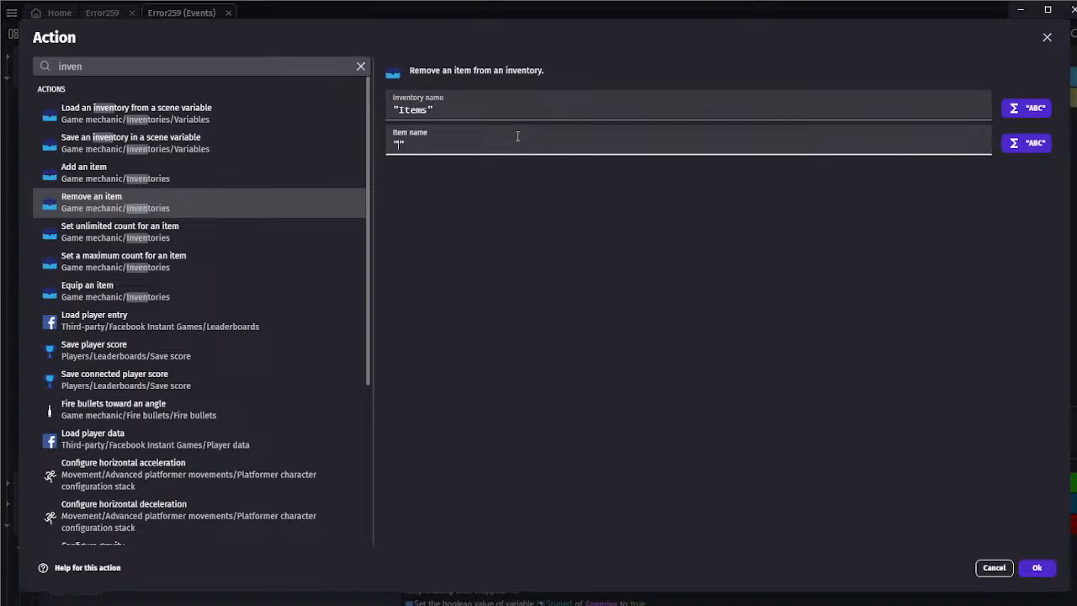
text({"000kind":"GDEVELOP_EventsAndInstructions_CLIPBOARD_KIND-jsBdHbLy912y8Rc","content":{"eventsList":[],"eventsCount":0,"actionsList":[],"actionsCount":0,"conditionsList":[{"type":{"value":"BuiltinCommonInstructions::Once"},"parameters":[]}],"conditionsCount":1}})
key(ctrl+z)
text(Helper )
text(Wesley)
key(Return)
key(BackSpace)
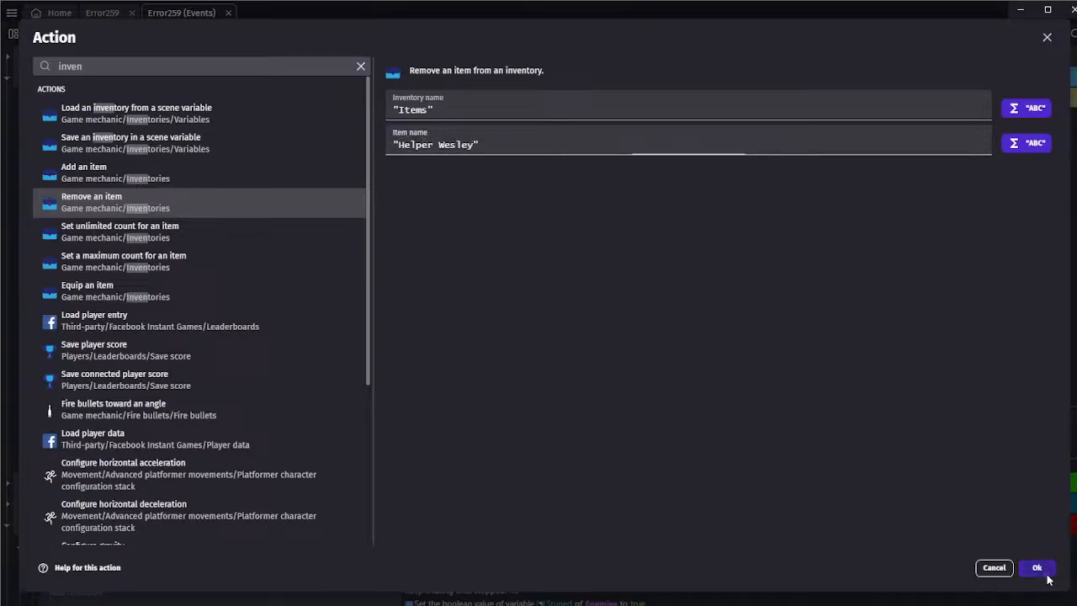
click(1036, 567)
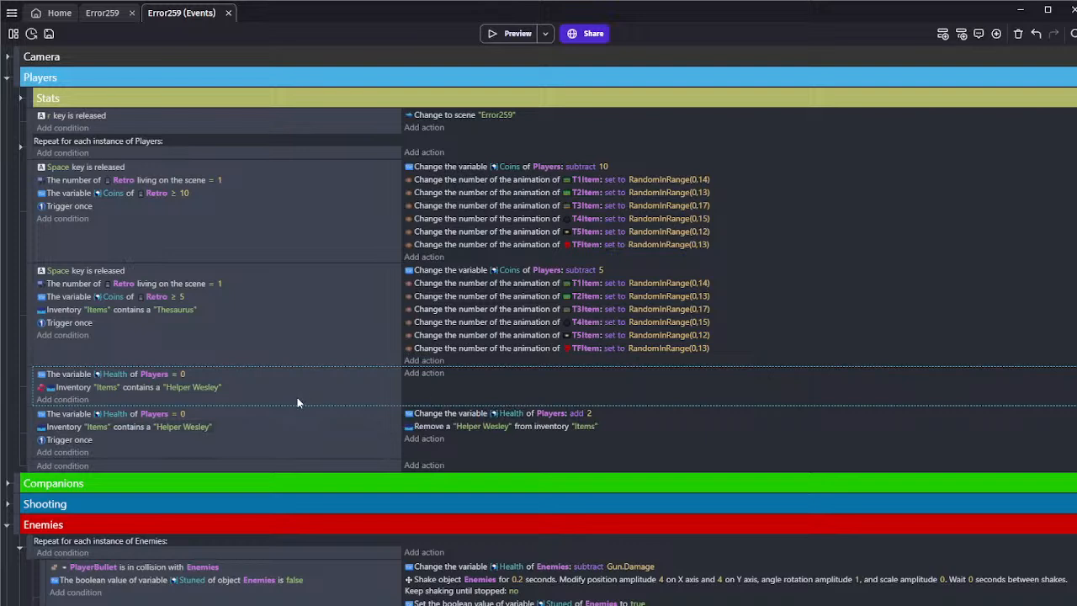
Add an action to the inverted "Helper Wesley" event that sets the Fade object's Fading boolean variable to False
click(438, 373)
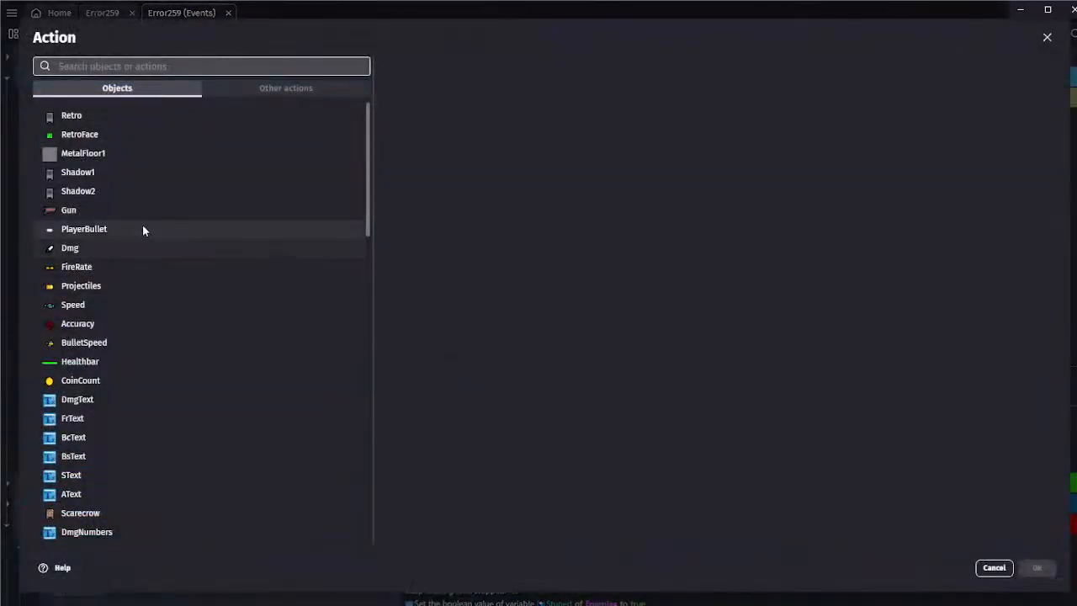
text(fade)
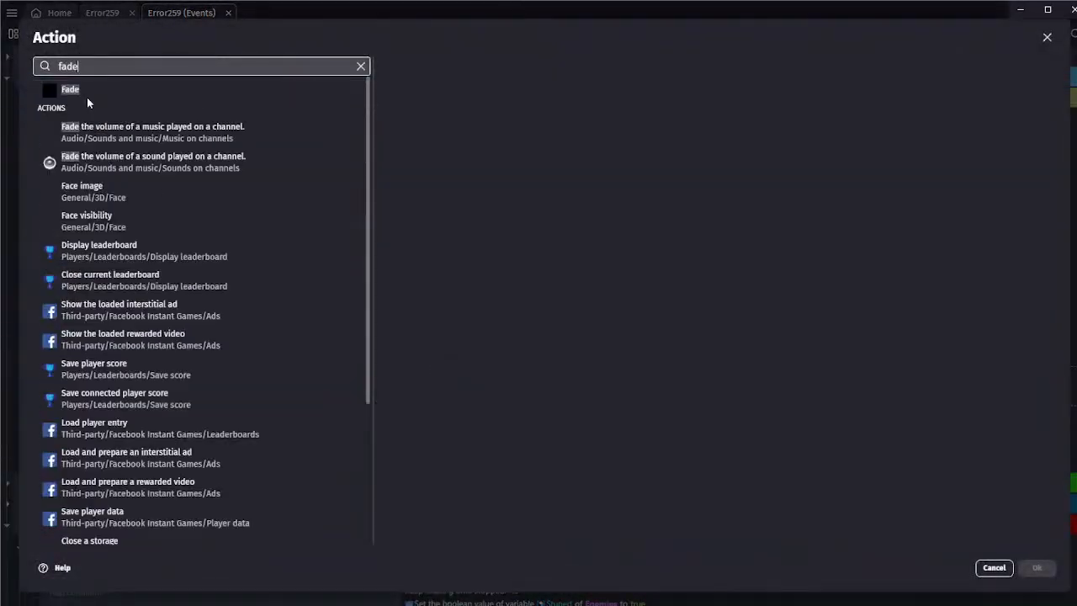
click(115, 88)
text(bool)
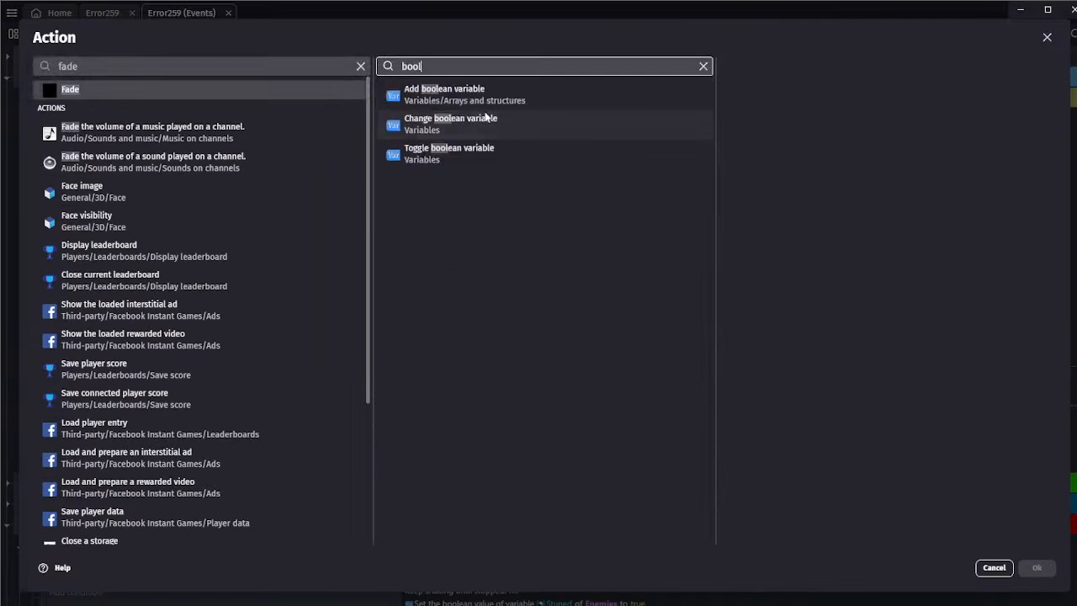
click(485, 119)
click(795, 128)
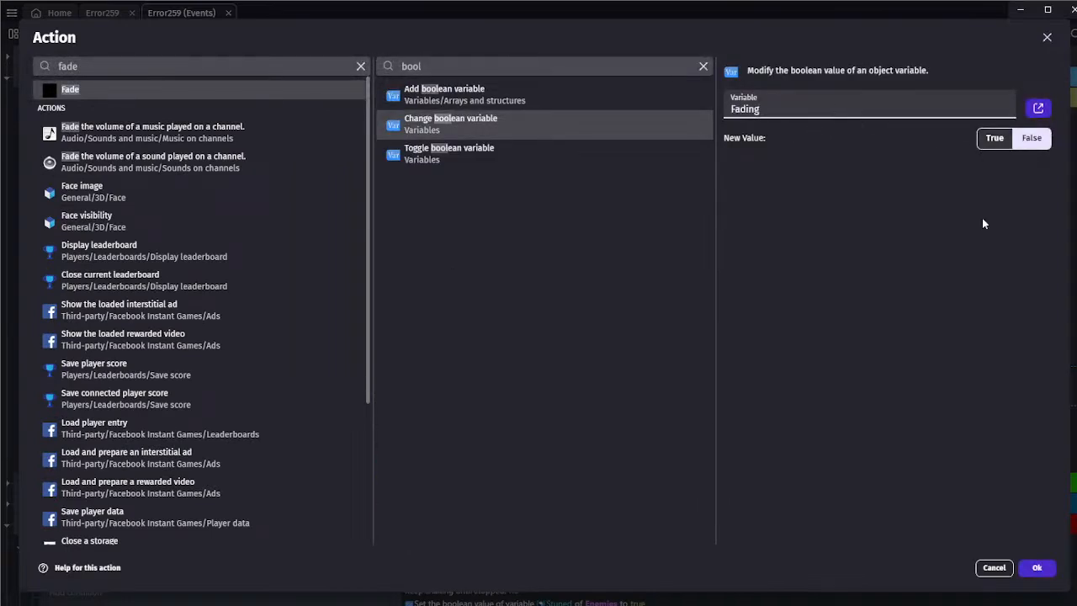
click(1036, 568)
Inspect the variables of the global Fade object from the scene editor, and close it without changes
click(105, 14)
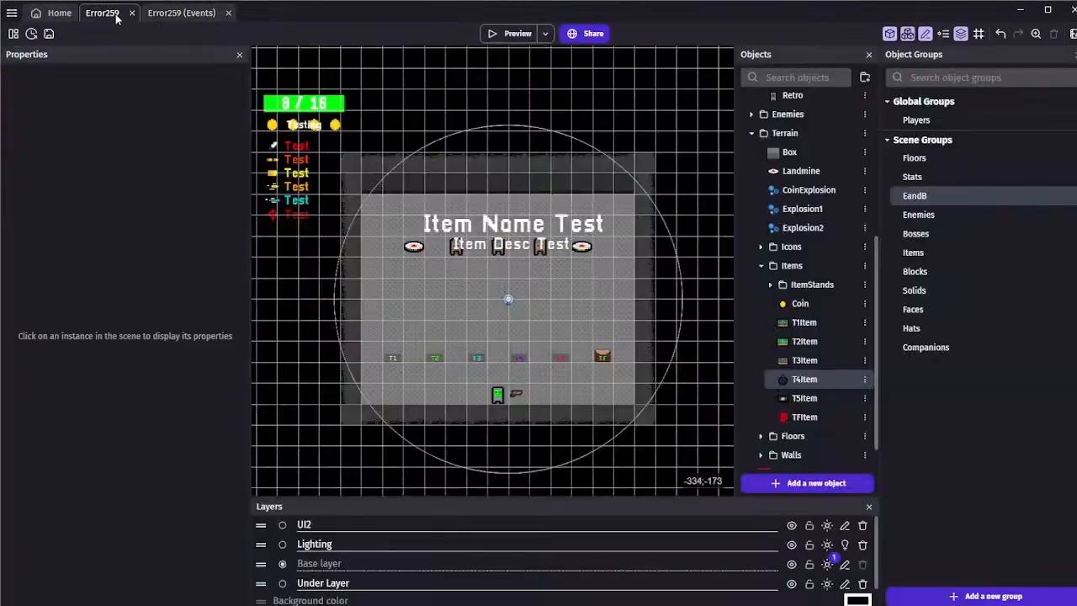
click(761, 269)
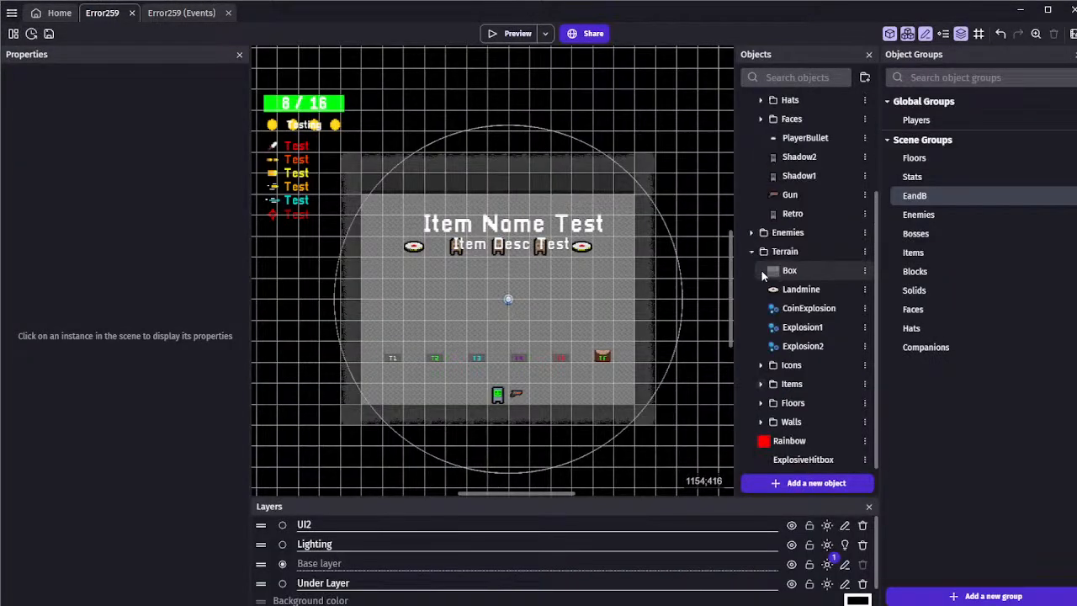
click(755, 249)
double_click(770, 122)
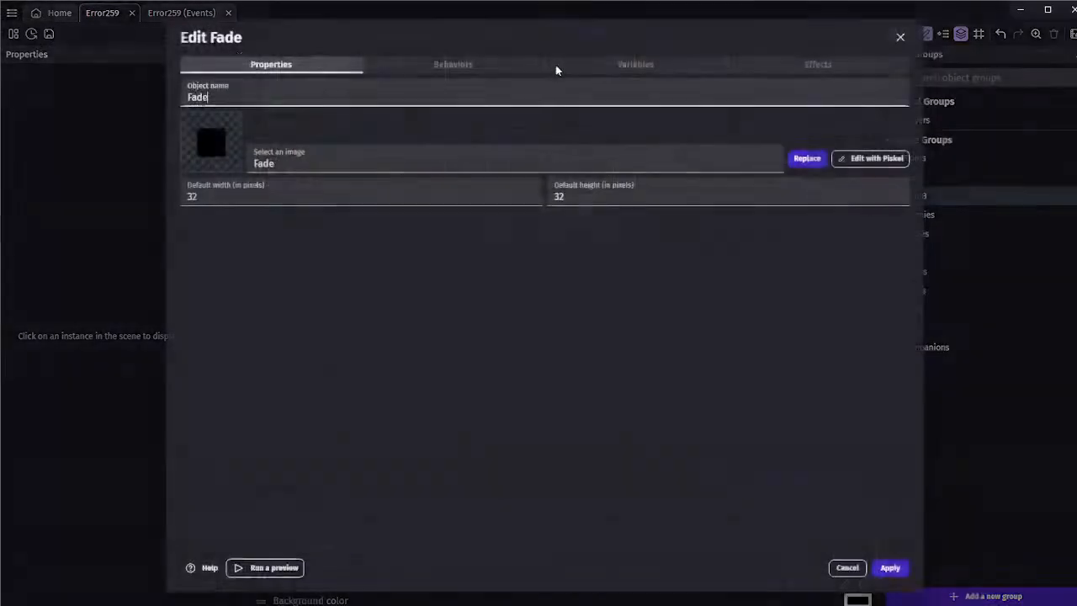
click(635, 65)
click(831, 569)
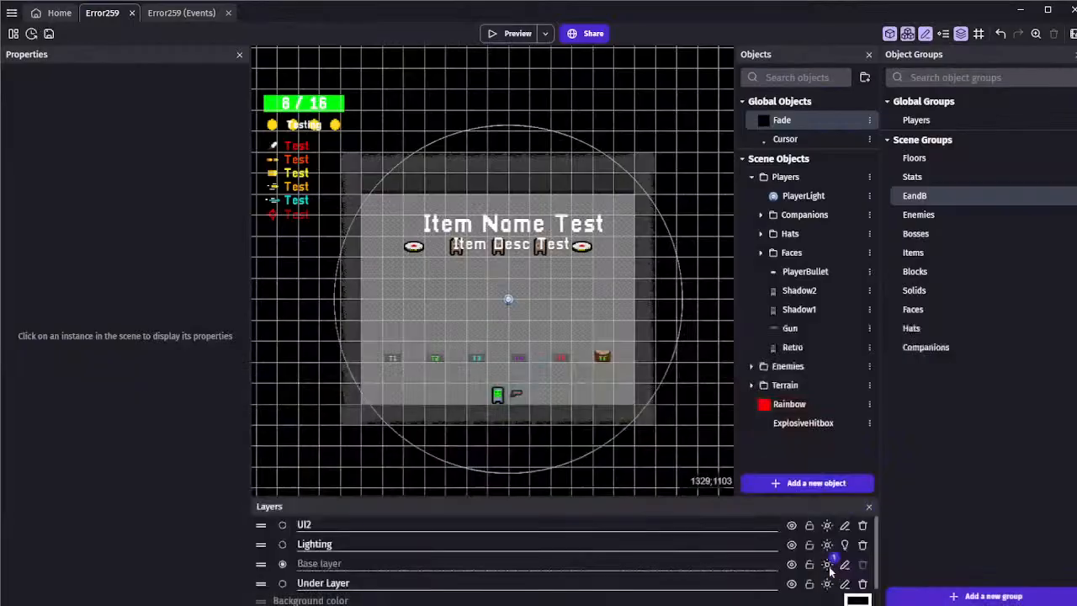
Return to the scene's events and look through the Camera event group for how fading is handled
click(176, 13)
click(6, 58)
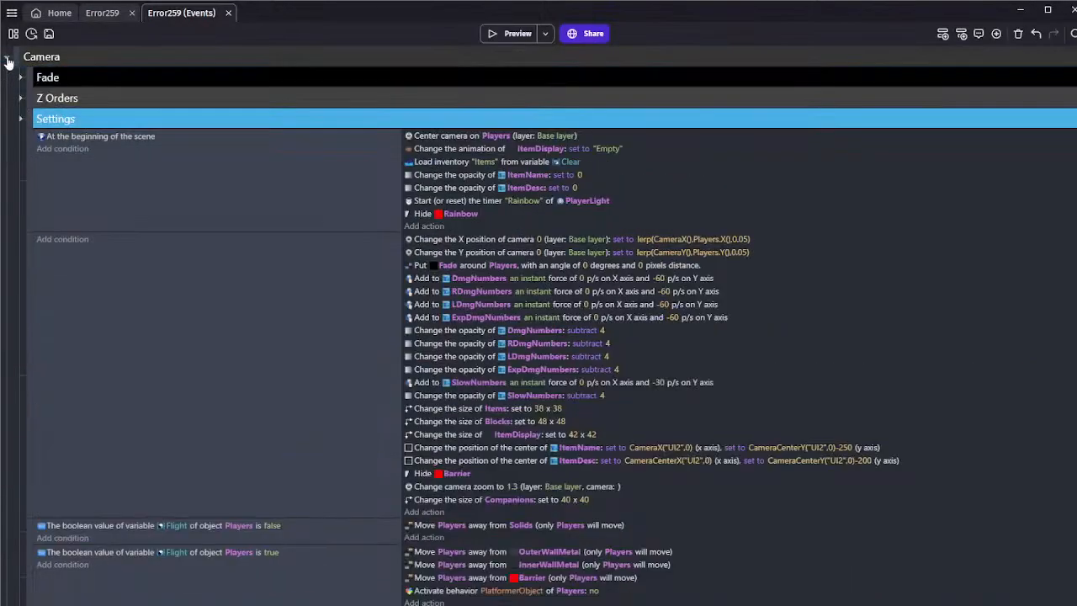
scroll(59, 152, down, 5)
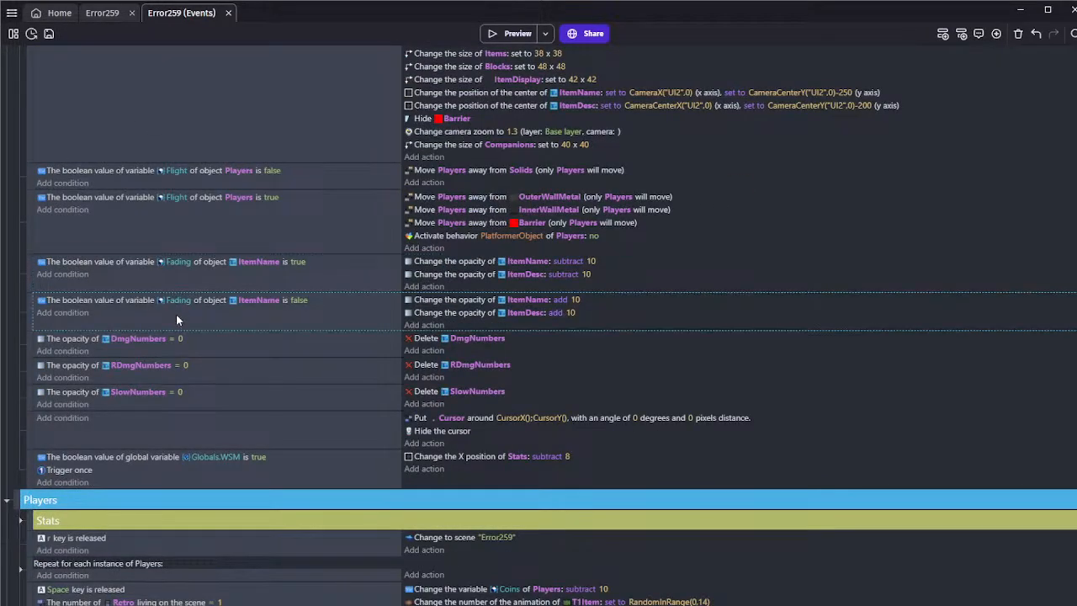
scroll(14, 128, up, 5)
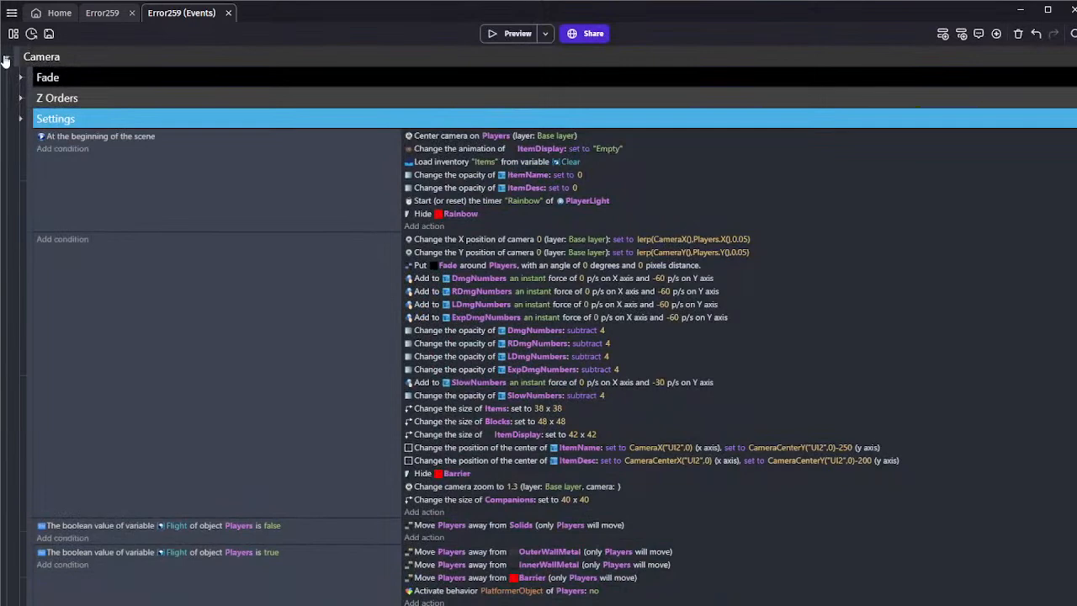
click(7, 57)
drag(205, 340, 613, 383)
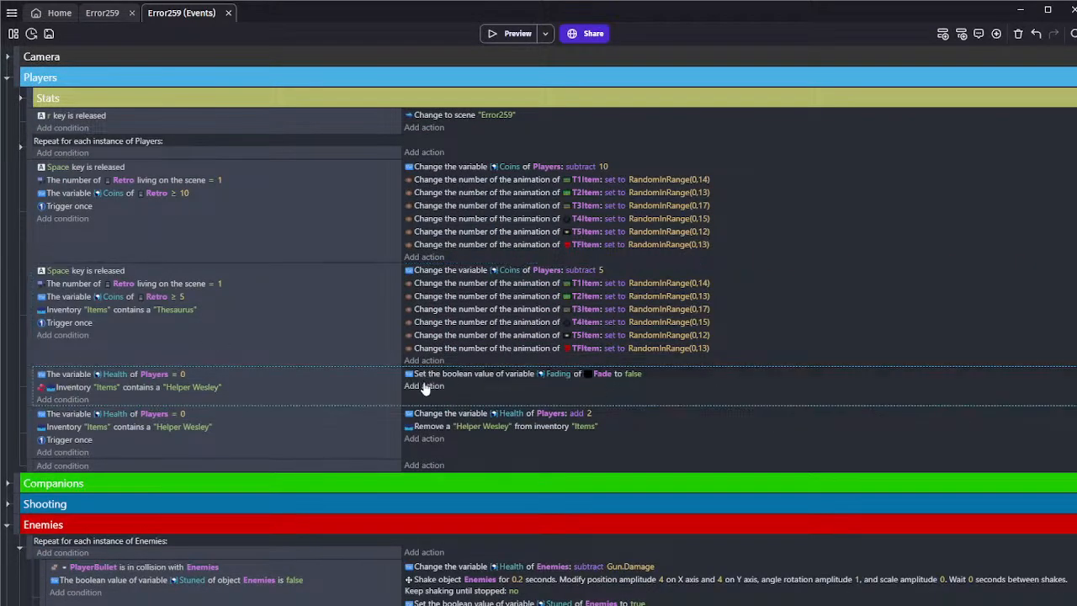
click(425, 385)
text(wait)
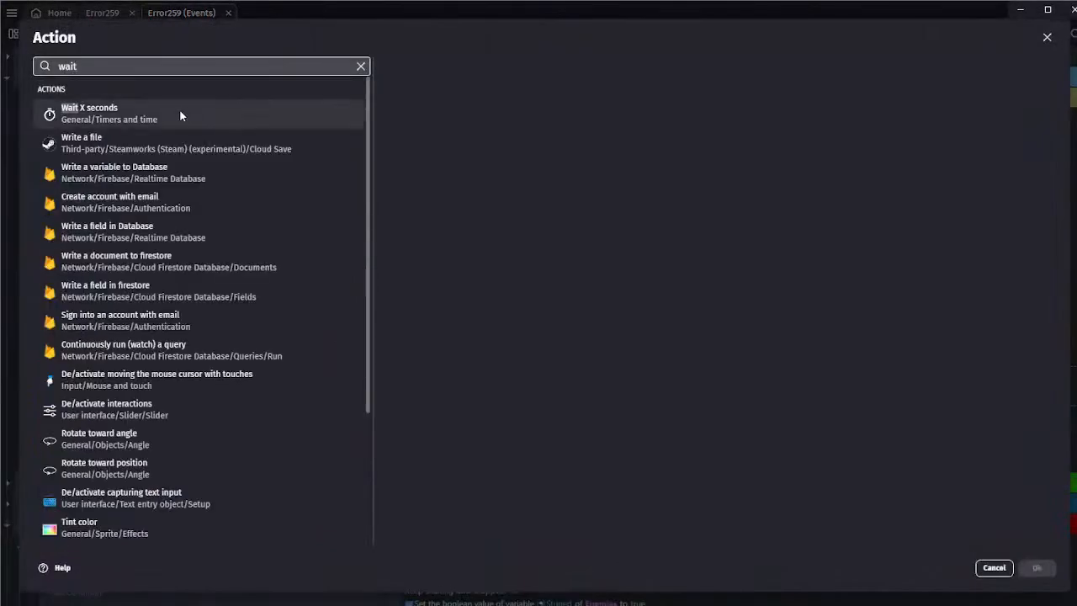
click(179, 111)
text(0)
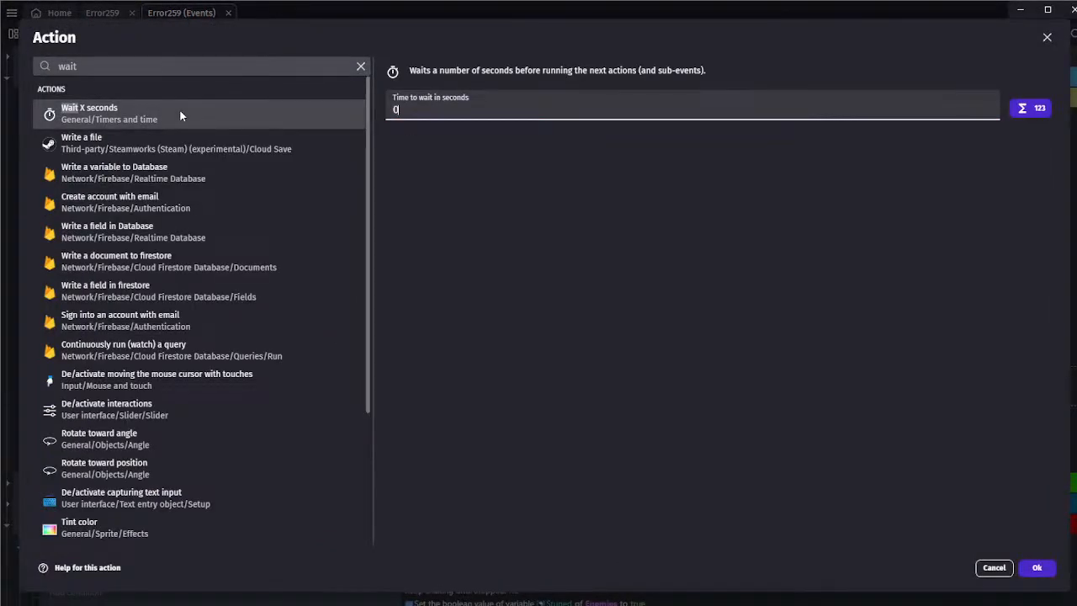
click(993, 568)
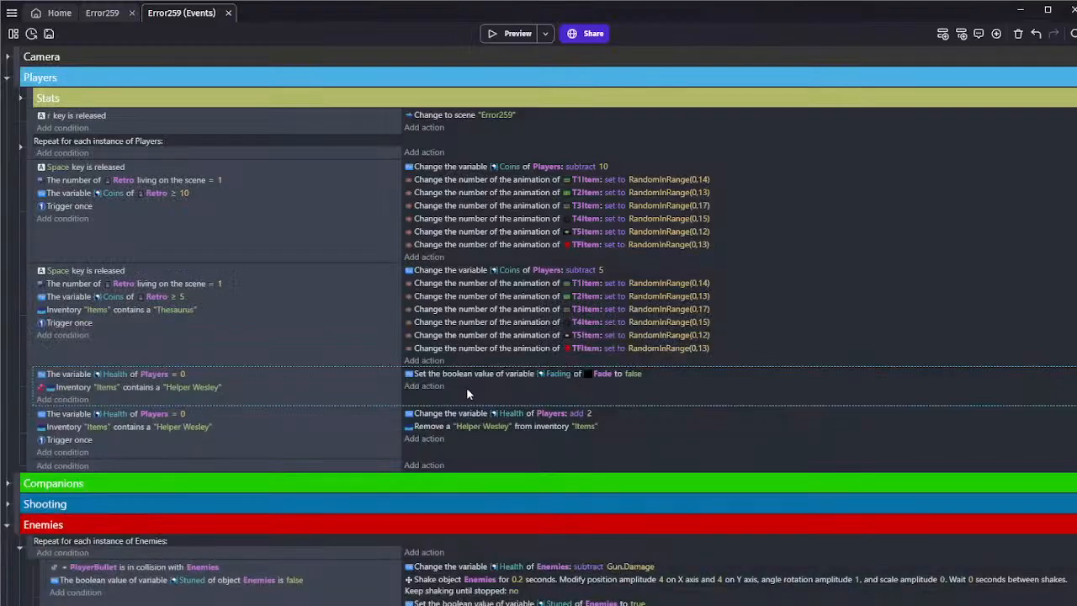
Add a new event below the inverted "Helper Wesley" event and paste the condition that the Health of Players equals 0 into it
click(943, 34)
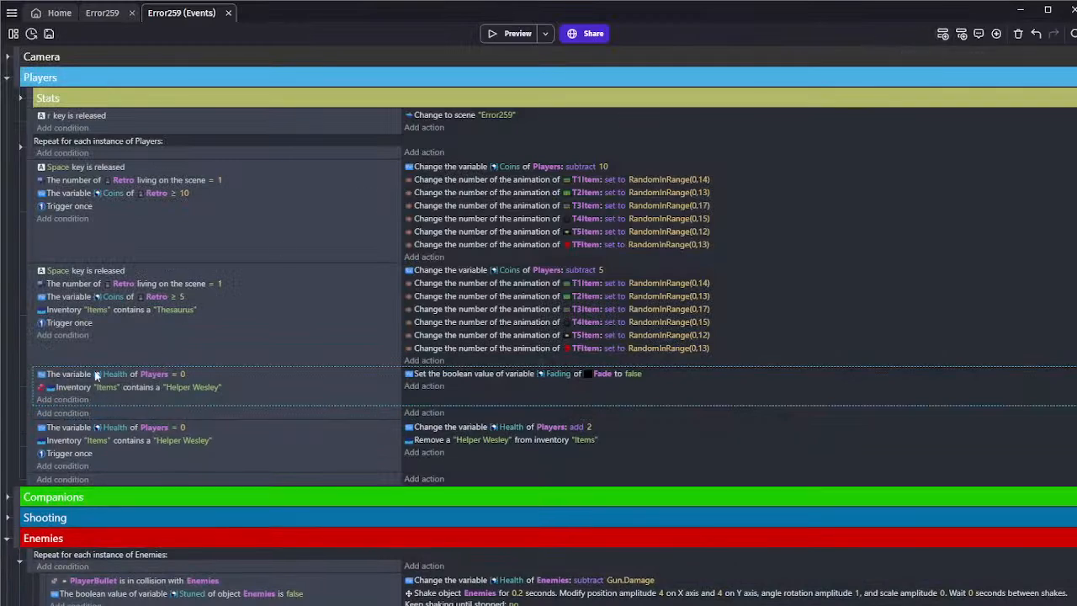
click(79, 375)
key(ctrl+c)
click(102, 413)
key(ctrl+v)
Add a condition to the new event that the opacity of the Fade object equals 255
click(74, 425)
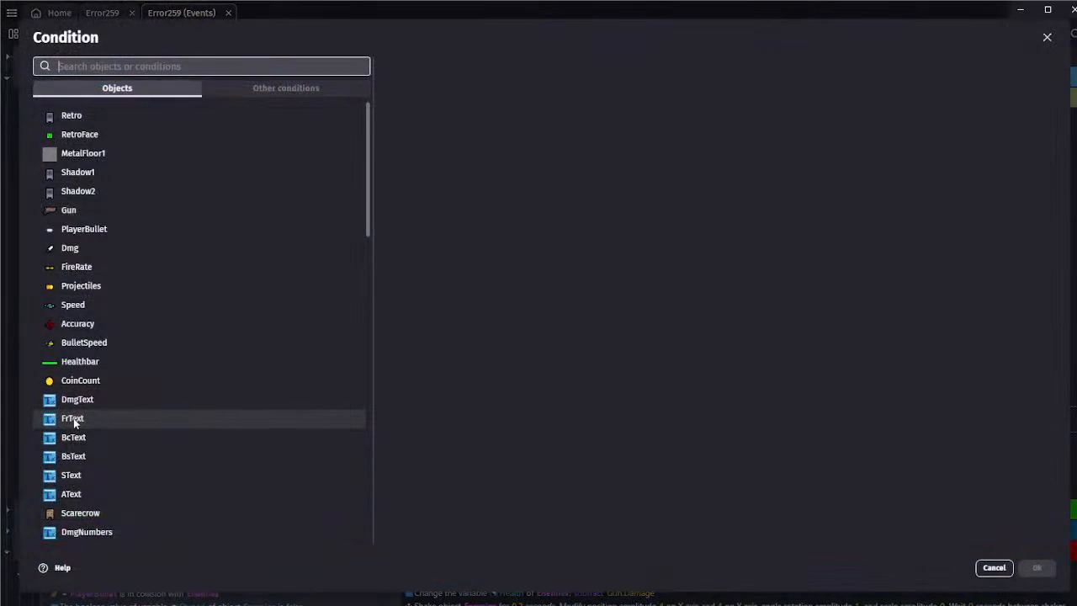
text(fade)
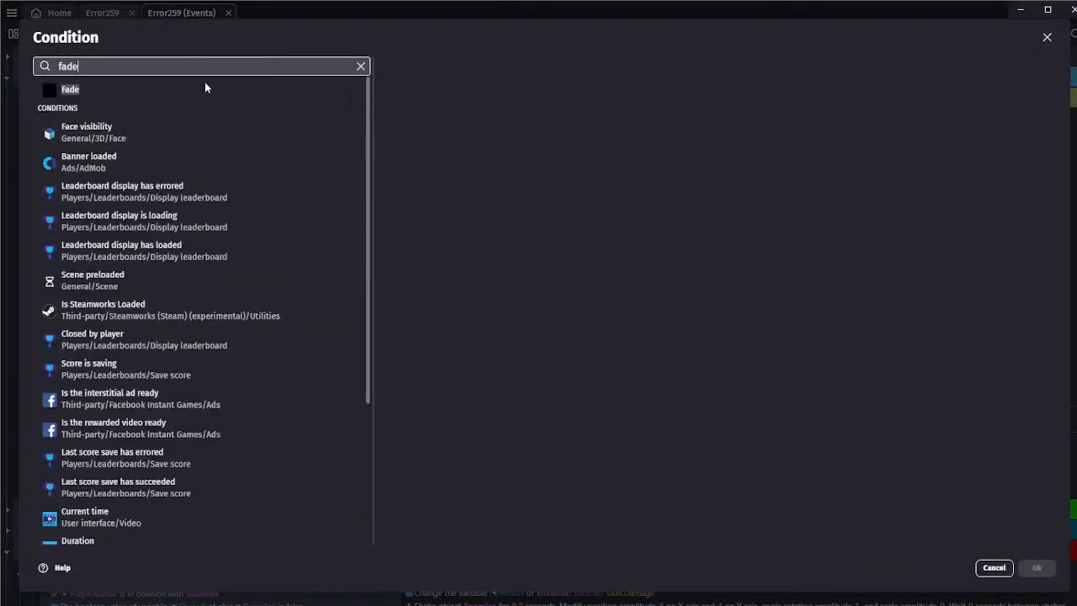
click(189, 90)
text(opa)
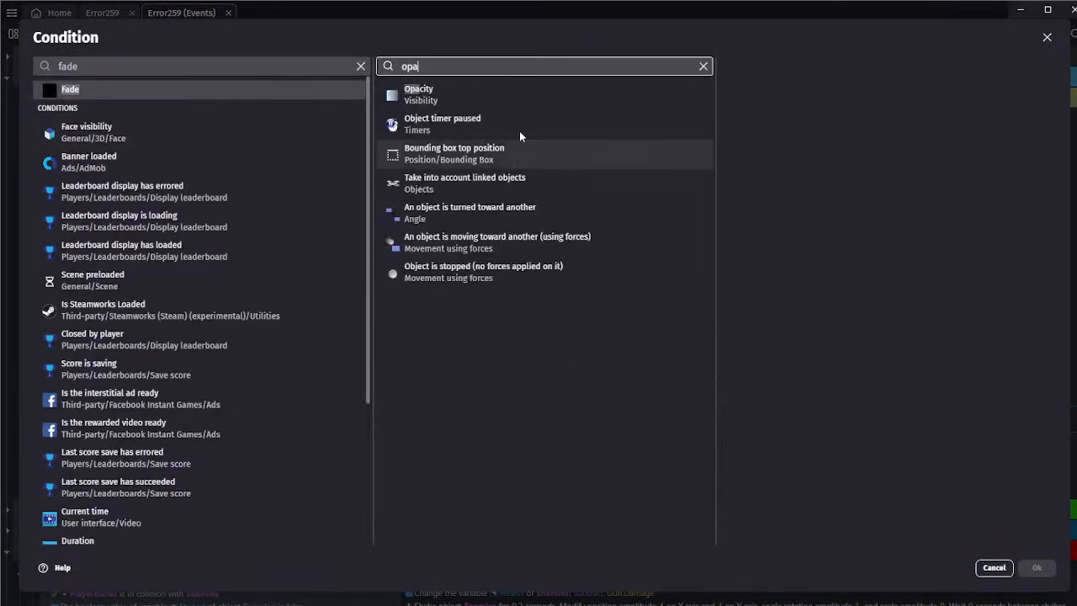
click(664, 100)
text(255)
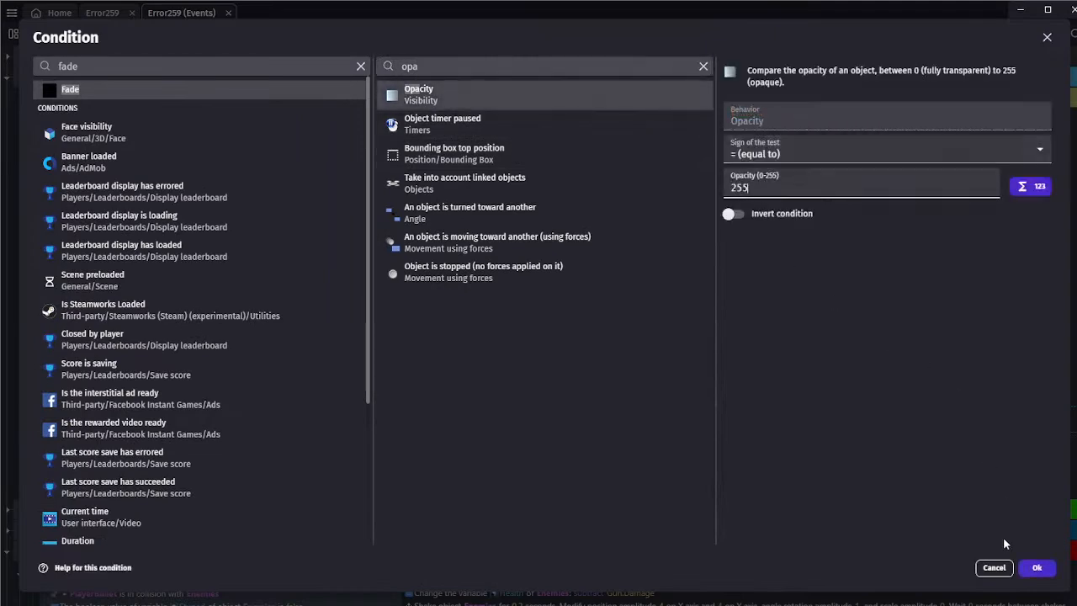
click(1037, 568)
Add an action to the Fade opacity event that changes to the "Character Select" scene and stops any other paused scenes
click(423, 412)
text(cha)
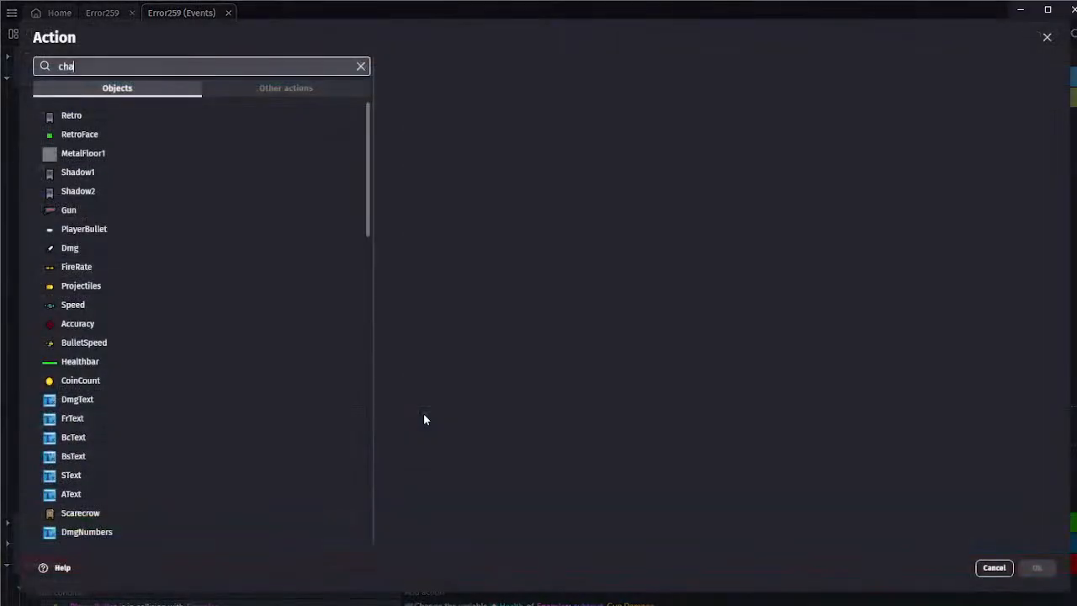
text(nge)
click(109, 379)
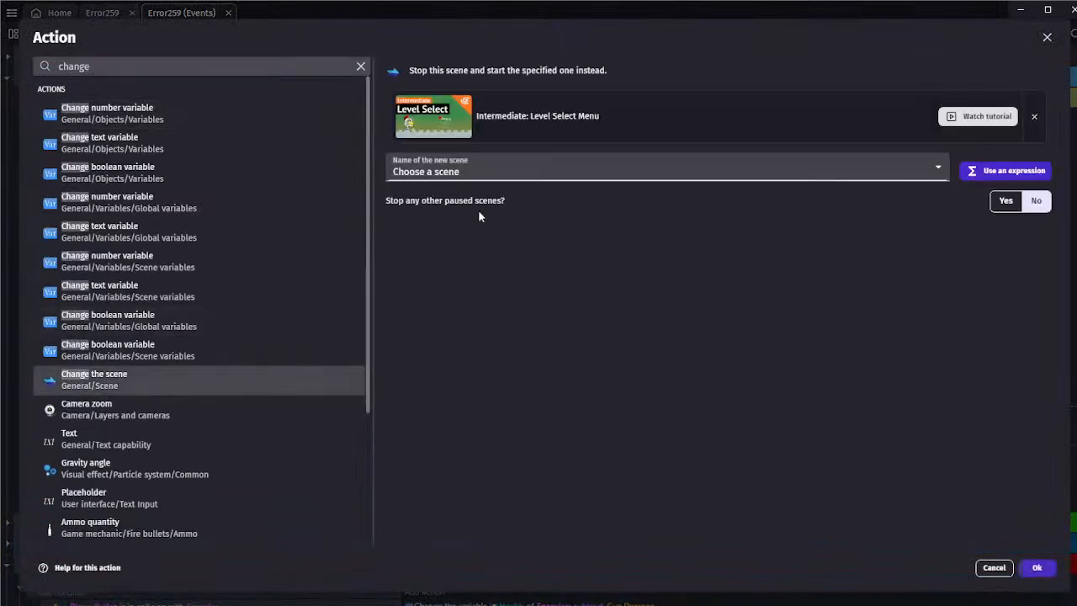
click(455, 224)
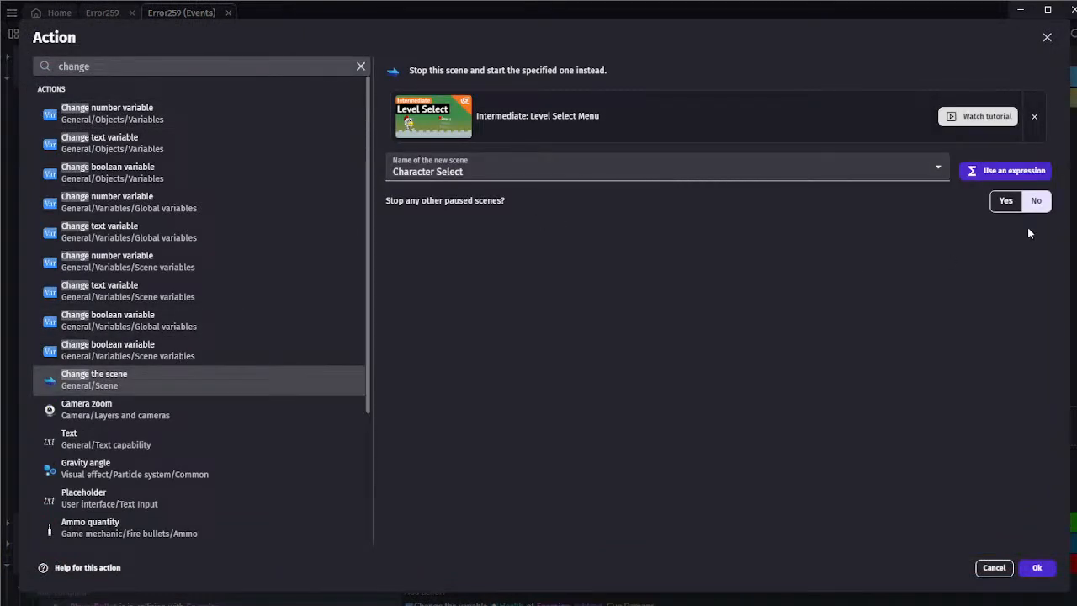
click(1006, 201)
click(1037, 569)
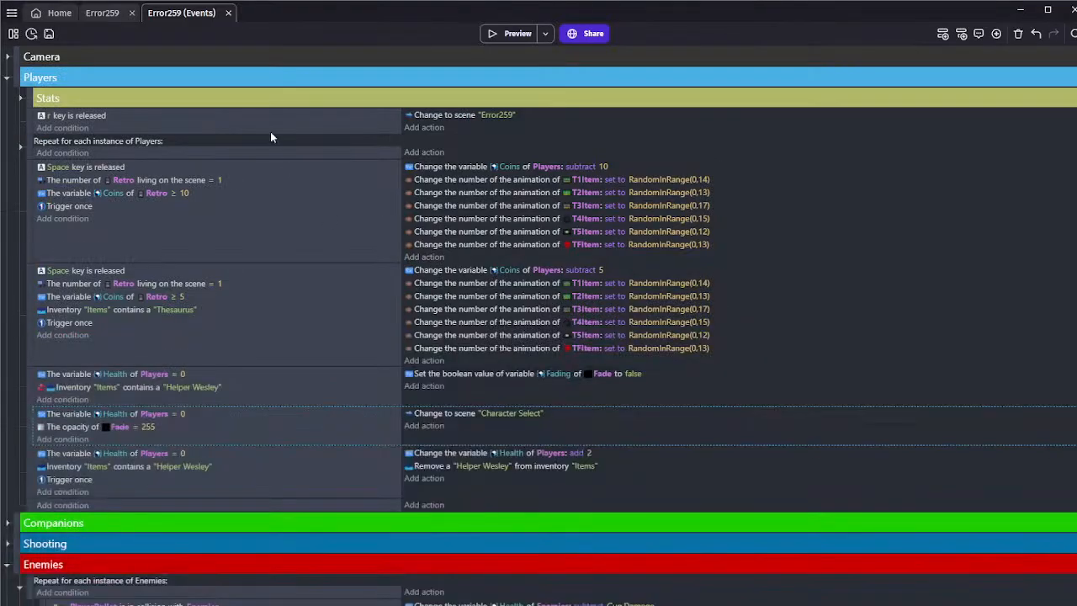
Save the project
click(50, 34)
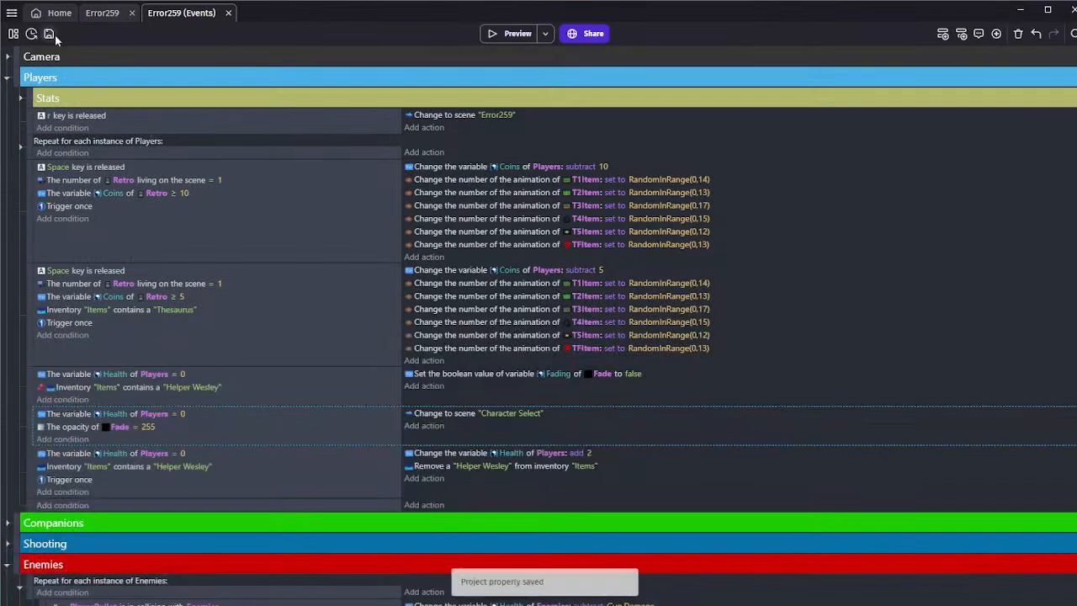
click(185, 354)
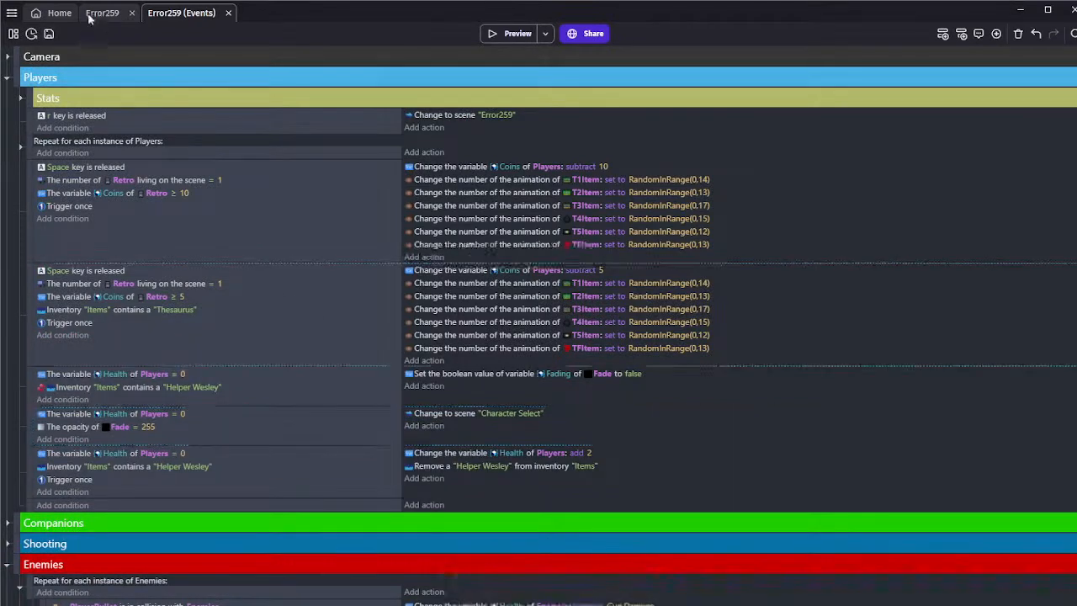
click(51, 36)
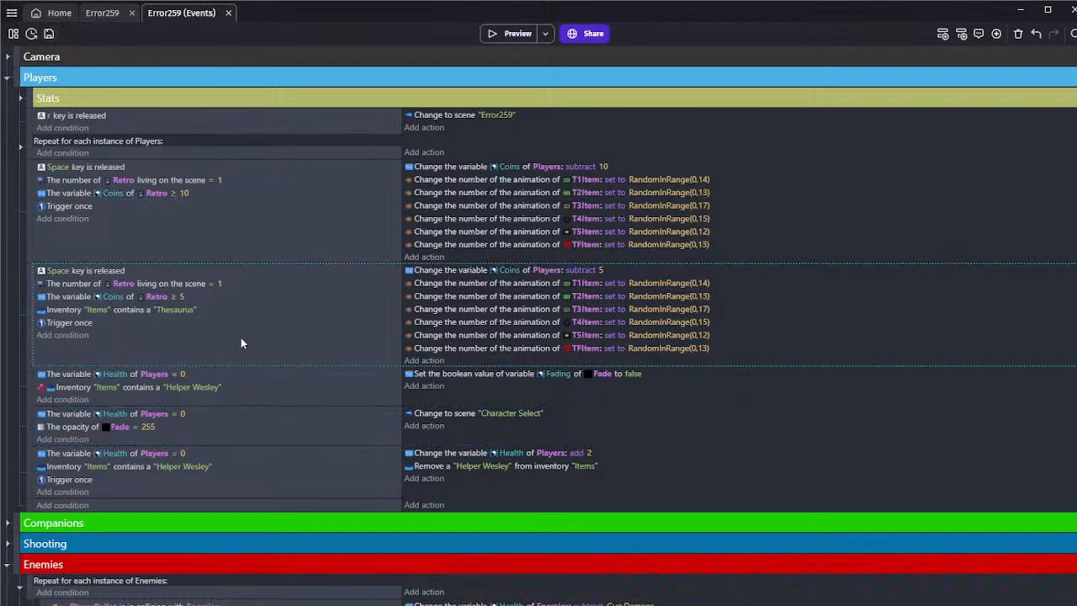
click(49, 33)
click(155, 239)
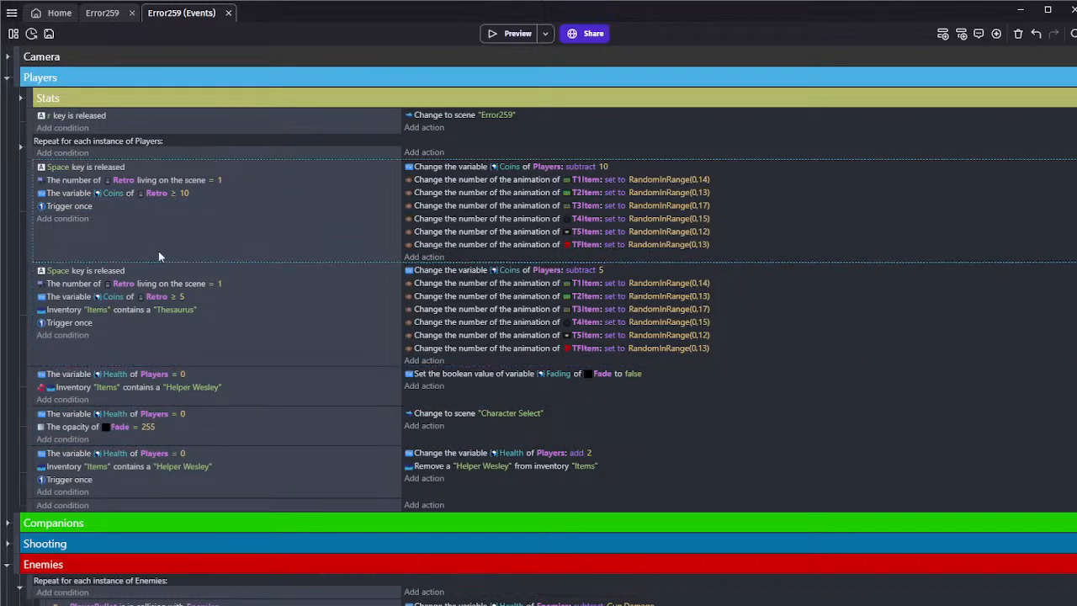
click(240, 357)
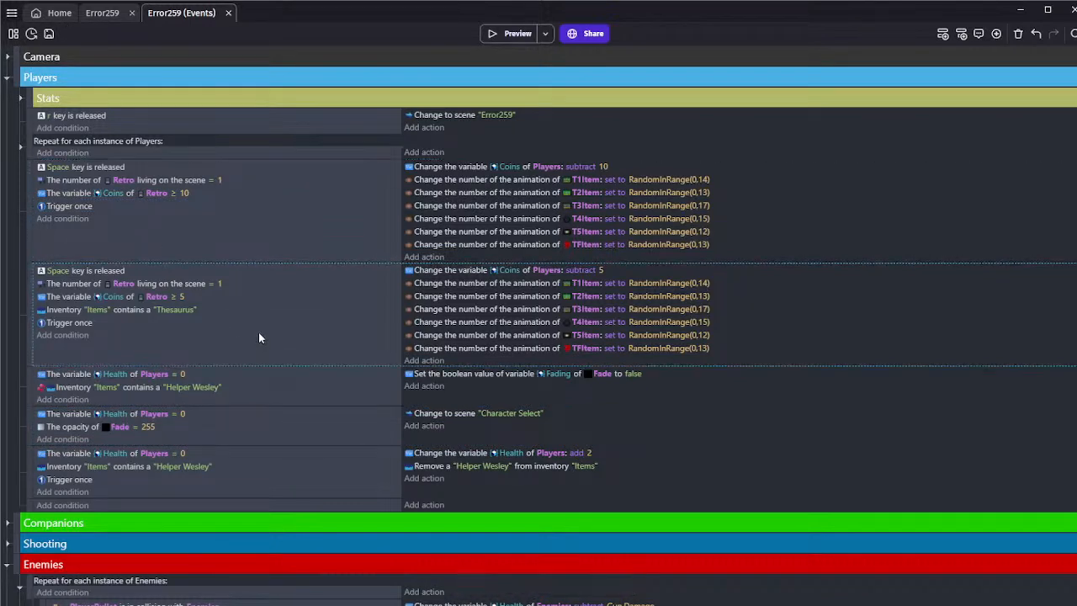
click(186, 495)
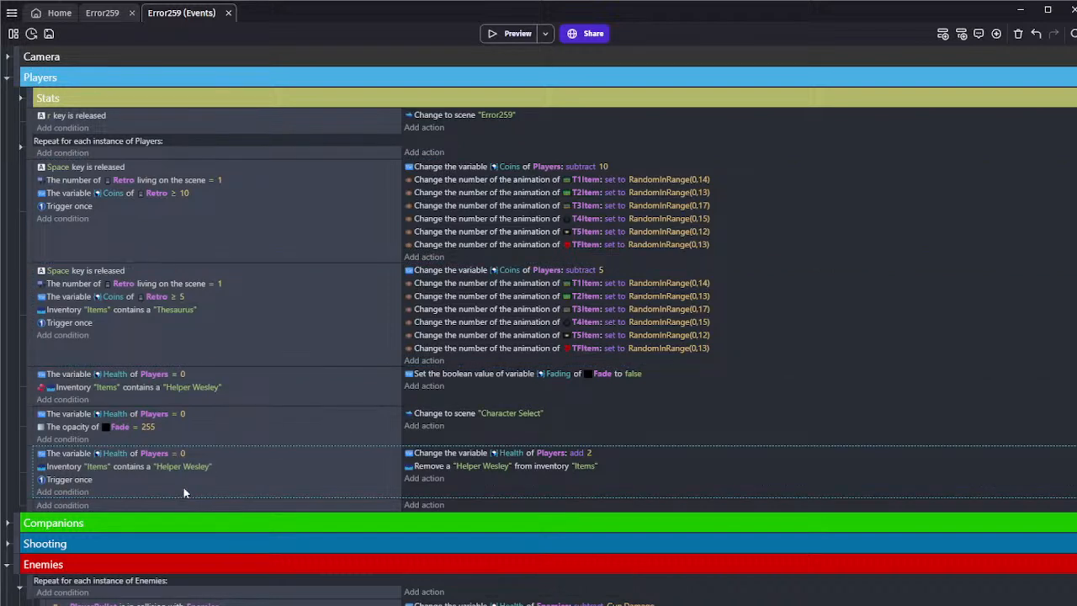
In the scene editor, duplicate the CoinExplosion object in the Terrain folder and name the copy "Yipeeee"
click(100, 14)
click(757, 252)
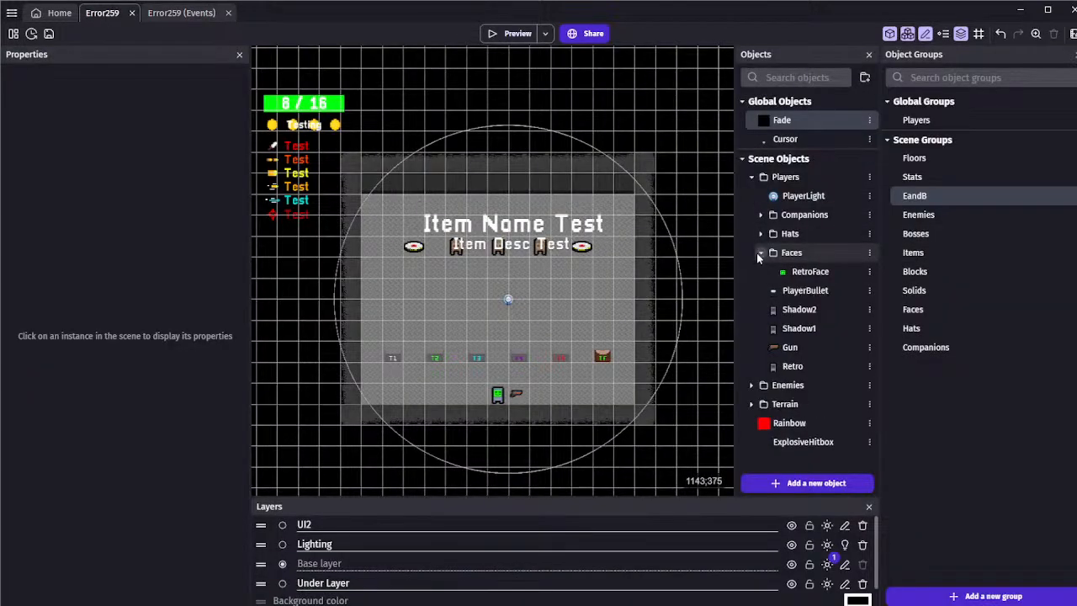
click(758, 252)
click(751, 384)
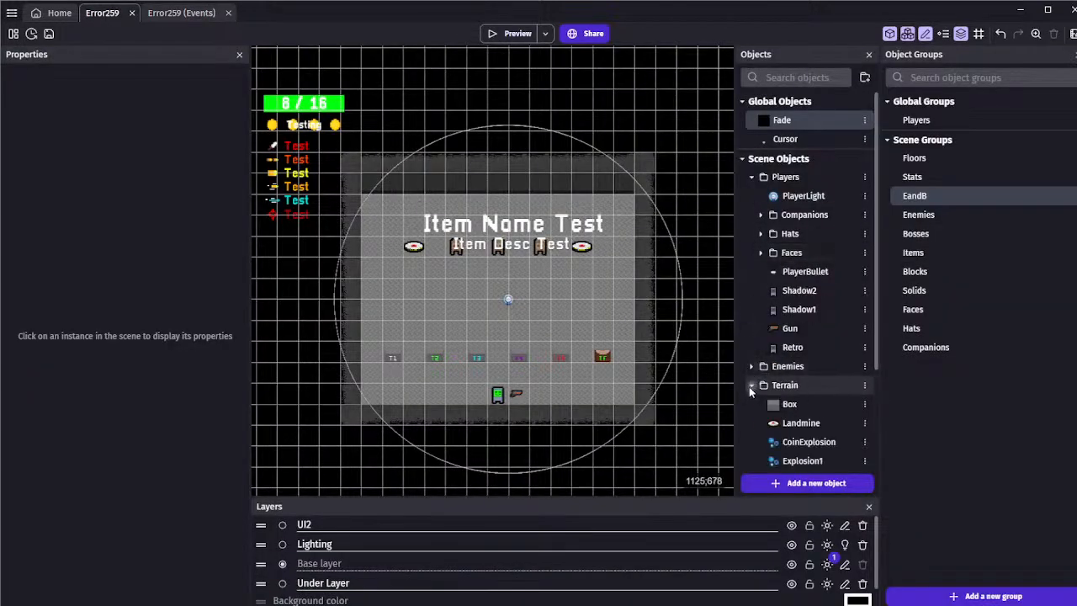
scroll(775, 371, down, 3)
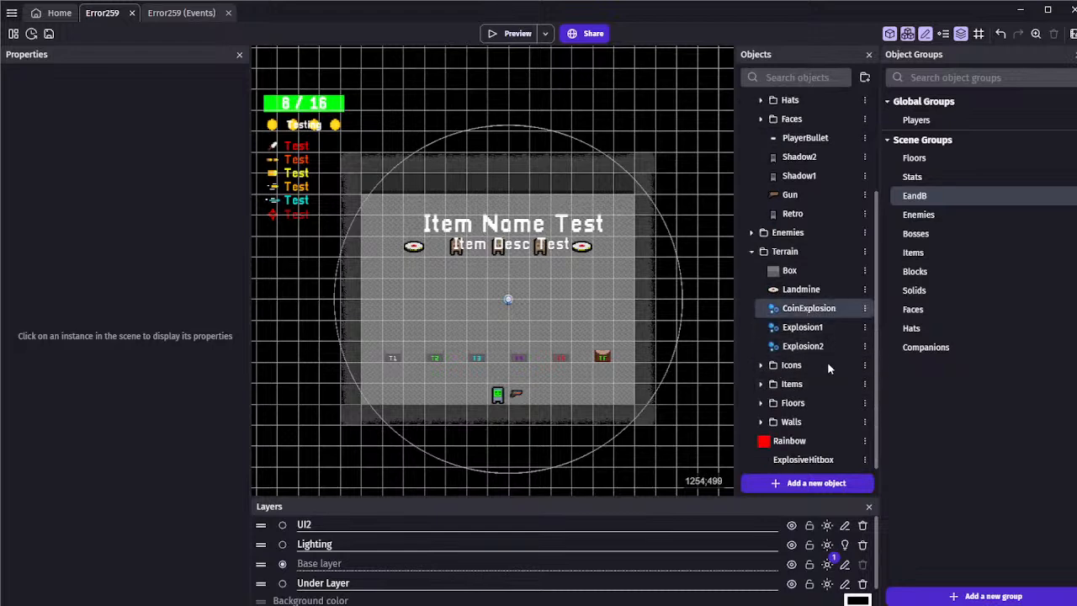
key(ctrl+d)
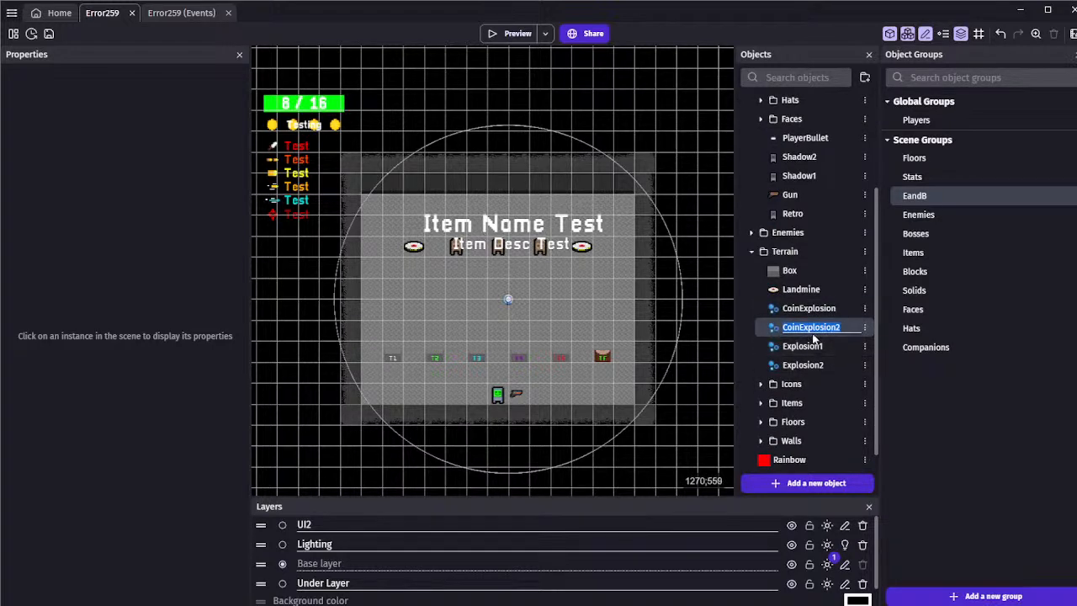
text(Yipeeee)
key(Return)
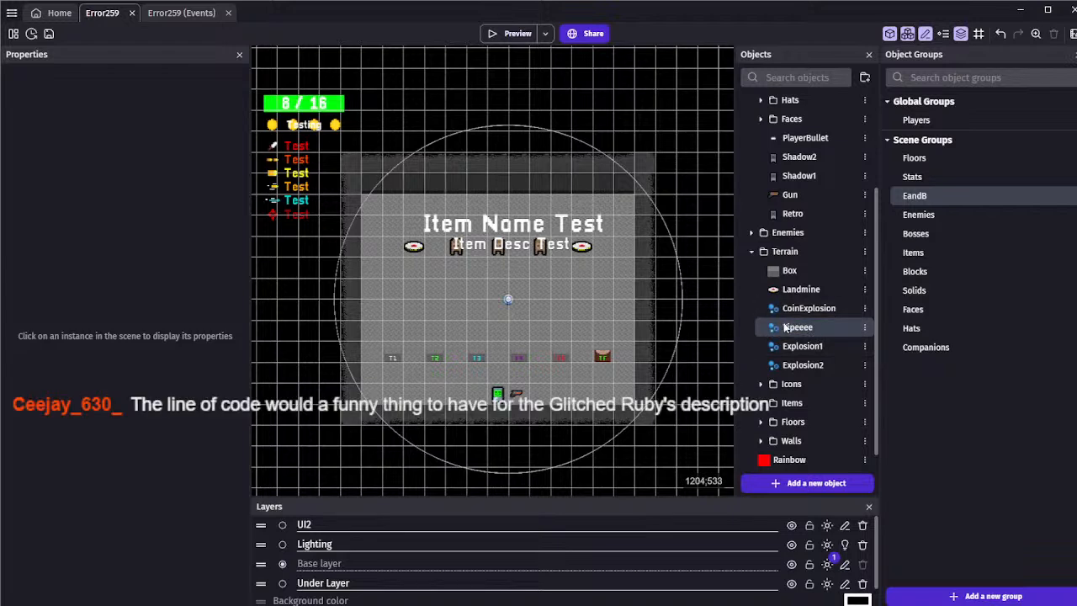
Return to the scene's events and look through the Players and Enemies event groups
click(174, 13)
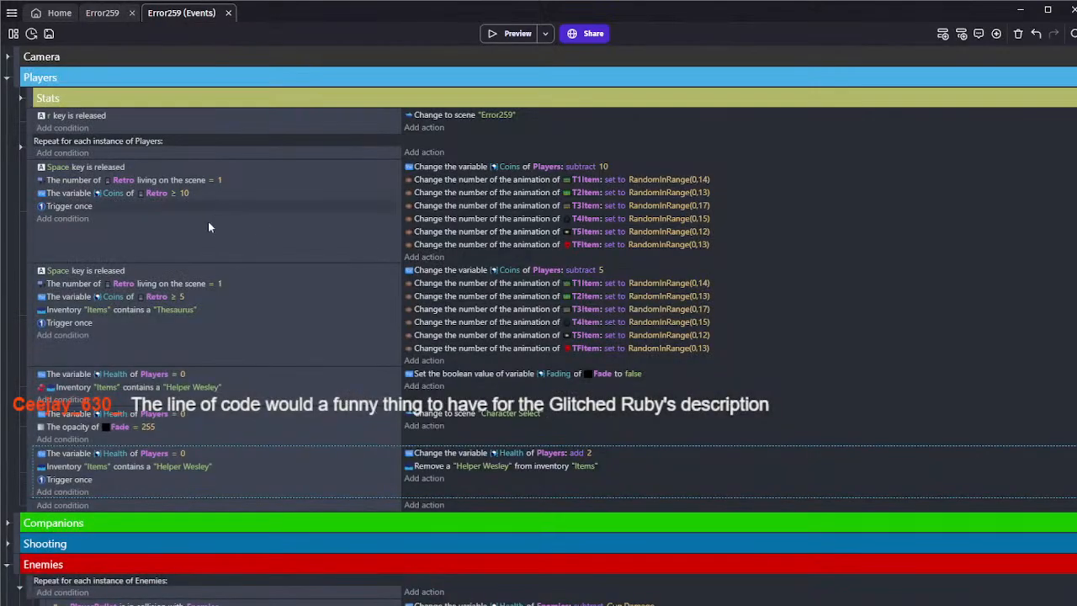
click(200, 244)
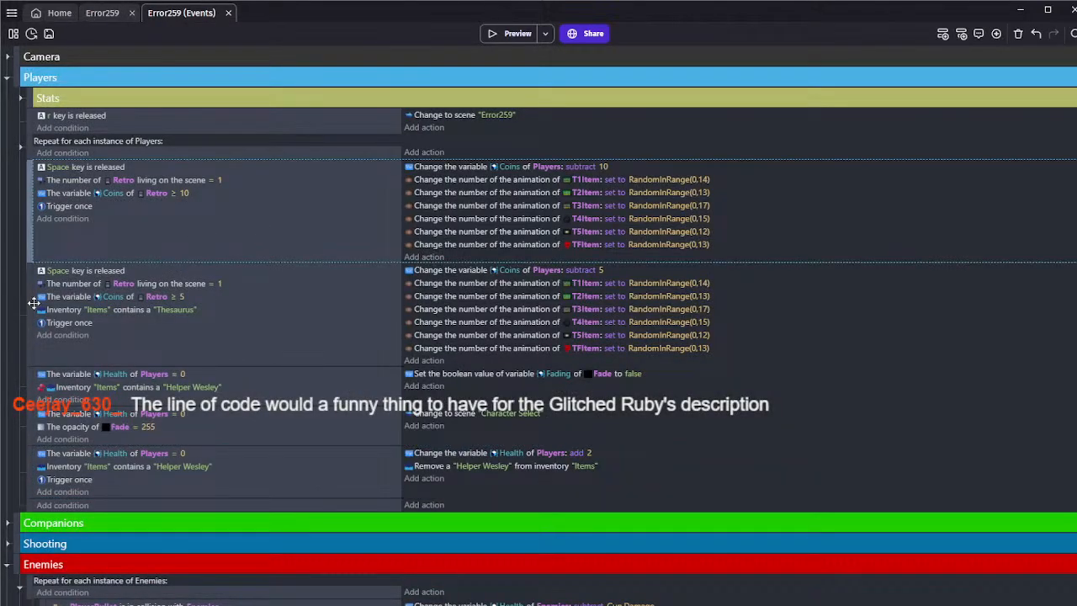
scroll(23, 370, down, 10)
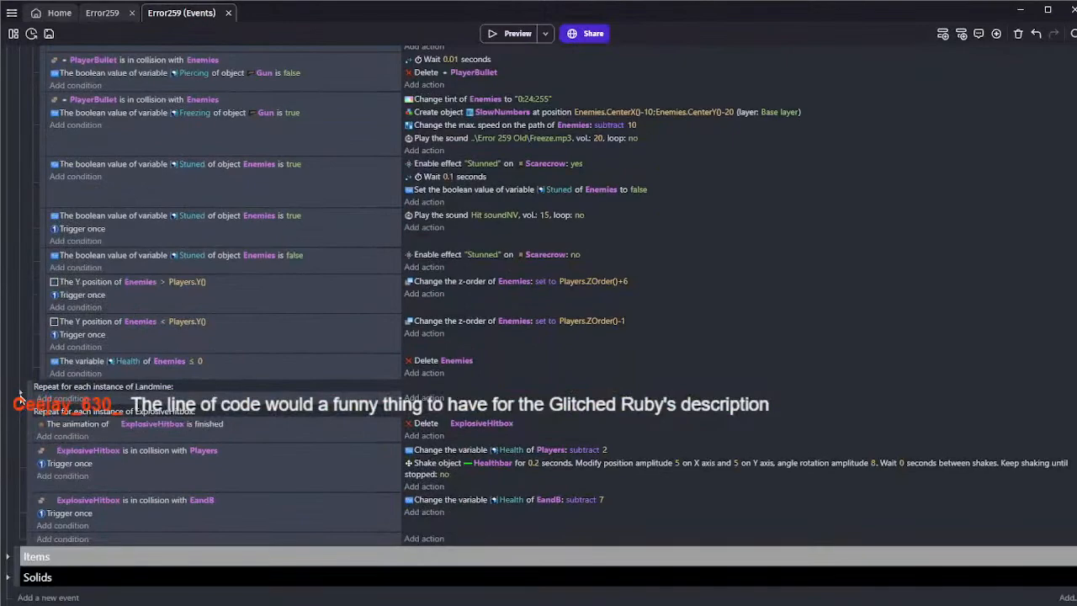
scroll(21, 392, up, 15)
scroll(20, 392, up, 2)
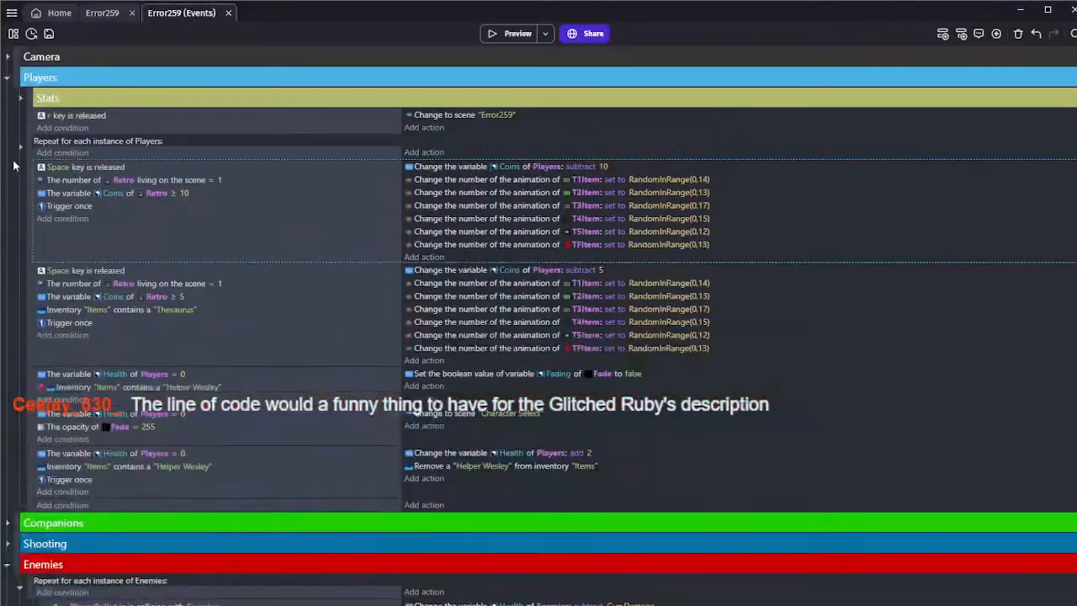
click(8, 77)
click(8, 77)
click(432, 387)
click(994, 568)
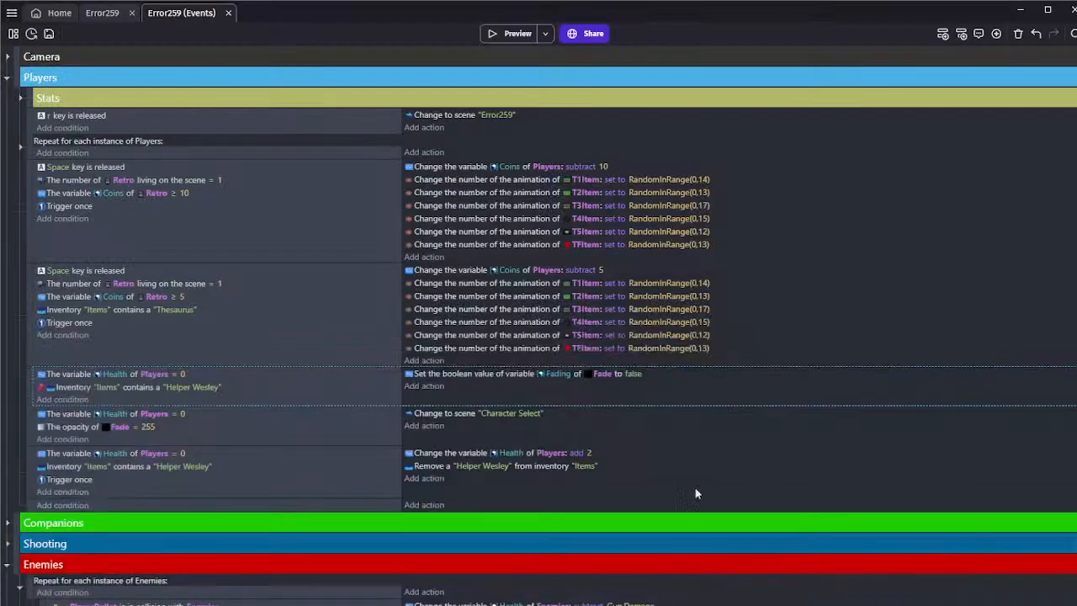
Start a Create an object action in the "Helper Wesley" revive event with Yipeeee as the object to create
click(428, 478)
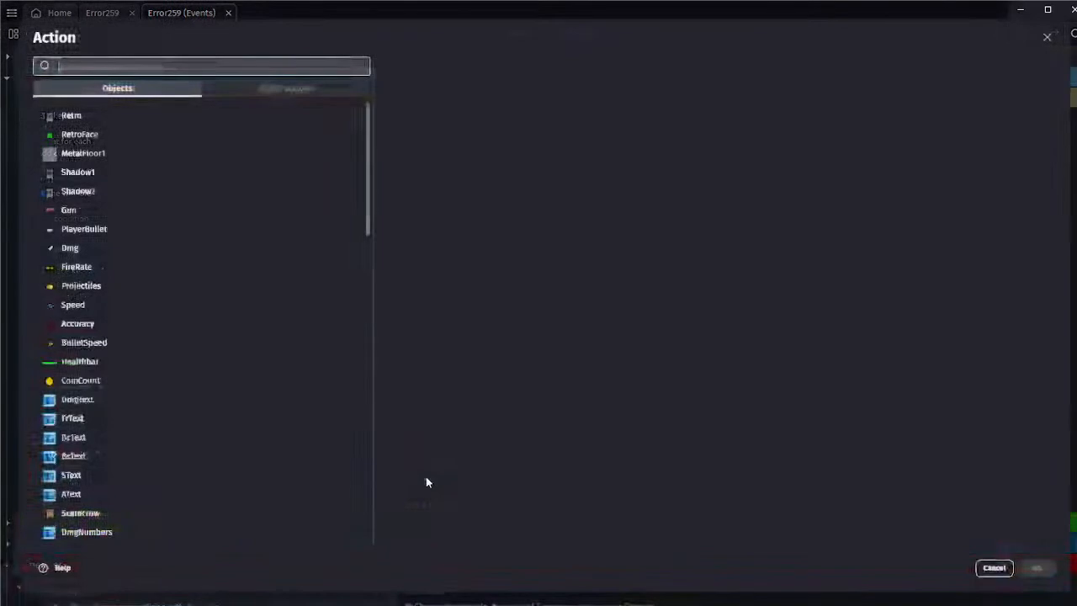
text(create)
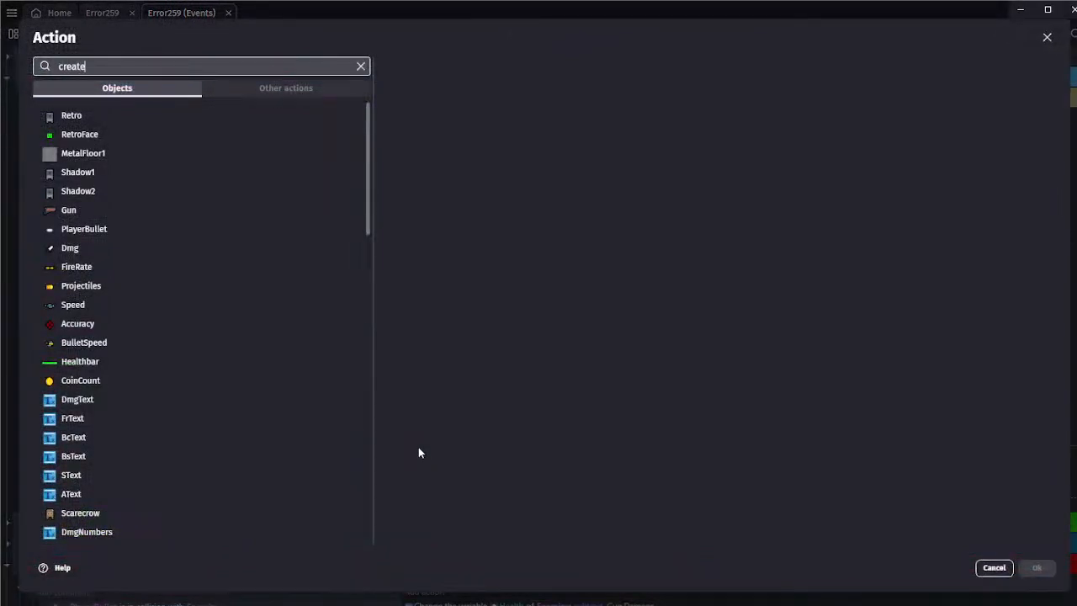
click(92, 139)
text(yip)
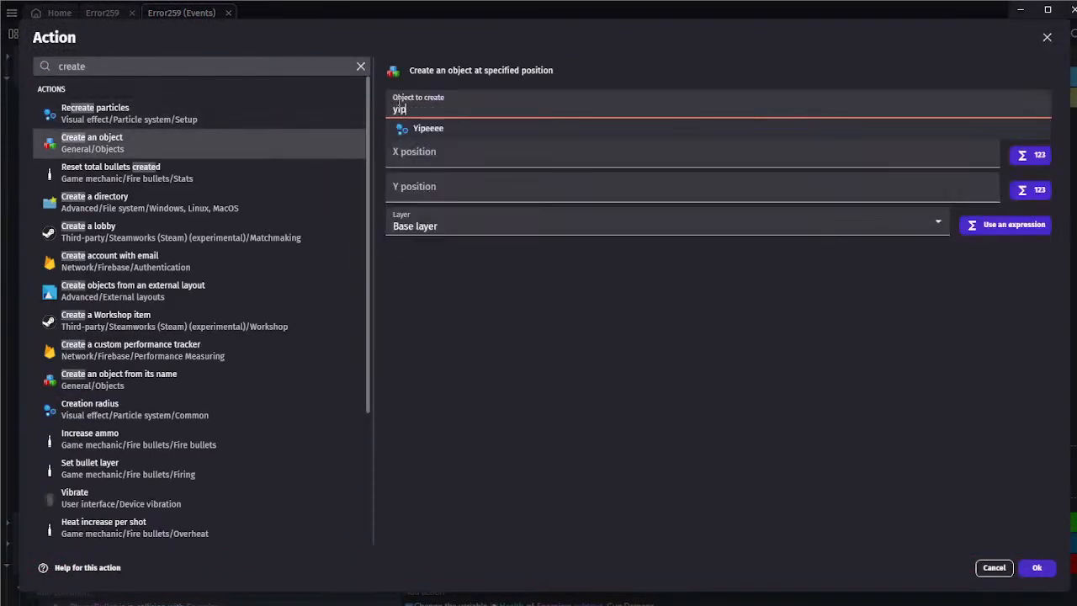
click(437, 131)
Set the created object's X position to Players.X() and Y position to Players.Y(), and confirm the action
click(439, 142)
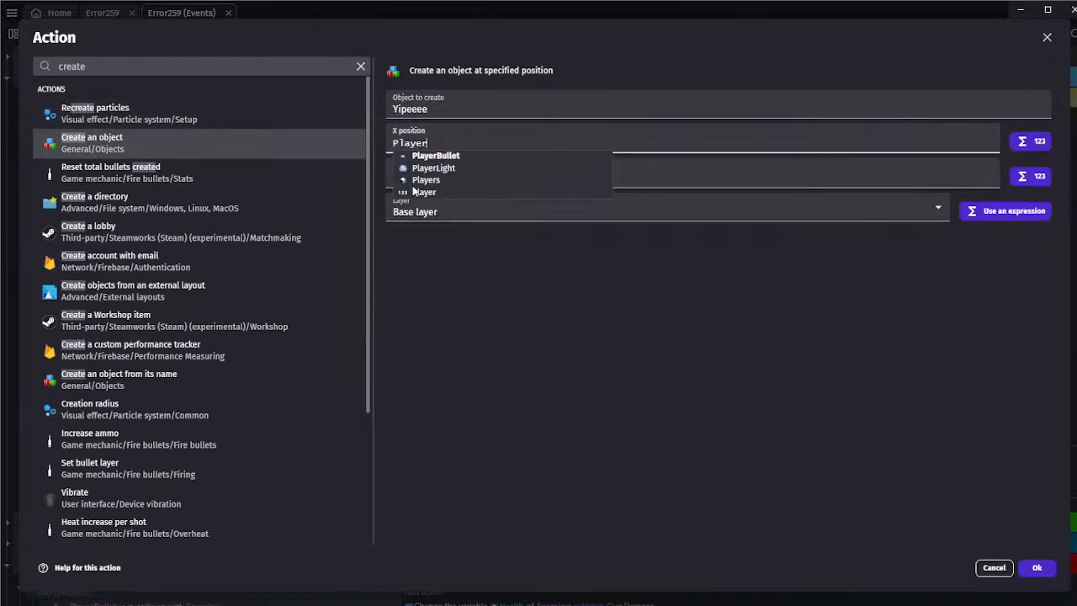
click(446, 180)
text(.X())
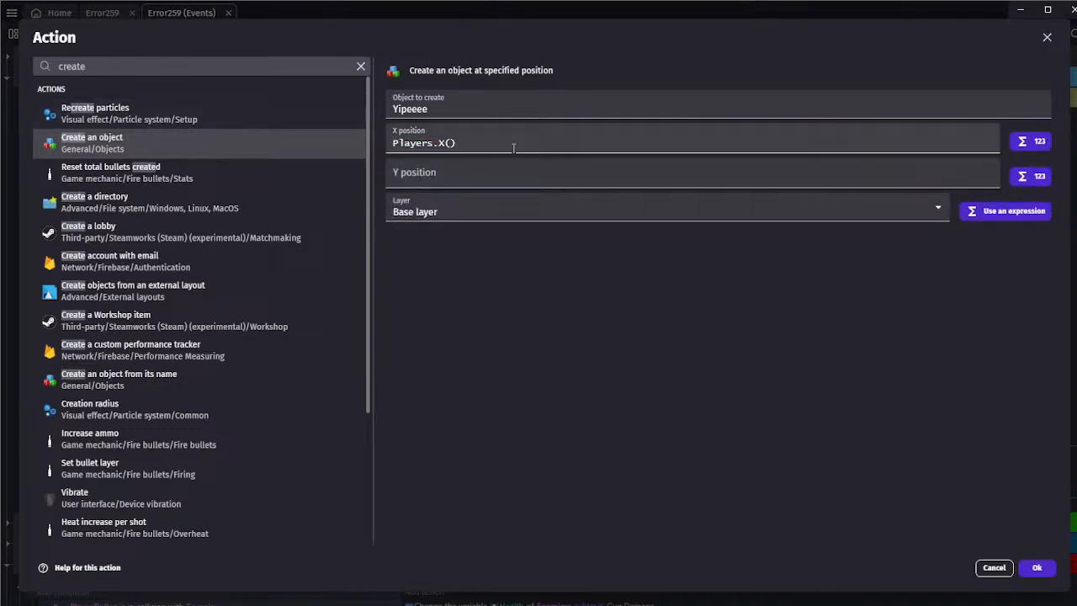
drag(514, 149, 389, 147)
key(ctrl+c)
click(435, 173)
key(ctrl+v)
drag(445, 179, 438, 179)
text(Y)
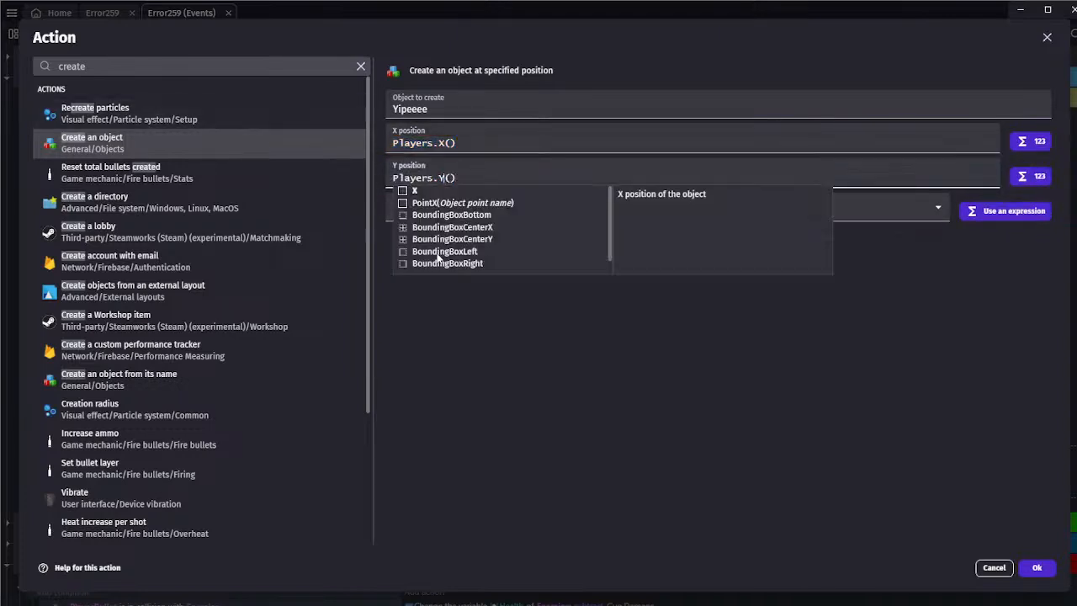
click(1037, 567)
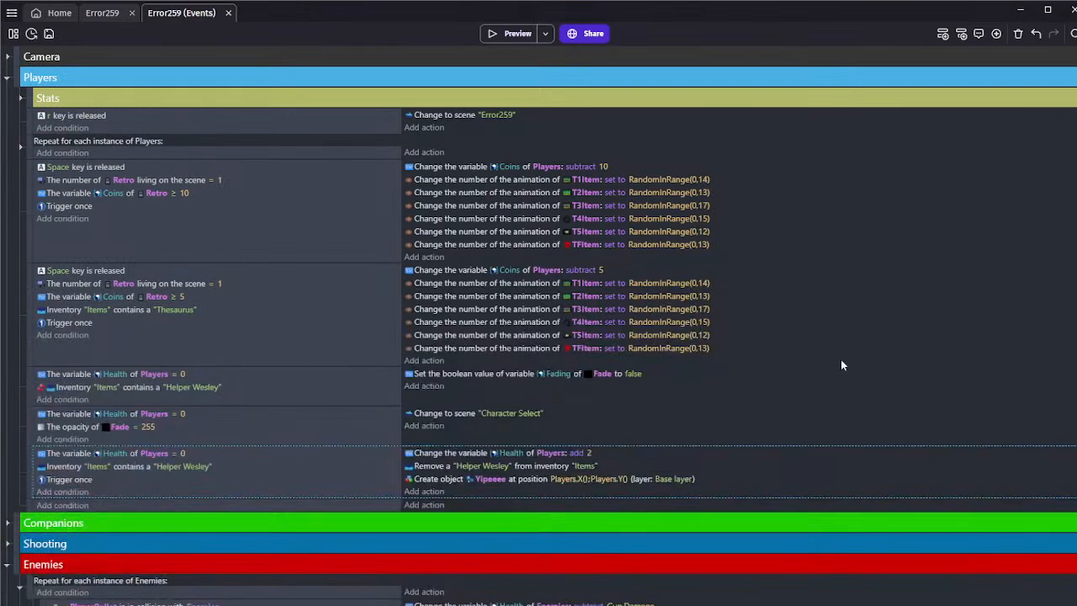
Open the Yipeeee particle emitter for editing in the scene editor and replace its particle image with Helper Wesley.png
click(102, 12)
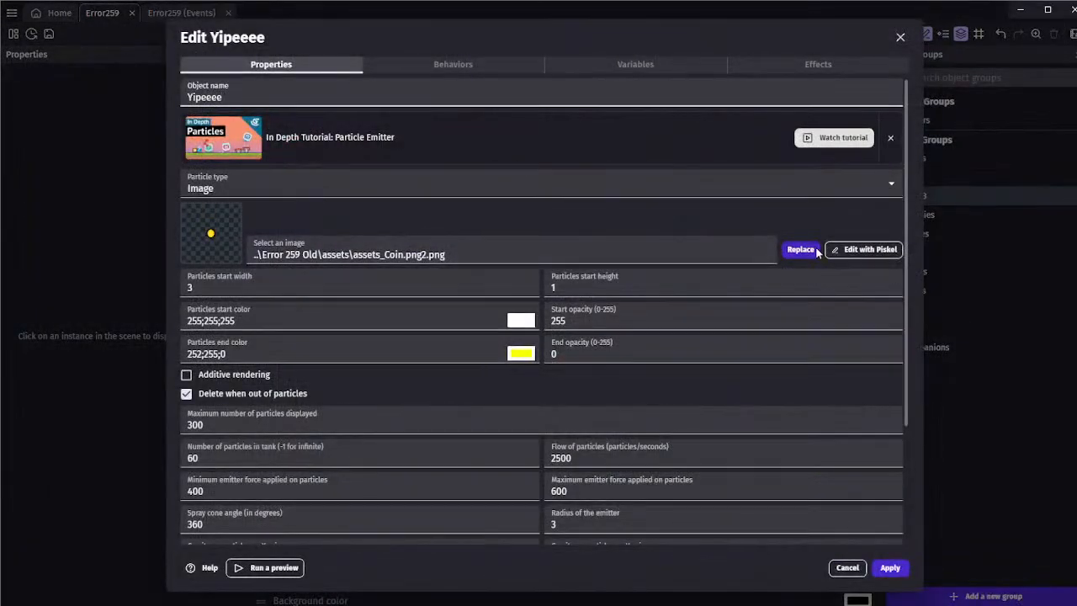
click(800, 249)
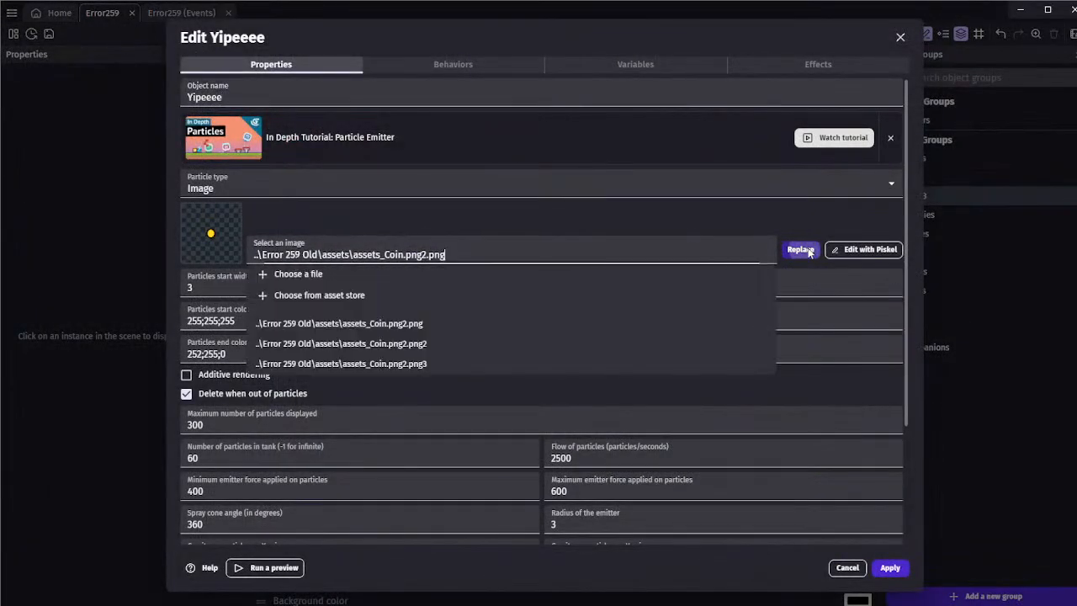
click(286, 274)
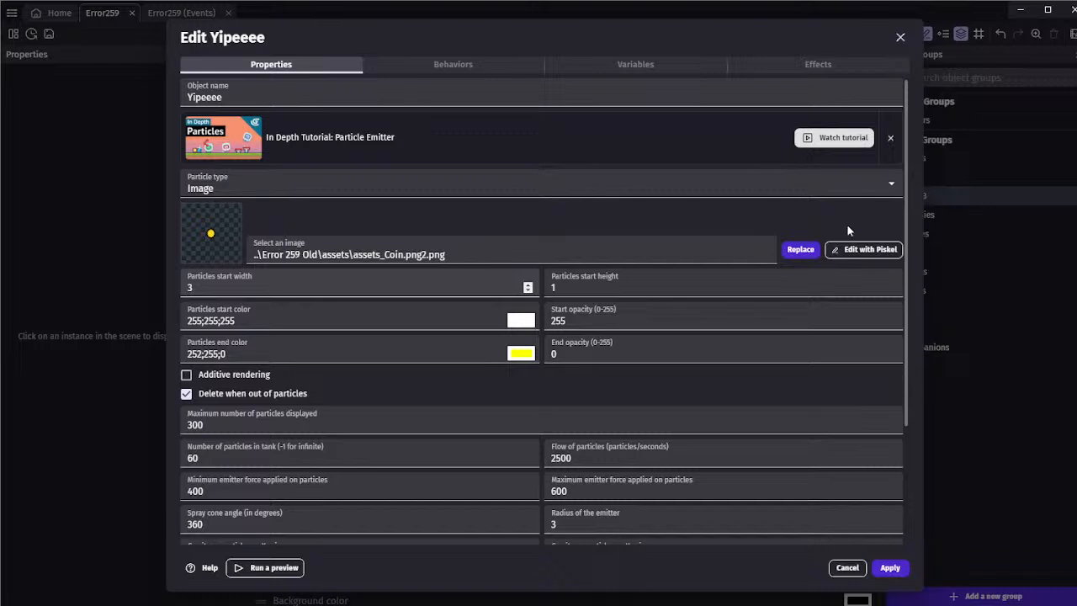
click(732, 185)
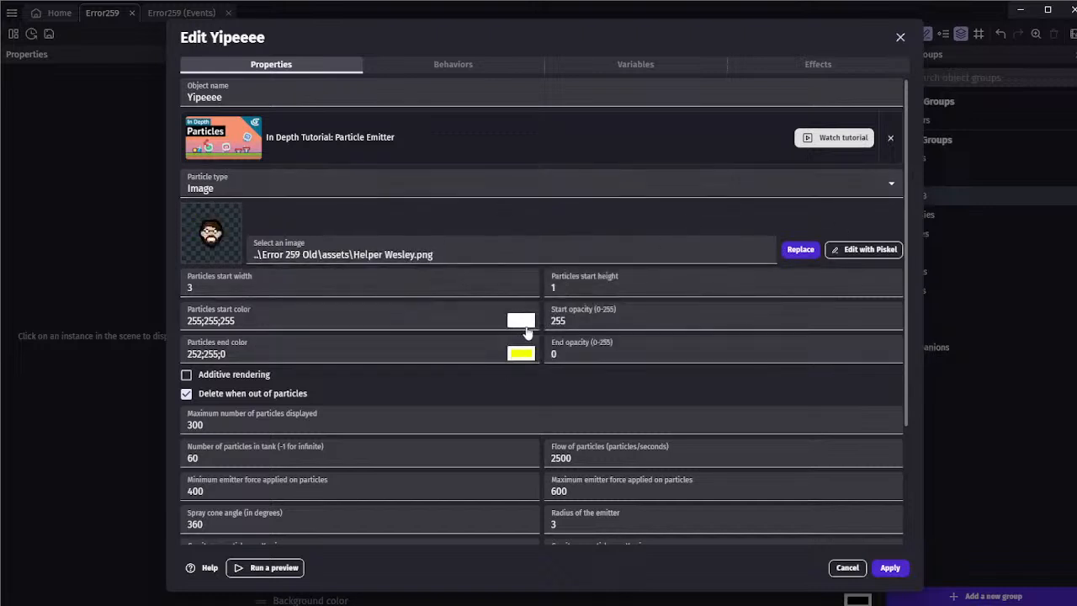
Set Yipeeee's particle end color to white (255;255;255) and apply the object's changes
click(523, 356)
drag(520, 360, 490, 345)
click(459, 367)
scroll(437, 363, down, 2)
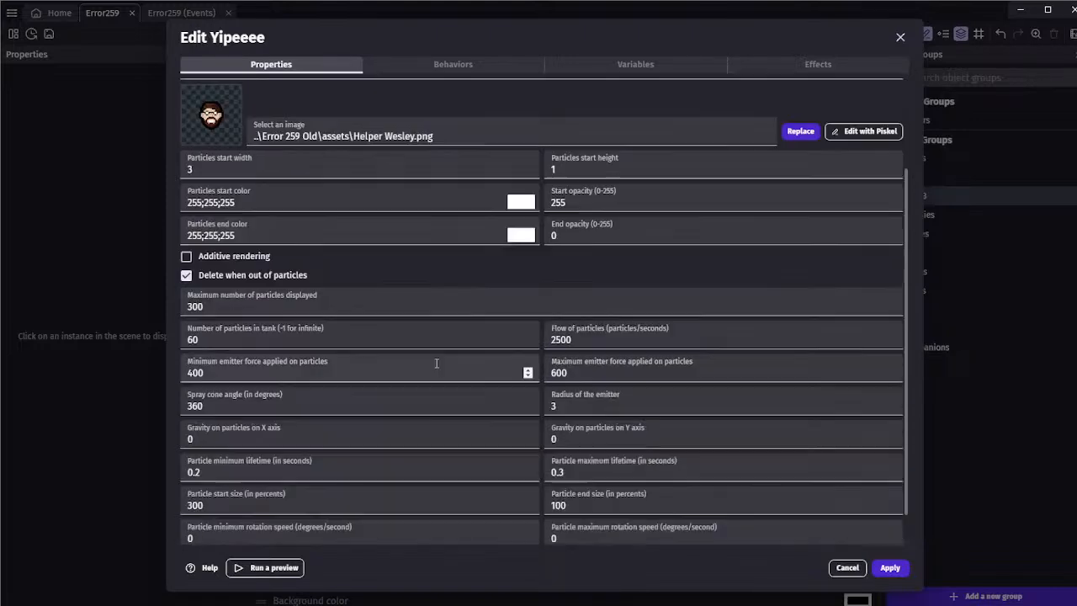
click(889, 567)
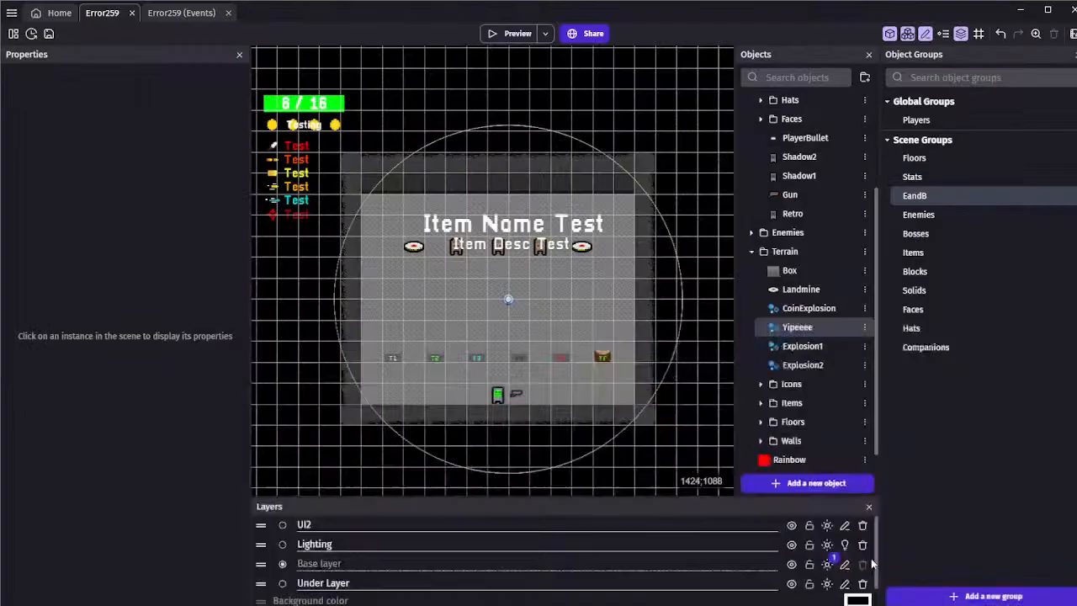
Return to the scene's events and collapse the per-enemy events and the whole Enemies group
click(173, 13)
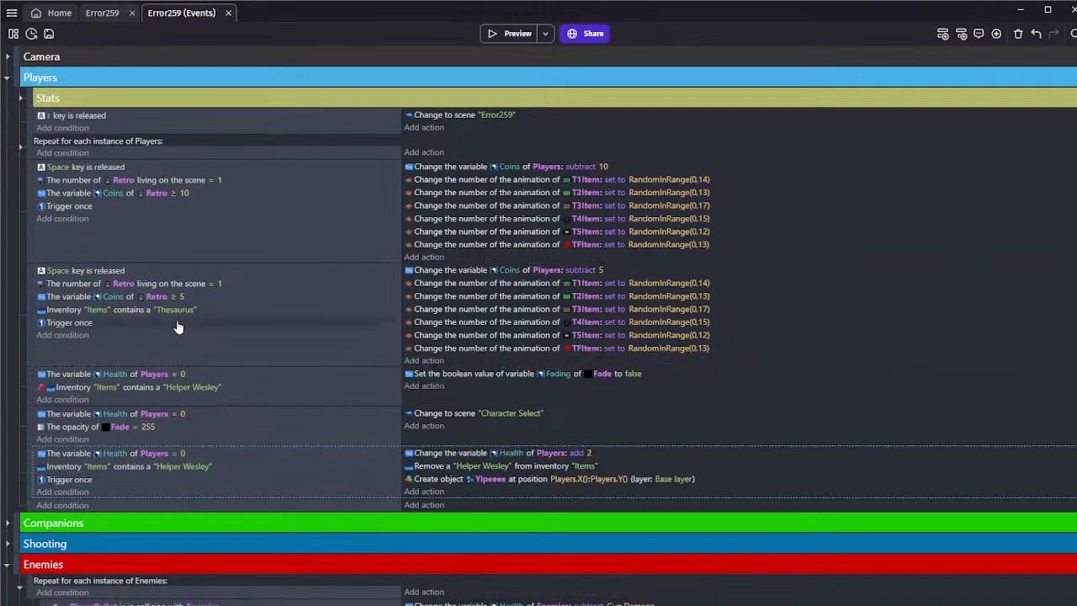
scroll(177, 326, down, 5)
scroll(36, 330, up, 2)
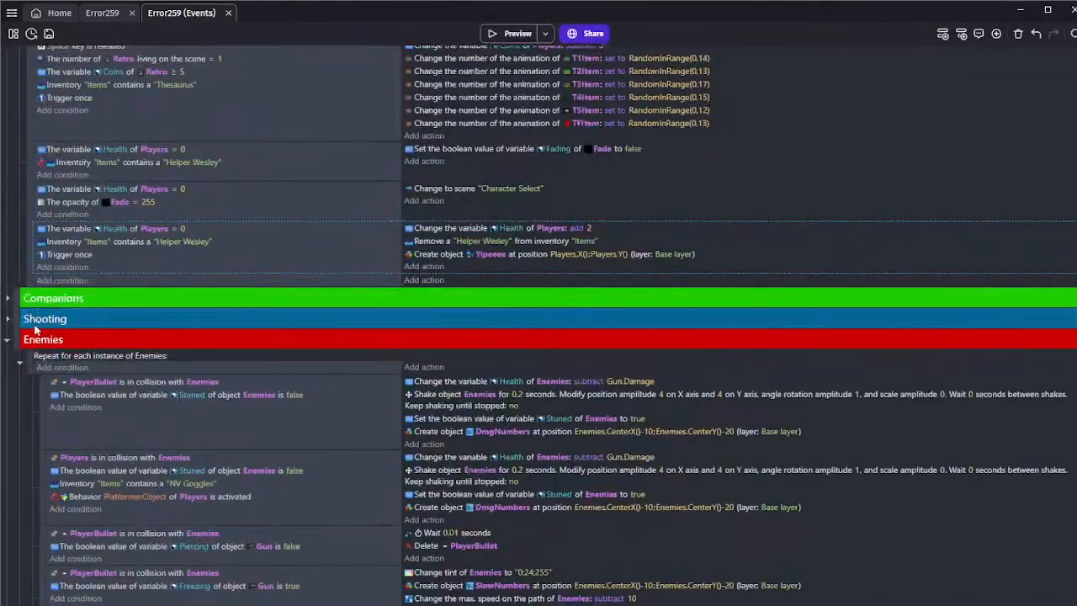
click(18, 363)
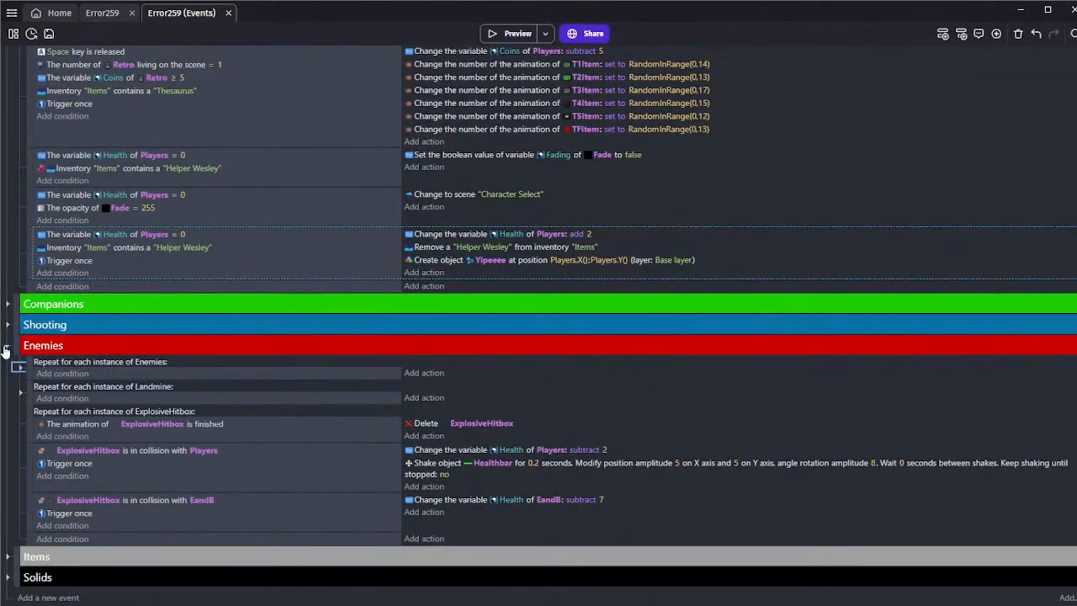
click(6, 347)
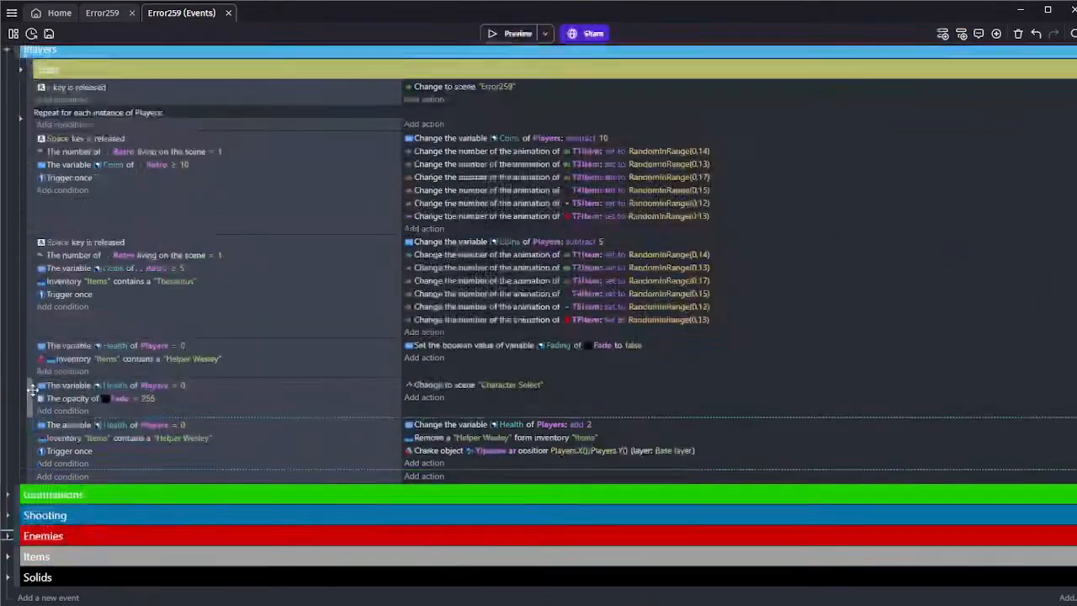
Move the scene's left landmine to X 408 and play-test the scene by walking the player up toward it
click(102, 12)
drag(405, 244, 425, 244)
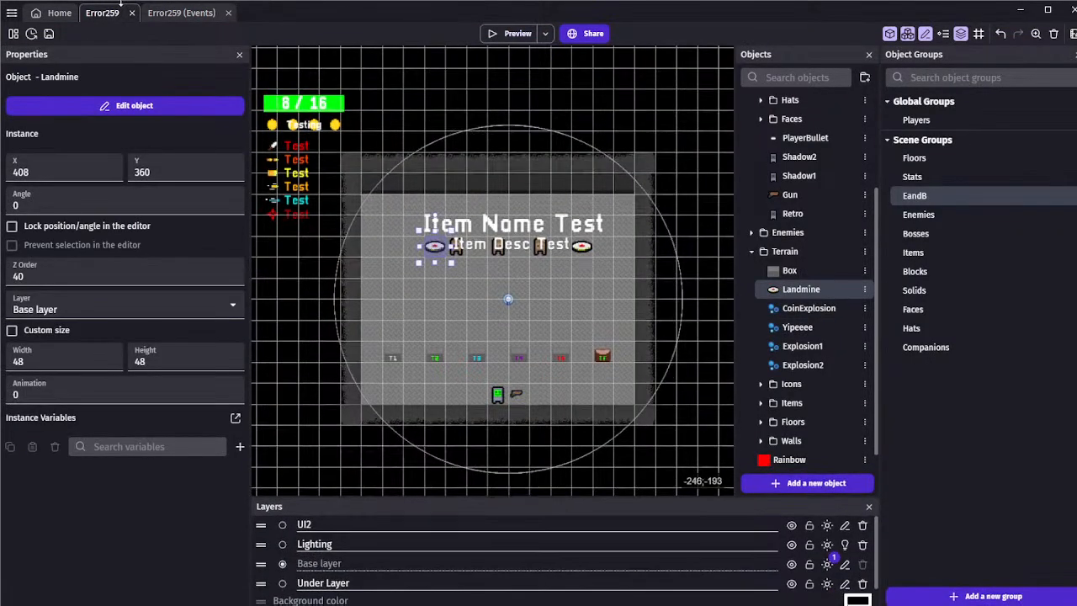
click(511, 34)
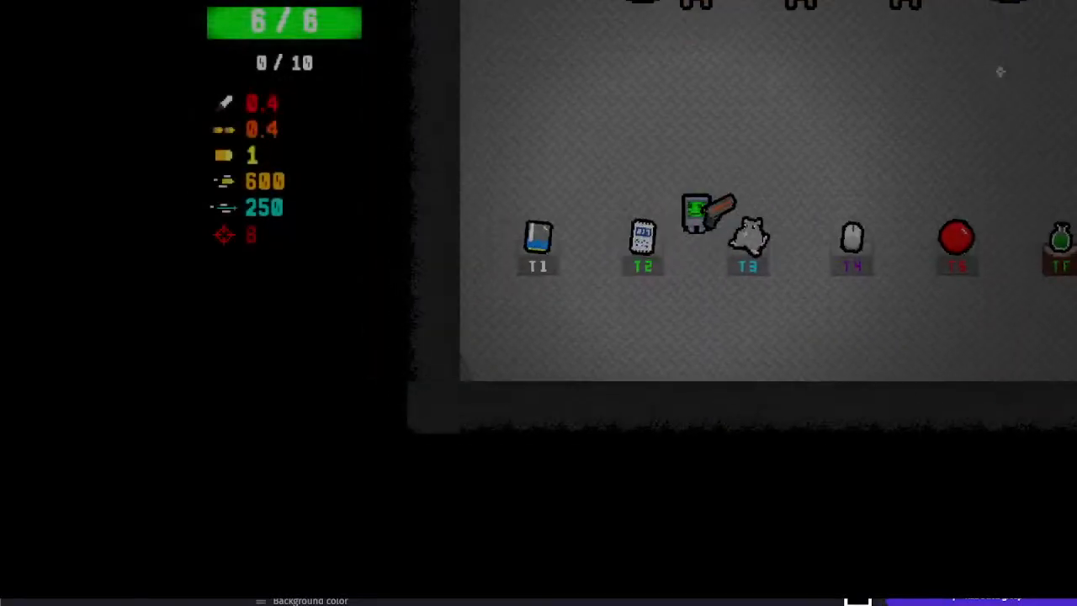
key(w)
key(a)
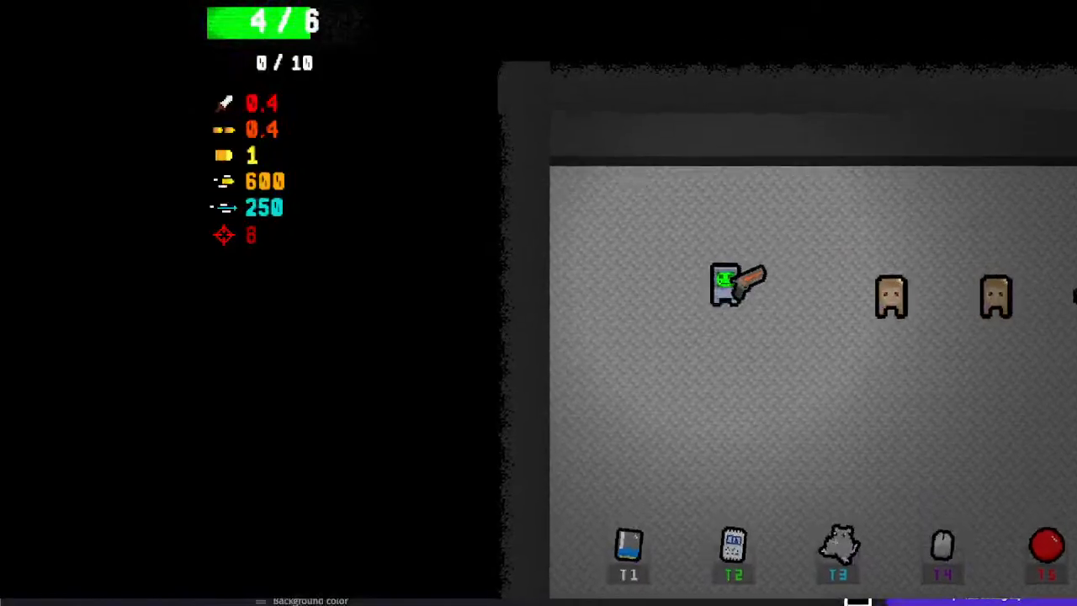
key(alt+F4)
Move the left landmine back one grid cell to its former spot and save the project
click(435, 248)
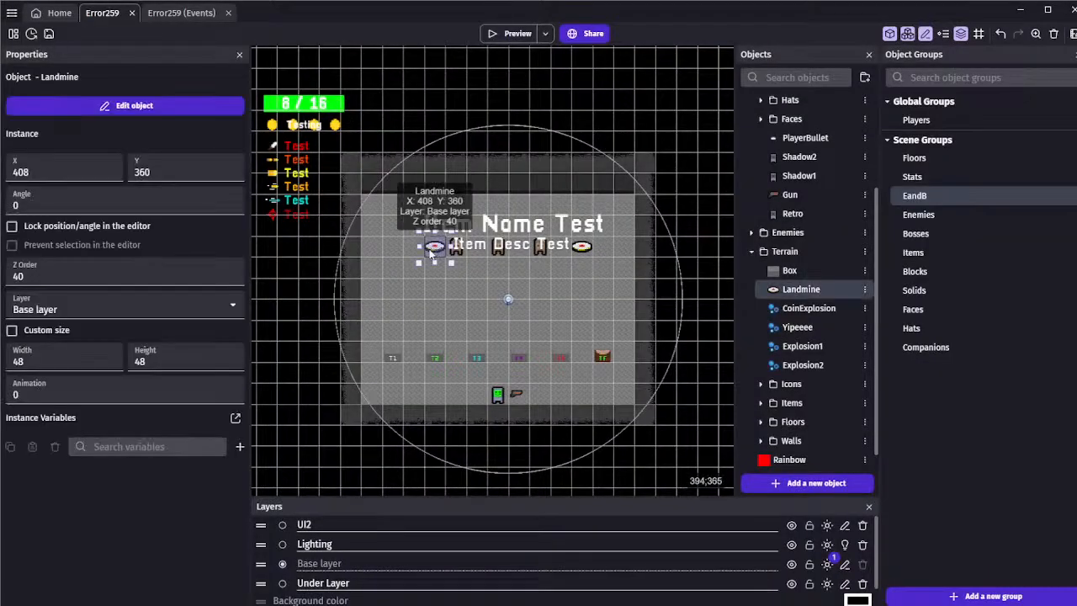
drag(431, 254, 420, 249)
click(423, 281)
click(49, 35)
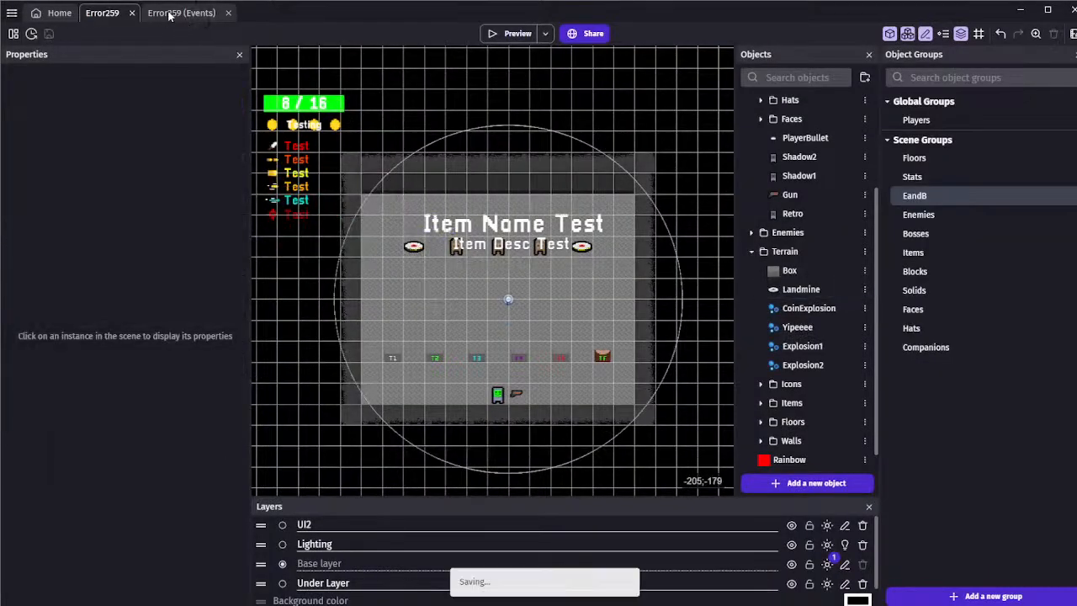
Return to the scene's events, check the Players group and save the project
click(170, 15)
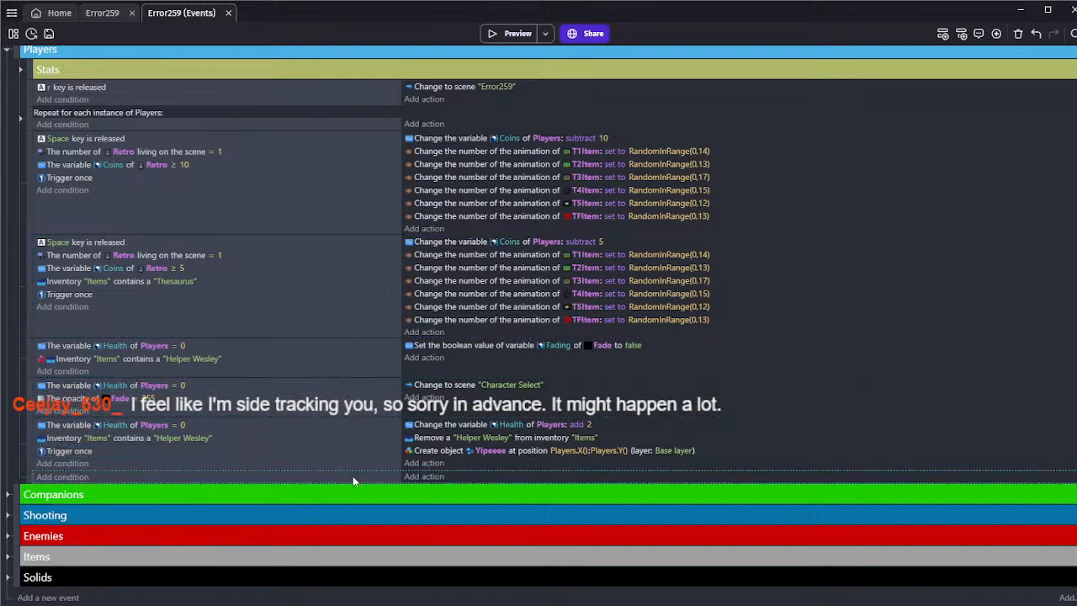
scroll(356, 467, up, 1)
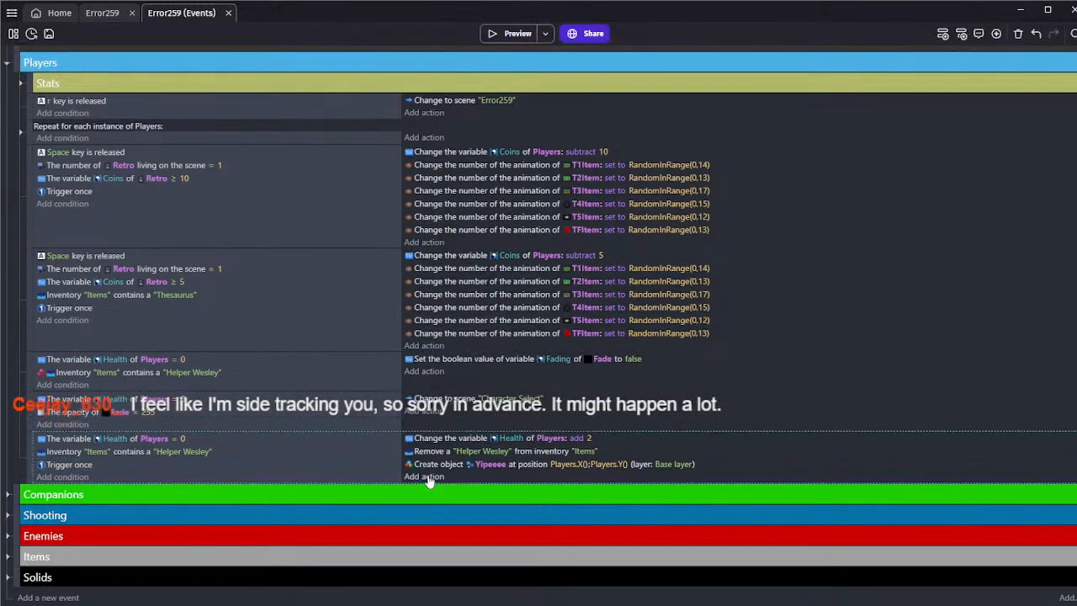
click(48, 35)
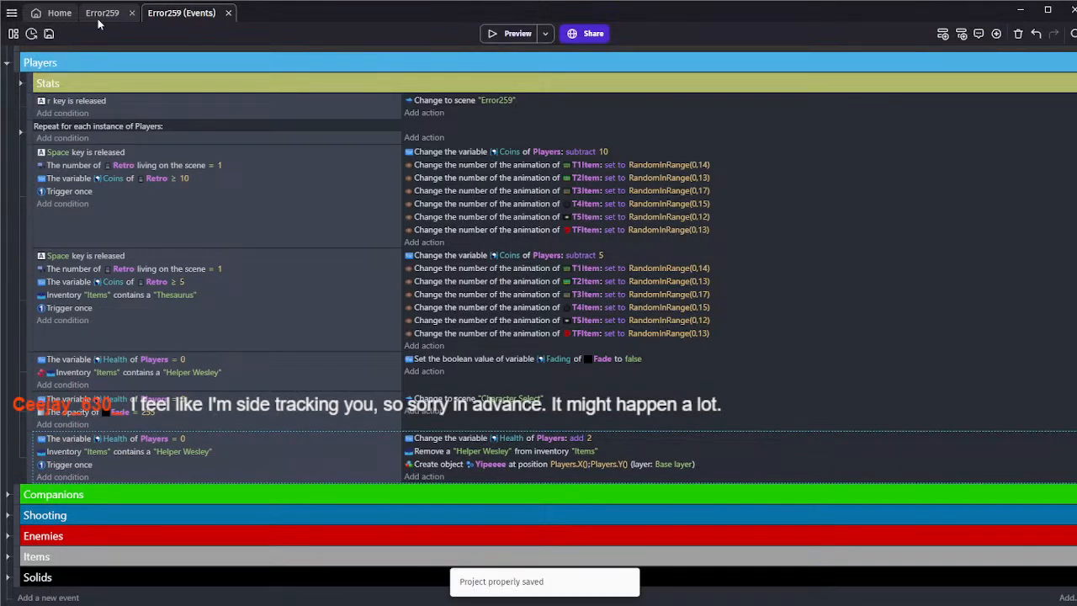
click(102, 13)
click(180, 12)
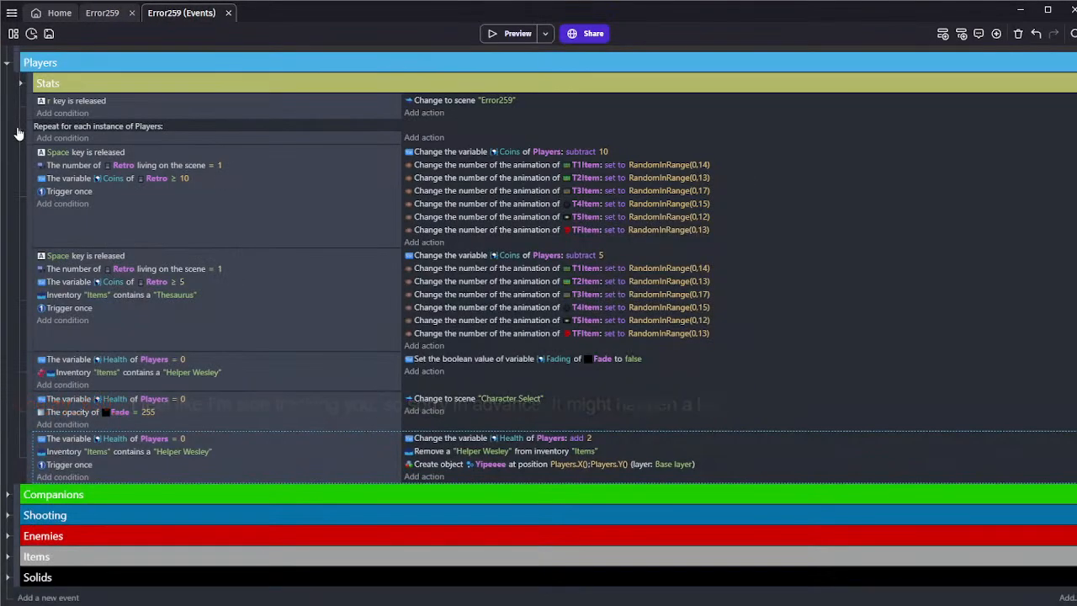
Collapse the Players group, expand Items, and duplicate the "Explosive Shot" pickup event in T4 Items
click(8, 64)
click(6, 160)
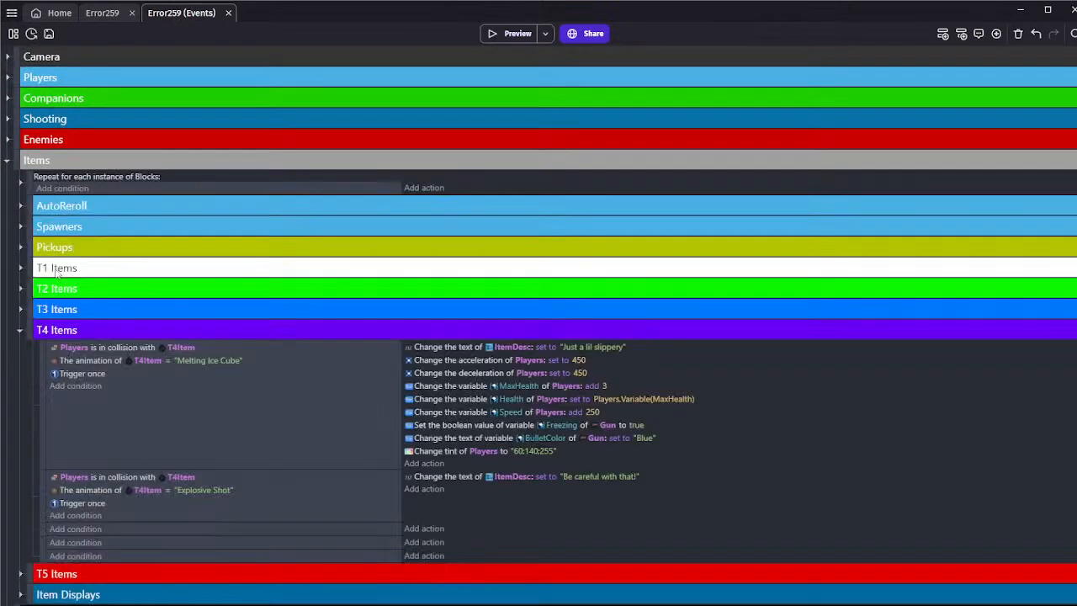
scroll(73, 381, down, 1)
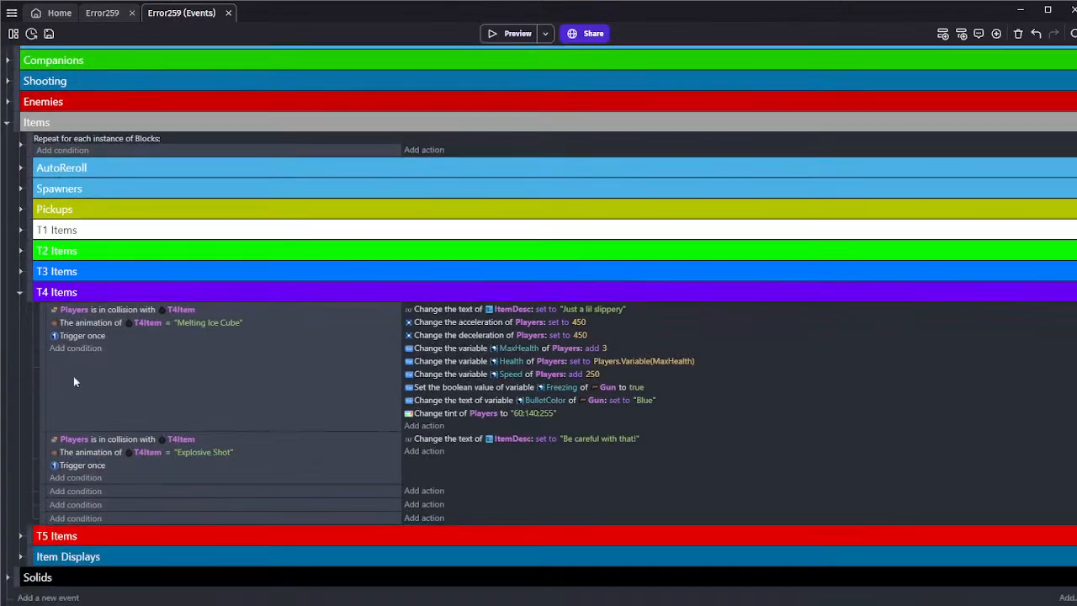
click(133, 476)
click(152, 494)
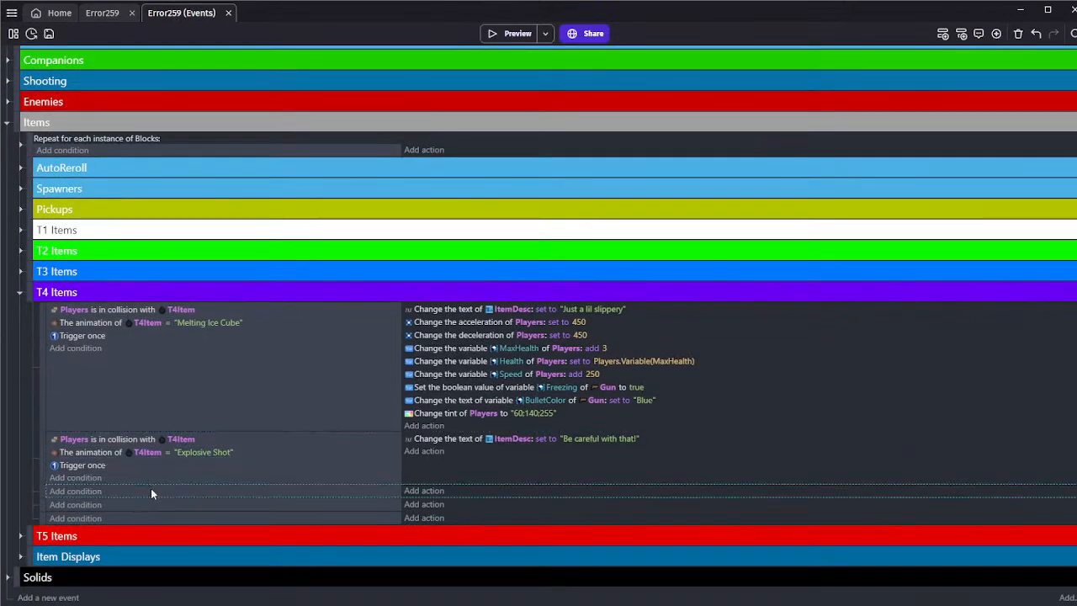
key(ctrl+v)
Set the duplicated event's T4Item animation condition to "Helper Wesley", without adding another action
click(200, 505)
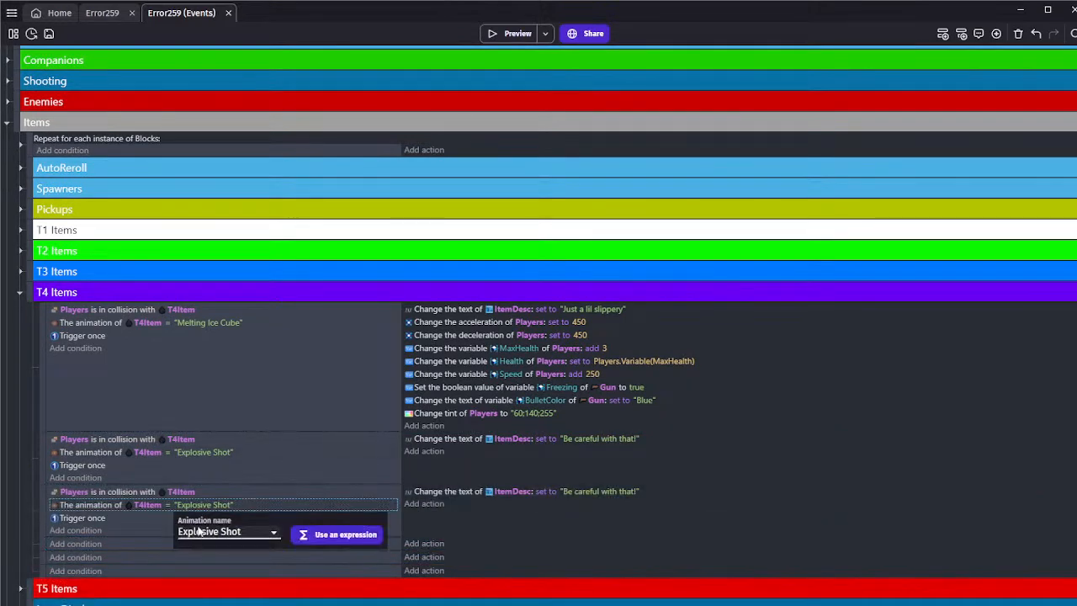
click(219, 387)
click(437, 524)
click(430, 505)
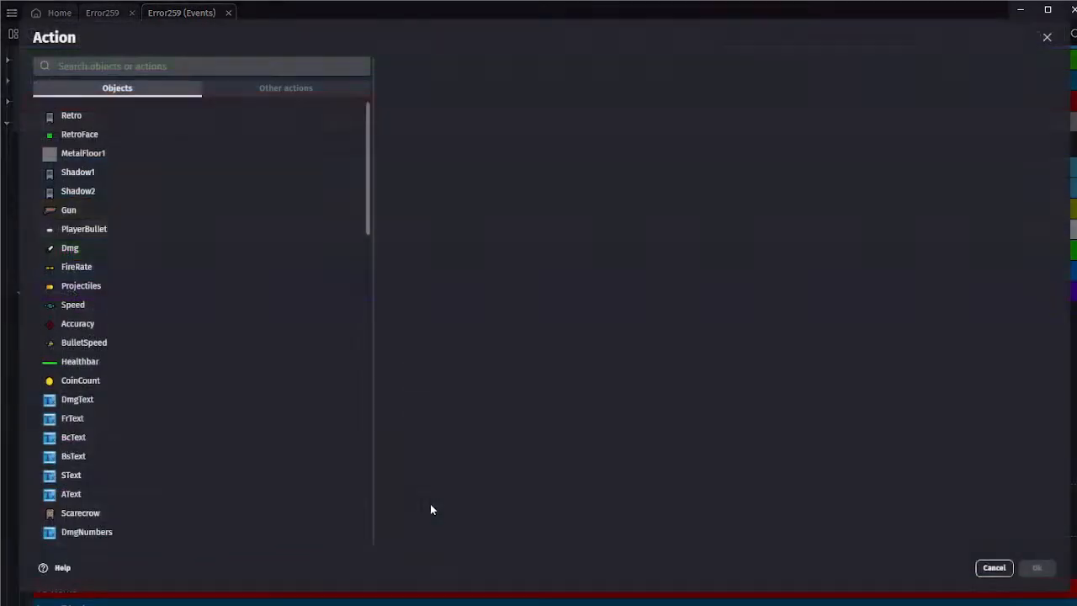
click(994, 567)
Change the Helper Wesley event's ItemDesc text to "Lends a helping hand" and save the project
click(598, 493)
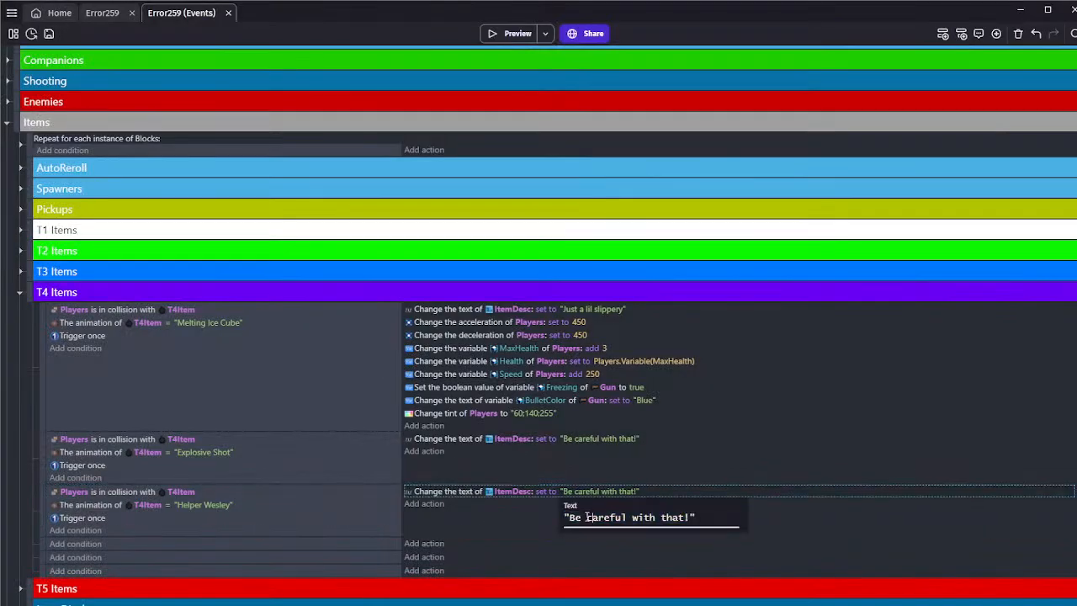
drag(570, 518, 690, 520)
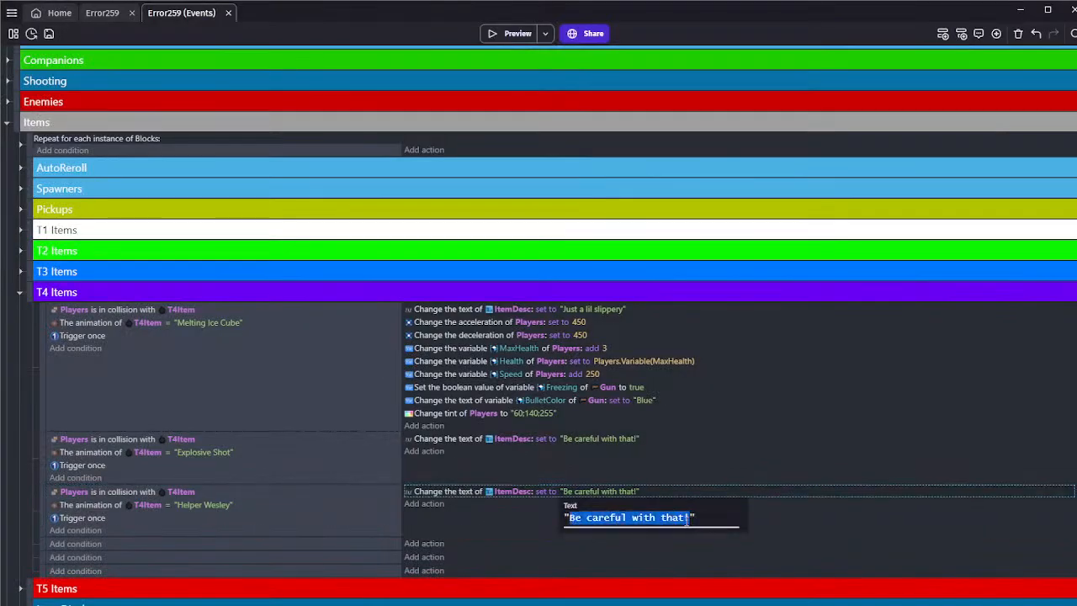
text(Le)
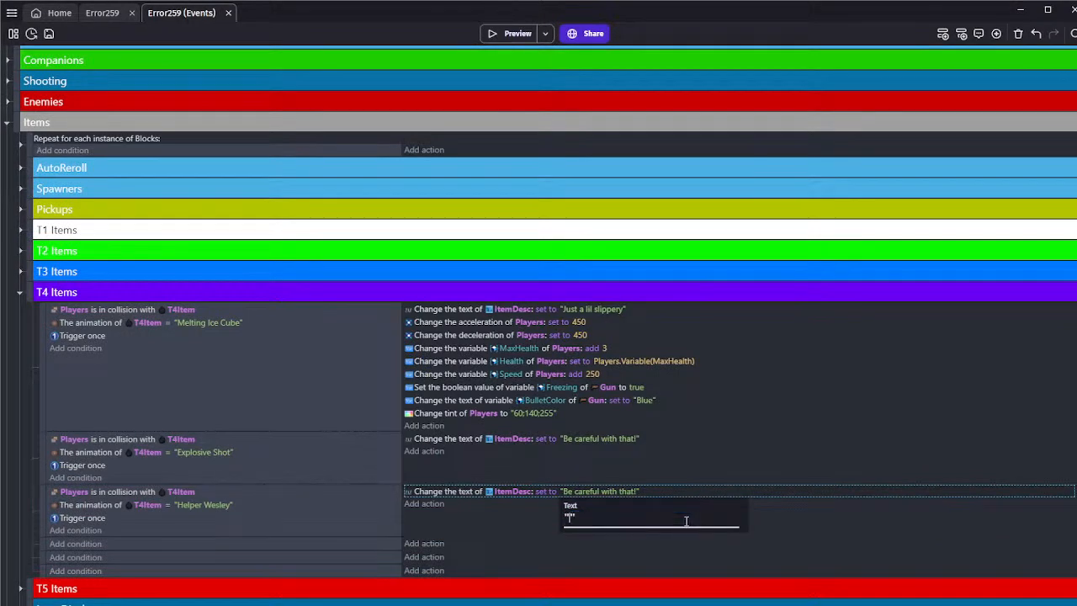
text(Lends a helping hand)
key(Return)
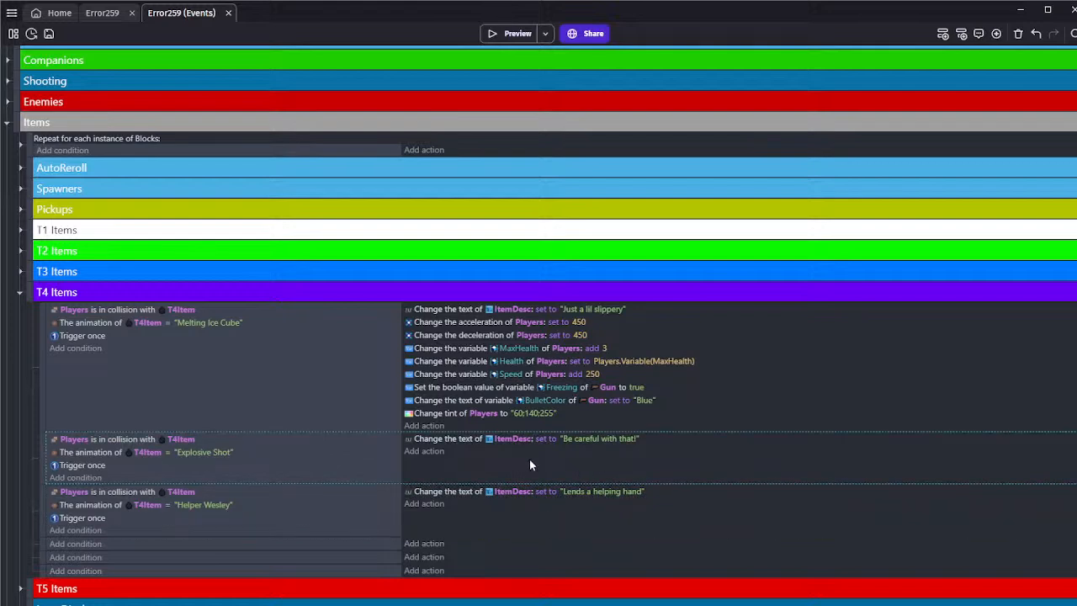
click(49, 34)
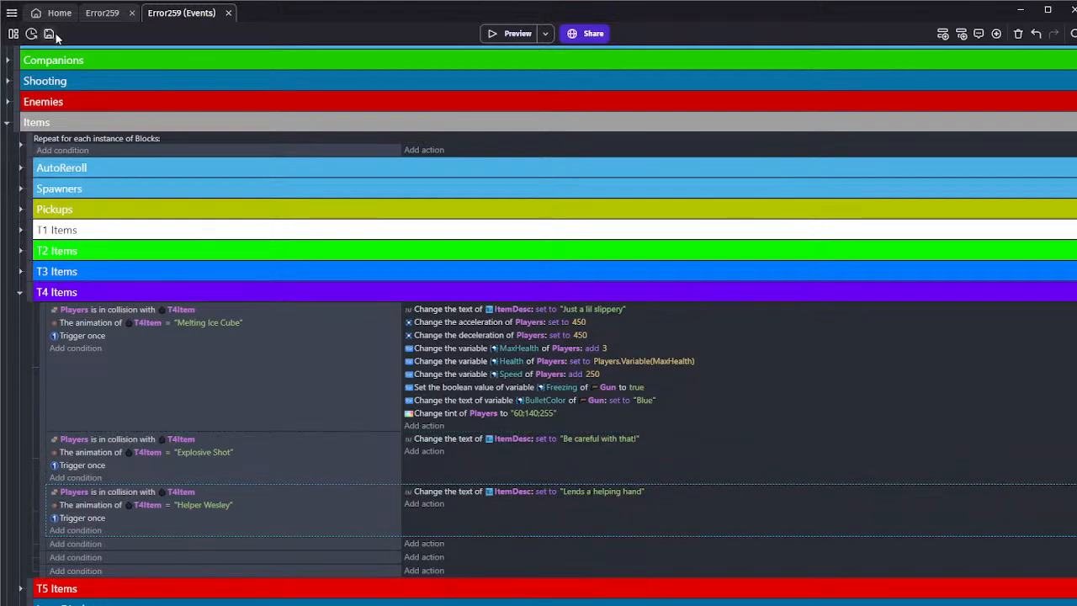
Look over the T4 Items events, then expand T1 Items and examine the Glitched Ruby event
click(345, 413)
click(435, 457)
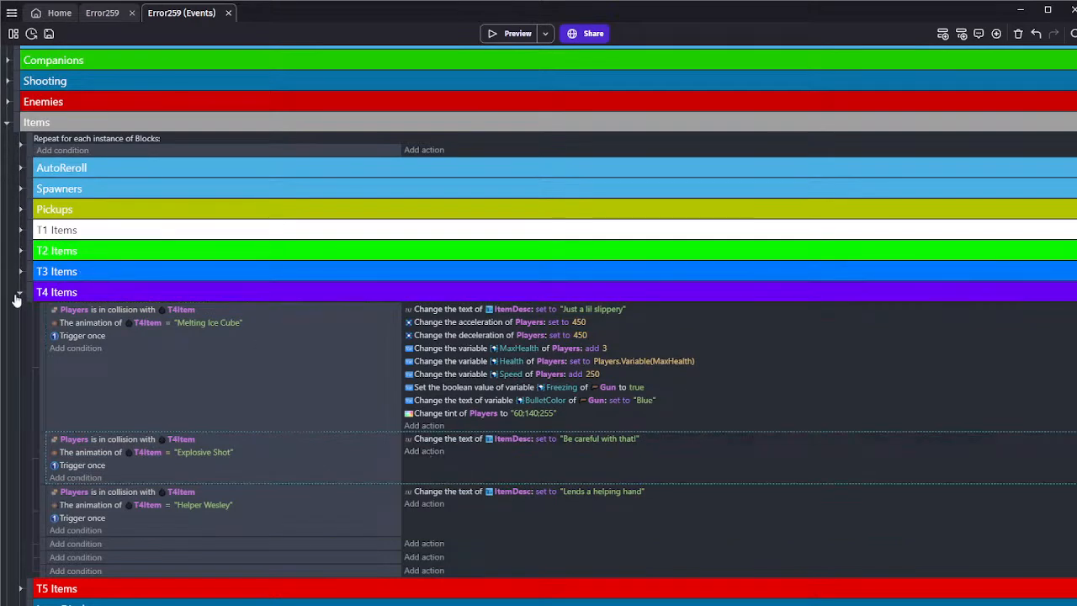
scroll(17, 276, down, 1)
scroll(18, 272, up, 1)
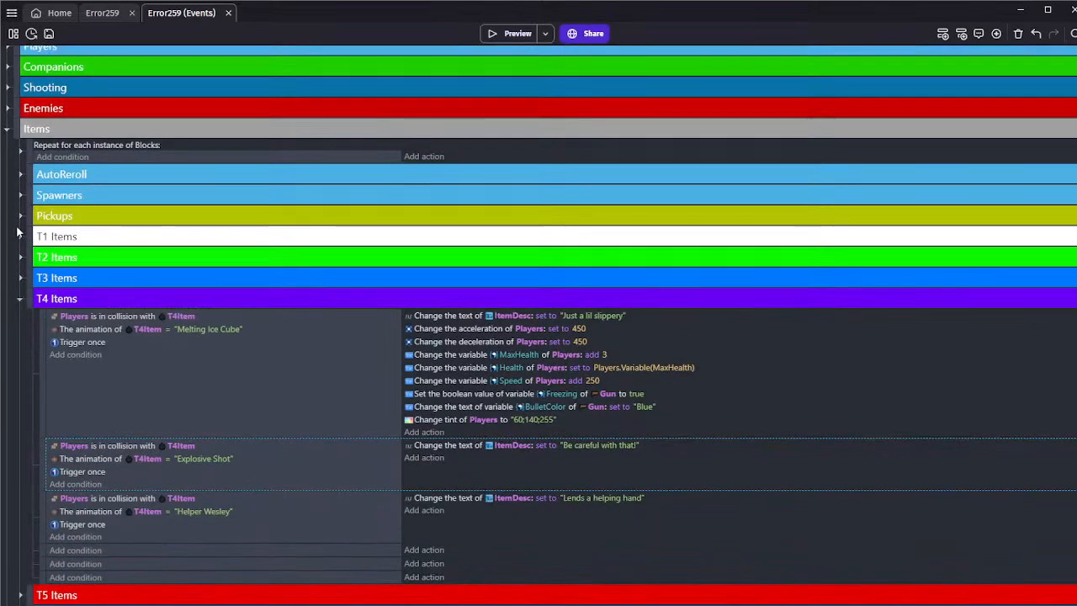
click(20, 231)
scroll(173, 258, down, 2)
scroll(174, 257, down, 3)
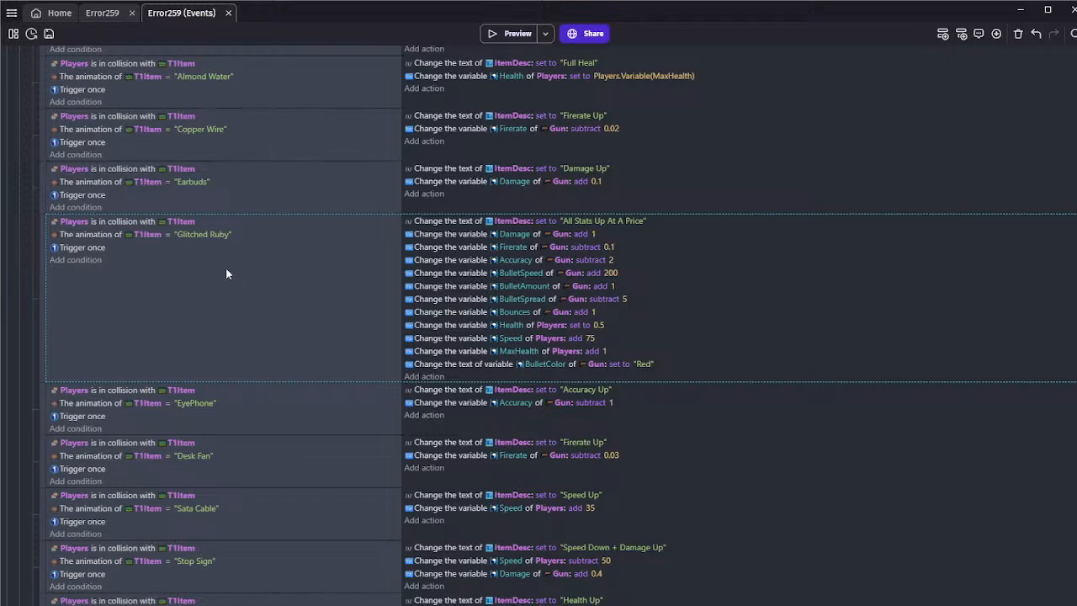
Try to replace the Glitched Ruby event's ItemDesc text with the clipboard contents, then discard the change
click(585, 224)
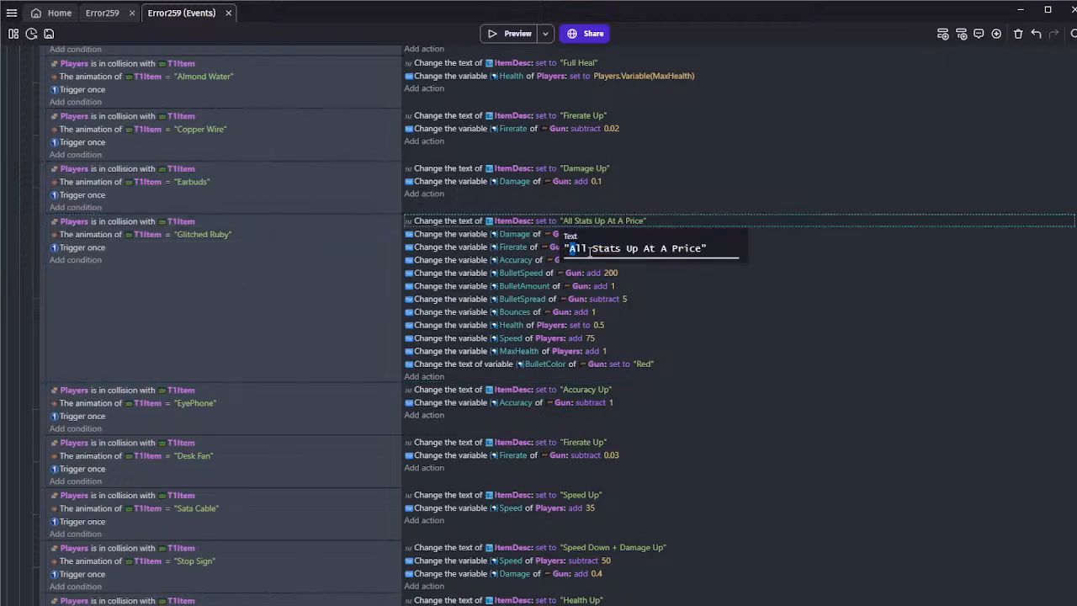
drag(574, 251, 698, 251)
key(ctrl+v)
scroll(699, 299, up, 5)
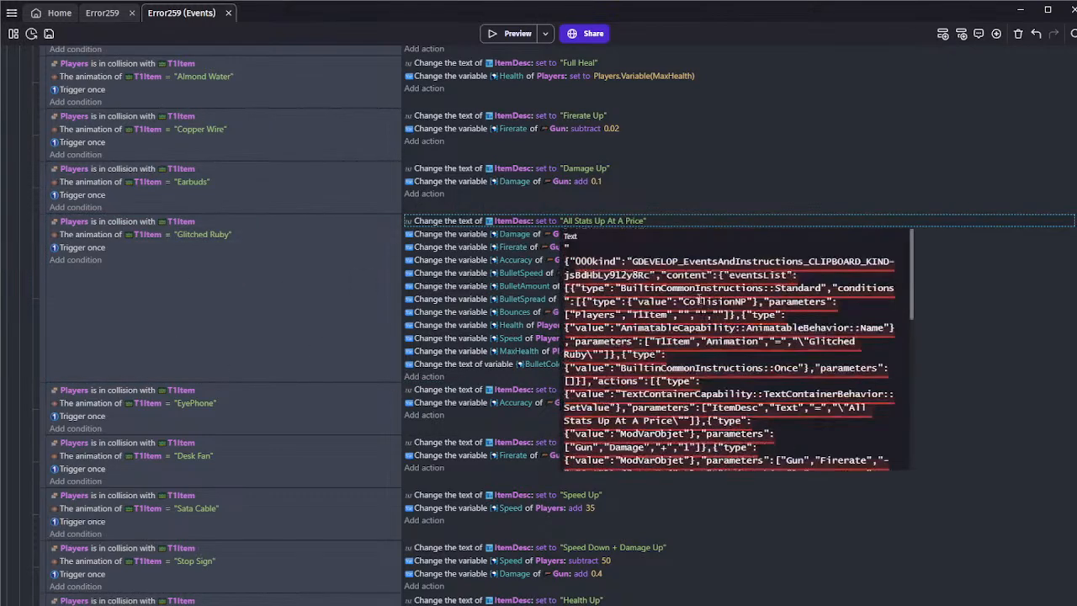
scroll(635, 253, down, 5)
scroll(640, 277, up, 5)
scroll(644, 294, down, 5)
scroll(649, 314, up, 5)
drag(627, 303, 412, 301)
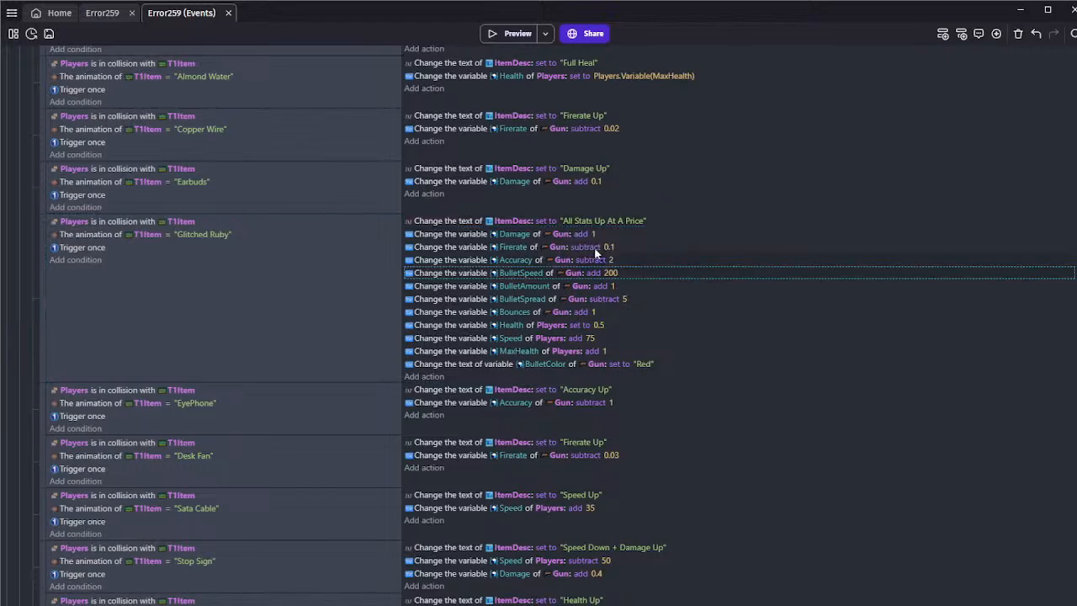
click(579, 219)
drag(571, 249, 701, 250)
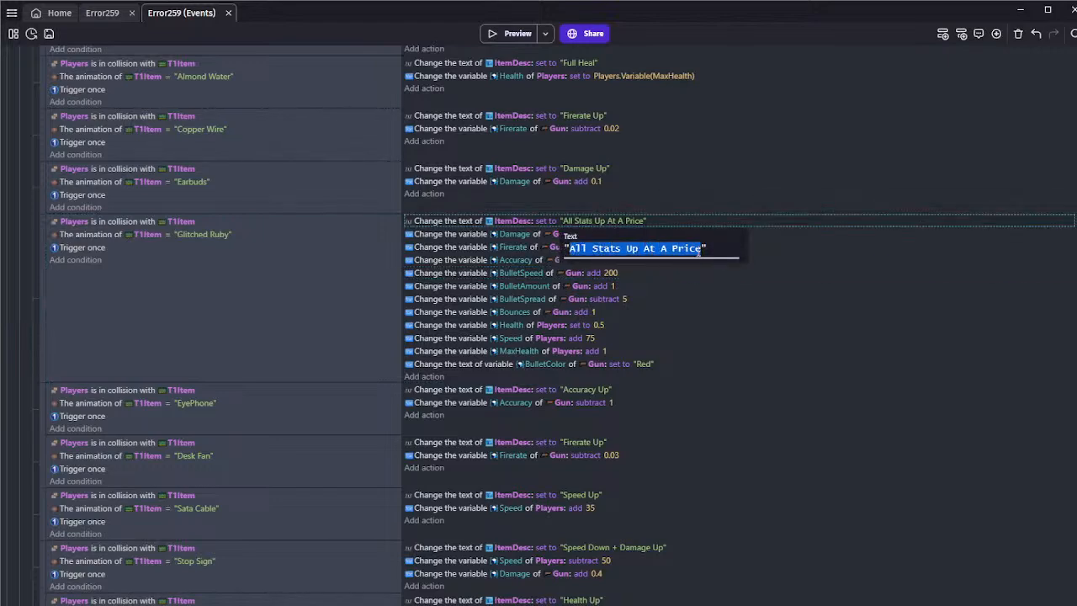
key(ctrl+v)
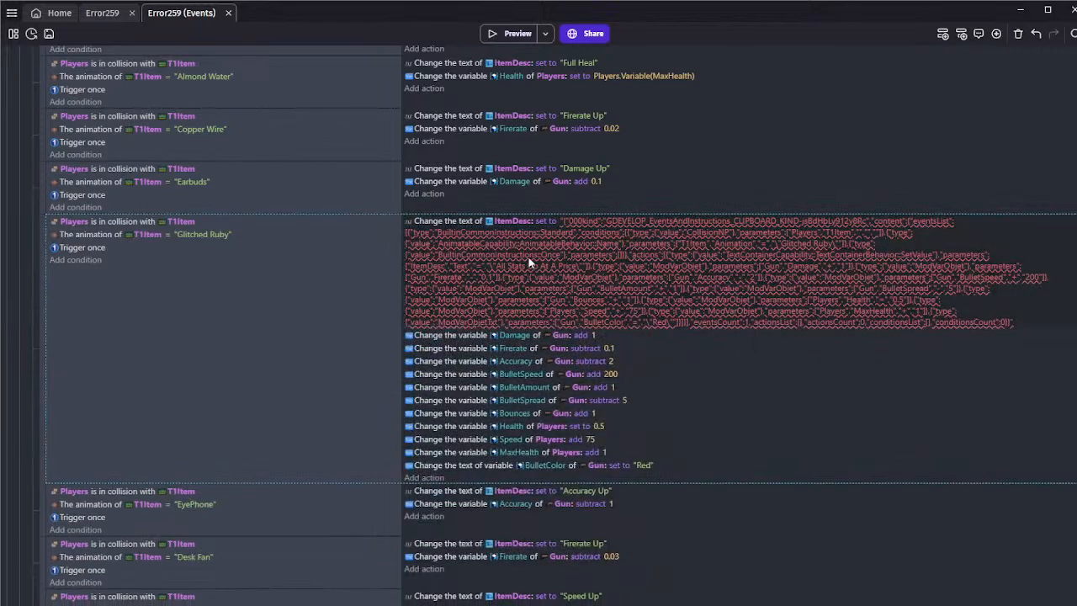
click(529, 263)
Set the Glitched Ruby event's ItemDesc text to "All Stats Up"
click(505, 383)
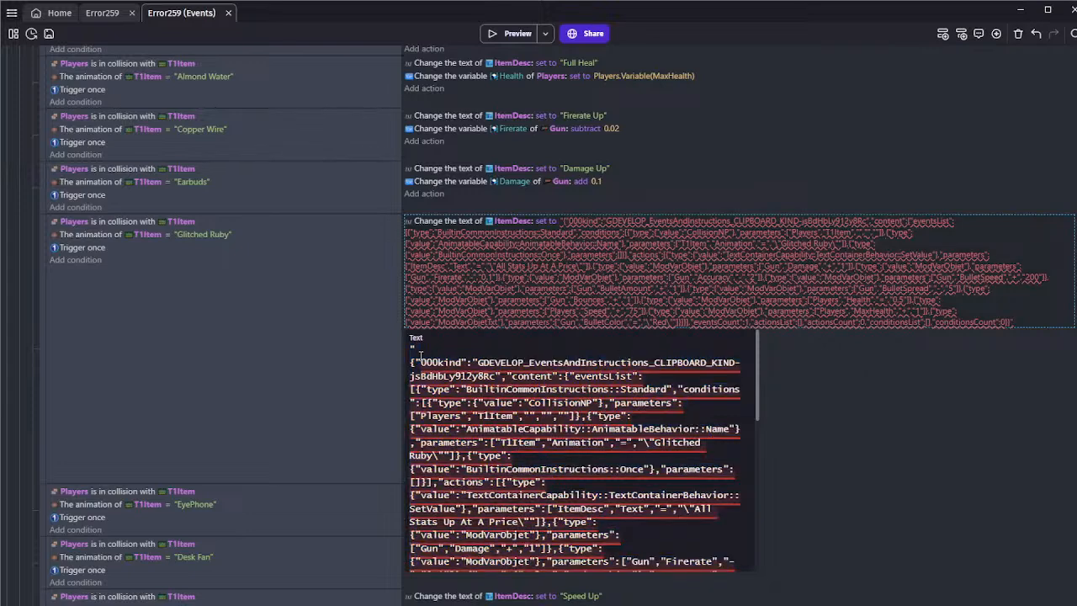
drag(420, 354, 549, 455)
key(BackSpace)
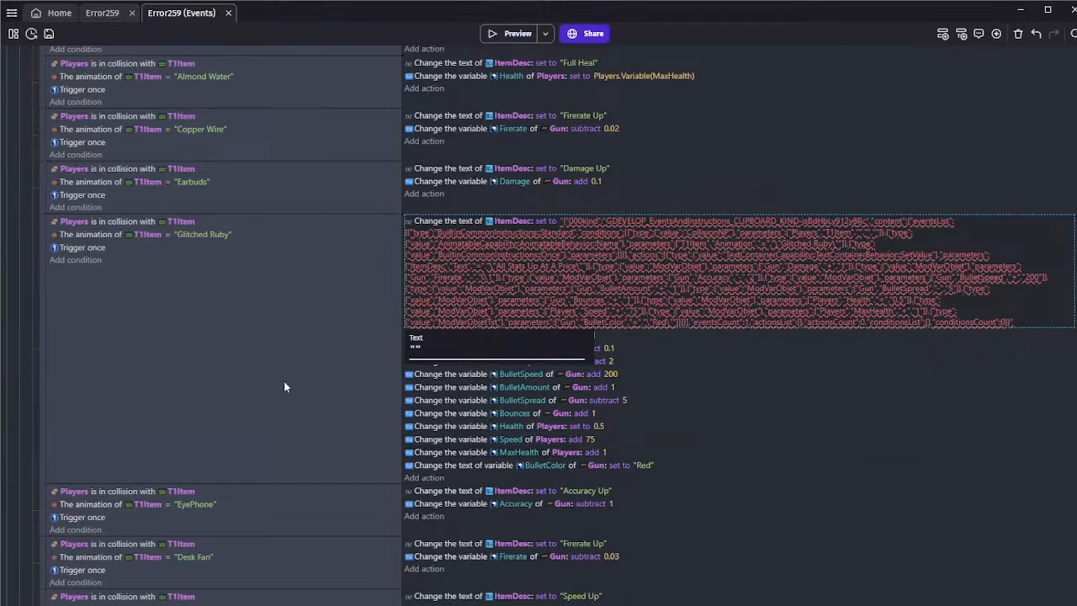
key(ctrl+z)
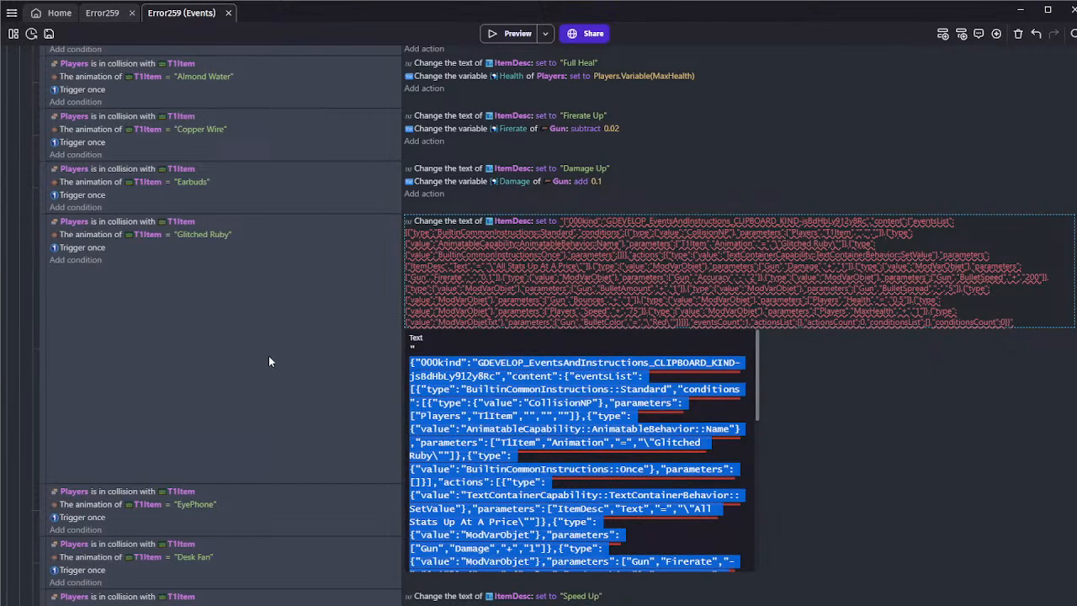
text(A)
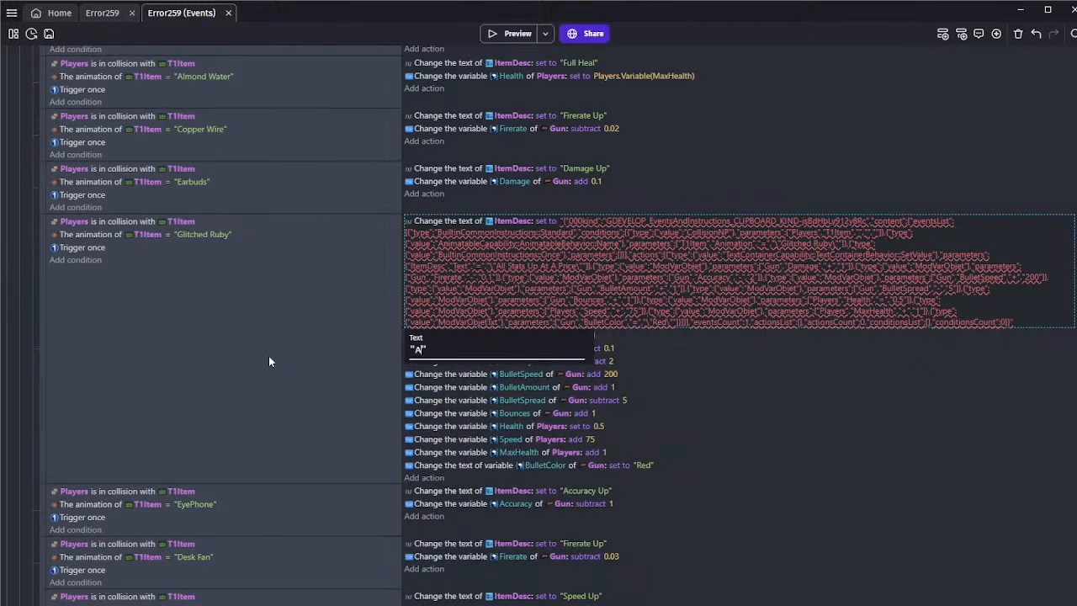
text(ll Stats Up)
click(268, 356)
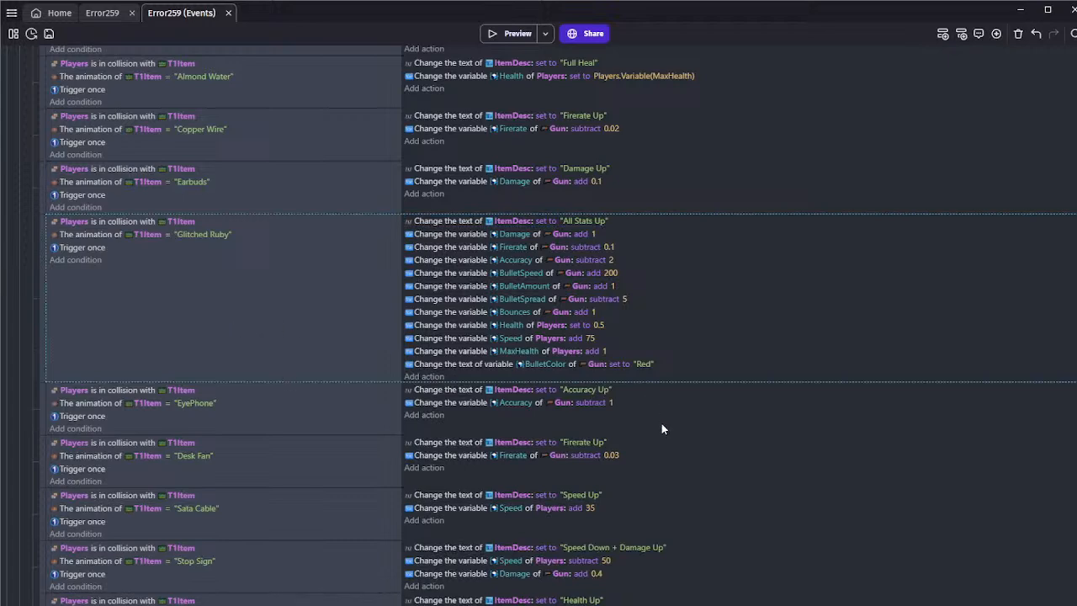
View the item area of the Error259 scene and save the project
click(101, 13)
scroll(303, 236, up, 1)
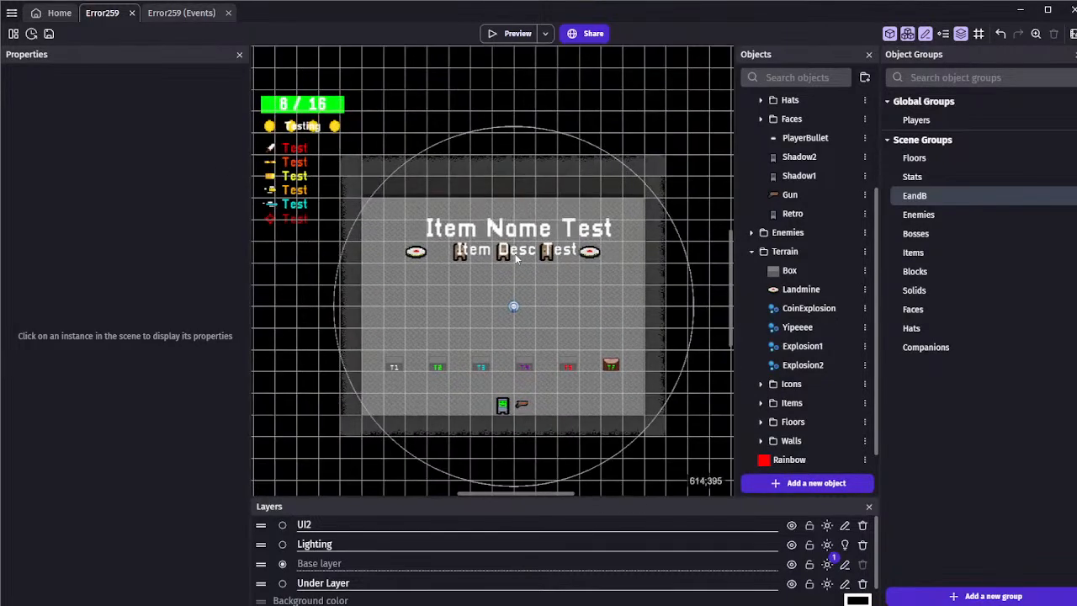
scroll(515, 253, up, 1)
scroll(538, 279, up, 1)
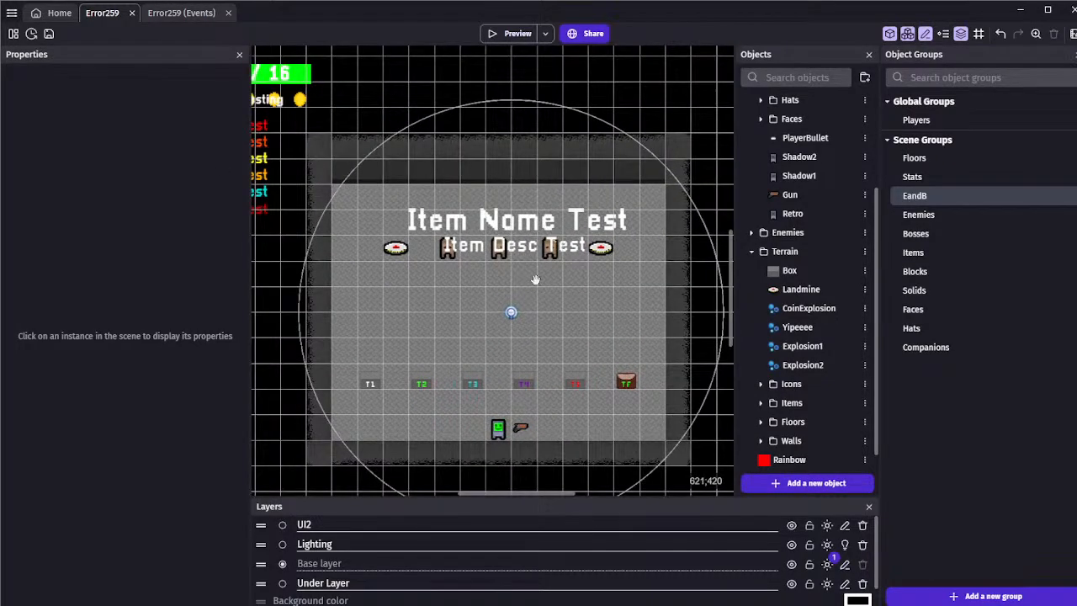
key(ctrl+s)
Collapse the T1 Items events and insert an empty event below the Explosive Shot event in T4 Items
click(175, 17)
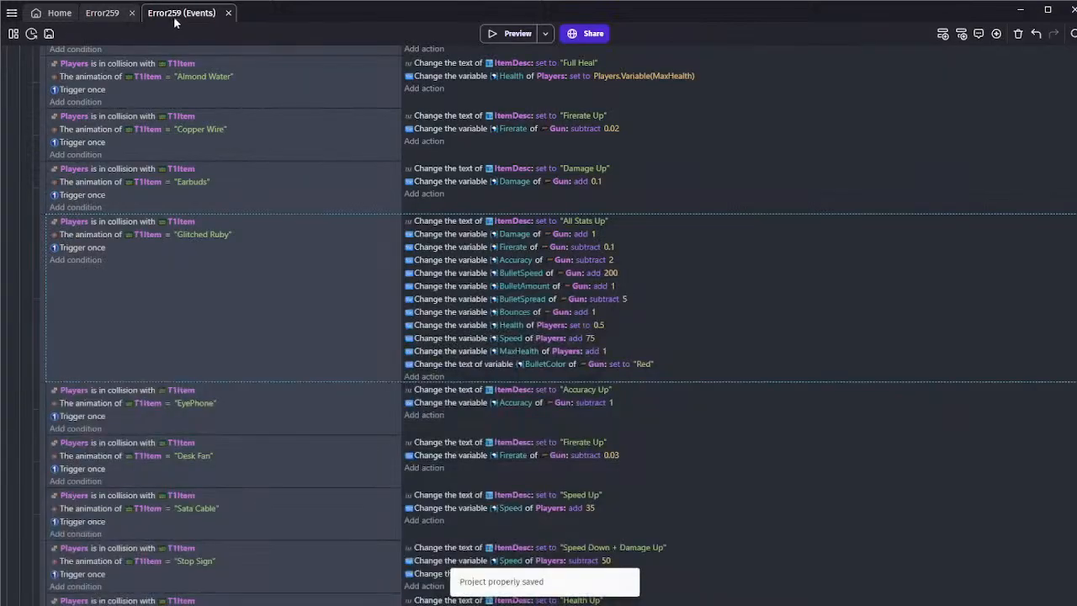
scroll(197, 237, up, 3)
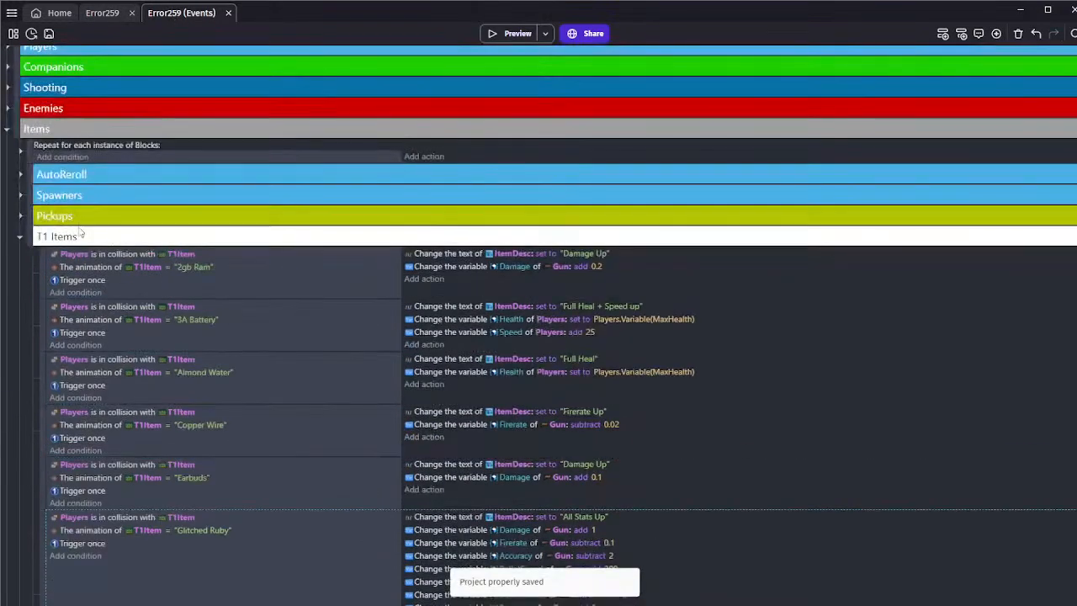
click(19, 236)
scroll(126, 286, down, 1)
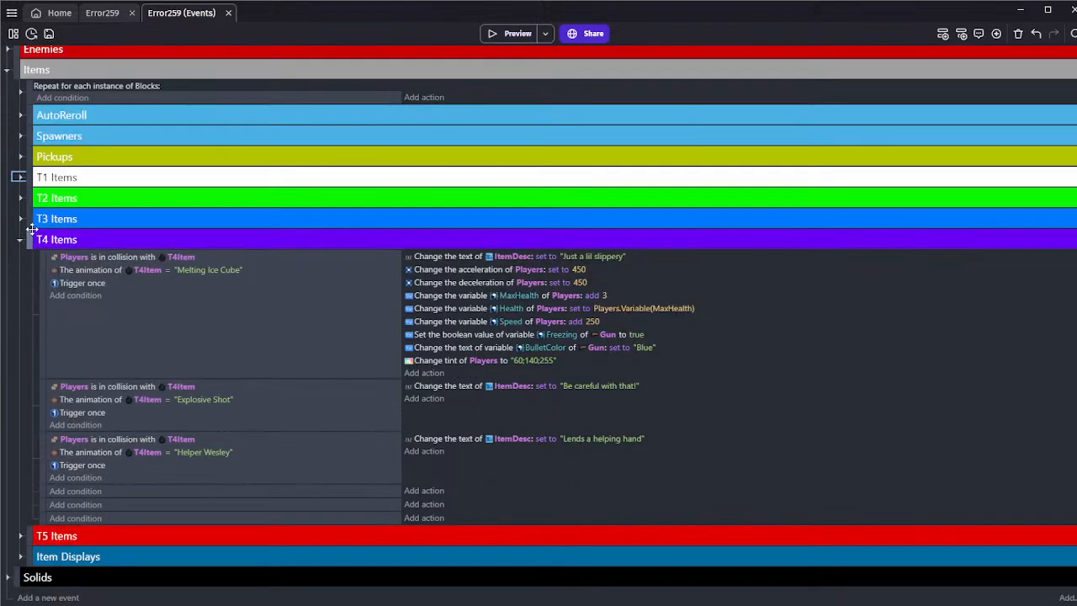
click(233, 337)
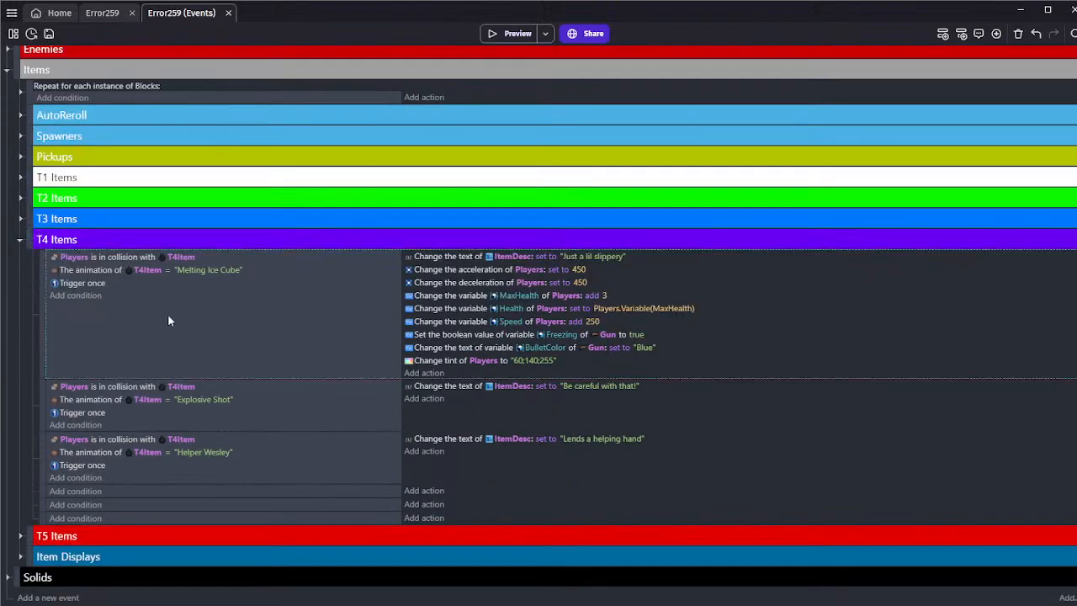
click(211, 416)
click(340, 339)
click(455, 415)
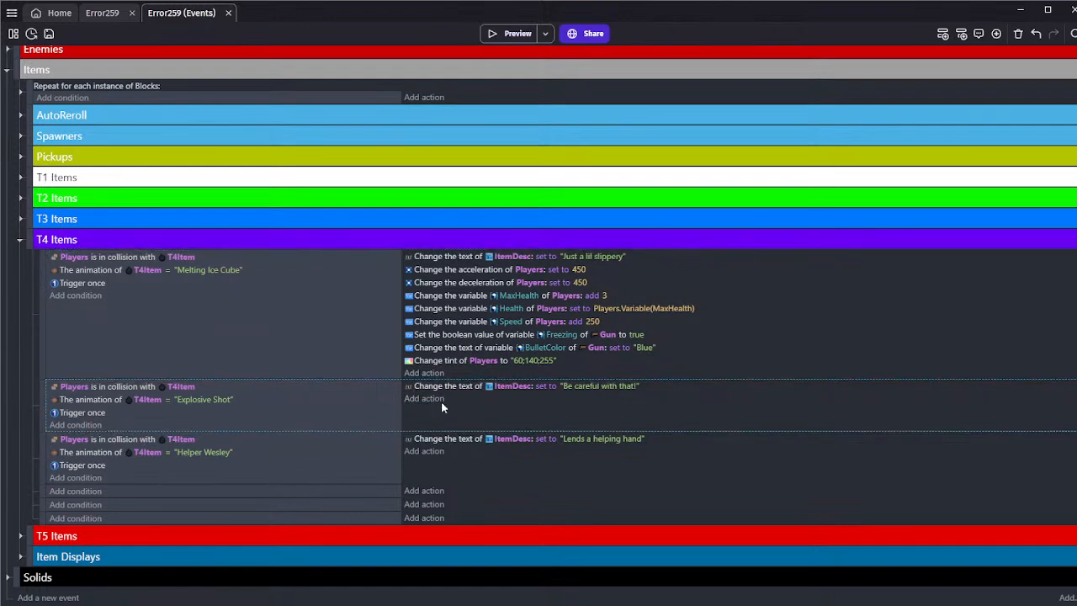
Give the new event a Has an item condition checking inventory "Items" for "Explosive Shot"
click(76, 426)
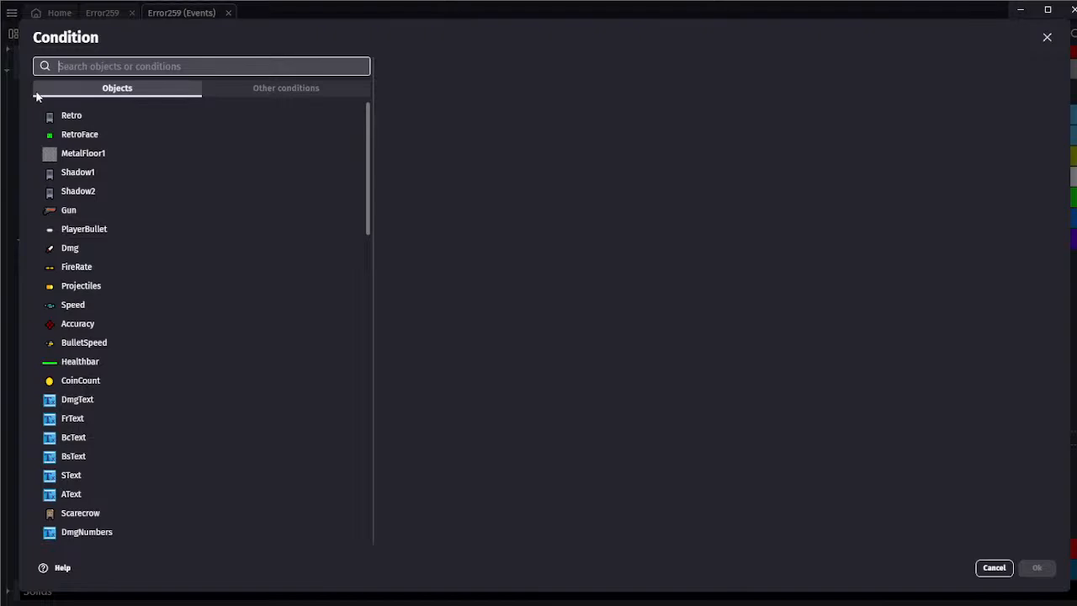
scroll(173, 307, down, 15)
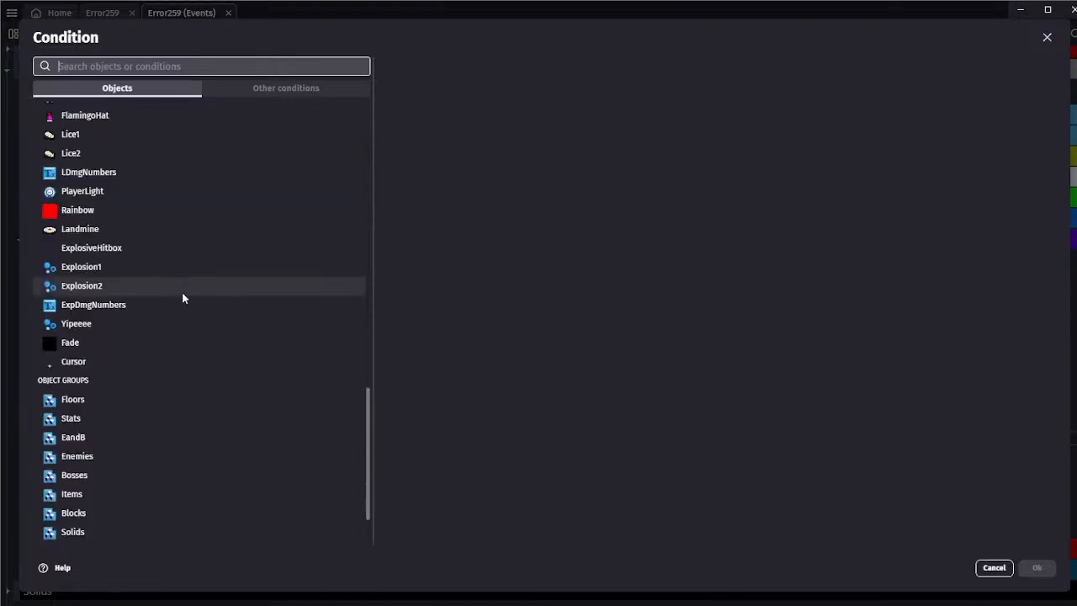
scroll(129, 307, up, 15)
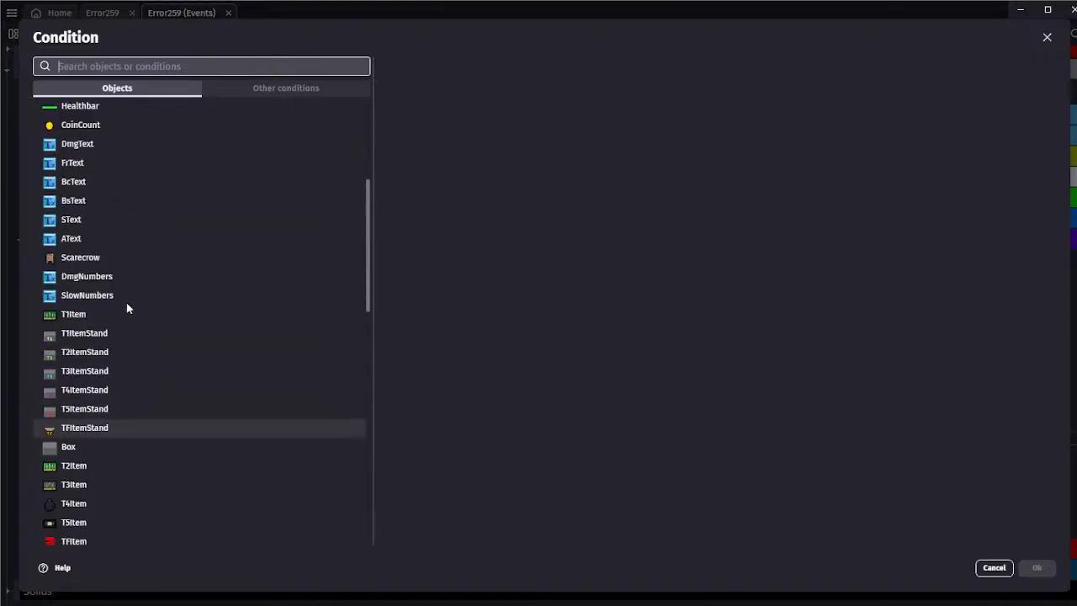
scroll(126, 306, down, 3)
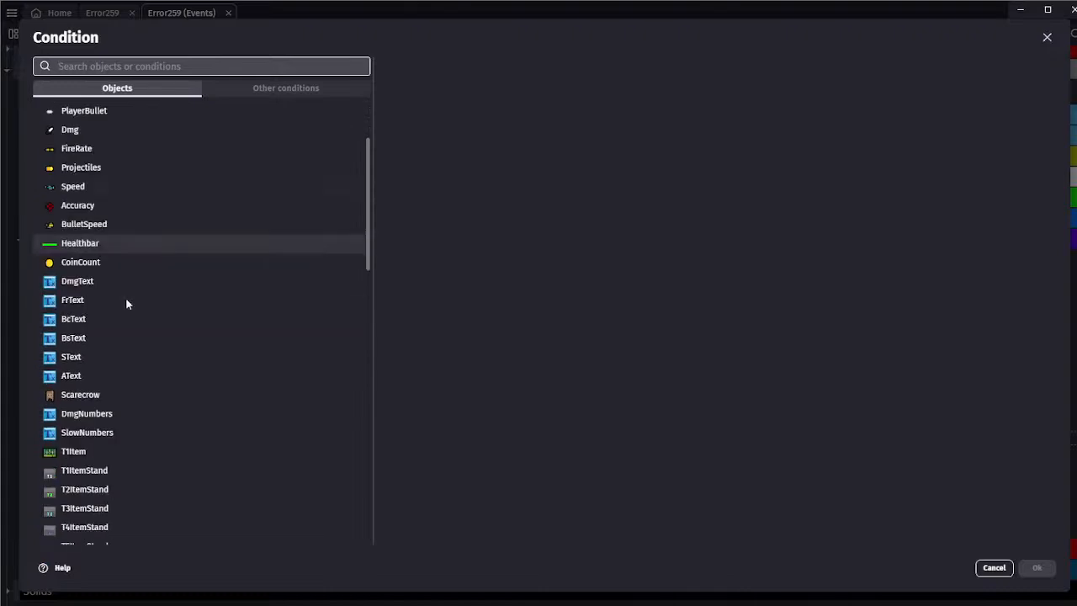
scroll(126, 304, up, 3)
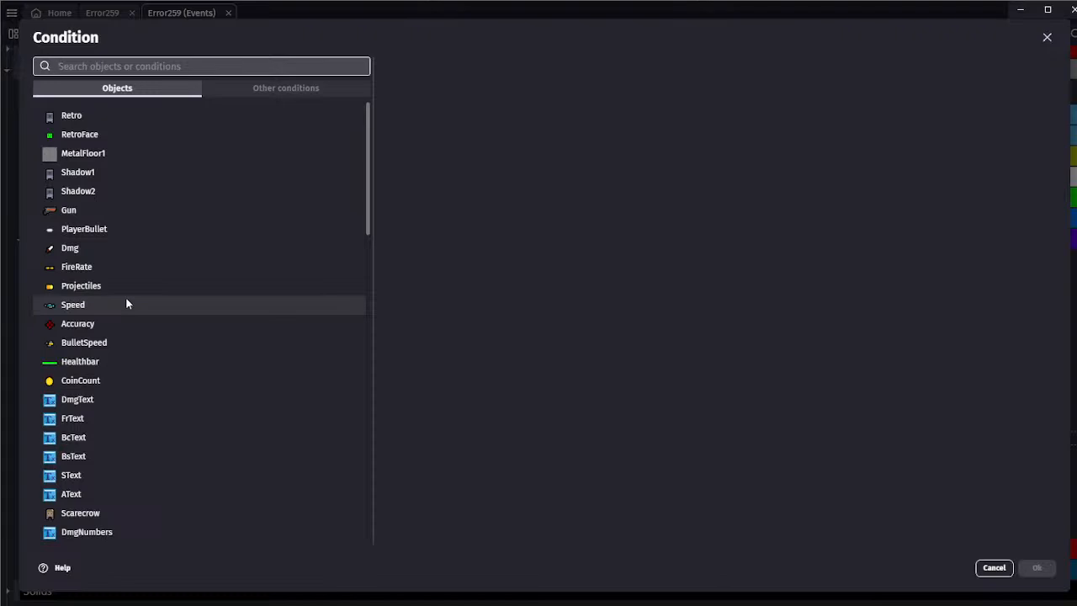
text(inven)
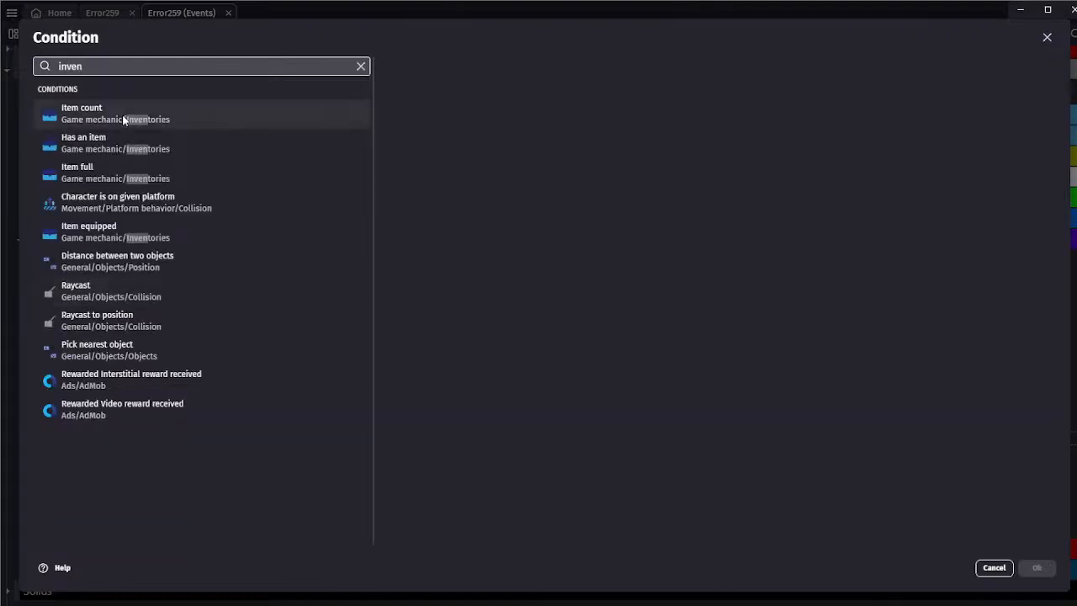
click(92, 142)
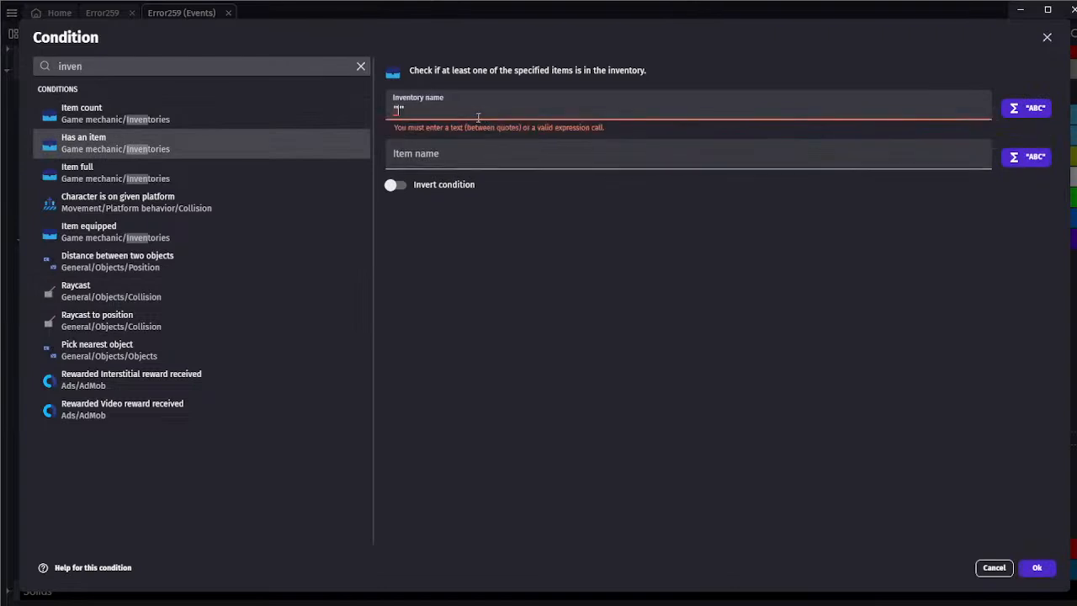
text(Items)
click(472, 141)
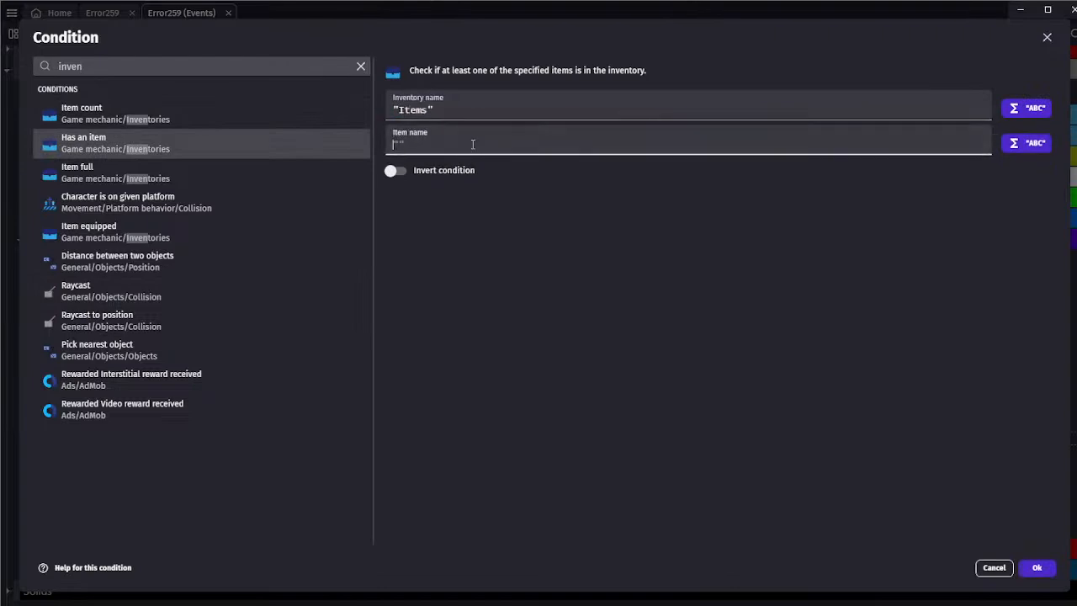
text("")
text(Explosive Shot)
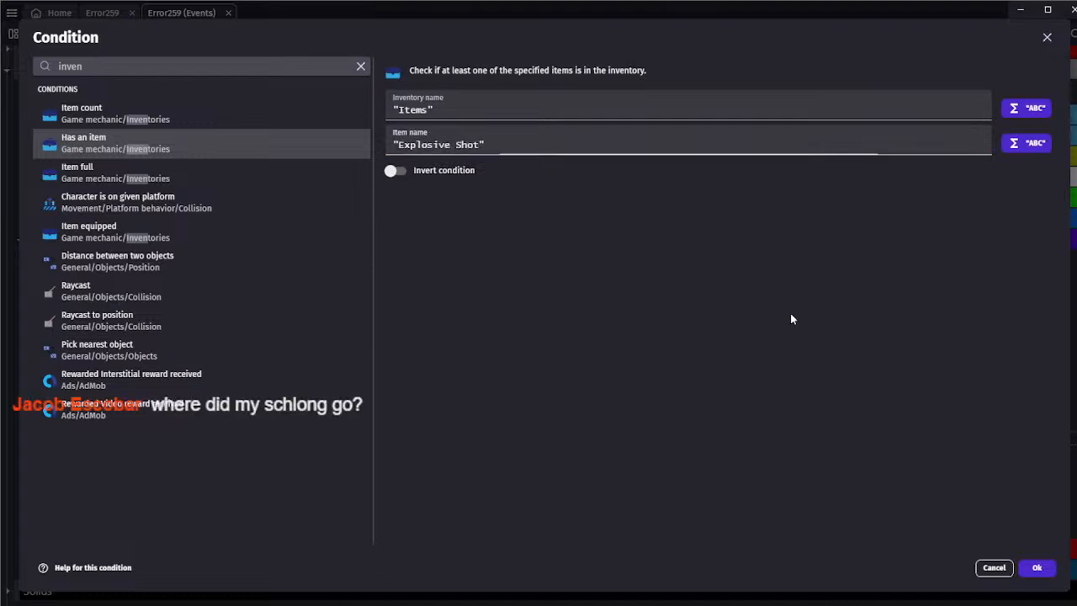
click(1037, 567)
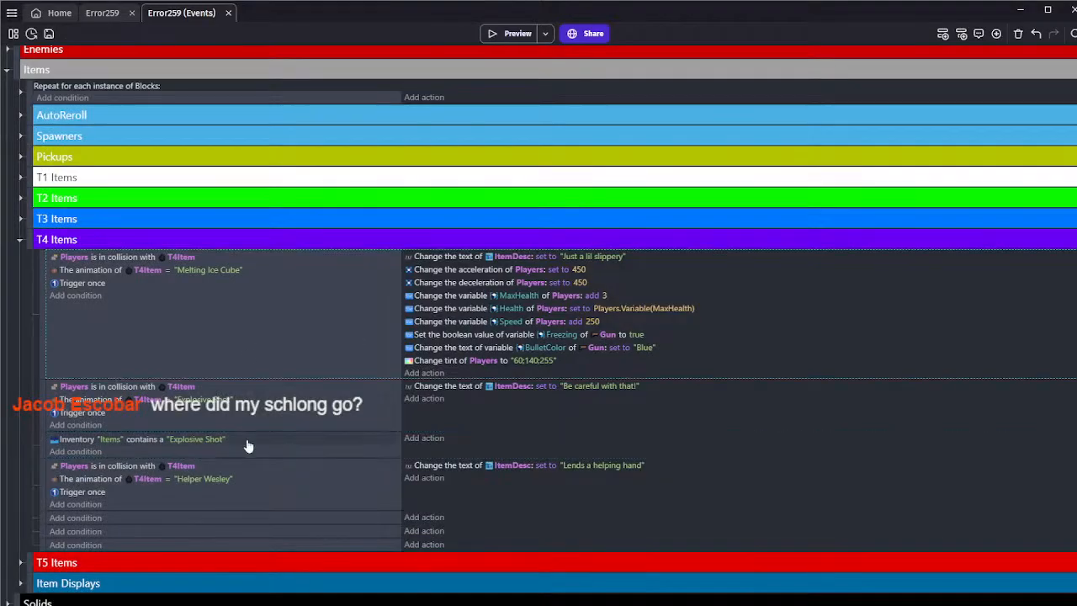
Add a For Each event repeating for every PlayerBullet below the Explosive Shot inventory event
scroll(96, 361, down, 1)
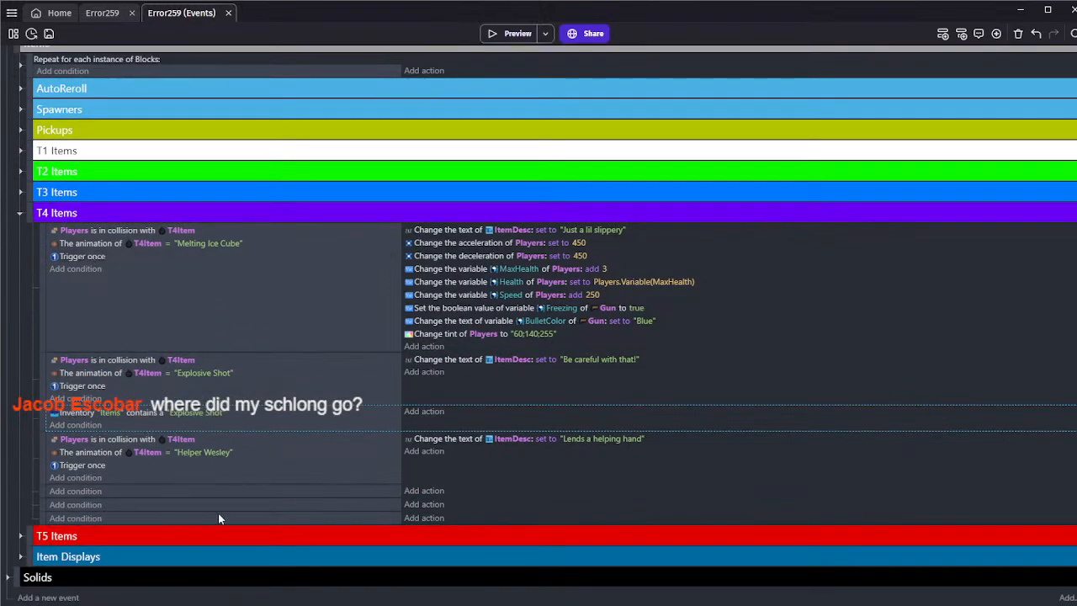
key(ctrl+v)
click(104, 437)
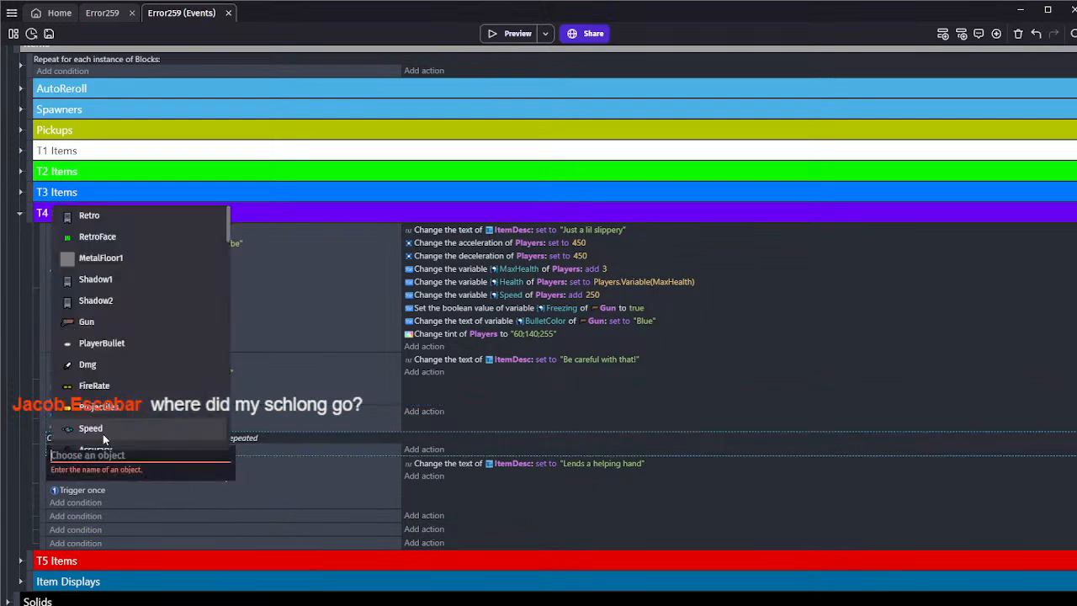
text(bull)
click(102, 472)
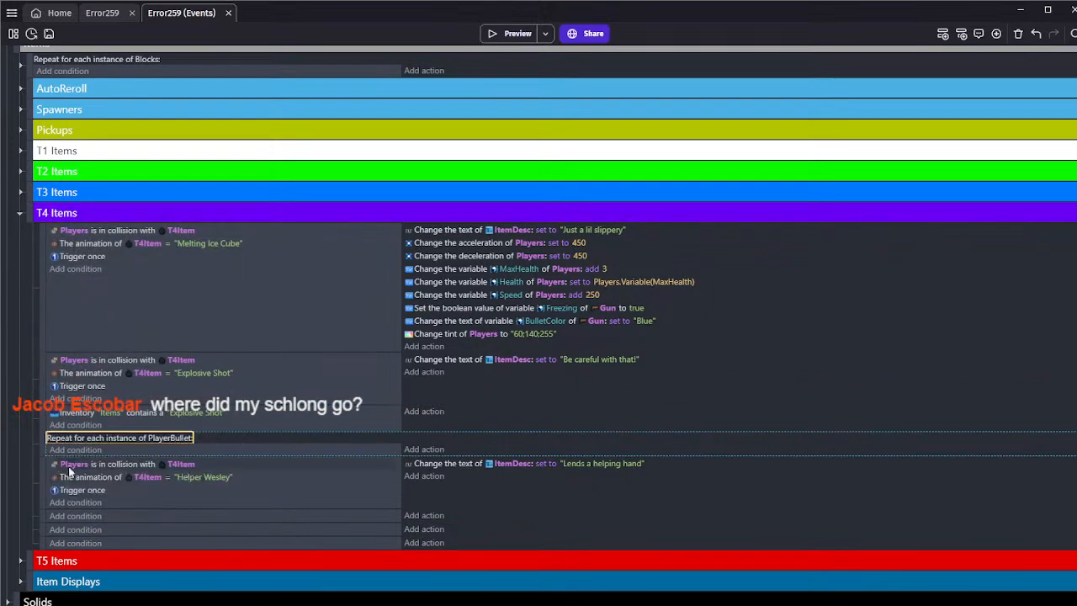
Nest the Explosive Shot inventory event under the PlayerBullet loop and copy the Trigger once condition into it
mouse_move(42, 445)
mouse_down()
mouse_move(42, 412)
mouse_move(54, 440)
mouse_up()
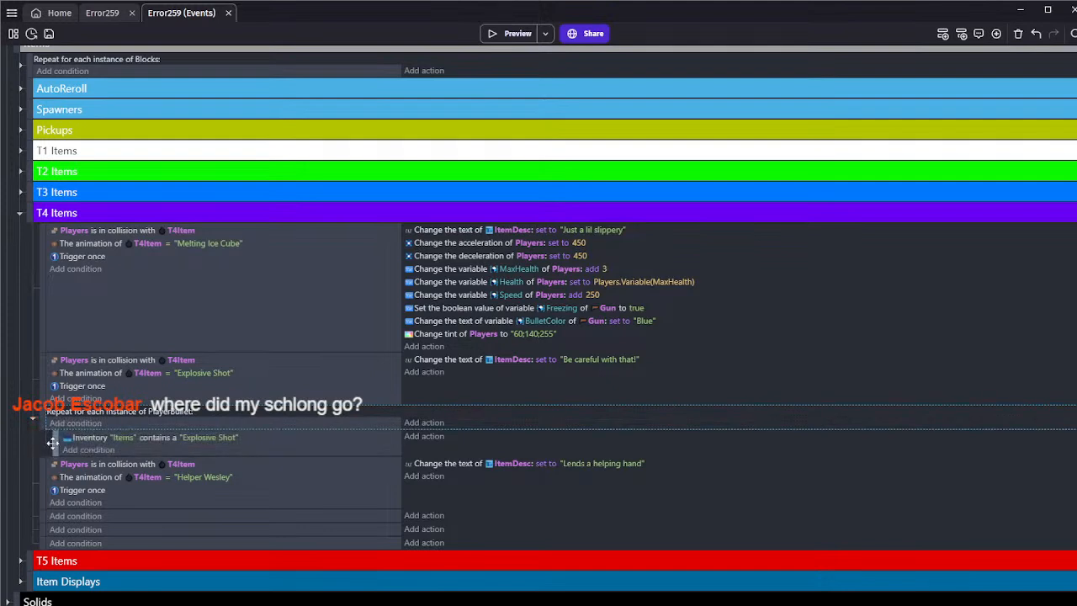
click(187, 453)
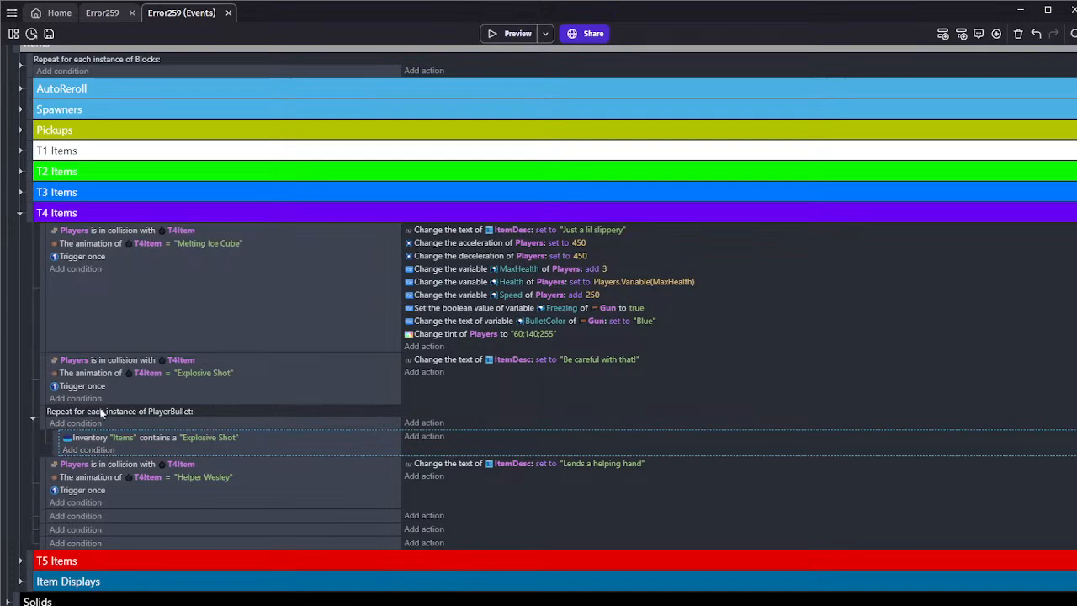
drag(99, 386, 92, 448)
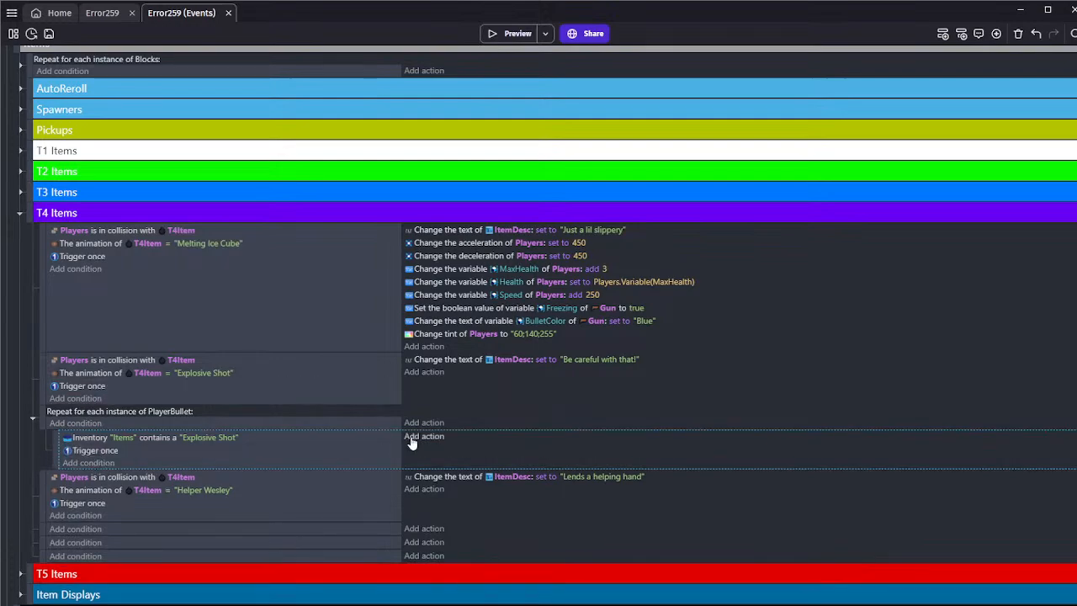
click(412, 436)
text(coll)
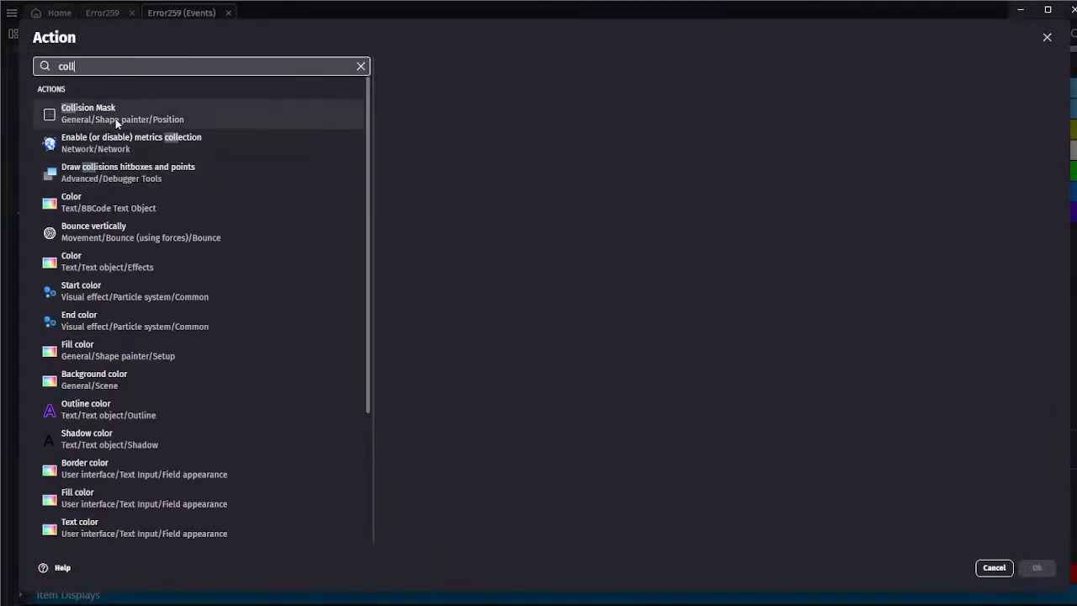
click(993, 567)
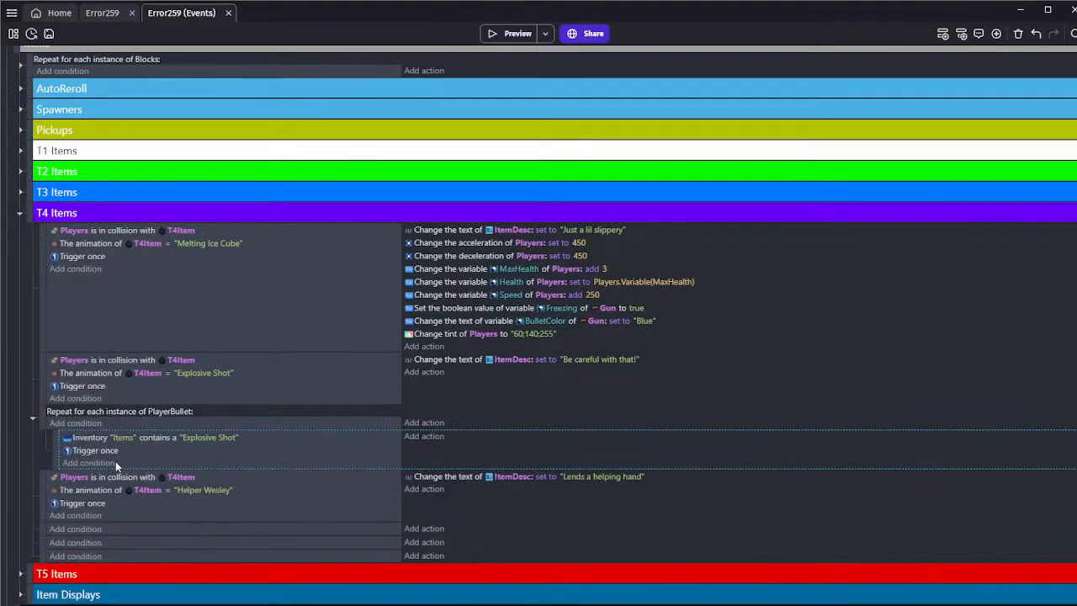
Add an Or condition above Trigger once in the Explosive Shot inventory sub-event
click(98, 462)
text(on)
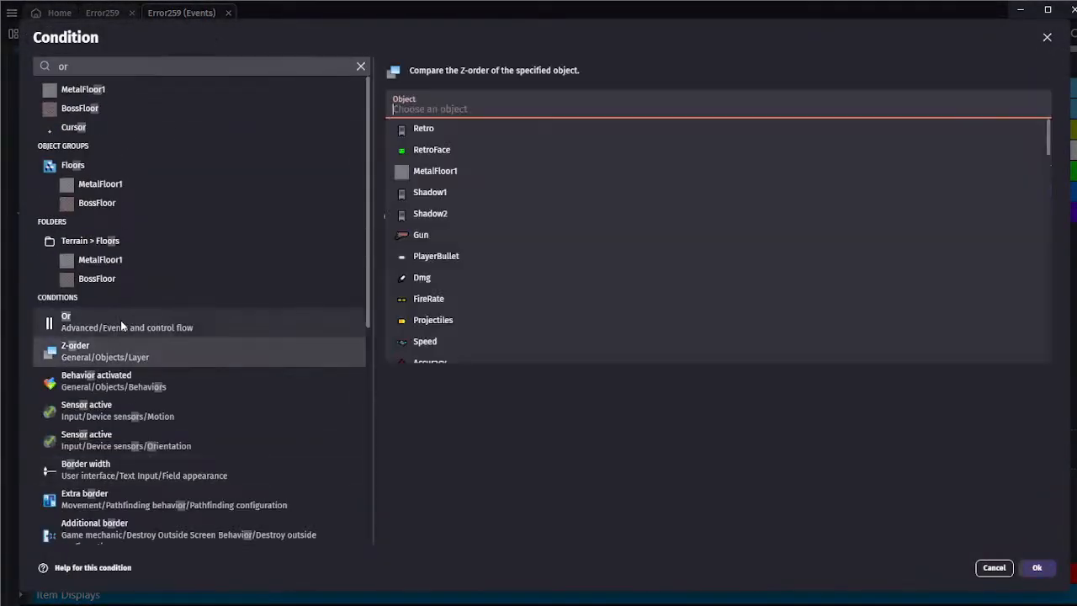
click(121, 320)
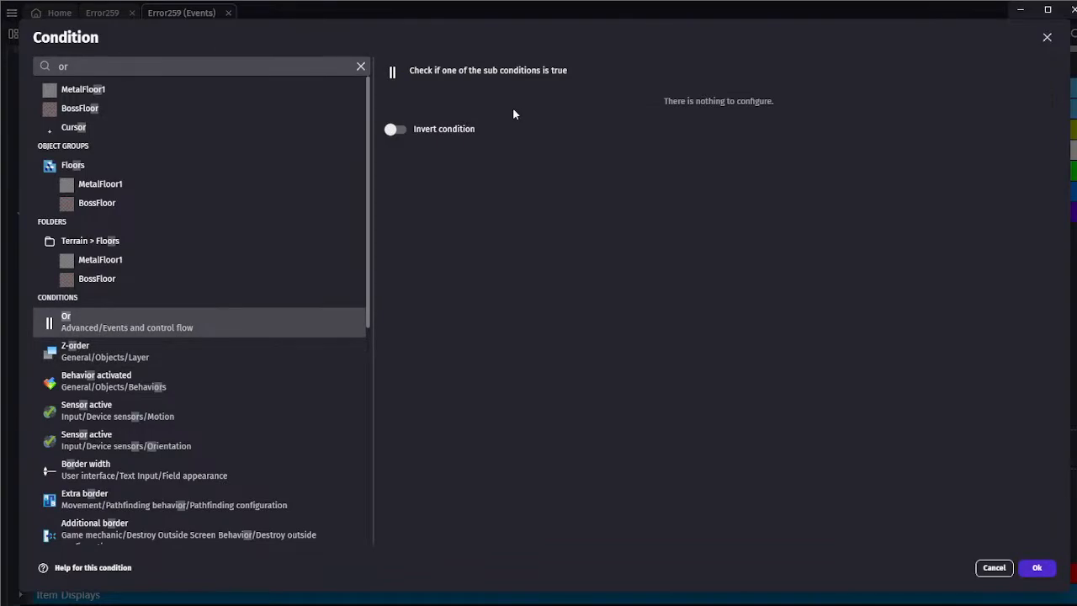
click(1033, 566)
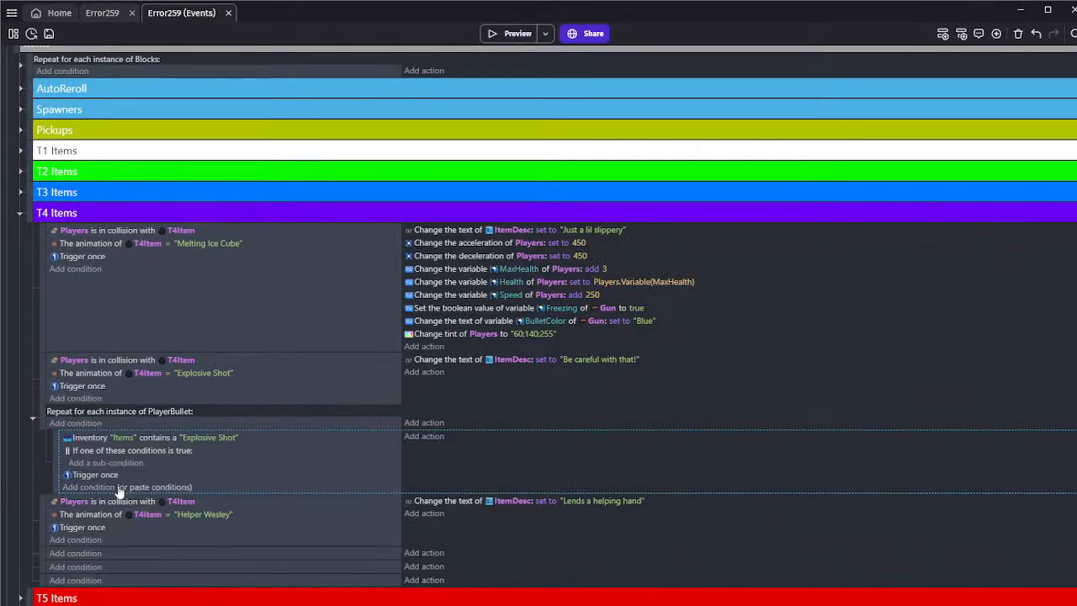
Add a Collision sub-condition between PlayerBullet and EandB to the Or condition of the Explosive Shot inventory event
click(130, 462)
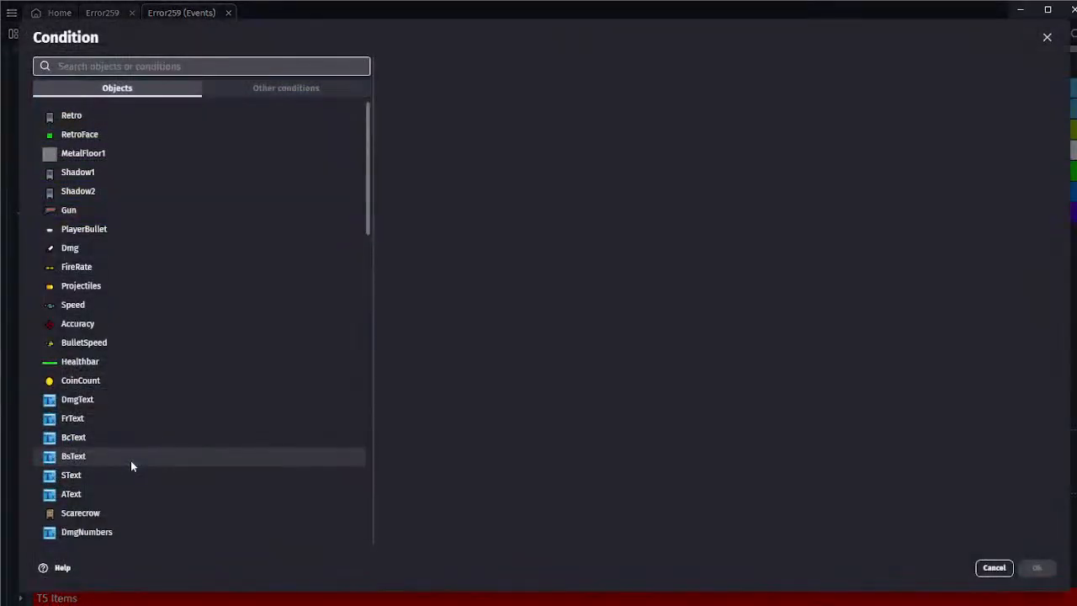
text(play)
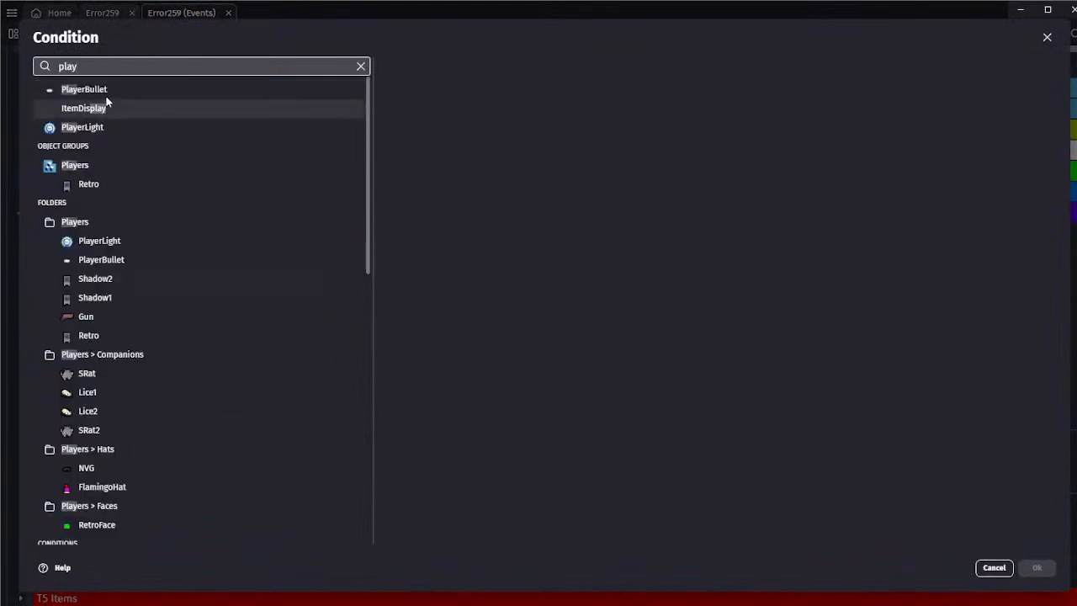
click(106, 94)
text(coll)
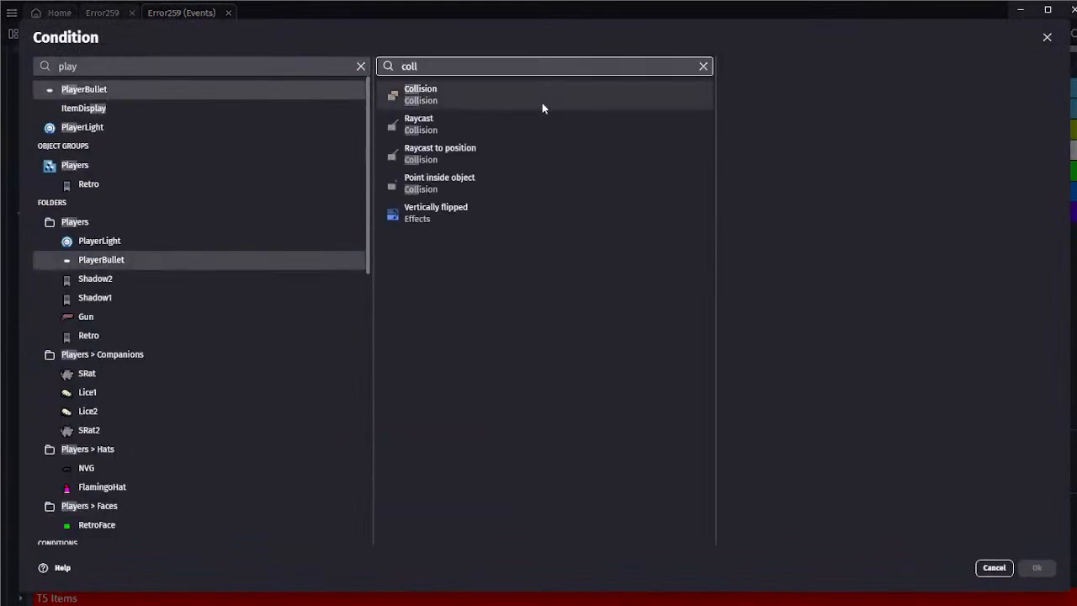
click(544, 99)
text(ean)
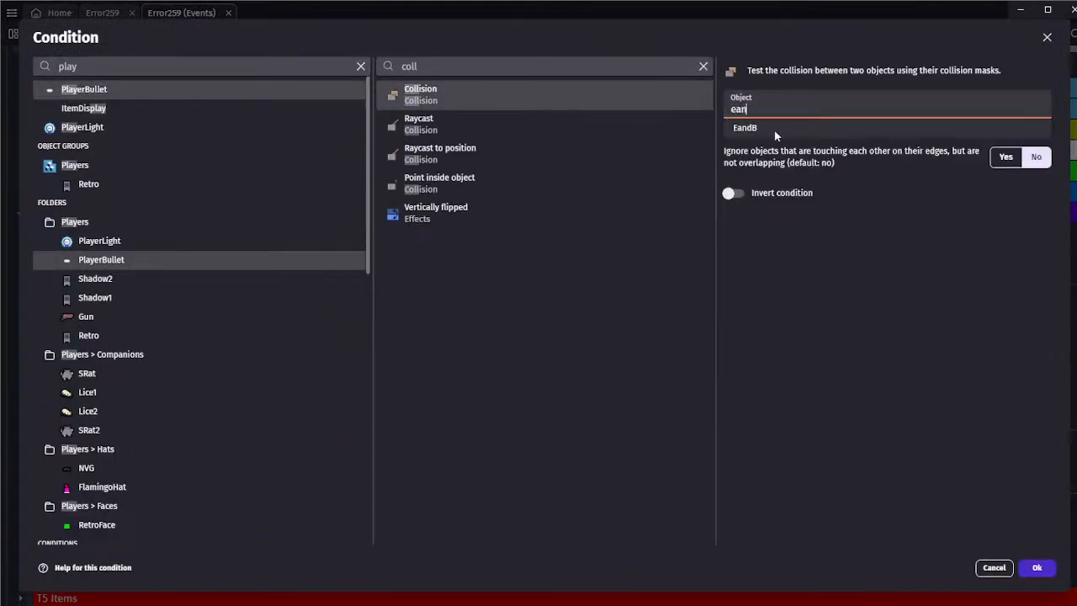
click(775, 136)
click(1046, 572)
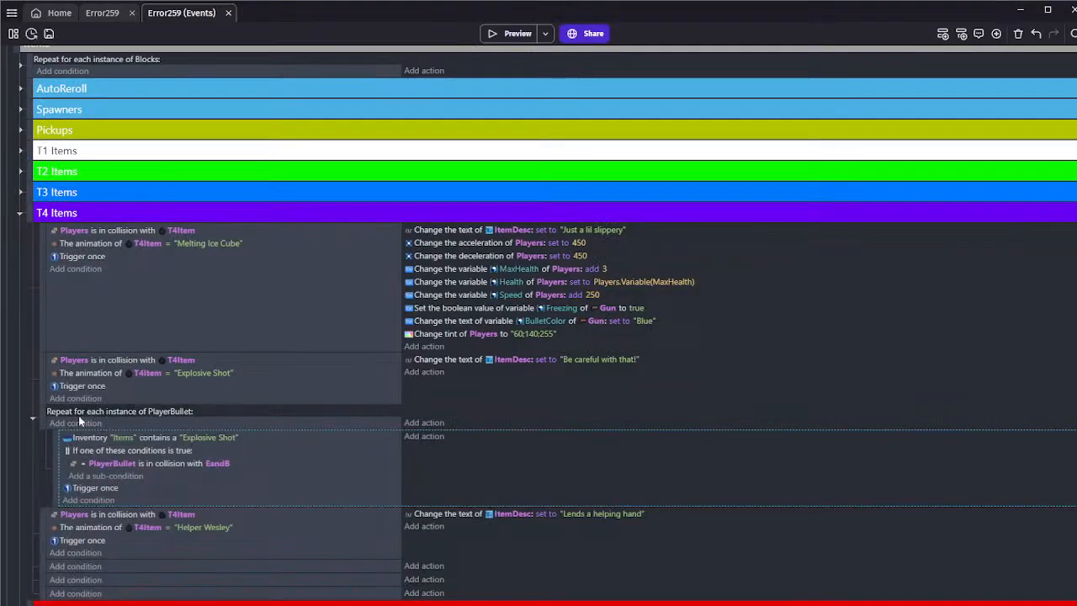
Duplicate the PlayerBullet collision sub-condition within the Or condition and set the copy's second object to Solids
click(155, 466)
key(ctrl+c)
click(183, 481)
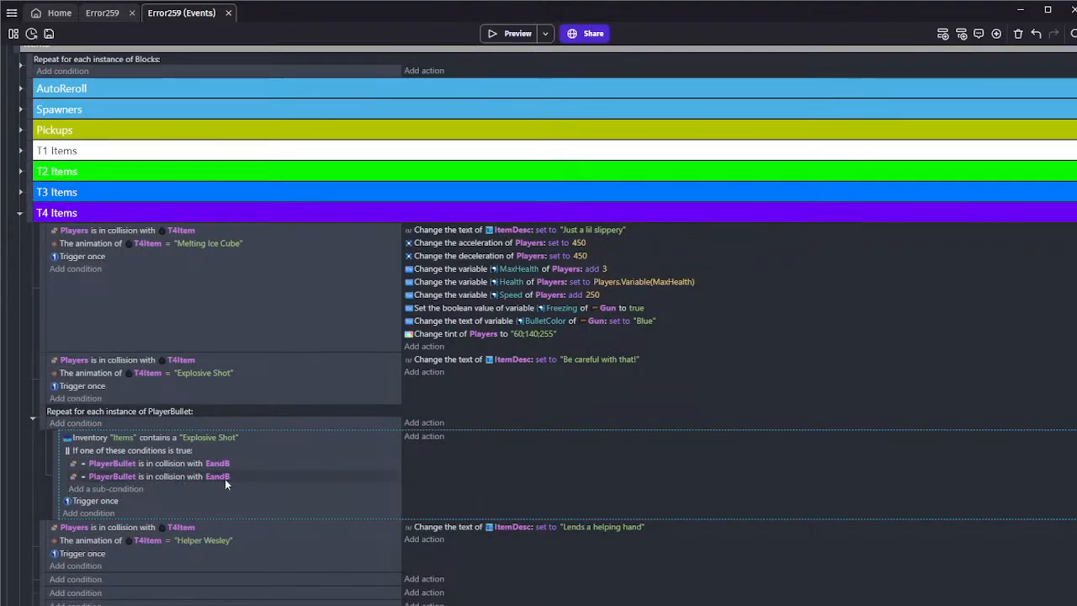
click(218, 476)
key(BackSpace)
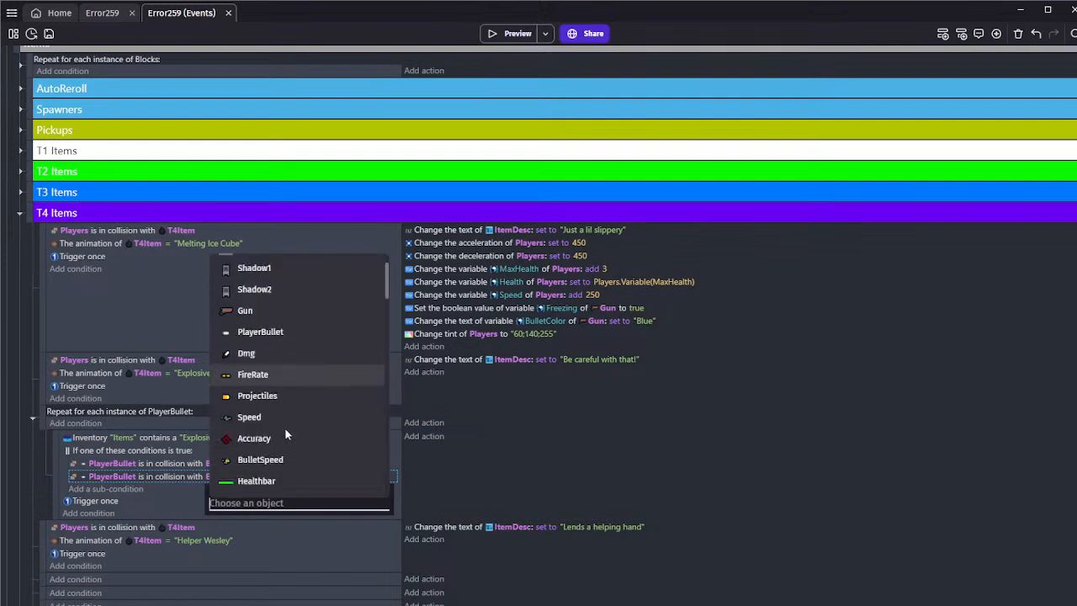
scroll(284, 428, down, 10)
text(sol)
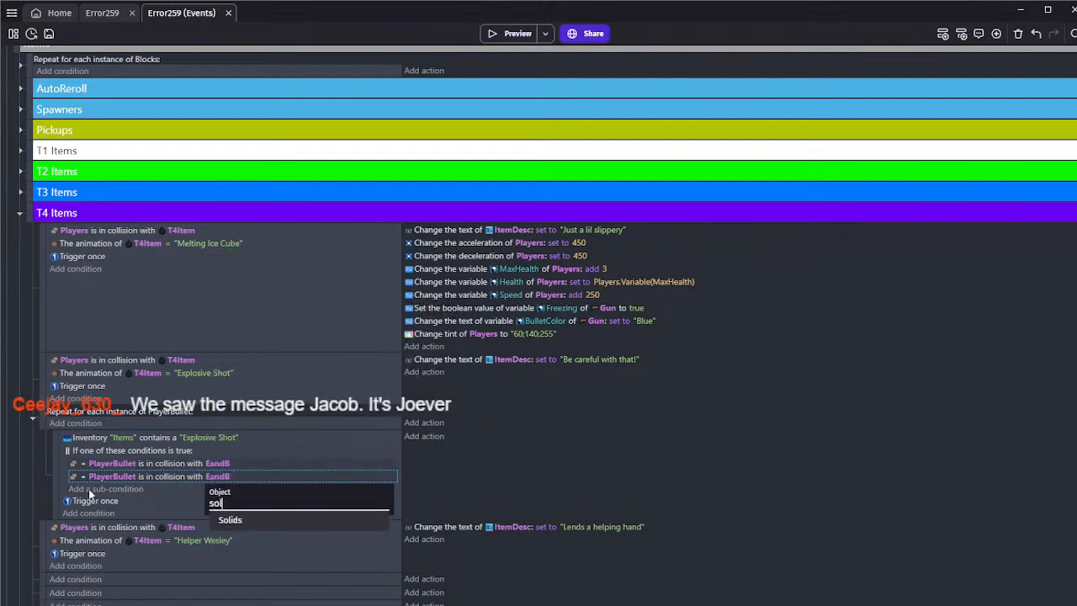
click(270, 520)
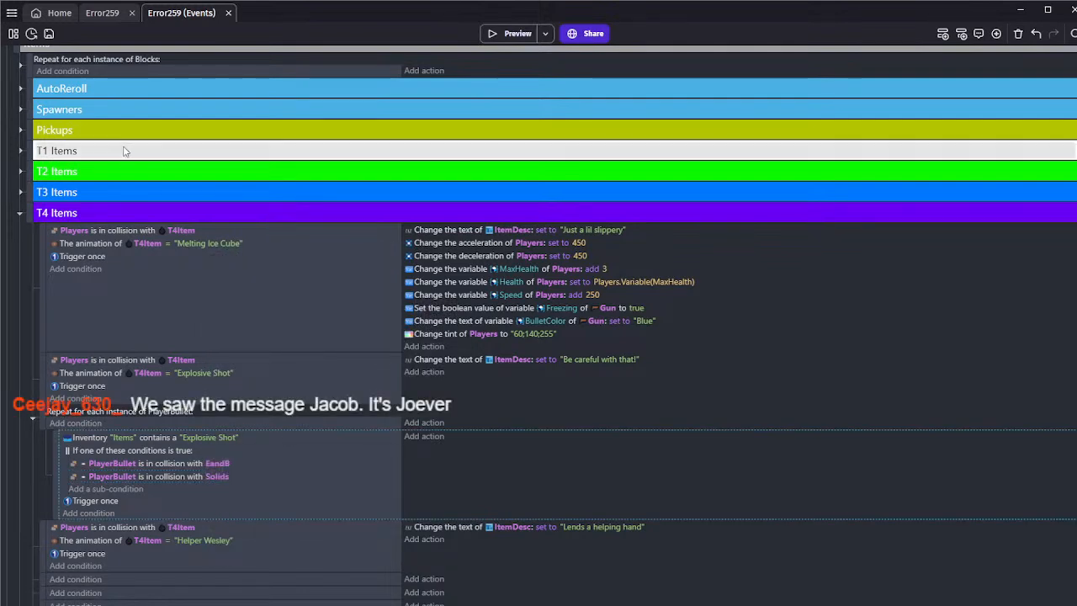
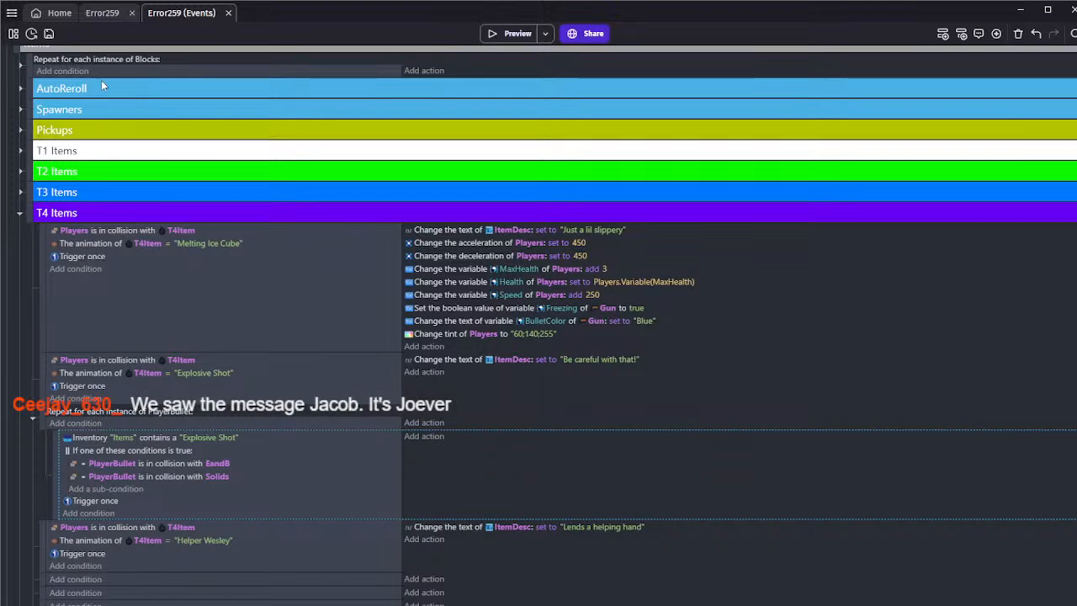
Save the project and review the PlayerBullet object's animations in its editor without changing anything
click(49, 33)
click(99, 14)
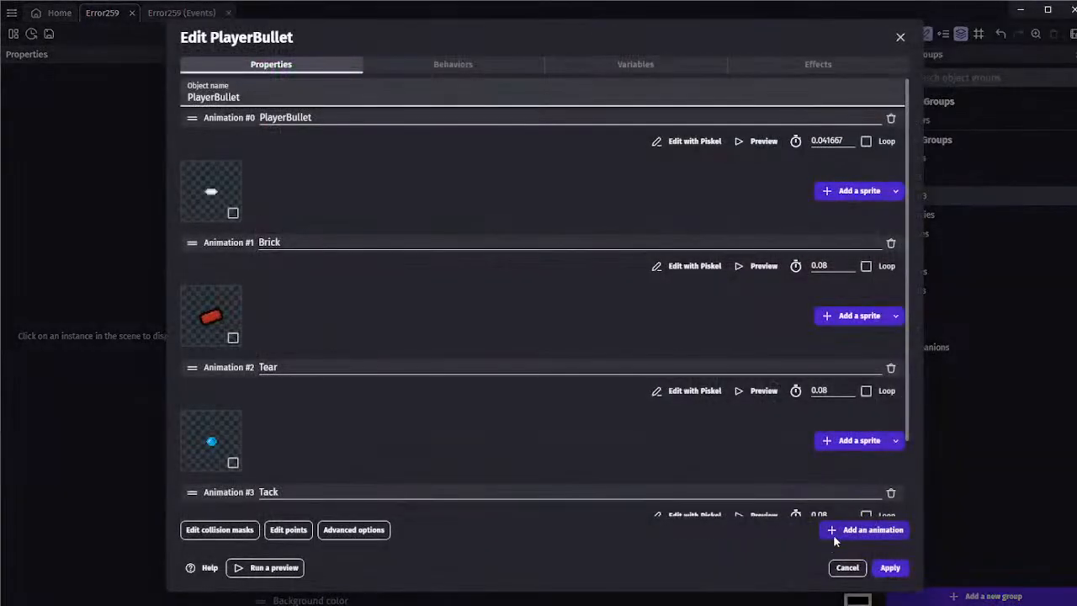
click(839, 568)
click(181, 13)
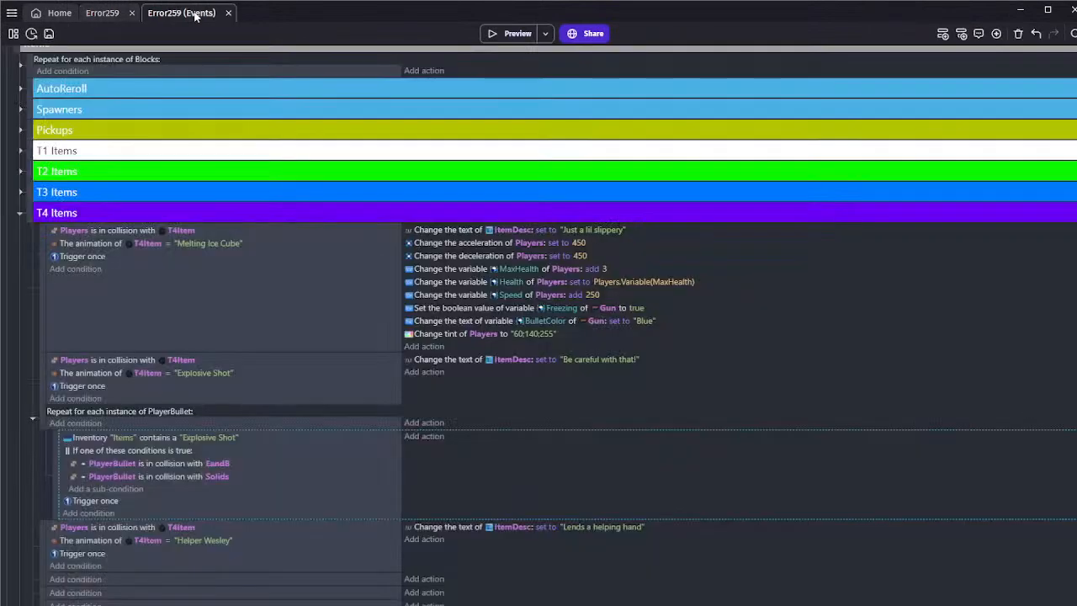
Copy the event triggered by the "Boom" animation from the Landmine loop in the Enemies group
scroll(102, 220, down, 1)
scroll(102, 217, up, 3)
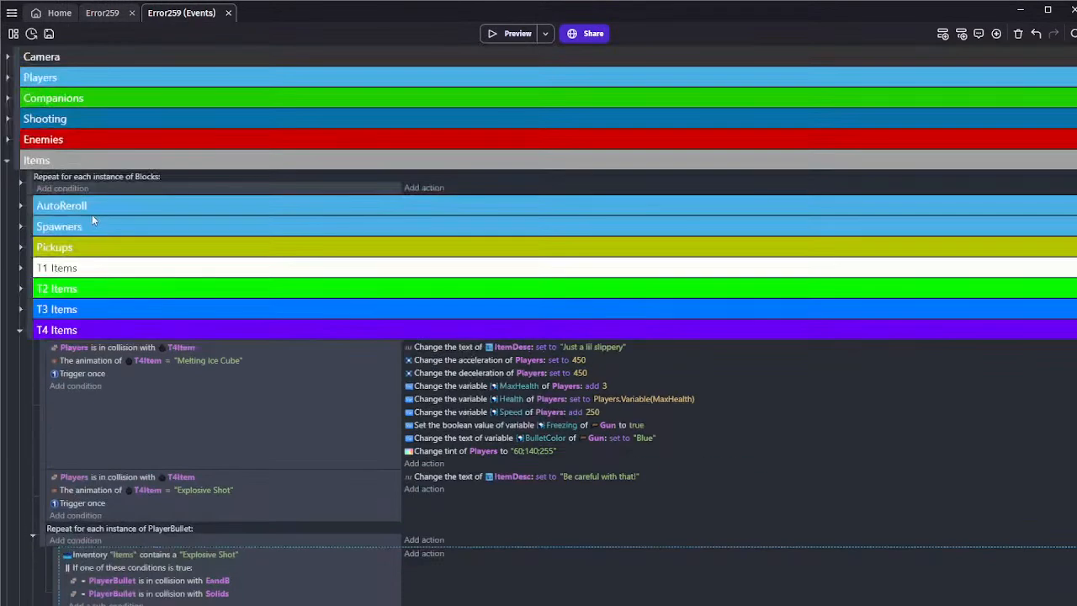
click(7, 139)
scroll(128, 231, down, 1)
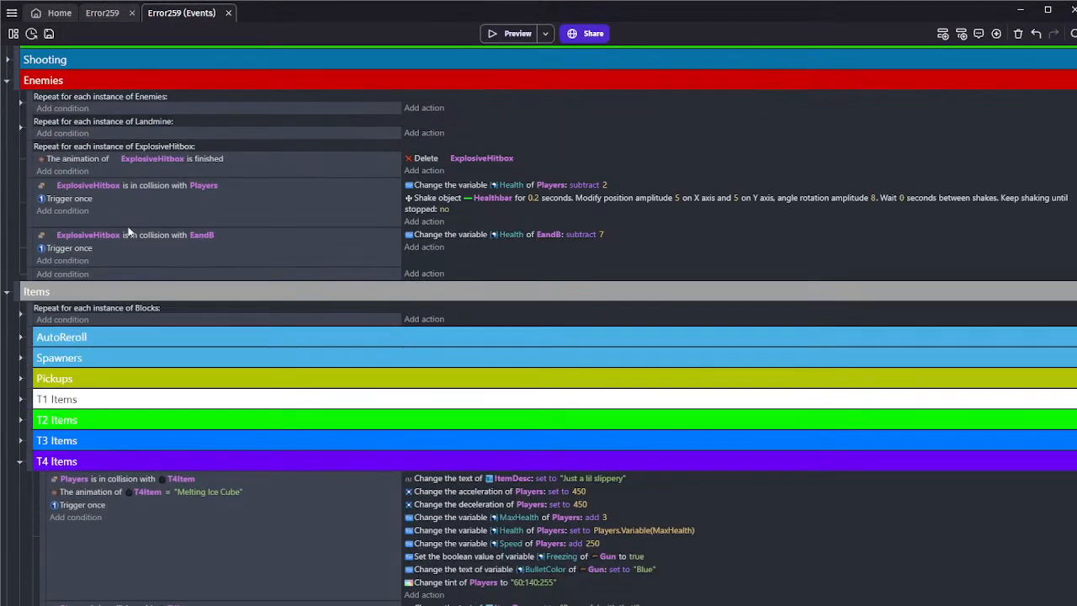
click(19, 129)
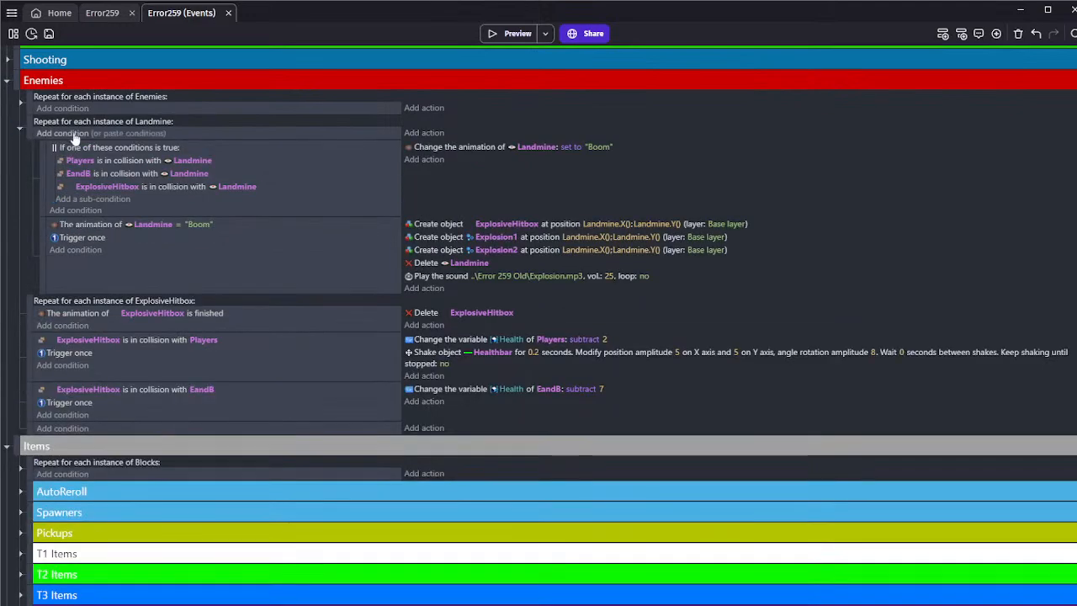
scroll(355, 267, down, 7)
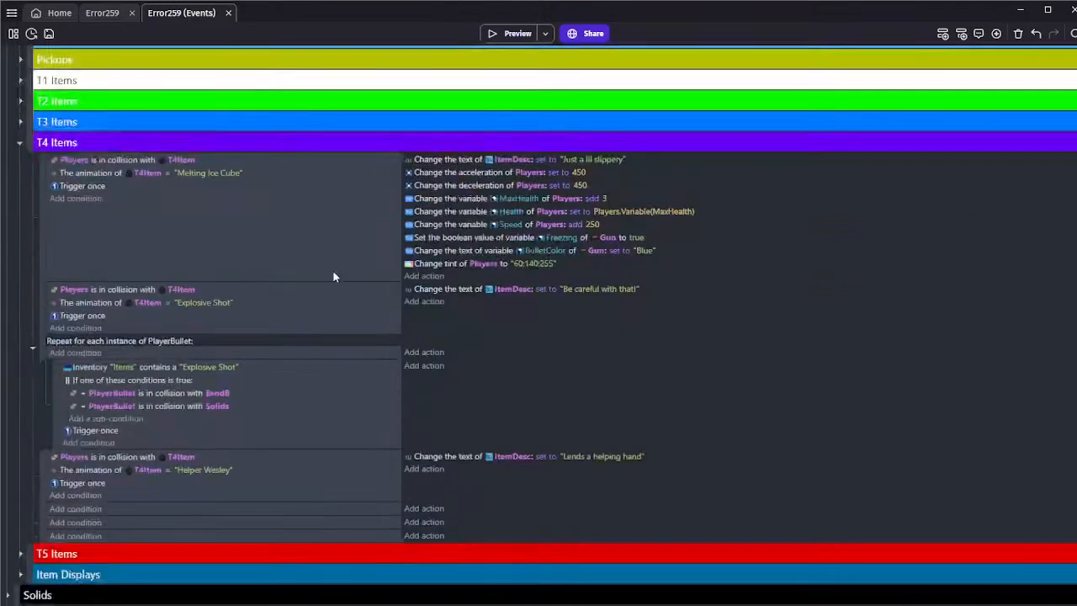
scroll(328, 245, up, 7)
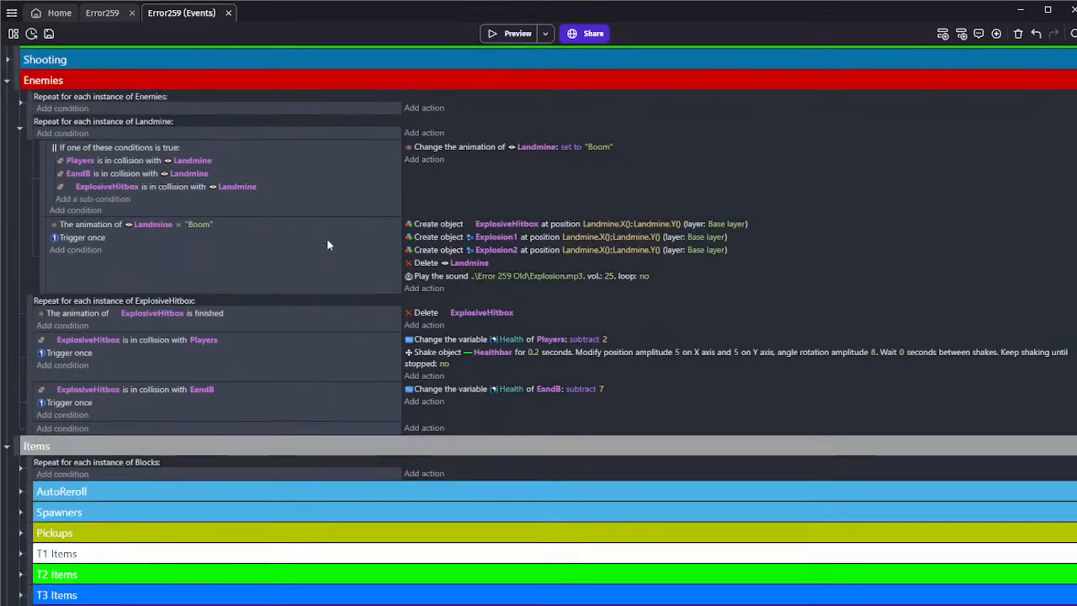
click(324, 268)
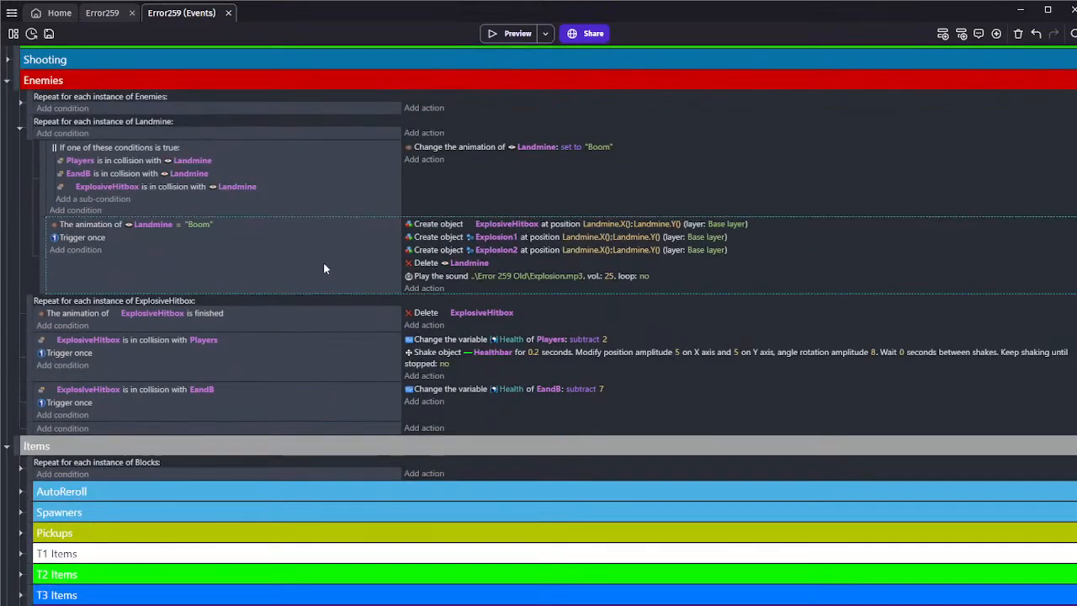
Paste the Landmine explosion event into the PlayerBullet loop under T4 Items, beside the Explosive Shot collision event
scroll(226, 268, down, 4)
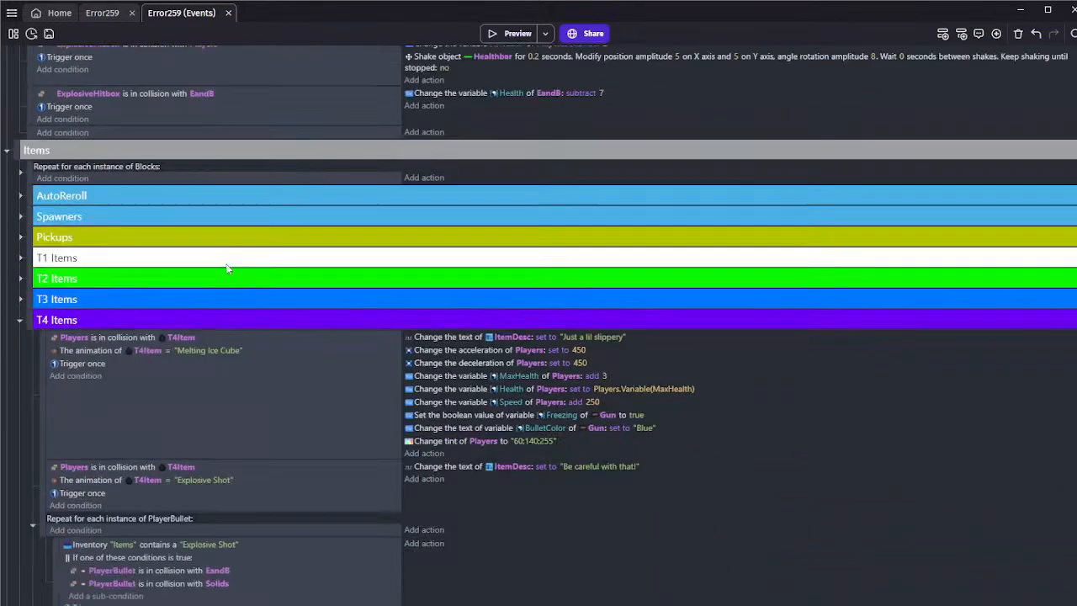
scroll(225, 267, down, 3)
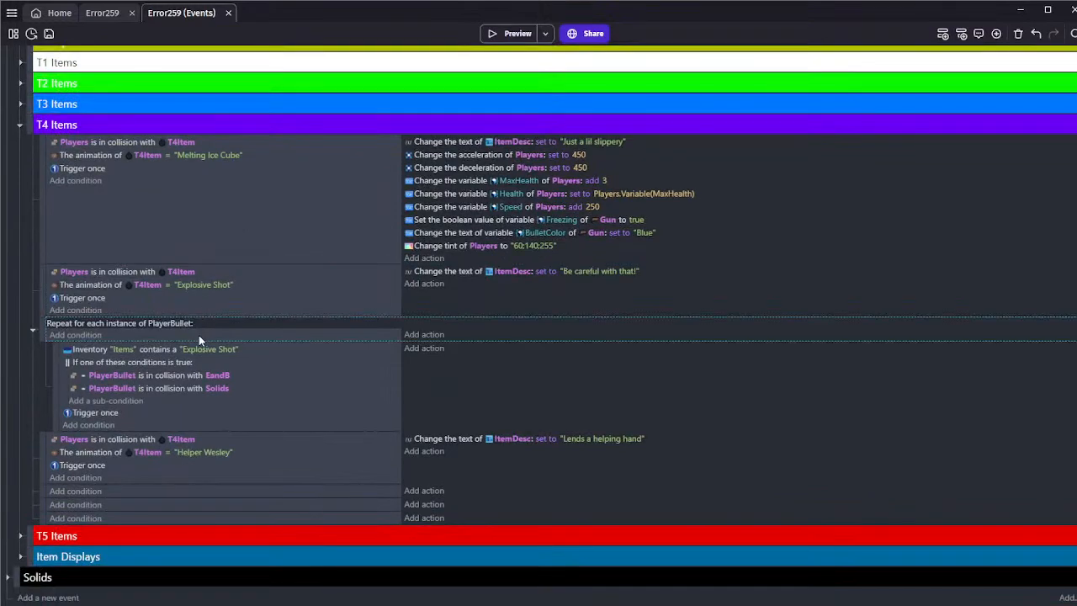
click(209, 423)
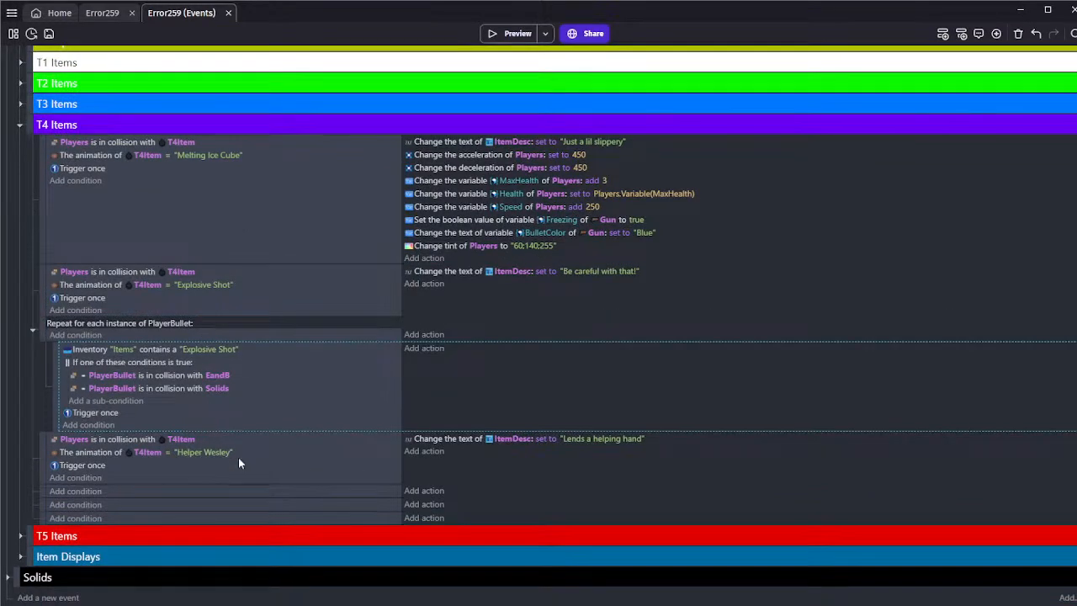
key(ctrl+v)
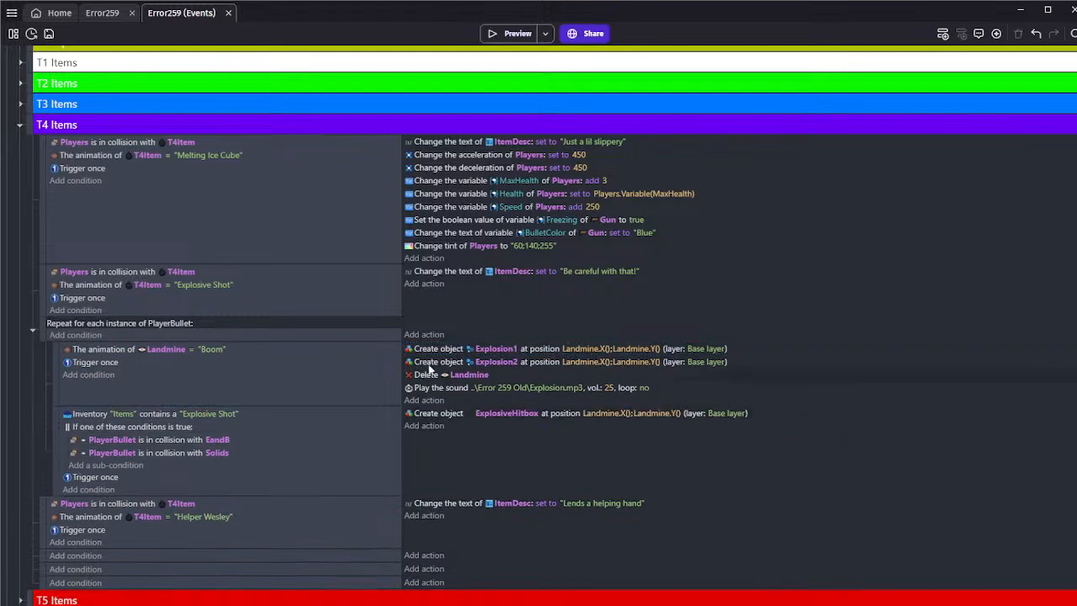
Transfer the pasted object-creation and Explosion.mp3 sound actions to the Explosive Shot collision event and delete the leftover Landmine event
drag(431, 367, 429, 424)
drag(430, 355, 429, 424)
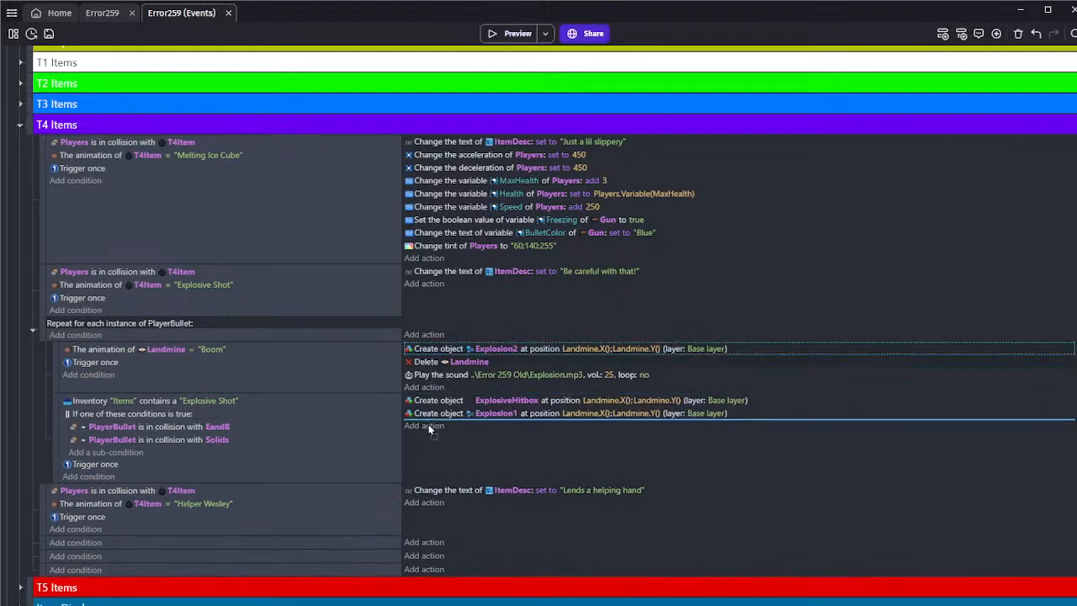
drag(425, 367, 425, 428)
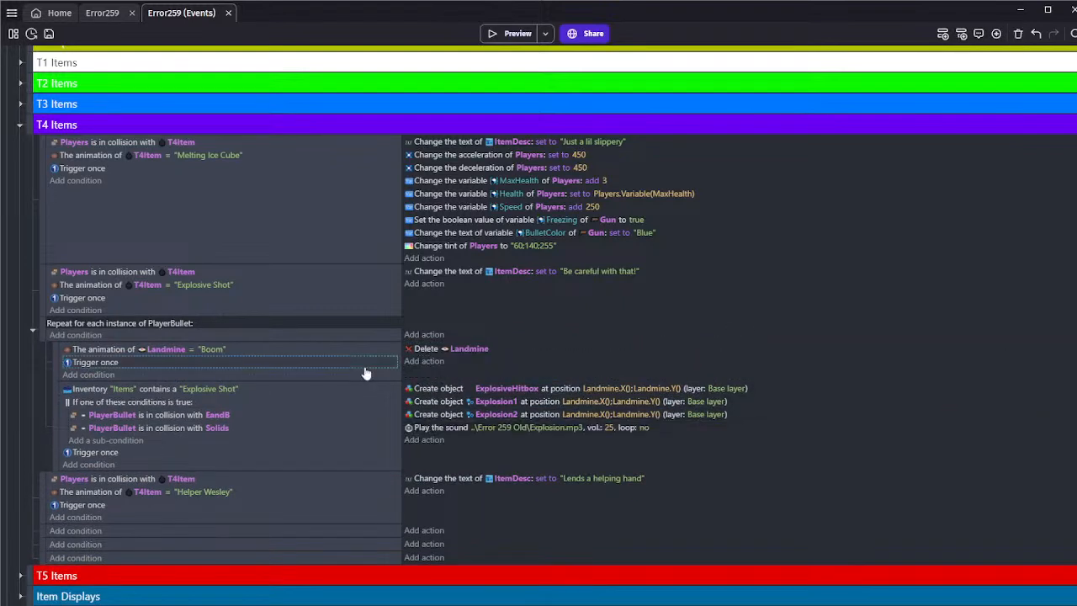
click(364, 373)
key(Delete)
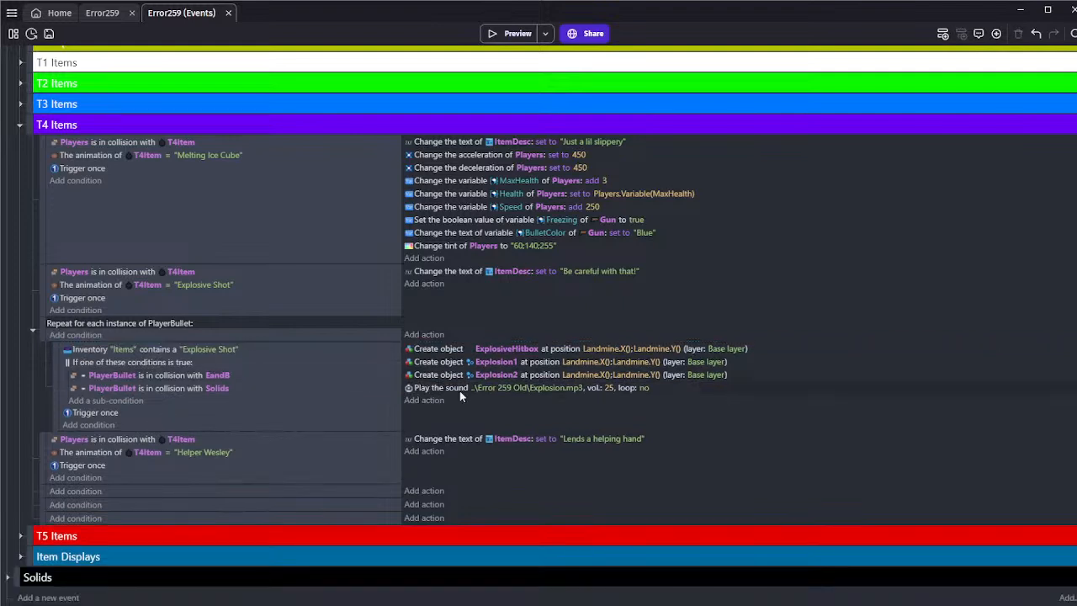
Set the ExplosiveHitbox creation position in the Explosive Shot event to PlayerBullet.X() and PlayerBullet.Y()
click(175, 325)
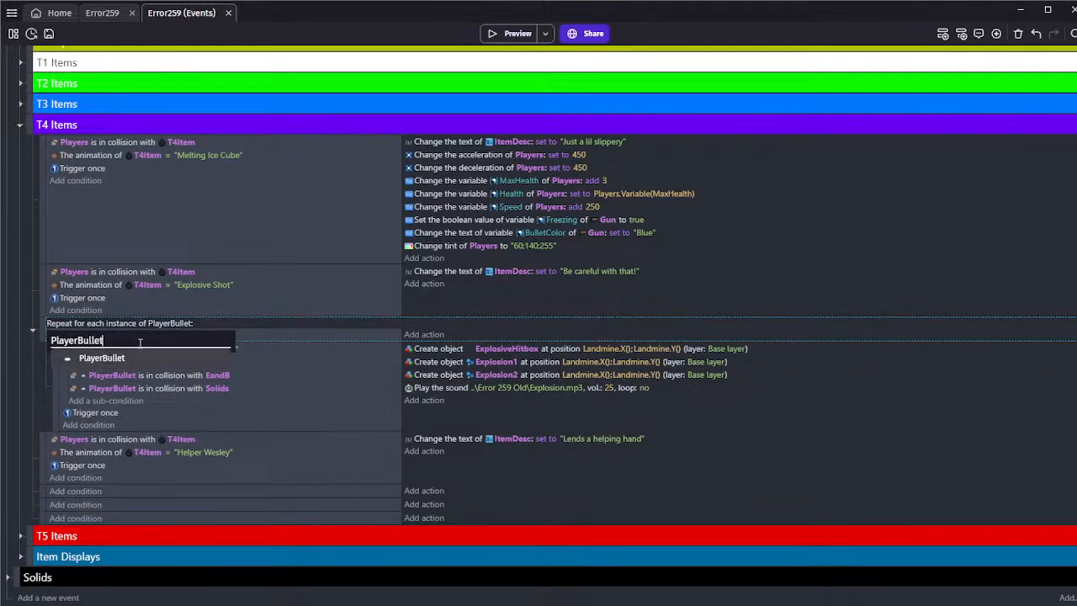
click(28, 339)
click(187, 325)
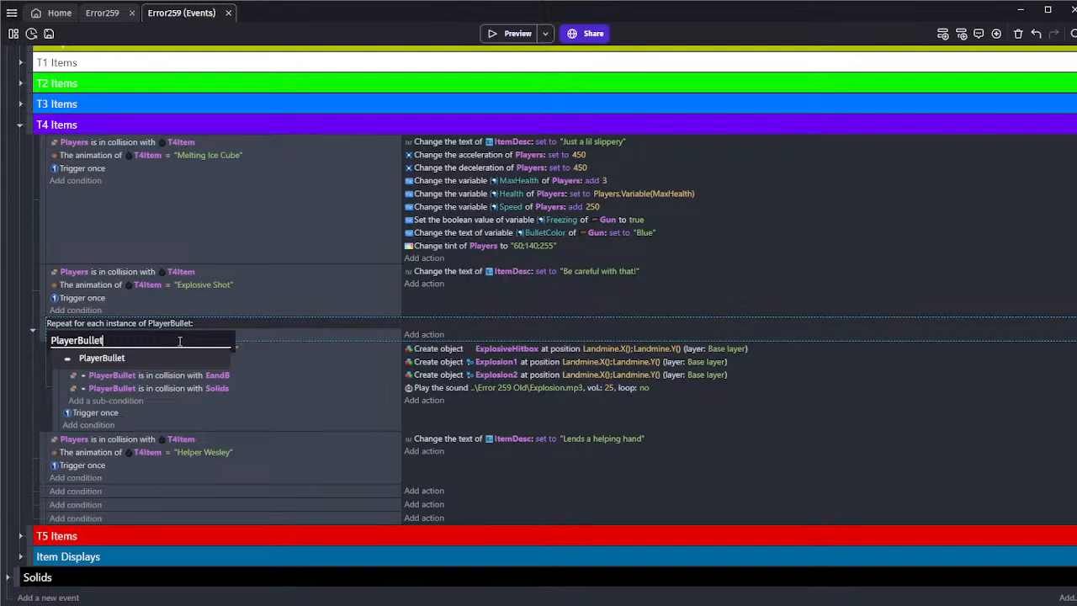
click(362, 412)
click(593, 350)
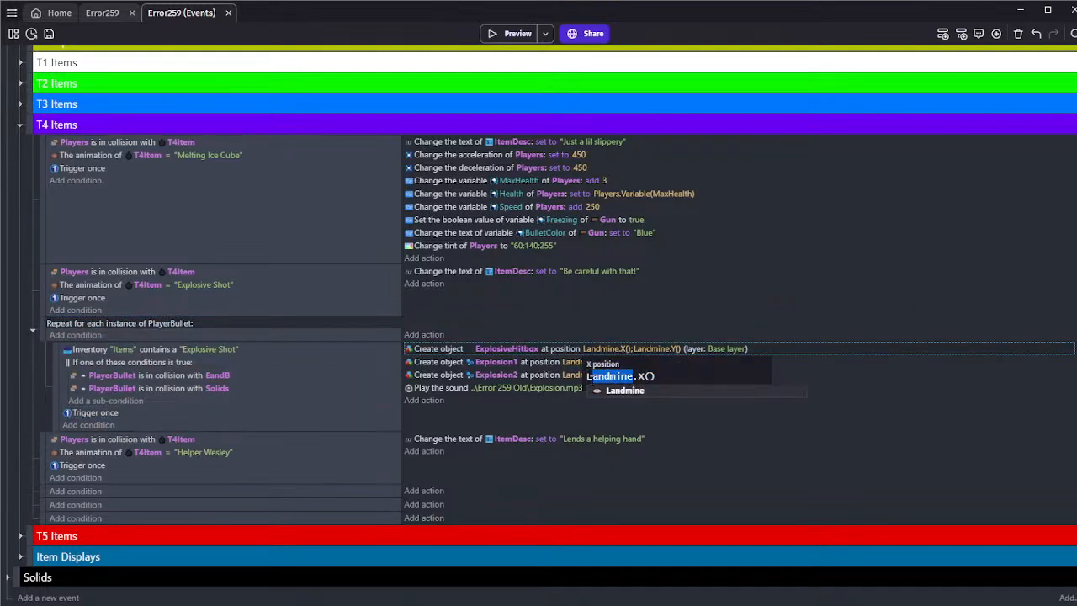
text(PlayerBullet)
click(566, 416)
click(656, 350)
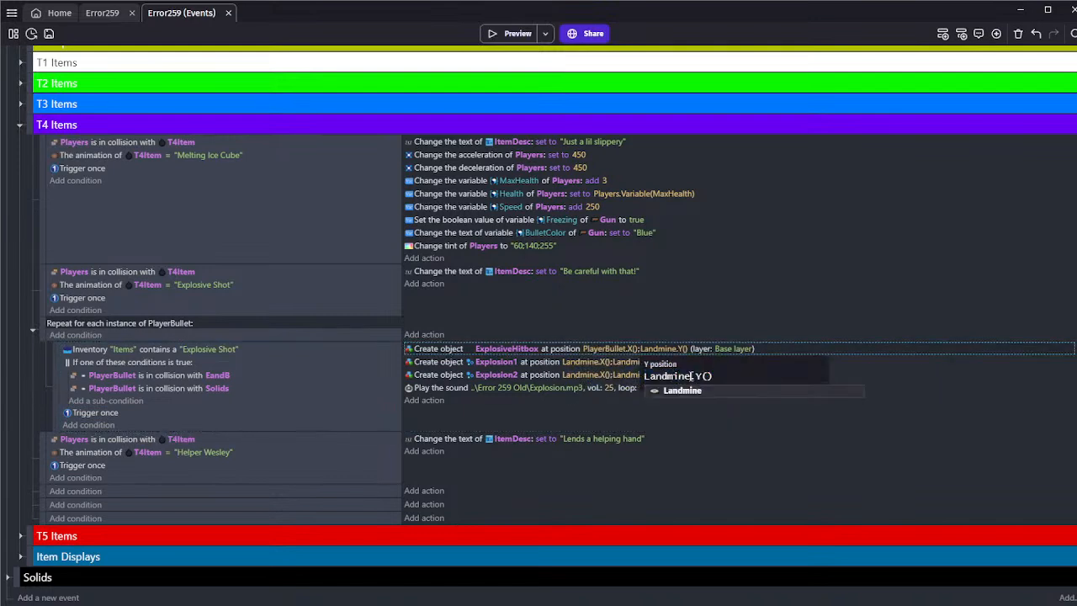
click(610, 419)
Reuse the PlayerBullet.X() expression as the X position of the Explosion1 and Explosion2 creation actions
click(607, 350)
key(ctrl+c)
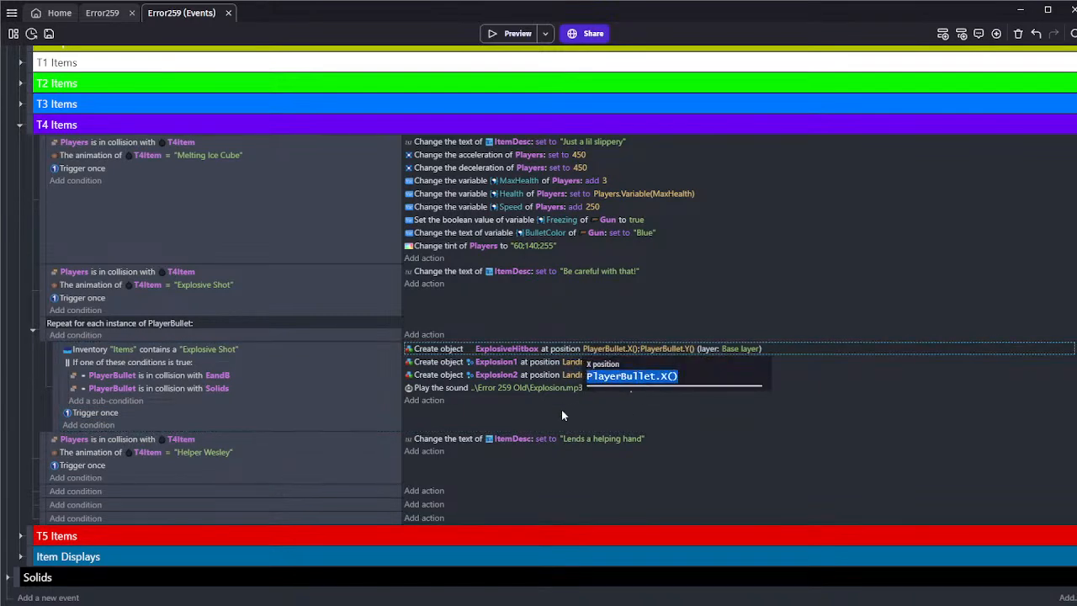
click(562, 409)
click(584, 362)
key(ctrl+v)
click(559, 410)
click(578, 376)
key(ctrl+v)
click(576, 414)
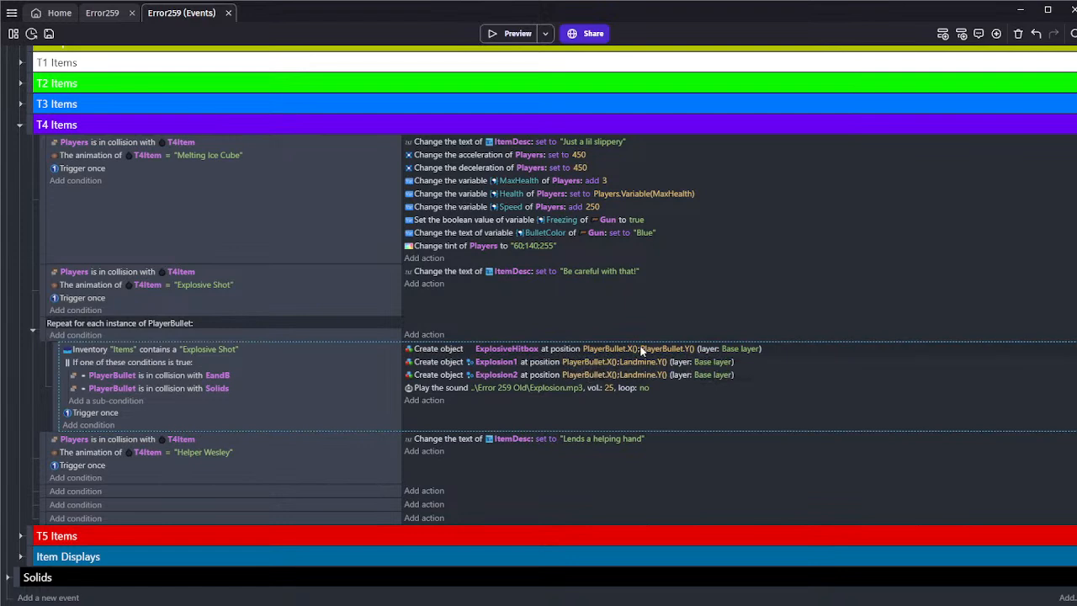
Reuse the PlayerBullet.Y() expression as the Y position of the Explosion1 and Explosion2 creation actions
click(642, 350)
key(ctrl+c)
click(555, 403)
click(635, 351)
click(520, 405)
click(644, 362)
key(ctrl+v)
click(558, 414)
click(635, 379)
key(ctrl+v)
click(597, 396)
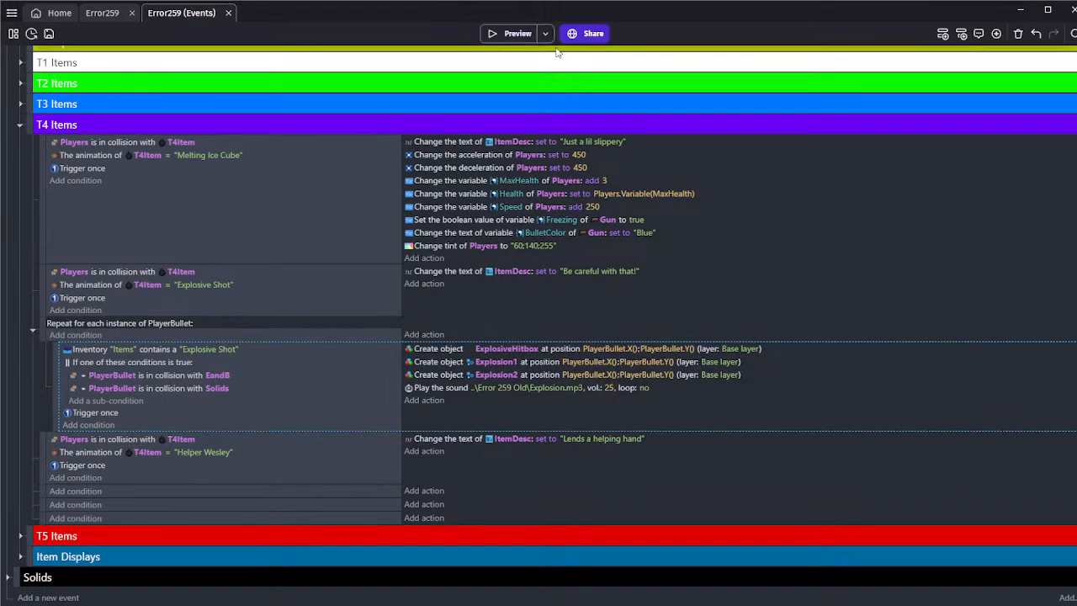
Run a preview of the game and restart it repeatedly until the Explosive Shot bomb appears on the T4 pedestal
click(513, 33)
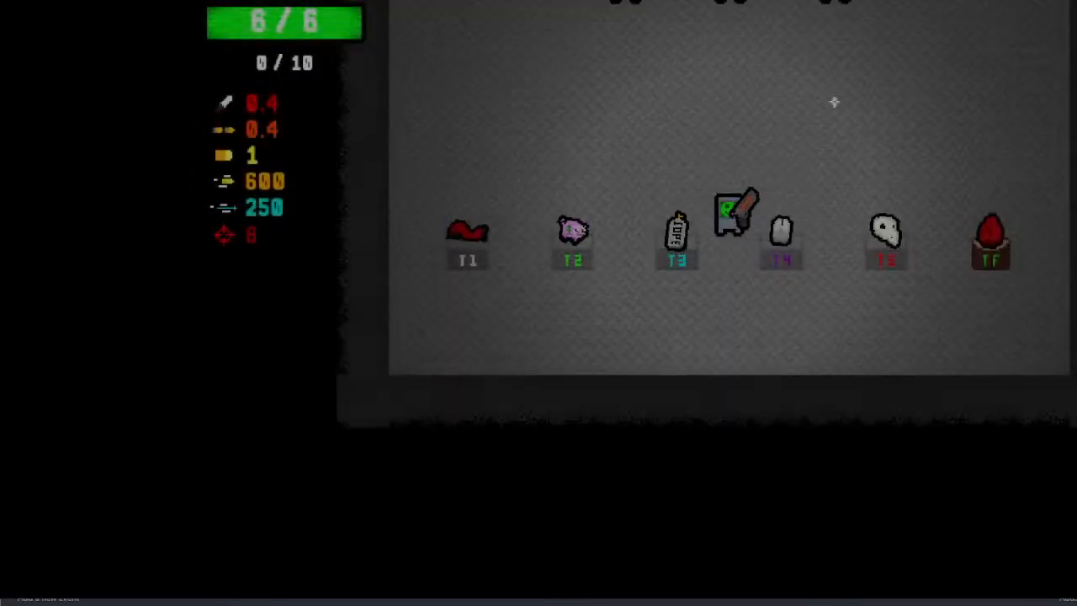
key(r)
key(r)
key(r)
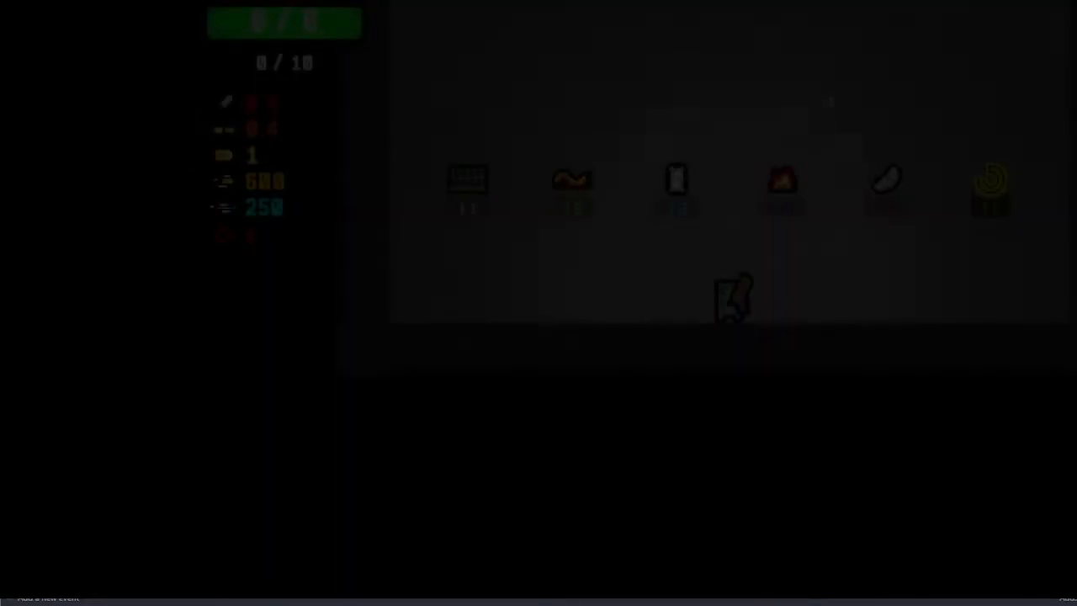
key(r)
key(r)
key(r)
key(r)
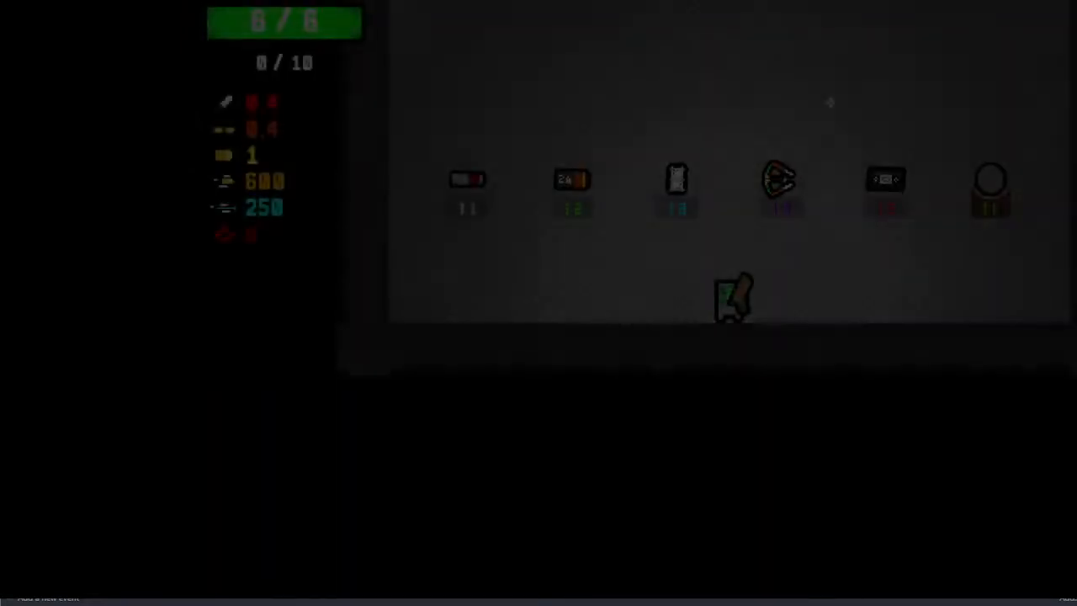
key(r)
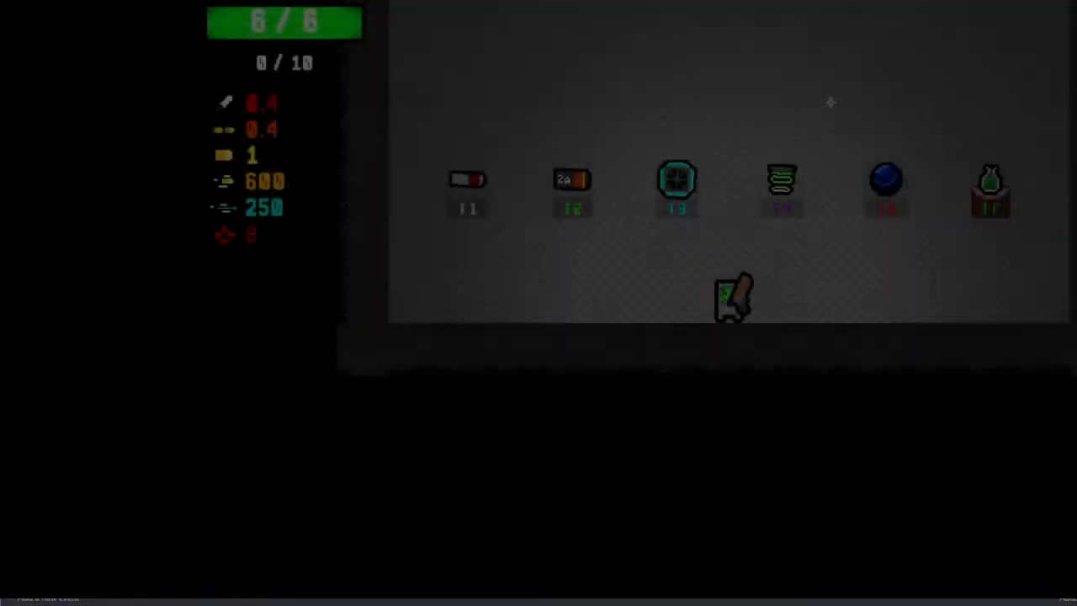
key(r)
key(r)
key(r)
key(r)
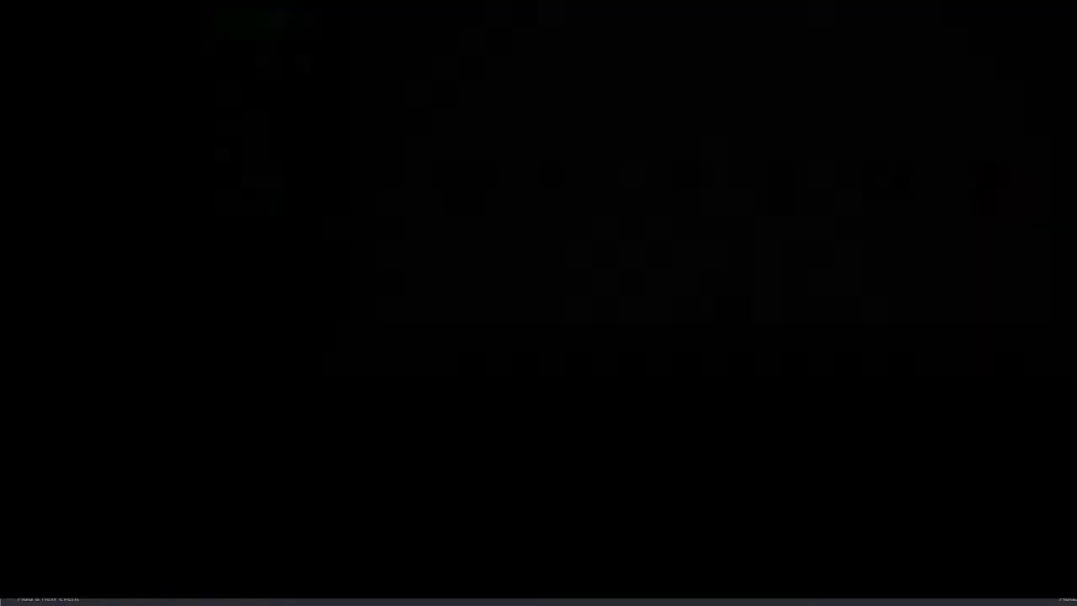
key(r)
key(r)
key(r)
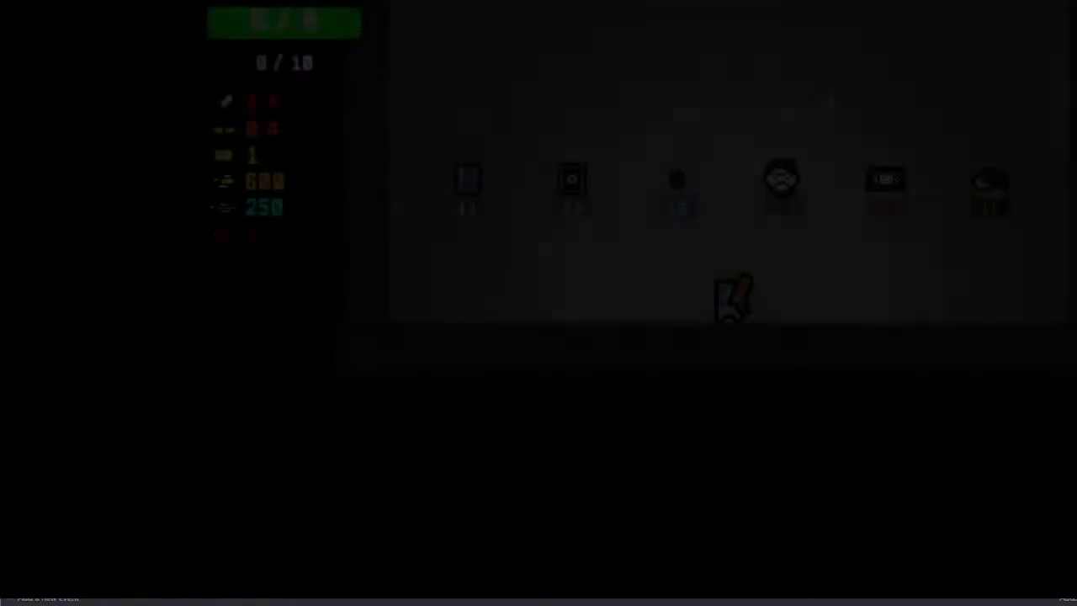
key(r)
key(r)
key(r)
key(r)
key(r)
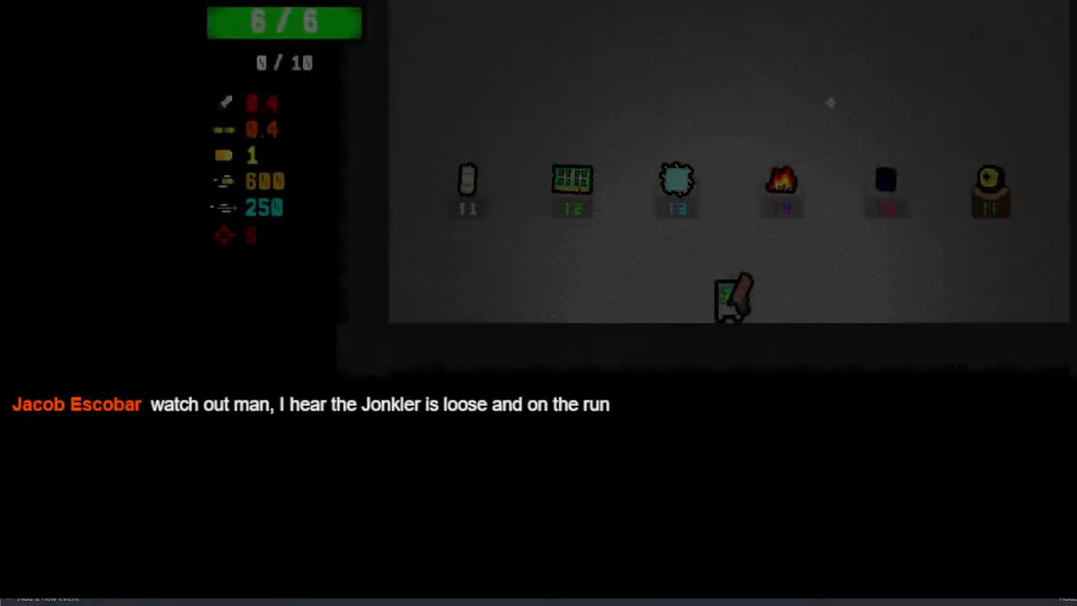
key(r)
key(r)
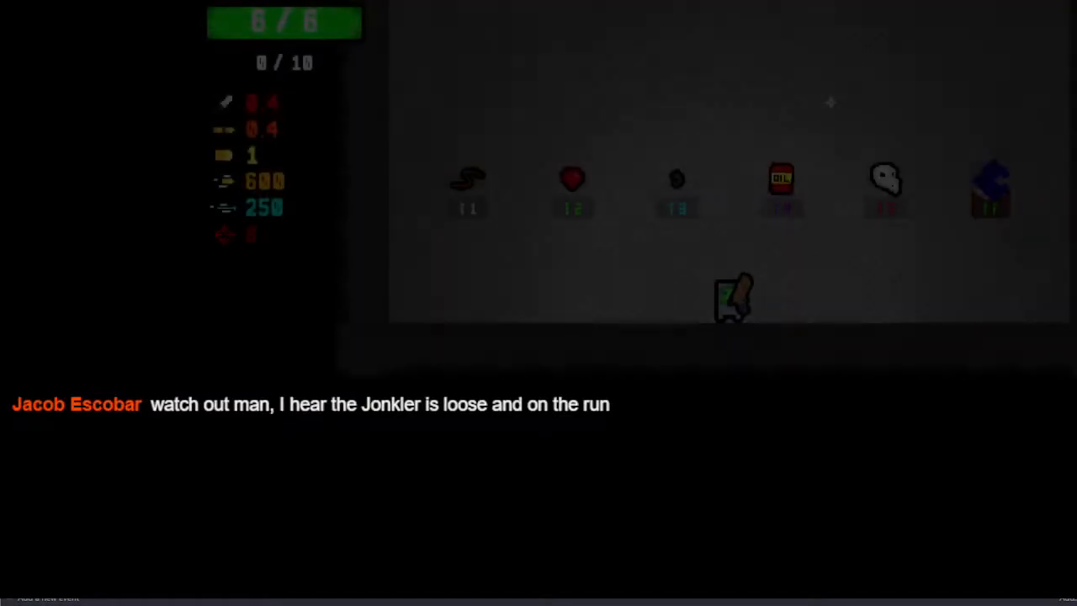
Pick up the Explosive Shot item from the T4 pedestal and fire at the enemies to test the exploding bullets
key(w)
key(d)
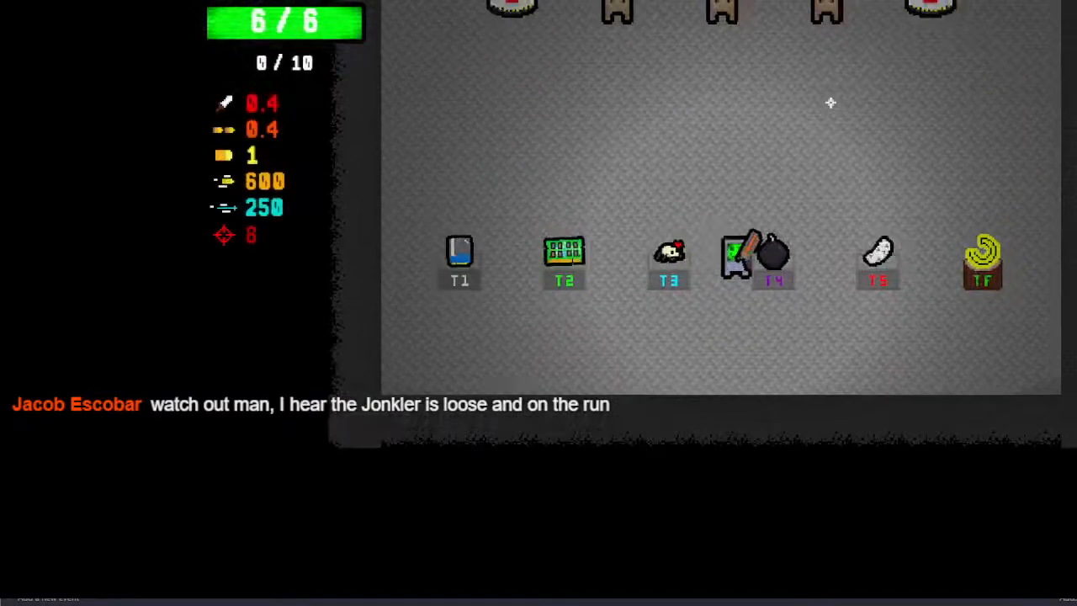
key(s)
click(726, 57)
key(s)
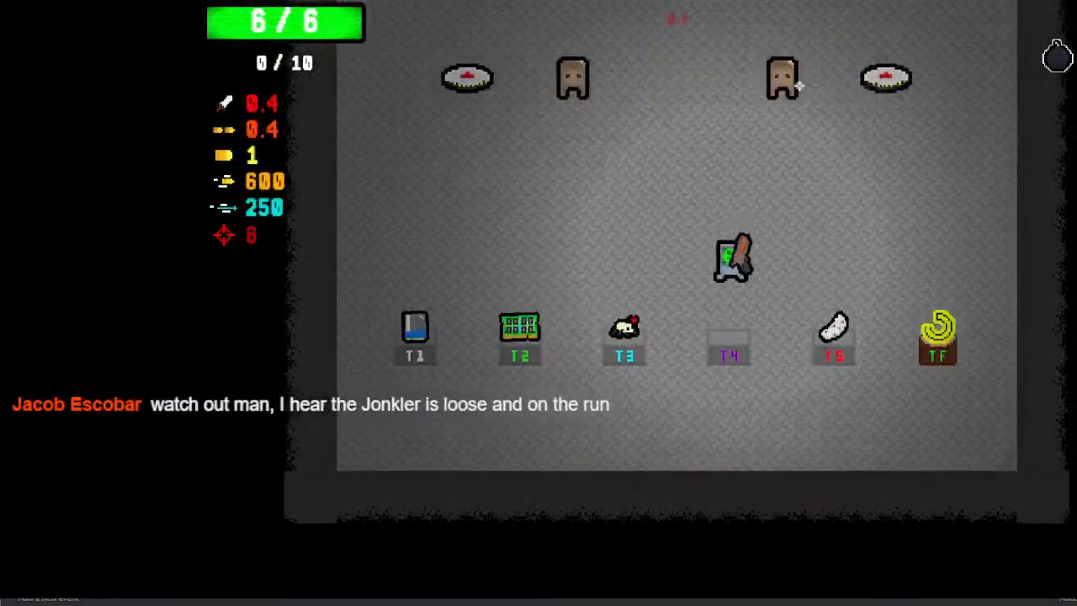
click(914, 179)
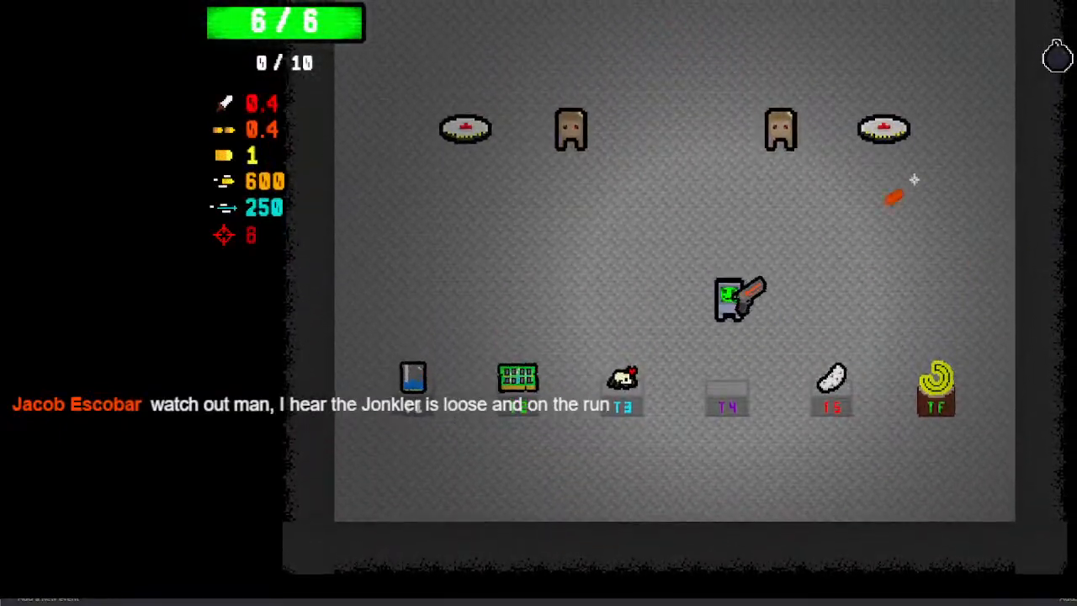
click(401, 191)
key(w)
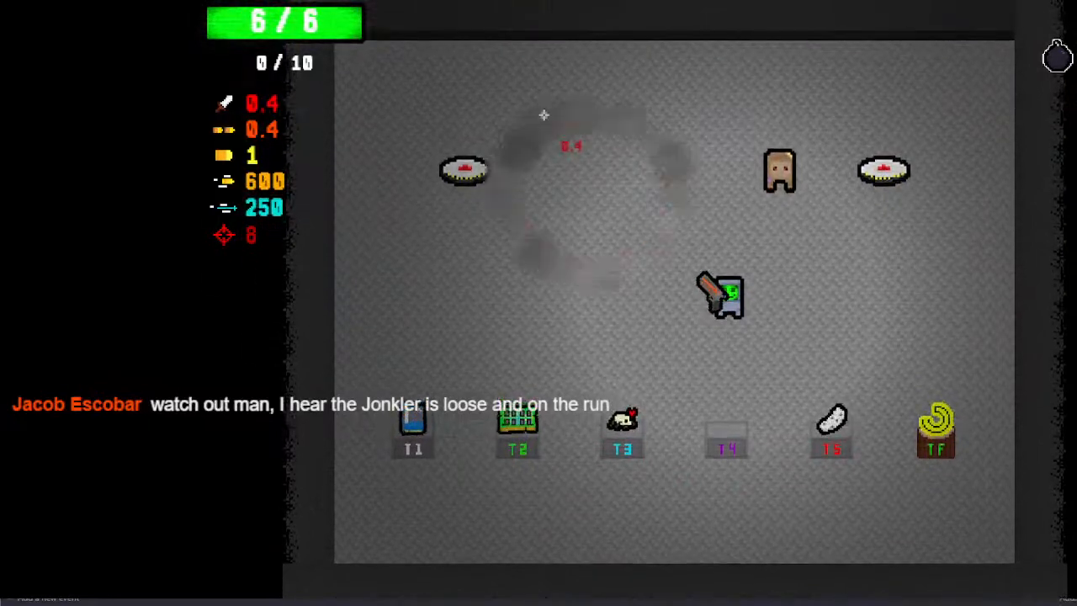
click(783, 124)
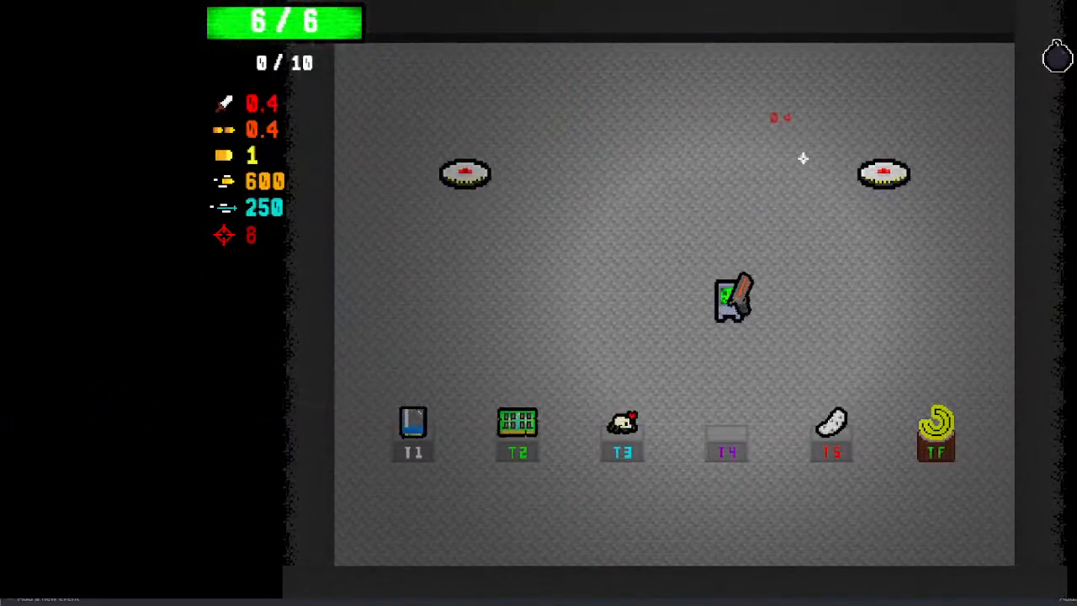
Move the player close to the T4 pedestal and fire exploding bullets at it to test the blast at close range
key(a)
key(d)
key(s)
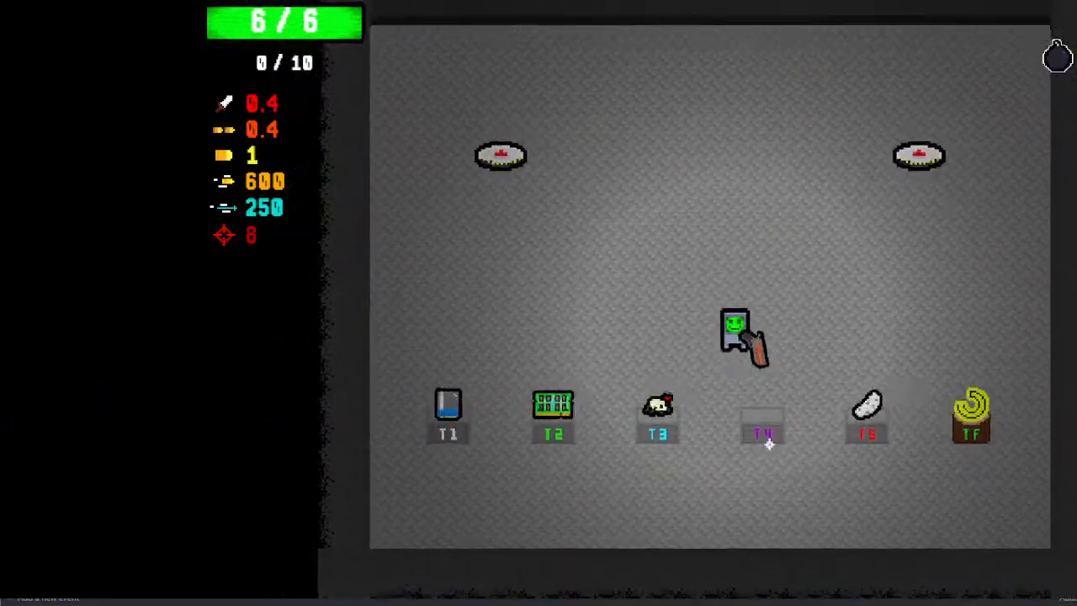
click(763, 445)
click(756, 445)
click(753, 438)
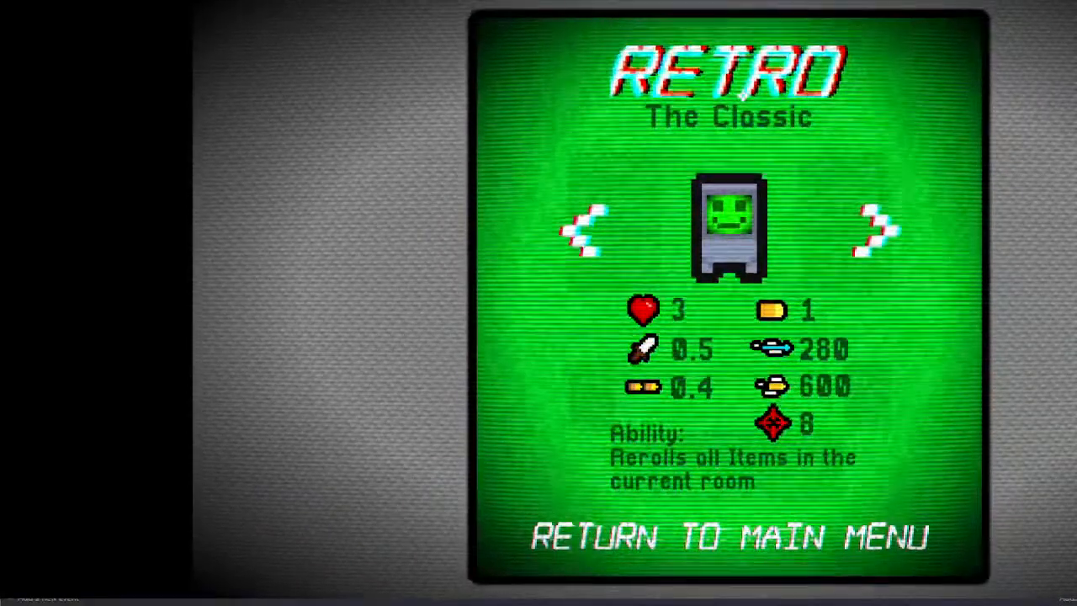
Start a new run with the Retro character and fire normal shots in the test room without picking up an item
click(743, 95)
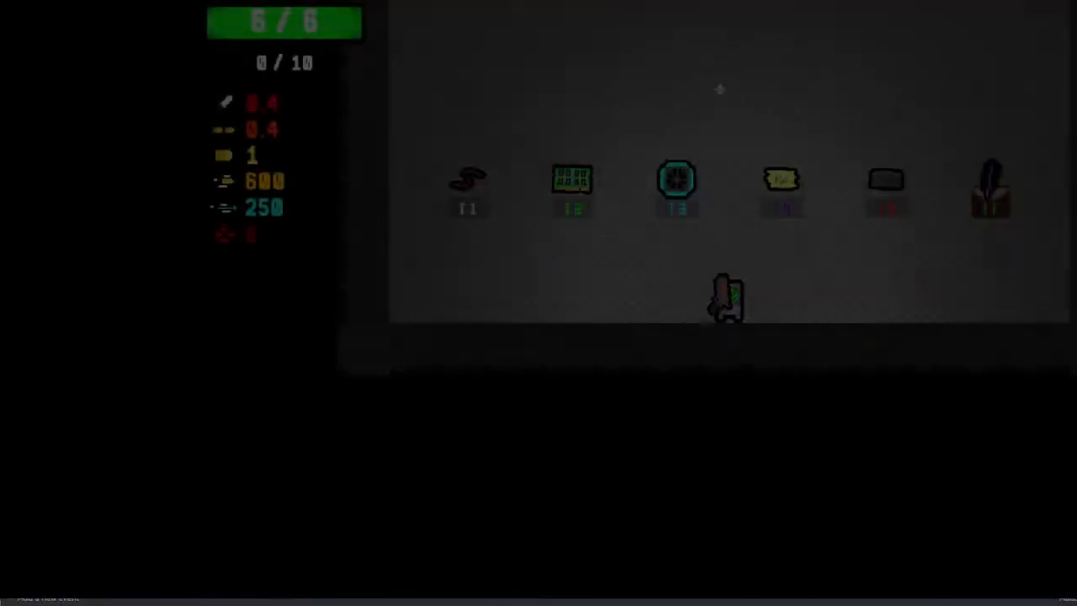
key(w)
click(844, 123)
click(770, 76)
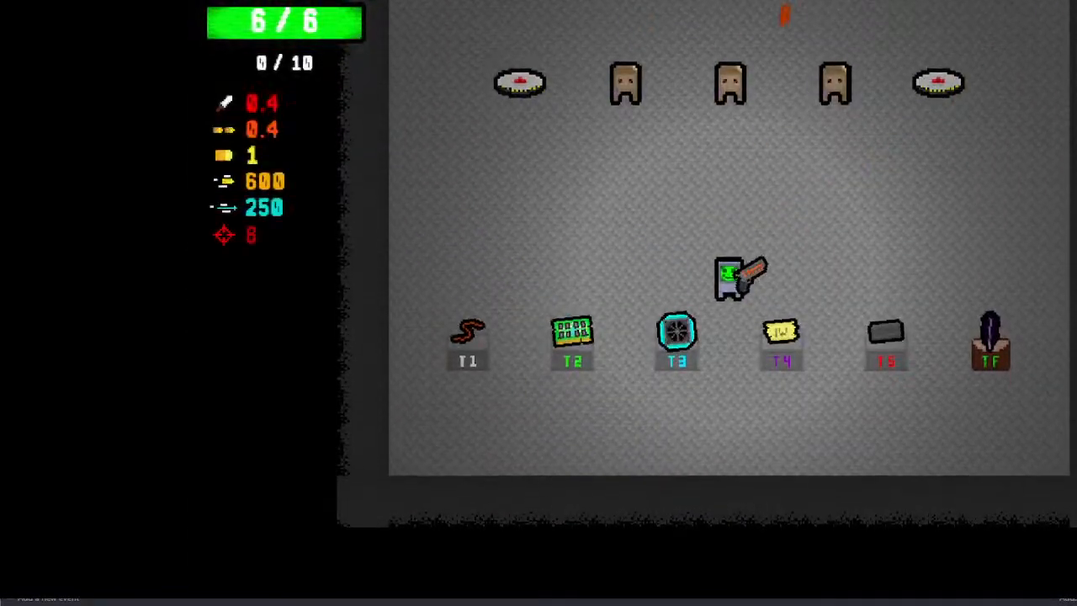
key(w)
key(a)
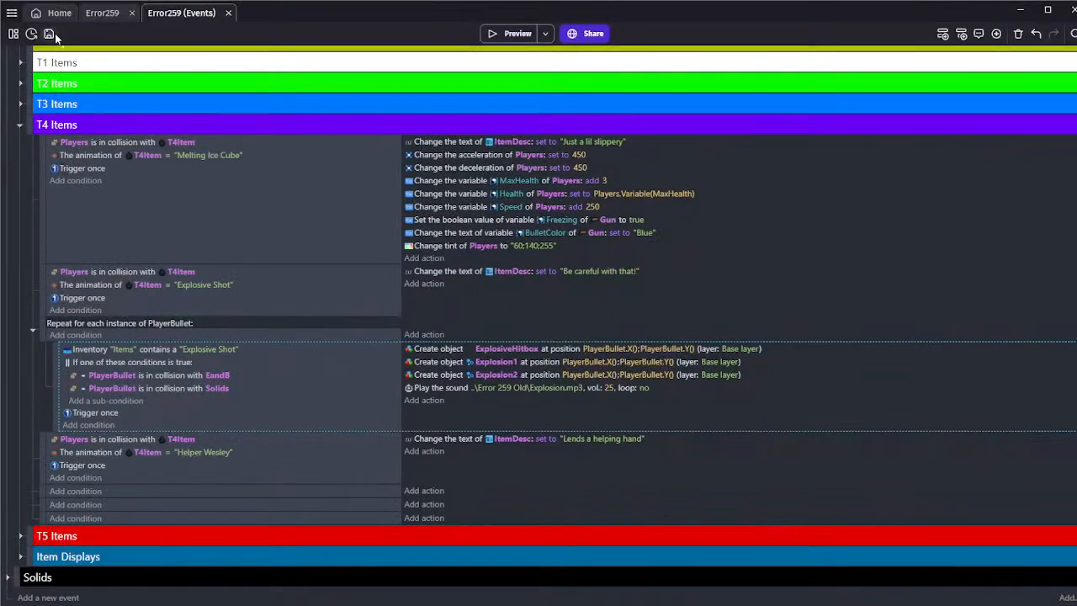
Collapse the "Repeat for each instance of PlayerBullet" event in the T4 Items group and select the Helper Wesley event
click(158, 202)
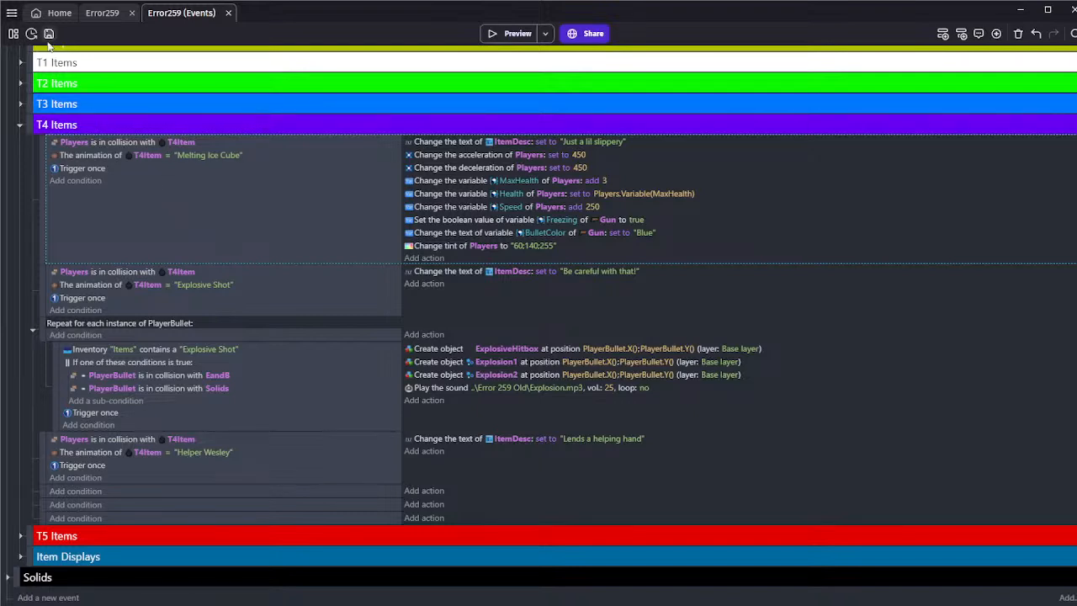
click(28, 334)
click(31, 416)
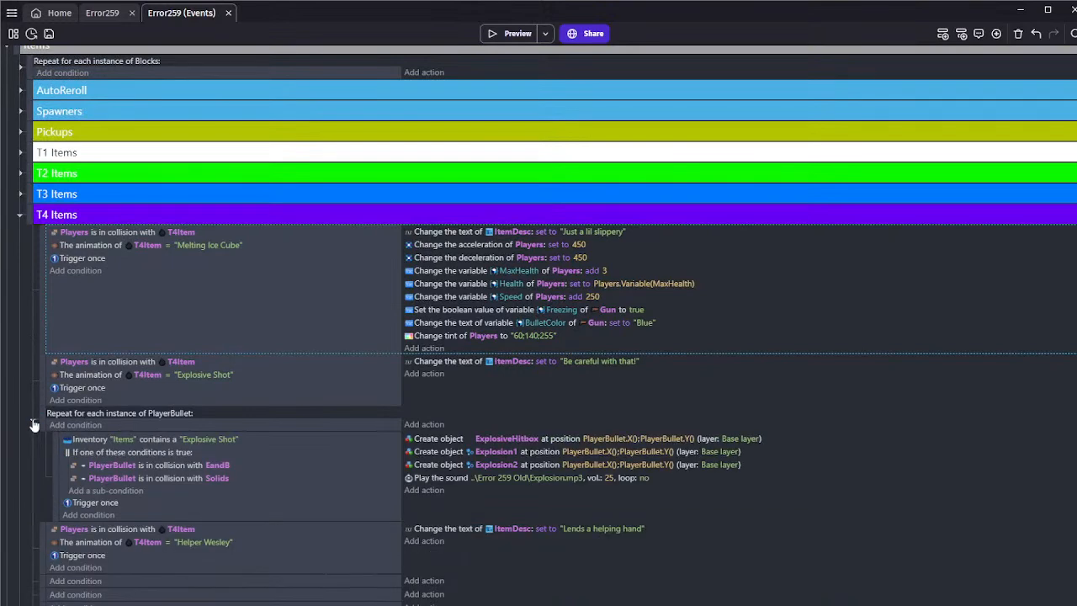
click(31, 420)
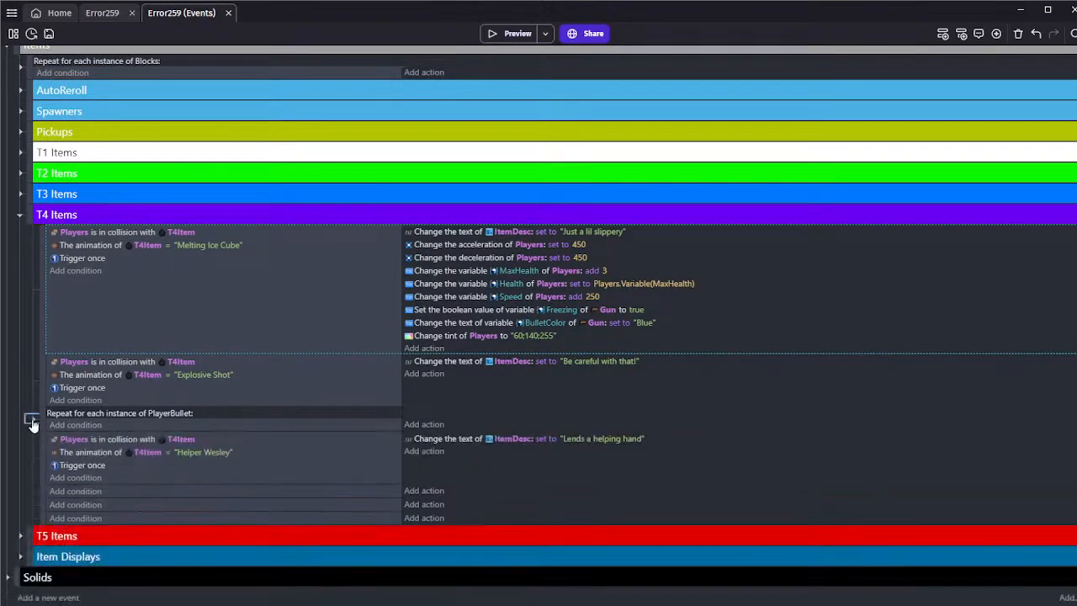
click(144, 471)
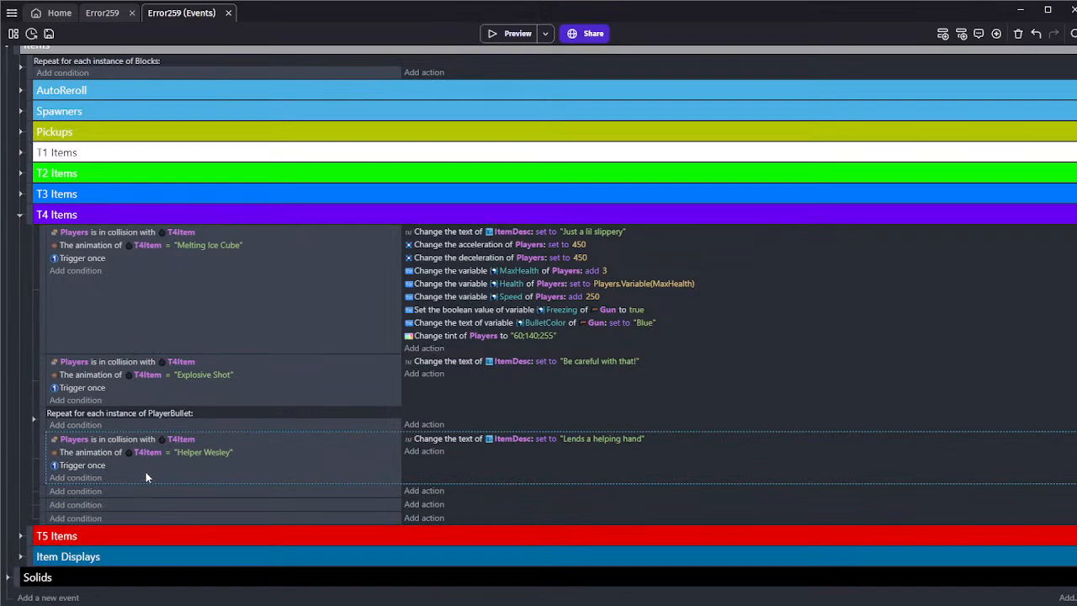
In the Error259 scene, move the Rainbow and ExplosiveHitbox objects into the Terrain folder and collapse that folder
click(101, 12)
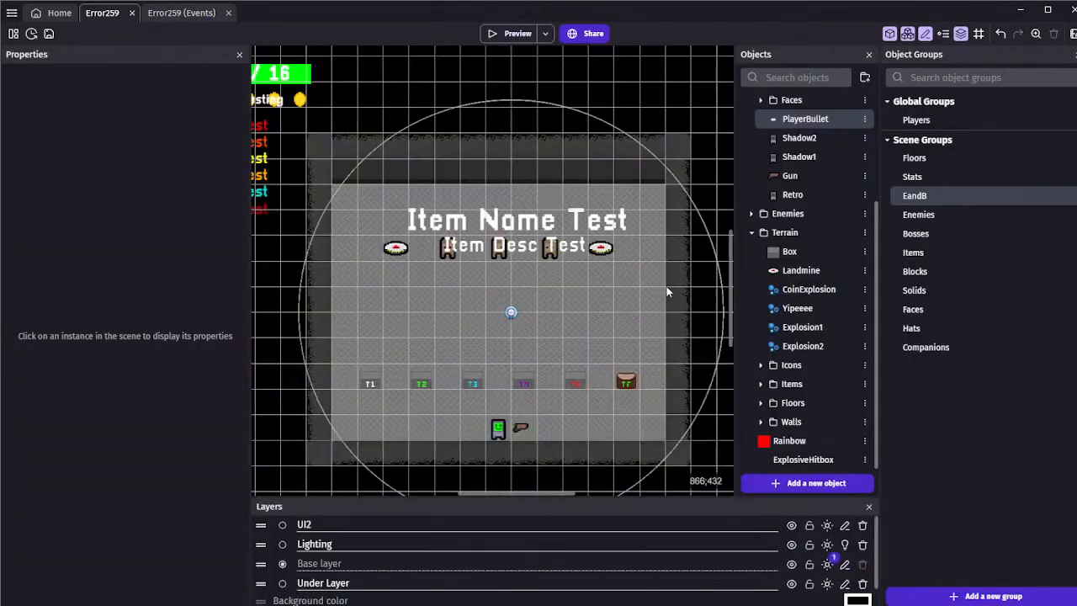
scroll(556, 245, down, 2)
middle_drag(554, 246, 625, 282)
scroll(508, 220, down, 1)
middle_drag(506, 220, 491, 245)
click(814, 483)
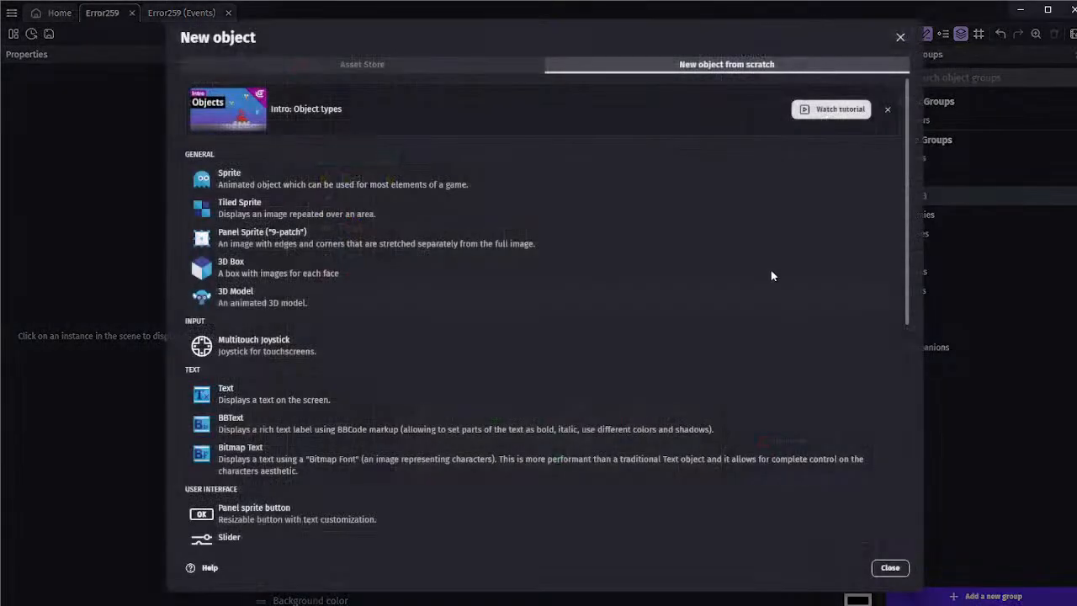
click(887, 567)
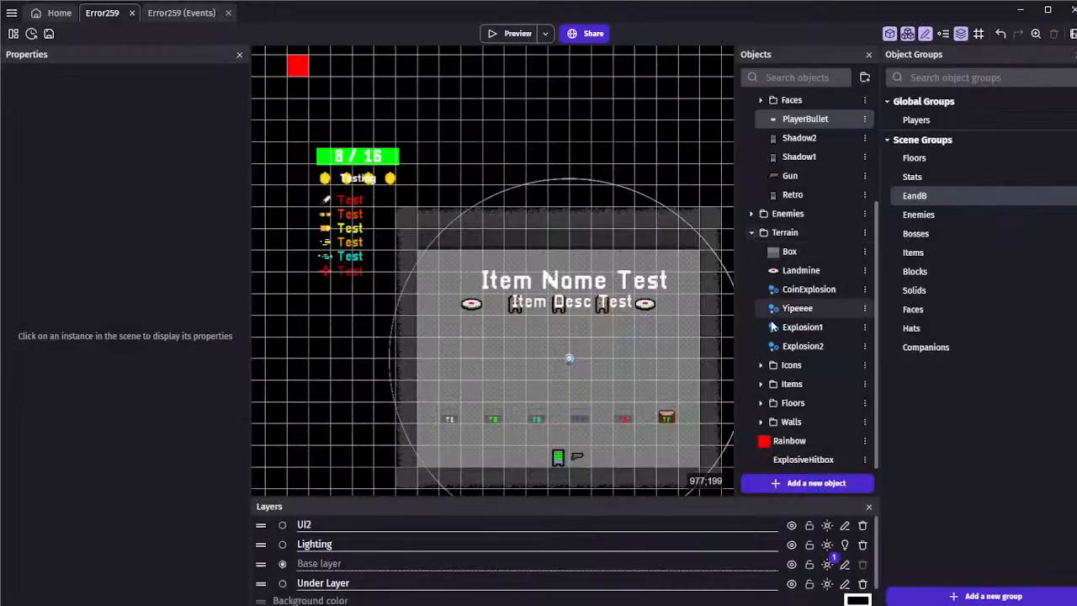
drag(795, 446, 805, 364)
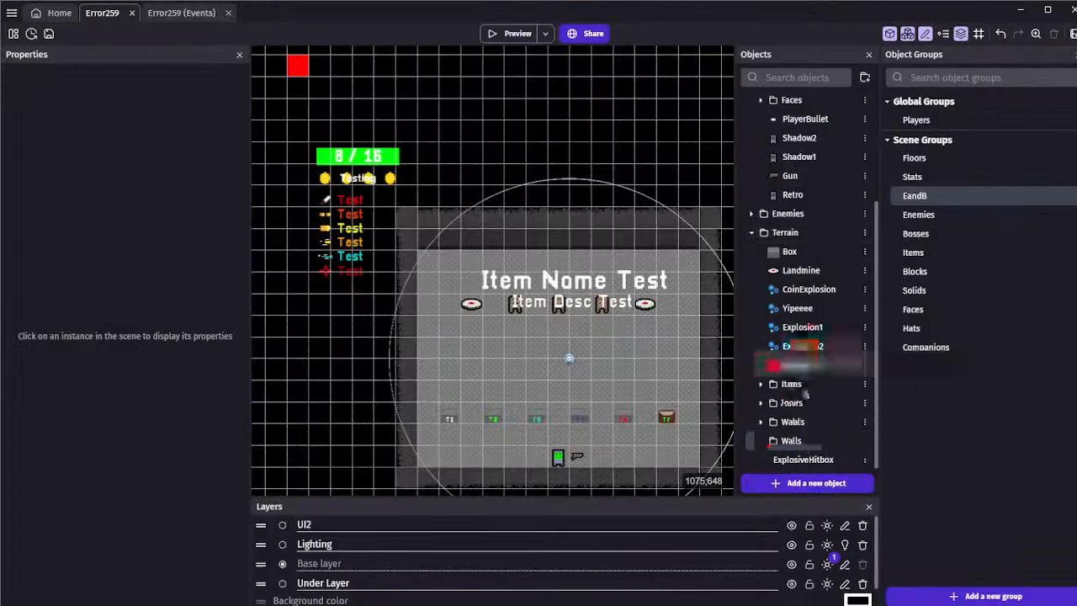
click(753, 234)
Set the Health variable of the Scarecrow object to 1000 and apply the change
click(527, 300)
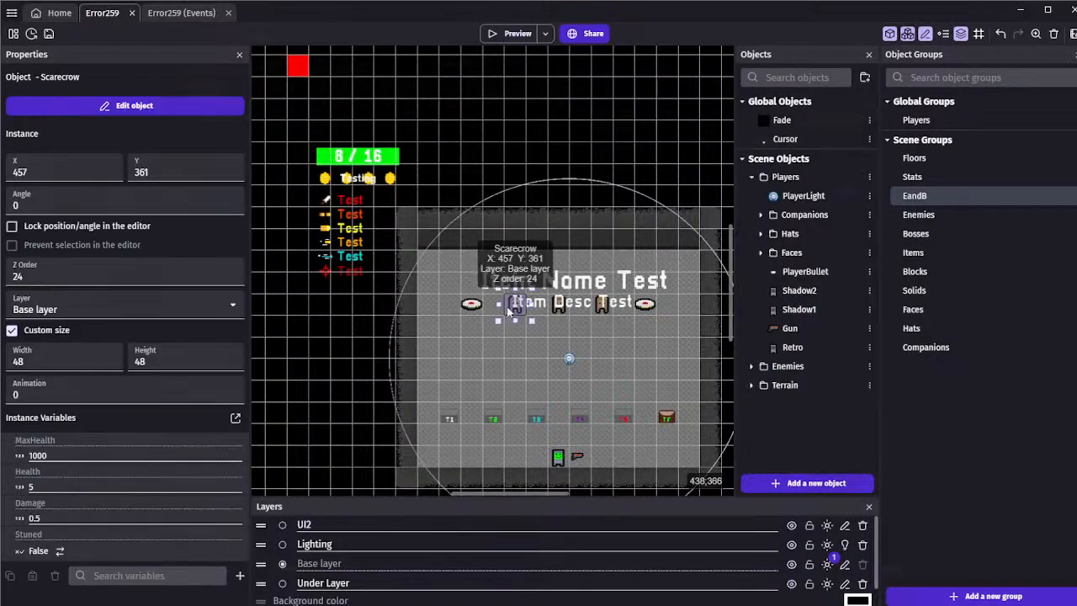
double_click(508, 312)
click(600, 65)
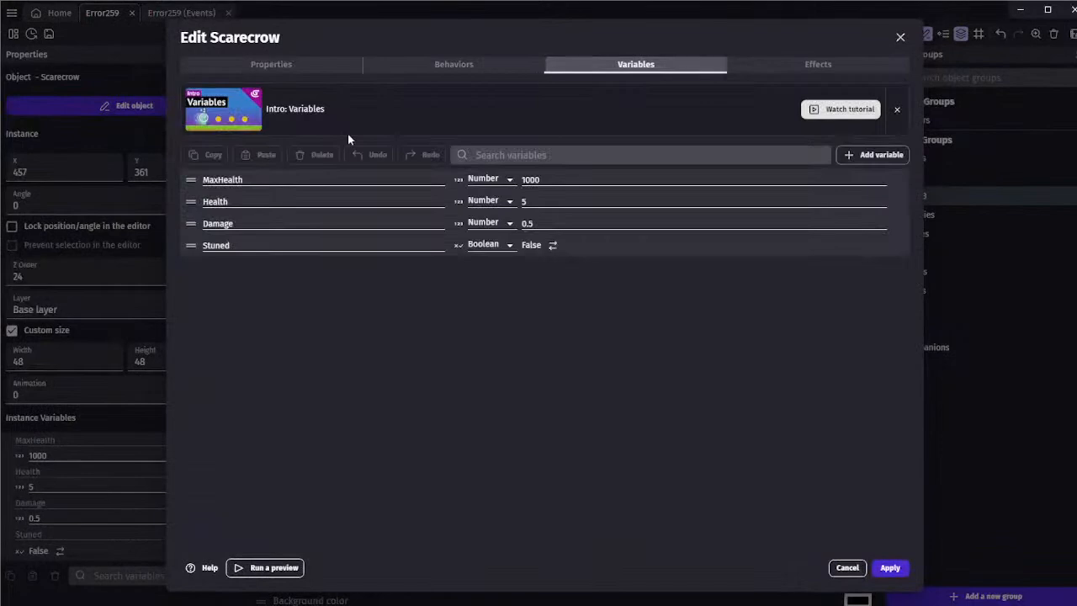
click(535, 203)
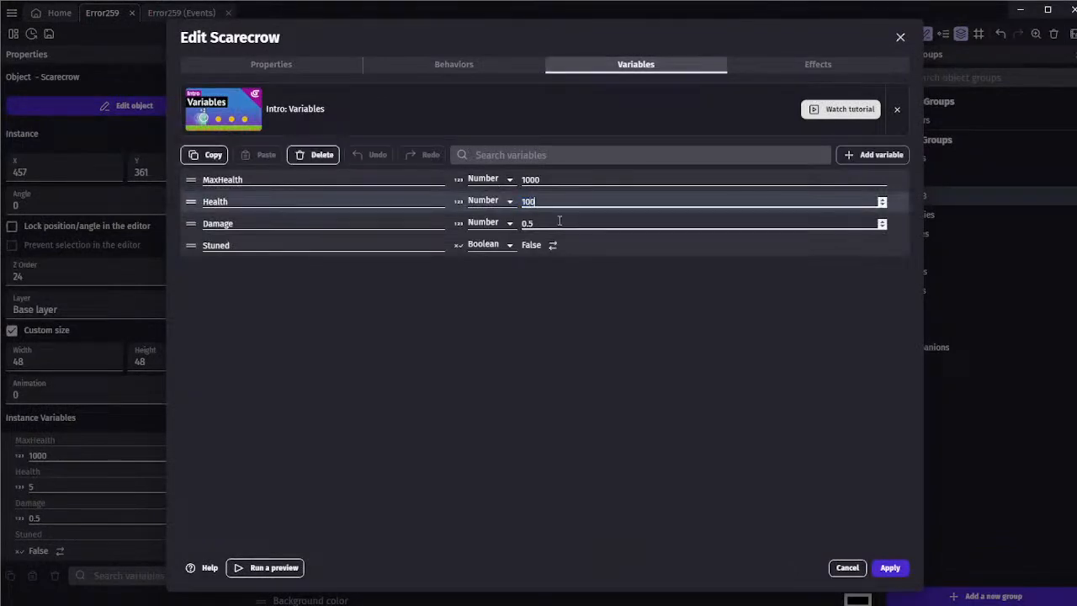
click(889, 568)
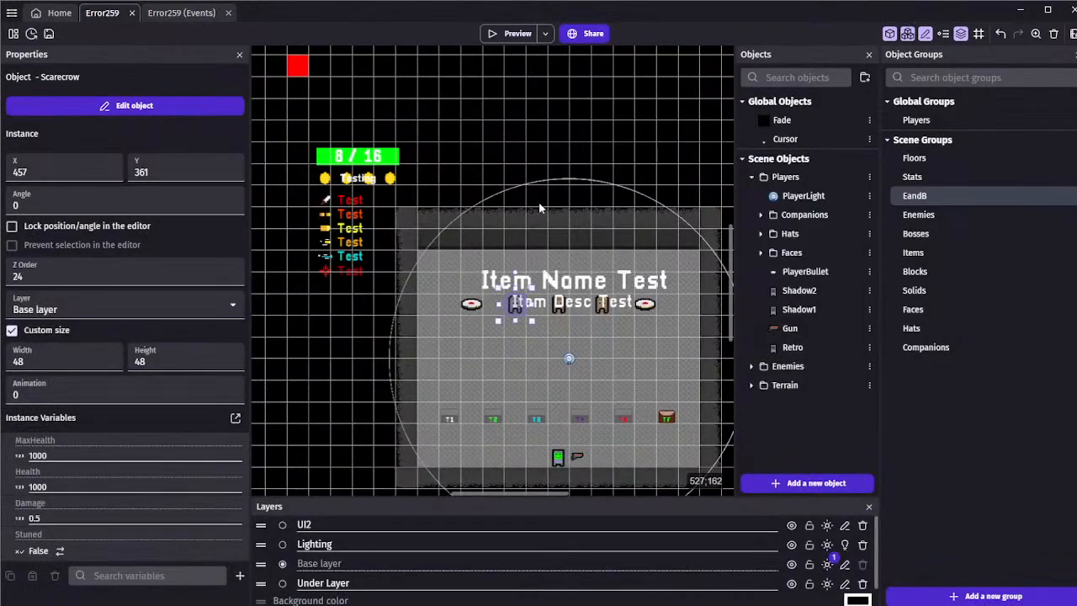
Run a preview and fire Explosive Shot bullets at the scarecrows to check the explosion damage
click(505, 33)
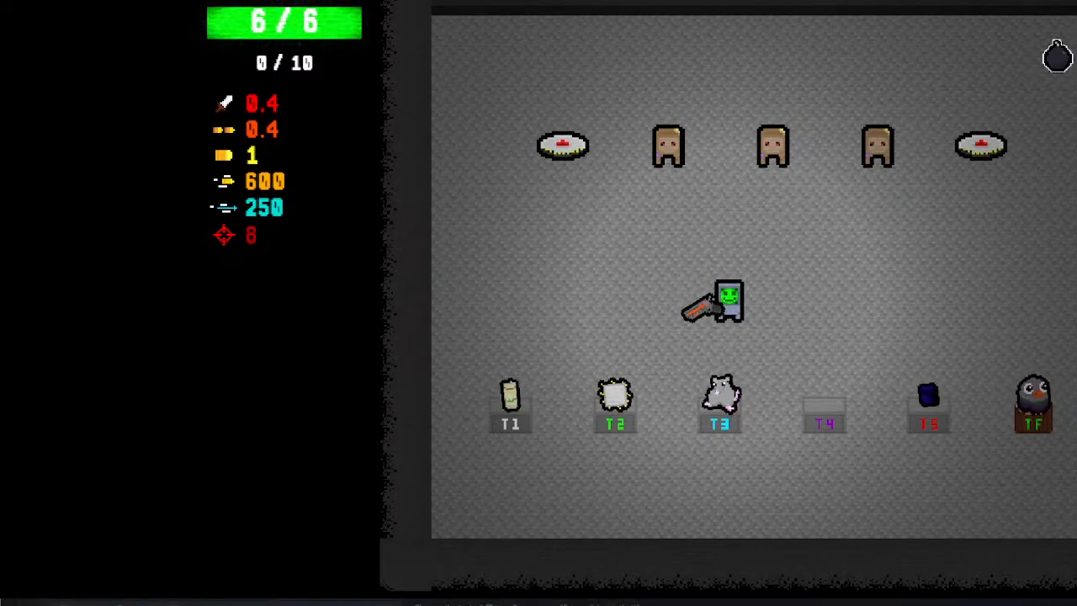
click(662, 145)
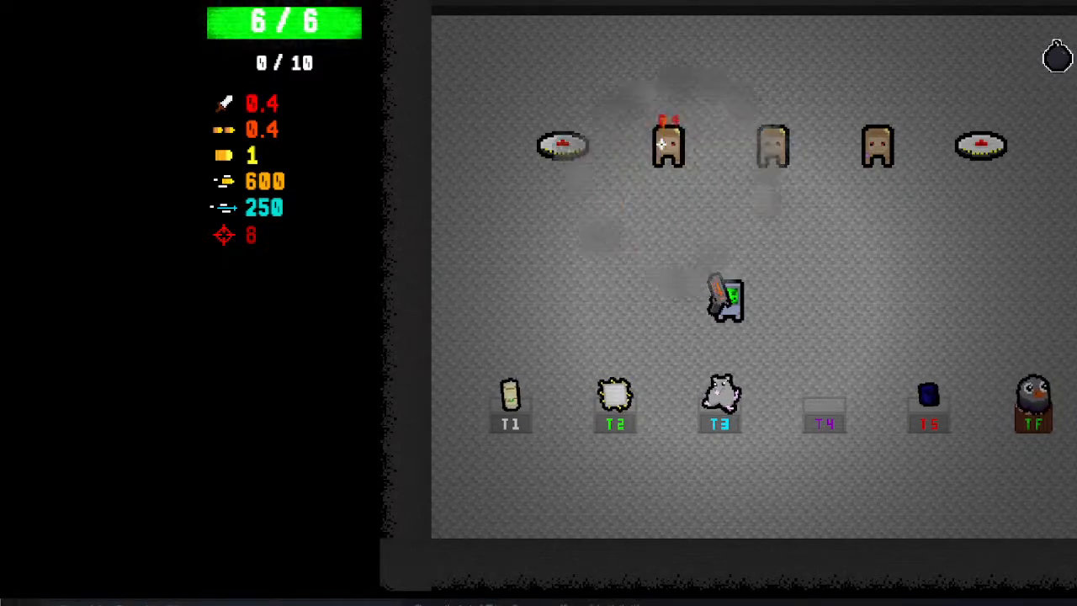
click(696, 138)
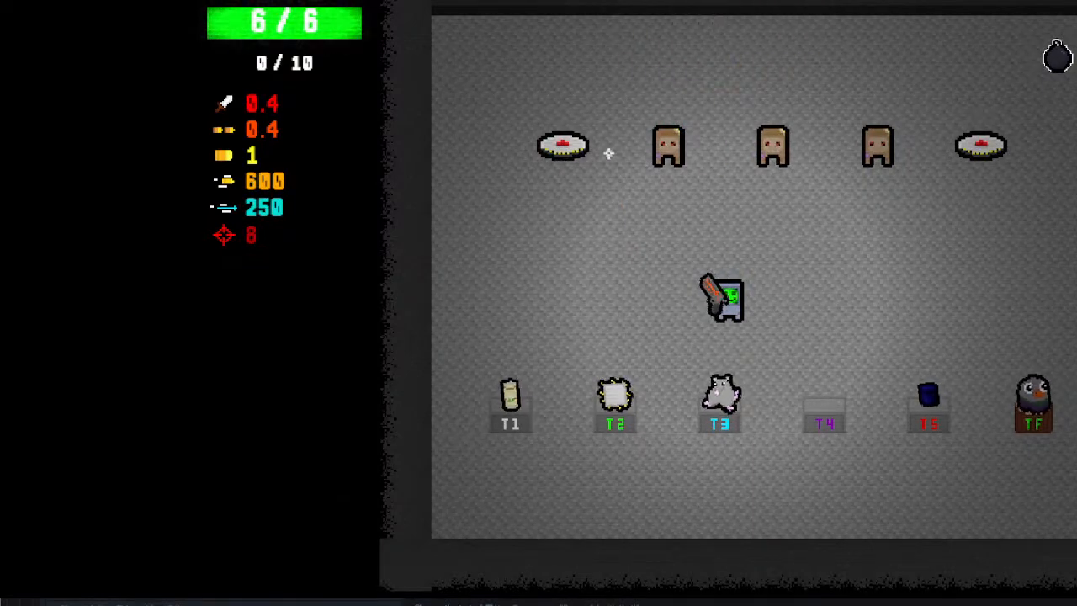
key(a)
click(707, 140)
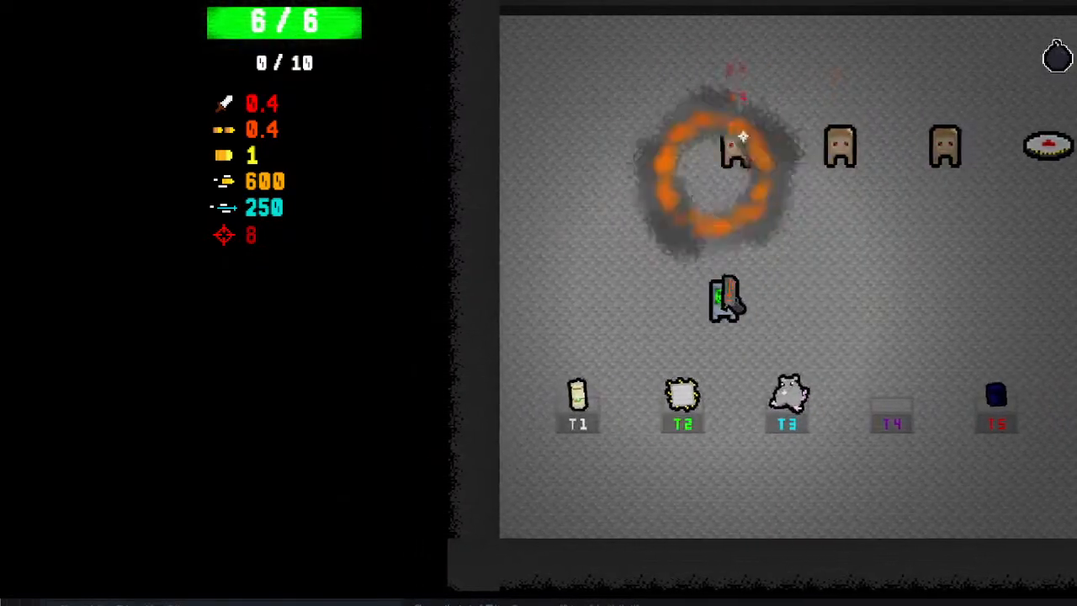
click(757, 135)
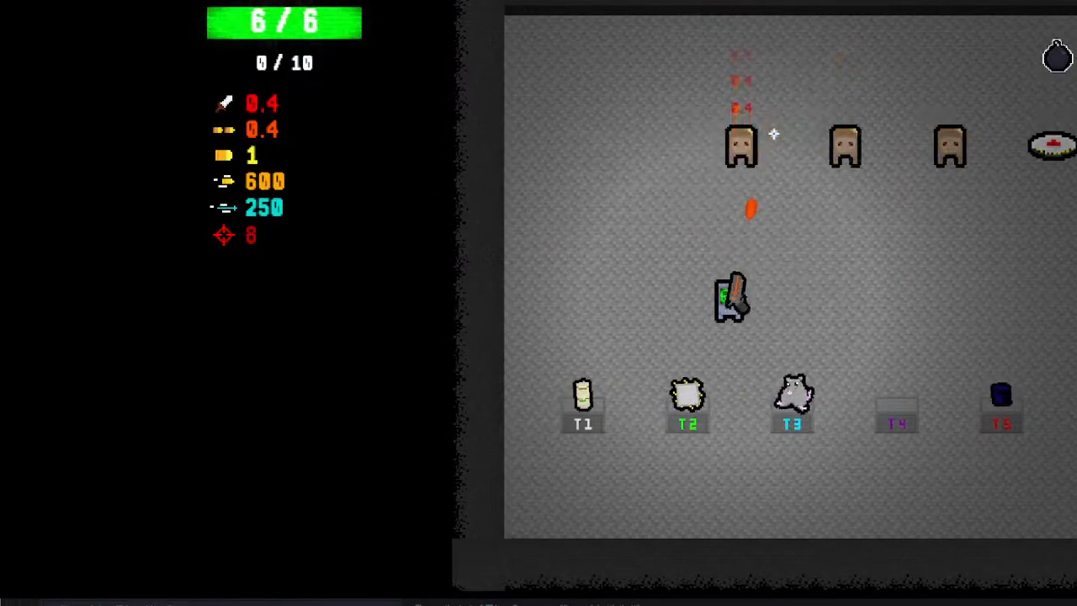
click(774, 134)
click(780, 133)
click(1018, 17)
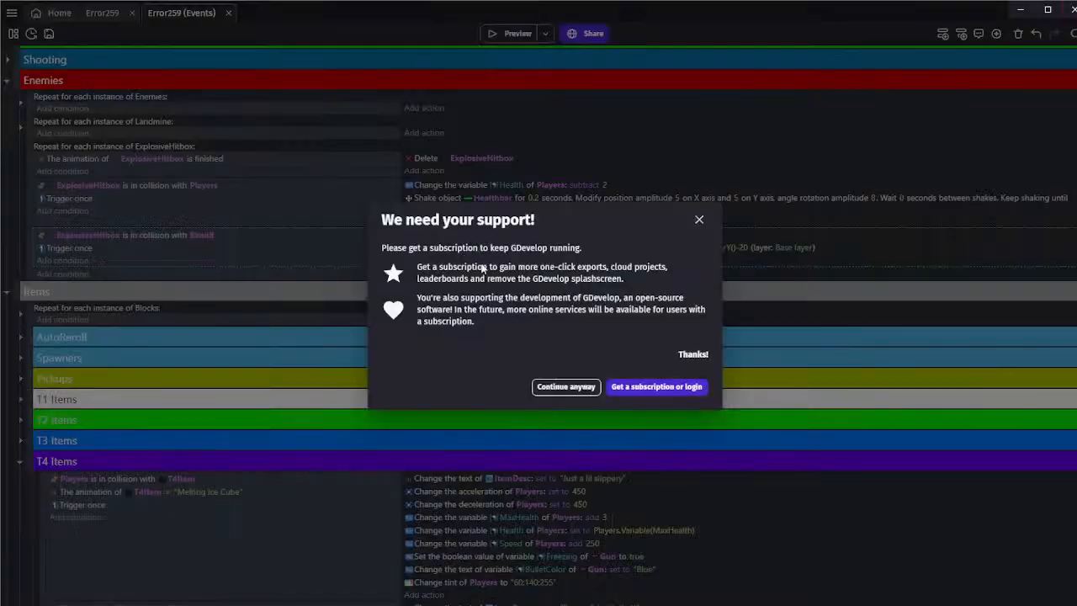
Dismiss the subscription prompt and save the project
click(566, 387)
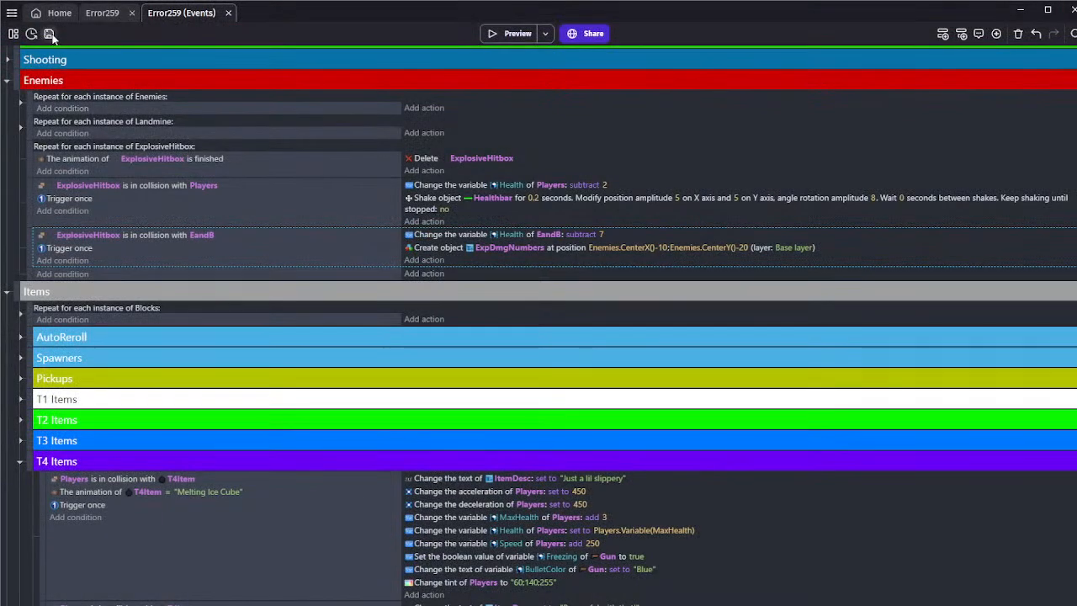
click(49, 34)
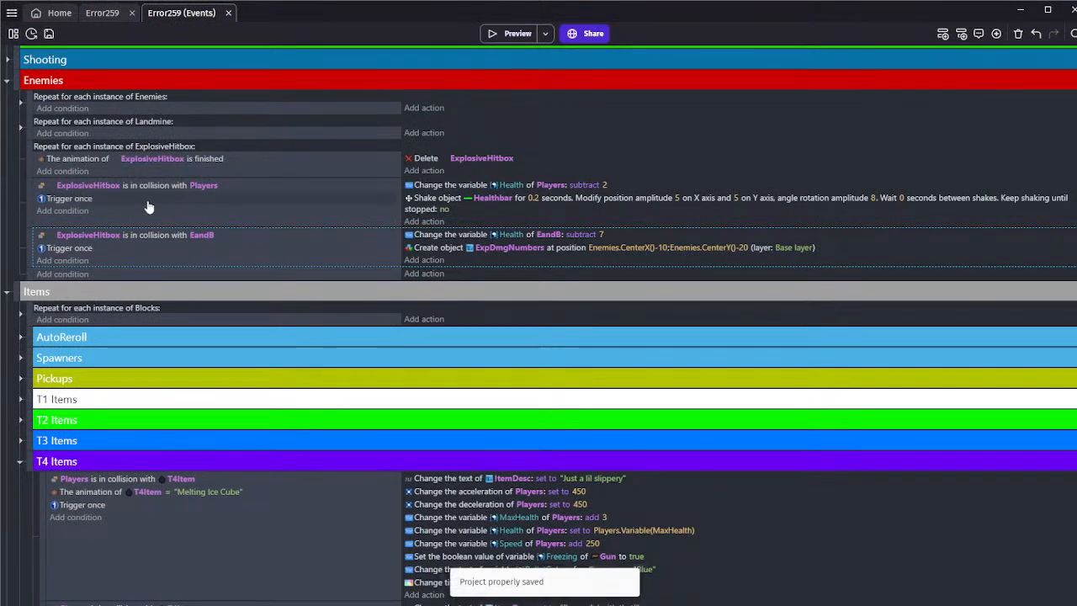
Copy the Stuned-to-true and Enemies shake actions from the bullet-hit event to the start of the ExplosiveHitbox–EandB collision event, with Stuned first
click(20, 102)
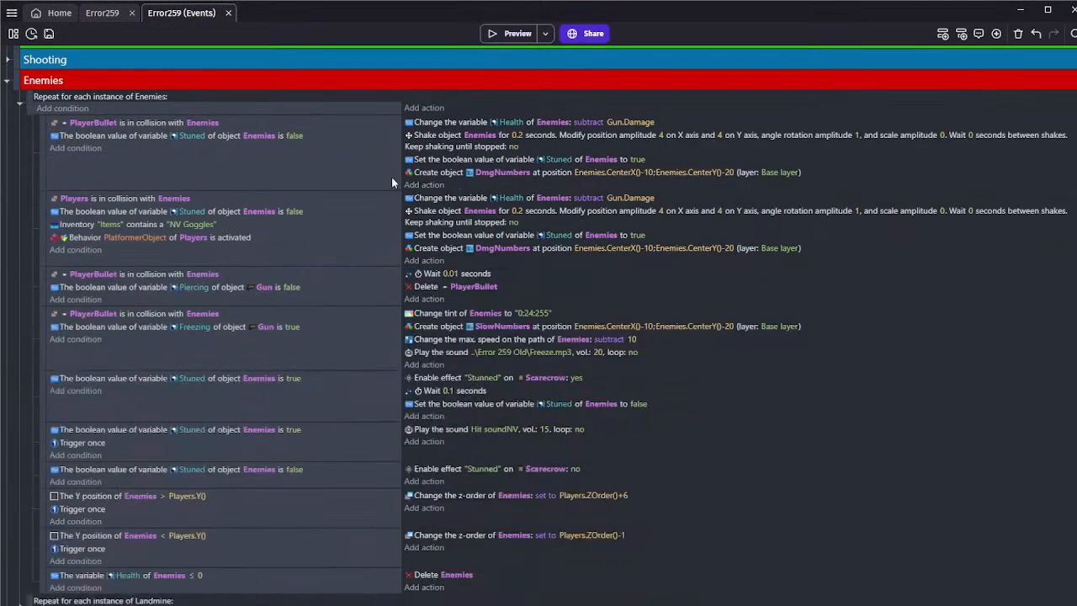
click(438, 147)
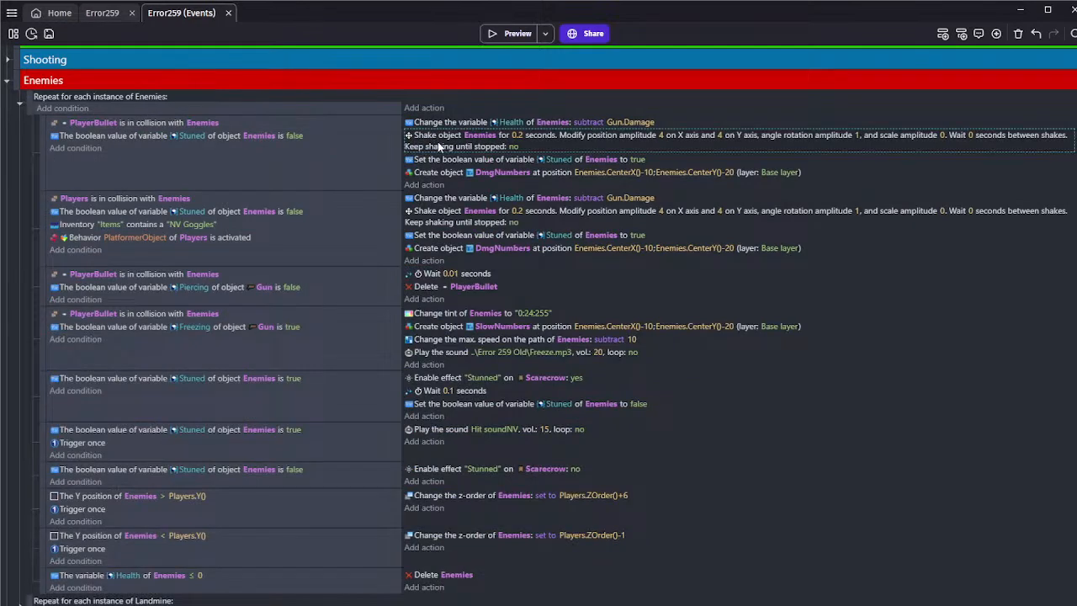
click(438, 160)
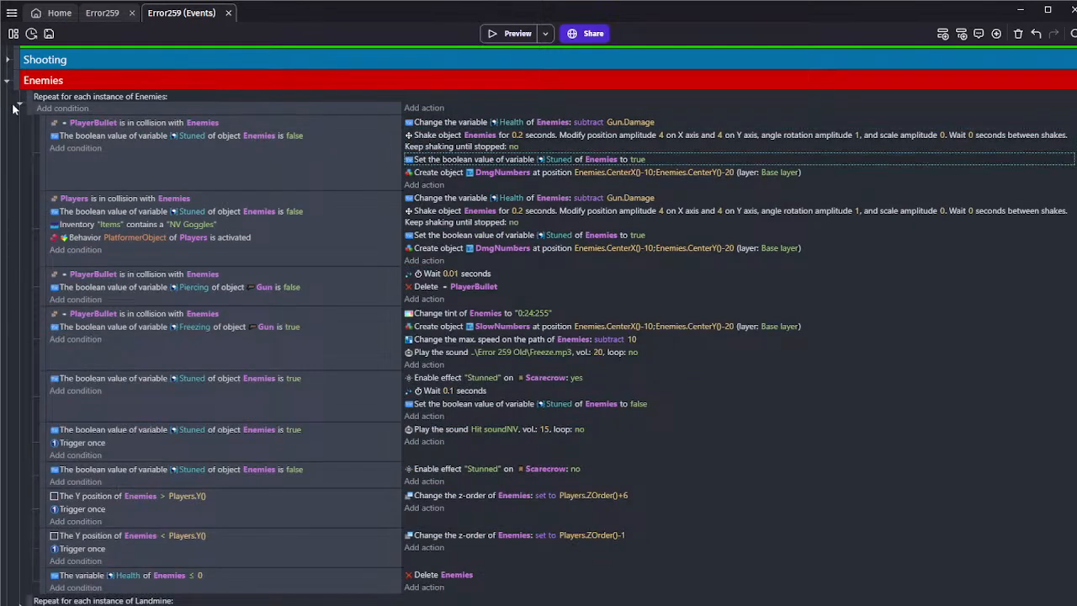
click(18, 106)
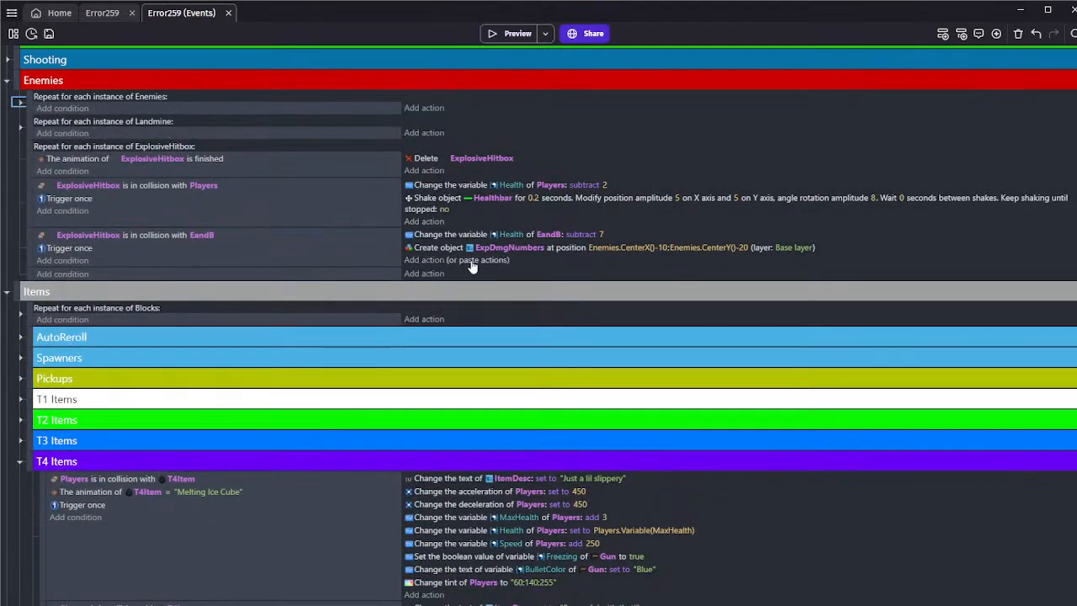
click(471, 261)
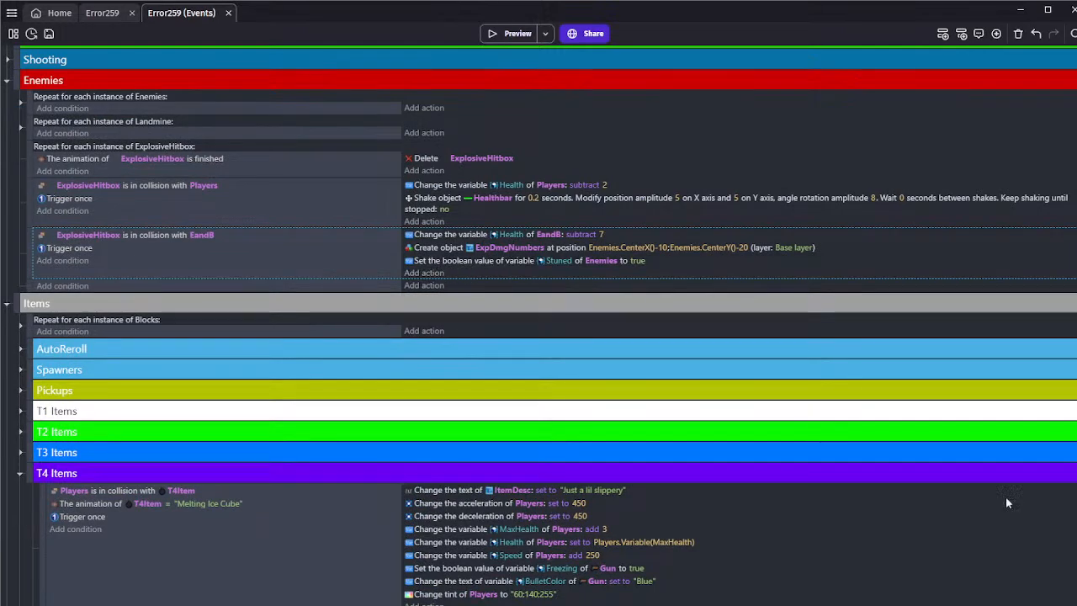
click(457, 274)
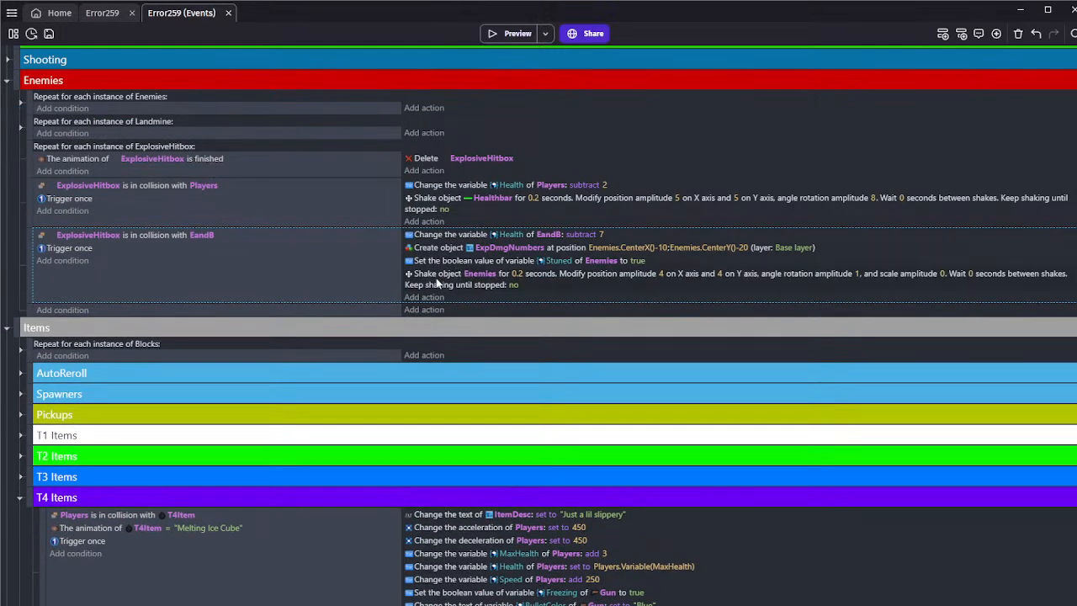
drag(437, 284, 439, 239)
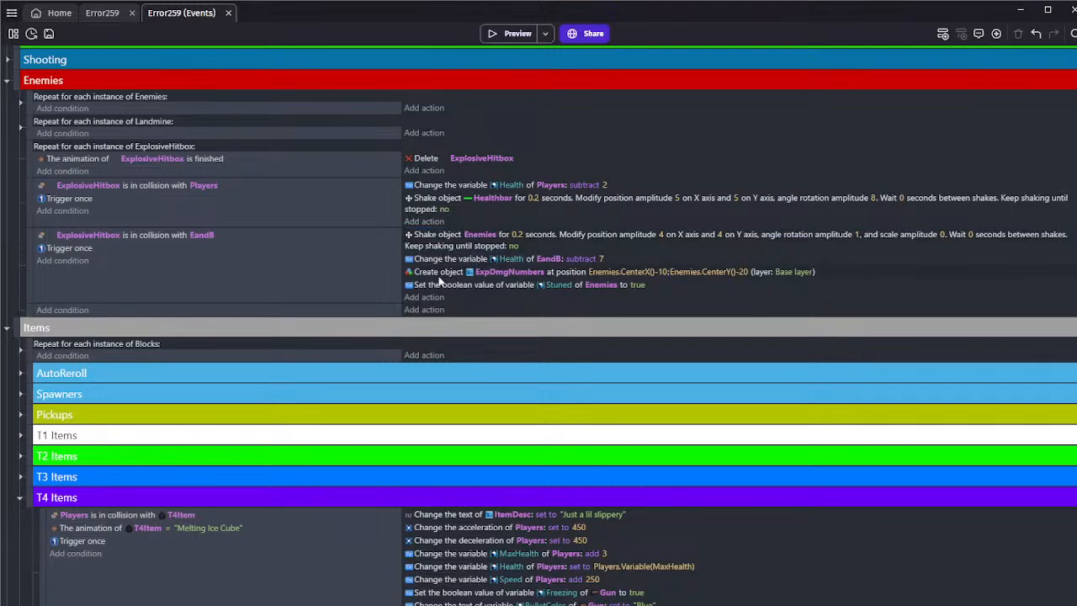
drag(437, 285, 439, 253)
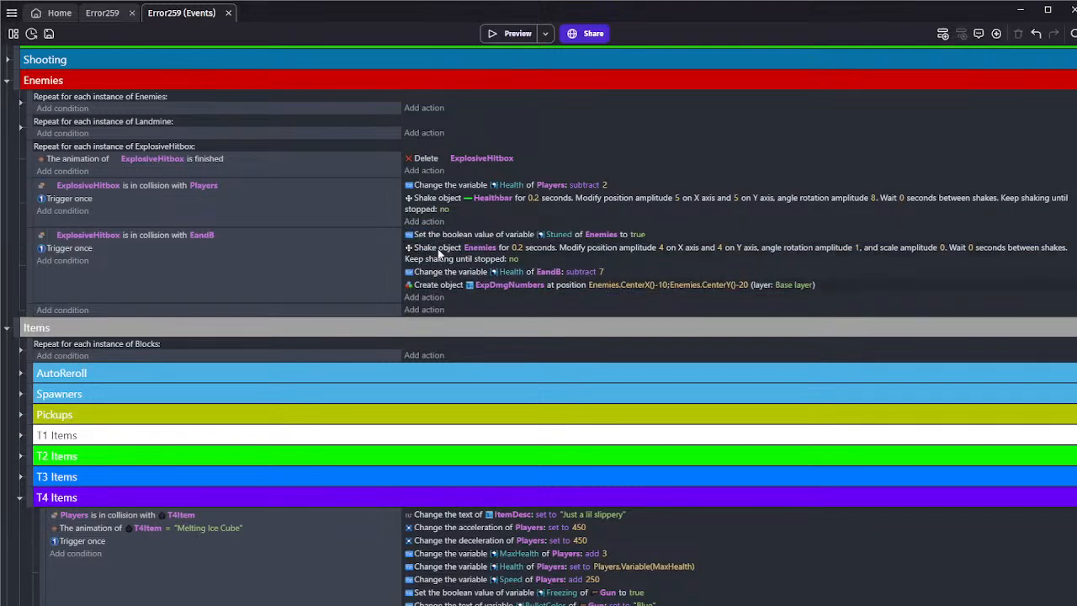
Run a maximized preview of the game and pick up the Explosive Shot item from the T4 pedestal
click(495, 35)
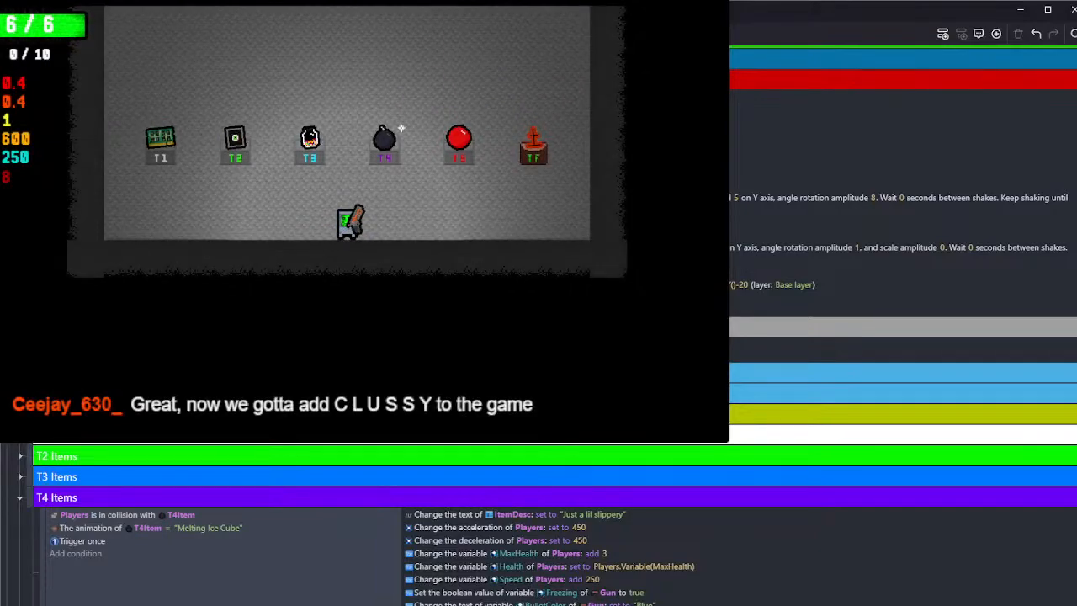
click(688, 4)
key(w)
key(d)
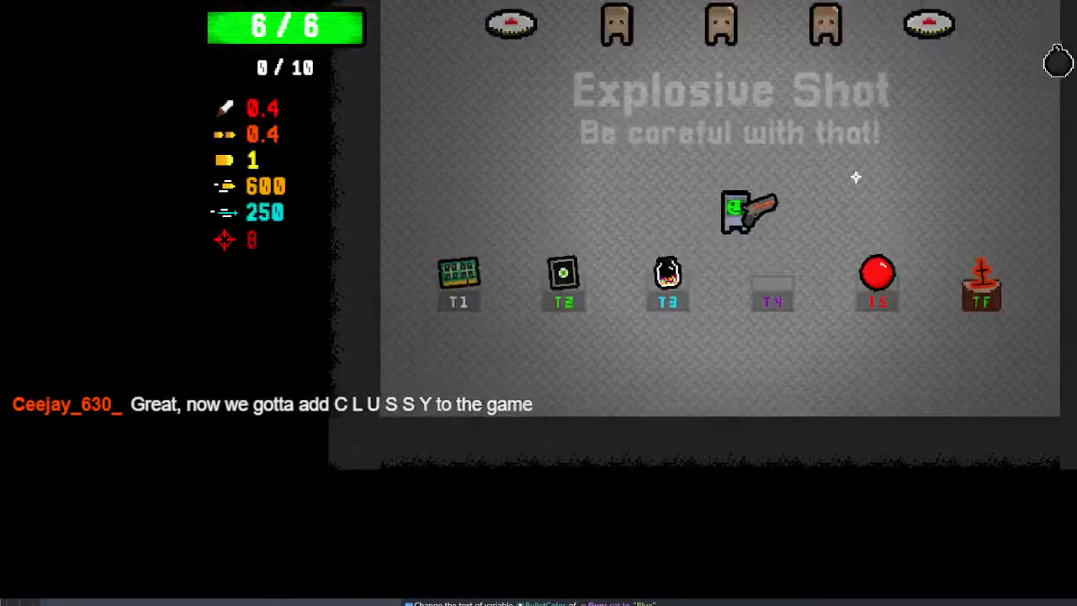
Fire Explosive Shot bullets at the back wall and the scarecrows to check the blast damage and stun
click(709, 100)
click(735, 38)
click(733, 33)
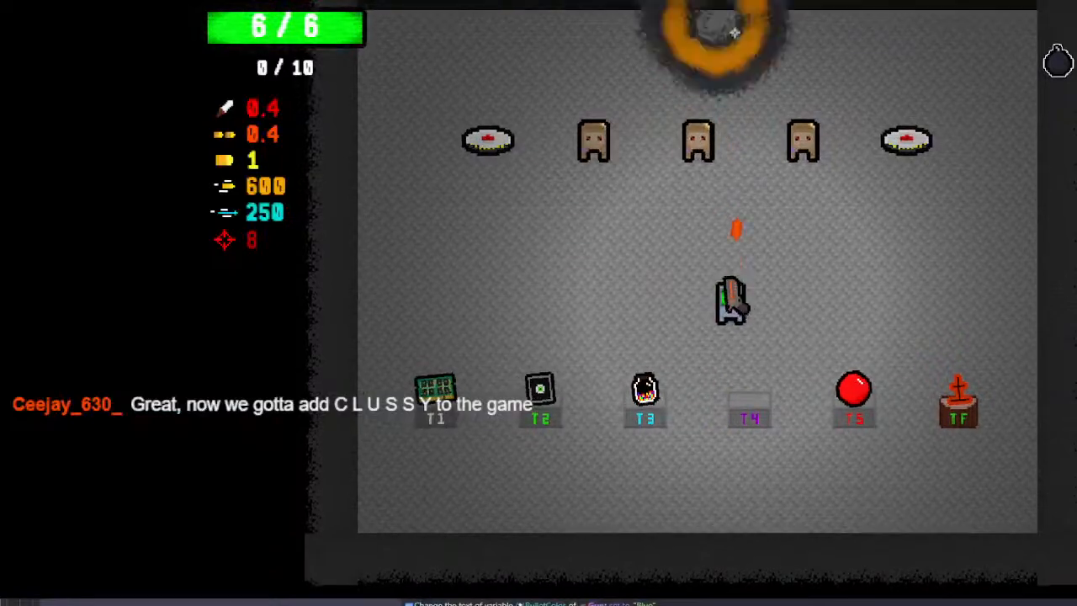
click(781, 140)
click(786, 144)
click(798, 142)
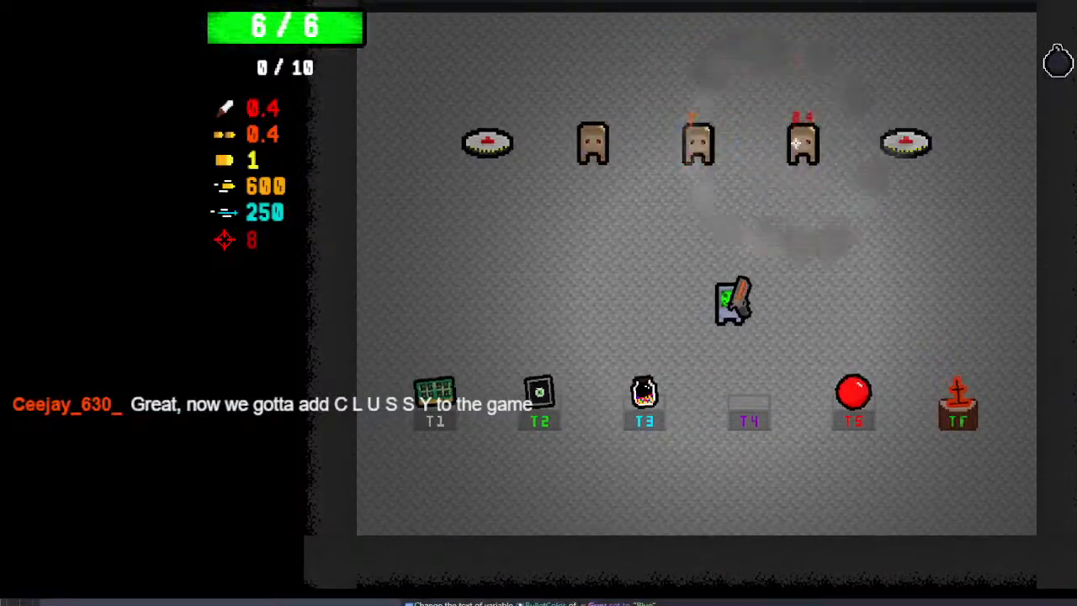
key(w)
key(a)
click(816, 151)
click(829, 155)
click(846, 164)
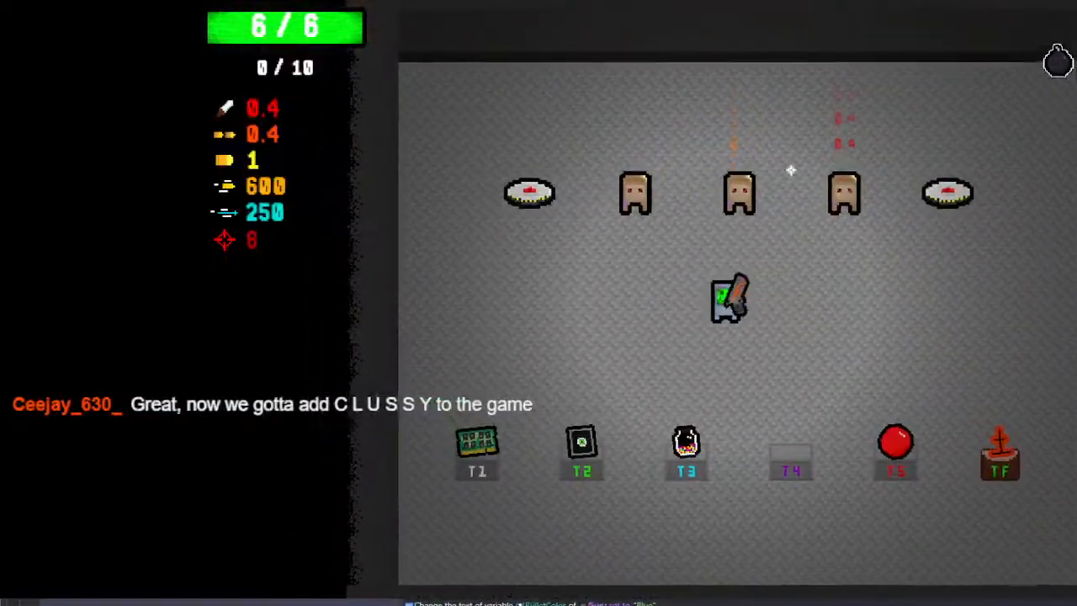
Walk the player across the room, firing at the scarecrows and setting off both landmines to test their explosions
click(877, 152)
key(d)
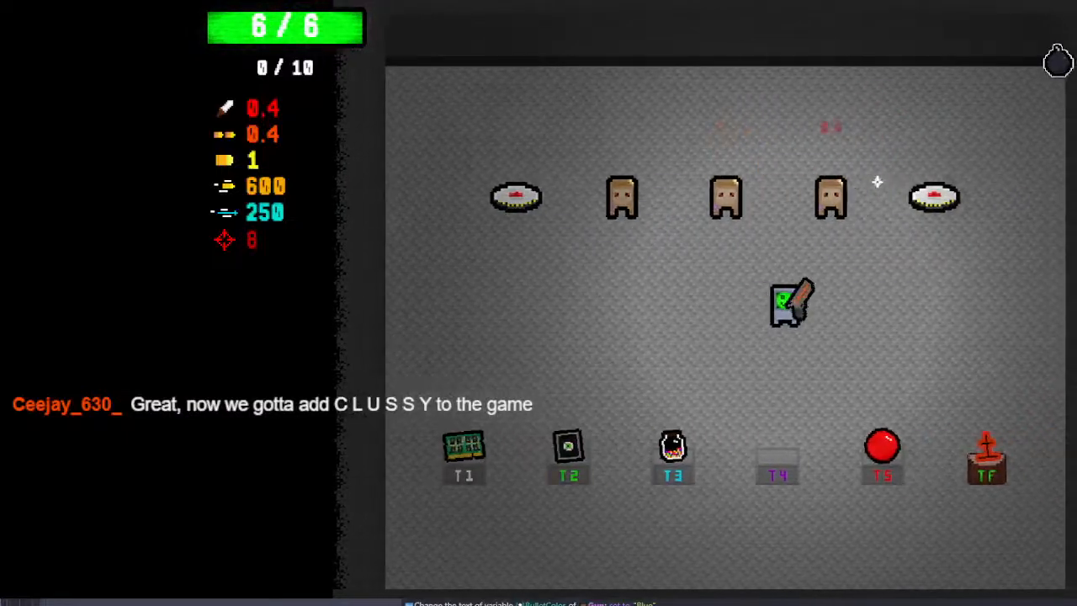
key(w)
click(988, 224)
key(d)
key(s)
click(666, 207)
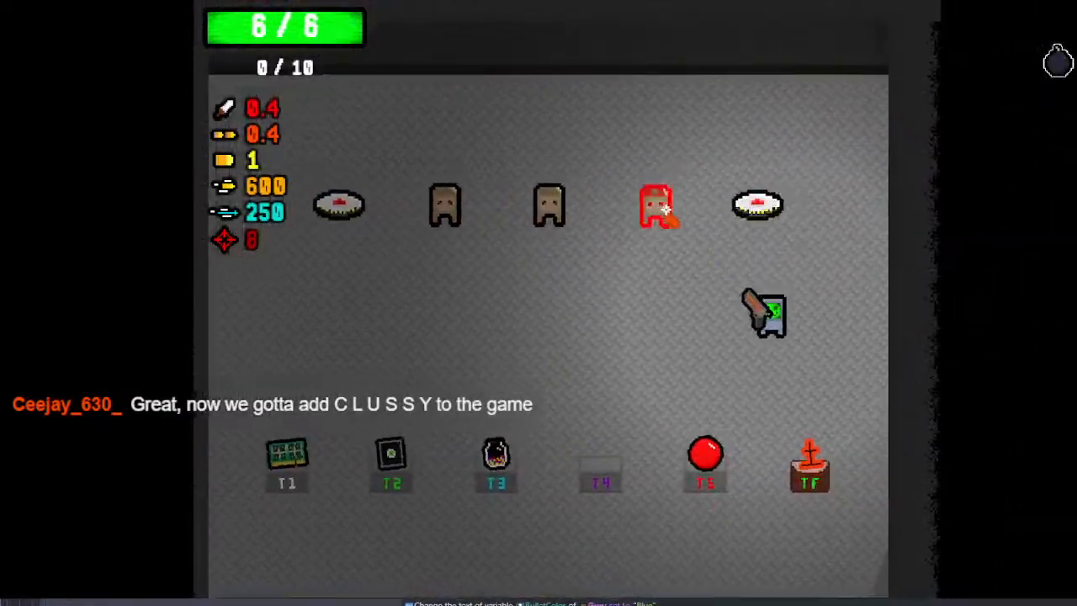
key(a)
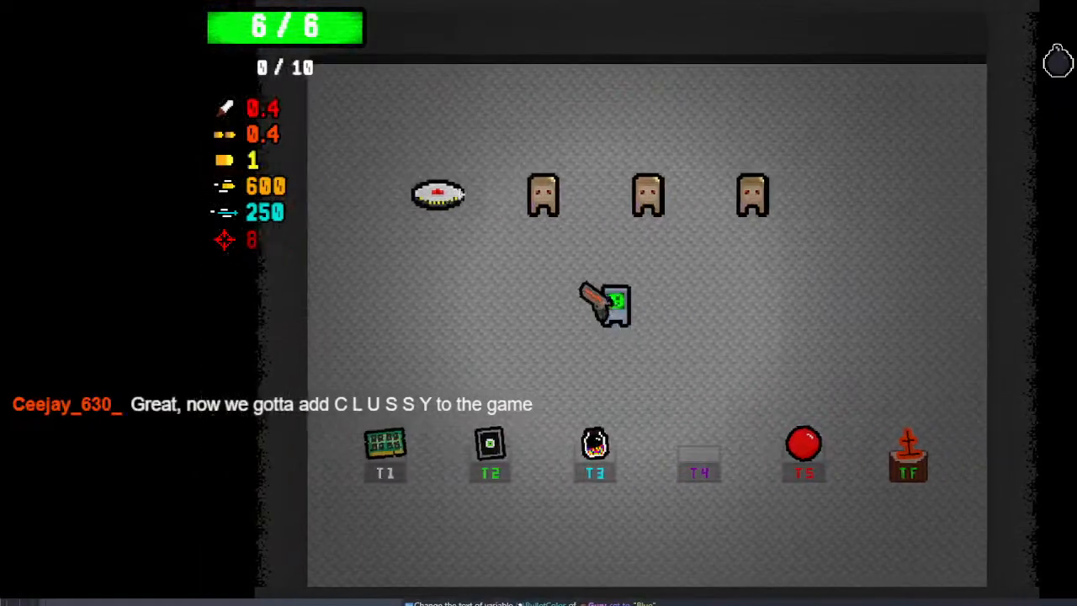
click(747, 150)
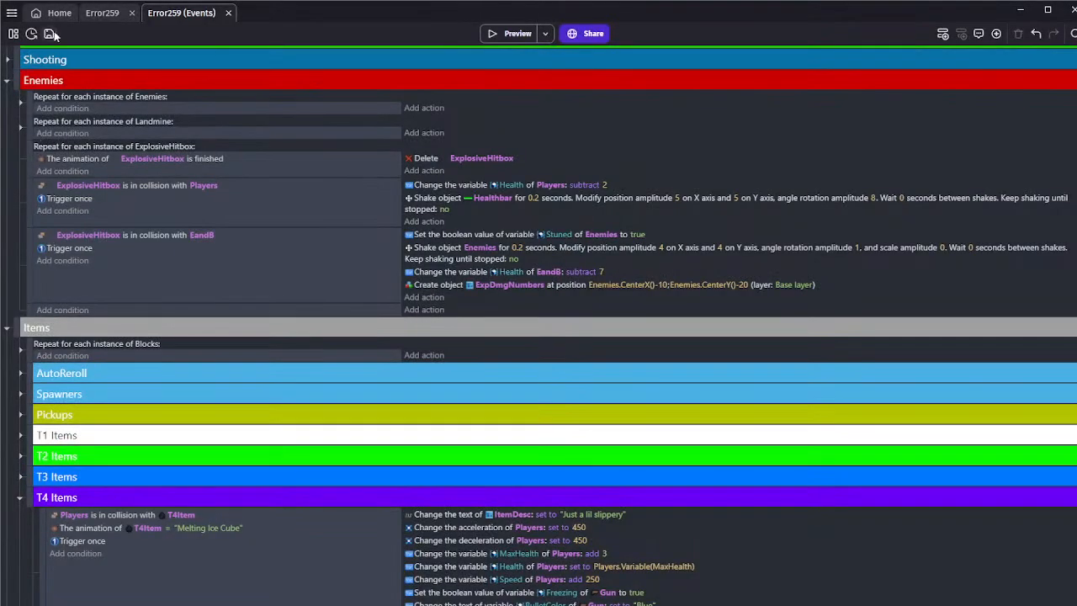
Save the project and delete the empty event below the ExplosiveHitbox loop in the Enemies group
click(51, 34)
click(187, 299)
key(ctrl+s)
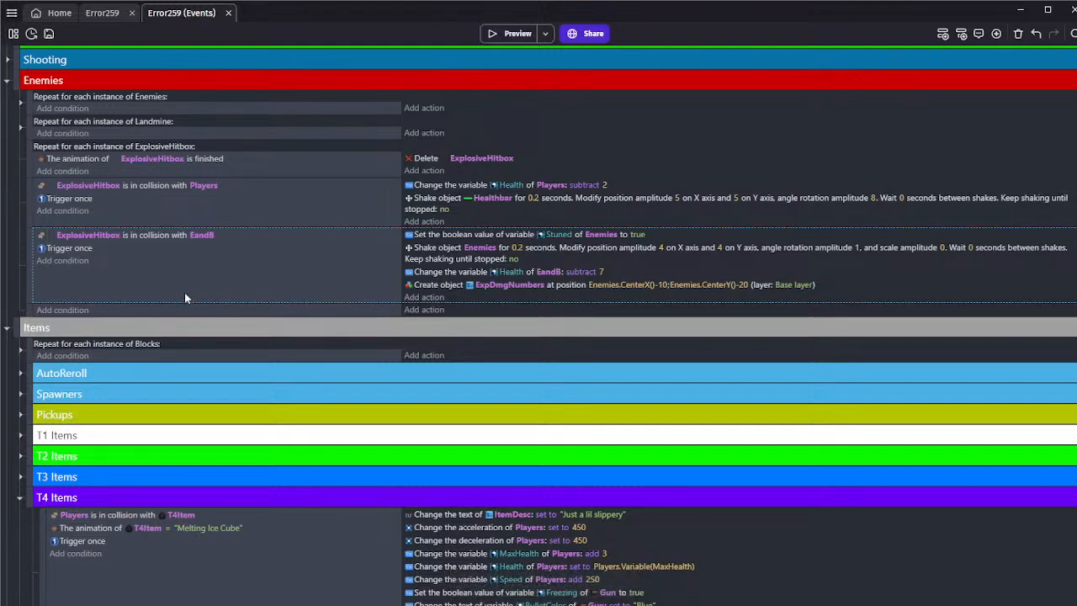
click(186, 309)
key(Delete)
click(142, 267)
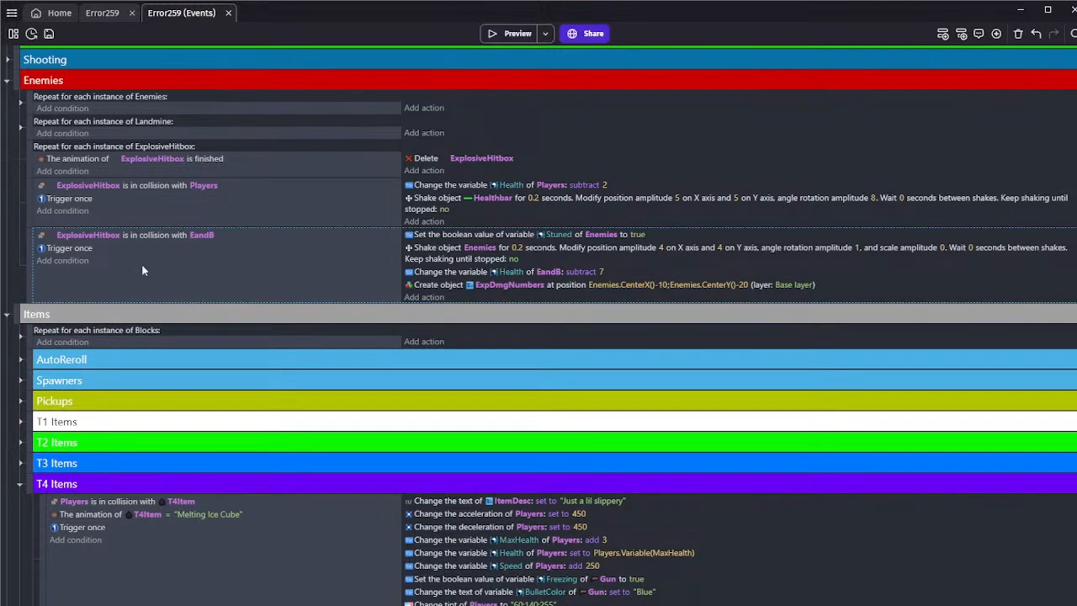
Collapse the Enemies event group and save the project
click(7, 81)
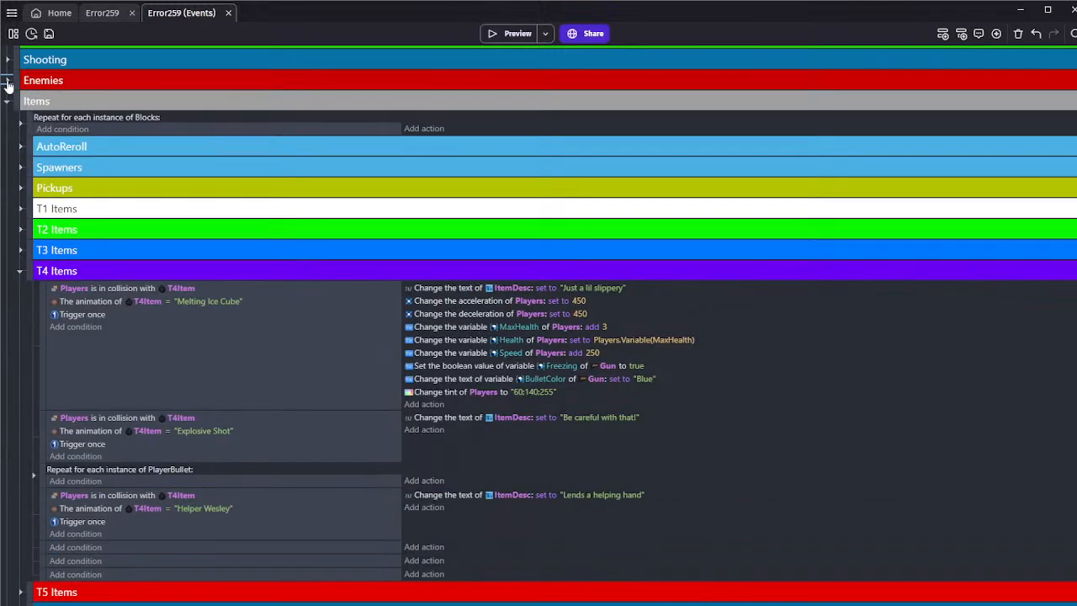
scroll(10, 92, up, 2)
key(ctrl+s)
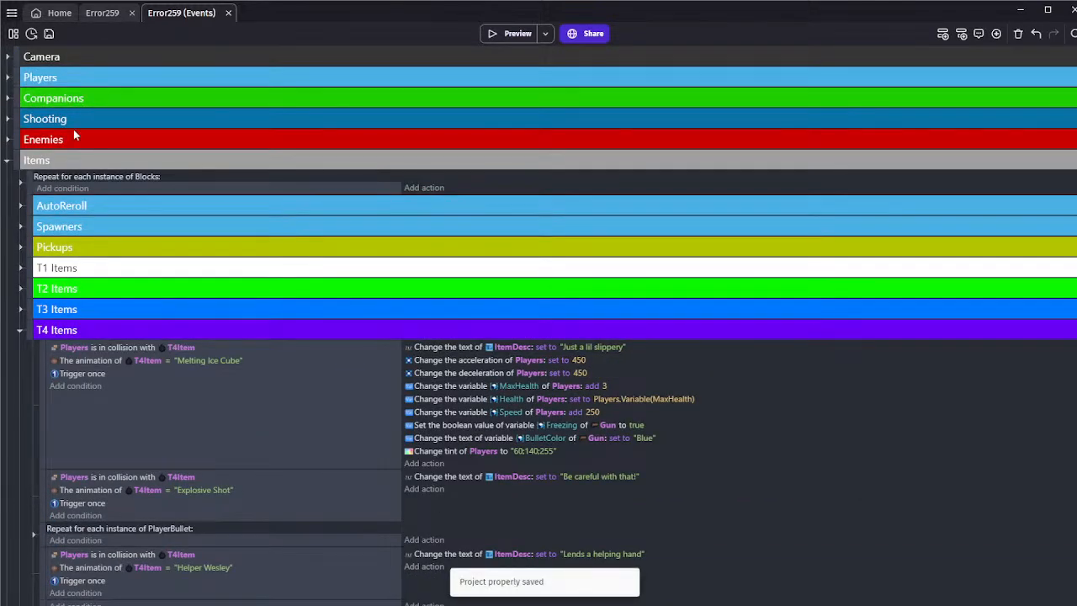
Open the ExpDmgNumbers text object from the Terrain folder's Icons, check its initial text and apply the dialog
click(99, 13)
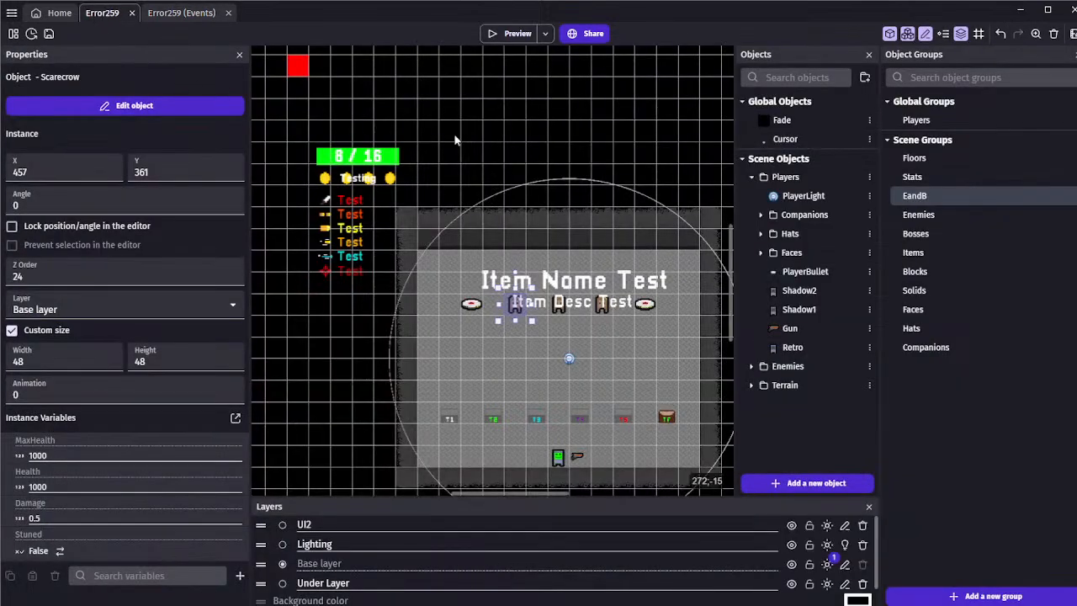
click(760, 253)
click(760, 252)
click(752, 384)
scroll(757, 385, down, 3)
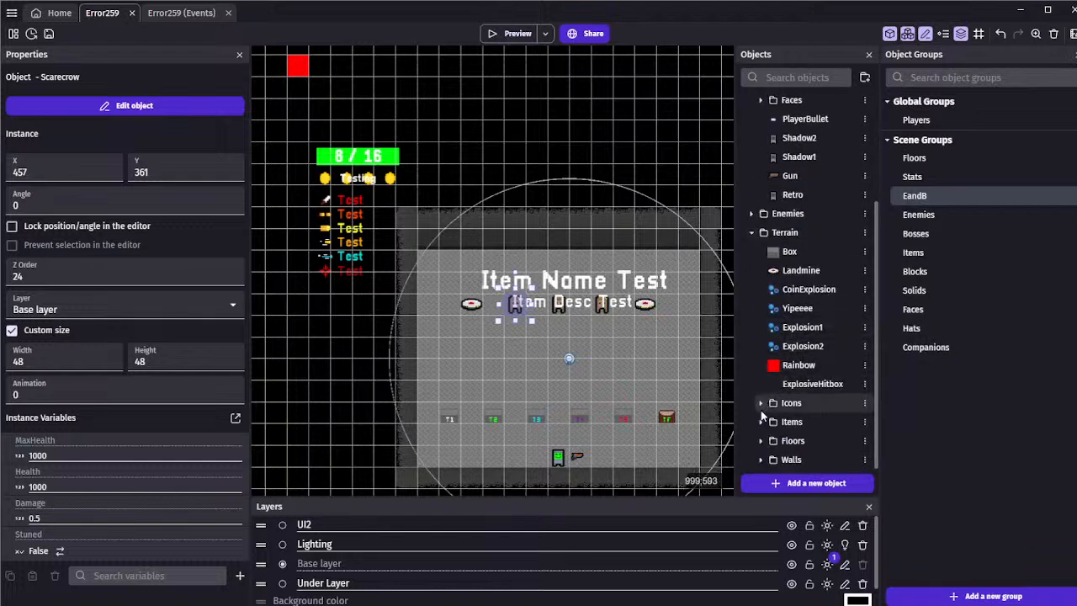
click(761, 403)
scroll(760, 408, down, 3)
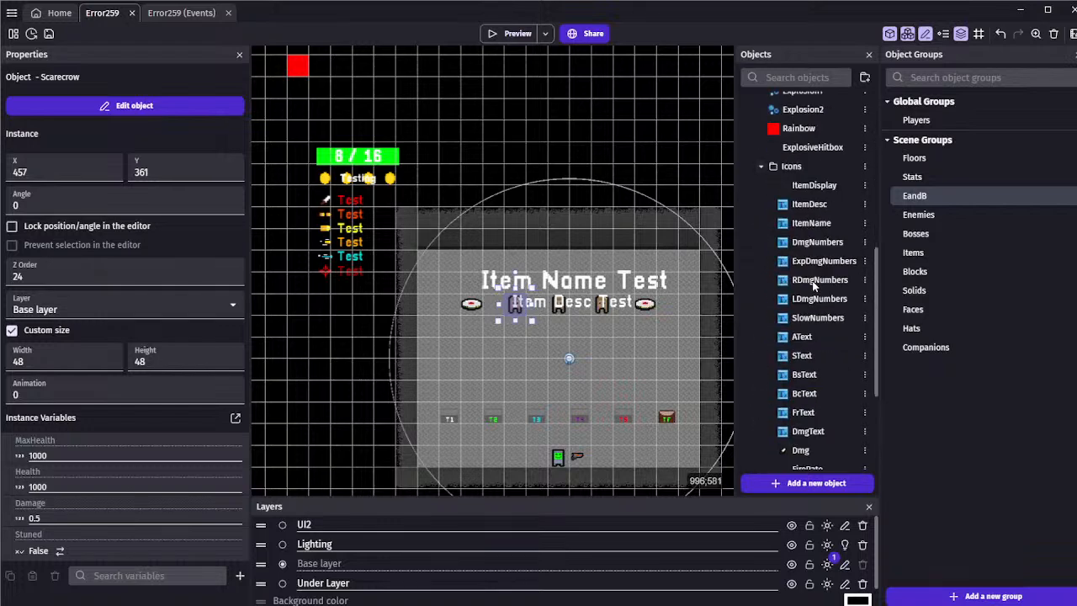
double_click(820, 261)
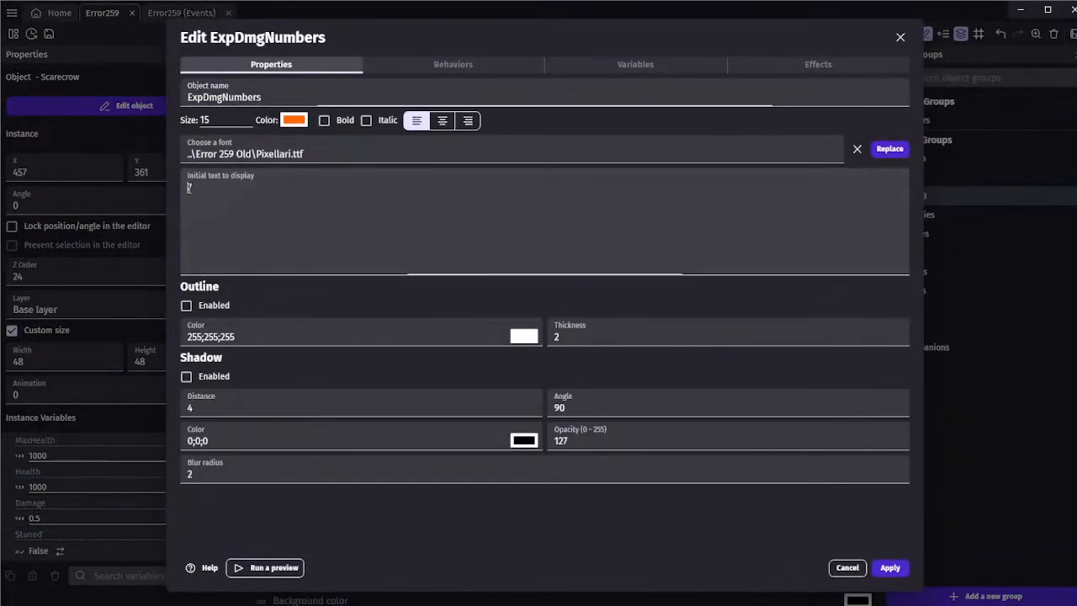
click(889, 569)
Run a preview of the scene and save the project
click(511, 34)
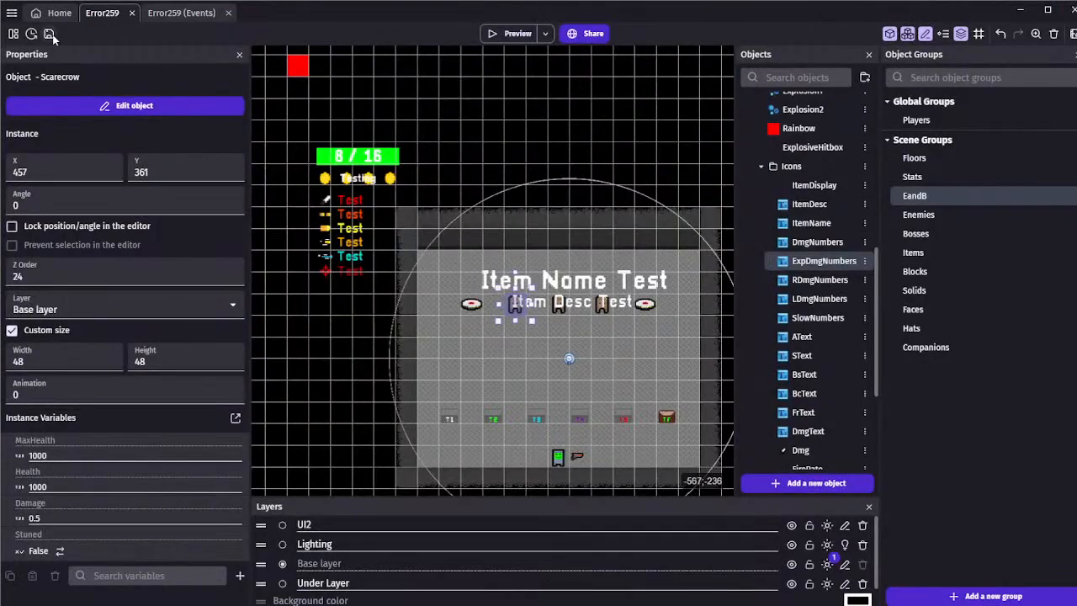
click(53, 37)
click(521, 123)
Set the Z order of both Landmine instances in the scene to 0 and save the project
scroll(466, 147, up, 1)
middle_drag(466, 147, 375, 77)
scroll(376, 77, down, 4)
scroll(447, 202, up, 4)
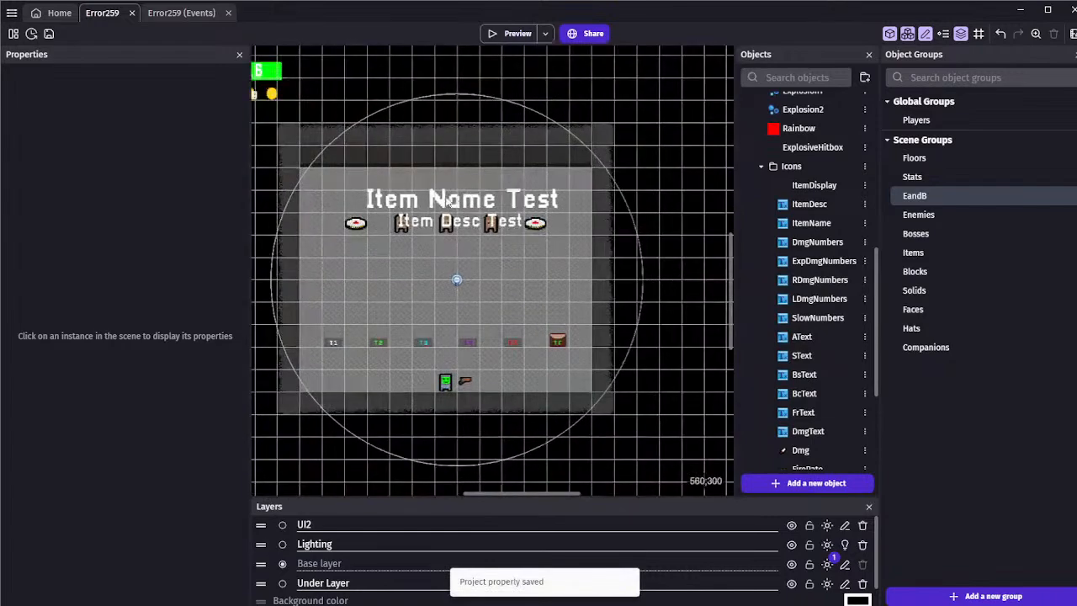
scroll(352, 202, up, 1)
middle_drag(335, 183, 313, 175)
click(347, 227)
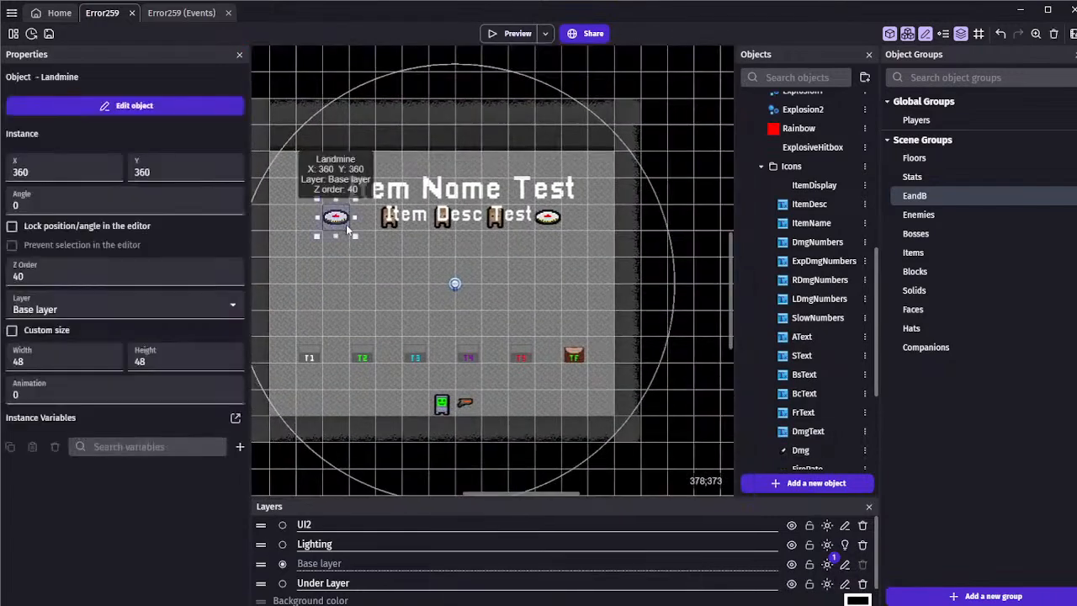
drag(28, 275, 9, 277)
text(0)
click(548, 219)
text(0)
click(344, 157)
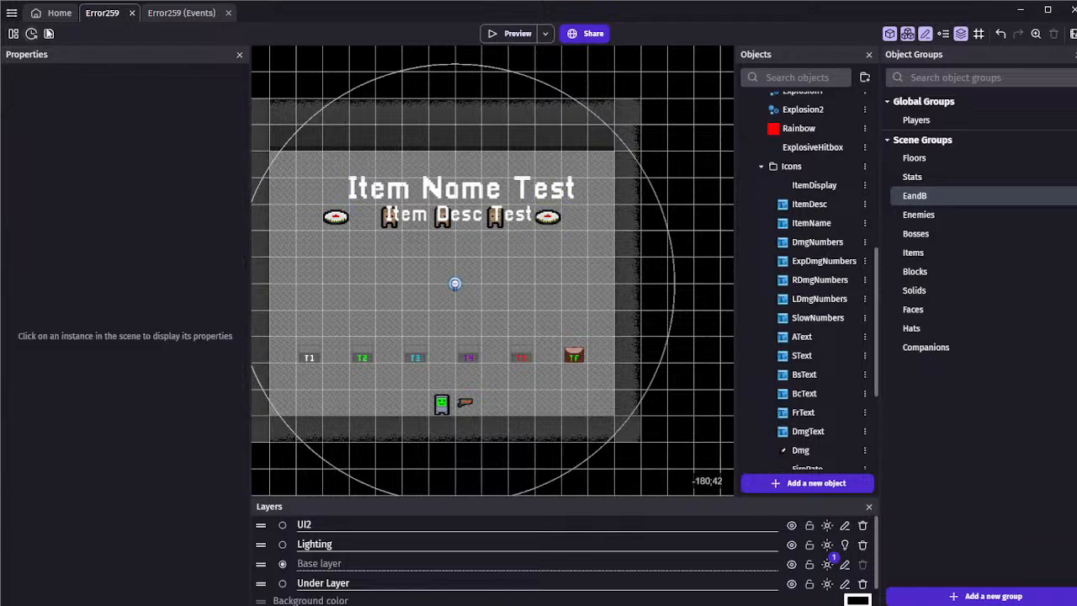
key(ctrl+s)
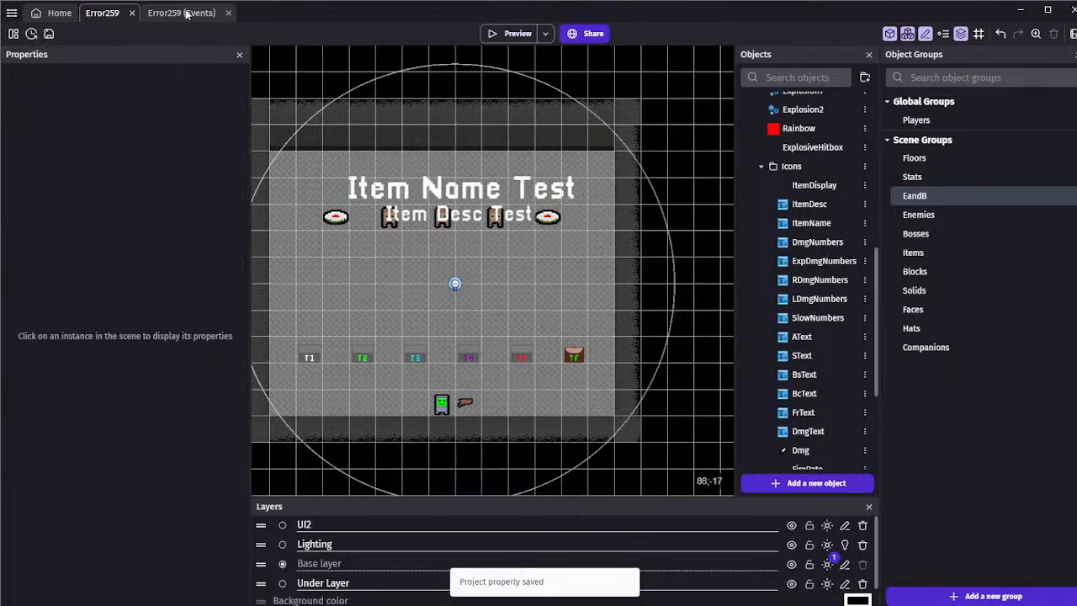
Delete the three empty events at the end of the T4 Items event group and save the project
click(184, 13)
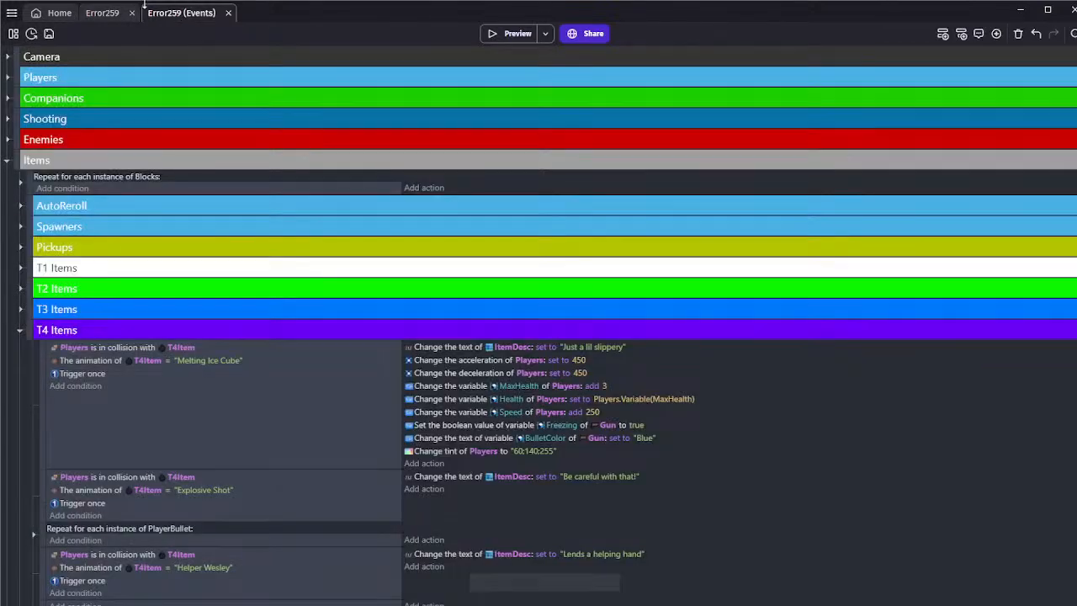
click(49, 33)
scroll(157, 354, down, 3)
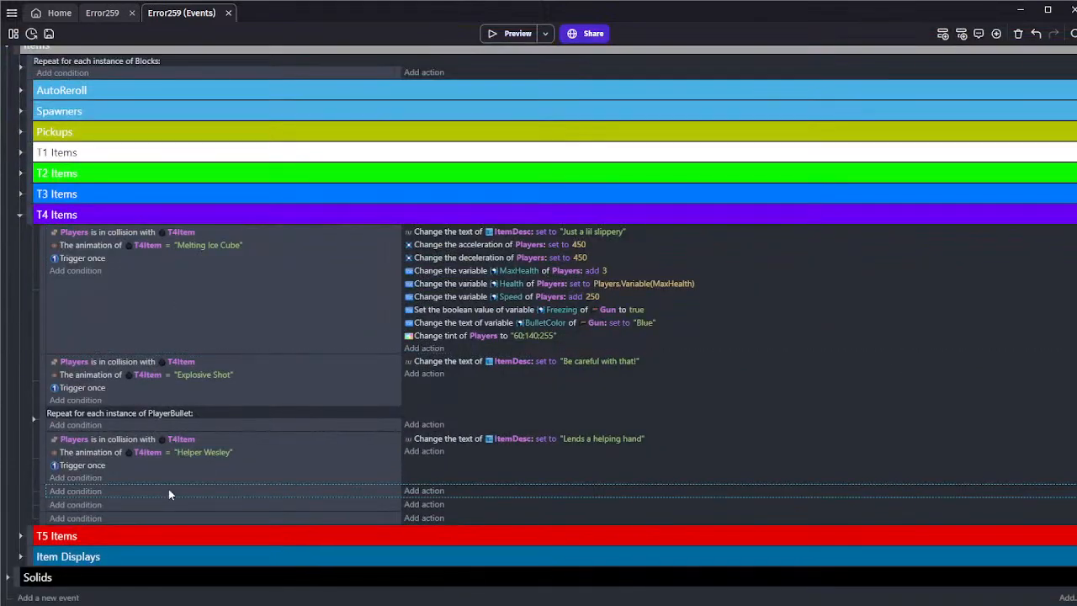
click(170, 492)
key(Delete)
click(174, 506)
key(Delete)
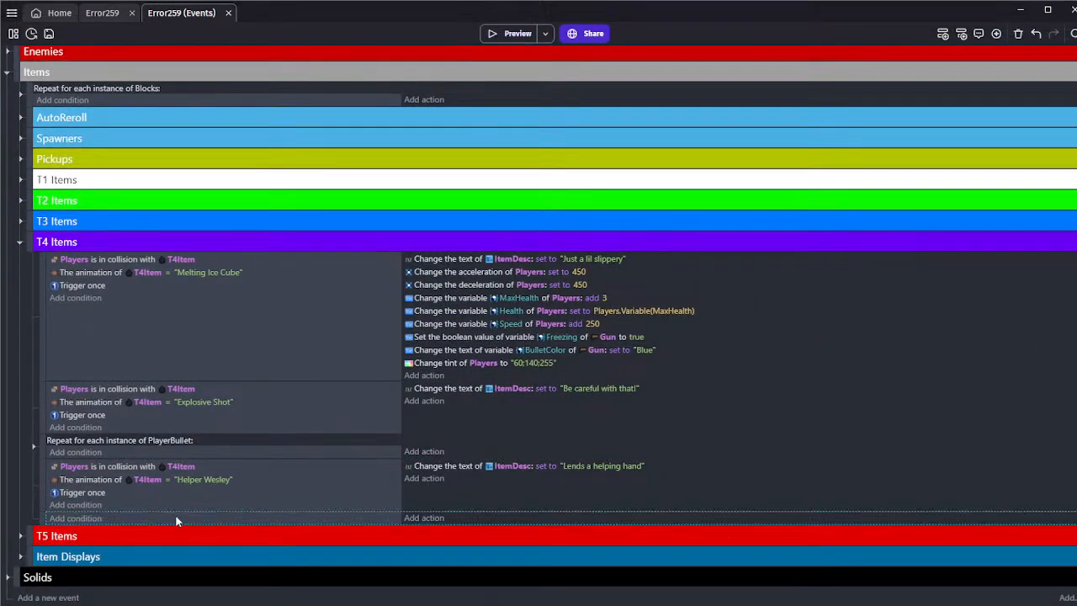
key(Delete)
click(240, 344)
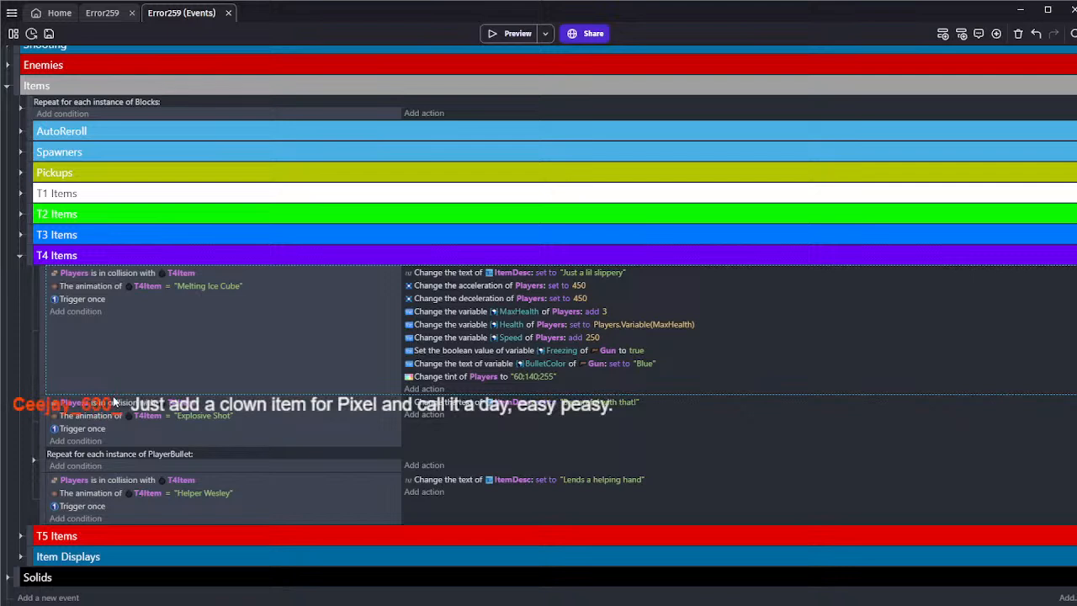
click(49, 34)
click(215, 347)
click(49, 33)
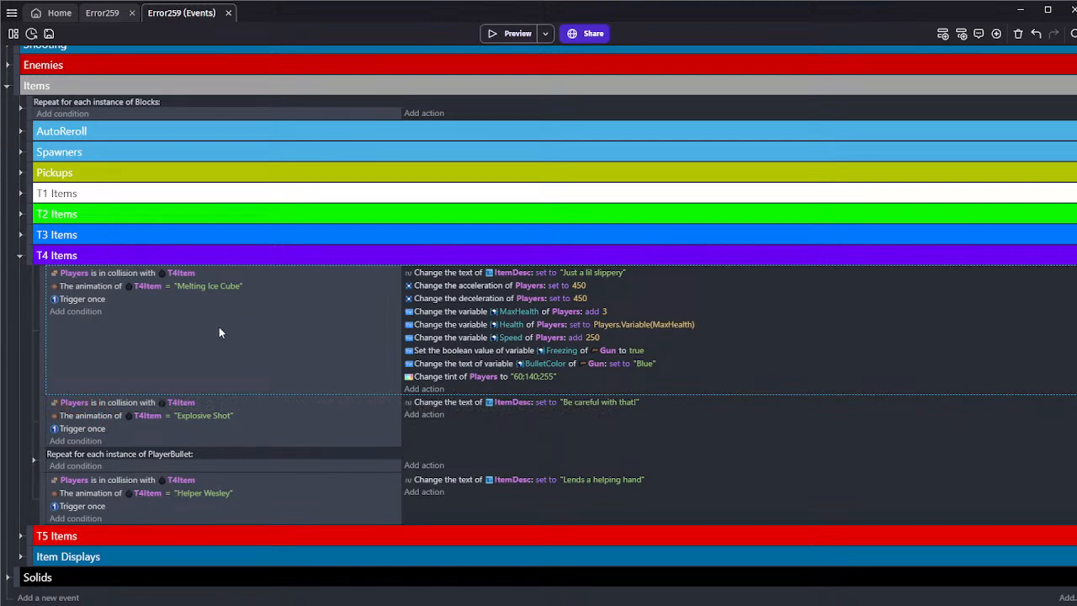
Return to the scene and inspect the instance properties of the Landmine at 360;360
click(103, 13)
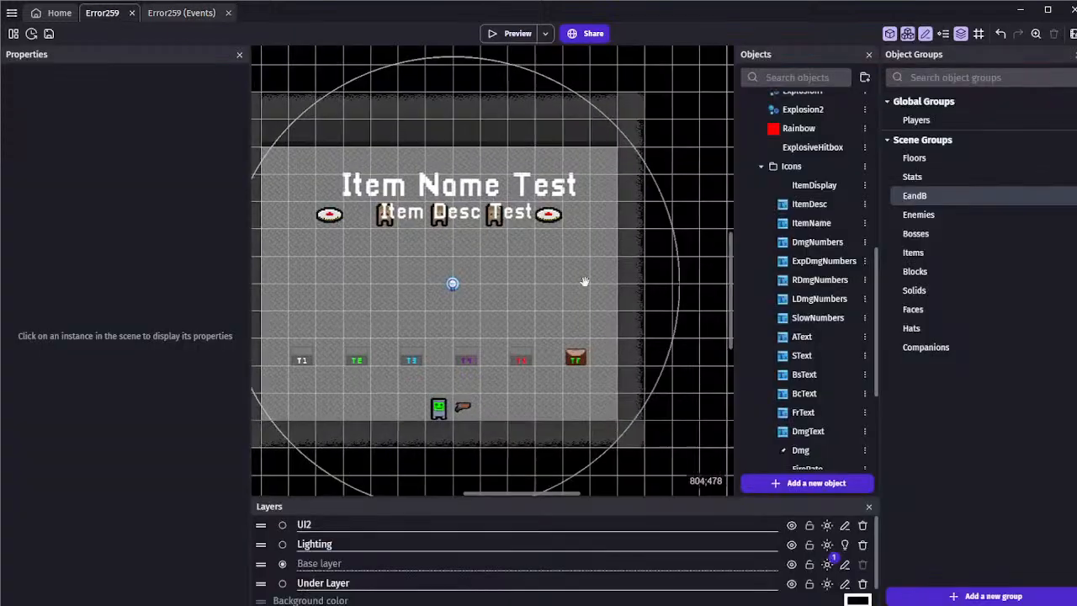
middle_drag(369, 254, 377, 257)
scroll(375, 256, down, 1)
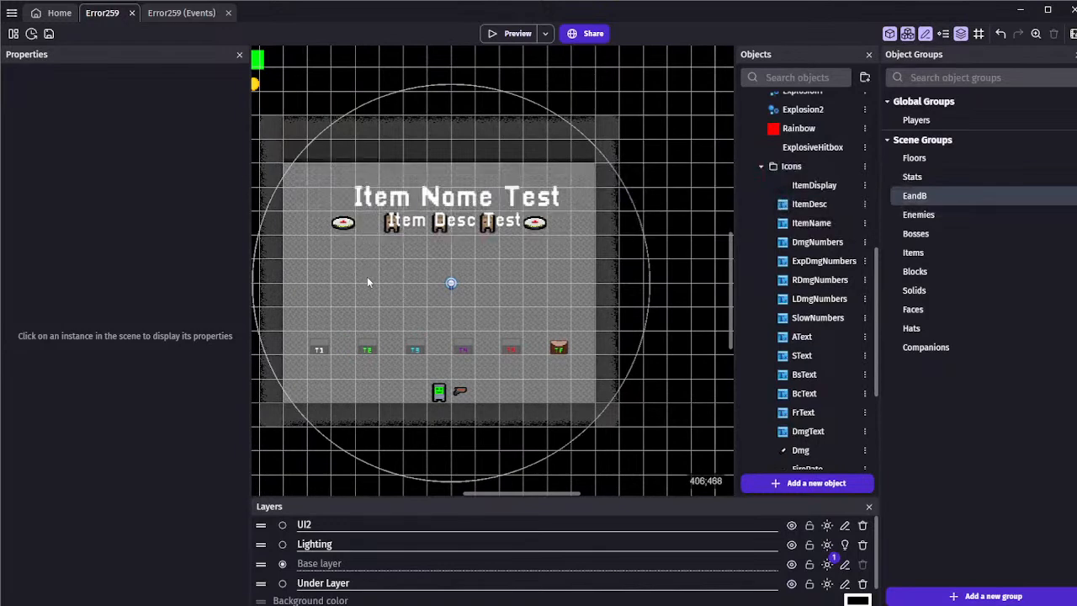
click(350, 223)
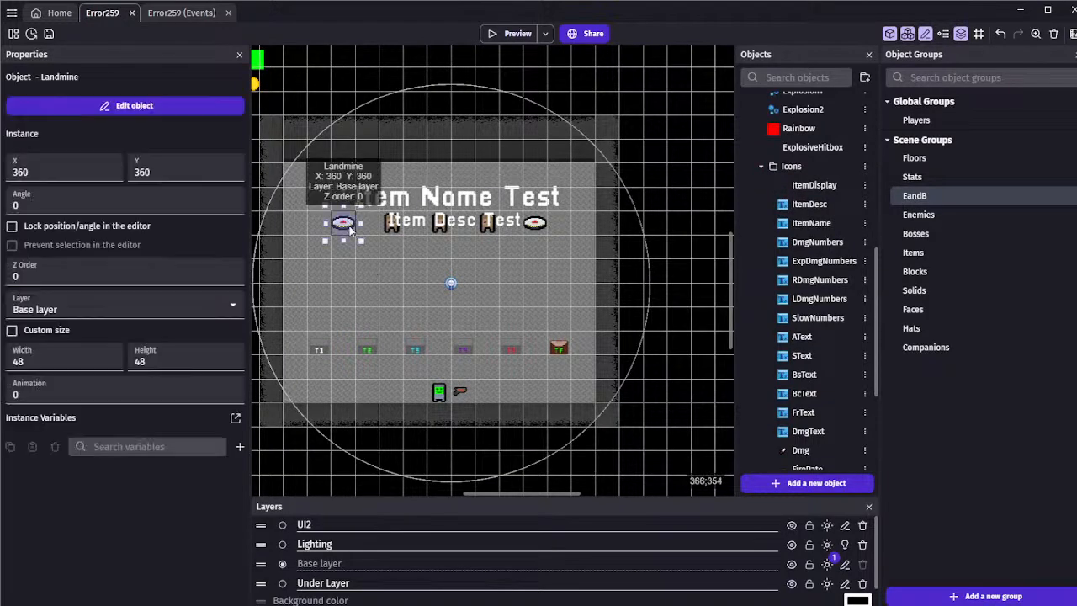
click(357, 247)
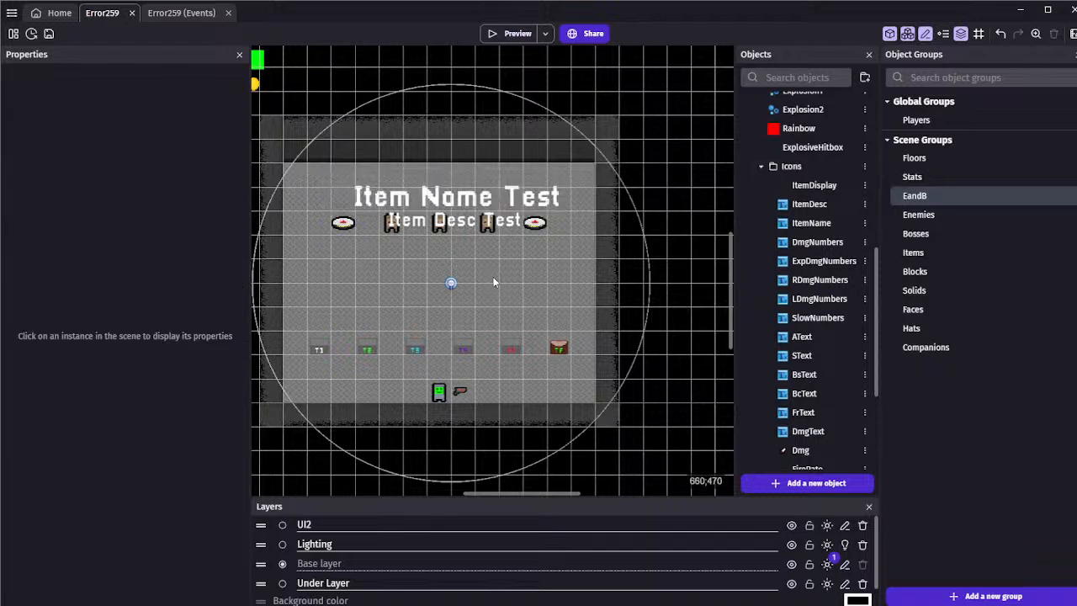
Collapse the Icons folder and browse the Terrain objects and subfolders in the scene's object list
click(761, 166)
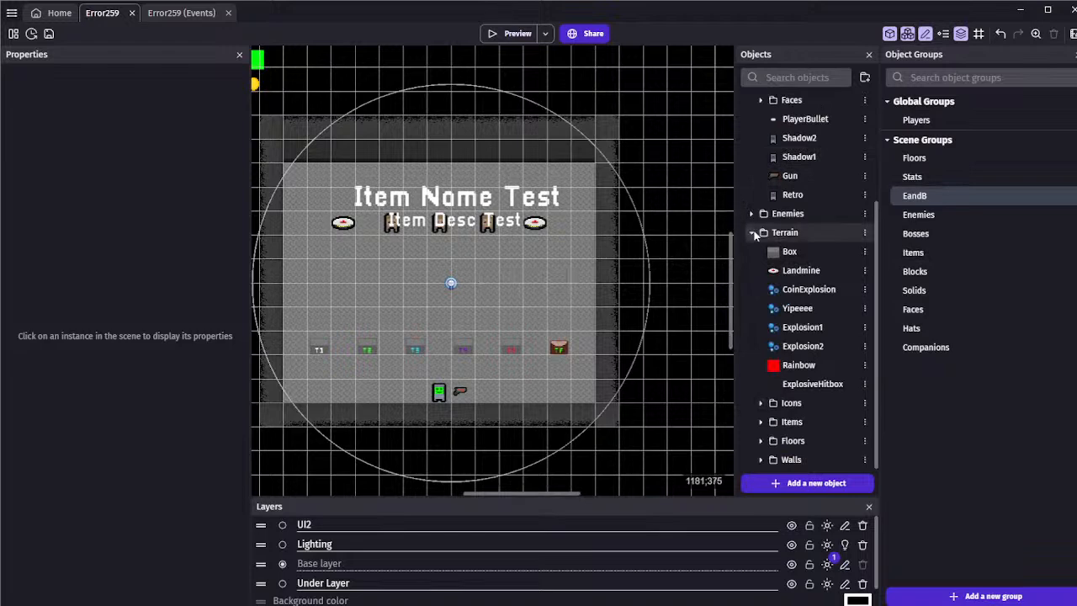
click(751, 232)
click(751, 384)
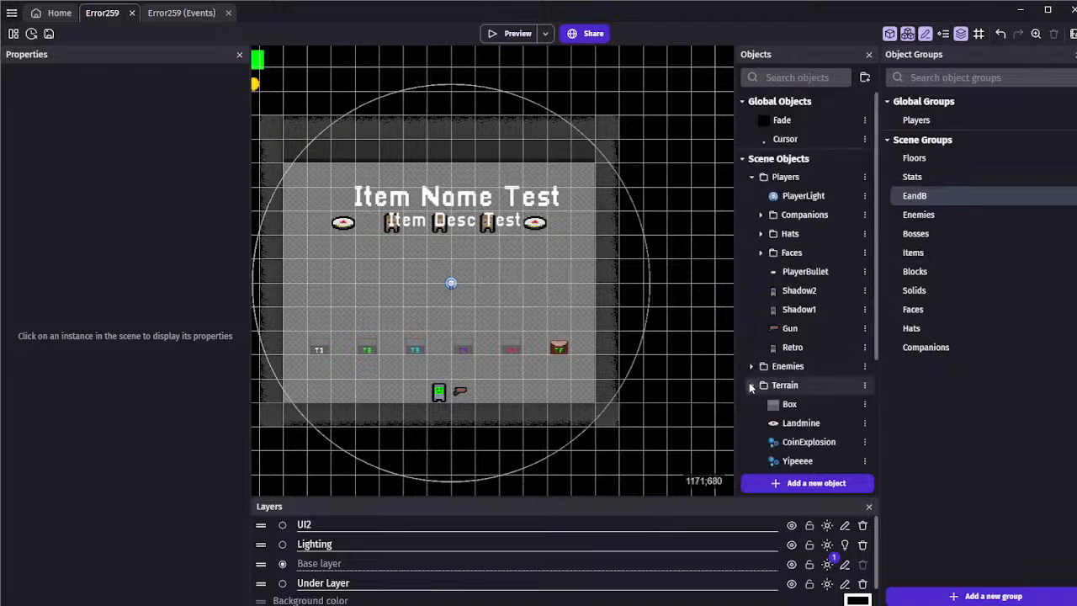
click(752, 385)
click(751, 385)
scroll(752, 385, down, 3)
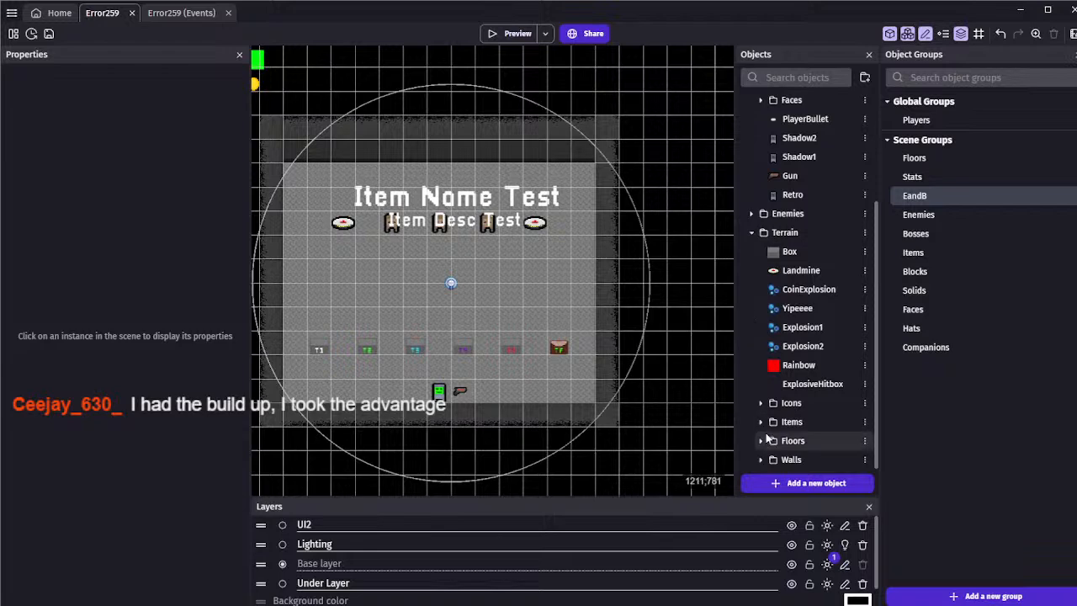
click(760, 460)
click(761, 402)
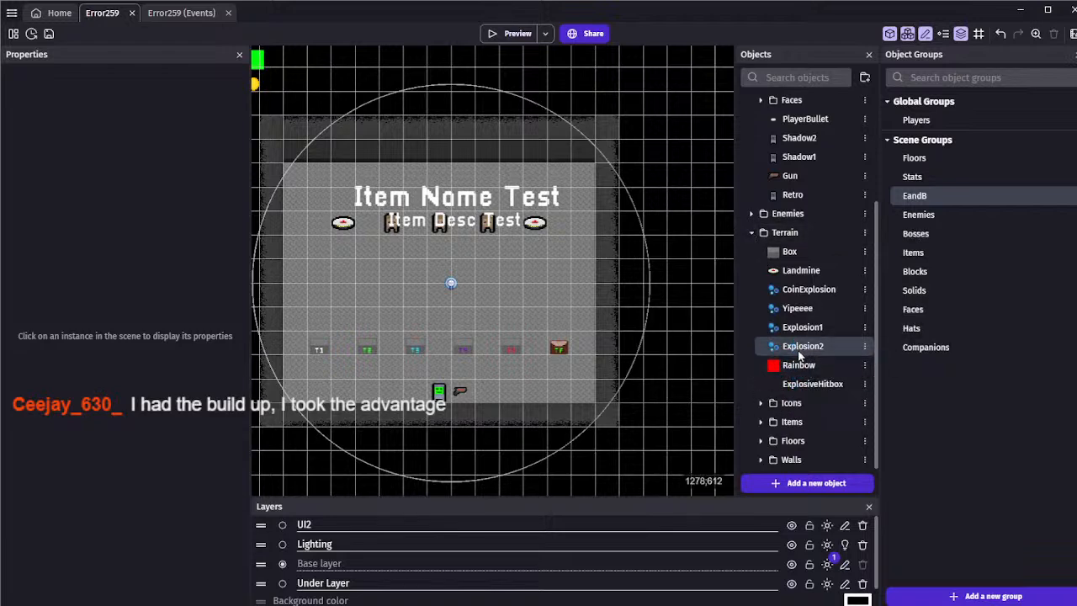
Create an Effects folder in Terrain above Icons and move the particle effects, Rainbow and ExplosiveHitbox into it
click(865, 78)
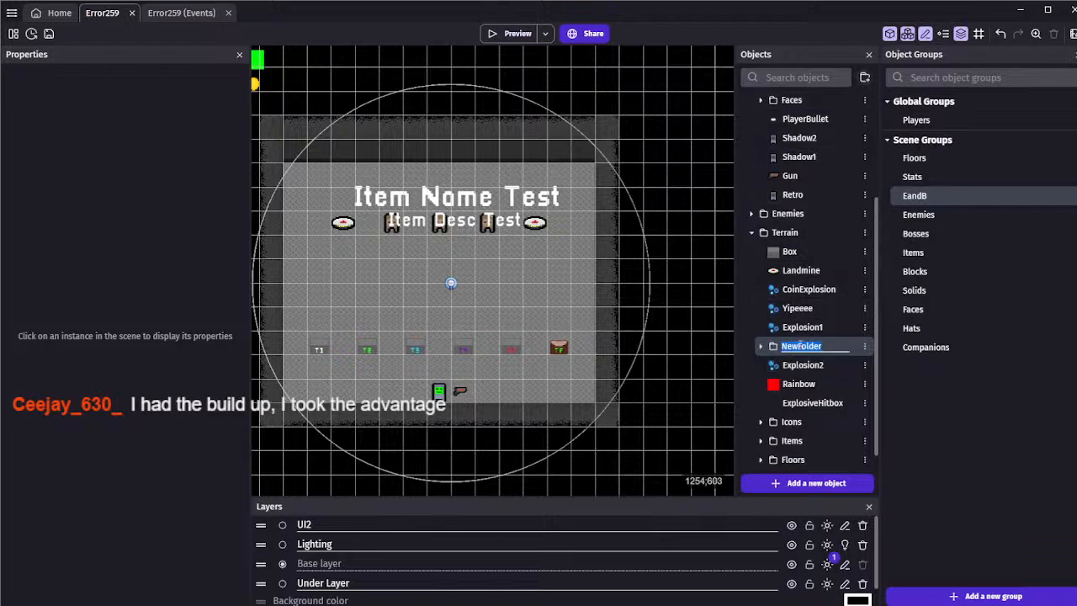
text(Effects)
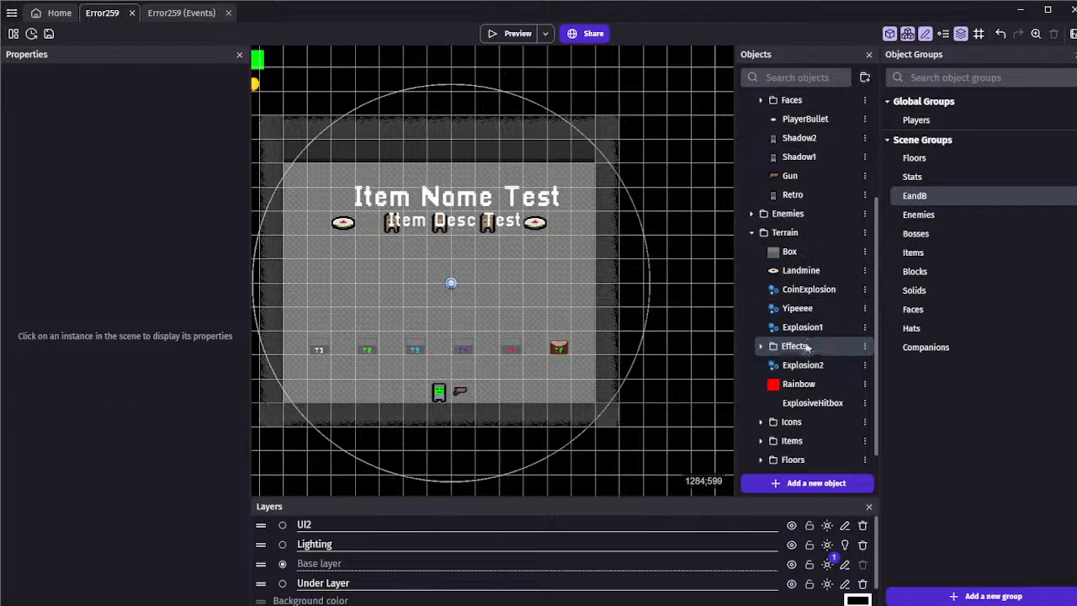
mouse_move(806, 329)
mouse_down()
mouse_move(803, 348)
mouse_move(809, 328)
mouse_move(787, 324)
mouse_up()
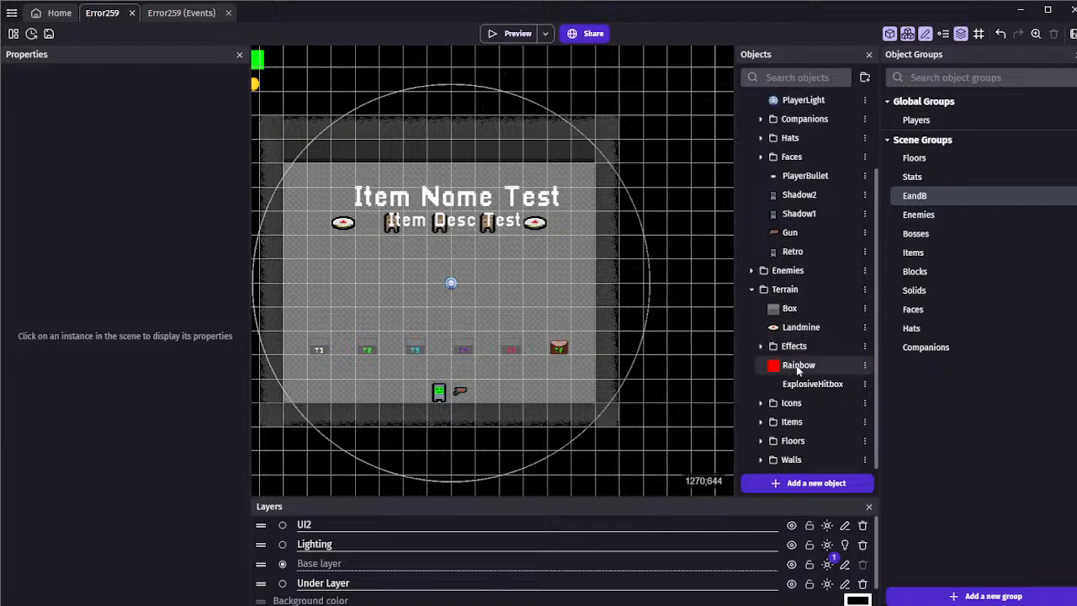
drag(793, 346, 800, 389)
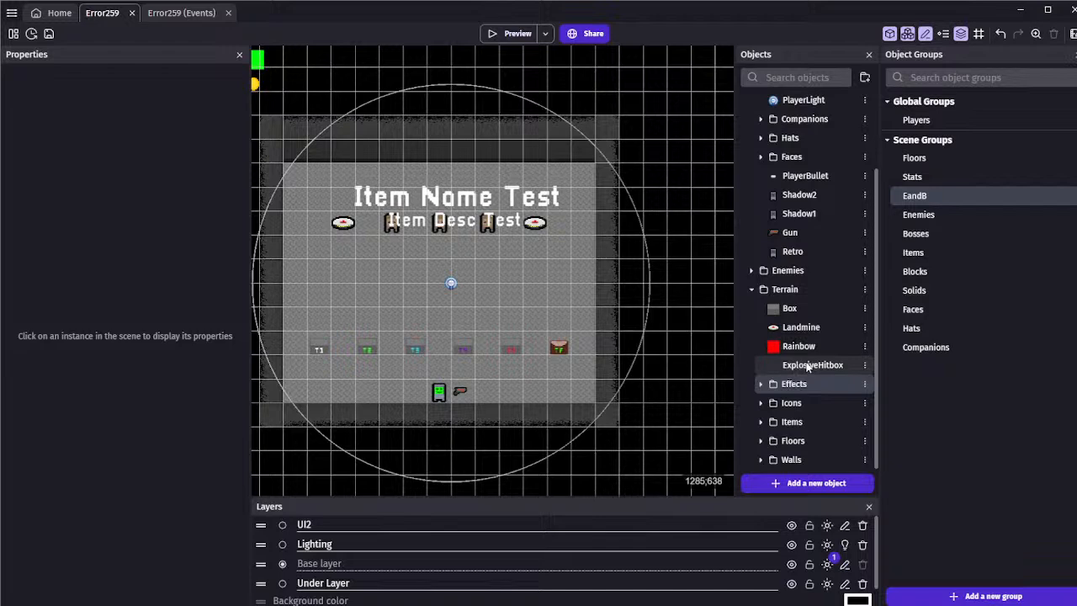
drag(804, 355, 806, 386)
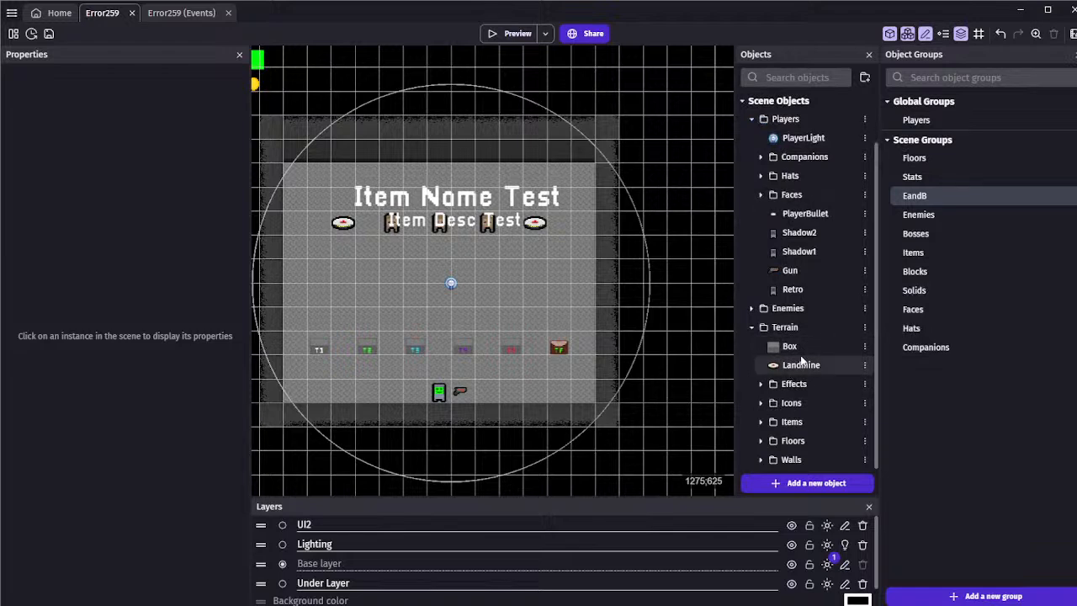
Collapse Terrain, move PlayerLight below the Faces folder in Players, and save the project
click(751, 327)
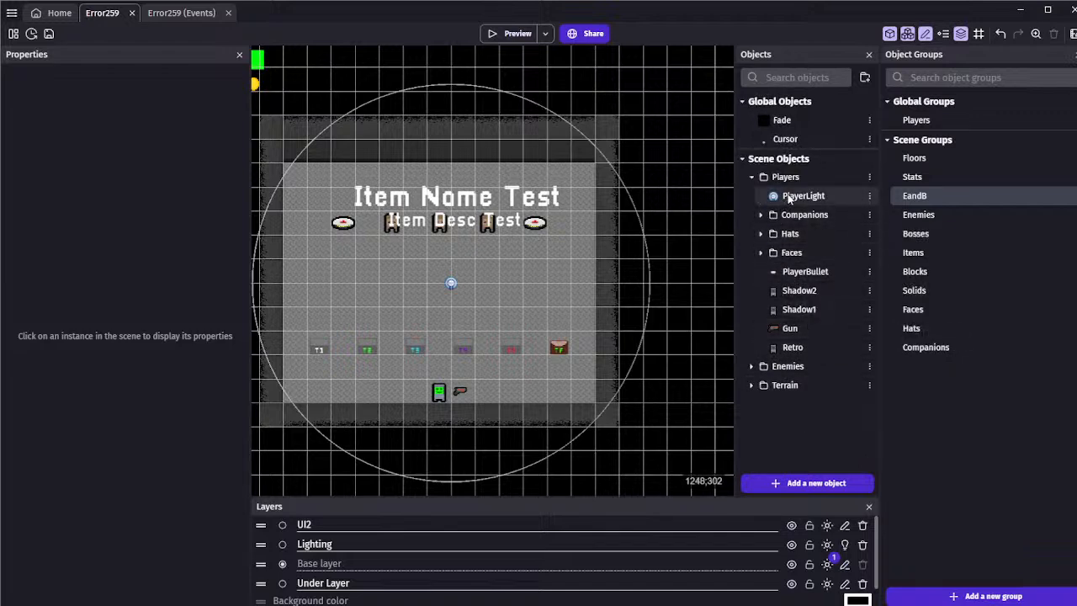
drag(789, 199, 786, 285)
click(761, 233)
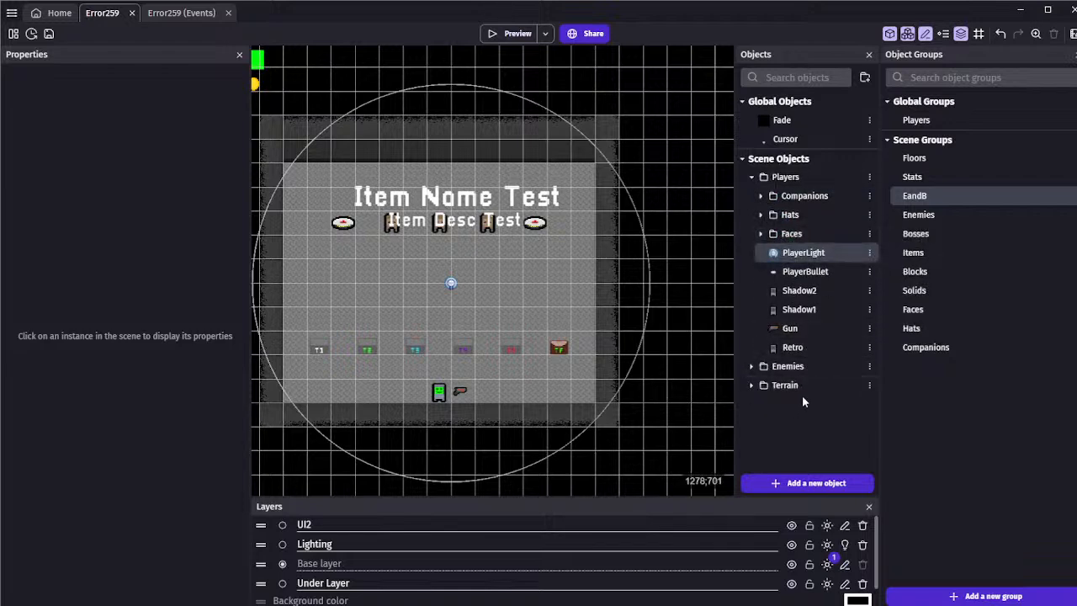
scroll(664, 328, down, 1)
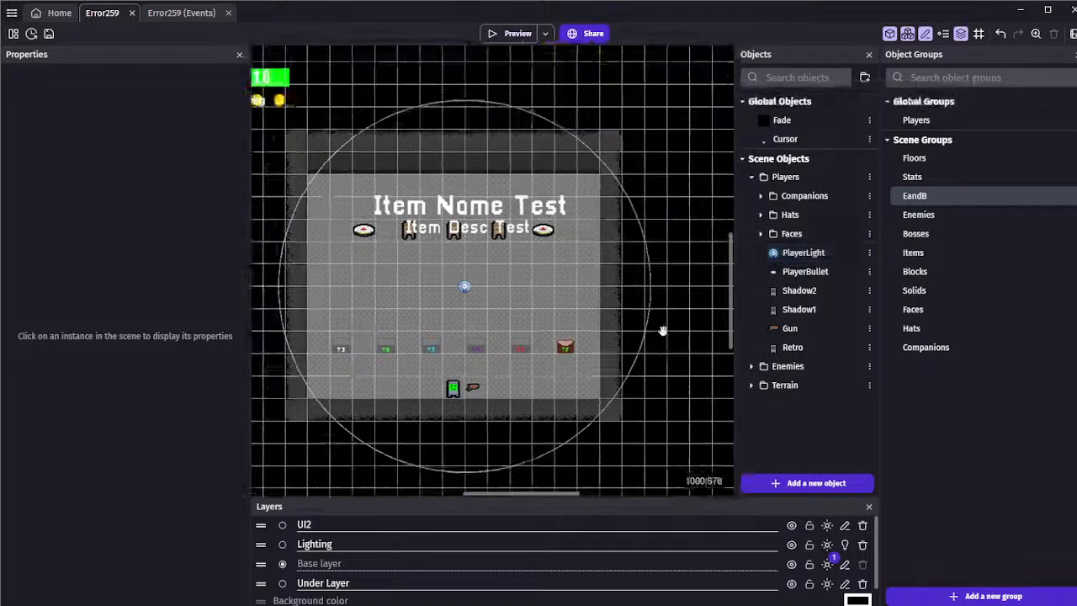
click(49, 33)
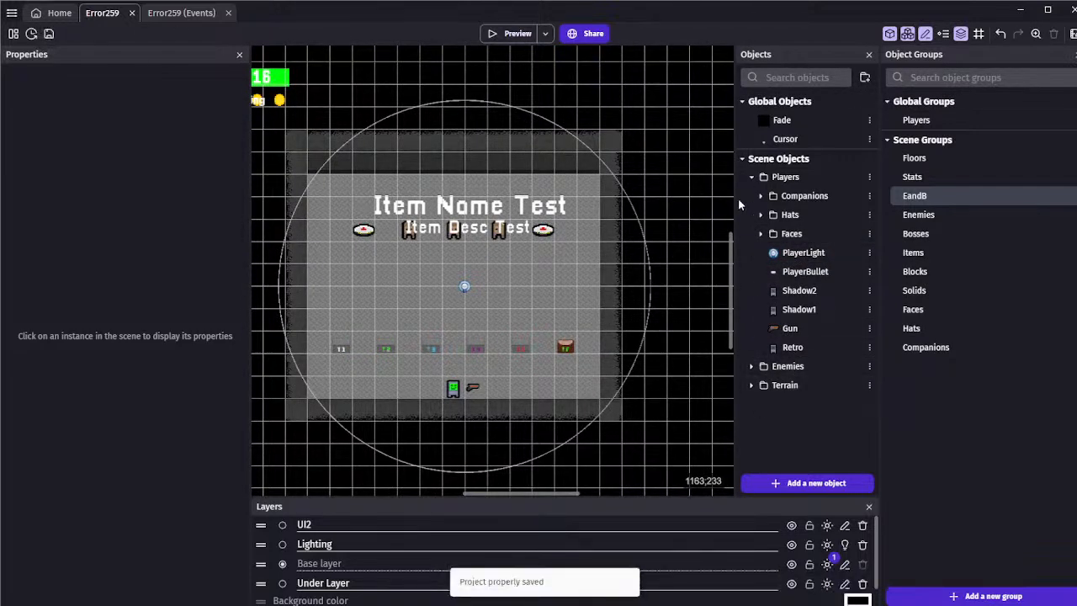
Collapse Players, expand Terrain and its Icons folder, and add a sprite object named Wesley with an imported face image
click(758, 231)
click(758, 231)
click(748, 177)
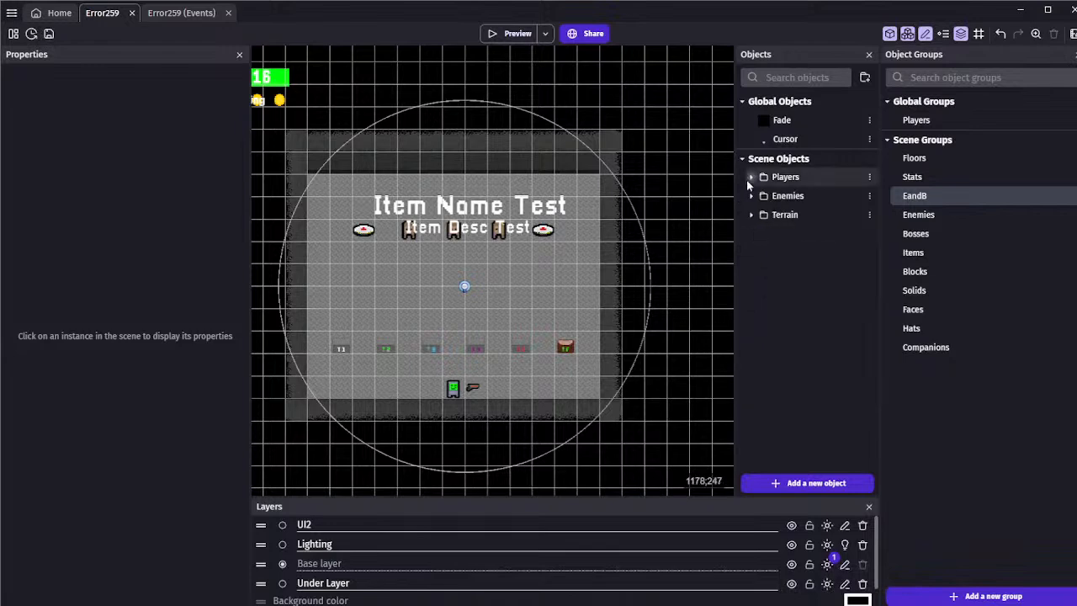
click(749, 216)
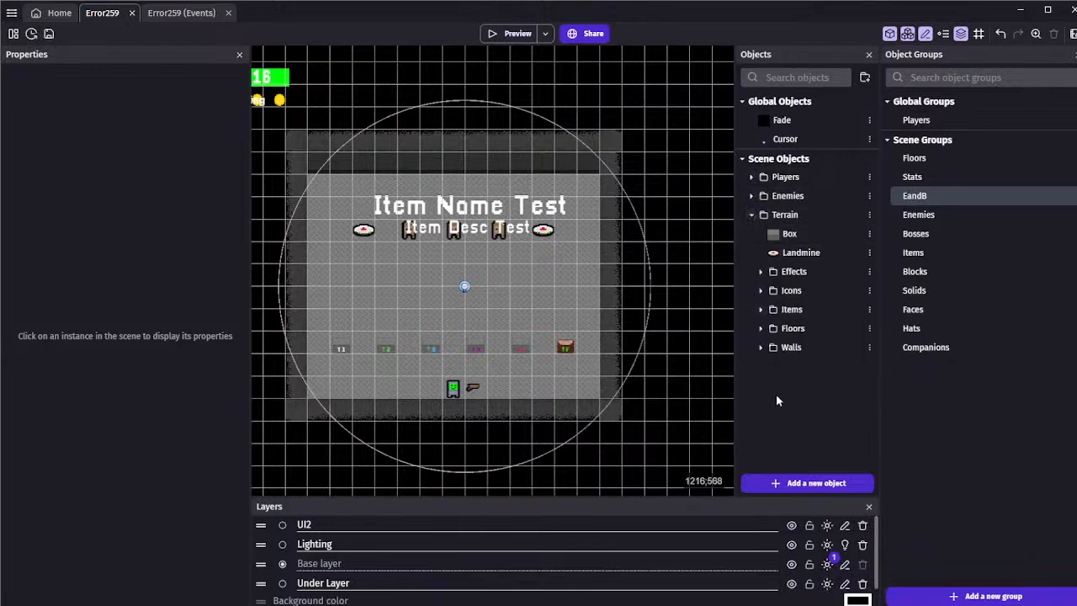
click(760, 290)
scroll(803, 471, down, 3)
click(804, 480)
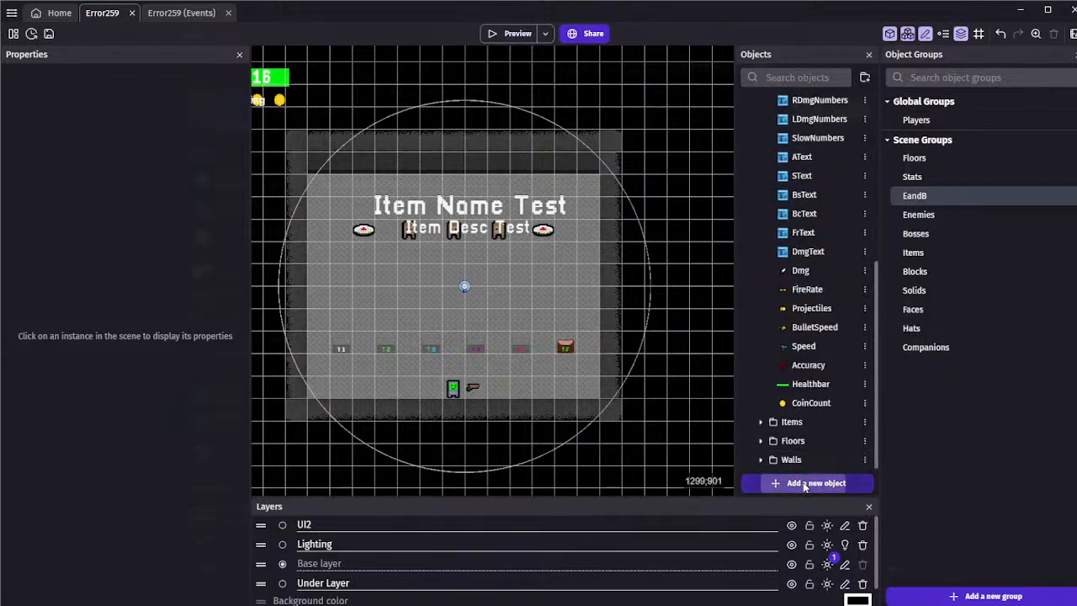
click(253, 172)
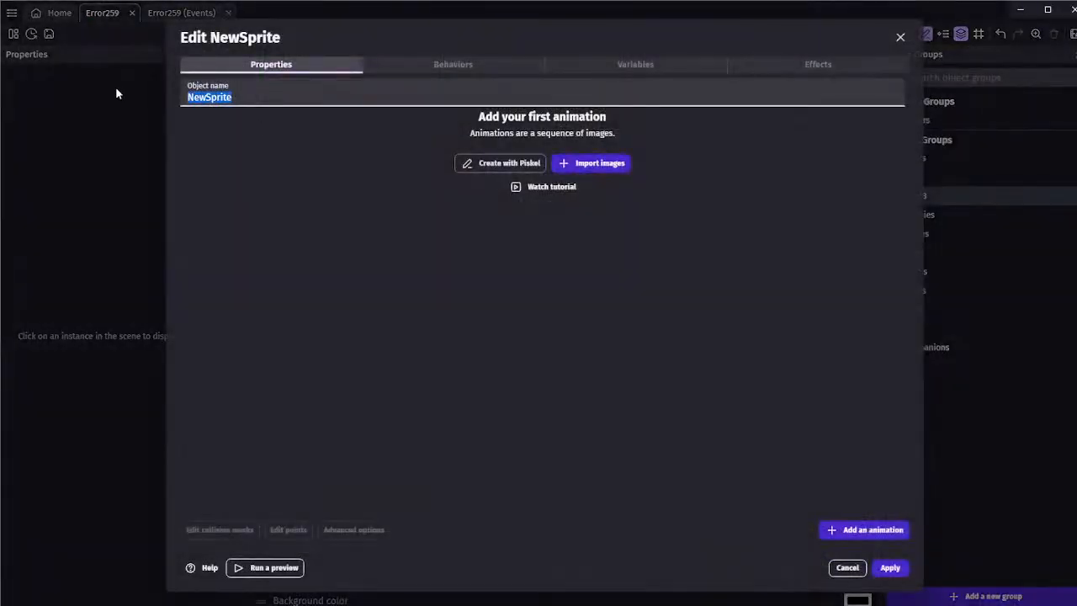
text(Wesley)
click(582, 165)
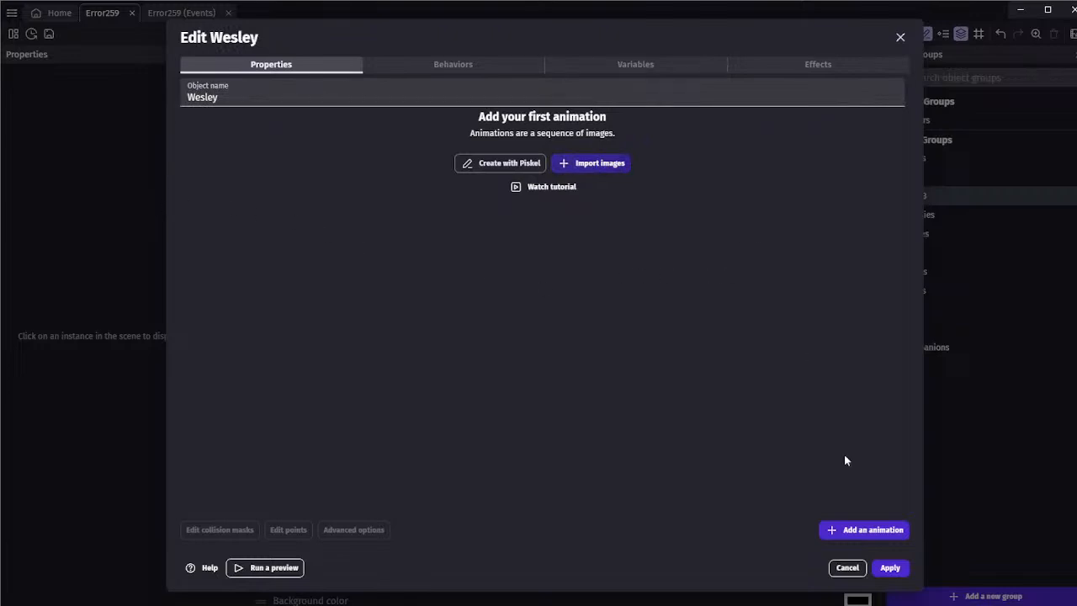
click(889, 567)
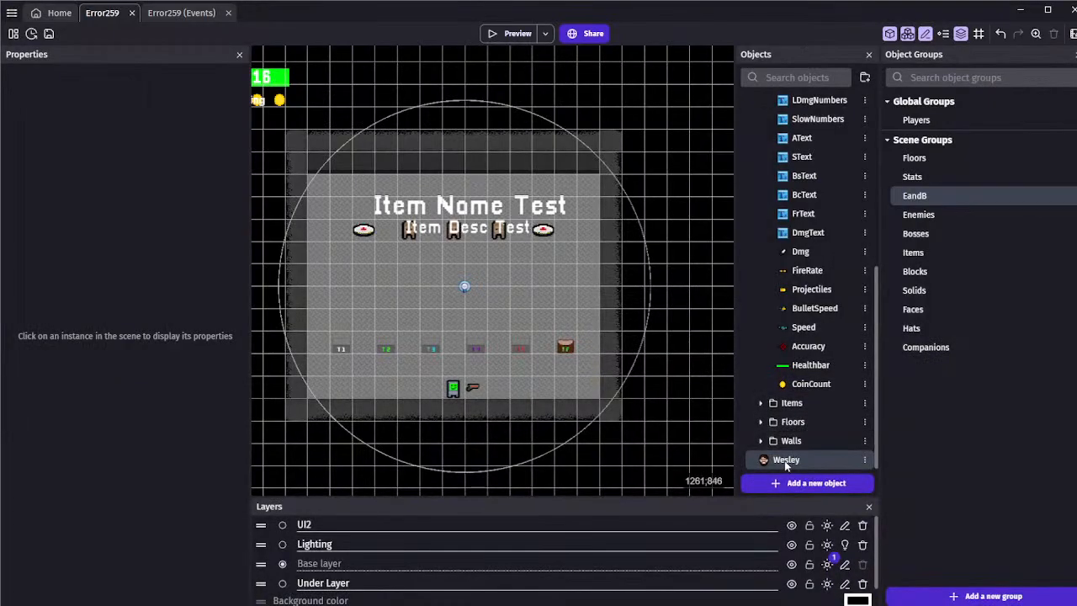
Place a Wesley instance over the healthbar in the scene and assign it to the UI2 layer
drag(407, 232, 343, 182)
scroll(362, 175, up, 1)
middle_drag(393, 169, 575, 235)
drag(525, 250, 405, 138)
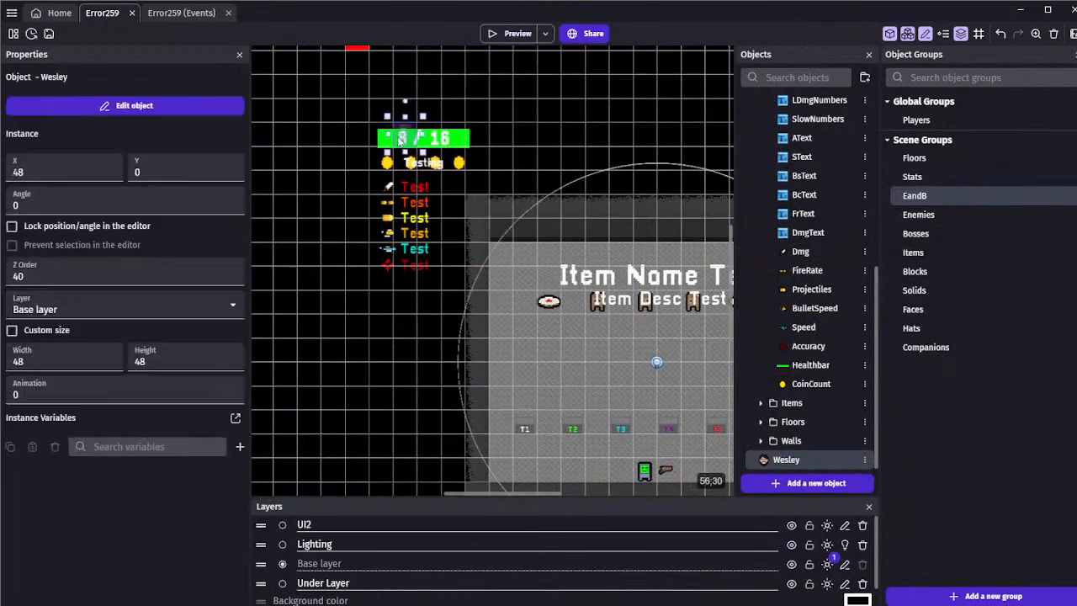
scroll(406, 140, up, 2)
scroll(405, 138, up, 1)
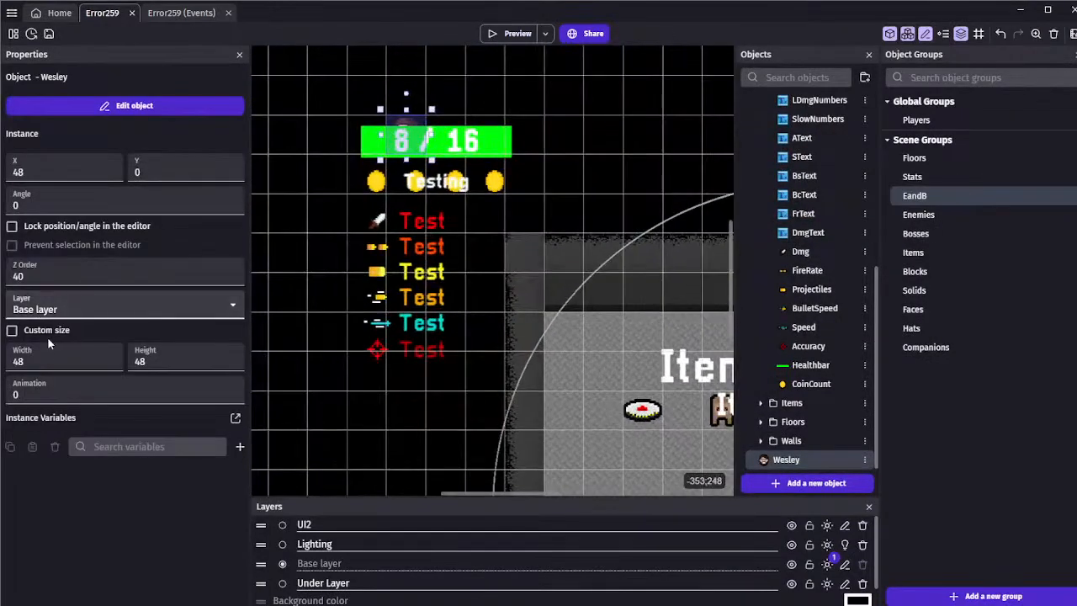
click(34, 362)
drag(404, 139, 431, 142)
scroll(431, 142, up, 4)
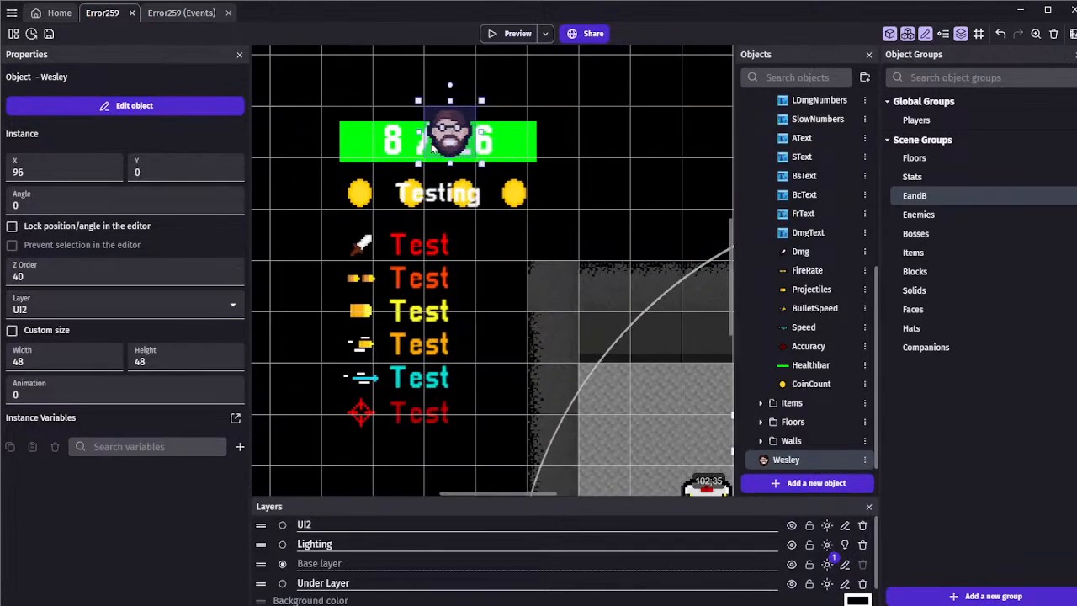
Nudge the Wesley instance back to X 78 and slightly down over the healthbar text
scroll(432, 143, up, 1)
key(Left)
key(Left)
key(Left)
key(Left)
key(Left)
key(Left)
key(Left)
key(Left)
key(Left)
key(Left)
key(Left)
key(Left)
key(Left)
key(Left)
key(Left)
key(Left)
key(Left)
key(Left)
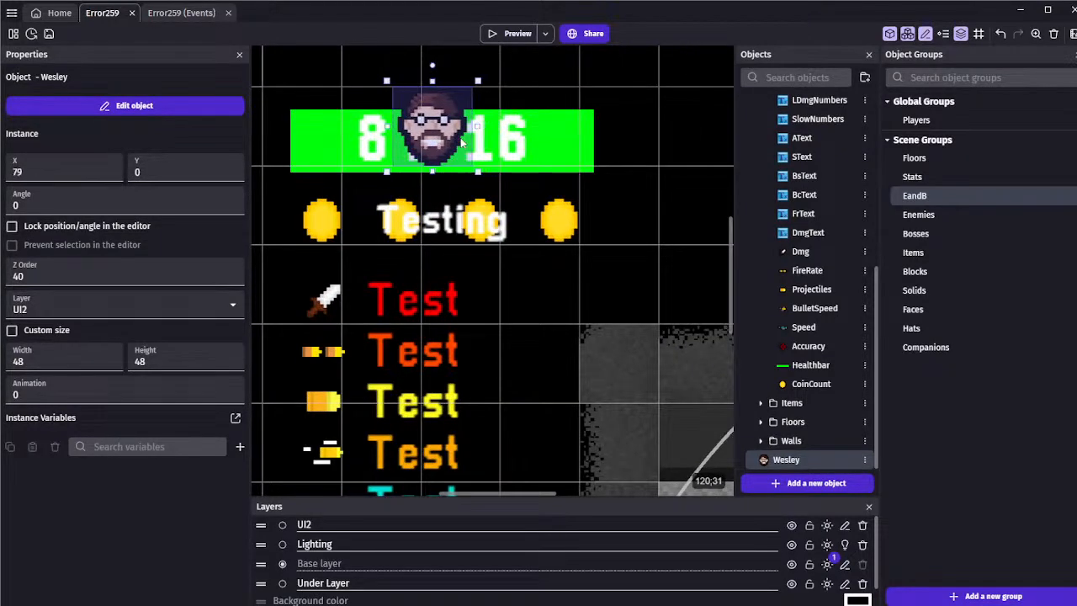
key(Down)
key(Down)
key(Down)
key(Down)
key(Down)
key(Down)
Resize the Wesley instance to a custom width and height of 32
drag(476, 93, 465, 107)
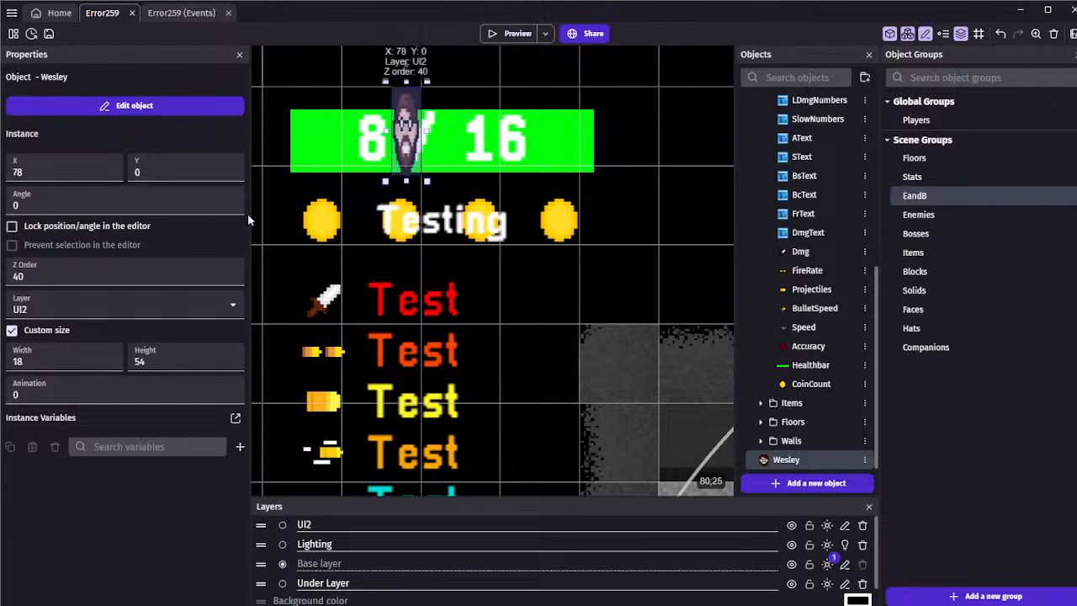
drag(38, 362, 5, 365)
text(32)
drag(163, 363, 131, 362)
text(32)
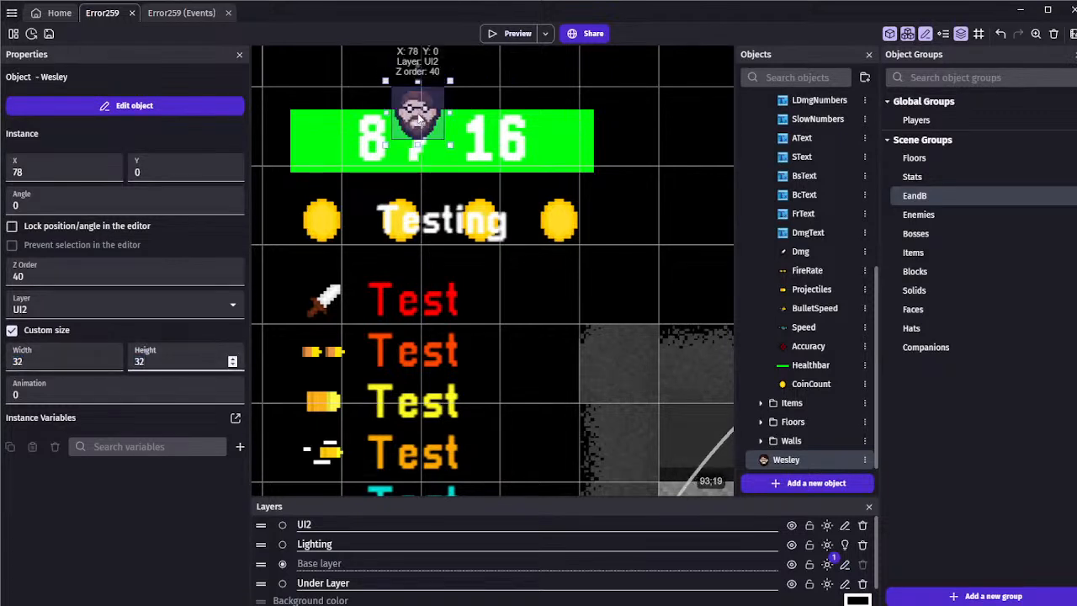
Move the Wesley instance between the healthbar's two numbers, at about X 83, Y 16, and deselect it
drag(418, 120, 426, 145)
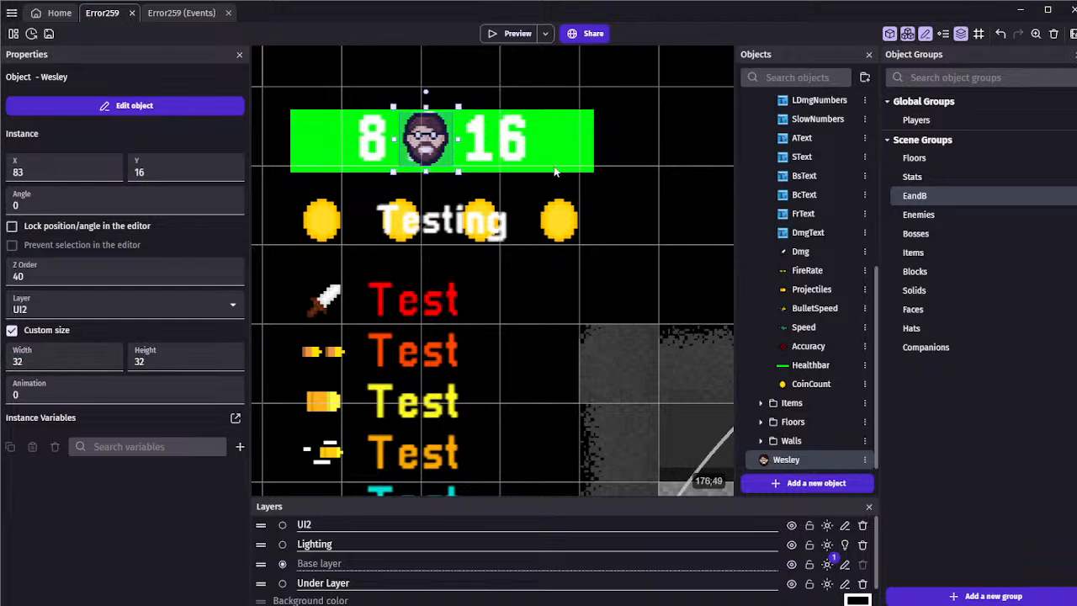
click(544, 84)
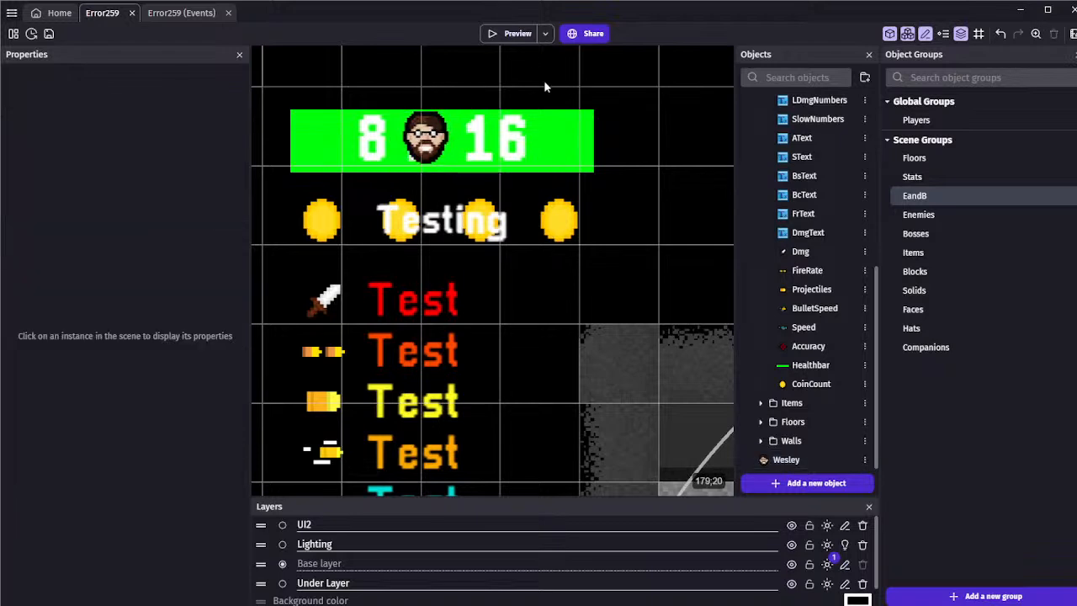
click(511, 35)
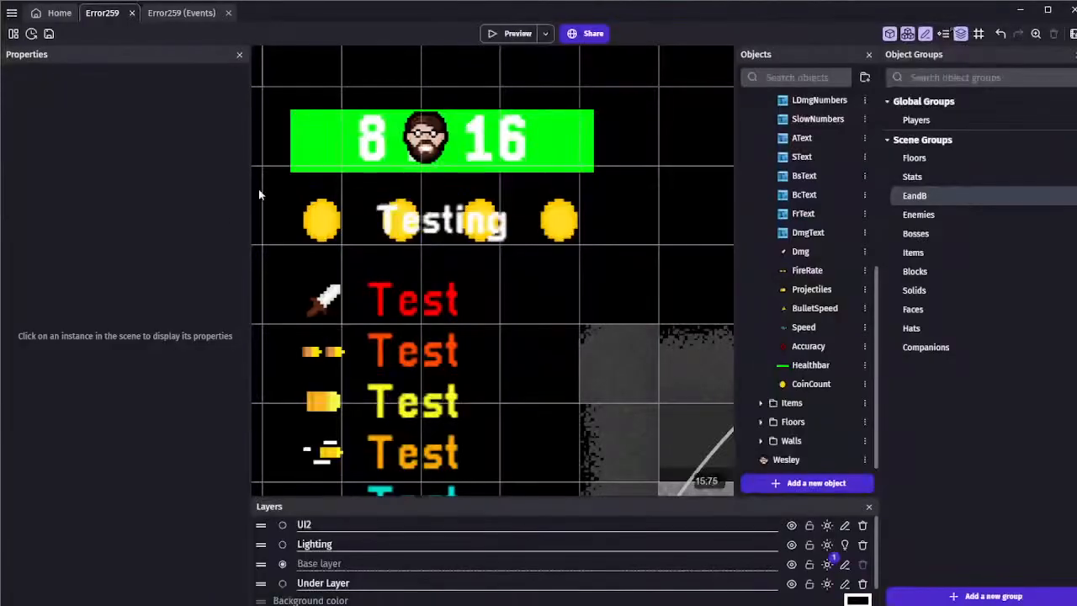
Set the Wesley instance's width and height to 48
click(436, 147)
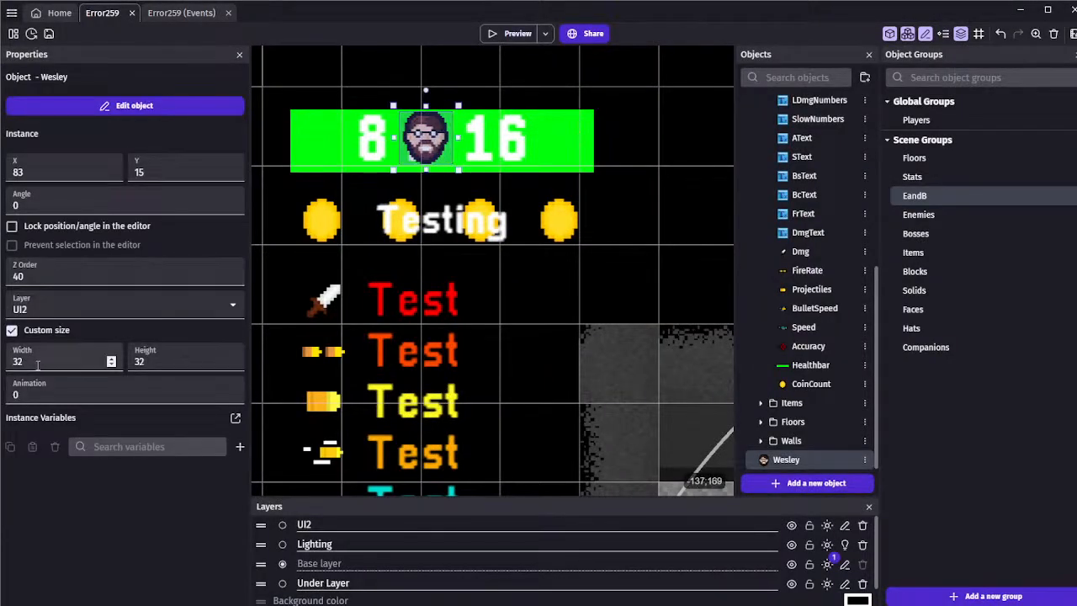
text(48)
key(Tab)
text(48)
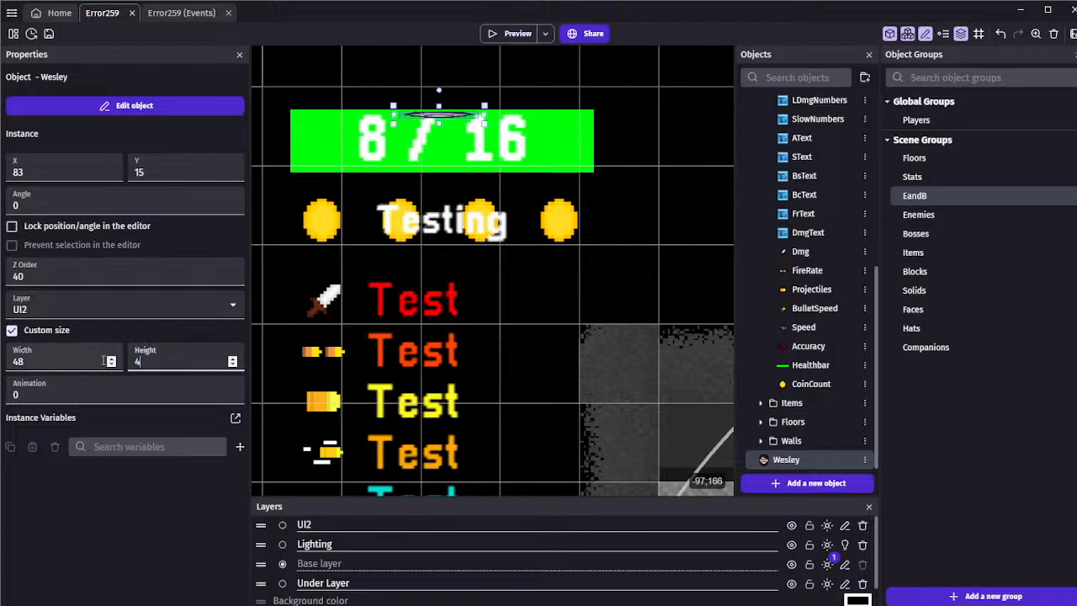
Nudge the enlarged Wesley instance up and left on the healthbar to X 81, Y 9
key(Down)
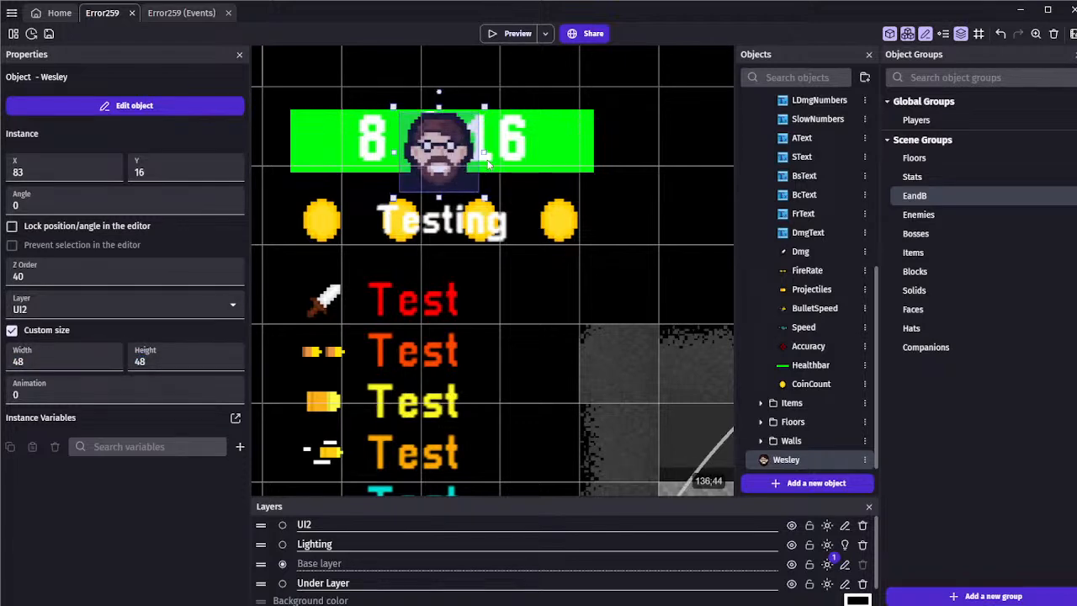
key(Up)
key(Up)
key(Up)
key(Left)
key(Left)
key(Left)
key(Up)
key(Up)
key(Up)
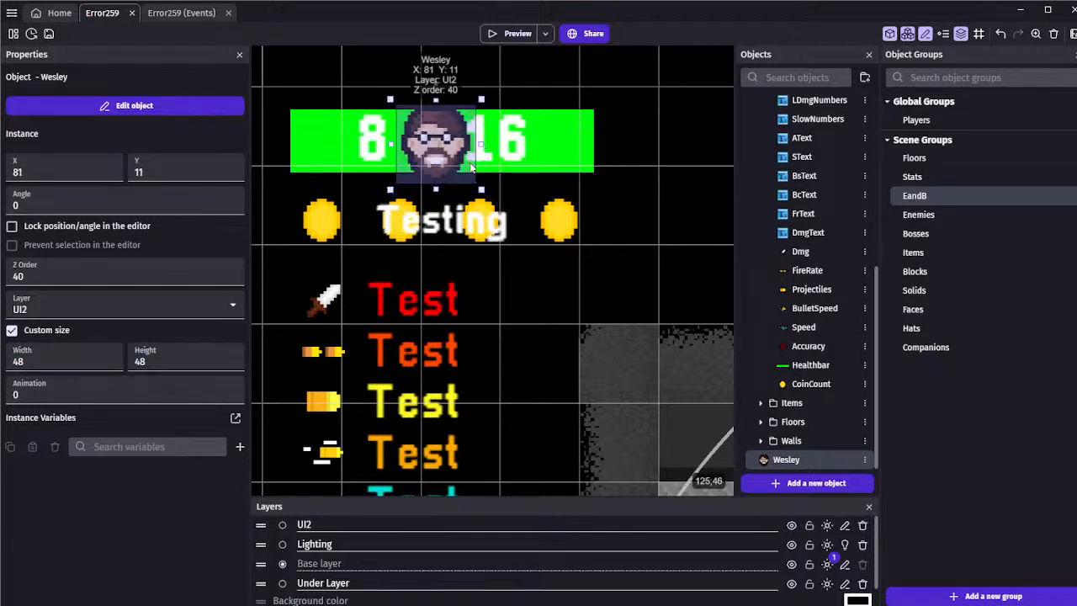
Reduce the Wesley instance's width and height to 40
double_click(35, 276)
drag(32, 362, 1, 361)
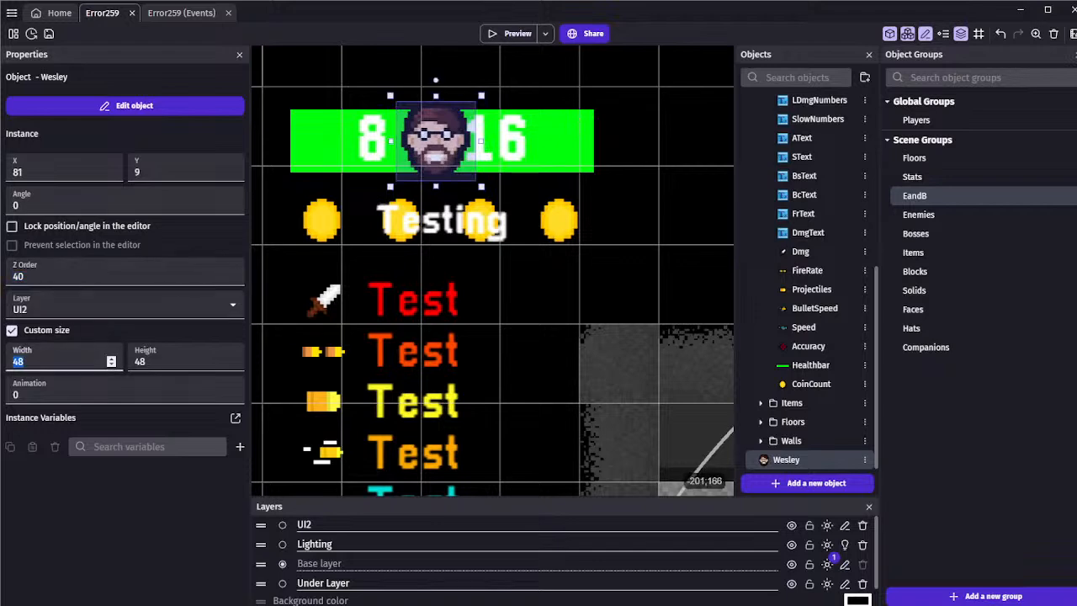
text(40)
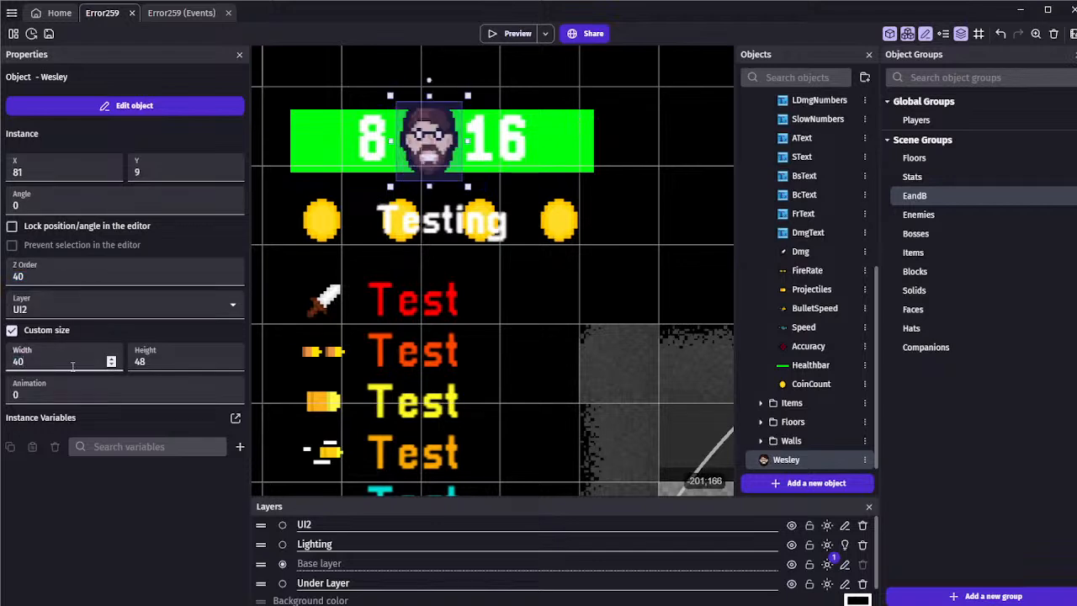
key(Tab)
text(40)
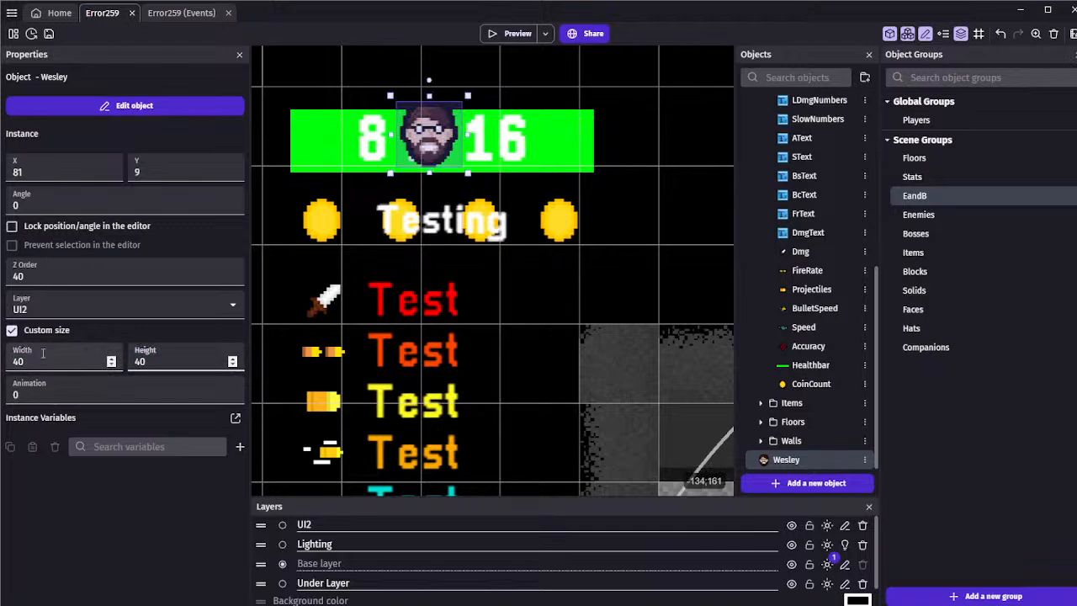
Set the Wesley instance's height and width to 36
key(BackSpace)
key(BackSpace)
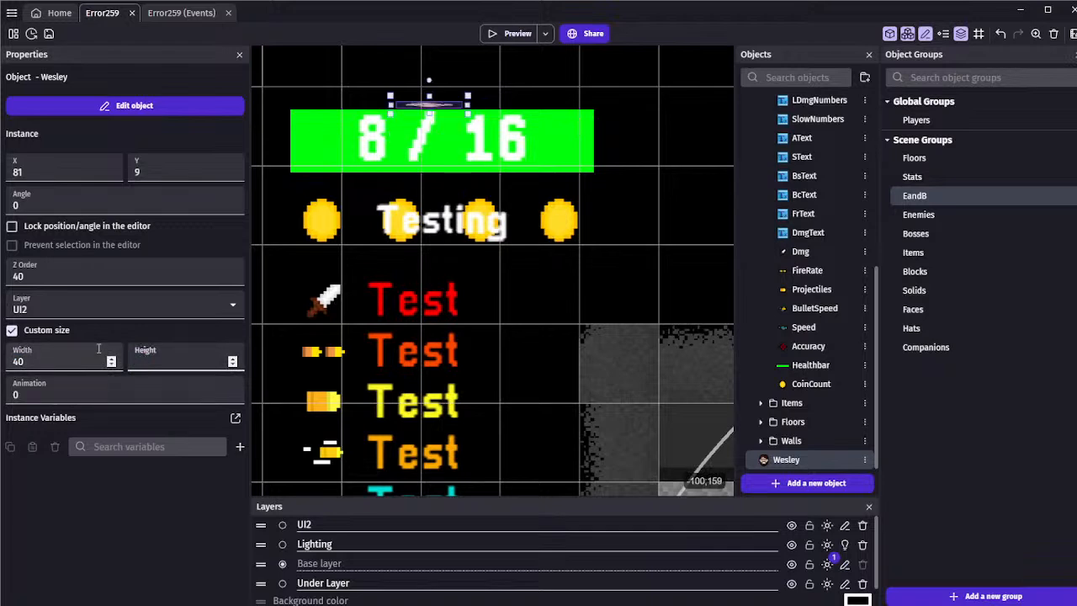
text(36)
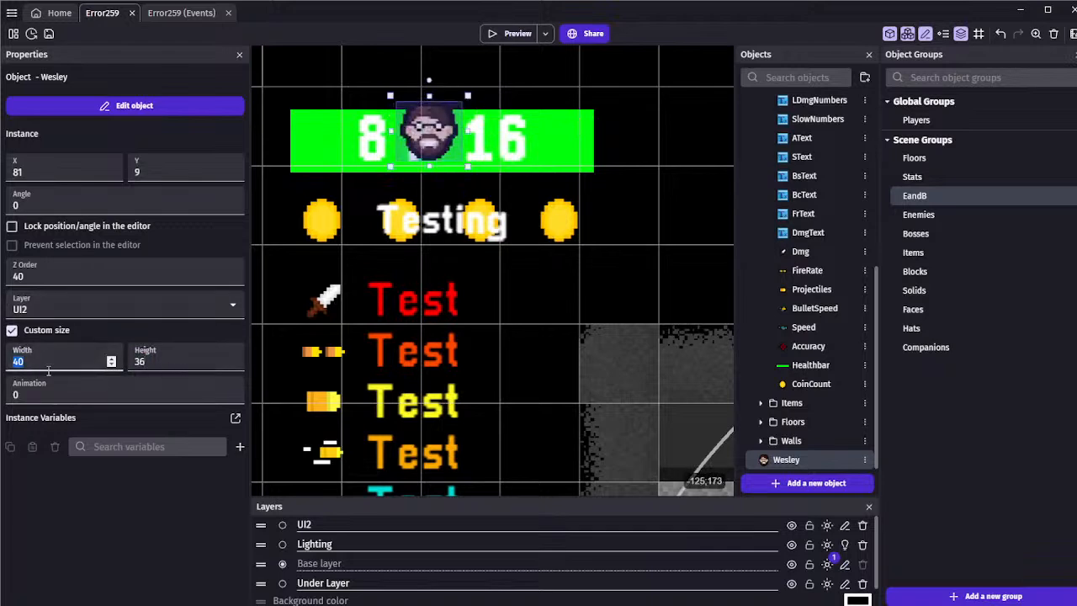
text(36)
Nudge the Wesley instance so it covers the slash between the healthbar's numbers, and deselect it
click(434, 144)
key(Down)
key(Down)
key(Down)
key(Down)
key(Down)
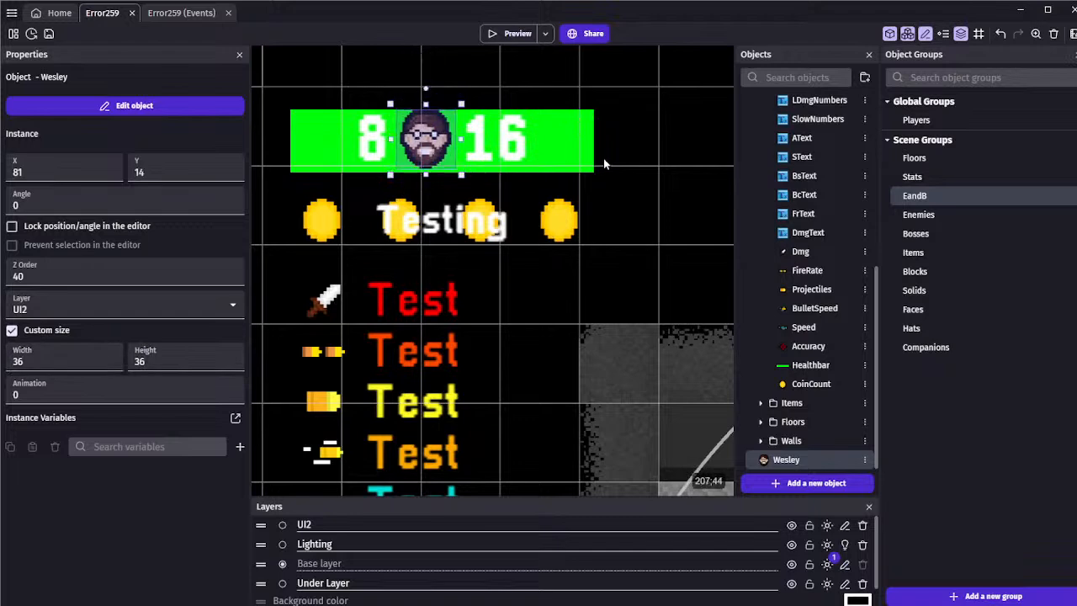
key(Left)
key(Down)
key(Right)
key(Right)
key(Up)
click(603, 161)
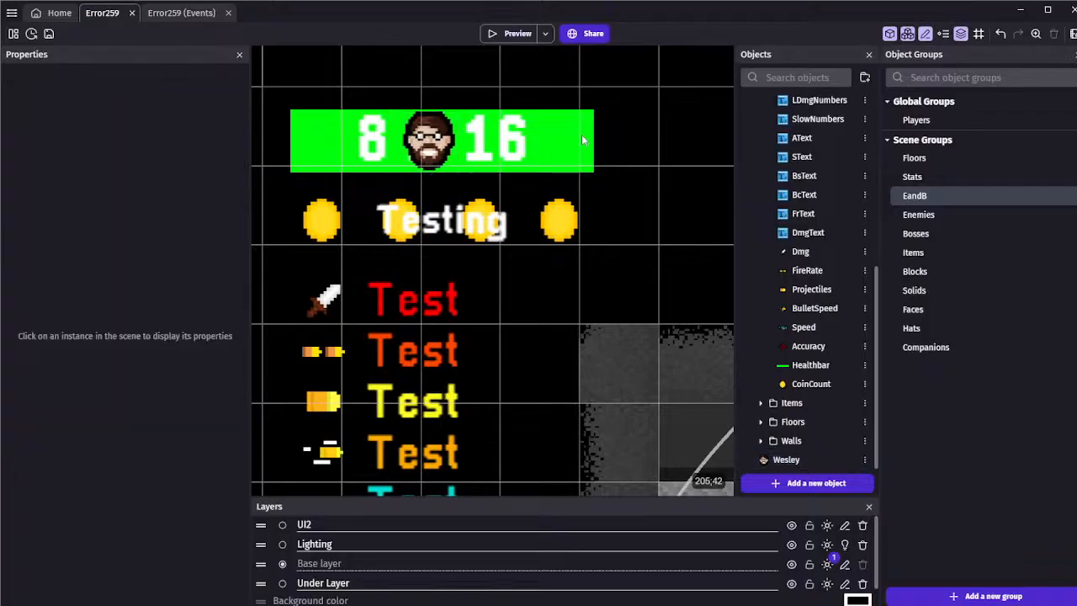
Preview the game and shift the Wesley instance right on the healthbar to X 86, Y 15, previewing its new position
click(500, 36)
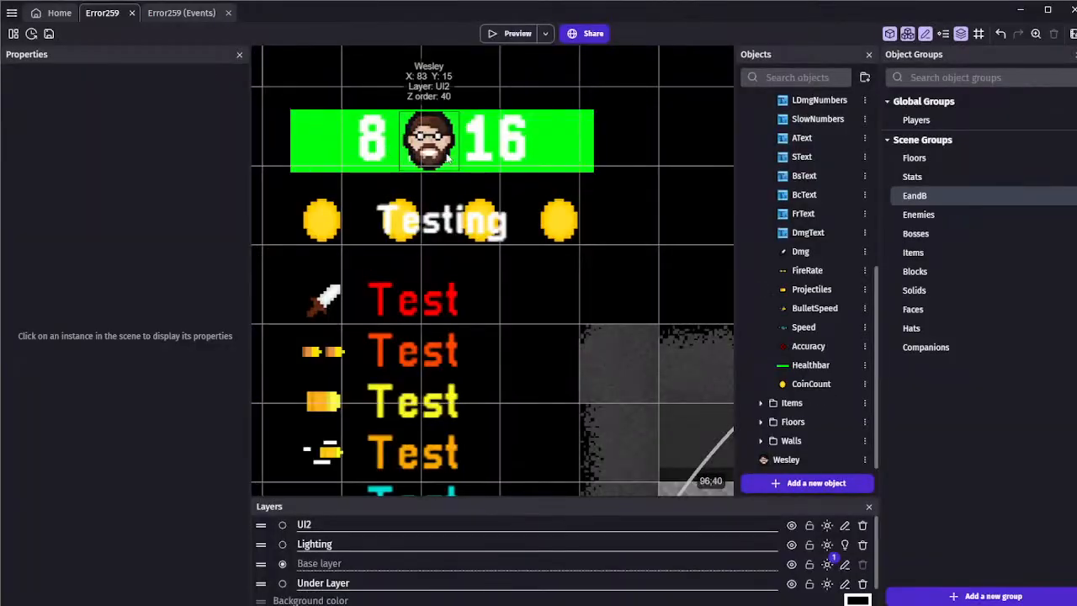
drag(436, 145, 445, 144)
click(517, 35)
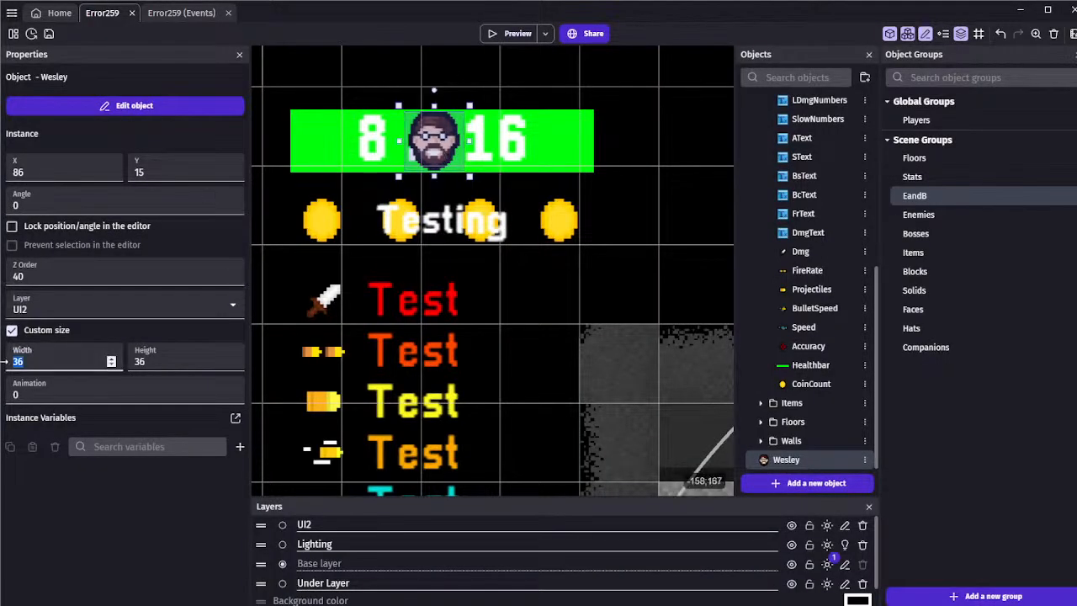
Set the Wesley instance's width and height to 38, nudge it right to X 87, and preview the result
text(38)
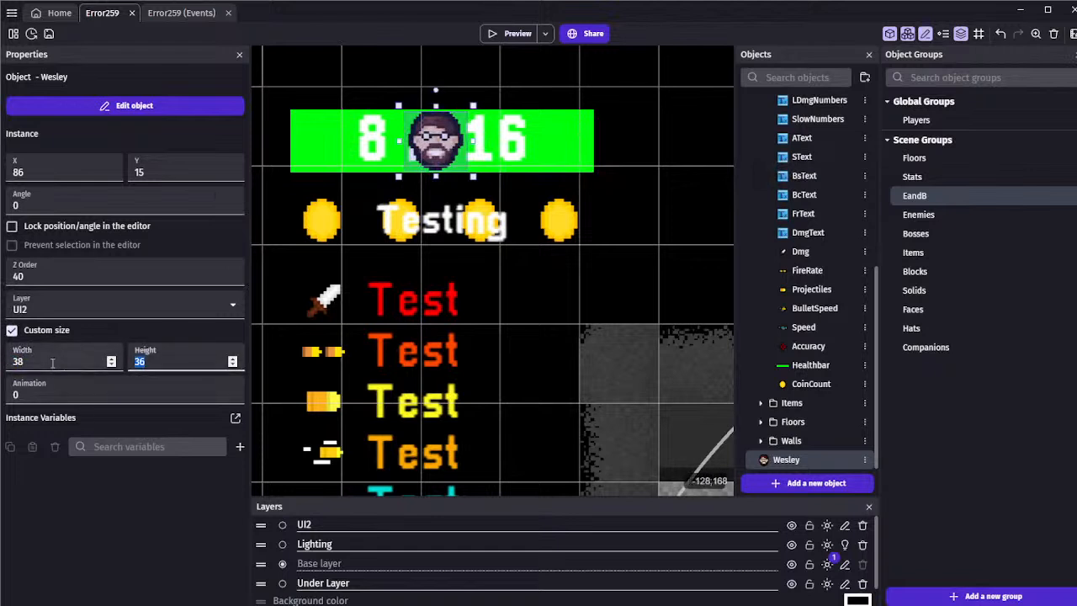
text(38)
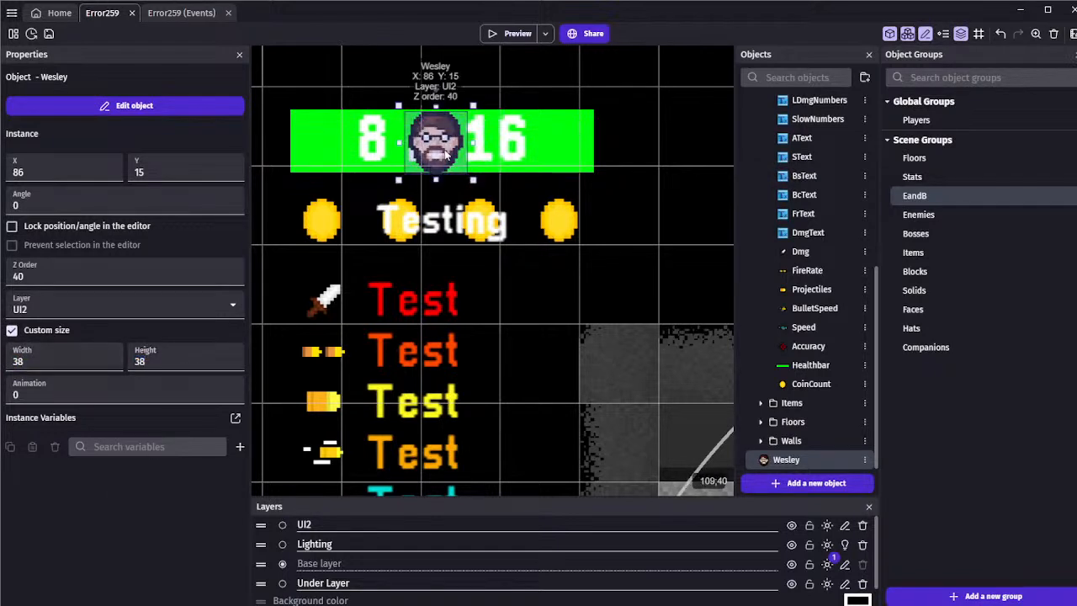
key(Right)
click(516, 35)
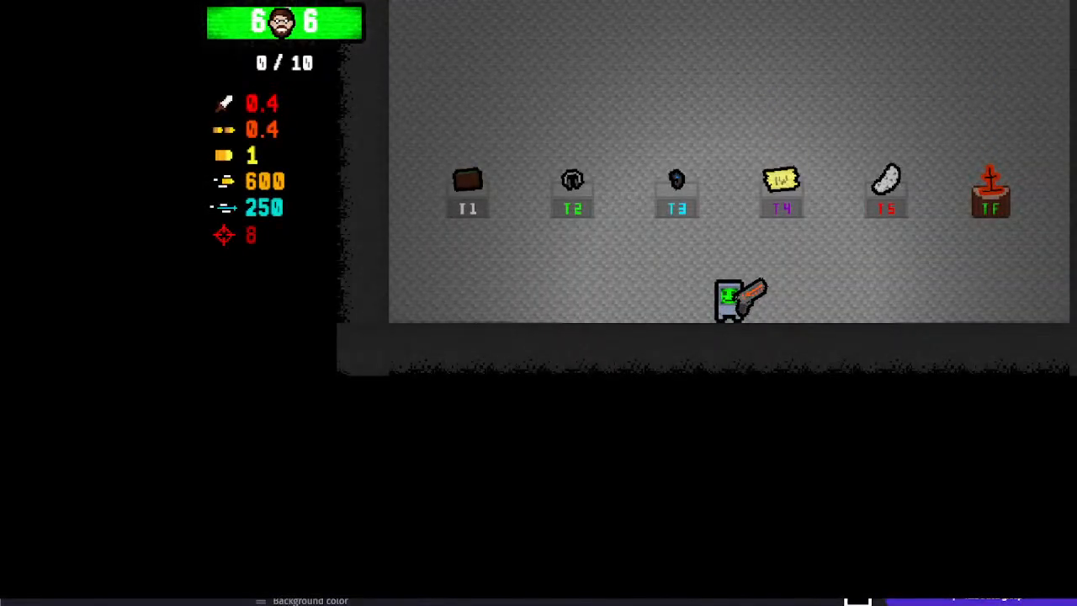
click(1070, 5)
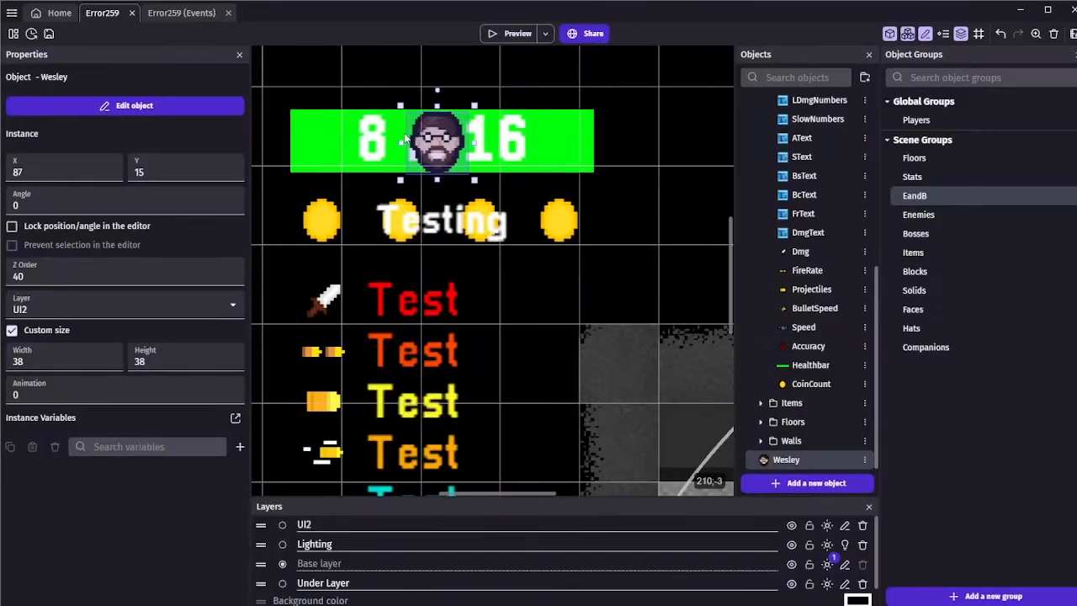
Nudge the Wesley instance up and right on the healthbar to X 90, Y 14, previewing the game between adjustments
key(Up)
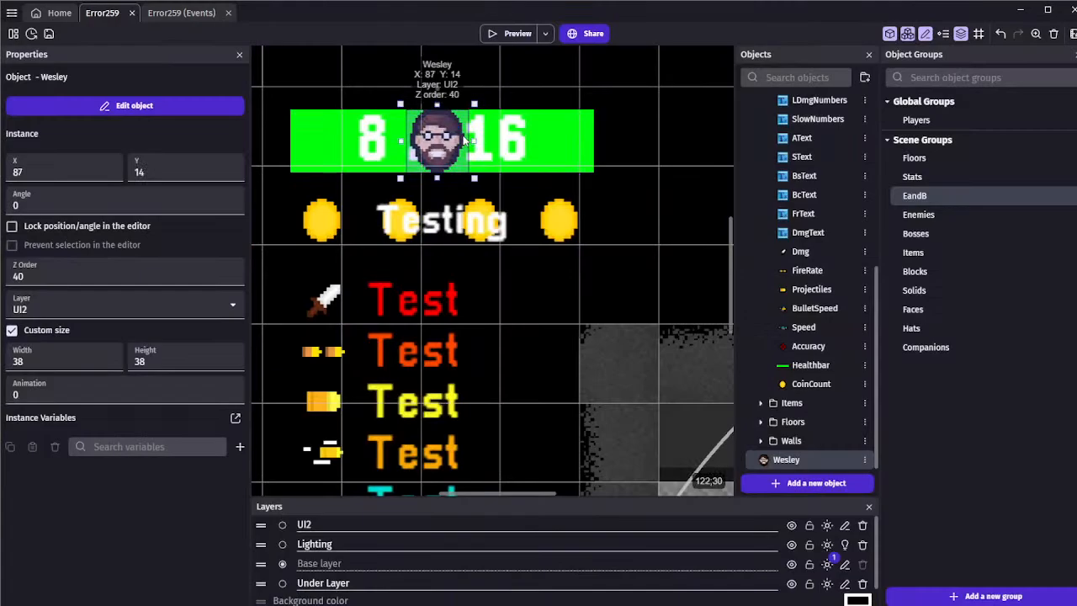
key(Right)
key(Right)
click(510, 33)
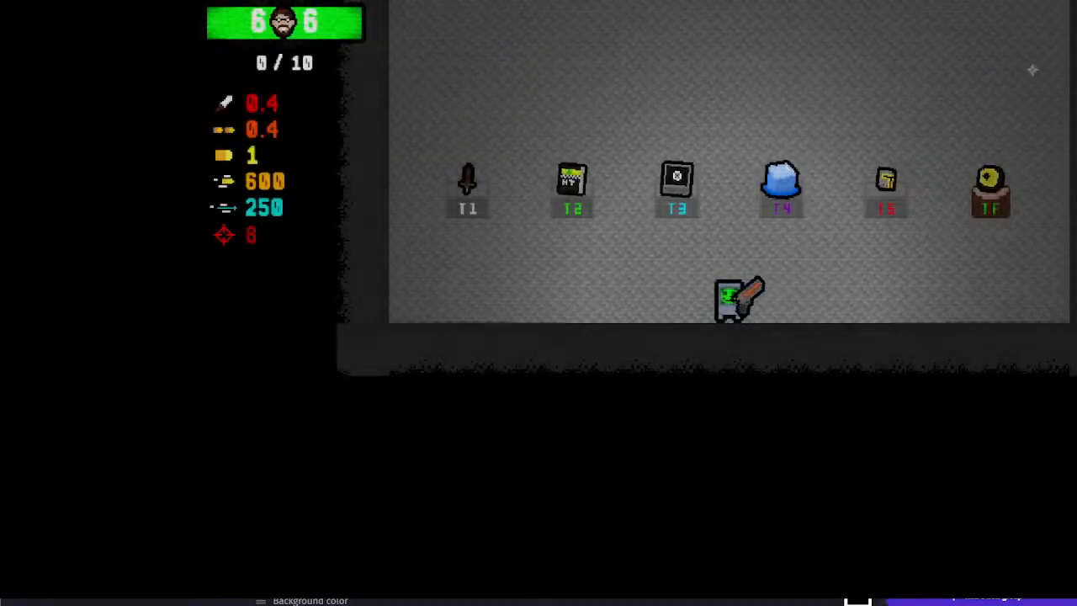
key(alt+F4)
key(Right)
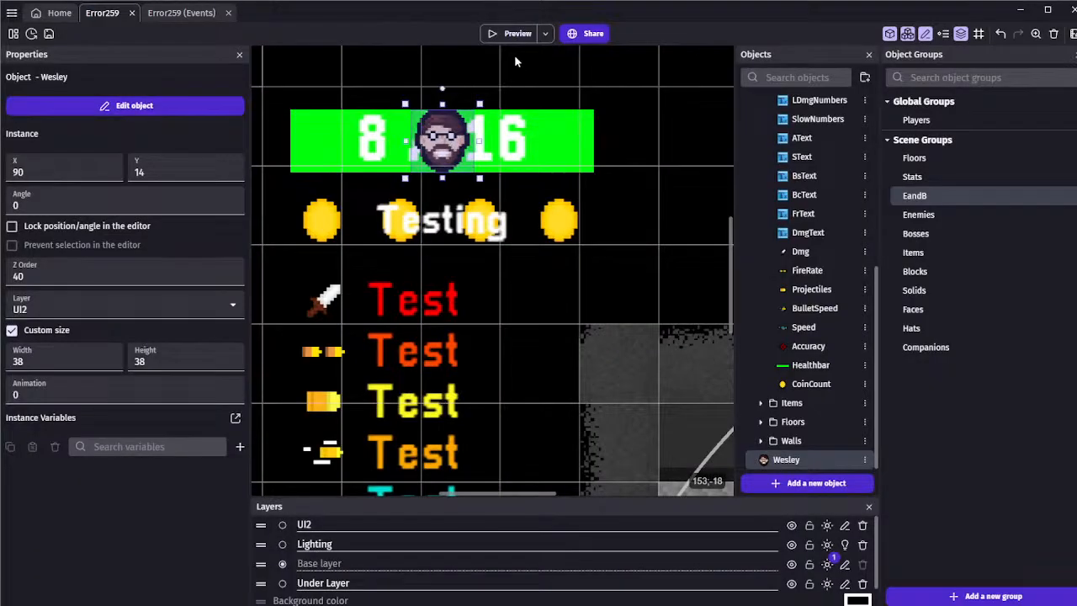
Preview the game and walk the player up the room to check the Wesley face's placement on the healthbar
click(511, 35)
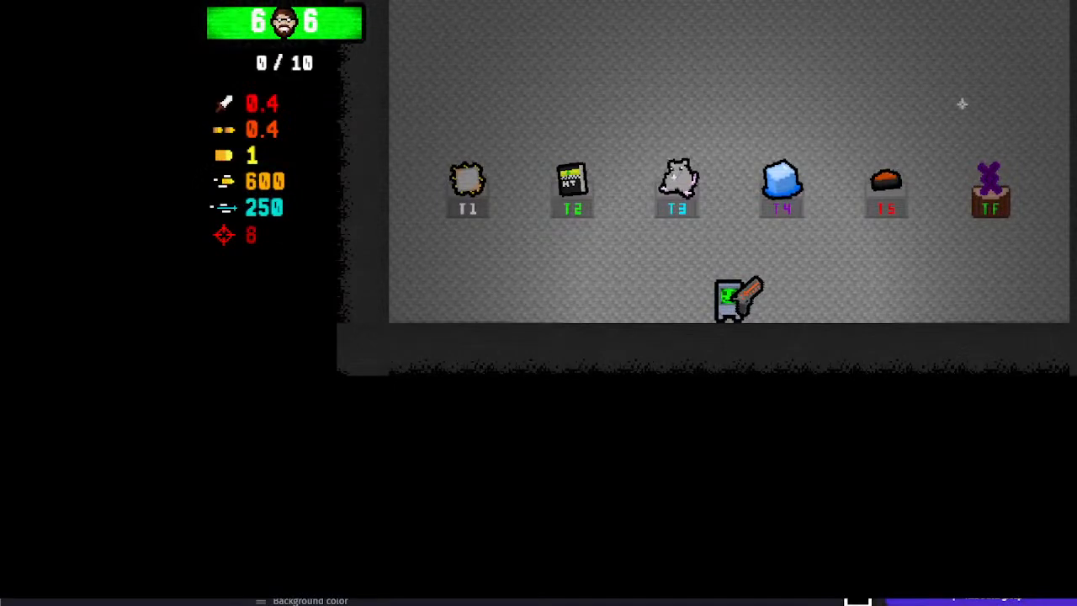
key(w)
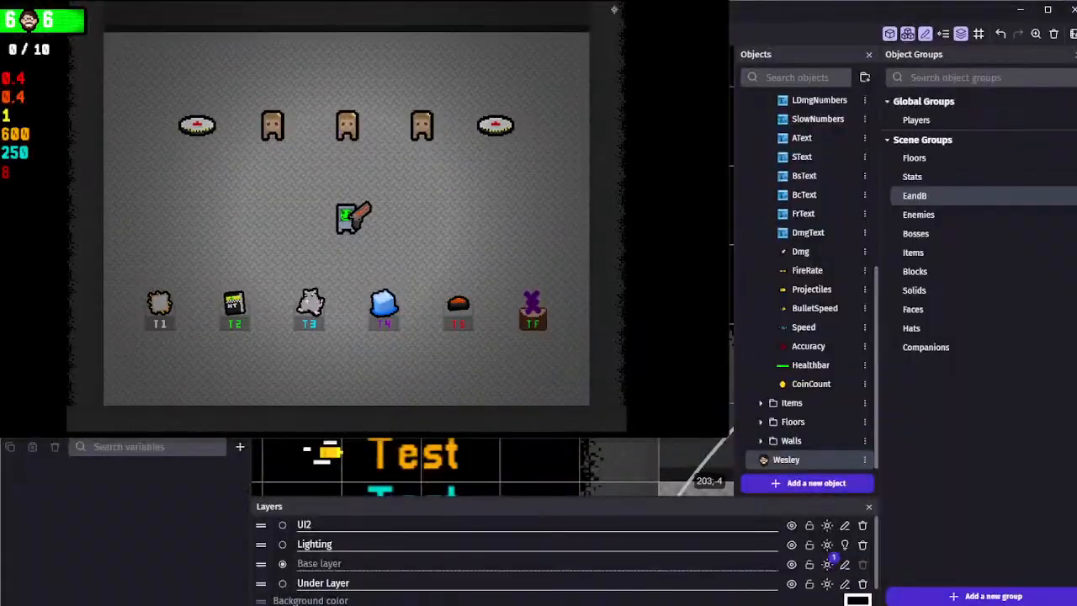
key(alt+F4)
Examine the healthbar and Wesley face in the scene, both against the whole room and up close
scroll(478, 204, down, 5)
click(511, 279)
scroll(394, 283, down, 5)
middle_drag(669, 231, 431, 258)
scroll(430, 258, down, 5)
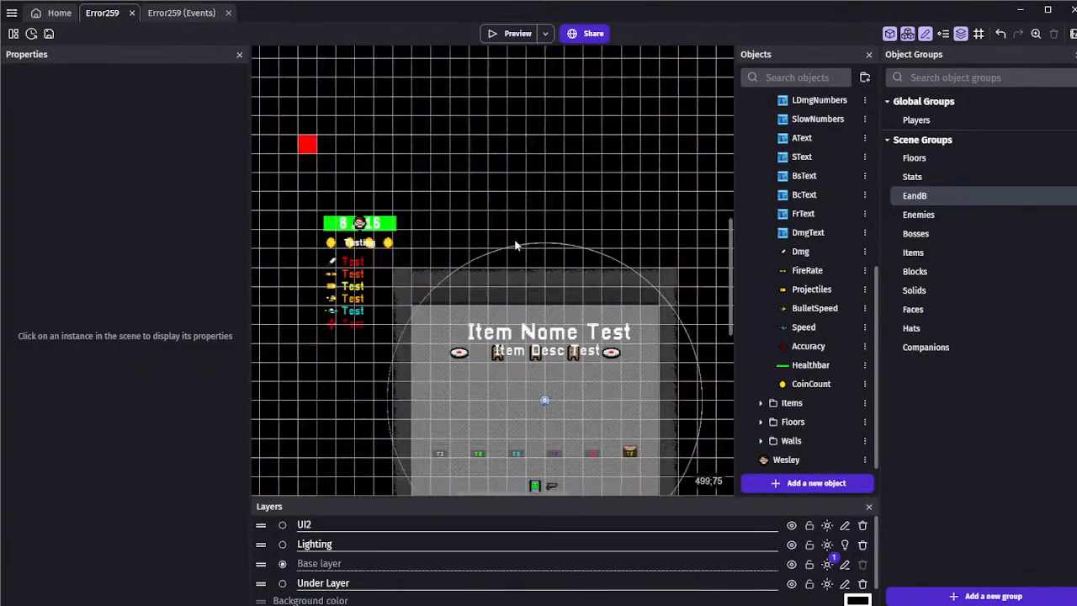
click(319, 177)
click(320, 145)
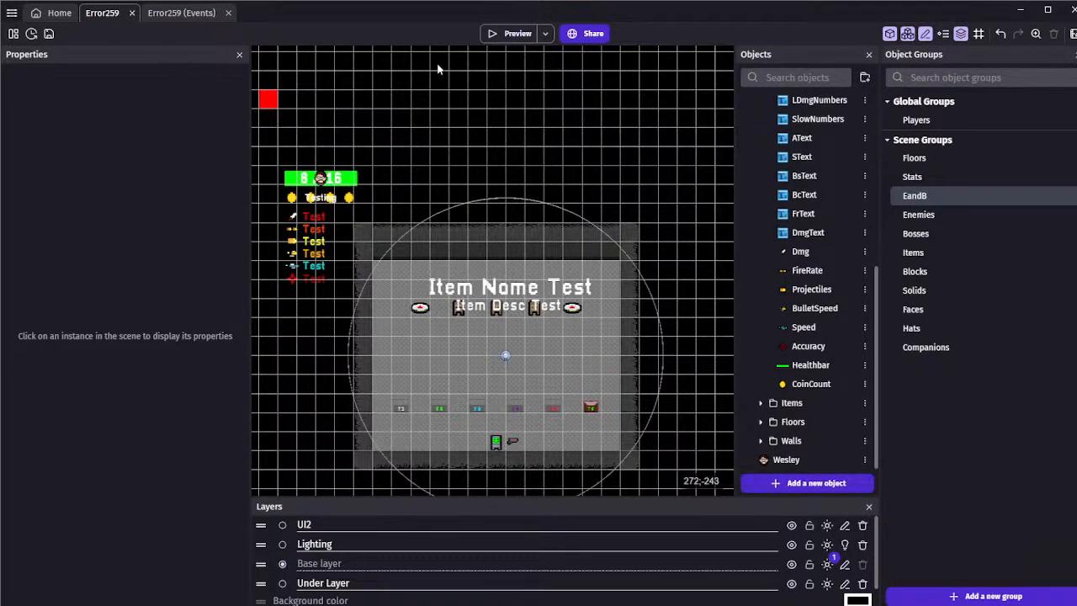
scroll(321, 181, up, 10)
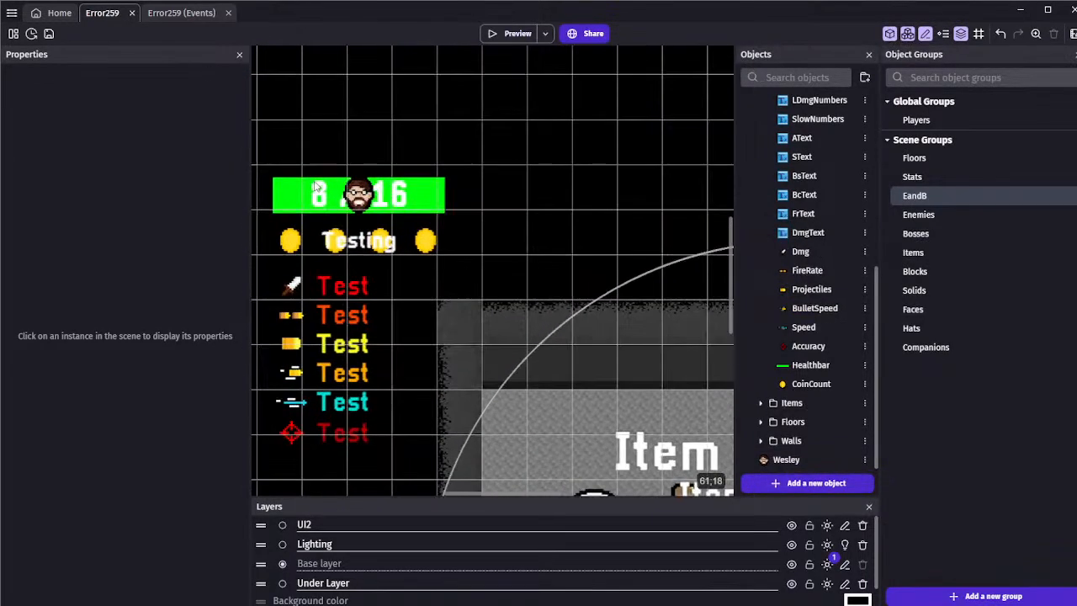
scroll(321, 185, up, 3)
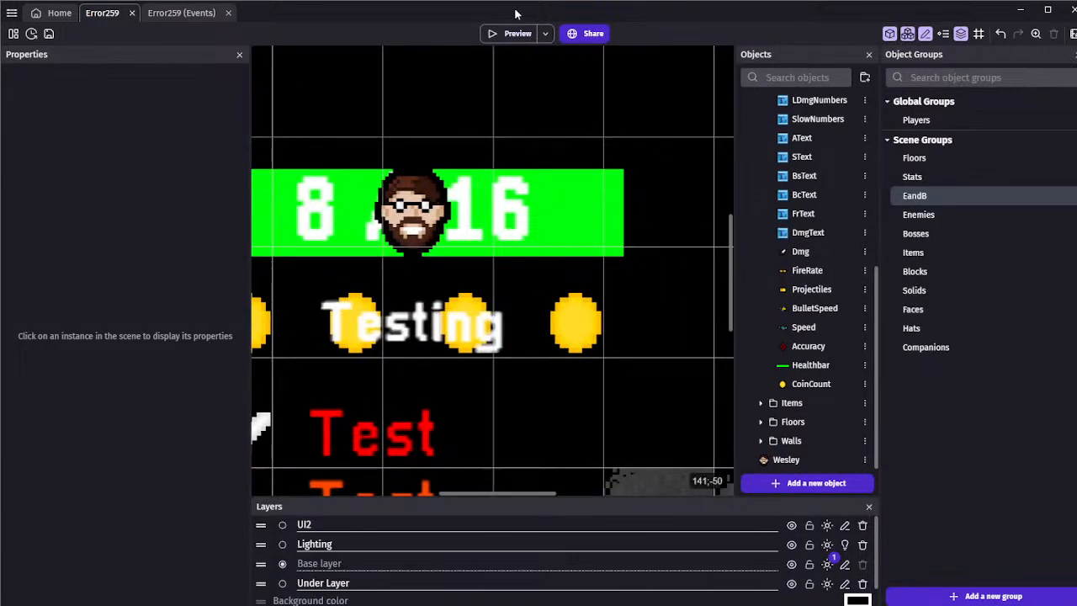
Check the healthbar in another preview, close it, and save the project
click(514, 34)
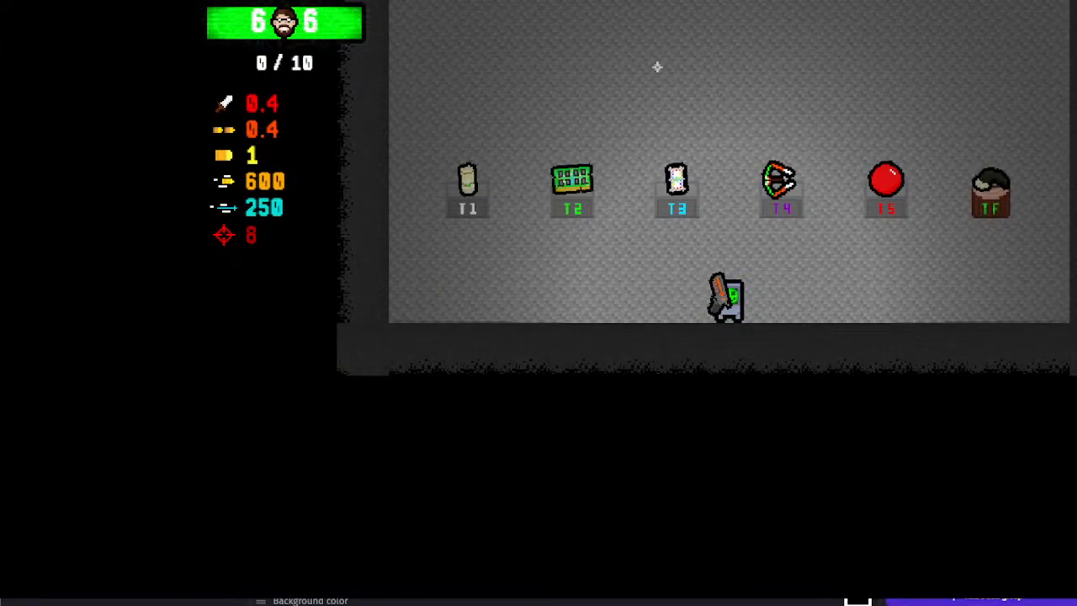
click(1073, 4)
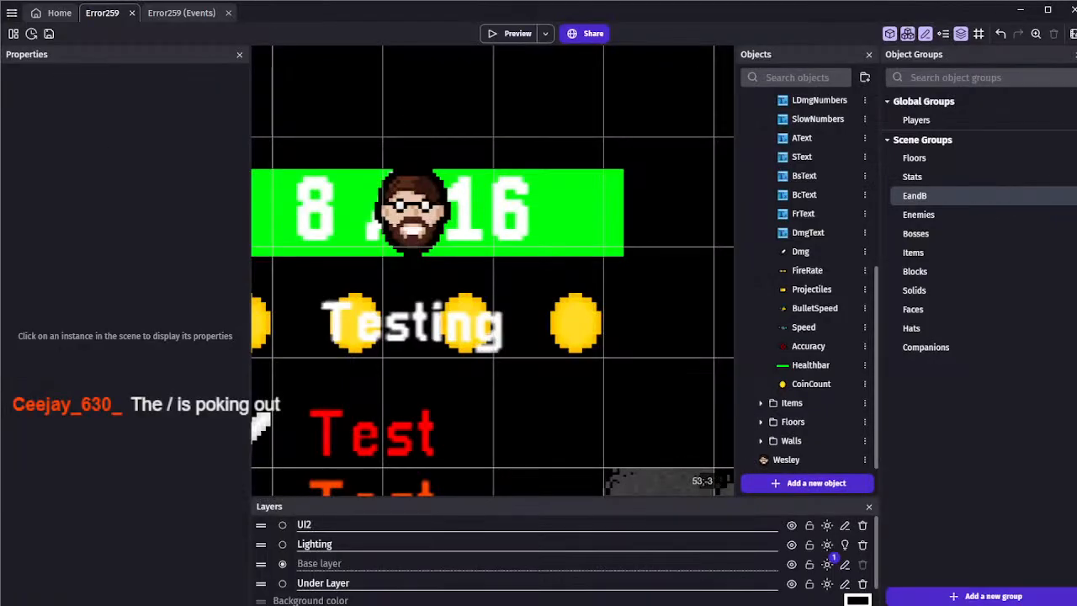
click(49, 33)
Add two blank events below the Helper Wesley pickup event in the T4 Items group of the Error259 events
ctrl+scroll(535, 217, down, 6)
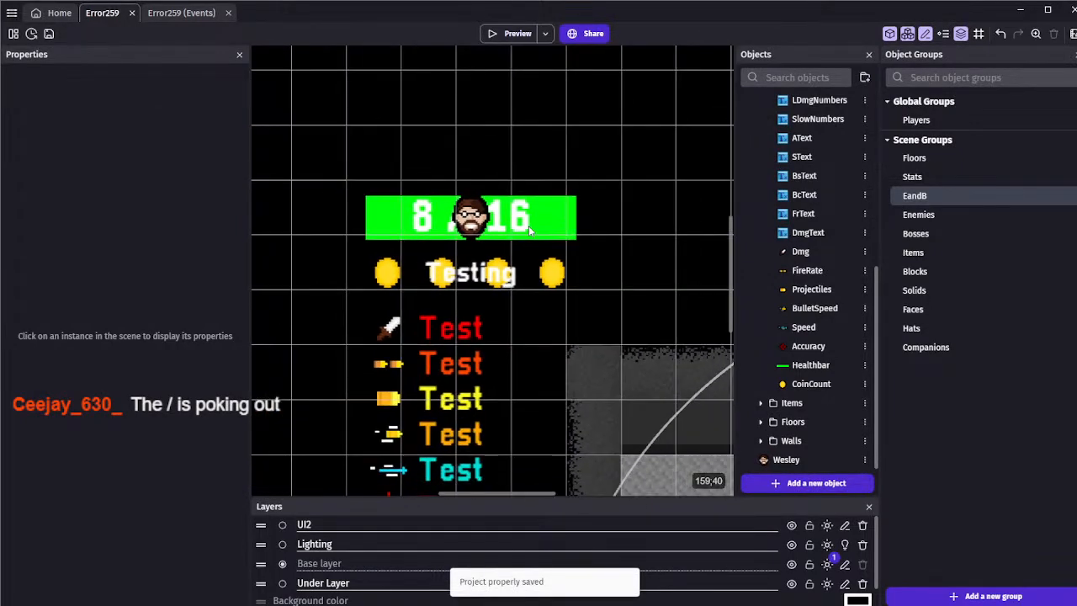
ctrl+scroll(480, 219, down, 6)
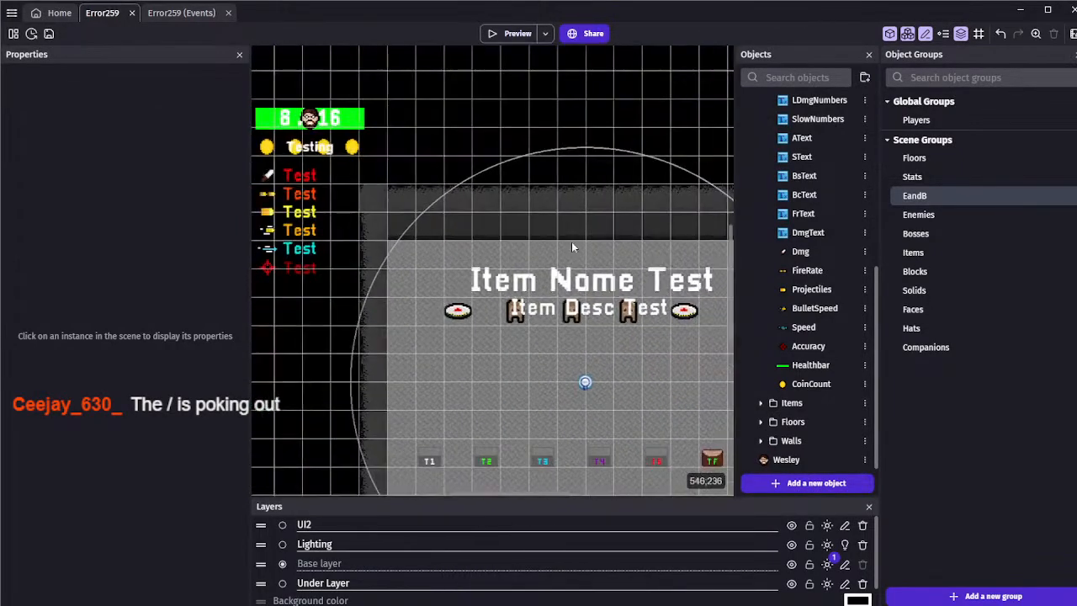
click(177, 14)
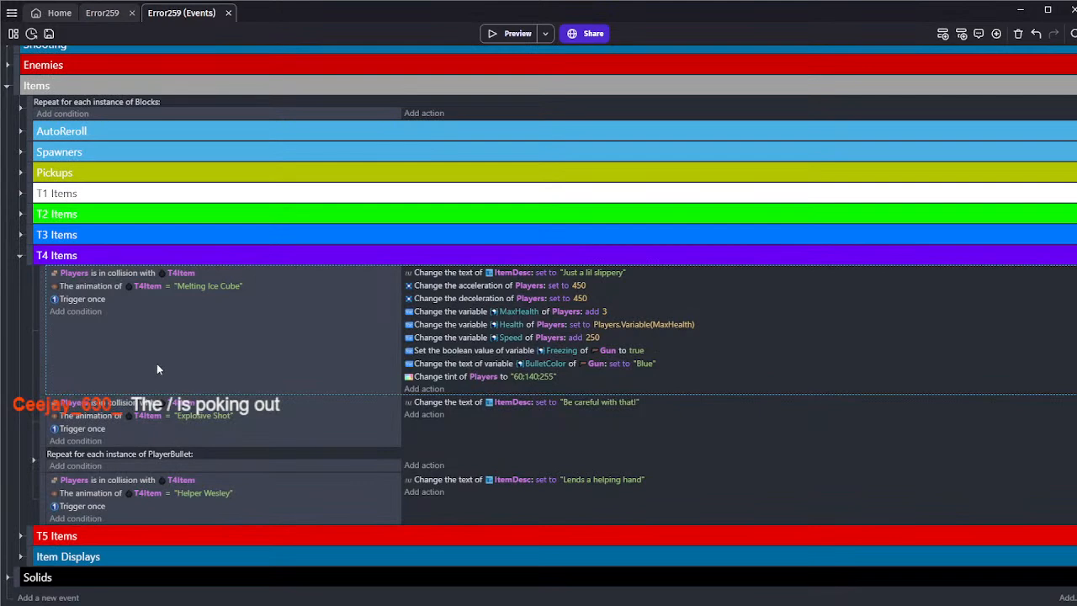
click(237, 502)
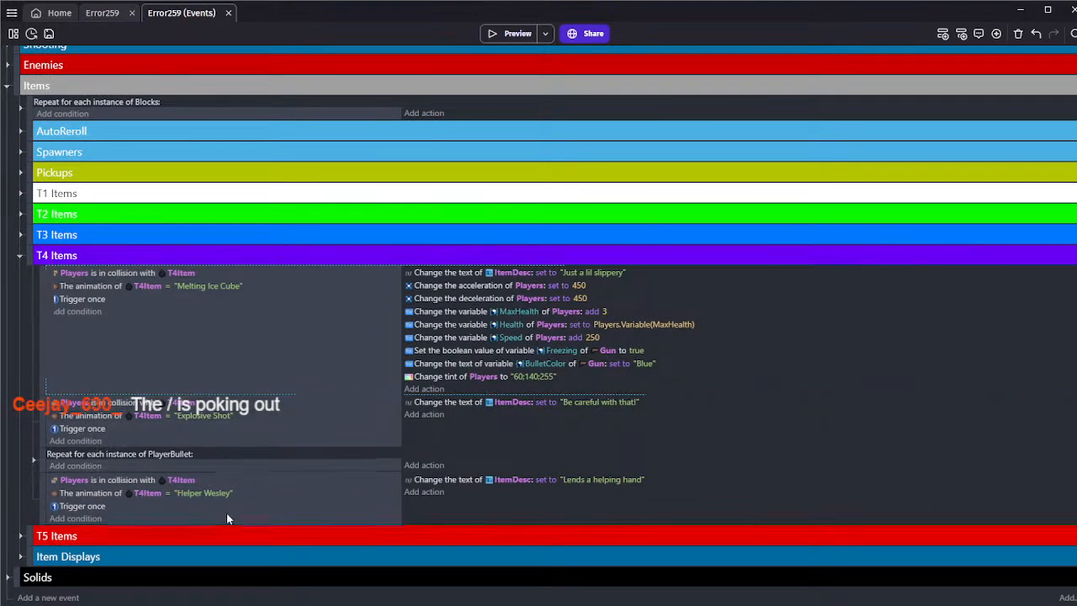
click(942, 35)
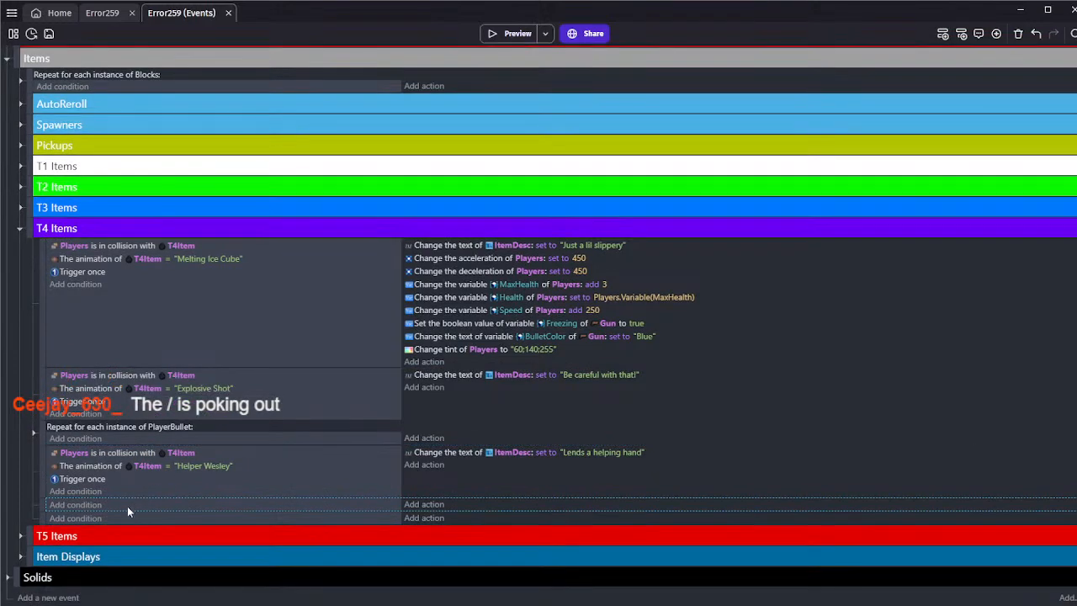
Copy the inverted Inventory "Items" contains "Helper Wesley" condition from the Players group into both blank events, leaving the second one non-inverted
scroll(8, 136, up, 3)
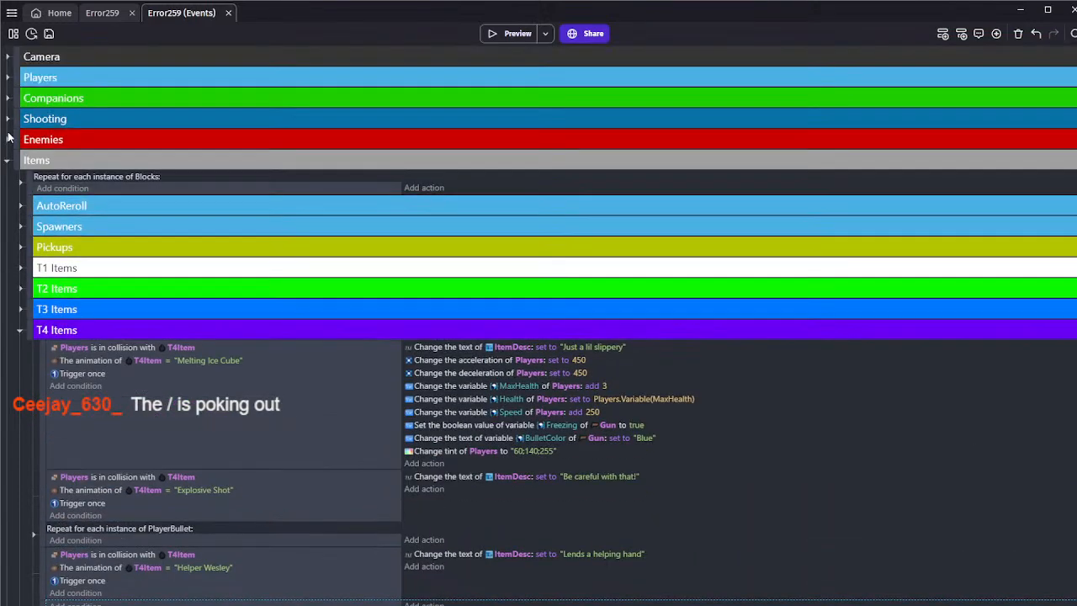
click(8, 77)
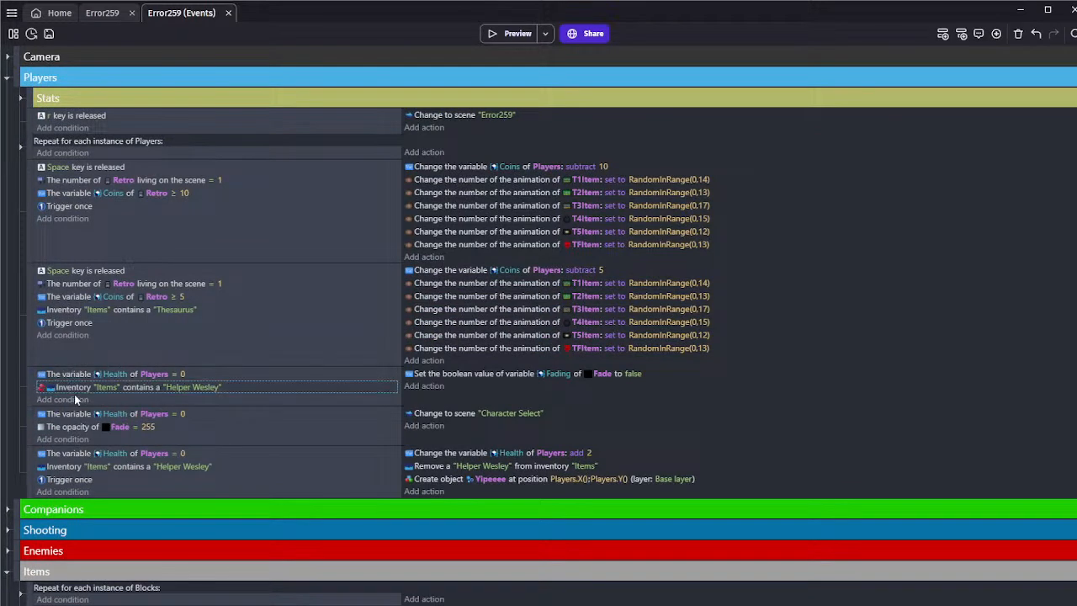
click(6, 84)
scroll(7, 93, down, 3)
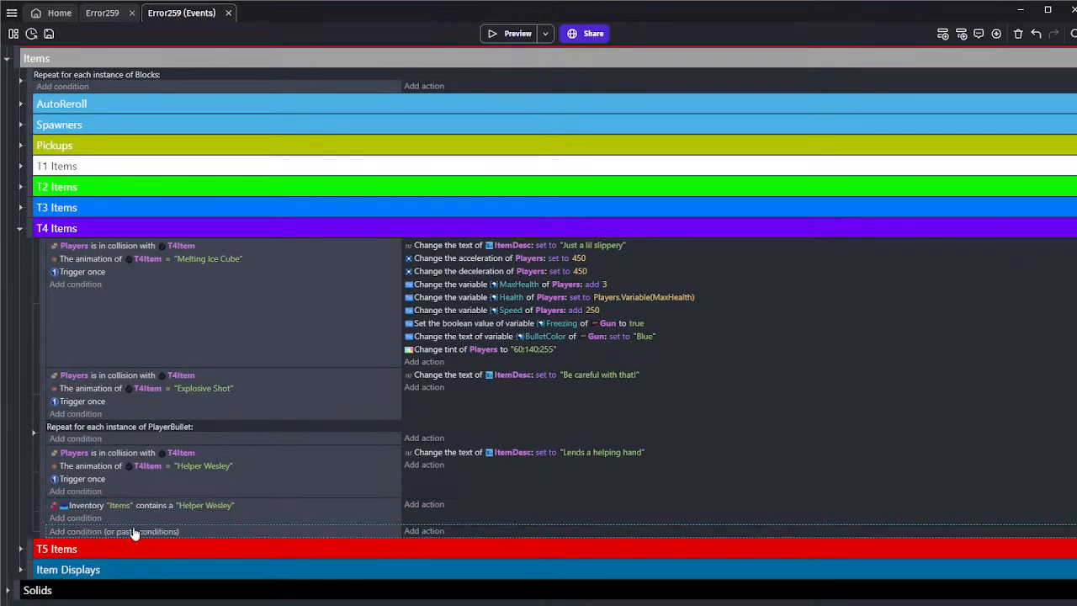
click(136, 532)
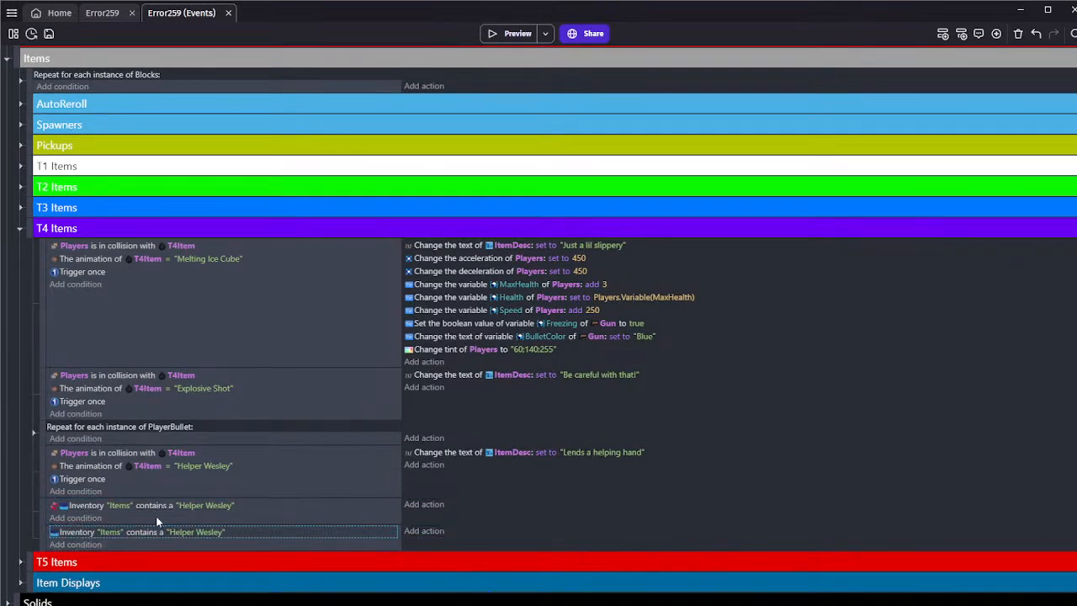
Add a Hide action for the Wesley object to the event with the inverted "Helper Wesley" inventory condition
click(415, 505)
text(wes)
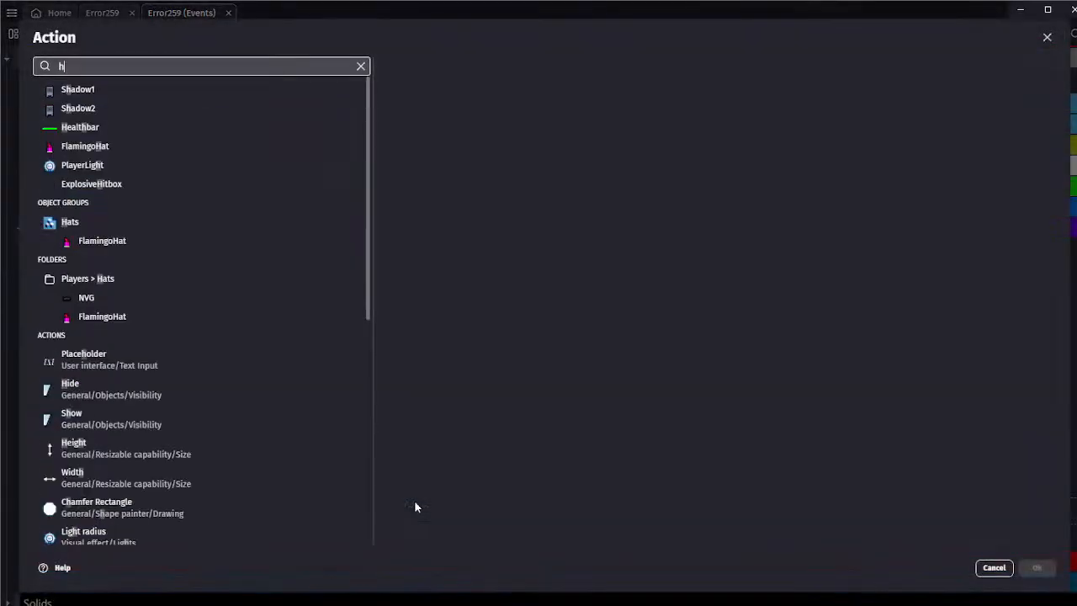
click(143, 98)
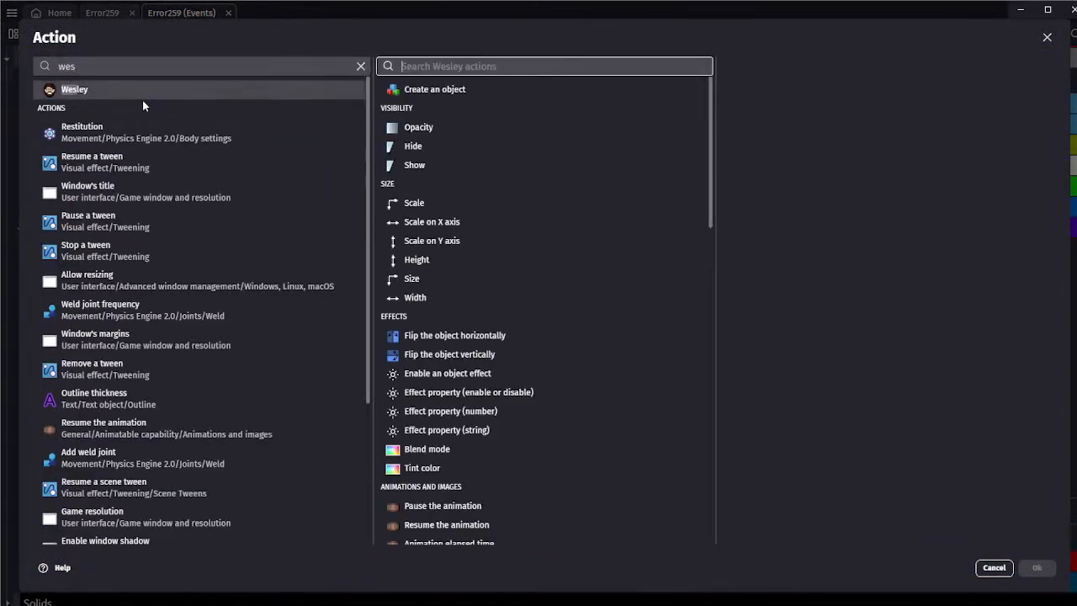
text(hide)
click(494, 103)
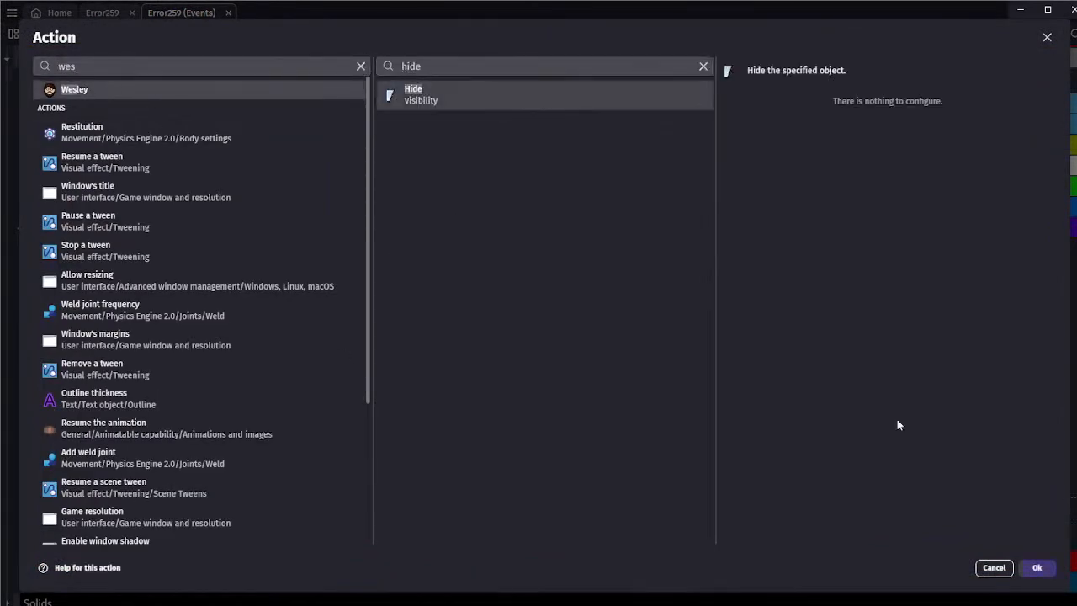
click(1038, 568)
Add a Show action for the Wesley object to the event with the non-inverted "Helper Wesley" inventory condition
click(418, 505)
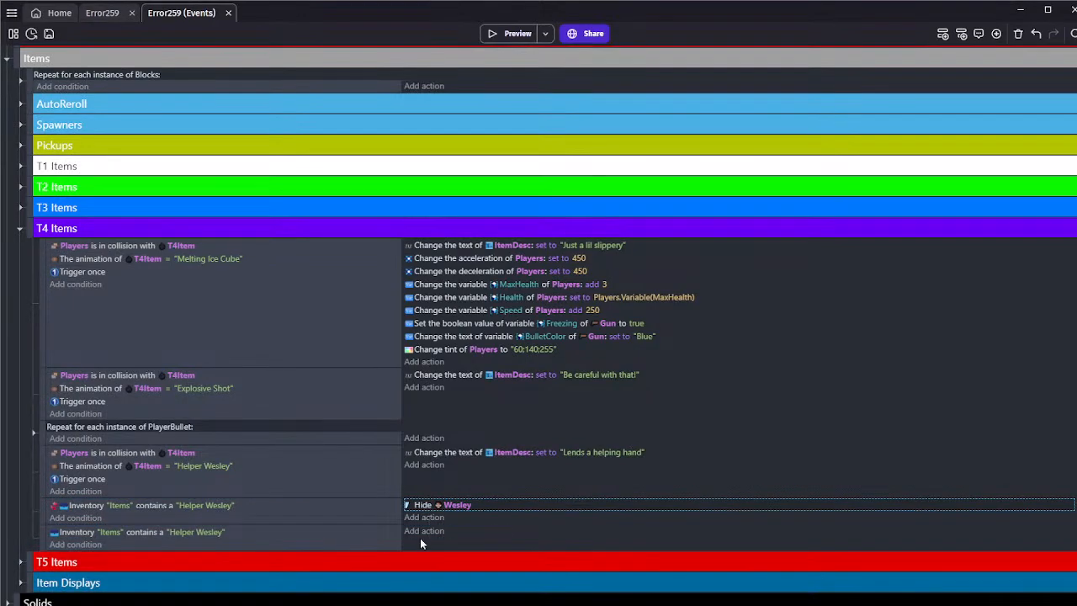
click(423, 531)
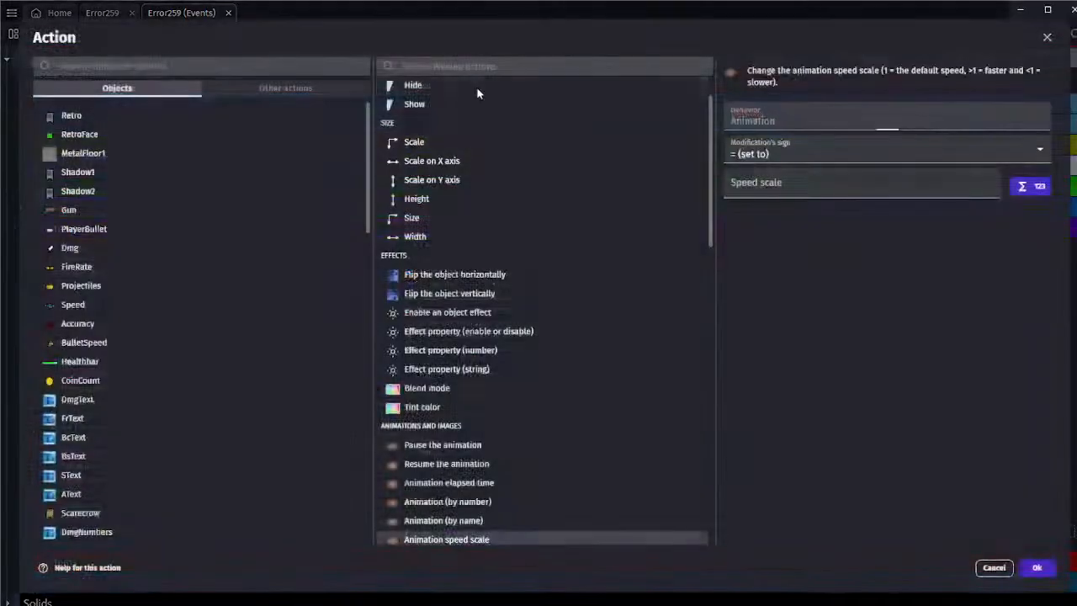
click(419, 110)
click(1035, 569)
Preview the game and keep restarting the scene until Helper Wesley is offered on the T4 pedestal
click(520, 36)
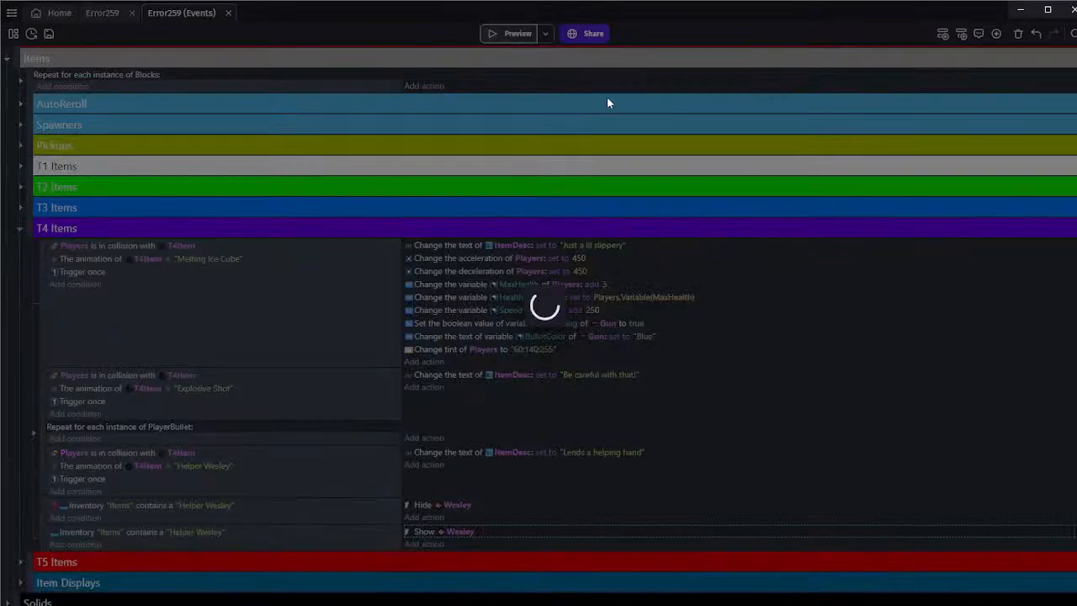
key(w)
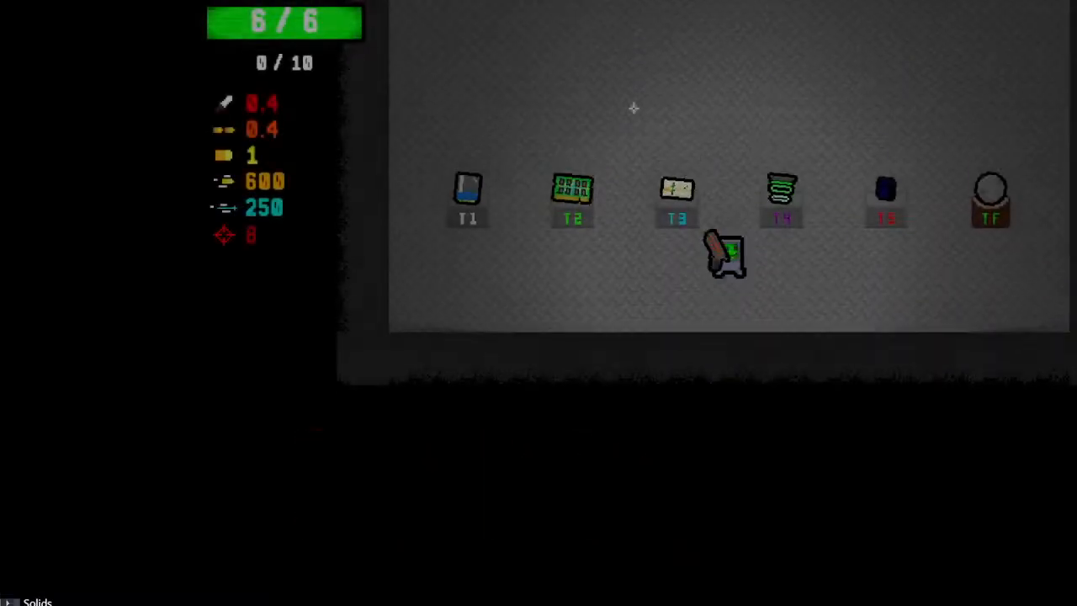
key(r)
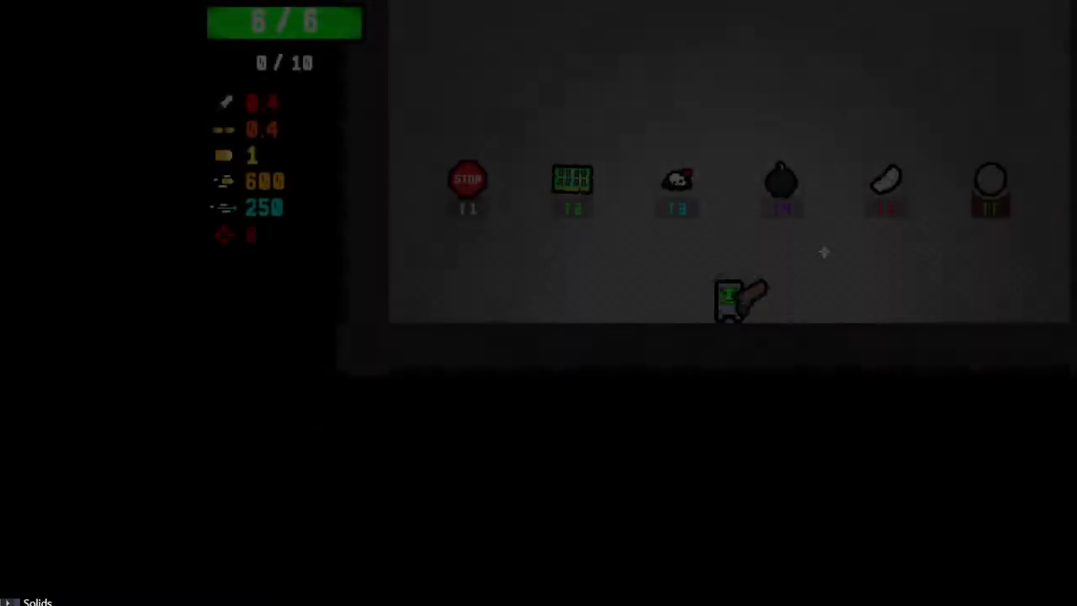
key(r)
key(w)
key(r)
key(r)
key(r)
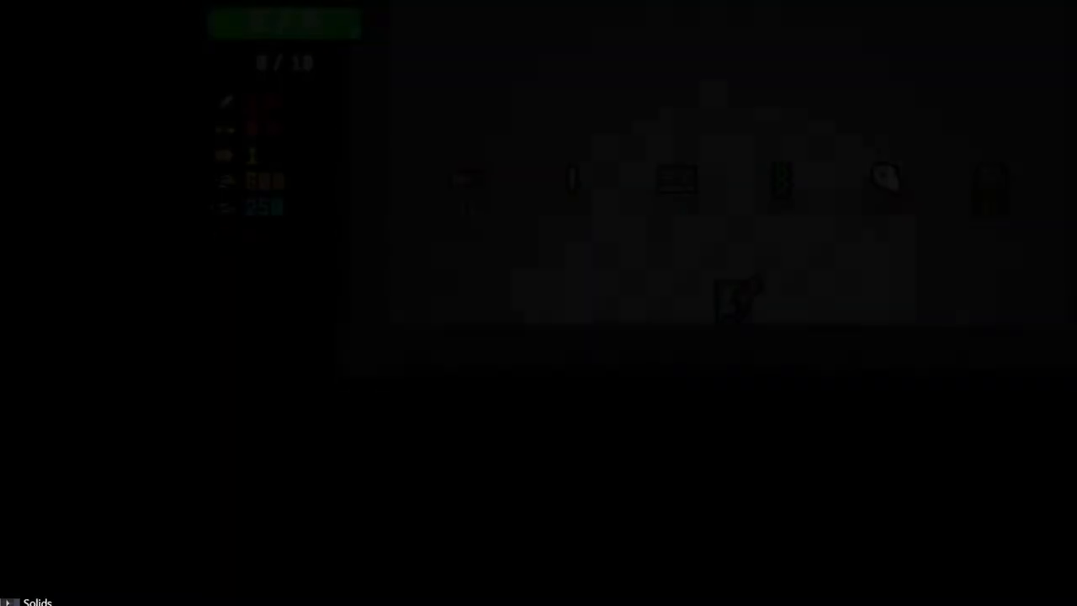
key(r)
key(r)
key(r)
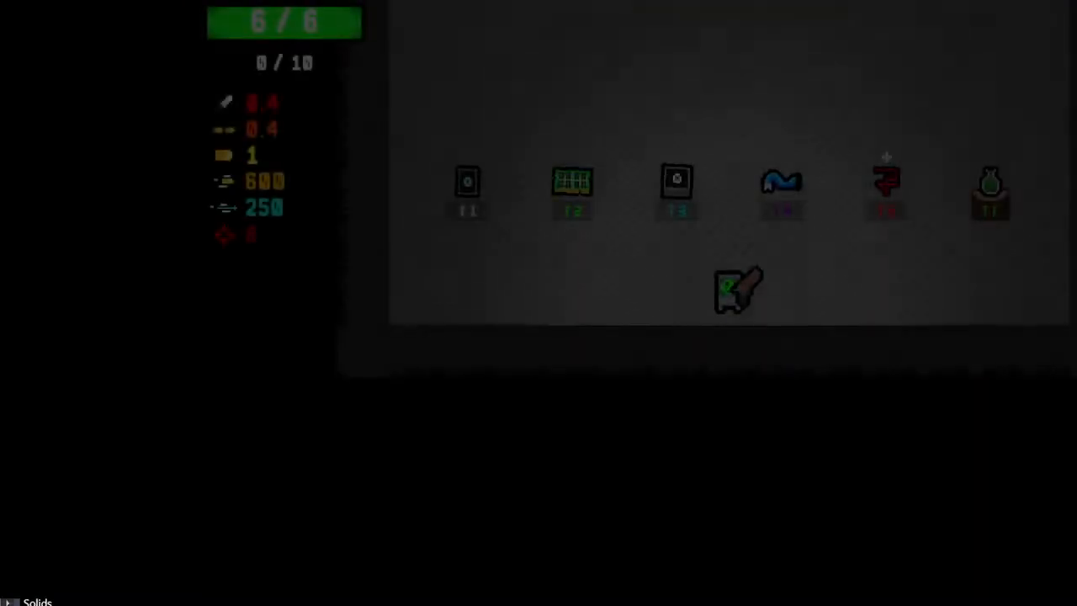
key(r)
key(r)
key(r)
key(r)
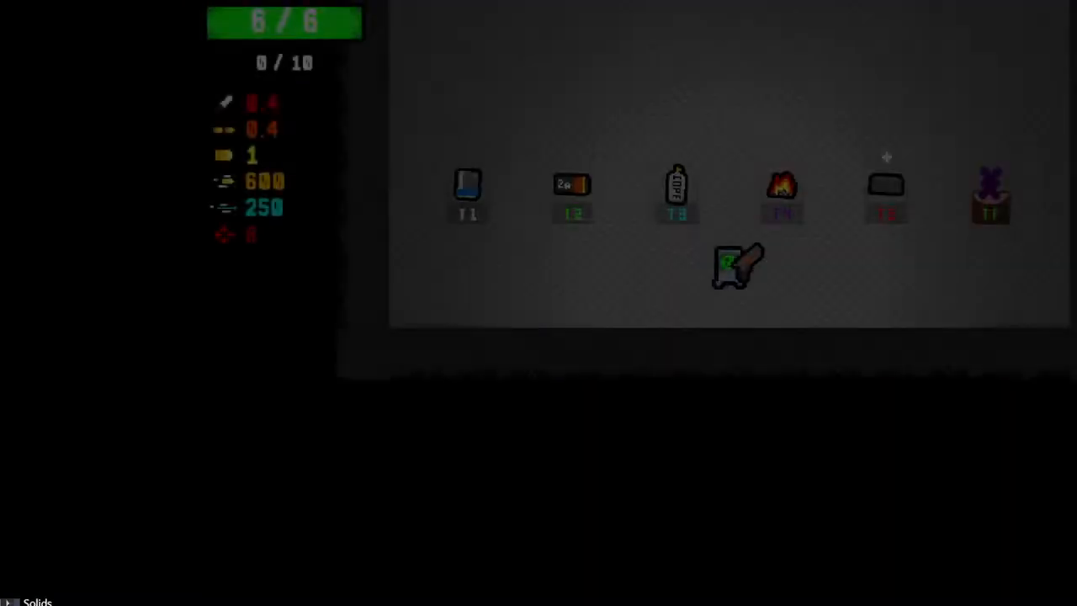
Pick up Helper Wesley from the T4 pedestal, check the Wesley face over the healthbar, and close the preview
key(w)
key(d)
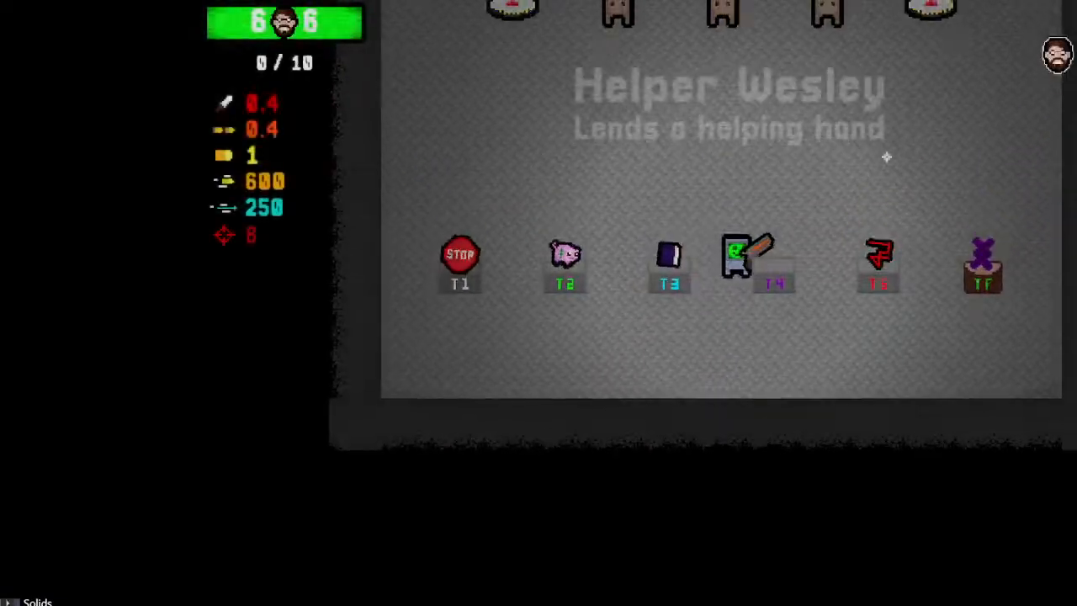
key(a)
key(s)
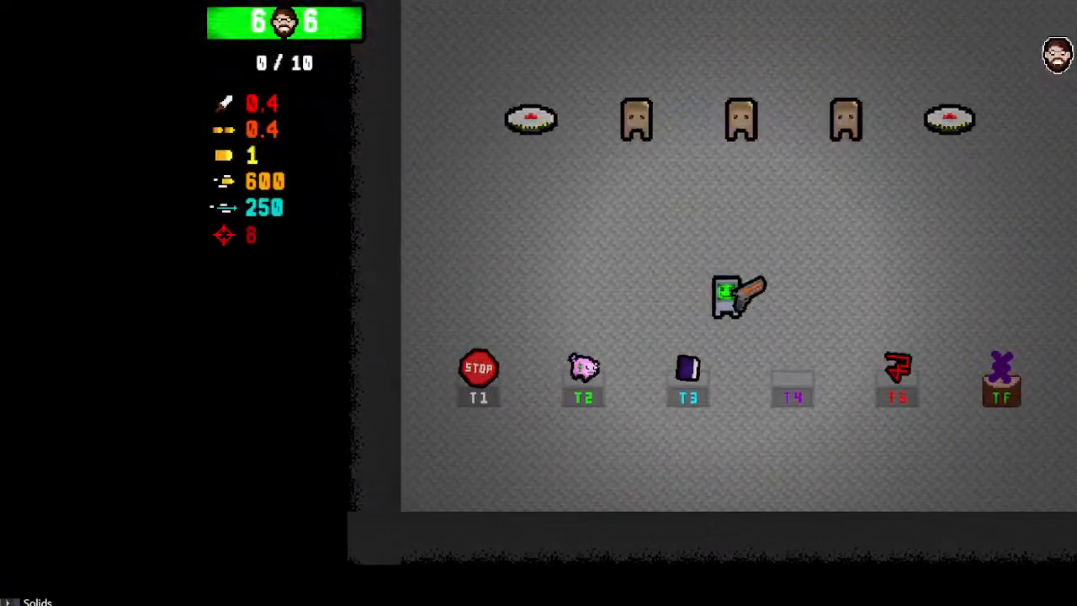
click(1074, 8)
Copy the landmine in the Error259 scene and place duplicates at X 360, Y 456 and X 744, Y 456
click(99, 13)
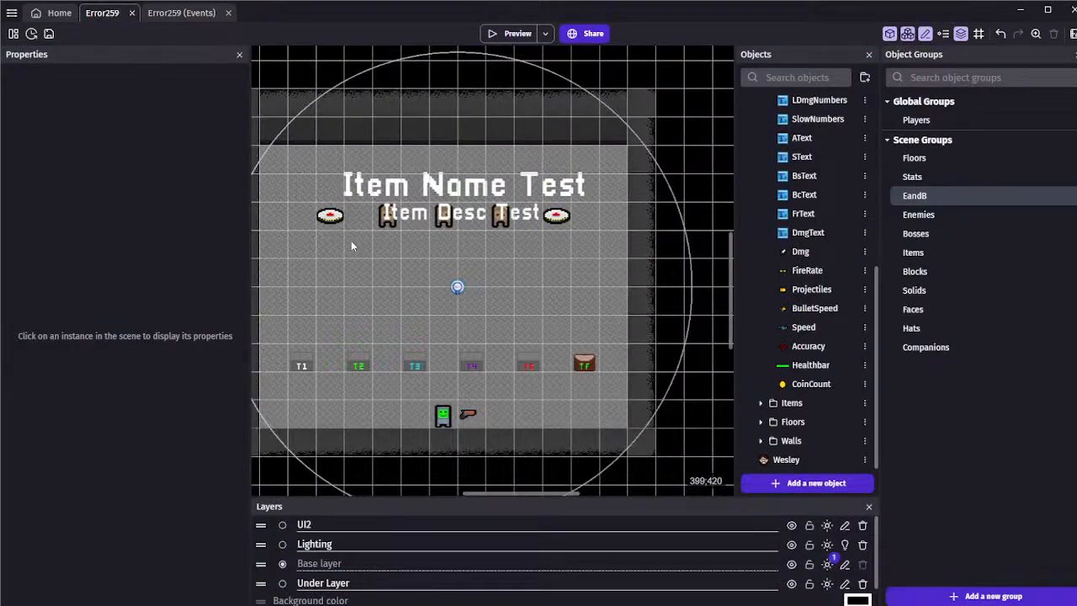
click(329, 216)
key(ctrl+c)
key(ctrl+v)
drag(325, 283, 339, 269)
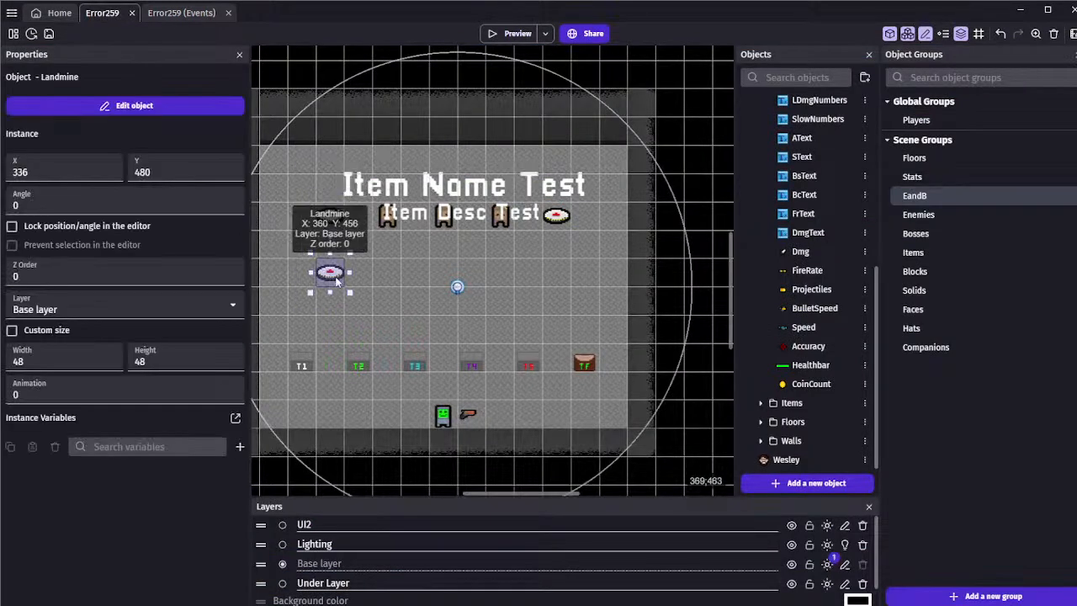
drag(558, 217, 558, 272)
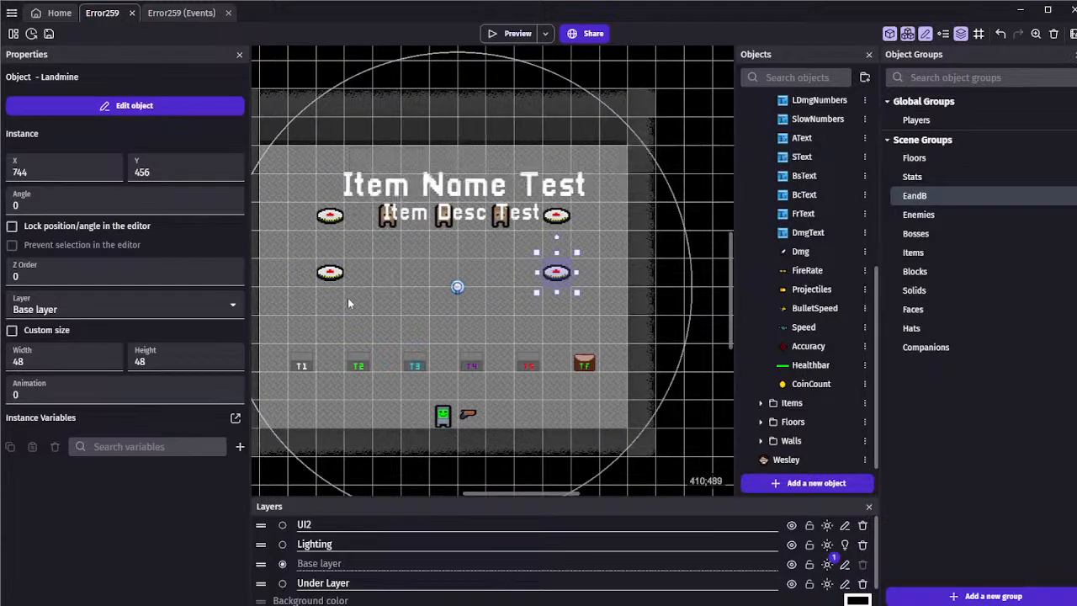
Place two more landmine copies directly below the new pair, the second of them at X 744, Y 504
key(ctrl+v)
drag(348, 289, 335, 302)
key(ctrl+v)
drag(544, 308, 556, 300)
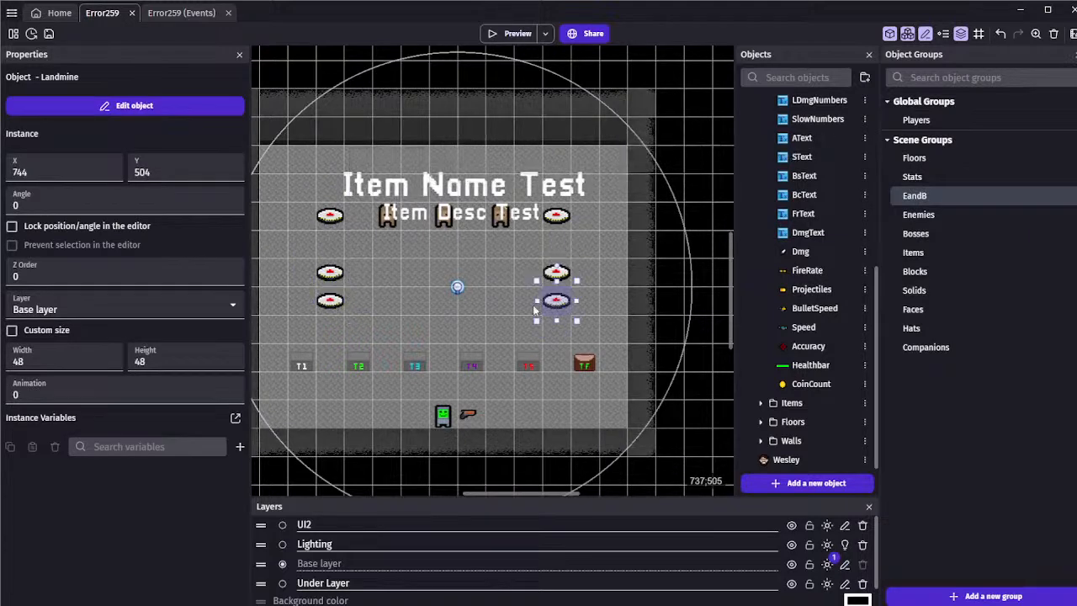
click(481, 263)
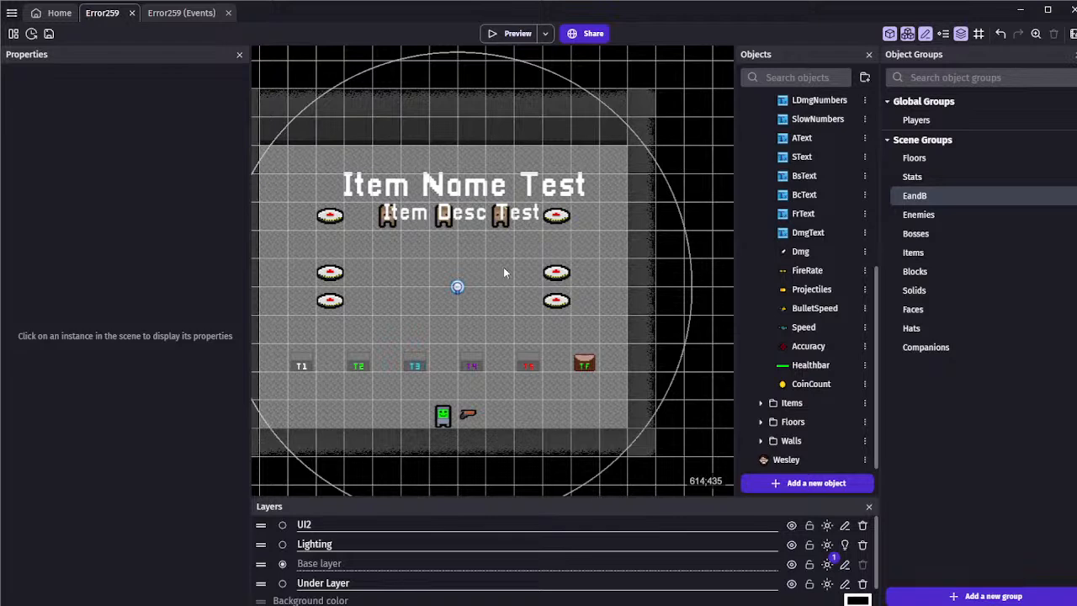
Return to the Error259 events, collapse the T4 Items group, check the Pickups group, and expand the Players group
click(181, 12)
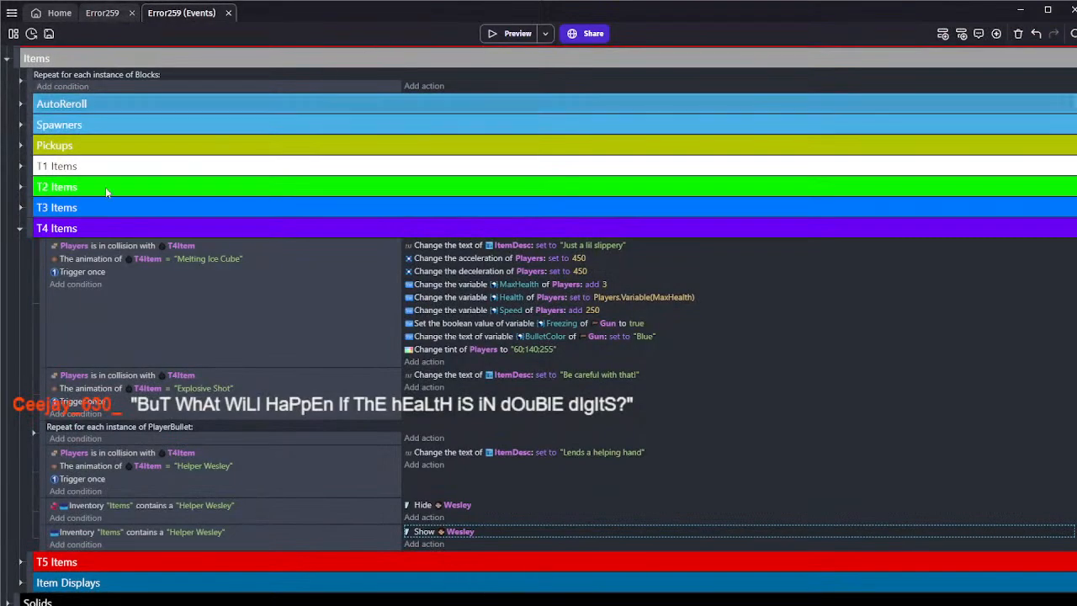
click(19, 228)
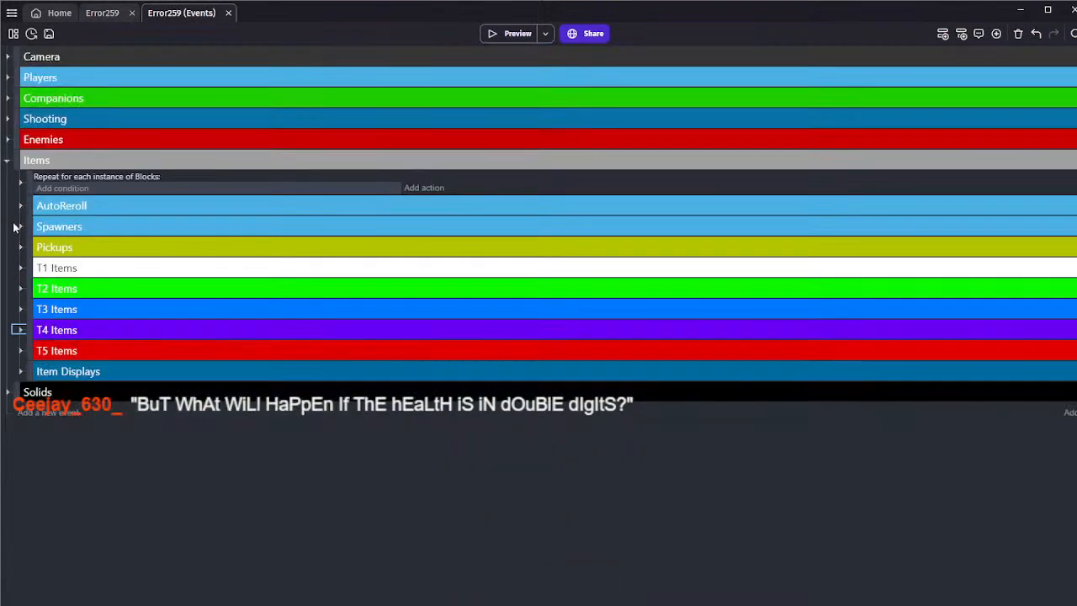
click(20, 247)
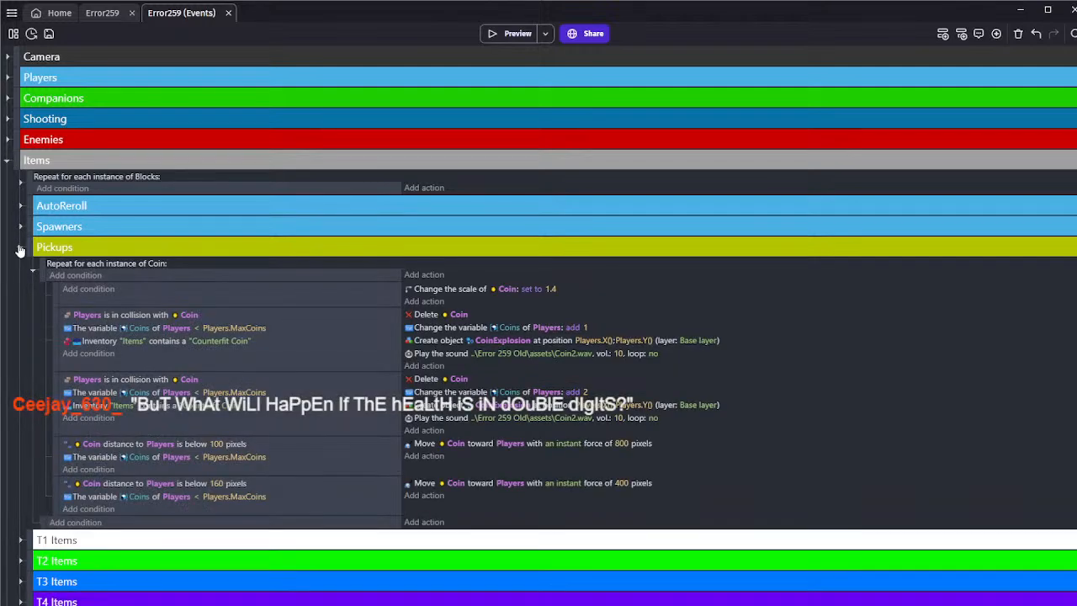
click(19, 248)
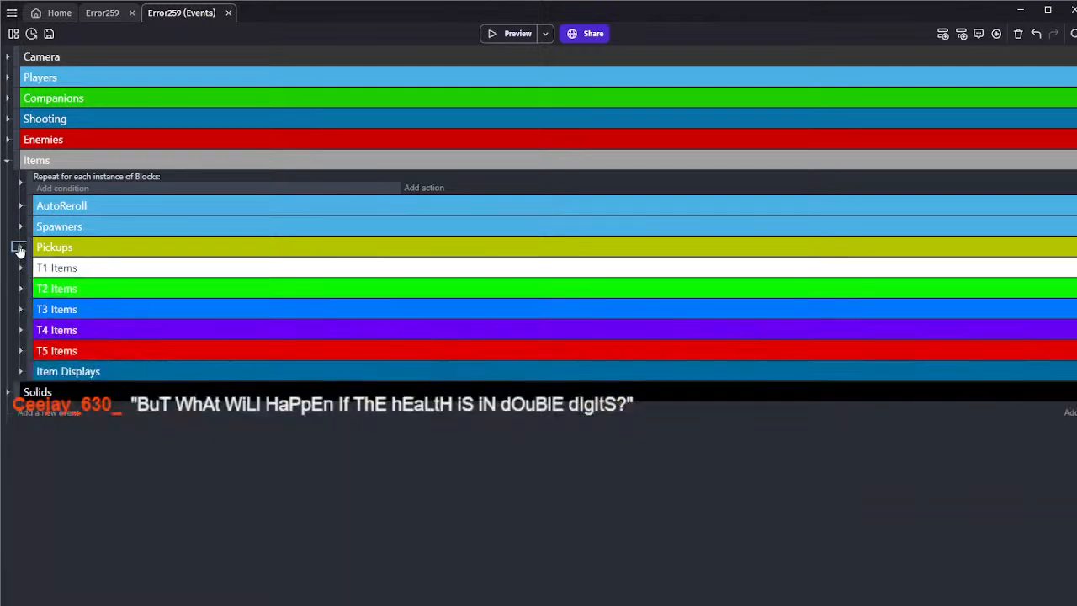
click(6, 77)
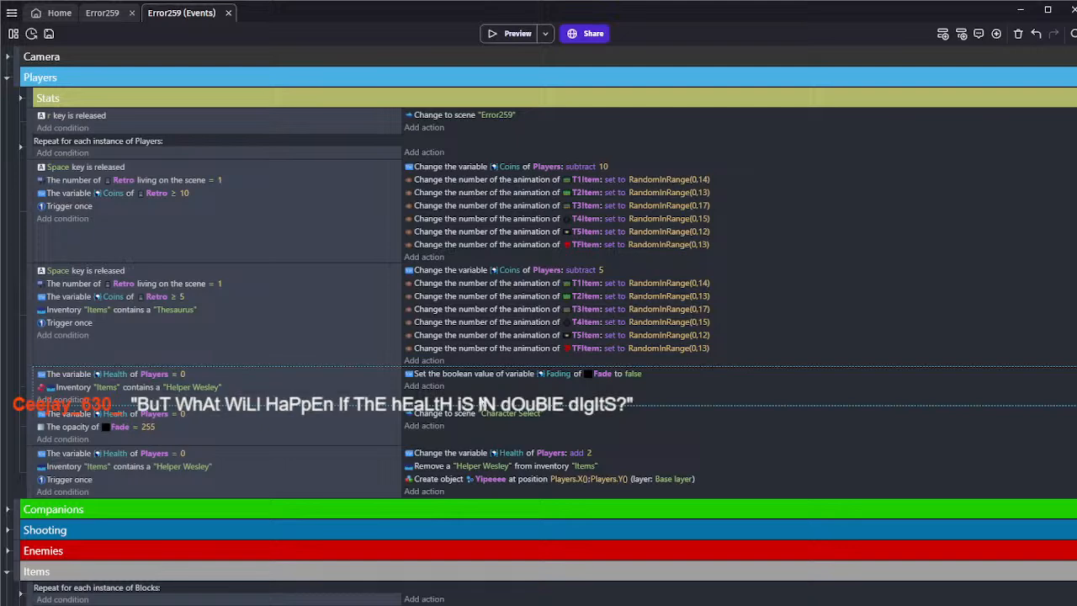
Add a Play a sound action to the Helper Wesley revive event, using healpop-46004.mp3 at volume 35 and pitch 1
click(431, 491)
text(play)
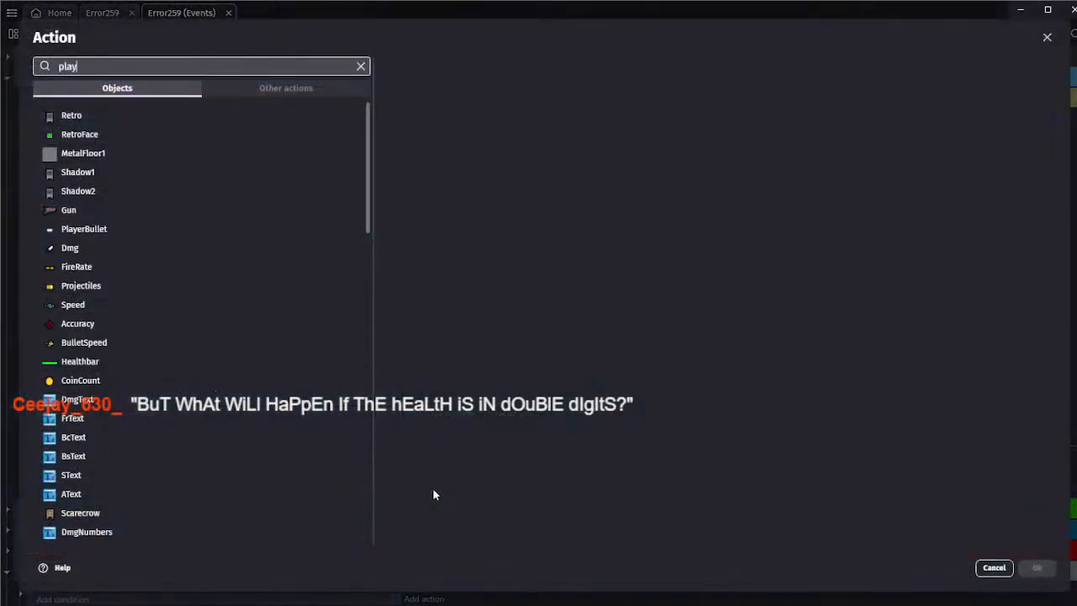
text( a s)
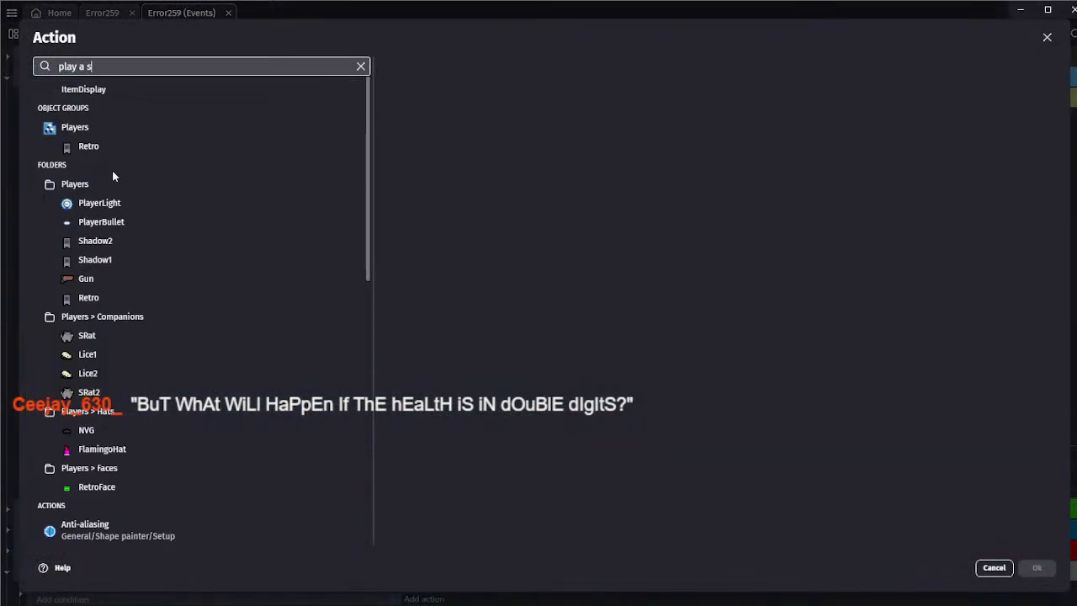
text(ound)
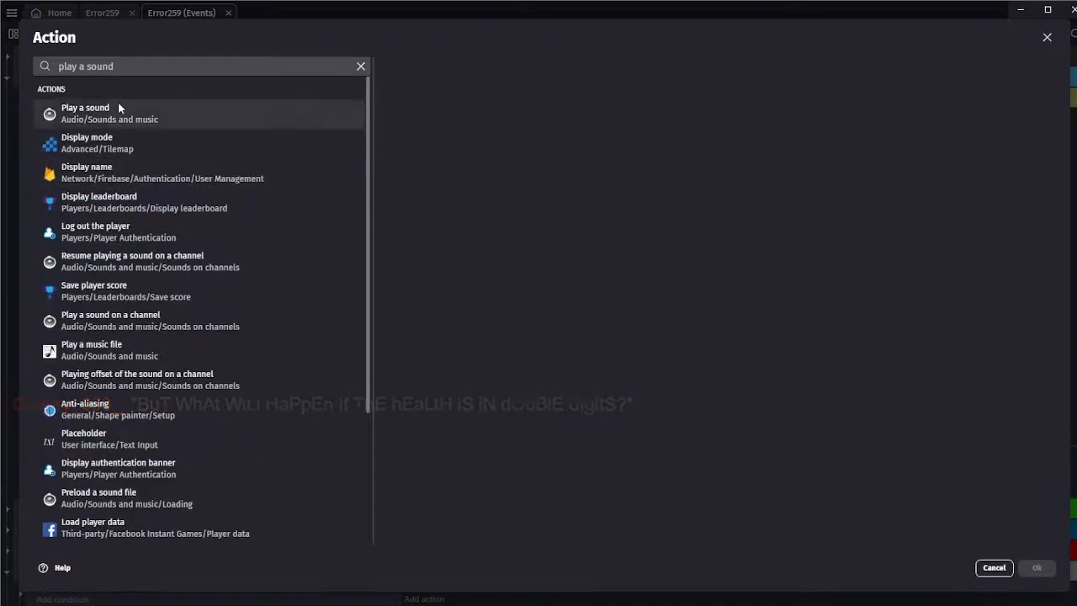
click(116, 108)
click(428, 141)
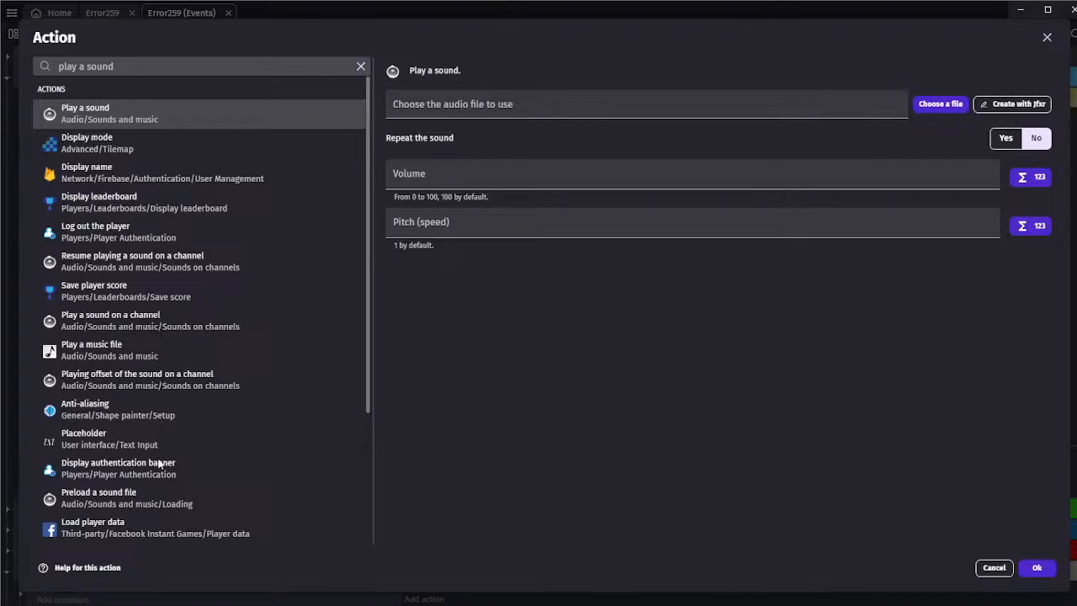
click(504, 288)
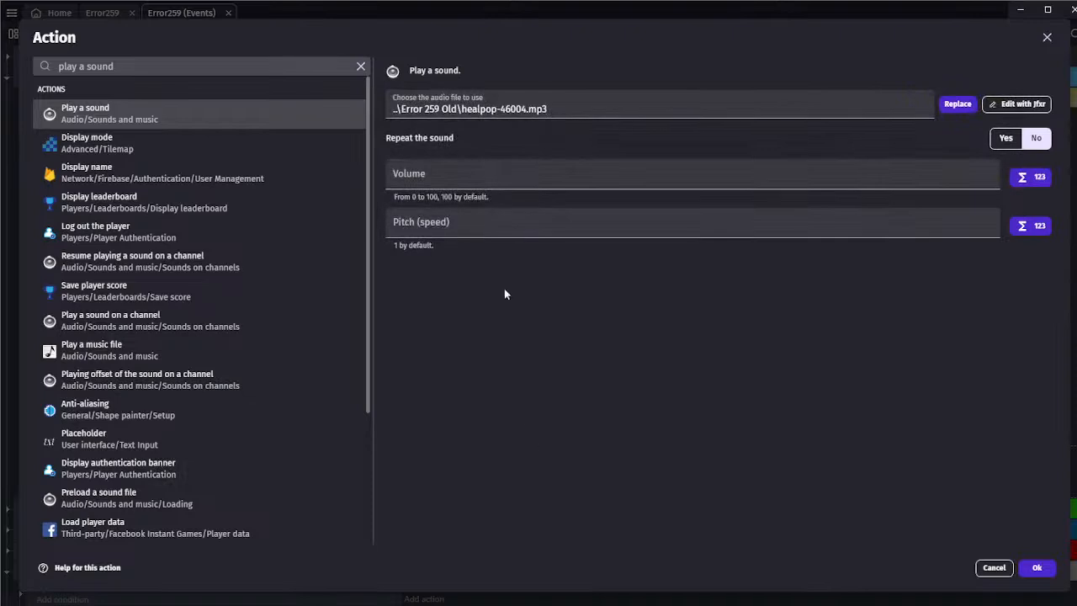
click(435, 181)
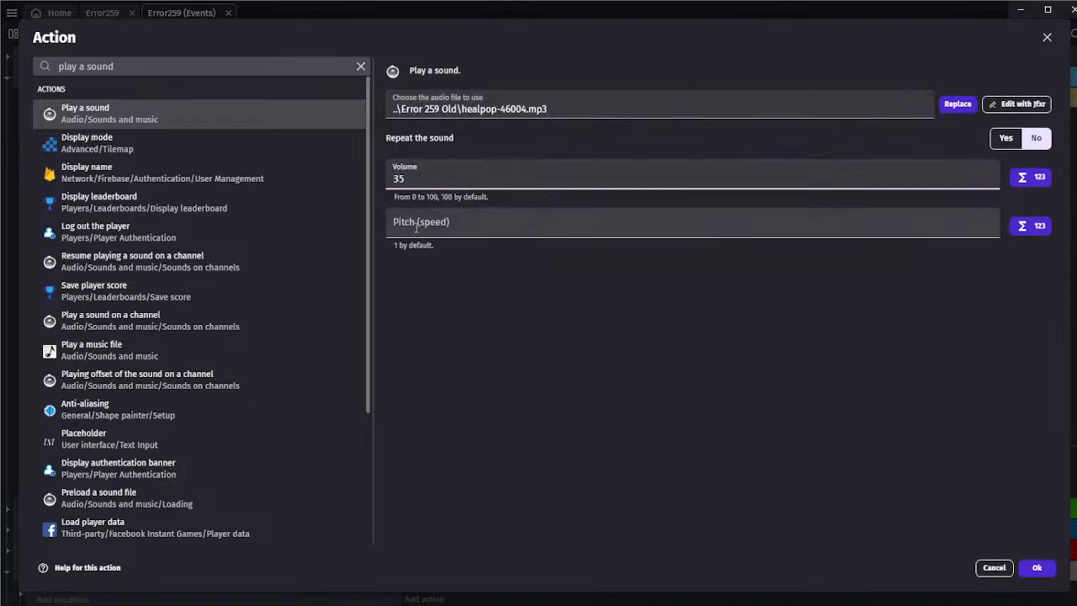
key(Tab)
text(1)
click(1041, 569)
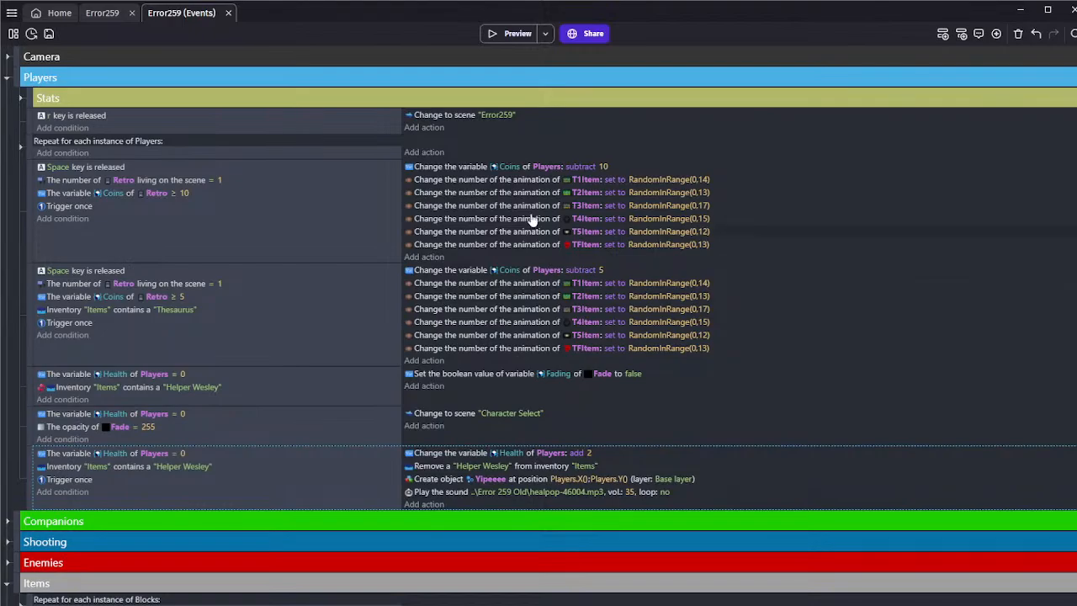
Preview the game again, restarting until Helper Wesley is offered on the T4 pedestal, and collect it
click(510, 36)
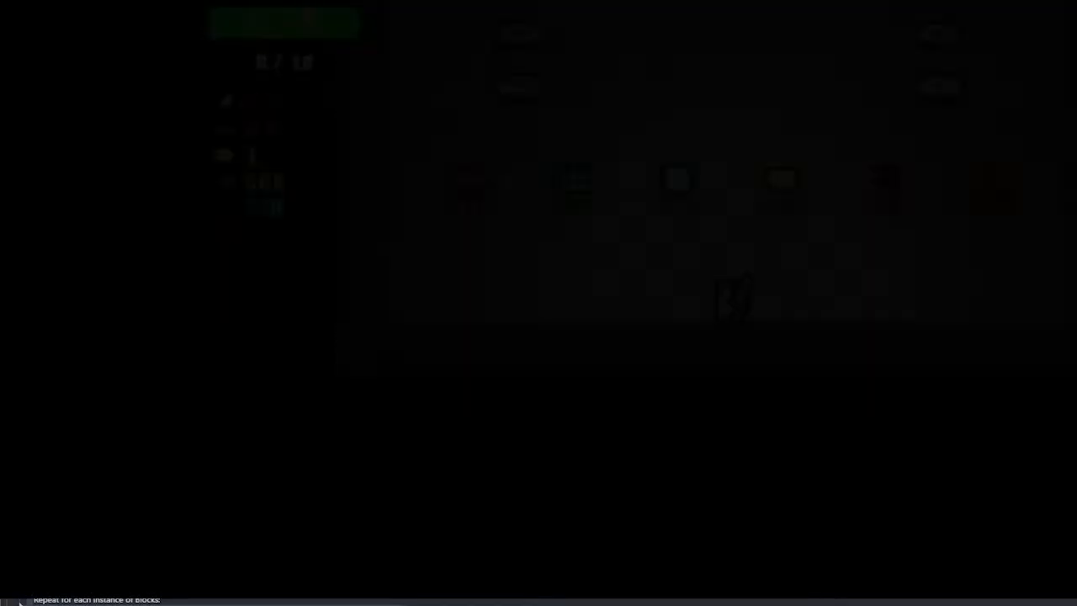
key(r)
key(r)
key(w)
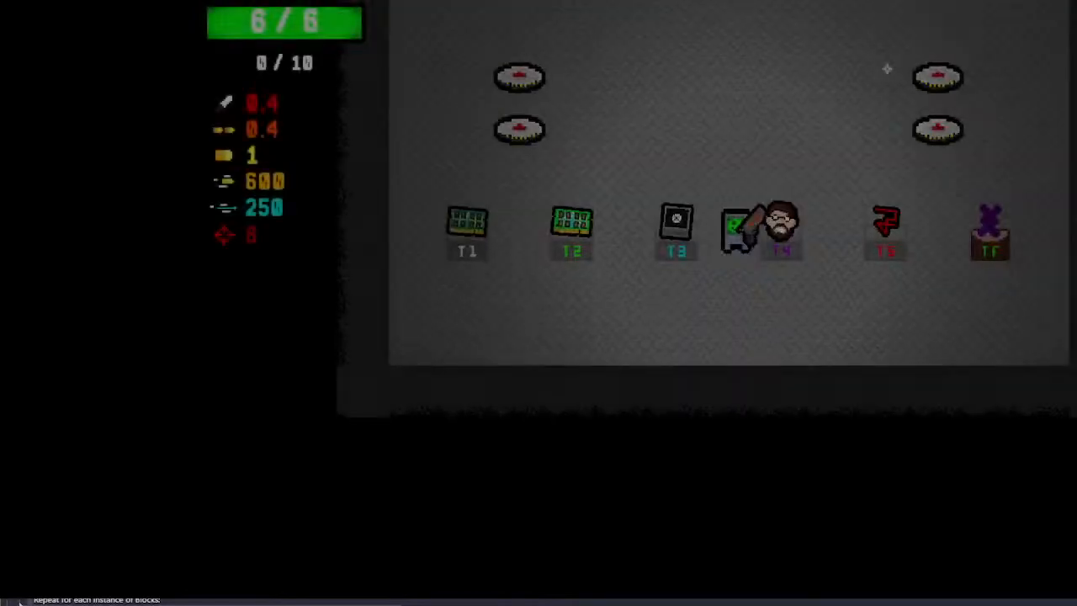
key(d)
Walk the player into the landmines on both sides of the room to test explosion damage and the Helper Wesley revive
key(w)
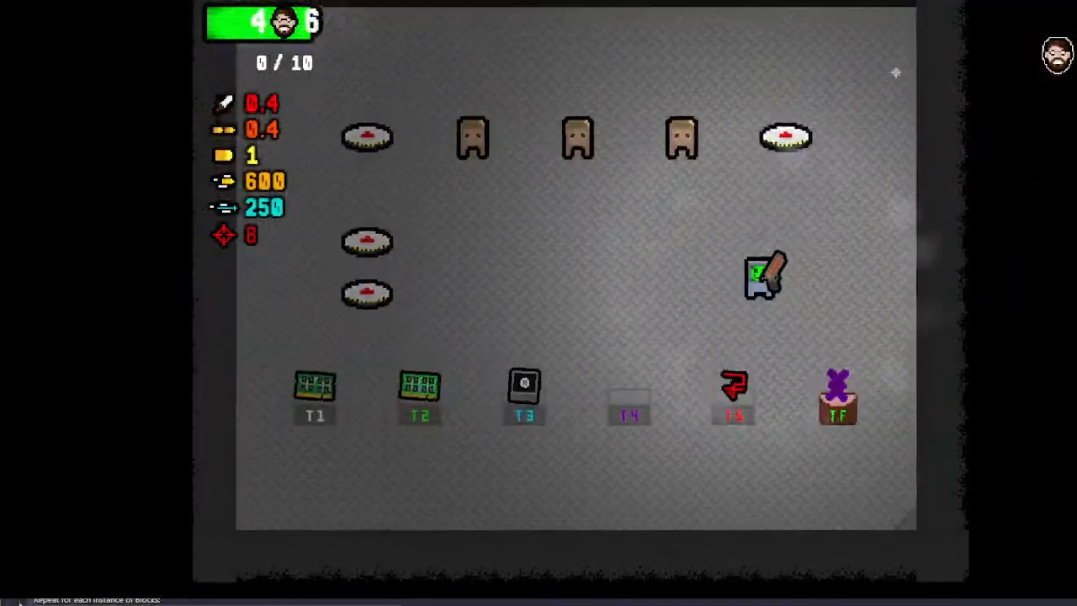
key(w)
key(d)
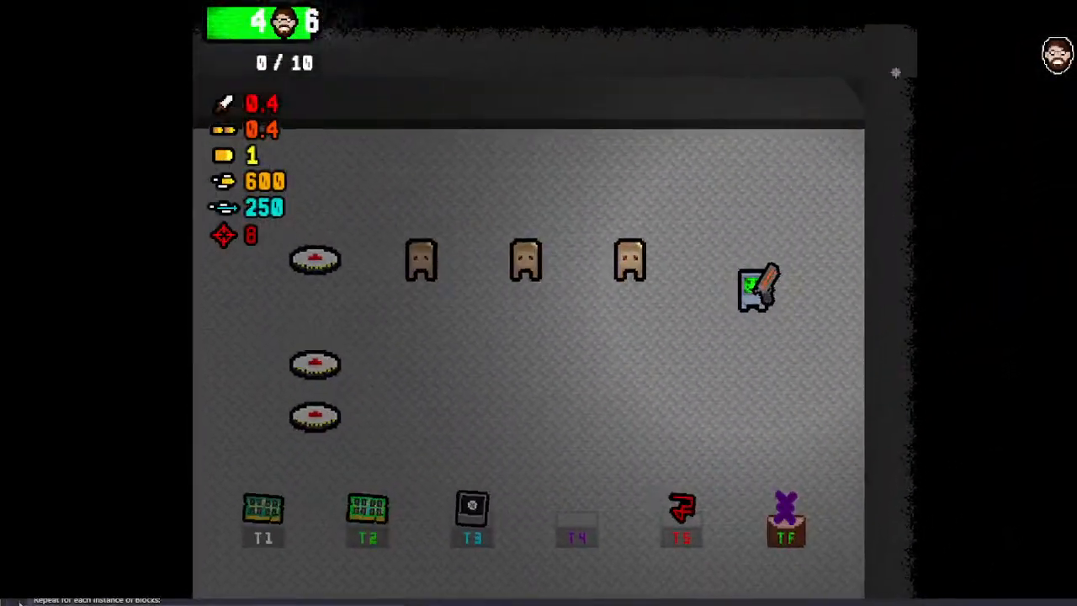
key(s)
key(a)
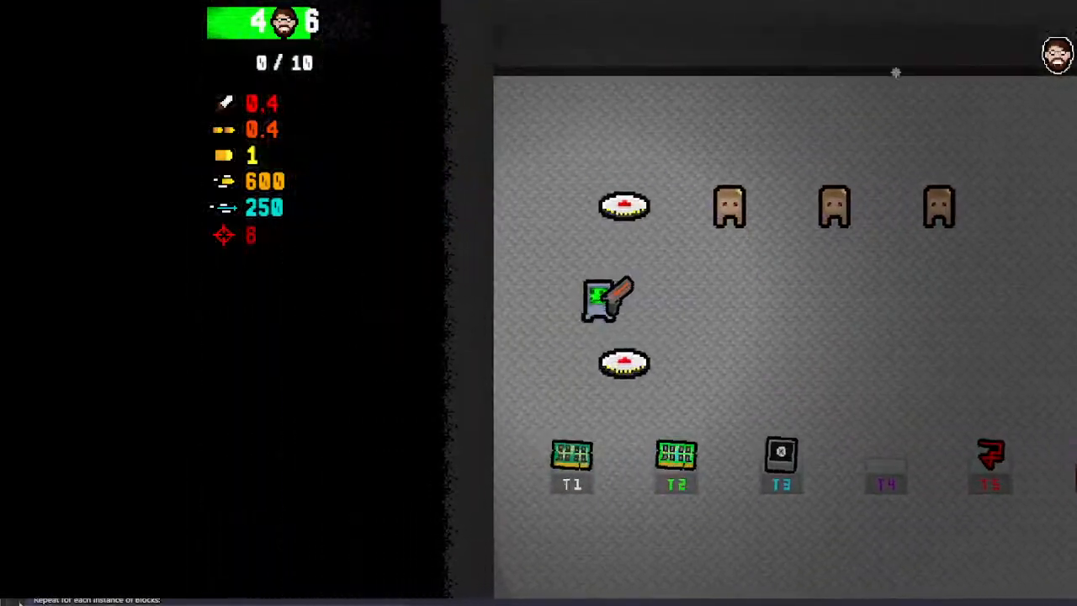
key(d)
key(w)
key(a)
key(d)
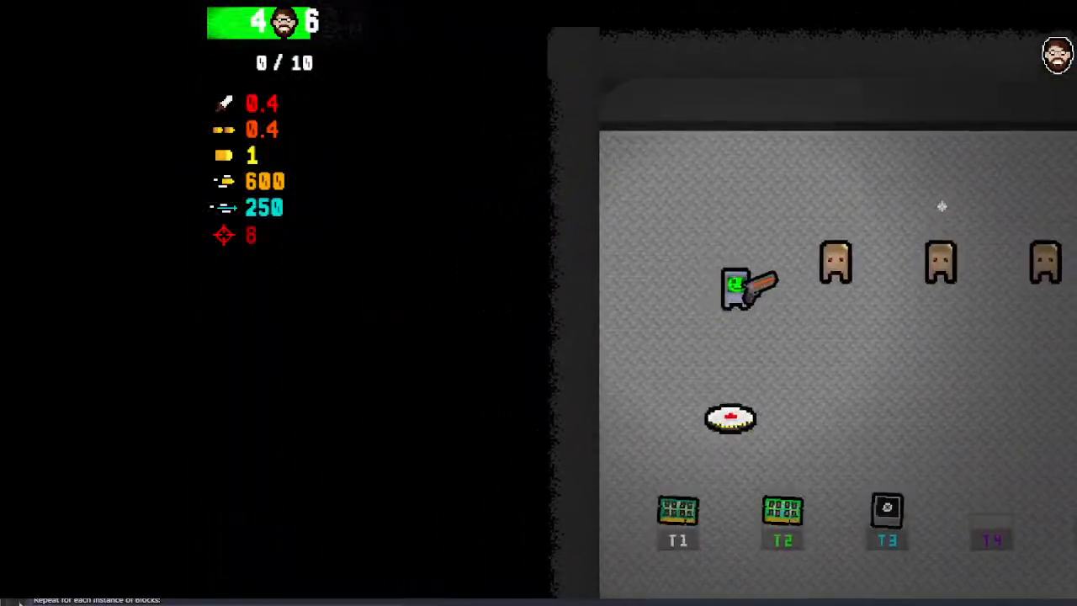
key(s)
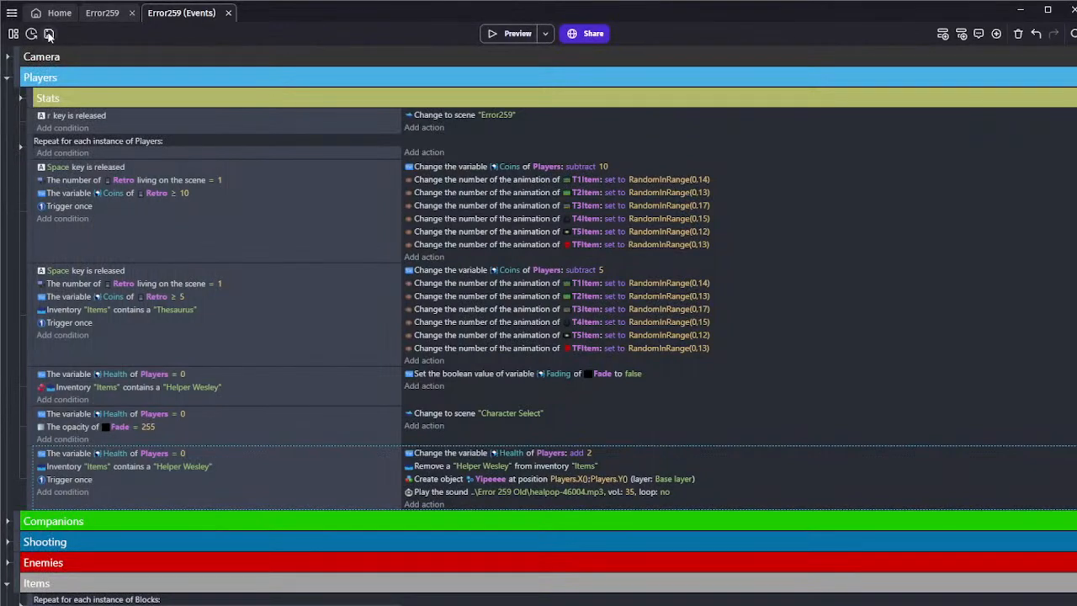
Save the project and add a Trigger once condition to the ExplosiveHitbox animation-finished event in the Enemies group
click(48, 34)
click(7, 77)
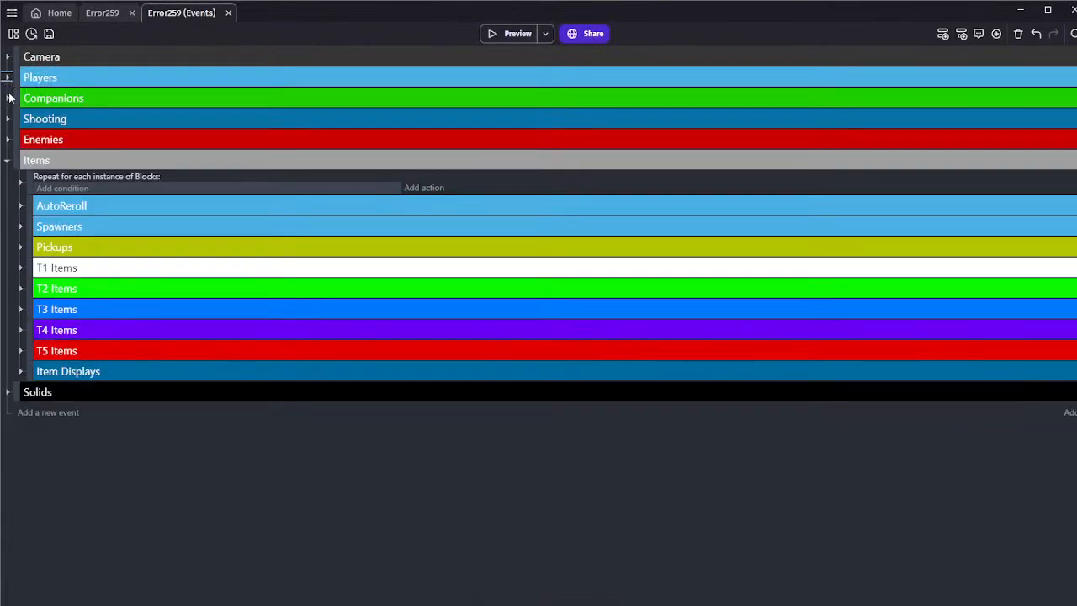
click(7, 139)
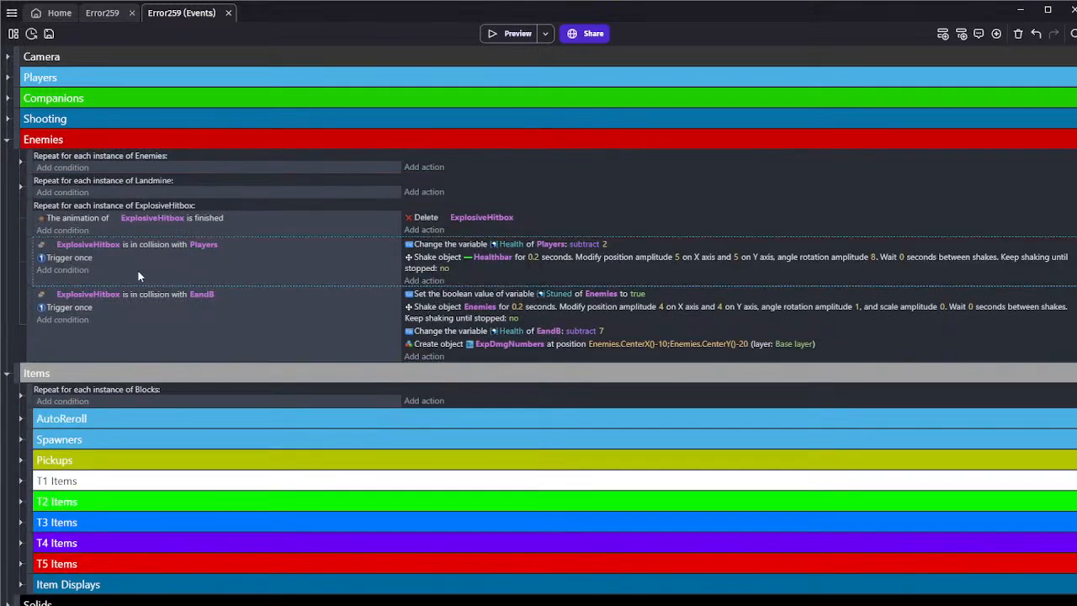
click(64, 230)
text(once)
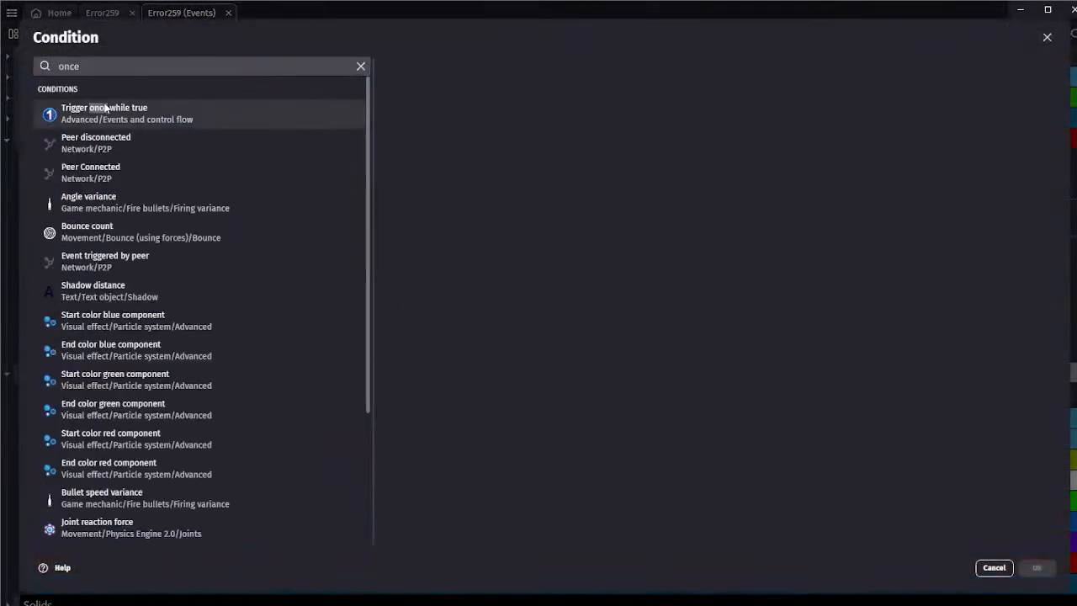
click(105, 108)
click(1037, 567)
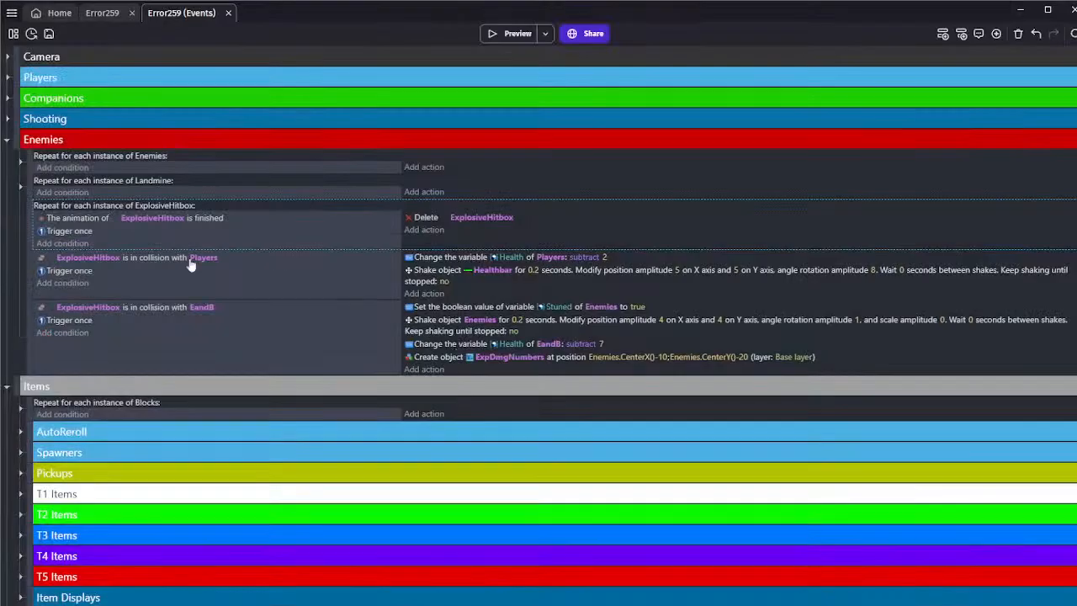
Preview the game and walk the player through the left-hand landmines to test explosion damage, and close the preview
click(501, 43)
key(a)
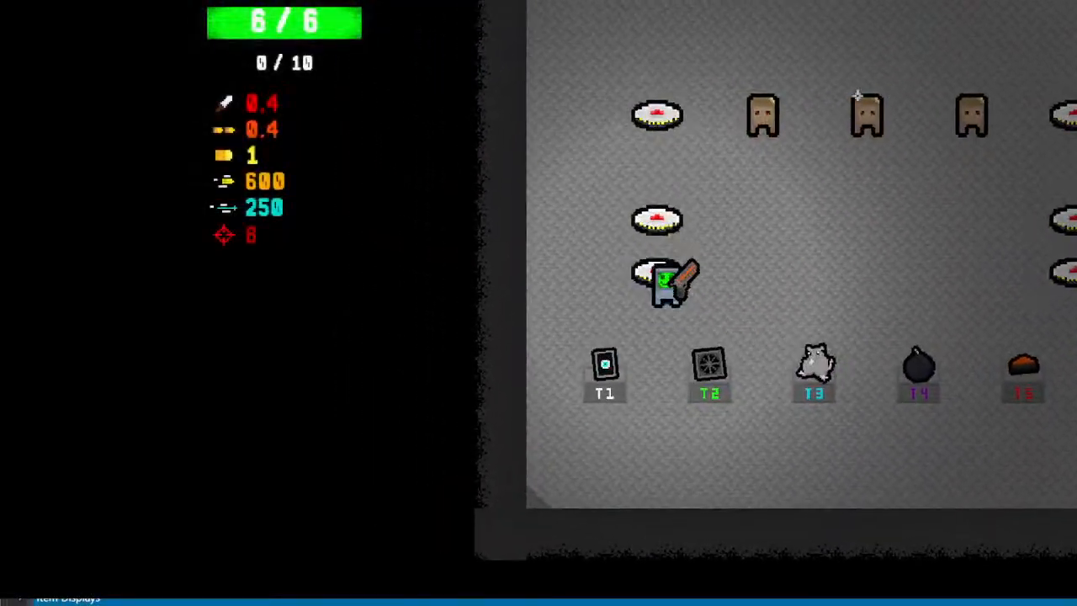
key(w)
key(w)
key(s)
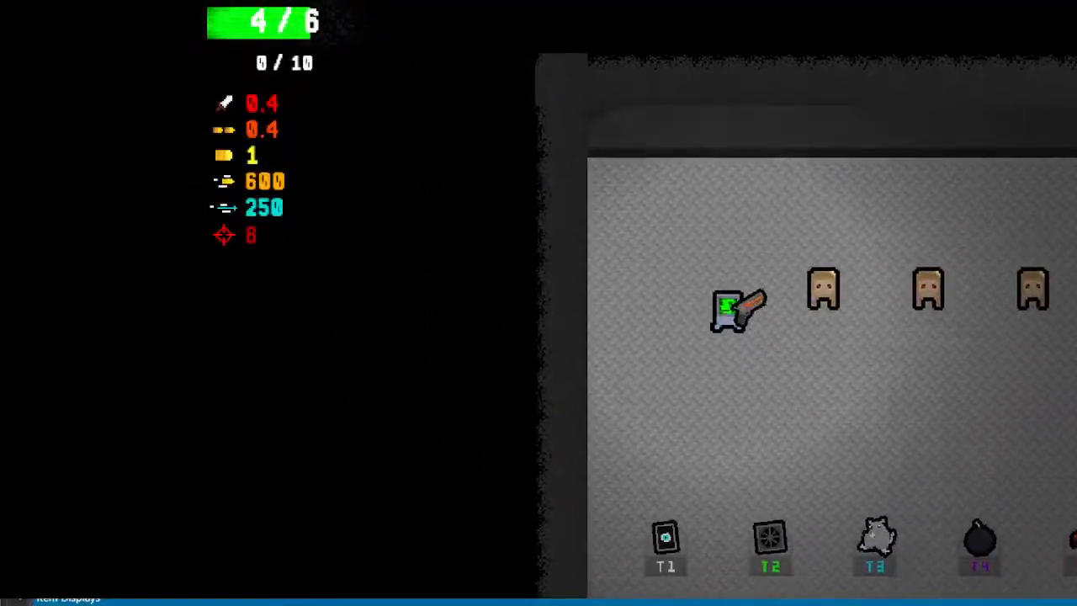
key(alt+F4)
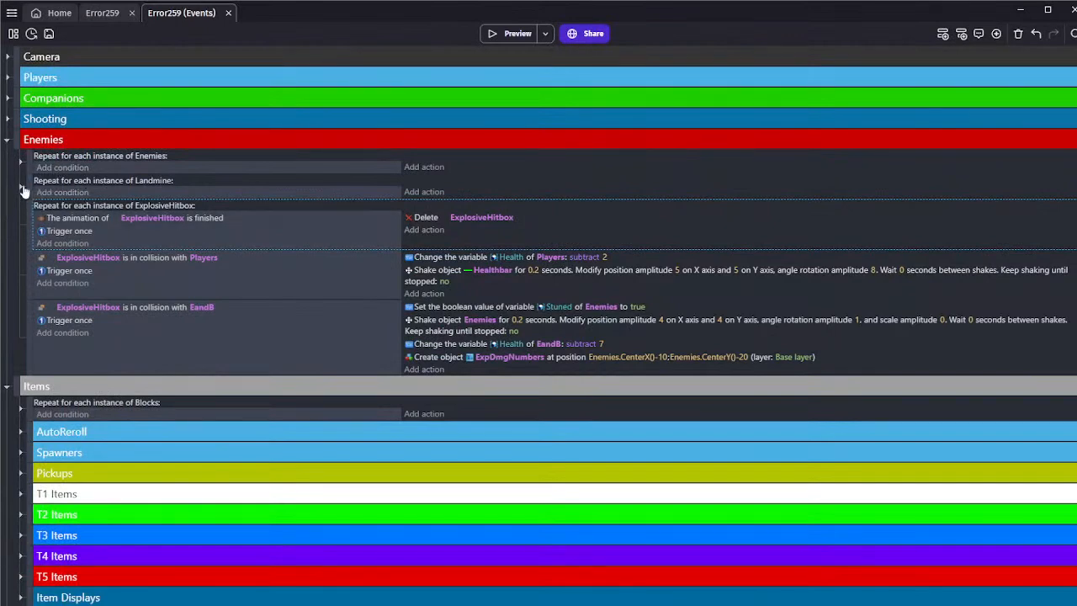
Preview the Error259 scene and walk the player into landmines on both sides until death, and close the preview
click(99, 12)
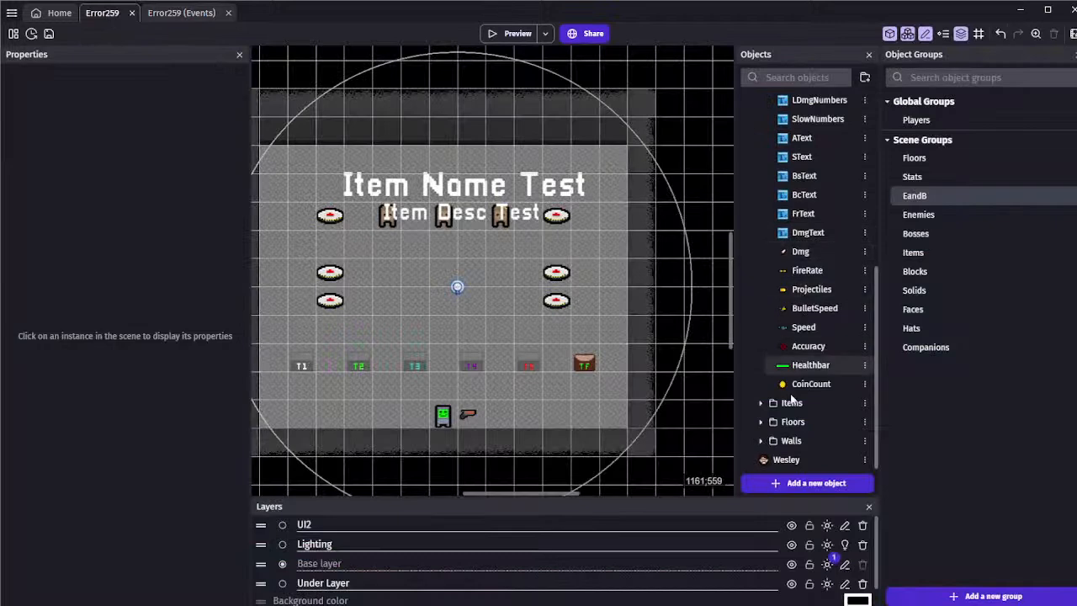
scroll(794, 395, up, 3)
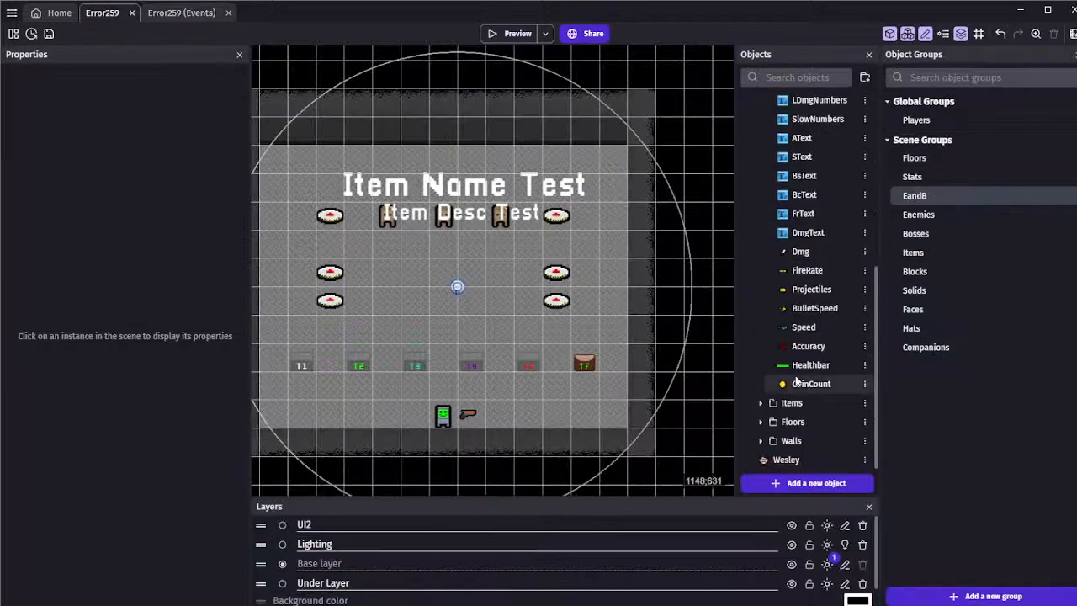
click(509, 34)
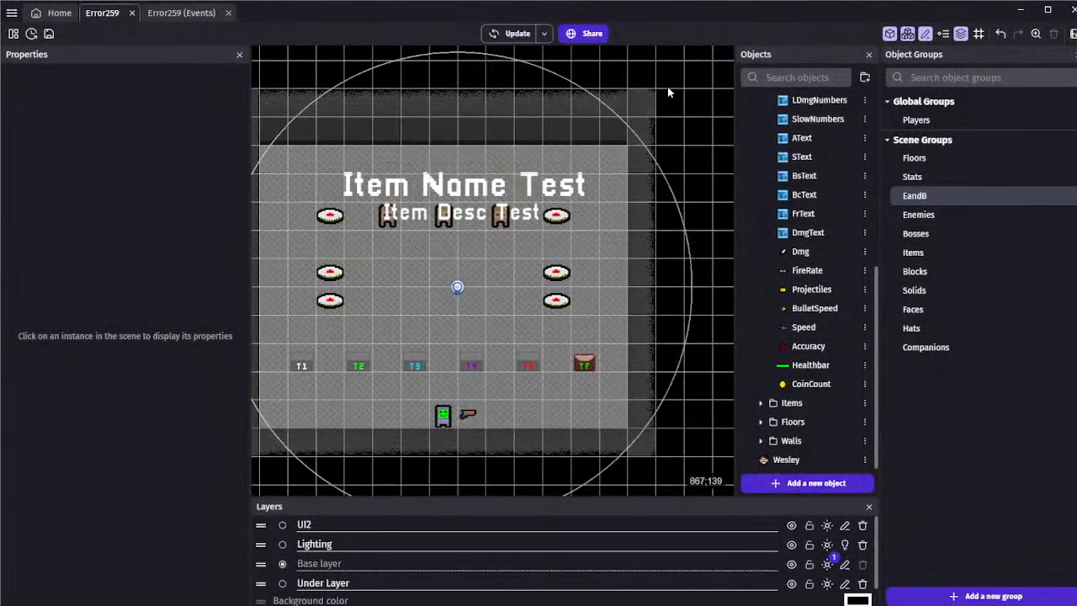
key(w)
key(d)
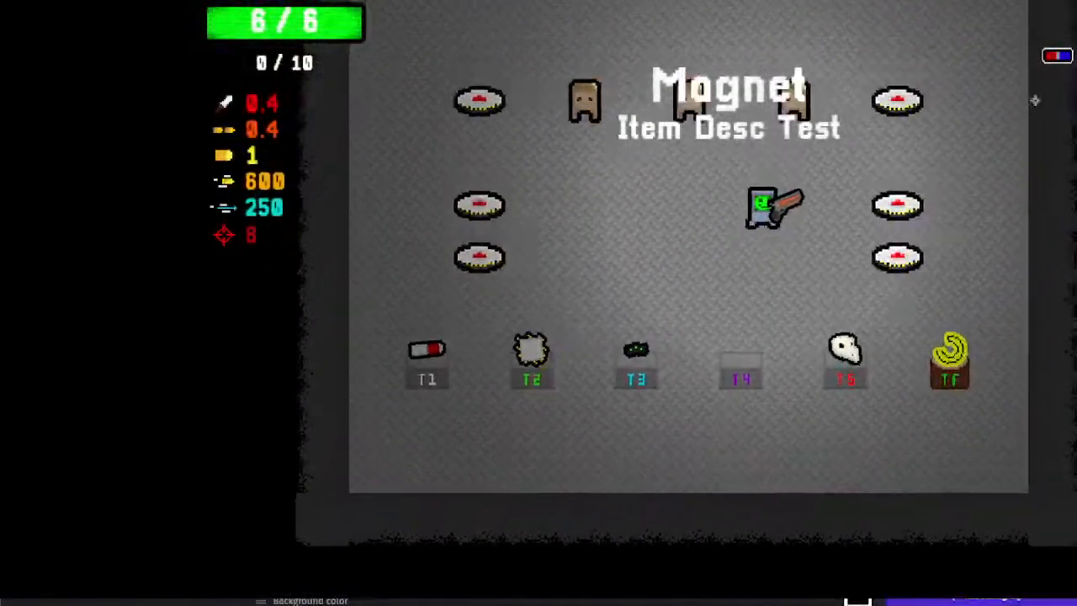
key(s)
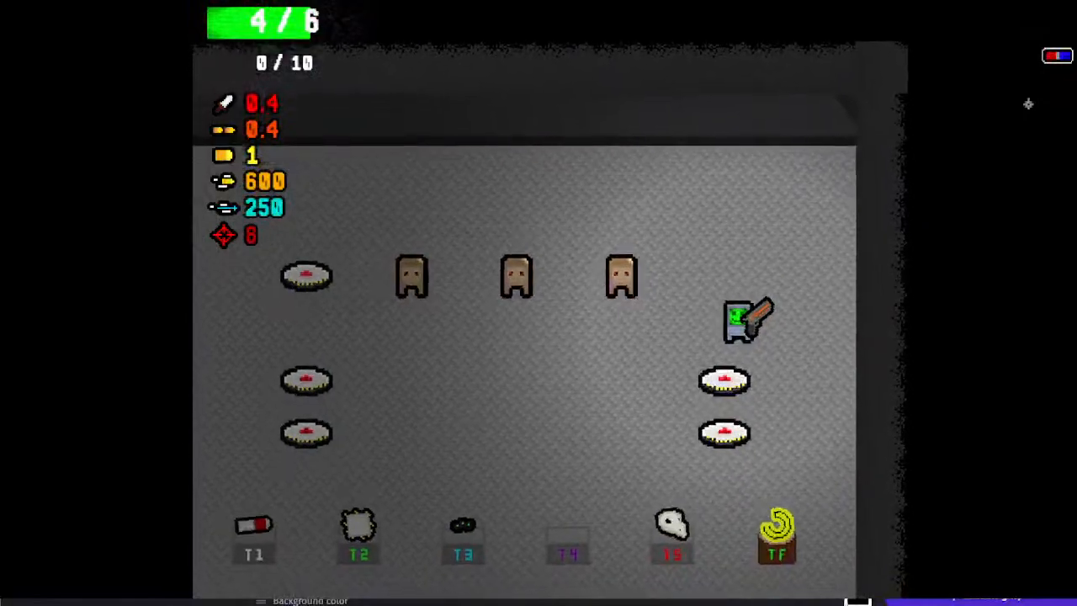
key(a)
key(a)
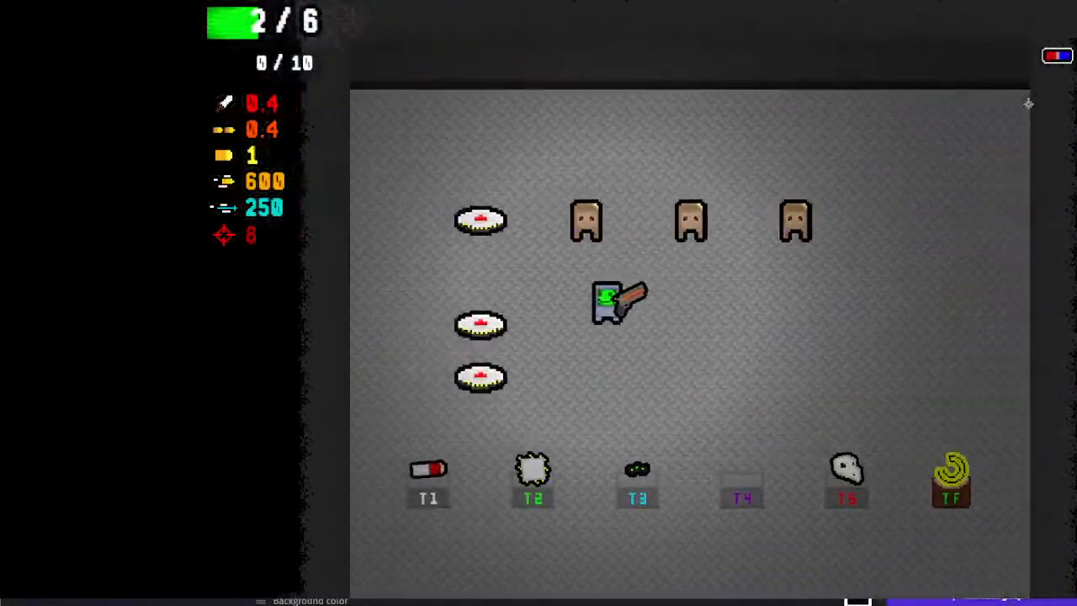
key(w)
key(a)
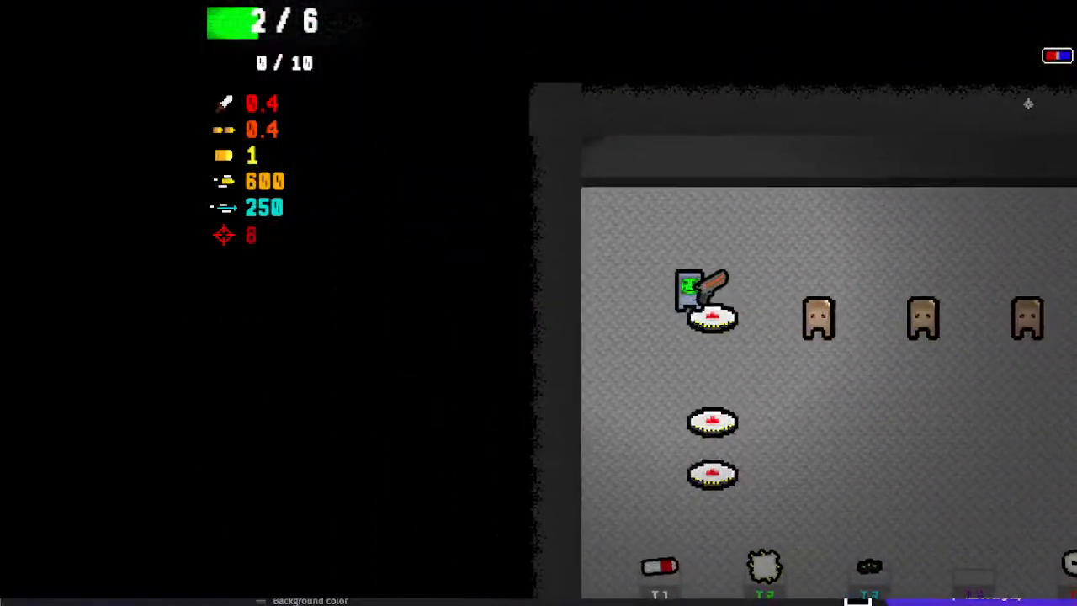
key(s)
key(d)
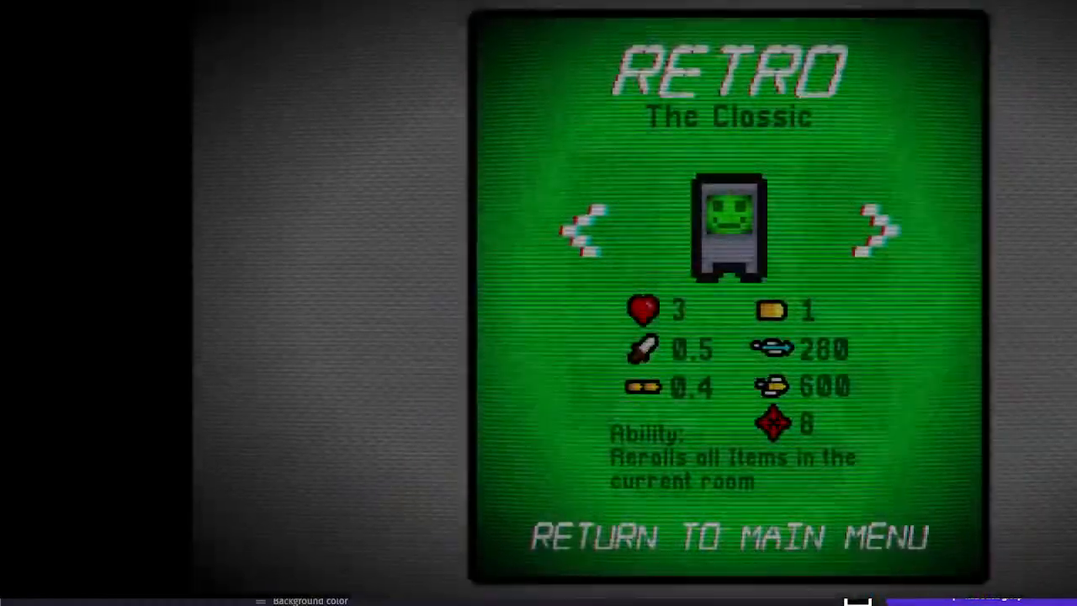
click(1067, 7)
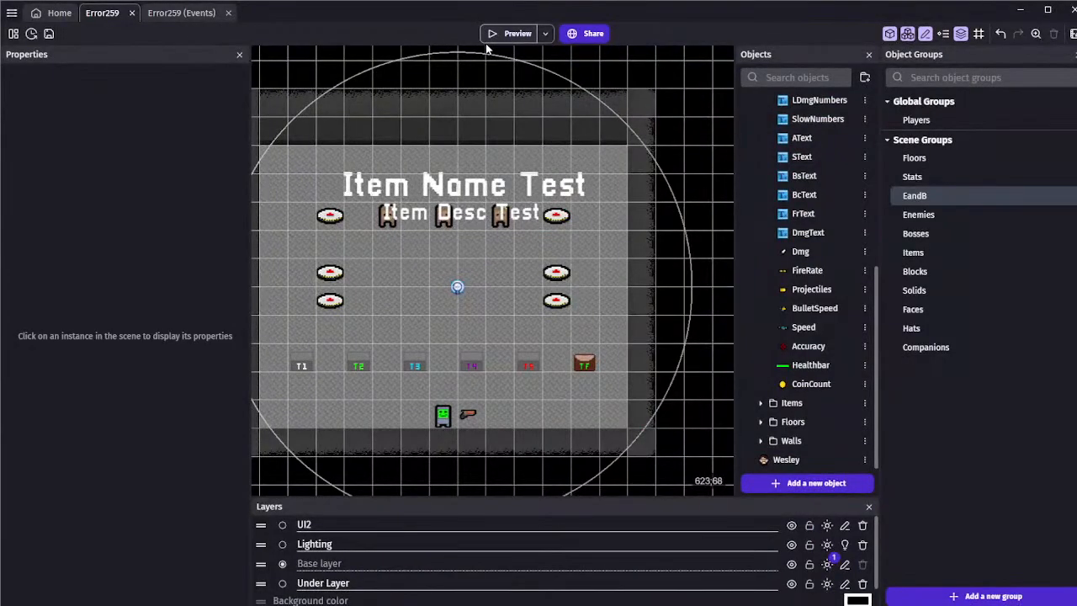
Preview the scene again, detonate the left landmines and the right ones in turn to check each explosion's damage, and exit
click(513, 33)
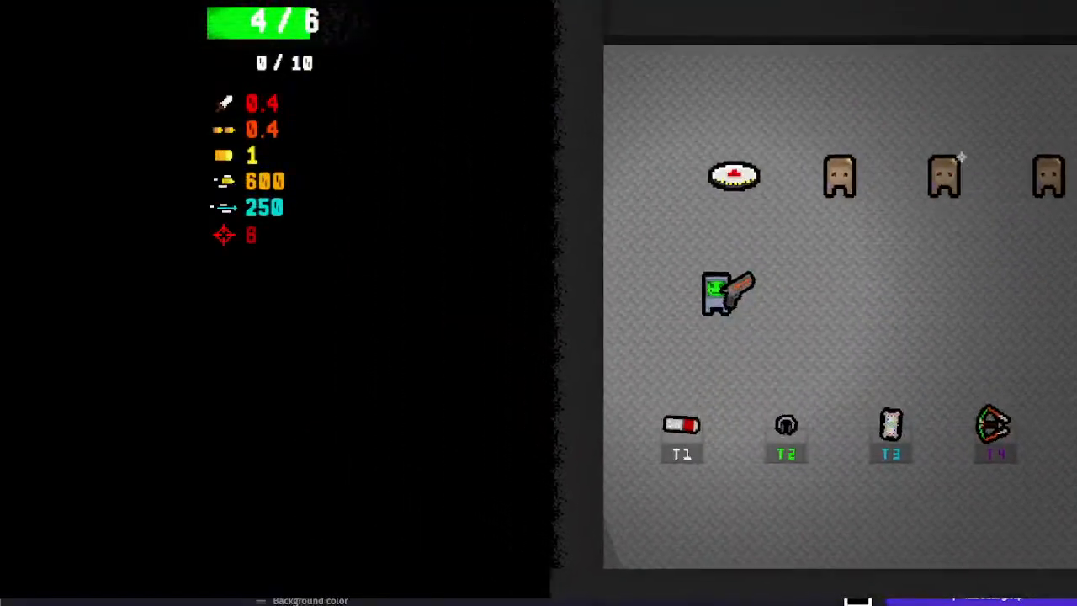
key(w)
key(a)
key(s)
key(d)
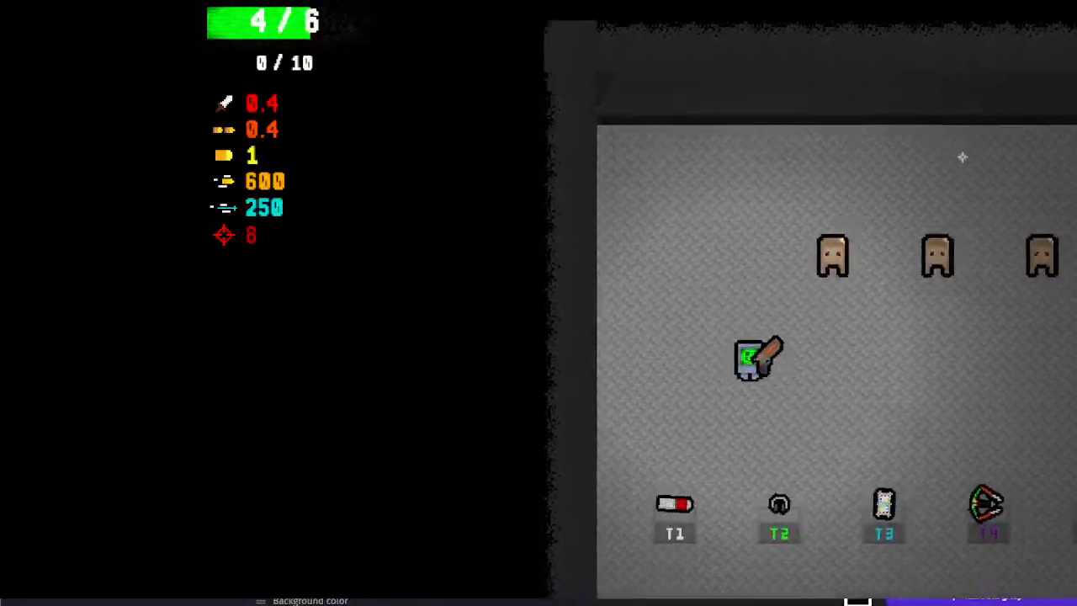
key(w)
key(d)
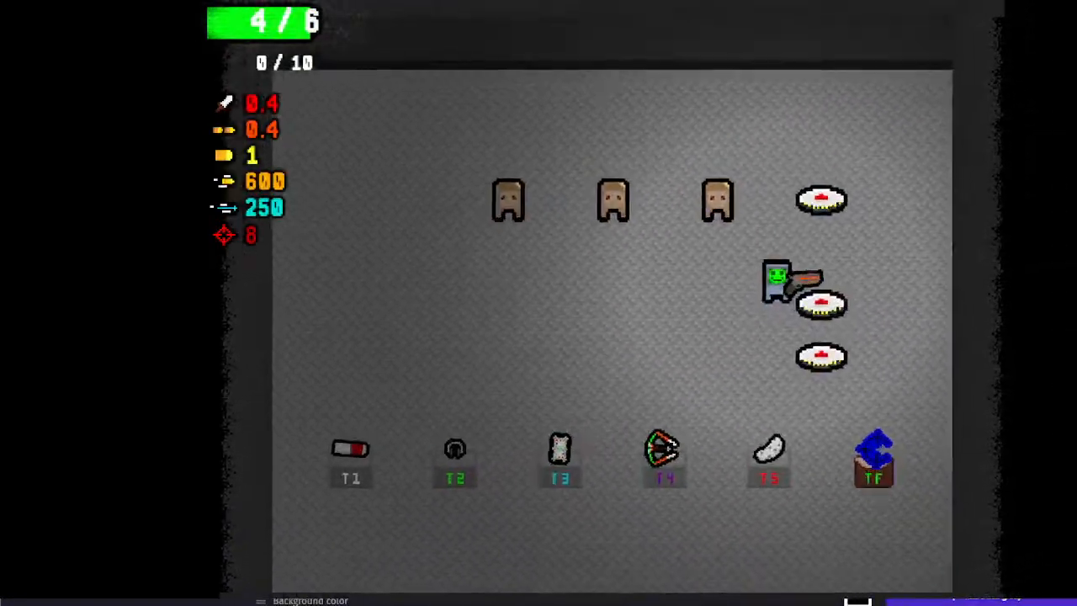
key(w)
key(s)
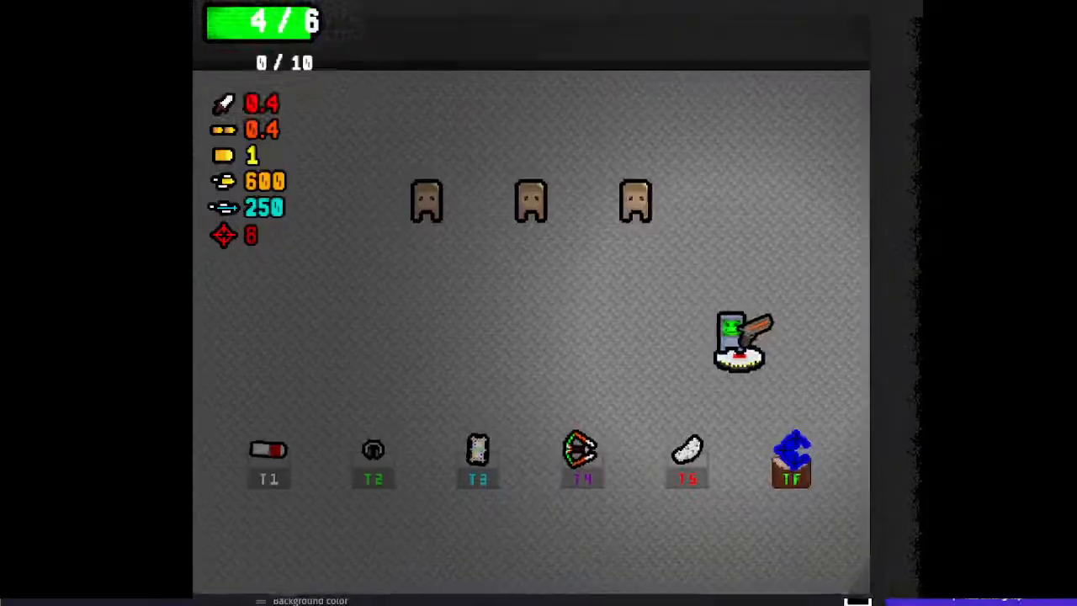
key(alt+F4)
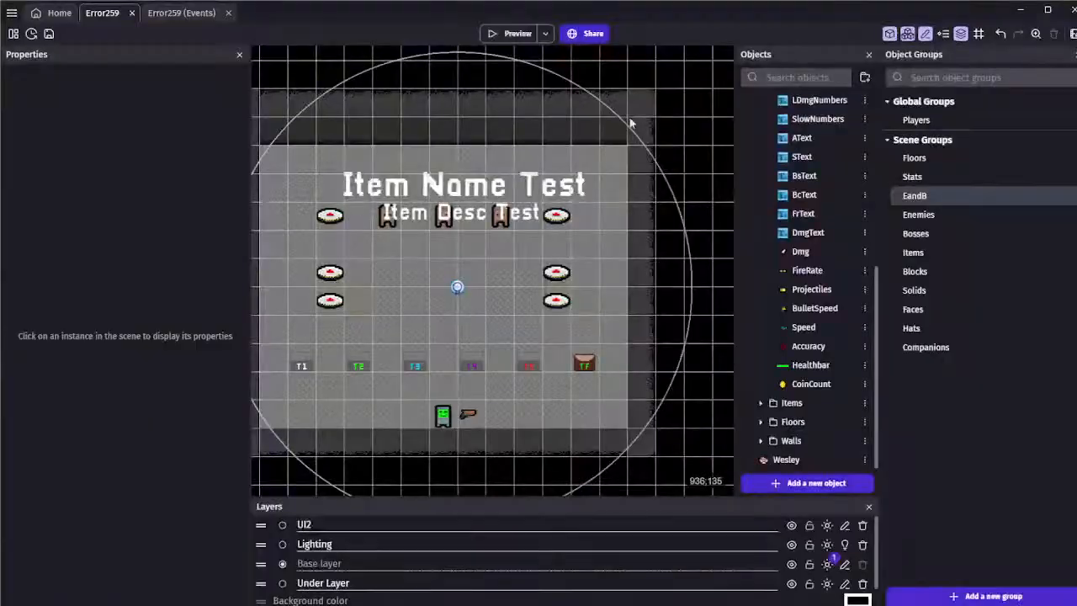
Examine the ExplosiveHitbox events and the placement of the Wesley face on the healthbar in the scene
click(165, 15)
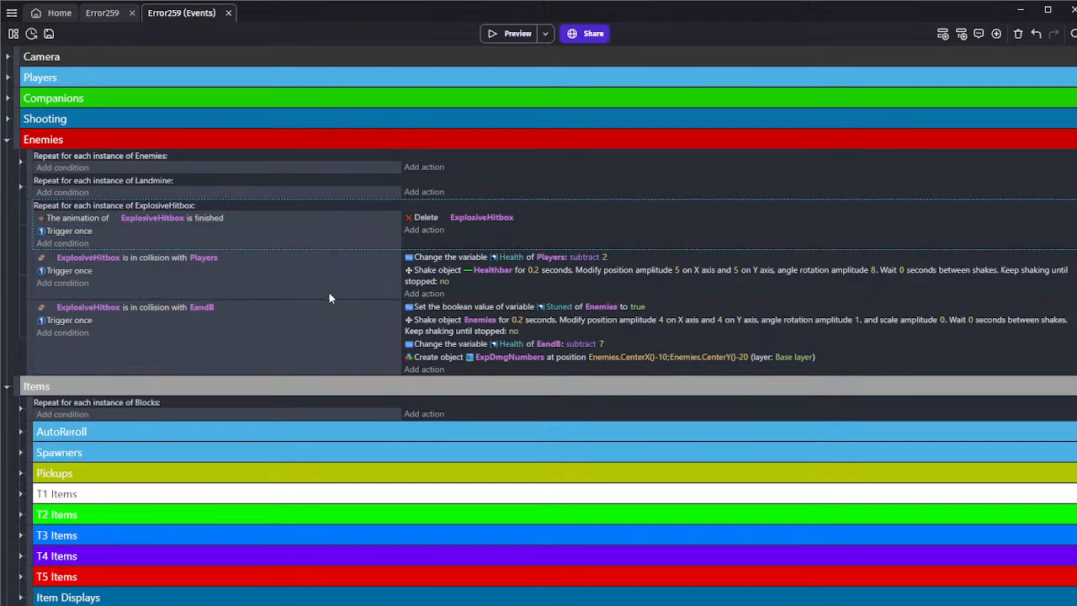
click(96, 15)
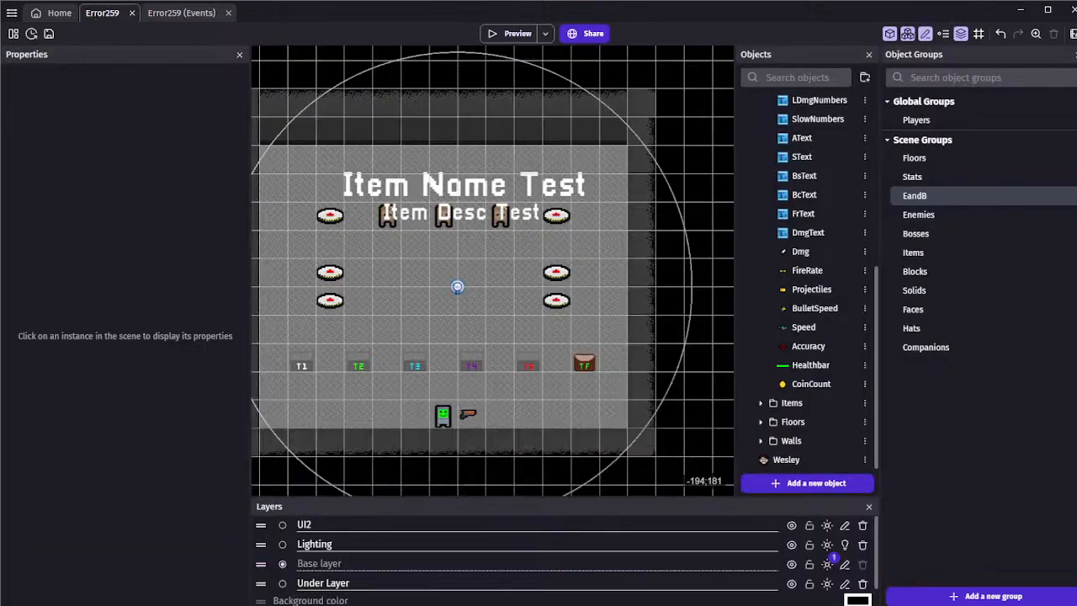
middle_drag(336, 227, 587, 263)
middle_drag(432, 168, 397, 365)
scroll(396, 365, down, 1)
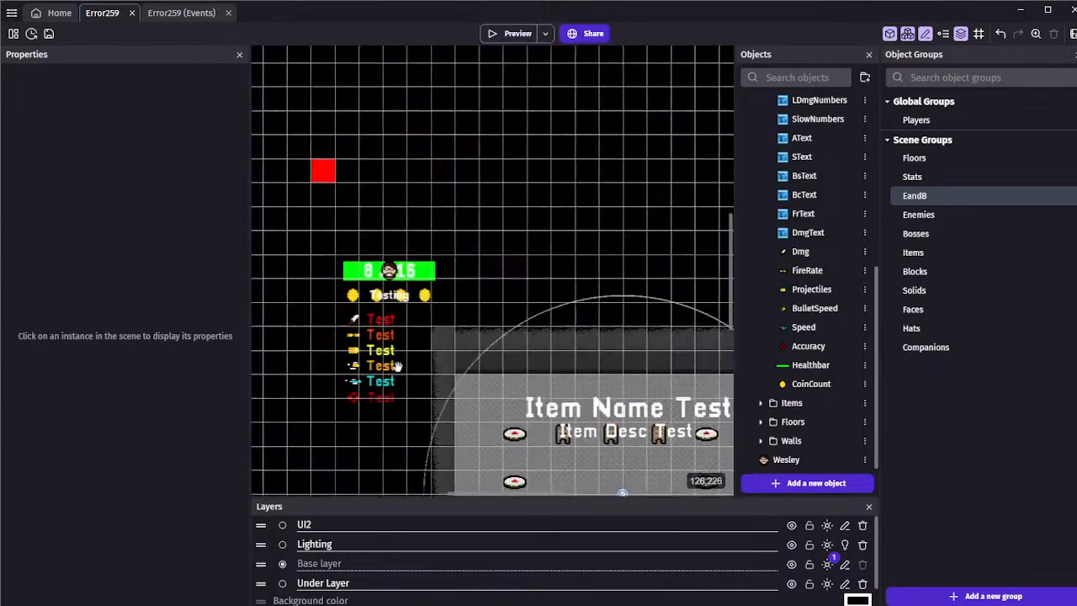
scroll(387, 274, up, 2)
scroll(362, 275, up, 3)
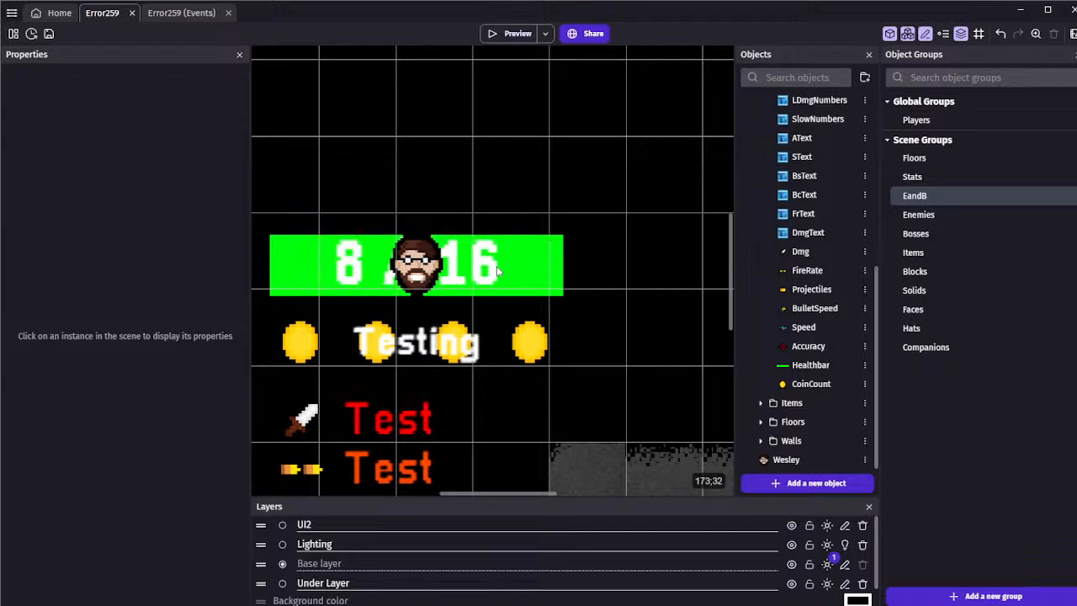
scroll(603, 281, down, 2)
middle_drag(602, 281, 402, 162)
scroll(488, 235, down, 3)
middle_drag(486, 234, 398, 160)
scroll(450, 210, down, 3)
scroll(436, 195, down, 1)
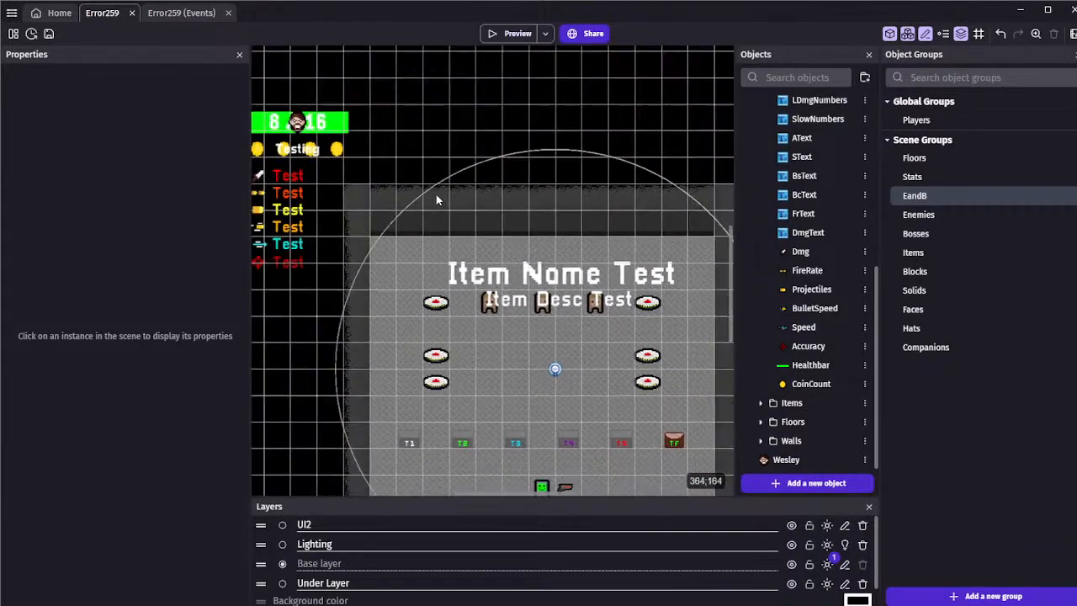
middle_drag(436, 195, 363, 123)
scroll(371, 167, up, 1)
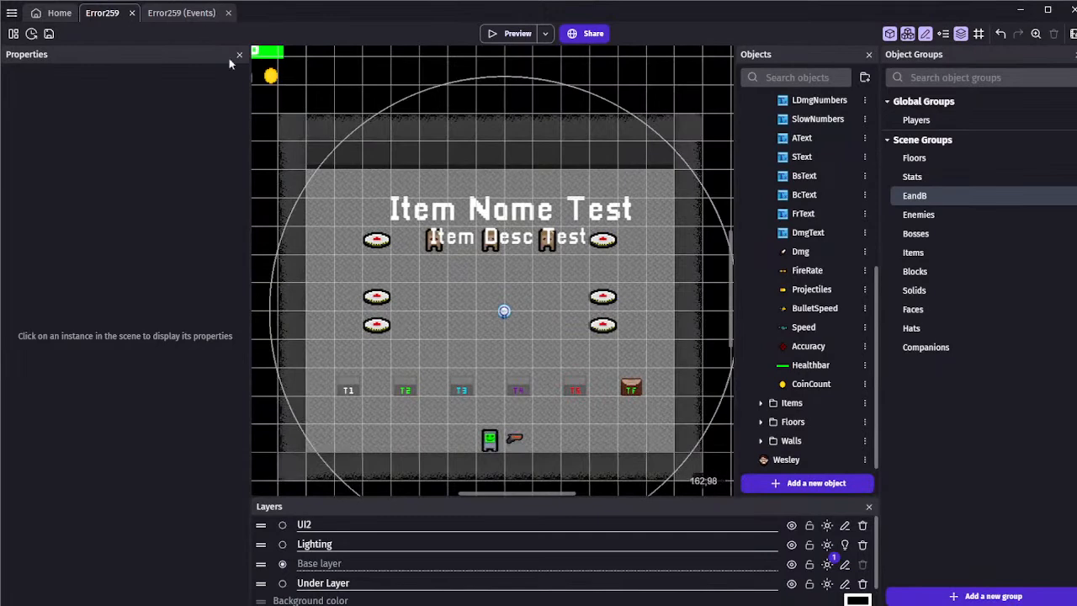
Save the project and start a Put the object around another action for Wesley in the Camera group's unconditional event
click(49, 34)
click(166, 14)
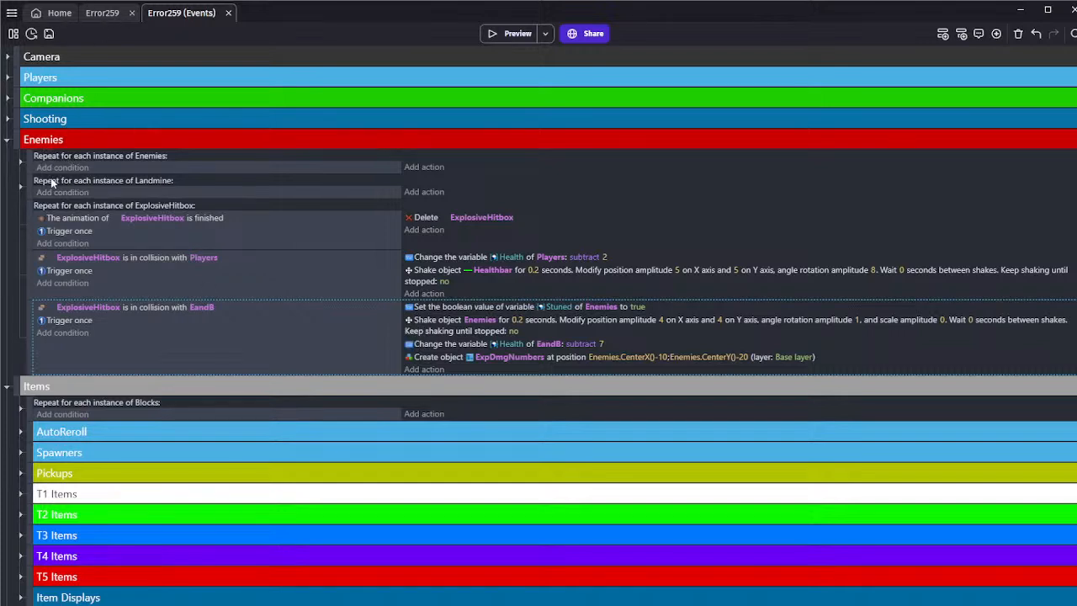
click(6, 57)
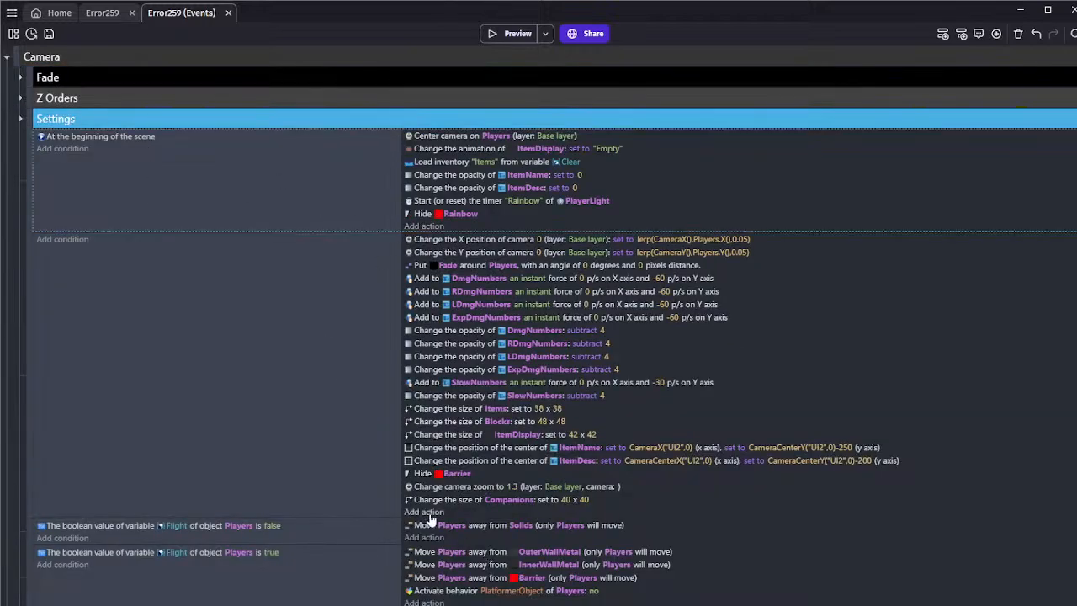
click(425, 512)
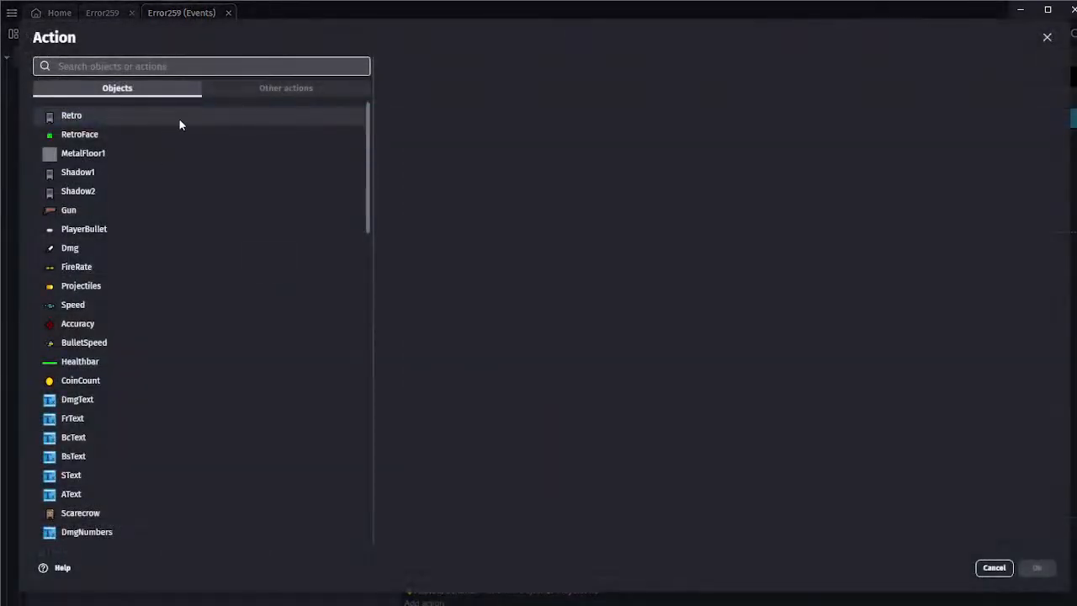
text(wes)
click(118, 88)
text(vc)
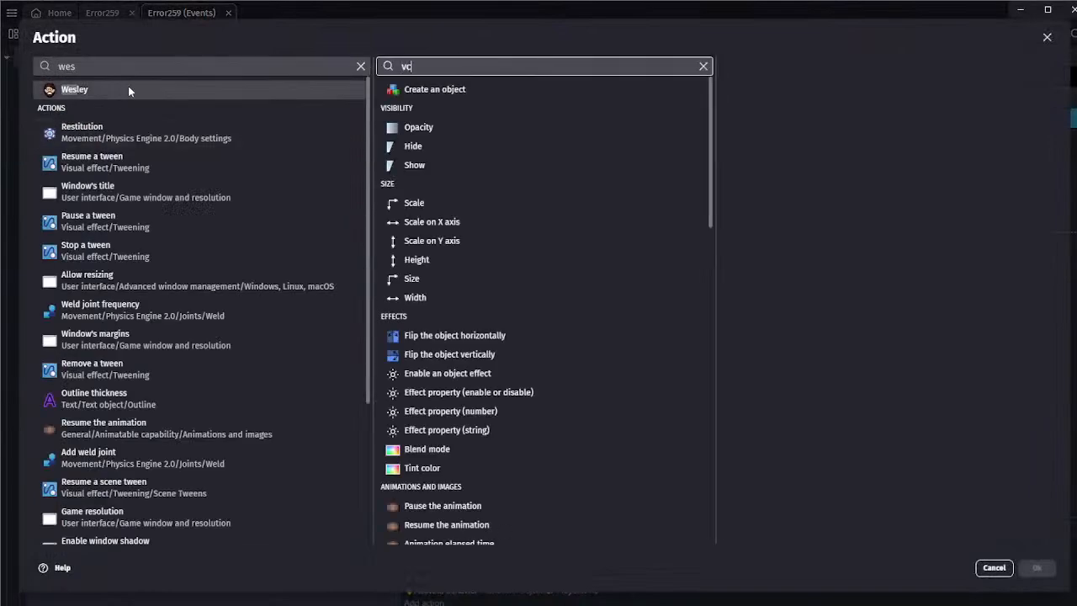
key(BackSpace)
key(BackSpace)
text(put a)
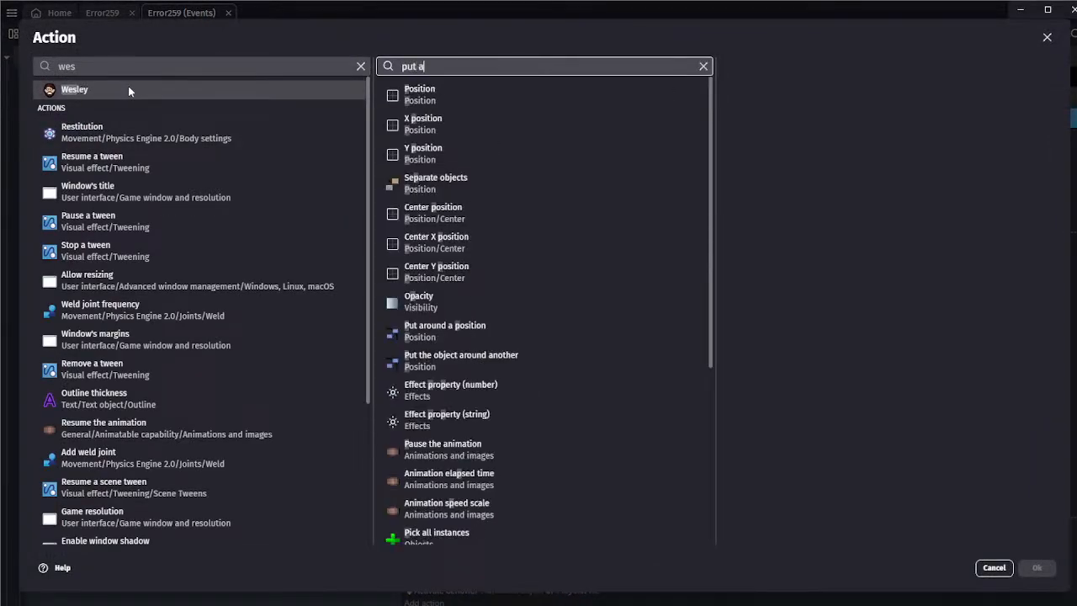
text(round)
click(497, 88)
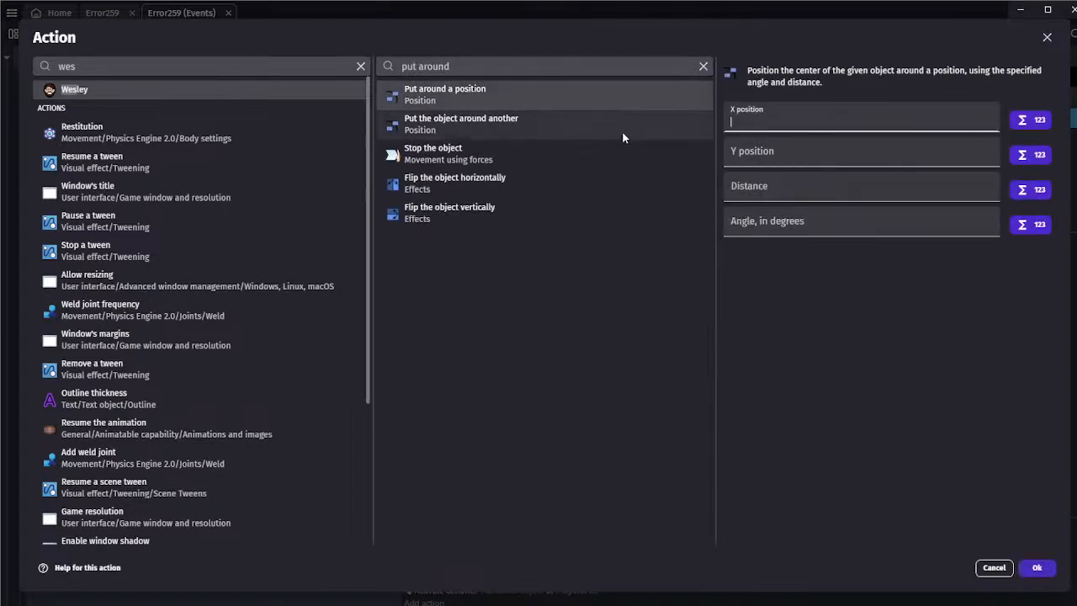
click(621, 126)
Set Healthbar as the action's center object with distance 0 and angle 0, and confirm the action
click(808, 121)
scroll(764, 237, down, 3)
text(hea)
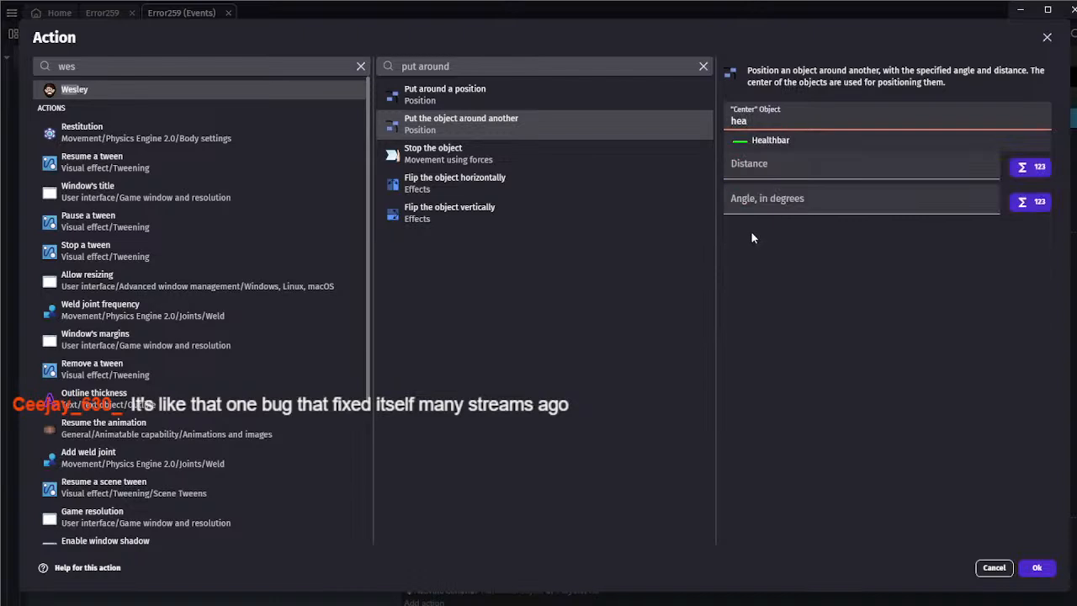
text(l)
click(767, 139)
click(766, 155)
text(0)
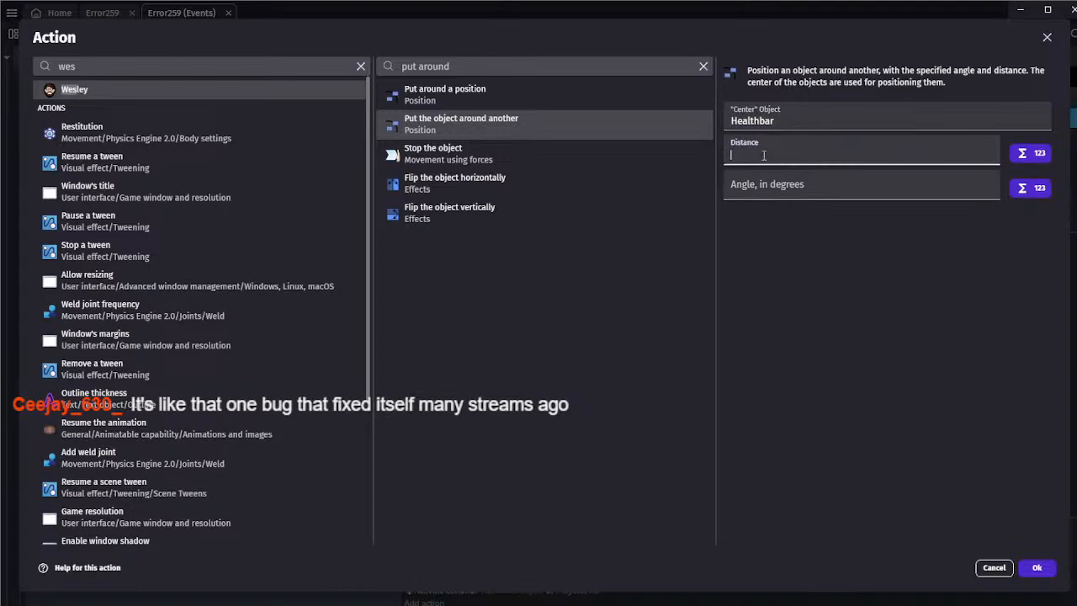
key(Tab)
text(0)
click(1033, 568)
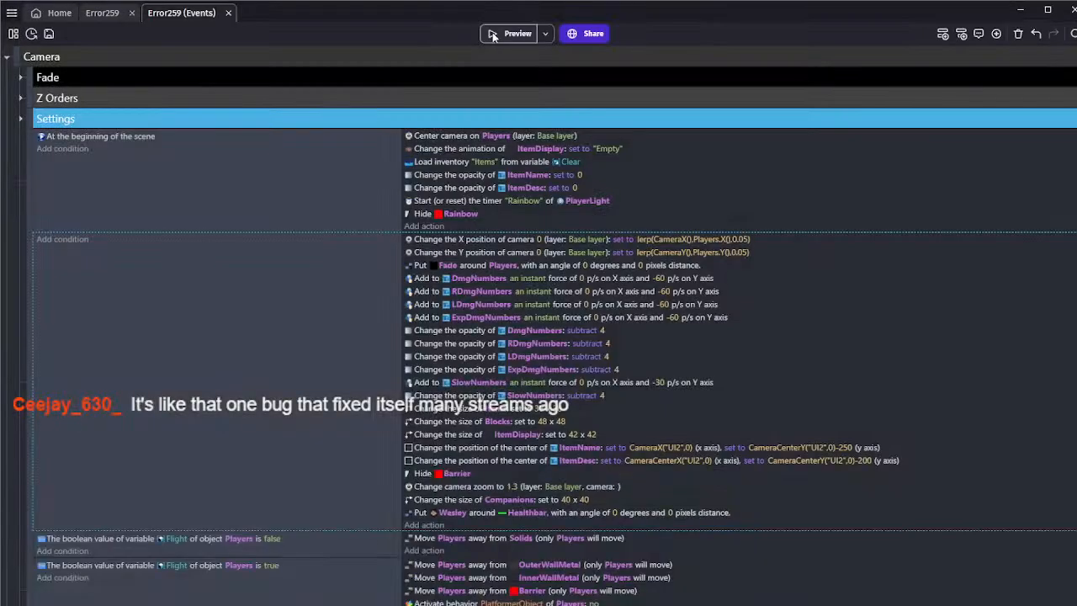
Move the Wesley object into the scene's object folder containing Healthbar and CoinCount, directly below CoinCount
click(95, 19)
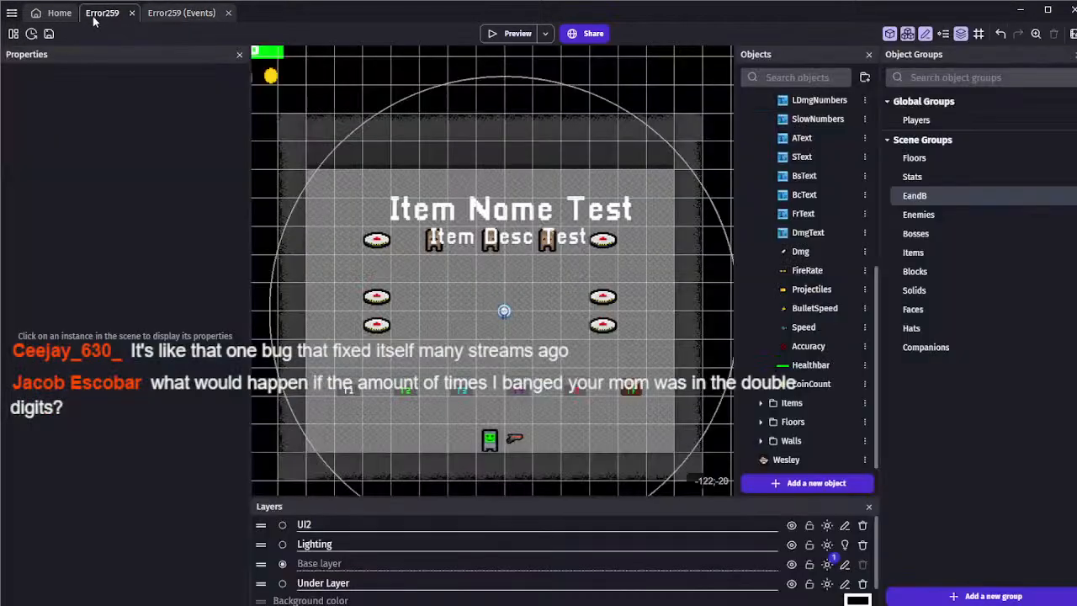
scroll(580, 204, down, 2)
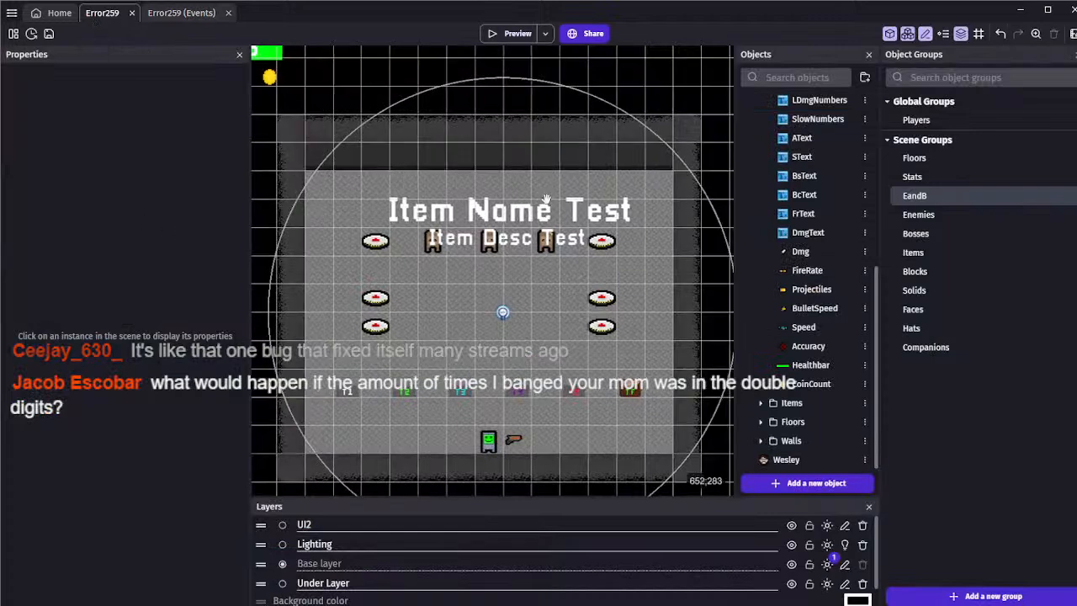
scroll(581, 204, down, 1)
drag(780, 461, 795, 402)
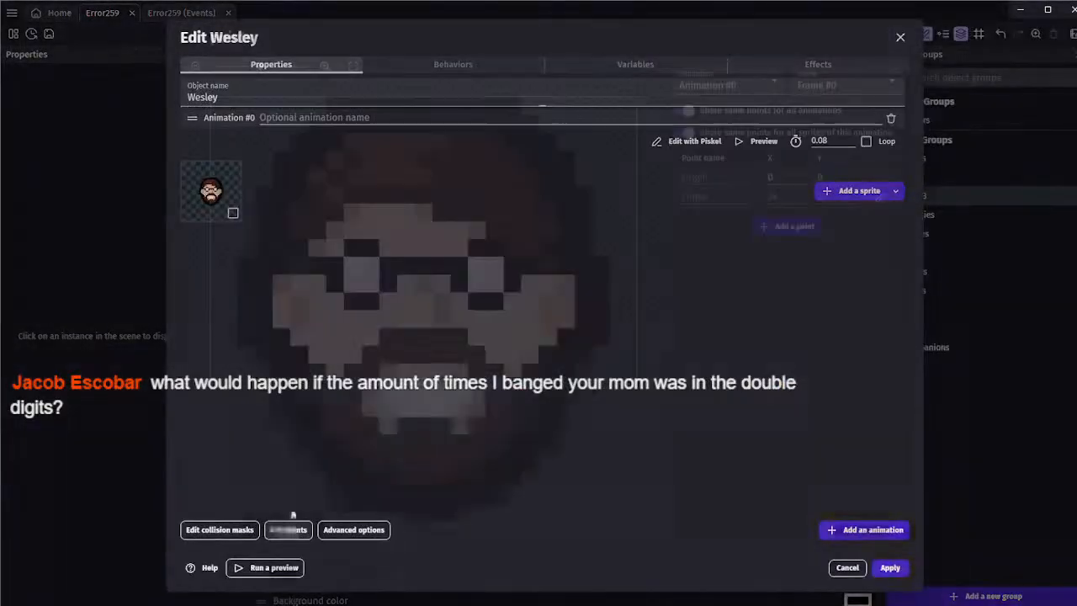
Move the Wesley sprite's origin point to its center at X 24, Y 24 and apply the object changes
click(284, 529)
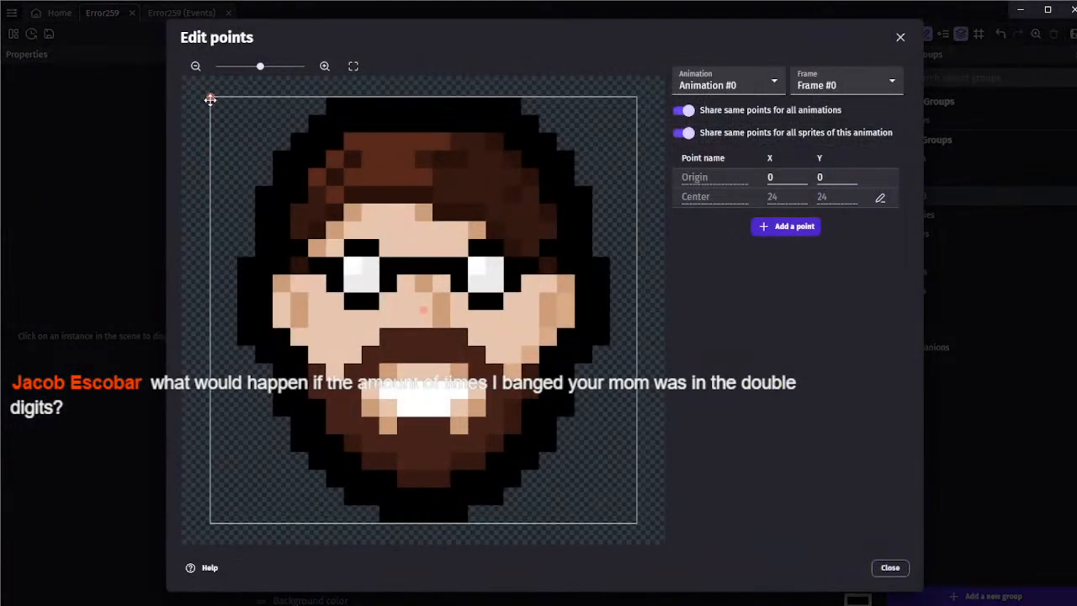
drag(420, 305, 423, 310)
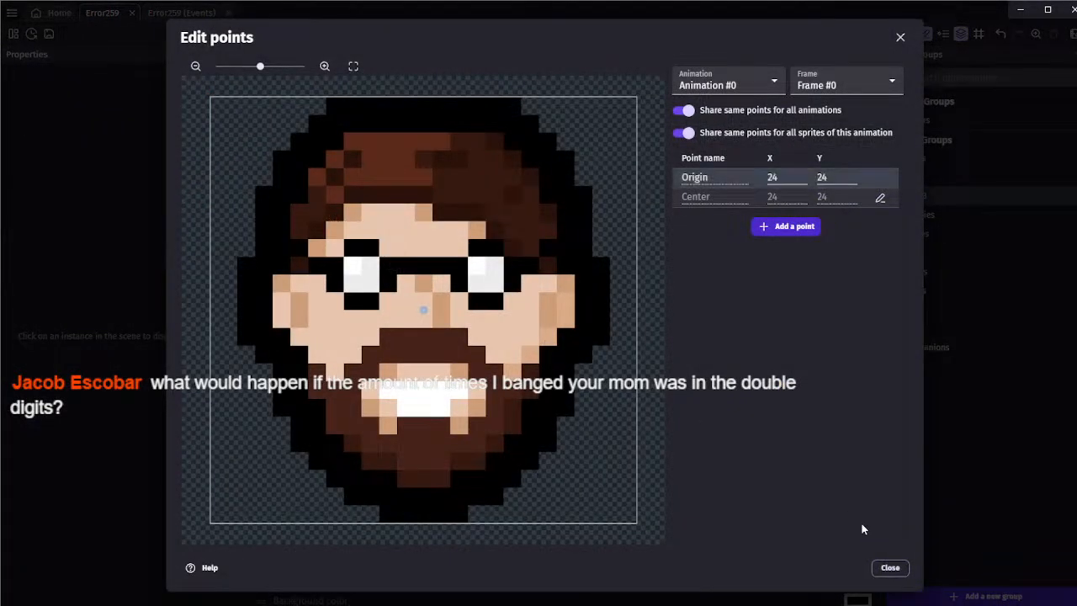
click(890, 567)
click(887, 570)
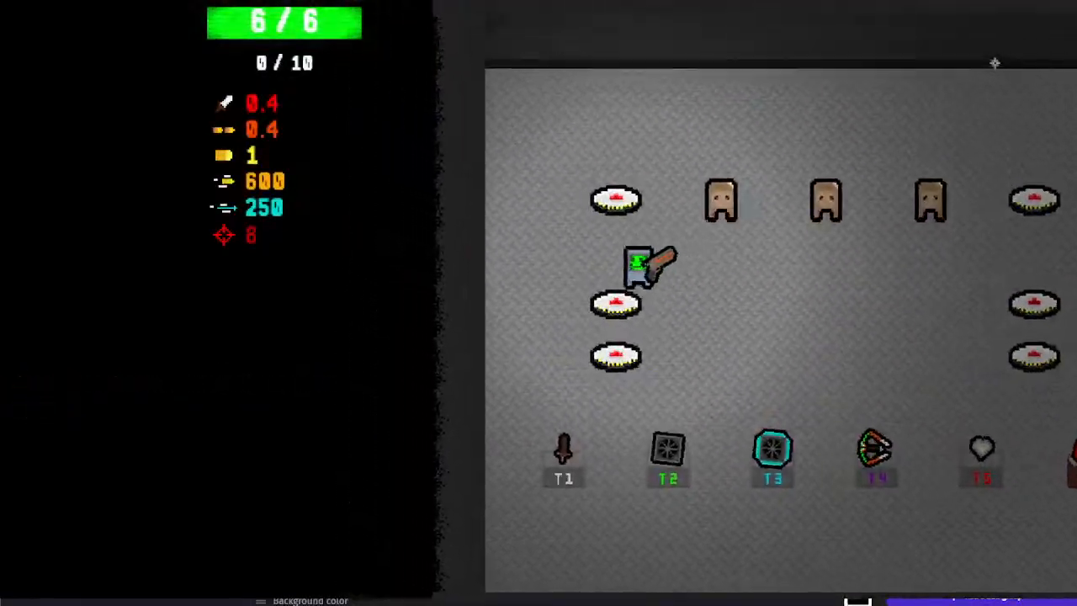
Walk the player over landmines on both sides of the preview room to test explosion damage, and close the preview
key(s)
key(w)
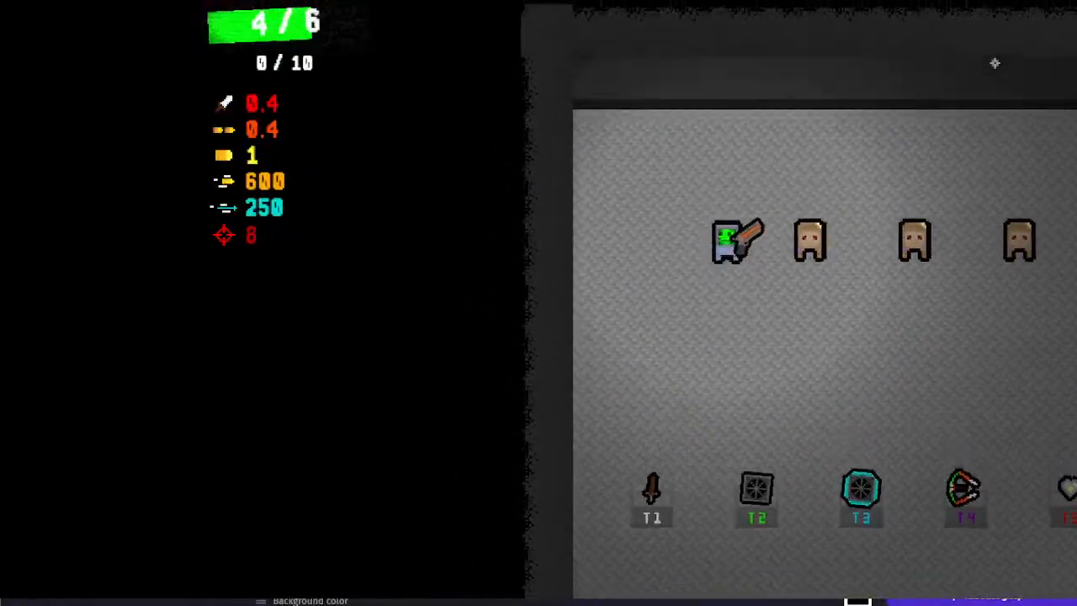
key(s)
key(d)
key(w)
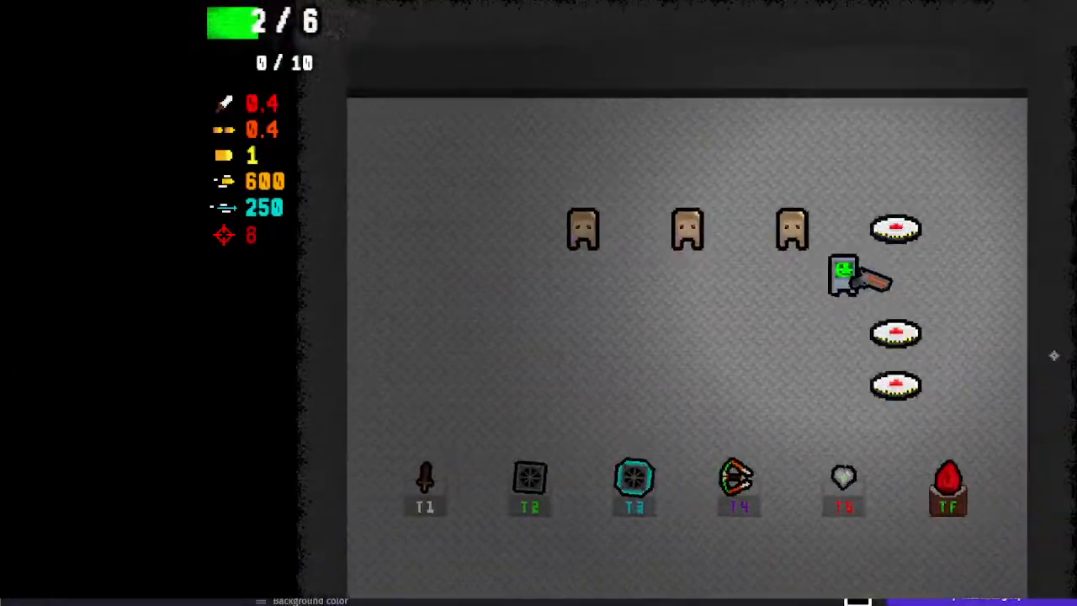
key(s)
key(alt+F4)
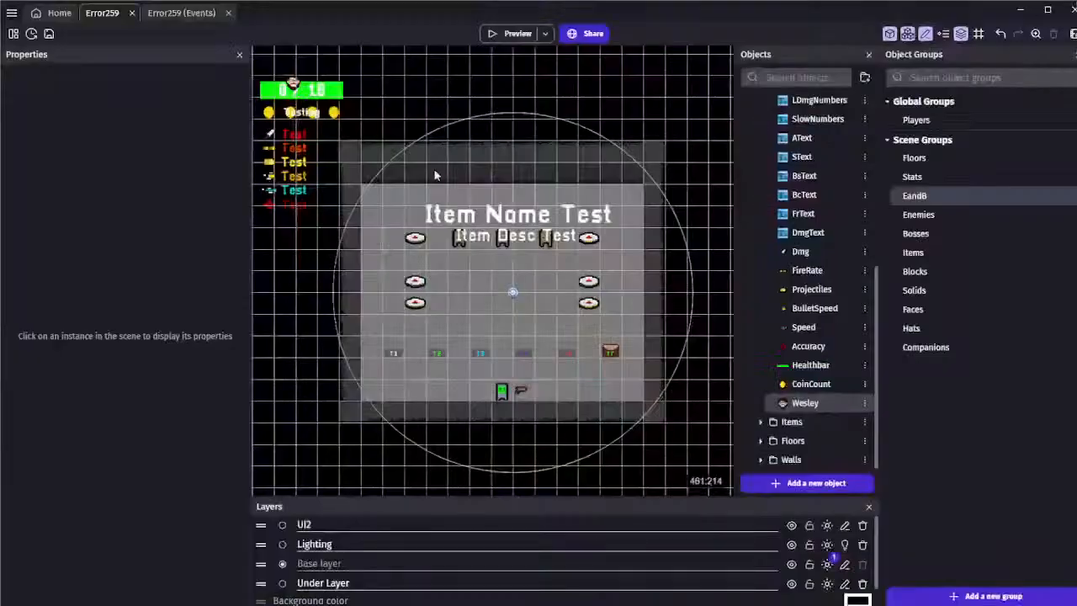
Launch a new preview and restart the run repeatedly to reroll the pedestal items, setting off a landmine along the way
click(508, 32)
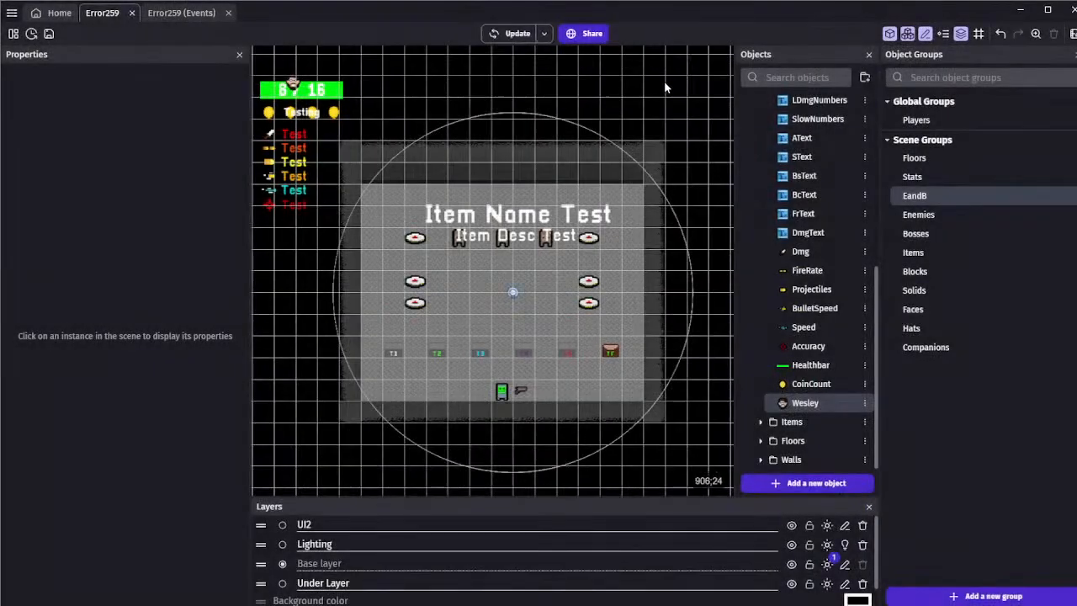
key(w)
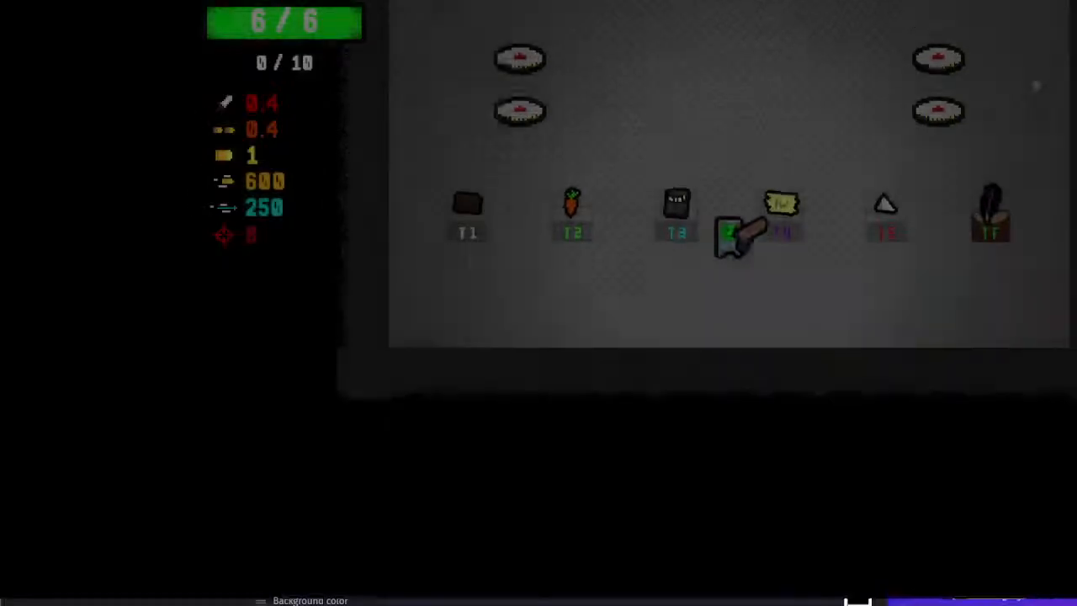
key(a)
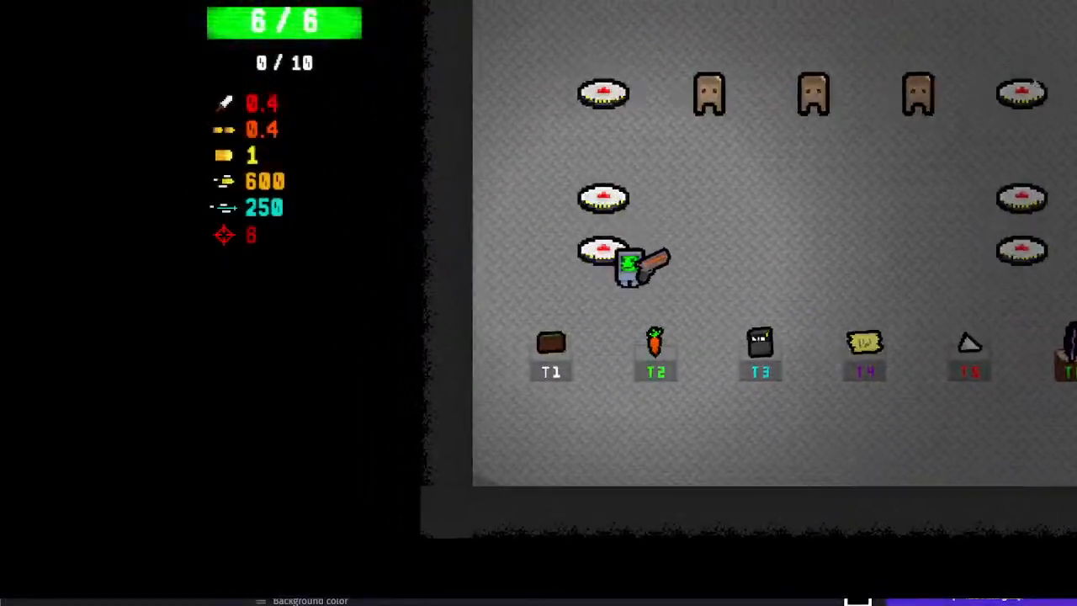
key(w)
key(r)
key(w)
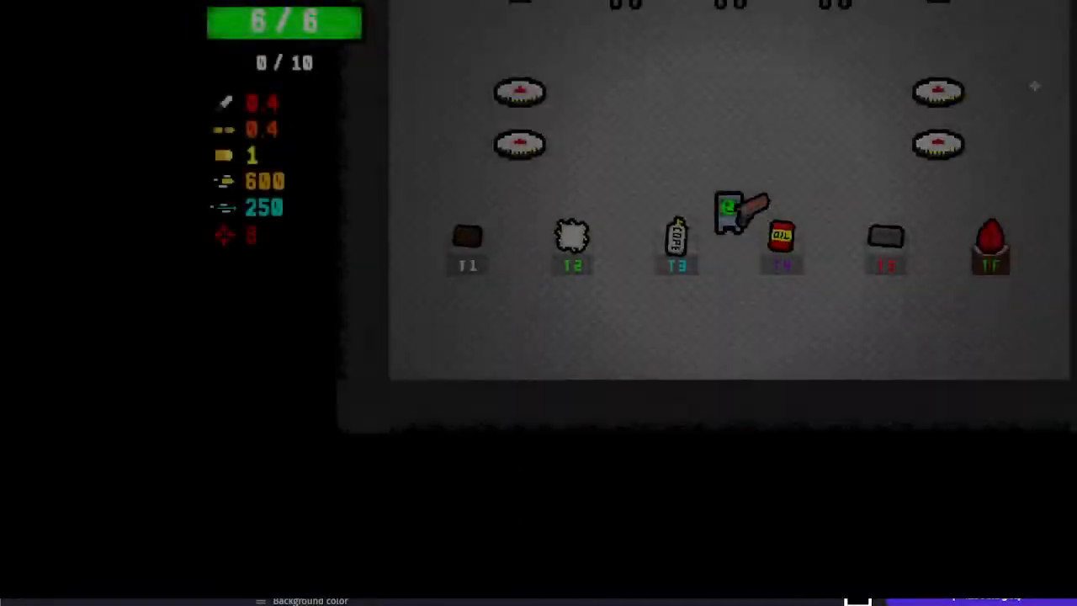
key(a)
key(a)
key(w)
key(s)
key(r)
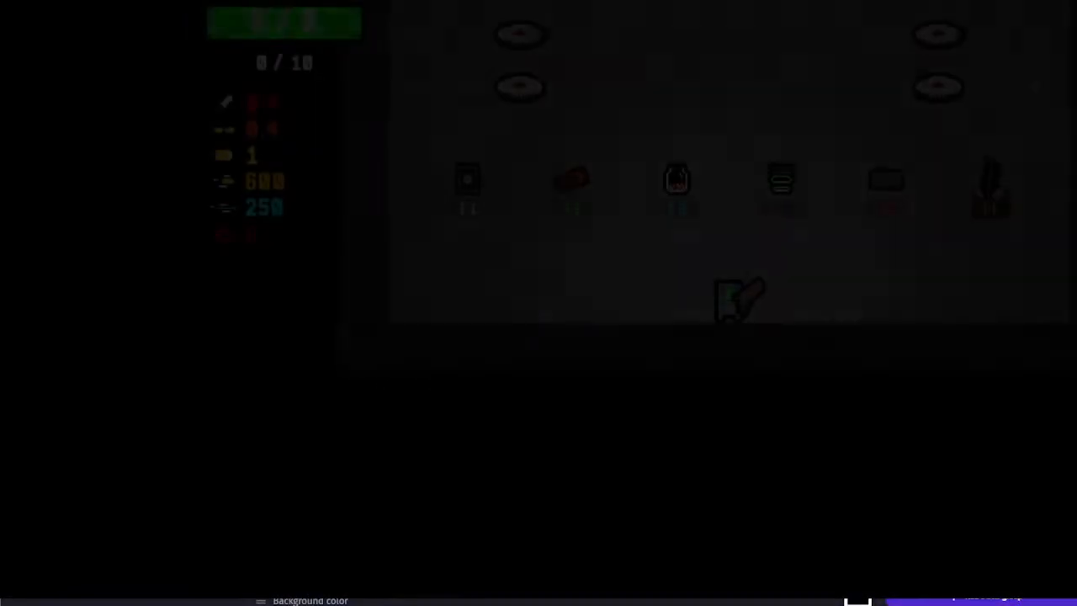
key(w)
key(w)
key(a)
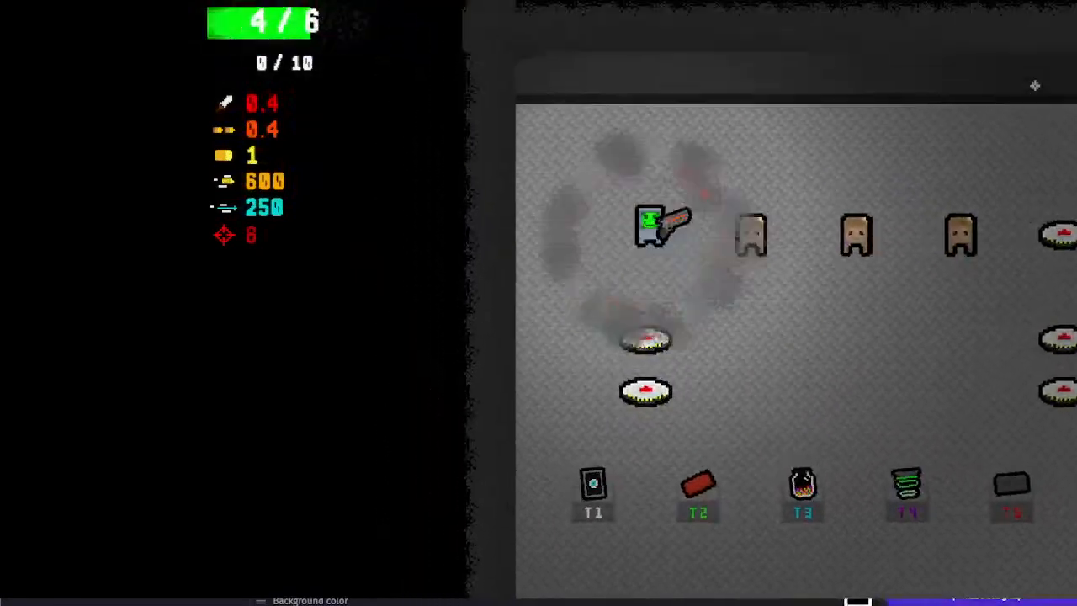
key(d)
key(r)
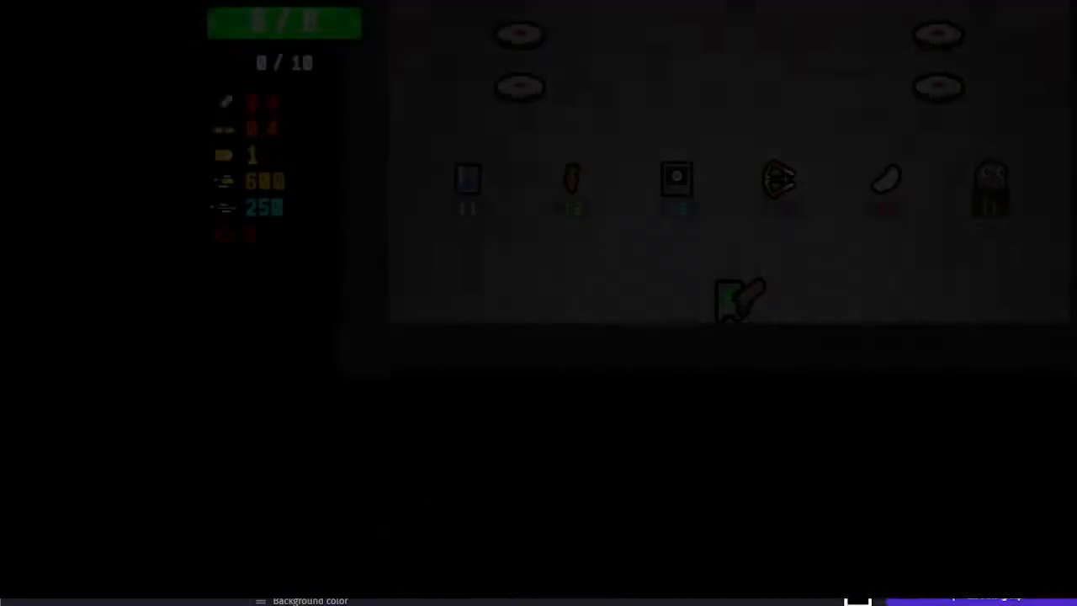
Keep rerolling the pedestal items and collect Helper Wesley from the T4 pedestal
key(r)
key(r)
key(w)
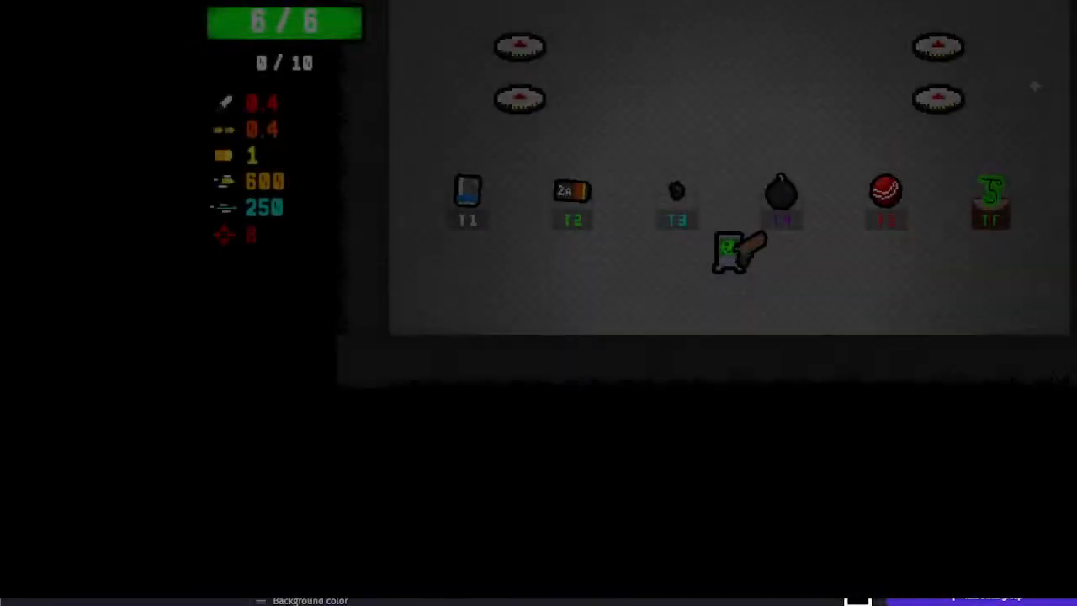
key(r)
key(w)
key(d)
key(a)
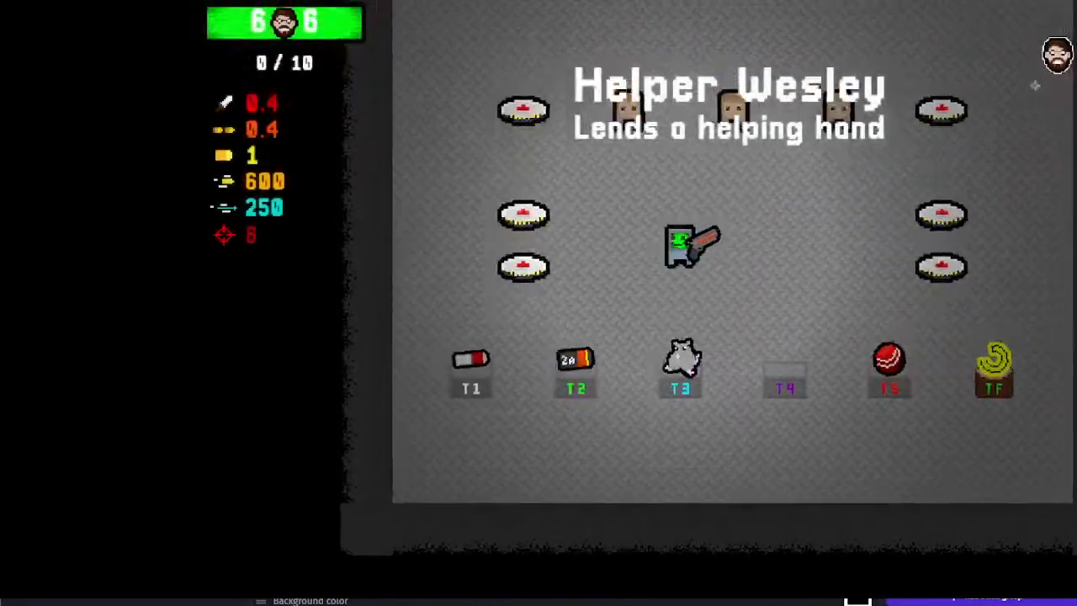
Walk into successive landmines with Helper Wesley held to test its revive and the face on the healthbar
key(w)
key(w)
key(a)
key(s)
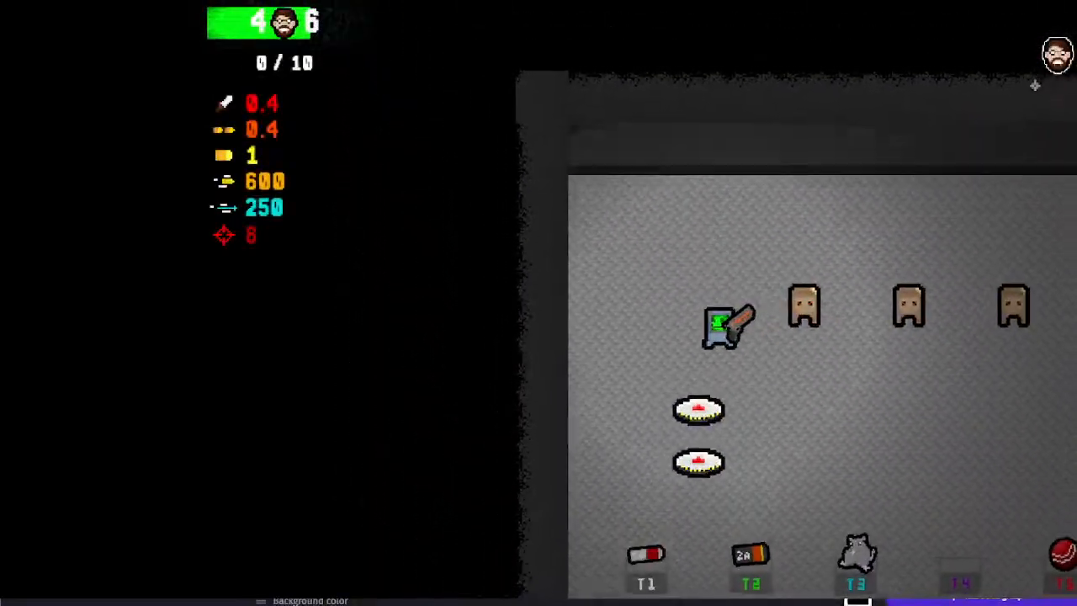
key(d)
key(w)
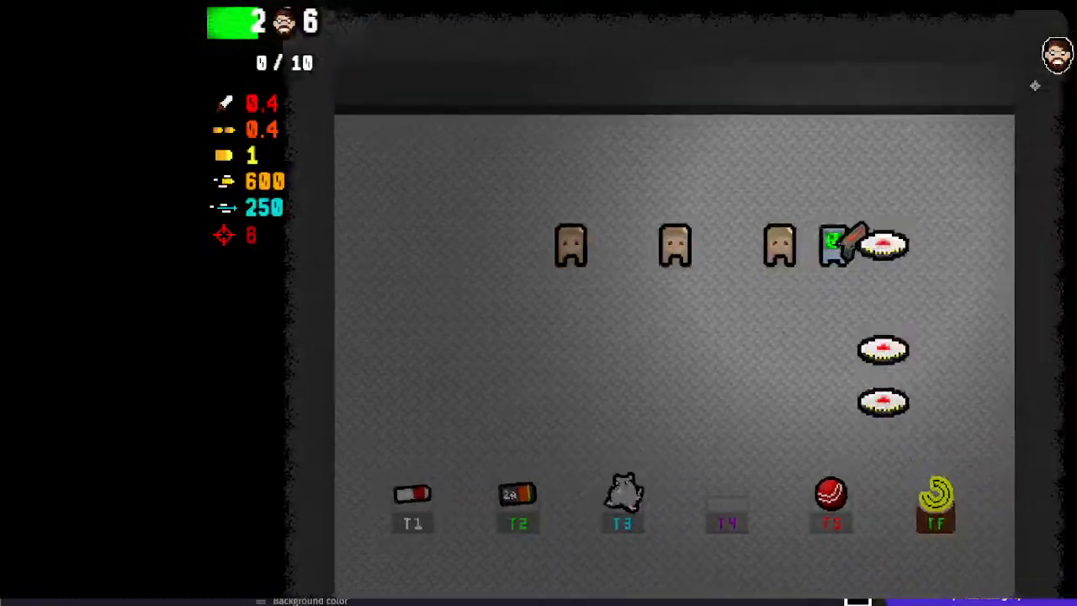
key(a)
key(s)
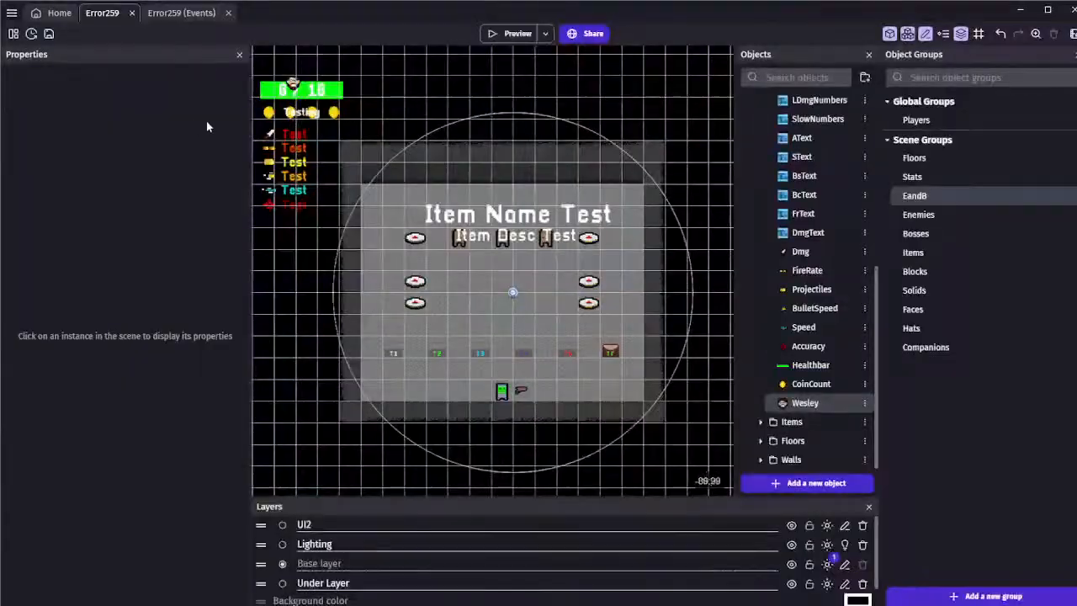
click(171, 15)
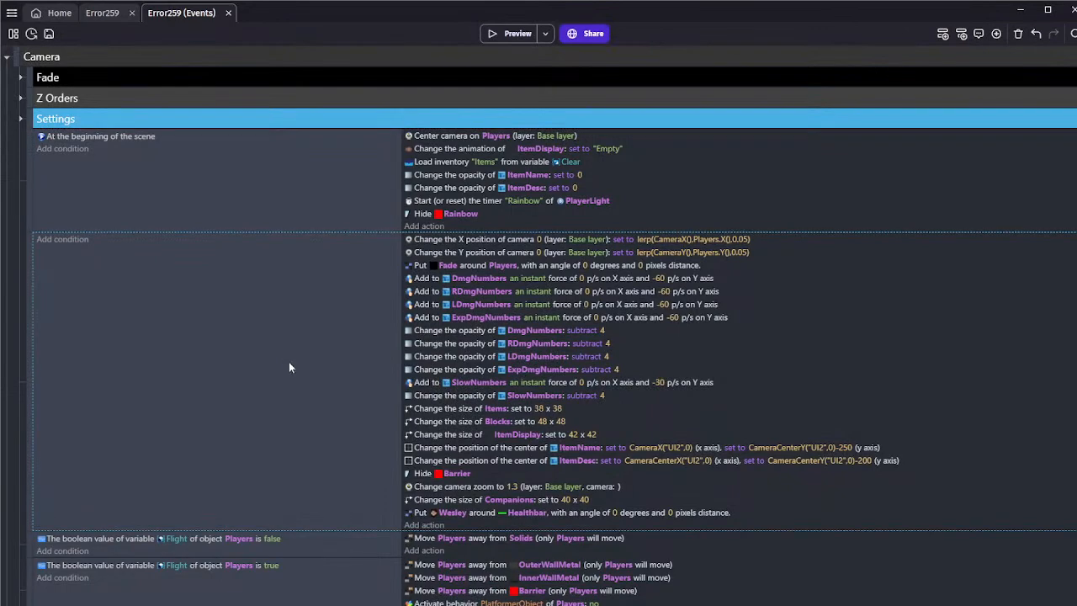
scroll(289, 362, down, 3)
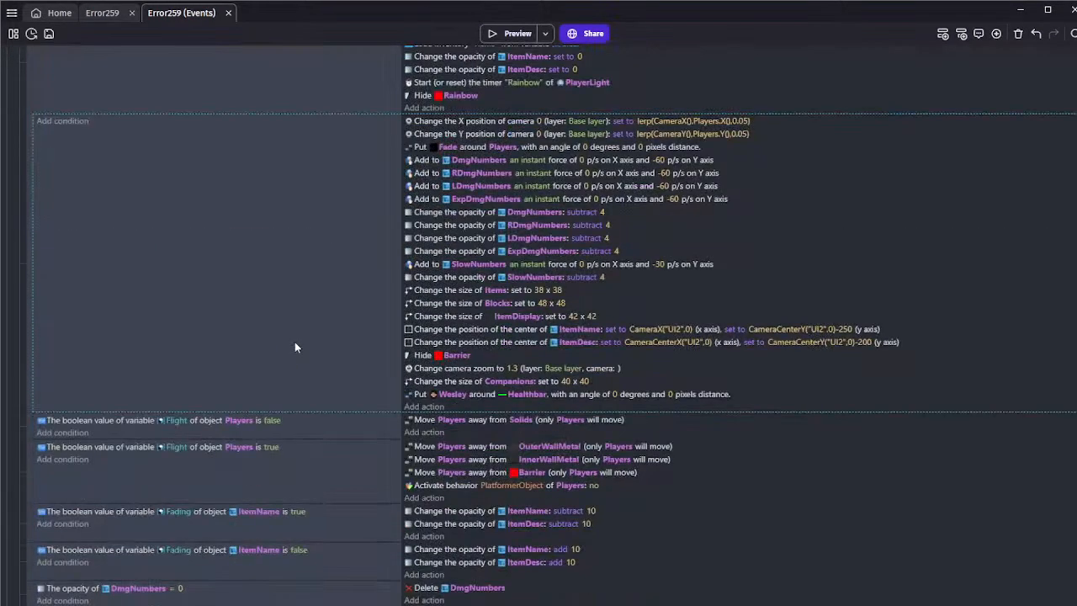
scroll(291, 345, up, 3)
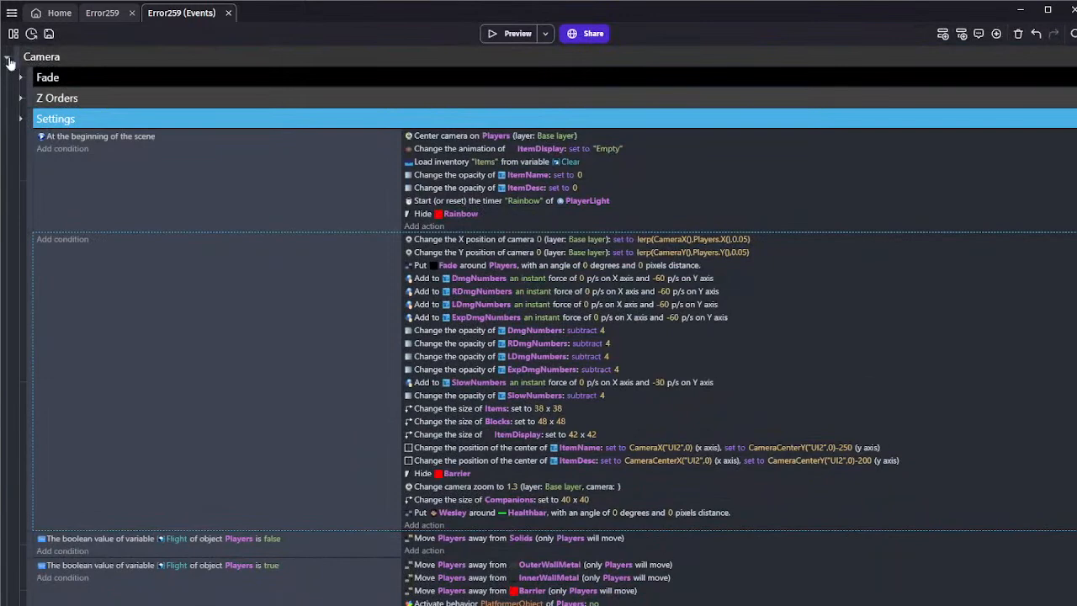
Open the Yipeeee particle emitter from the Terrain Effects folder and set its particle start size to 0 percent
click(99, 20)
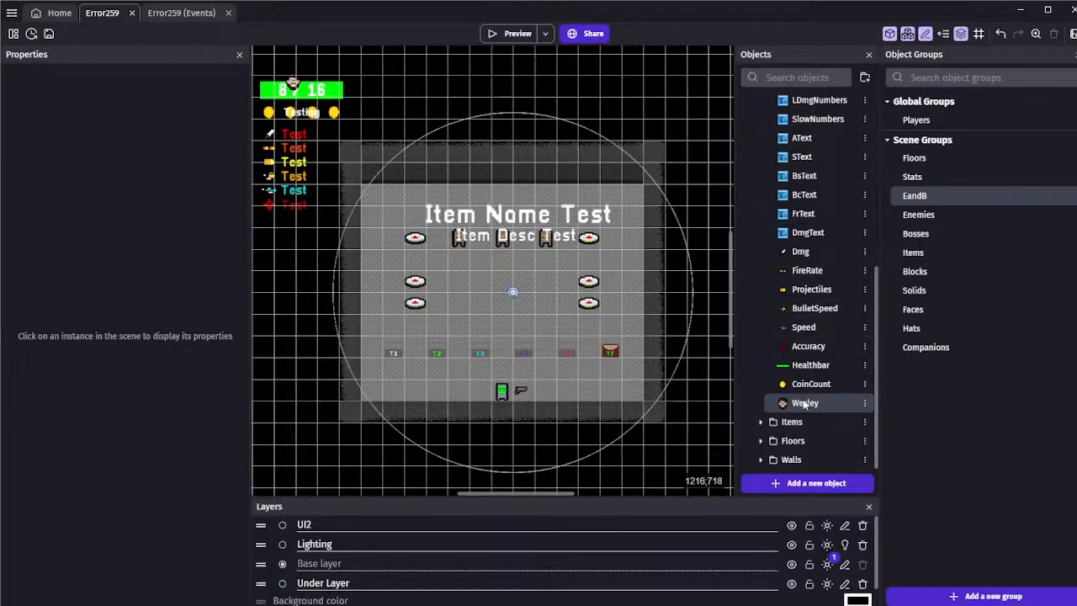
scroll(767, 263, up, 5)
scroll(777, 237, up, 2)
click(760, 291)
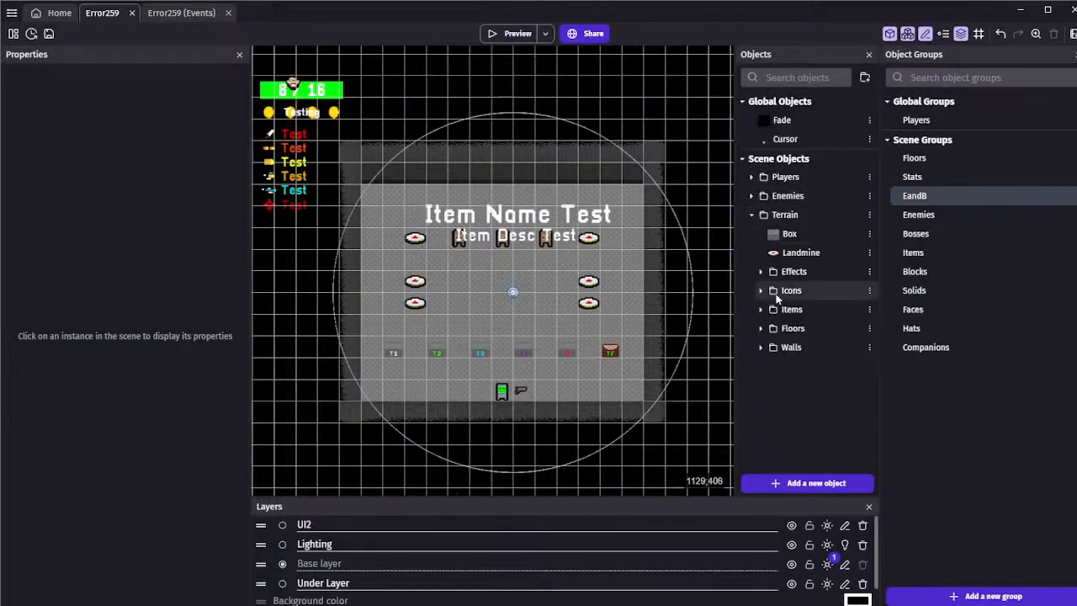
click(761, 271)
double_click(805, 367)
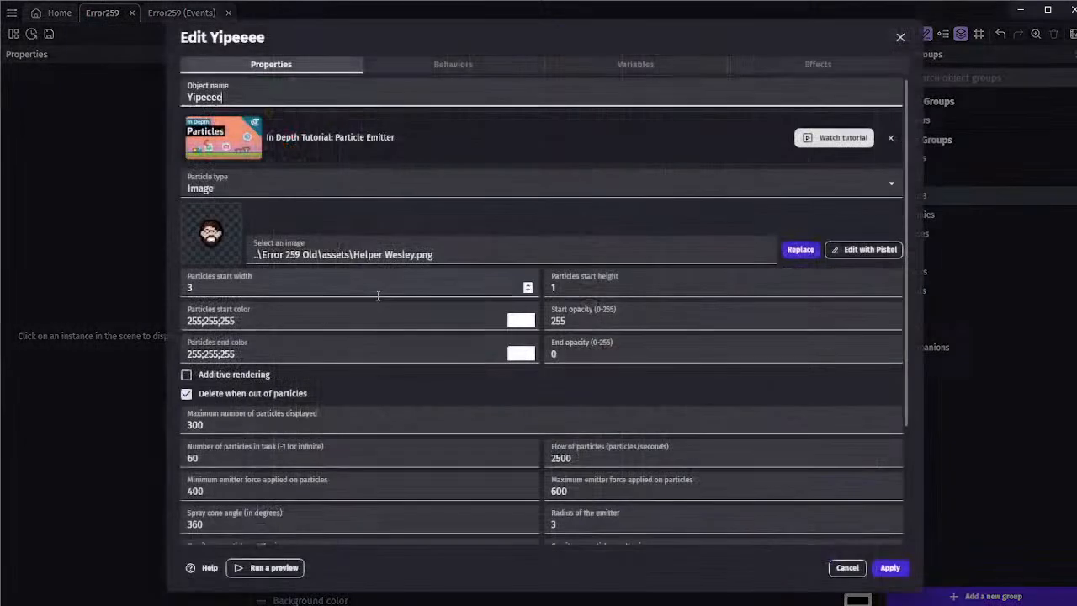
click(219, 291)
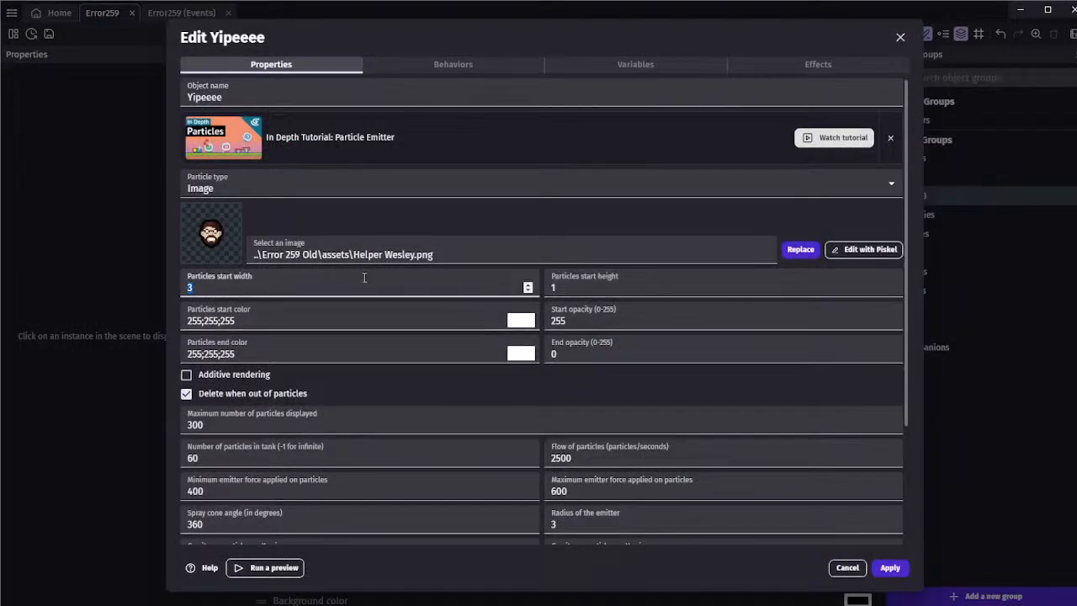
scroll(309, 371, down, 3)
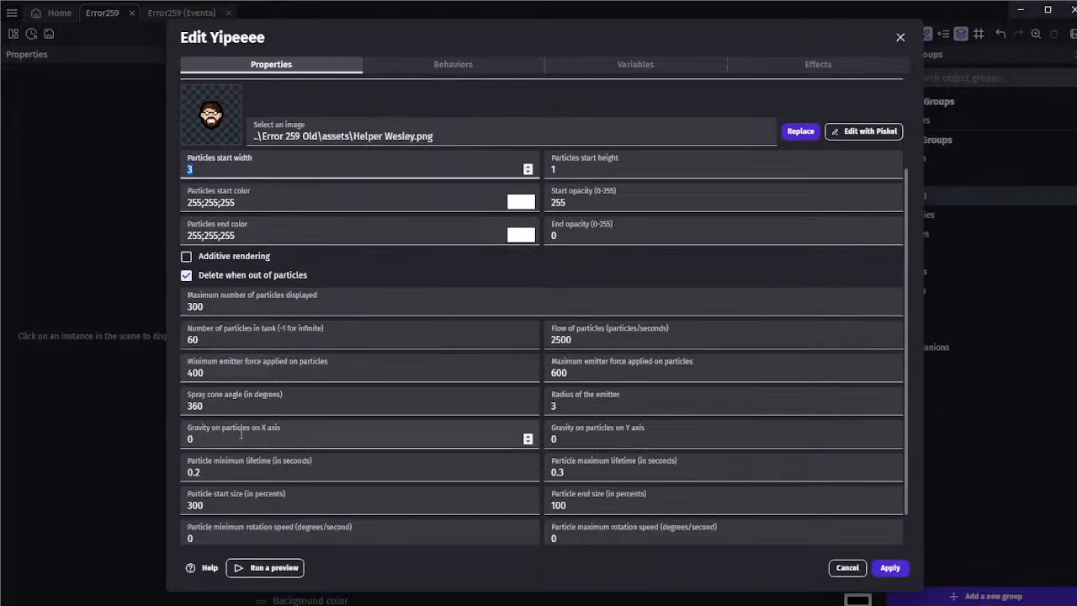
scroll(252, 454, down, 1)
click(187, 468)
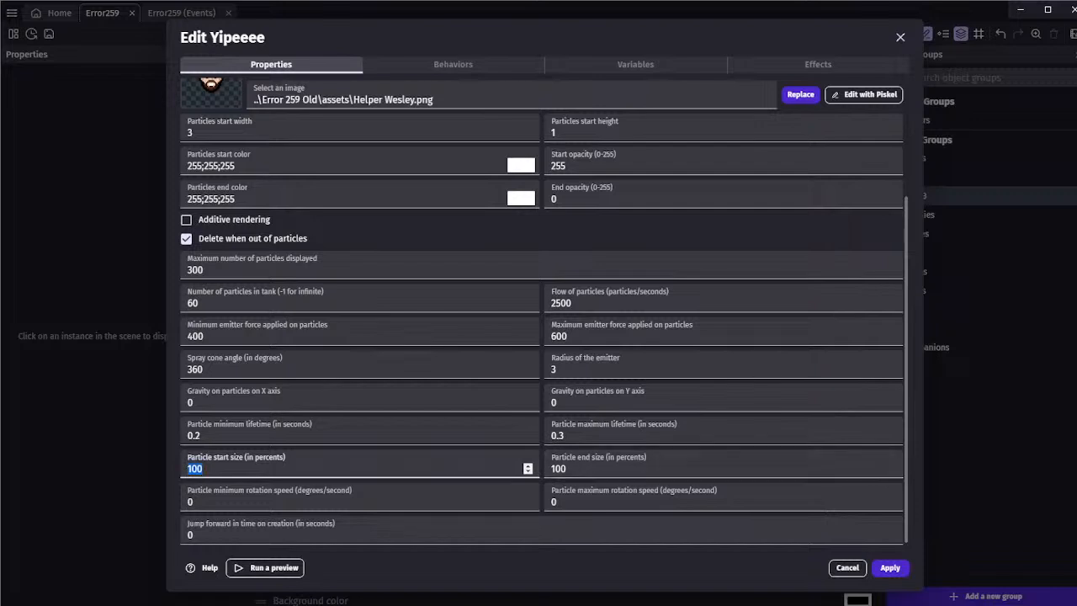
text(-0)
drag(252, 467, 8, 458)
click(167, 406)
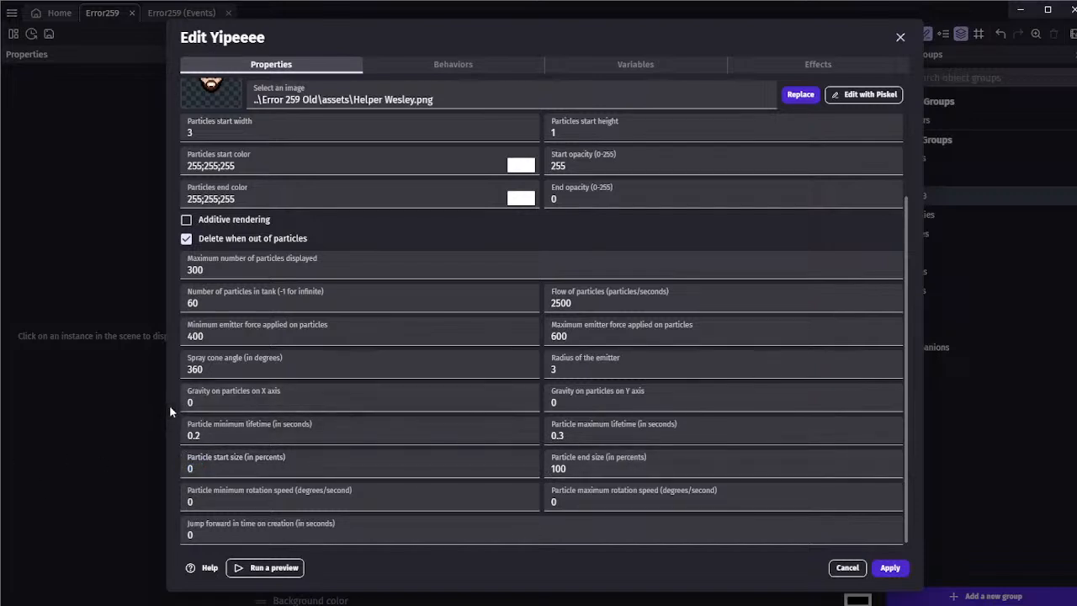
Check Yipeeee's Pixelate effect, set its maximum emitter force to 400, apply the changes and start a preview
click(836, 64)
drag(219, 148, 178, 165)
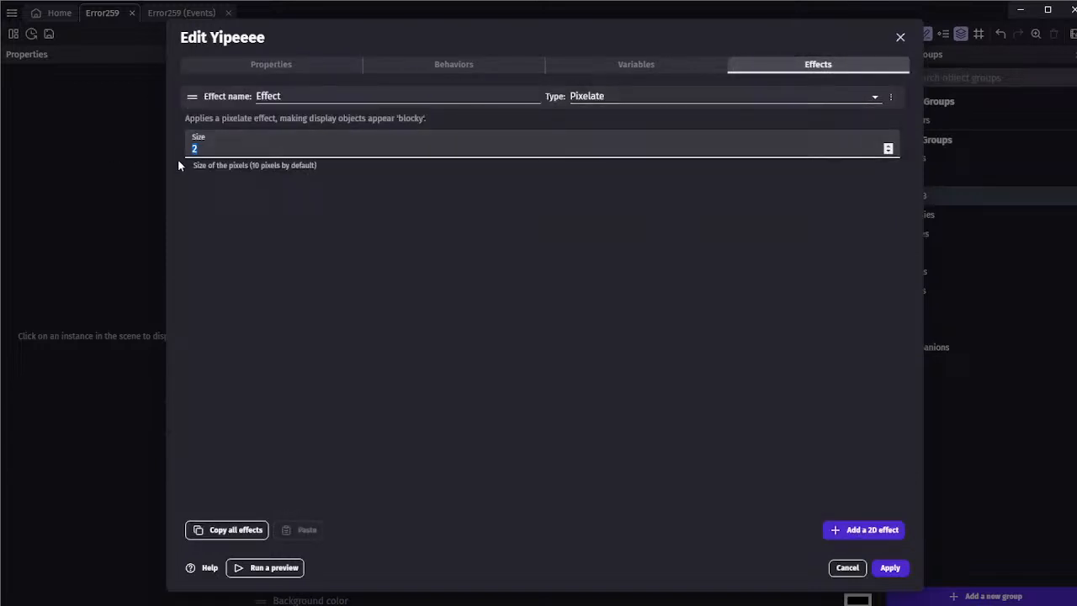
click(278, 67)
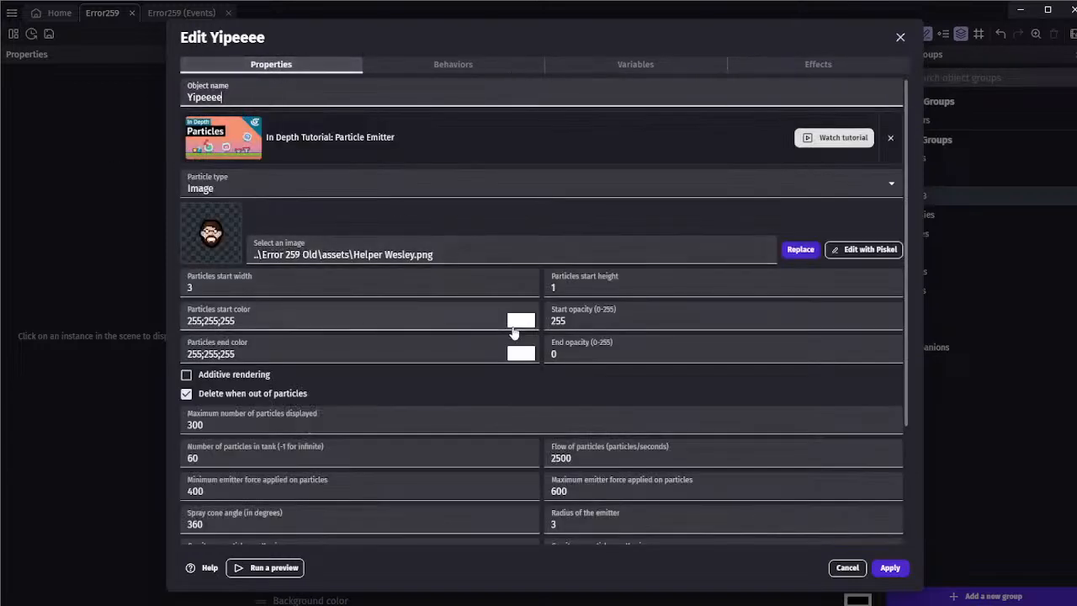
scroll(528, 382, down, 3)
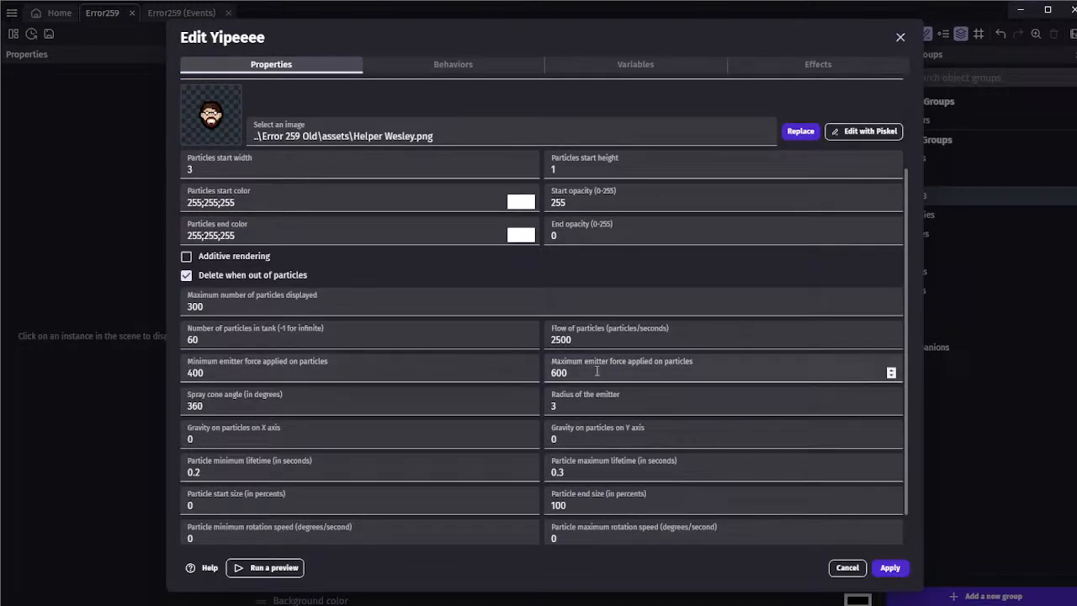
drag(598, 372, 519, 364)
text(4)
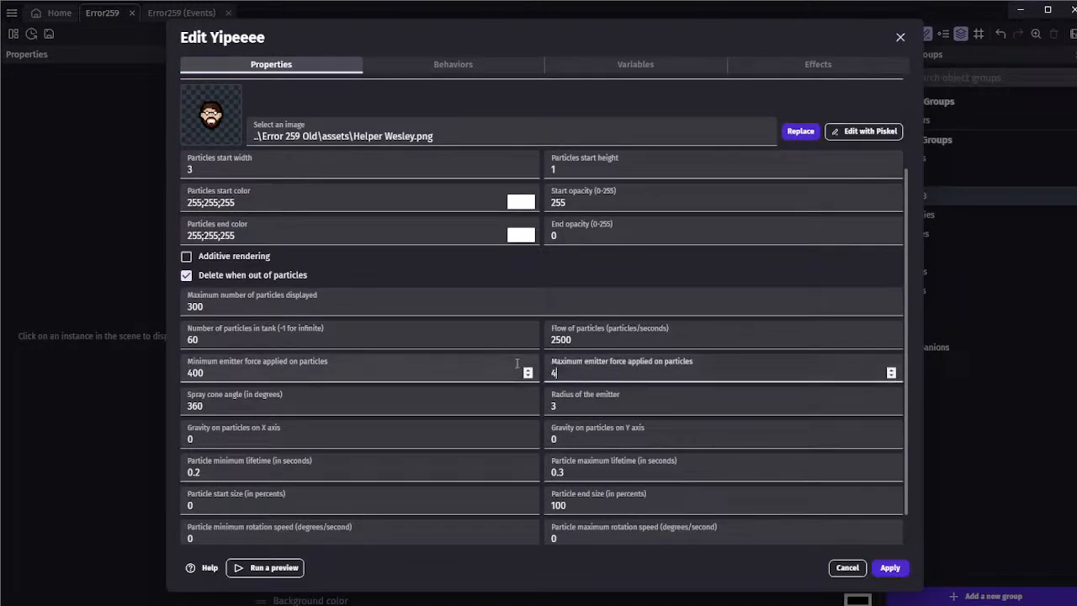
text(00)
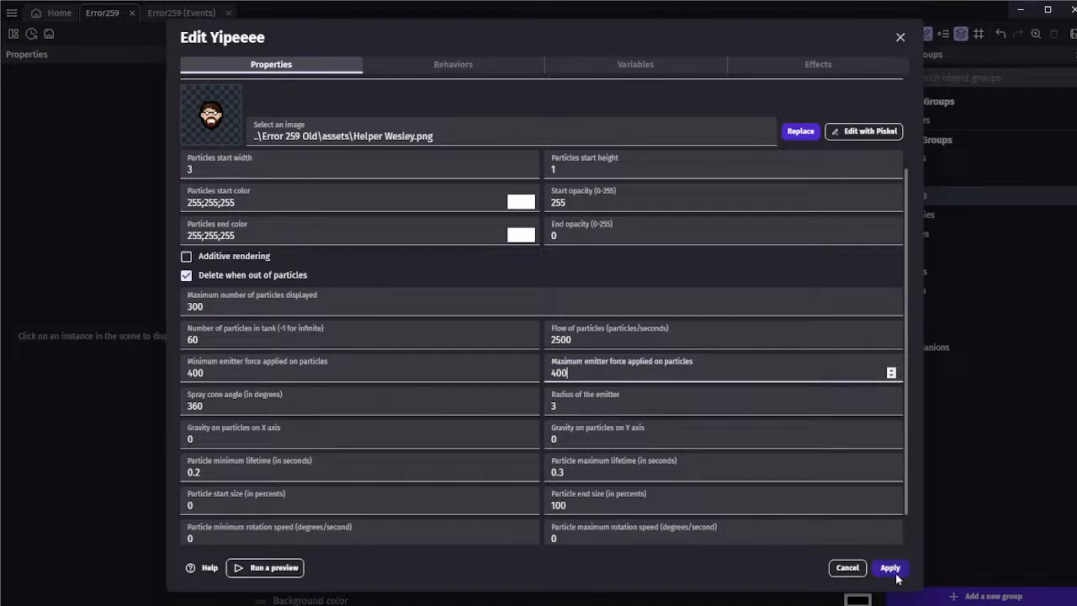
click(890, 568)
click(532, 33)
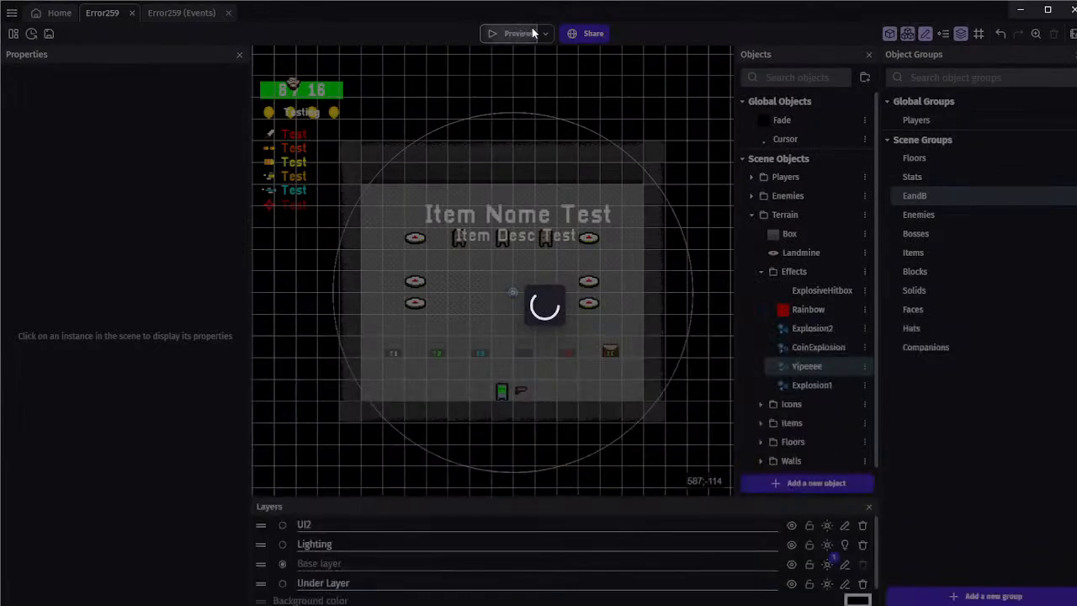
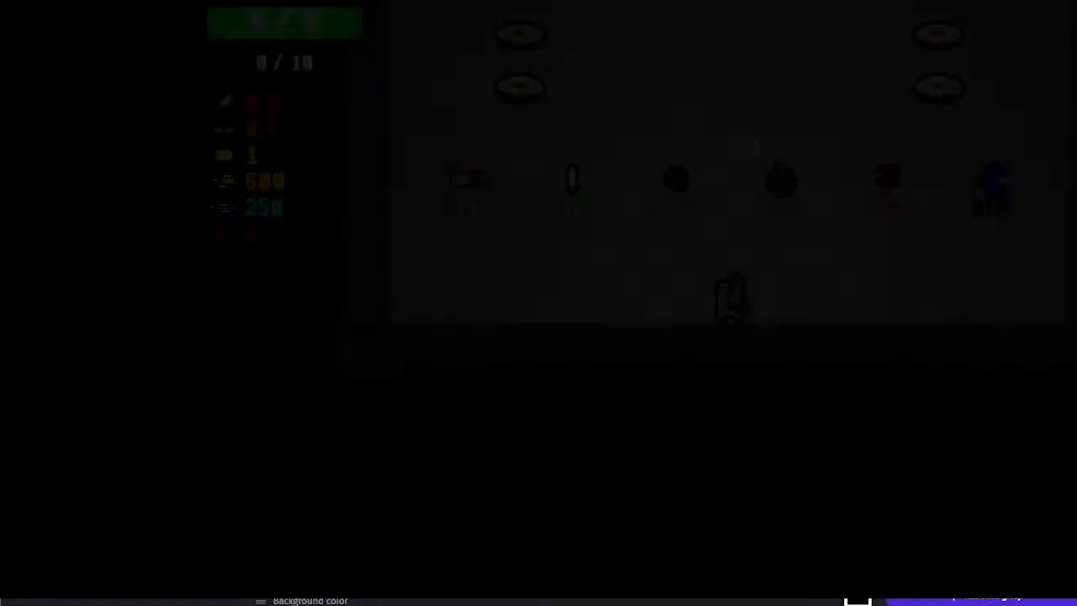
Collect Helper Wesley from the T4 pedestal and walk into the left-side landmines to take damage
key(w)
key(d)
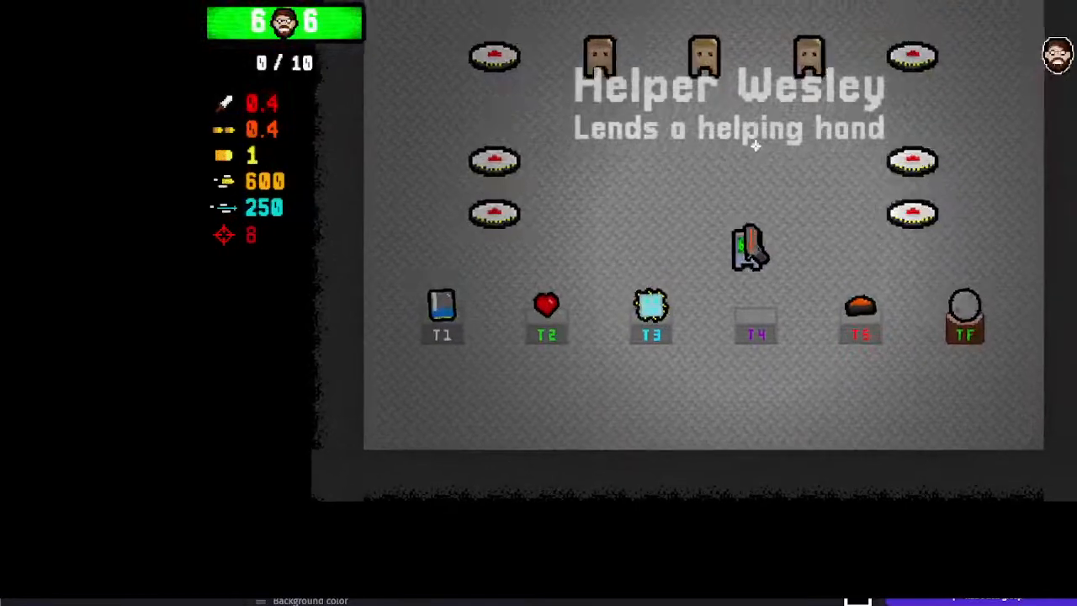
key(a)
key(a)
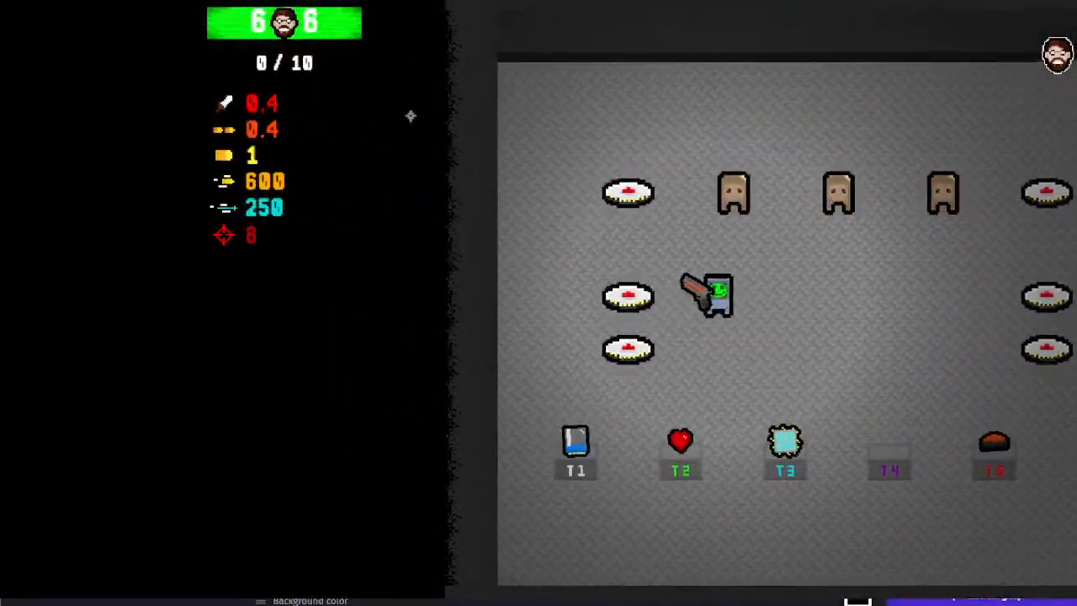
key(w)
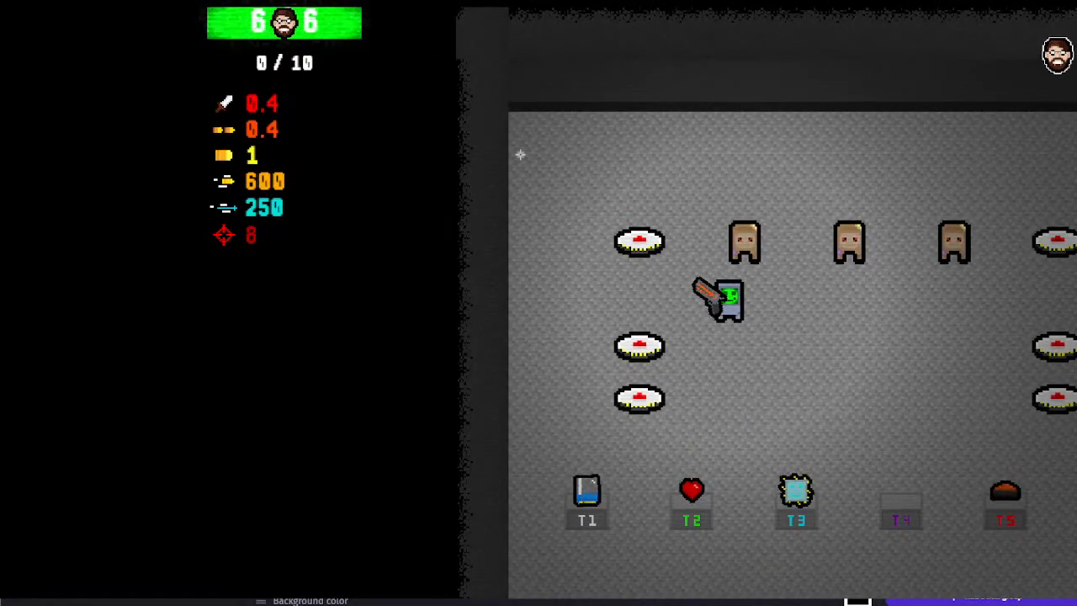
key(a)
key(w)
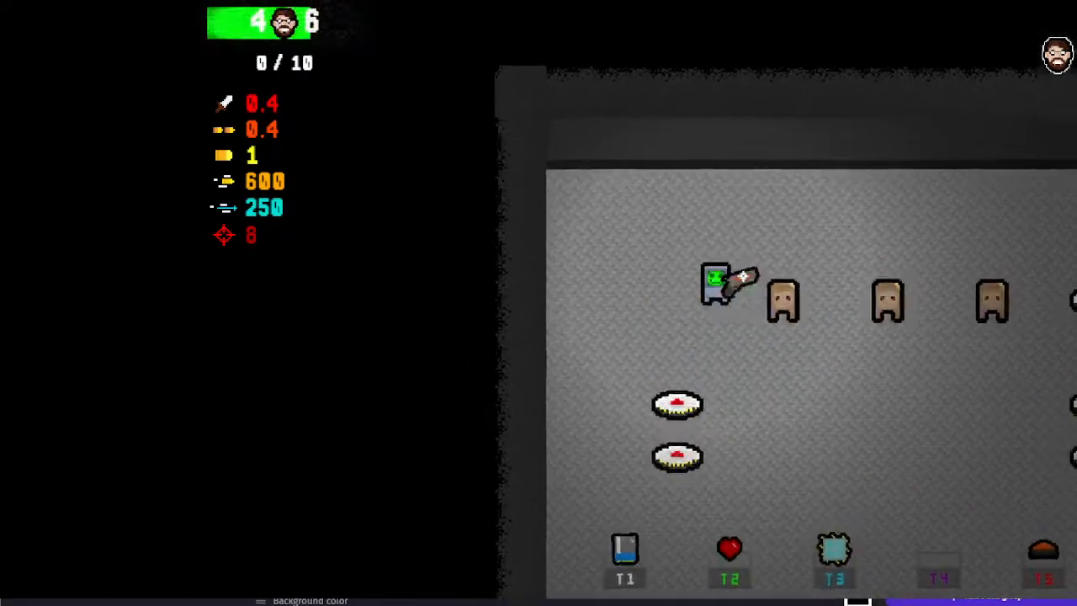
key(a)
key(s)
key(d)
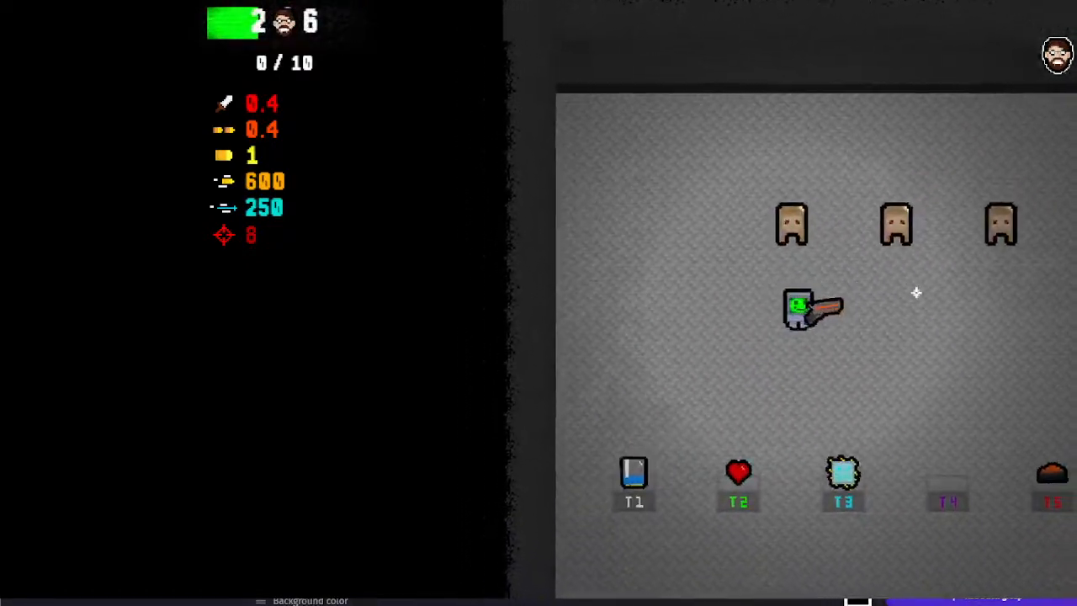
Walk into the upper-right landmine to test Helper Wesley's revive particles, and close the preview
key(w)
key(d)
key(w)
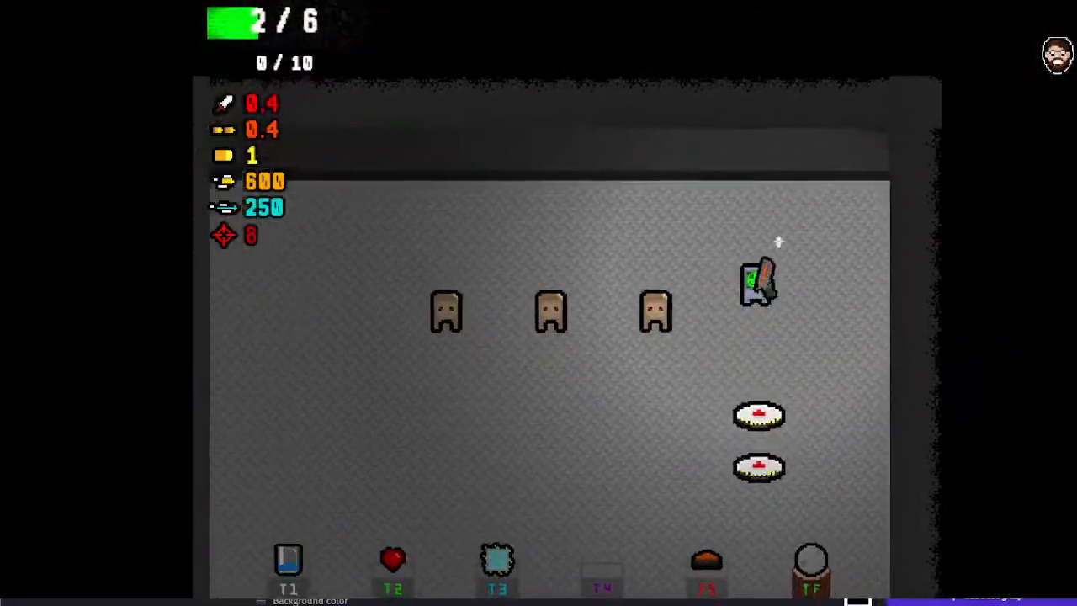
key(s)
key(a)
key(alt+F4)
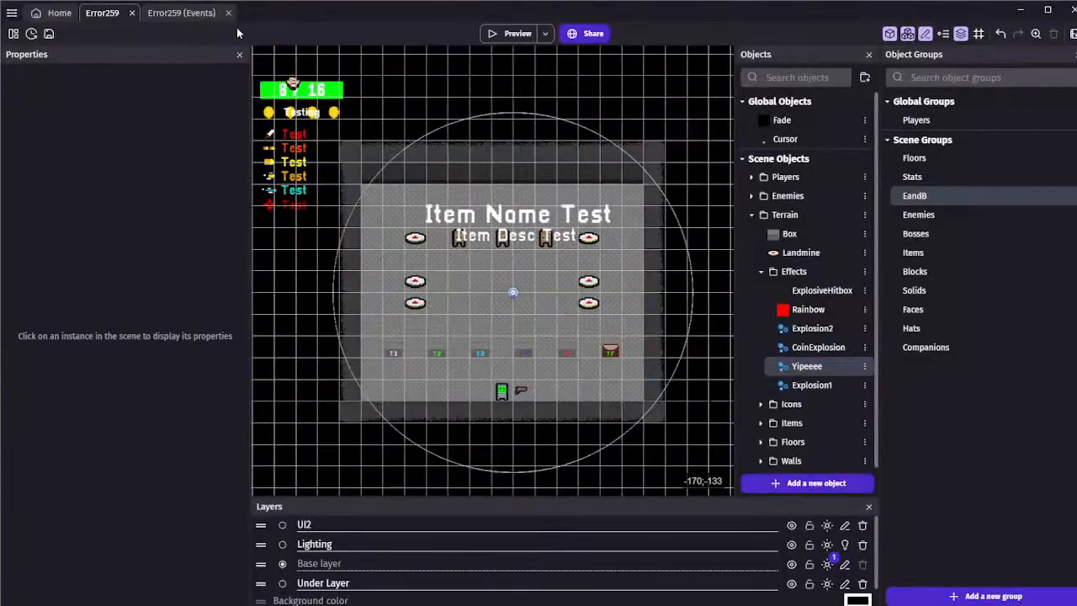
Set Yipeeee's particle maximum lifetime to 0.8 seconds and its minimum and maximum emitter force to 300, and apply the changes
double_click(806, 366)
scroll(545, 352, down, 1)
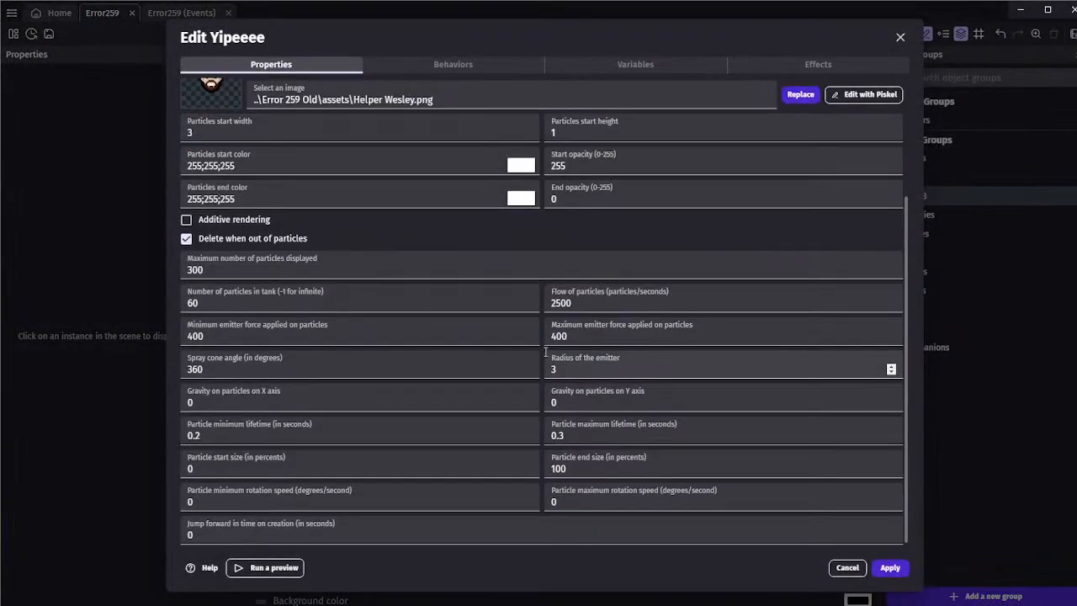
click(563, 435)
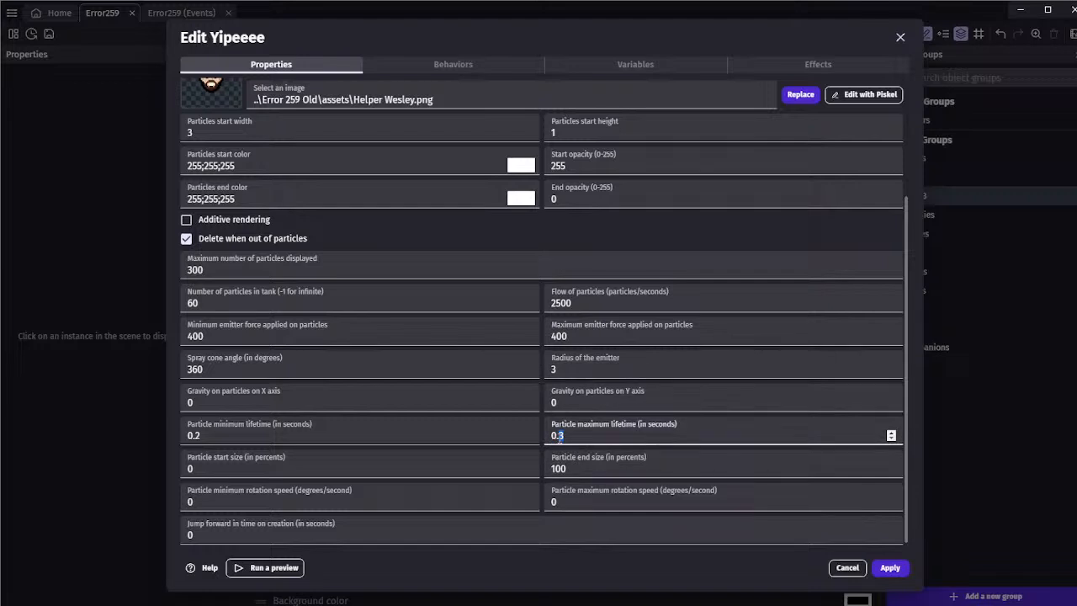
key(shift+Tab)
key(shift+Tab)
key(shift+Tab)
key(shift+Tab)
key(shift+Tab)
key(shift+Tab)
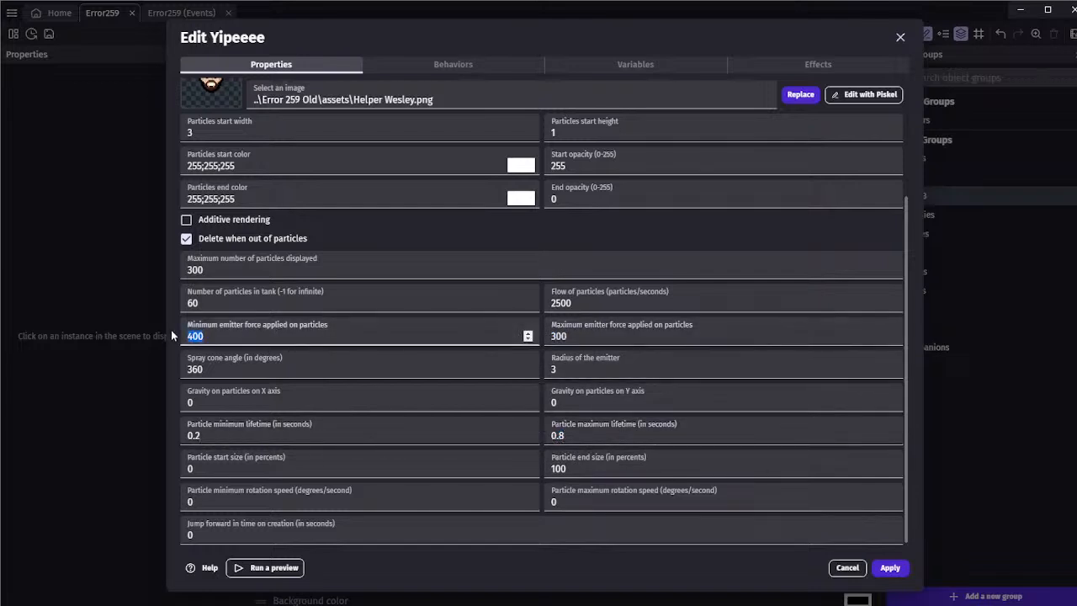
key(BackSpace)
text(300)
click(173, 333)
click(879, 567)
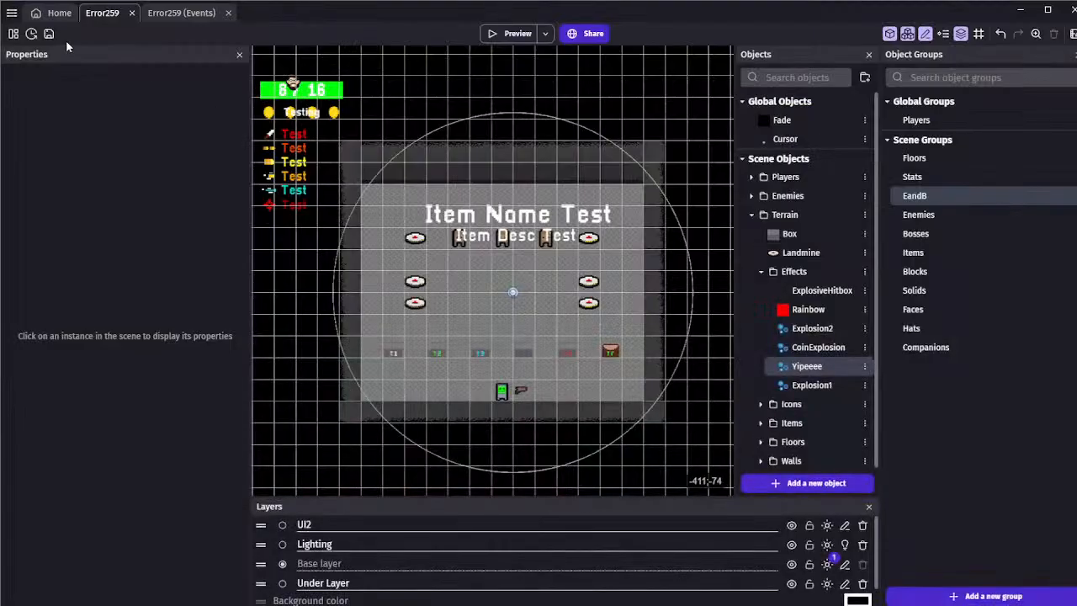
Save the project and collapse the Effects and Terrain object folders
scroll(459, 89, down, 1)
scroll(507, 123, up, 1)
scroll(507, 122, up, 1)
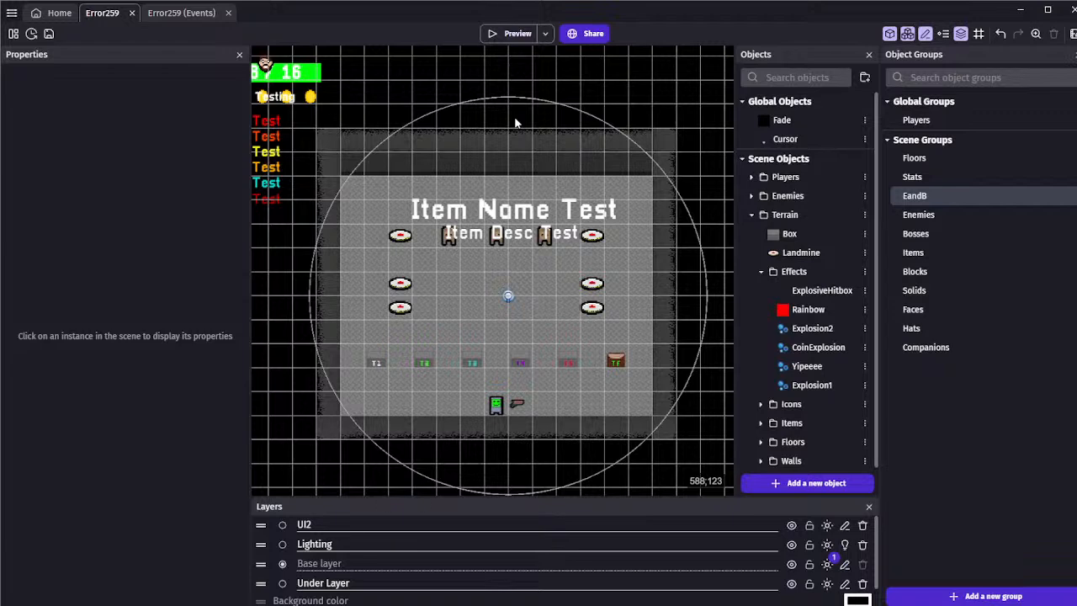
click(48, 34)
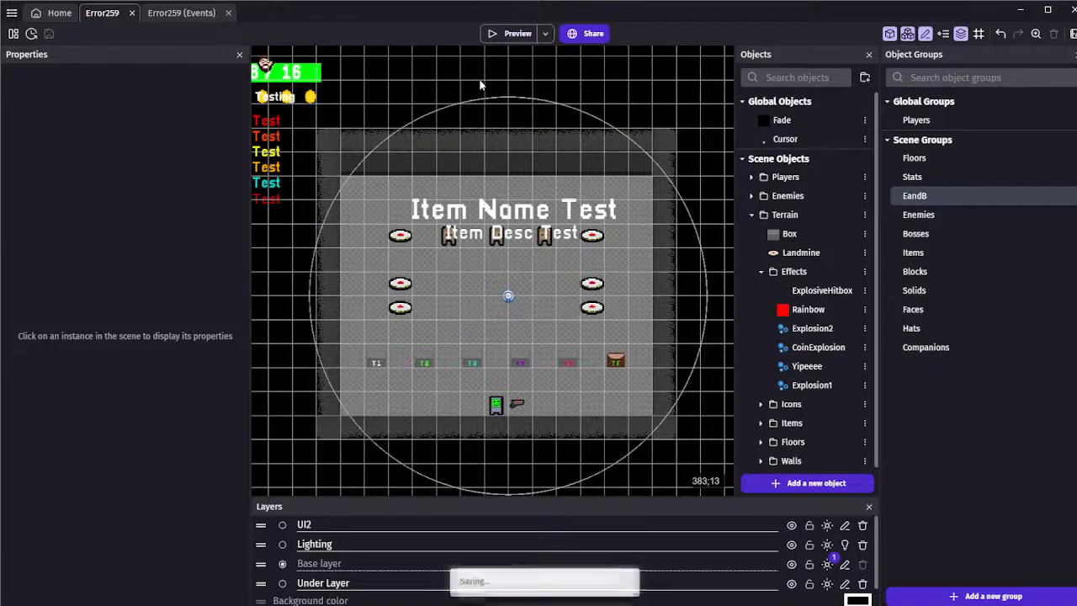
click(763, 272)
click(751, 215)
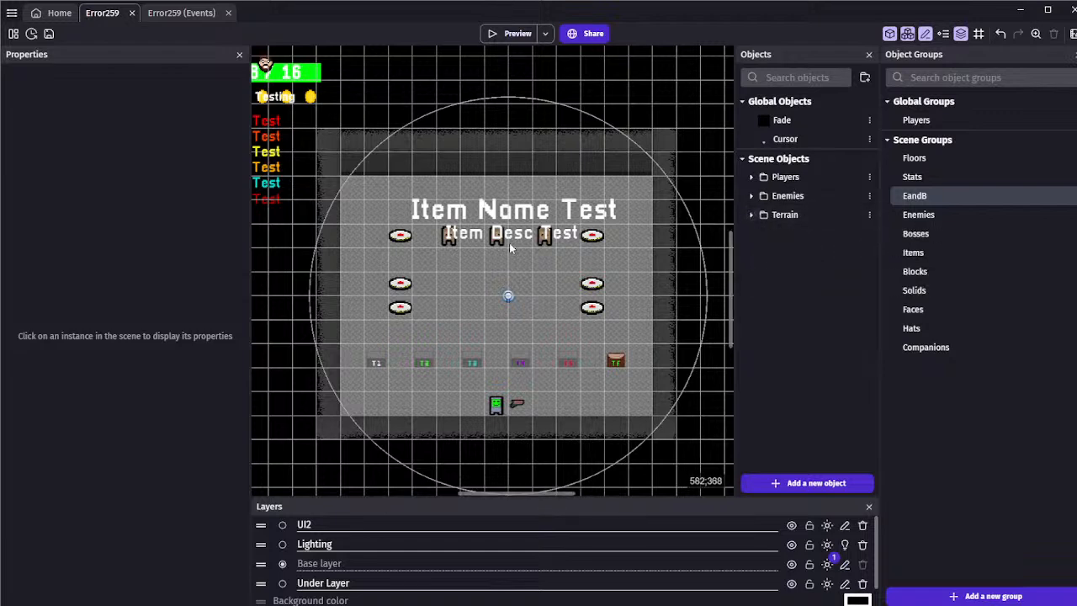
scroll(480, 270, up, 3)
click(751, 177)
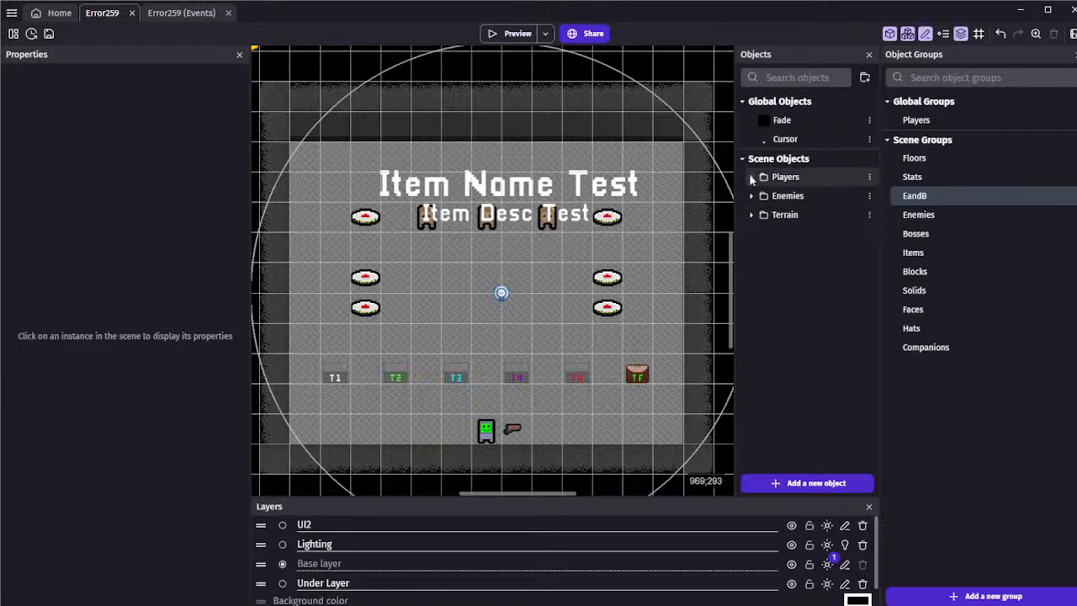
click(751, 178)
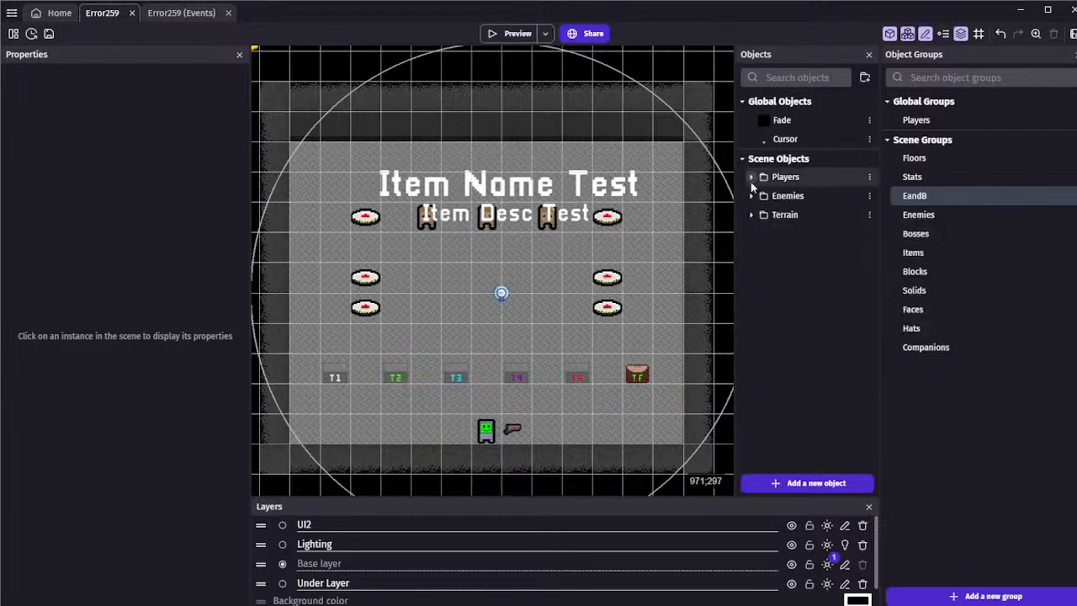
click(751, 215)
click(750, 215)
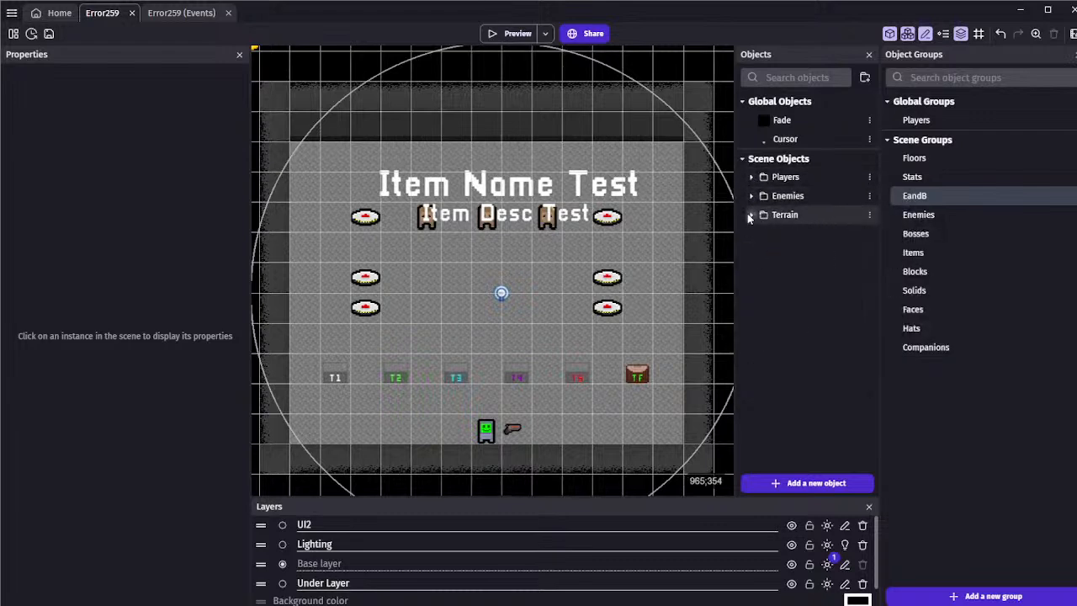
click(749, 217)
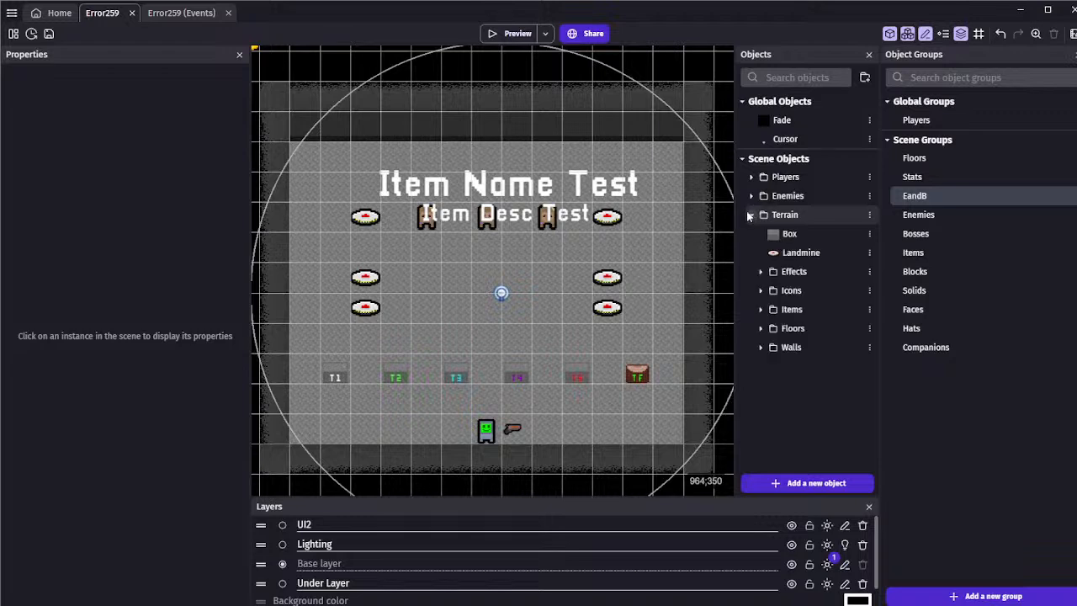
click(750, 215)
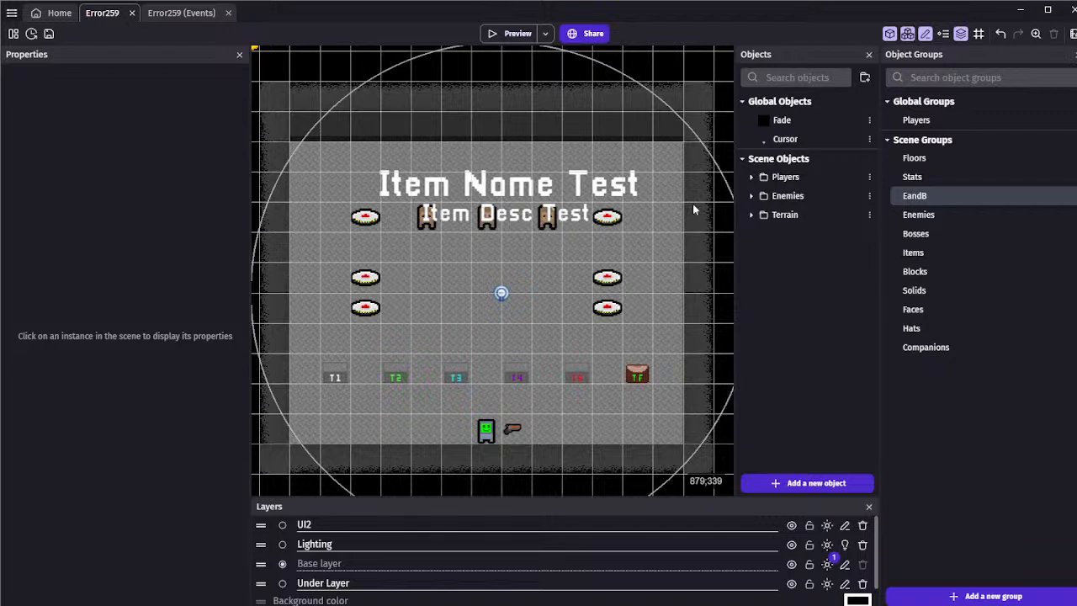
Save the project and move the lowest landmine on each side of the room down to Y 552
click(49, 34)
ctrl+scroll(451, 250, up, 1)
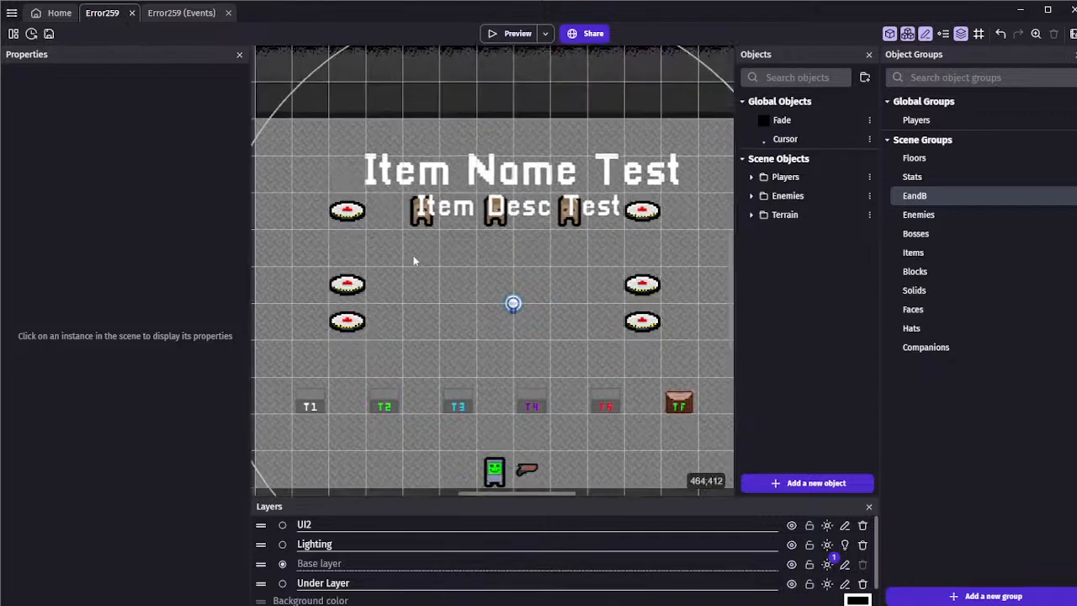
click(350, 321)
drag(351, 322, 349, 358)
click(642, 321)
drag(642, 320, 642, 358)
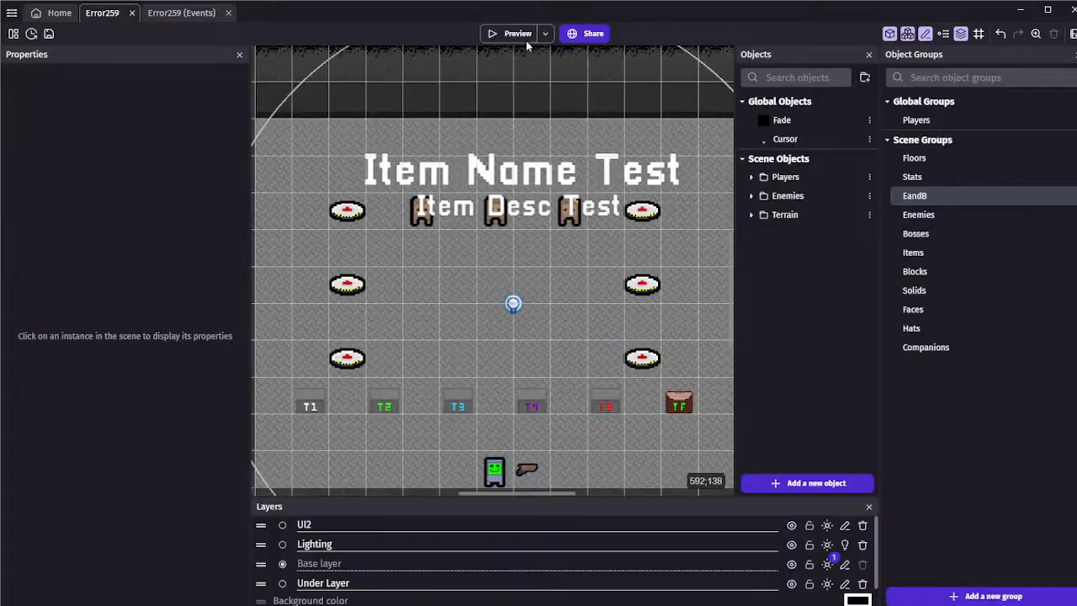
Preview the scene, walk into the left-side landmines to test their damage, and close the preview
click(522, 35)
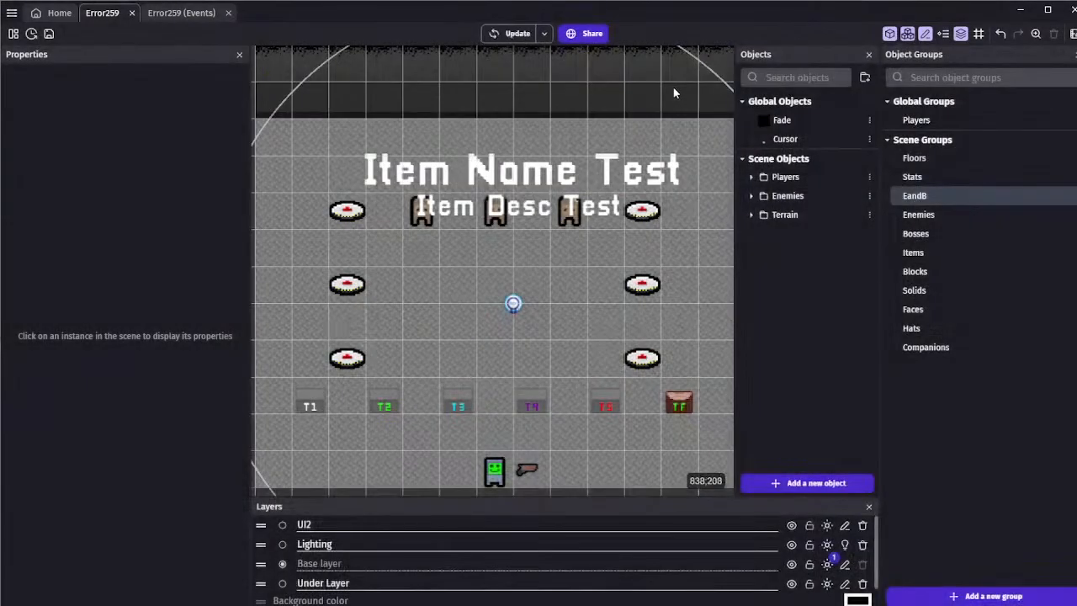
key(a)
key(w)
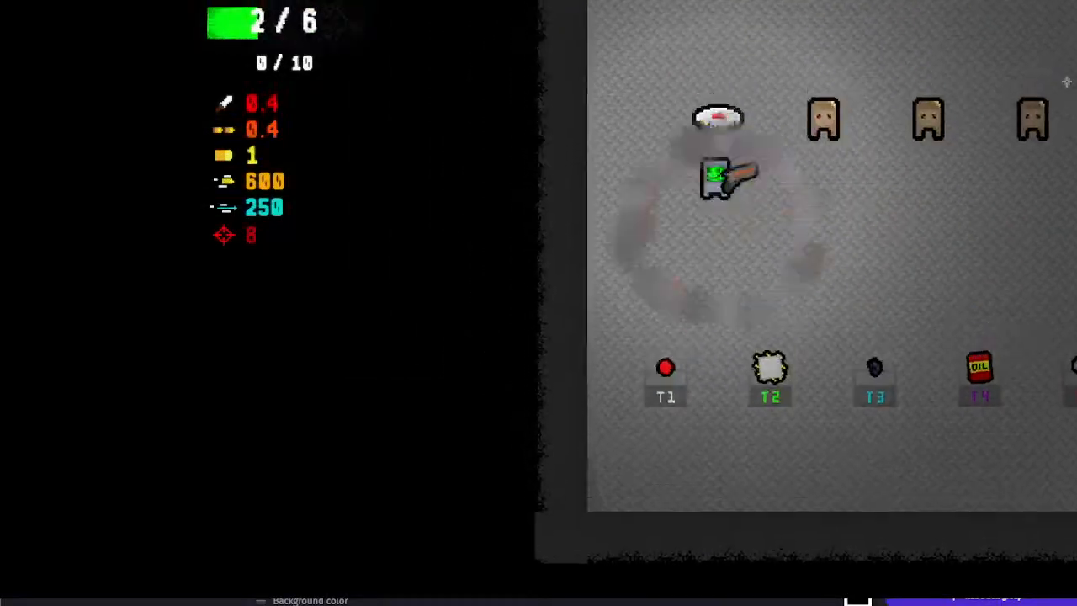
key(alt+F4)
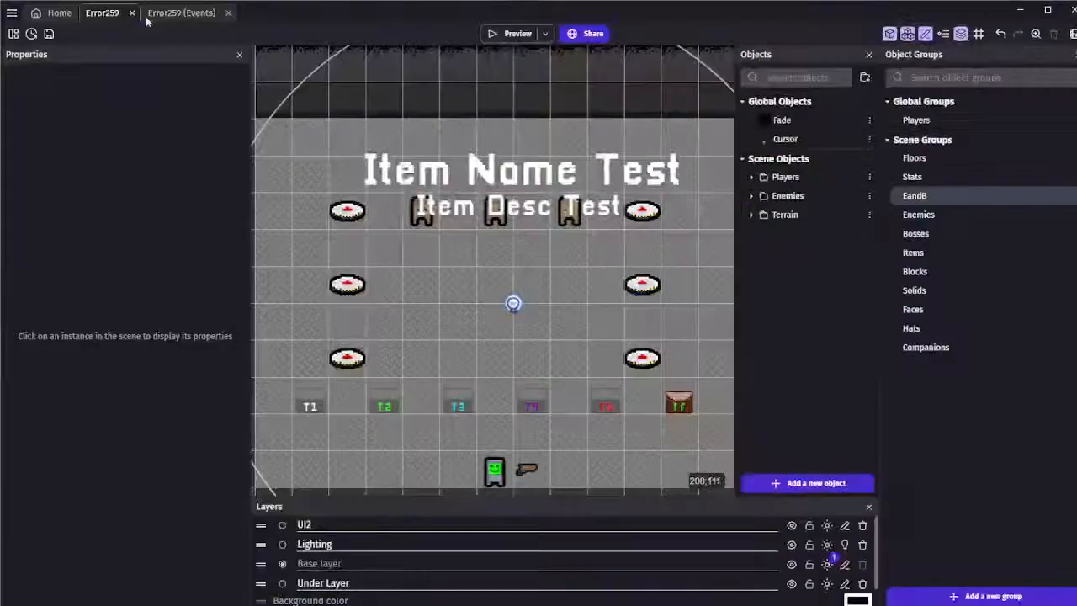
Save the project and delete the three landmines on the left side of the room
click(49, 34)
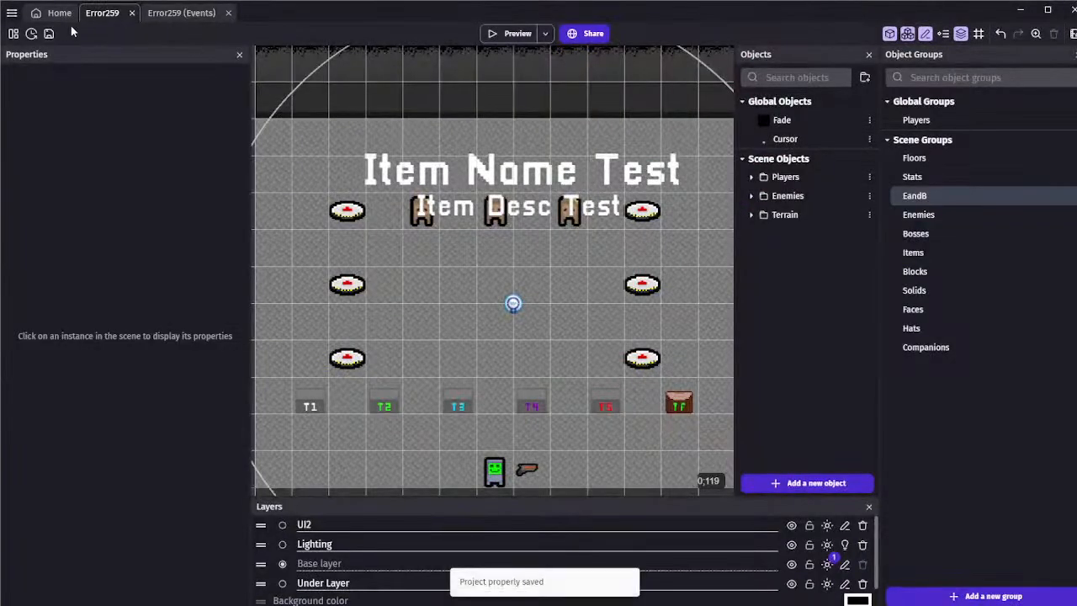
click(348, 284)
key(Delete)
click(345, 360)
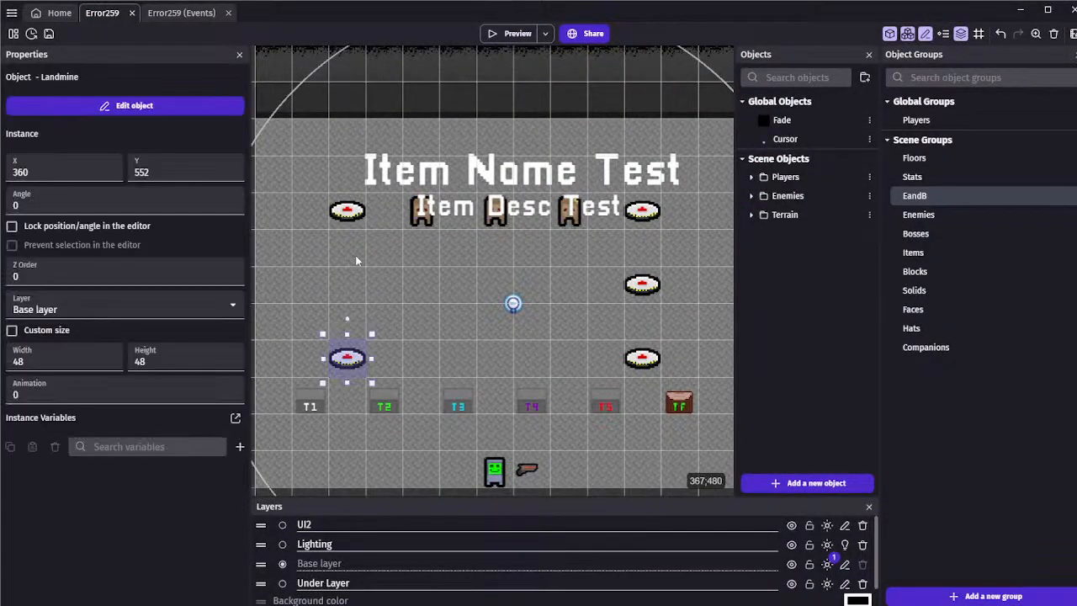
key(Delete)
click(347, 210)
key(Delete)
Delete the three landmines on the right side of the room and save the project
click(642, 210)
key(Delete)
click(642, 284)
key(Delete)
click(642, 357)
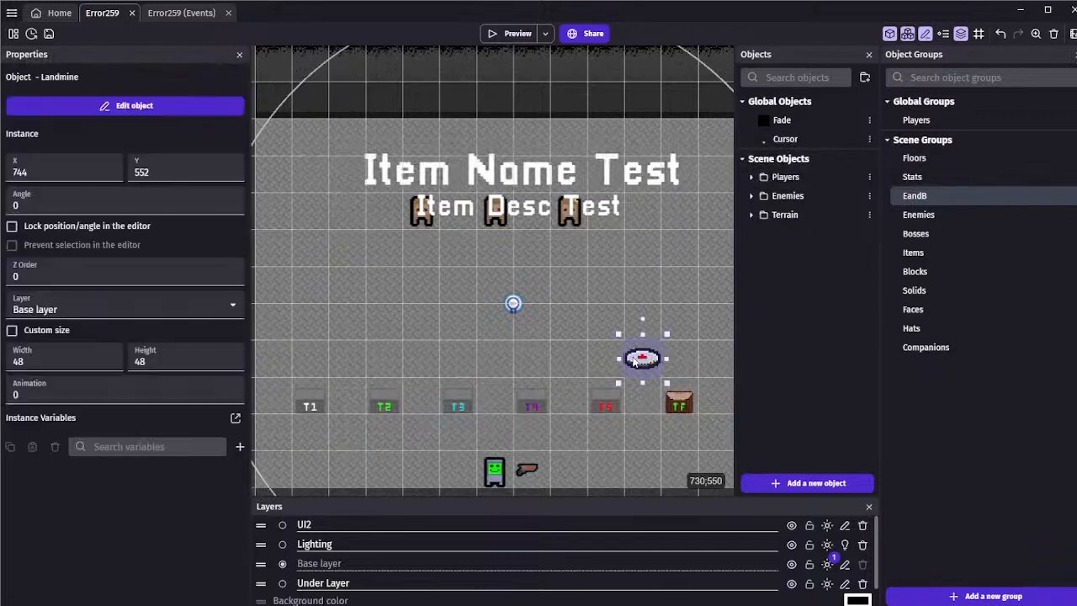
key(Delete)
key(ctrl+s)
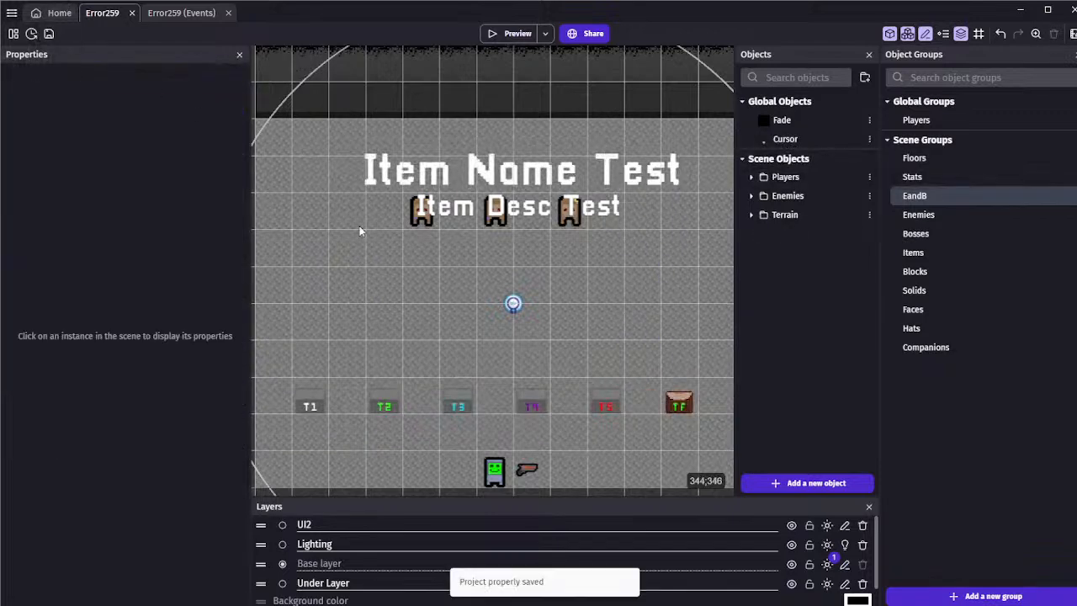
Save the project and remove the Trigger once condition from the event that deletes ExplosiveHitbox when its animation finishes
ctrl+scroll(640, 270, down, 3)
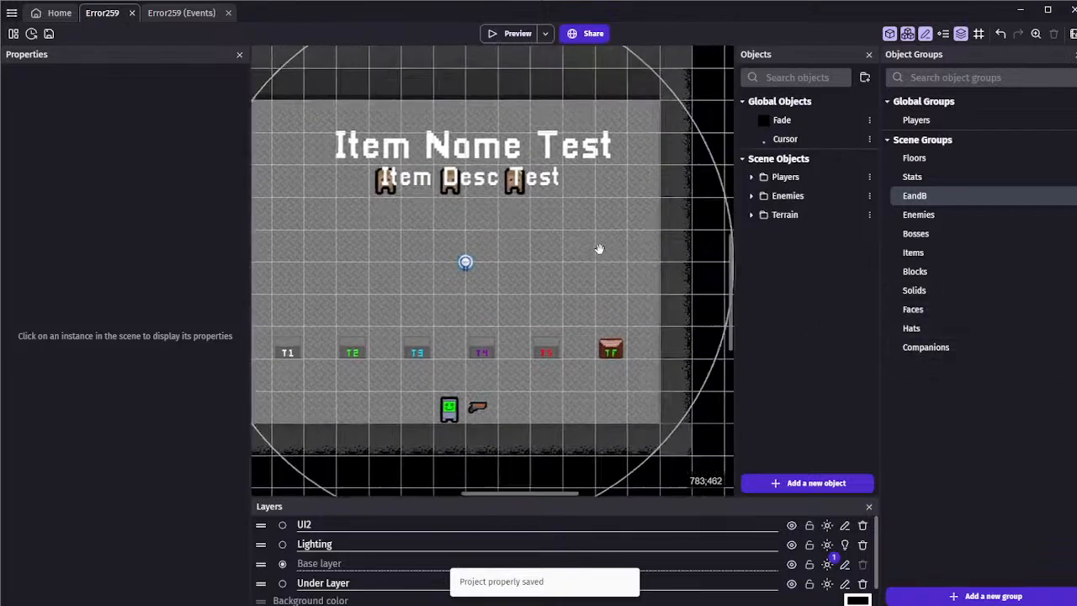
ctrl+scroll(586, 250, down, 2)
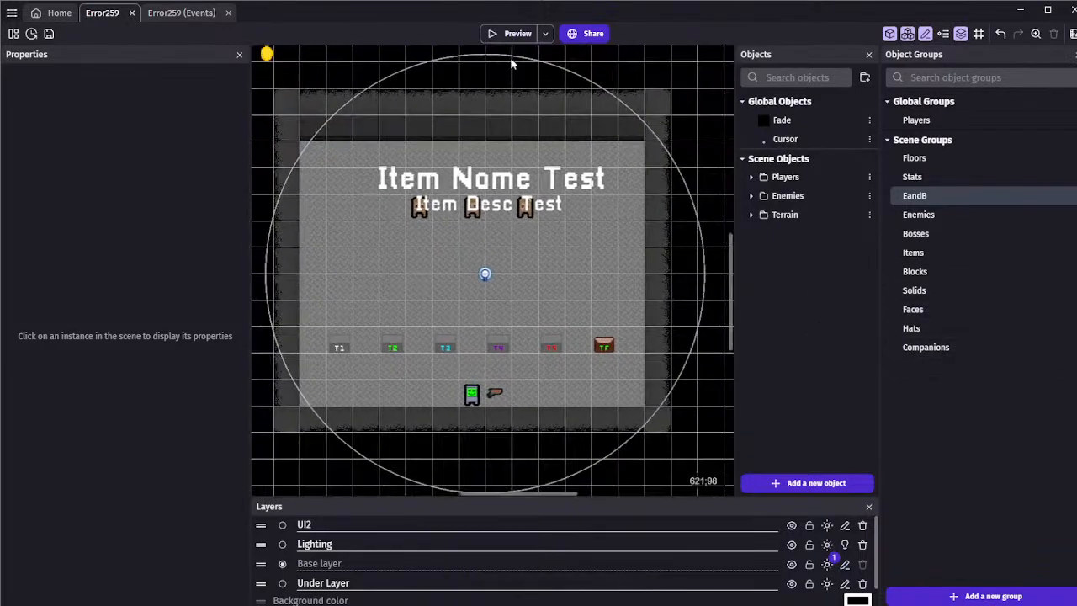
click(49, 33)
key(ctrl+Tab)
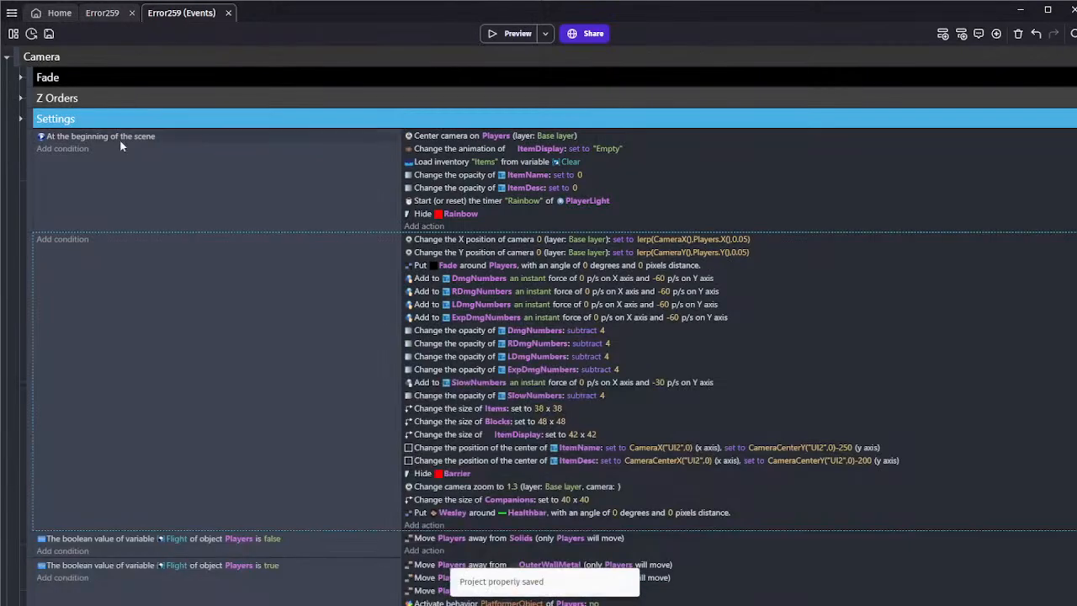
scroll(13, 99, down, 10)
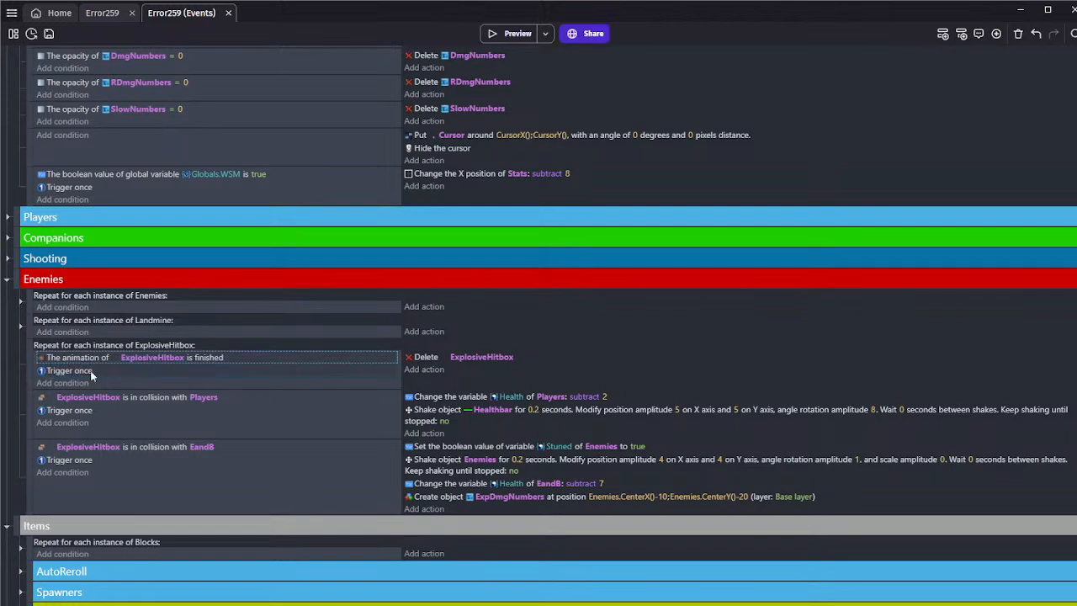
key(Delete)
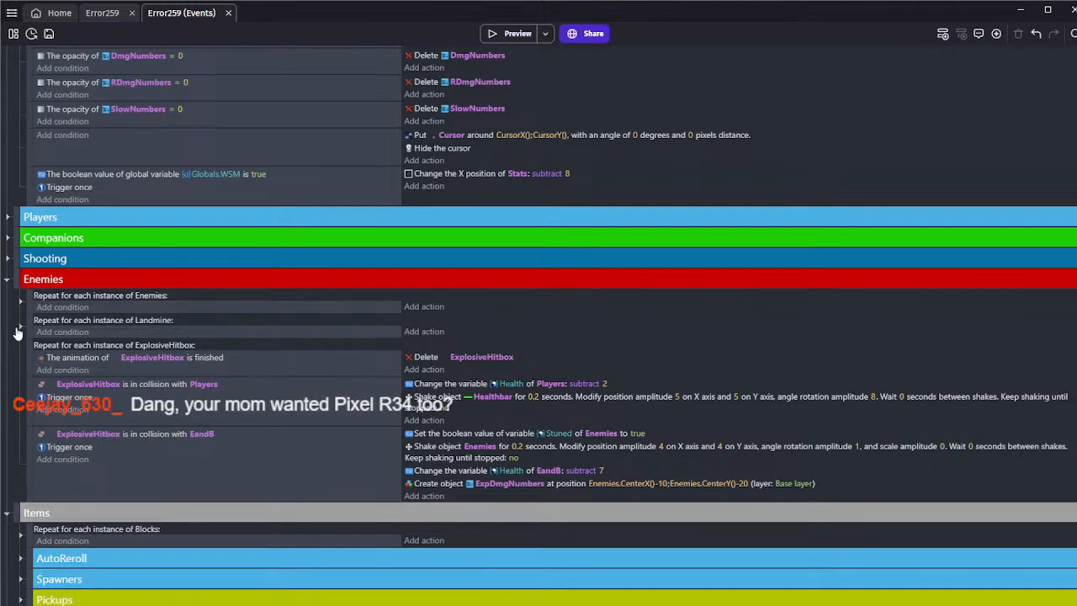
Remove the Trigger once condition from the Landmine "Boom" animation event and save the project
click(18, 330)
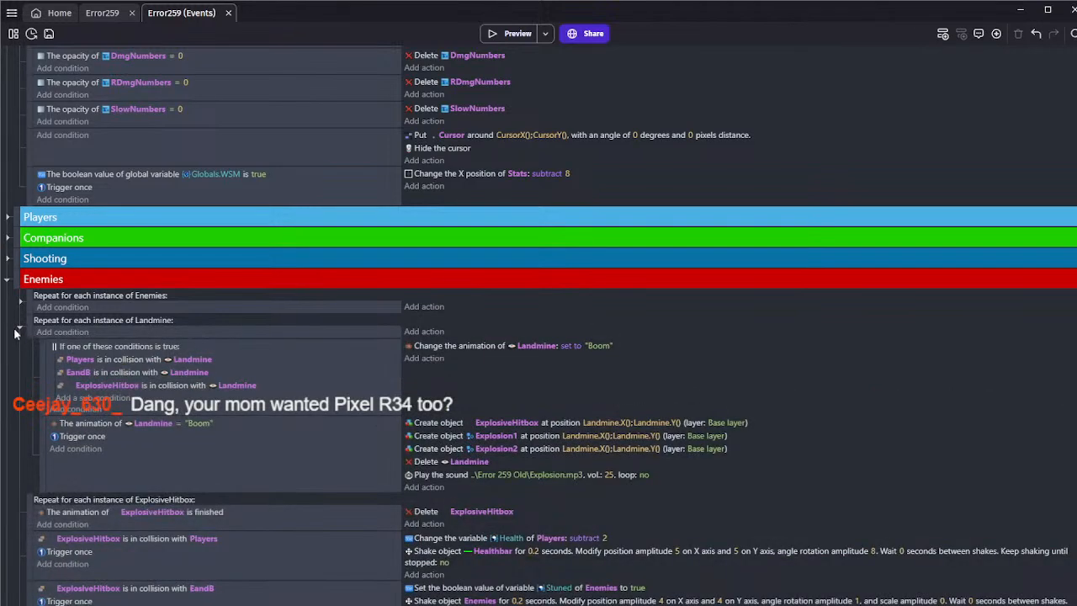
scroll(15, 333, down, 1)
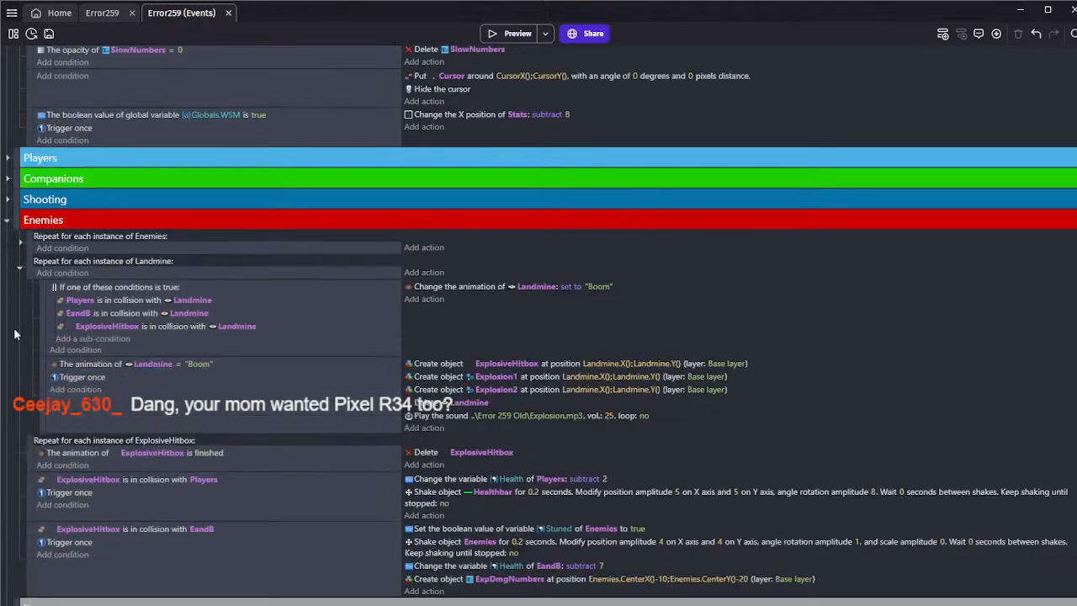
click(143, 381)
key(Delete)
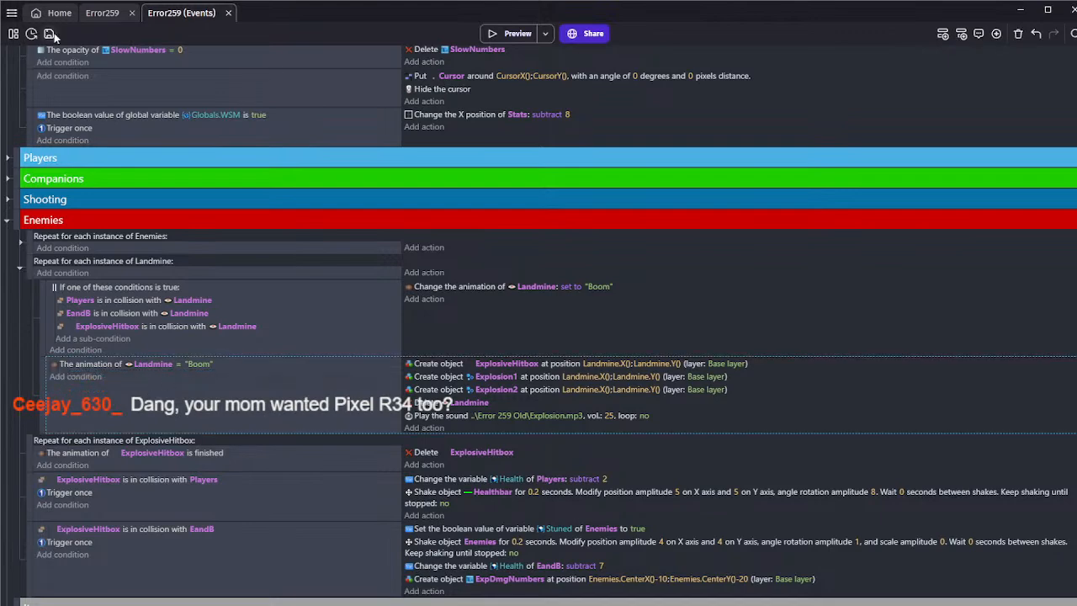
key(ctrl+s)
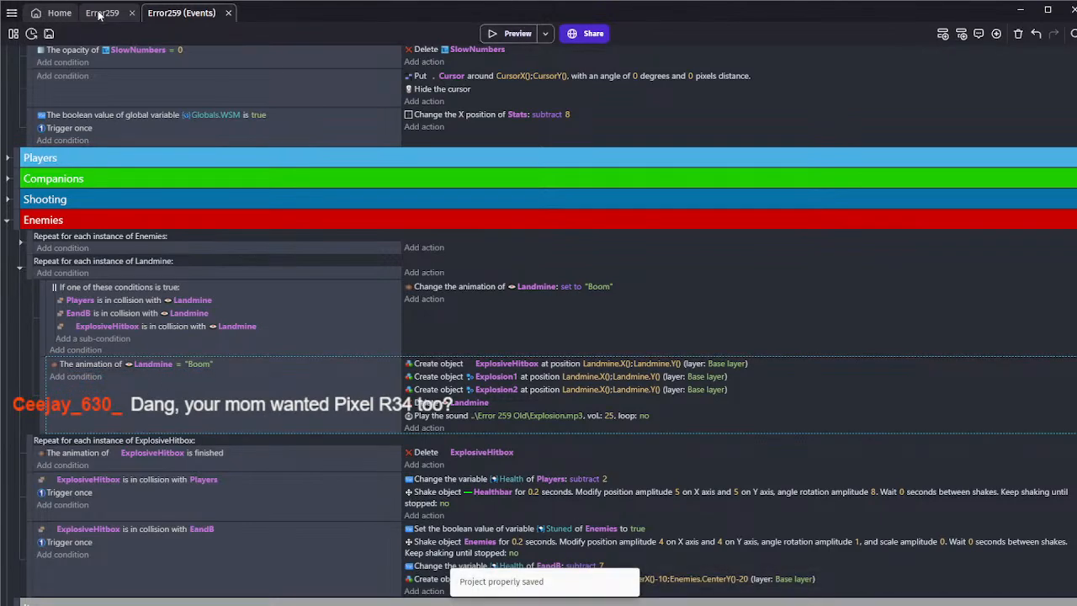
Place a column of five landmines on the left side of the room and one landmine on the upper right
click(99, 14)
click(752, 177)
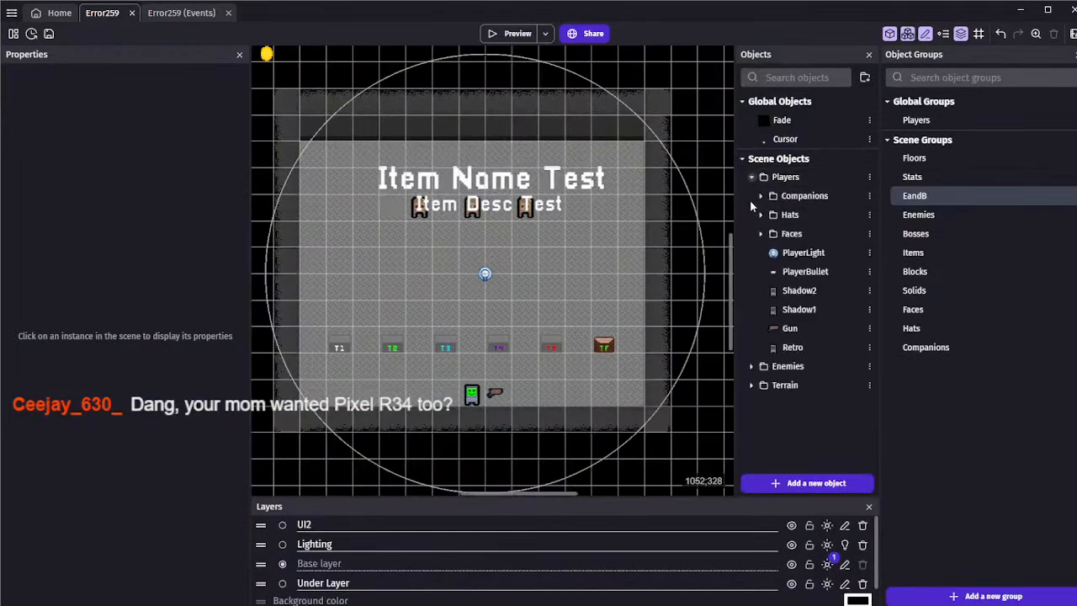
click(751, 178)
click(751, 214)
drag(830, 250, 371, 294)
key(ctrl+c)
key(ctrl+v)
key(ctrl+v)
key(ctrl+v)
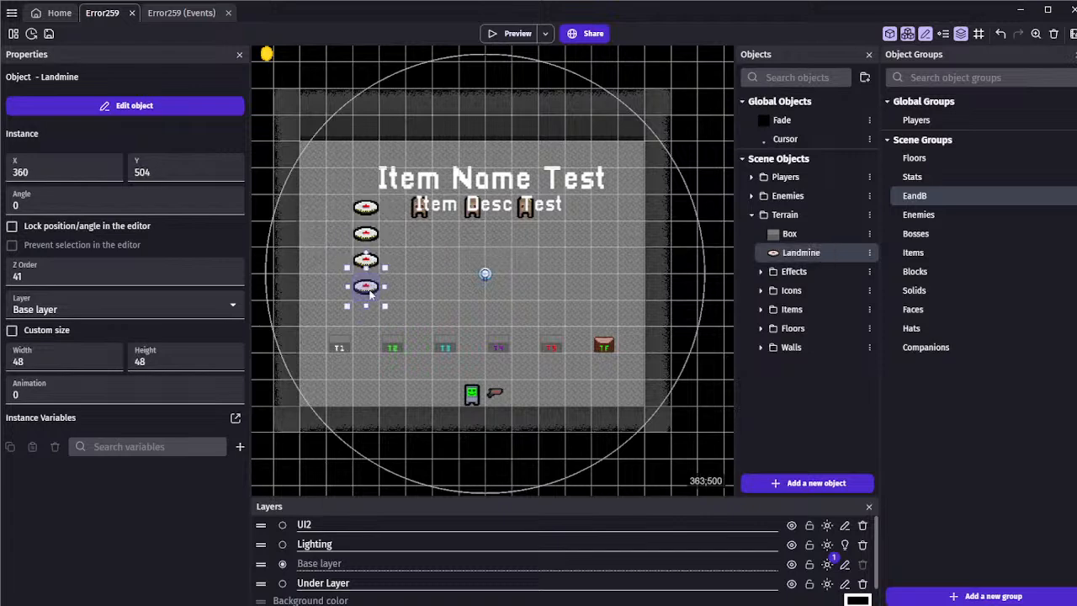
key(ctrl+v)
drag(375, 331, 371, 317)
key(ctrl+v)
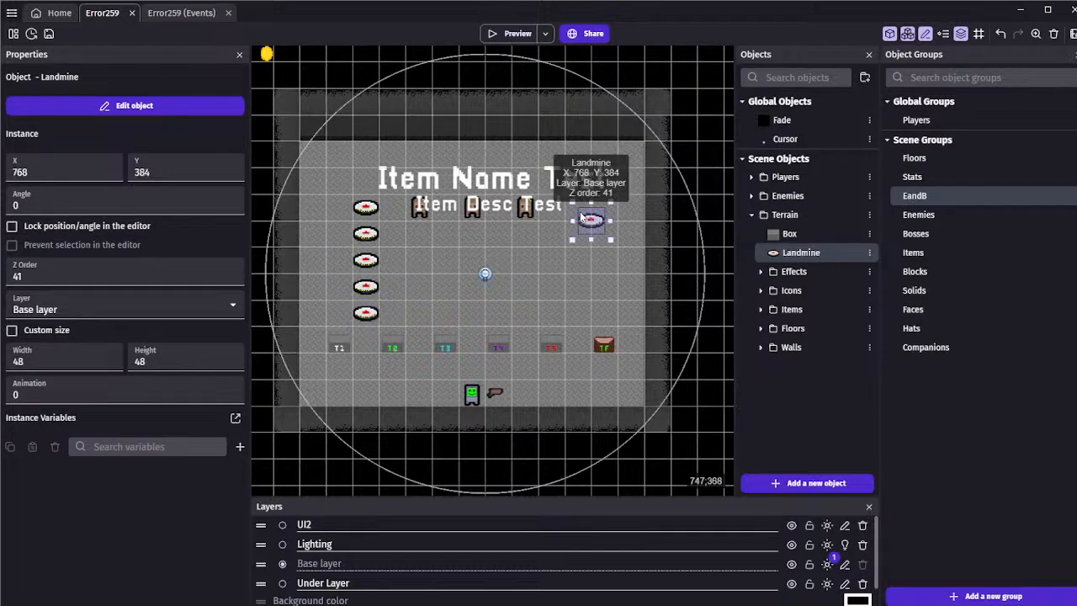
click(542, 142)
Preview the scene, walk the player into the left landmines to test the explosions, and close the preview
click(510, 33)
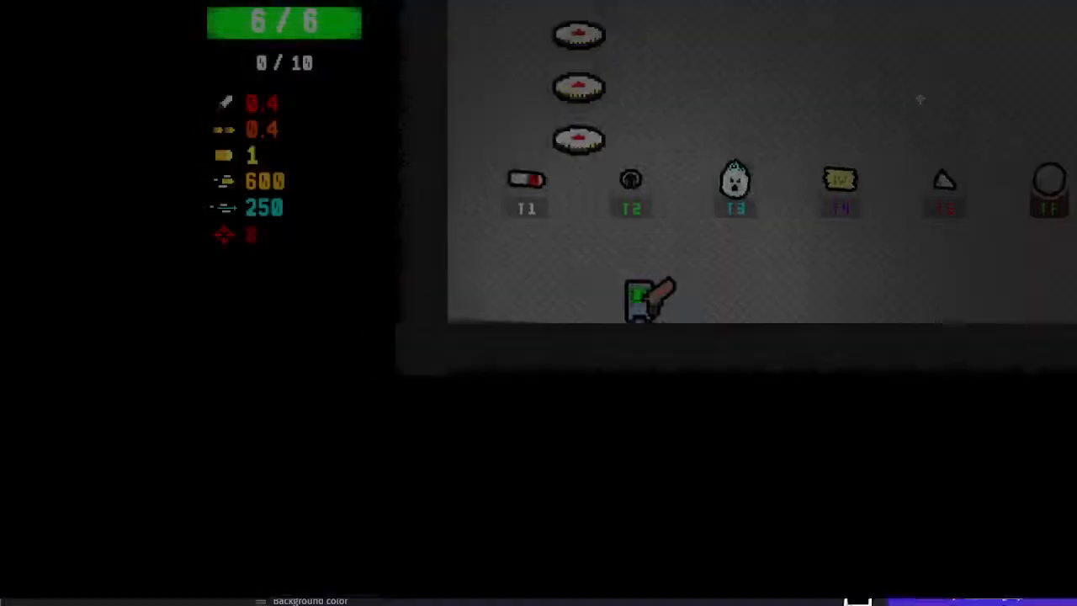
key(w)
key(w)
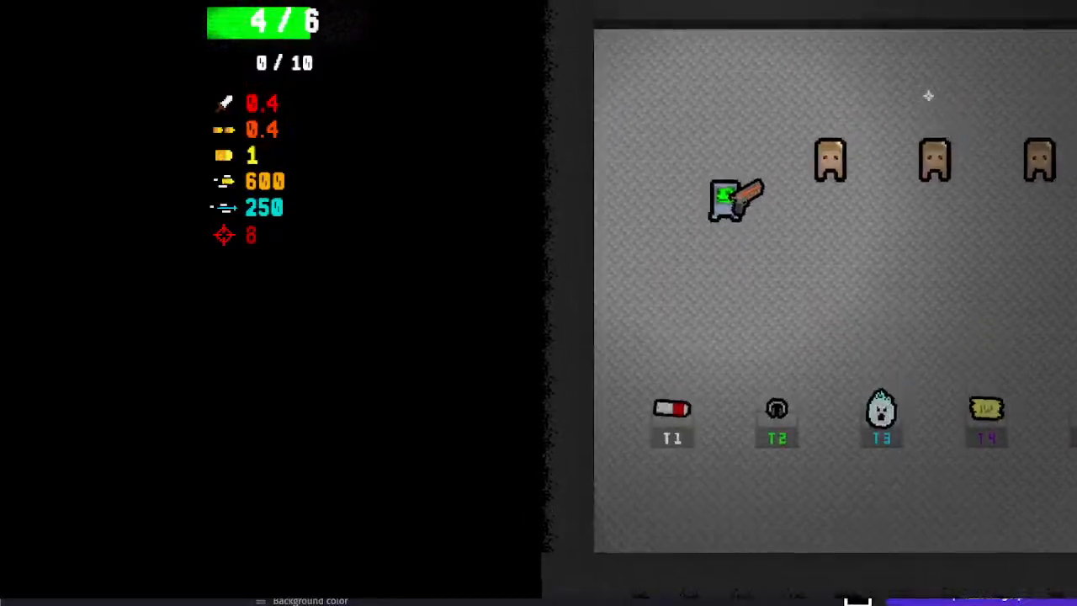
key(alt+F4)
Delete the four lower landmines of the left column, keeping the topmost one, and save the project
click(371, 310)
key(Delete)
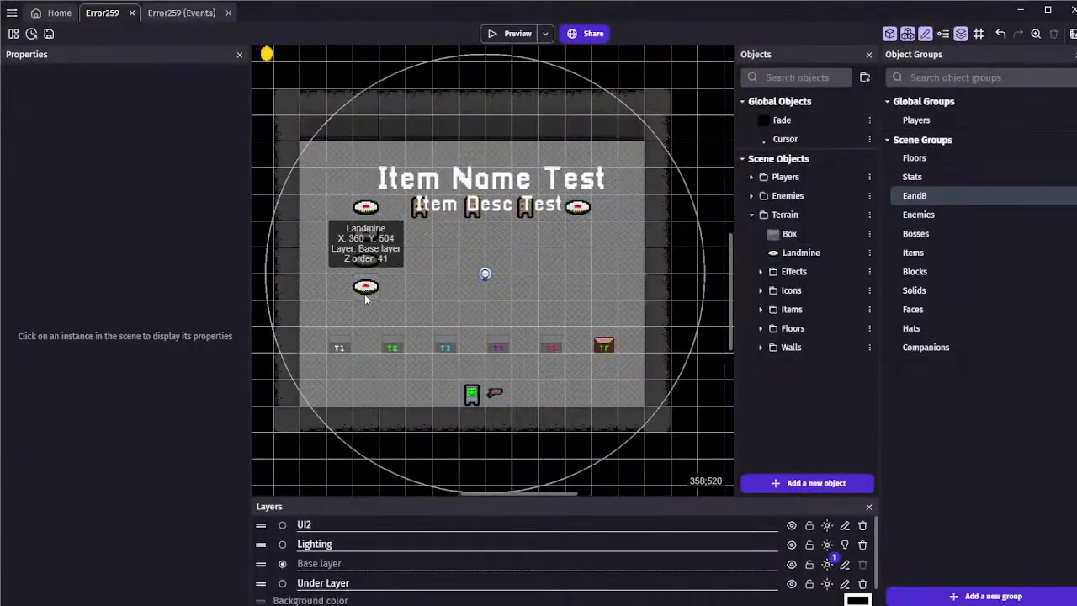
click(368, 294)
key(Delete)
click(365, 260)
key(Delete)
click(49, 33)
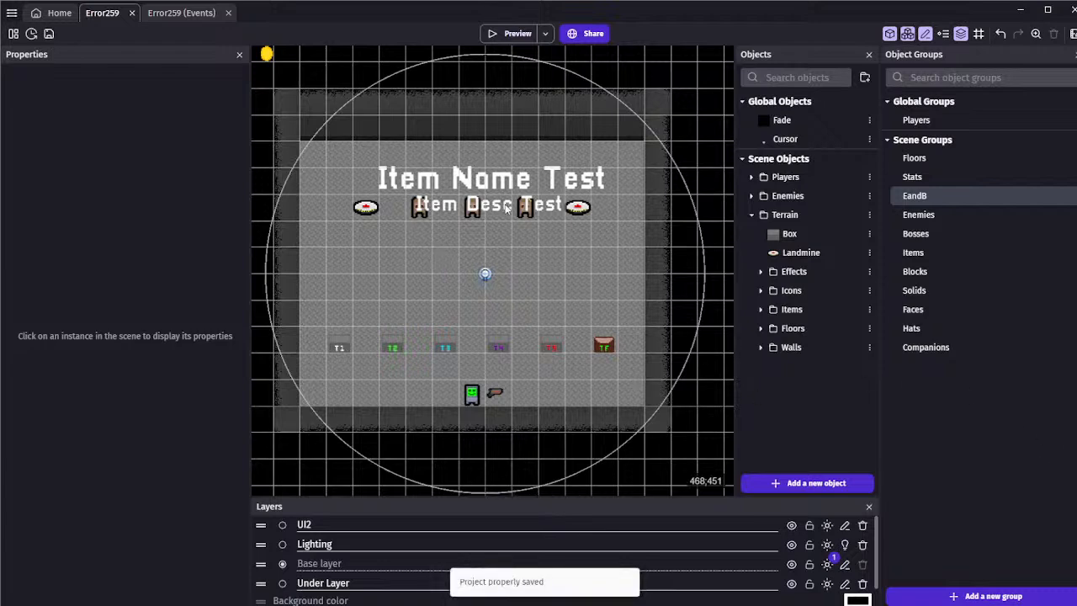
Move the two ExplosiveHitbox collision events, for Players and EandB, above the event that repeats for each ExplosiveHitbox
click(177, 13)
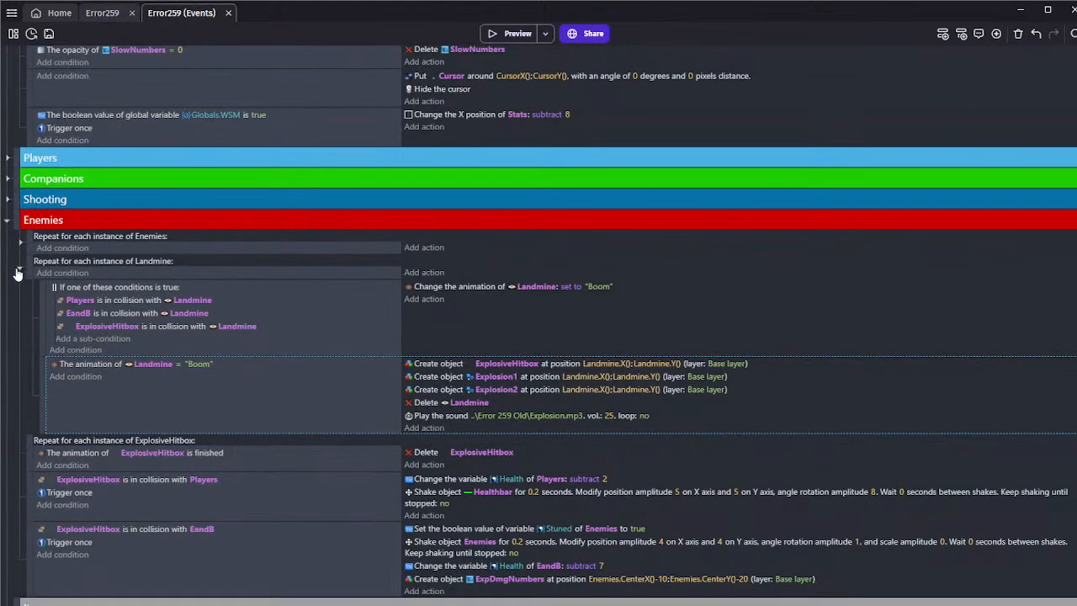
click(19, 268)
click(19, 268)
scroll(46, 378, down, 2)
scroll(34, 346, up, 2)
drag(29, 370, 46, 323)
drag(30, 418, 42, 323)
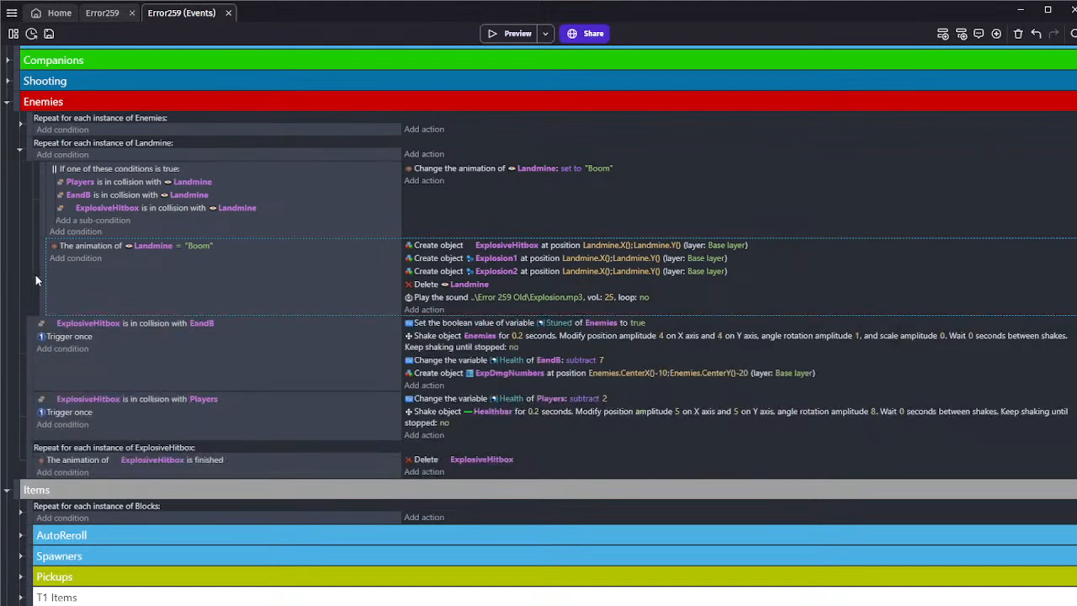
Collapse the Landmine event and the Enemies and Items groups, and save the project
click(20, 153)
click(8, 112)
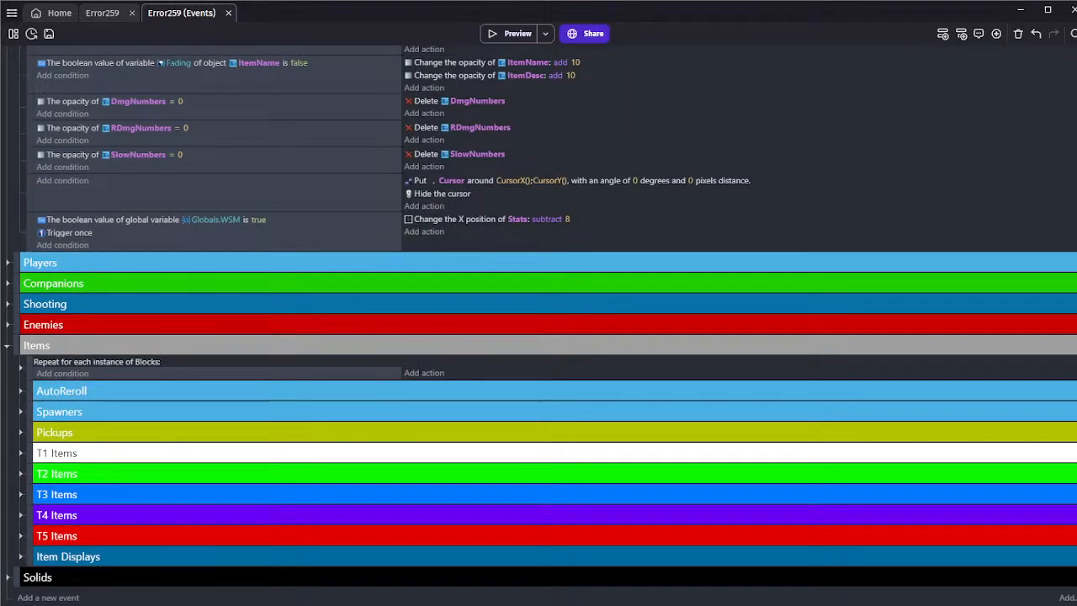
click(7, 347)
click(48, 34)
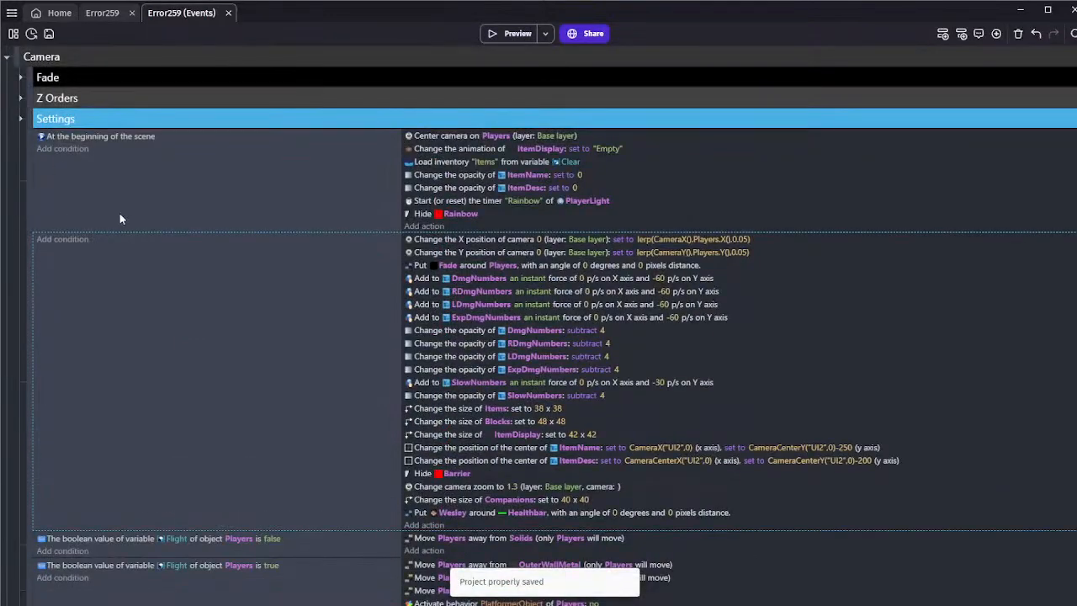
key(ctrl+s)
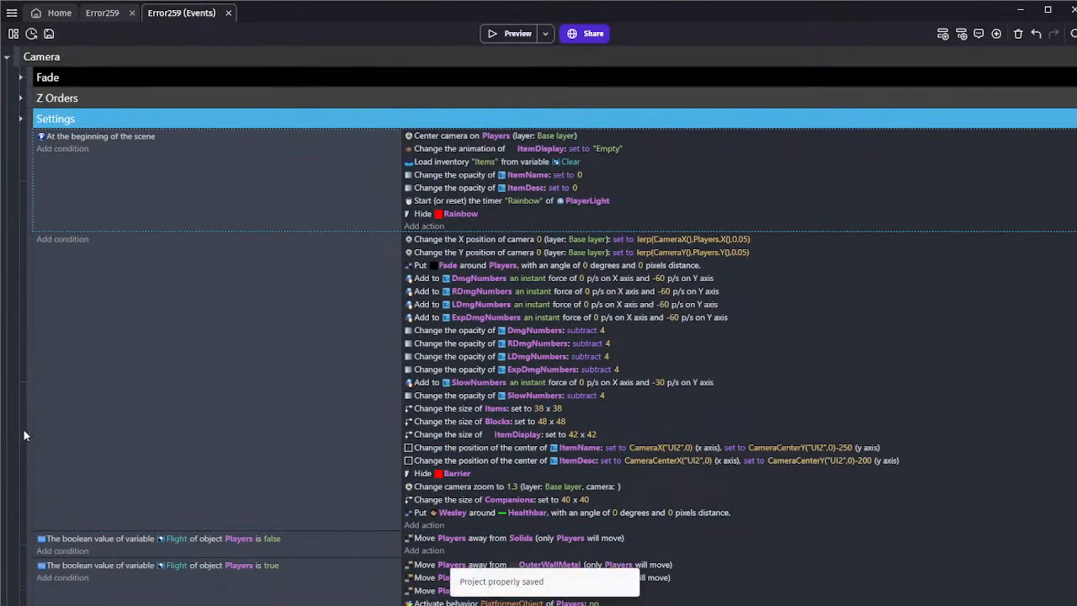
scroll(165, 179, down, 5)
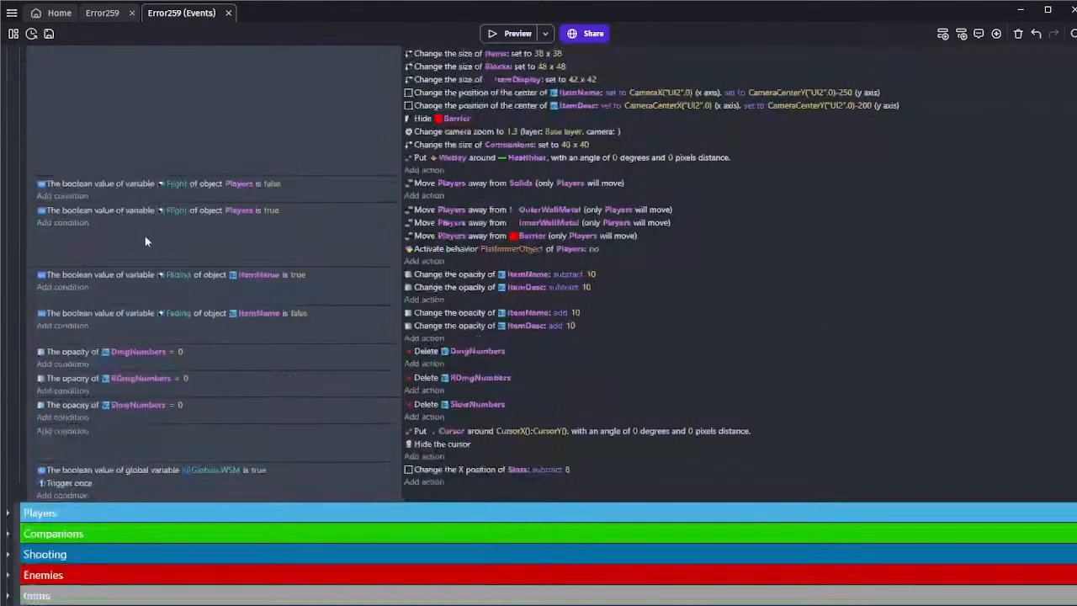
click(119, 147)
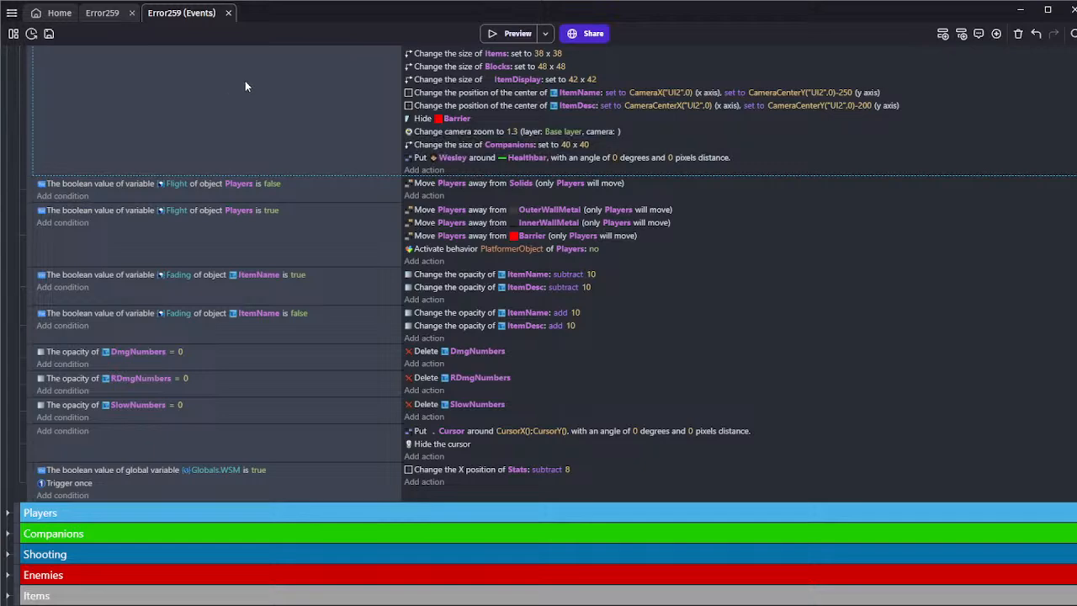
scroll(243, 105, up, 5)
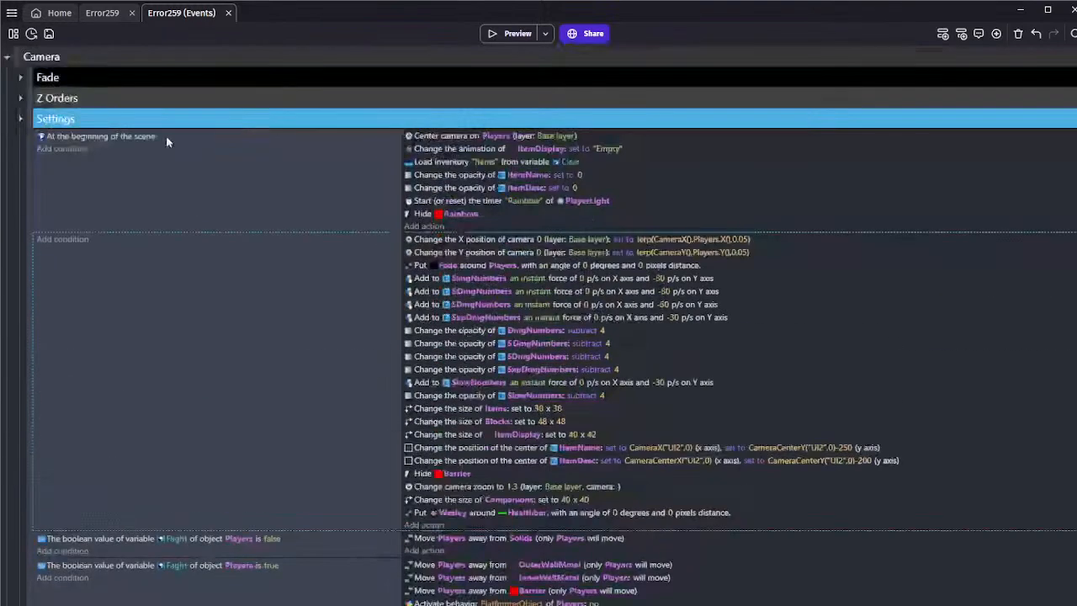
Return to the Error259 scene layout and save the project
click(100, 13)
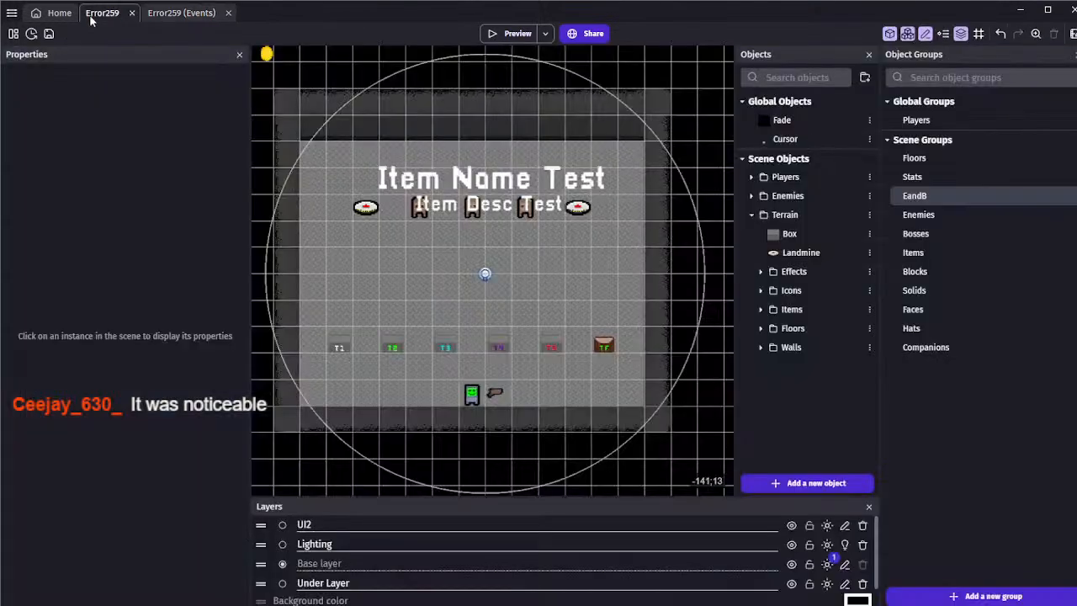
click(49, 33)
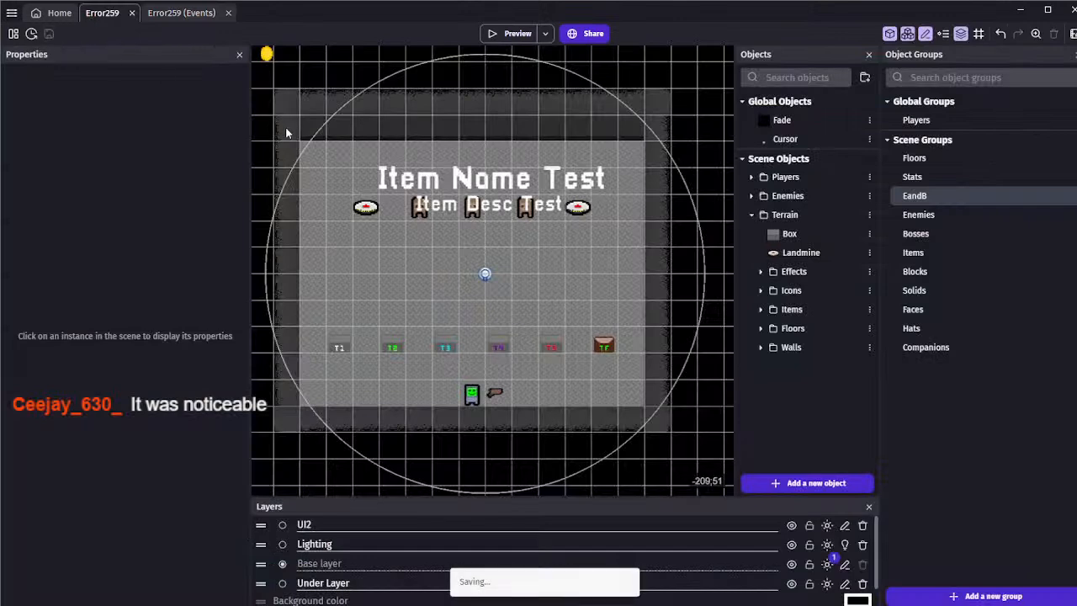
click(579, 210)
click(565, 257)
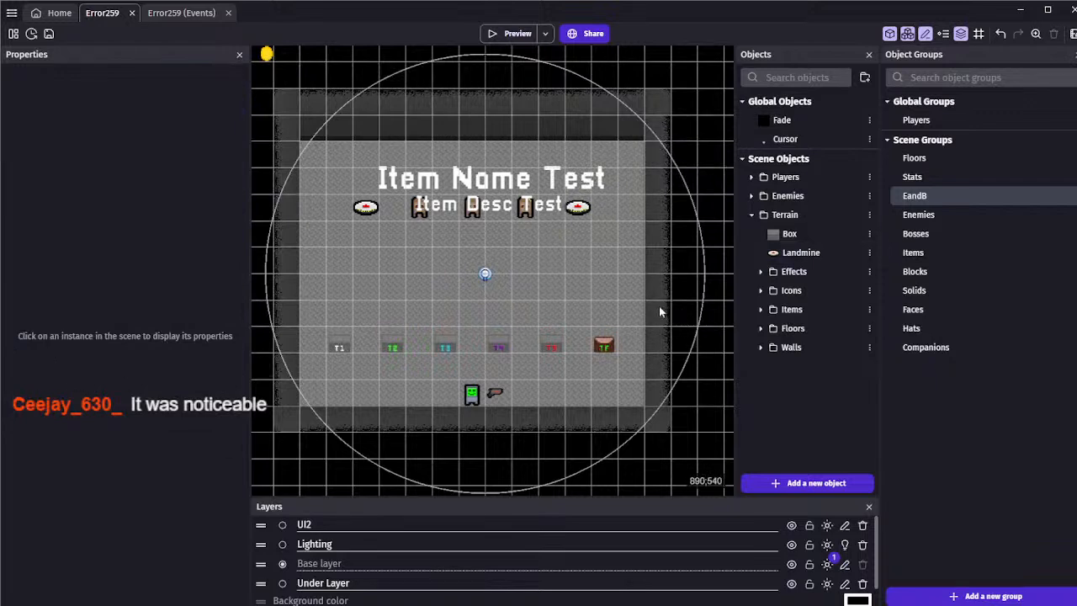
click(752, 195)
click(752, 195)
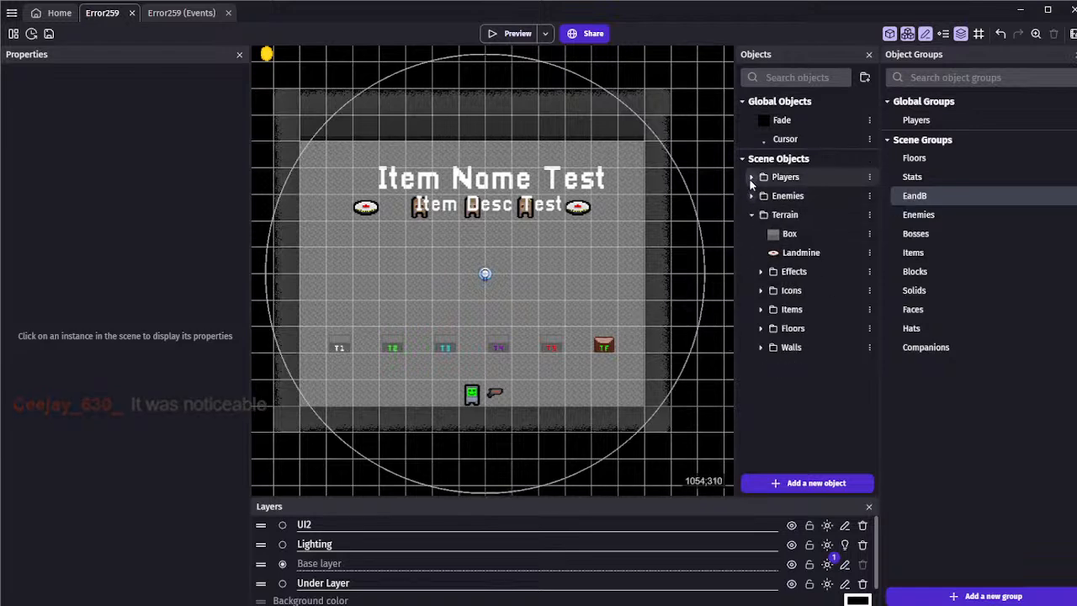
click(751, 177)
click(751, 177)
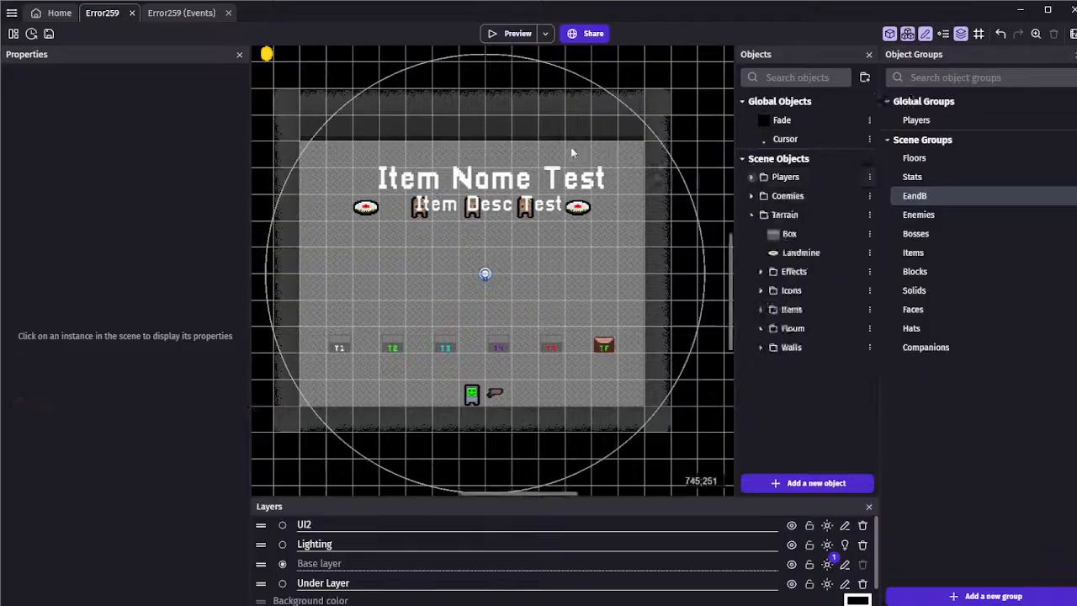
Collapse the Camera event group and expand the T4 Items group inside Items
click(180, 13)
click(5, 58)
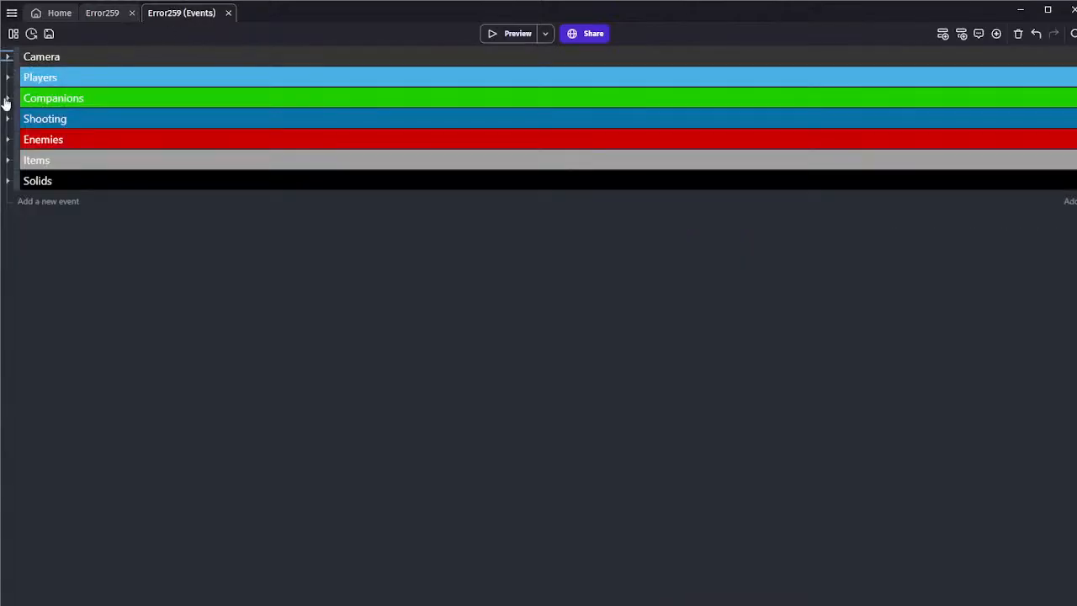
click(8, 160)
click(19, 329)
scroll(128, 303, down, 3)
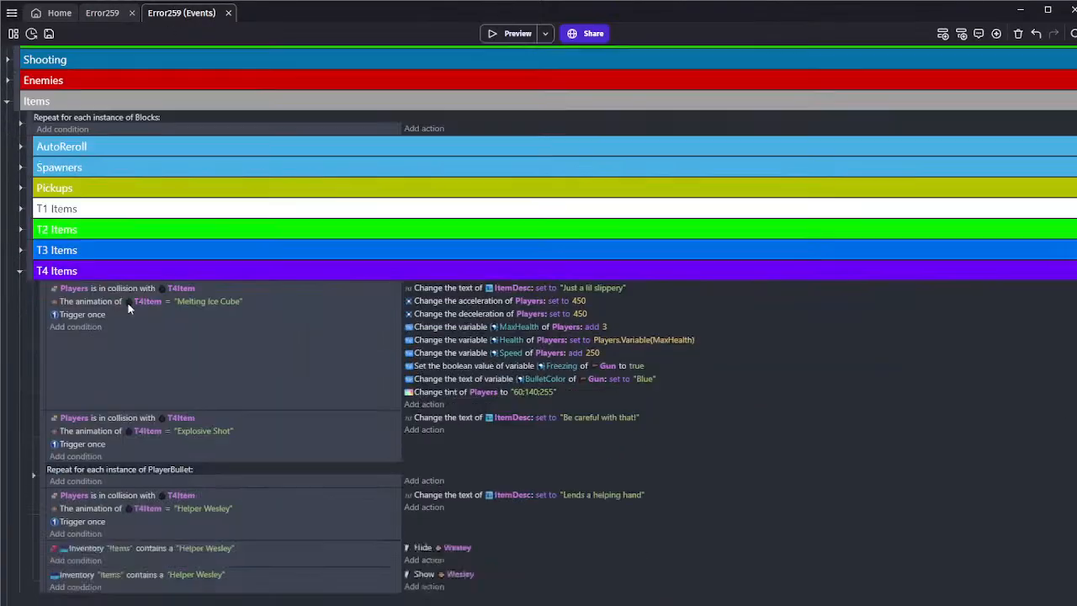
Add three empty events at the end of T4 Items and insert a copy of the Helper Wesley pickup event there
click(235, 520)
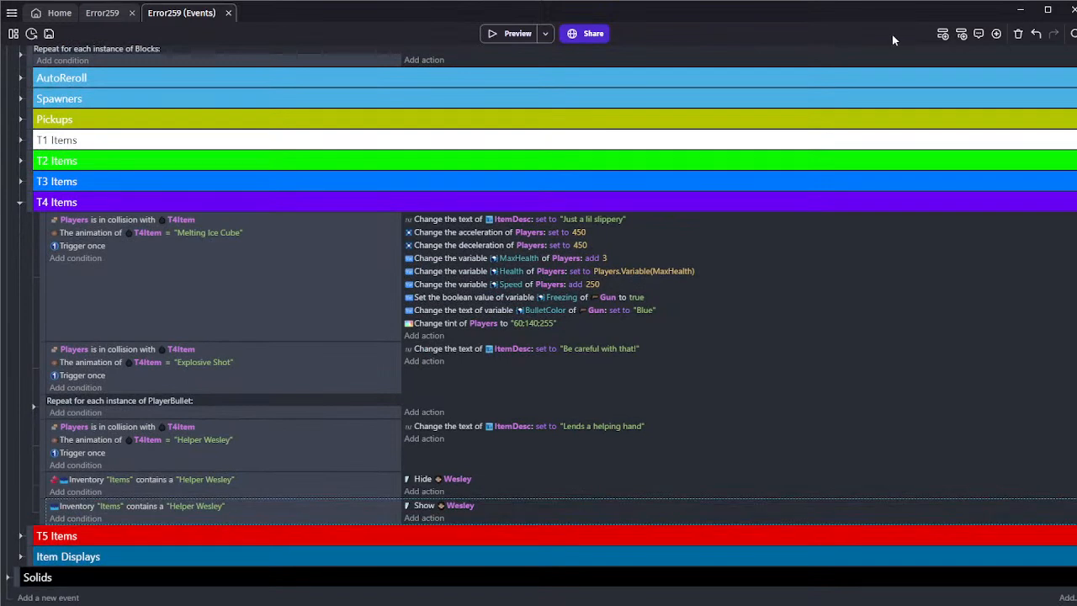
click(942, 33)
click(942, 33)
click(942, 34)
scroll(203, 388, down, 1)
click(181, 425)
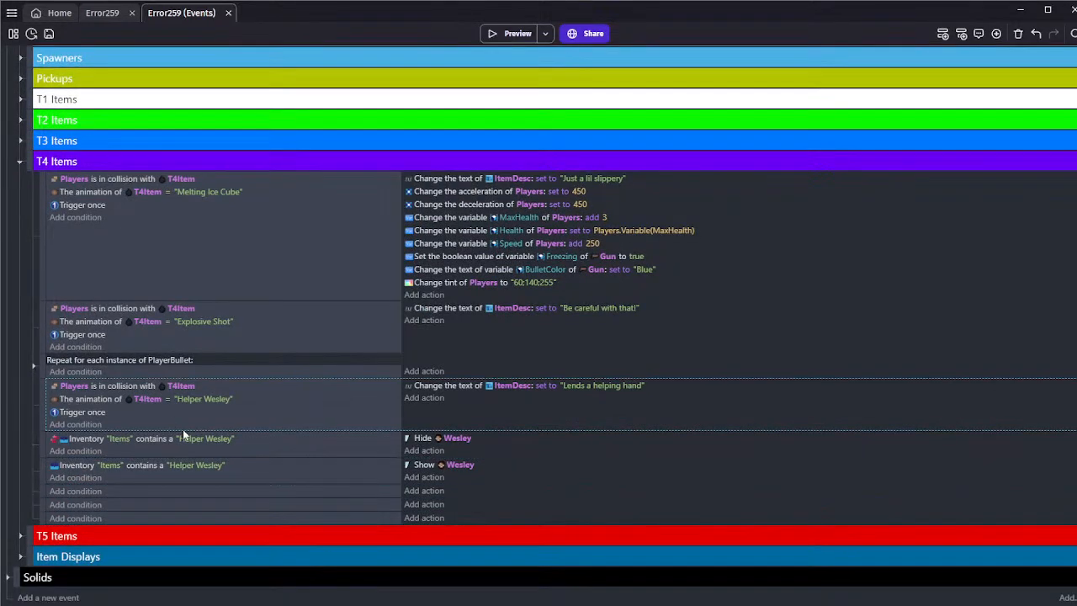
click(183, 496)
key(ctrl+v)
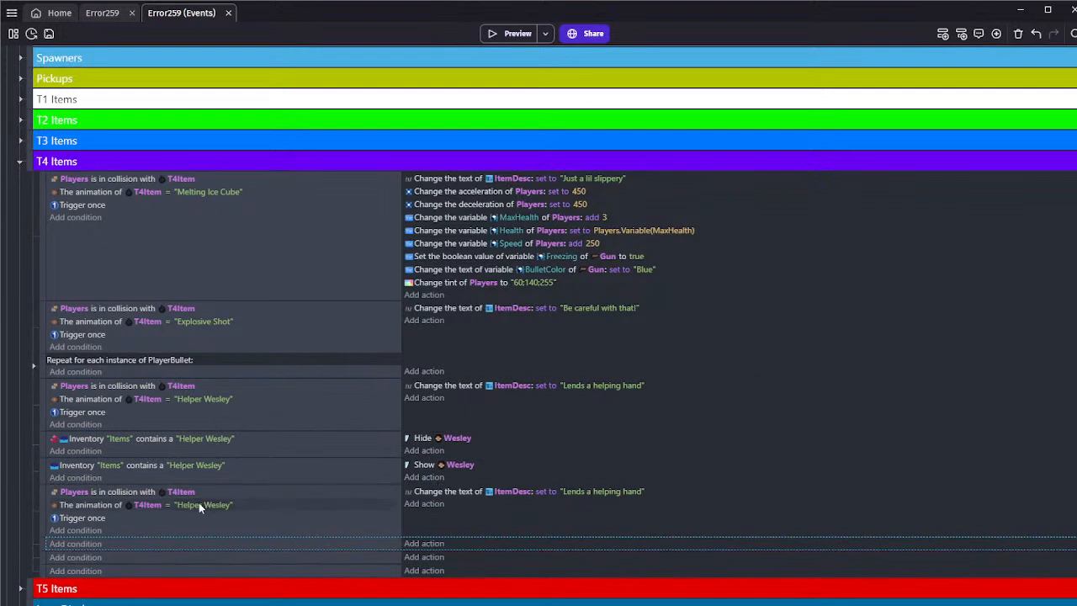
Set the copied pickup event's animation condition to Deadeye and delete the three leftover empty events
click(202, 505)
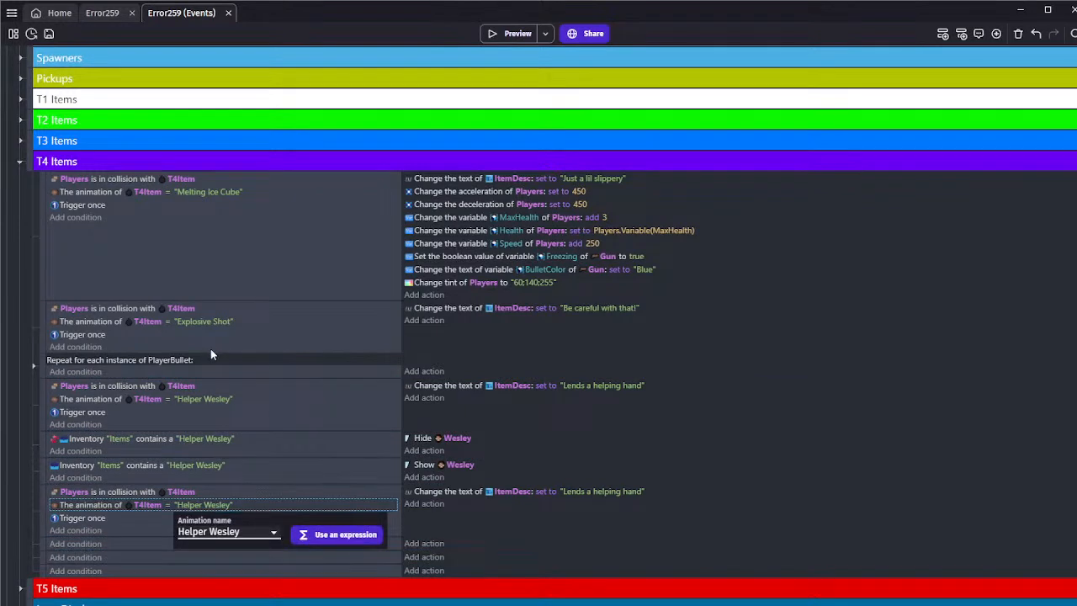
key(d)
click(165, 541)
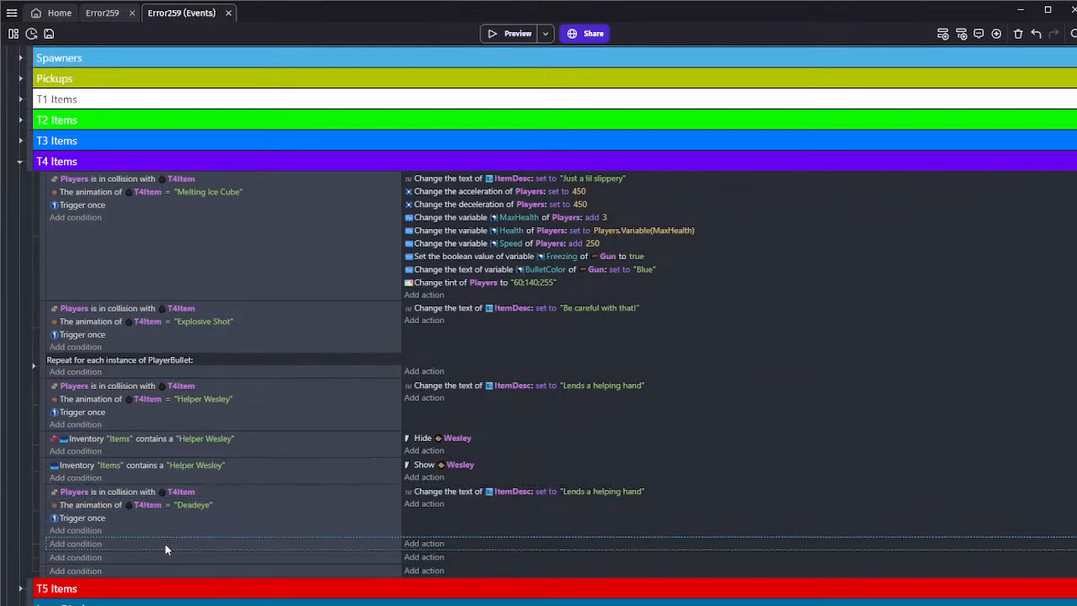
key(Delete)
key(Delete)
key(Delete)
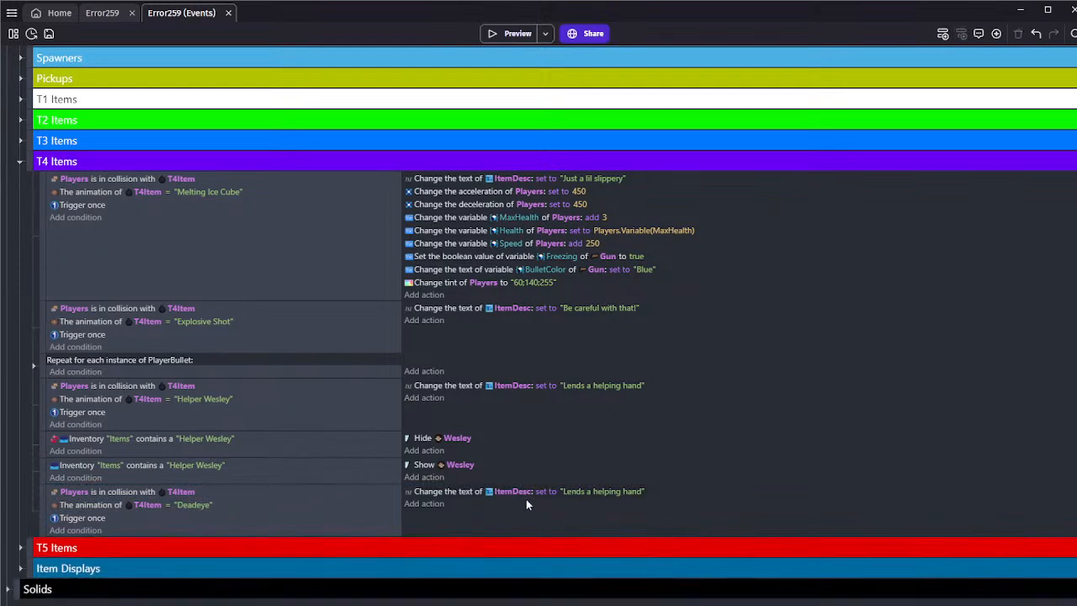
Delete the copied Deadeye pickup event from the T4 Items group
click(525, 504)
key(Delete)
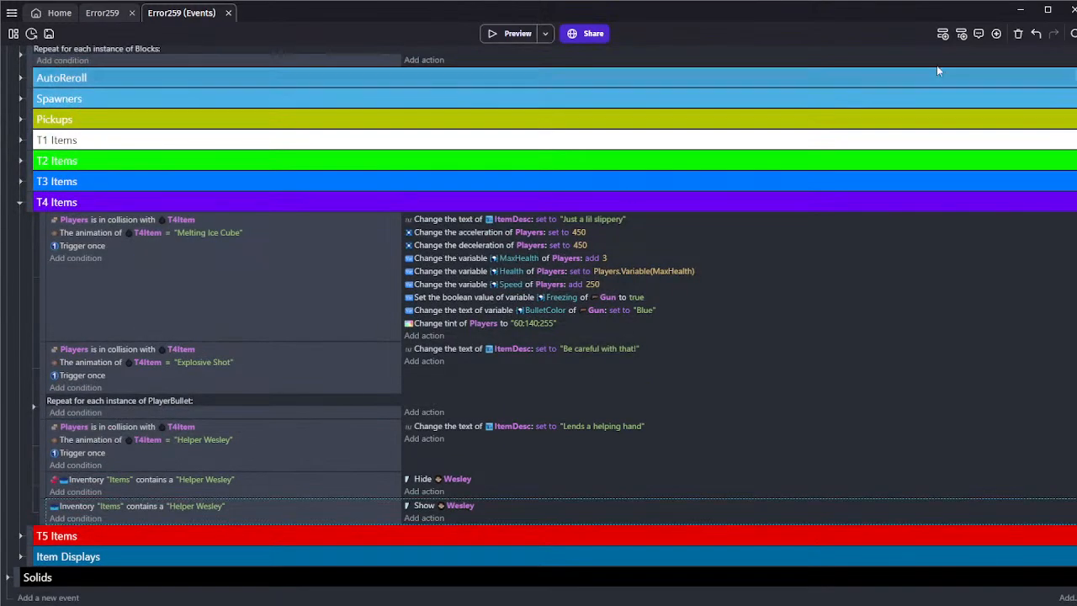
Add six empty events below the event that shows Wesley, and save the project from the scene layout
click(947, 34)
click(947, 35)
click(947, 34)
click(946, 35)
scroll(797, 109, down, 1)
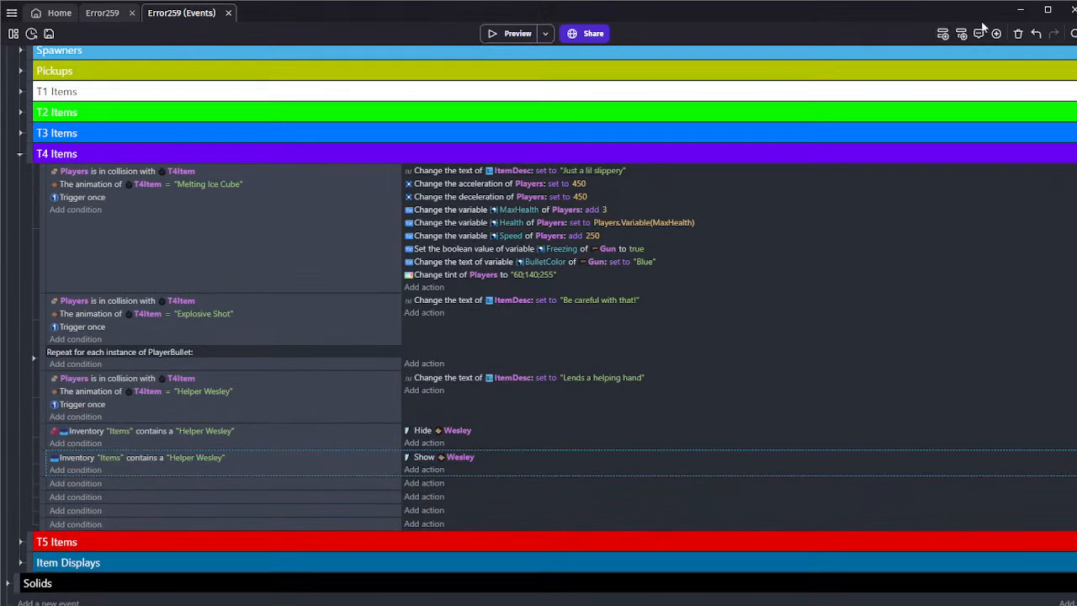
click(943, 33)
click(943, 34)
click(272, 486)
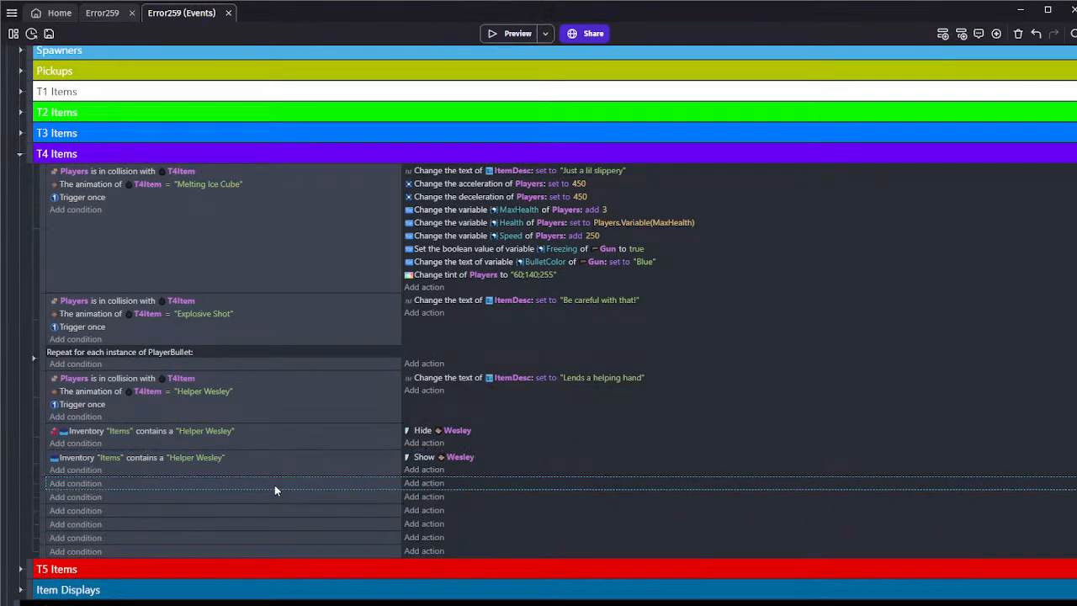
click(102, 12)
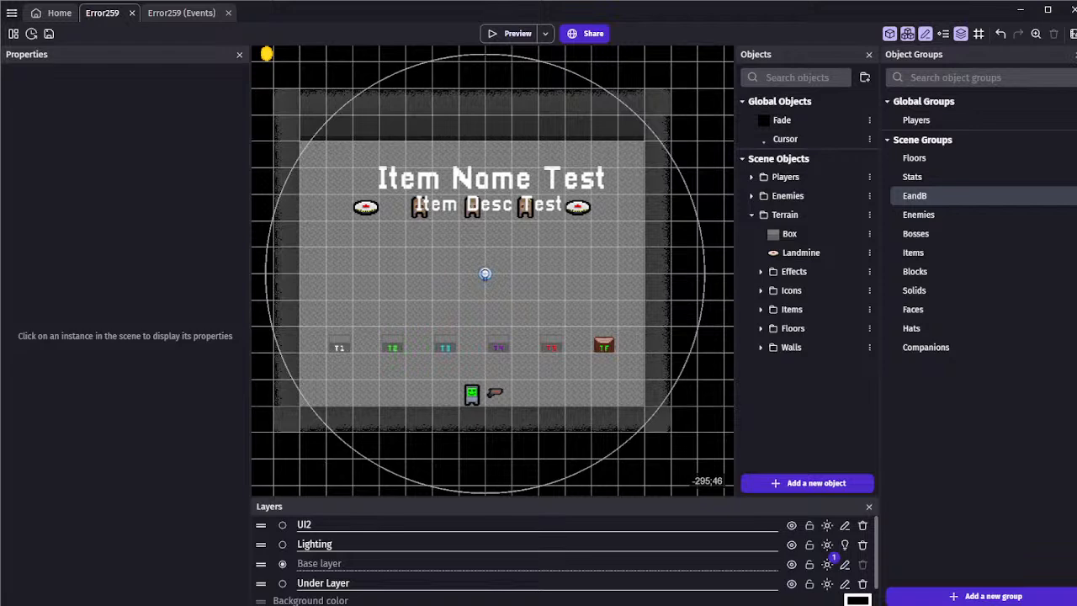
click(49, 33)
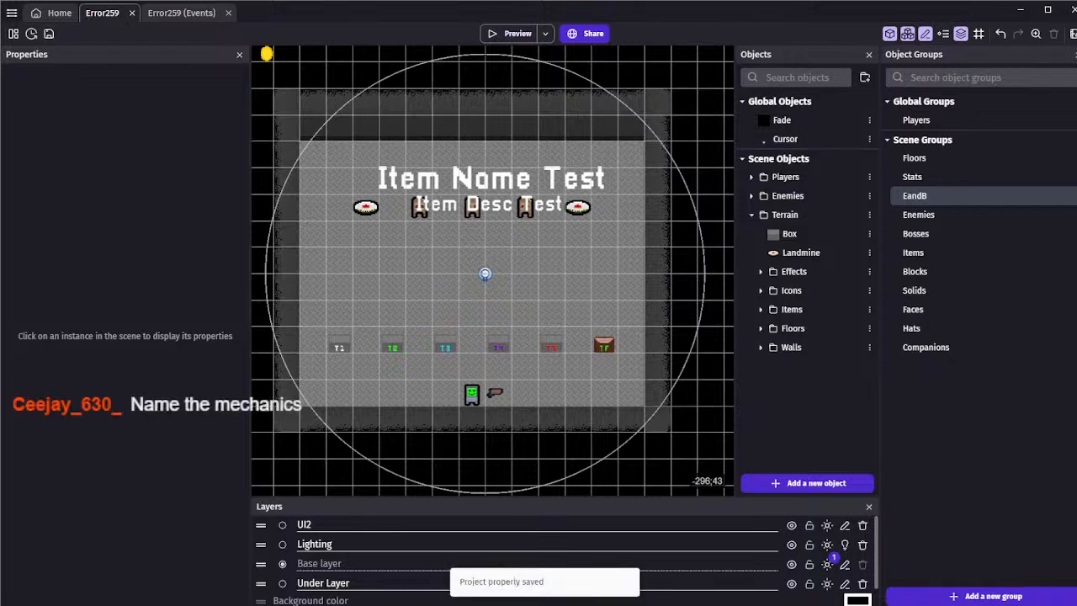
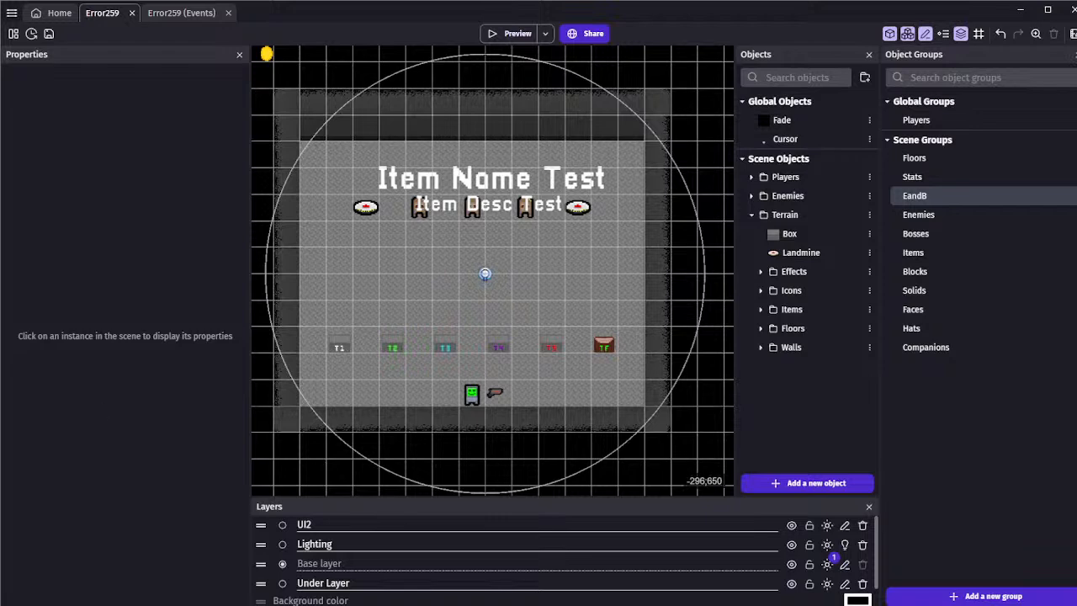
Save the project from the scene layout
middle_drag(363, 336, 372, 343)
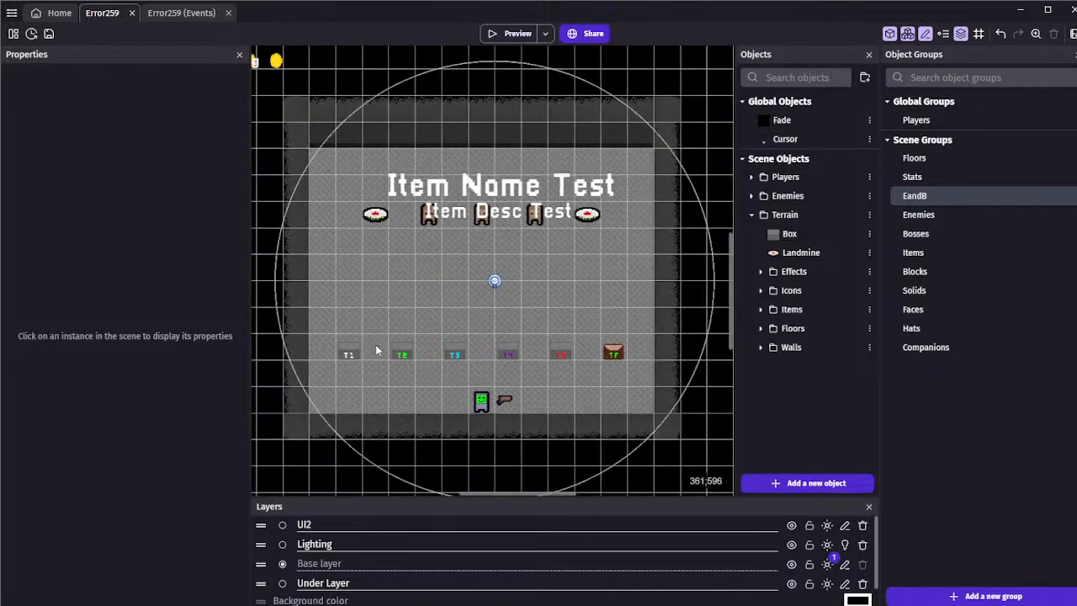
click(52, 37)
middle_drag(355, 280, 398, 281)
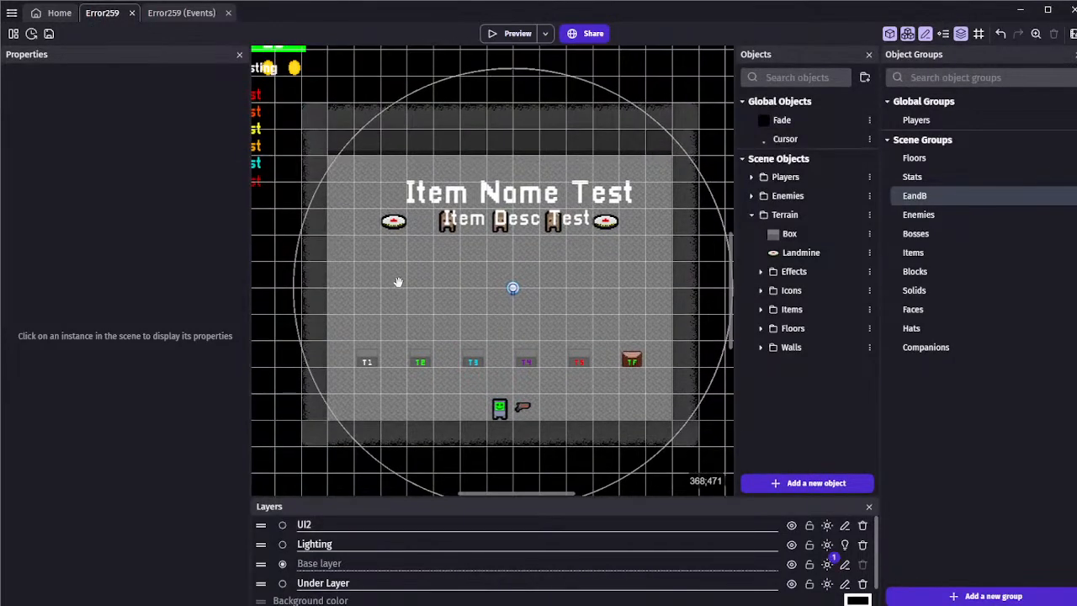
scroll(411, 289, up, 1)
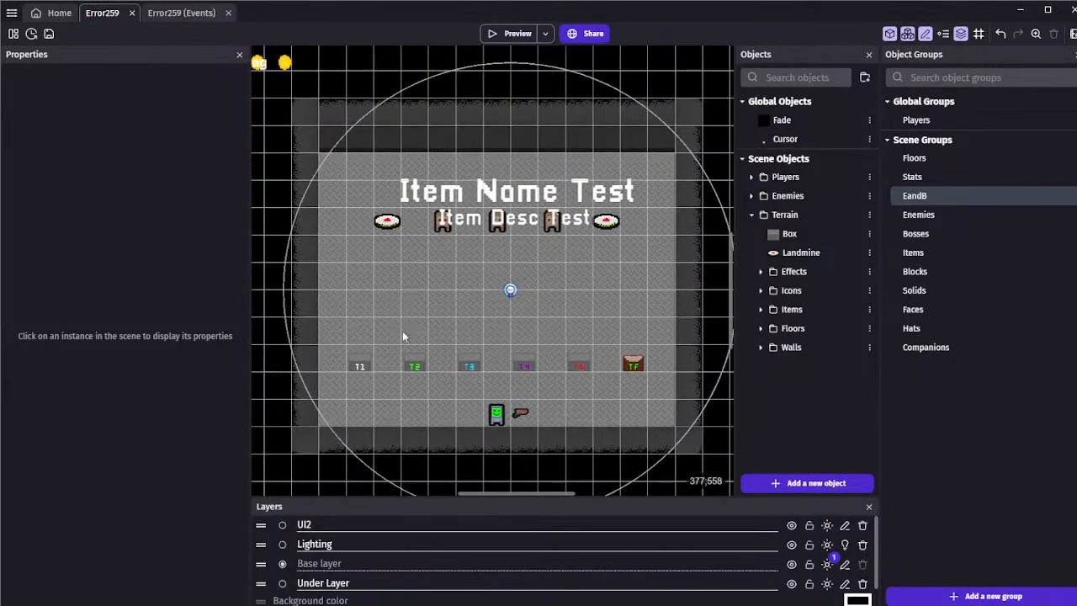
click(49, 34)
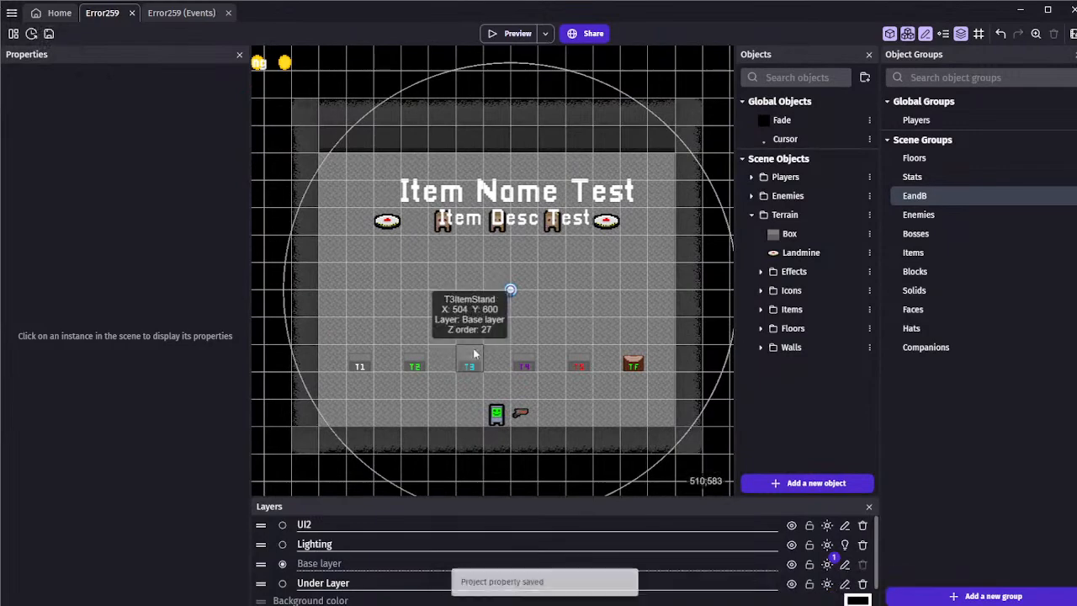
scroll(606, 301, up, 2)
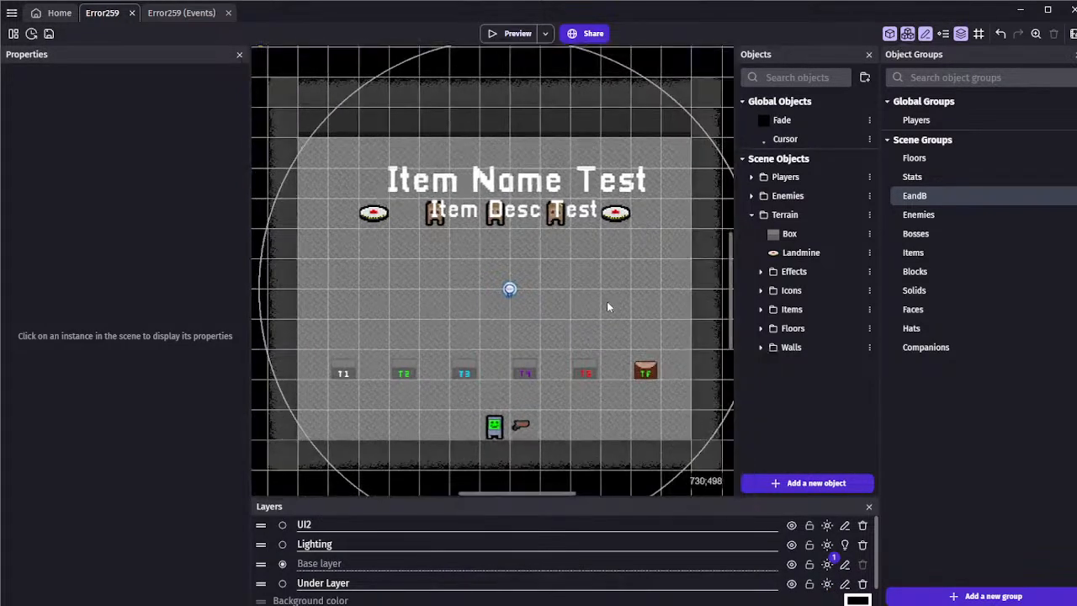
scroll(577, 307, up, 3)
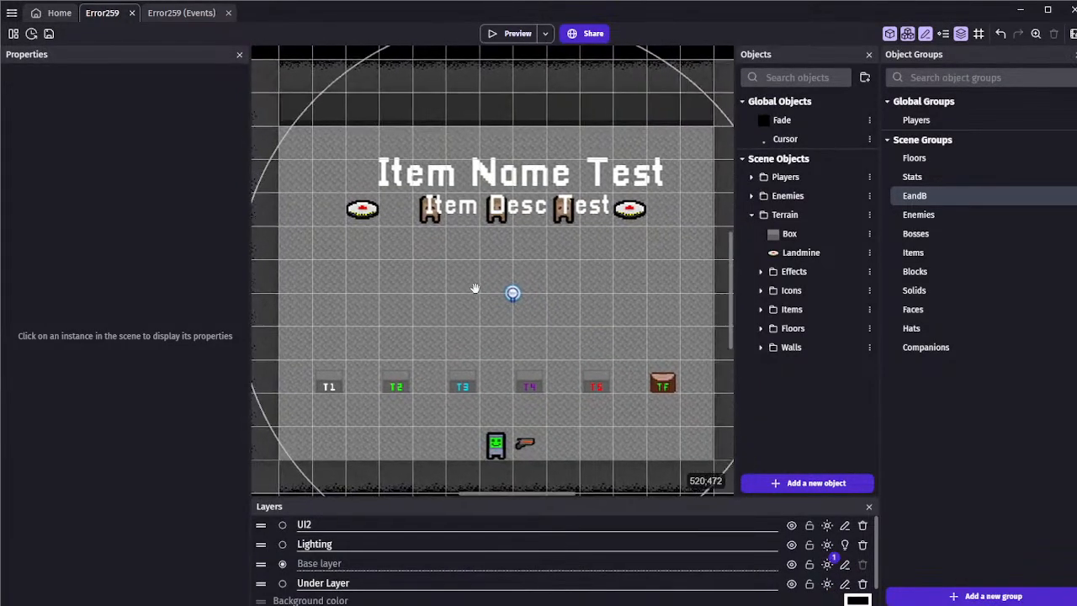
scroll(471, 288, up, 2)
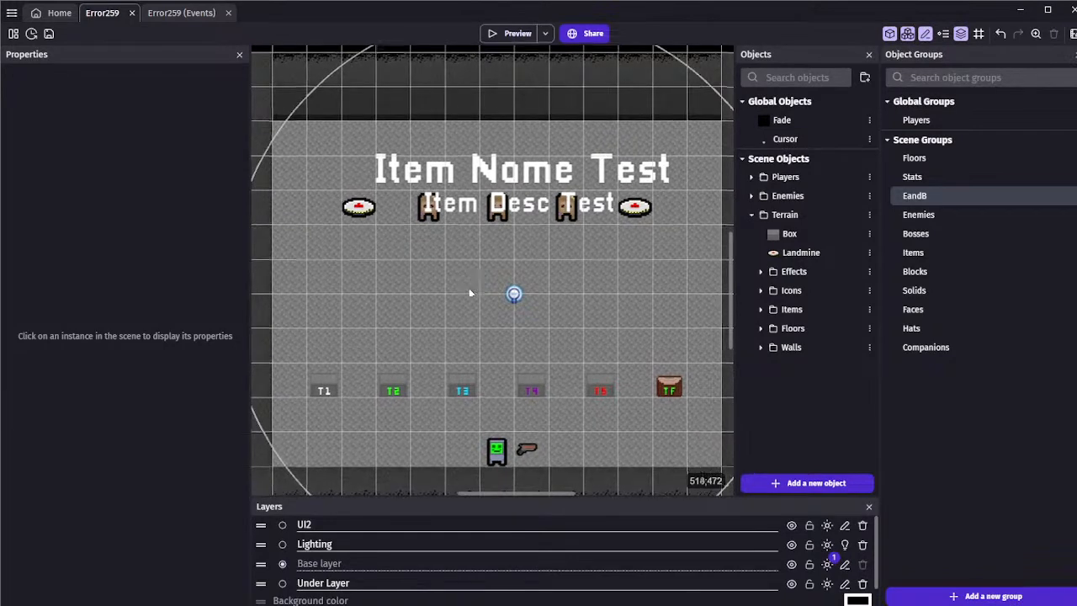
scroll(461, 287, down, 1)
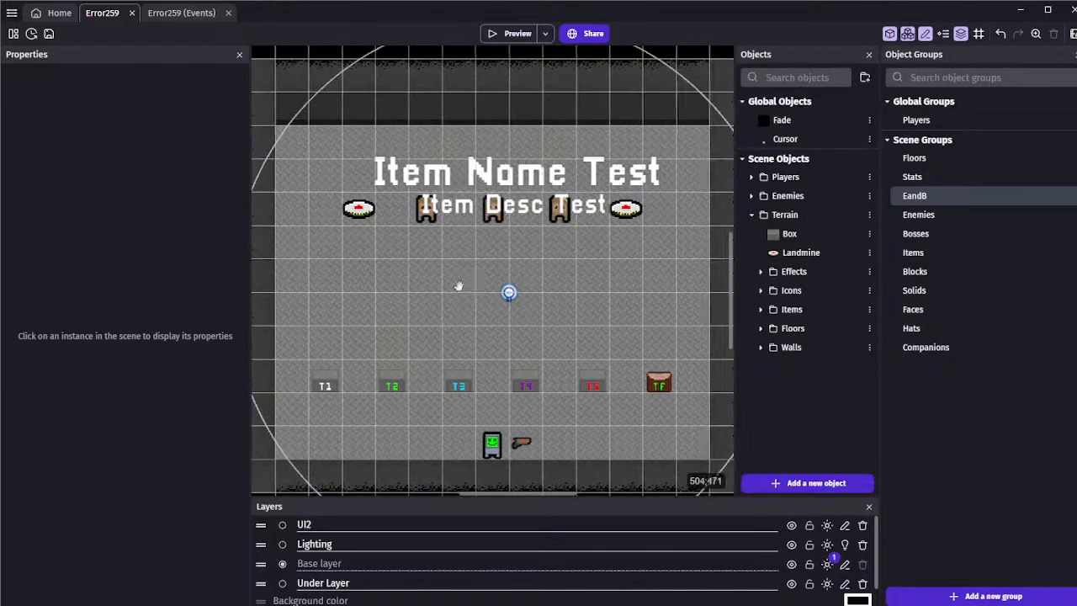
Save the Error259 project again
key(ctrl+s)
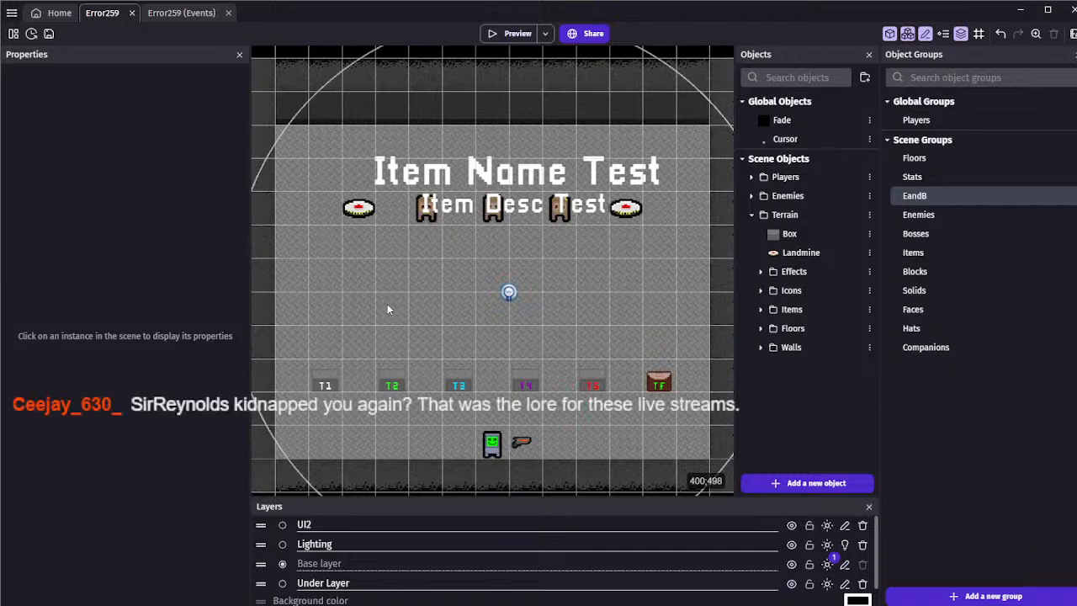
click(49, 34)
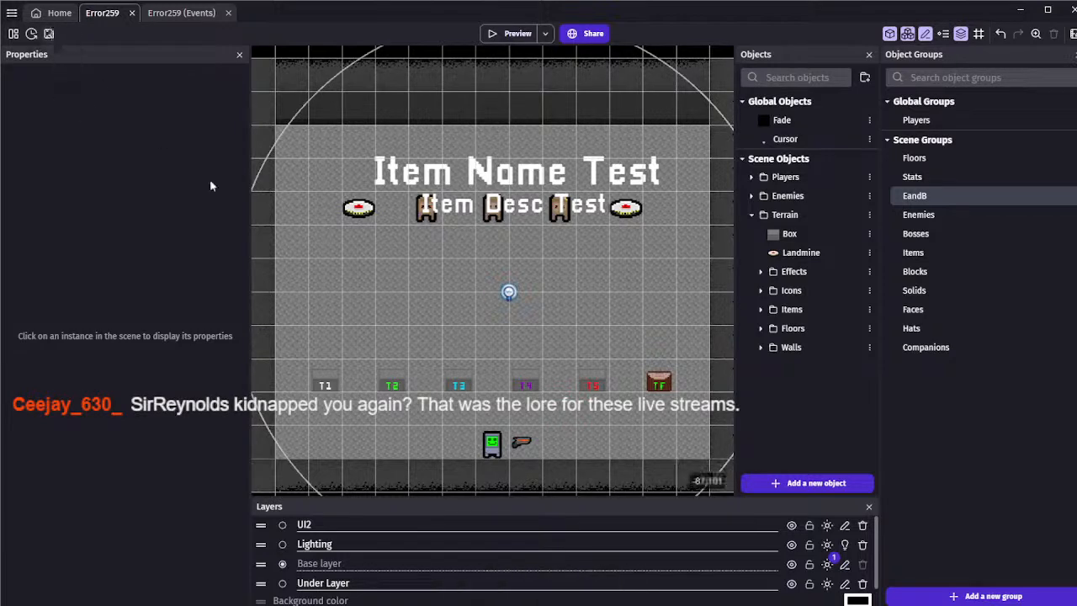
scroll(382, 262, down, 4)
scroll(385, 265, up, 2)
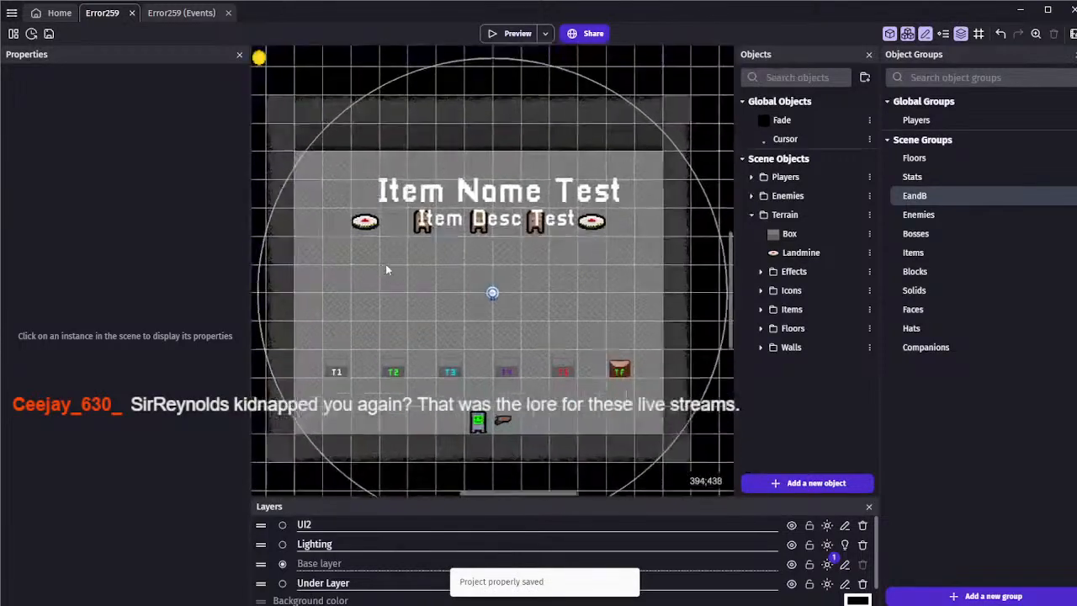
scroll(387, 268, up, 2)
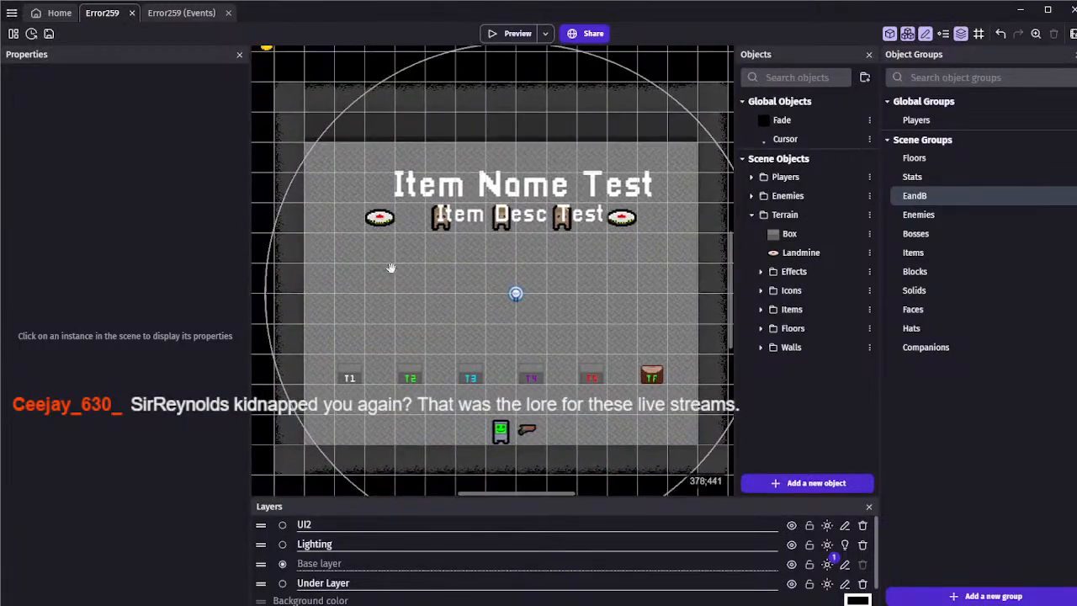
scroll(387, 268, up, 2)
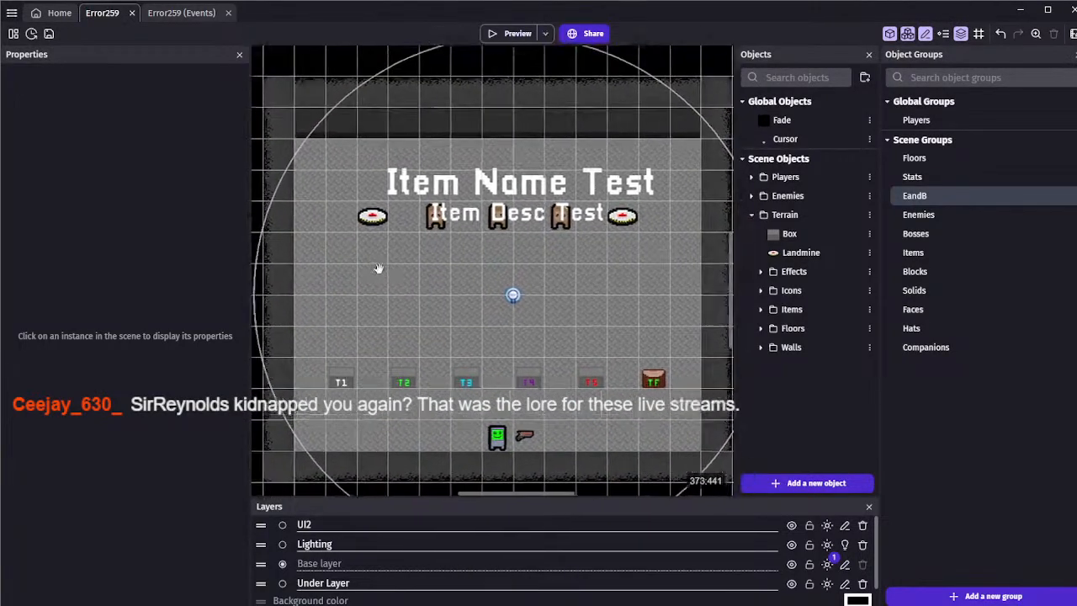
scroll(379, 269, up, 3)
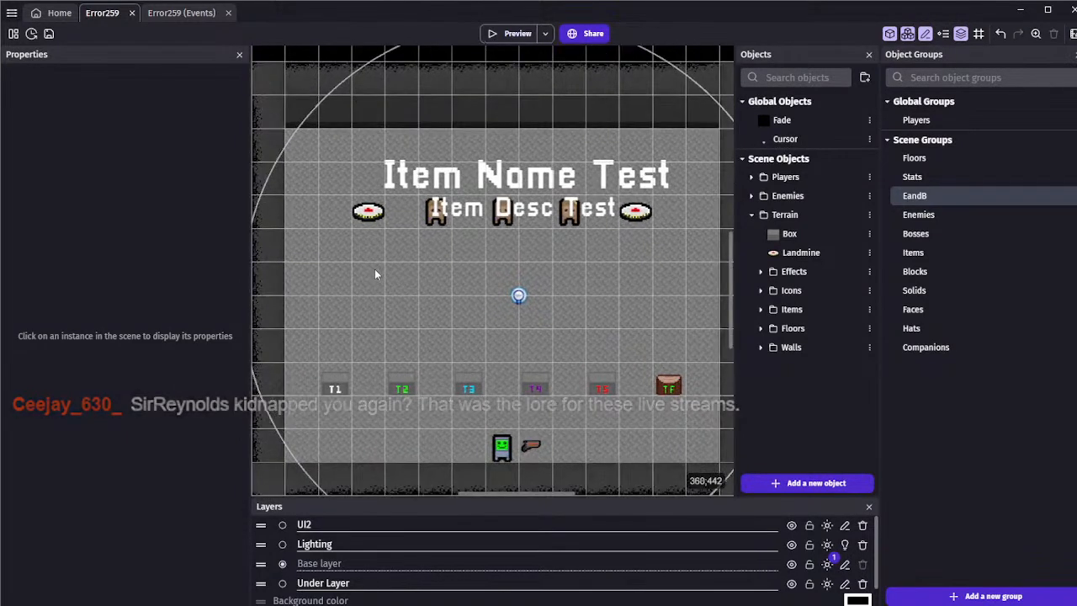
middle_drag(375, 270, 370, 271)
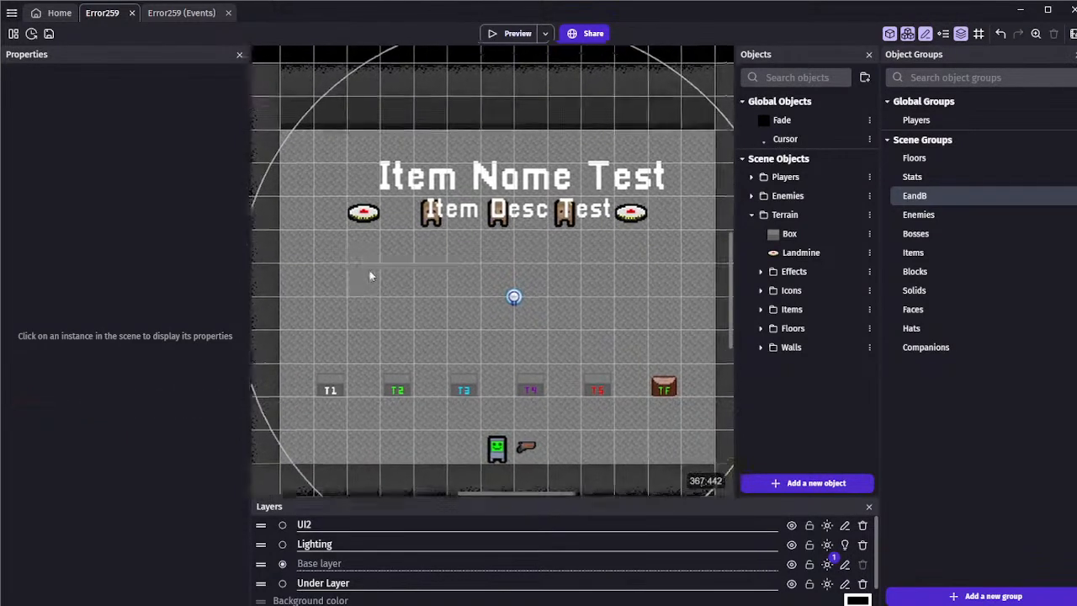
Save the project once more with the scene layout open
click(52, 37)
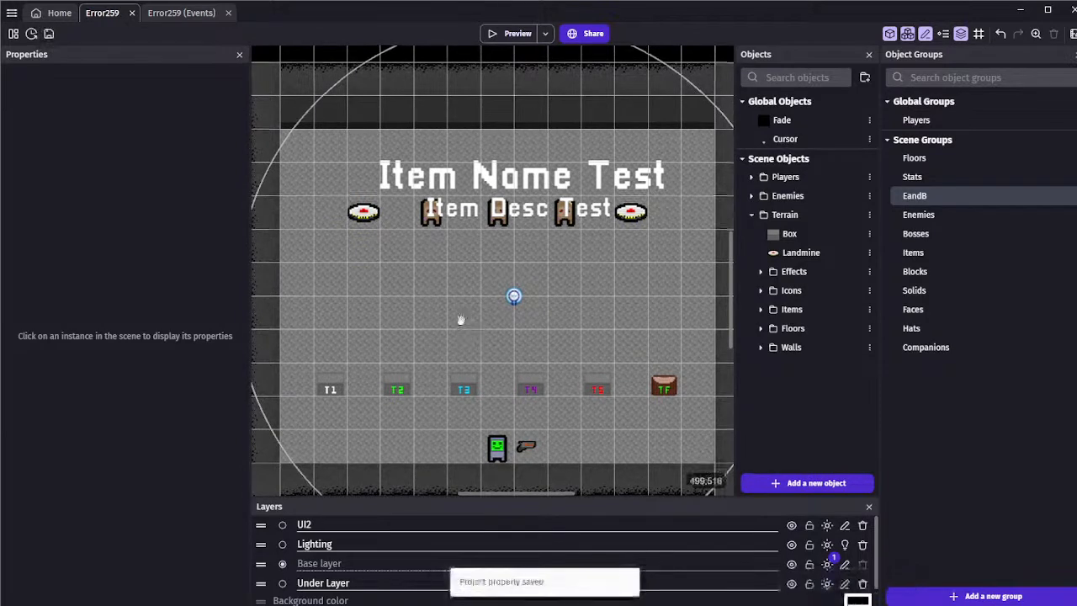
mouse_move(460, 320)
middle_down()
mouse_move(455, 294)
mouse_move(457, 328)
mouse_move(448, 315)
middle_up()
scroll(457, 294, up, 1)
scroll(457, 307, up, 1)
scroll(453, 329, up, 1)
scroll(449, 320, down, 1)
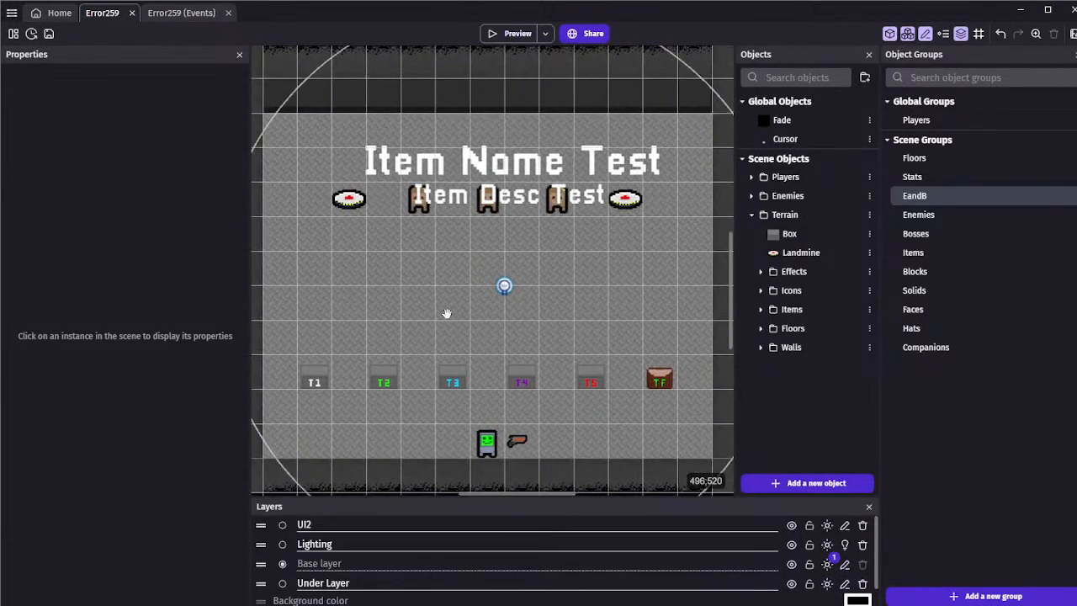
click(48, 34)
click(349, 198)
click(423, 255)
scroll(429, 254, down, 1)
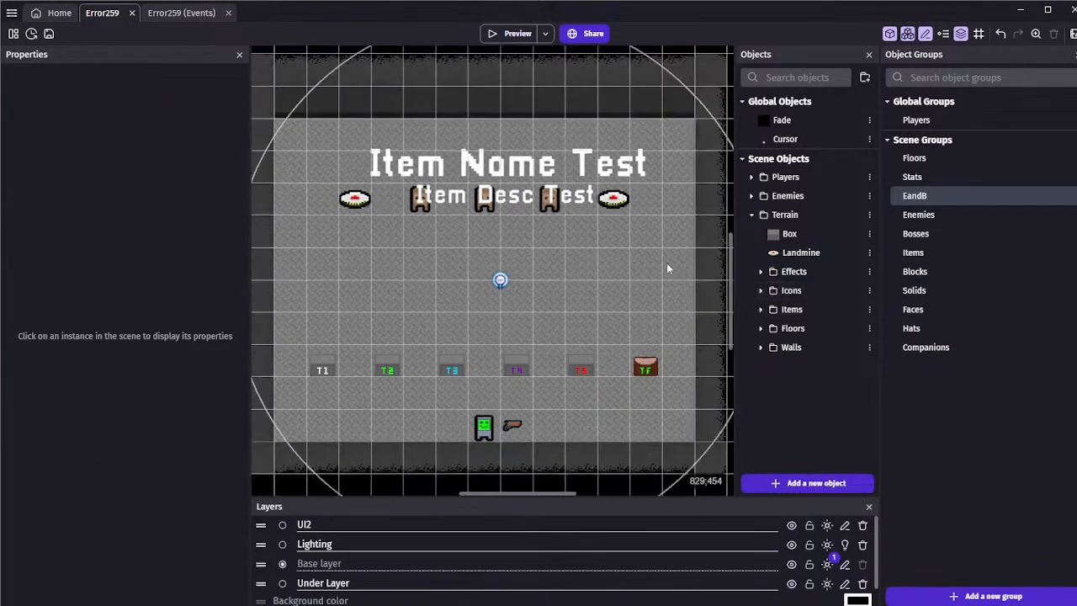
In the scene's events, paste a copy of the Explosive Shot pickup event below the event that shows Wesley
click(175, 20)
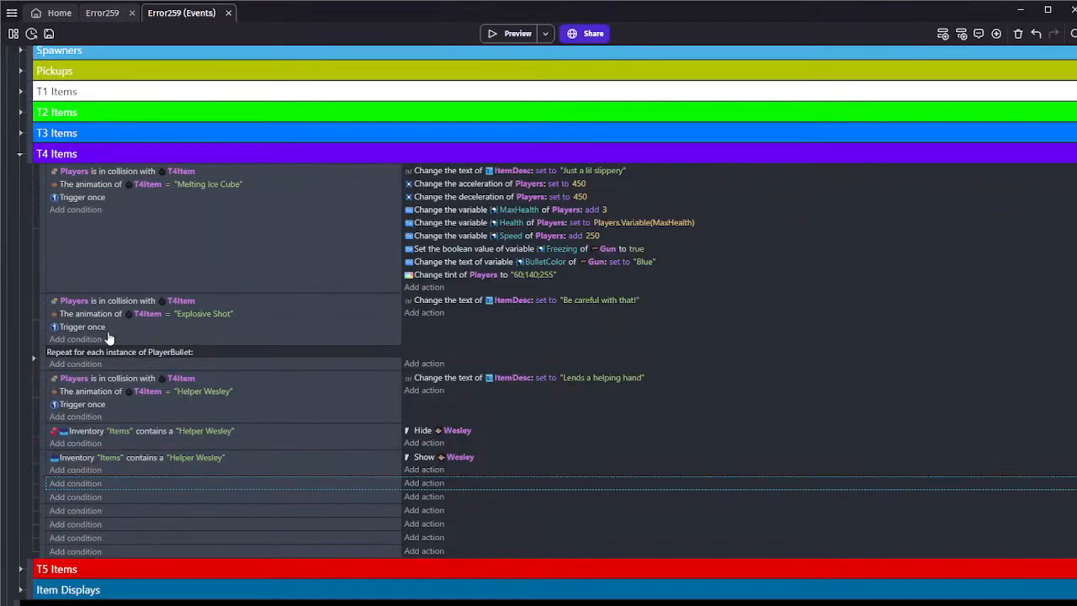
click(162, 473)
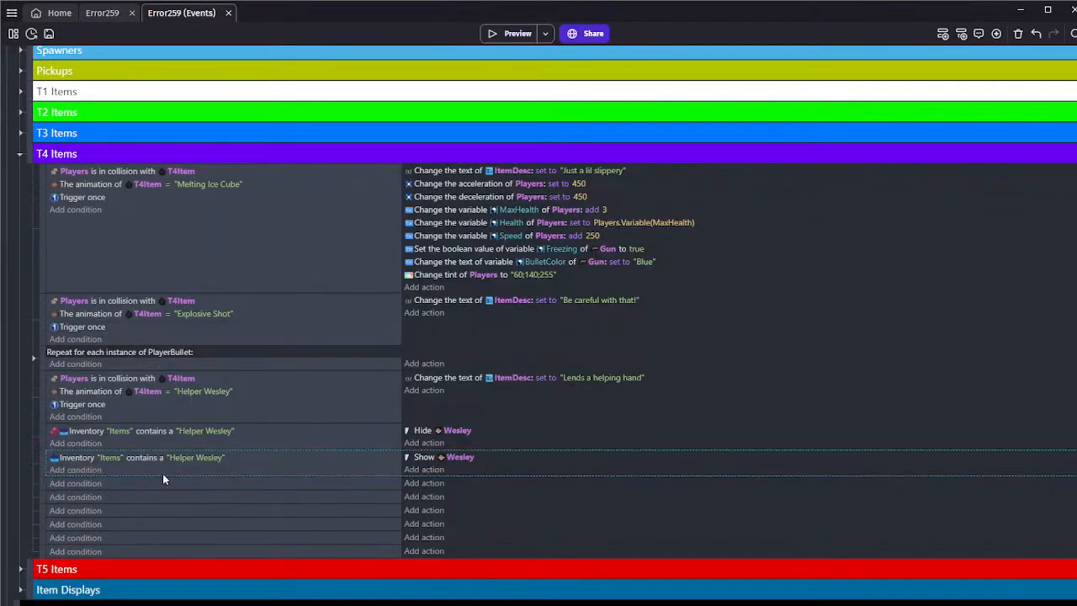
click(152, 241)
click(154, 336)
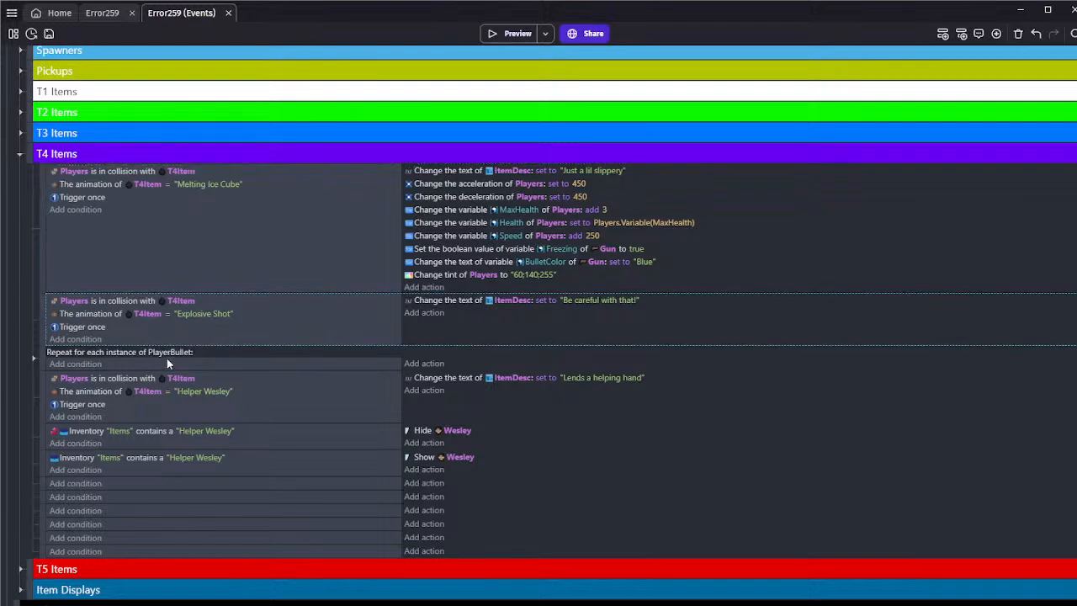
click(133, 481)
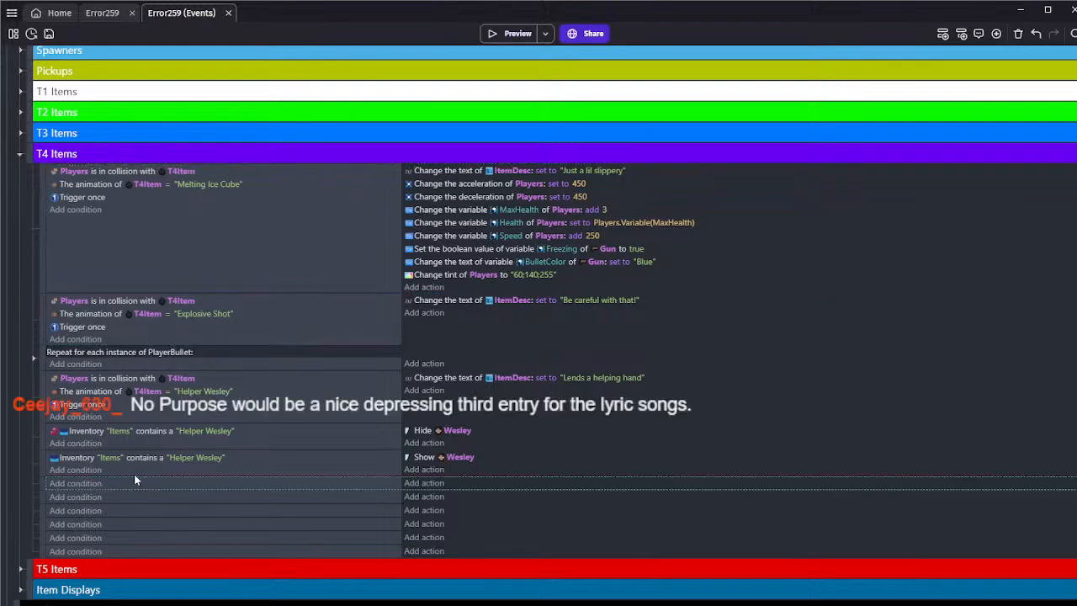
key(ctrl+v)
scroll(169, 471, down, 1)
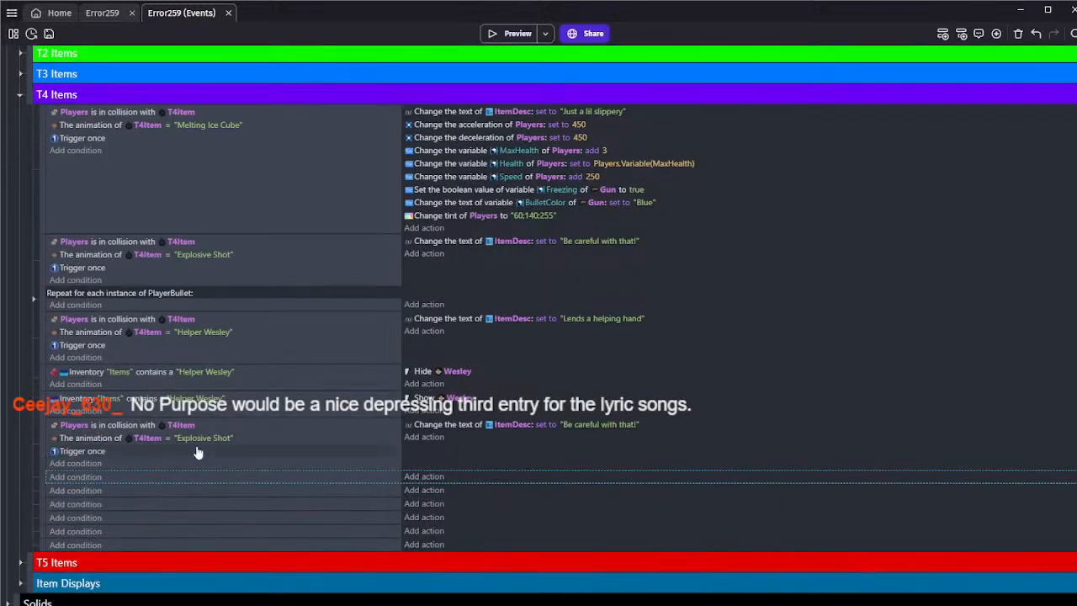
Set the T4Item animation condition of the pasted pickup event to Deadeye
click(198, 441)
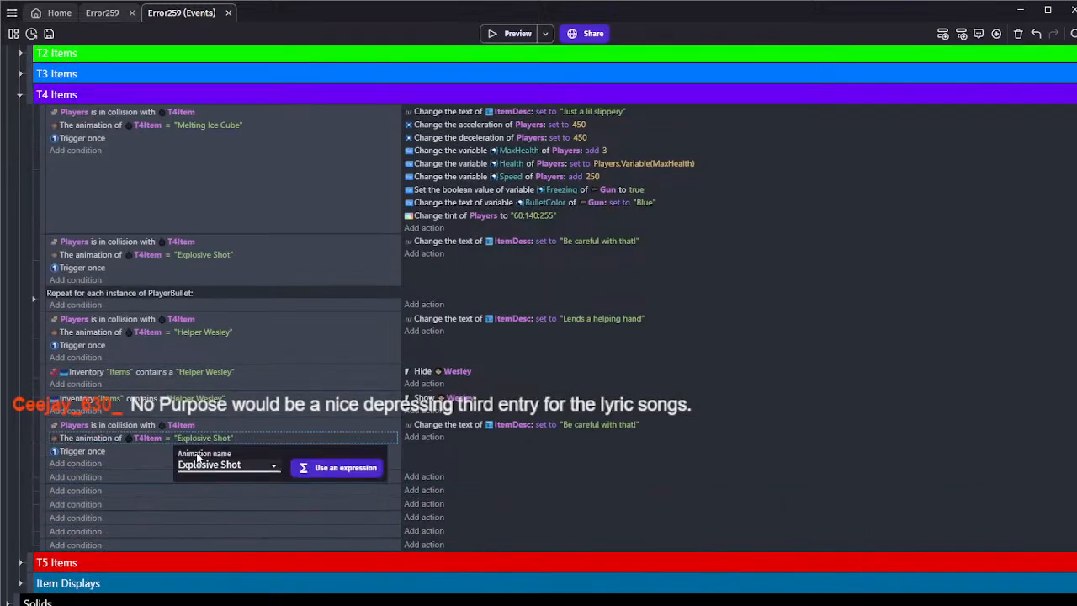
click(205, 287)
click(155, 462)
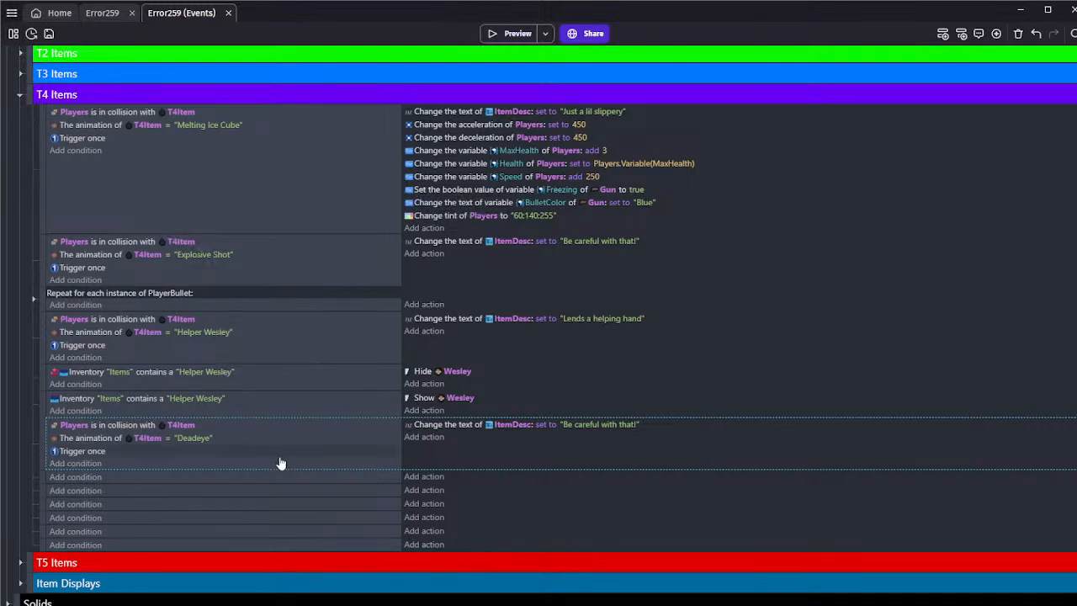
click(590, 426)
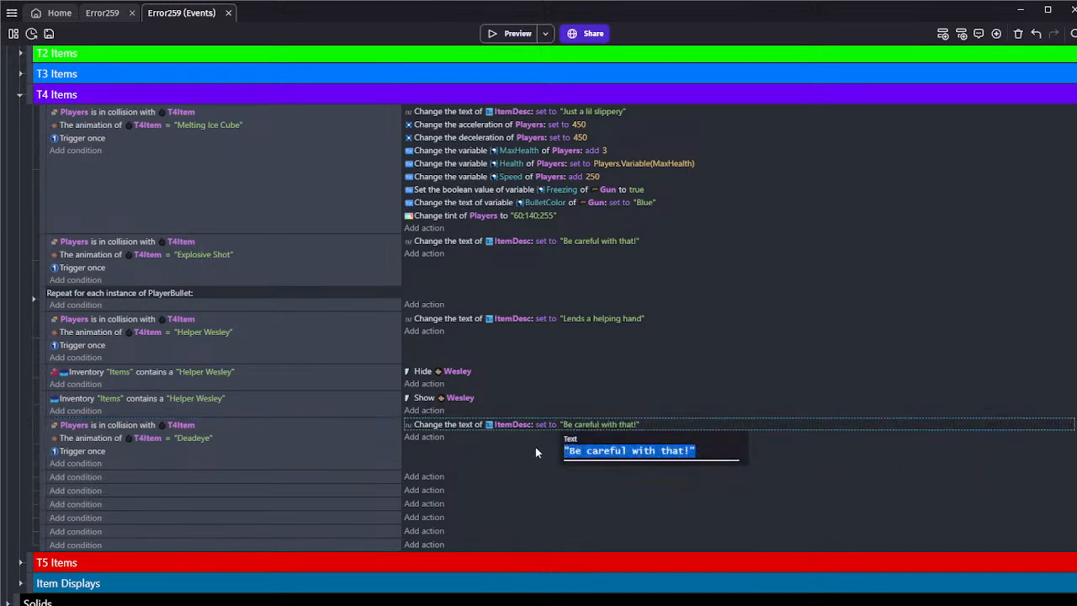
click(502, 445)
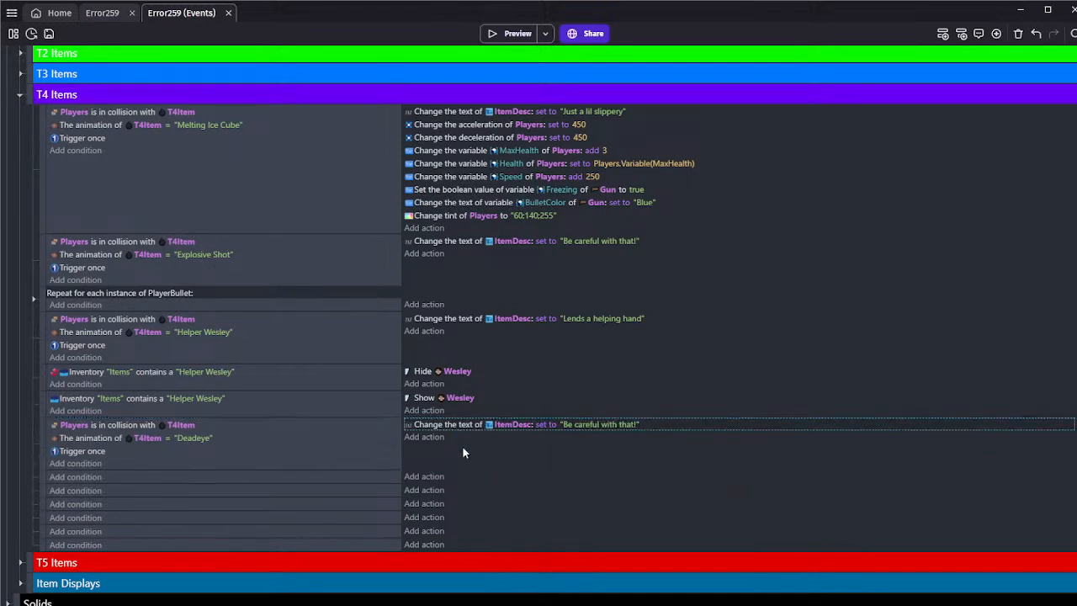
click(593, 425)
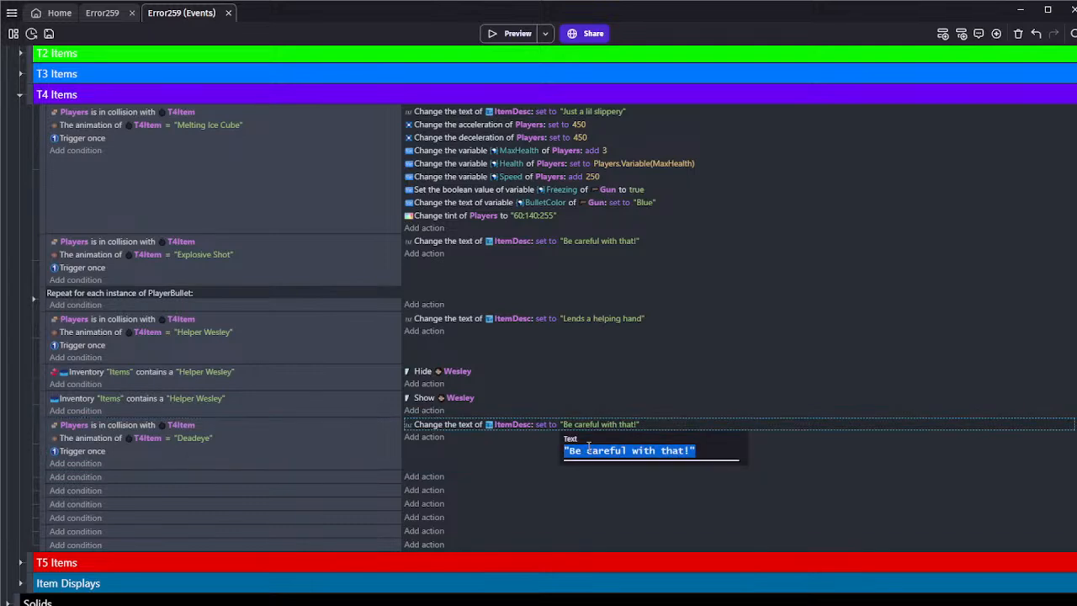
drag(569, 451, 690, 457)
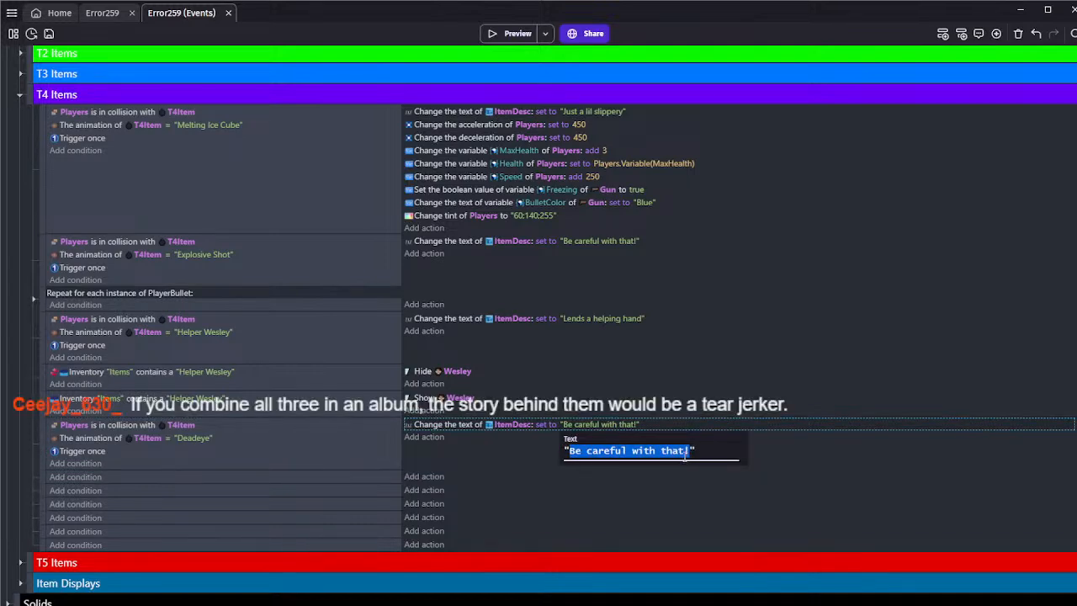
key(shift+Right)
click(487, 439)
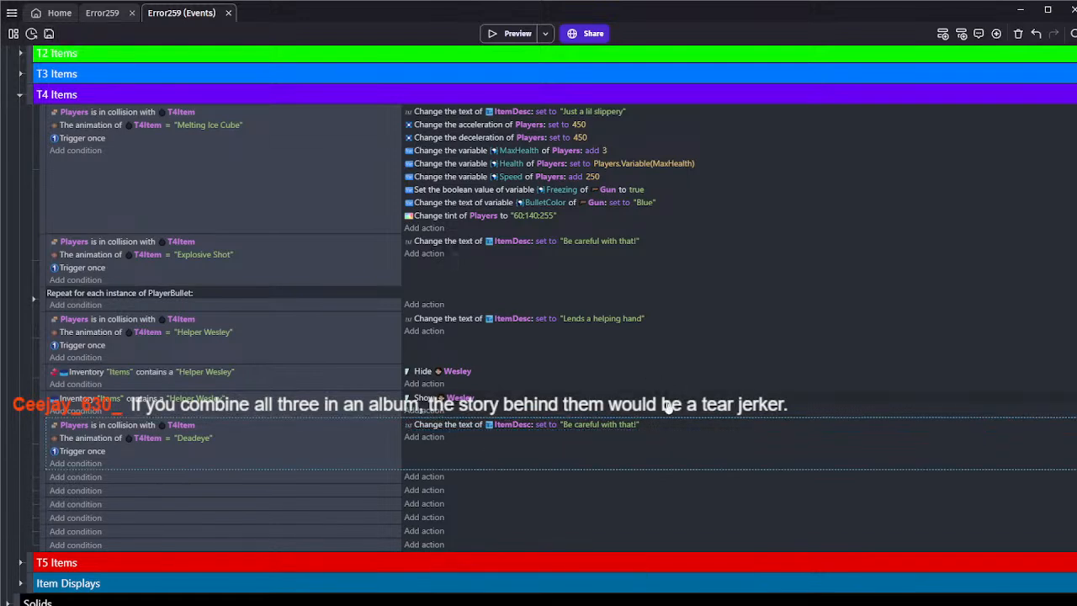
click(627, 425)
click(588, 450)
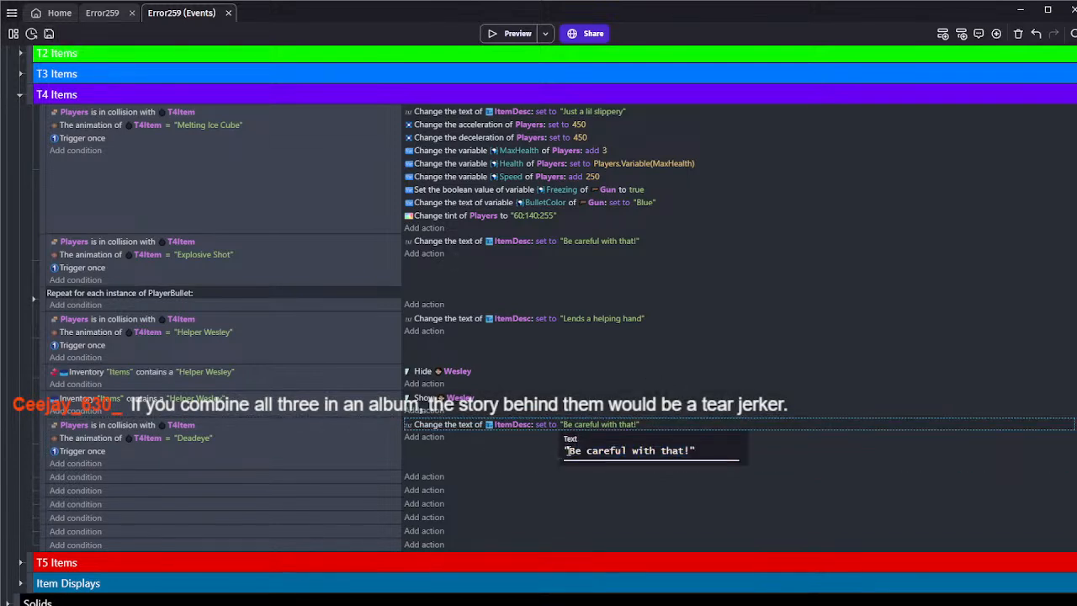
drag(569, 450, 691, 450)
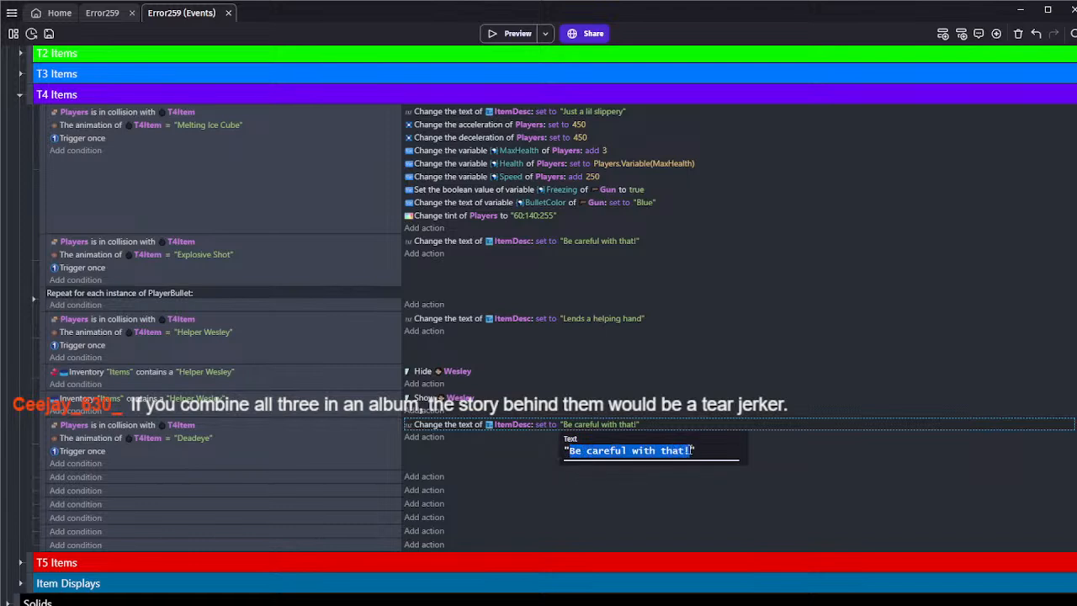
click(525, 438)
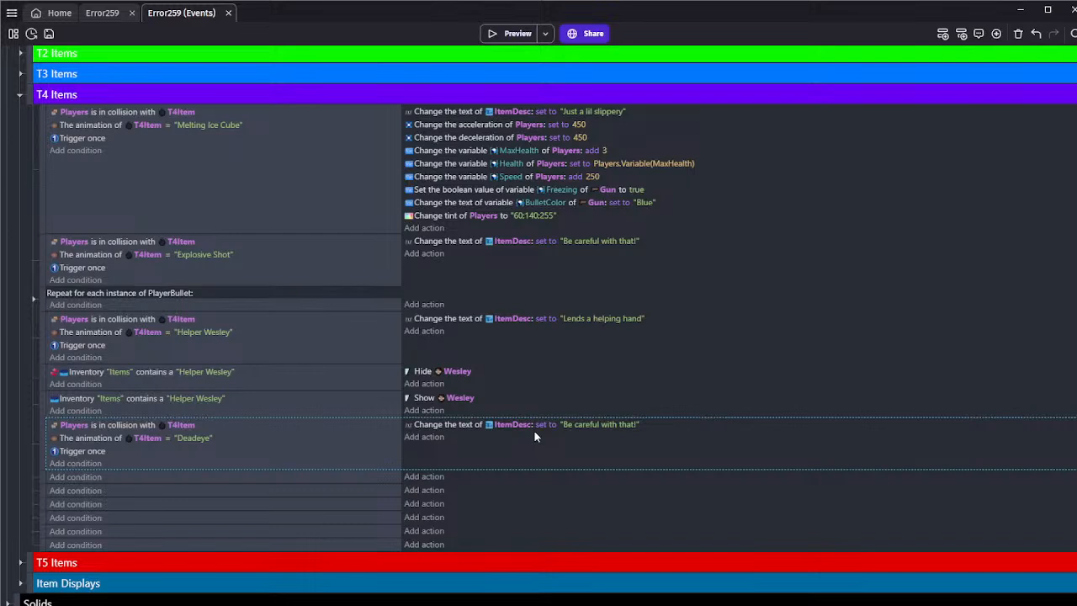
click(585, 425)
click(539, 452)
Clear the ItemDesc text in the Deadeye pickup event's action so that only empty quotation marks remain
click(587, 425)
drag(569, 451, 684, 455)
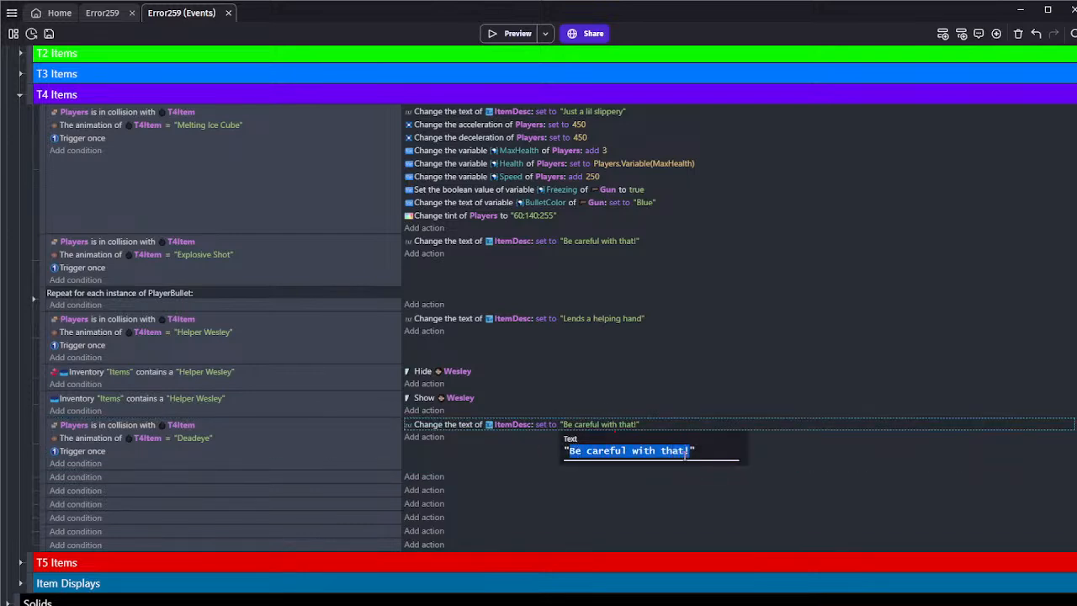
key(BackSpace)
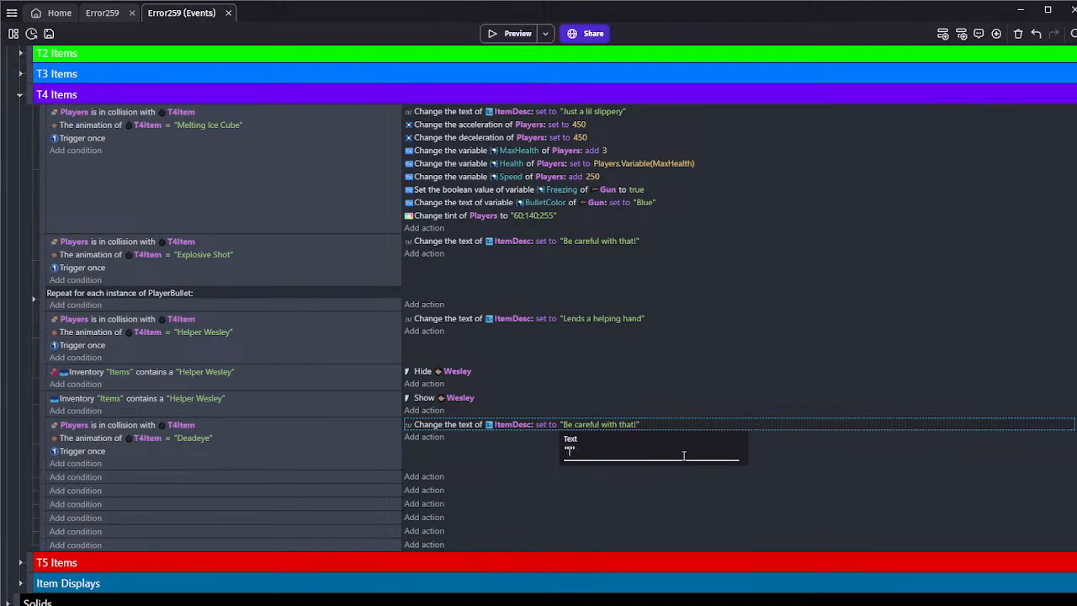
click(495, 457)
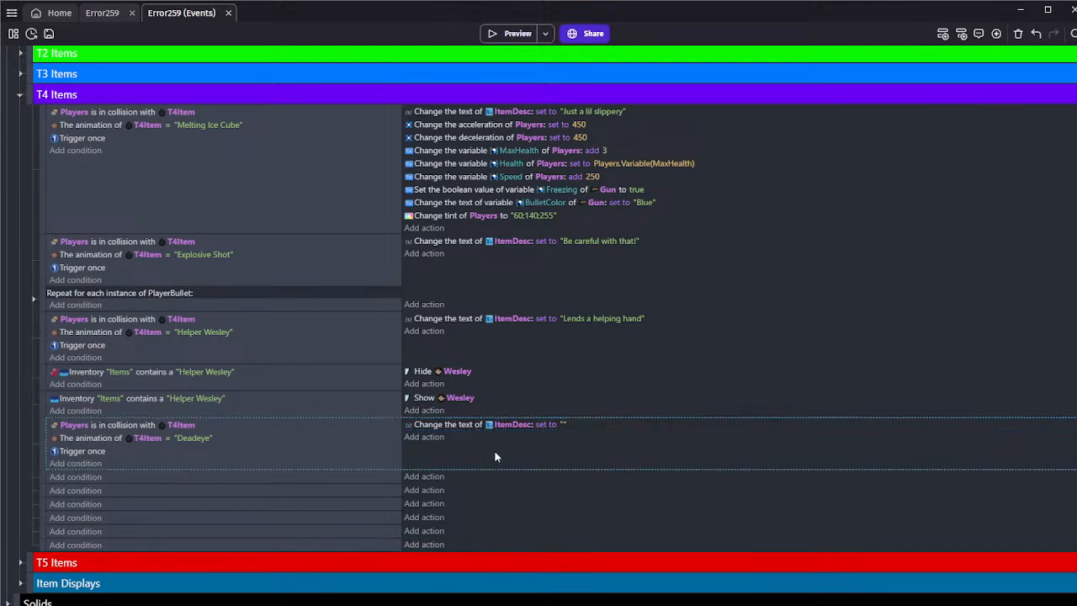
click(564, 424)
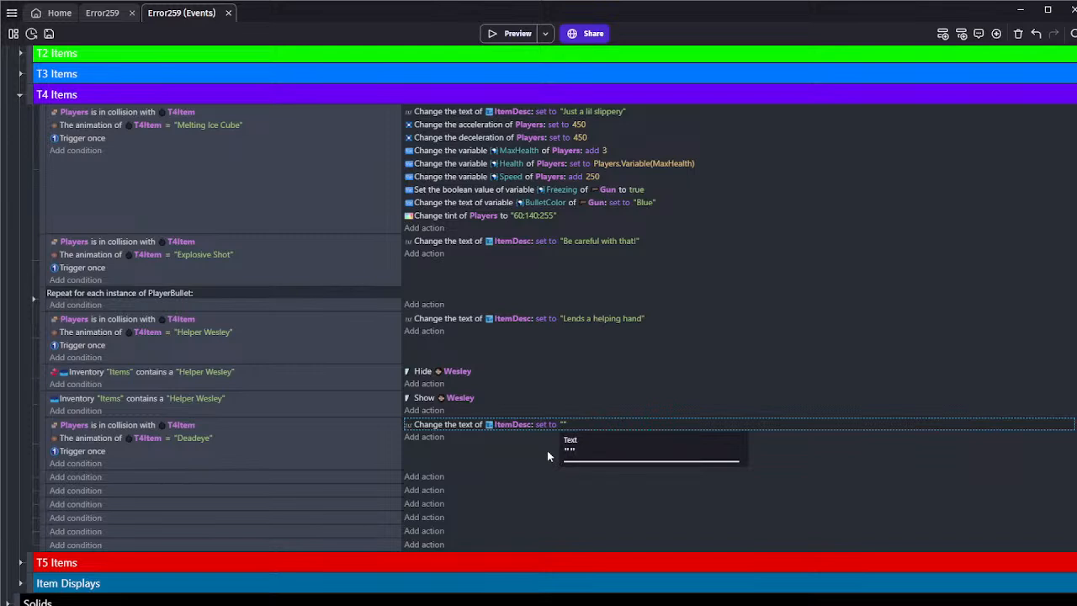
click(547, 450)
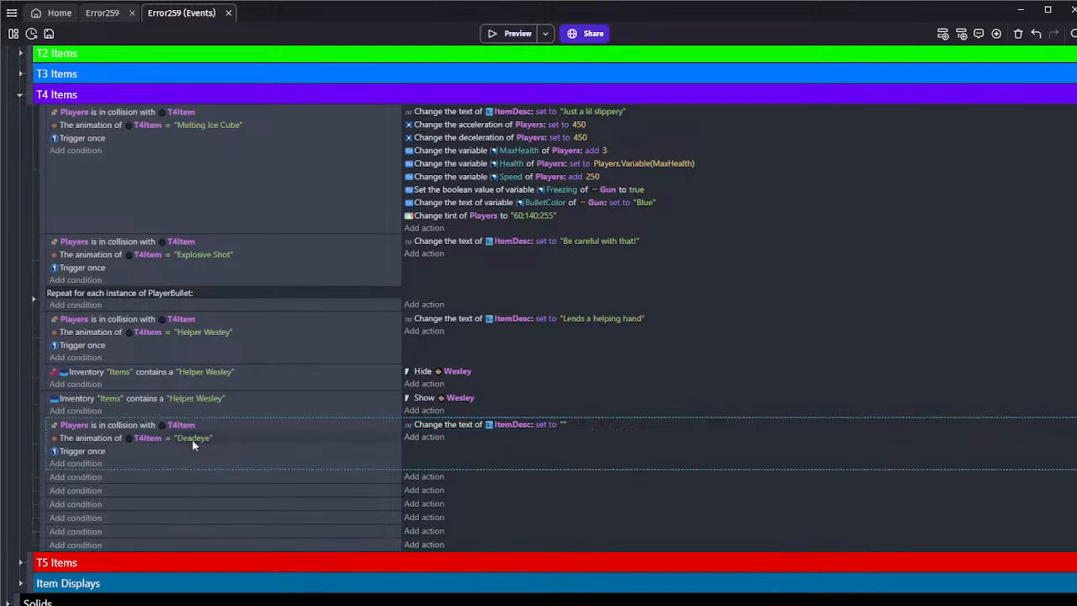
click(561, 425)
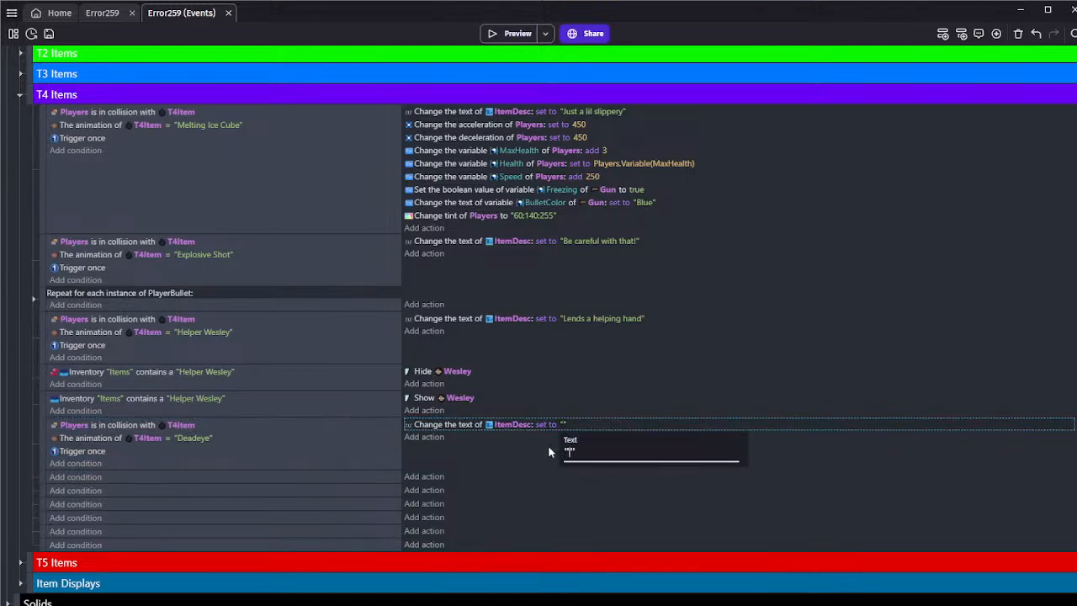
click(548, 445)
Save the Error259 project
click(49, 34)
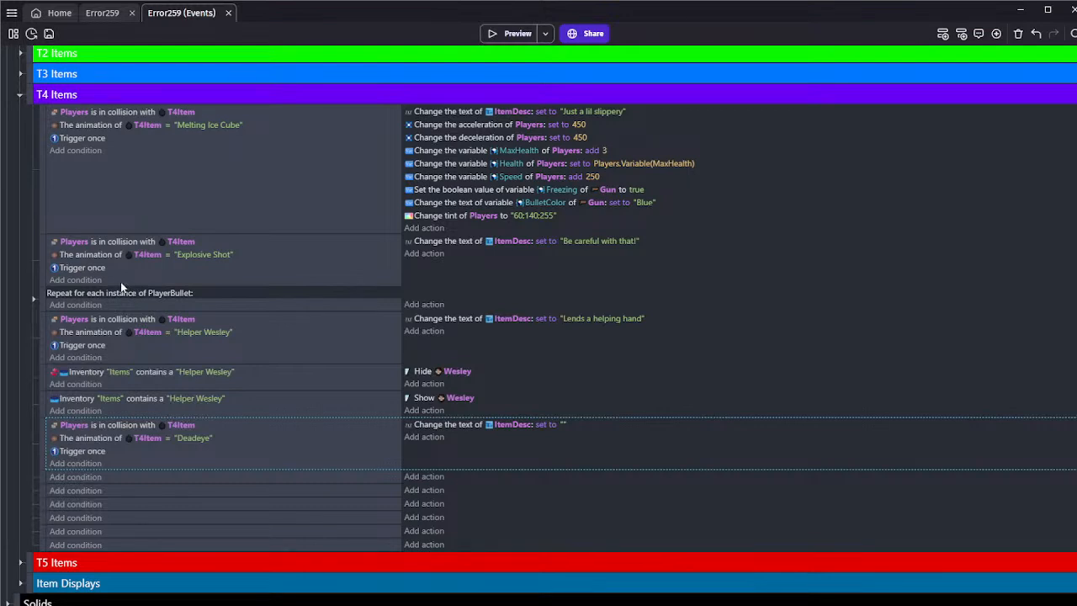
click(49, 34)
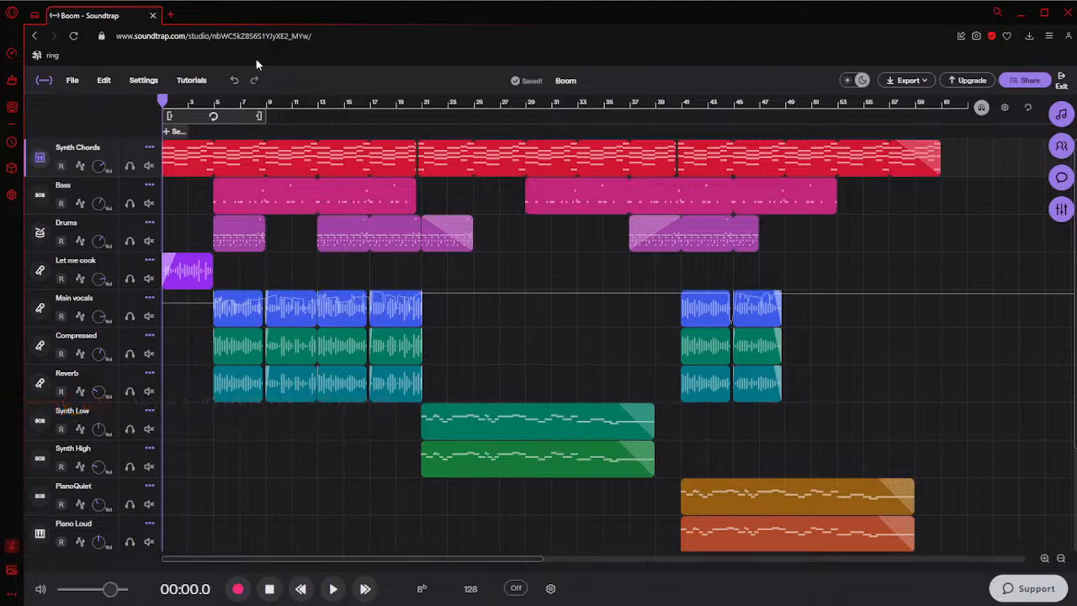
Switch to the Boom song in Soundtrap and play the first few seconds from the beginning
scroll(300, 334, down, 3)
scroll(304, 312, up, 3)
click(335, 589)
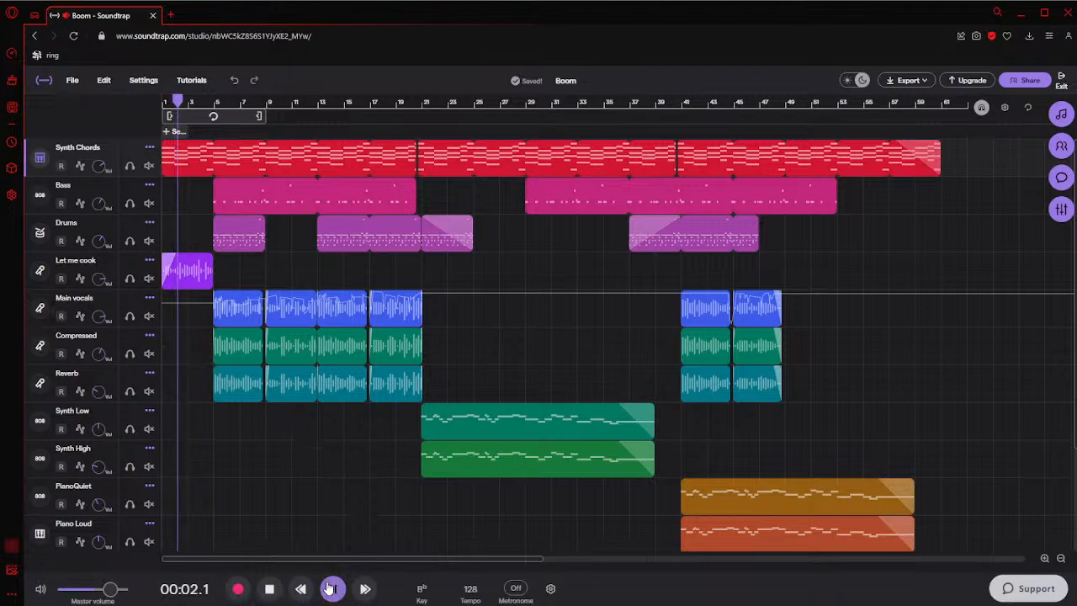
key(space)
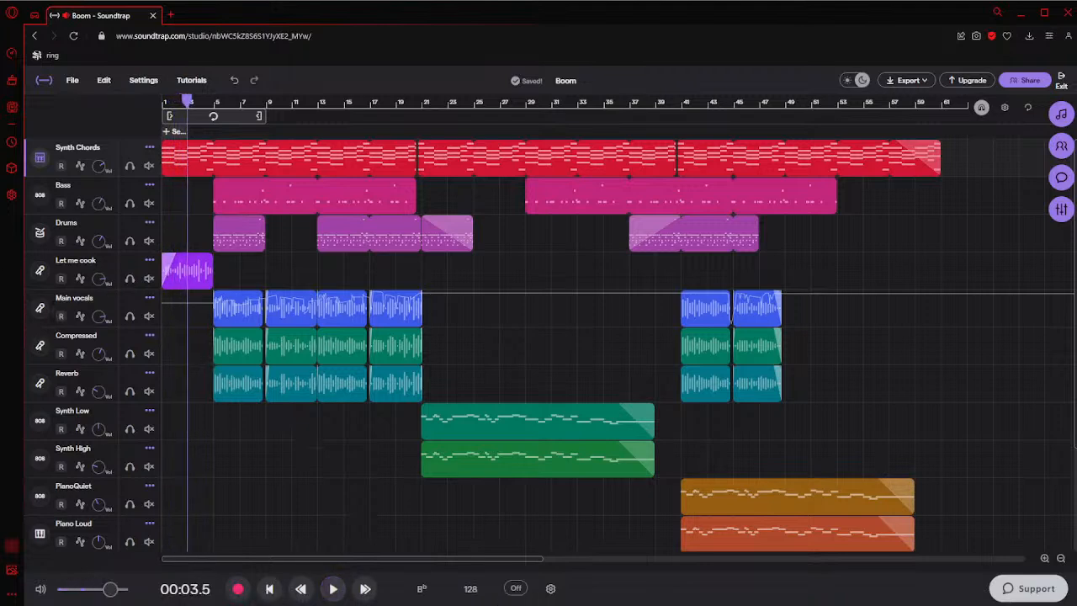
click(170, 389)
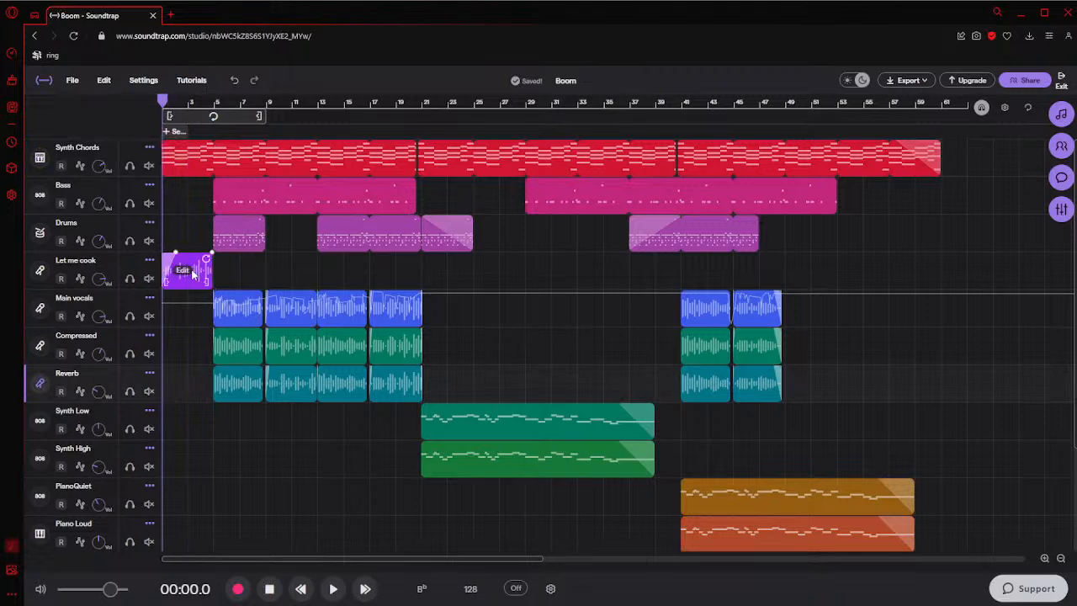
drag(169, 426, 286, 433)
click(164, 426)
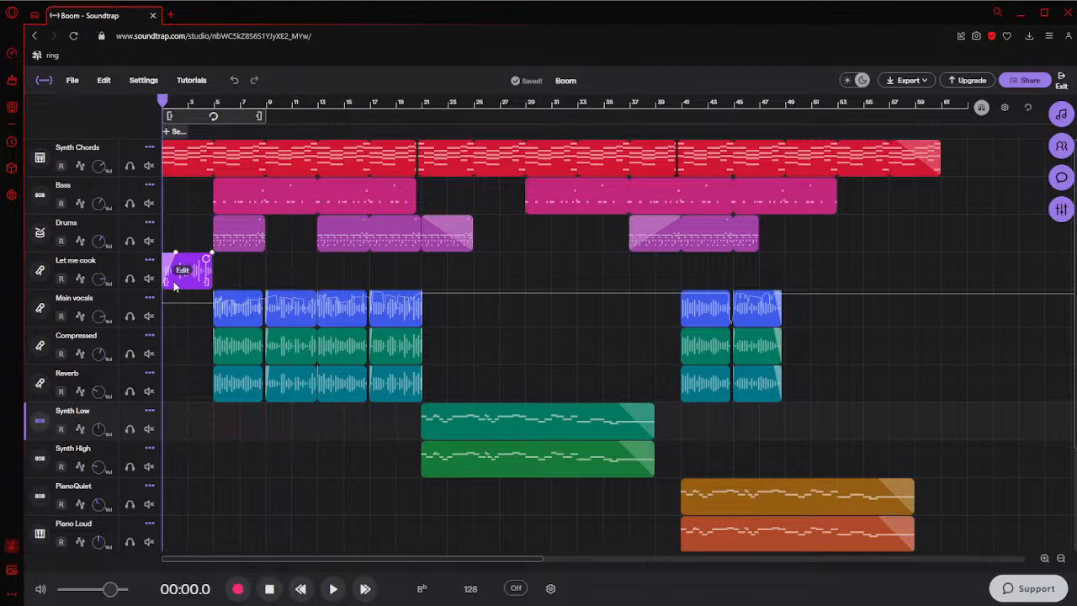
click(187, 303)
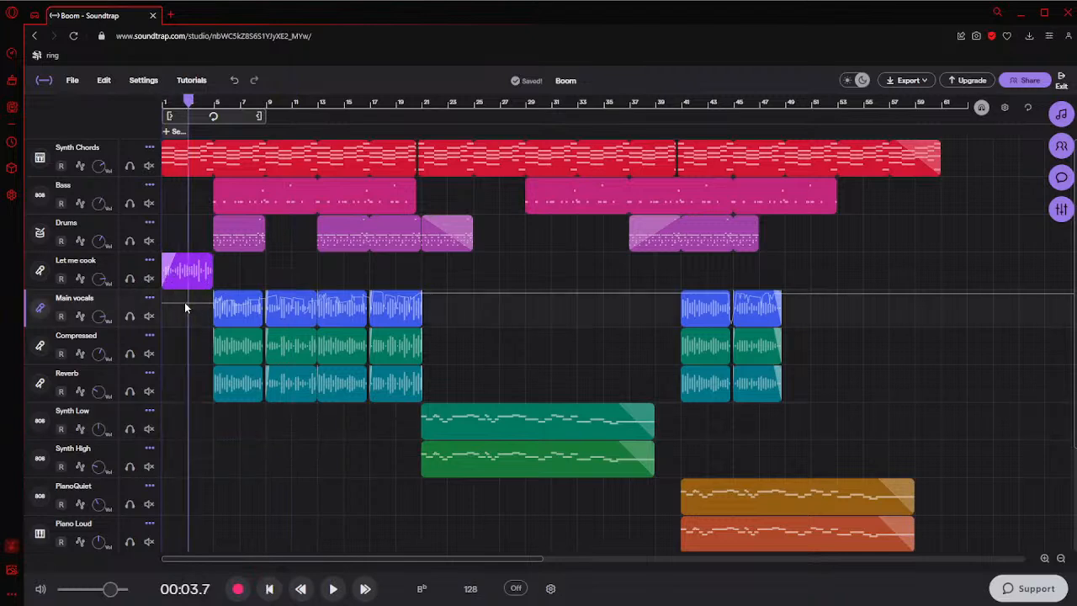
click(164, 314)
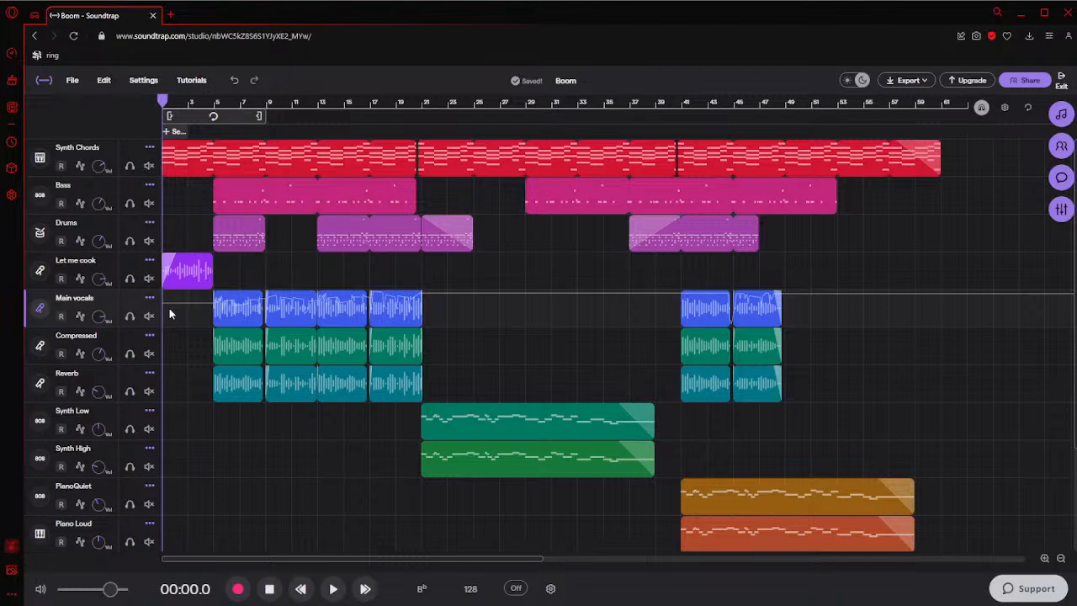
drag(171, 224, 813, 166)
click(867, 208)
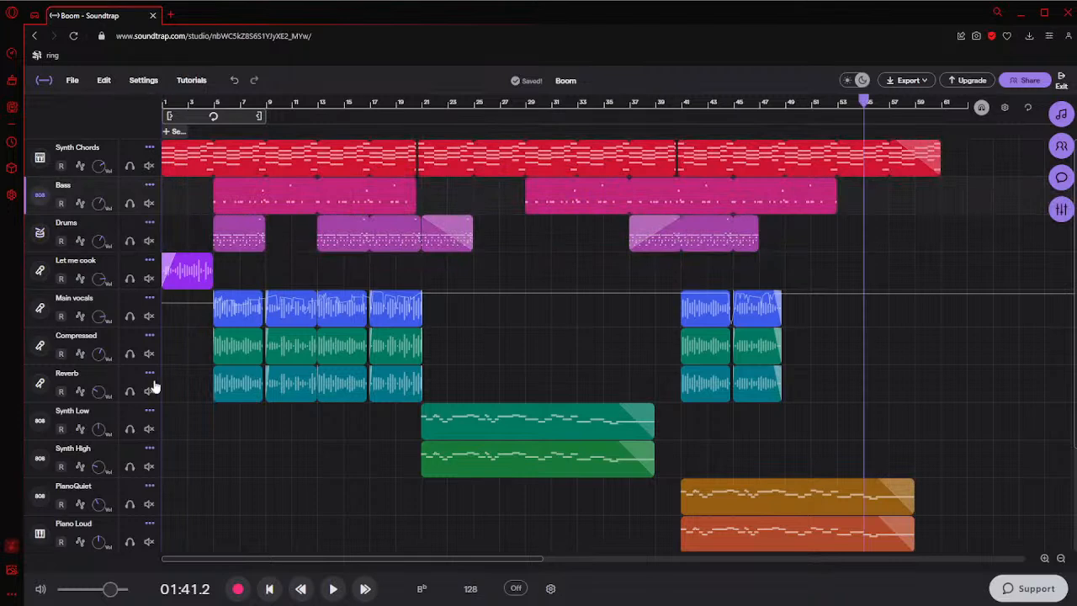
Mute the Let me cook, Main vocals, Compressed and Reverb tracks and play the song's opening from the start
click(164, 379)
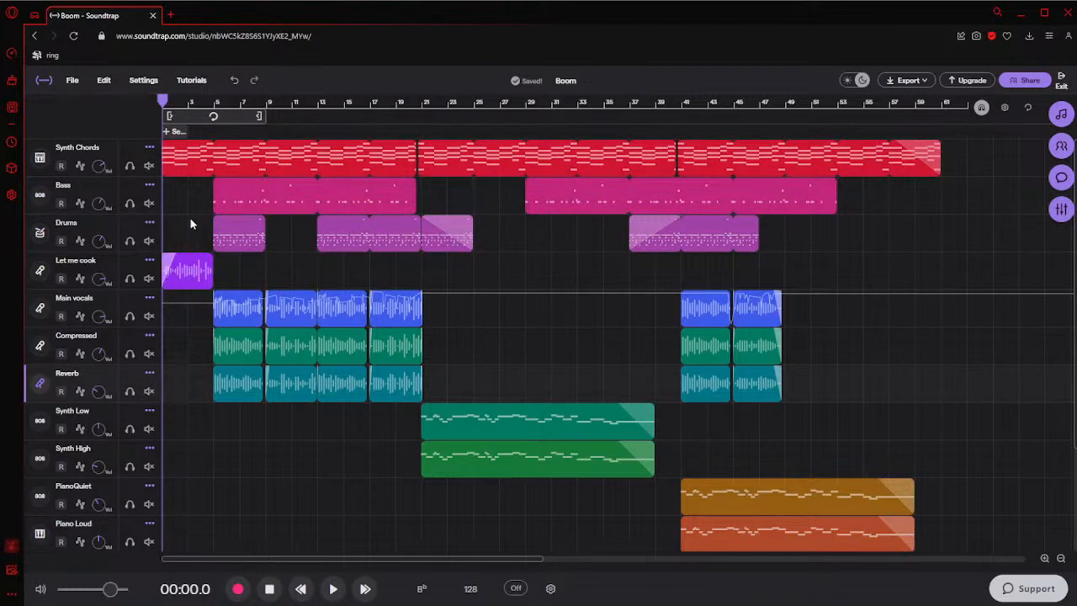
click(149, 278)
click(149, 316)
click(149, 353)
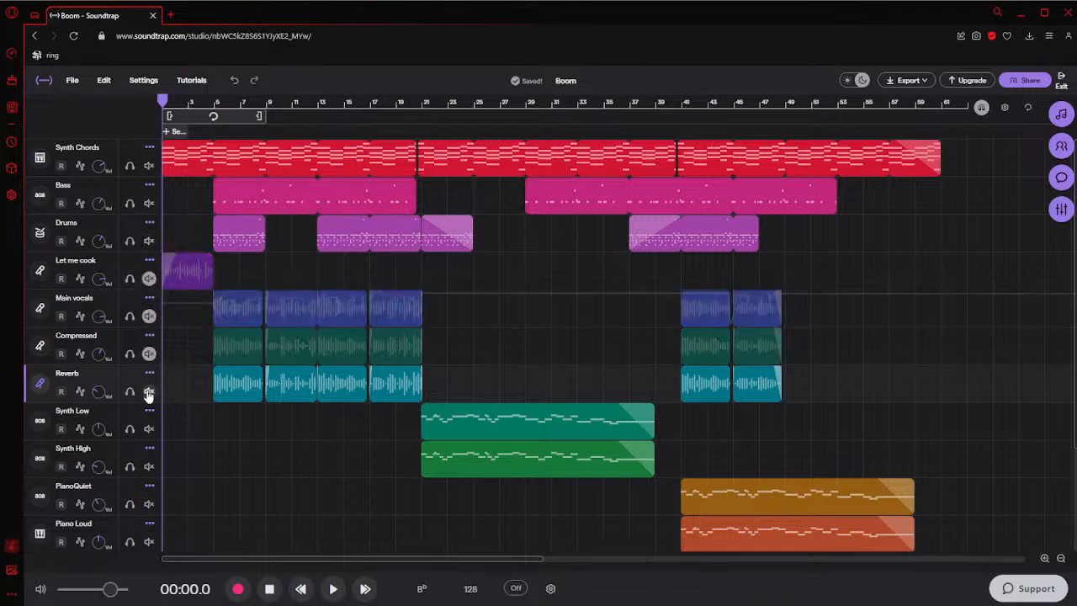
click(149, 391)
click(333, 589)
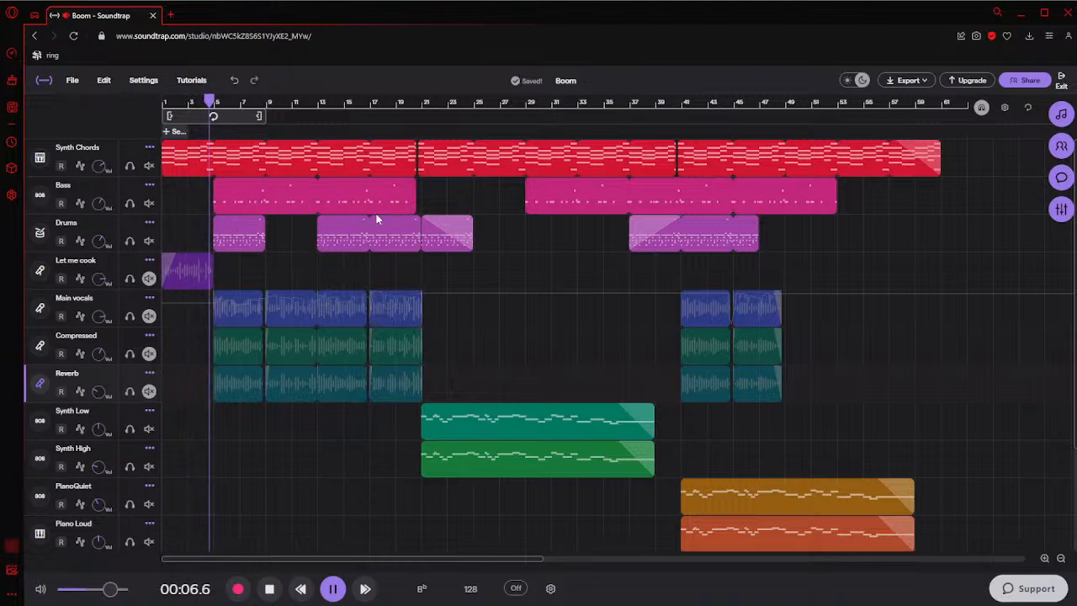
click(333, 591)
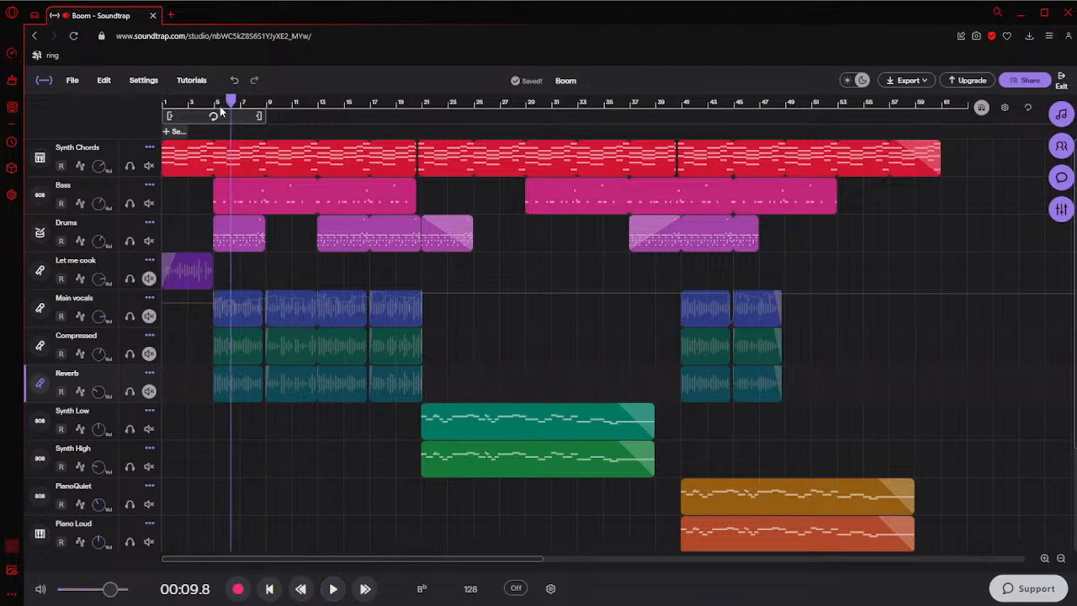
Return the playhead to the start, unmute the Let me cook track and play the intro up to bar 5
drag(230, 101, 166, 105)
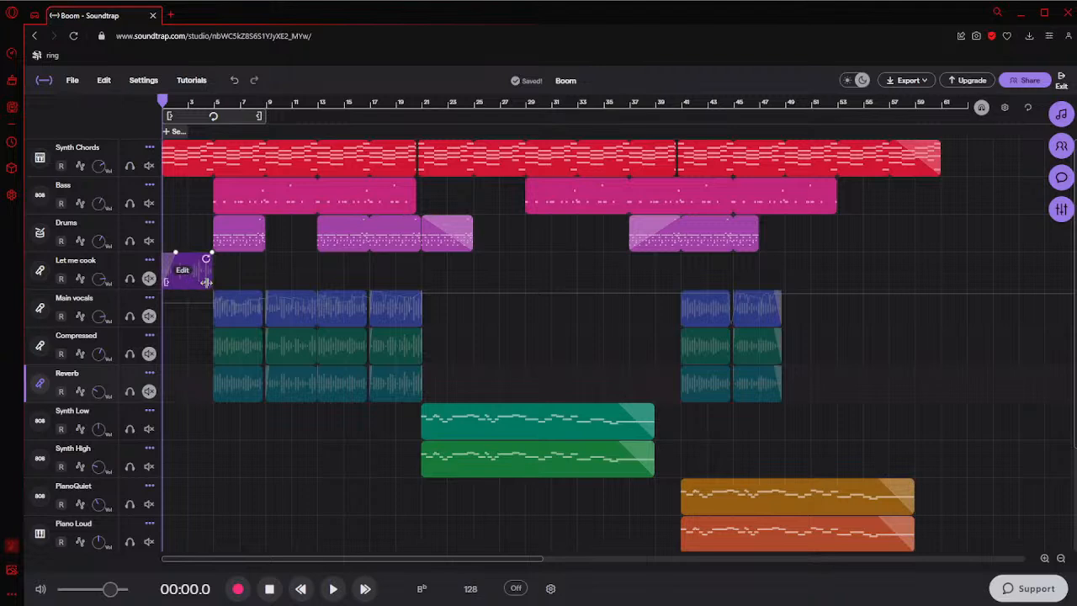
click(149, 278)
click(333, 589)
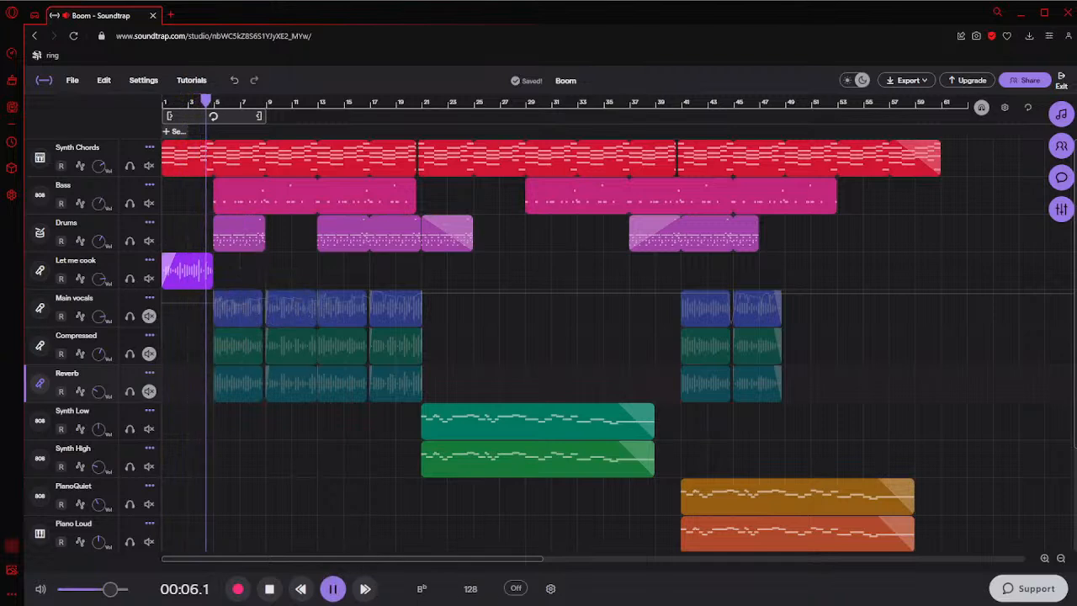
click(333, 589)
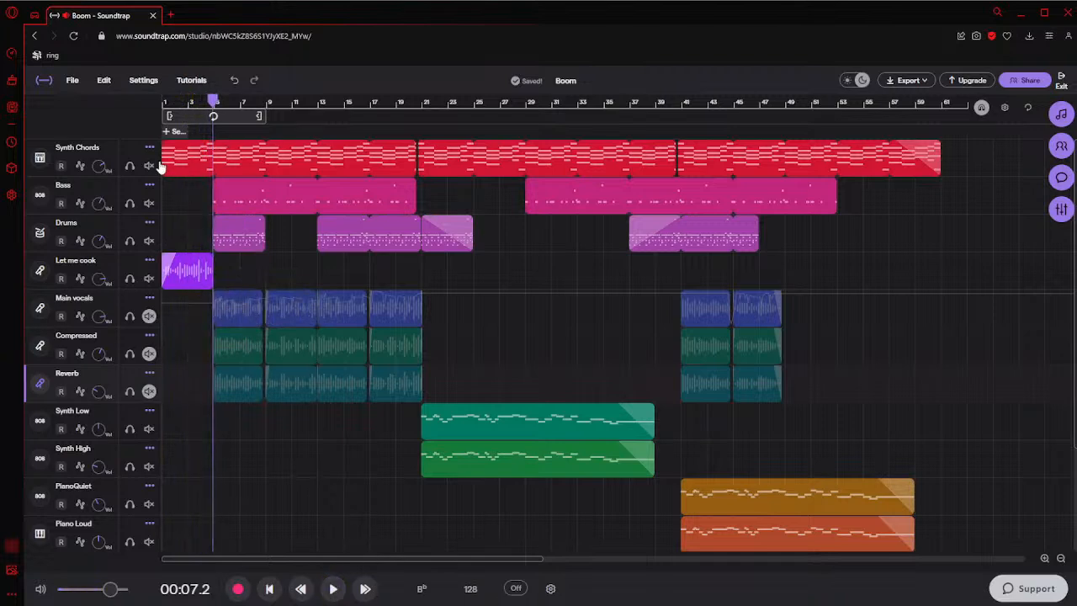
Try extending the end of the Let me cook clip past bar 5, play from there, and trim the clip back to bar 5
click(217, 102)
click(269, 589)
drag(209, 286, 234, 287)
click(214, 102)
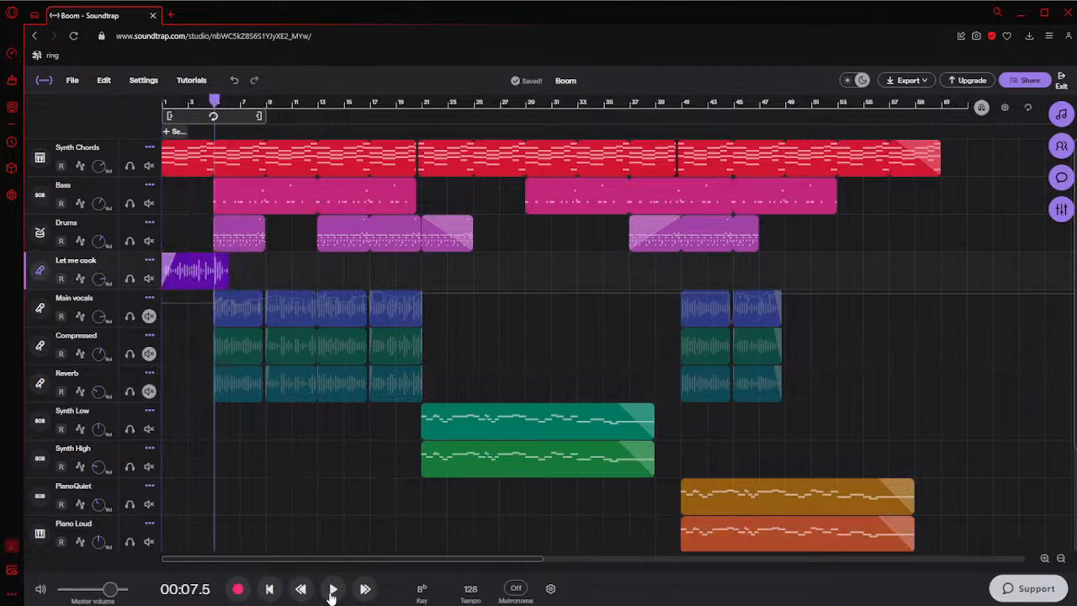
click(333, 589)
click(332, 589)
drag(228, 278, 211, 277)
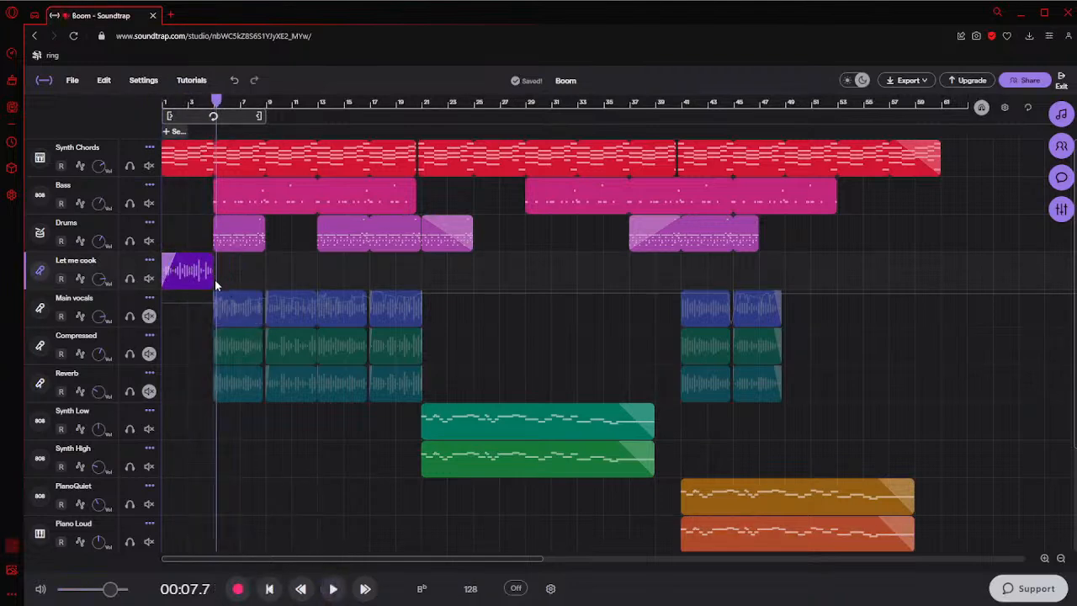
Play the song from bar 5 and mute the Let me cook track
click(215, 109)
drag(215, 109, 224, 113)
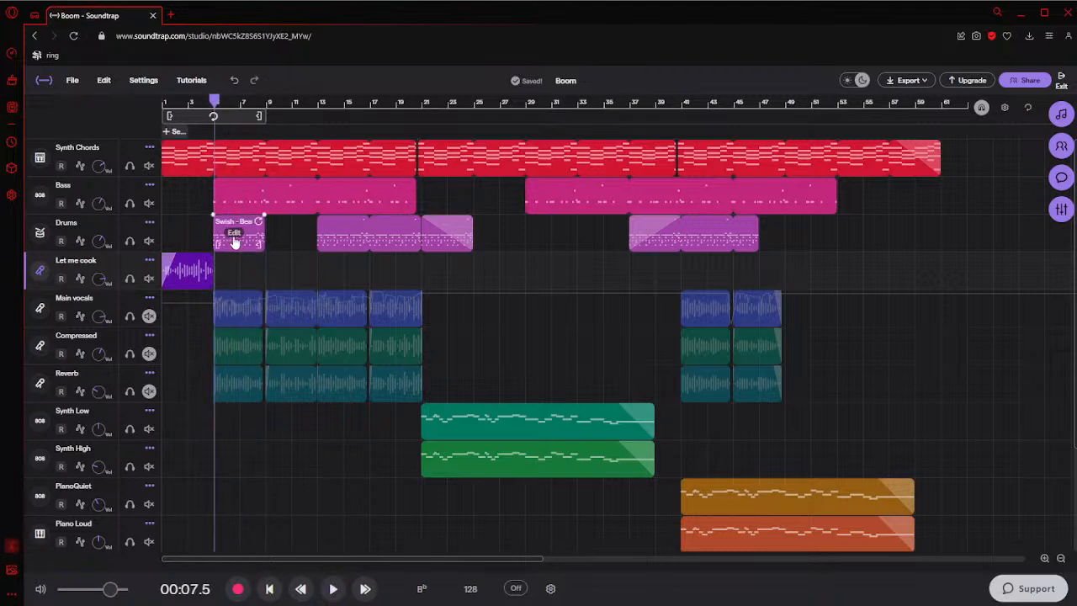
click(333, 589)
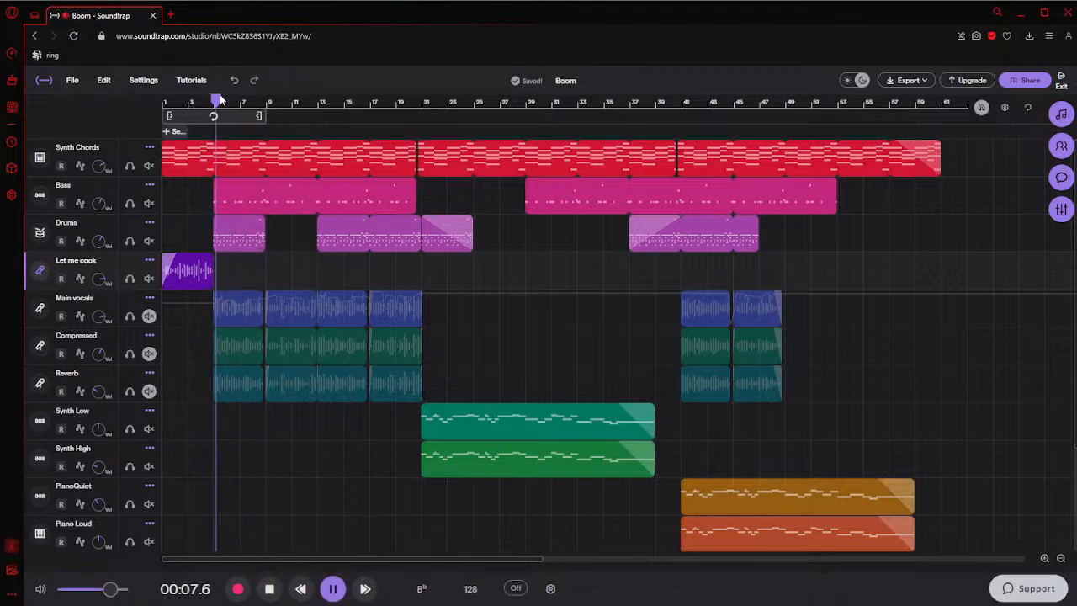
click(149, 278)
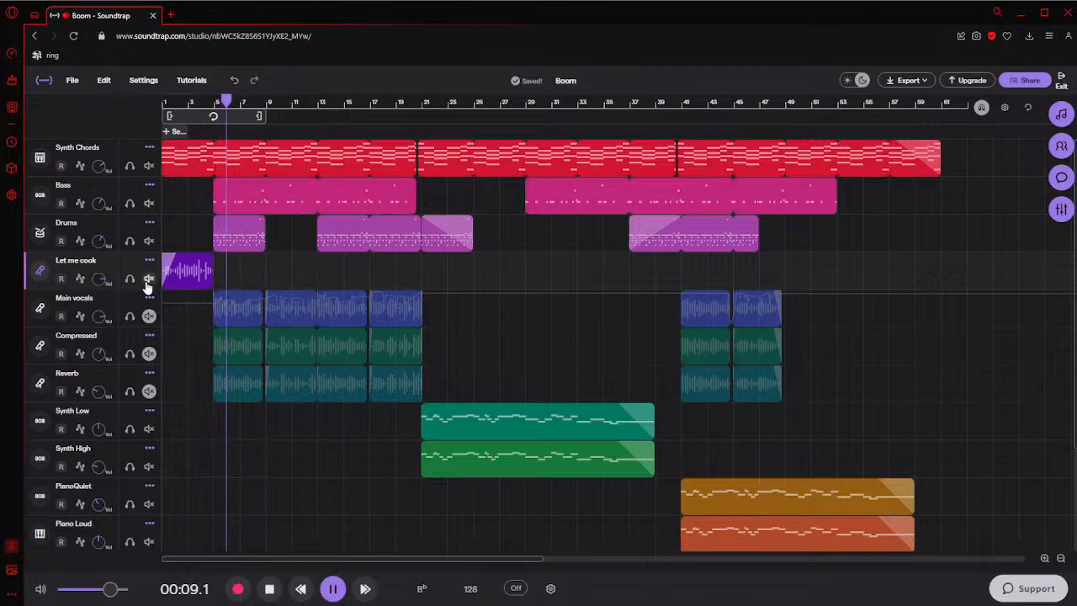
Return the playhead to bar 5 and solo the Bass track to listen to it from there
click(212, 101)
click(129, 202)
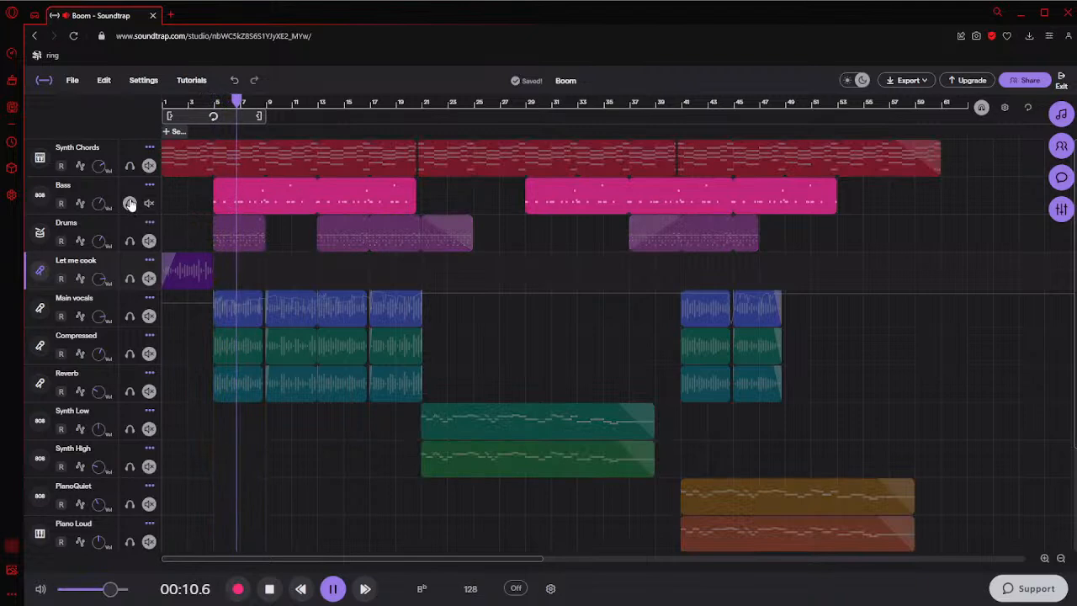
drag(249, 102, 214, 104)
click(330, 584)
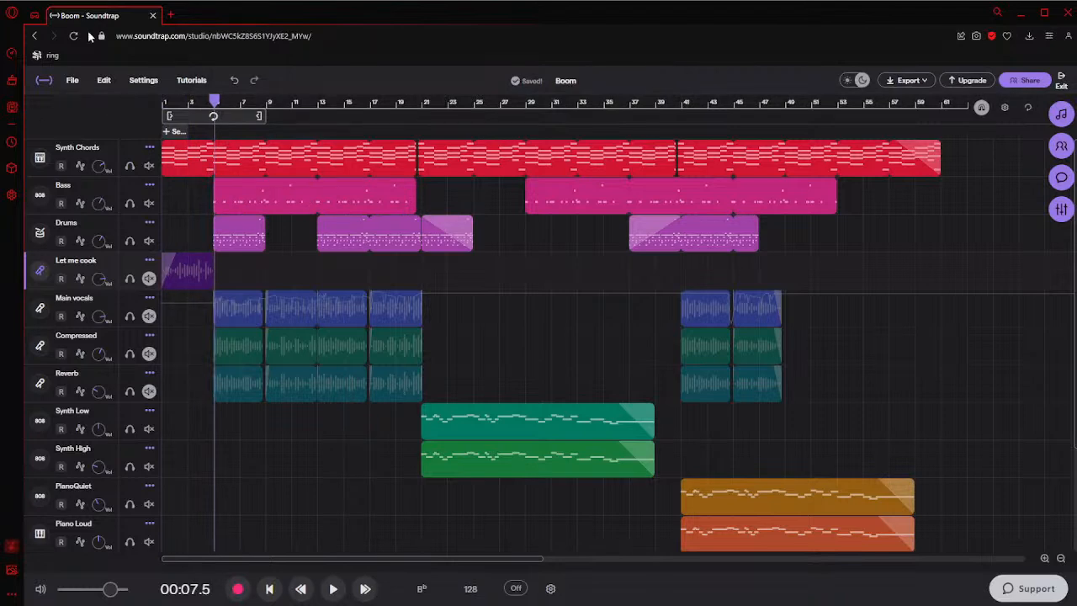
In a new browser tab, search the web for rymzone and open the RhymeZone rhyming dictionary website
click(170, 14)
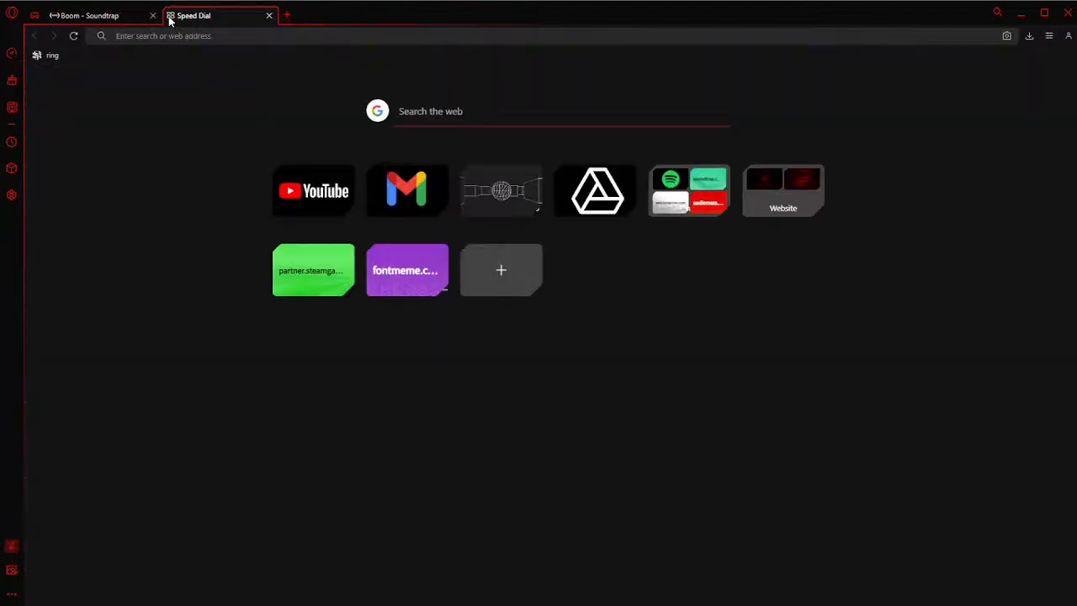
text(ryms)
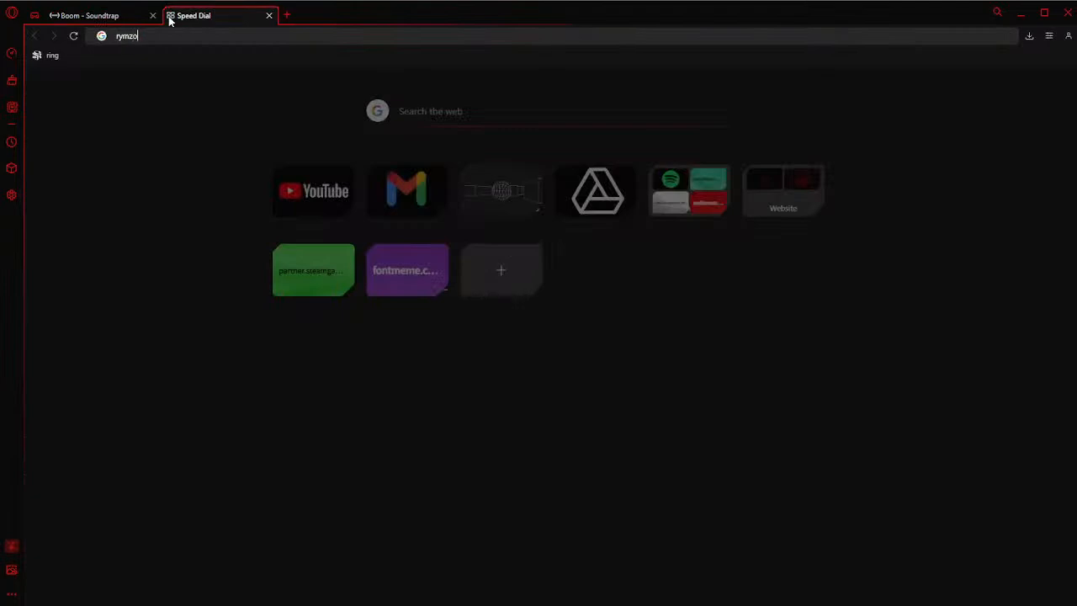
text(one)
key(Return)
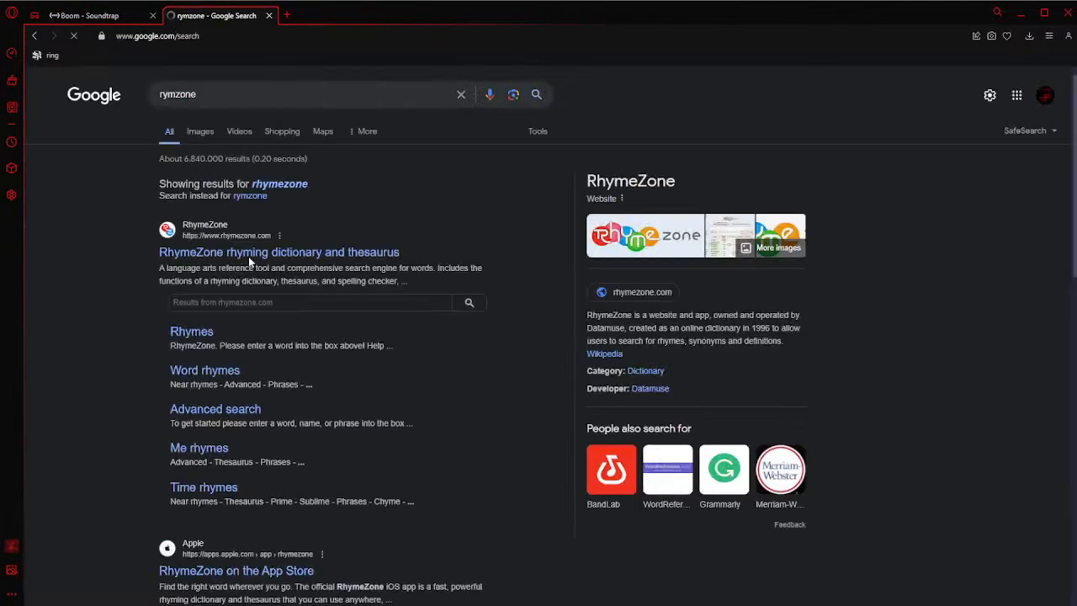
click(249, 254)
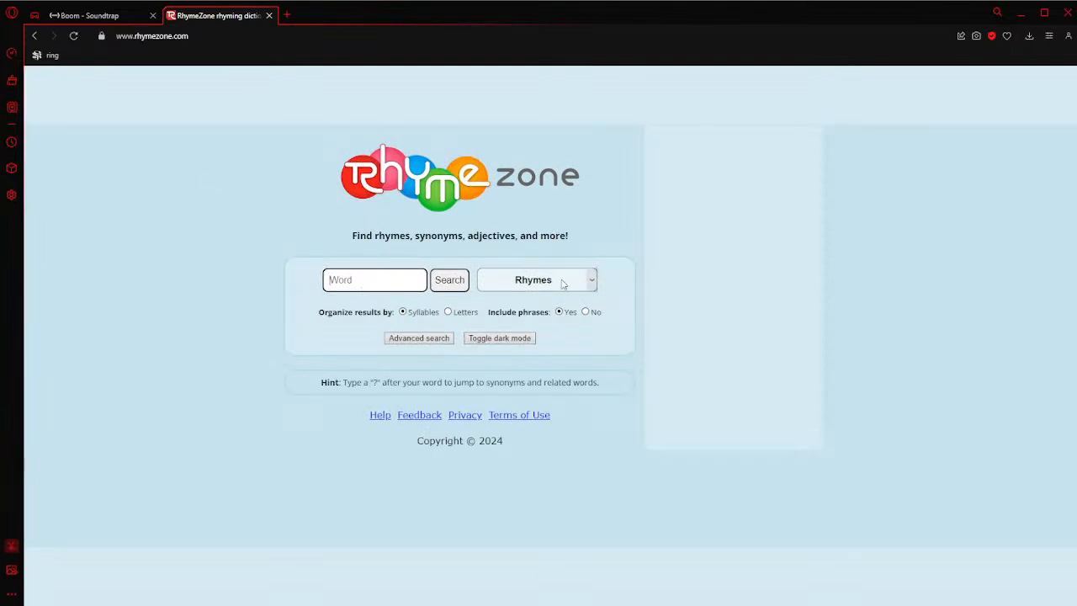
Look up rhymes for Boom on RhymeZone, skim the list, and close the site to return to the Boom song in Soundtrap
text(Boom)
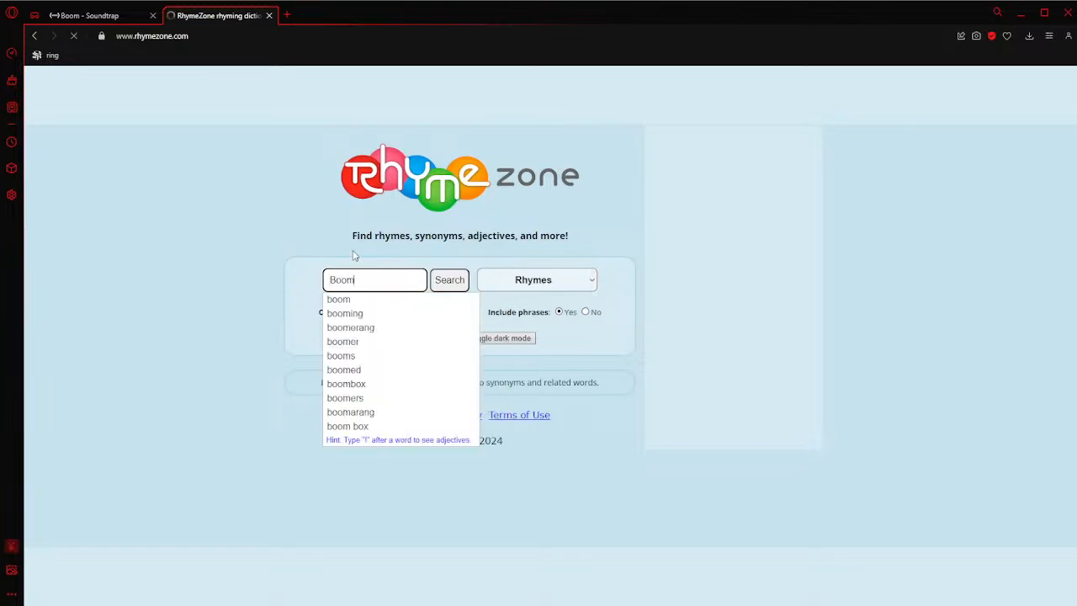
key(Return)
scroll(302, 306, down, 5)
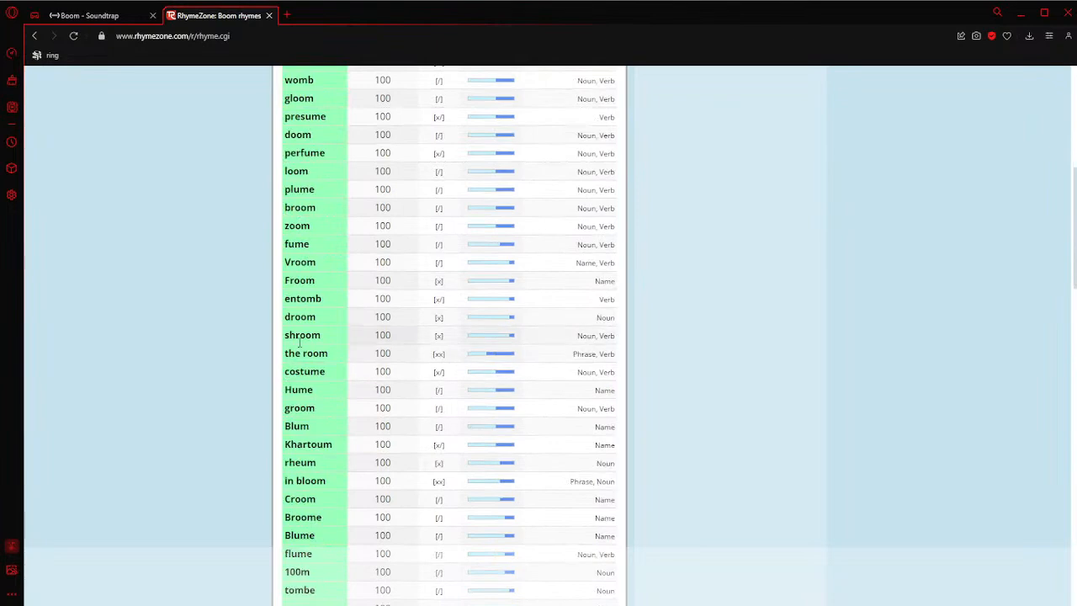
scroll(305, 262, up, 5)
click(93, 15)
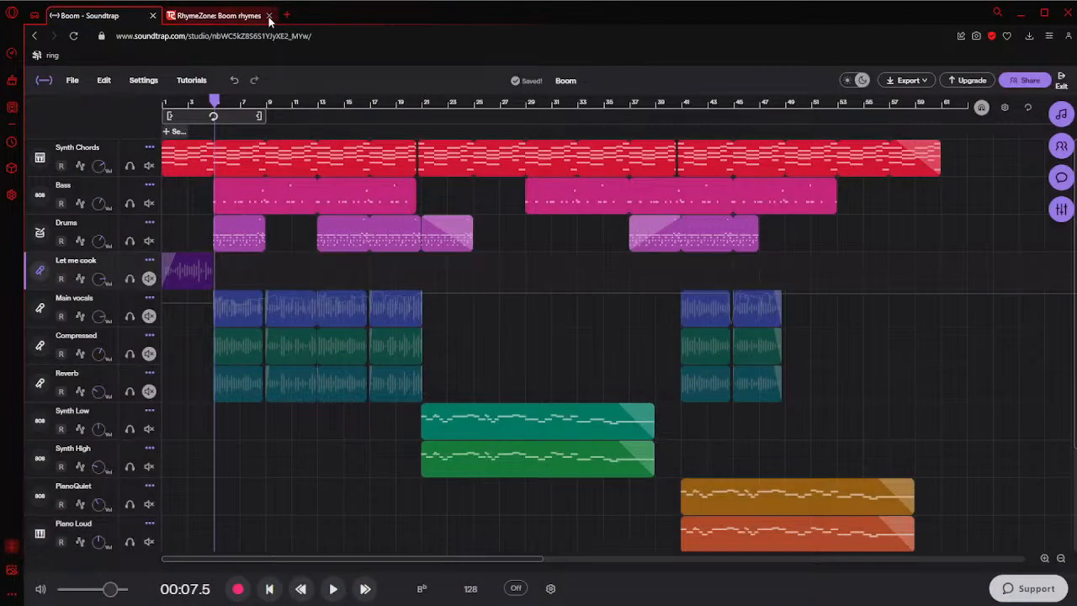
click(269, 15)
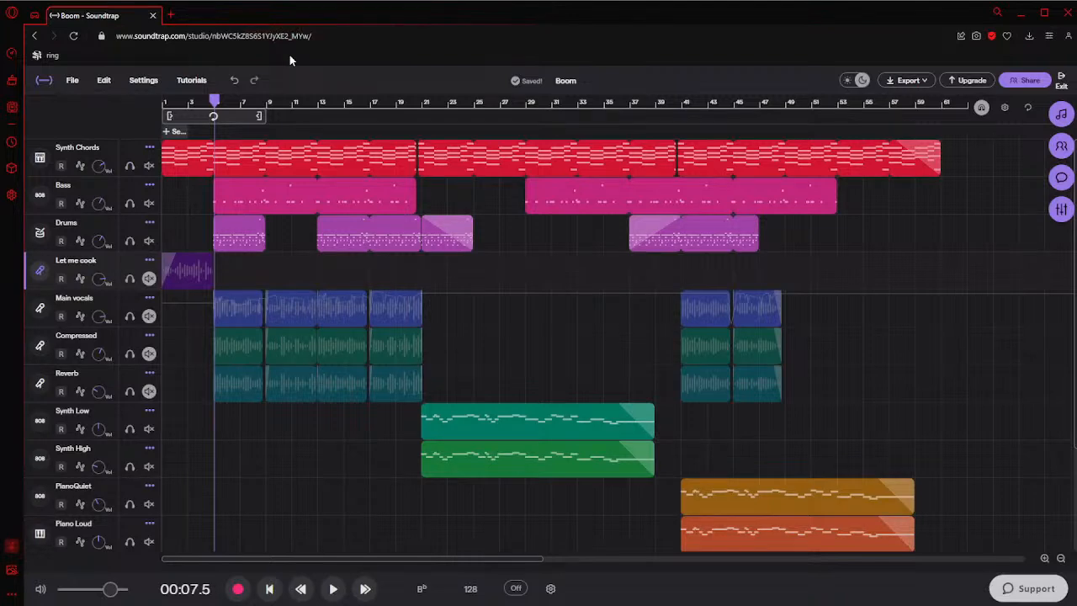
Play the song briefly from bar 5, then listen to the section starting at bar 11
mouse_move(217, 101)
mouse_down()
mouse_move(116, 107)
mouse_move(215, 102)
mouse_move(192, 116)
mouse_move(215, 102)
mouse_up()
key(space)
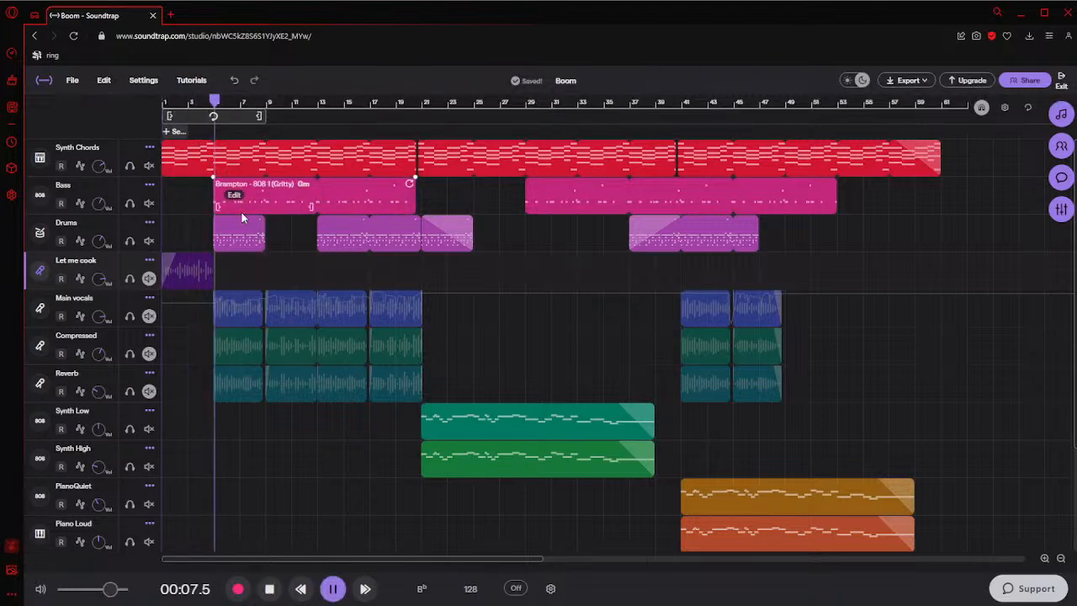
key(space)
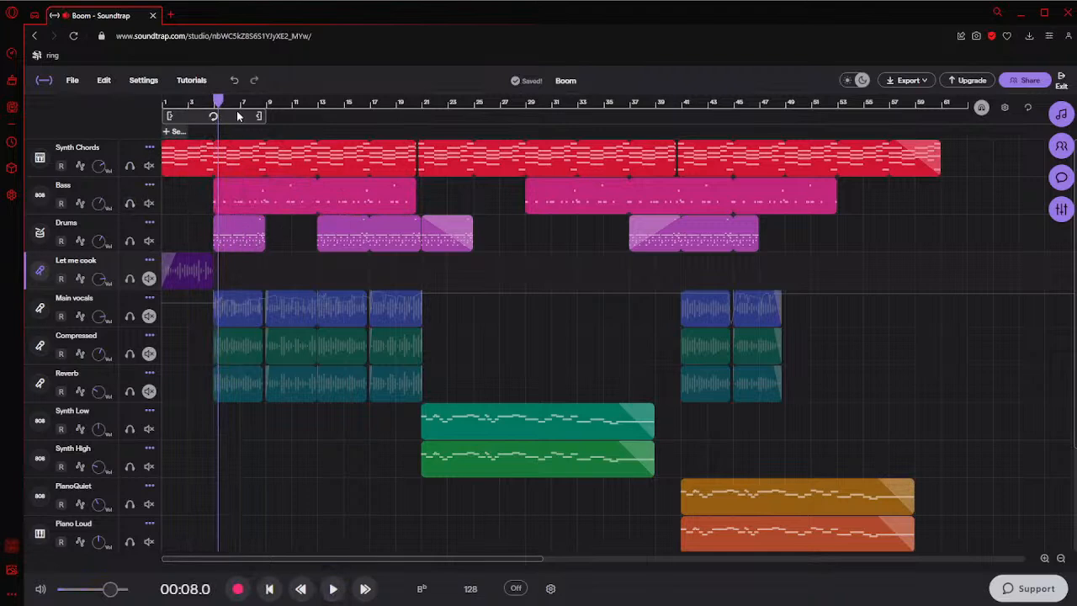
drag(220, 102, 216, 102)
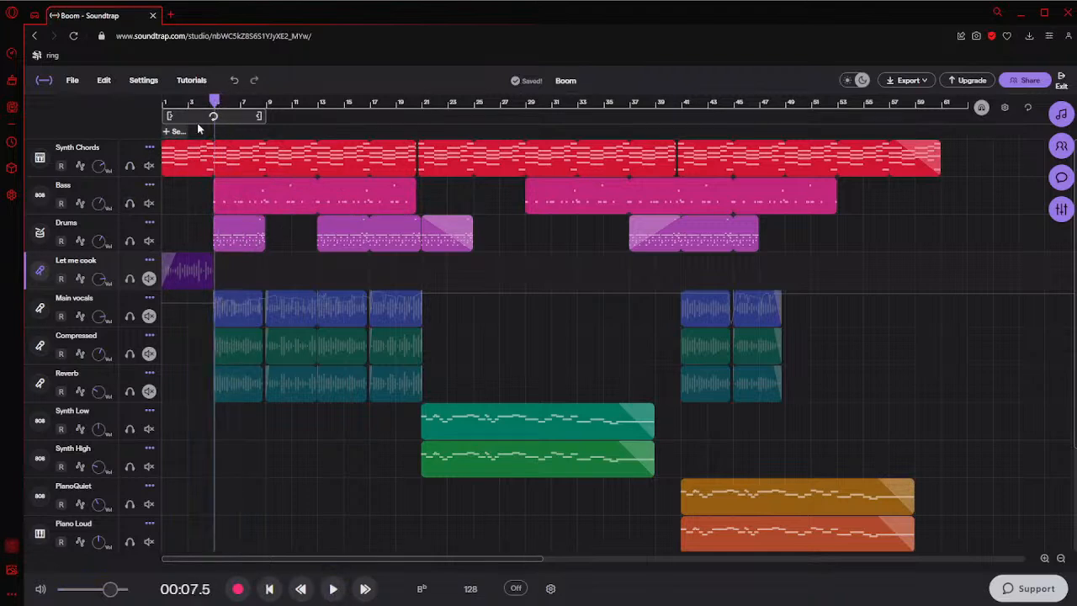
drag(306, 110, 298, 108)
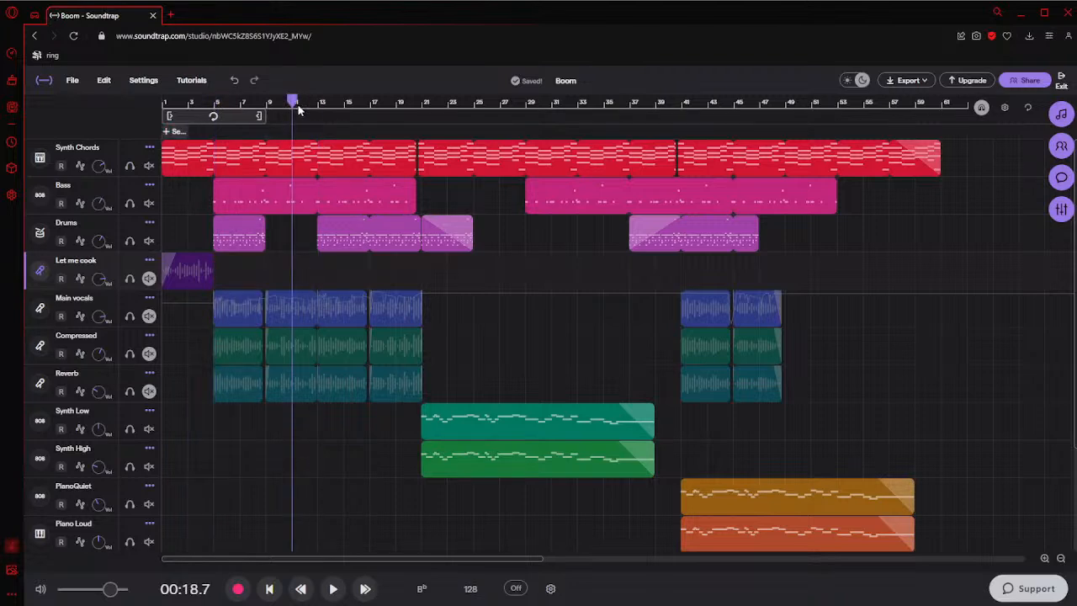
key(space)
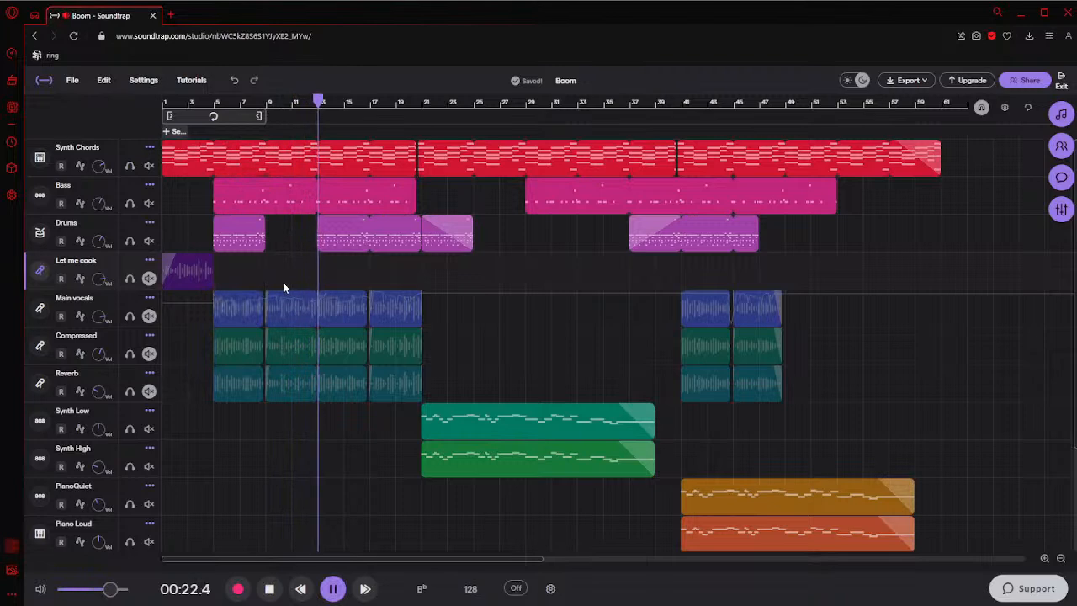
key(space)
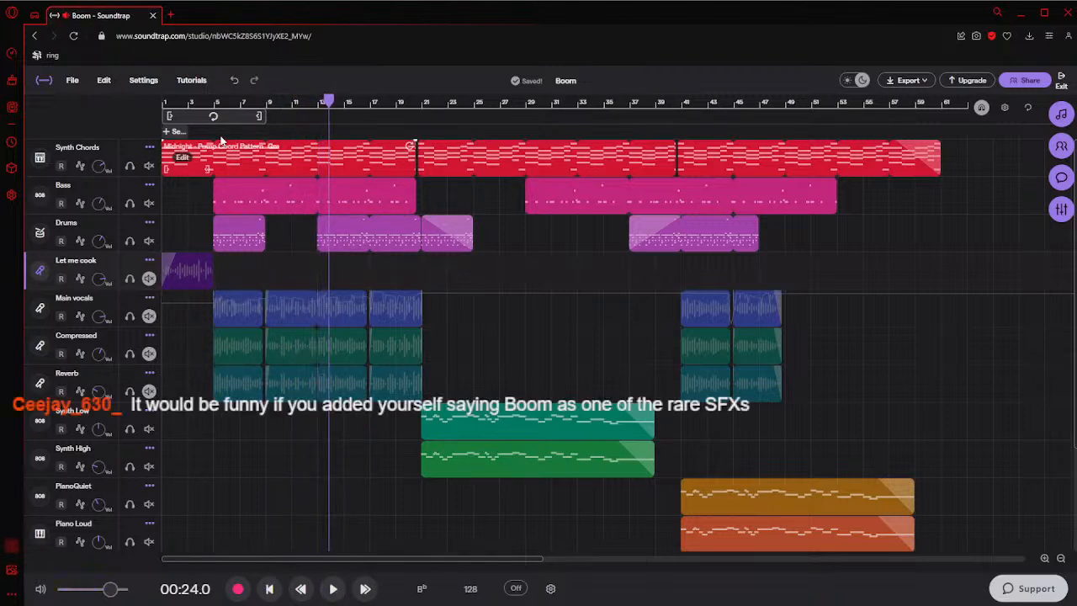
Unmute the Main vocals, Compressed, Reverb and Let me cook tracks and play the song from bar 3
click(213, 101)
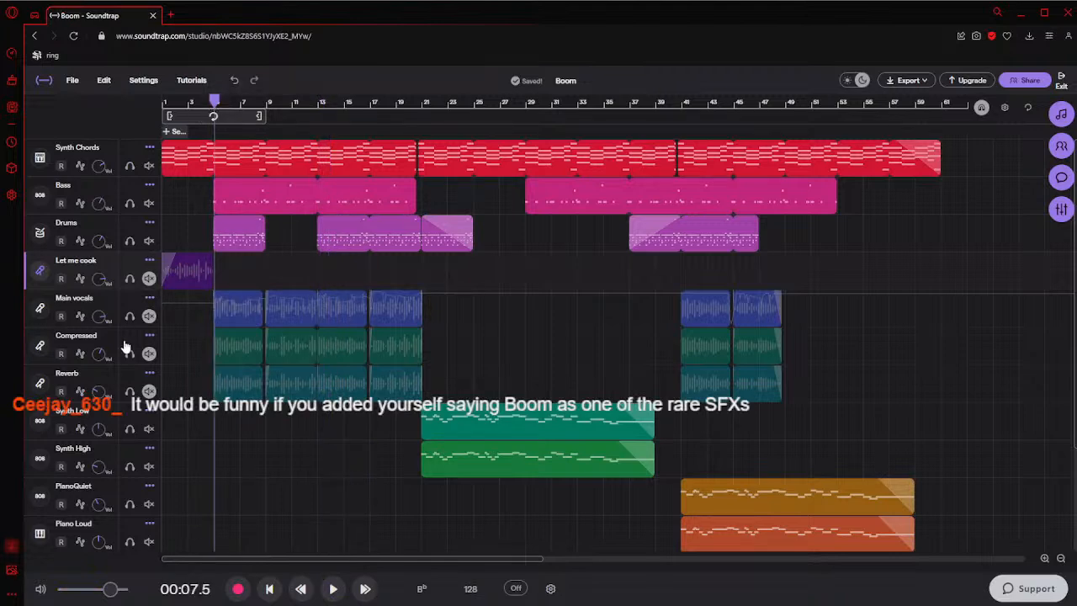
click(149, 316)
click(149, 354)
click(149, 391)
click(149, 278)
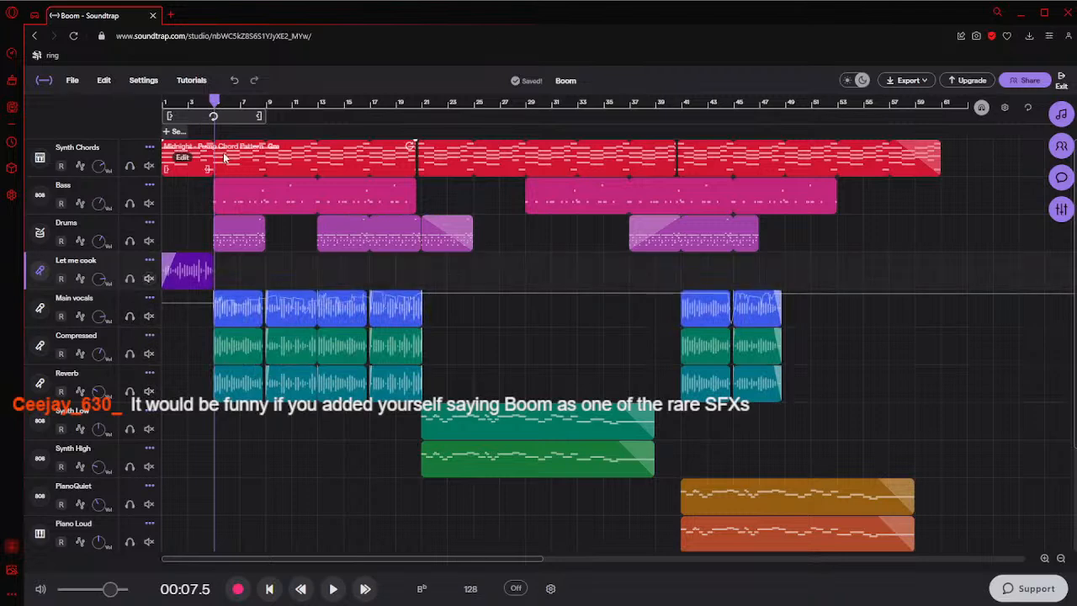
click(188, 101)
key(space)
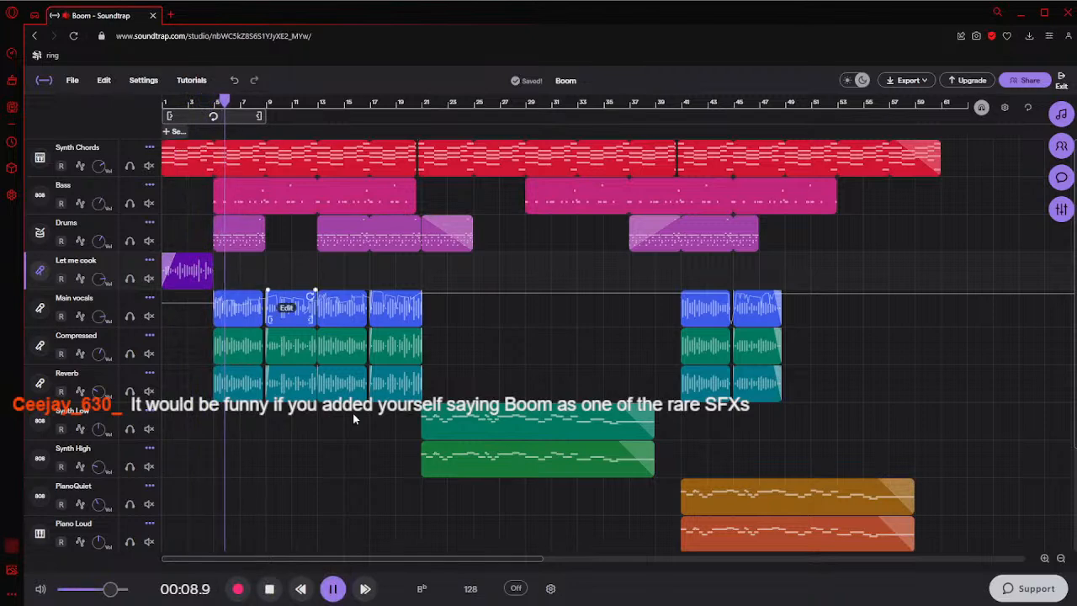
click(334, 589)
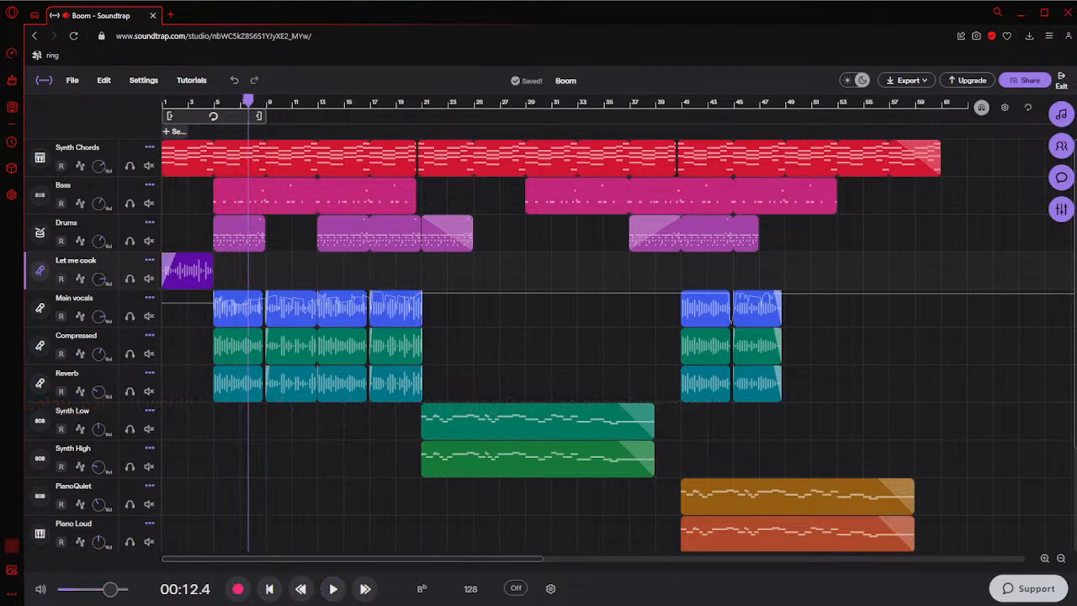
Return the playhead to bar 5 and solo the Main vocals, Compressed and Reverb tracks
click(216, 279)
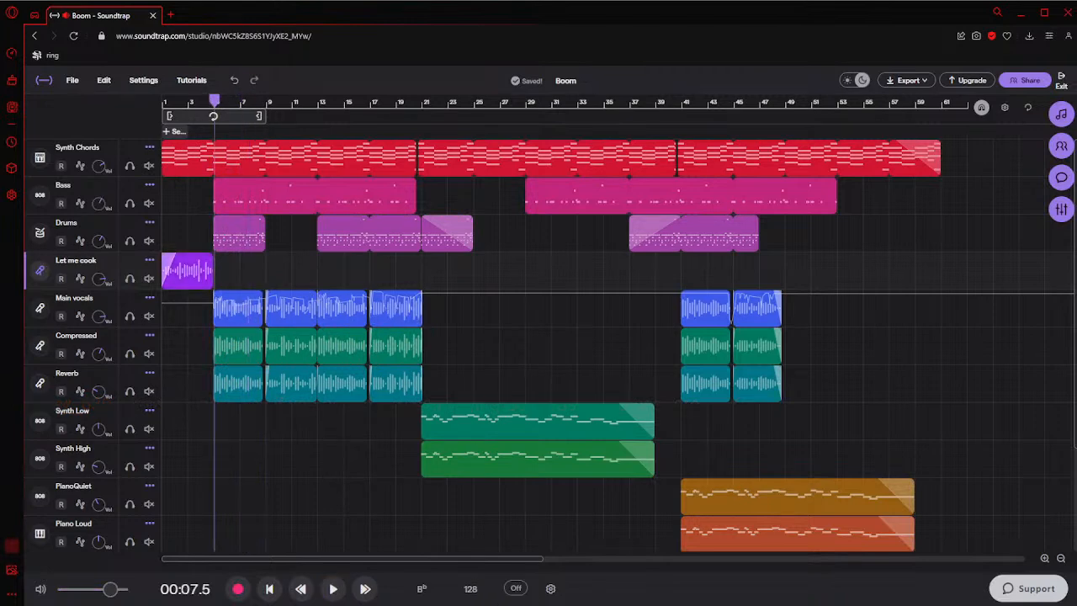
click(130, 316)
click(130, 354)
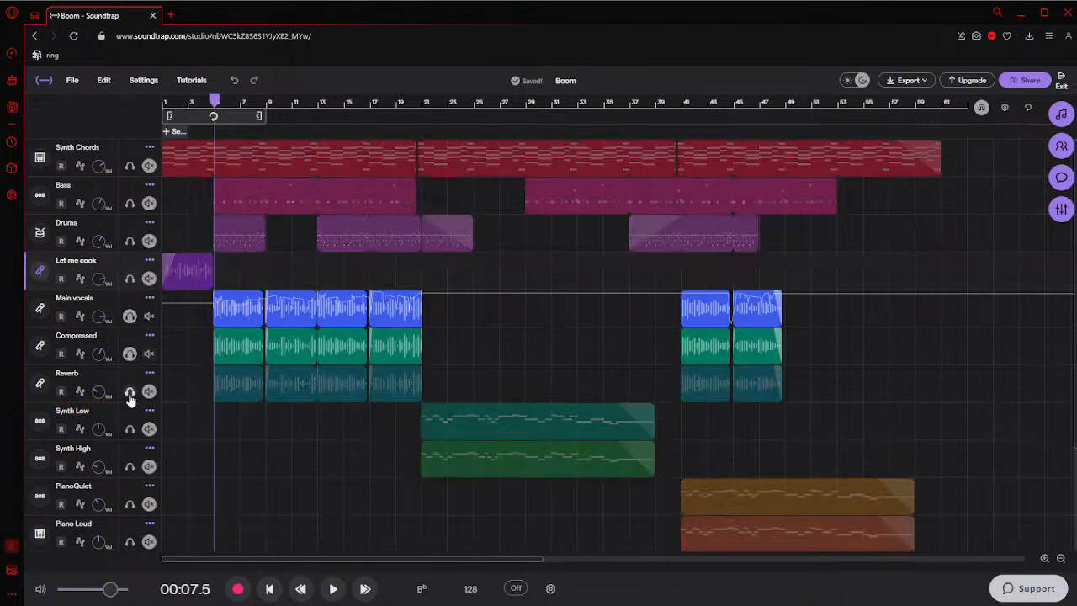
click(130, 391)
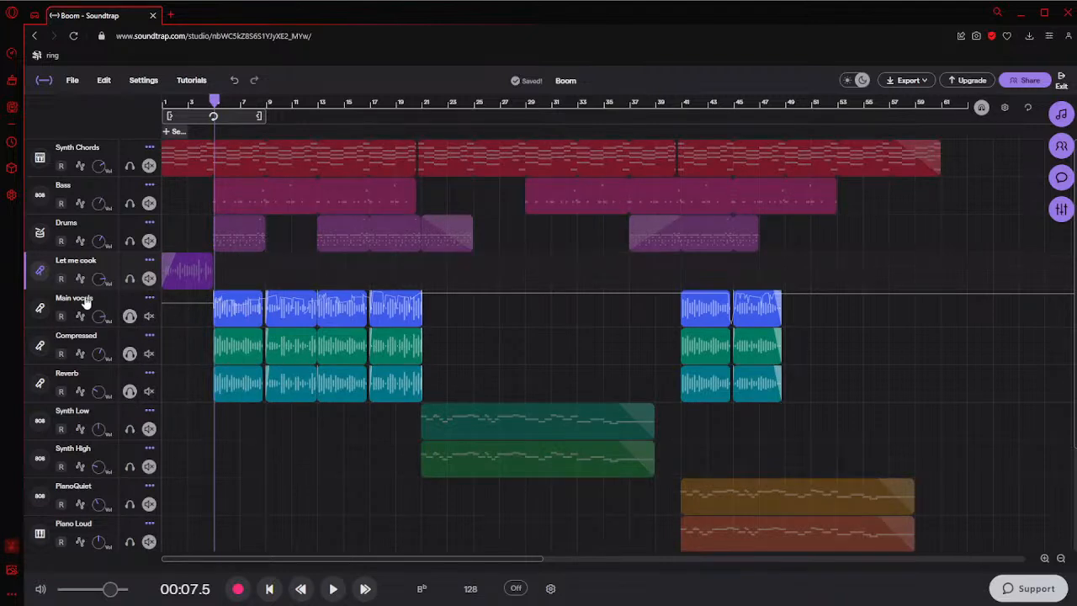
Select the first four clips on the Main vocals track, then those on the Reverb track, and clear the selection
drag(181, 304, 457, 312)
click(180, 340)
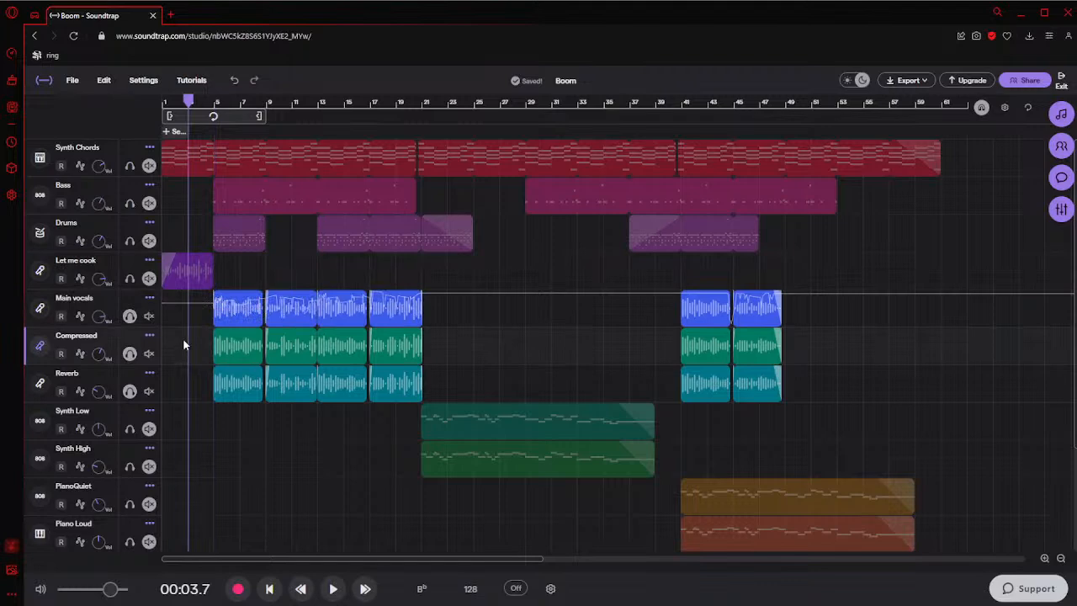
drag(180, 304, 455, 308)
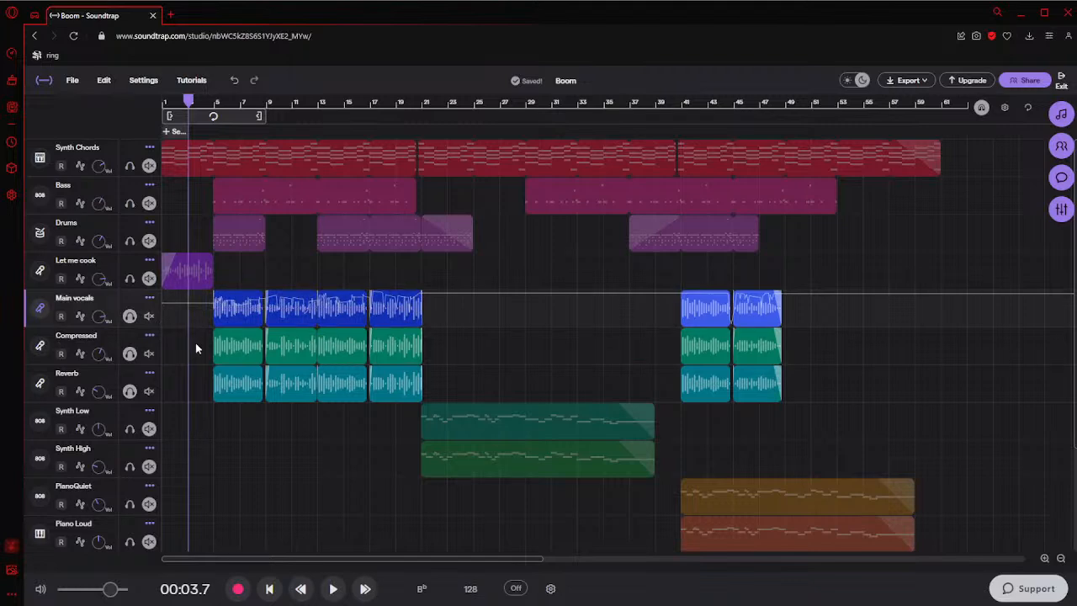
drag(202, 304, 476, 310)
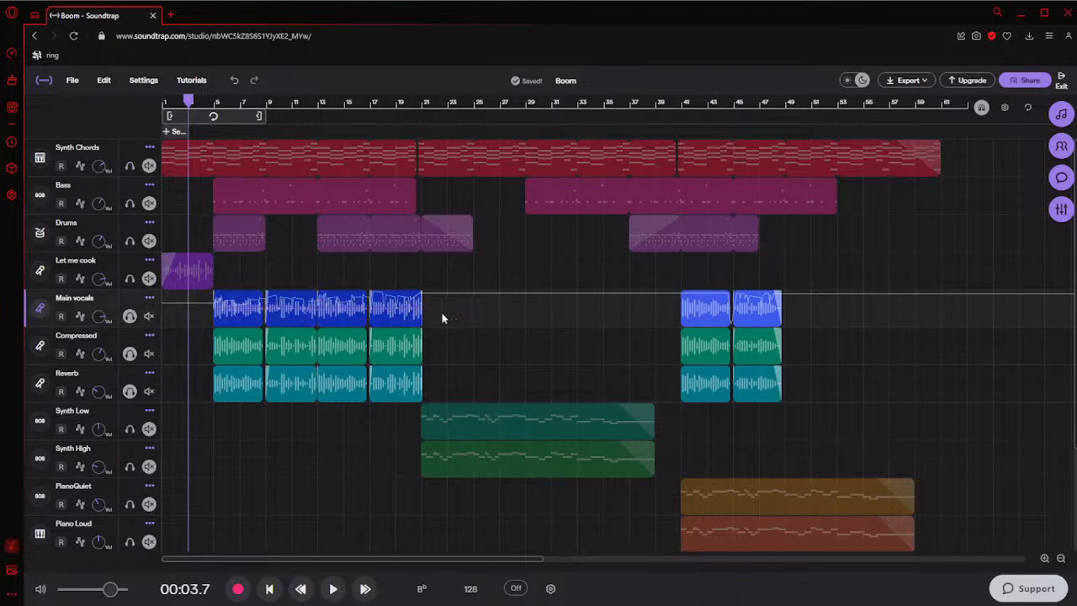
click(203, 306)
drag(202, 387, 427, 376)
mouse_move(233, 325)
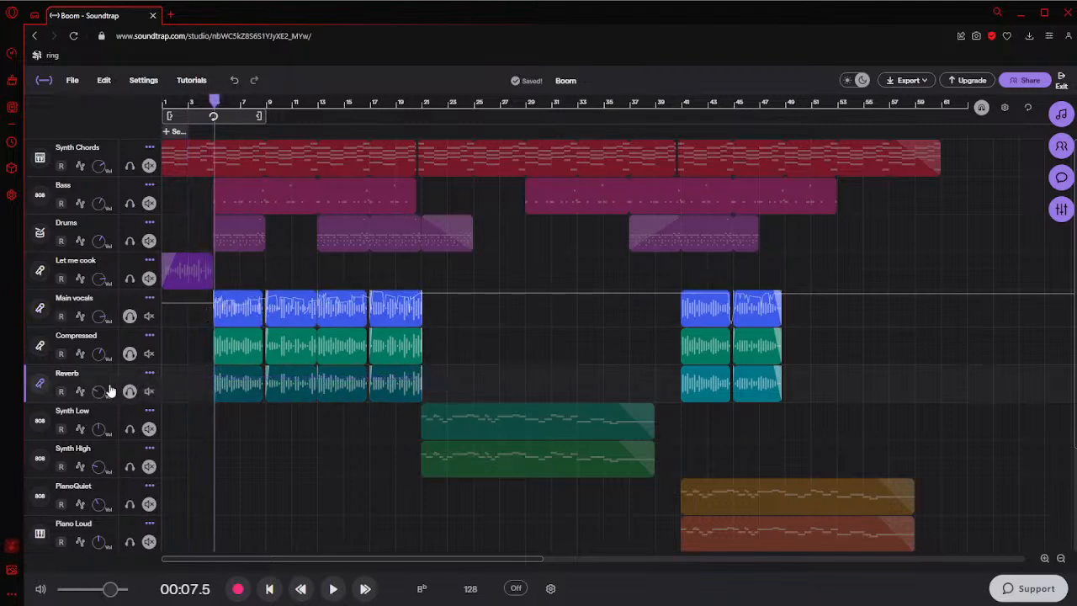
click(206, 375)
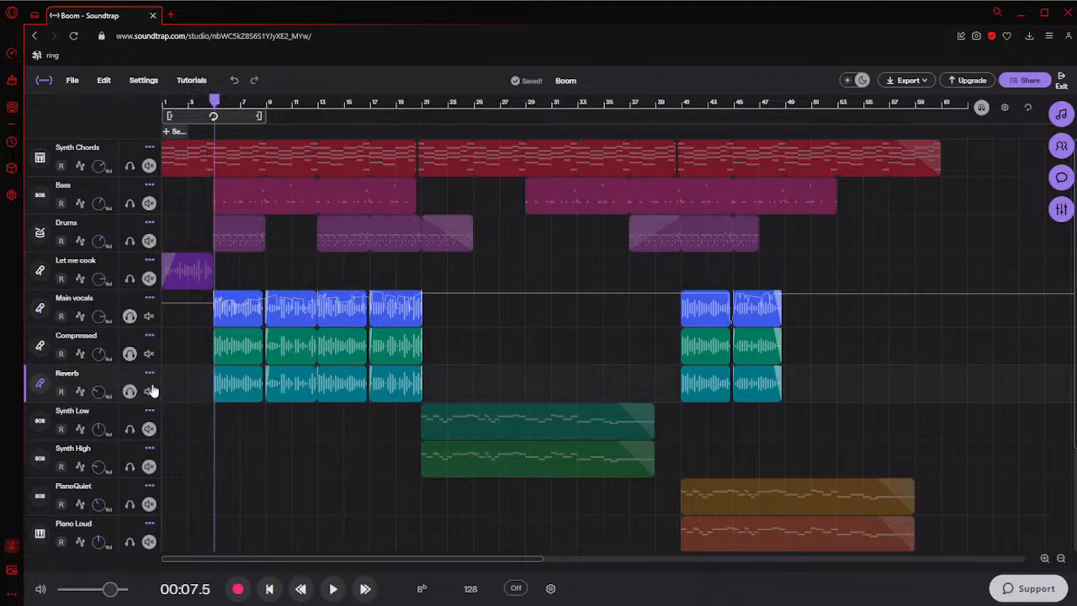
Unsolo the Compressed and Main vocals tracks, listen to the Reverb track alone from bar 5, and unsolo it
click(129, 353)
click(129, 316)
key(space)
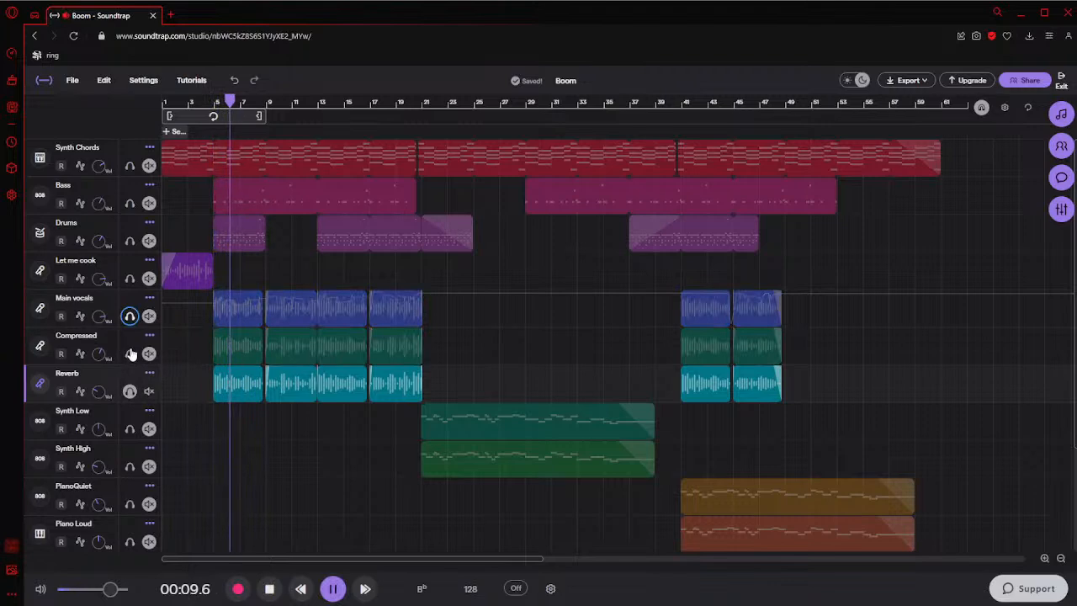
key(space)
click(129, 390)
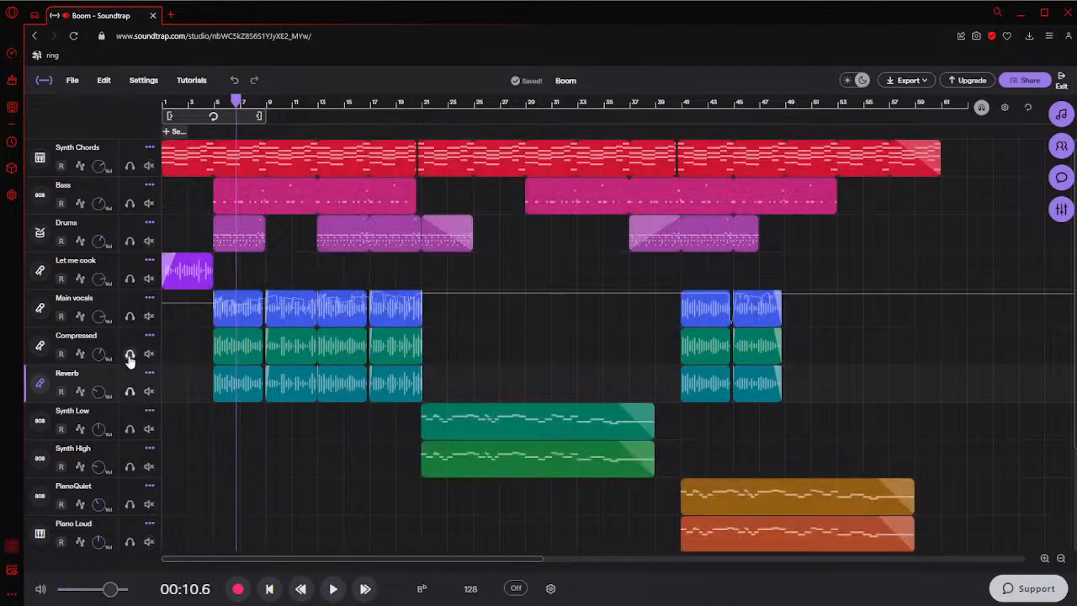
Solo the Compressed track and listen to it alone from bar 5
click(130, 355)
click(212, 358)
key(Right)
key(space)
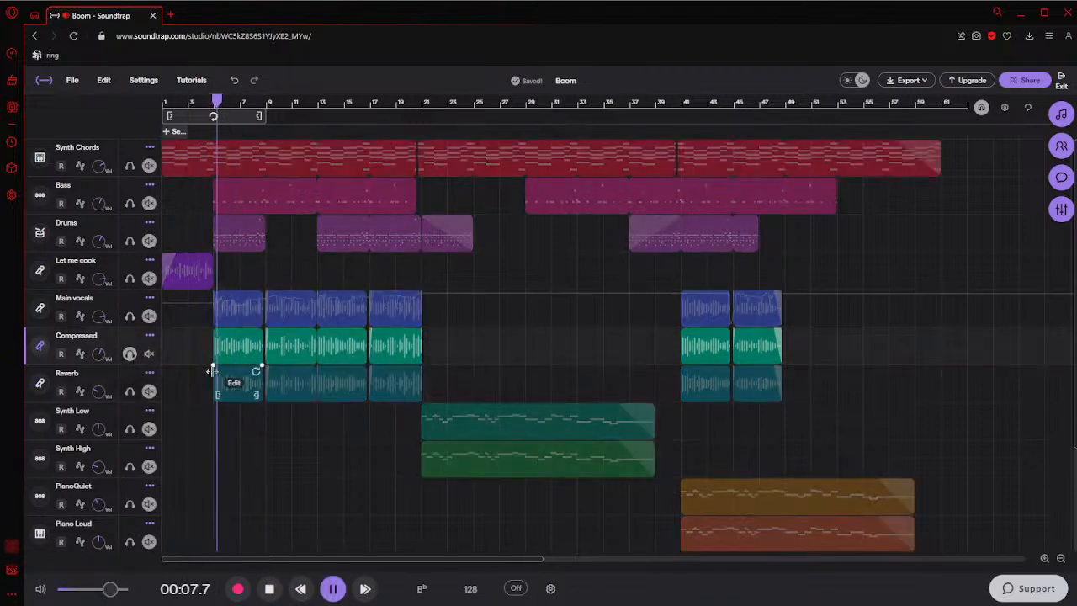
key(space)
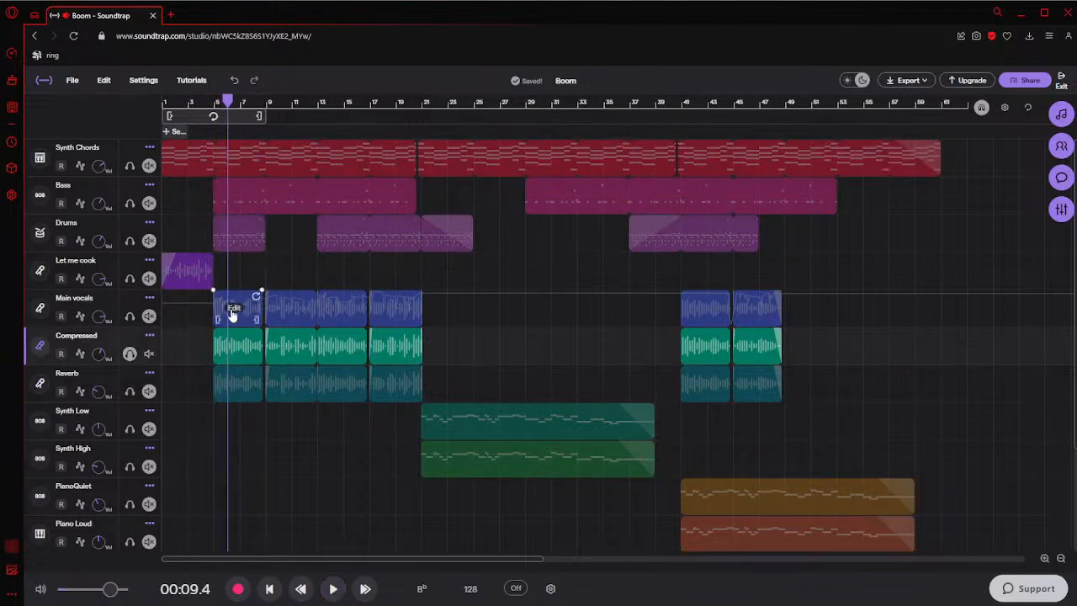
Solo the Main vocals track instead of Compressed and listen to it from bar 5
click(129, 316)
click(130, 354)
click(211, 317)
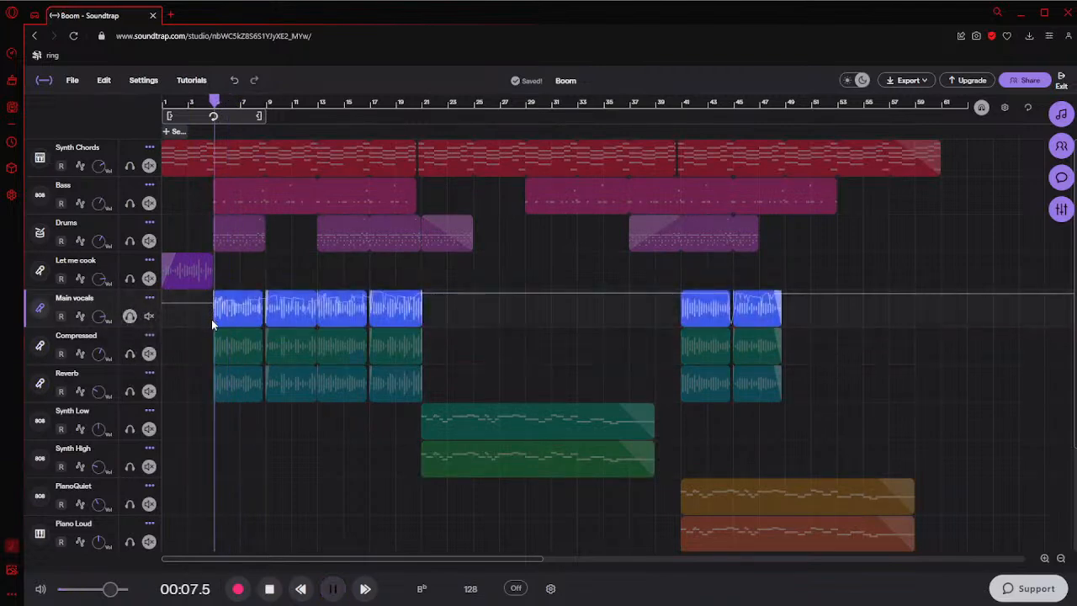
key(space)
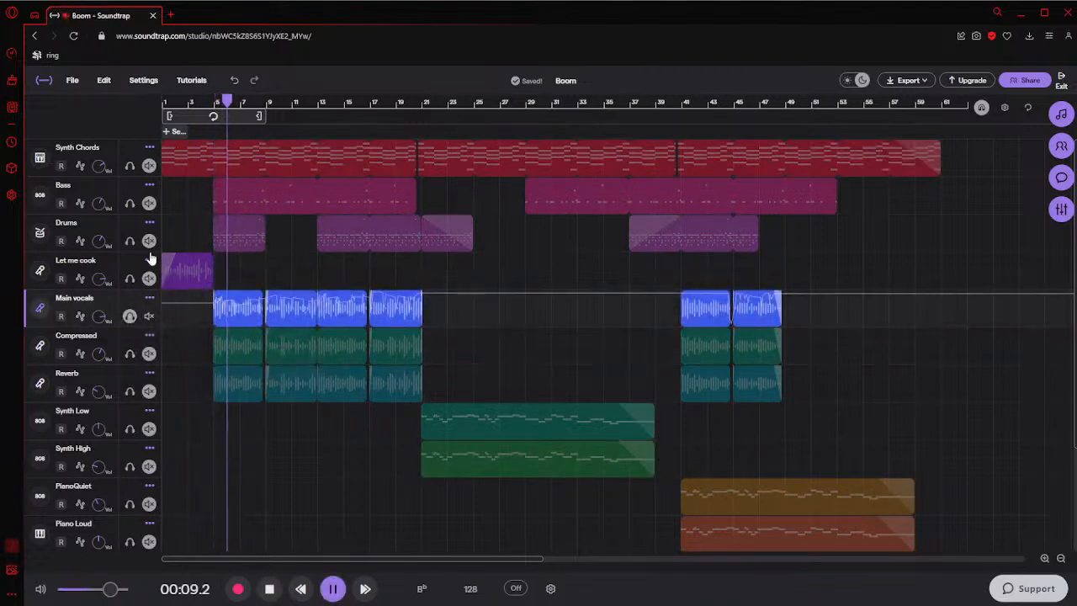
key(space)
Add the Compressed, Reverb and Let me cook tracks to the solo and play them from the start of the song
click(128, 354)
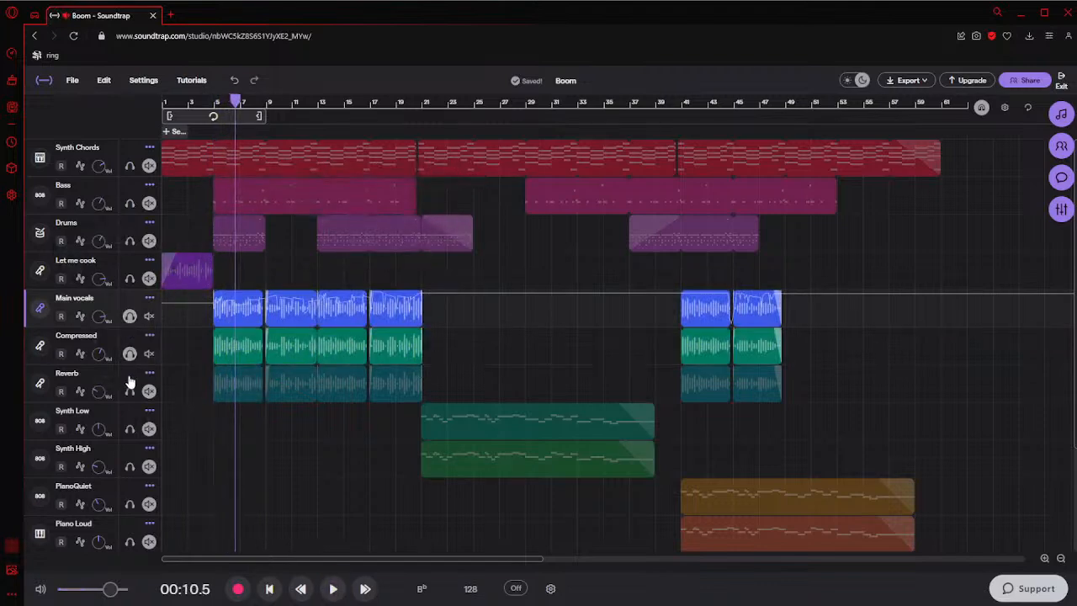
click(130, 391)
click(197, 387)
key(space)
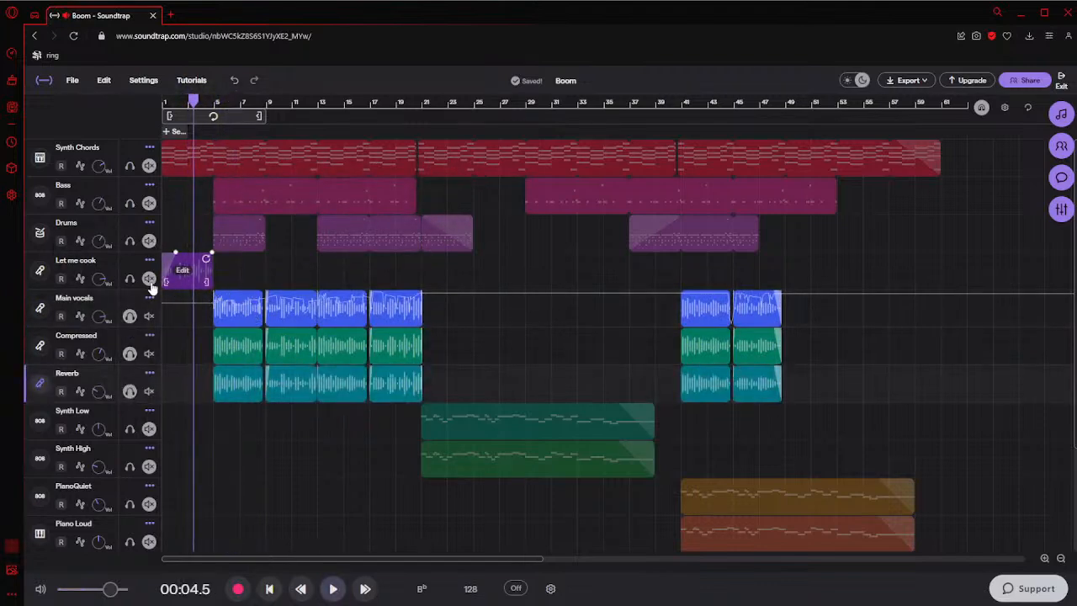
click(130, 279)
click(169, 244)
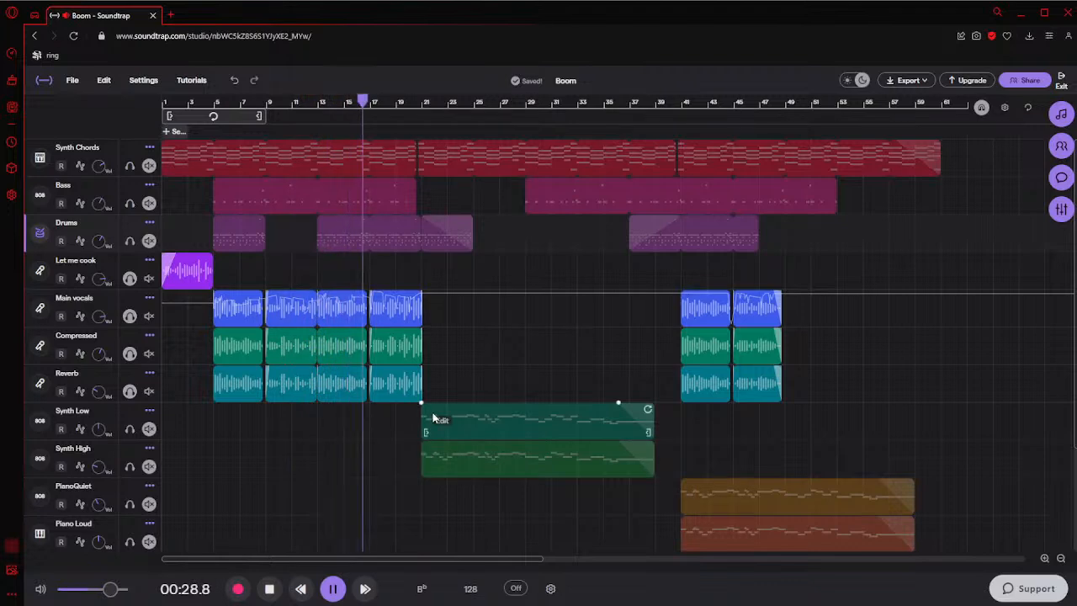
Replay the soloed vocal tracks from about bar 16 and listen through to bar 21
click(358, 428)
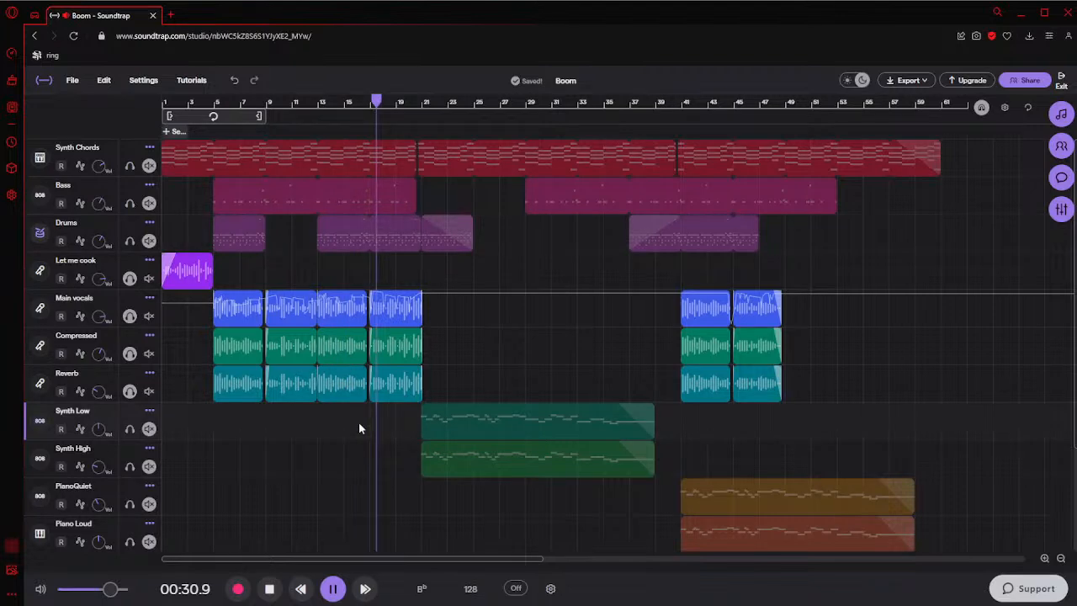
click(356, 404)
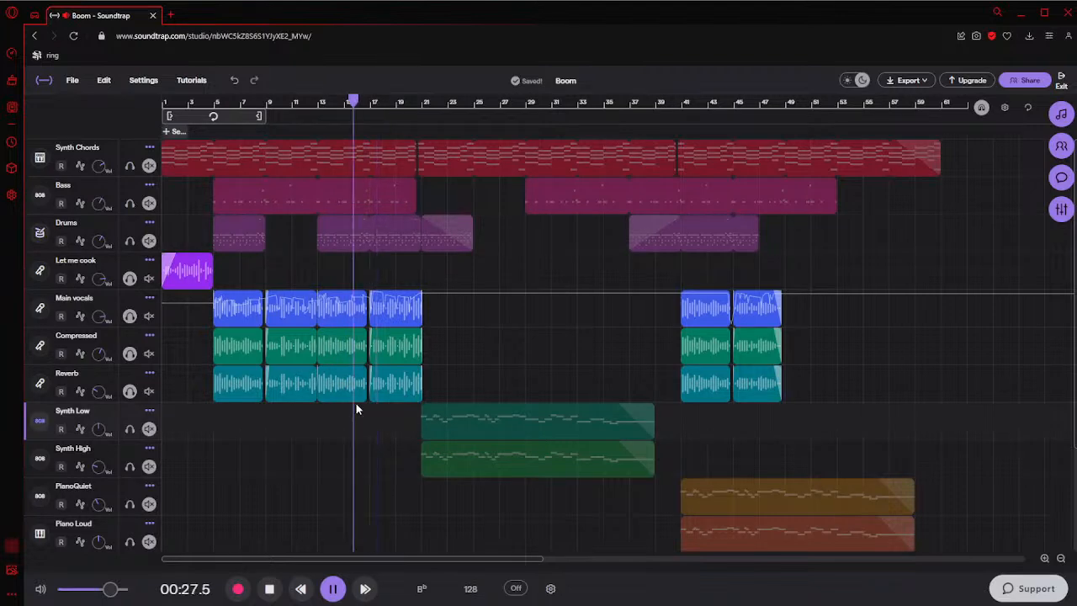
key(space)
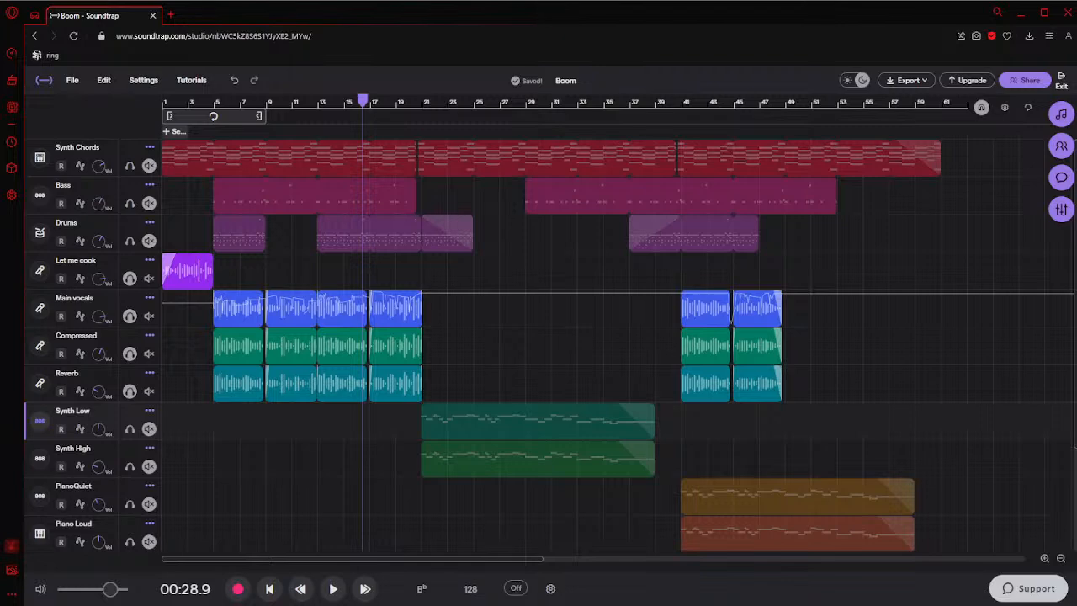
key(space)
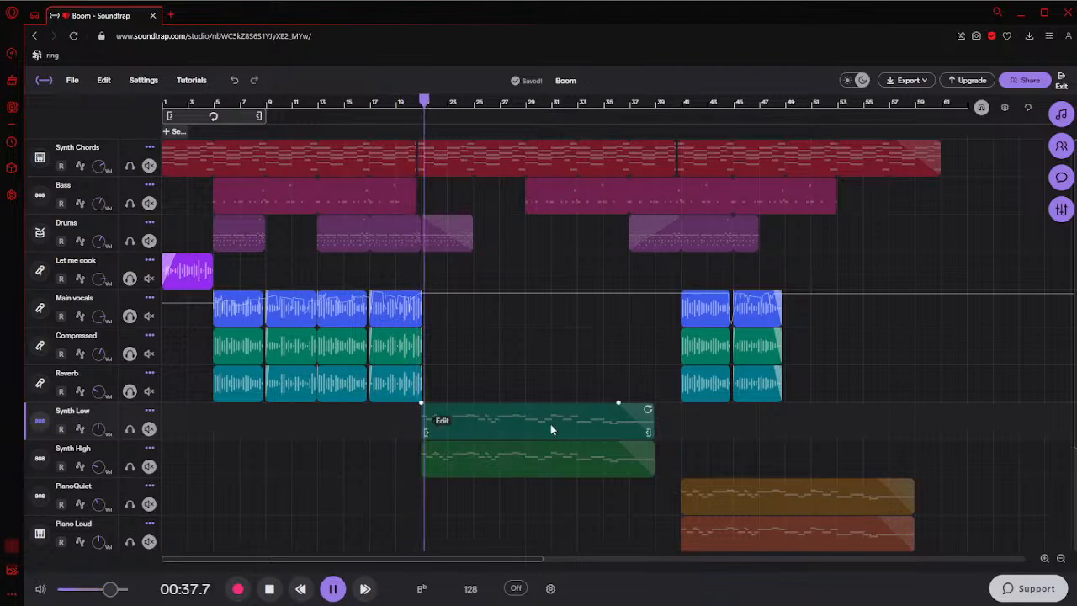
key(space)
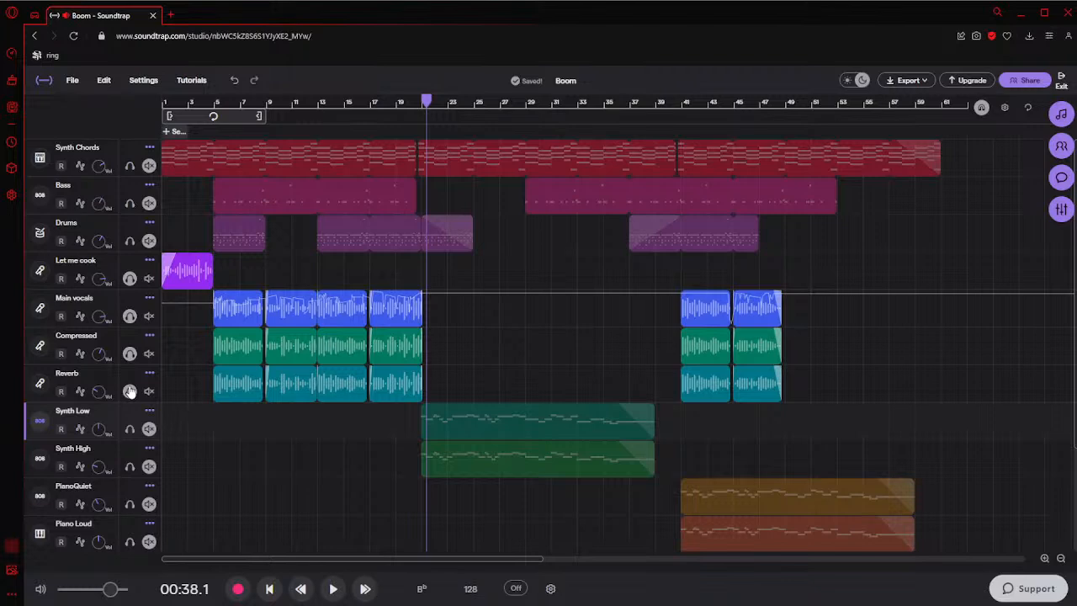
Turn off solo on the Reverb, Compressed, Main vocals and Let me cook tracks and return the playhead to the start
drag(131, 391, 130, 286)
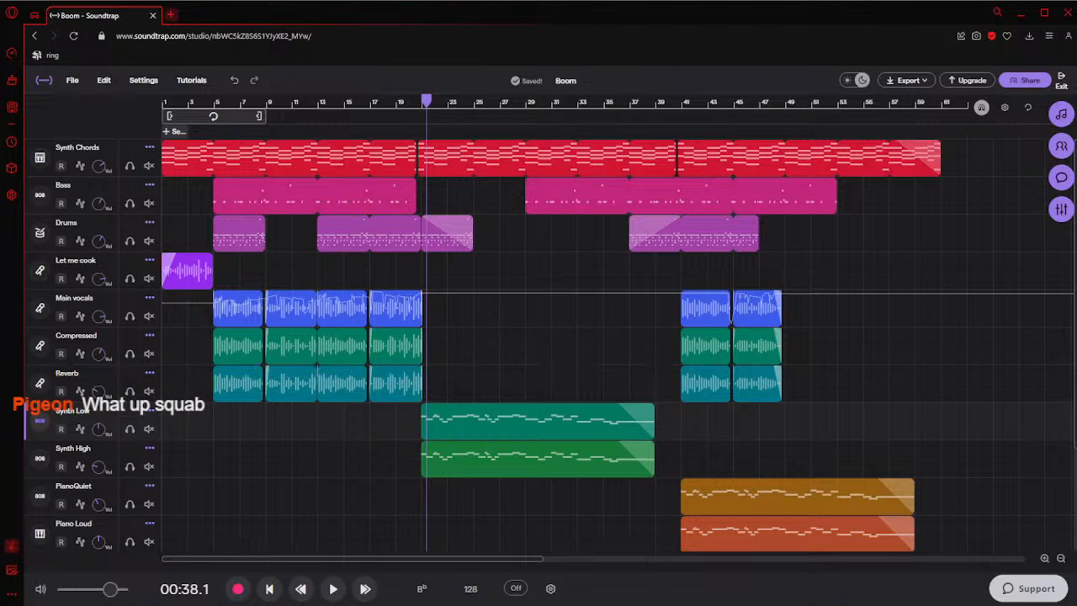
click(170, 14)
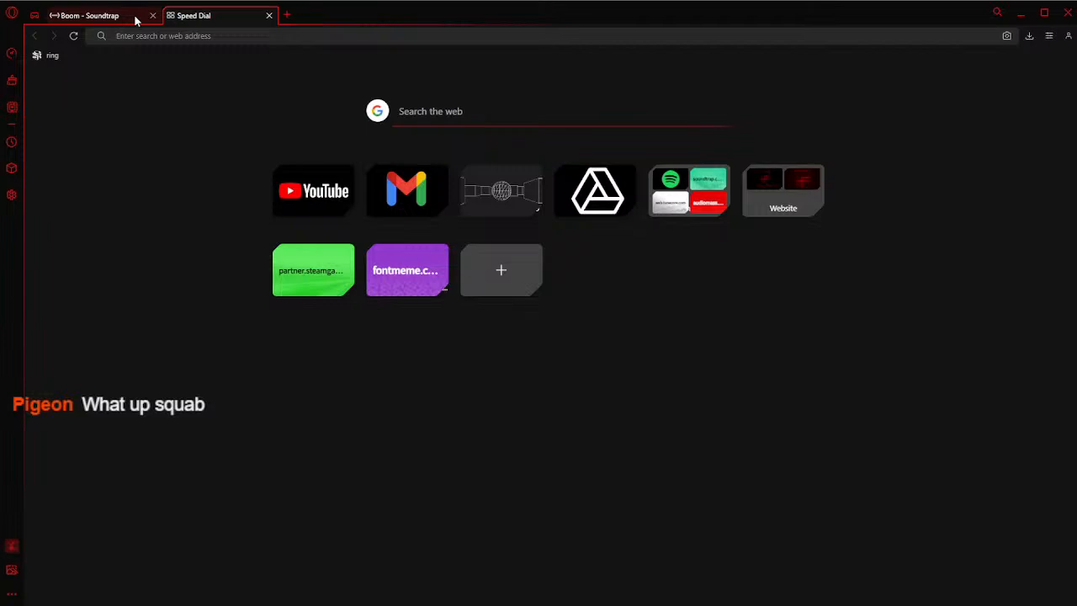
click(136, 16)
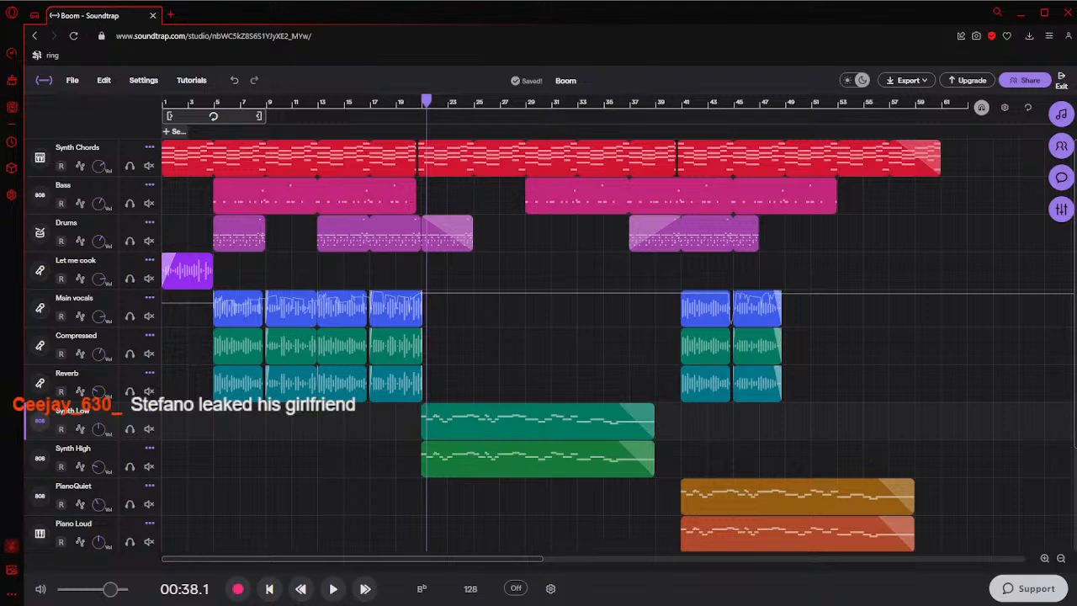
click(180, 427)
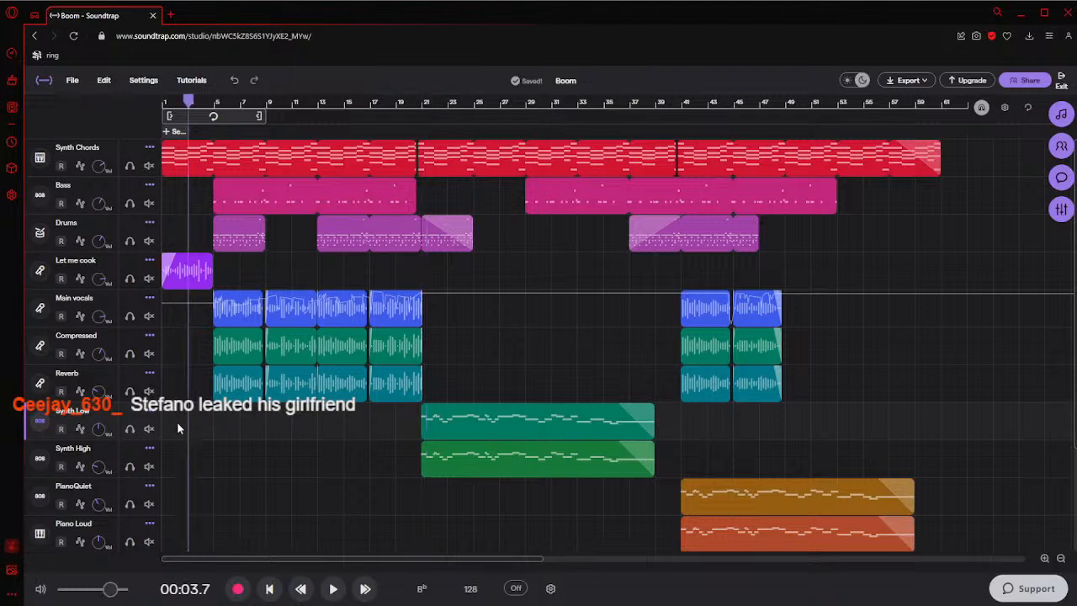
click(269, 589)
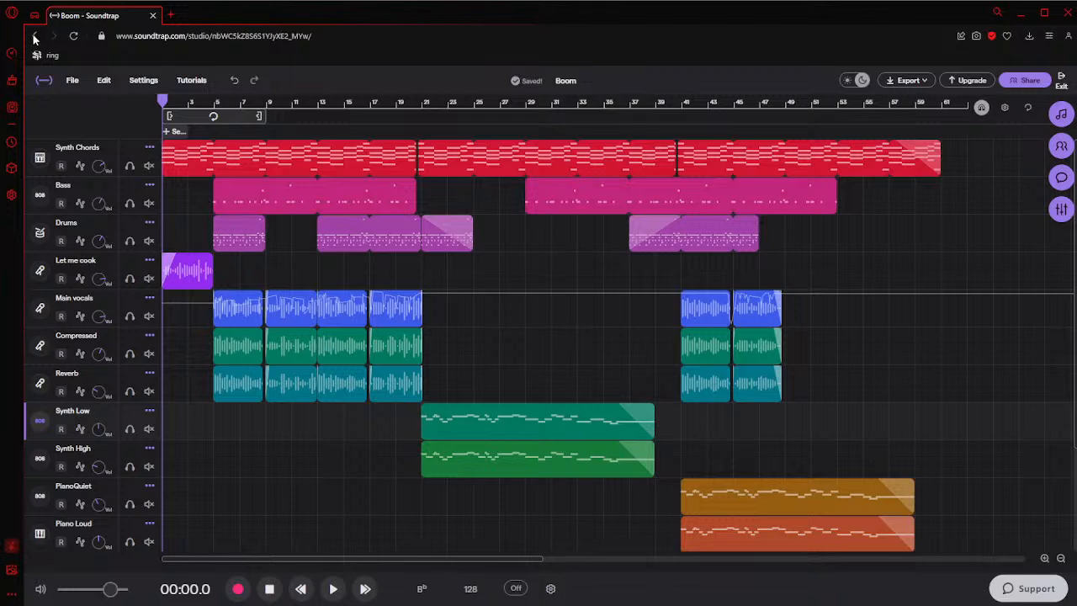
Leave the Boom project and open No Purpose from the Finished folder in the studio
click(43, 83)
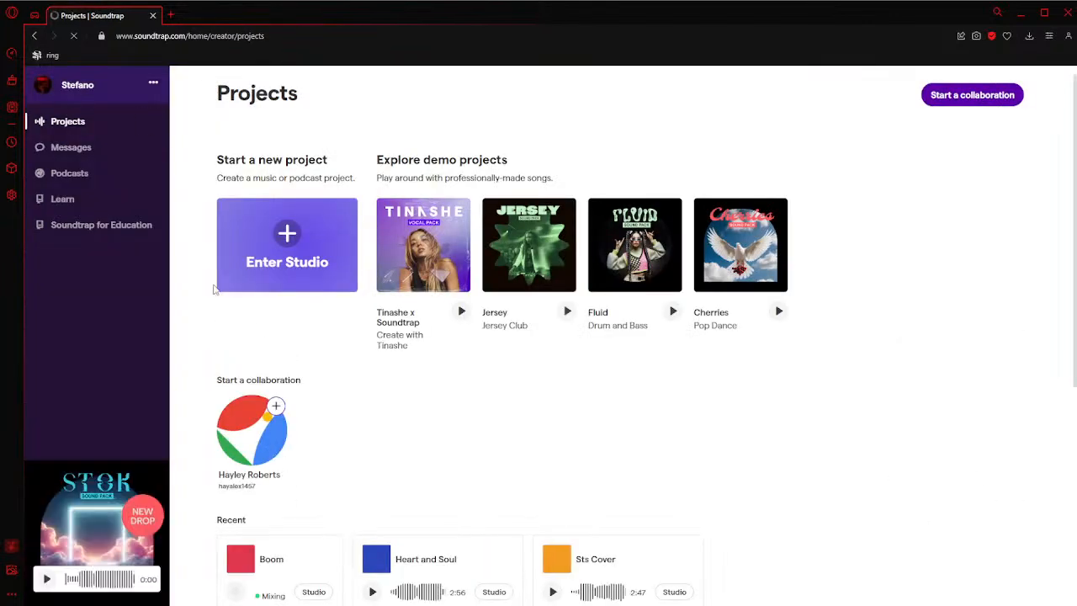
scroll(298, 413, down, 5)
click(278, 357)
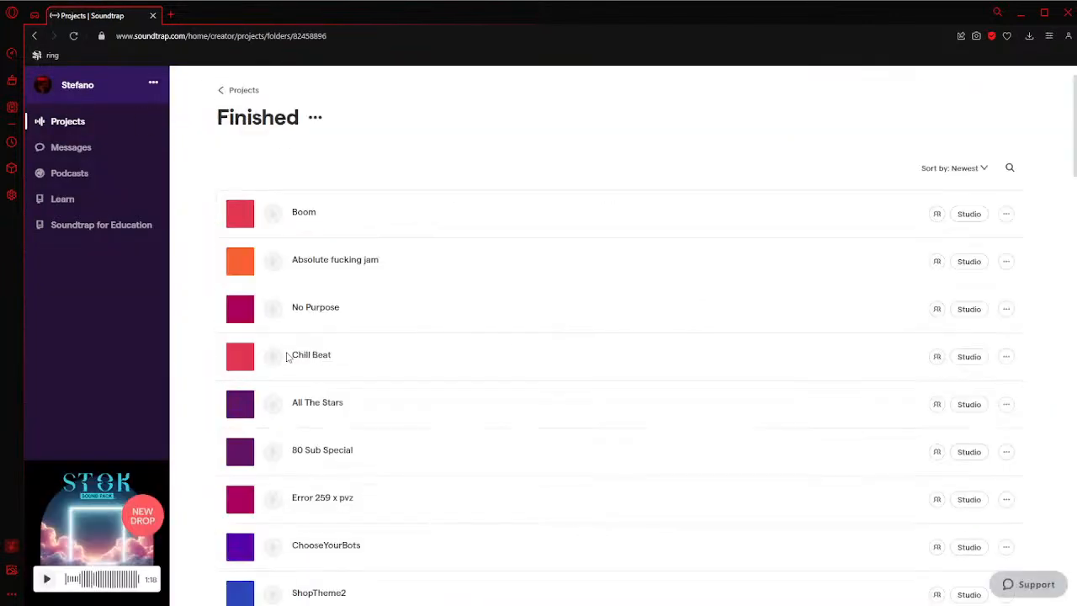
click(969, 314)
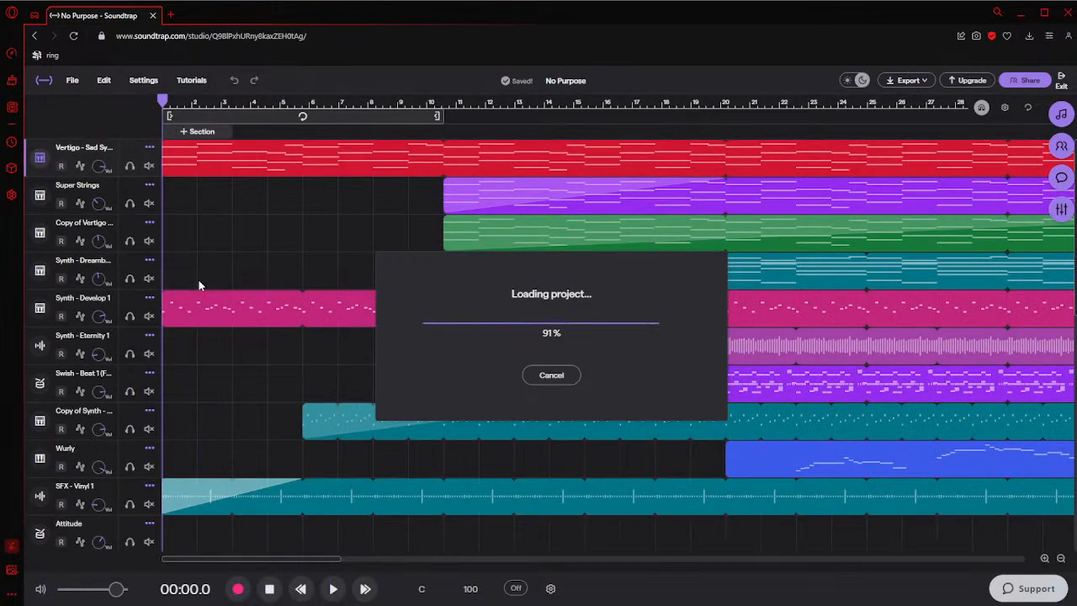
Look through the No Purpose arrangement down to the Mic and Outtake tracks
key(ctrl+minus)
key(ctrl+minus)
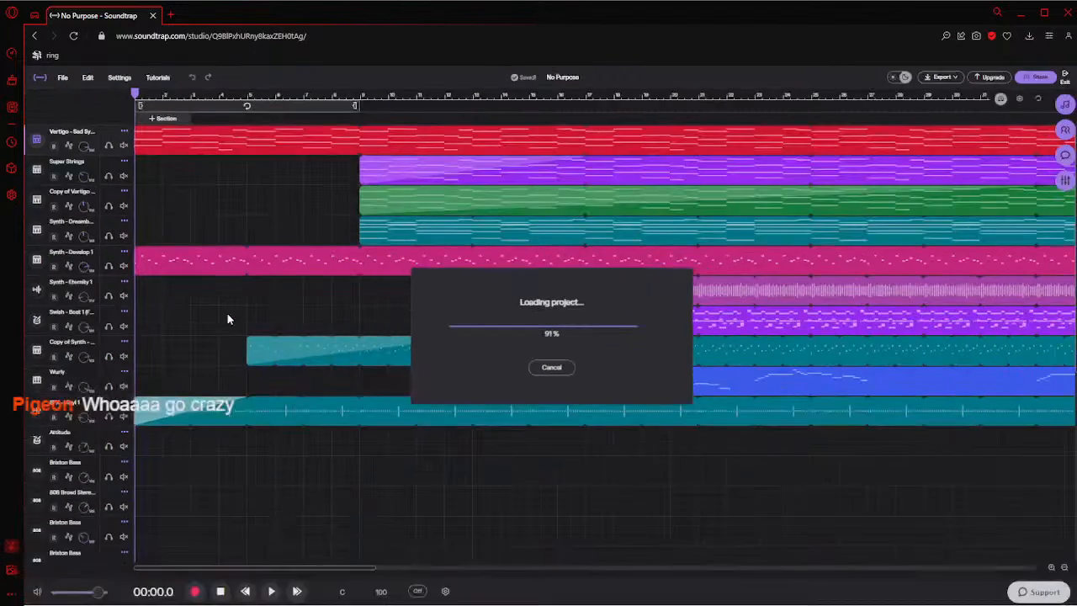
key(ctrl+plus)
key(ctrl+plus)
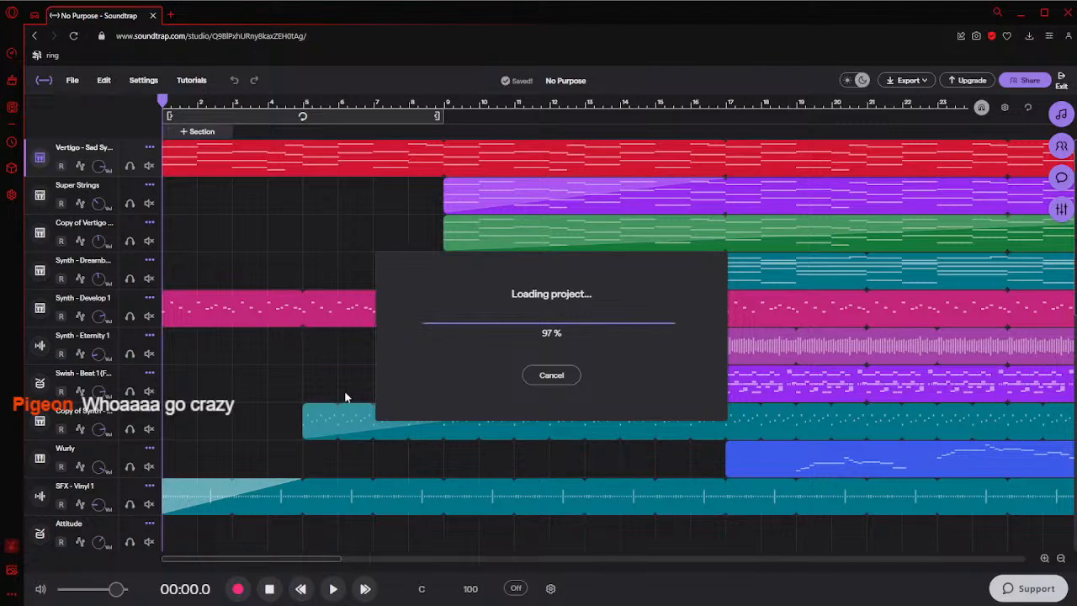
scroll(316, 271, down, 5)
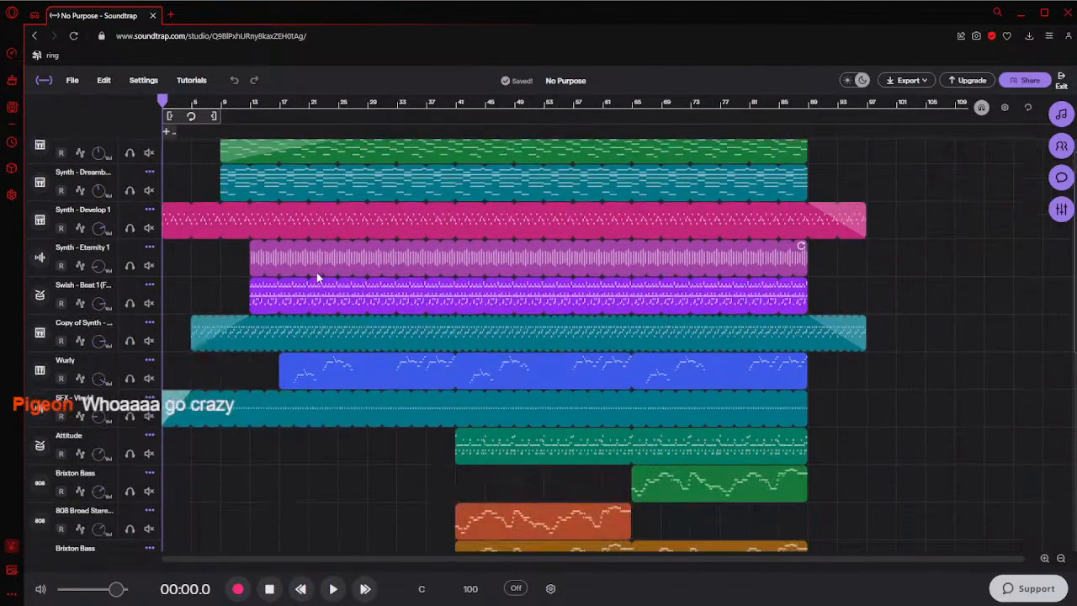
scroll(317, 277, down, 5)
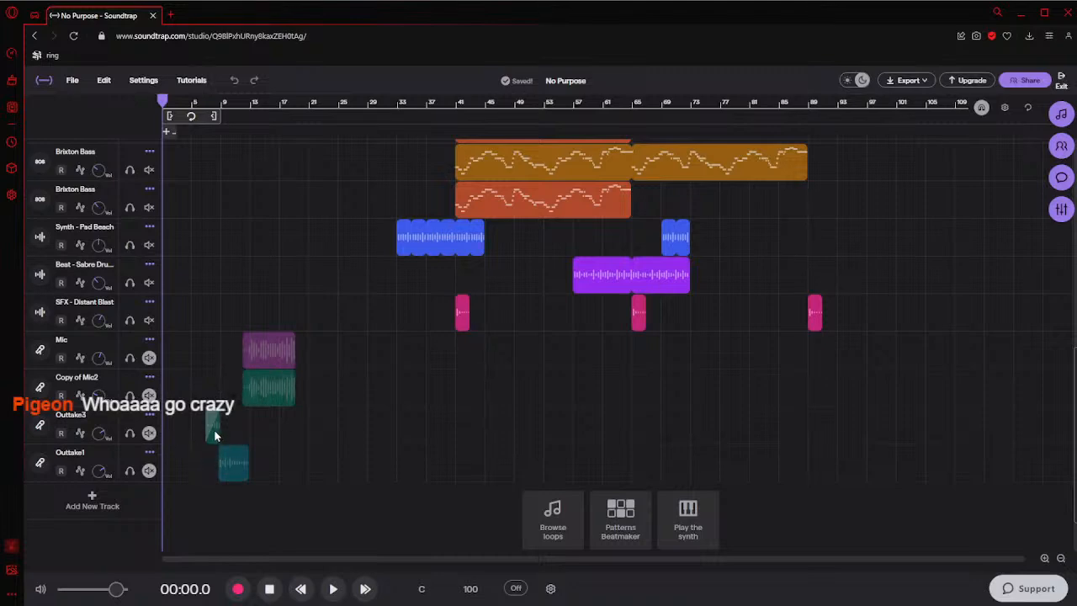
scroll(205, 333, up, 5)
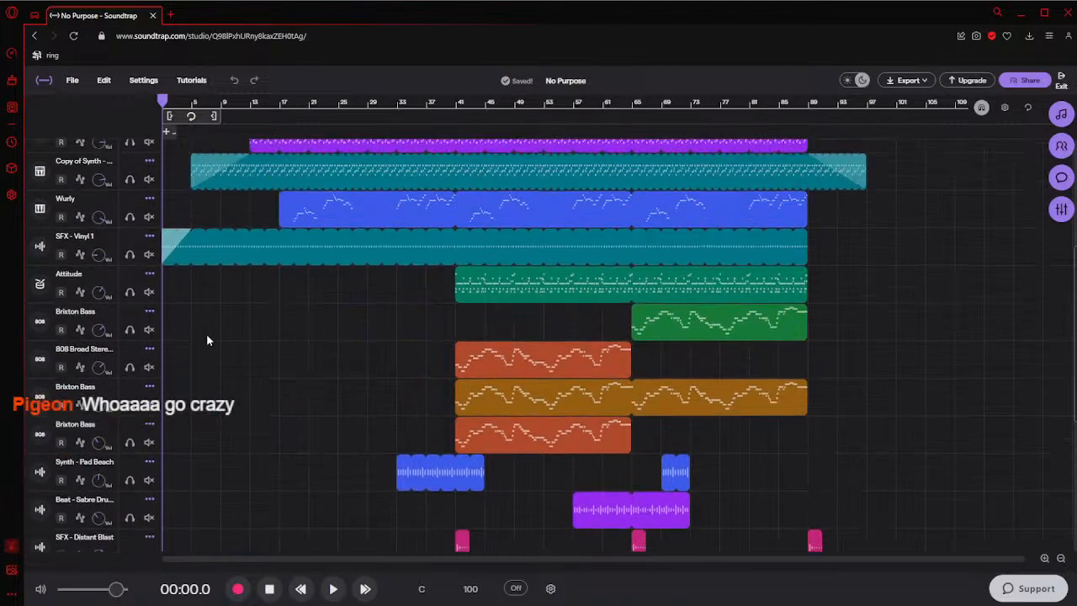
scroll(202, 345, down, 5)
ctrl+scroll(237, 438, up, 4)
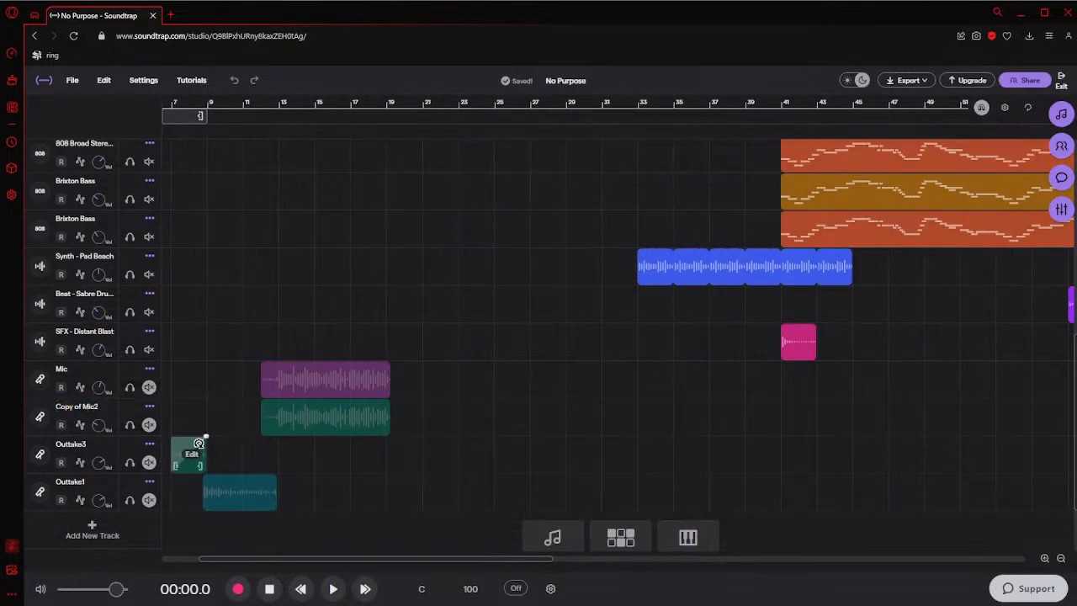
scroll(174, 419, up, 1)
scroll(174, 420, down, 1)
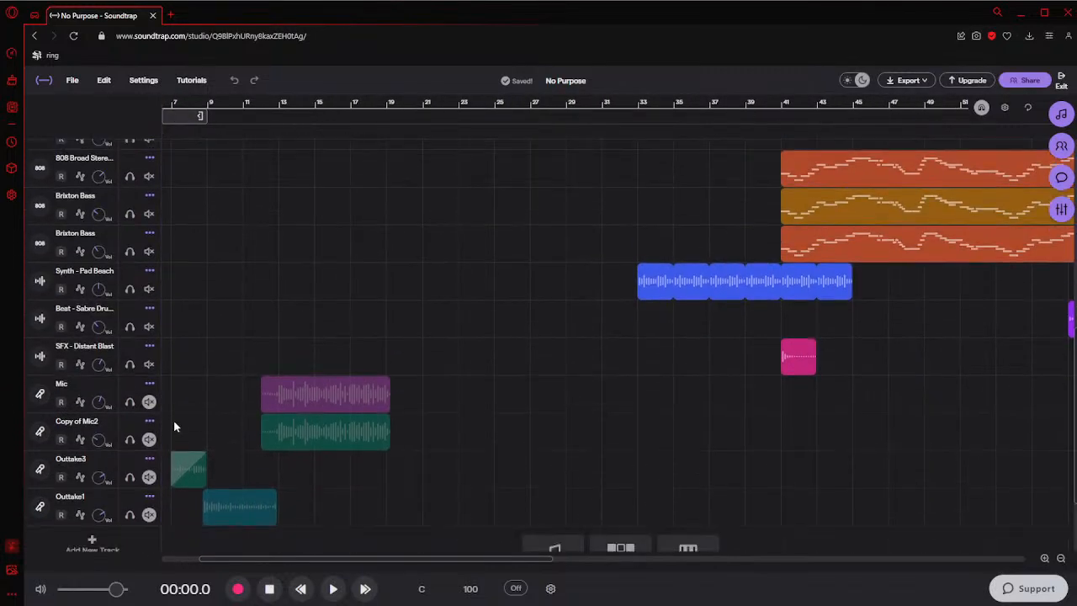
scroll(173, 419, down, 1)
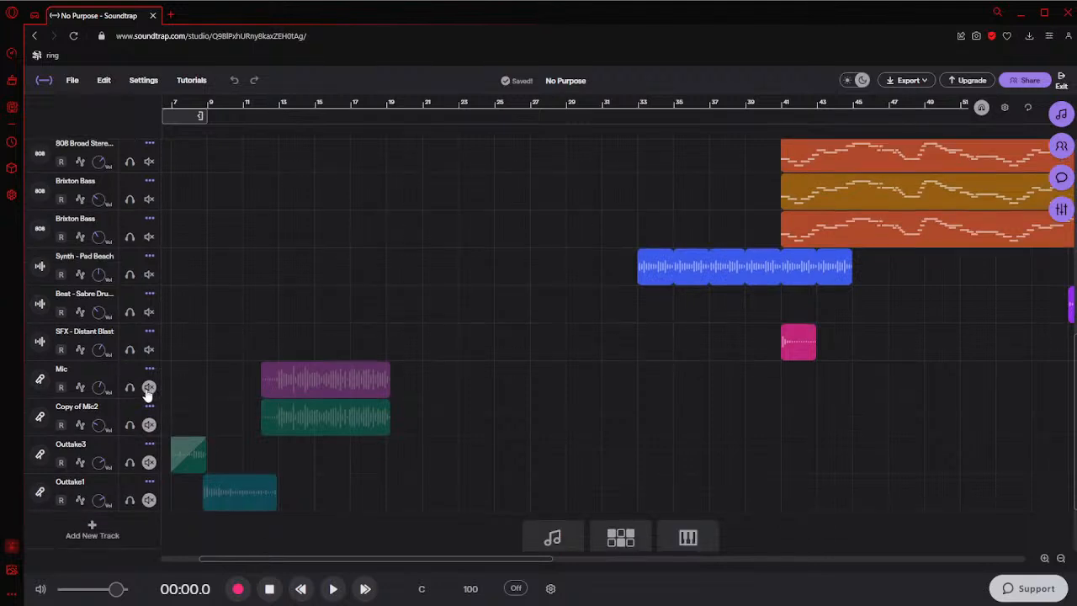
Place the playhead at bar 11 and unmute the Mic and Copy of Mic2 tracks
click(148, 388)
scroll(168, 378, left, 4)
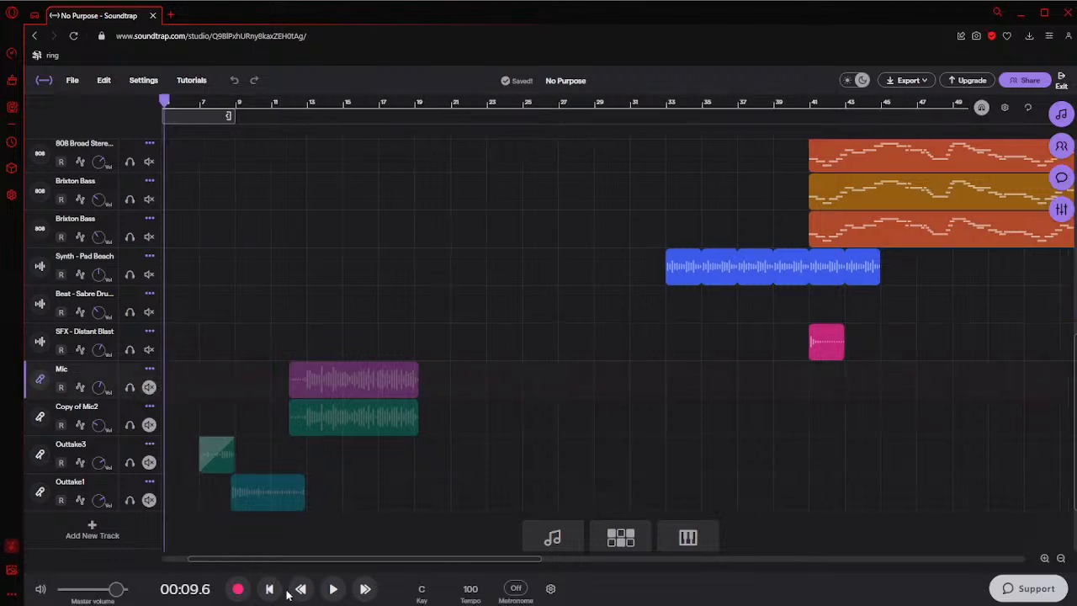
key(space)
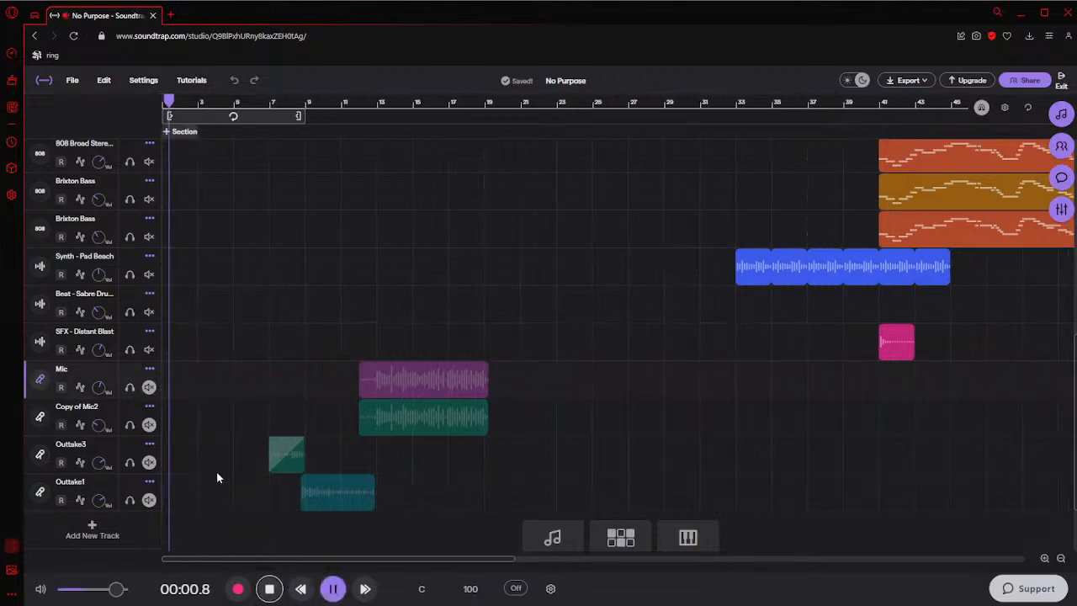
key(space)
click(271, 380)
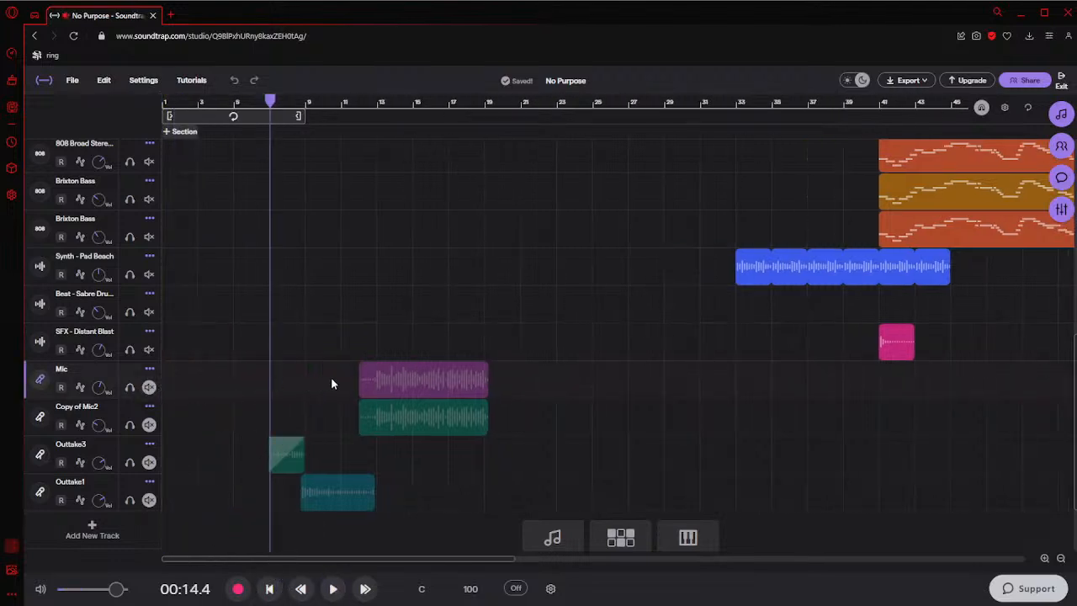
click(336, 378)
click(148, 387)
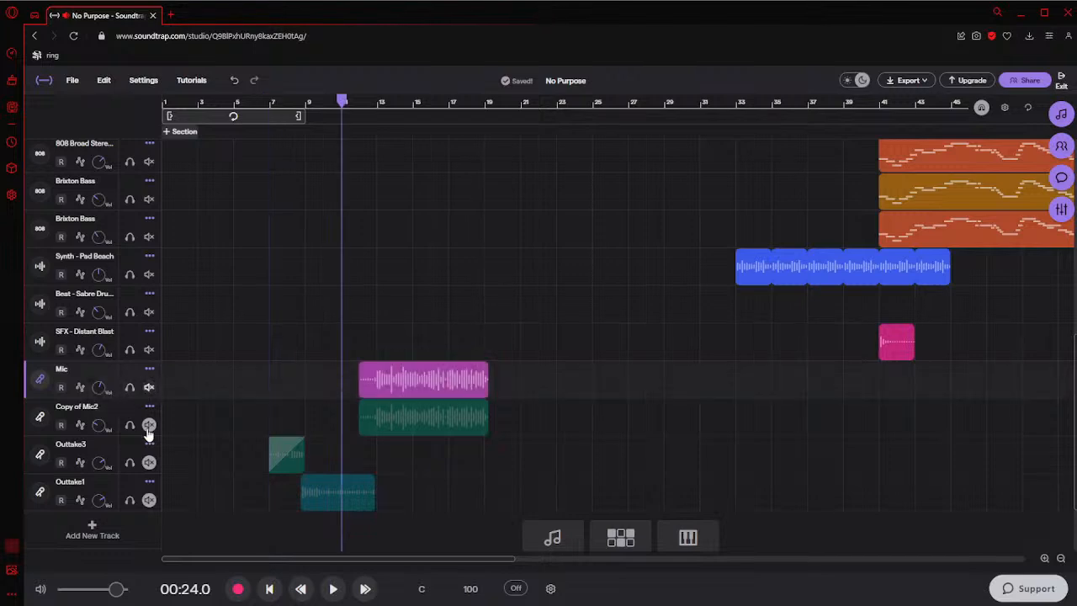
click(148, 425)
click(307, 357)
click(265, 360)
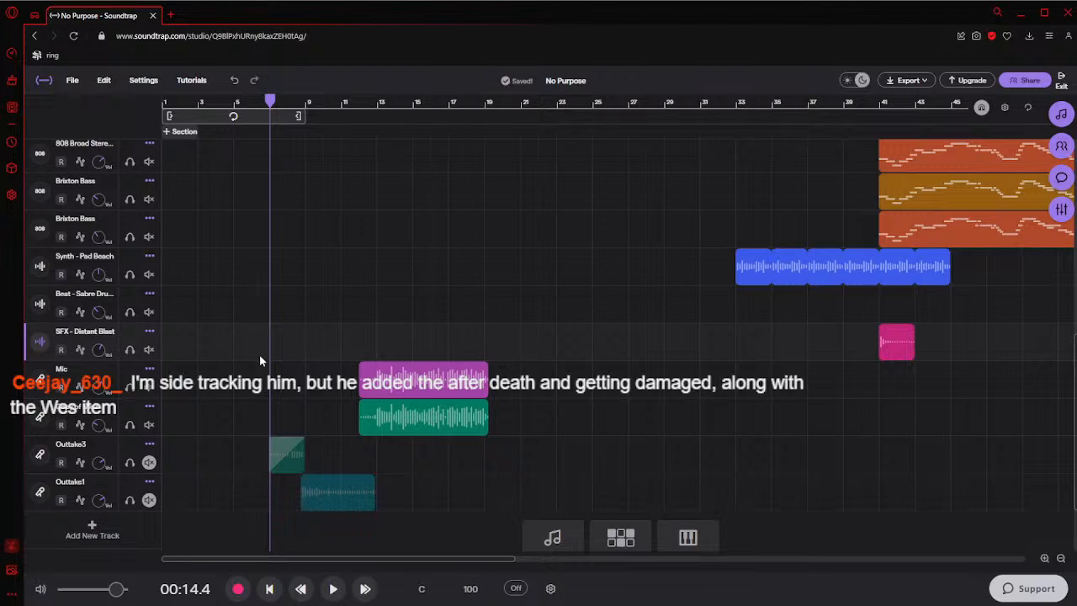
click(337, 394)
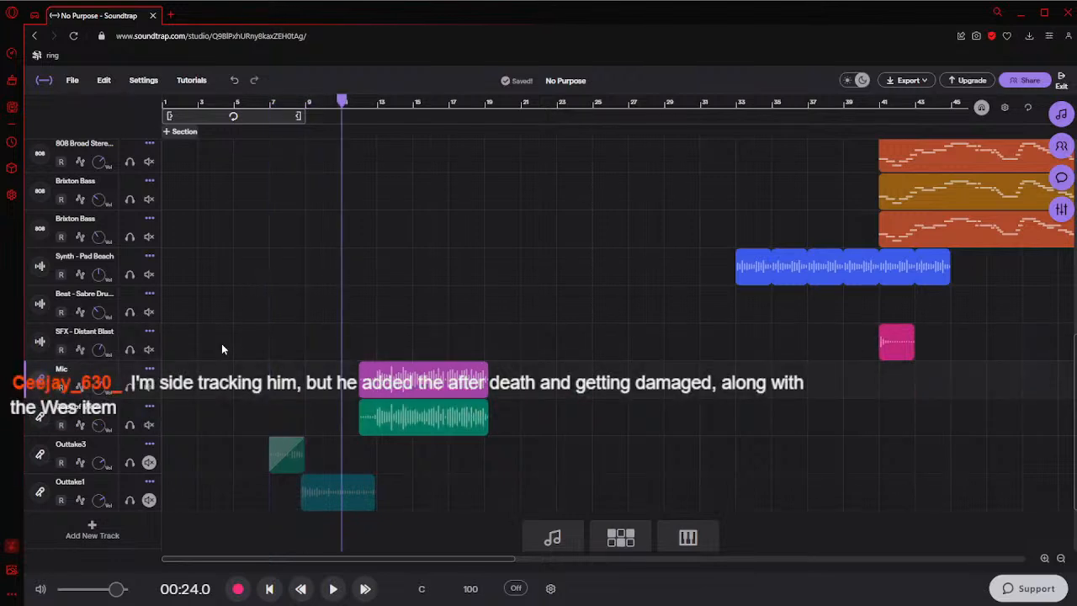
click(275, 385)
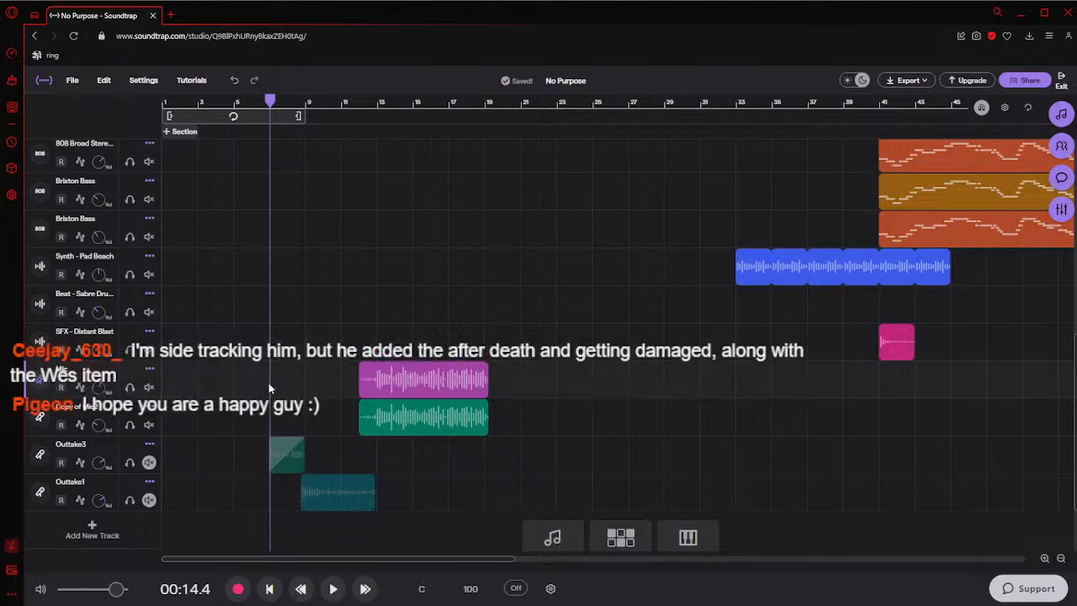
click(314, 406)
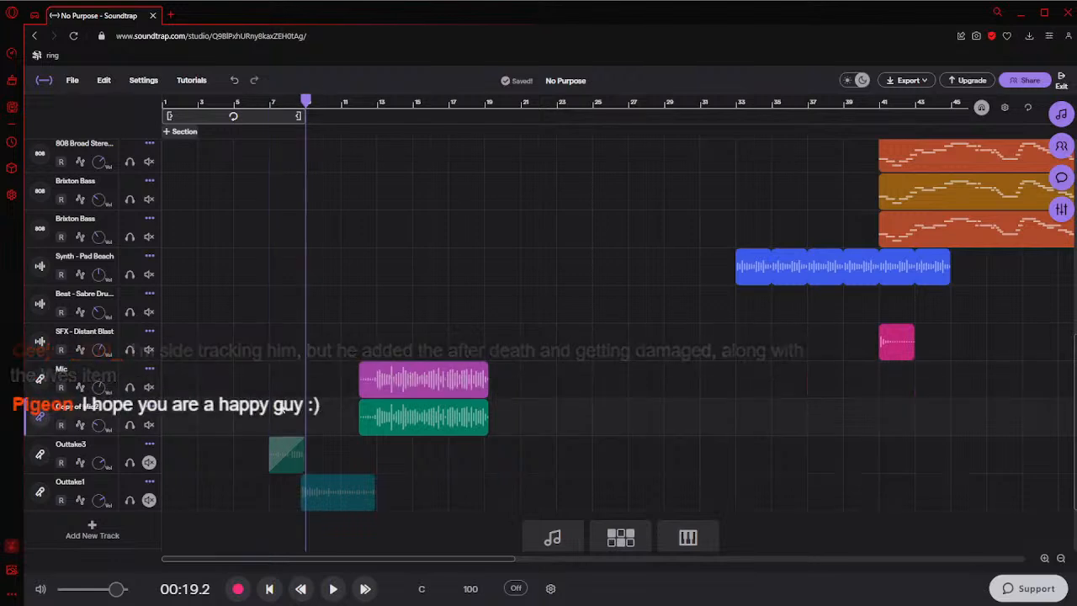
click(279, 407)
click(300, 410)
click(308, 413)
click(271, 411)
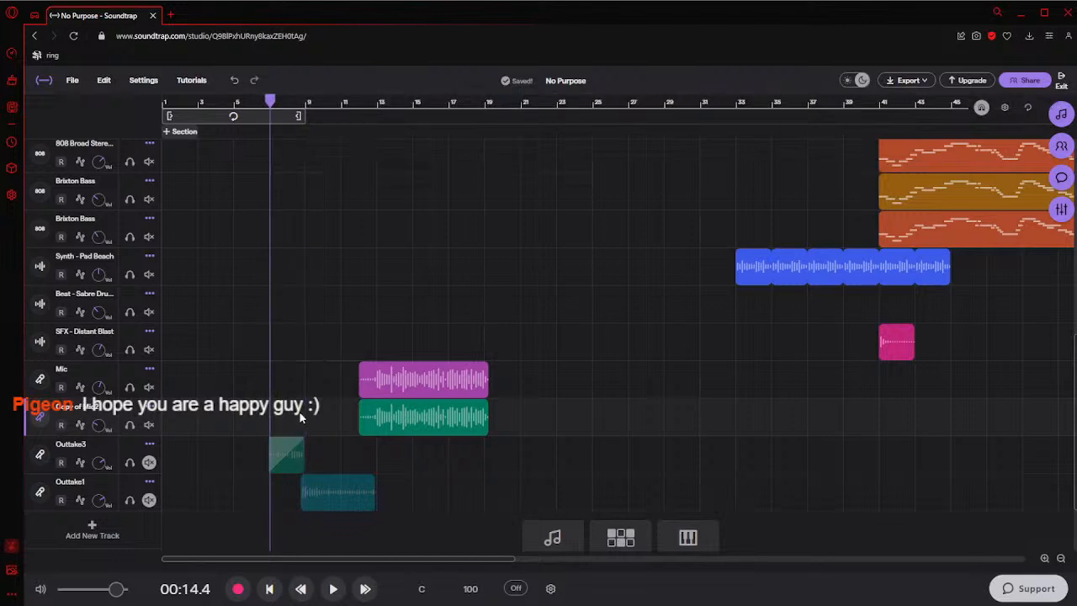
click(306, 412)
click(270, 410)
click(314, 414)
click(272, 413)
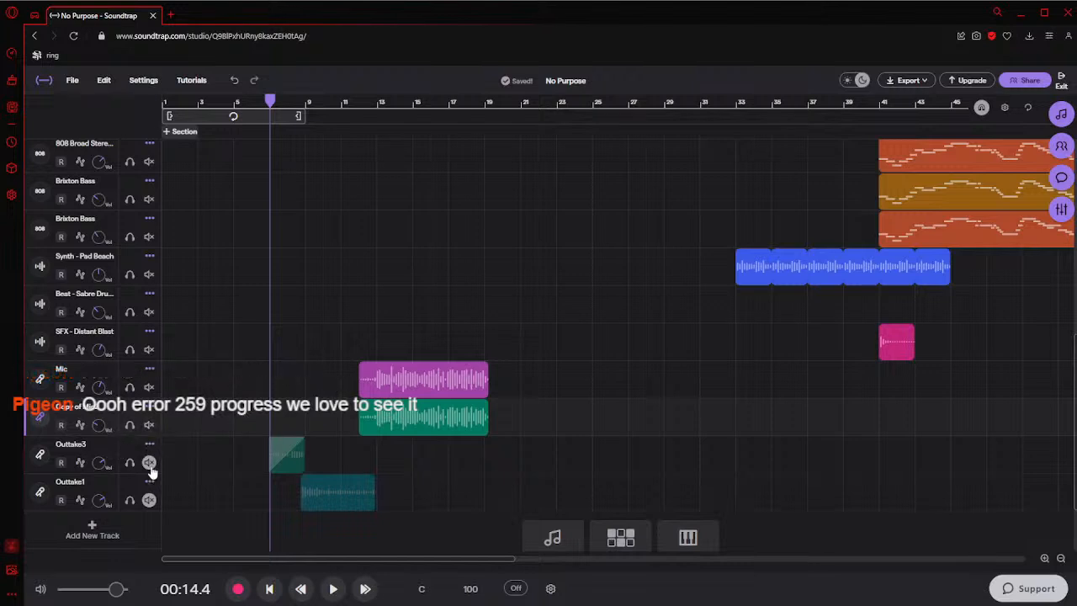
Mute the Mic and Copy of Mic2 tracks again and listen to the song from bar 11
click(149, 425)
click(149, 386)
click(378, 346)
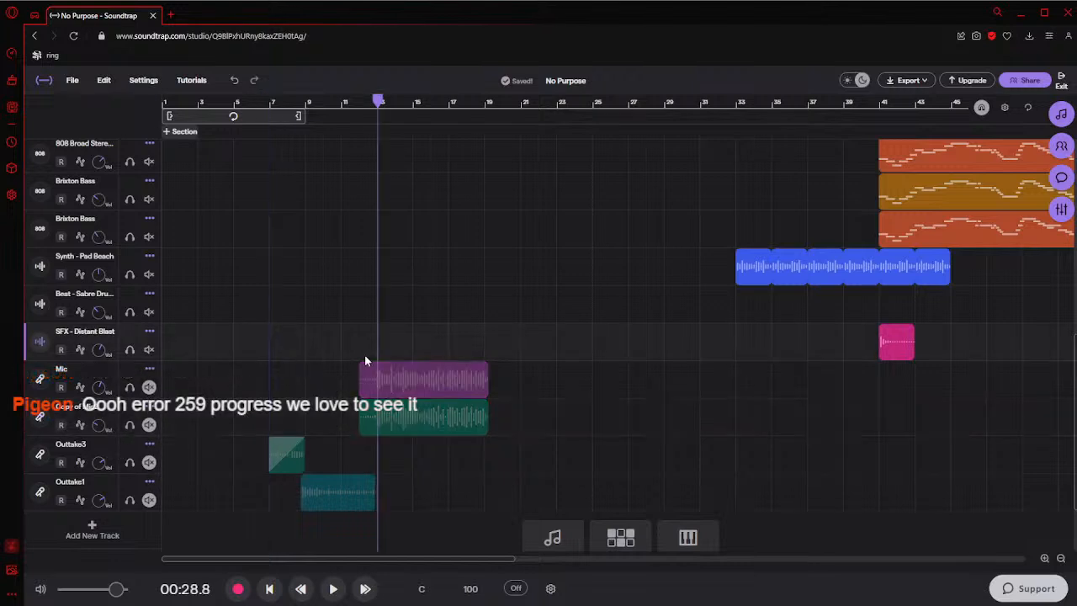
key(space)
click(337, 347)
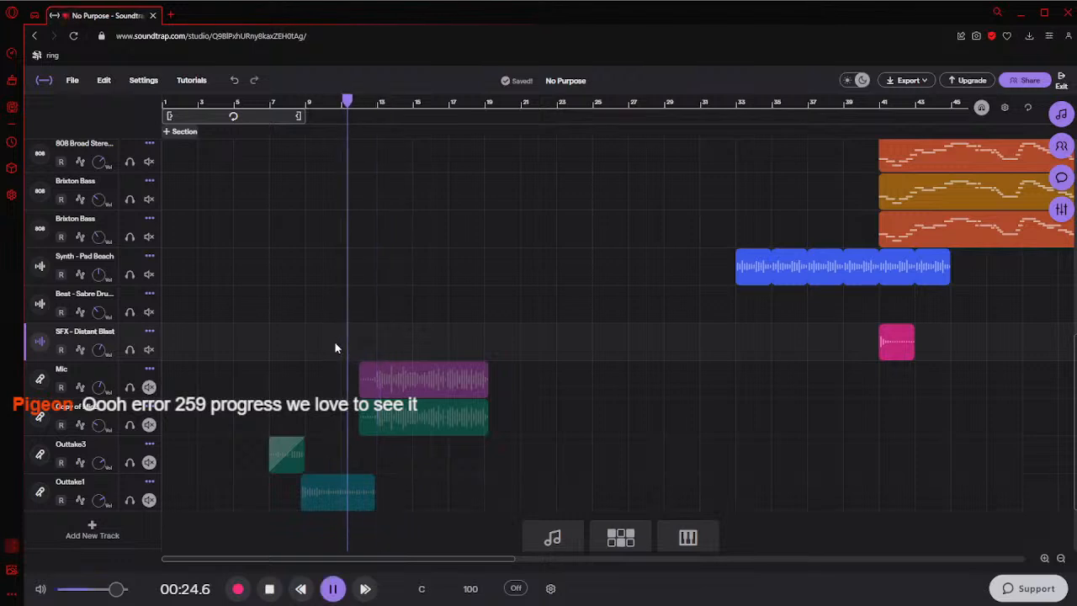
ctrl+scroll(335, 347, down, 1)
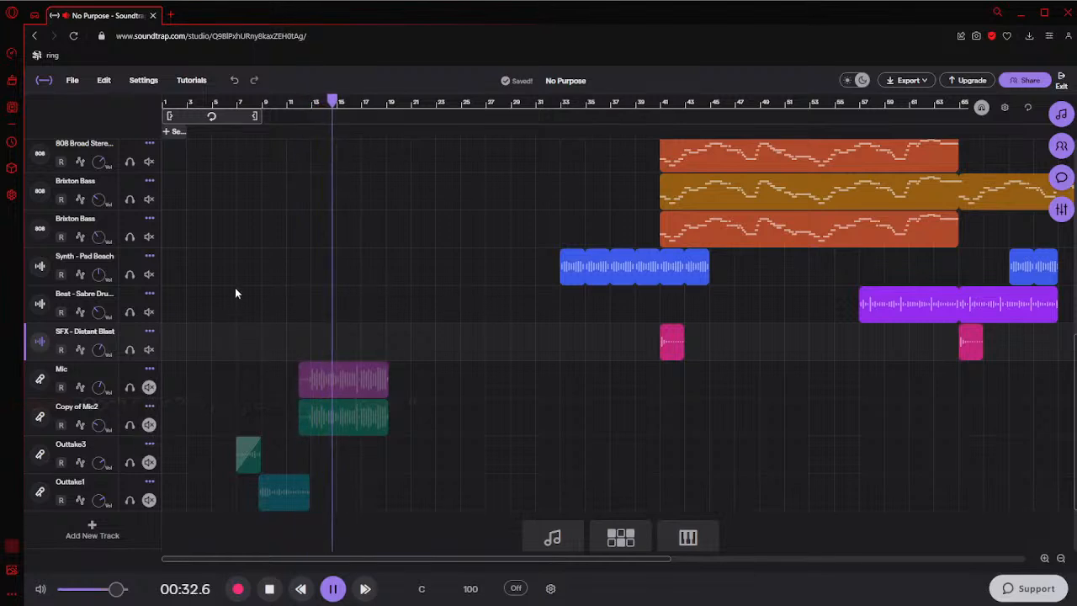
key(space)
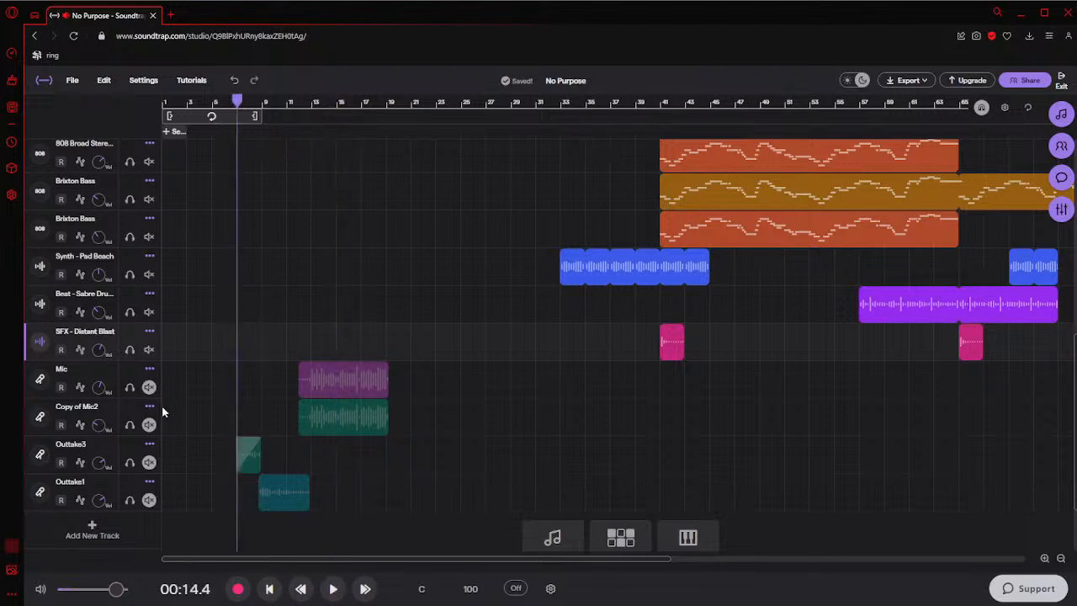
Unmute the Outtake3 and Outtake1 tracks, listen to them from bar 7, and set the playhead at bar 9
click(148, 463)
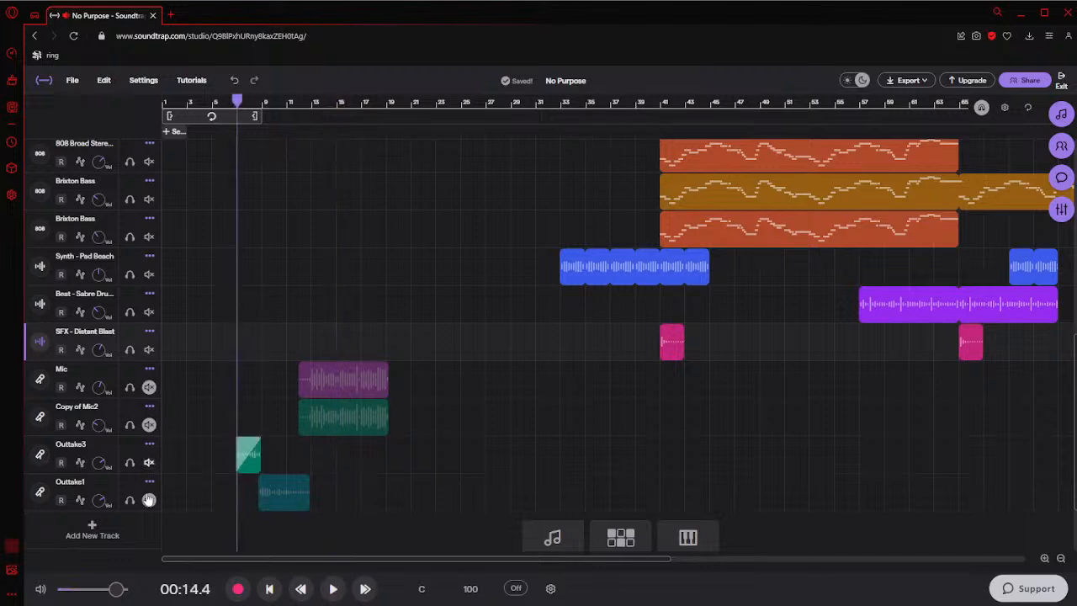
click(148, 500)
click(234, 490)
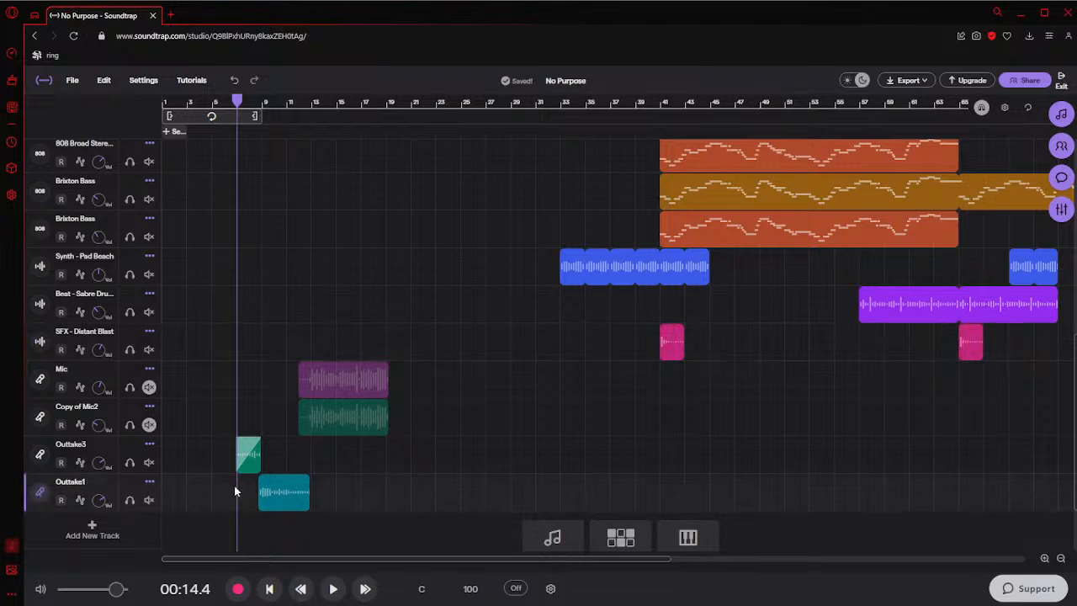
key(space)
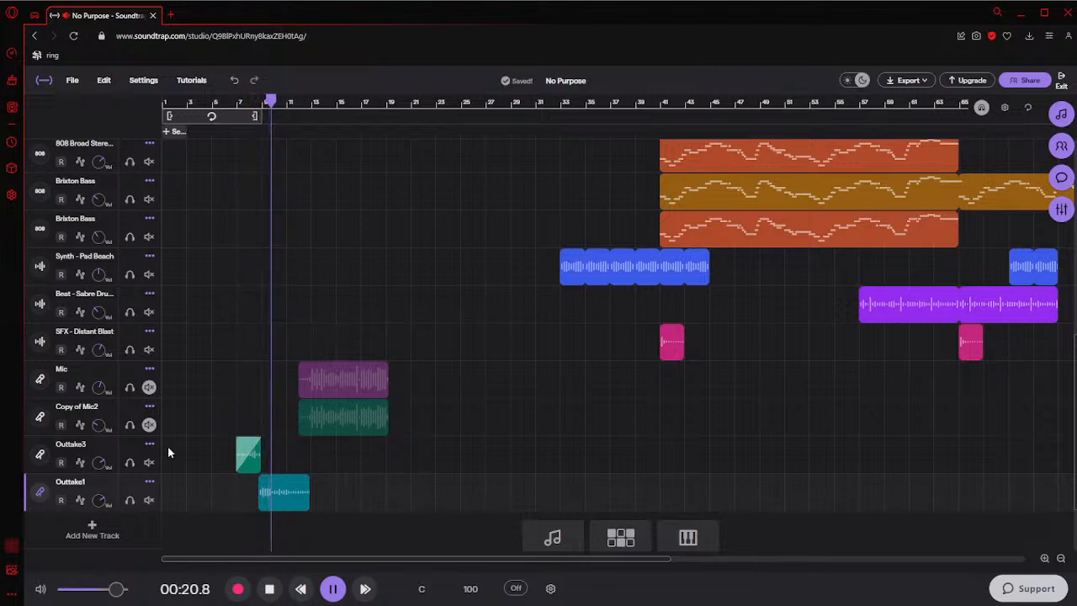
key(space)
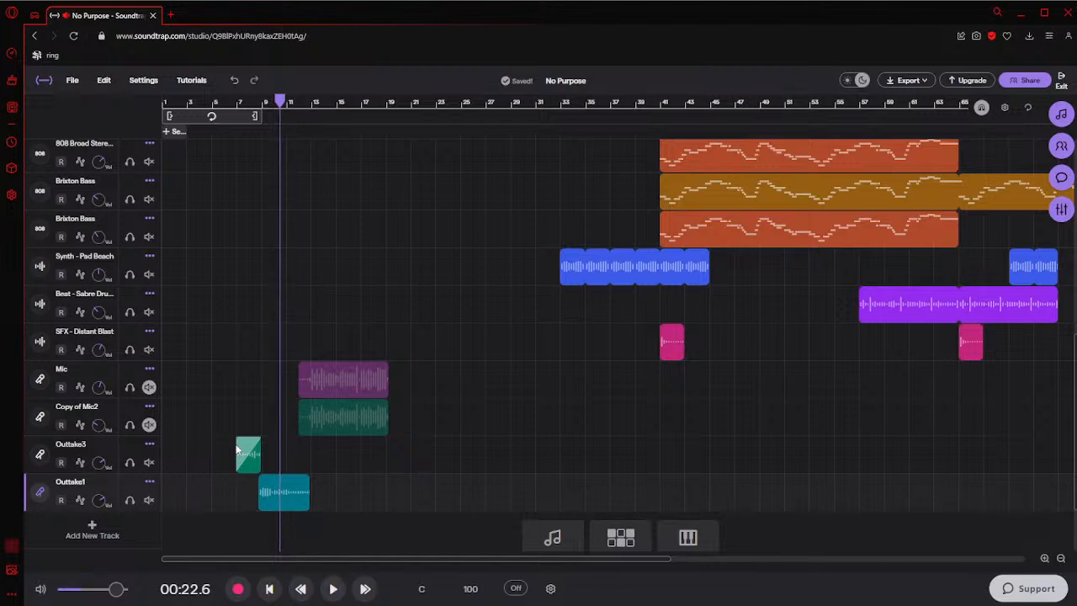
click(263, 433)
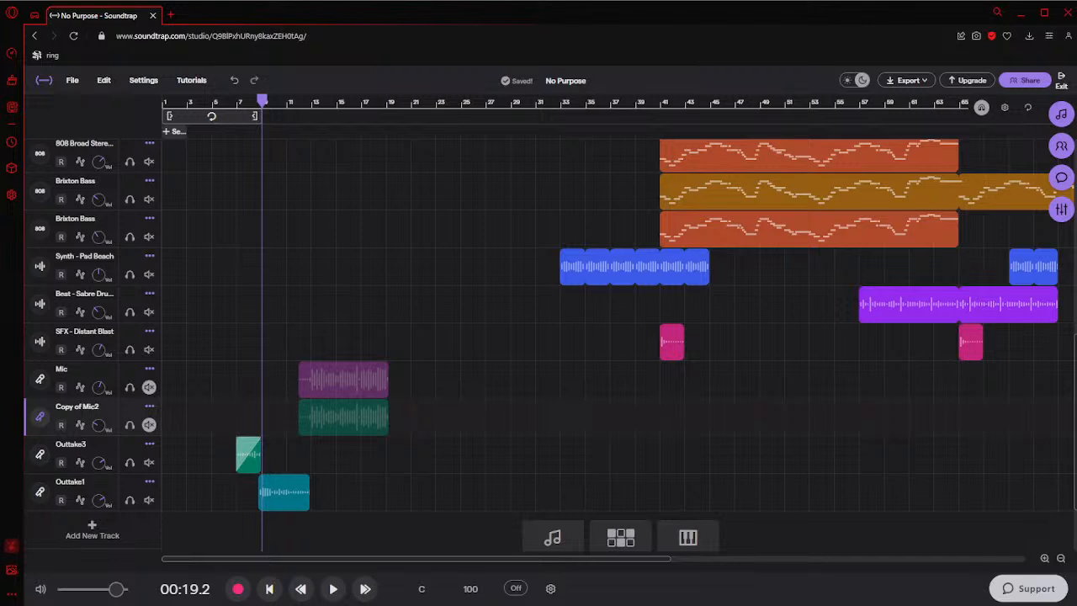
Listen to the Outtake1 clip from bar 9 and set the playhead at about bar 13
key(space)
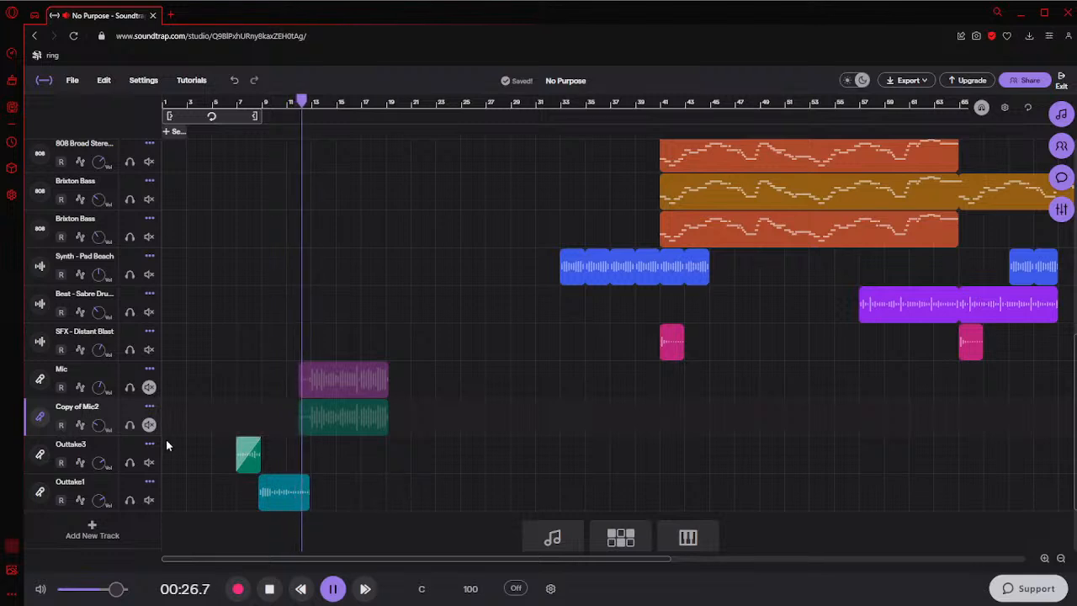
key(space)
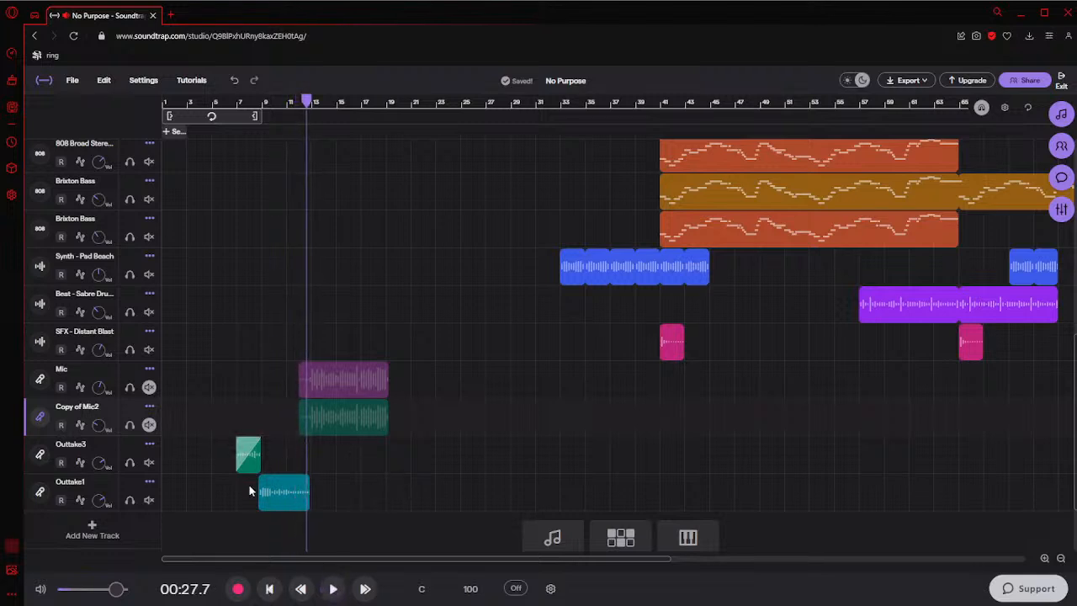
click(312, 461)
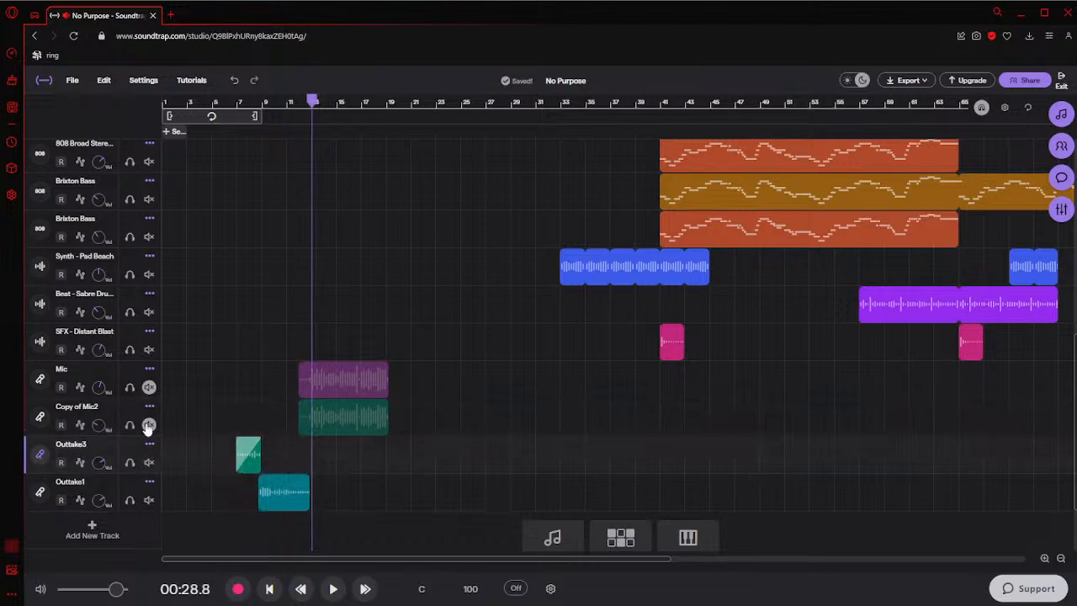
Unmute the Copy of Mic2 and Mic tracks and place the playhead at bar 7
click(148, 425)
click(148, 387)
click(237, 374)
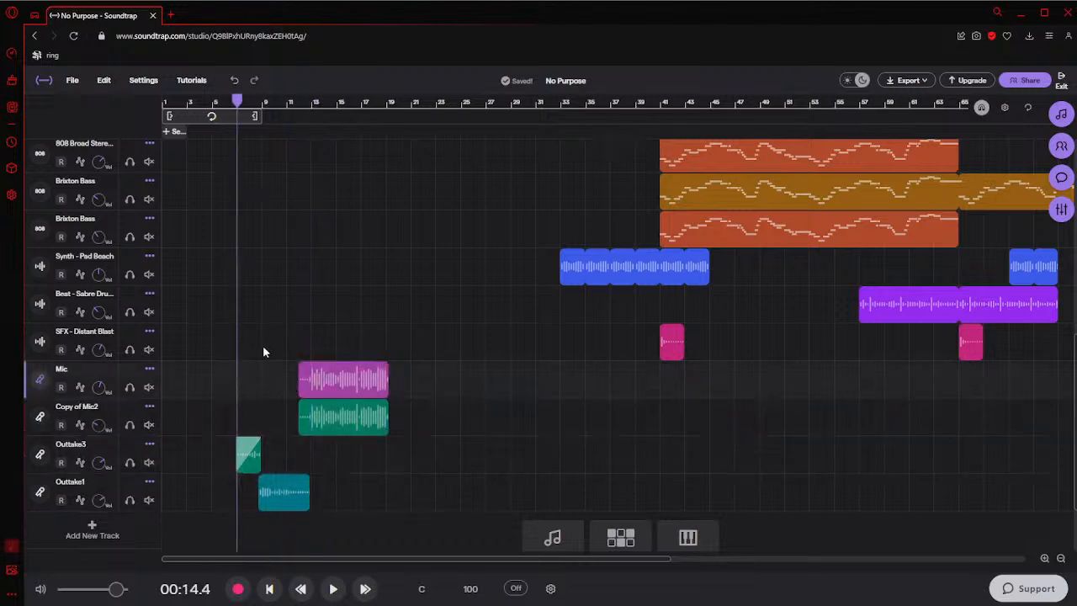
ctrl+scroll(263, 346, down, 2)
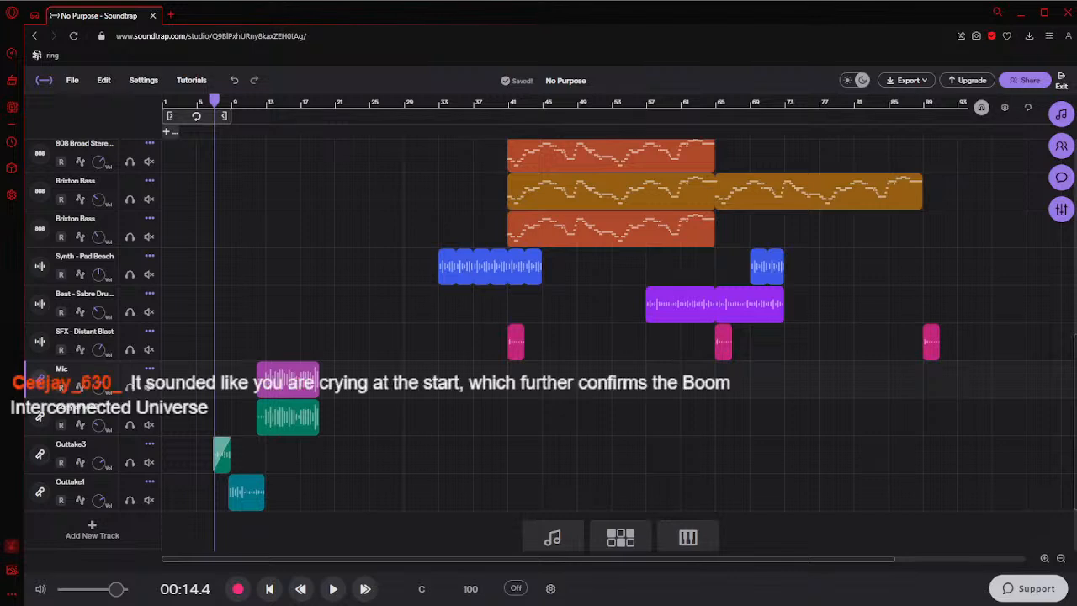
Listen to the outtakes from bar 5, replaying the Outtake3 clip from bar 7
click(199, 487)
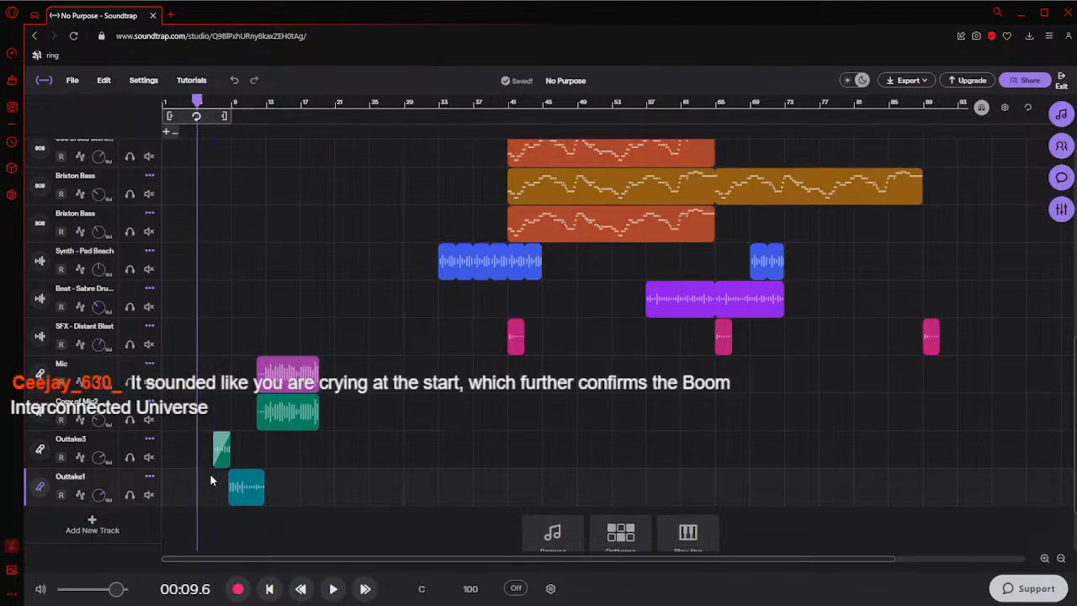
key(space)
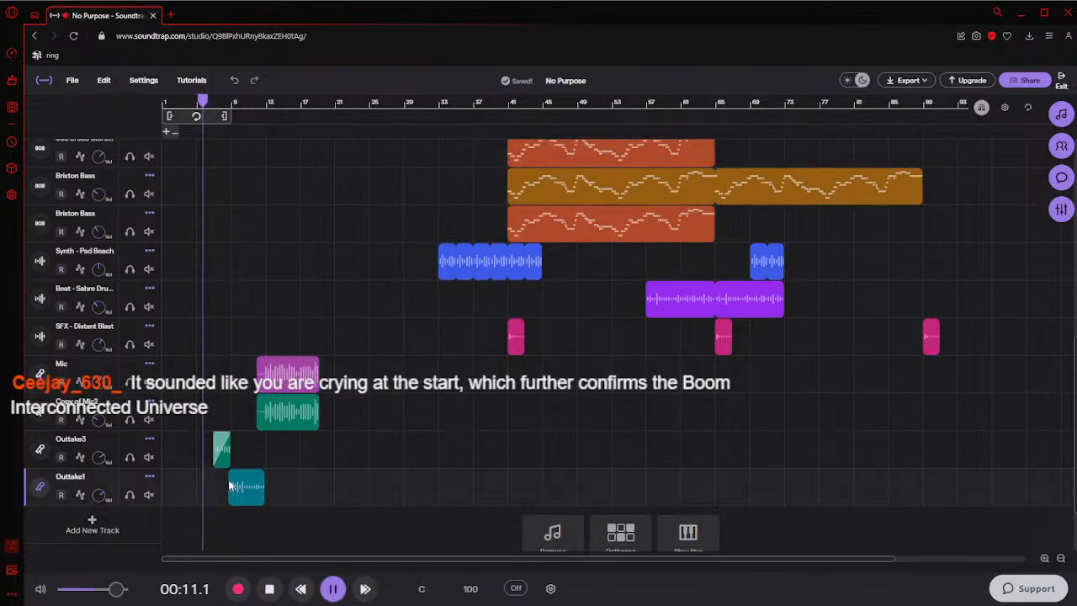
ctrl+scroll(220, 457, up, 5)
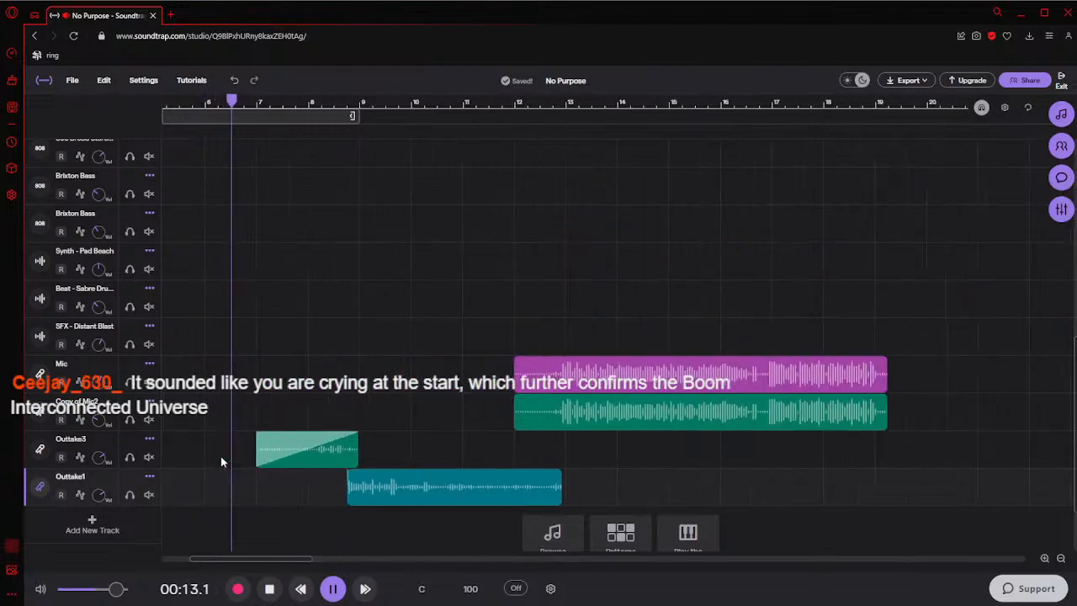
ctrl+scroll(221, 462, down, 1)
key(space)
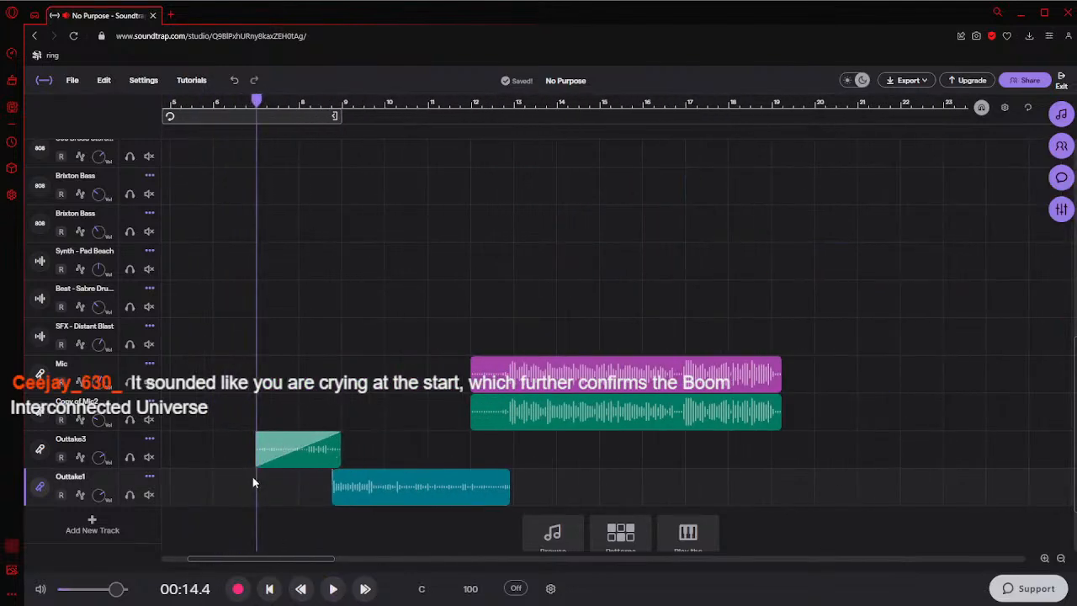
key(space)
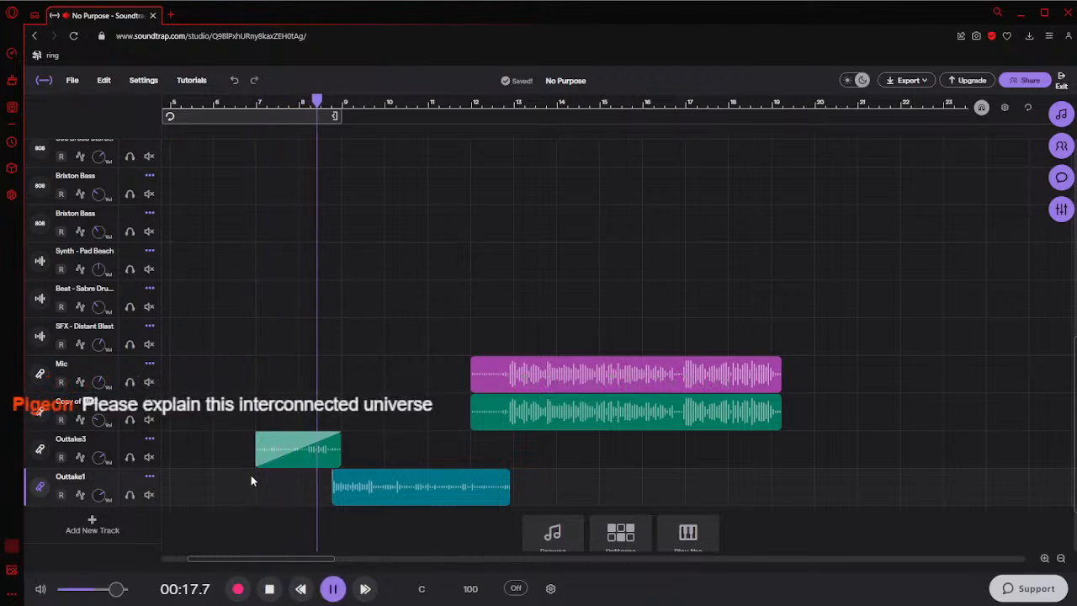
mouse_move(268, 468)
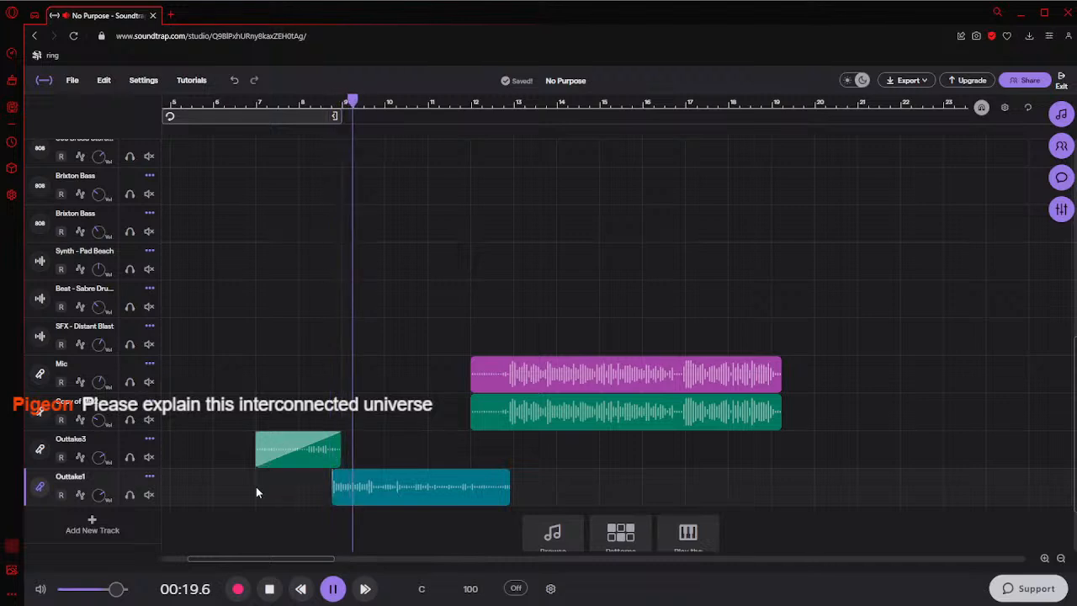
click(256, 487)
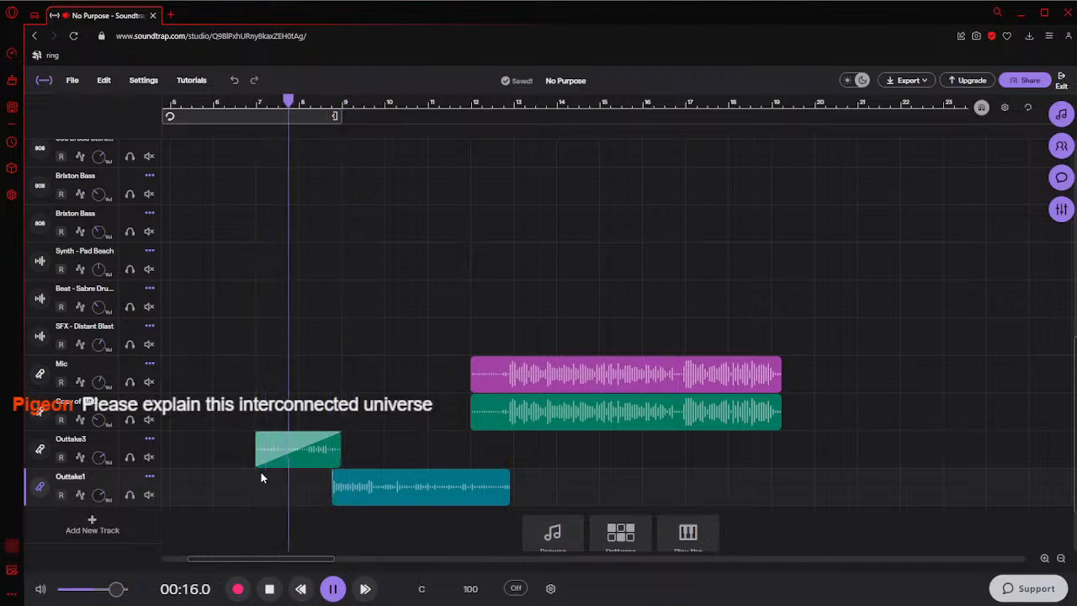
mouse_move(312, 462)
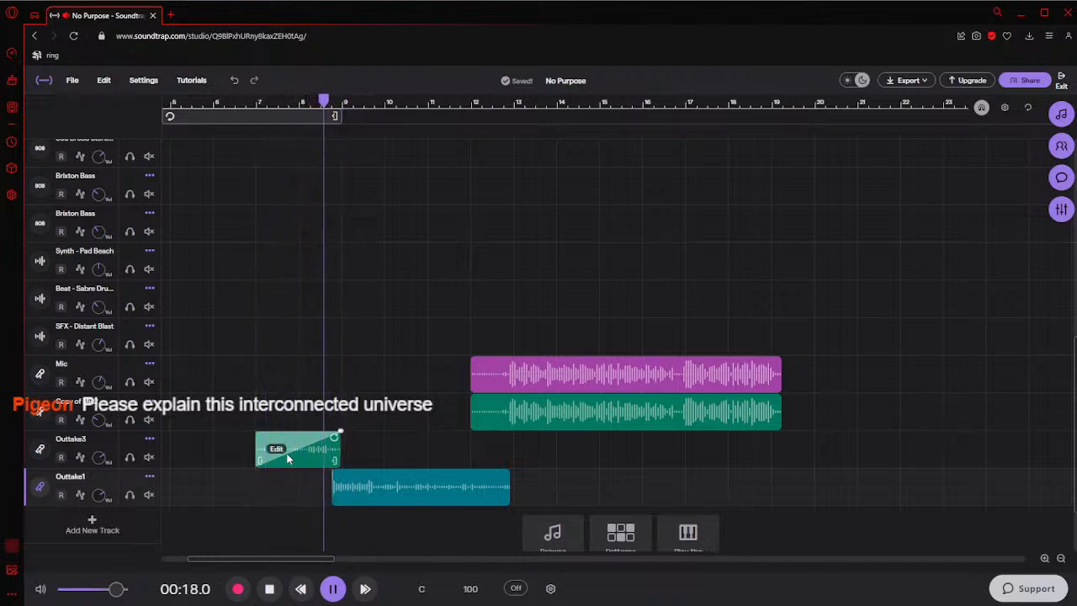
key(space)
Try a full-length fade-out on the Outtake3 clip and undo it
ctrl+scroll(287, 460, down, 3)
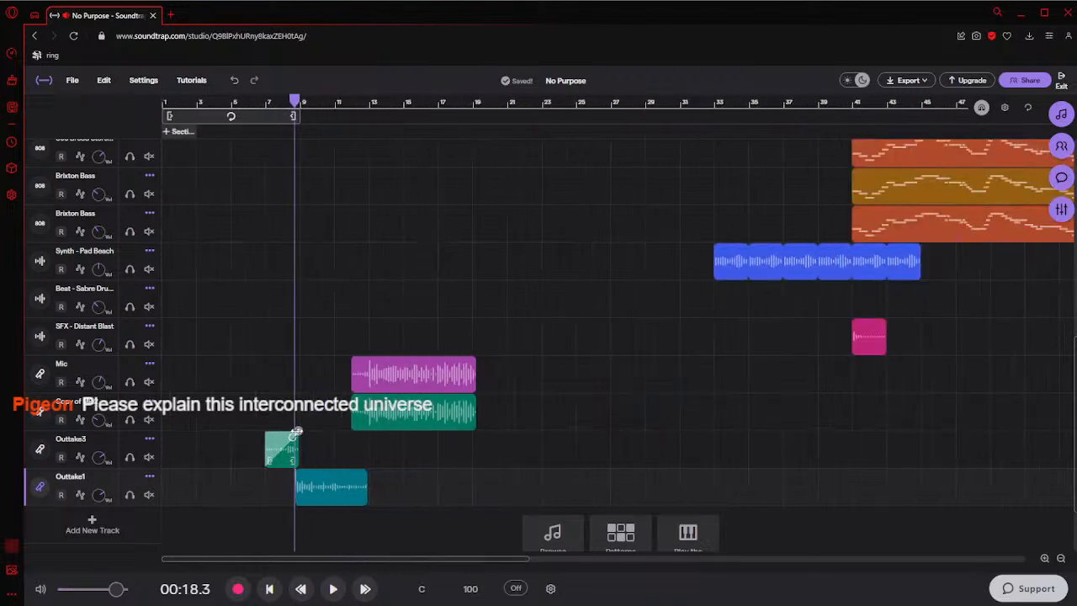
drag(298, 432, 243, 434)
ctrl+scroll(269, 431, up, 5)
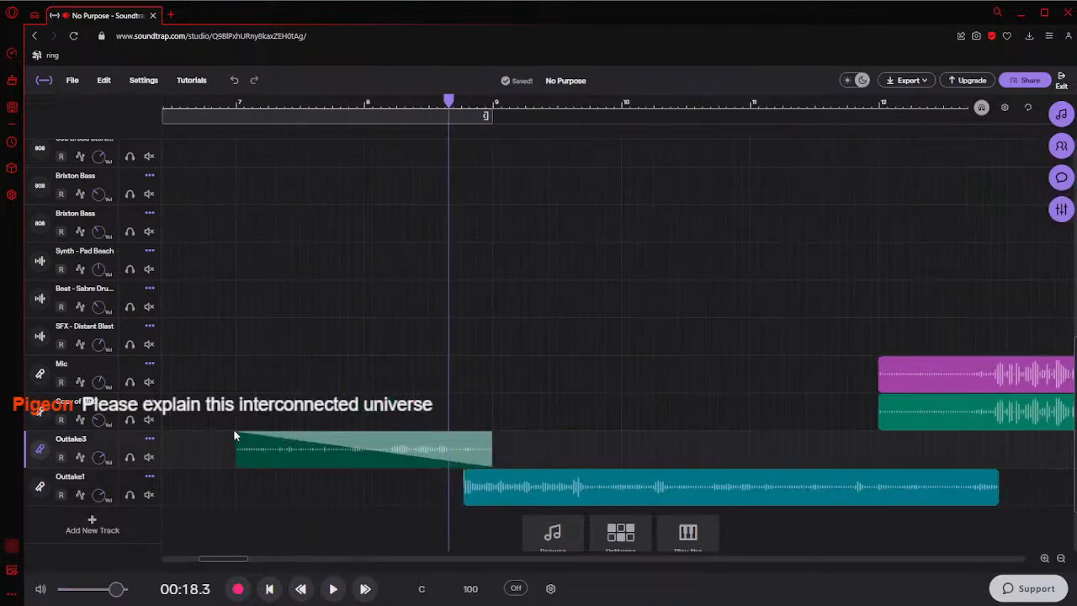
key(ctrl+z)
Listen to the Outtake3 clip without any fade from bar 7
click(235, 495)
key(space)
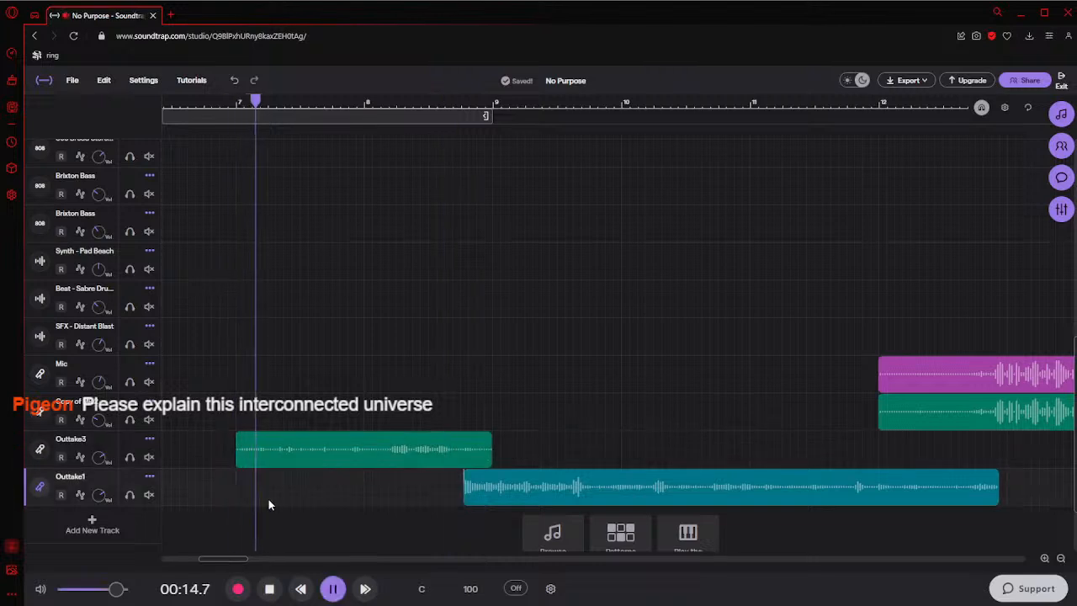
key(space)
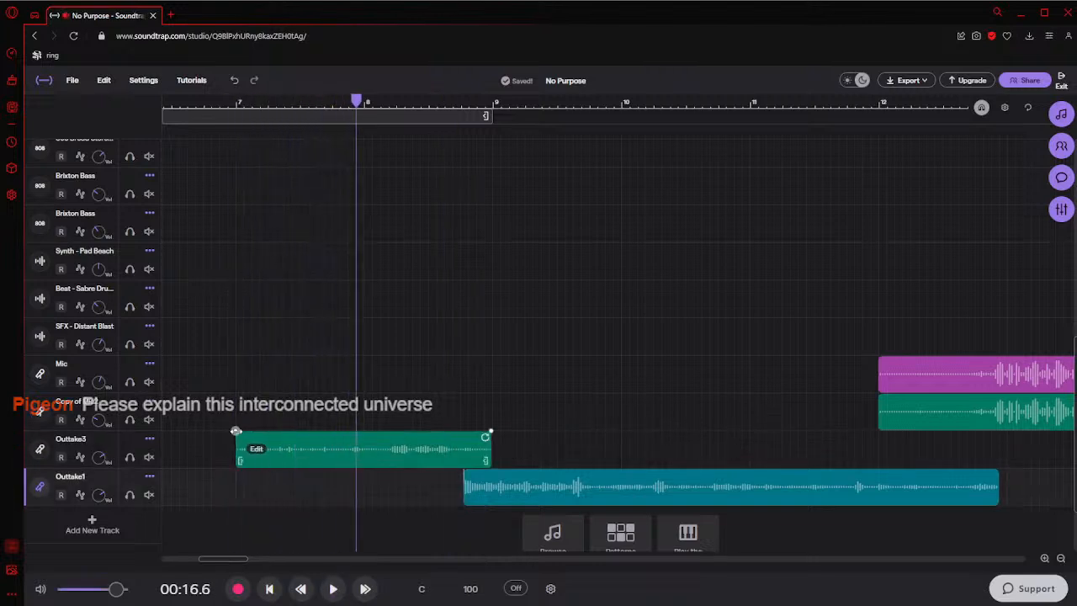
Add a fade-in of about one and a quarter bars to the Outtake3 clip and listen to it from bar 7
drag(236, 432, 409, 432)
click(240, 496)
key(space)
ctrl+scroll(383, 476, down, 5)
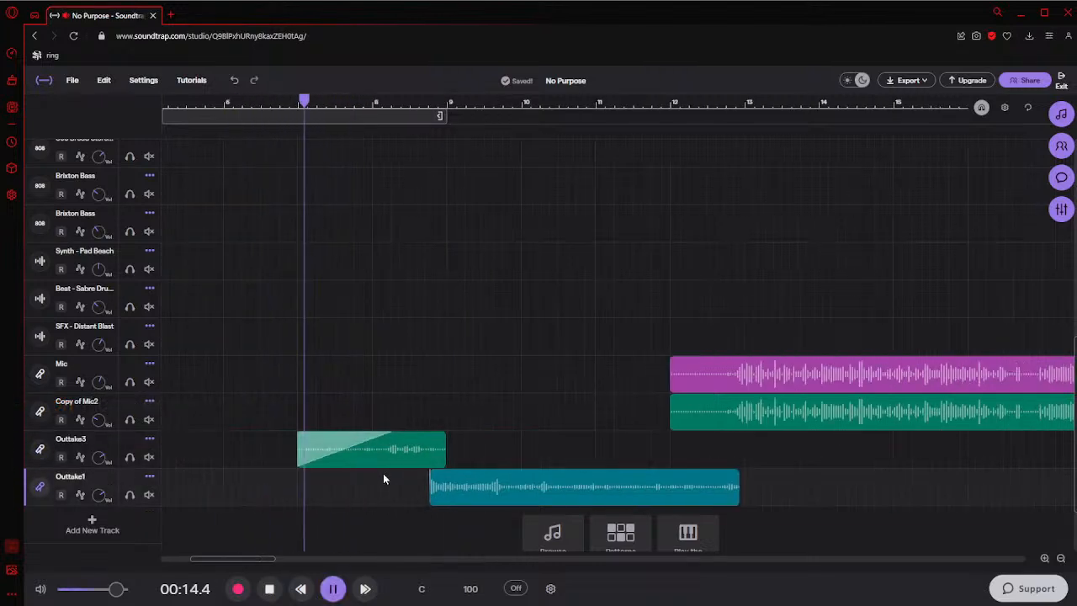
mouse_move(394, 455)
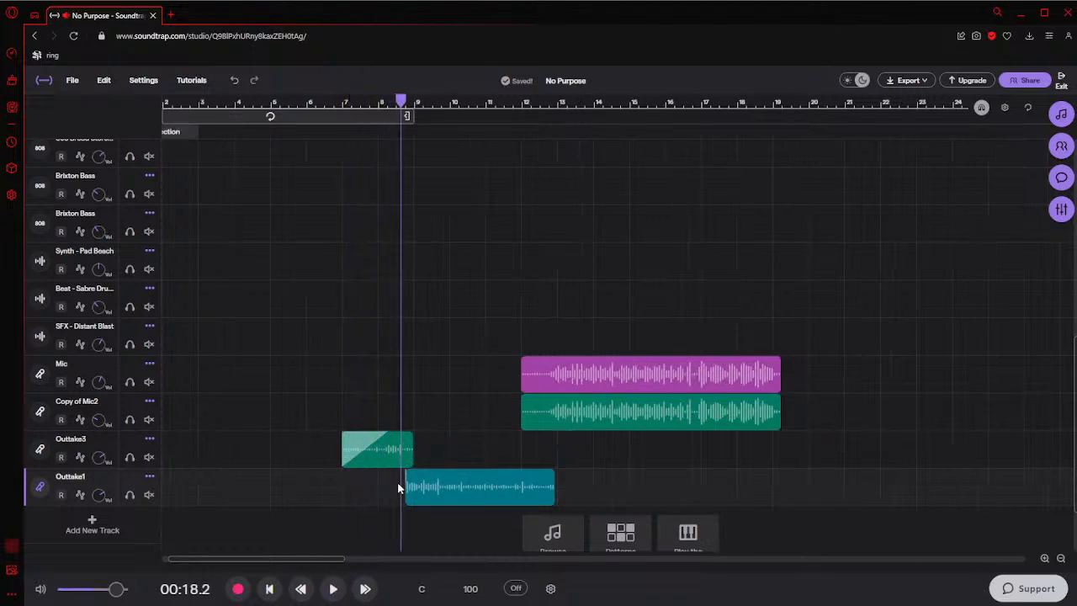
key(space)
Return the playhead to bar 7 at the start of the Outtake3 clip
click(450, 459)
click(497, 447)
ctrl+scroll(476, 446, down, 5)
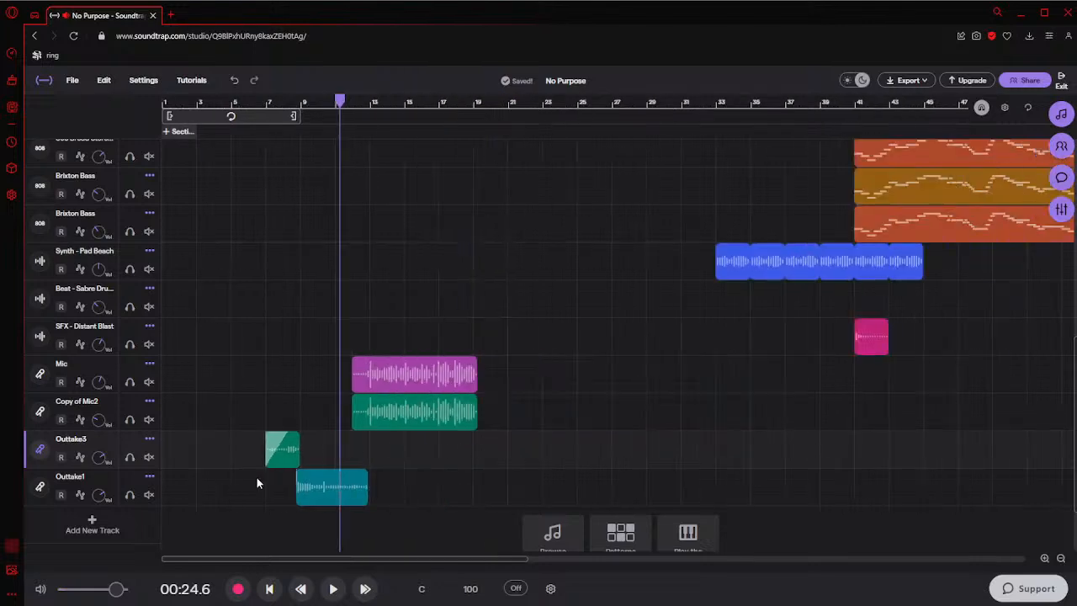
click(263, 482)
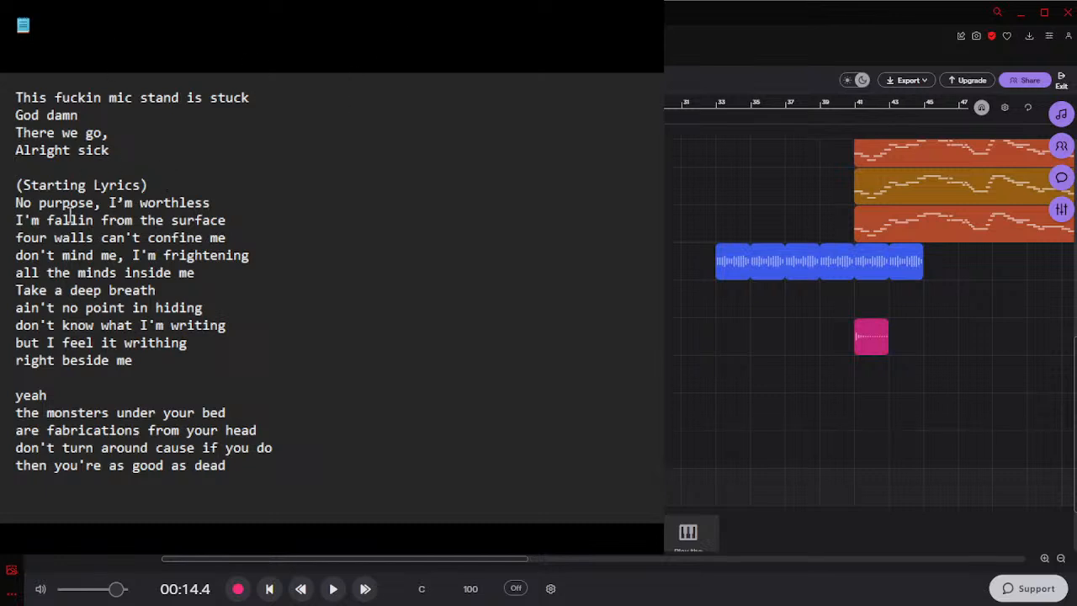
Review the opening lines under Starting Lyrics in the lyrics text document
drag(16, 203, 124, 221)
click(157, 255)
drag(652, 552, 653, 578)
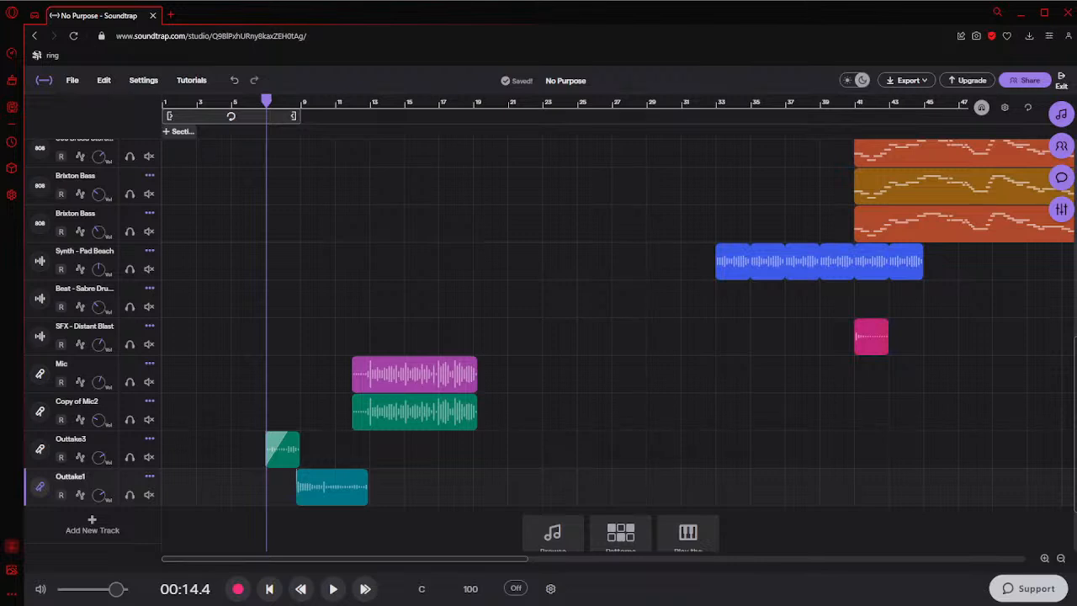
Listen to the song from the beginning through the end of the Mic clips, pausing after bar 21
click(232, 495)
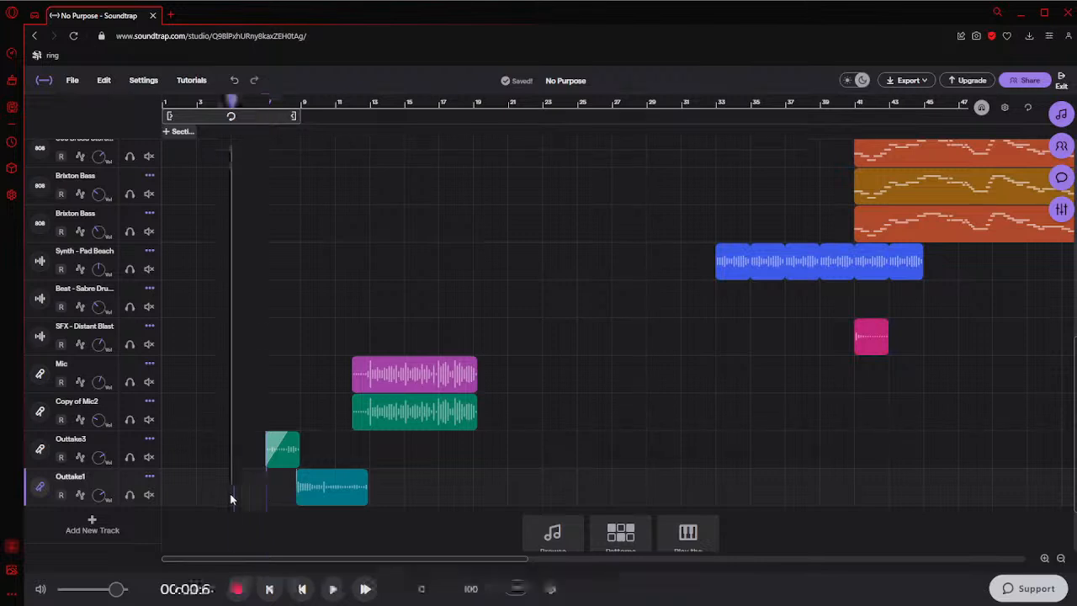
click(266, 595)
key(space)
ctrl+scroll(189, 429, down, 2)
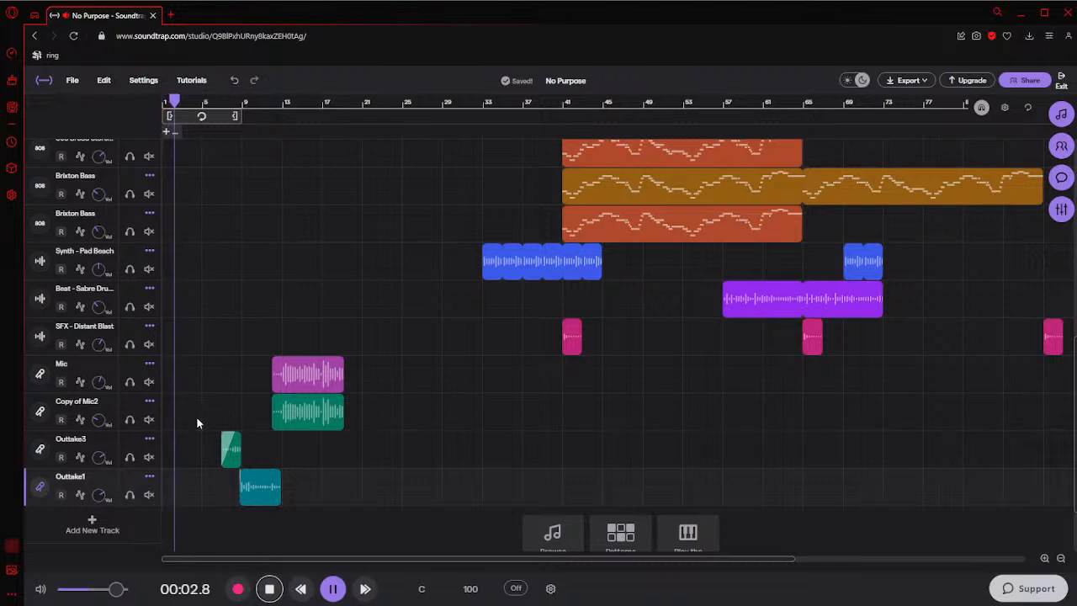
ctrl+scroll(199, 416, down, 1)
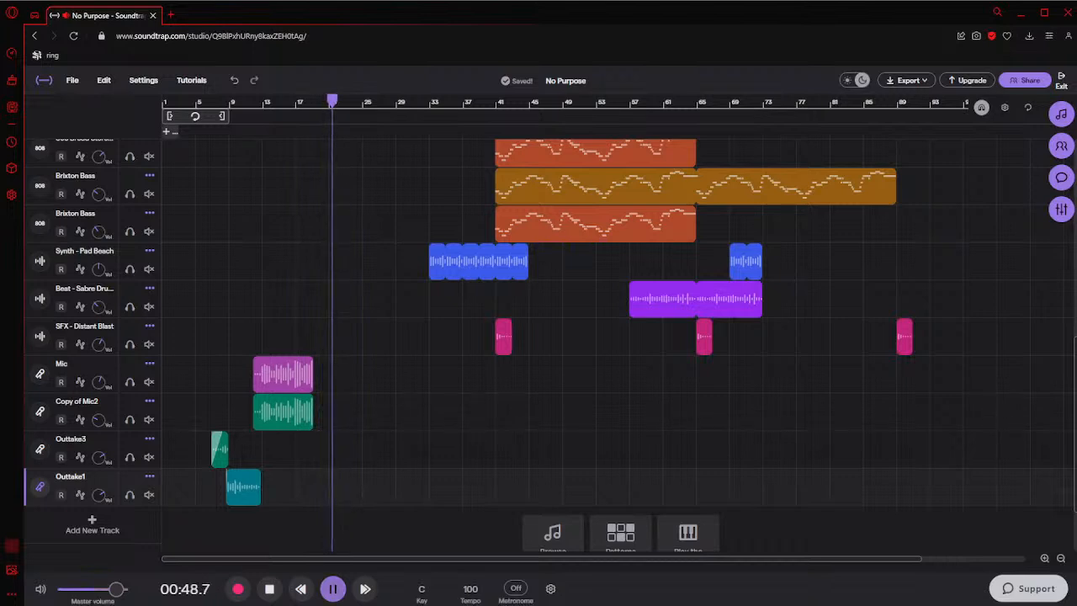
click(333, 589)
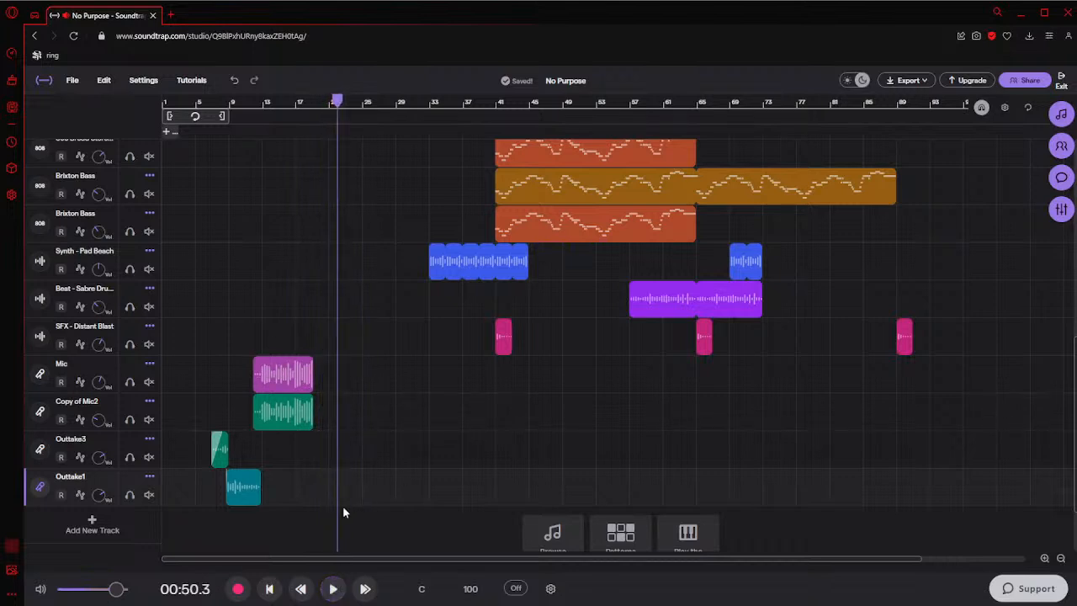
Lower the master volume and listen again from about bar 21
click(102, 589)
click(334, 588)
click(329, 501)
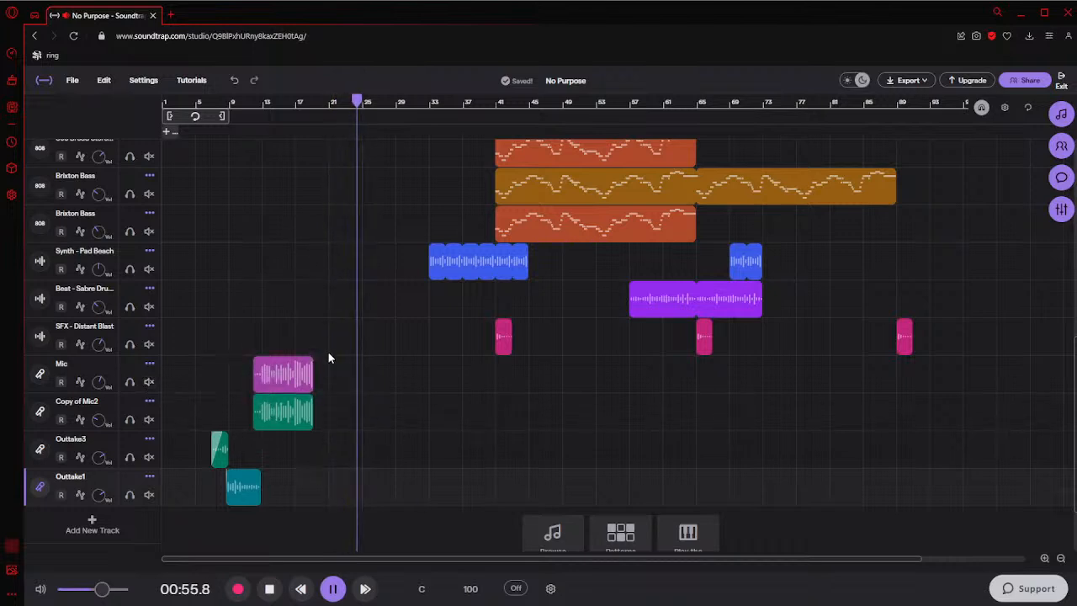
key(space)
ctrl+scroll(338, 349, down, 1)
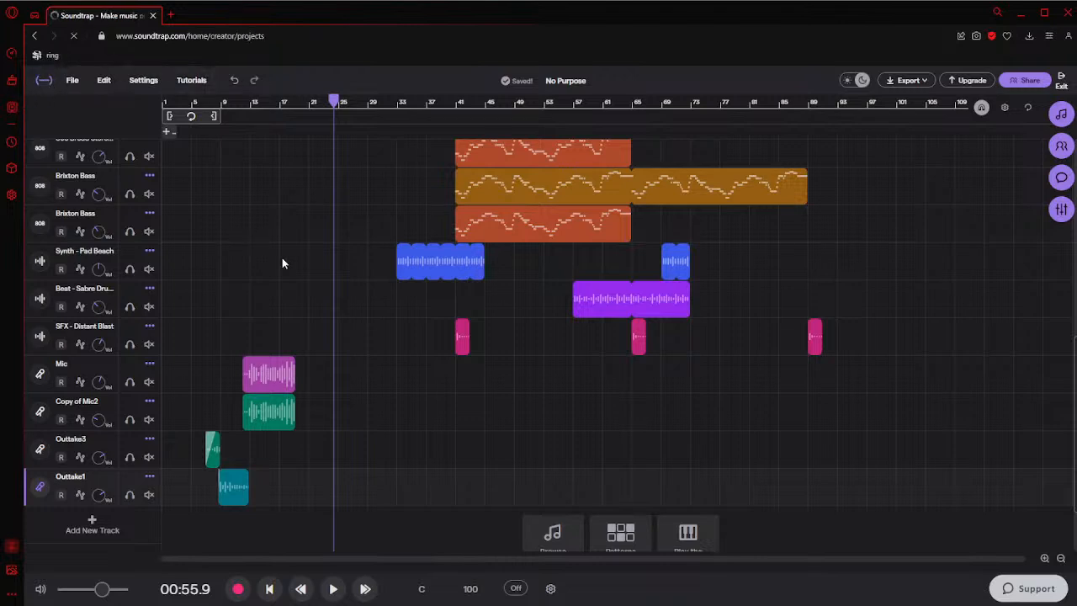
Switch to GDevelop and save the Error259 project
scroll(409, 333, down, 4)
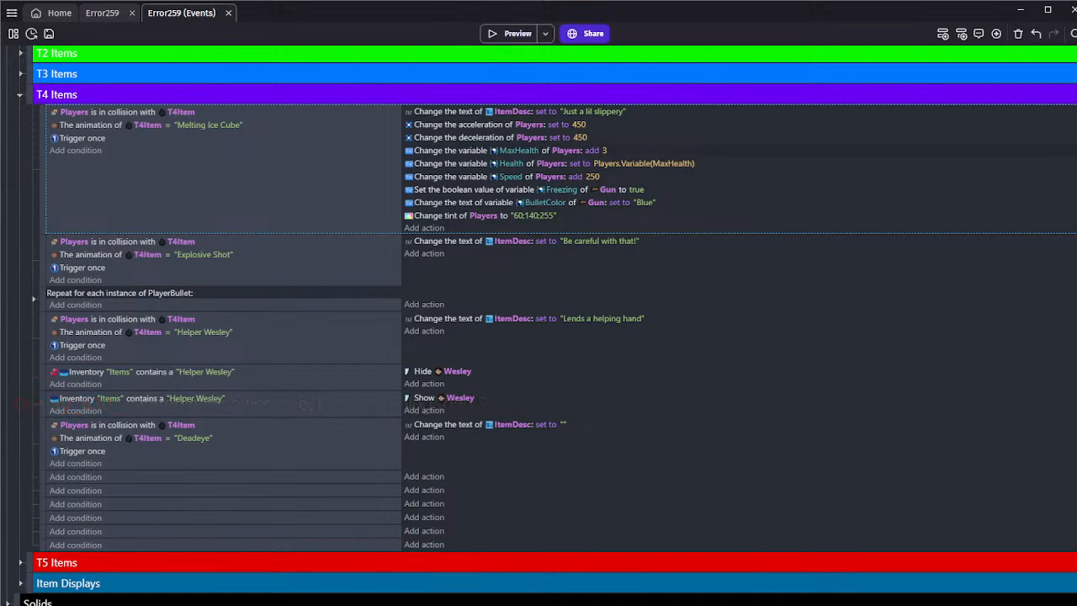
click(51, 35)
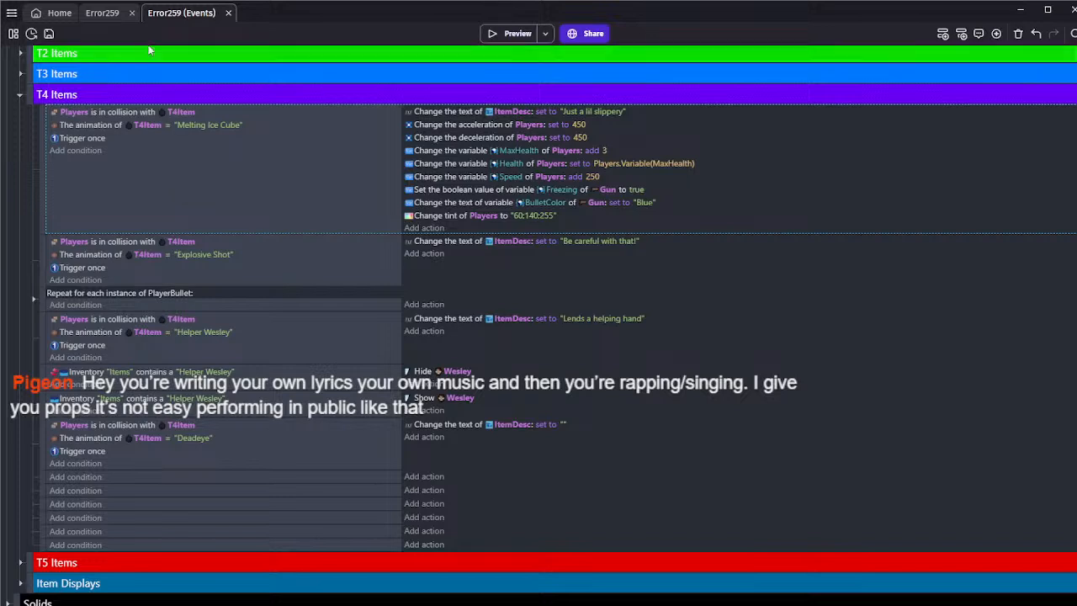
click(49, 34)
Delete the Deadeye collision event and the empty events below it from the T4 Items group
scroll(167, 200, down, 1)
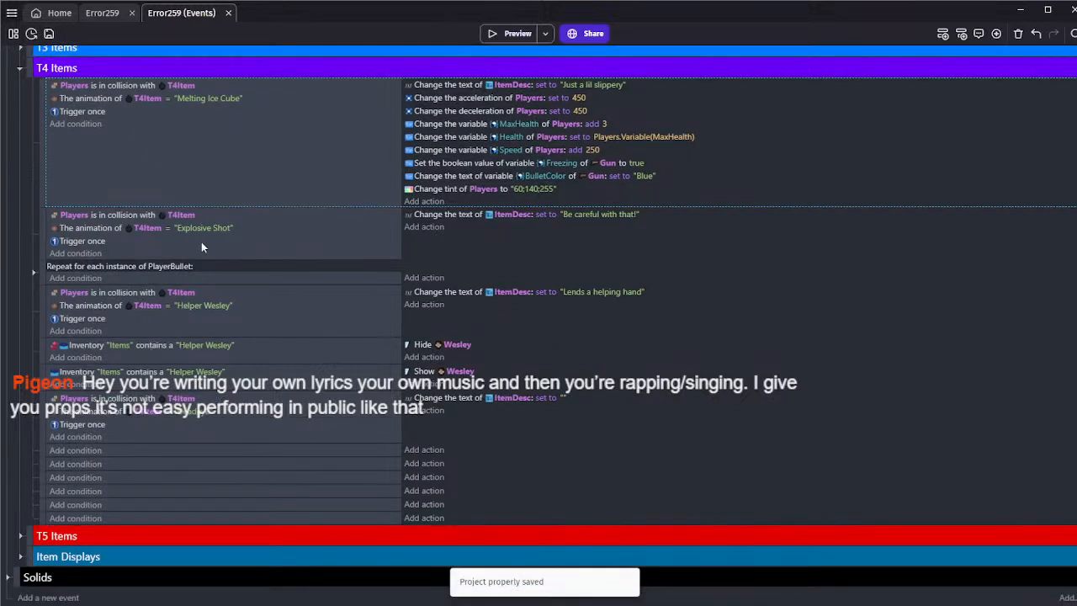
scroll(215, 459, up, 1)
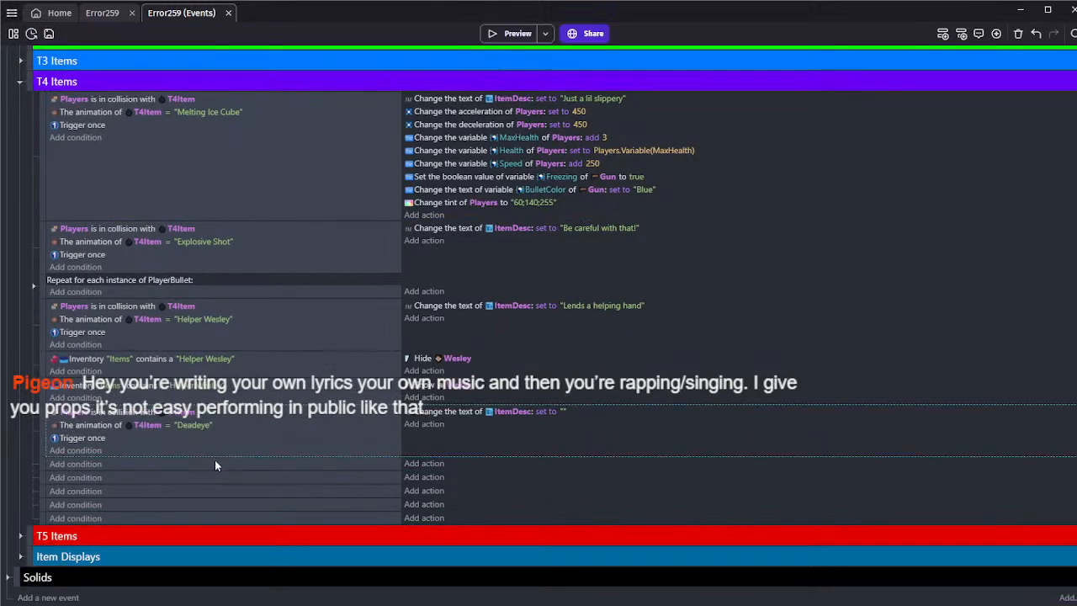
scroll(216, 488, up, 2)
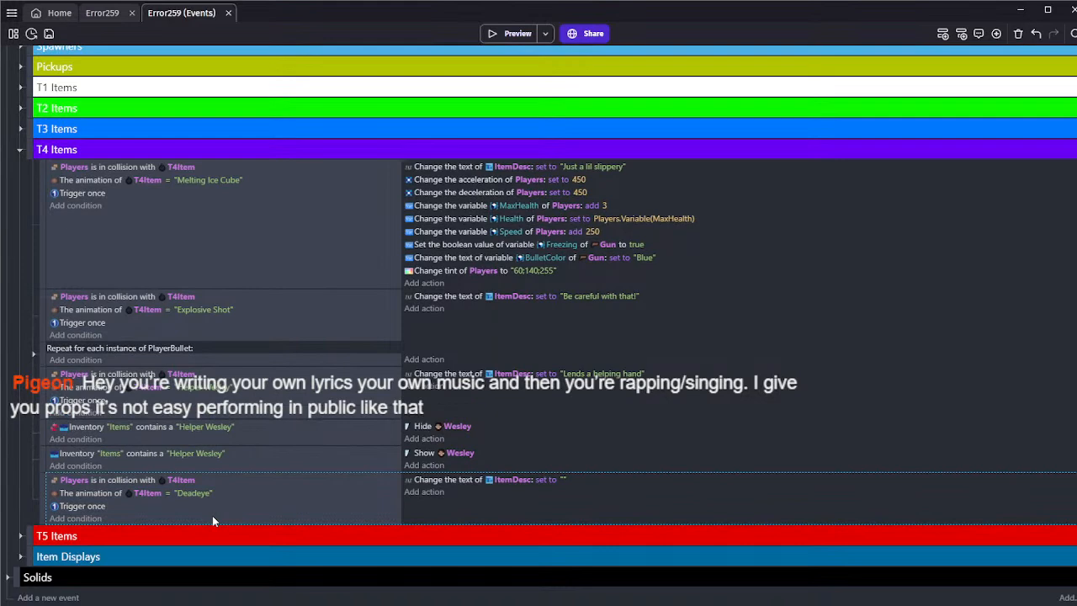
scroll(212, 515, up, 3)
Save the project and collapse the T4 Items group
click(49, 34)
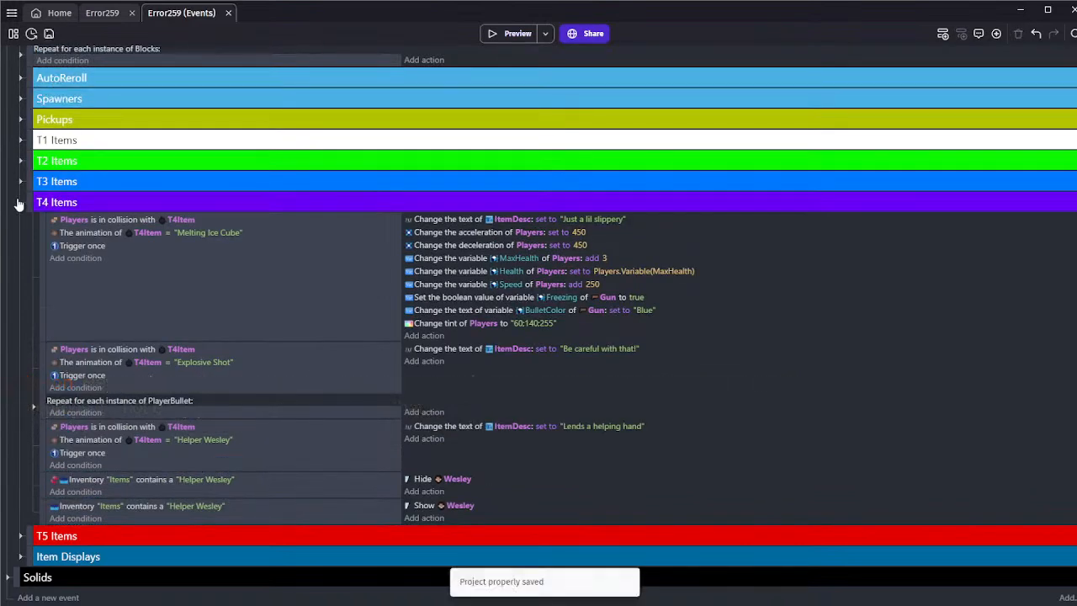
click(20, 202)
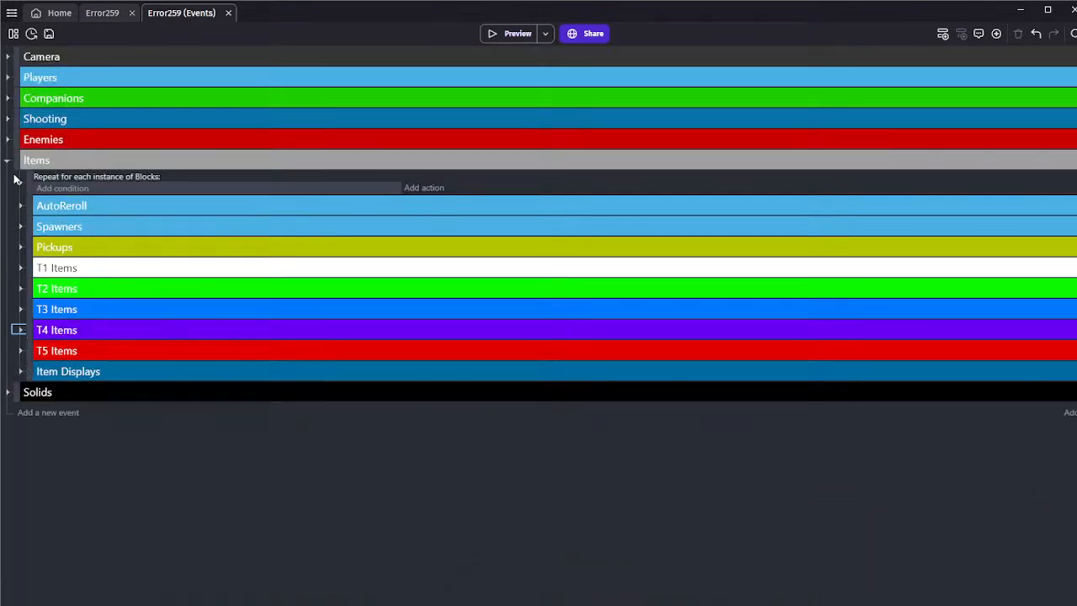
Collapse the Items event group and save the project
click(8, 160)
click(49, 34)
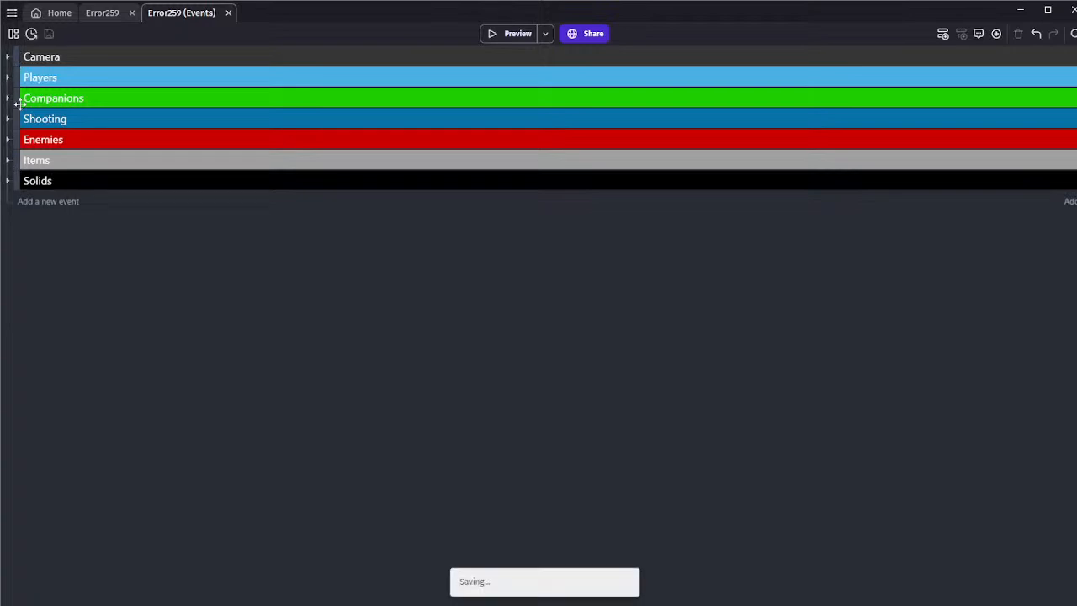
Open the Error259 scene and examine the test room's layout and item stands
click(98, 14)
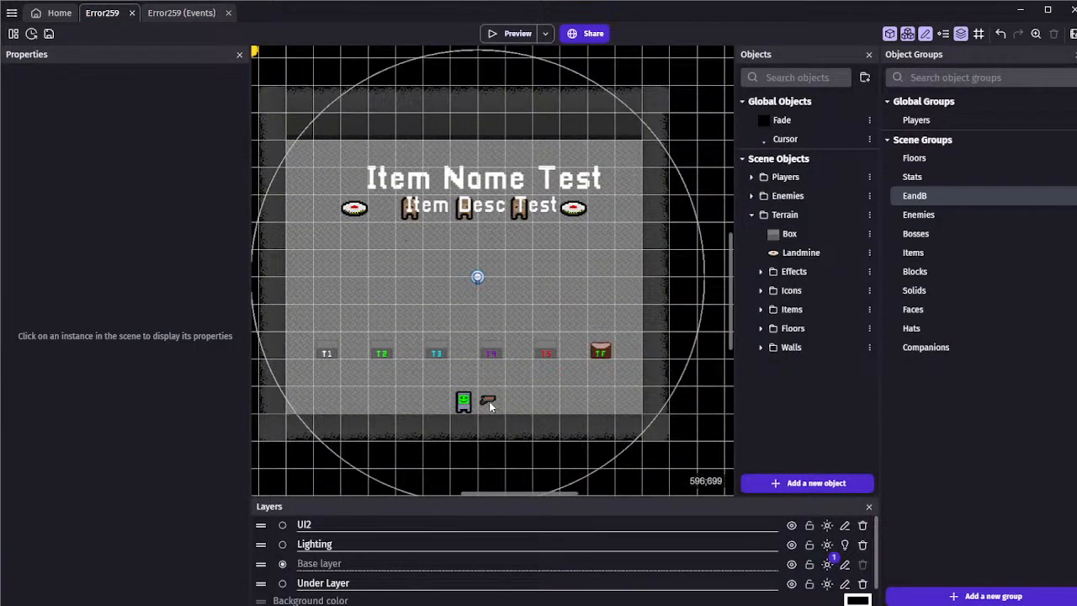
ctrl+scroll(488, 405, down, 2)
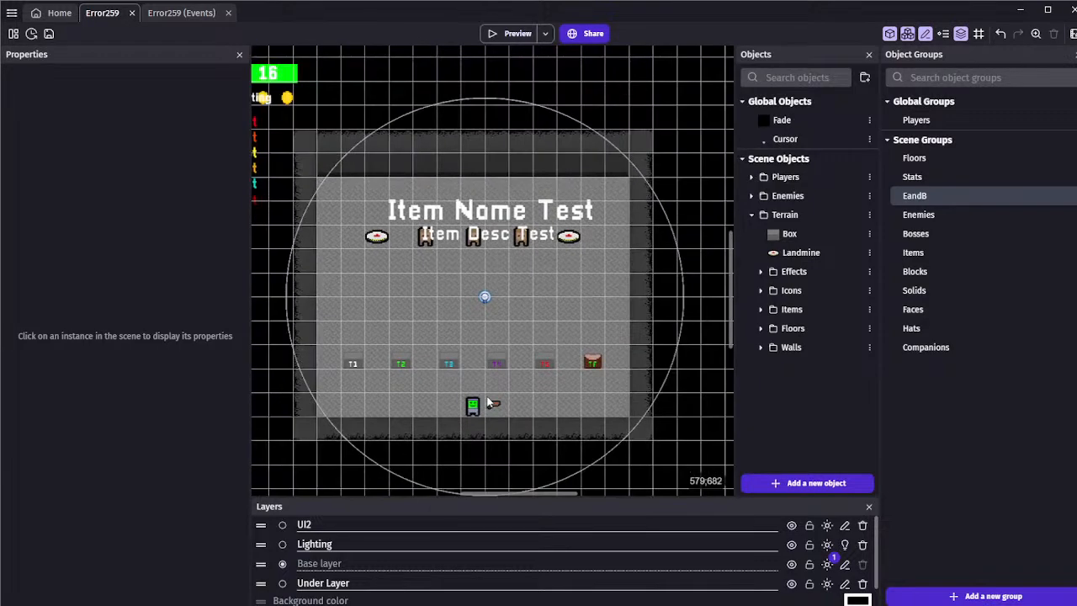
ctrl+scroll(382, 314, down, 2)
ctrl+scroll(382, 313, up, 1)
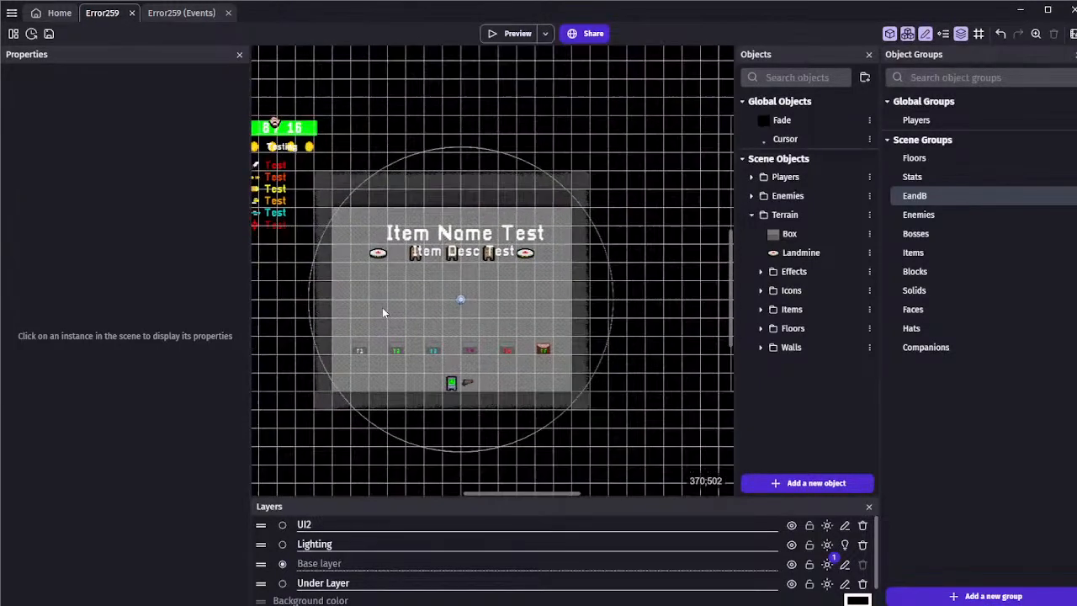
click(429, 345)
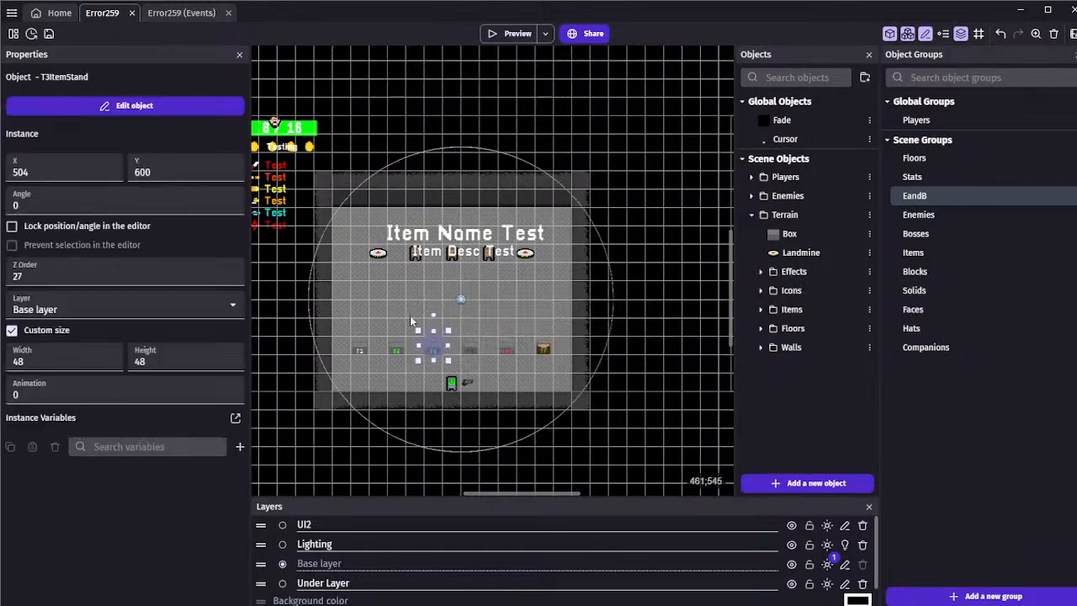
click(404, 310)
ctrl+scroll(402, 312, down, 2)
drag(359, 317, 524, 360)
scroll(520, 356, up, 2)
middle_drag(479, 357, 505, 356)
click(501, 361)
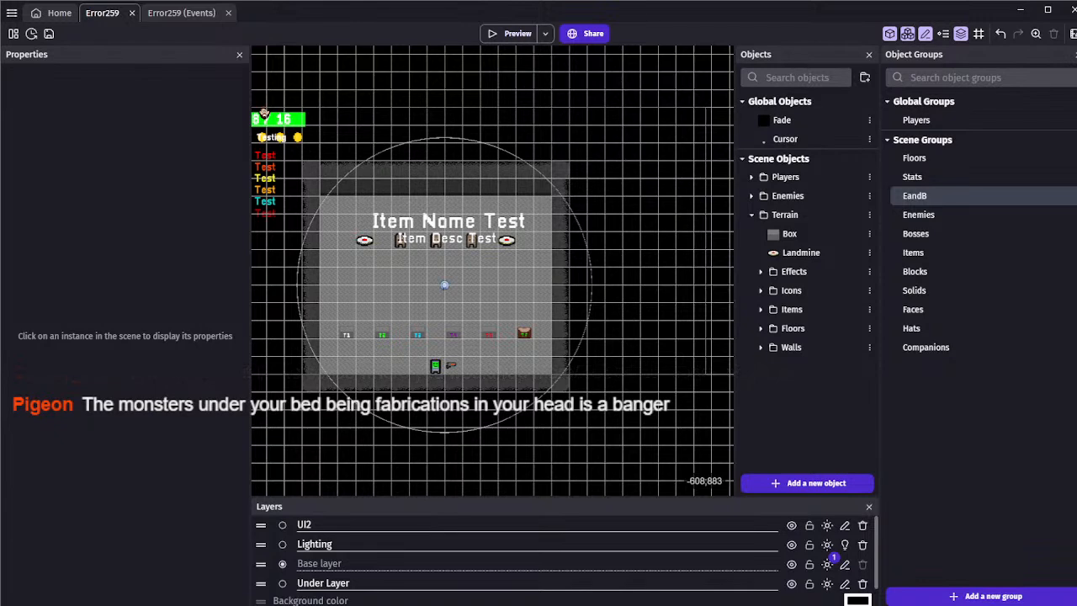
ctrl+scroll(353, 313, up, 2)
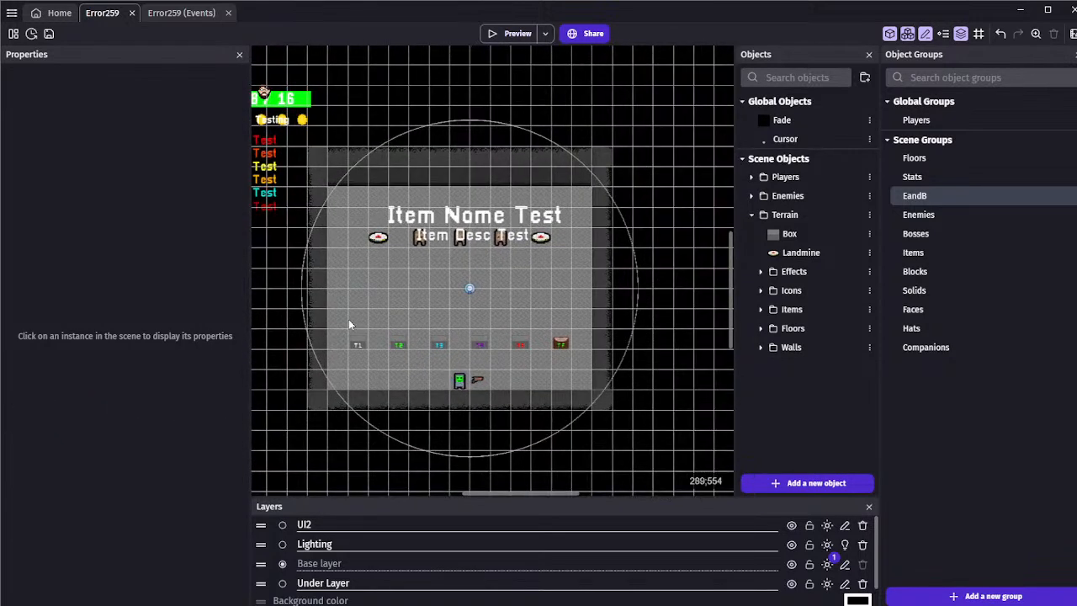
Save the project from the Error259 scene
key(ctrl+s)
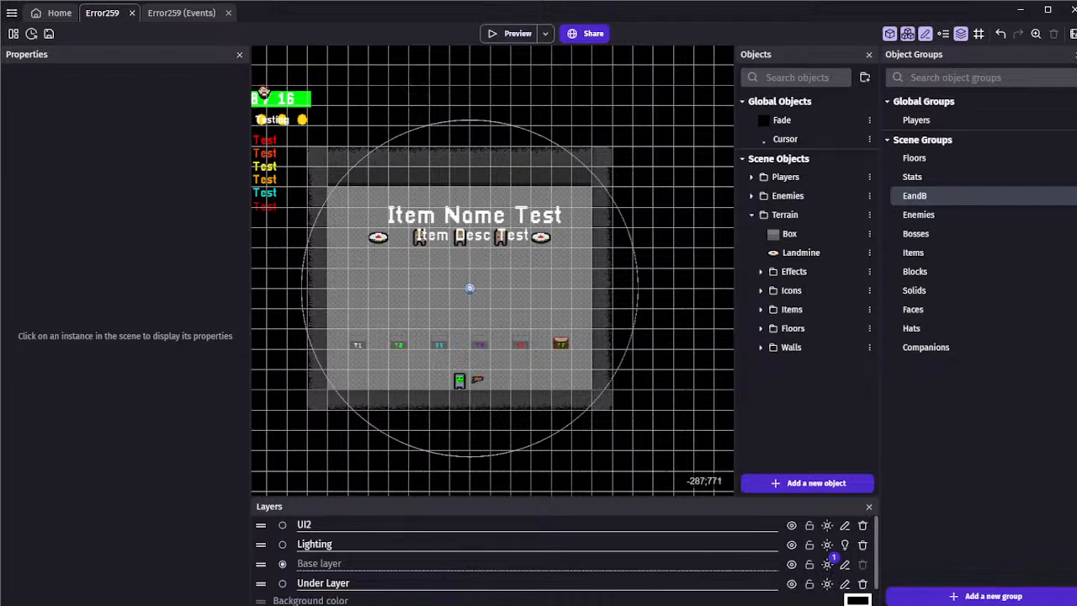
click(47, 35)
middle_drag(491, 229, 493, 257)
scroll(492, 255, down, 3)
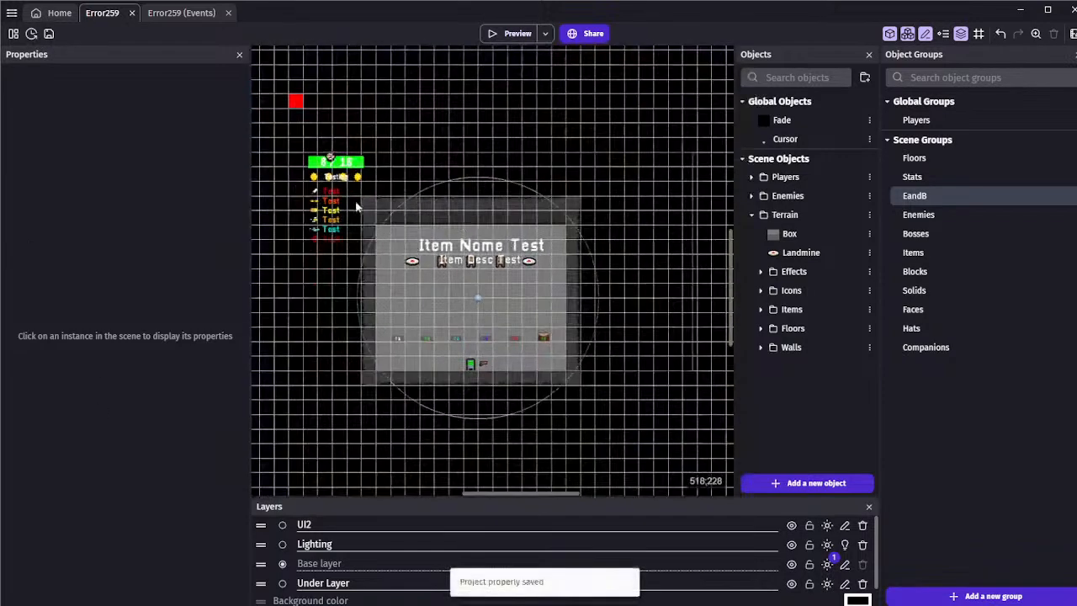
scroll(450, 135, up, 3)
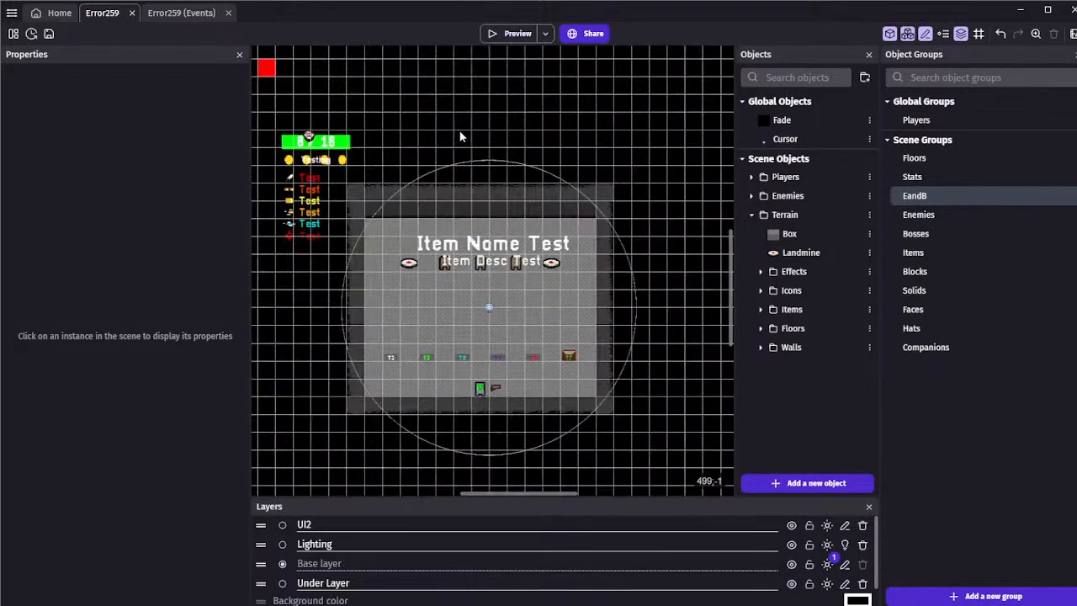
middle_drag(454, 116, 452, 96)
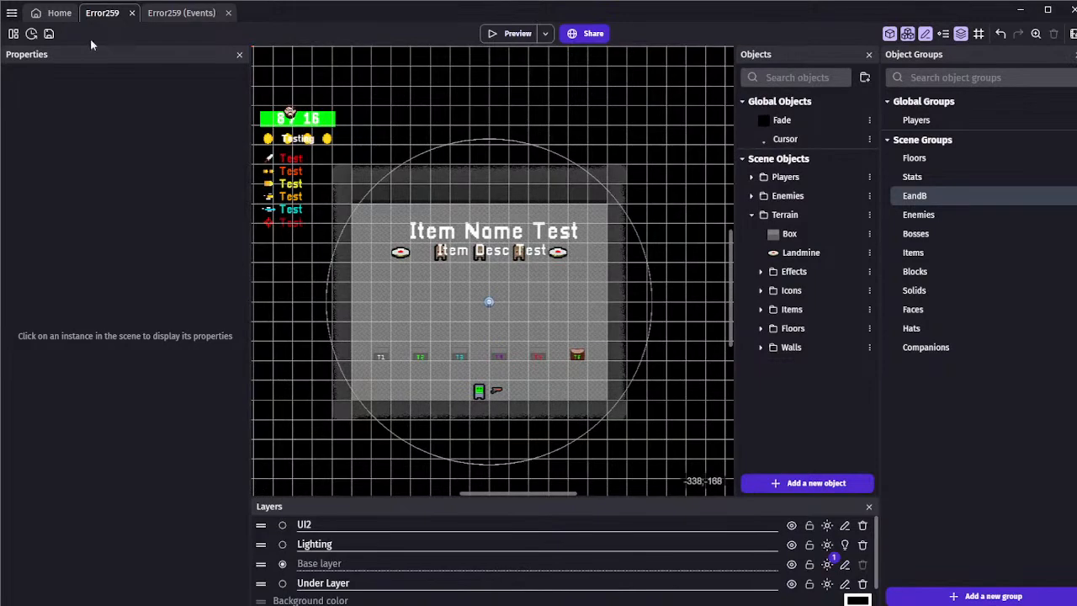
Open the ShopSwarmNotWorking scene, preview it, and save the project
click(14, 34)
click(86, 306)
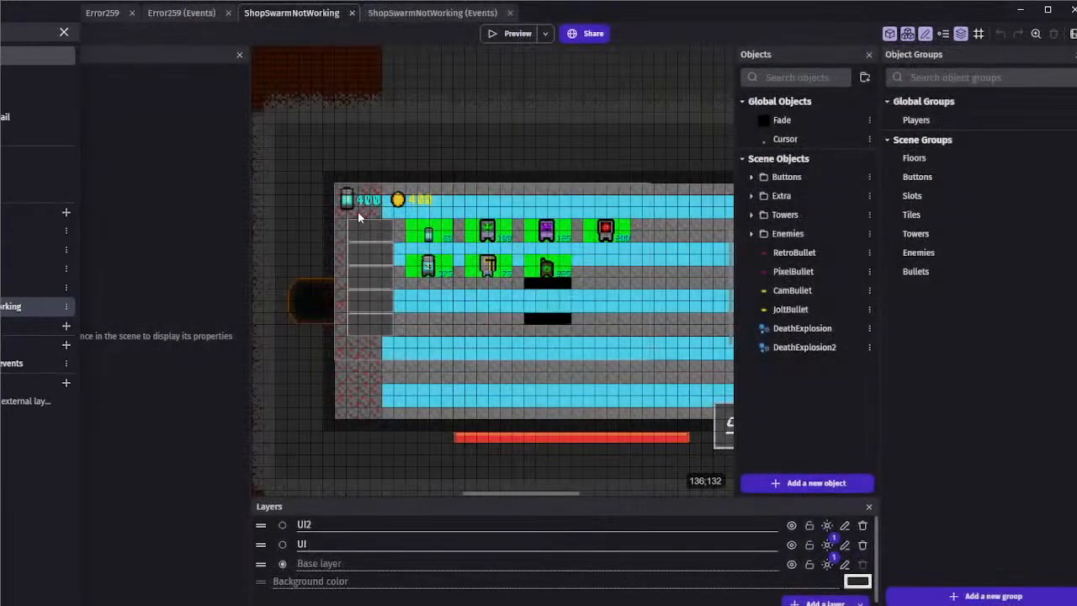
middle_drag(618, 284, 526, 261)
click(497, 33)
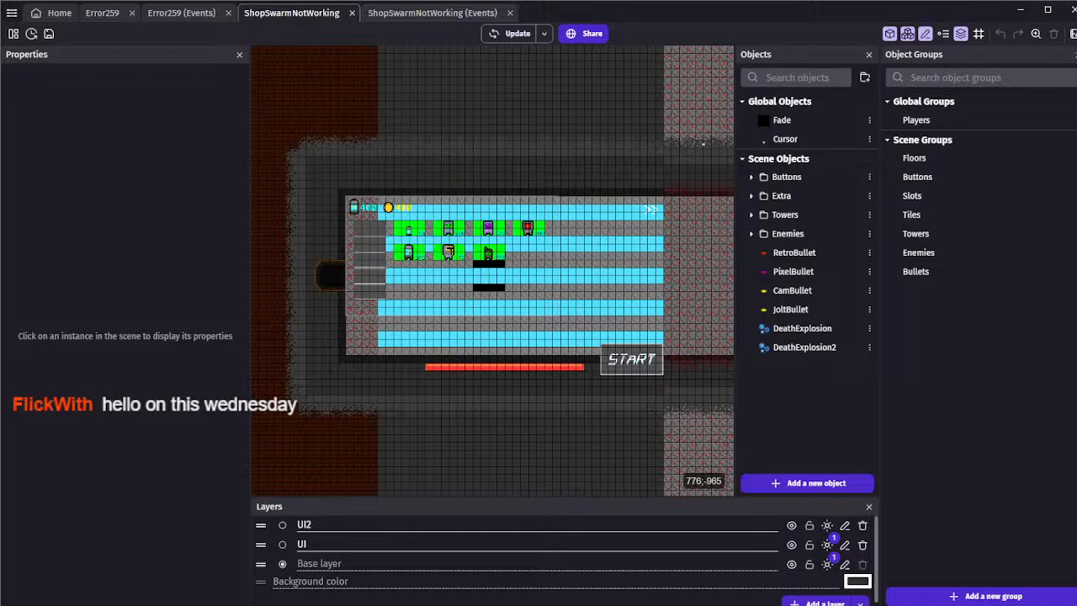
click(51, 37)
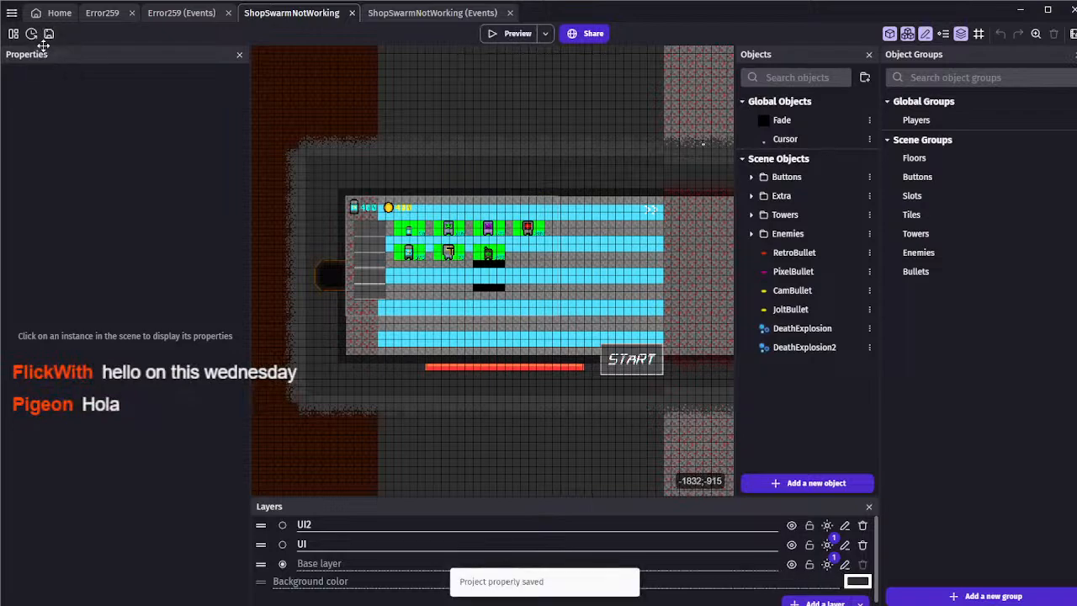
ctrl+scroll(464, 133, down, 2)
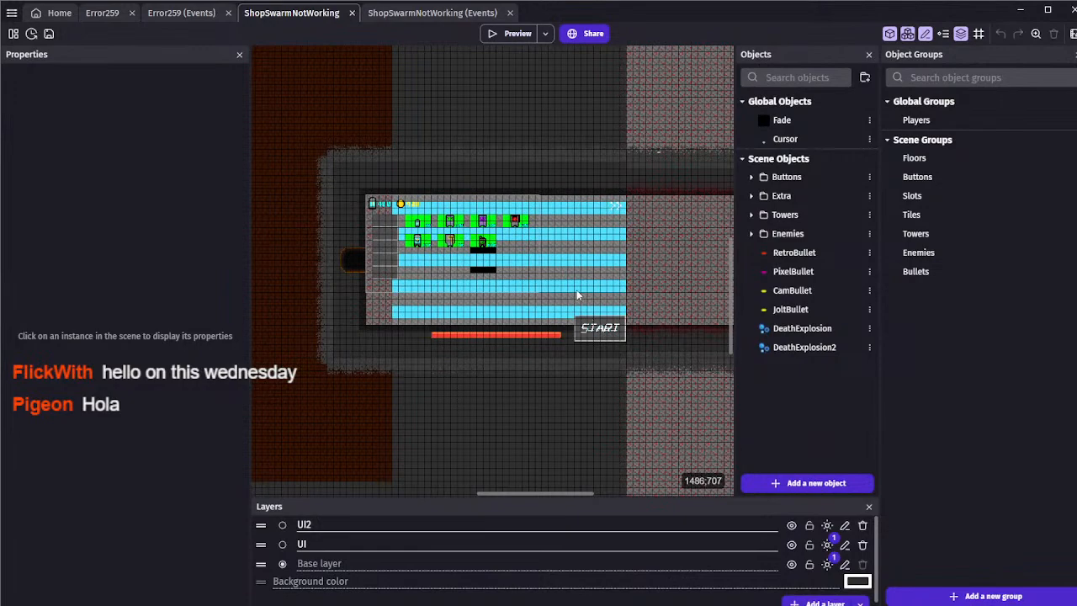
Close the ShopSwarmNotWorking scene and its events, and return to the Error259 scene
click(352, 13)
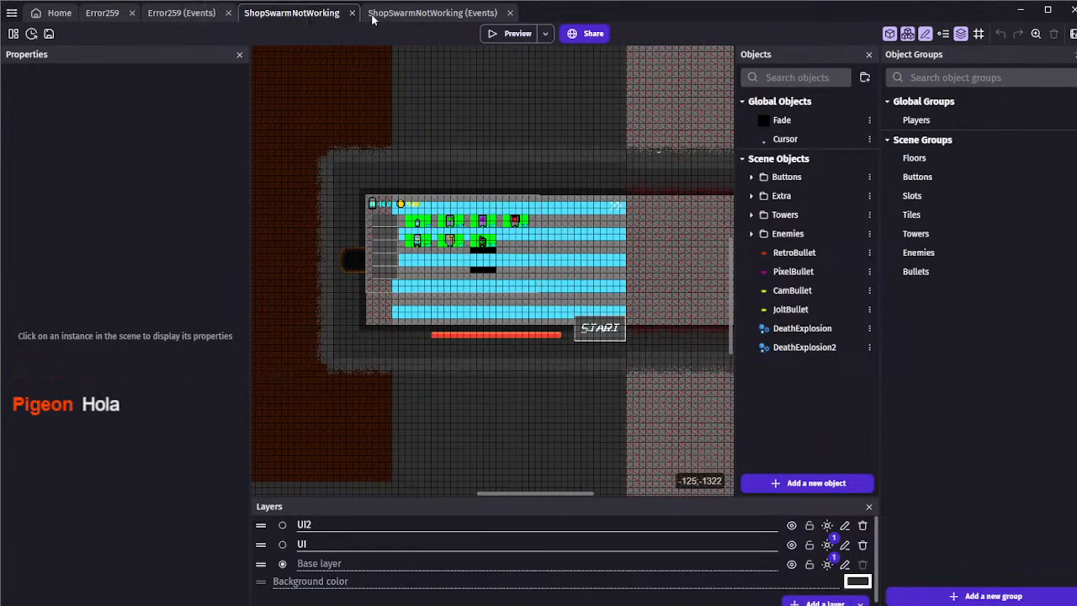
click(383, 12)
click(177, 15)
click(110, 15)
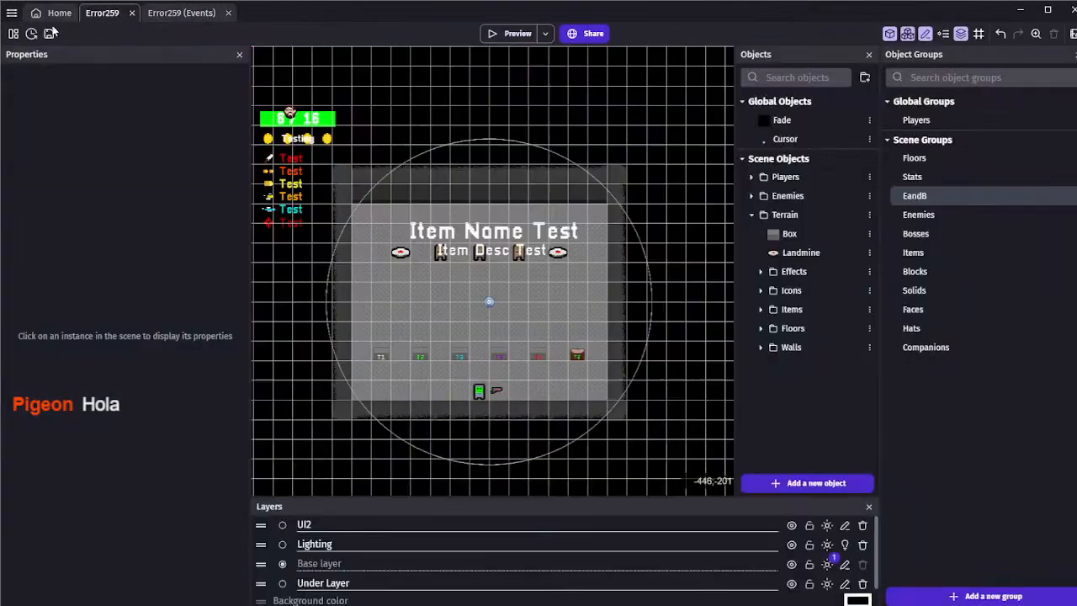
Collapse the Terrain object folder and launch a preview of the Error259 scene
scroll(380, 143, up, 5)
mouse_move(379, 136)
middle_down()
mouse_move(387, 123)
mouse_move(375, 123)
middle_up()
scroll(386, 126, down, 1)
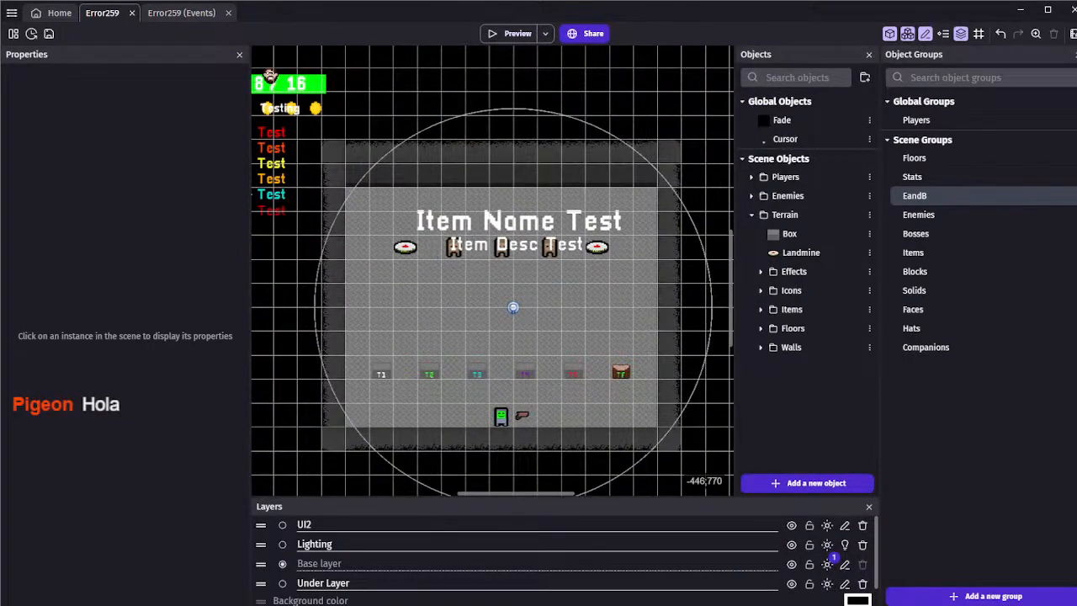
scroll(285, 361, down, 1)
middle_drag(303, 357, 291, 312)
scroll(291, 312, up, 1)
scroll(357, 297, up, 1)
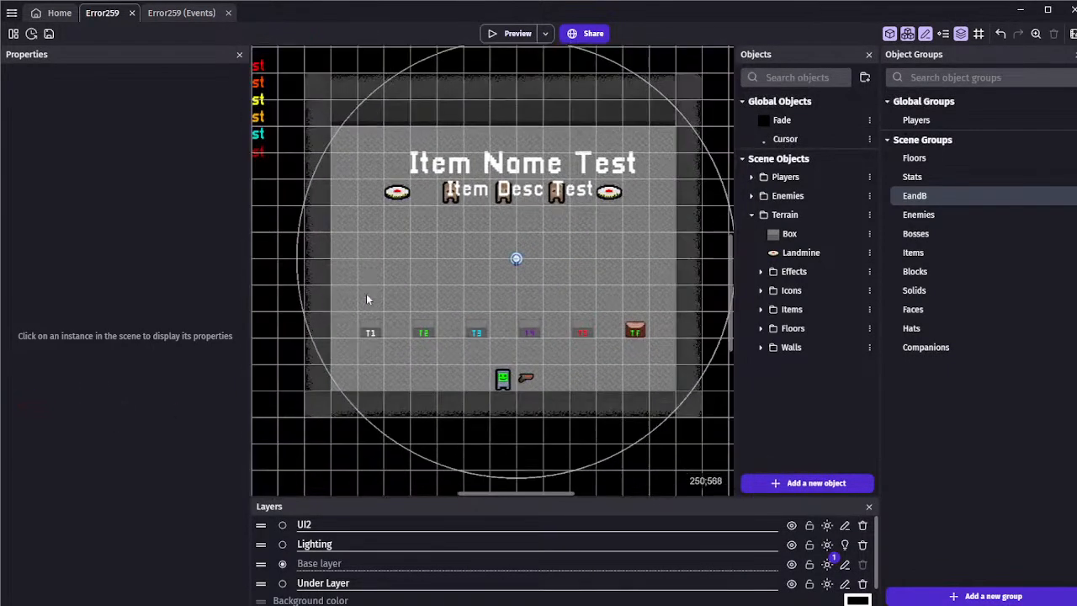
click(751, 214)
click(516, 34)
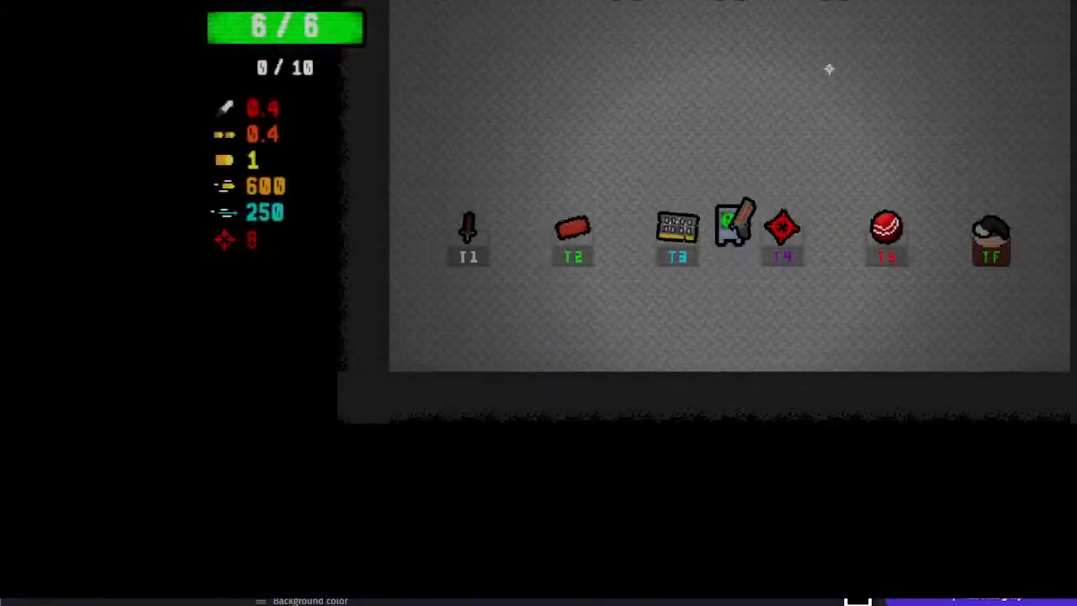
Playtest the room by collecting the T2 item, shooting at the dummies and setting off a landmine
key(w)
key(a)
key(s)
key(w)
mouse_move(828, 105)
mouse_down()
mouse_move(795, 90)
mouse_move(968, 140)
mouse_move(783, 132)
mouse_up()
key(w)
key(a)
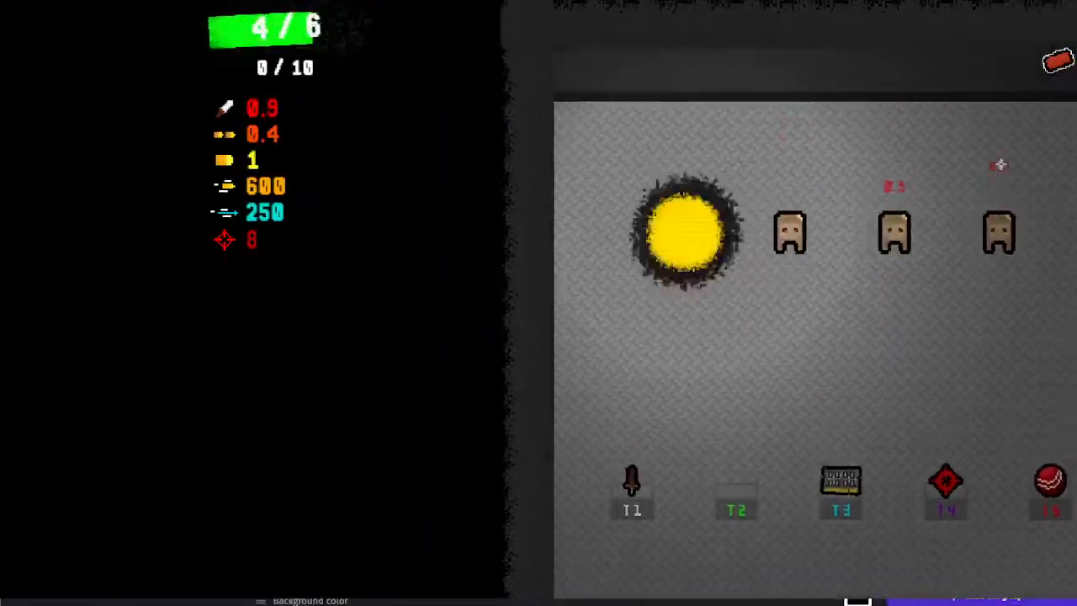
key(s)
key(d)
Restart the test room repeatedly to roll different items onto the stands
key(r)
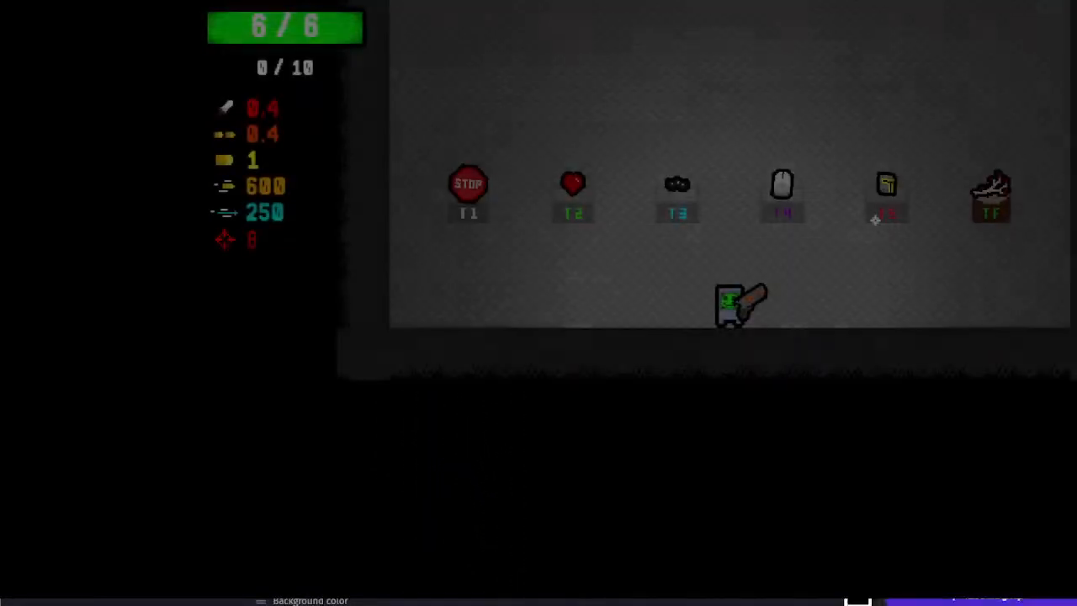
key(r)
key(r)
key(r)
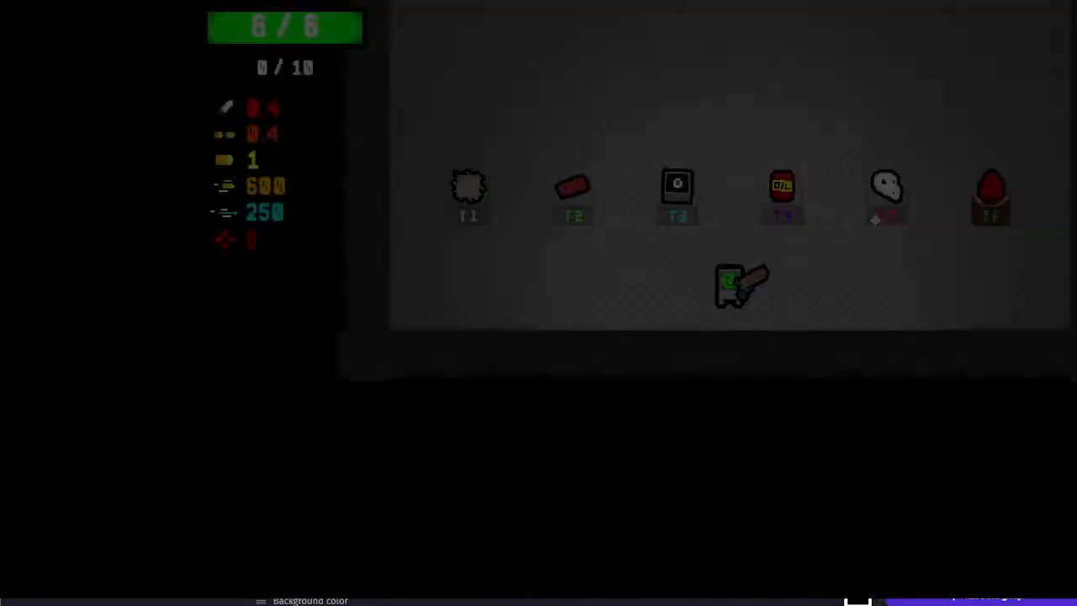
key(r)
key(r)
key(r)
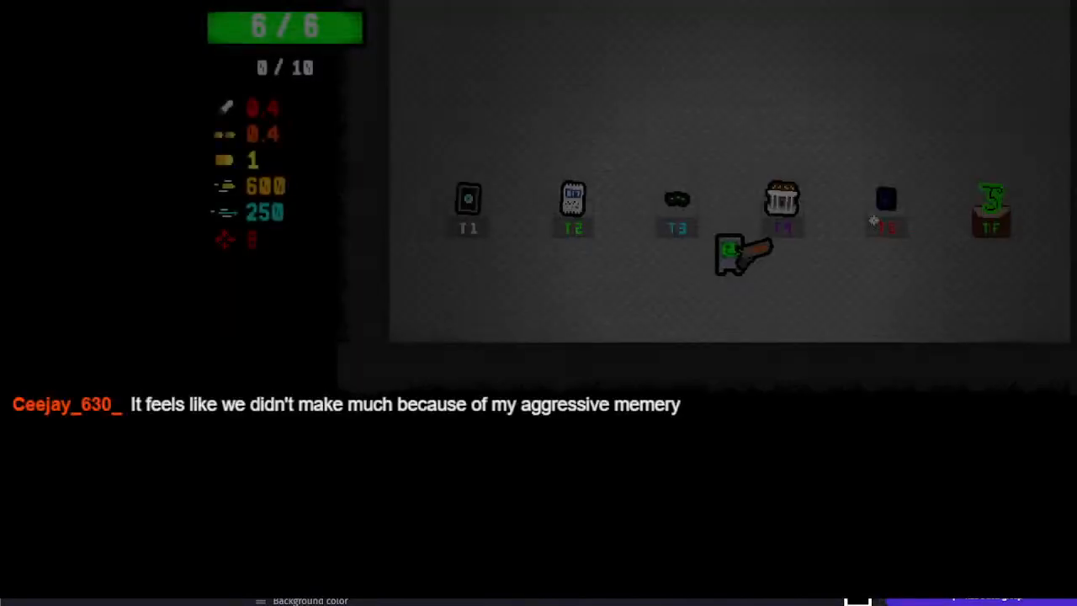
key(r)
key(r)
Test the Melting Ice Cube from the T4 stand by moving around the room, collecting the TF item and shooting the dummies
key(w)
key(d)
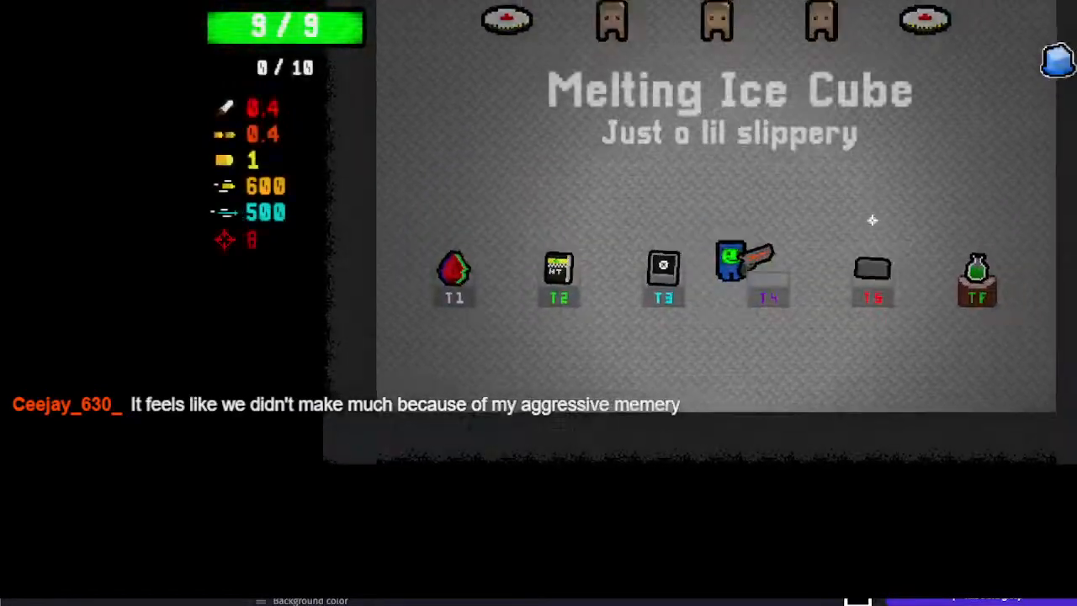
key(a)
key(s)
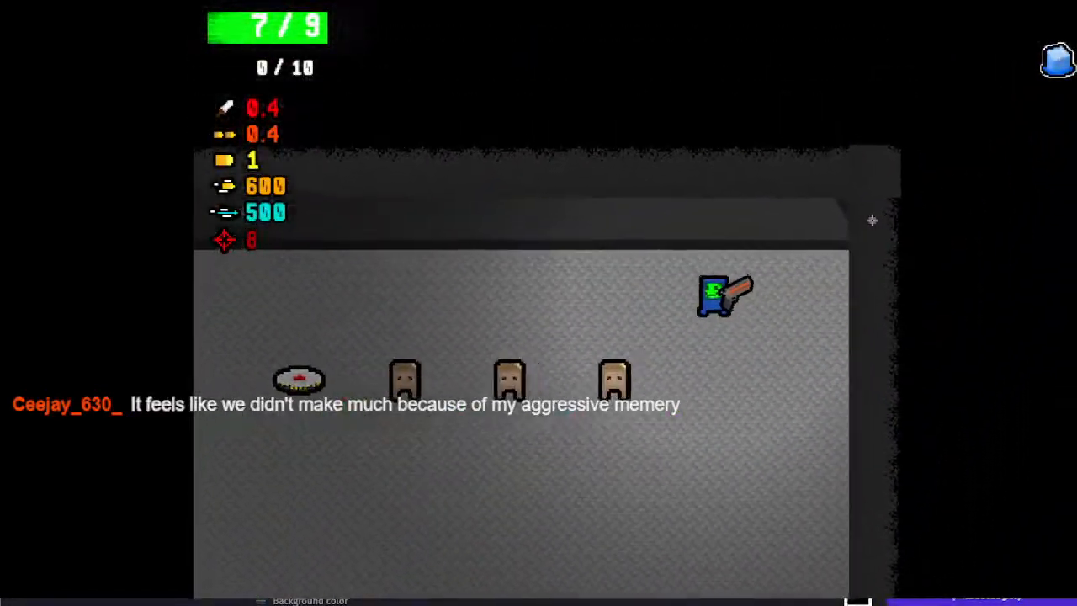
key(a)
key(d)
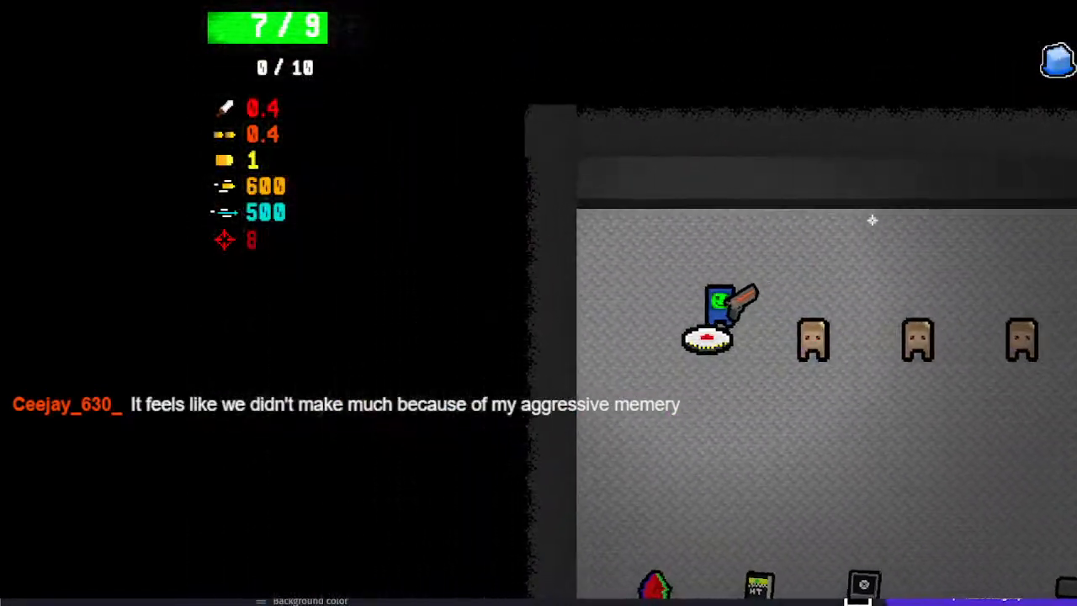
key(s)
key(d)
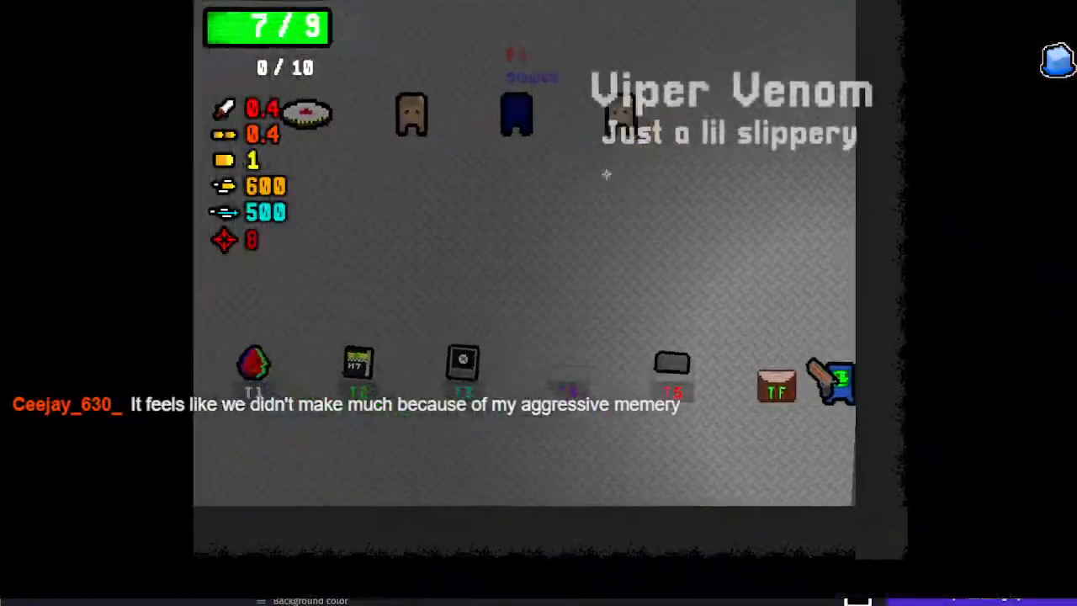
key(w)
drag(559, 100, 871, 293)
key(a)
key(s)
key(d)
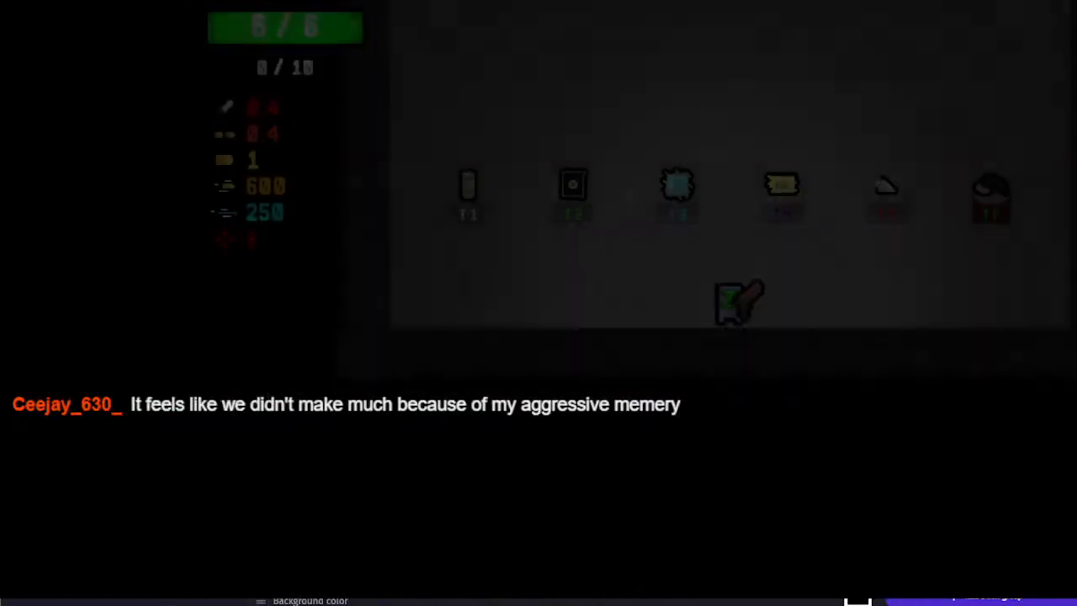
Restart the room, collect the bomb item from the T4 stand and fire at the dummies and landmines
key(r)
key(w)
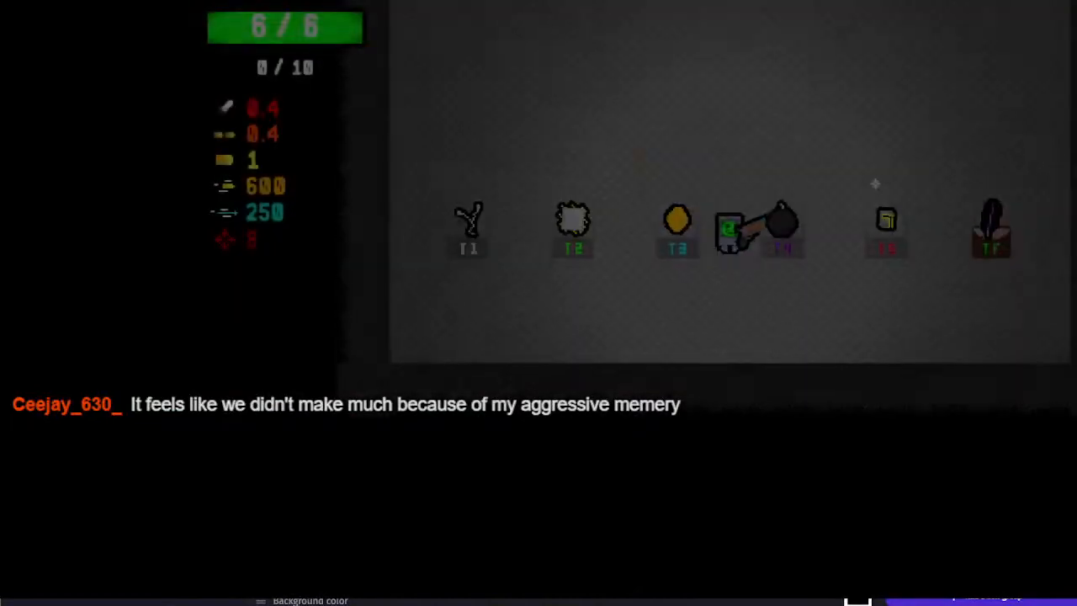
key(d)
key(w)
click(687, 71)
key(w)
drag(687, 71, 1036, 111)
key(a)
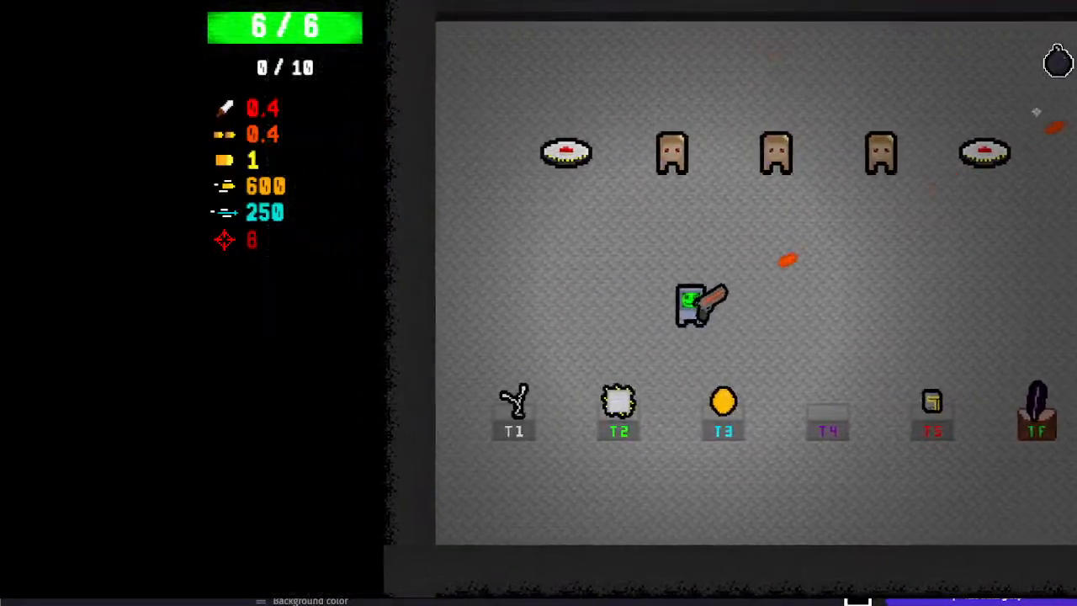
click(922, 137)
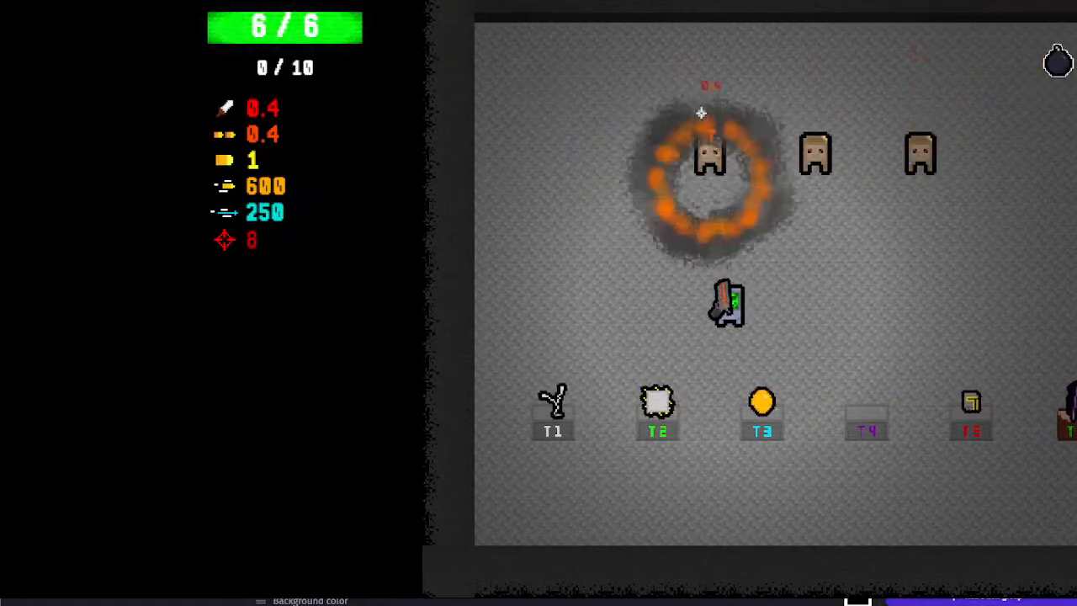
click(830, 115)
key(a)
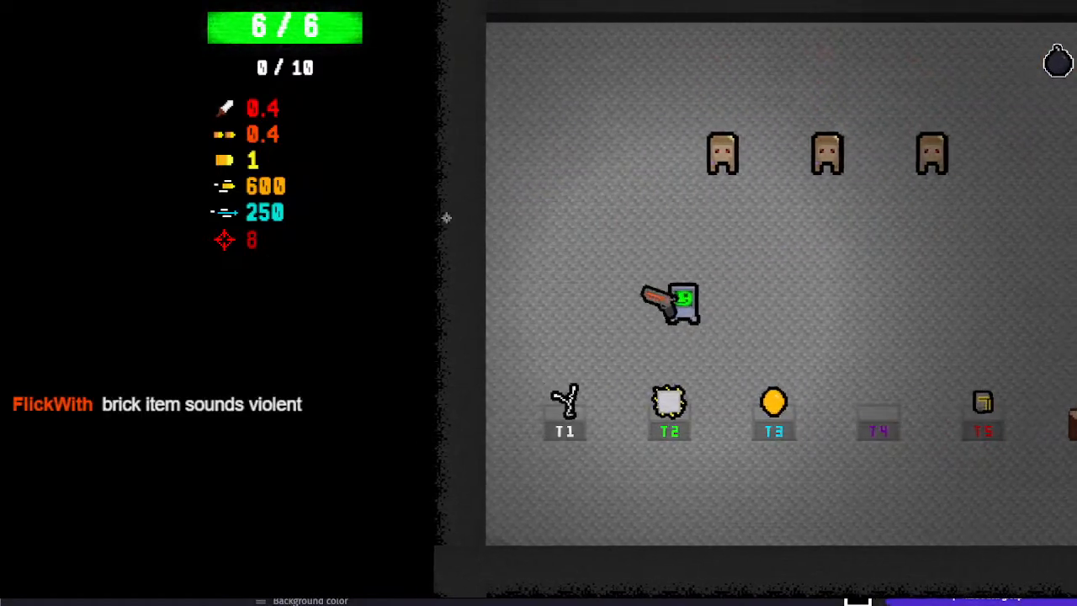
Leave the test room for the character selection and choose Retro
drag(589, 262, 652, 283)
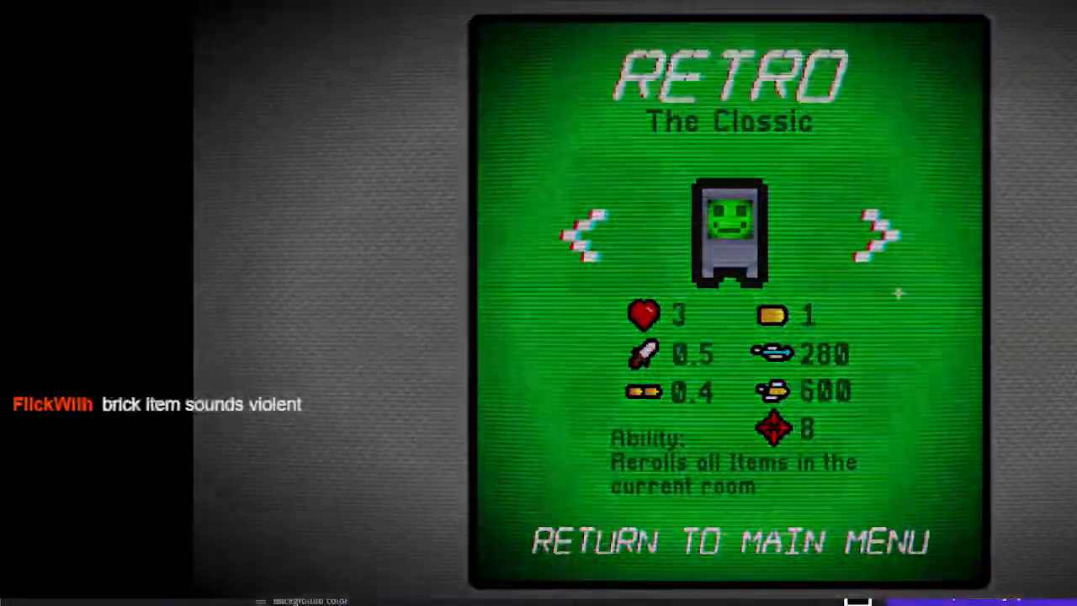
click(730, 236)
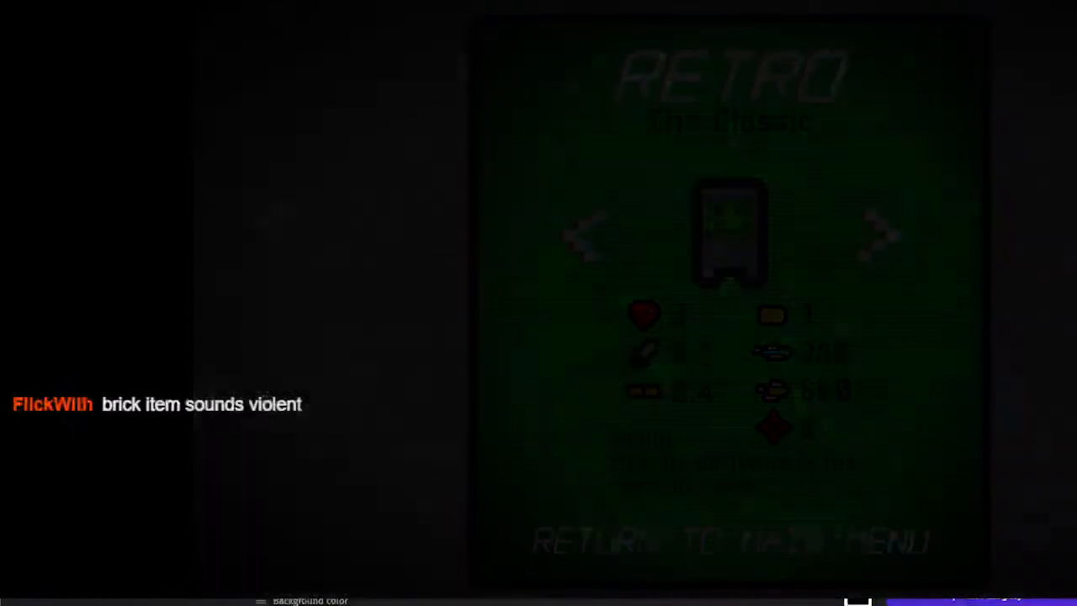
Shoot the dummies in the test room as Retro and collect the Credit Card from the T3 stand
key(w)
key(s)
key(a)
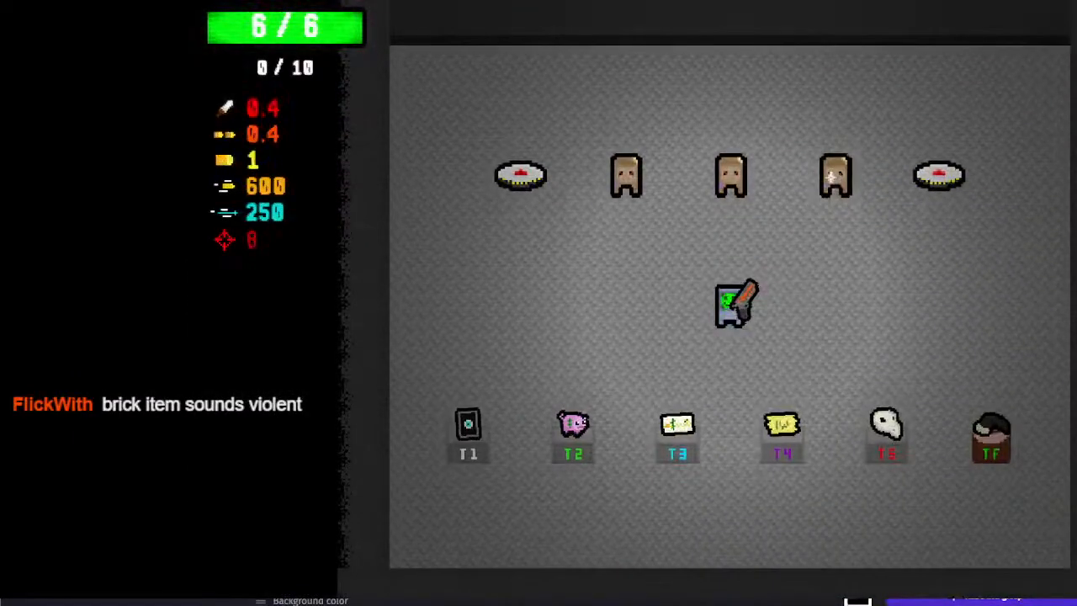
click(757, 192)
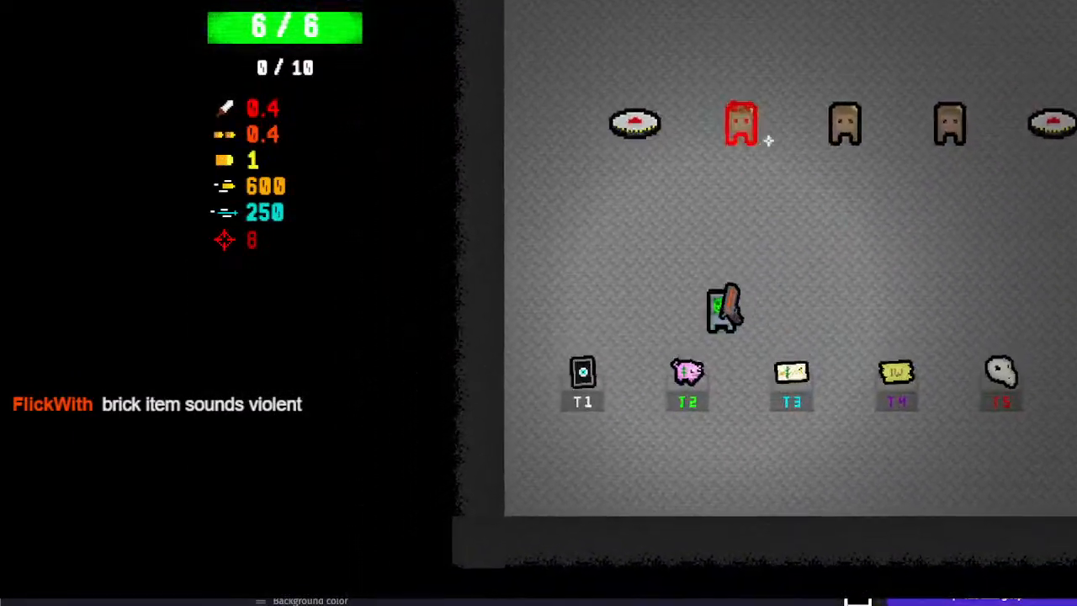
click(730, 94)
key(d)
key(s)
key(w)
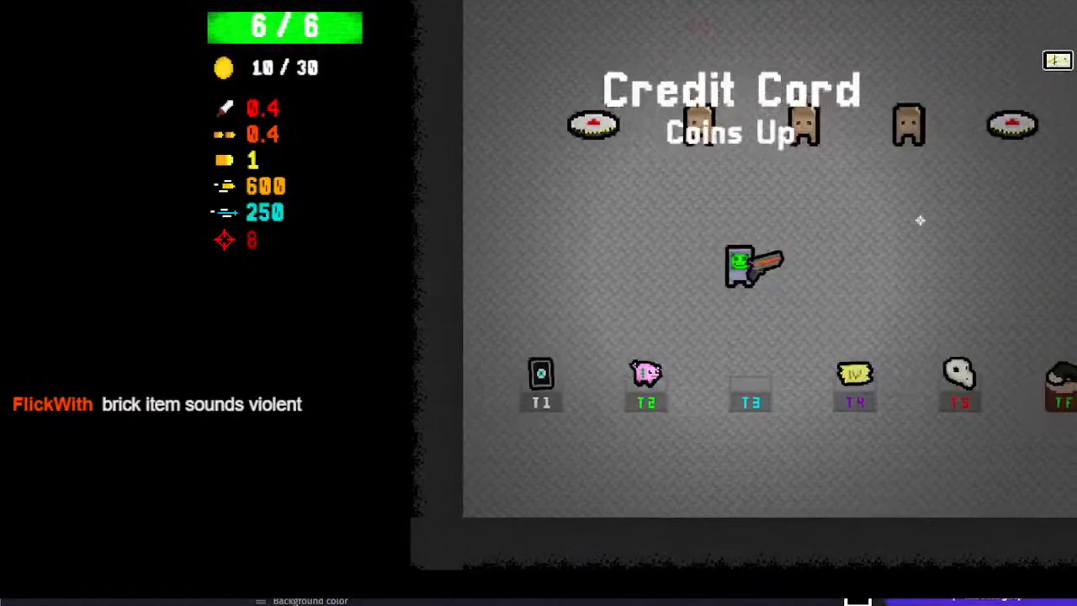
Restart the test room for a fresh set of items, walk around briefly and close the preview
key(r)
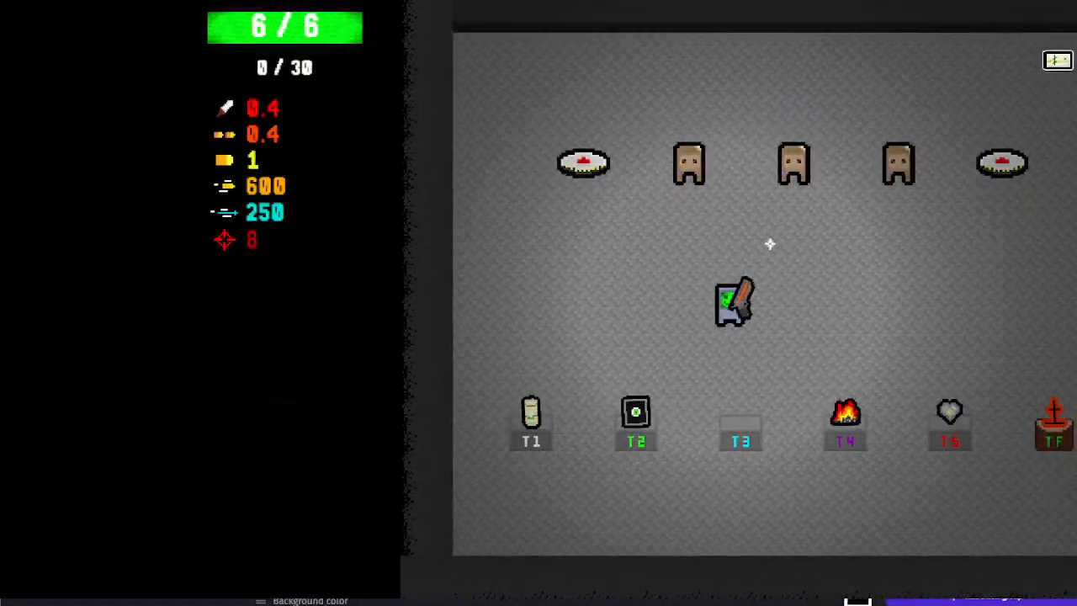
key(a)
key(s)
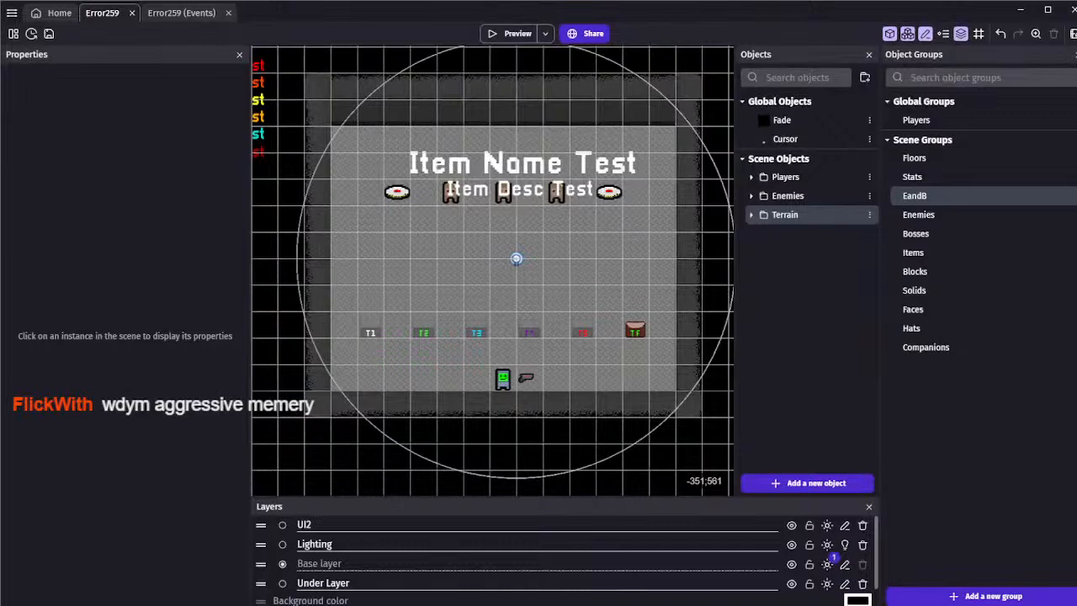
Launch a new preview, collect the 2gb Ram from the T1 stand and fire at the dummies
click(507, 39)
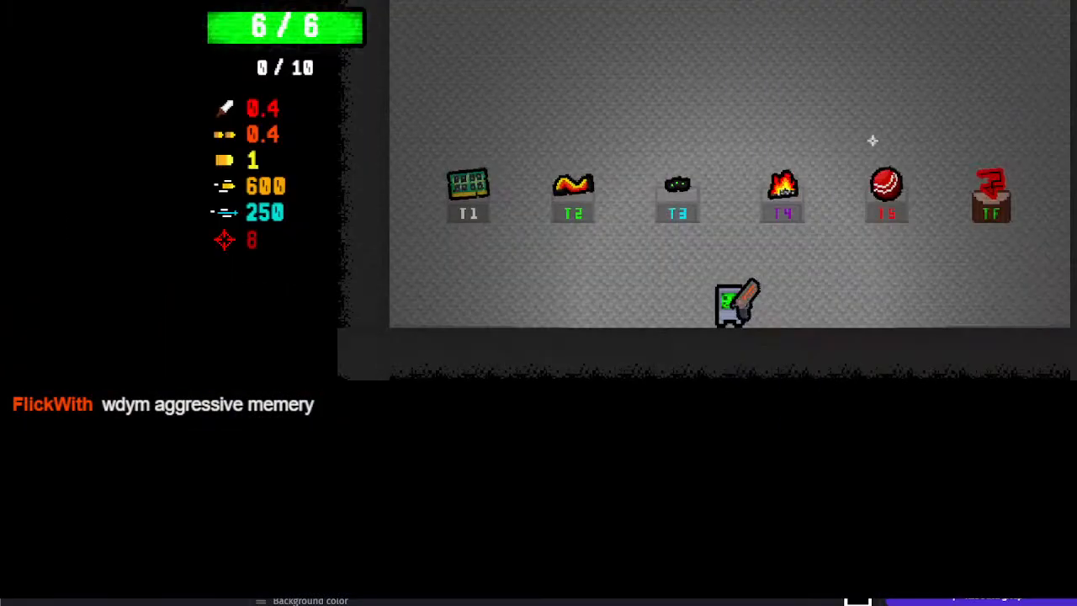
key(a)
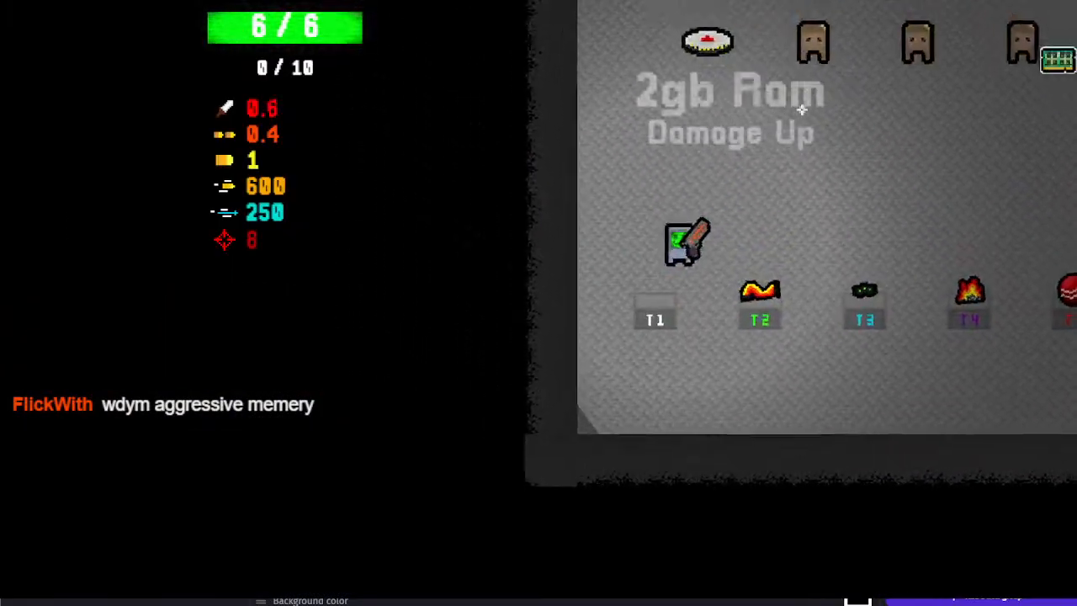
click(729, 46)
key(w)
click(841, 88)
key(d)
click(870, 100)
Restart the test room, collect Copium from the T3 stand and shoot the dummies with it
key(r)
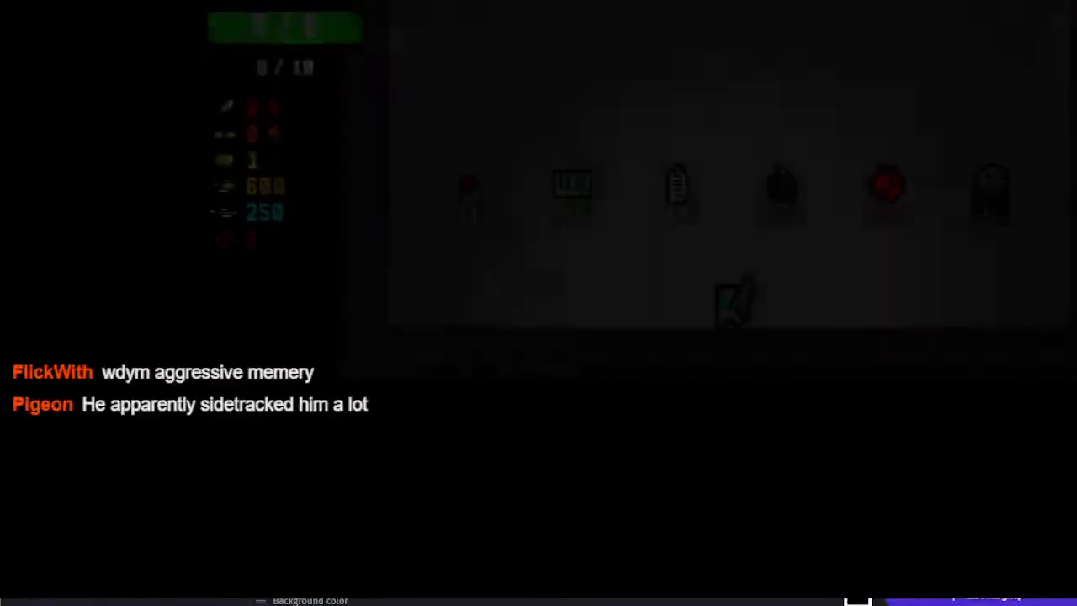
key(w)
key(a)
key(w)
click(810, 56)
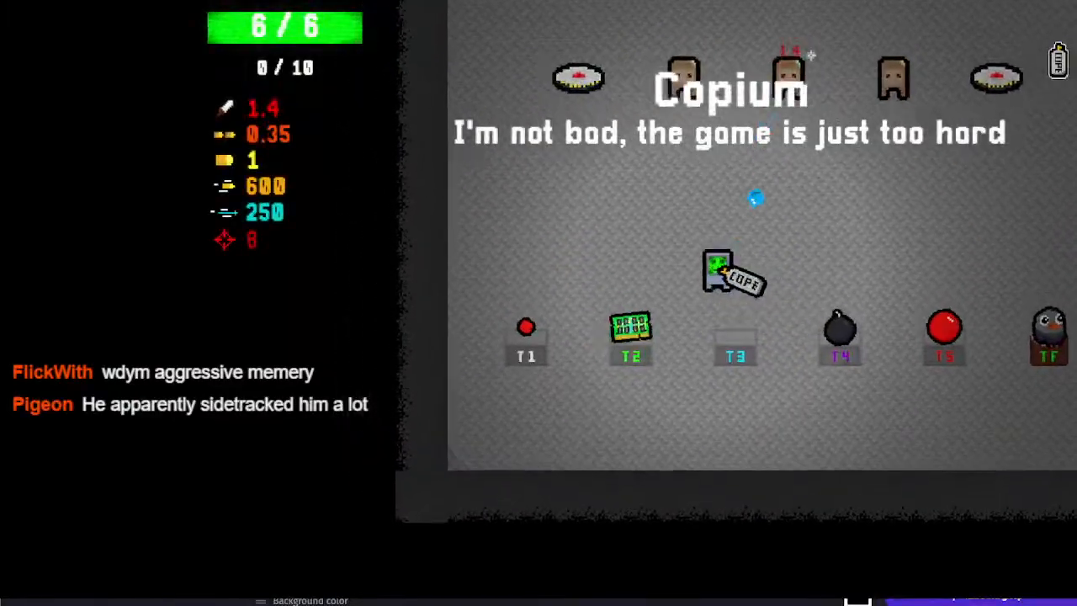
drag(810, 55, 917, 111)
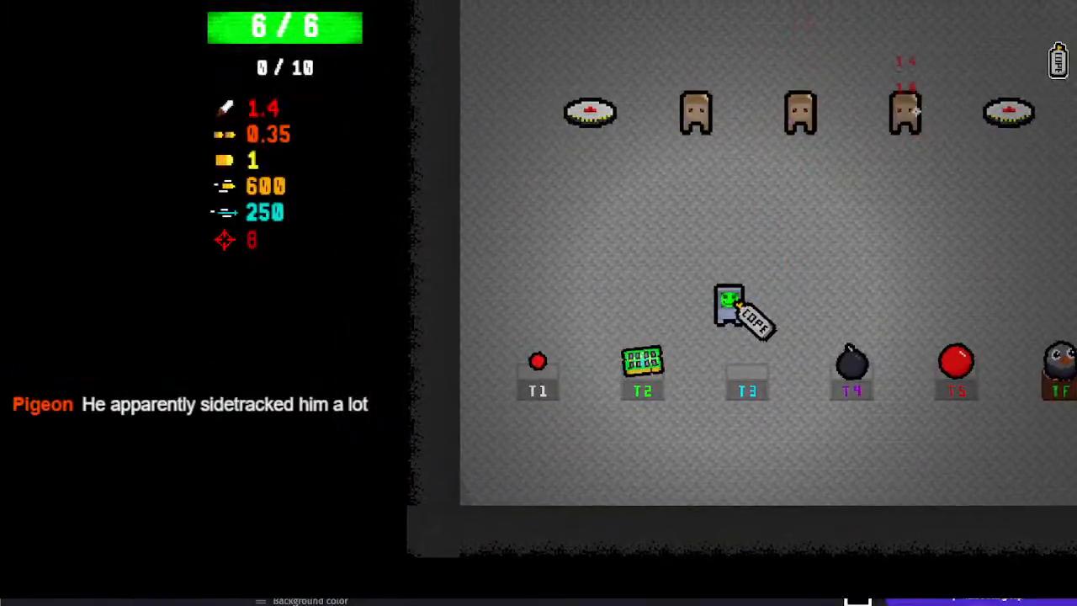
Restart the test room again and fire across the row of dummies while moving around the item stands
key(r)
key(w)
key(a)
drag(767, 33, 940, 134)
key(a)
key(s)
key(w)
Restart the test room and collect the Thesaurus from the T3 stand
key(r)
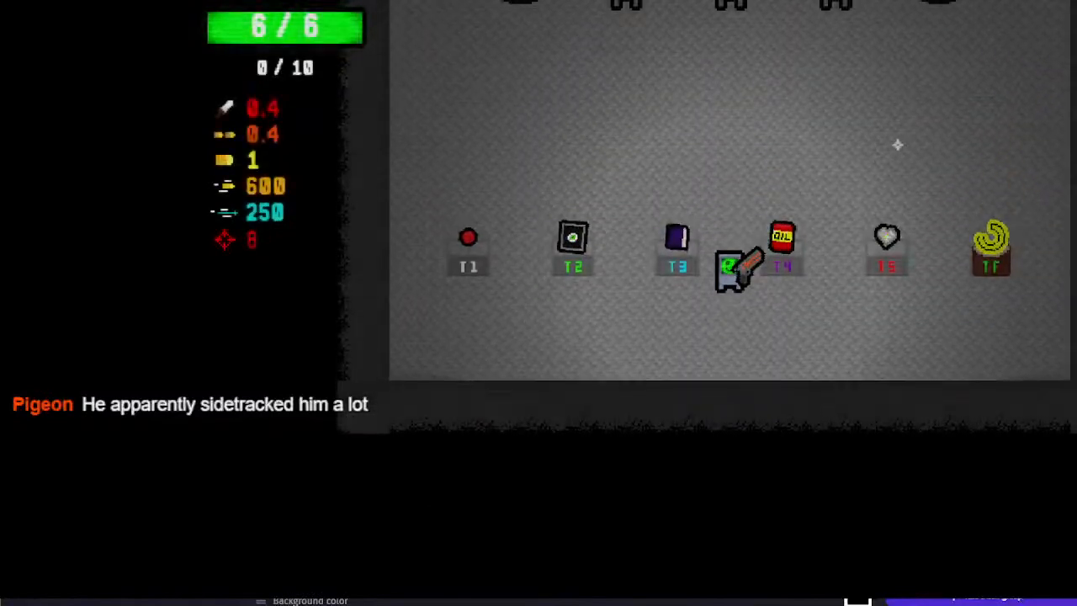
key(w)
key(a)
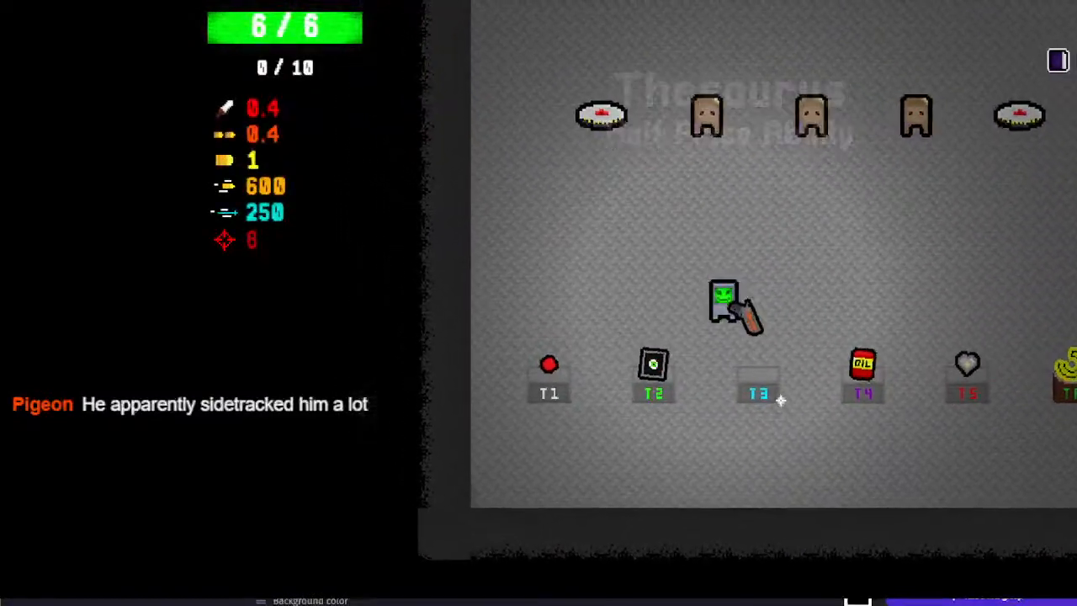
key(a)
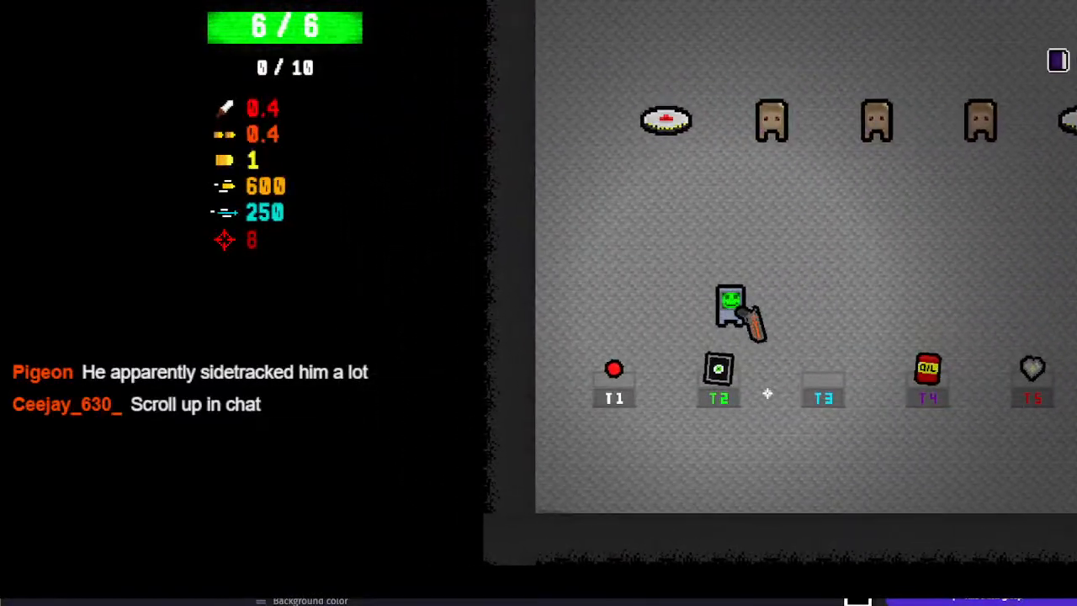
Restart the test room, walk between the item stands and the dummies, and close the game preview
key(r)
key(w)
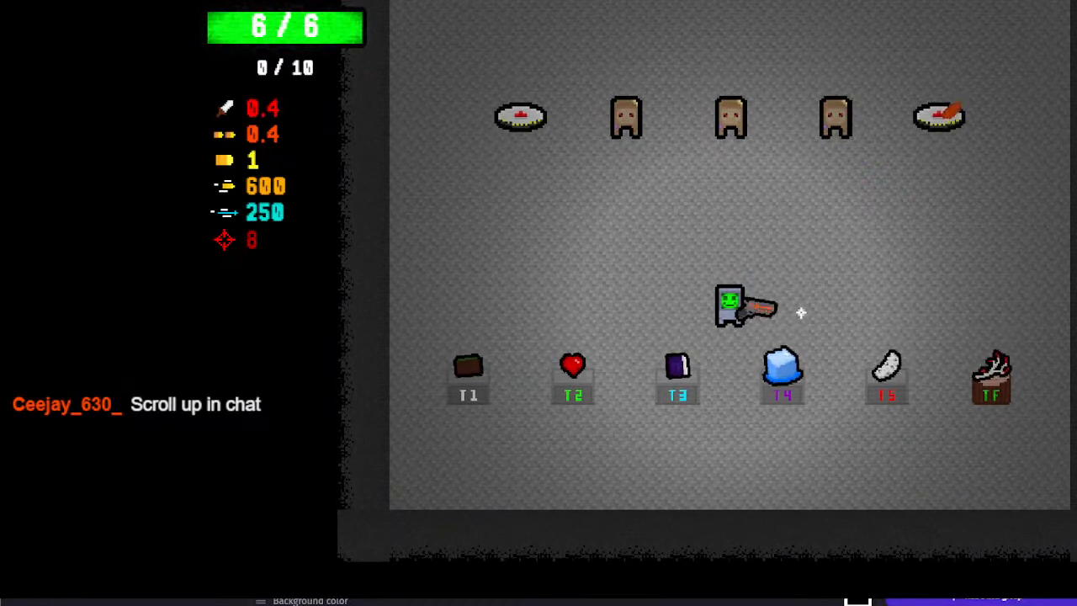
key(w)
key(s)
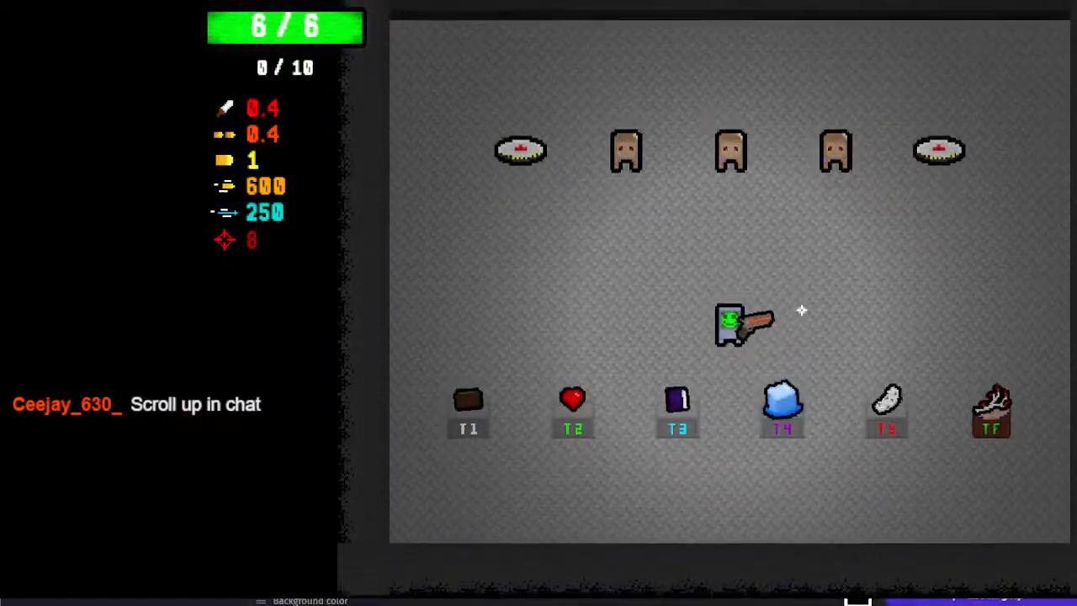
key(alt+F4)
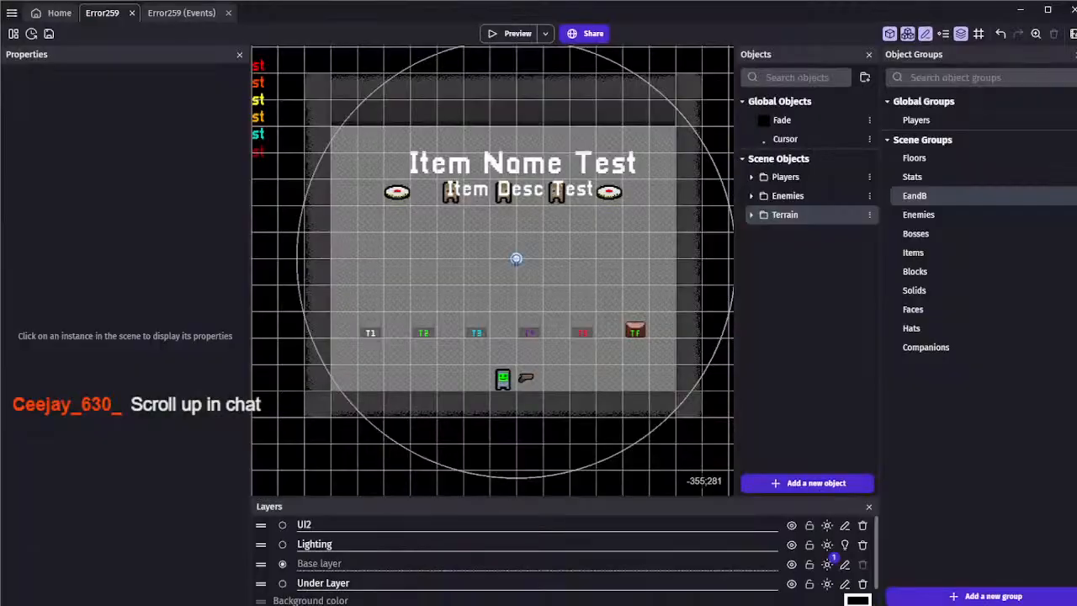
Save the Error259 project repeatedly while looking over the test room scene
click(48, 35)
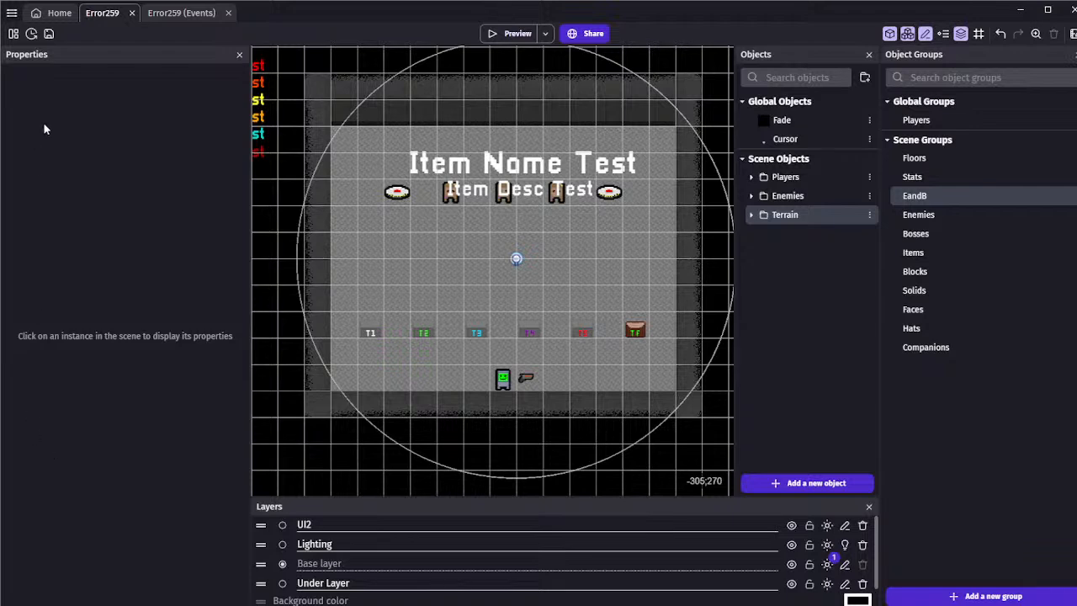
click(49, 34)
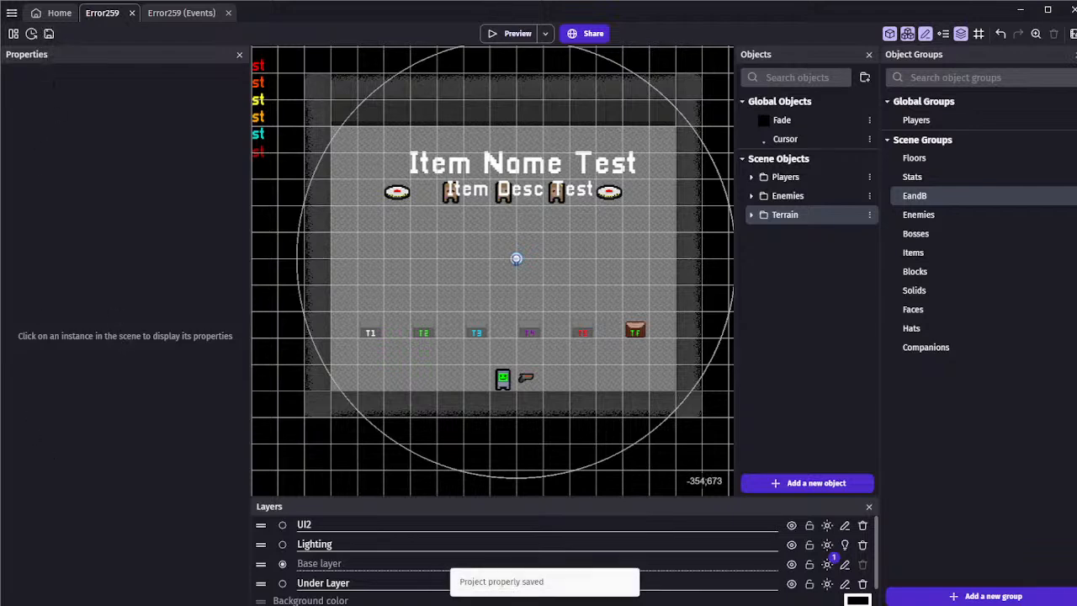
scroll(392, 292, down, 5)
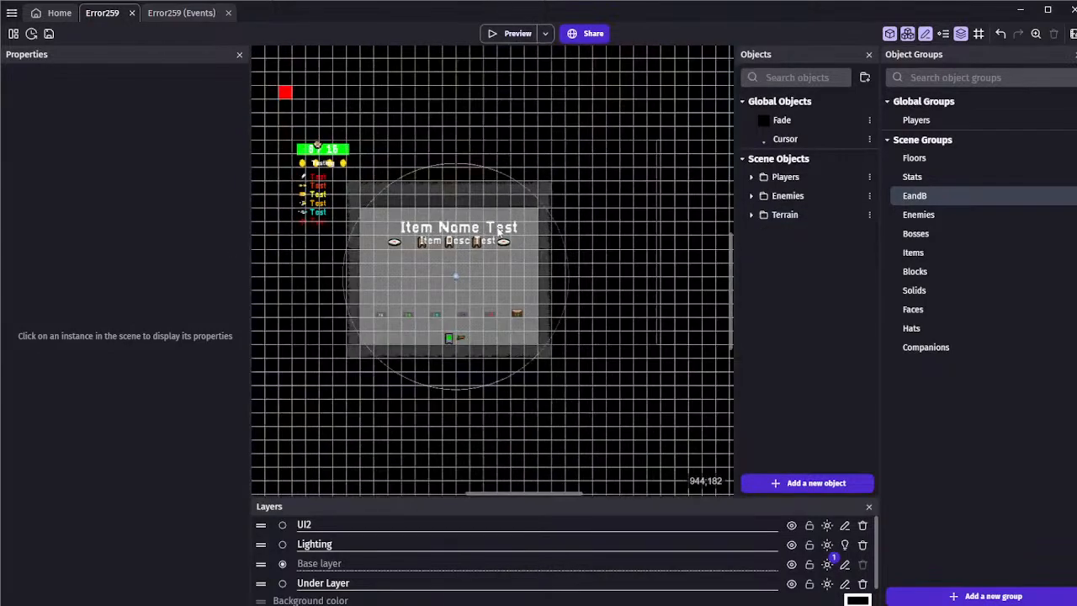
scroll(389, 226, down, 2)
middle_drag(391, 227, 444, 287)
scroll(444, 287, up, 4)
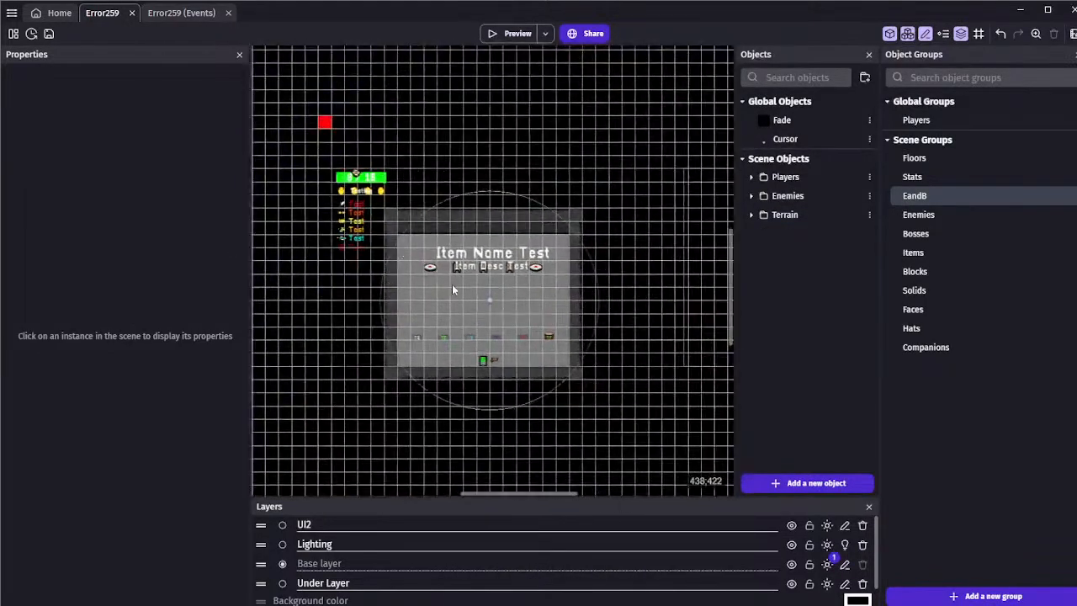
scroll(417, 292, up, 1)
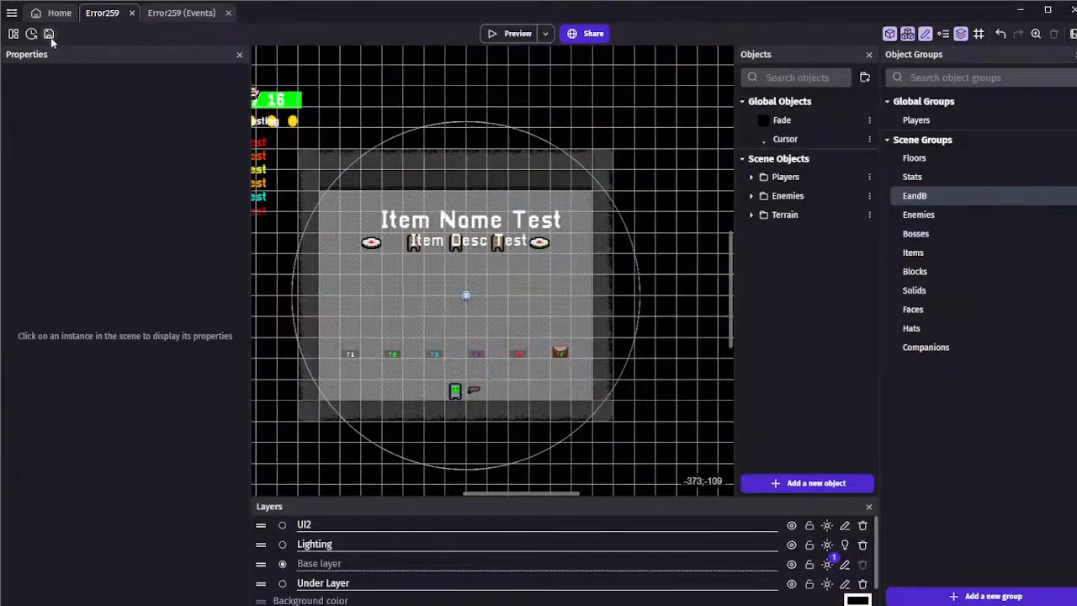
click(49, 34)
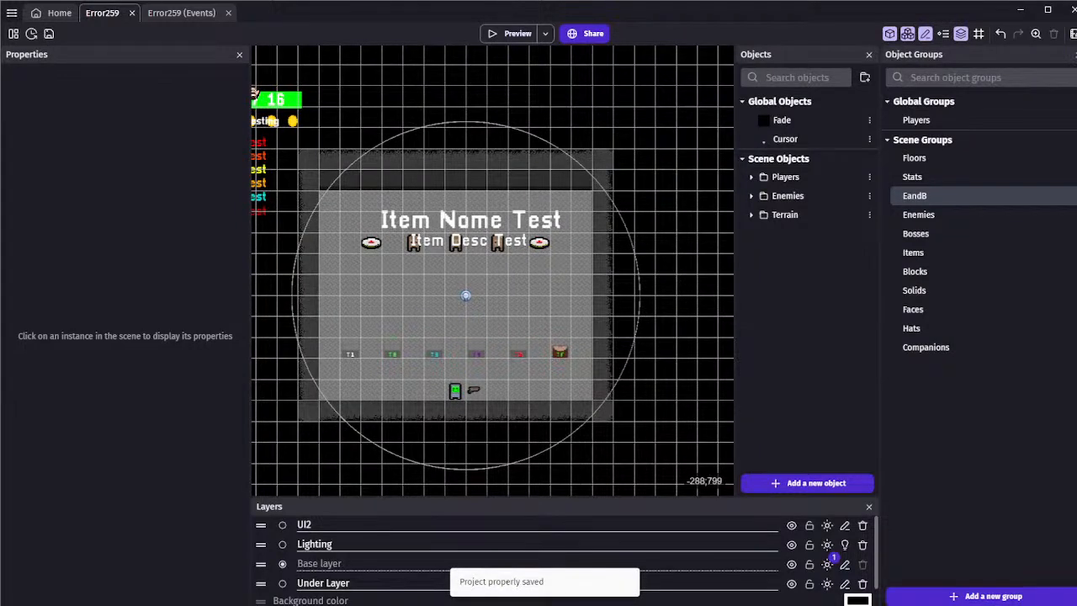
key(ctrl+s)
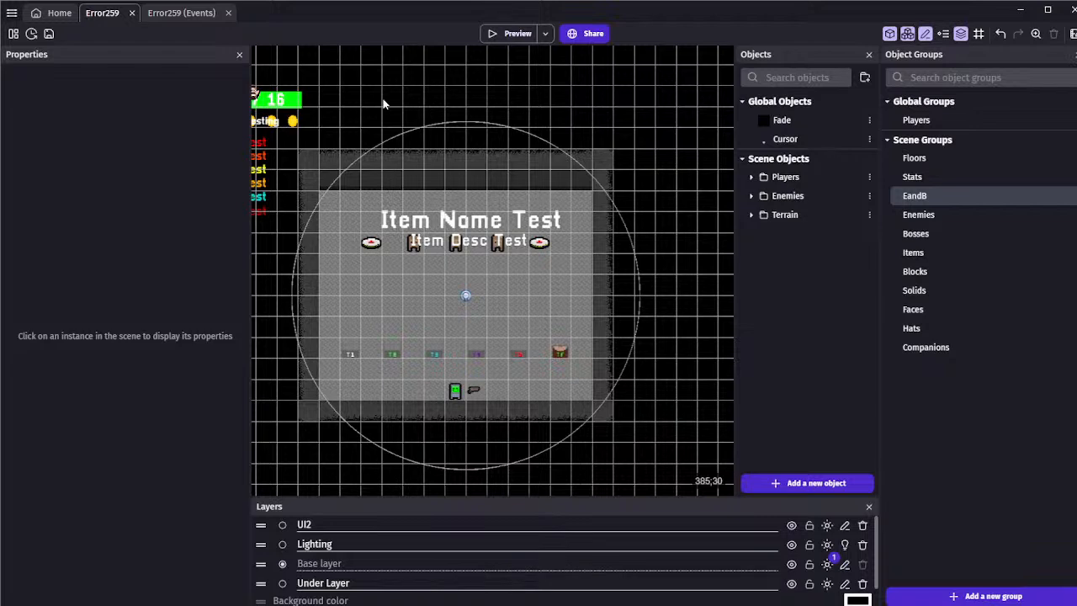
Move the Wesley object on the green health bar to X 120, Y 24 and save the project
middle_drag(309, 91, 349, 105)
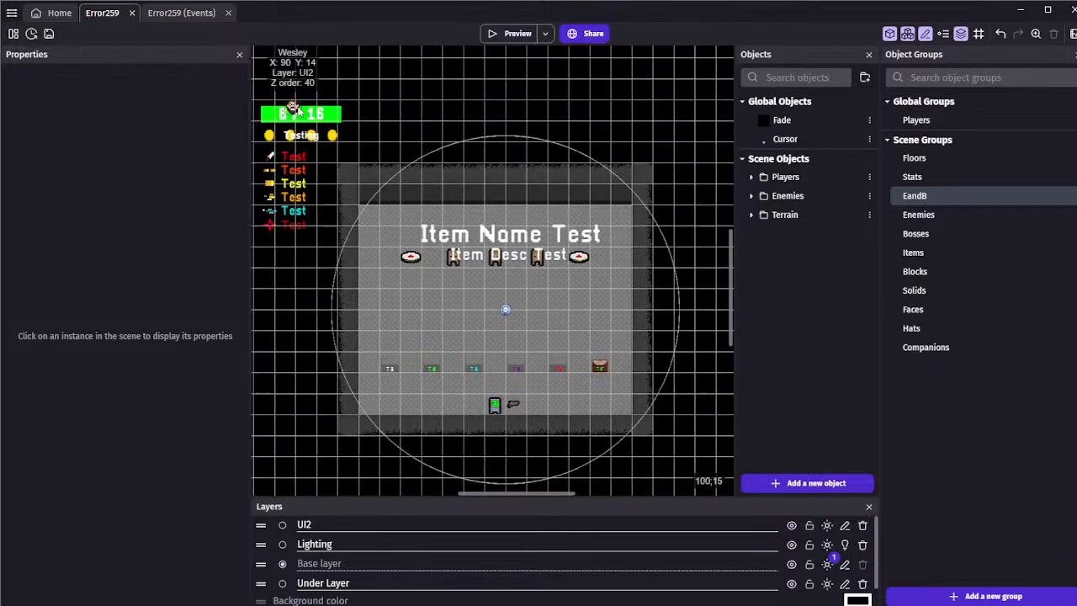
click(309, 114)
drag(296, 122, 291, 126)
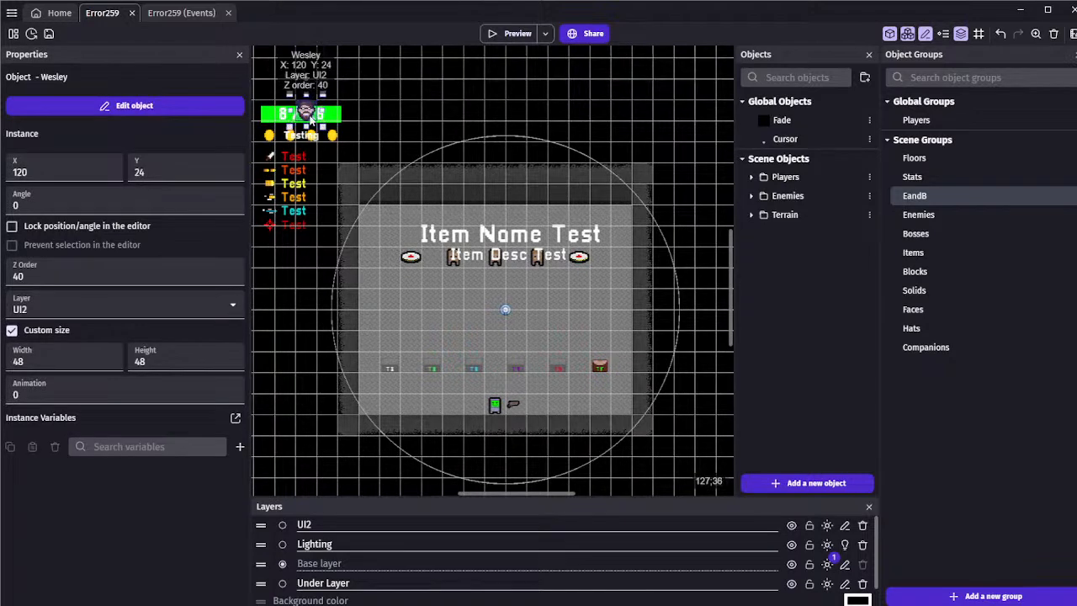
click(339, 98)
click(48, 33)
Move the Wesley object slightly to the right along the health bar and save the project
scroll(434, 125, down, 1)
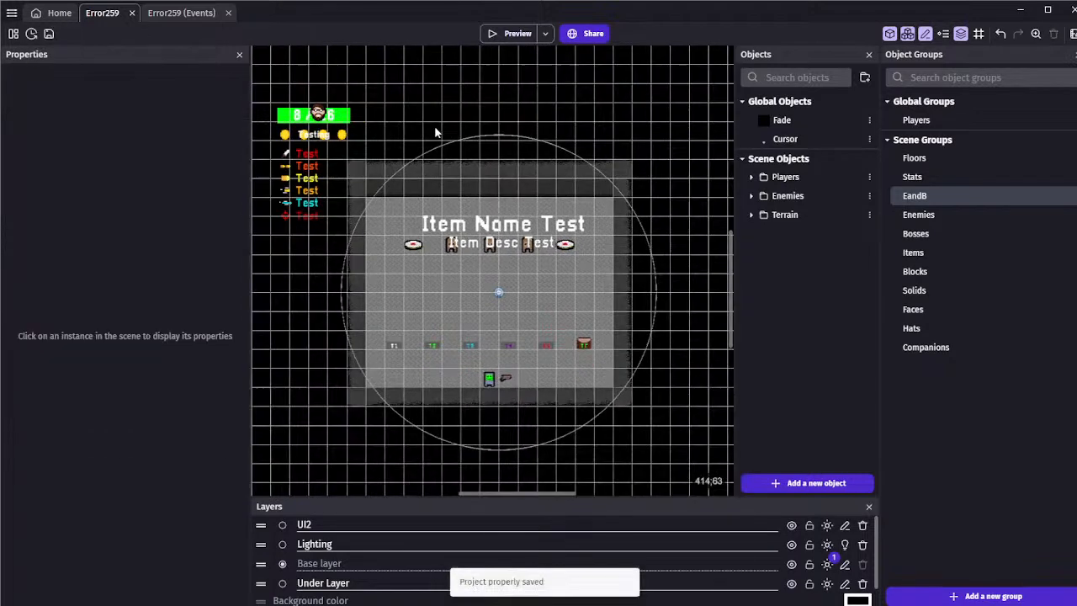
click(316, 108)
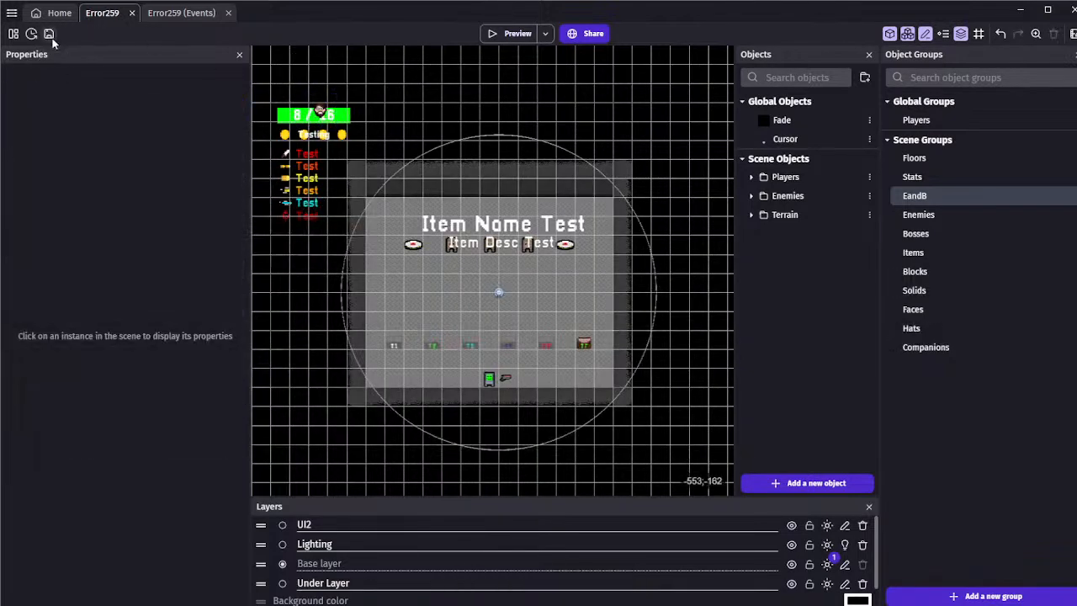
click(48, 34)
click(49, 33)
click(31, 34)
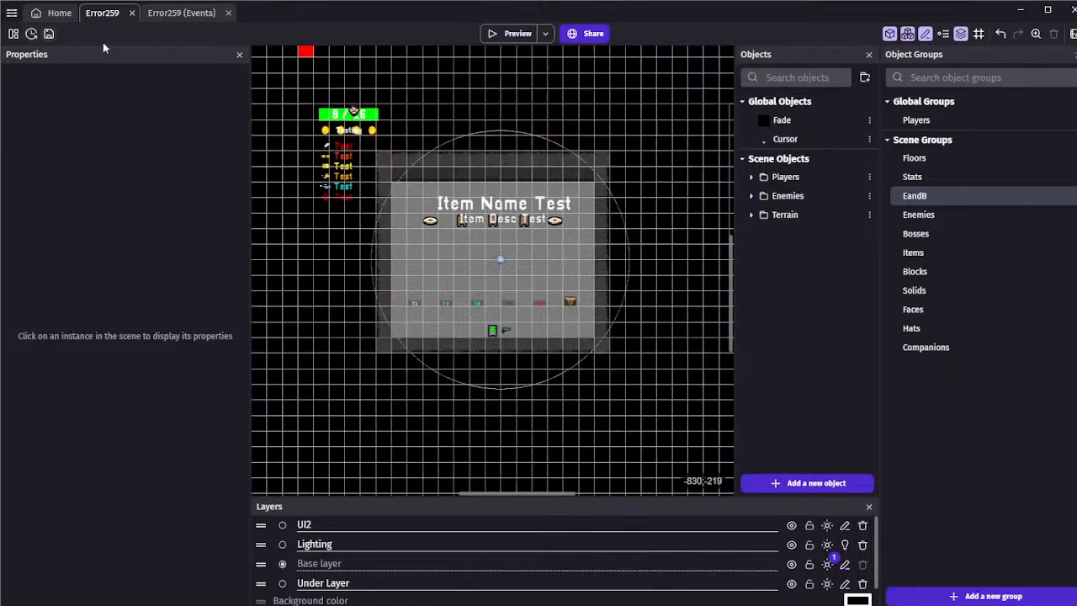
scroll(510, 139, up, 1)
middle_drag(490, 116, 469, 92)
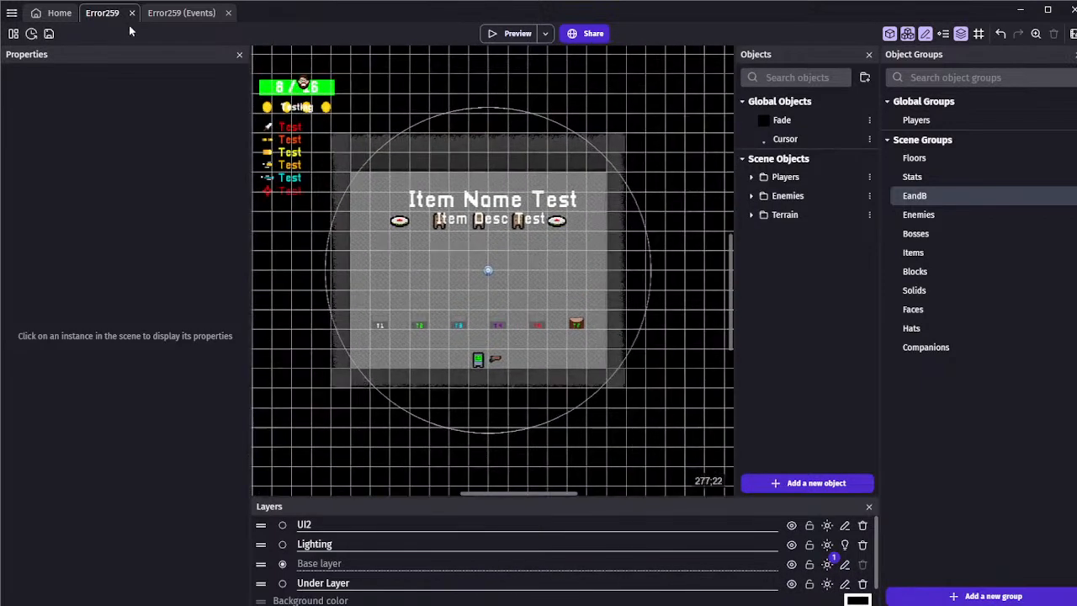